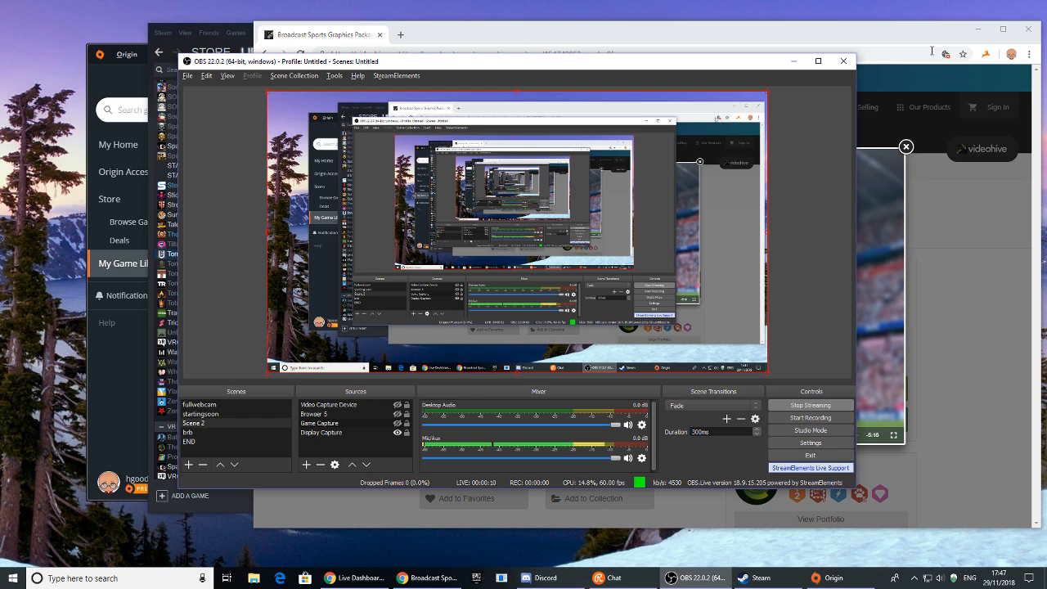
Bring the Videohive sports graphics page forward, play its preview video and examine the number 10 player's lower-third.
drag(907, 38, 863, 35)
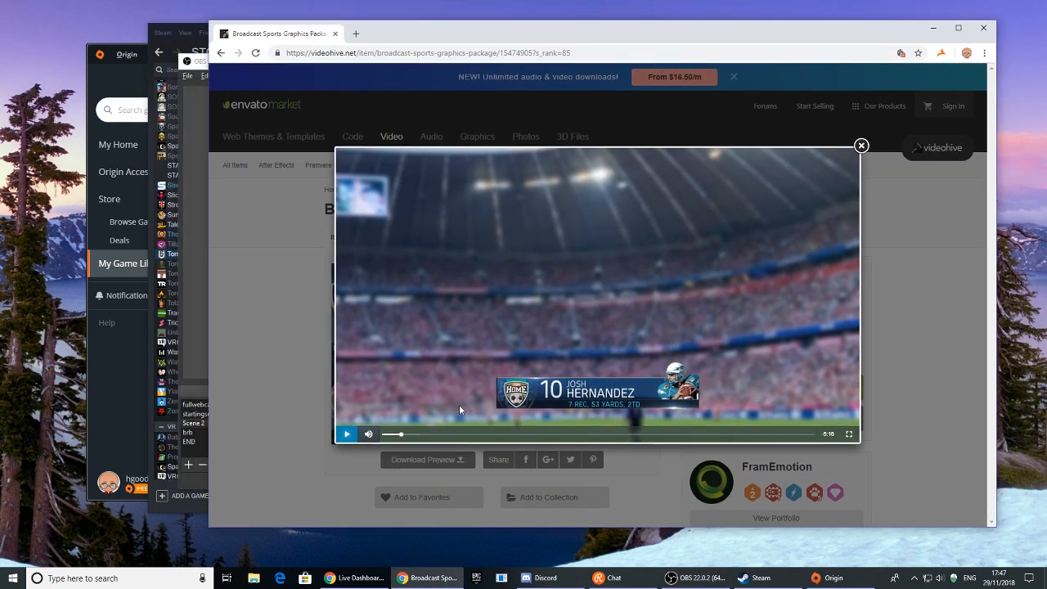
click(507, 421)
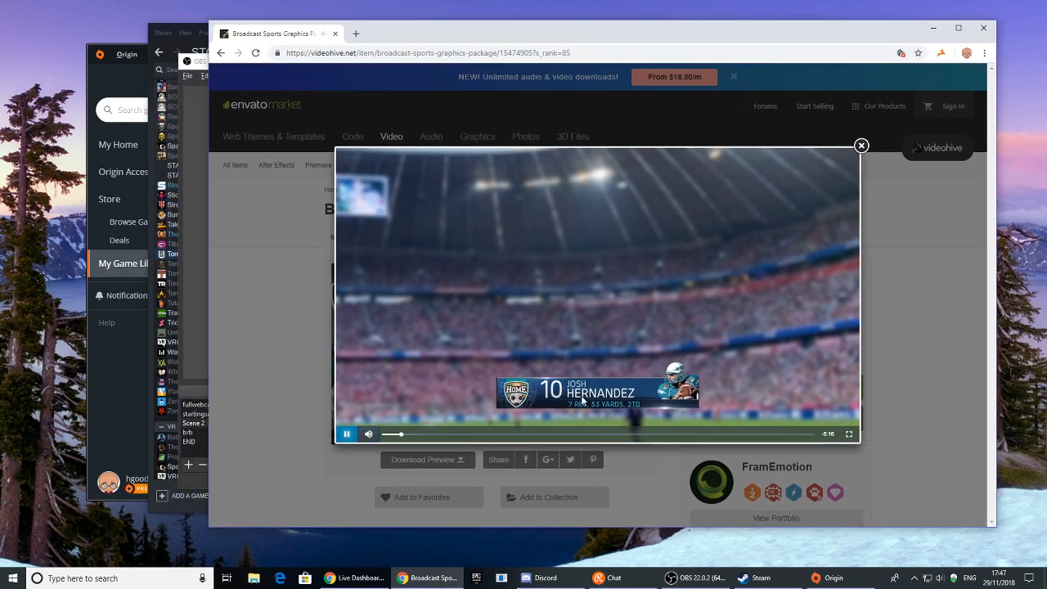
click(414, 435)
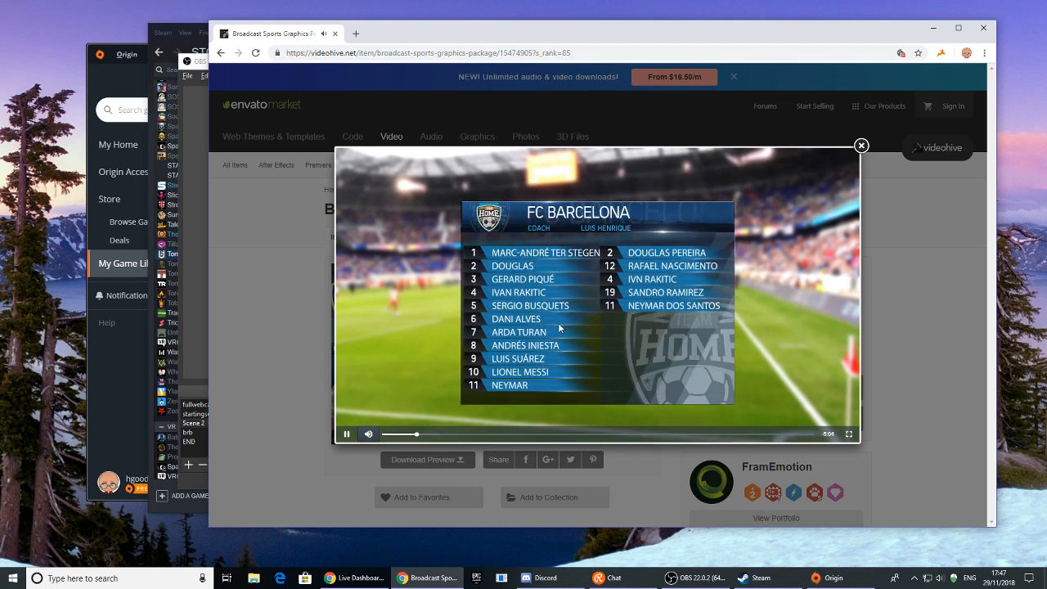
click(400, 435)
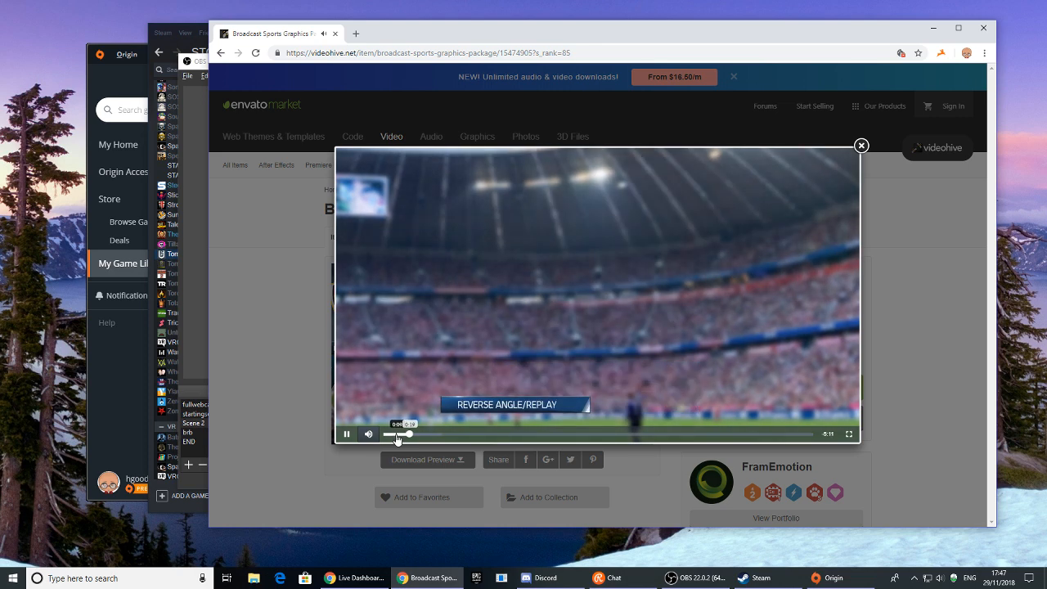
click(399, 434)
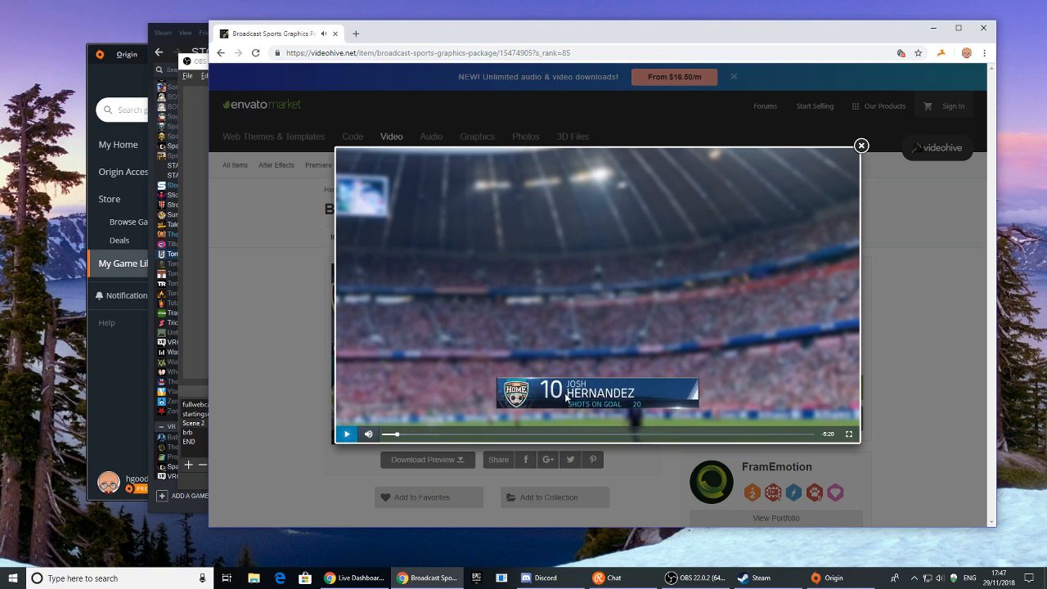
Launch Ventuz Designer and Adobe Photoshop CC 2019.
key(super)
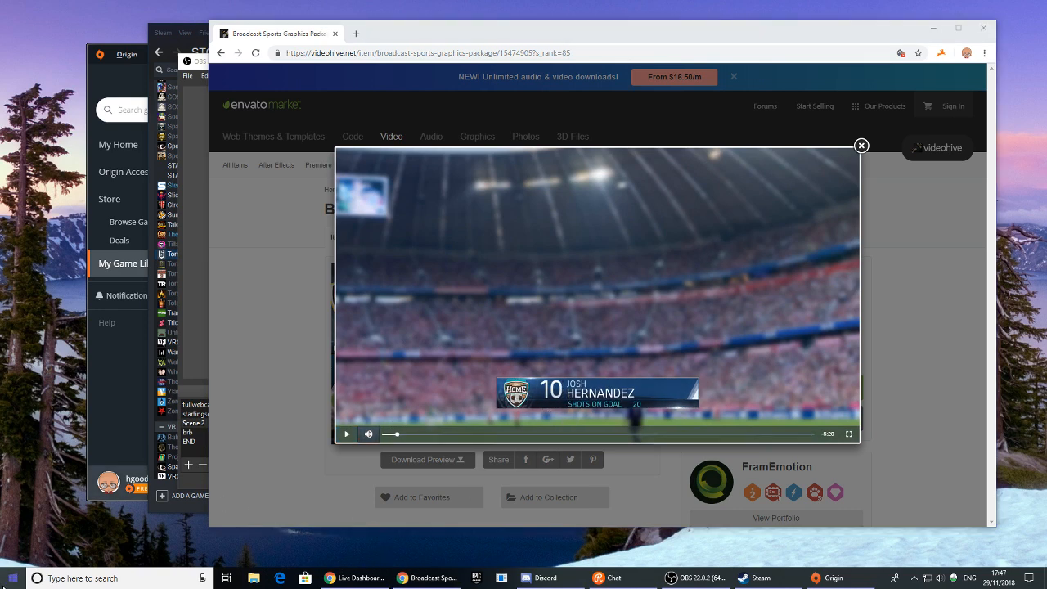
text(ve)
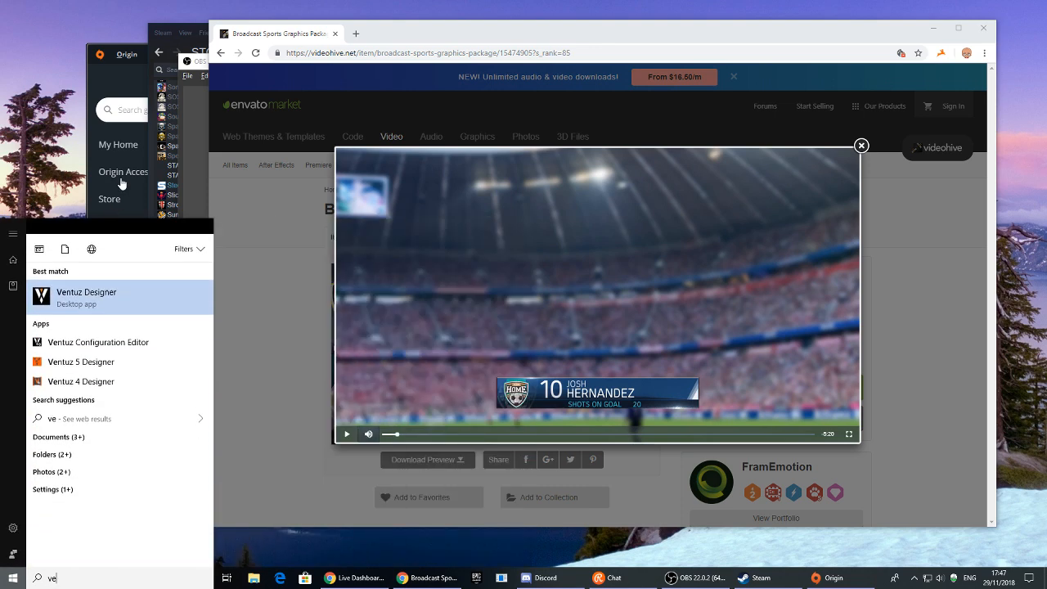
click(70, 346)
key(super)
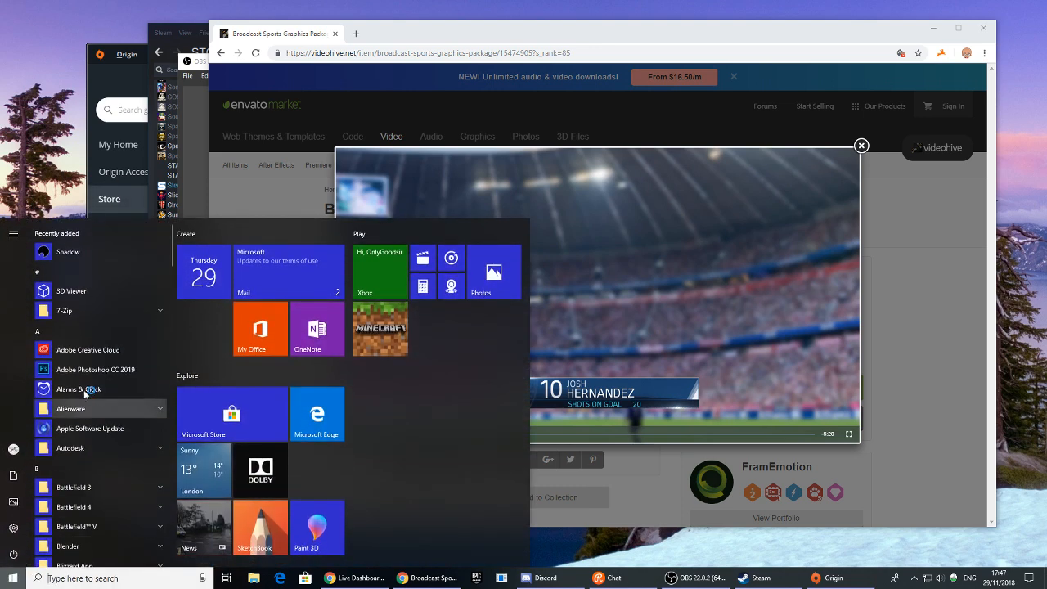
click(84, 372)
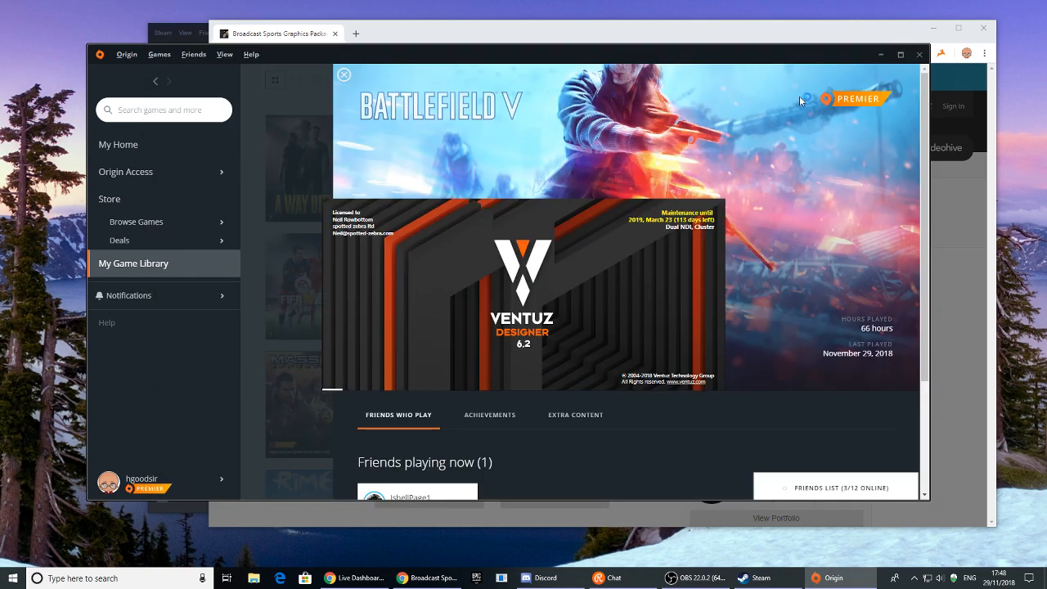
Minimize the Origin, Steam and OBS windows while Ventuz Designer loads.
click(880, 54)
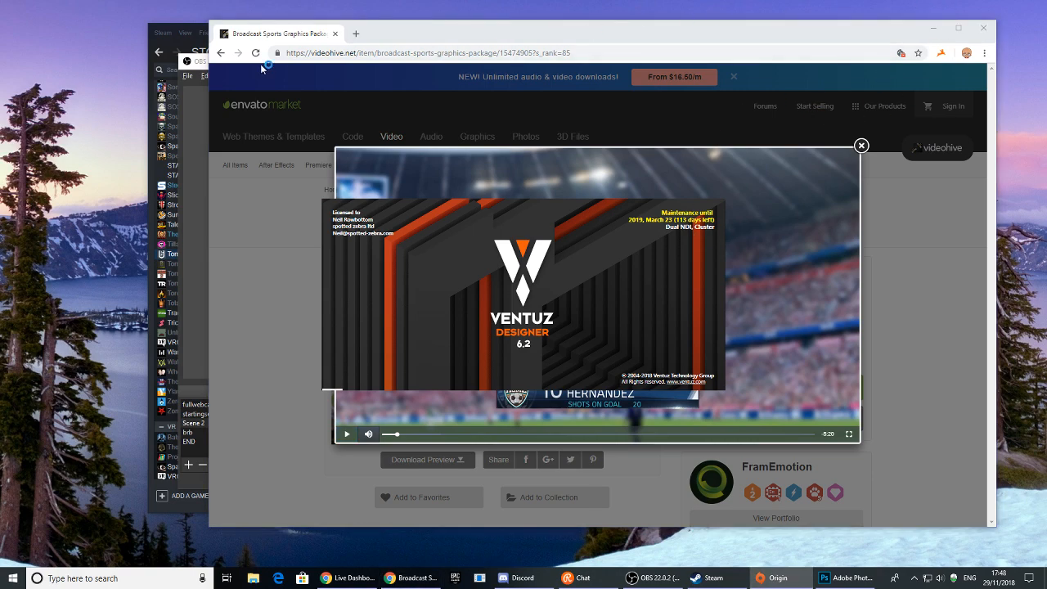
click(163, 25)
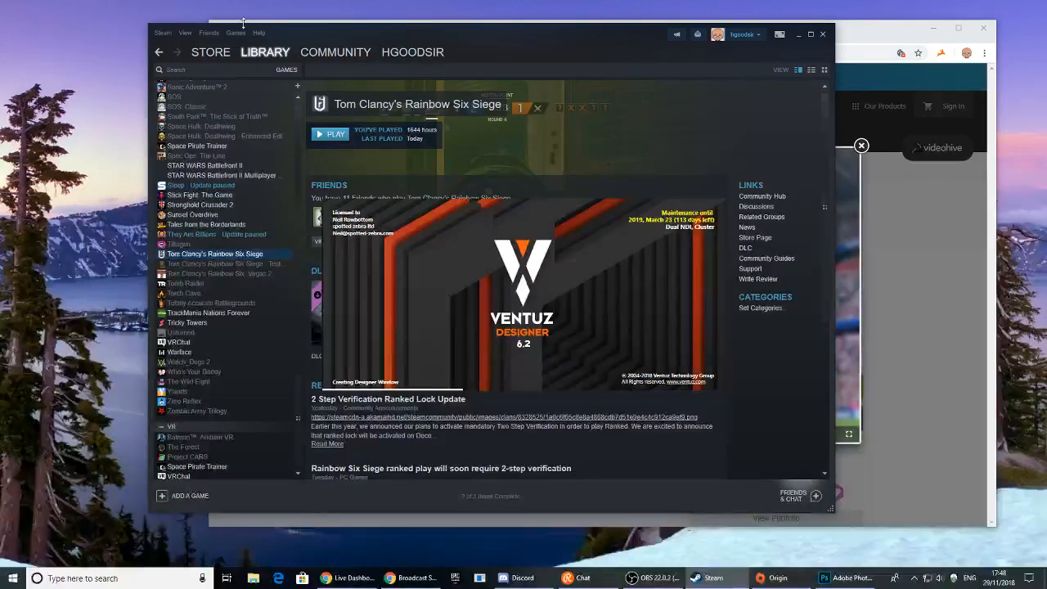
click(799, 35)
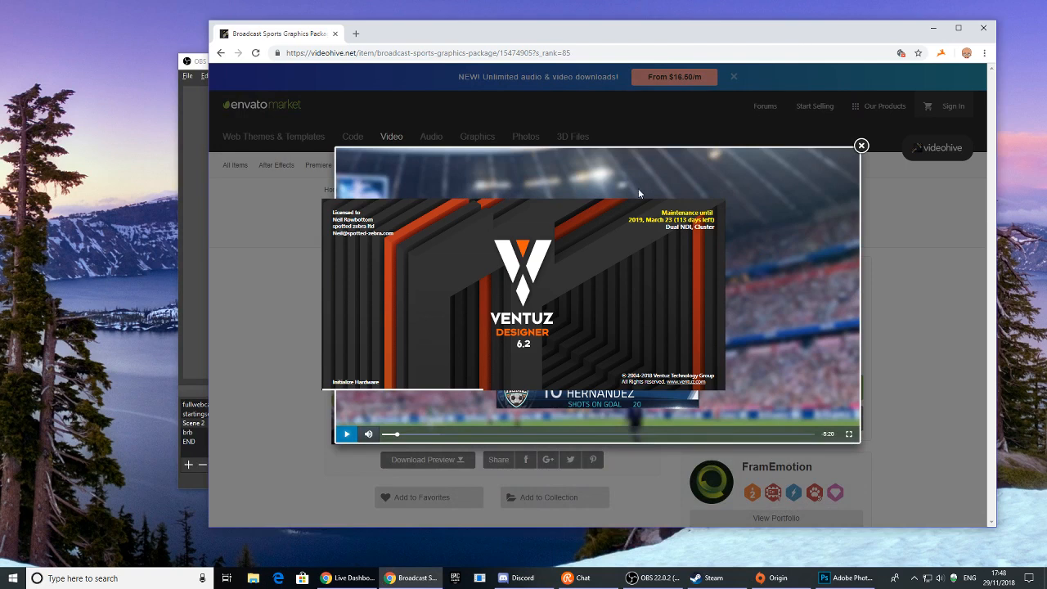
click(194, 63)
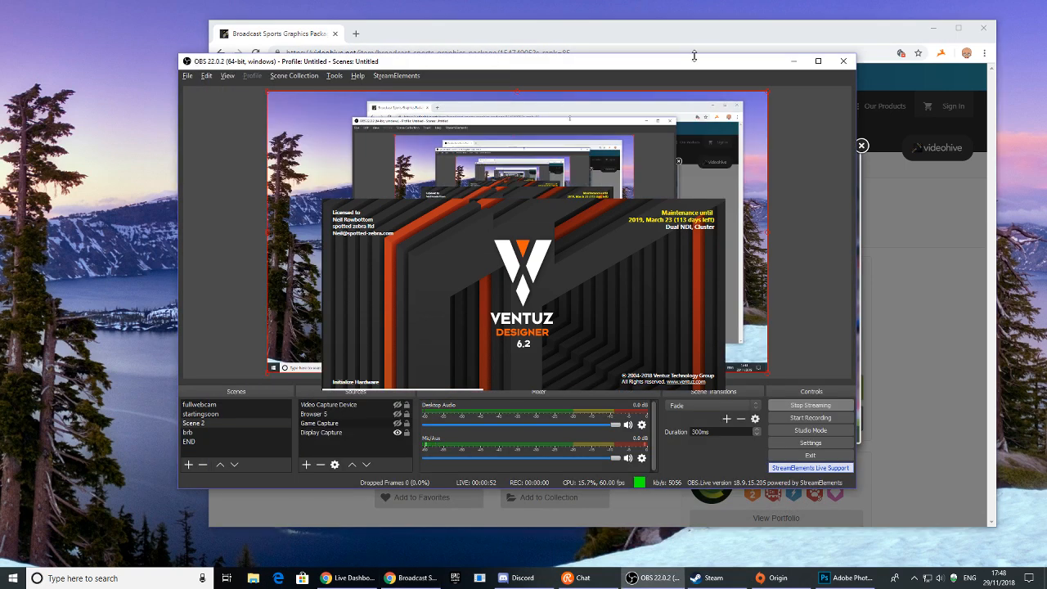
click(793, 62)
Read the release notes of the Ventuz V6.02.01 update and decline the download.
click(589, 297)
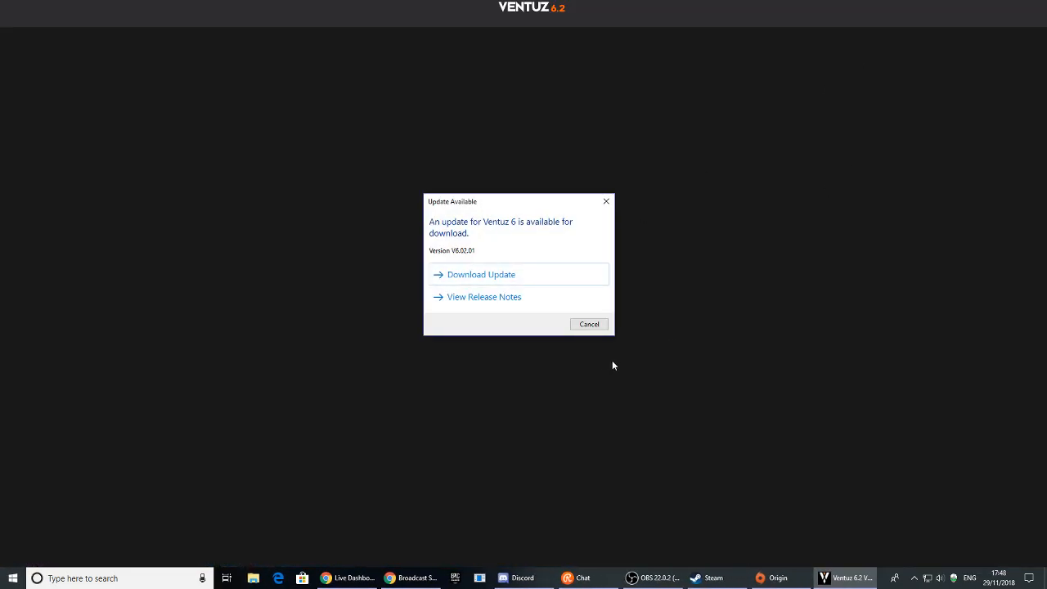
click(533, 298)
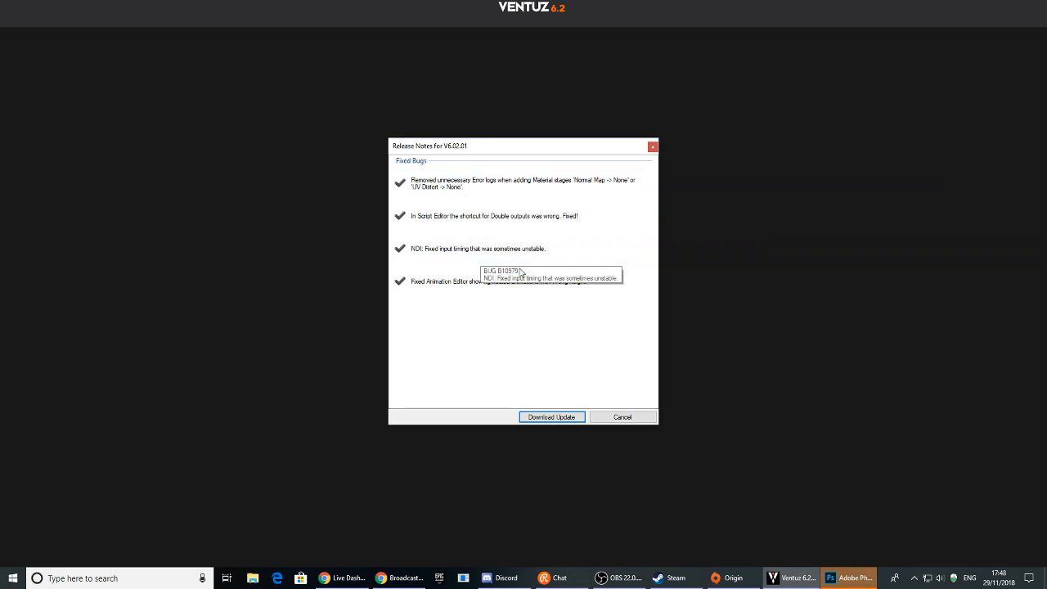
click(622, 417)
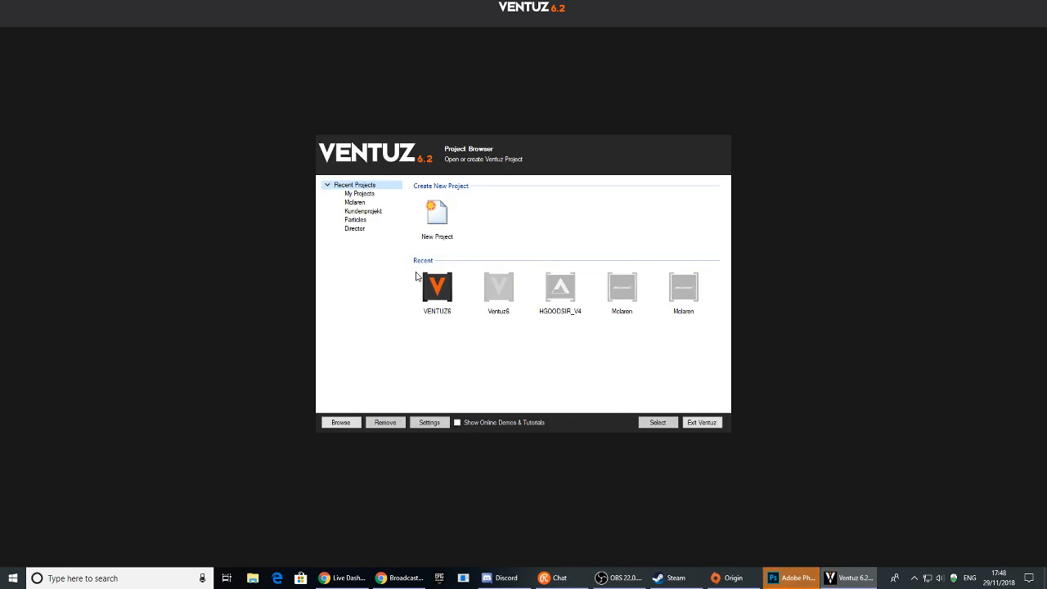
Open the VENTUZ6 project with a new scene instead of an existing one, and enlarge the Hierarchy and Content area.
double_click(434, 286)
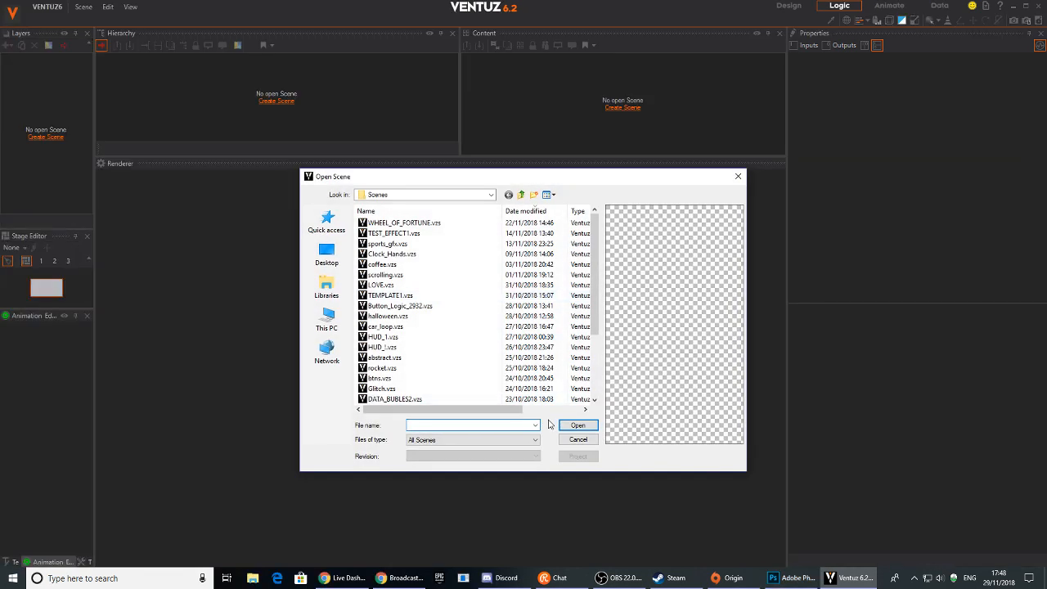
click(565, 438)
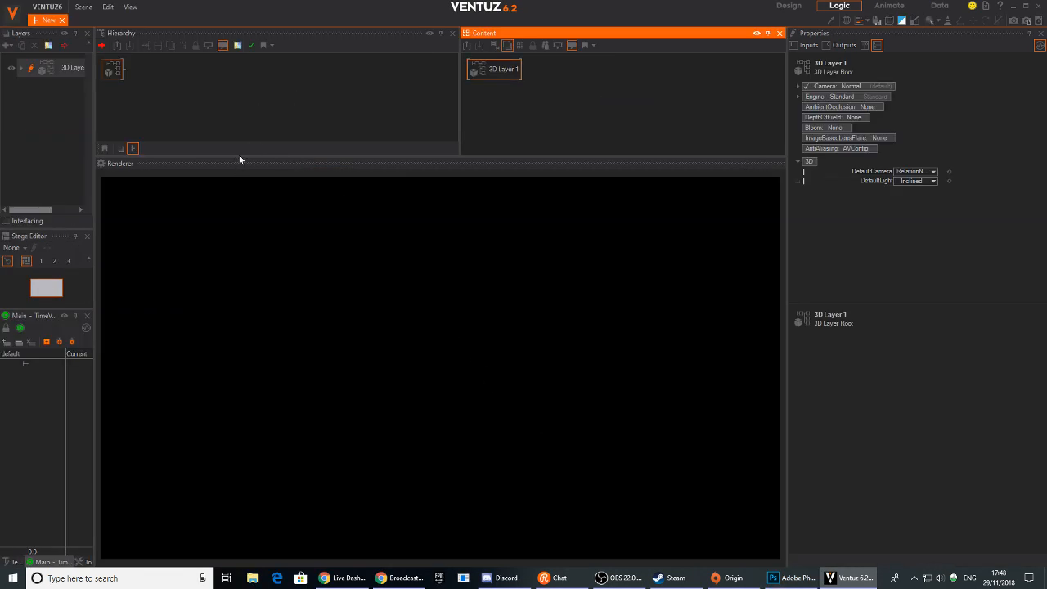
drag(238, 157, 362, 219)
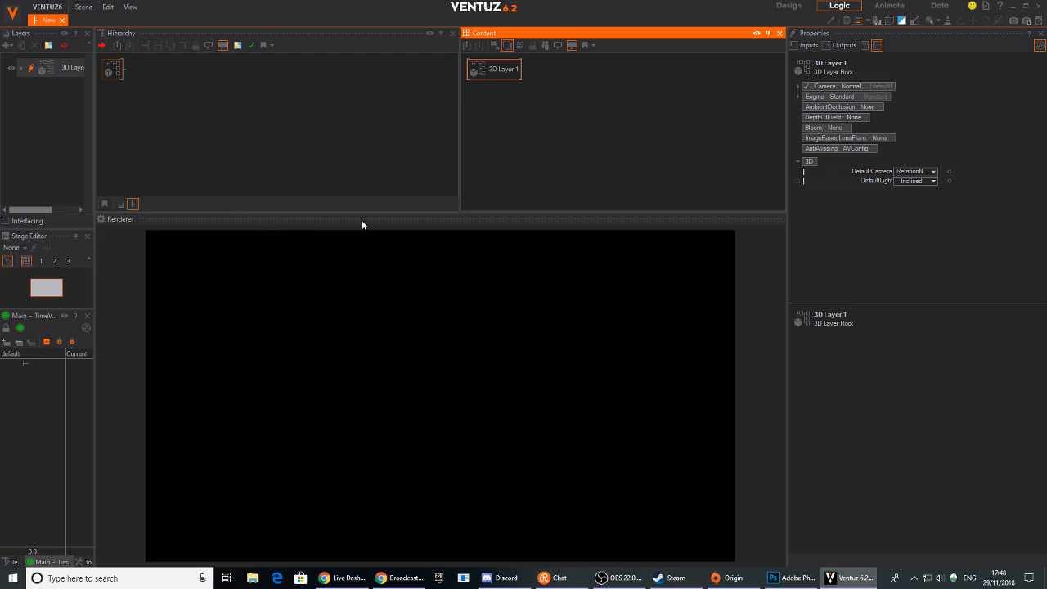
Minimize Ventuz to return to the Videohive preview and replay its opening player and referee graphics.
click(1017, 10)
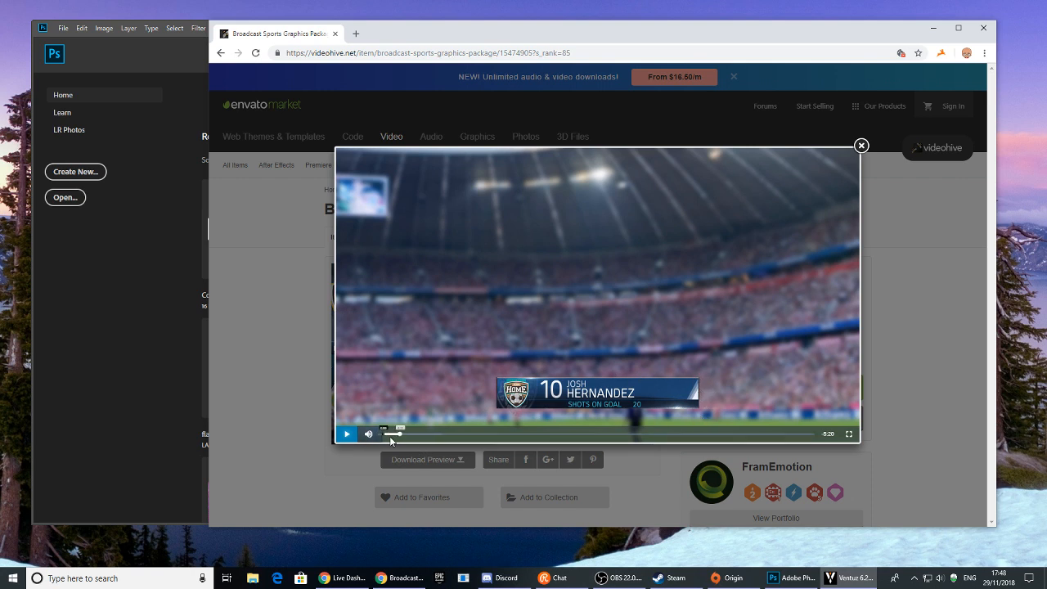
mouse_move(367, 434)
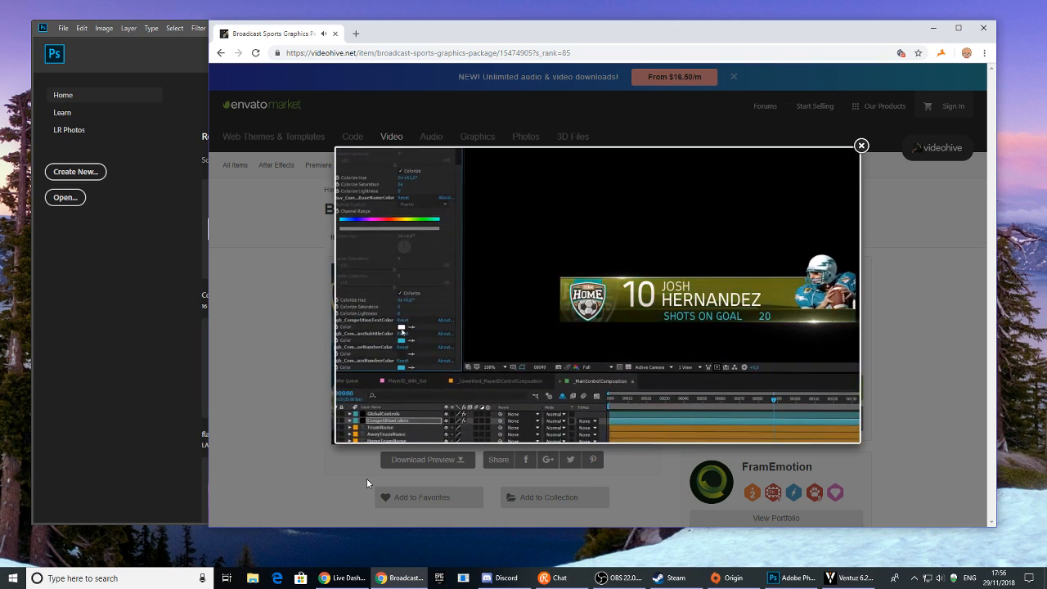
mouse_move(537, 579)
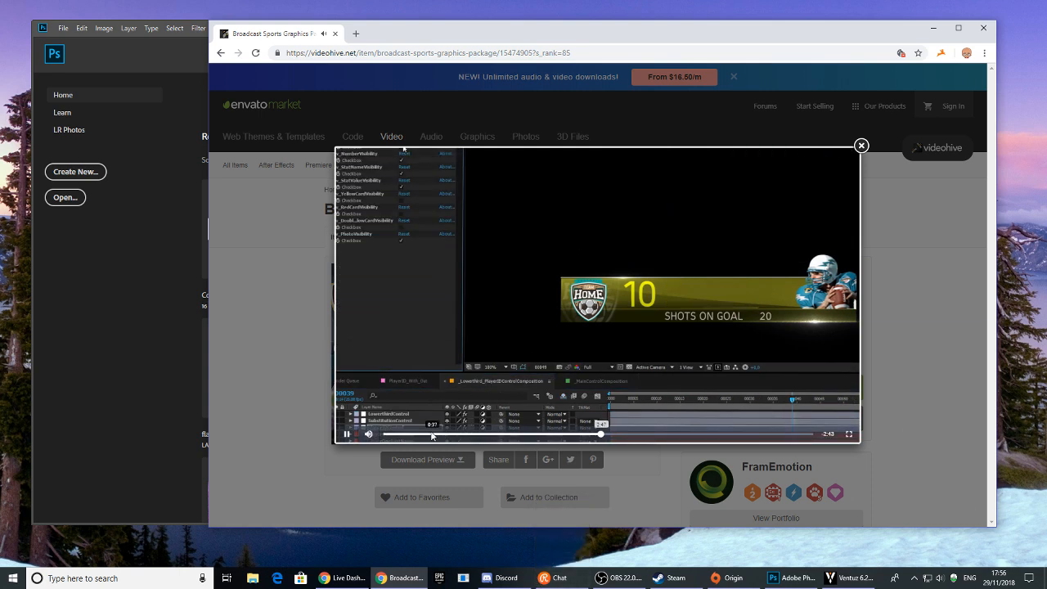
click(431, 435)
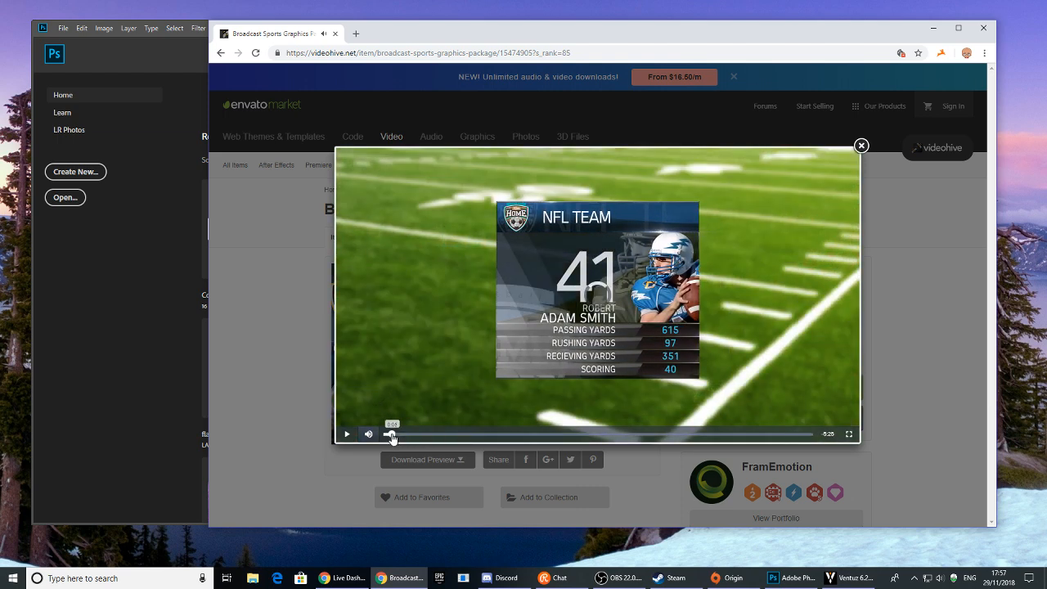
click(395, 432)
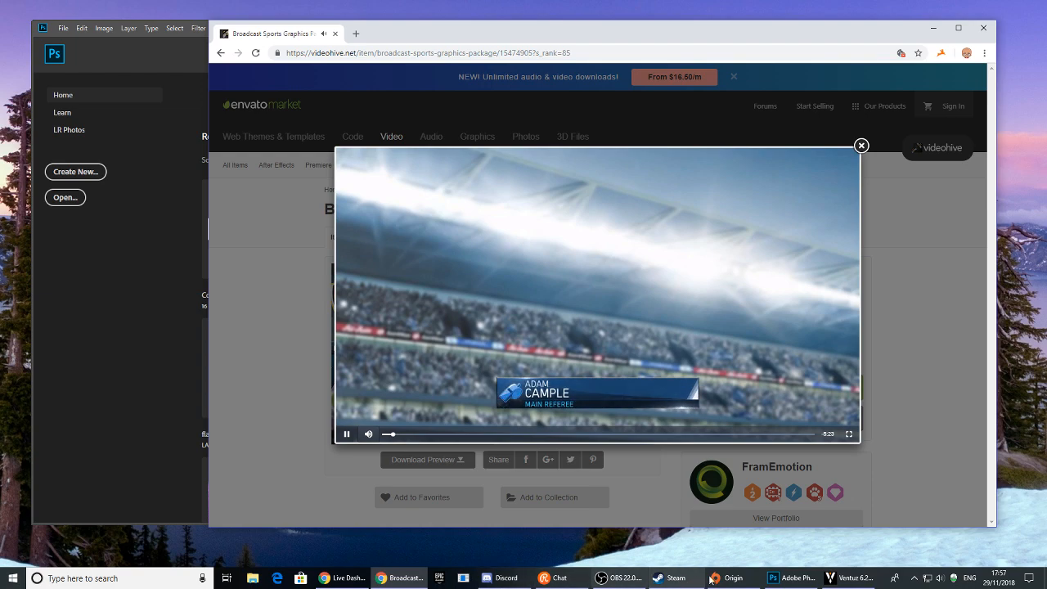
Check the YouTube live dashboard, return to the preview video and skim its match, background, line-up and league table graphics.
click(350, 581)
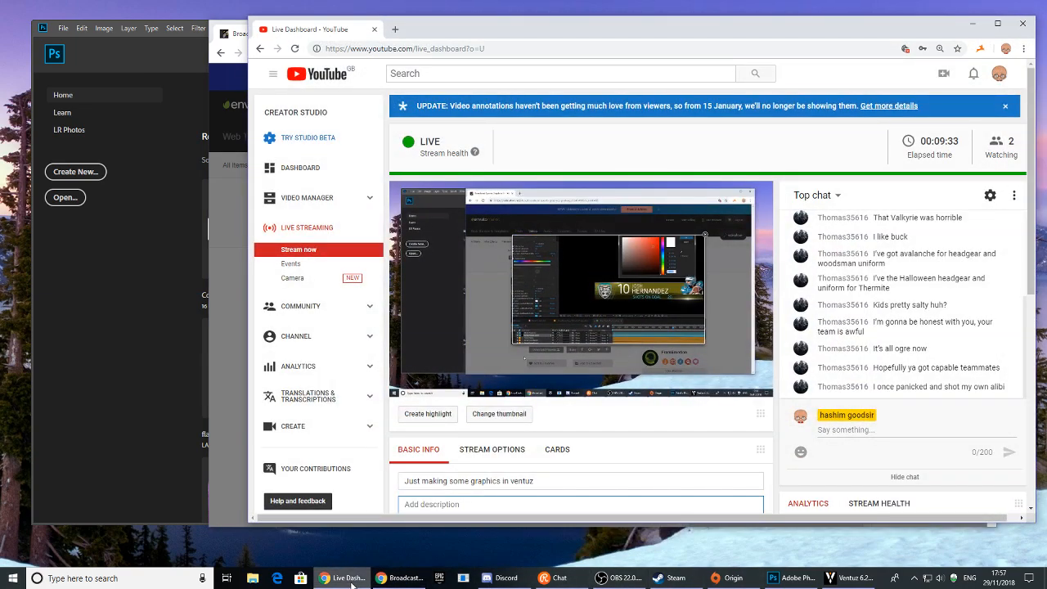
click(401, 578)
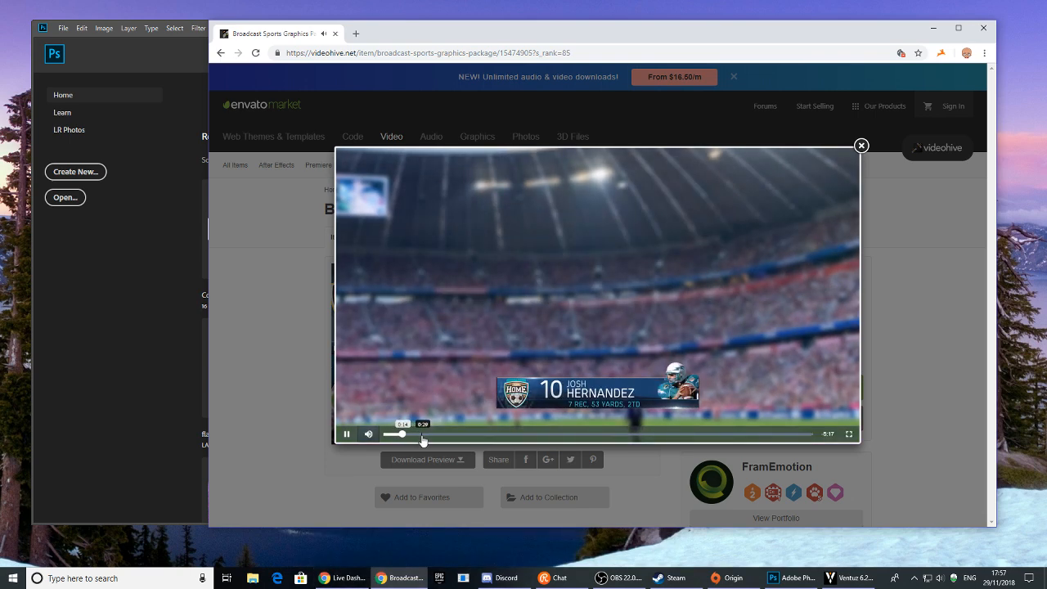
click(440, 435)
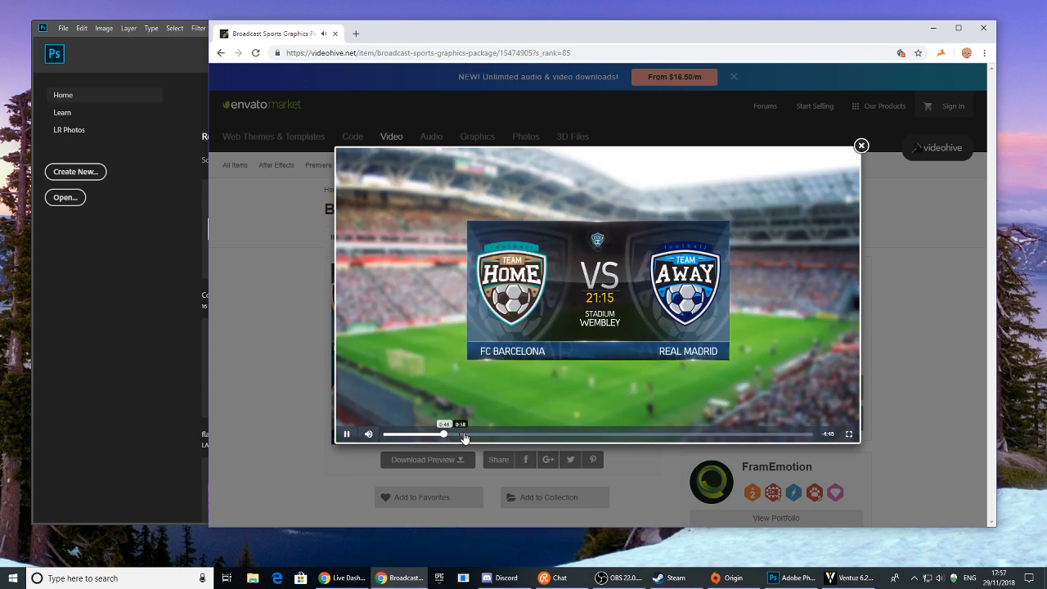
click(465, 434)
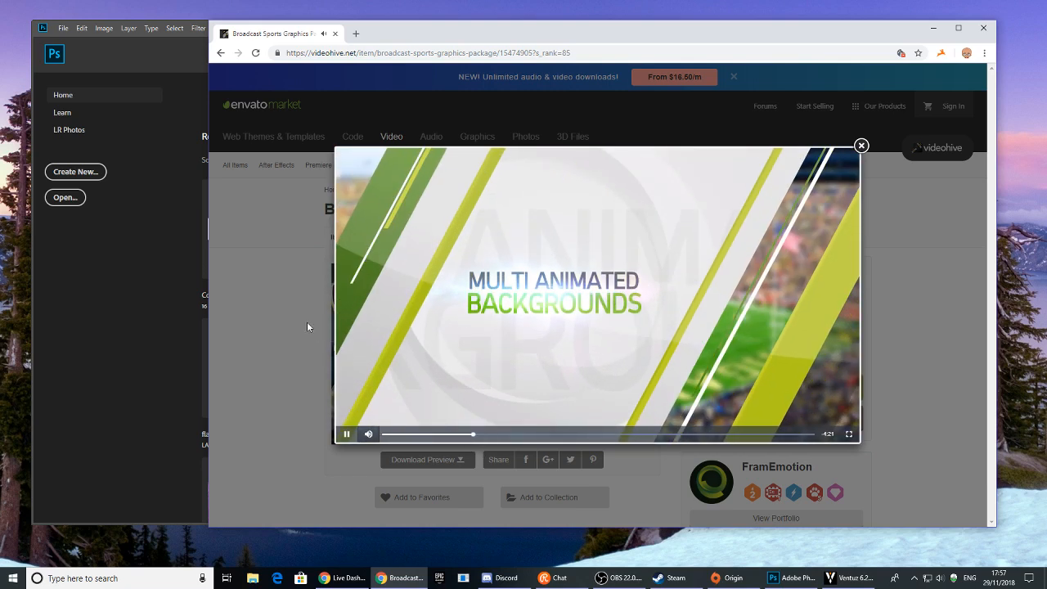
click(508, 434)
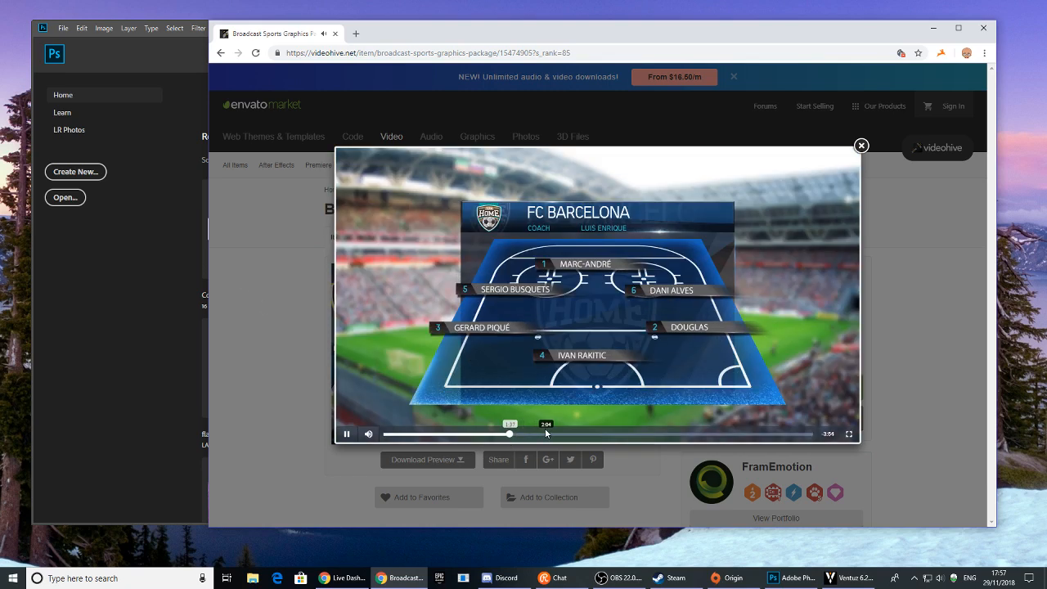
click(545, 429)
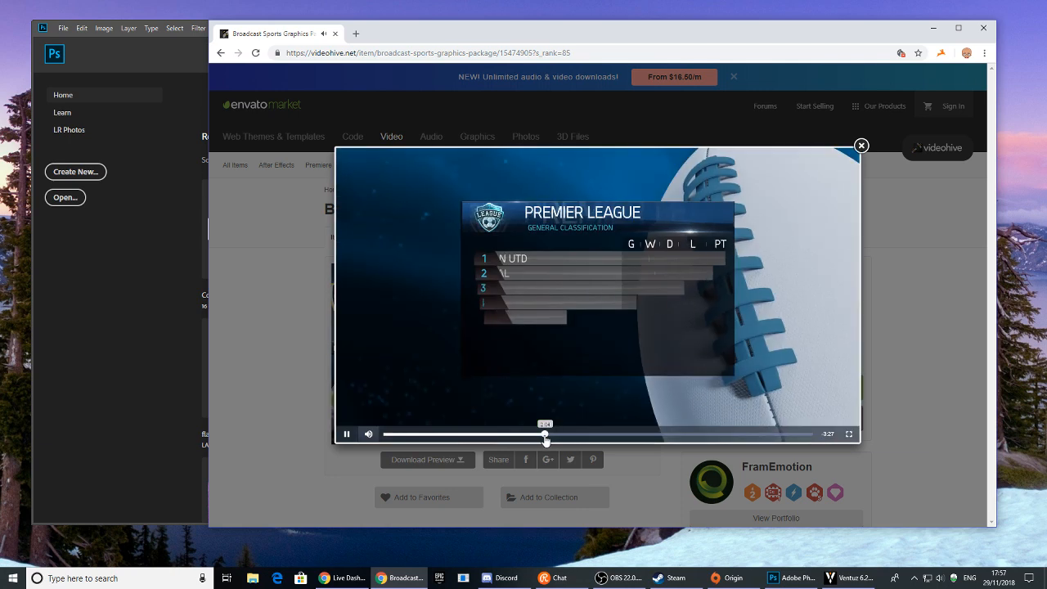
Replay the preview's opening reporter, referee and player lower thirds and pause on the main referee graphic.
click(400, 434)
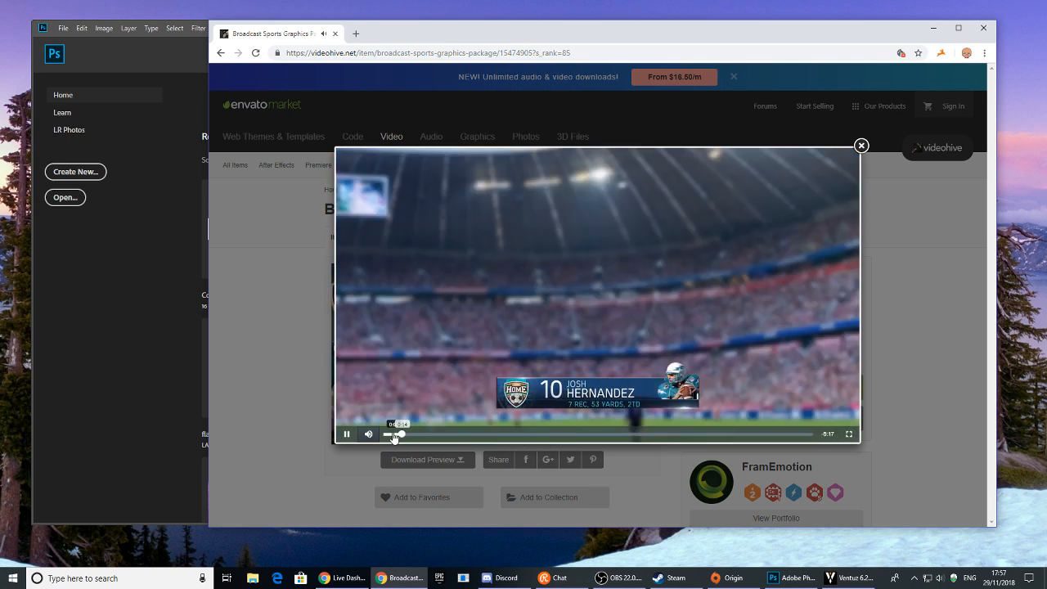
click(392, 434)
click(388, 435)
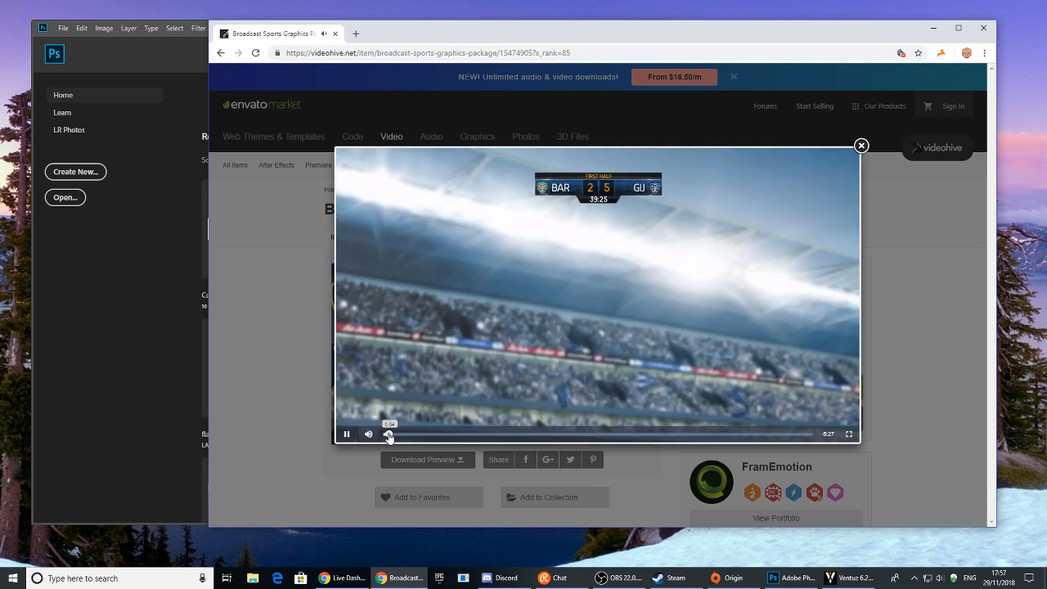
click(397, 435)
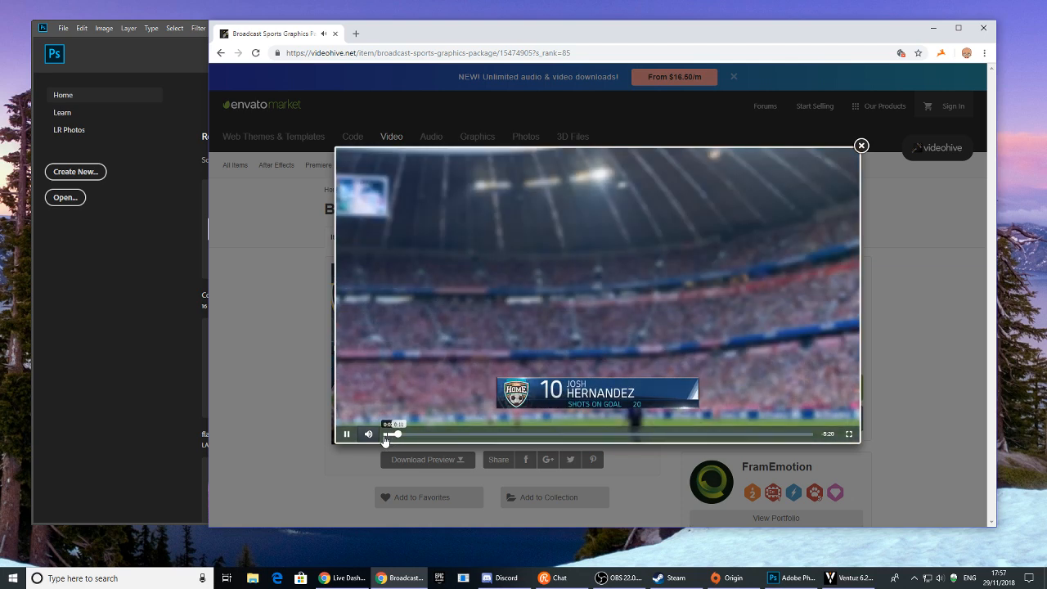
click(347, 435)
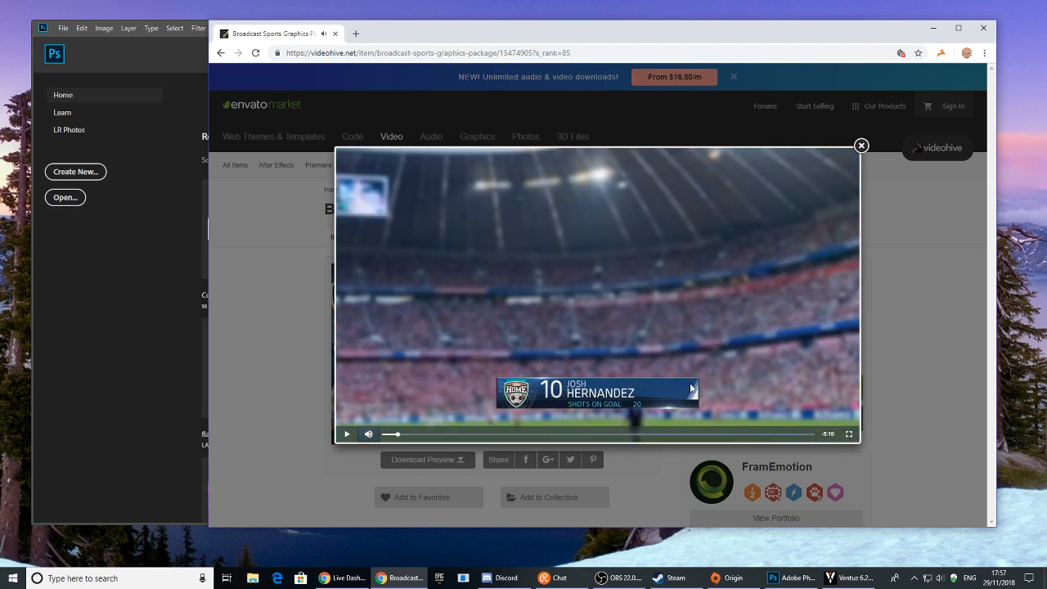
click(390, 434)
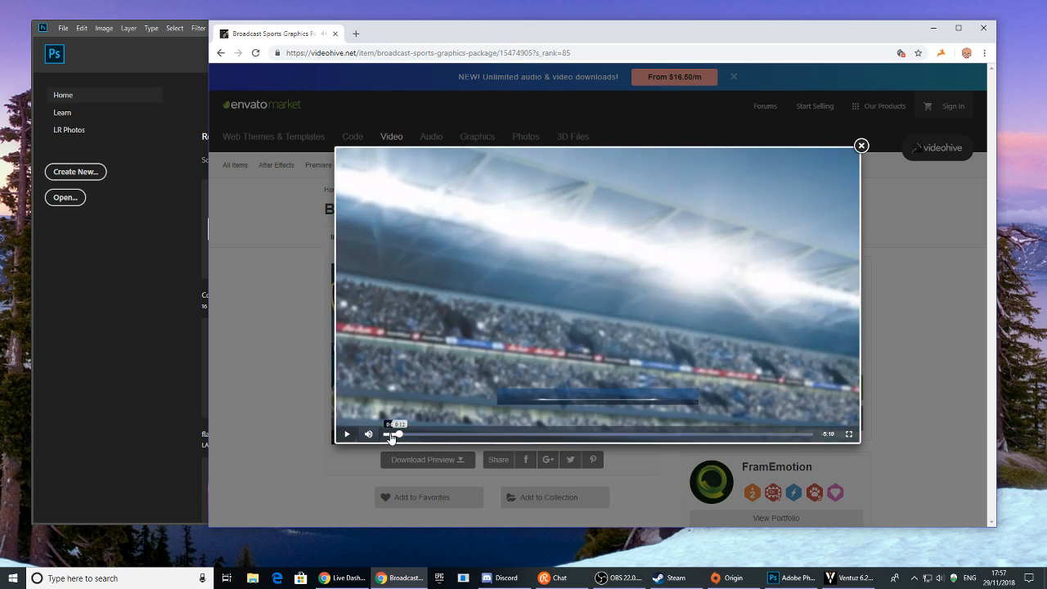
click(349, 435)
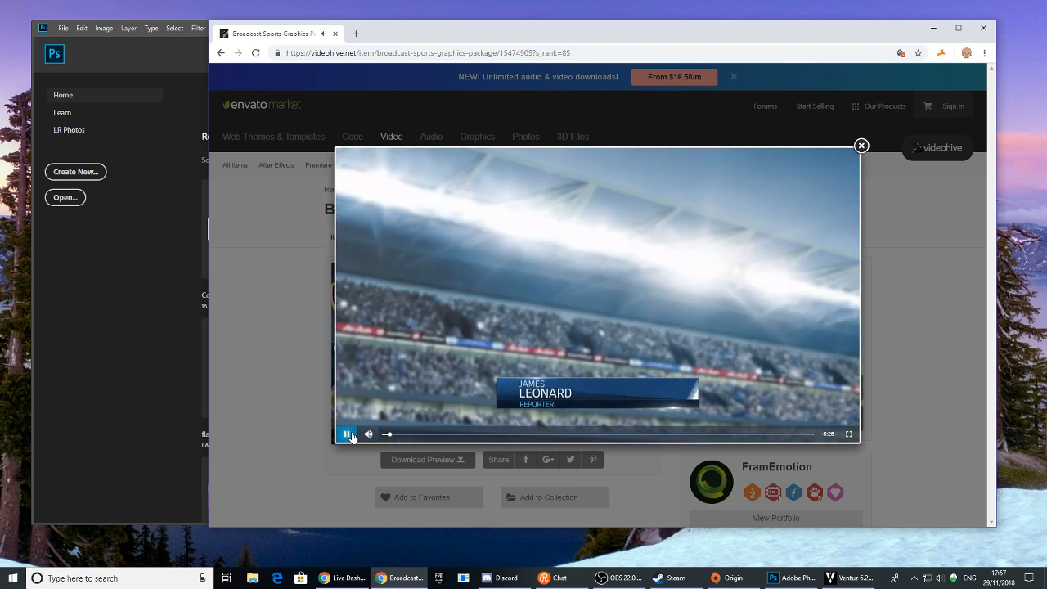
click(390, 435)
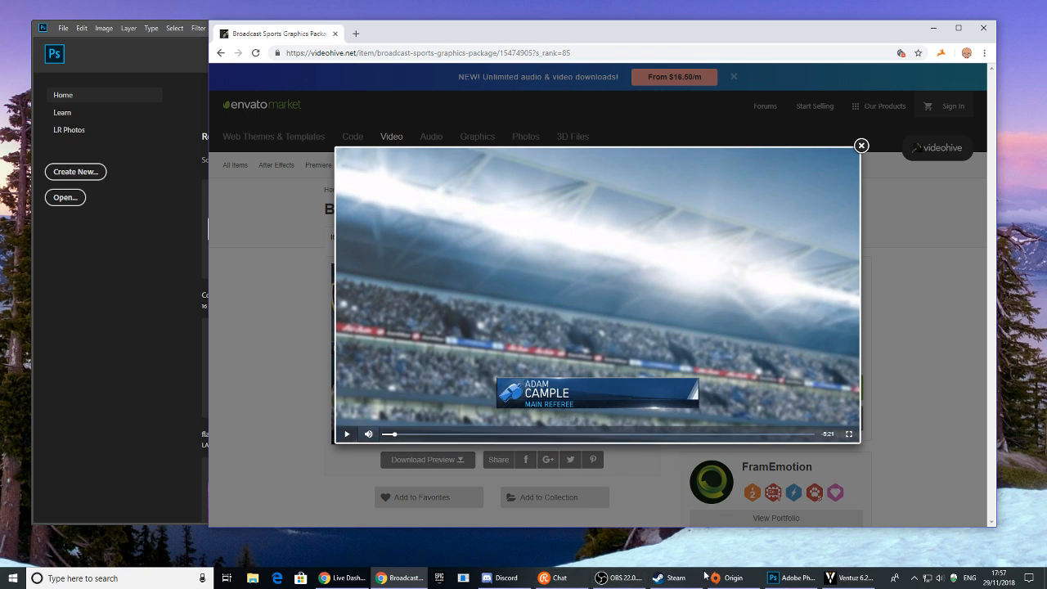
Switch to Ventuz and add an Axis to the 3D layer's hierarchy with a Rounded Rect geometry under it.
click(846, 579)
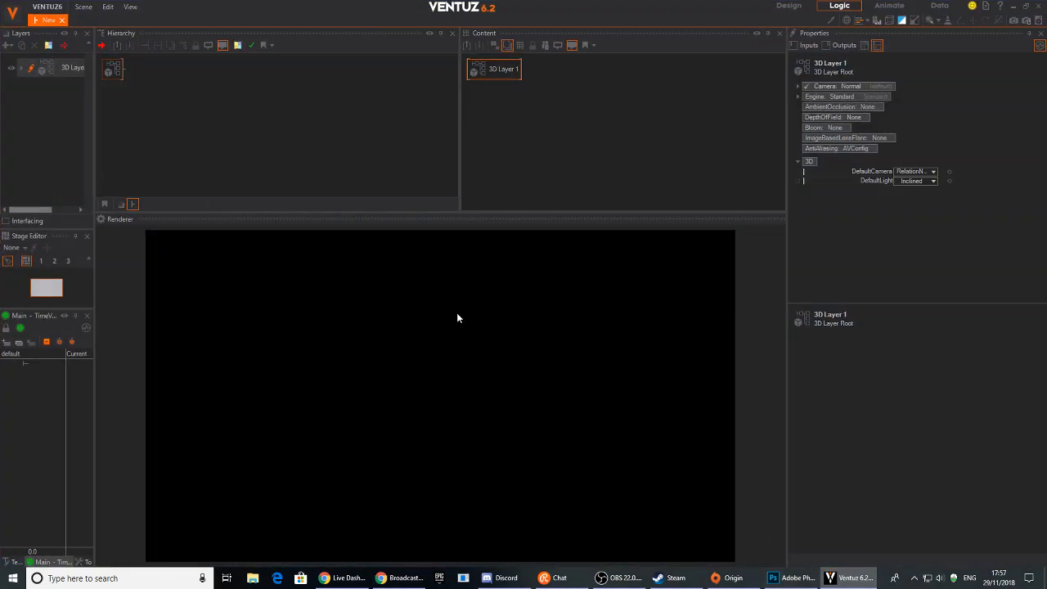
click(233, 108)
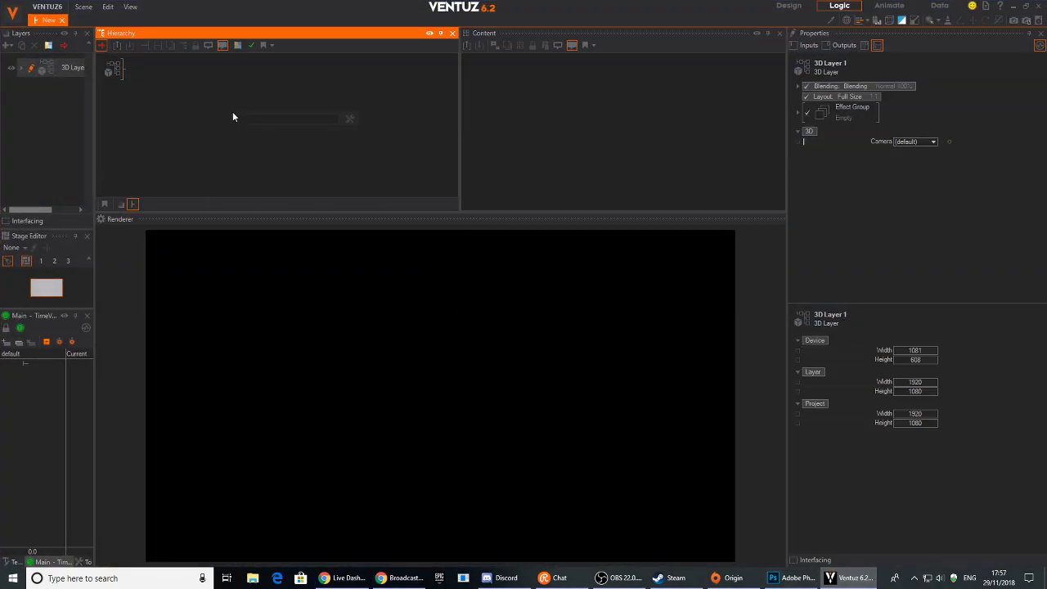
text(ax)
click(242, 145)
double_click(172, 106)
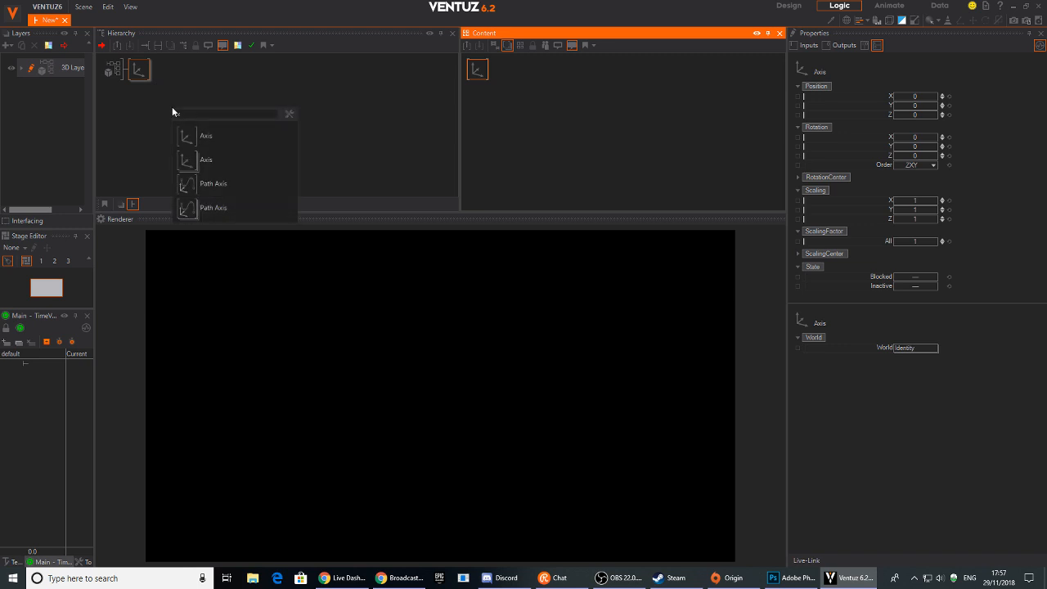
text(ro)
drag(195, 182, 150, 68)
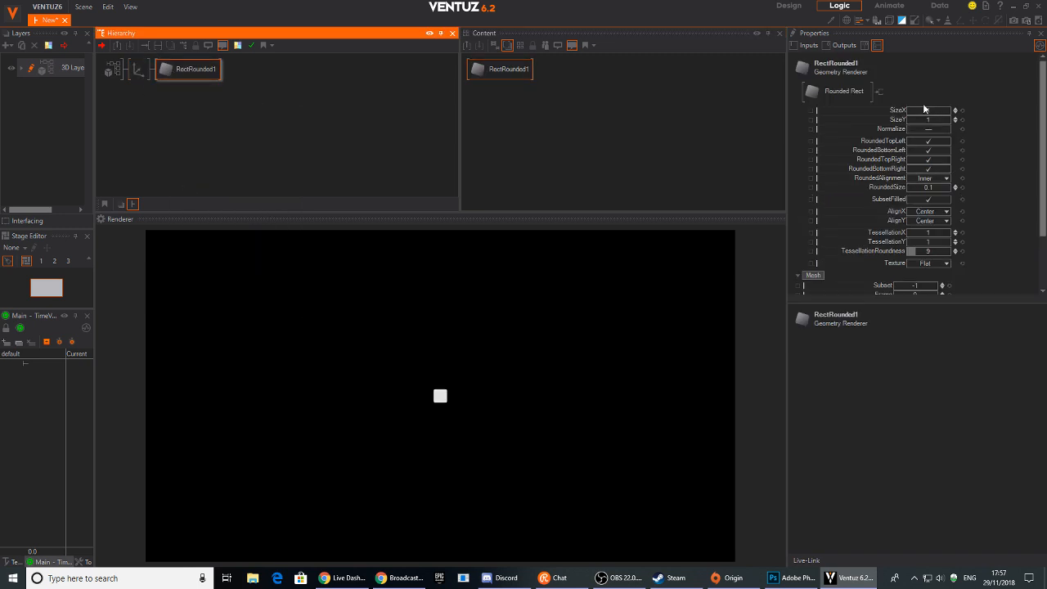
Size the rounded rectangle as a wide bar with SizeX 24.86, SizeY 4.54 and RoundedSize 0.26.
mouse_move(924, 112)
mouse_down()
mouse_move(946, 112)
mouse_move(943, 120)
mouse_up()
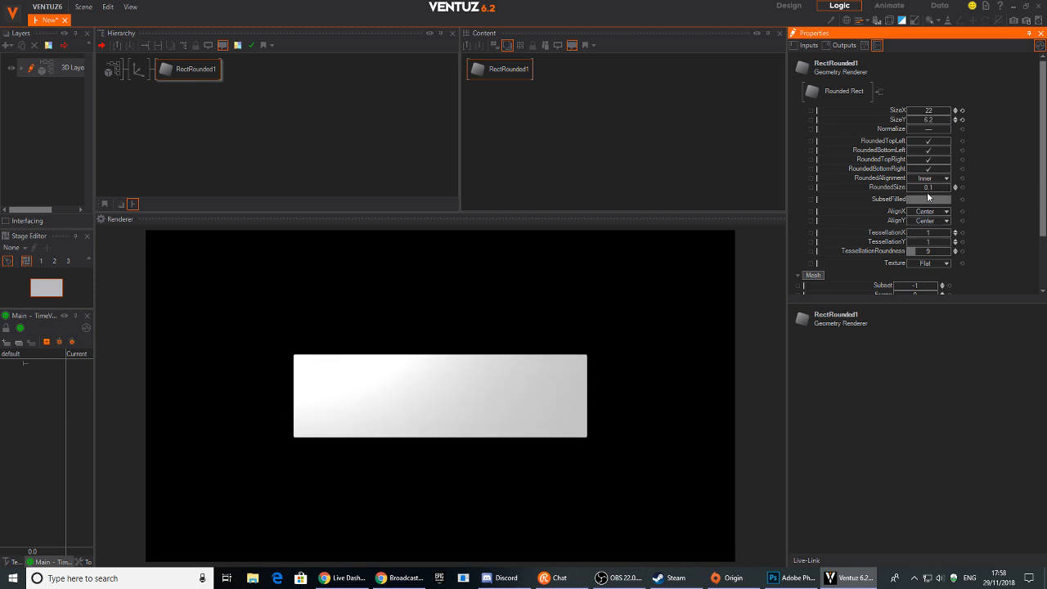
drag(926, 189, 940, 188)
mouse_move(932, 110)
mouse_down()
mouse_move(948, 109)
mouse_move(906, 120)
mouse_move(944, 118)
mouse_up()
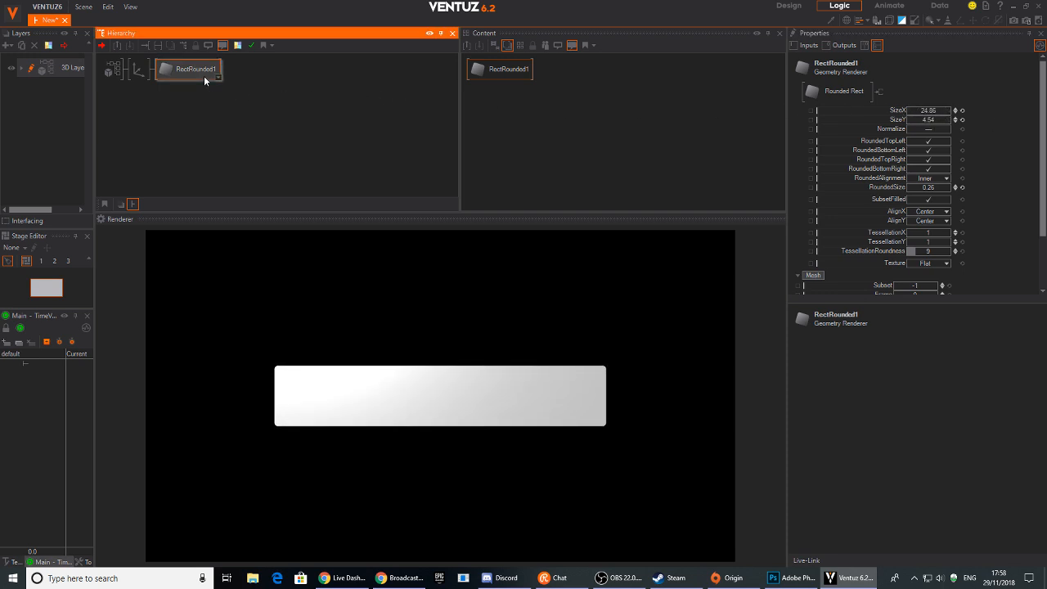
Insert a Color Solid material between the axis and the rounded rectangle in the hierarchy.
double_click(189, 138)
text(co)
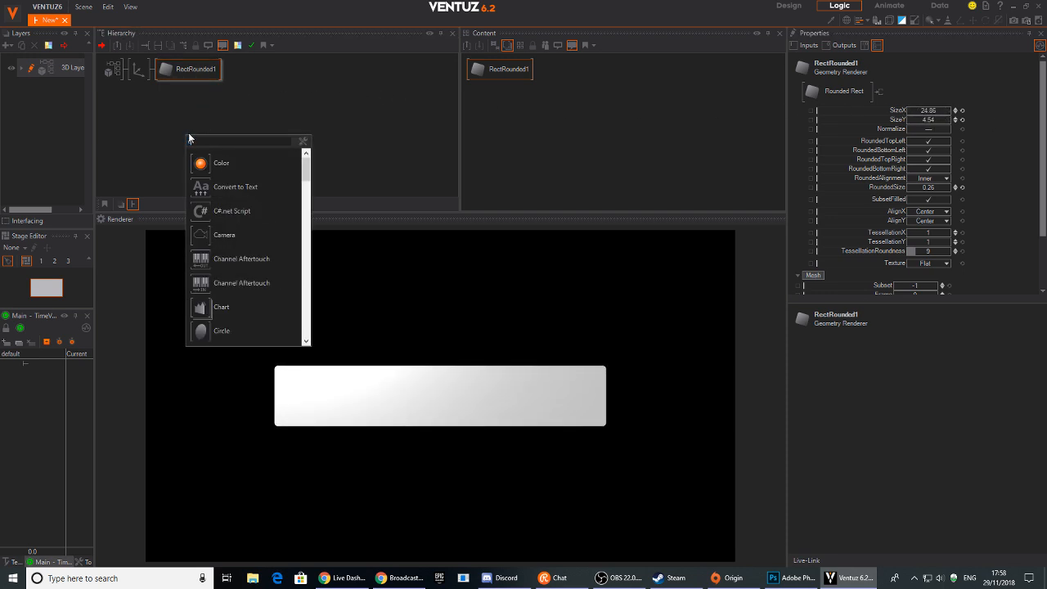
text(l)
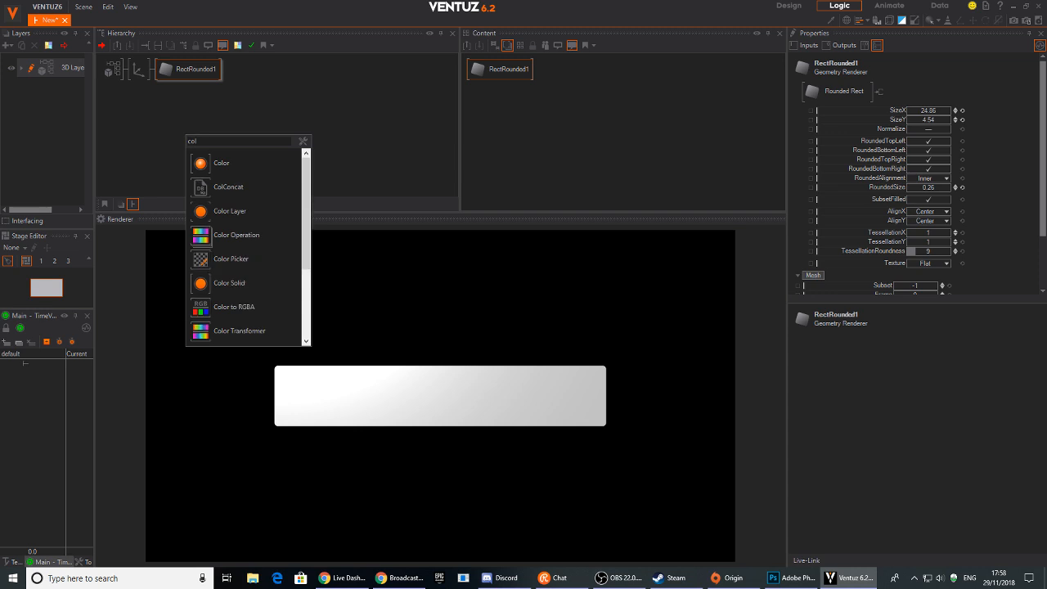
click(204, 282)
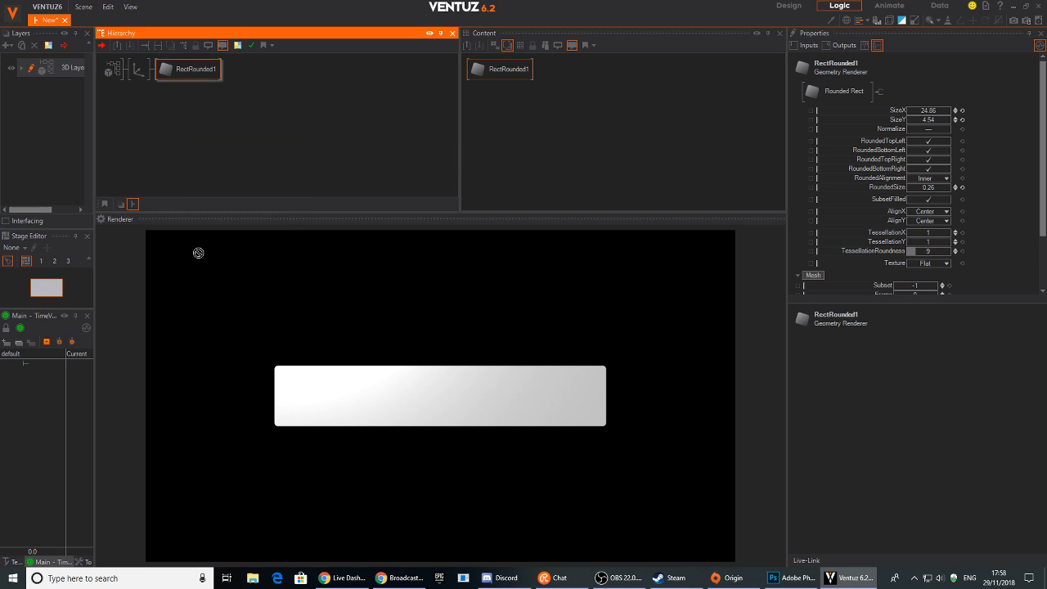
click(166, 71)
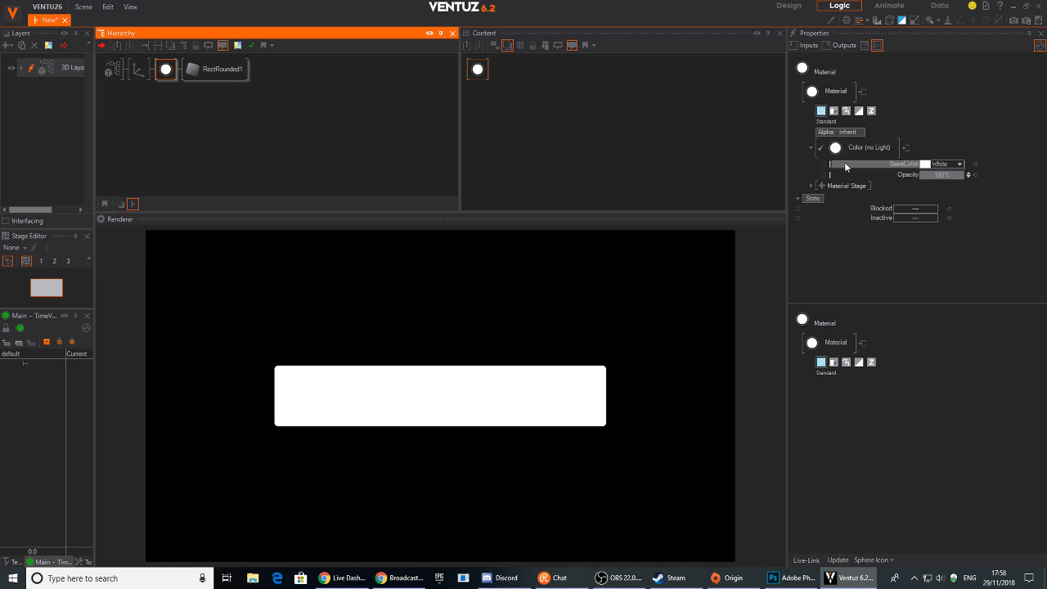
Add a Base texture stage to the material and change its source from the checker image to a white-to-black 1D Gradient.
click(822, 185)
mouse_move(812, 190)
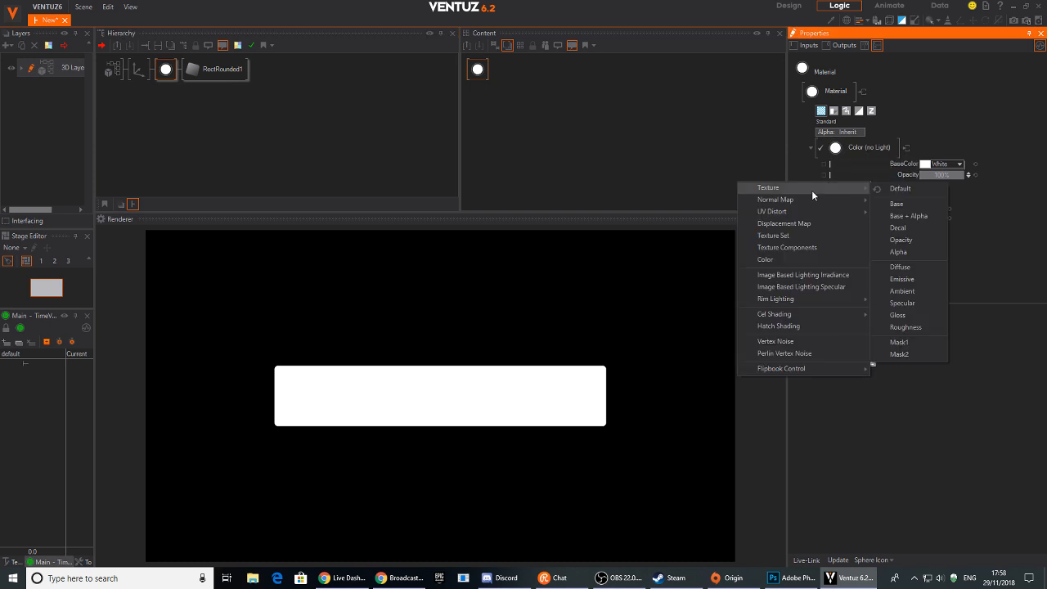
click(908, 196)
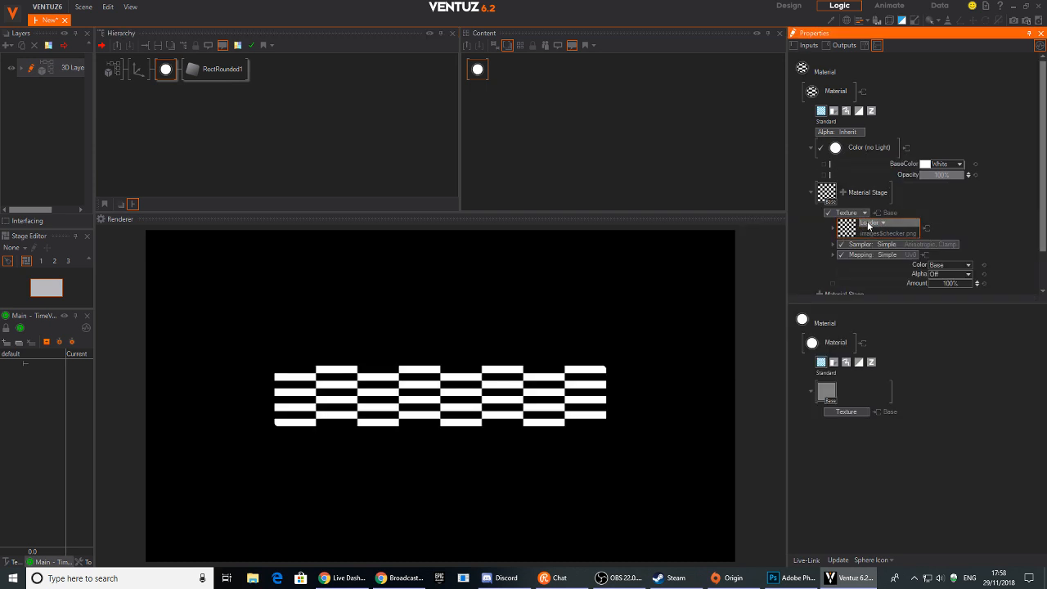
click(870, 222)
mouse_move(872, 256)
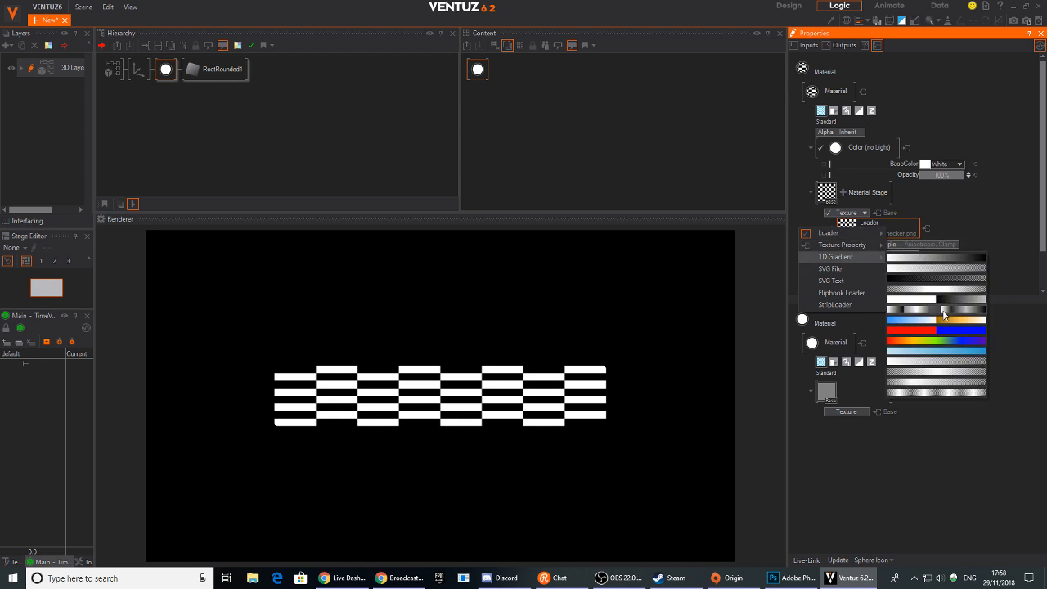
click(930, 260)
Recolour the gradient from a strong blue to dark navy (RGB 0, 16, 56), with the navy stop at position 178.
click(849, 232)
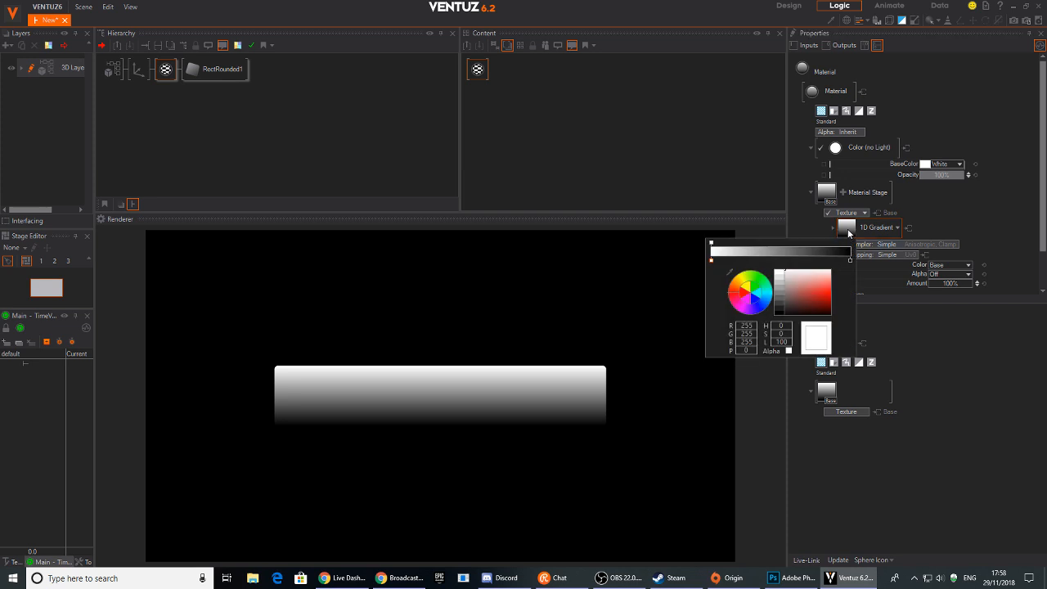
click(851, 260)
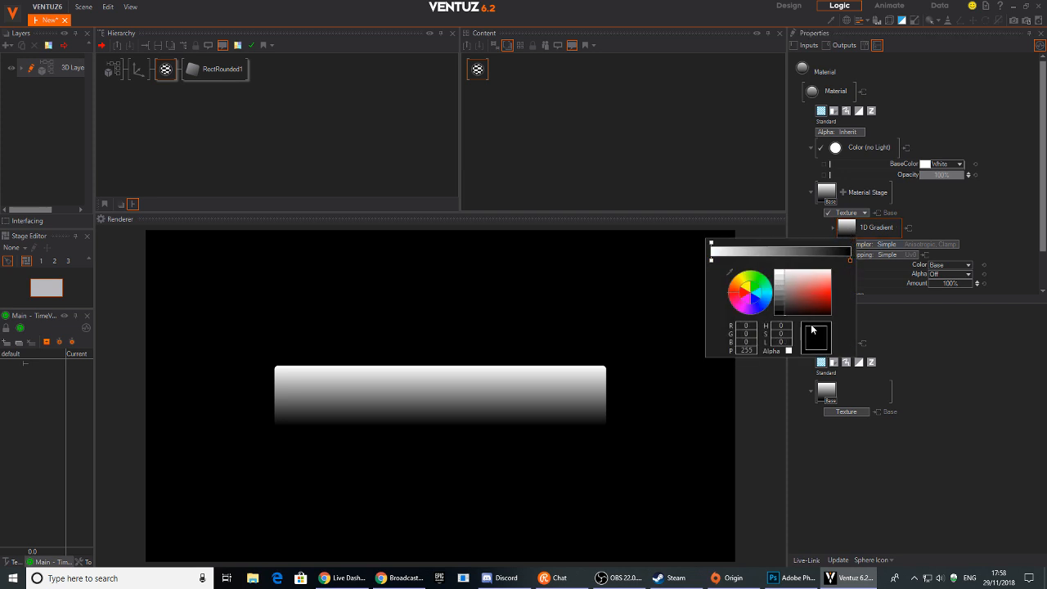
click(767, 311)
drag(818, 297, 843, 311)
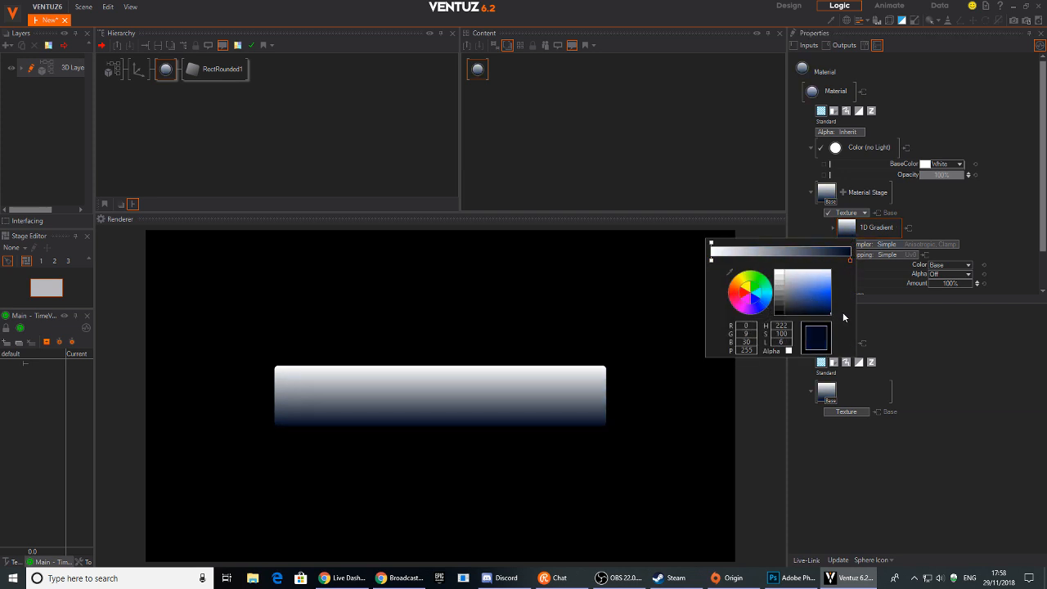
click(711, 260)
click(763, 310)
drag(814, 301, 819, 269)
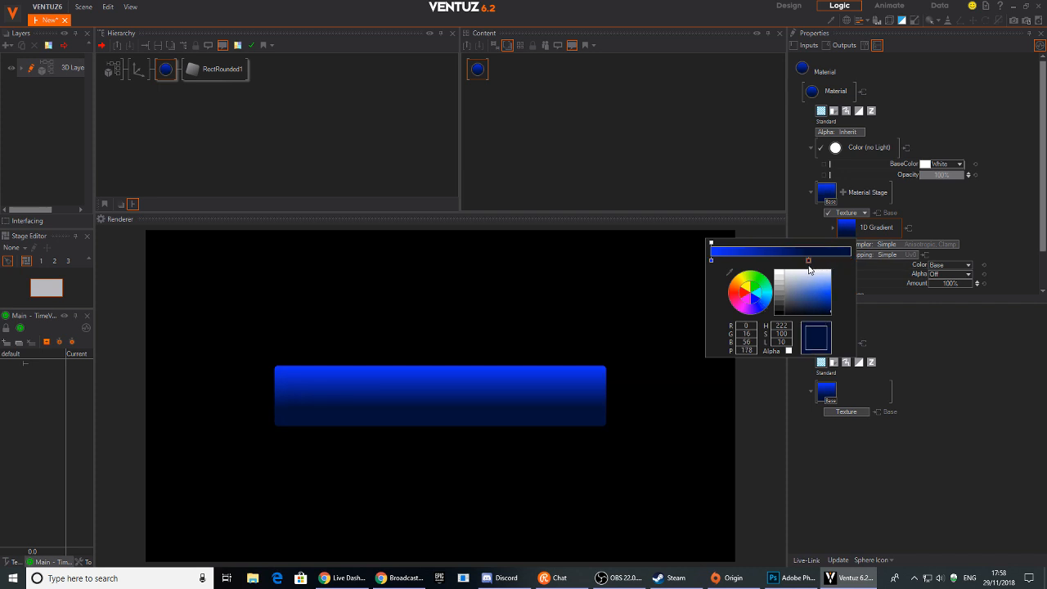
click(711, 261)
mouse_move(823, 300)
mouse_down()
mouse_move(834, 303)
mouse_move(825, 301)
mouse_up()
click(992, 207)
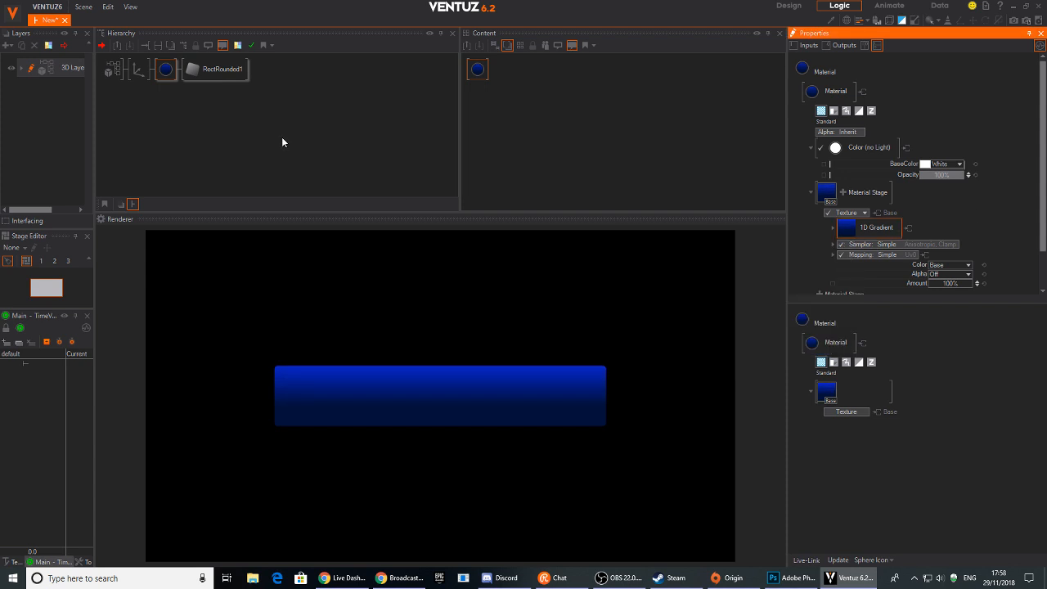
click(281, 137)
Return to the browser and run a Google image search for "football stadium" in a new tab.
click(399, 577)
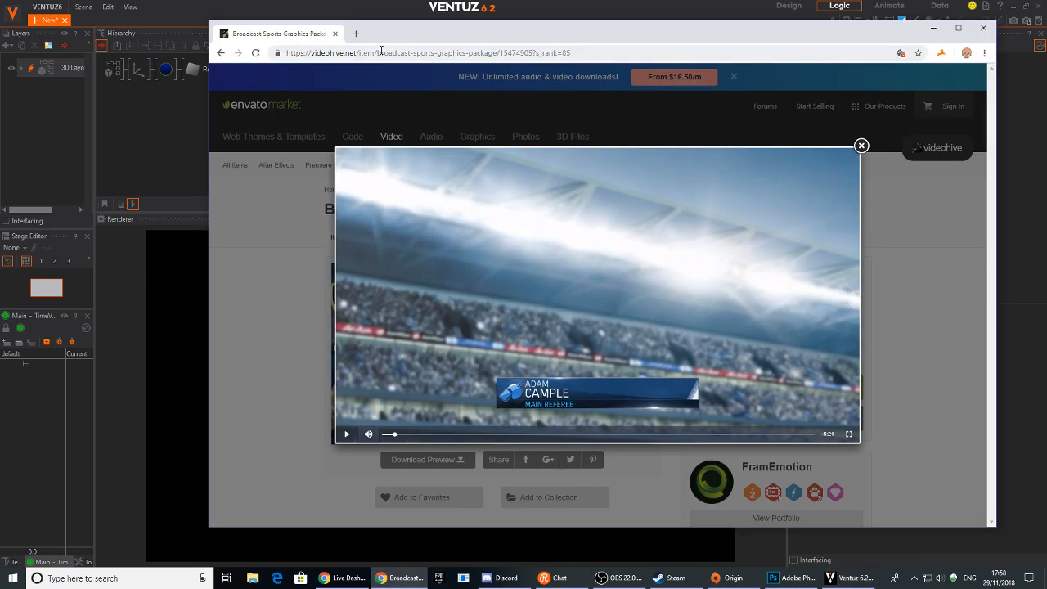
click(354, 34)
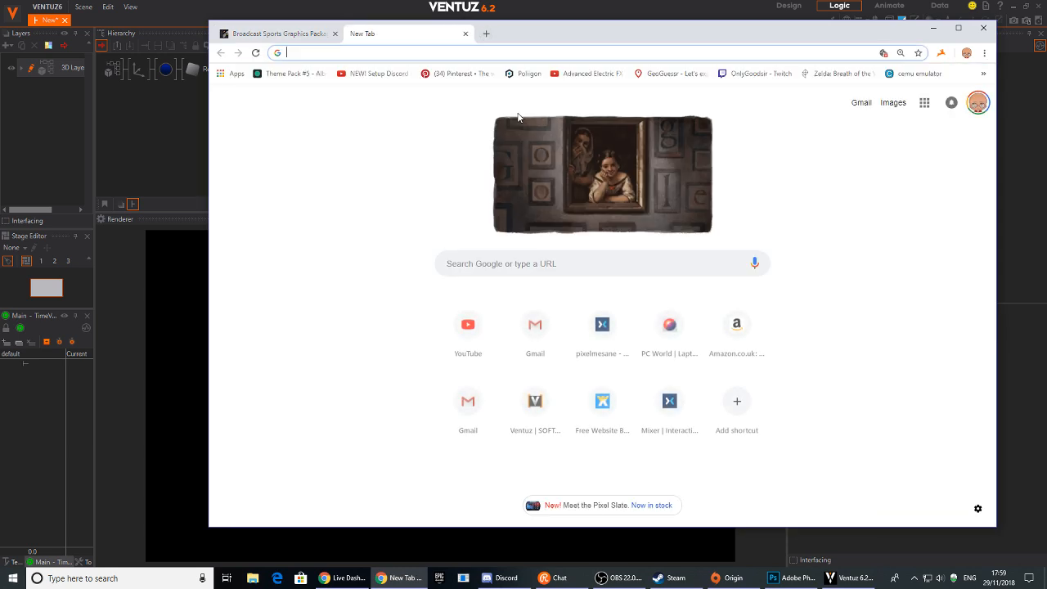
text(football)
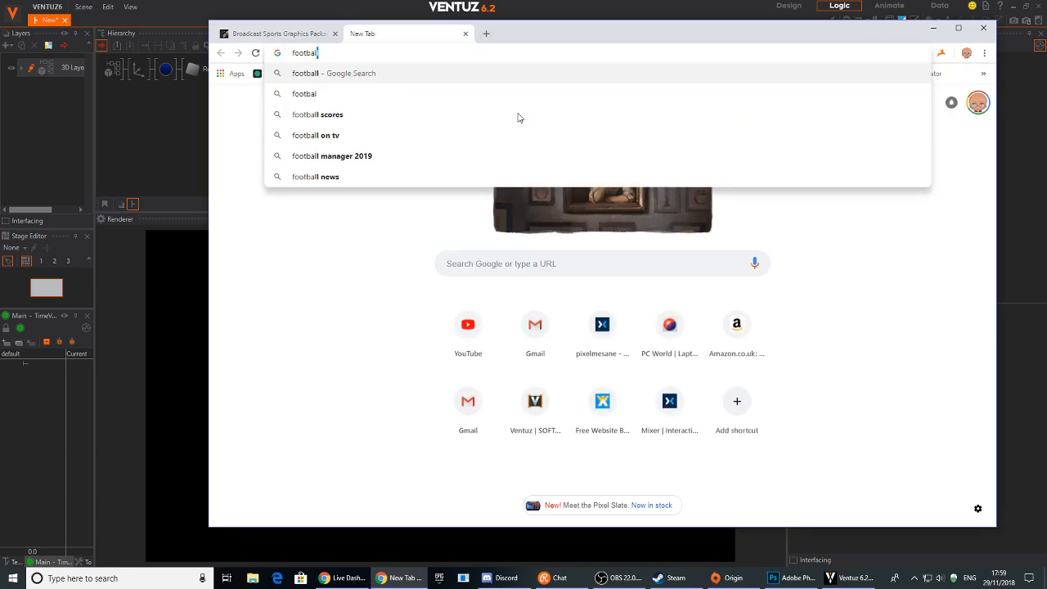
text( sta)
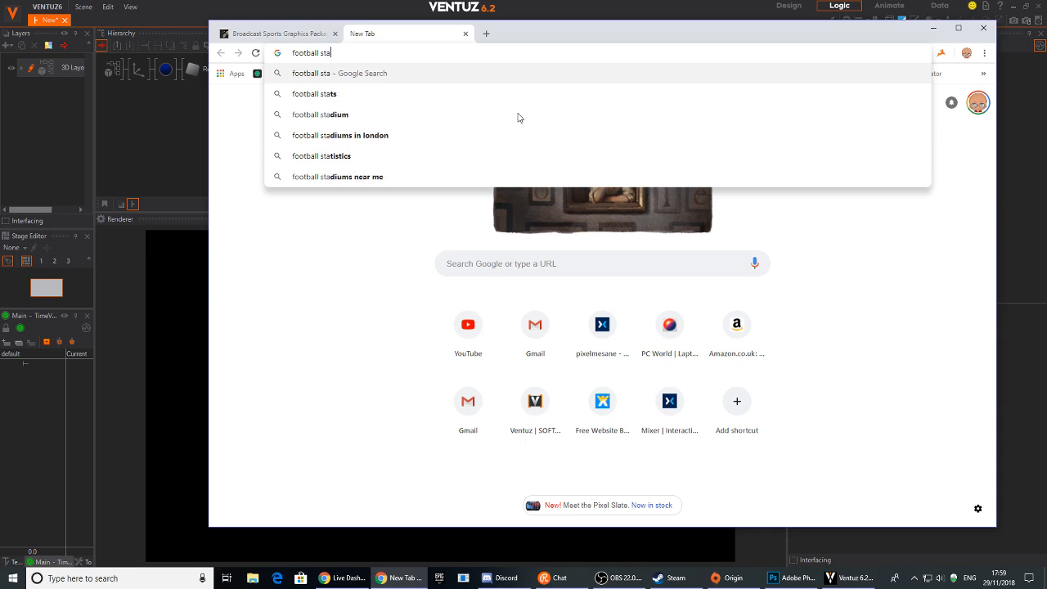
key(Down)
key(Return)
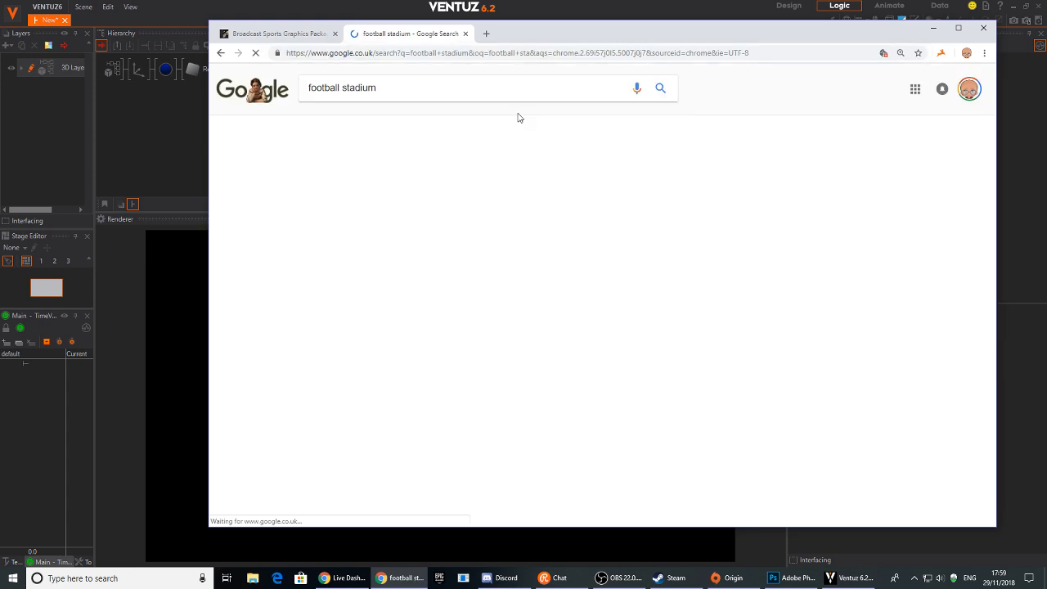
click(356, 129)
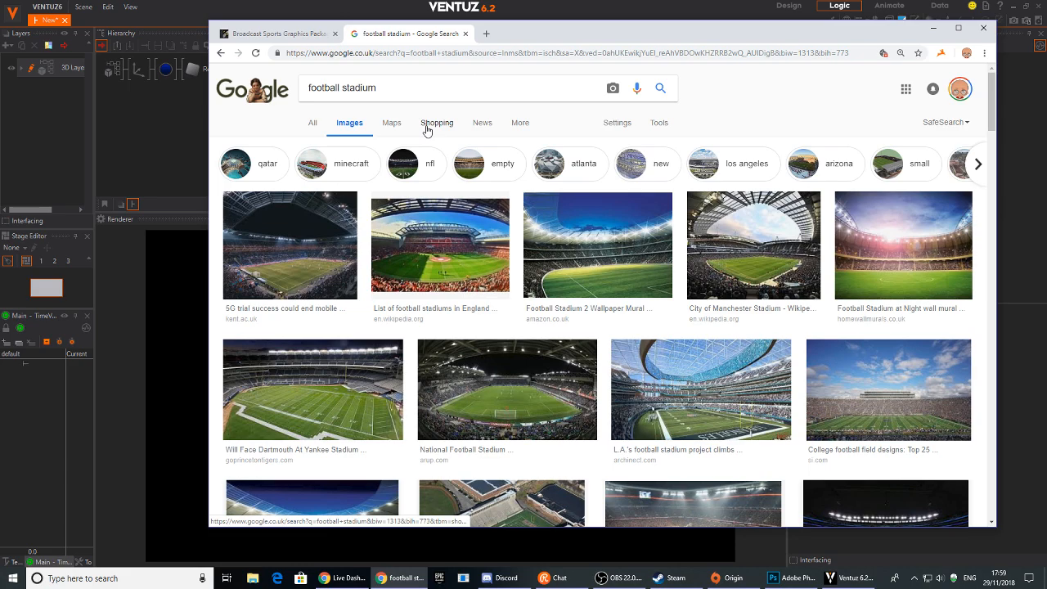
Open the Yankee Stadium football field result and save its image as sa_Yankee_Stadium_Football_Field.jpg on the Desktop.
click(327, 393)
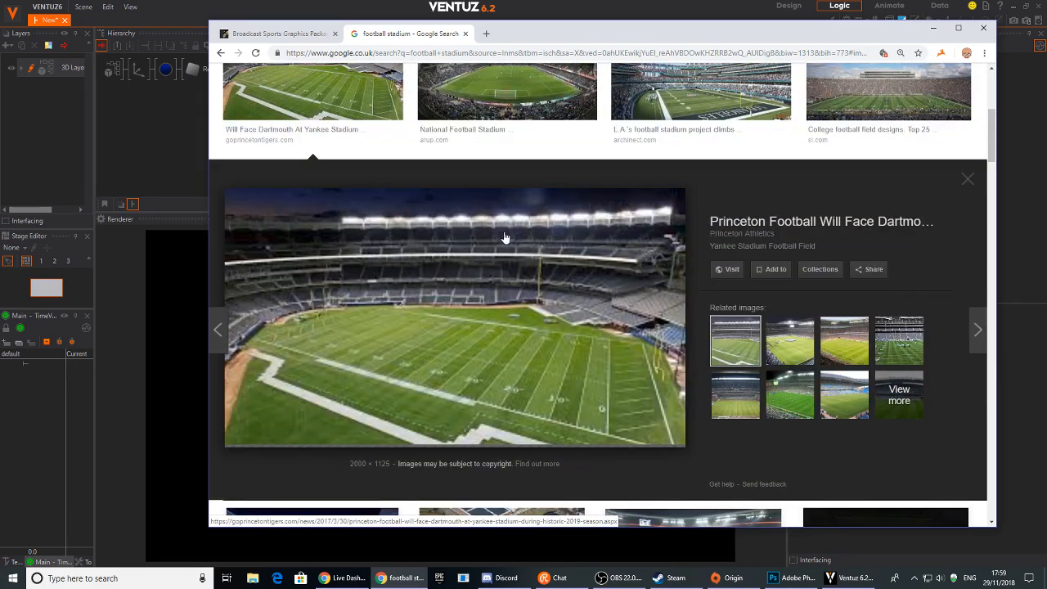
scroll(446, 184, down, 4)
scroll(440, 211, up, 3)
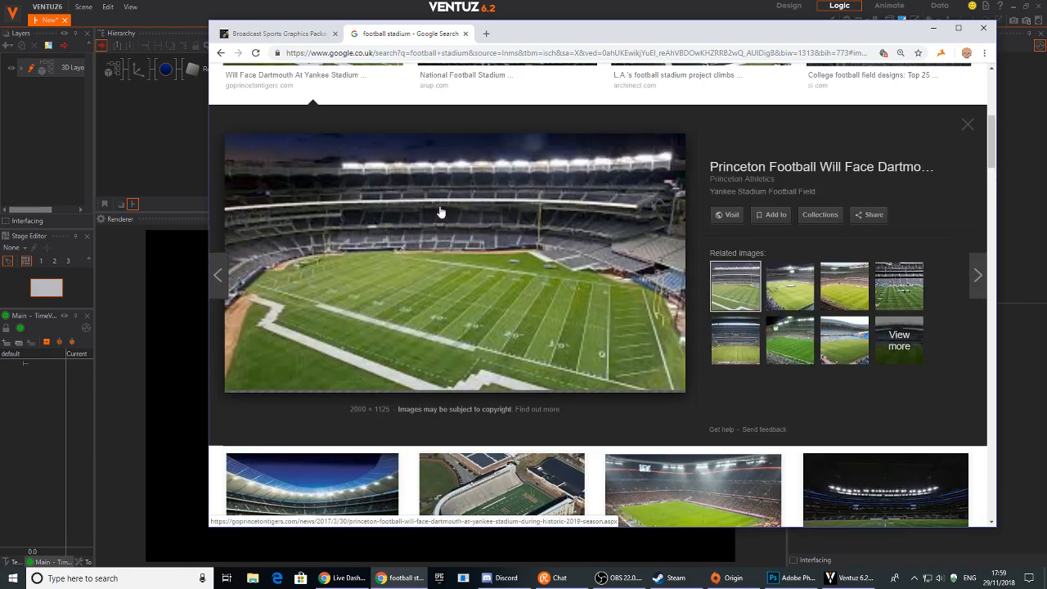
right_click(508, 221)
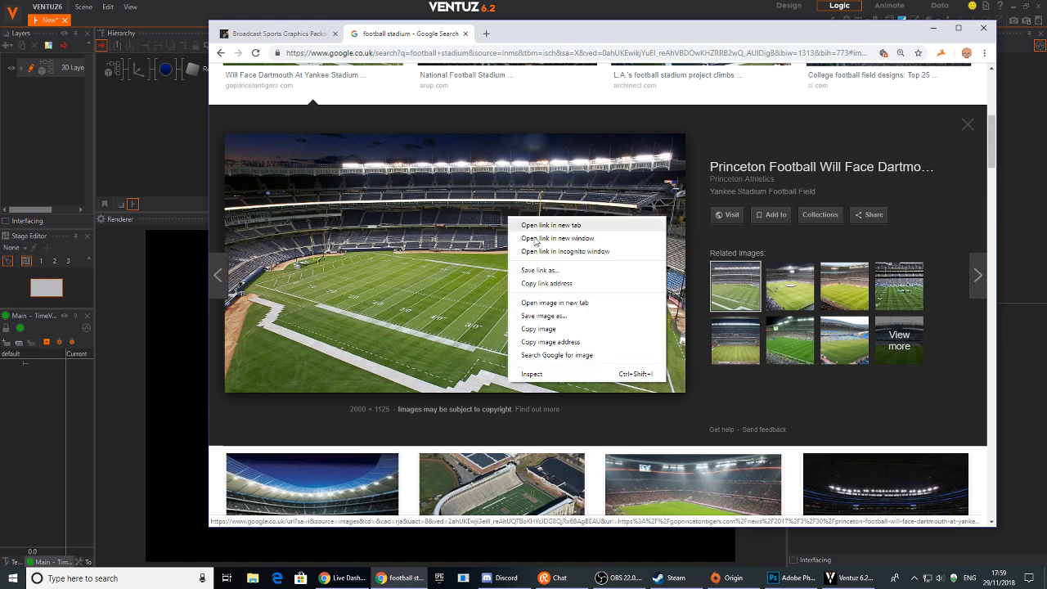
click(565, 316)
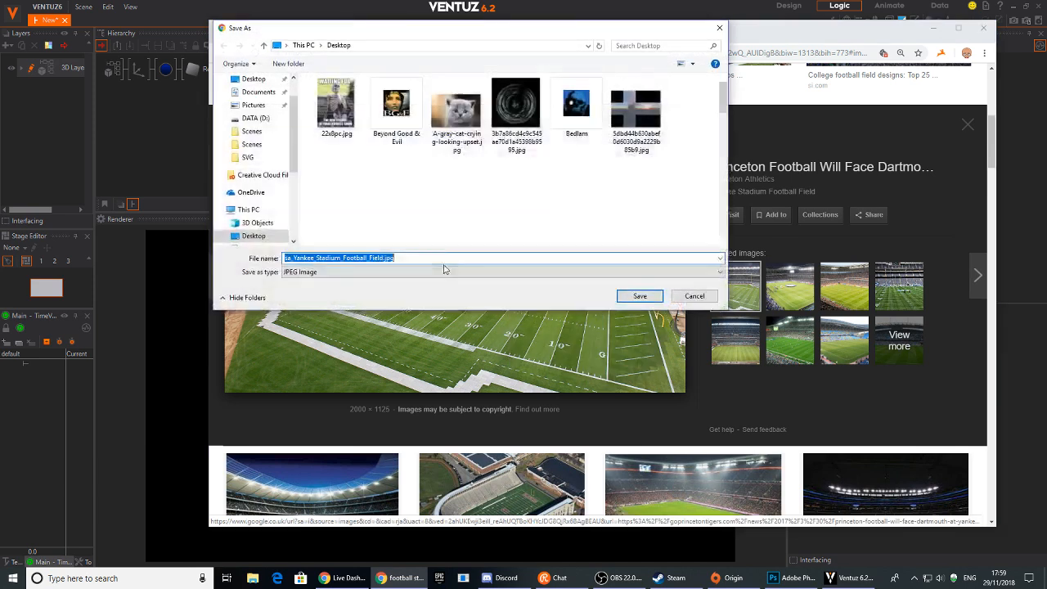
click(653, 297)
Return to Ventuz, widen the Layers area and add a 2D Layer above 3D Layer 1 in the layer list.
click(180, 162)
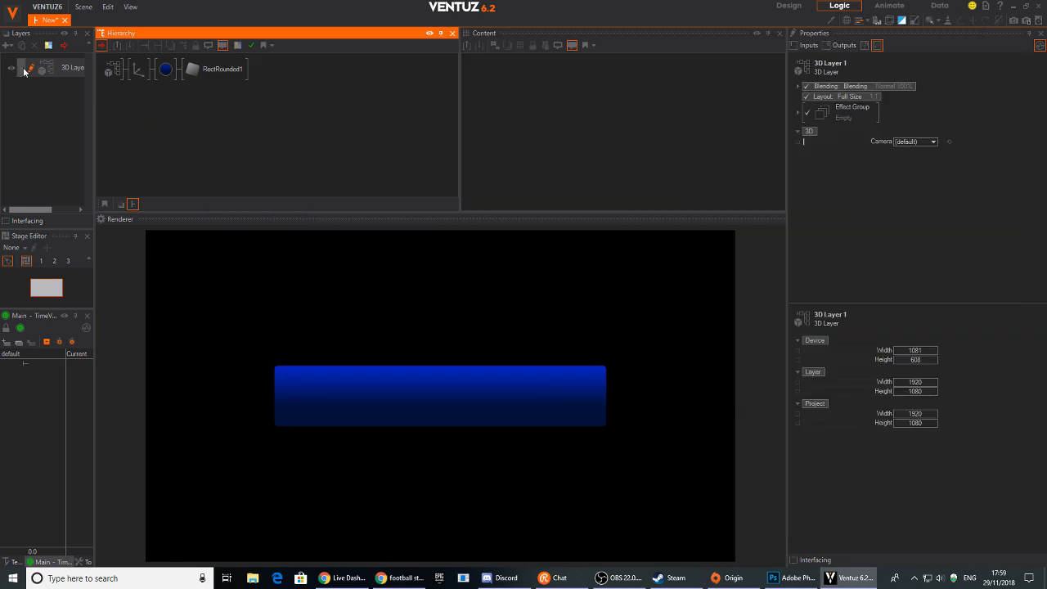
drag(95, 86, 254, 106)
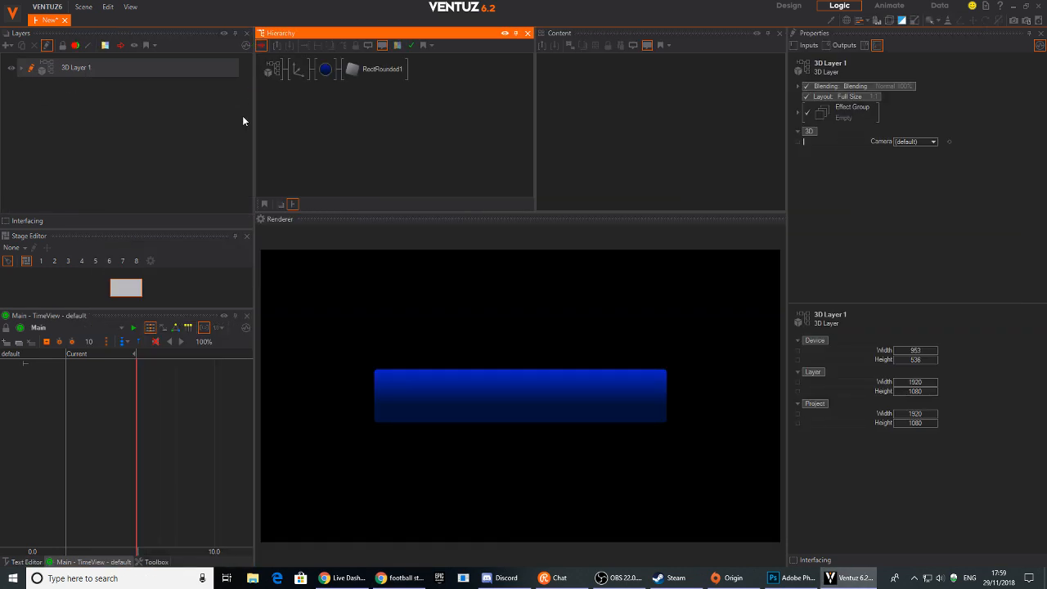
click(7, 45)
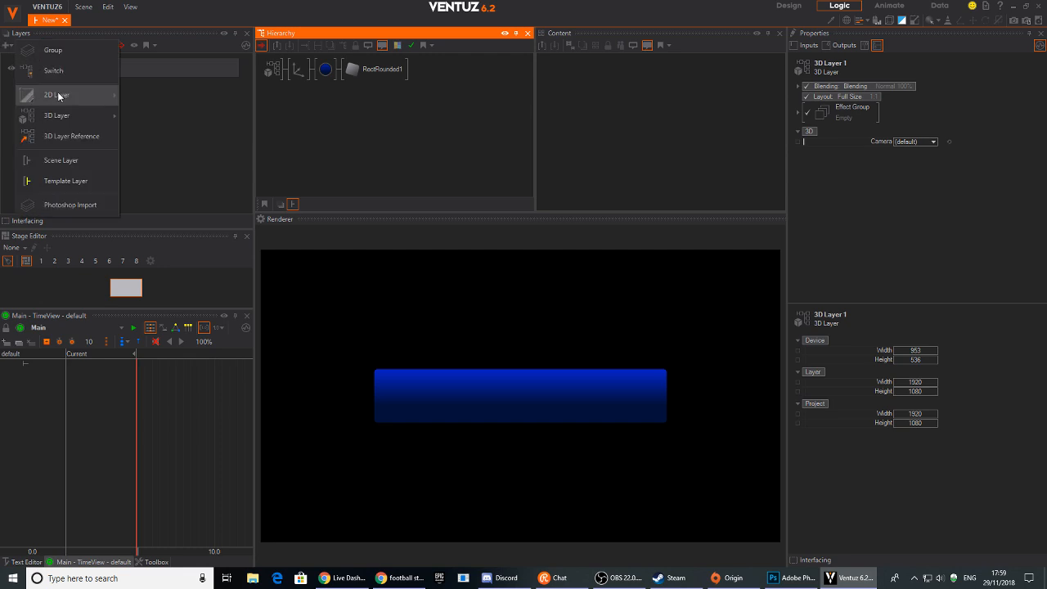
mouse_move(58, 95)
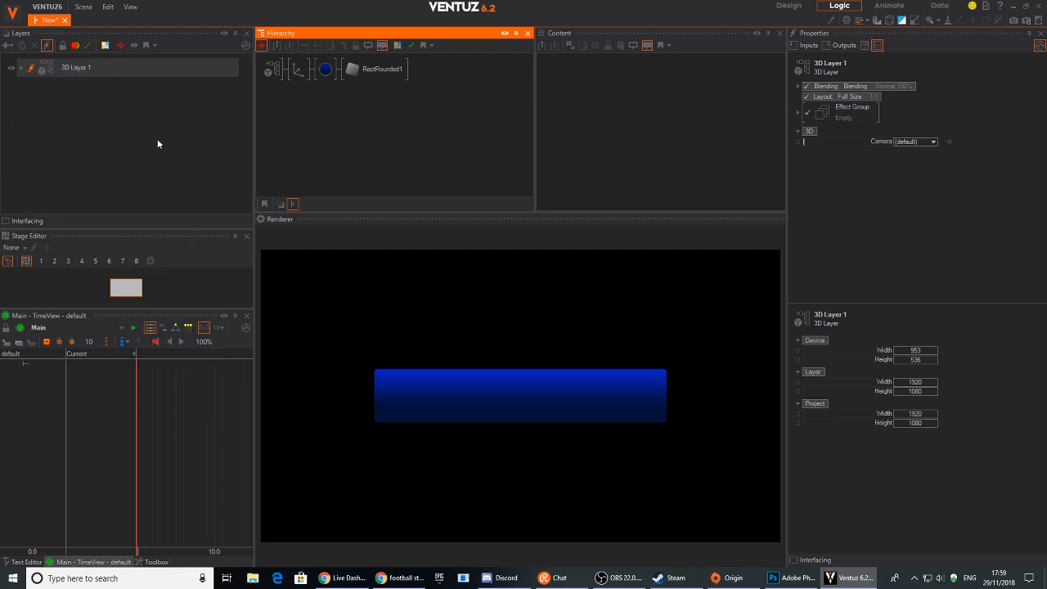
click(157, 138)
drag(90, 90, 90, 64)
Load sa_Yankee_Stadium_Football_Field.jpg from the Desktop as the 2D layer's texture.
double_click(46, 69)
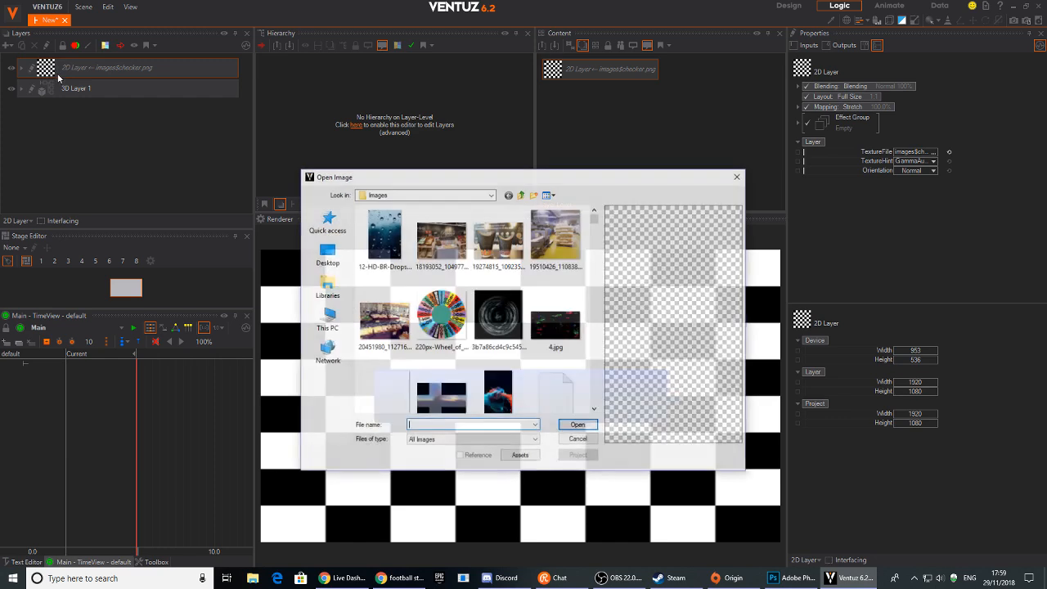
click(327, 254)
drag(596, 219, 597, 364)
click(498, 288)
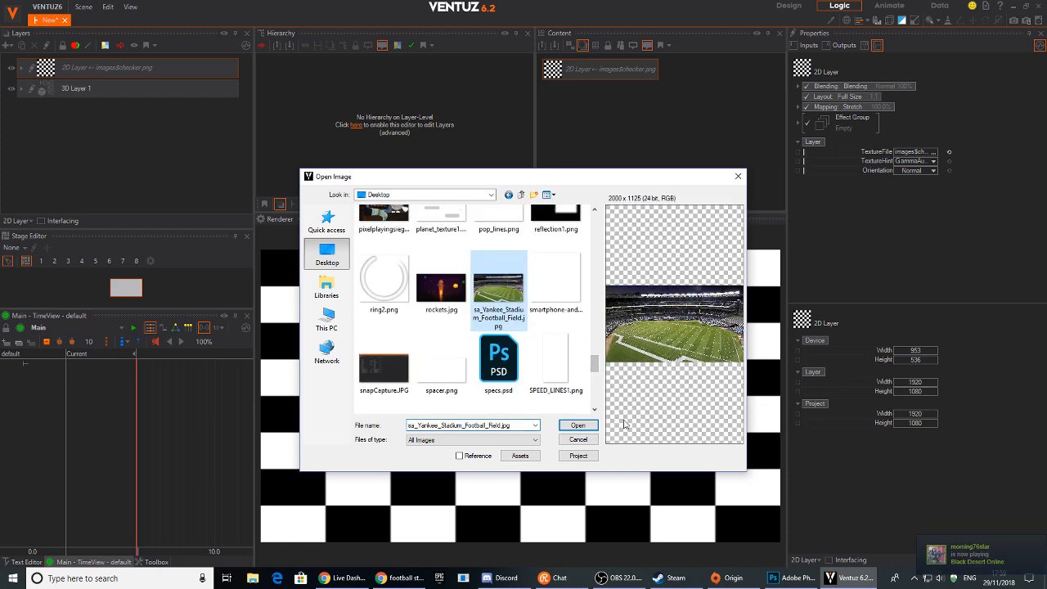
click(577, 425)
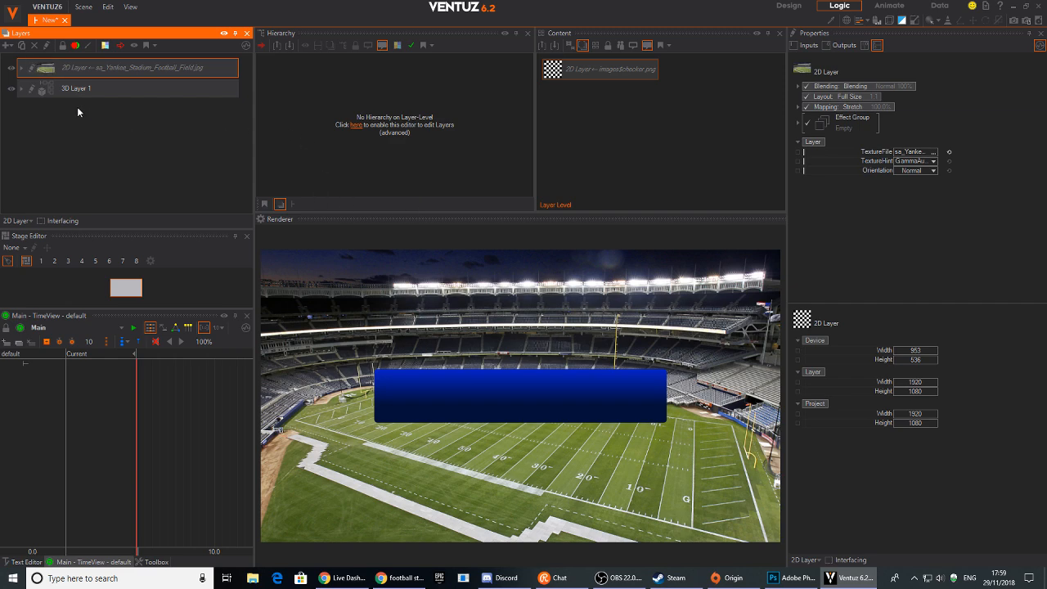
In 3D Layer 1, recolour the first stop of the bar material's 1D gradient to a lighter blue, RGB 0, 125, 183.
click(34, 88)
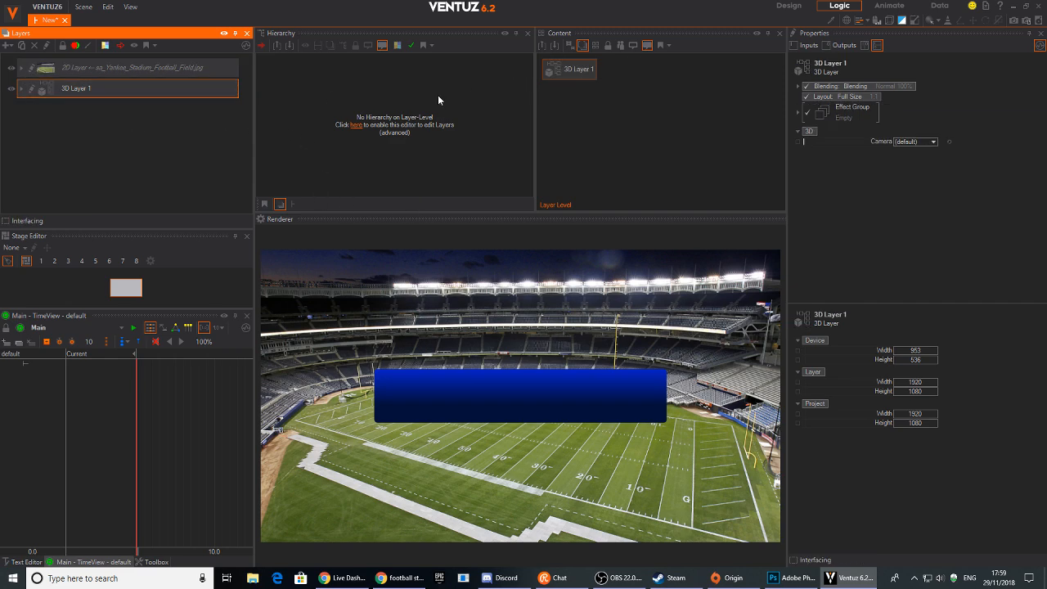
double_click(64, 91)
click(325, 74)
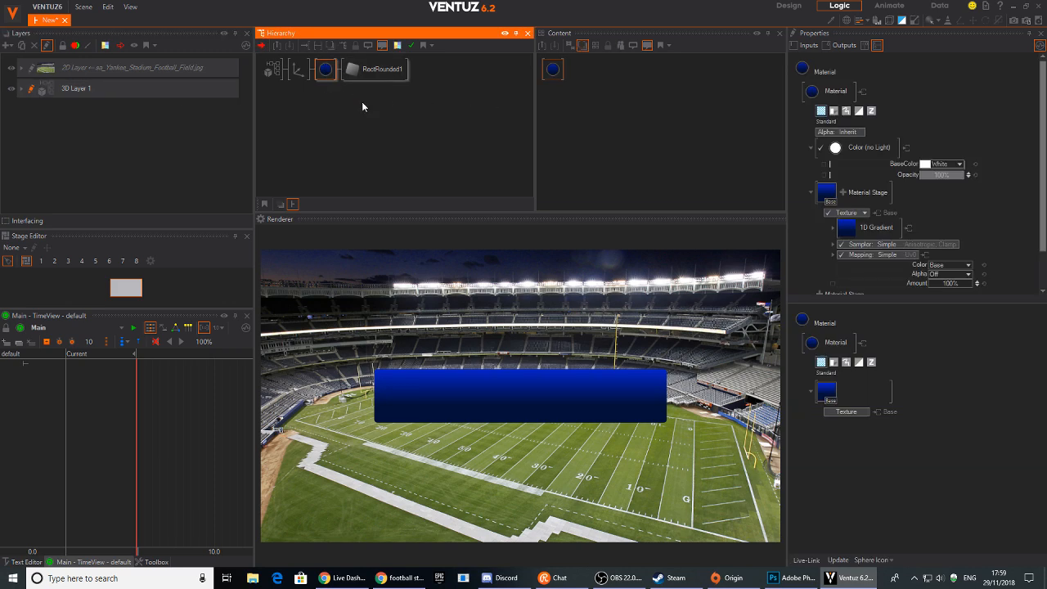
click(552, 68)
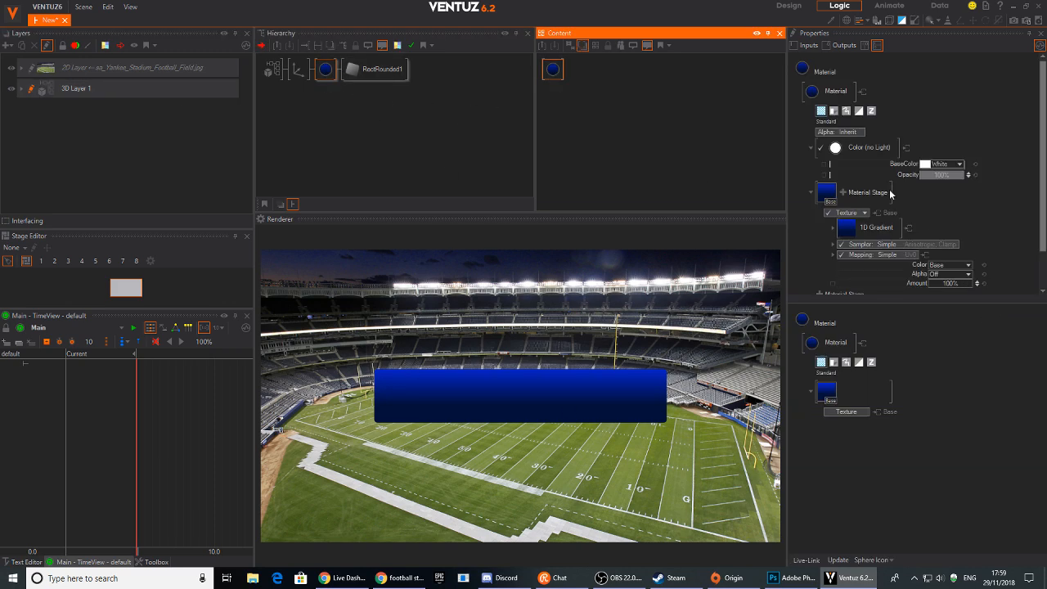
click(847, 229)
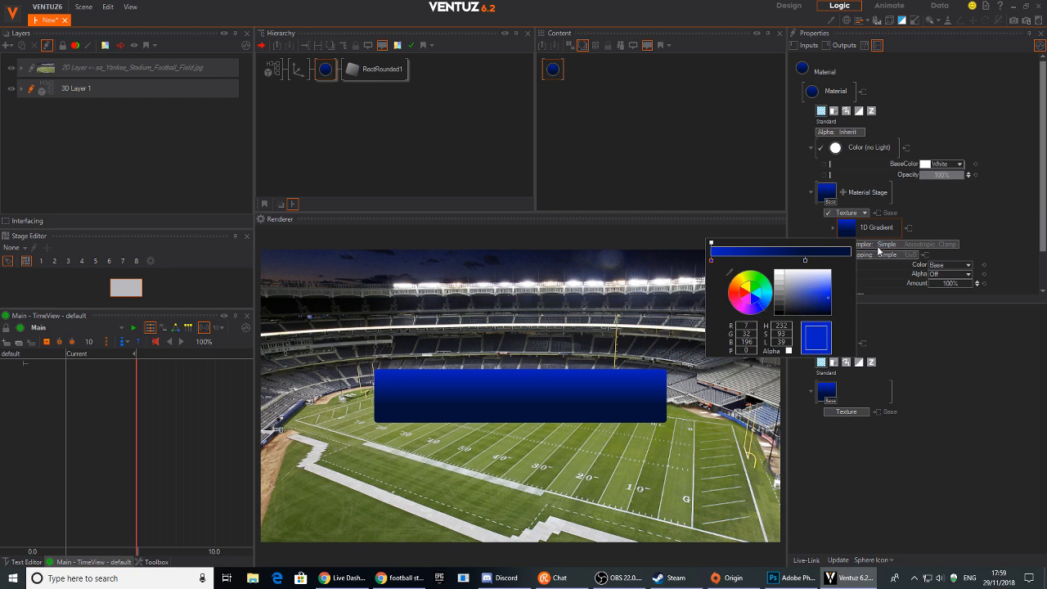
drag(839, 302, 841, 313)
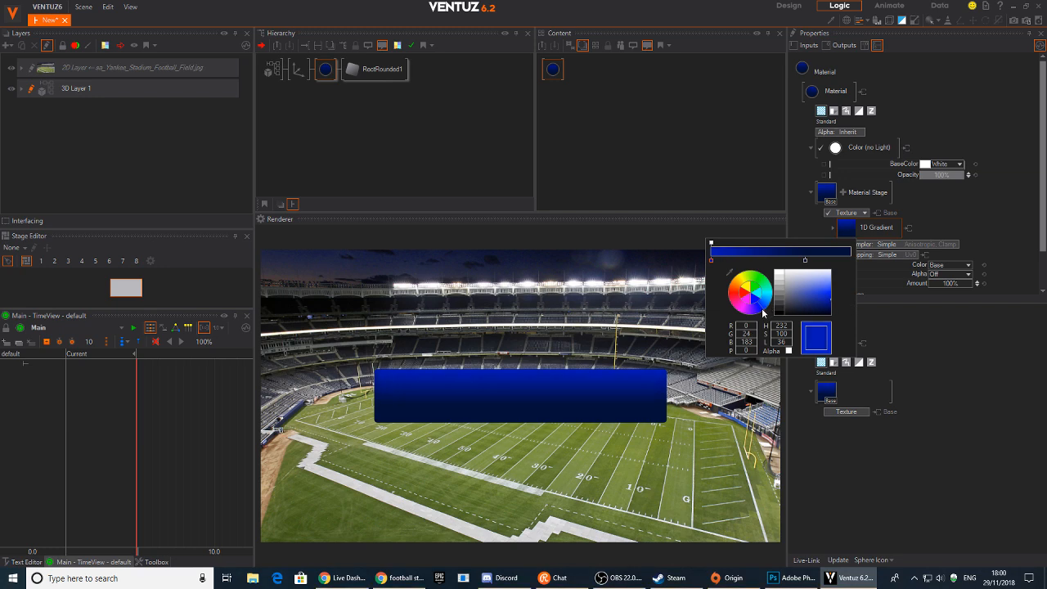
drag(767, 311, 770, 306)
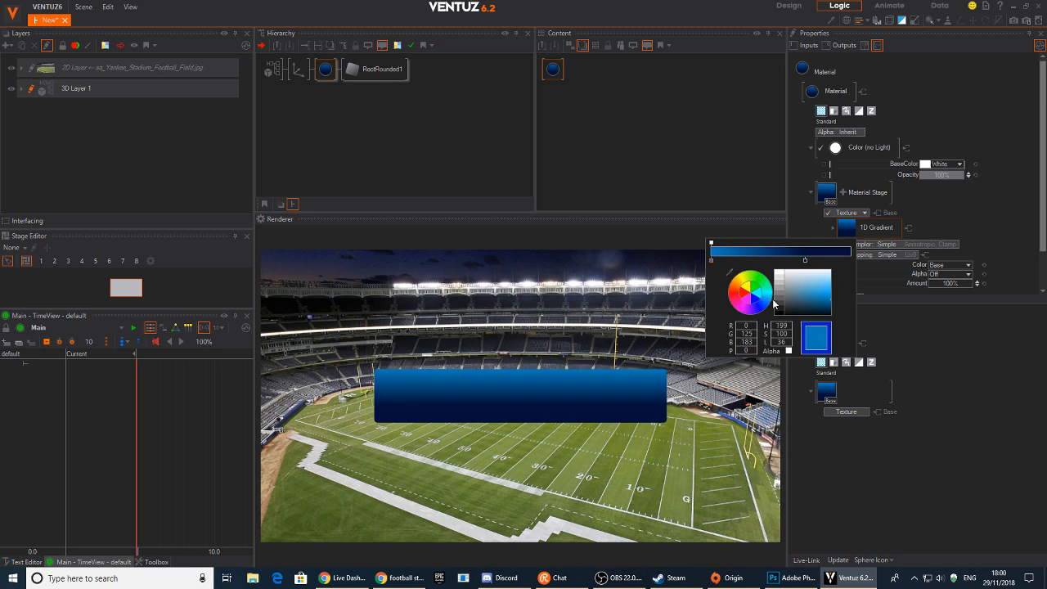
Recolour the gradient's dark stop to RGB 0, 24, 51 and shift it slightly closer to the gradient's end.
click(805, 261)
drag(769, 309, 772, 307)
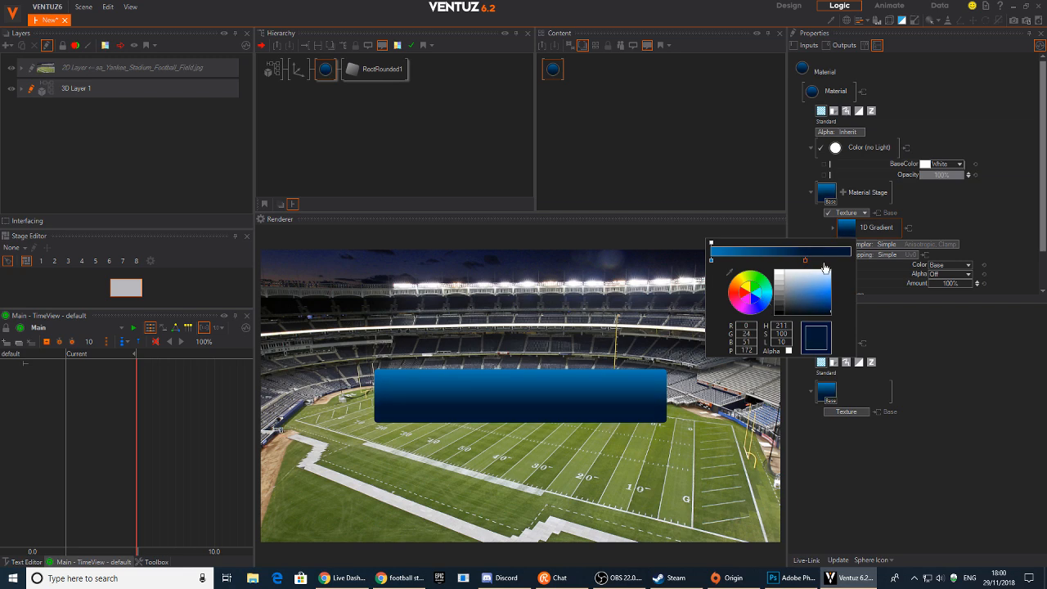
mouse_move(805, 264)
mouse_down()
mouse_move(847, 263)
mouse_move(781, 266)
mouse_move(821, 264)
mouse_up()
click(1015, 181)
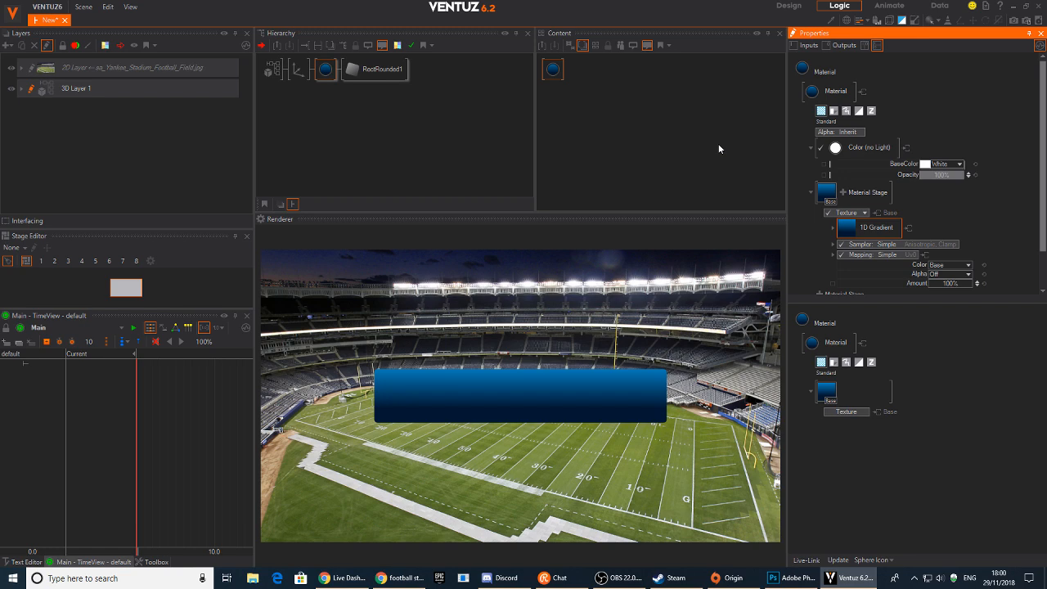
Add a second Axis below the bar's branch in the hierarchy and attach a Color Solid material to it.
click(354, 124)
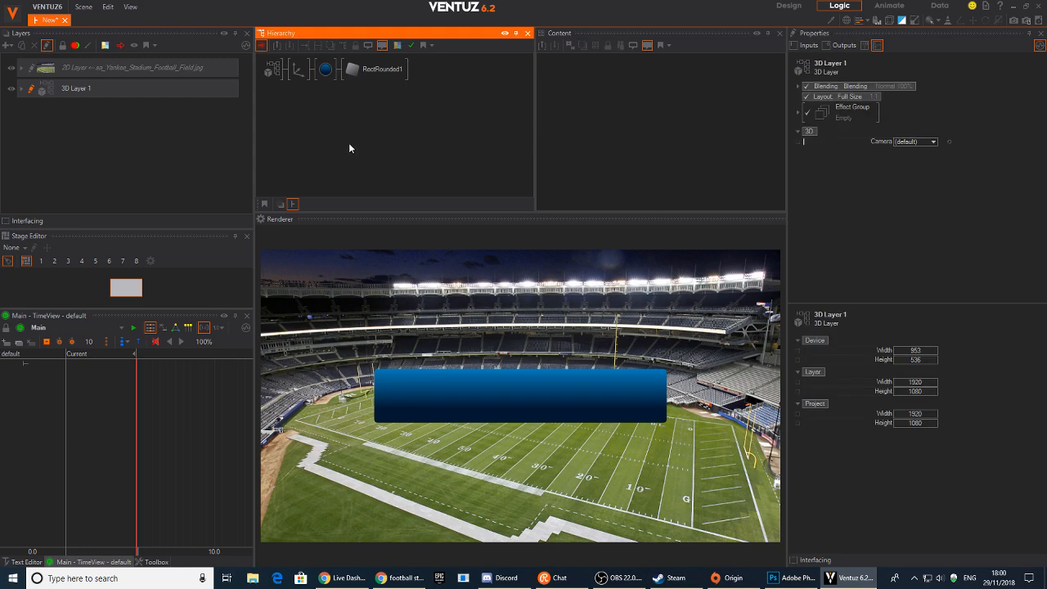
double_click(304, 110)
text(ax)
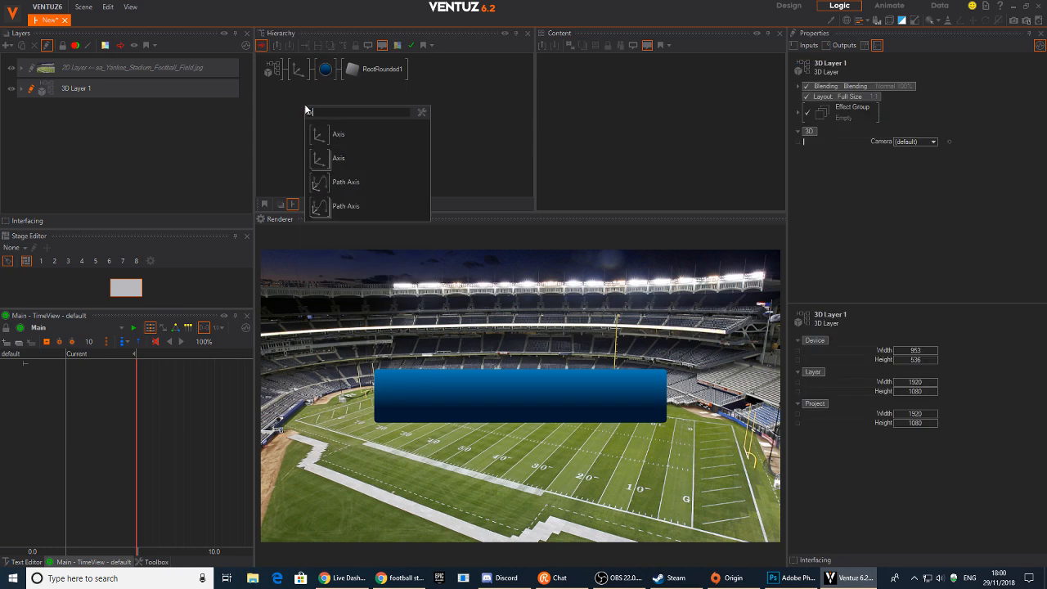
click(317, 137)
double_click(300, 100)
text(ax)
click(315, 132)
double_click(330, 120)
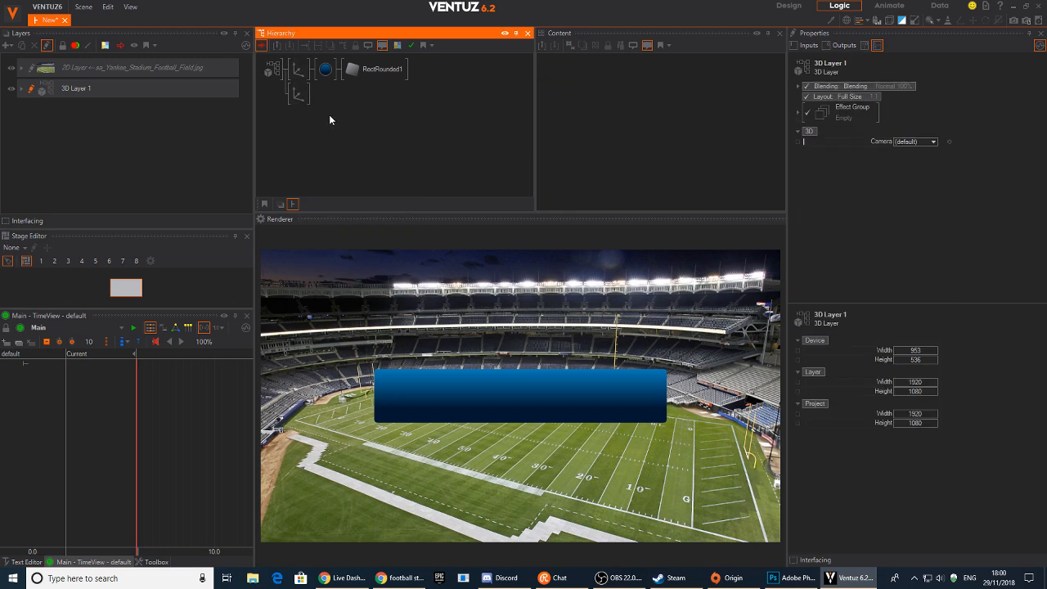
text(col)
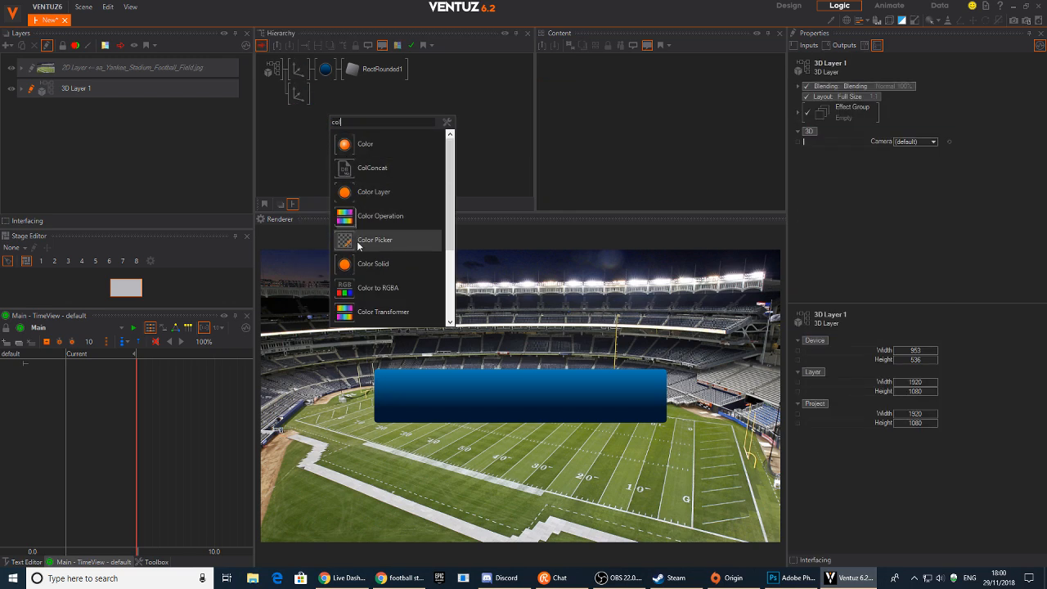
click(347, 264)
Rename the bar's axis to BG_BAR and the new axis to CREST.
click(299, 70)
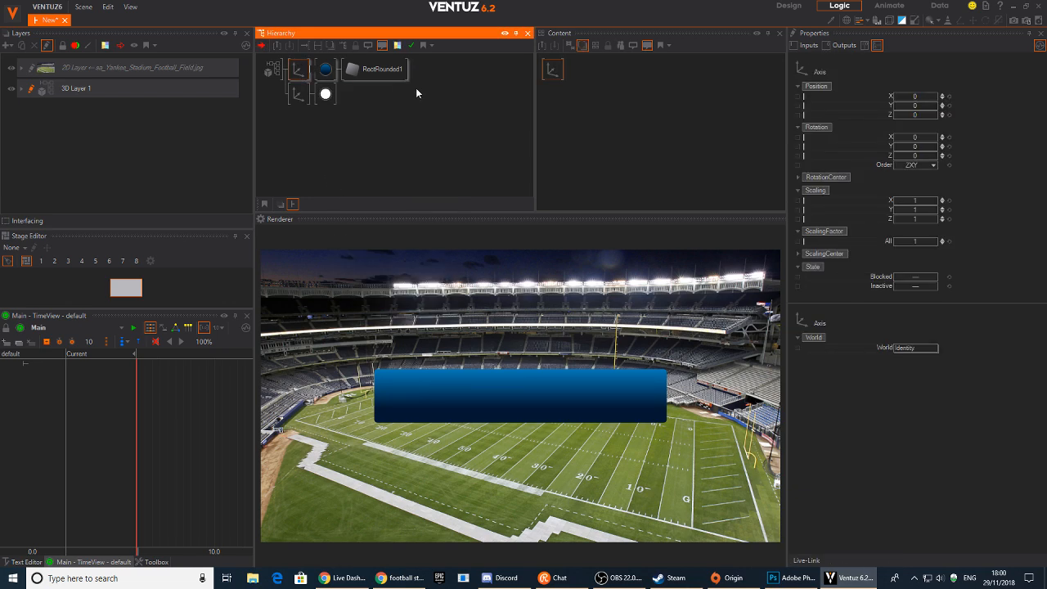
text(RG)
text(_BAR)
key(Return)
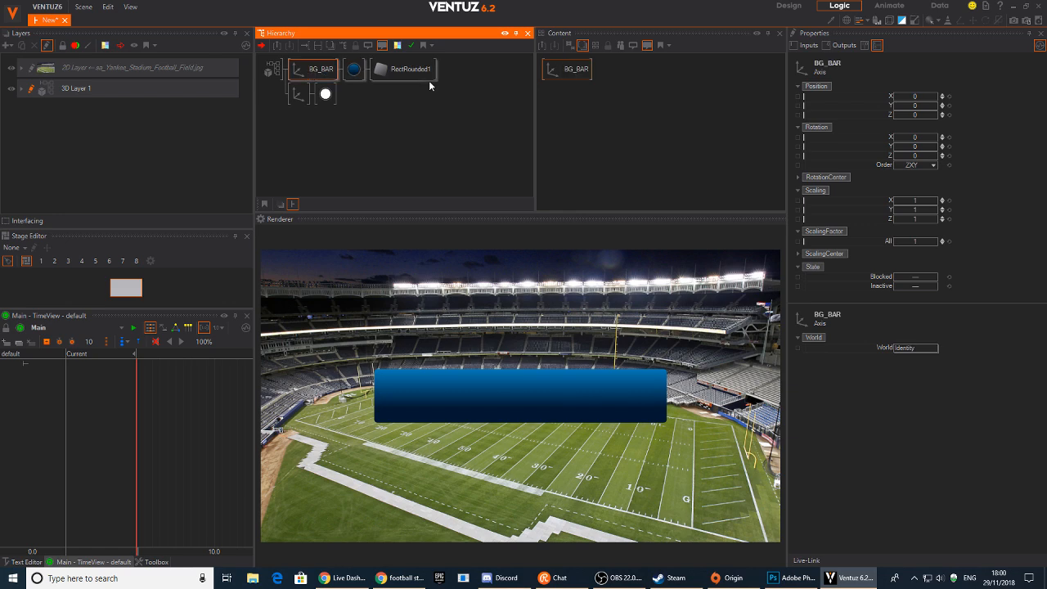
click(296, 92)
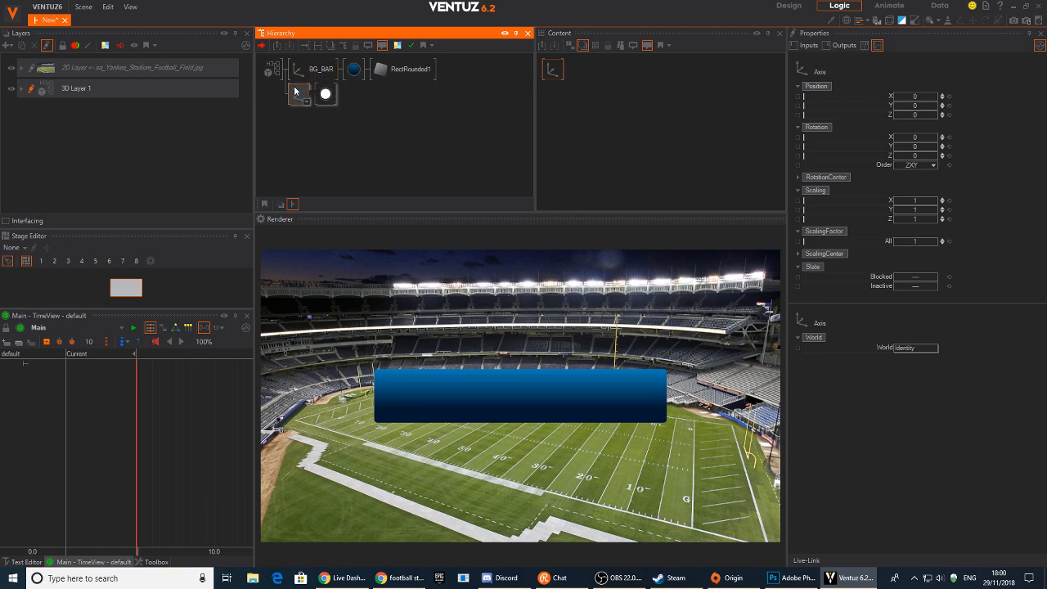
key(Return)
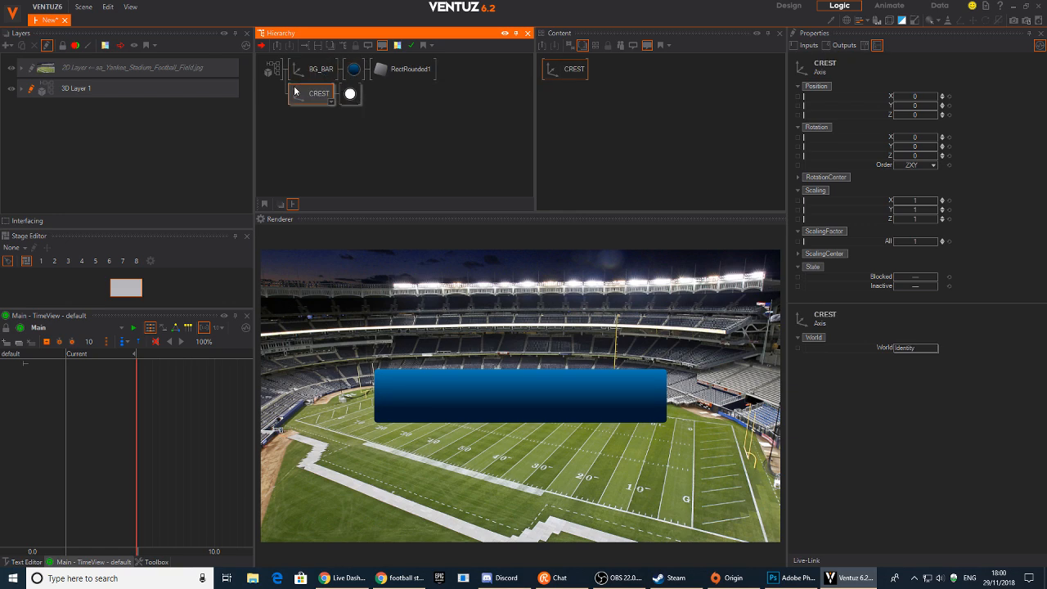
Add a plain Rectangle after the white material in the CREST branch.
key(space)
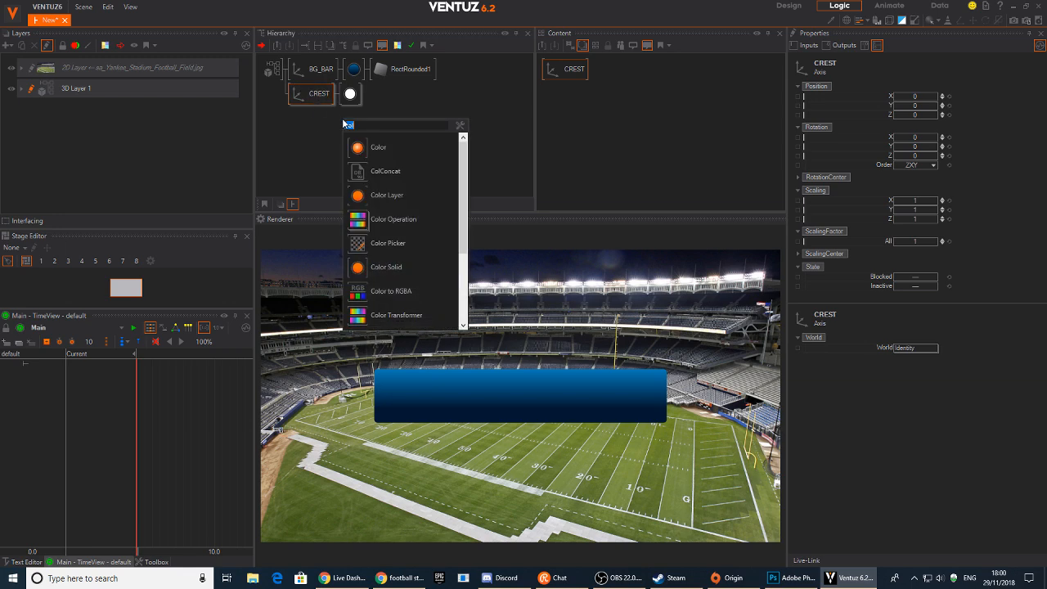
text(re)
key(Down)
key(Return)
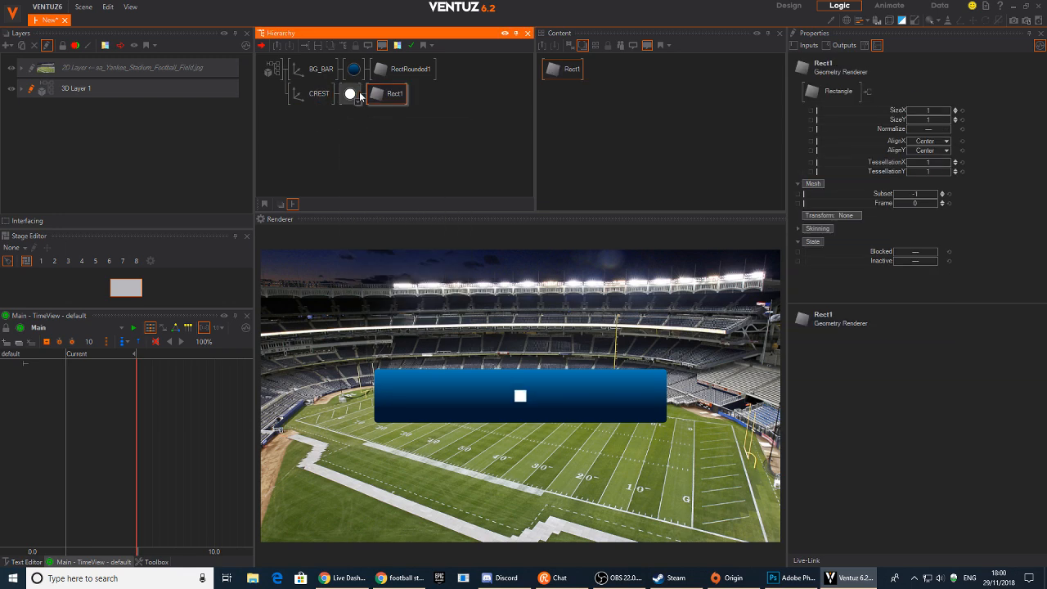
Set the CREST axis's overall scaling factor to 4.48 and its X position to -9.93.
click(310, 98)
drag(914, 241, 916, 239)
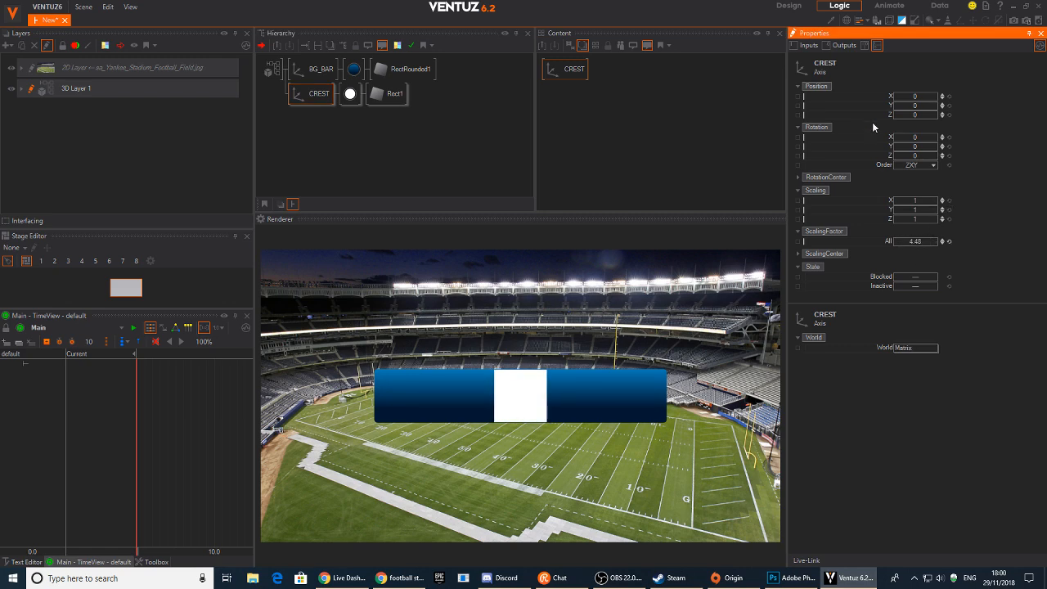
drag(900, 96, 897, 95)
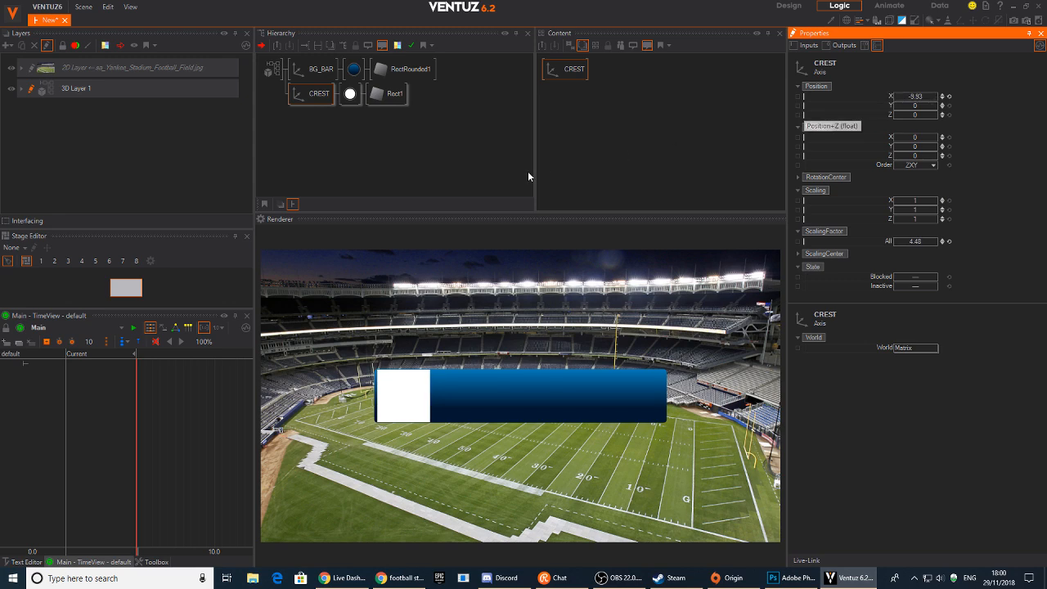
Copy the bar's rounded rectangle into the CREST branch after the white material and delete the plain rectangle there.
click(391, 78)
ctrl+drag(392, 71, 359, 98)
click(390, 97)
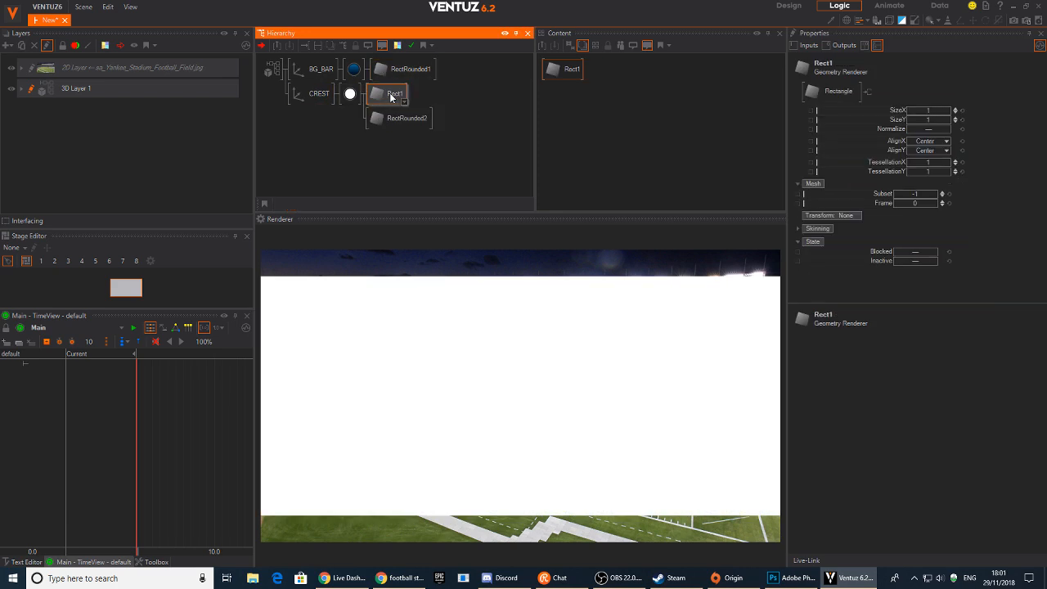
key(Delete)
Set the CREST axis's overall scaling factor to 1.019 and the copied rounded rectangle's SizeX to 4.926.
click(315, 95)
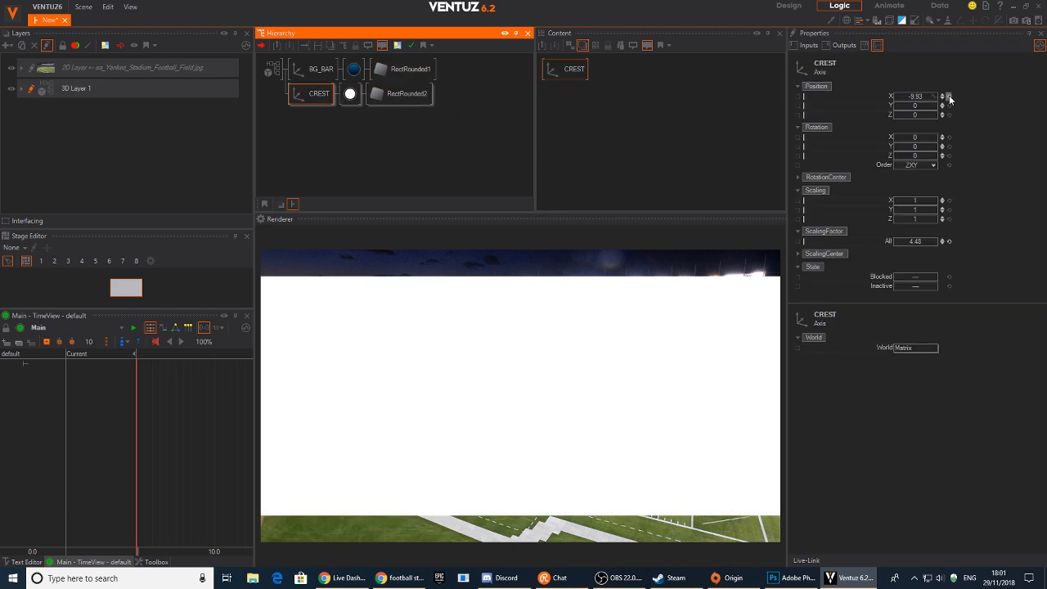
drag(943, 242, 921, 240)
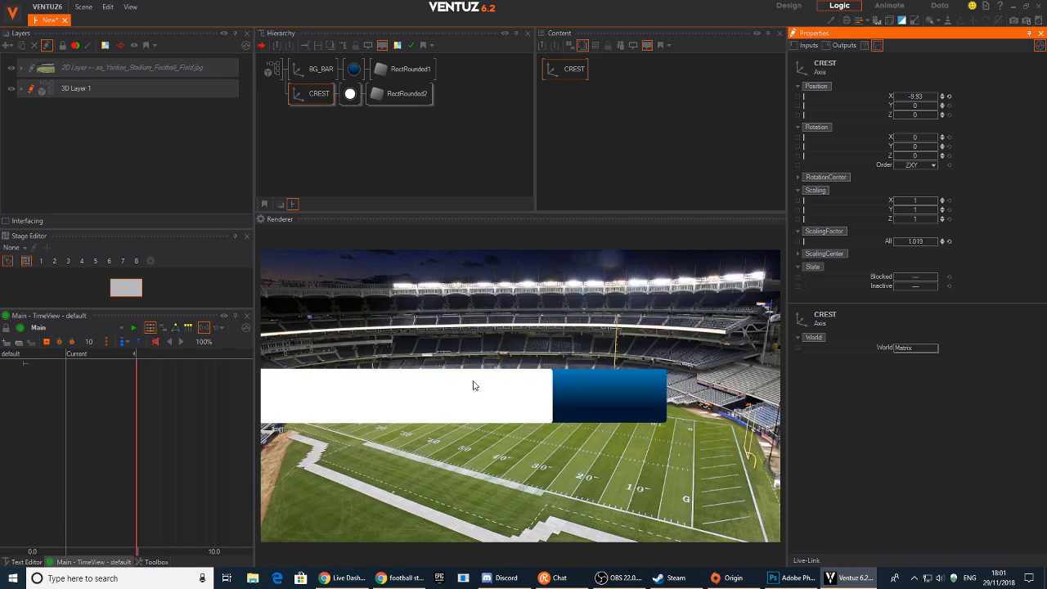
click(396, 94)
drag(962, 112, 952, 110)
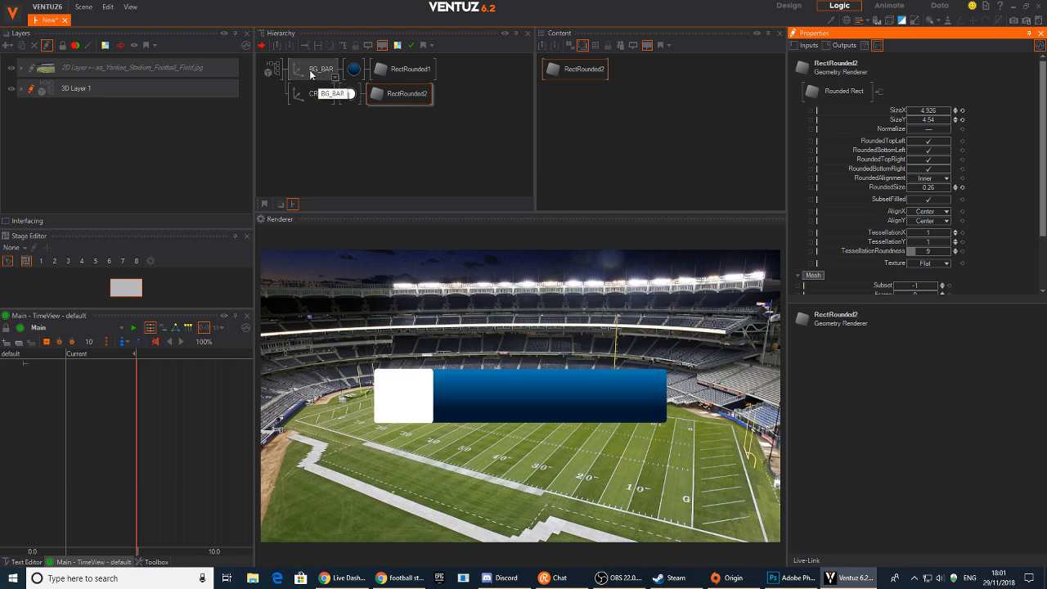
Select the white material in the CREST branch, then switch to Chrome and search Google Images for "football badges".
click(350, 93)
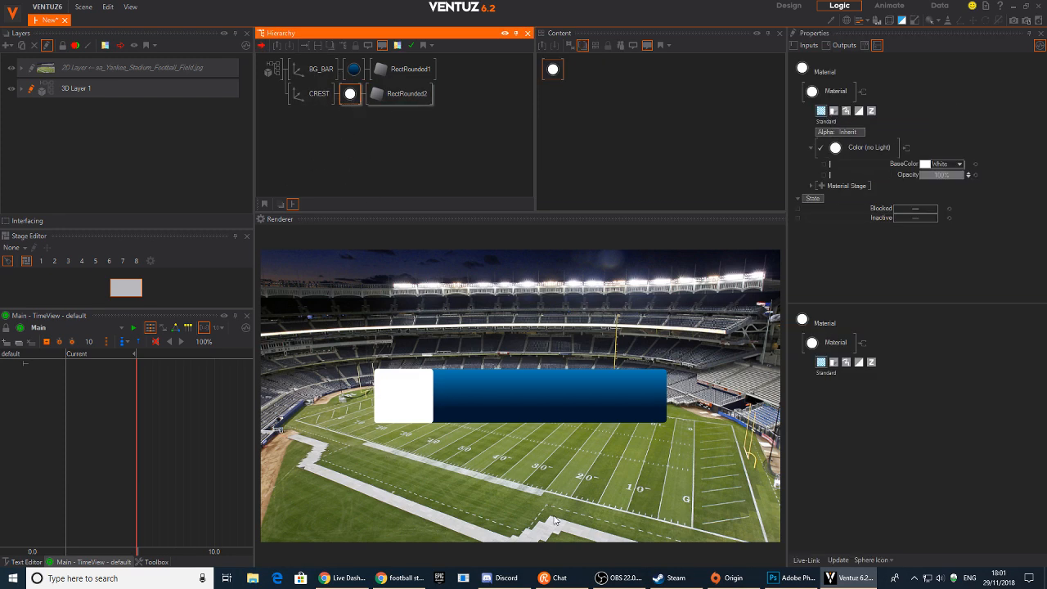
click(401, 579)
click(478, 54)
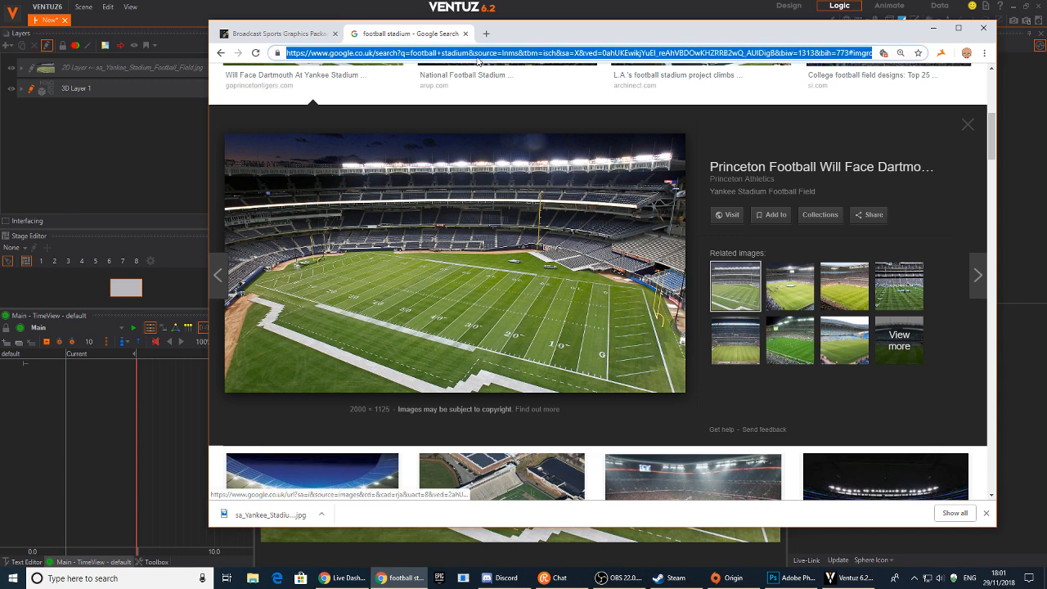
text(foo)
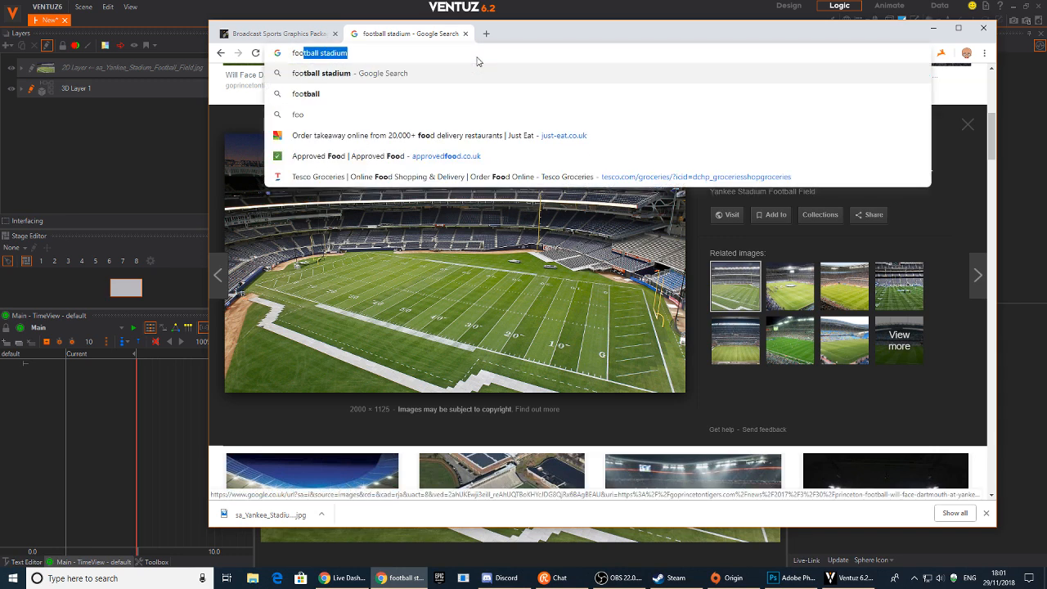
text(tball badge)
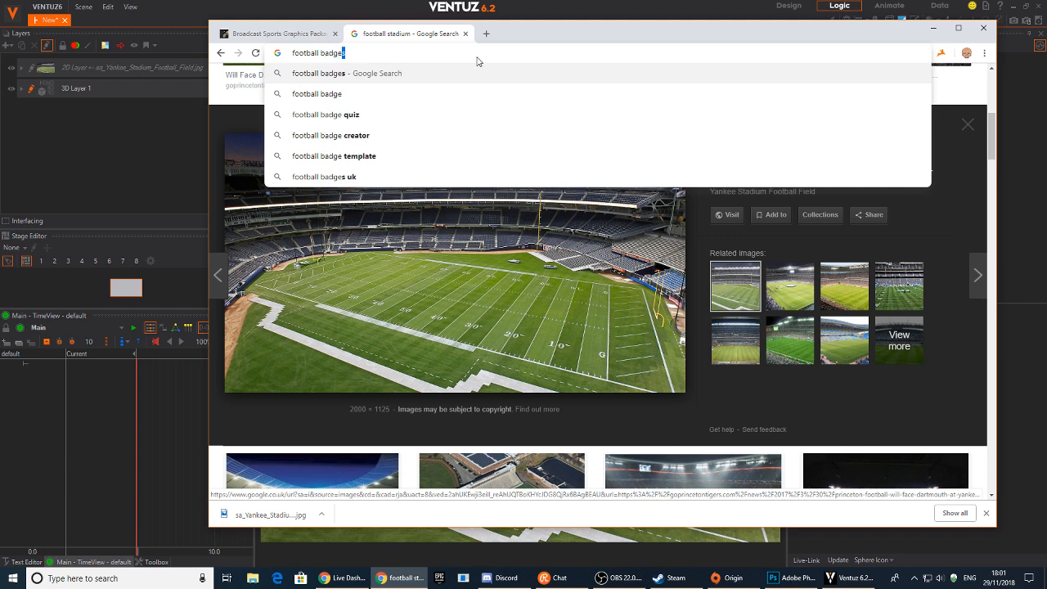
key(Return)
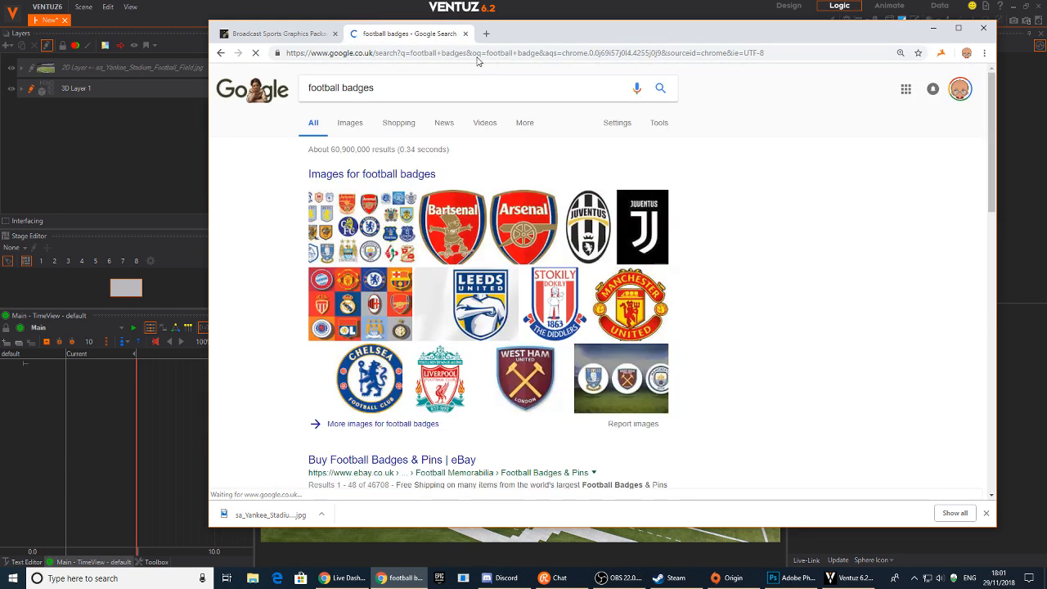
click(357, 127)
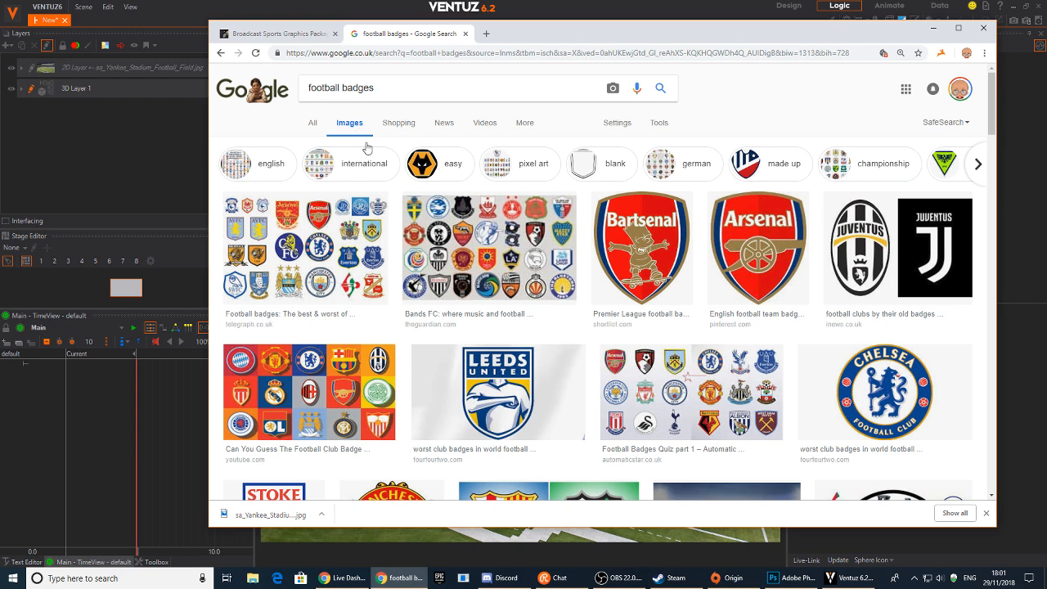
Browse the badge images and refine the image search to "football badges png".
scroll(573, 260, down, 3)
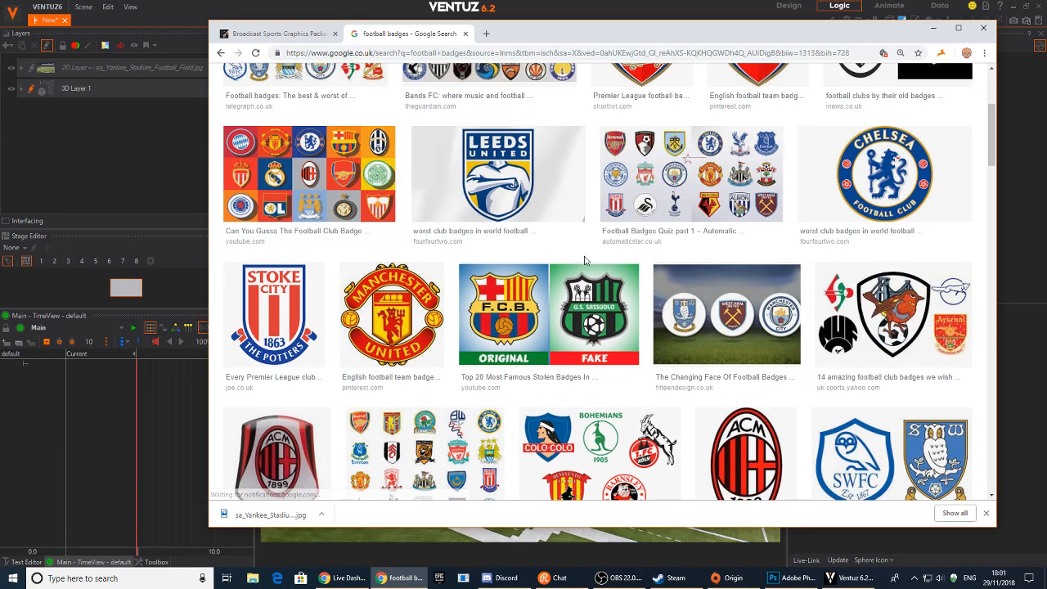
scroll(558, 256, down, 3)
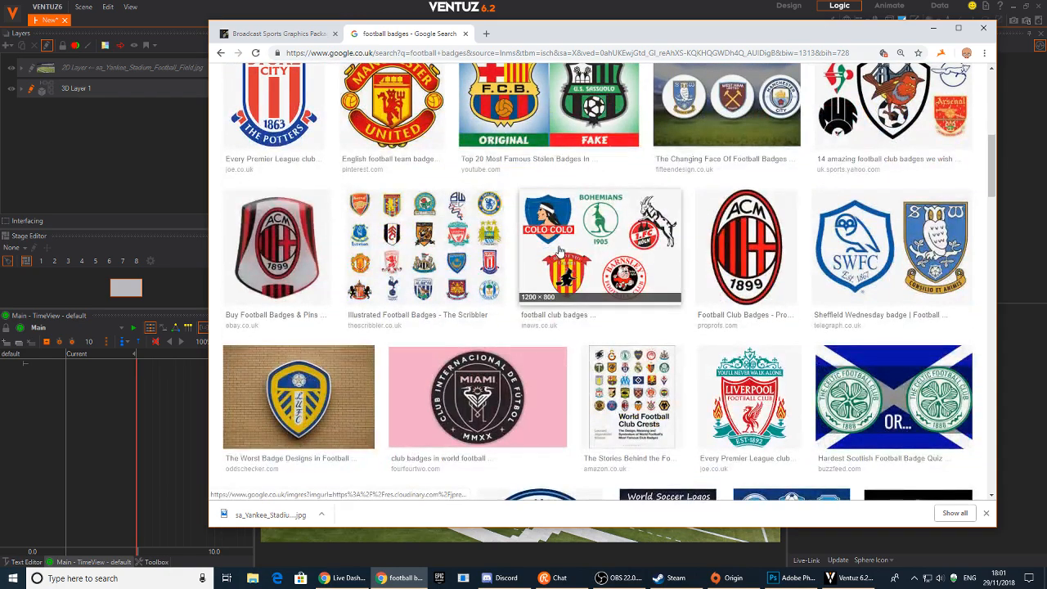
scroll(560, 249, down, 4)
scroll(507, 180, up, 15)
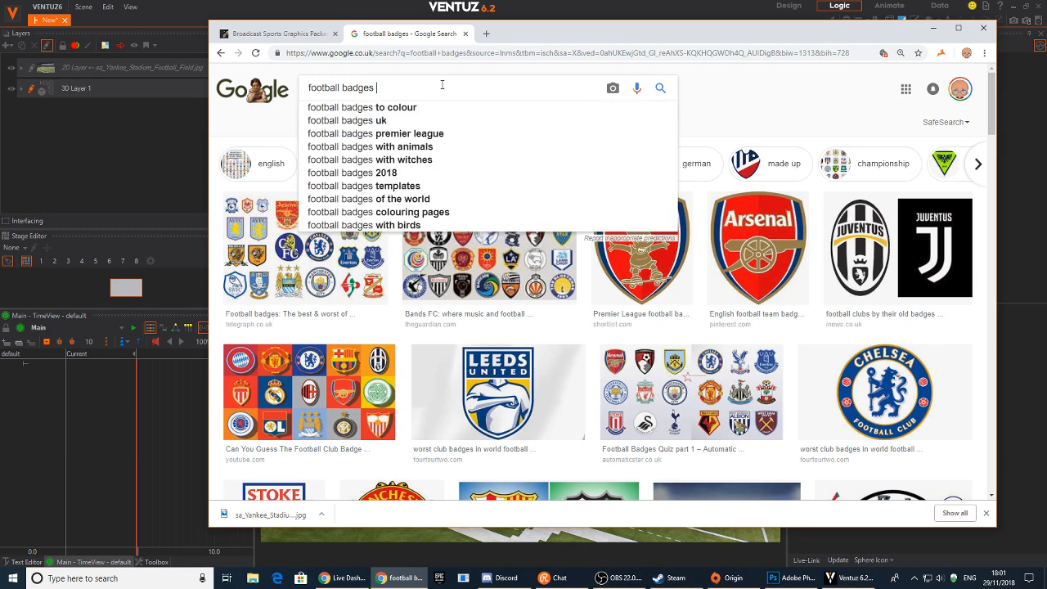
text(png)
key(Return)
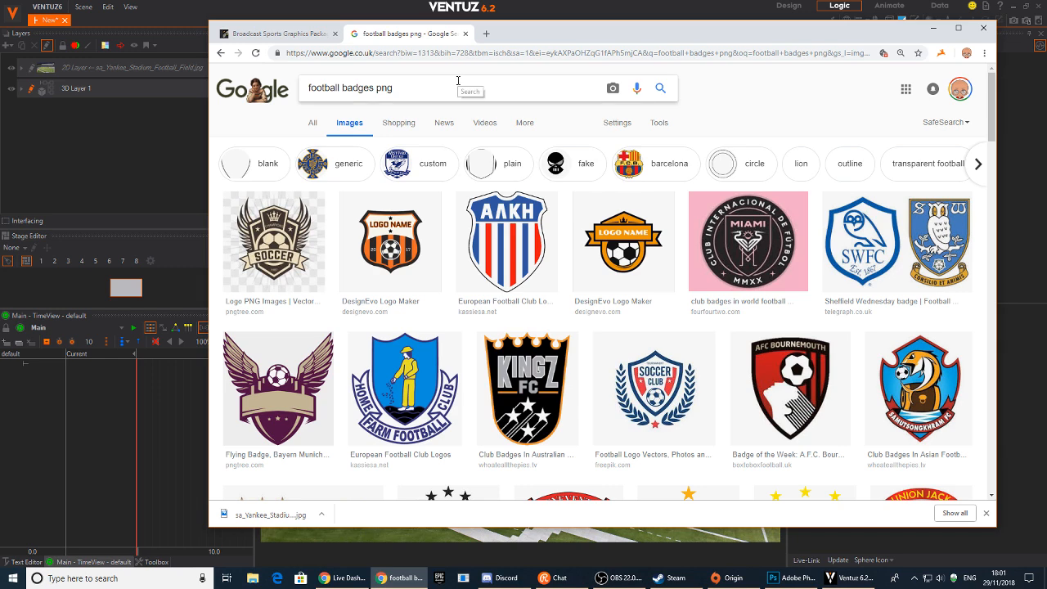
Save the Kingz FC badge image to the Desktop as football-kingz.png.
click(491, 346)
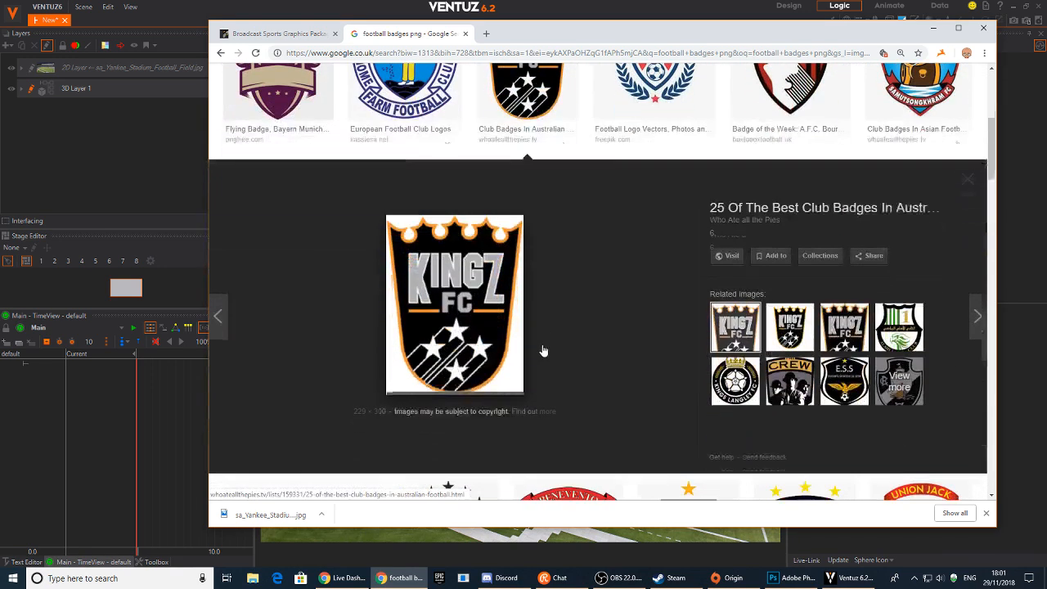
right_click(464, 307)
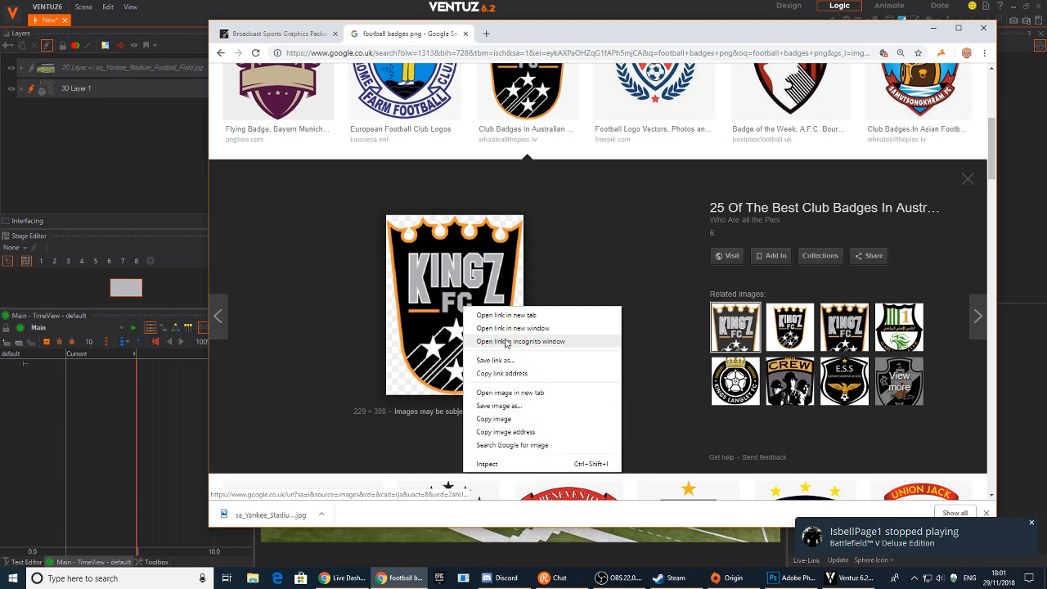
click(502, 406)
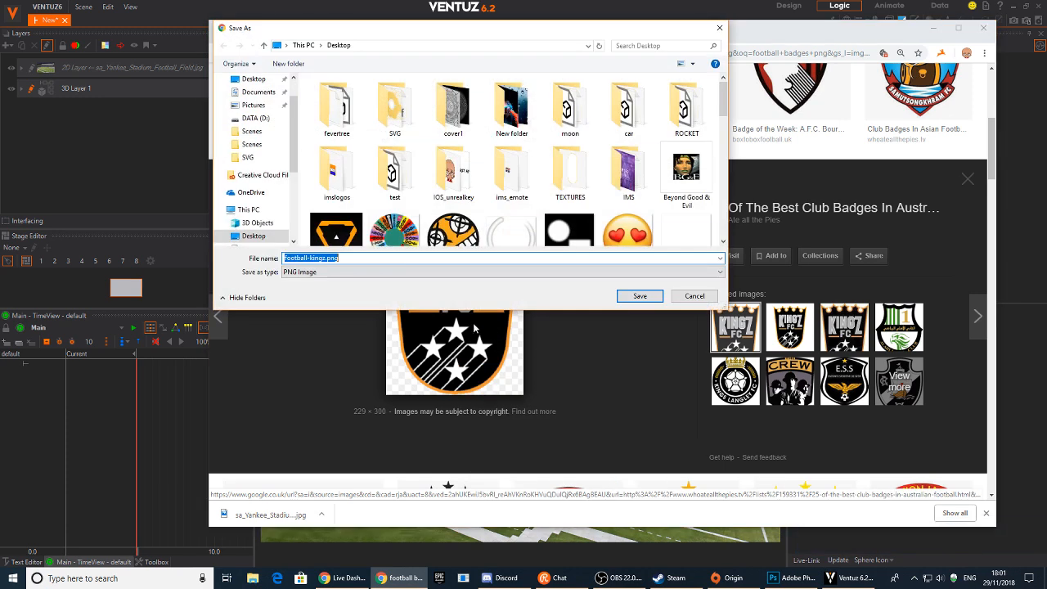
click(638, 296)
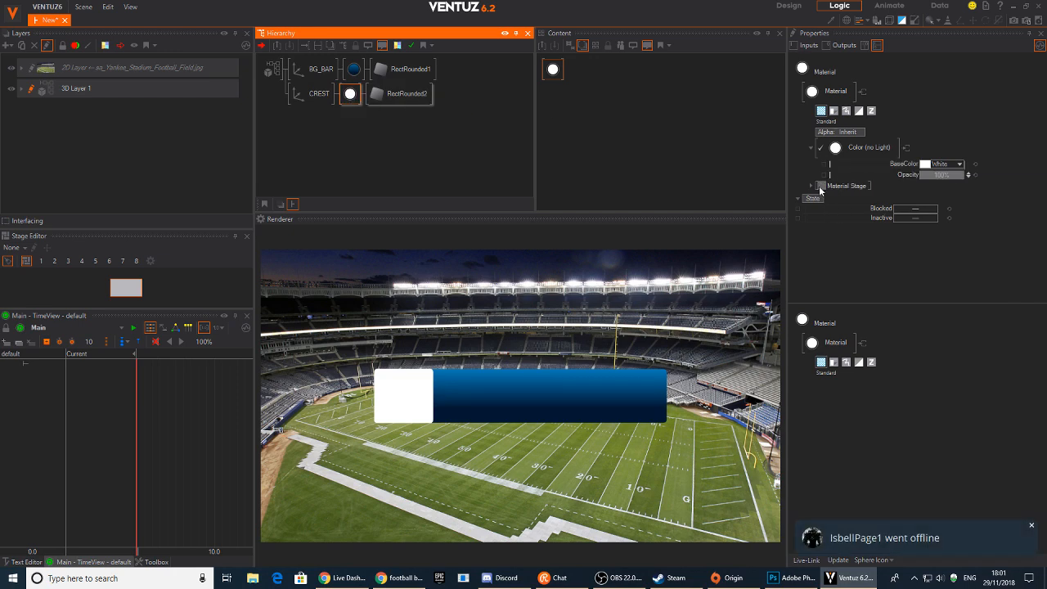
Back in Ventuz, add a Texture stage to the CREST material with its Alpha set to PMAlpha.
click(821, 186)
mouse_move(816, 194)
click(898, 204)
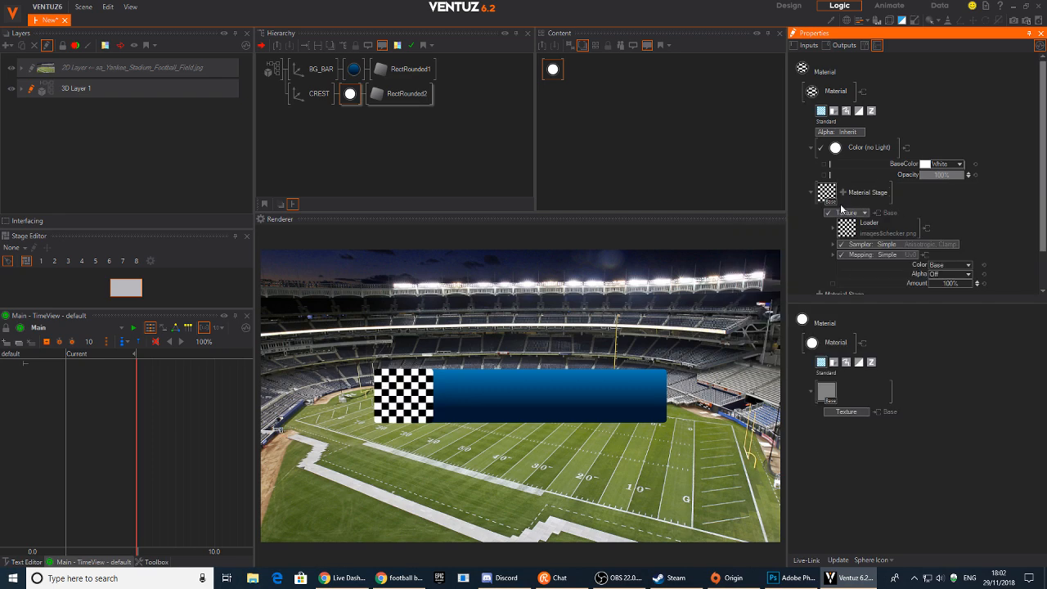
click(863, 214)
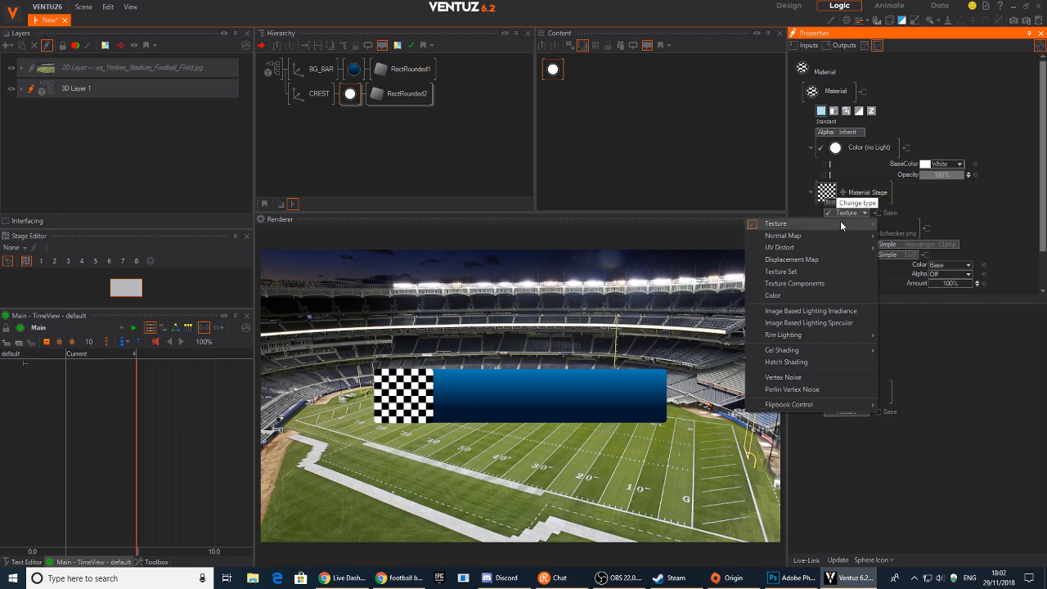
mouse_move(837, 223)
click(910, 251)
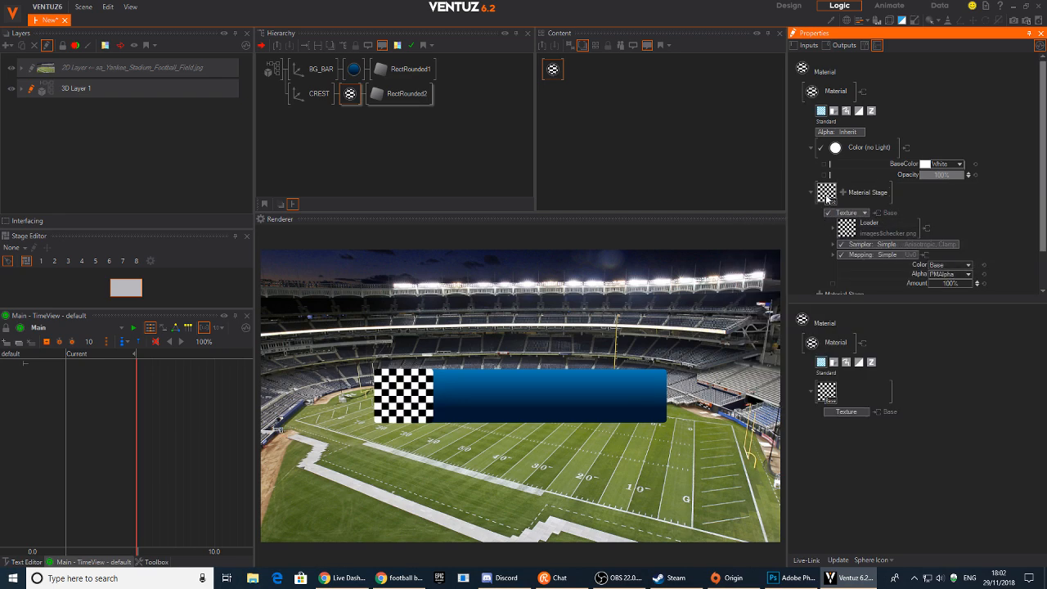
Load football-kingz.png from the Desktop into the CREST material's texture and set the CREST rounded rectangle's SizeX to 3.886.
click(826, 195)
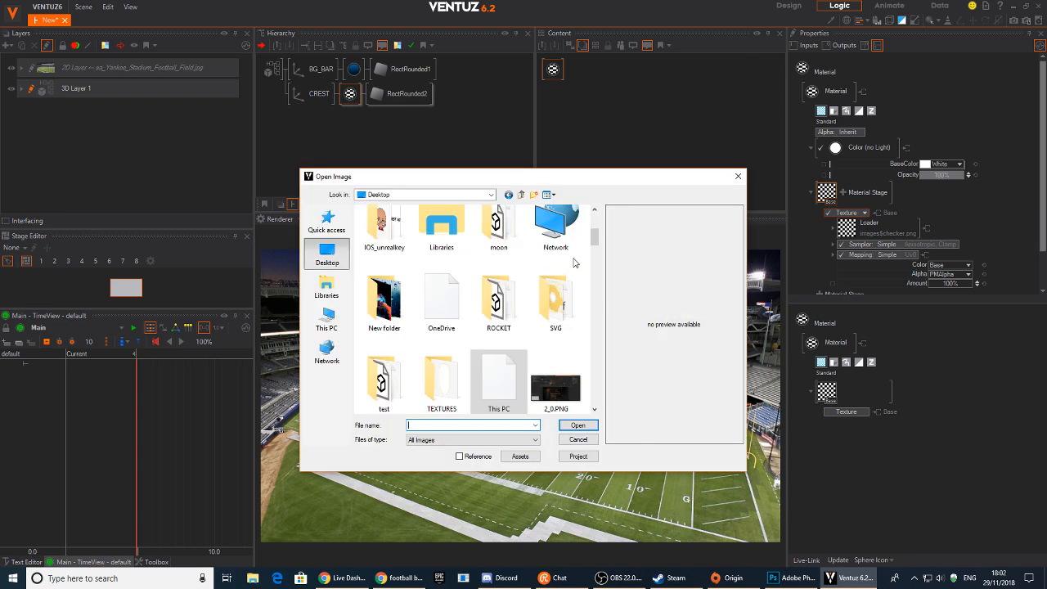
drag(594, 241, 594, 253)
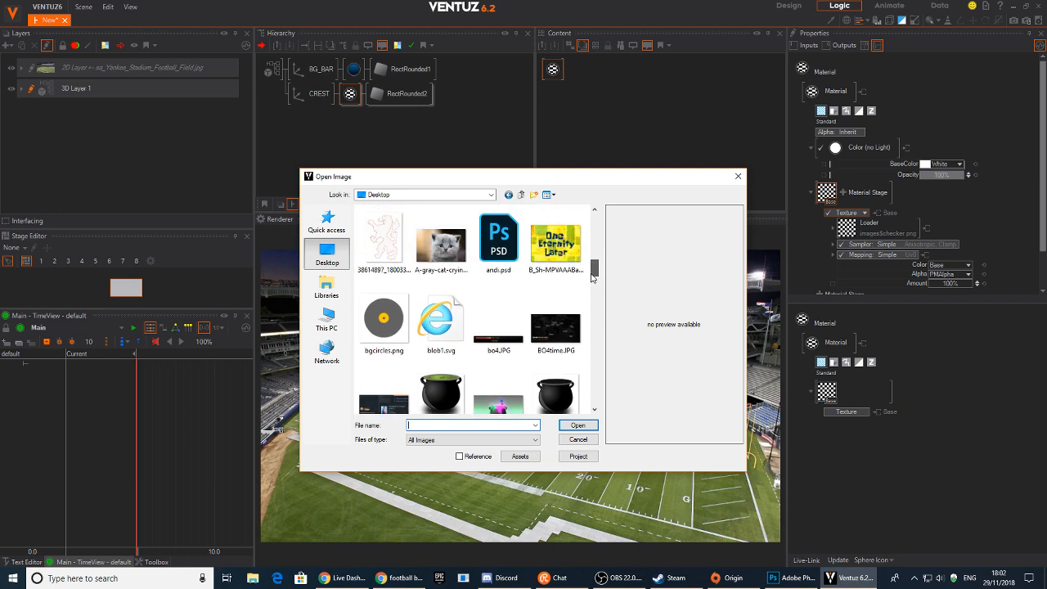
drag(594, 260, 592, 413)
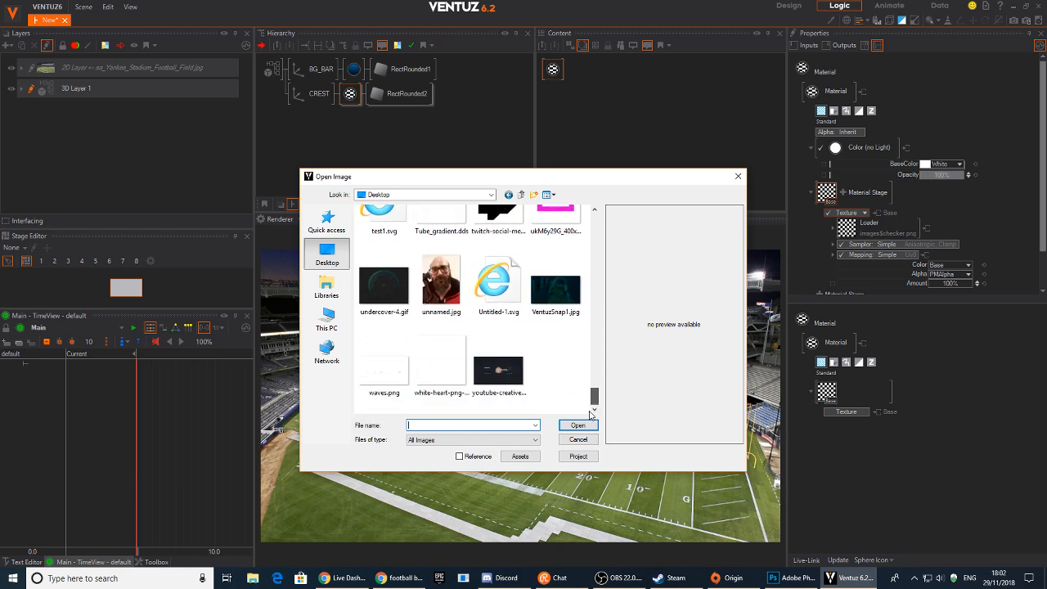
click(400, 578)
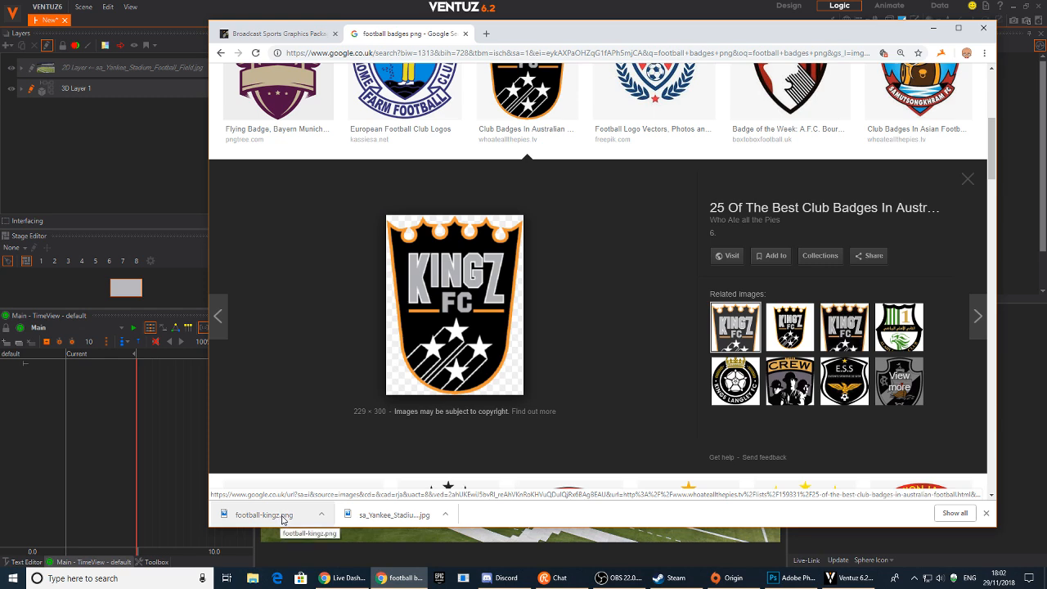
click(839, 579)
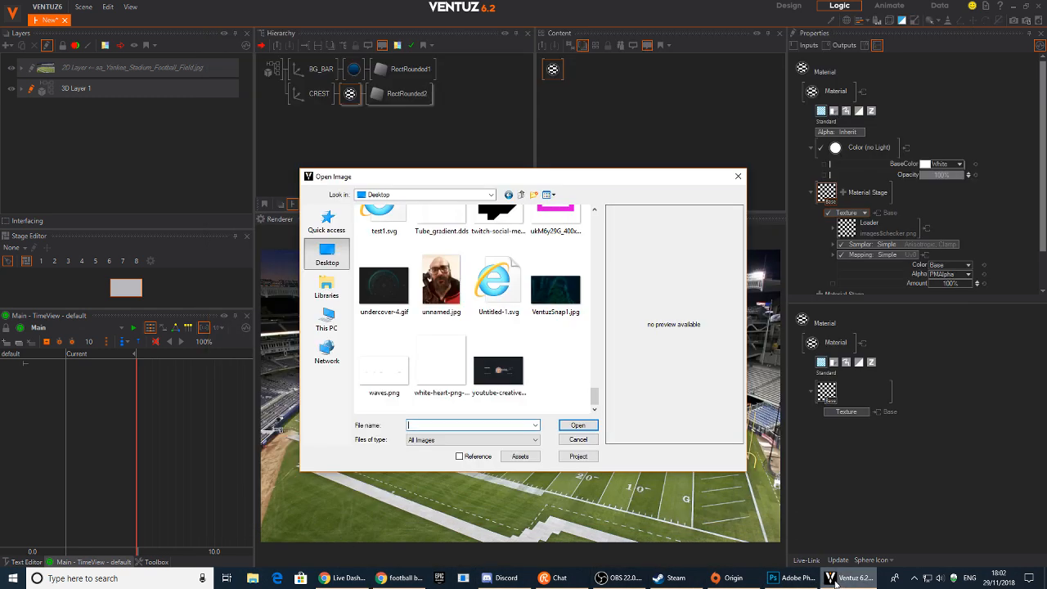
text(football-kingz.png)
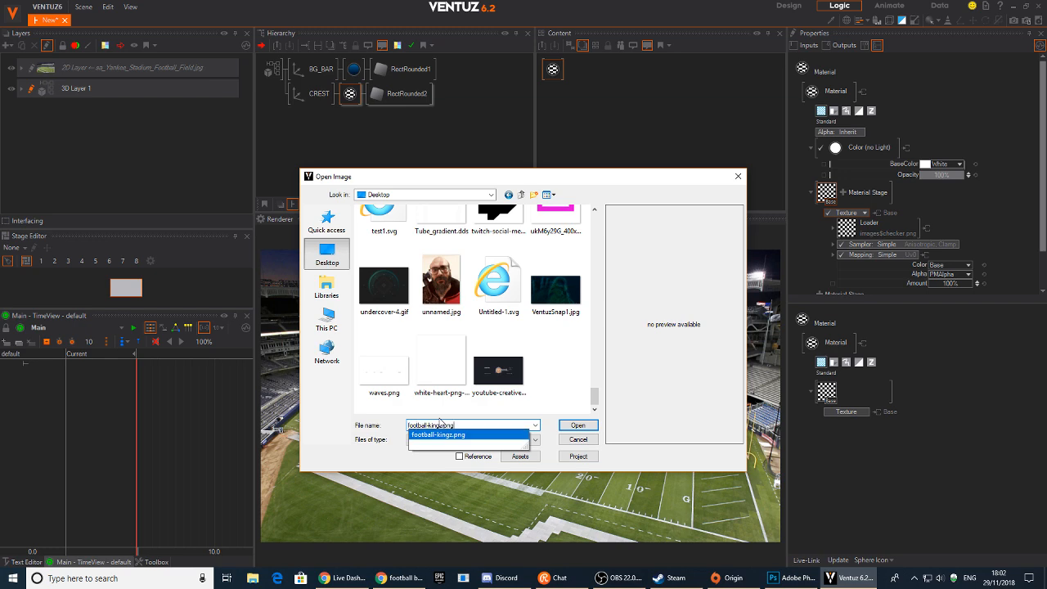
key(Return)
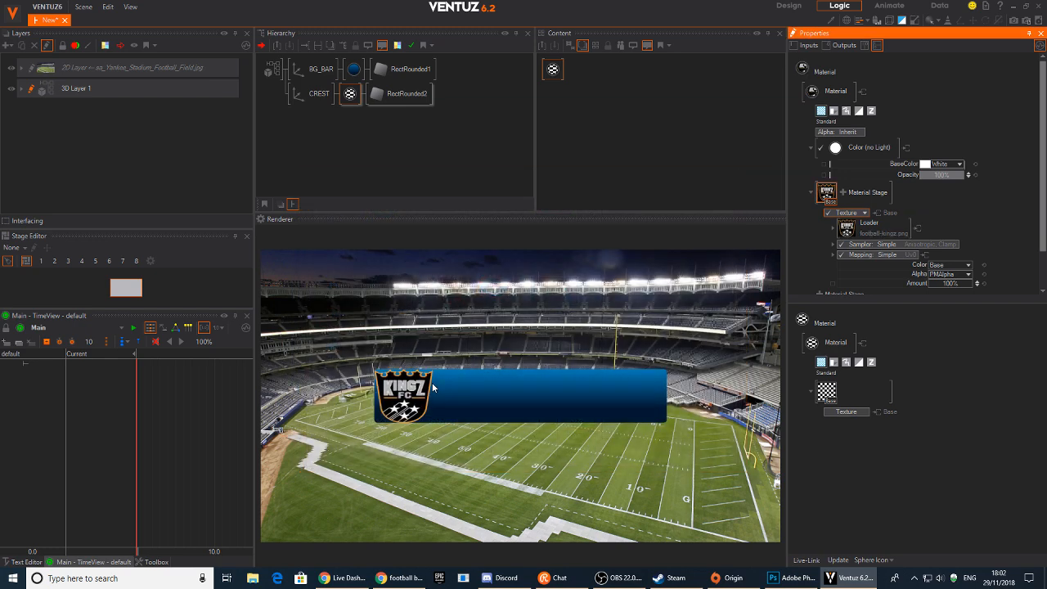
click(411, 98)
mouse_move(929, 112)
mouse_down()
mouse_move(908, 112)
mouse_move(917, 112)
mouse_up()
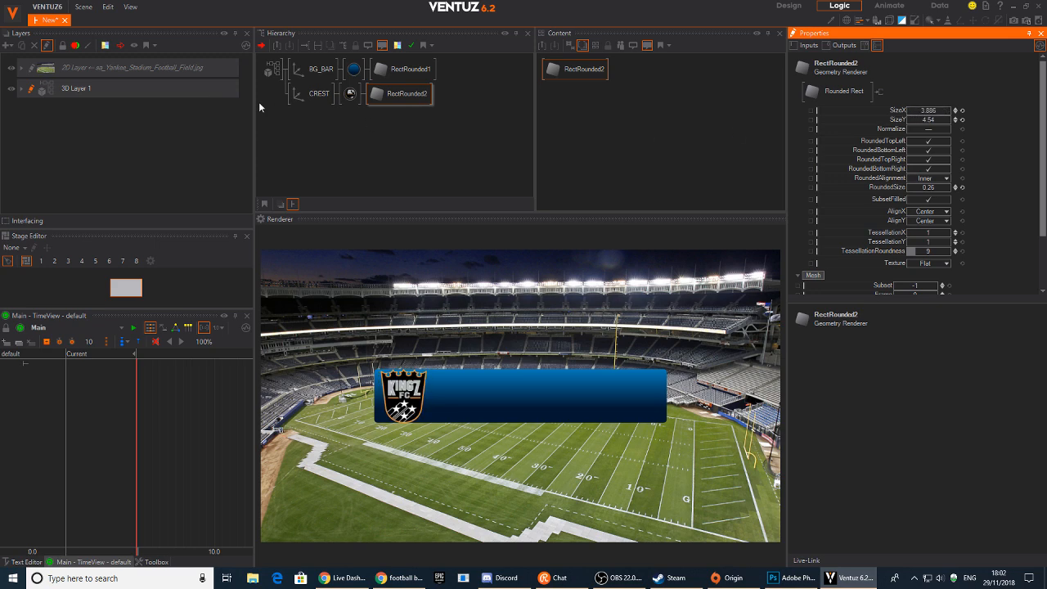
Switch to Photoshop and open football-kingz.png from the Desktop.
click(777, 582)
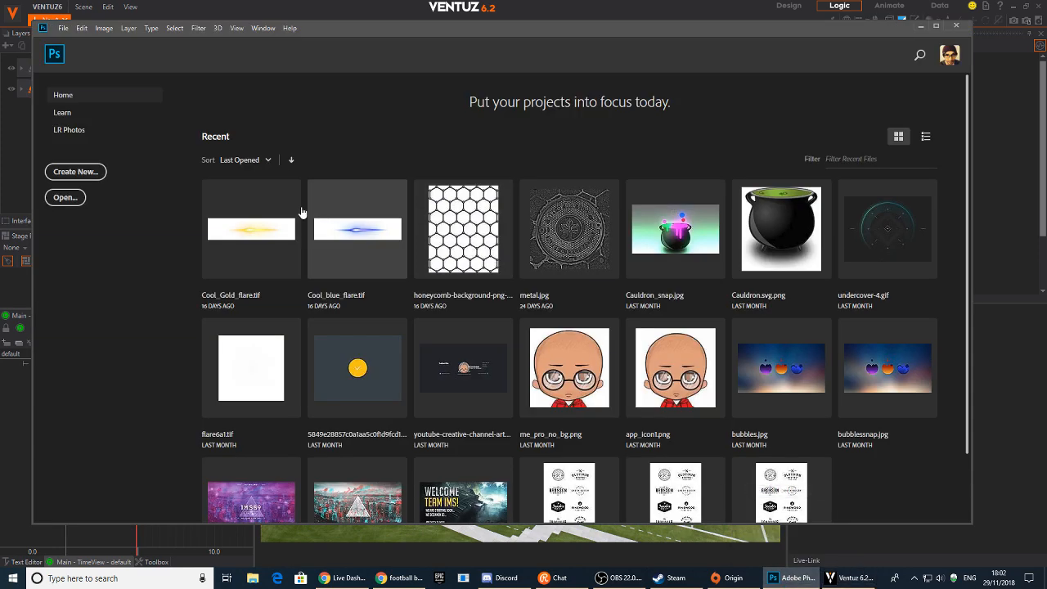
click(65, 197)
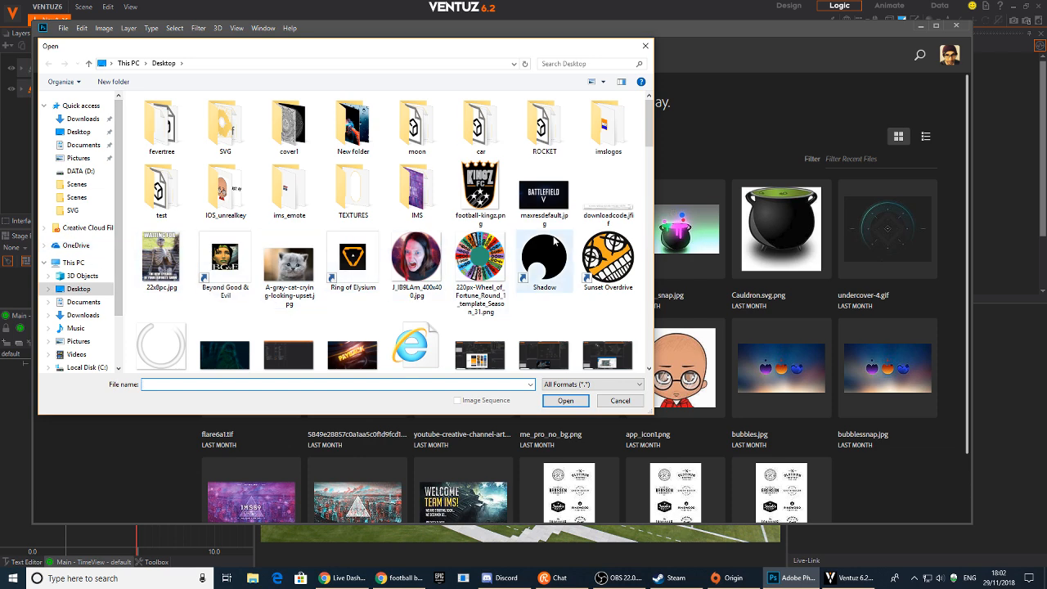
click(480, 190)
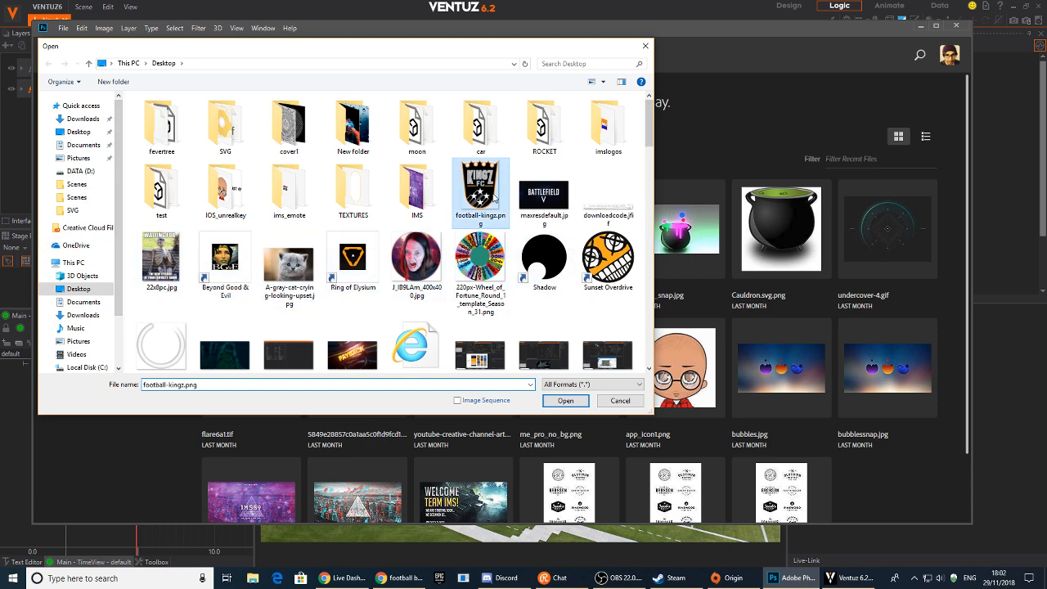
click(565, 400)
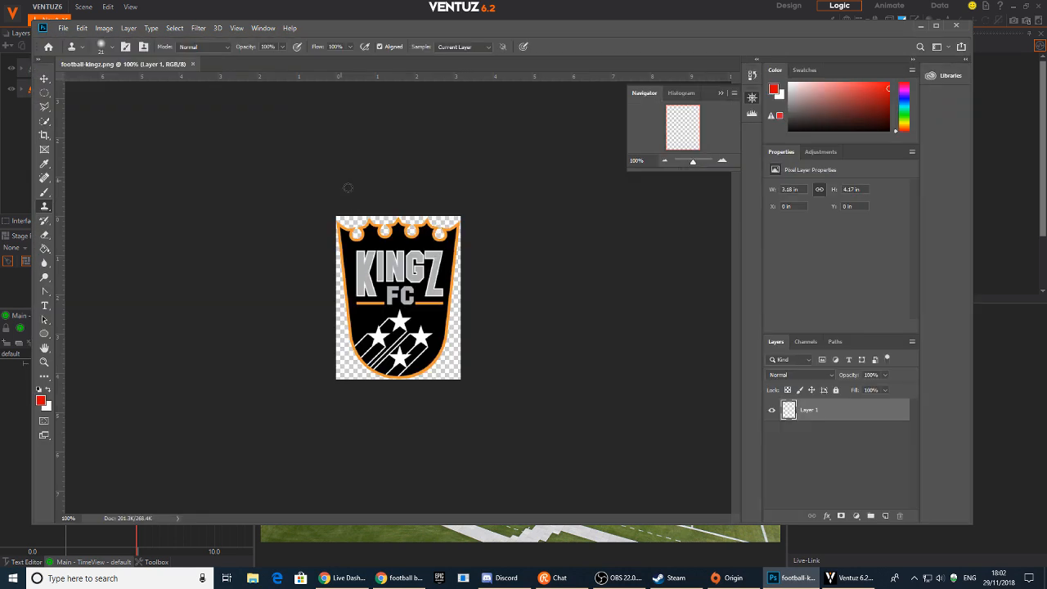
Lighten the badge layer with a Hue/Saturation adjustment, setting Lightness to +89, and activate the Move tool.
key(ctrl+u)
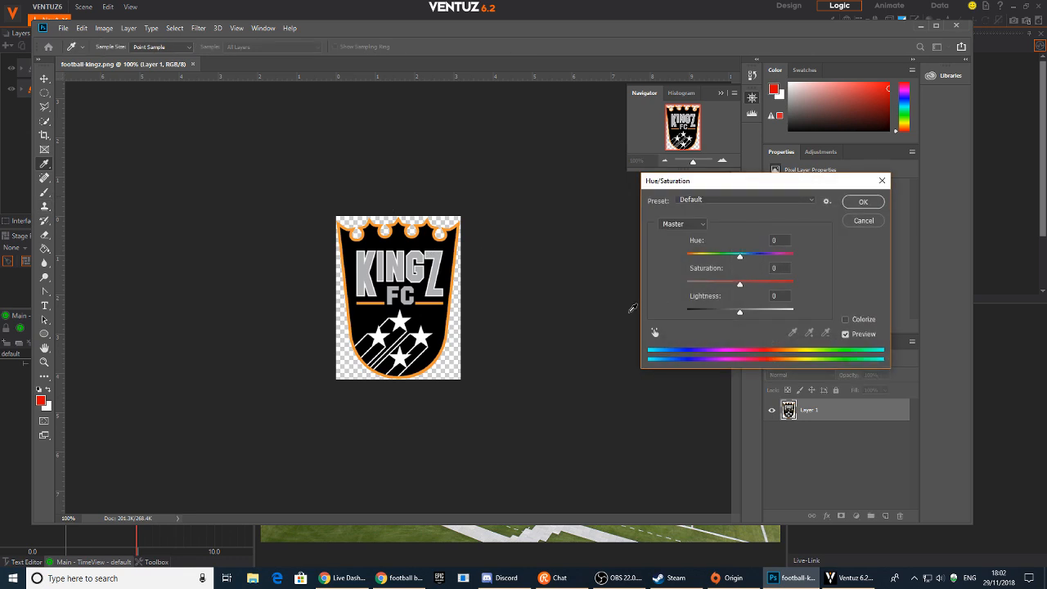
drag(739, 312, 782, 317)
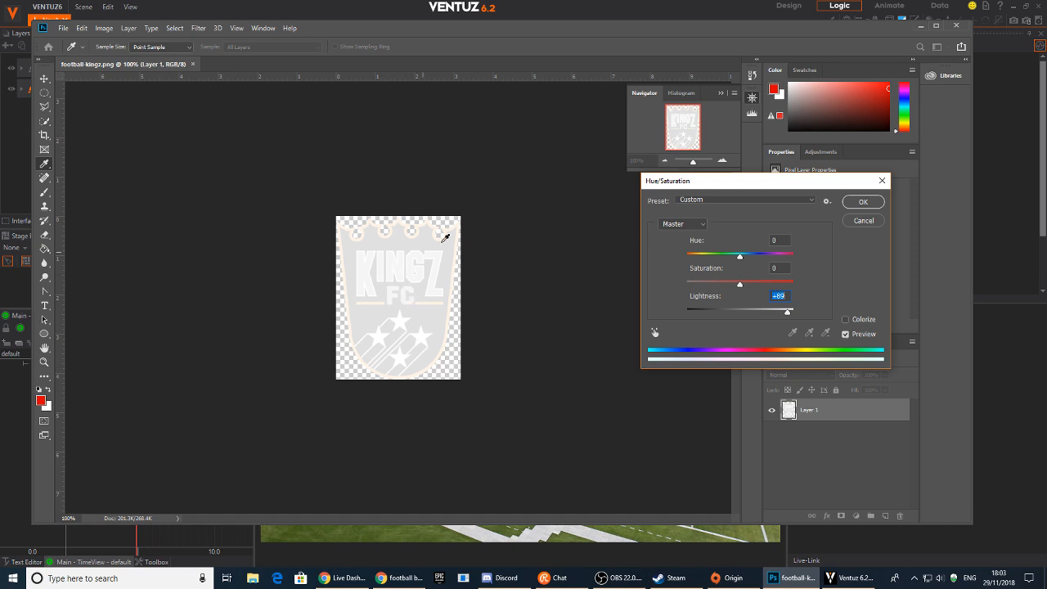
click(861, 203)
click(48, 79)
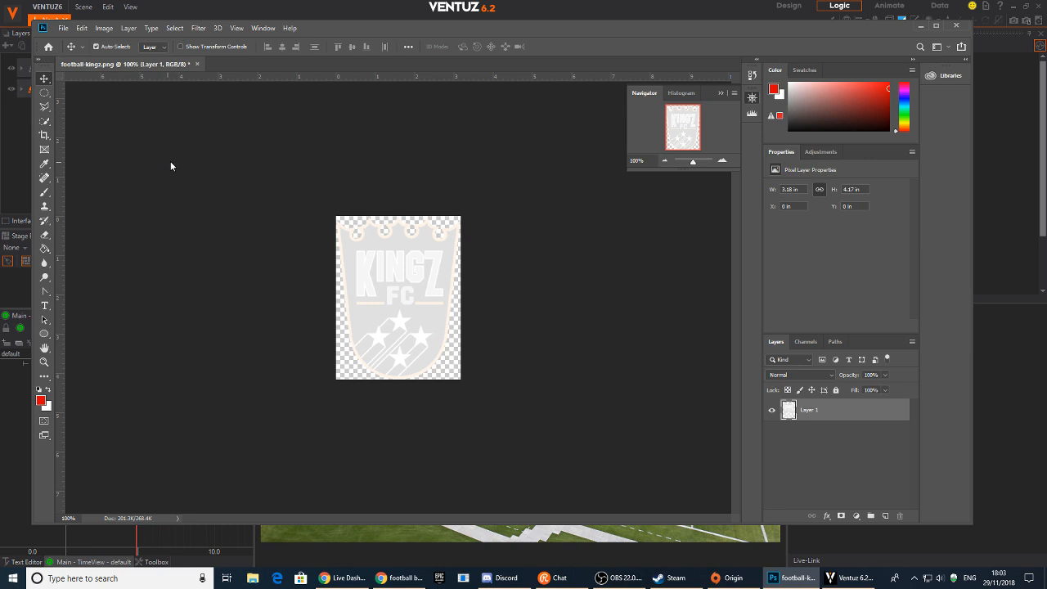
Save the lightened badge as a PNG copy named football-kingz2.png on the Desktop and return to Ventuz.
key(ctrl+shift+s)
click(161, 345)
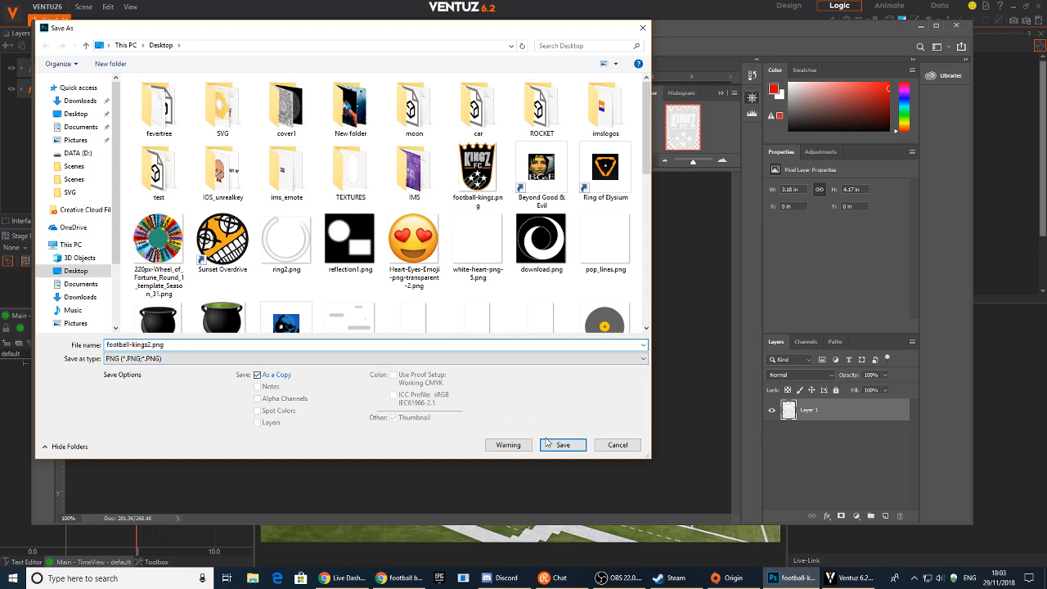
click(545, 446)
click(587, 170)
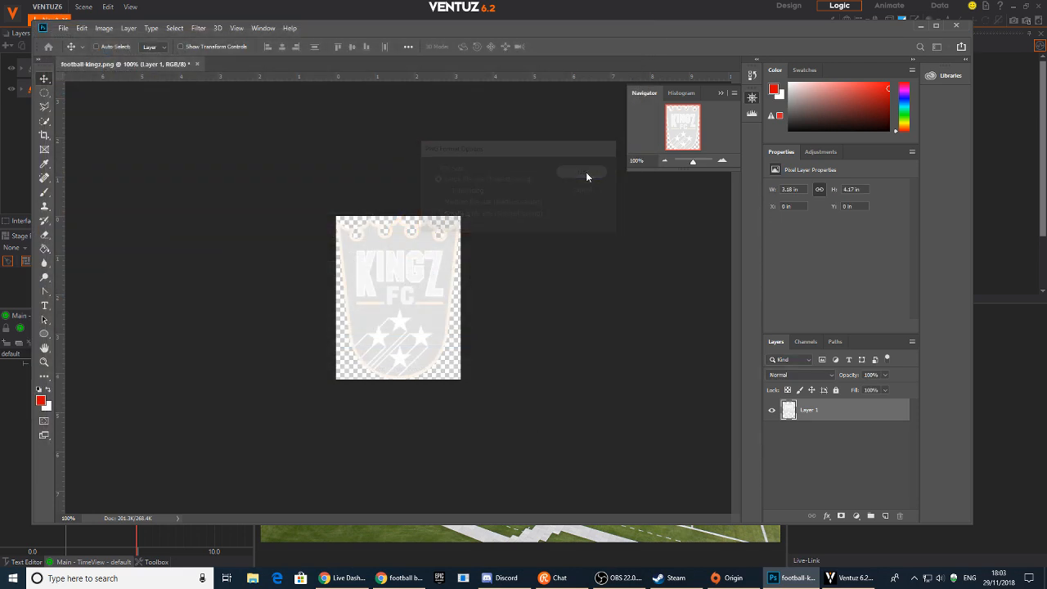
click(555, 10)
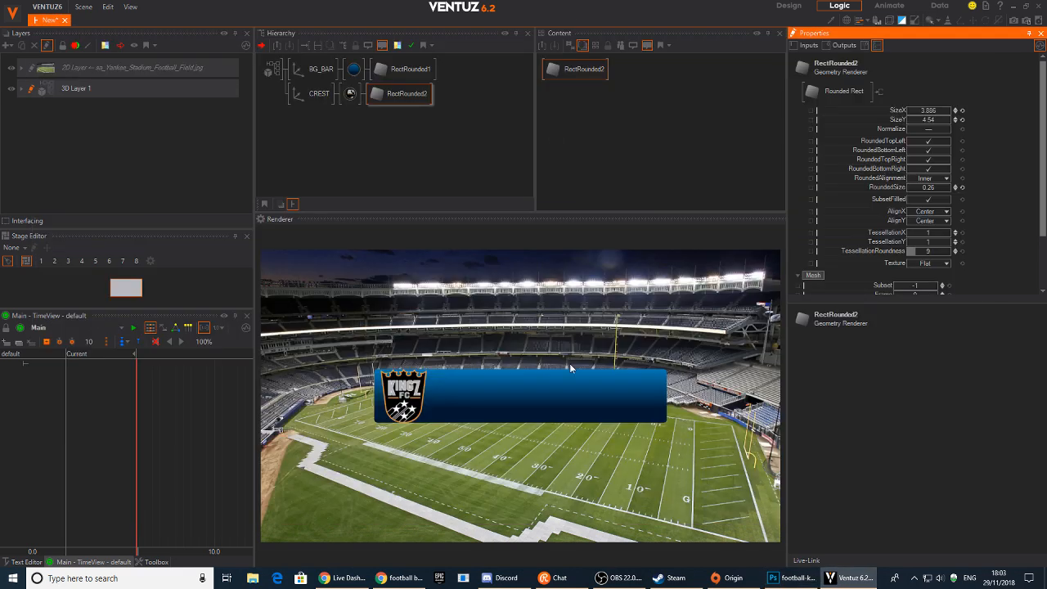
Duplicate the CREST material together with its rounded rectangle under the CREST node and select the copied material.
click(339, 131)
click(351, 97)
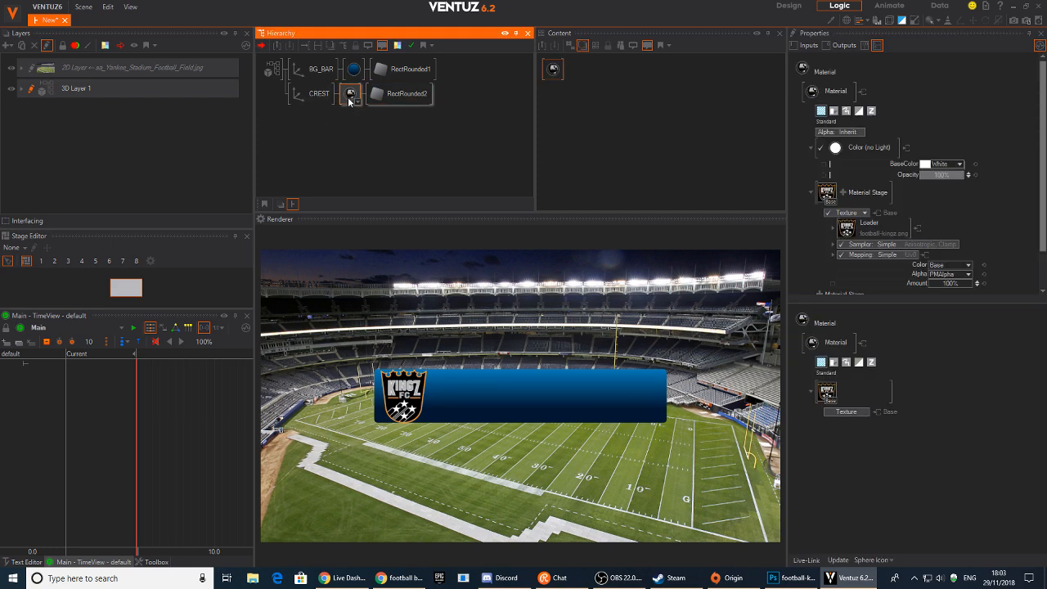
ctrl+drag(350, 96, 351, 111)
click(351, 119)
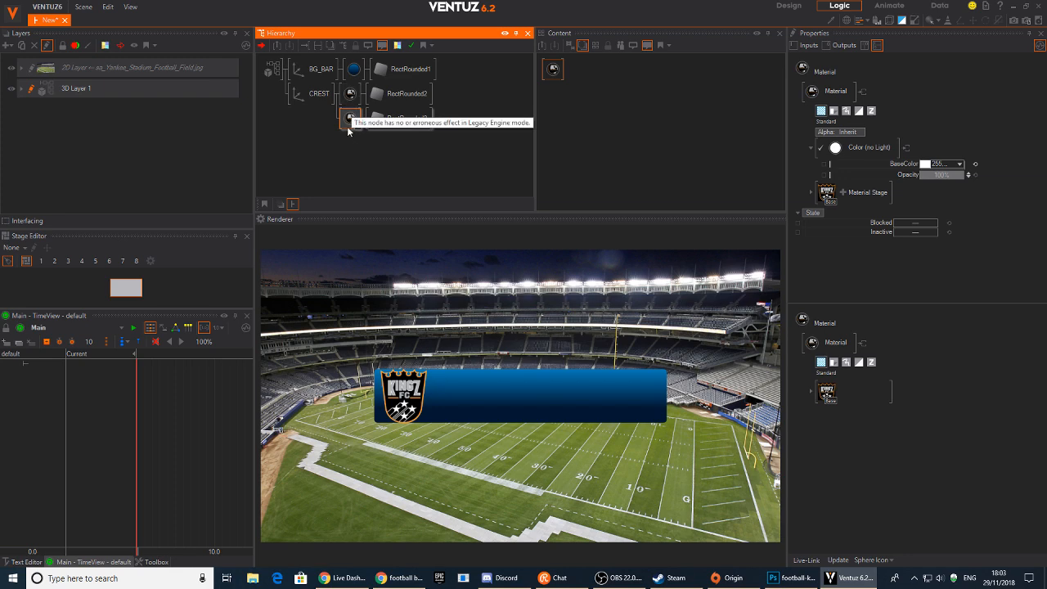
Load football-kingz2.png from the Desktop into the duplicate crest material's texture.
double_click(828, 193)
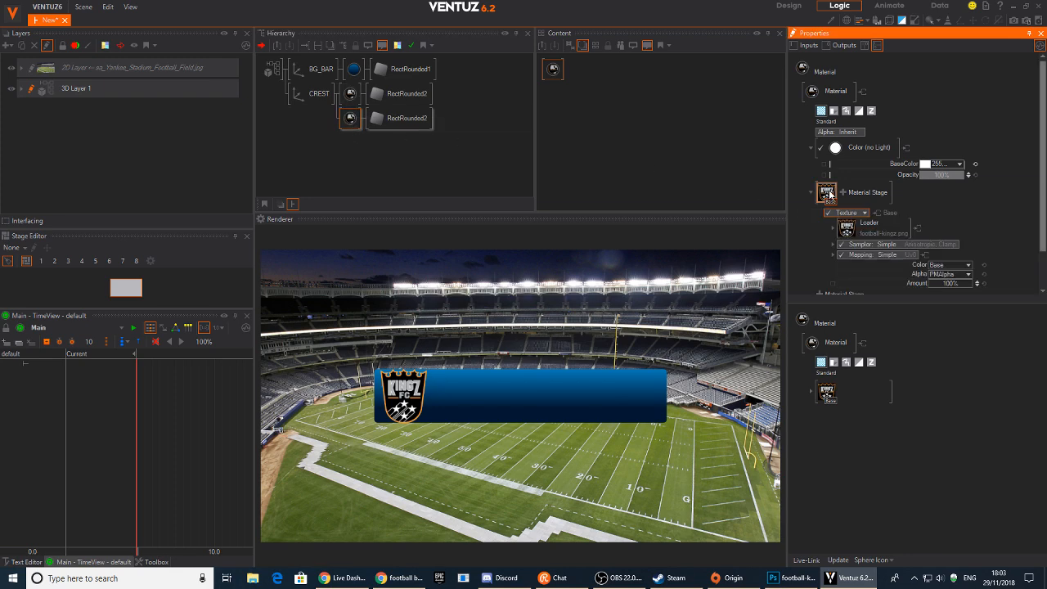
drag(595, 225, 591, 302)
click(383, 314)
click(577, 426)
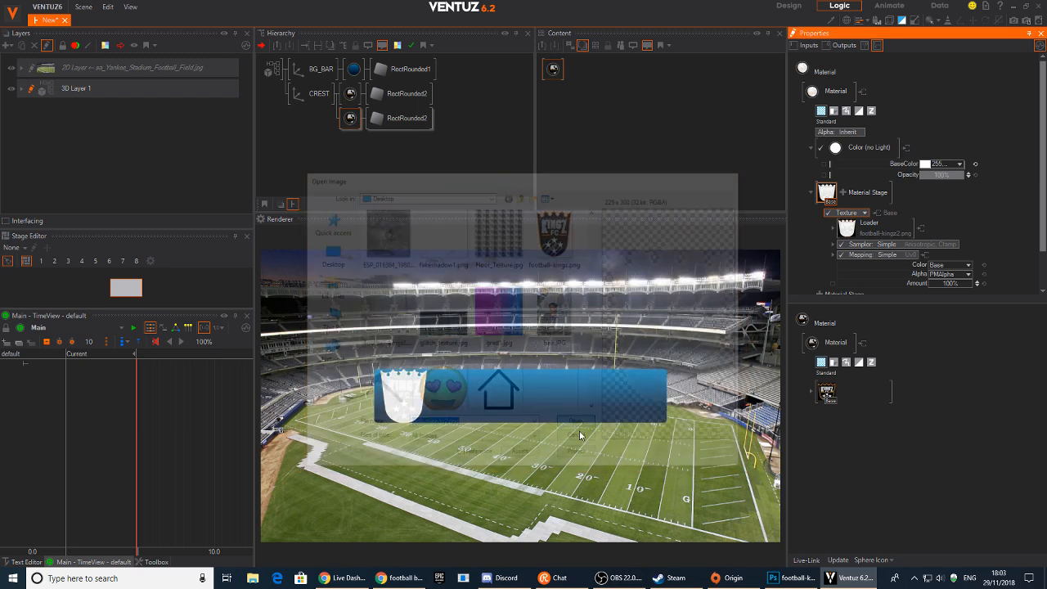
Add a second texture stage to the duplicate crest material after the football-kingz2.png stage.
click(812, 193)
click(852, 195)
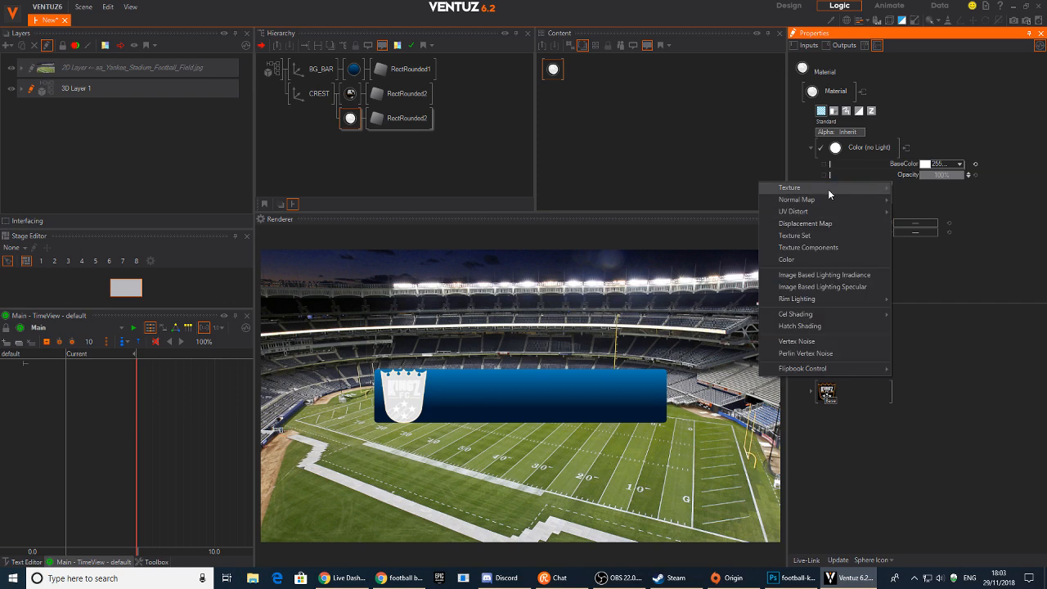
mouse_move(855, 188)
click(918, 217)
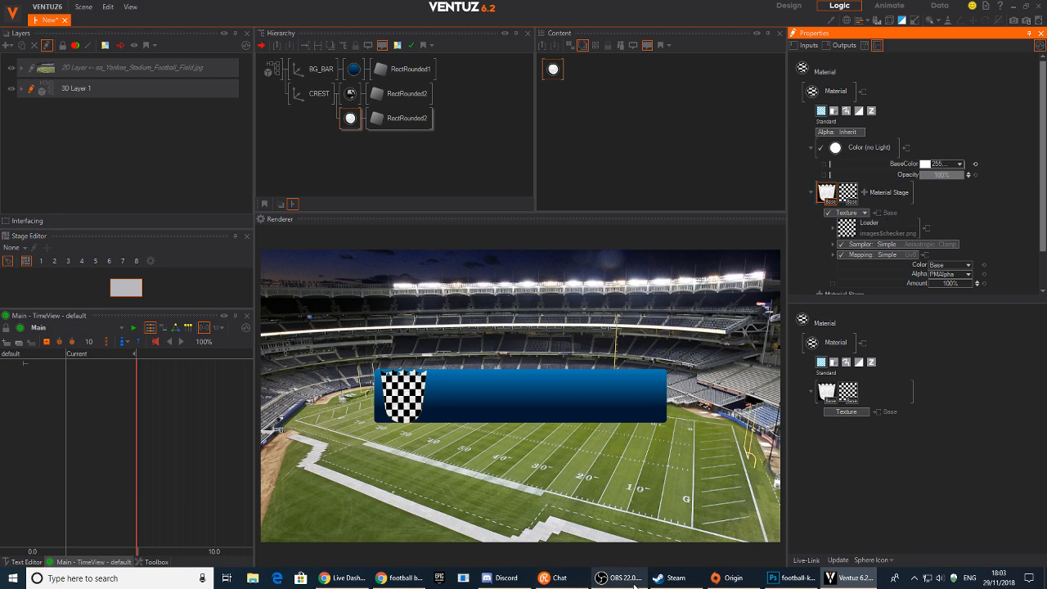
Switch to Photoshop and close football-kingz.png without saving the changes.
click(789, 578)
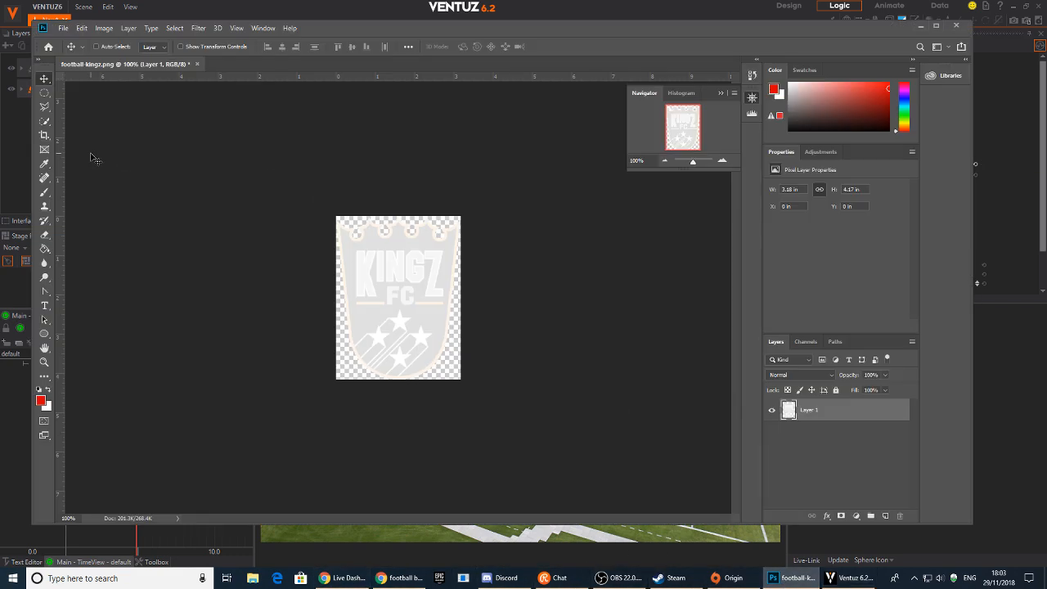
click(191, 63)
key(n)
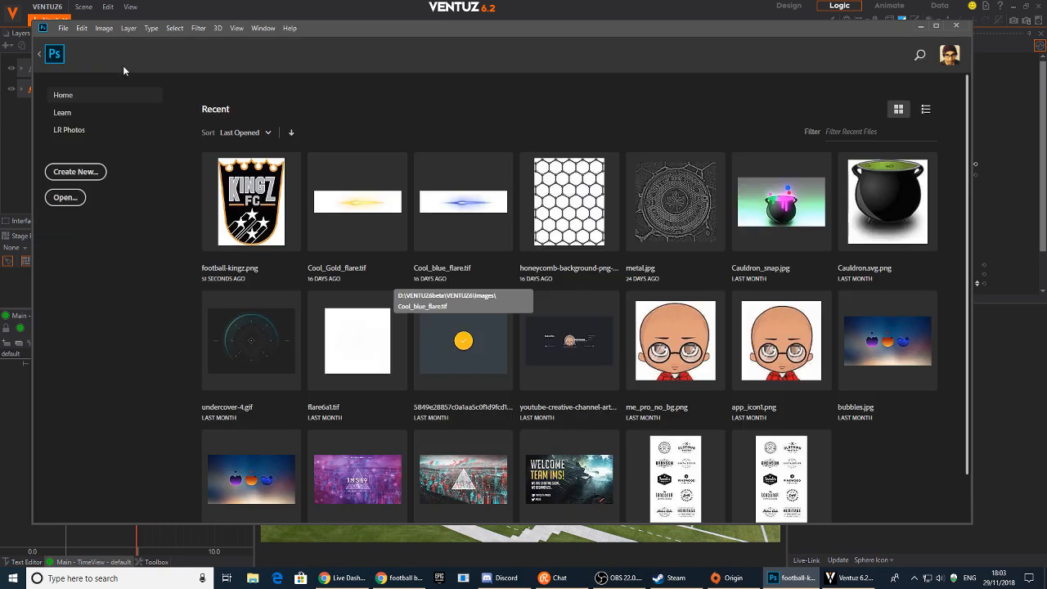
Create a 512 x 512 px document at 72 ppi with a new empty layer and the Background layer hidden.
click(63, 28)
click(73, 39)
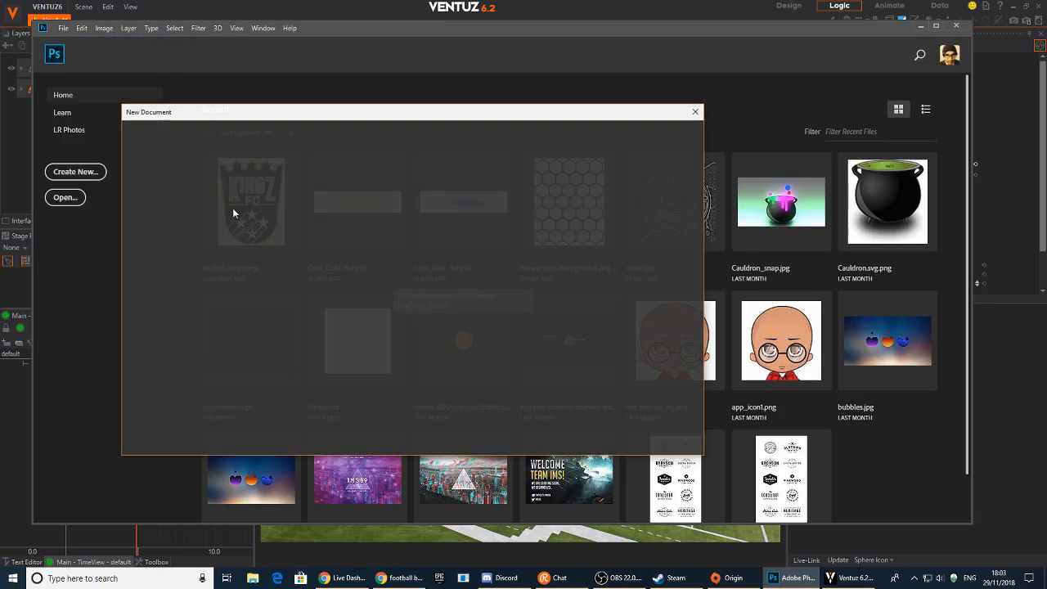
scroll(429, 331, down, 2)
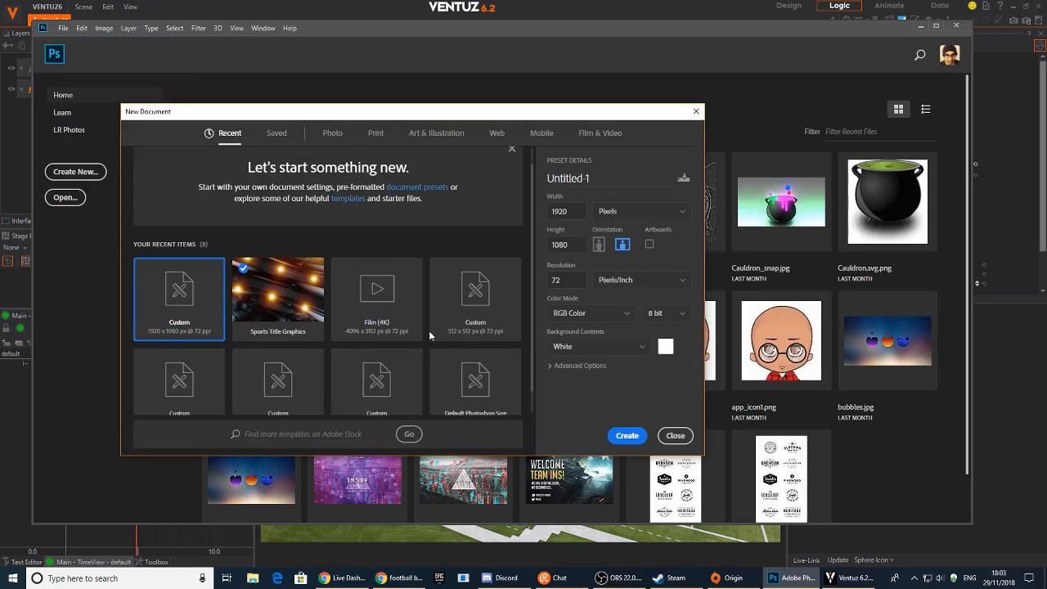
click(470, 281)
click(613, 436)
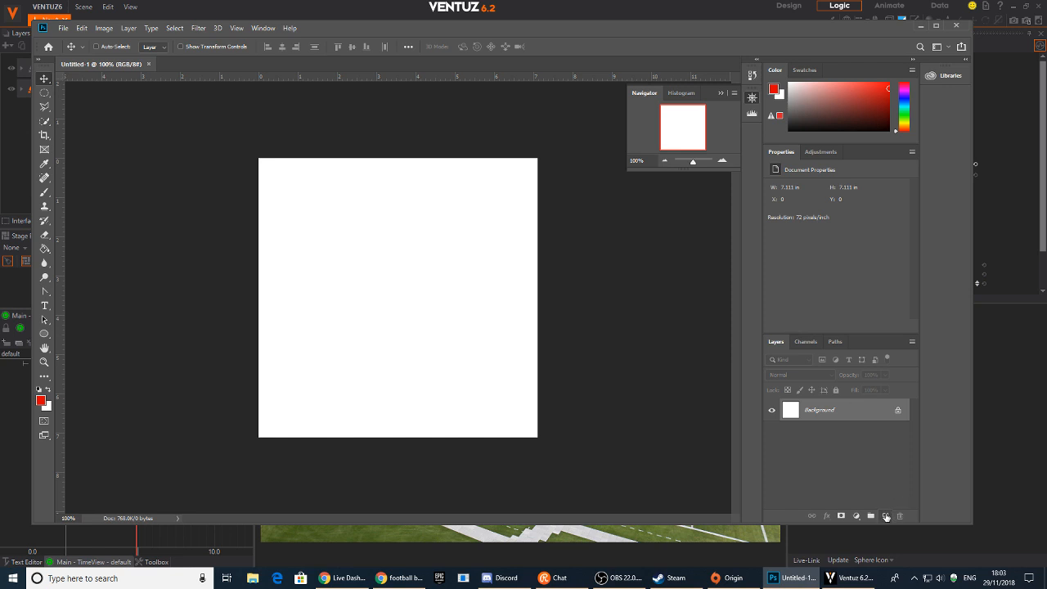
click(885, 516)
click(773, 433)
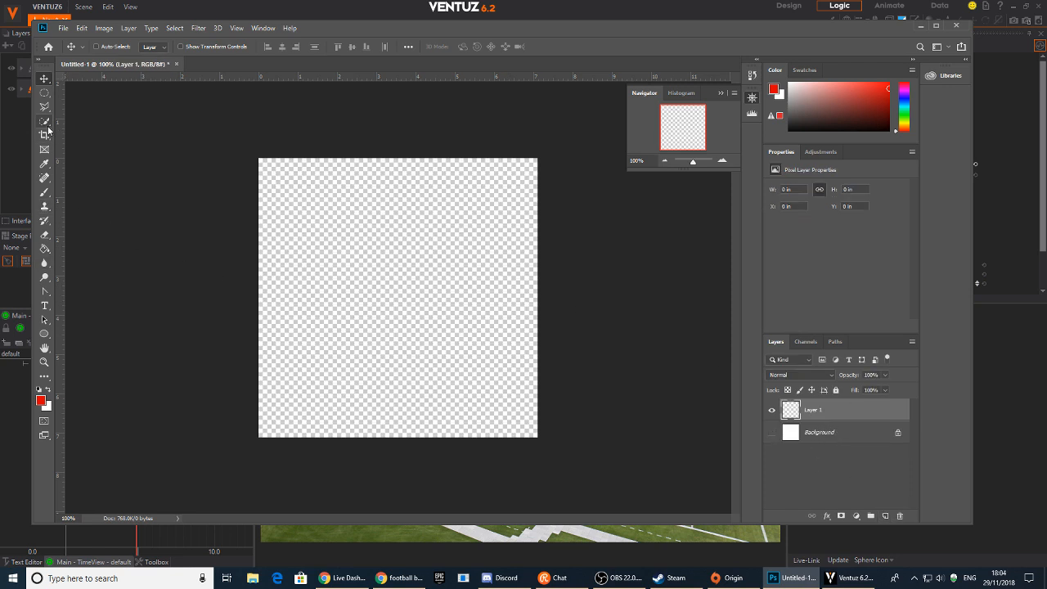
Select a full-width horizontal band about 1.76 in high across the middle of Layer 1 and fill it with red.
click(42, 95)
click(86, 100)
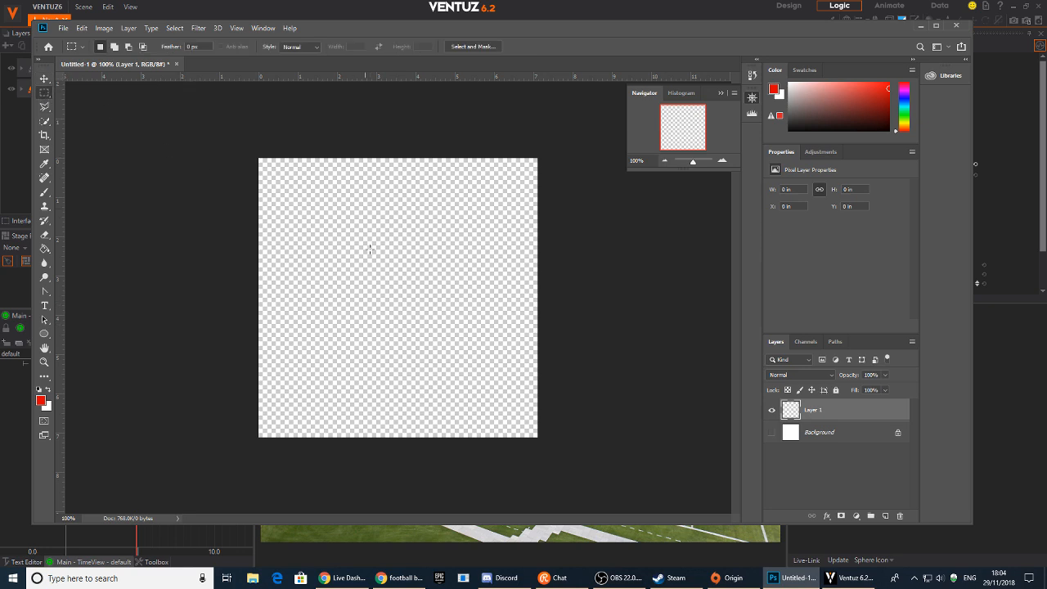
drag(228, 267, 619, 335)
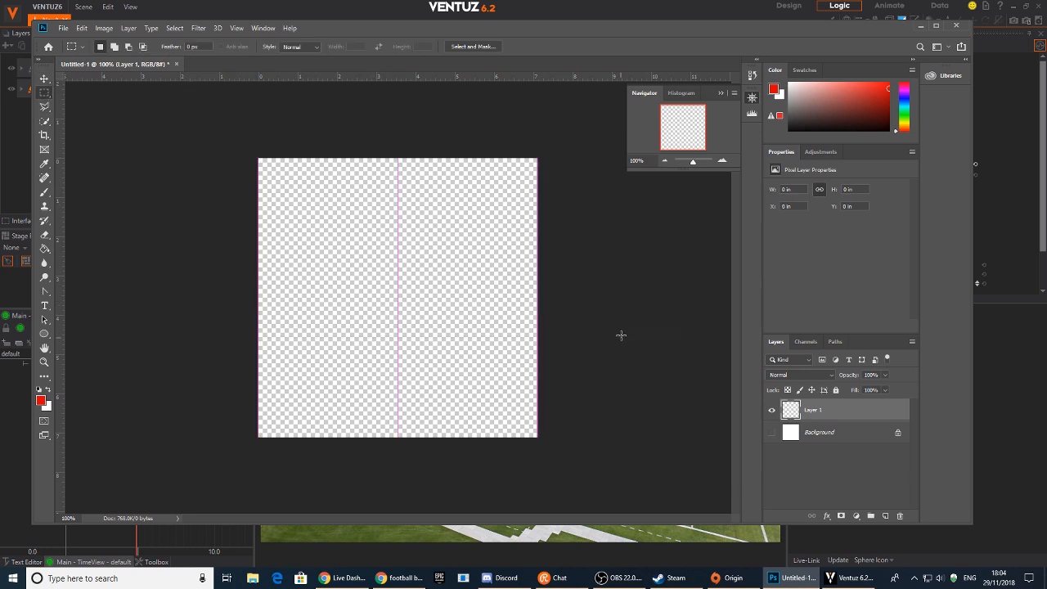
key(g)
click(368, 308)
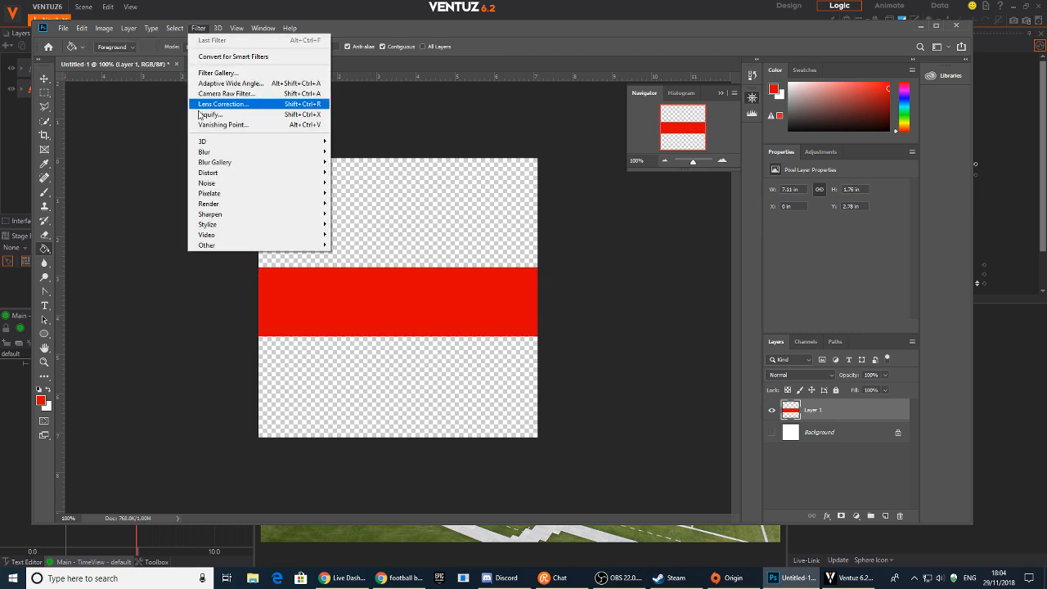
Soften the red band's edges with a Gaussian Blur, using a slightly increased radius.
mouse_move(209, 153)
click(361, 193)
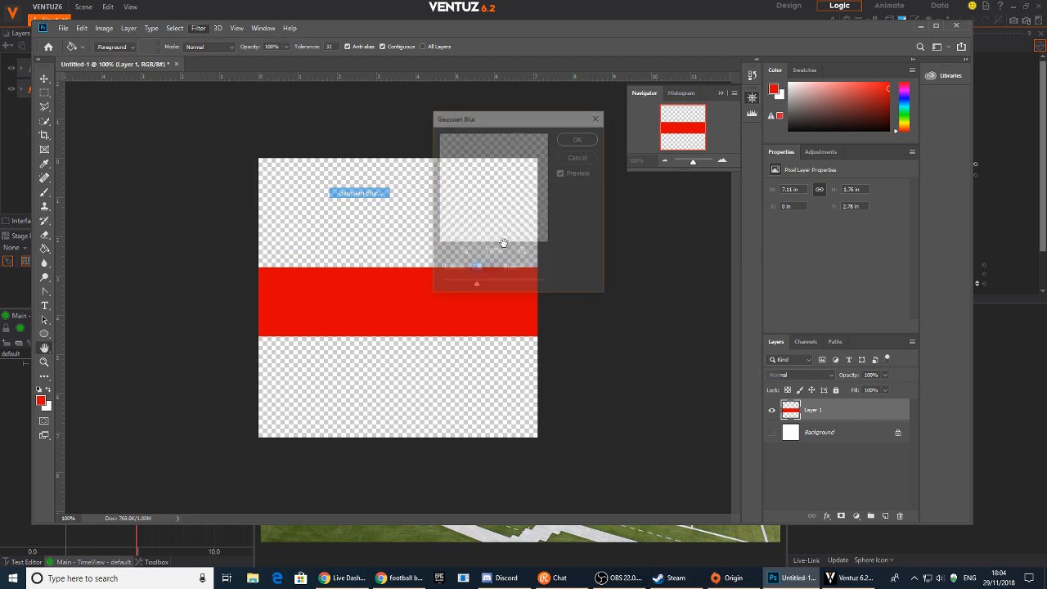
drag(476, 287, 485, 287)
key(Return)
Turn the blurred band white with a Hue/Saturation adjustment, setting Lightness to +100.
key(ctrl+u)
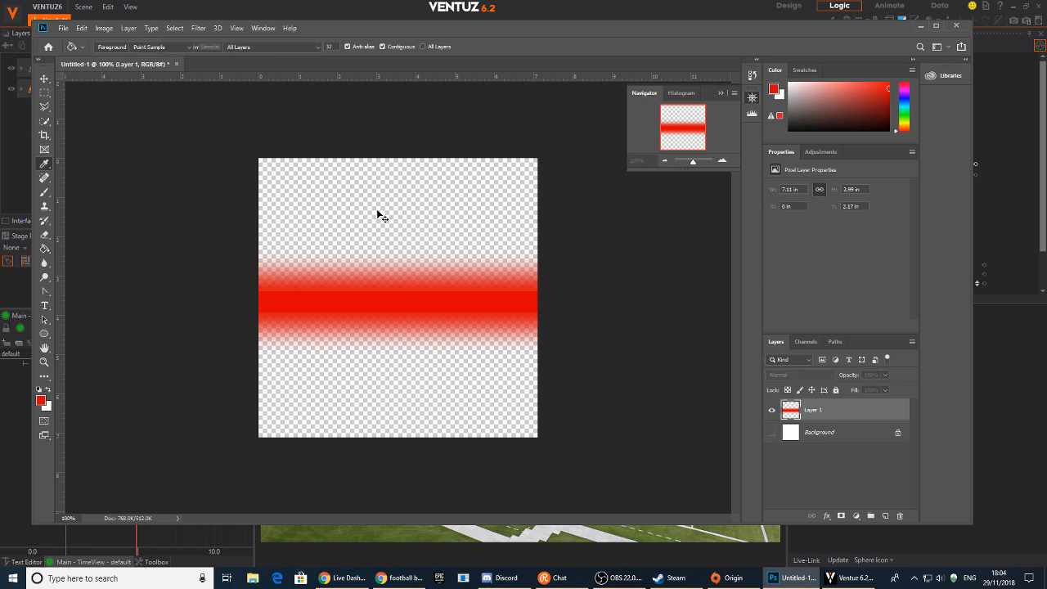
drag(739, 312, 792, 311)
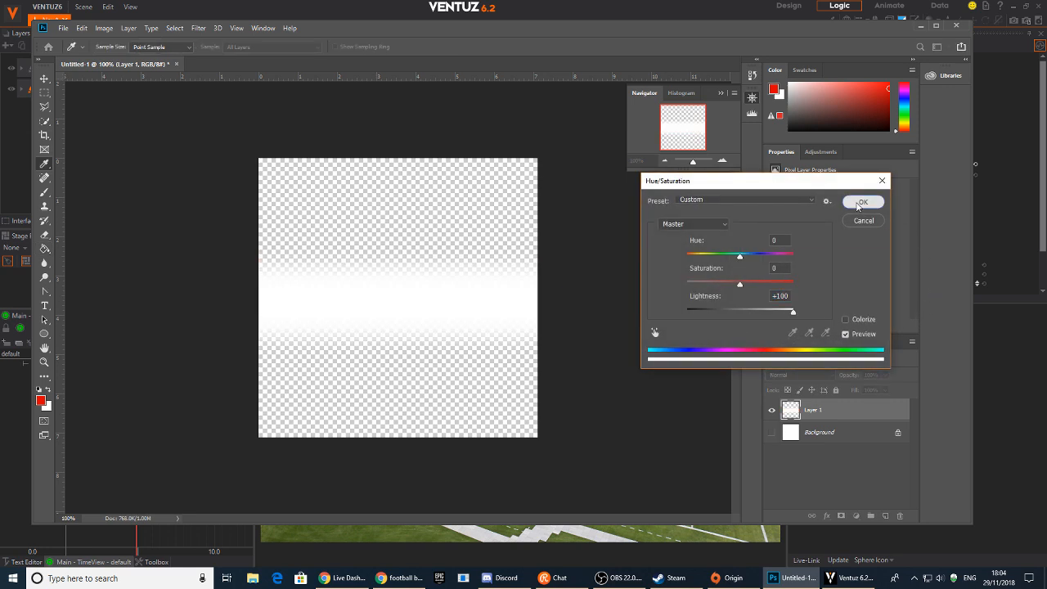
click(859, 203)
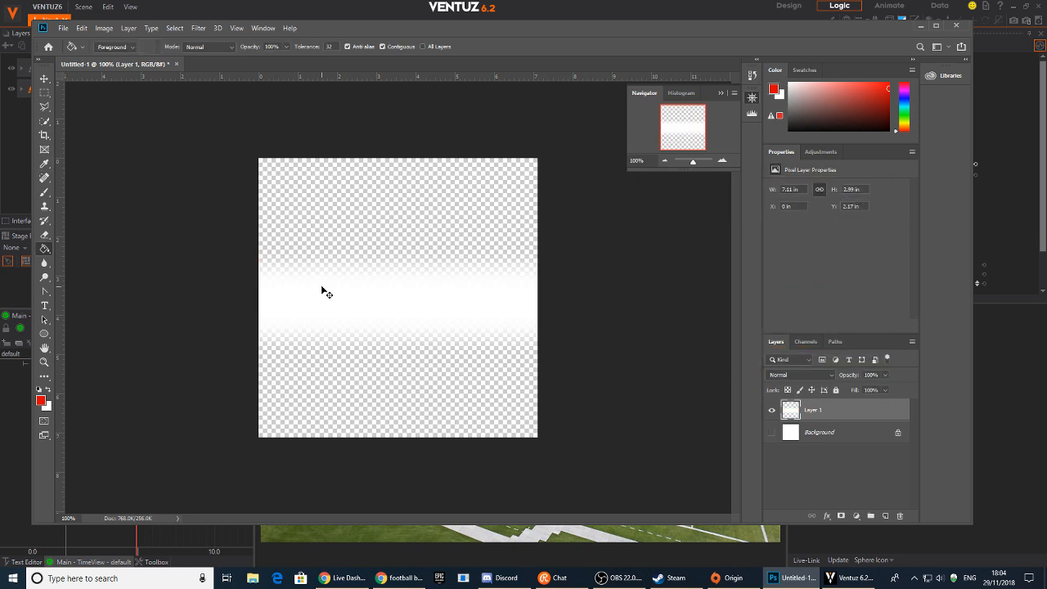
Save the glint image to the Desktop as glint1.png in PNG format with the large file size option and return to Ventuz.
key(ctrl+s)
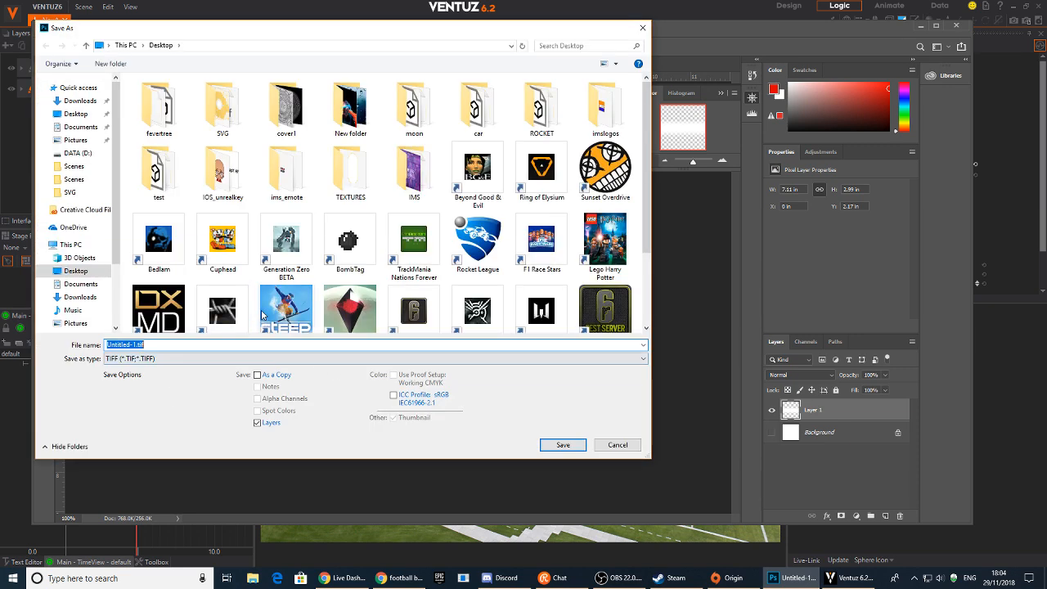
text(glint1)
click(144, 358)
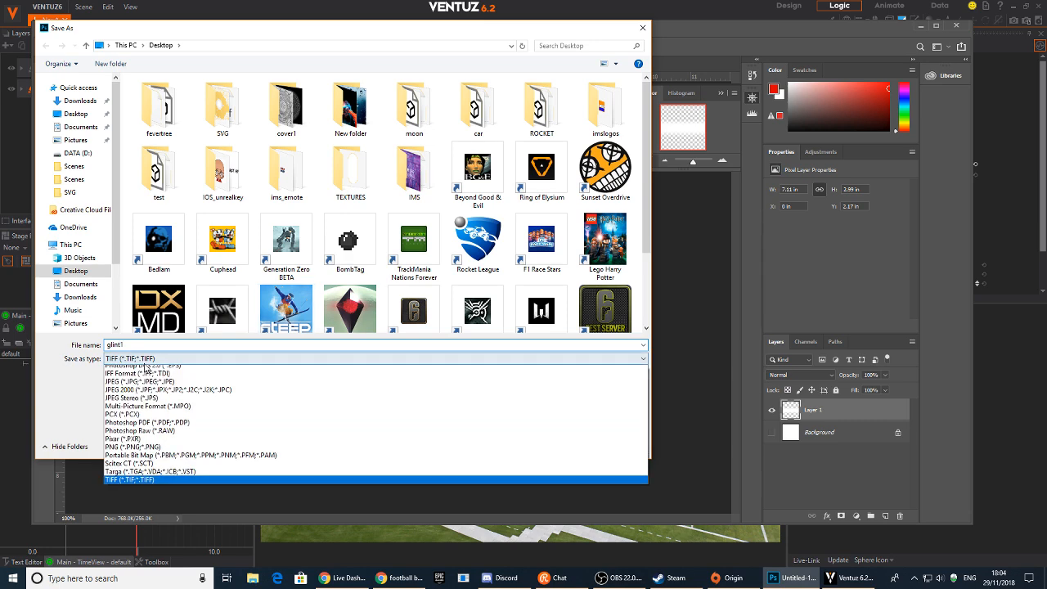
click(131, 509)
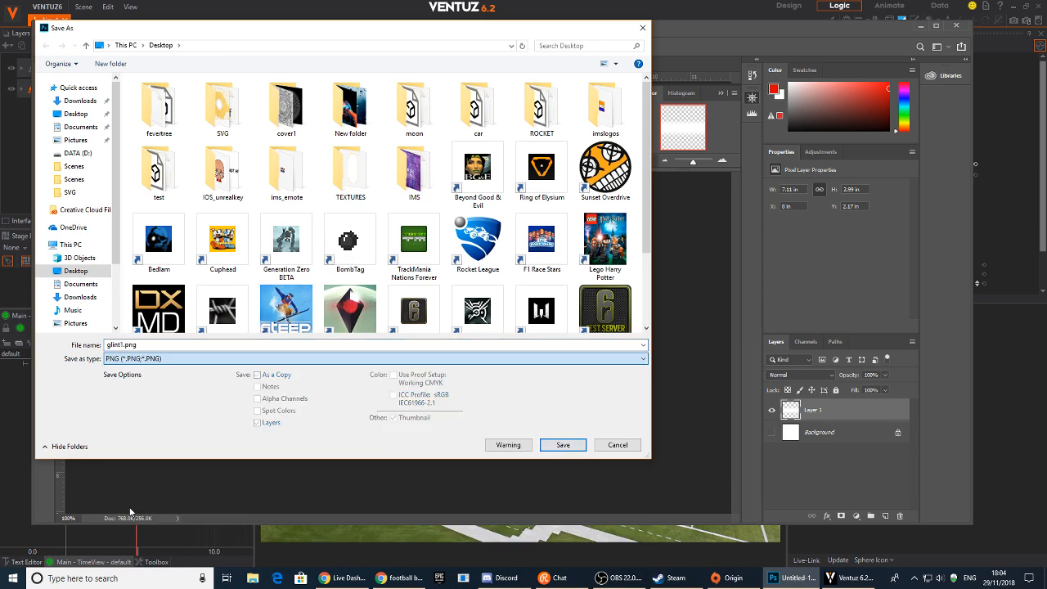
click(554, 441)
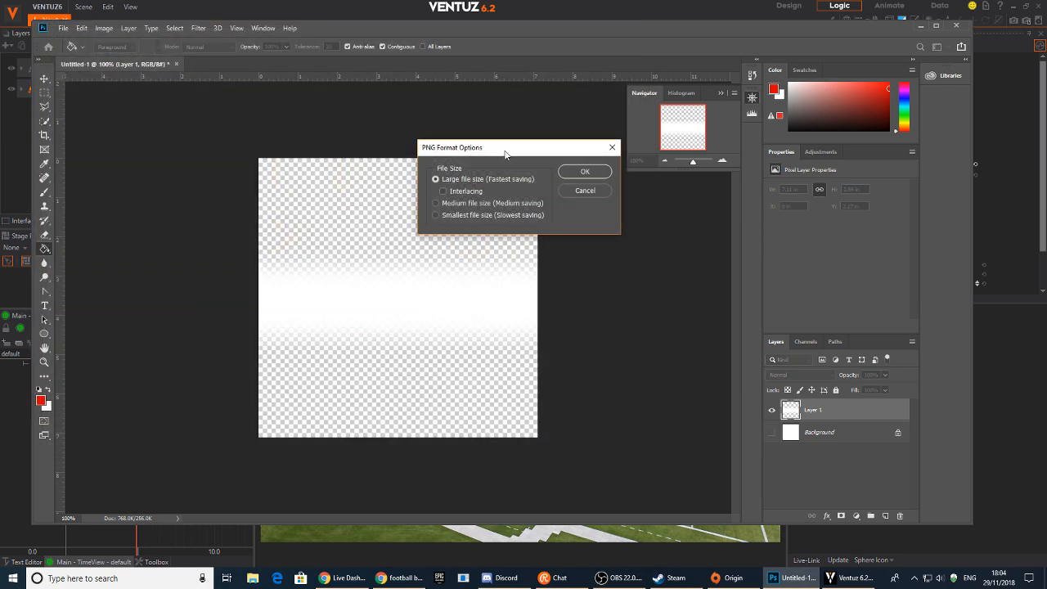
click(583, 172)
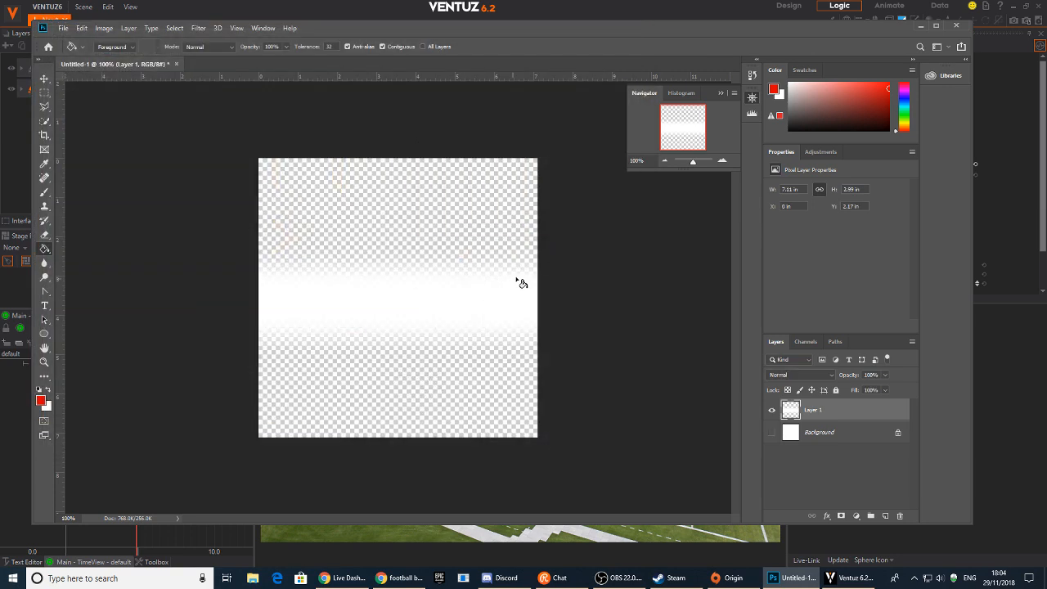
click(916, 26)
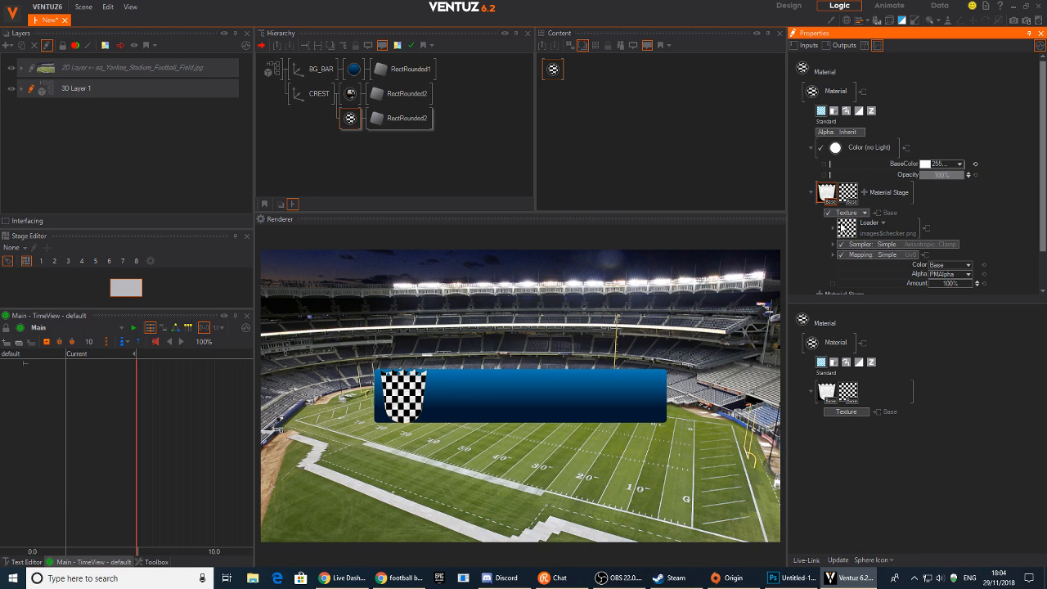
Load glint1.png from the Desktop into the duplicate crest material's second texture stage.
click(847, 228)
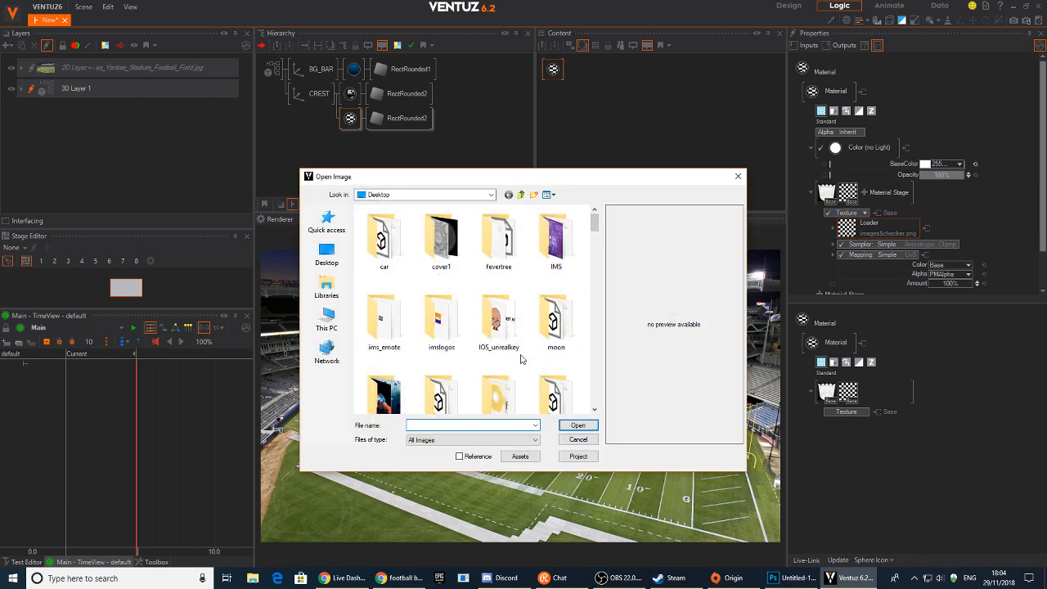
drag(594, 229, 595, 302)
text(glint1.png)
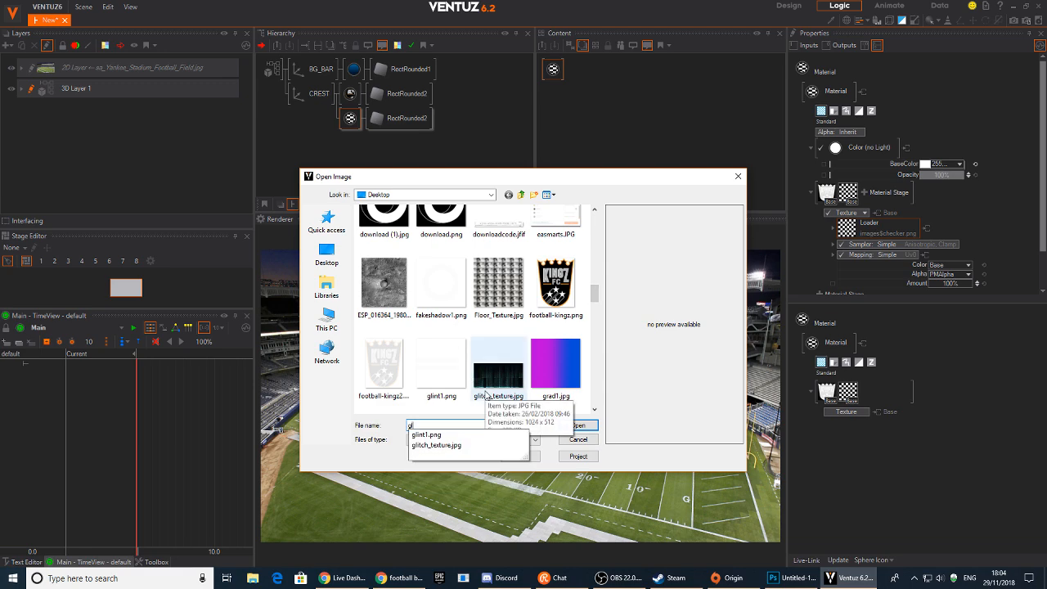
key(Return)
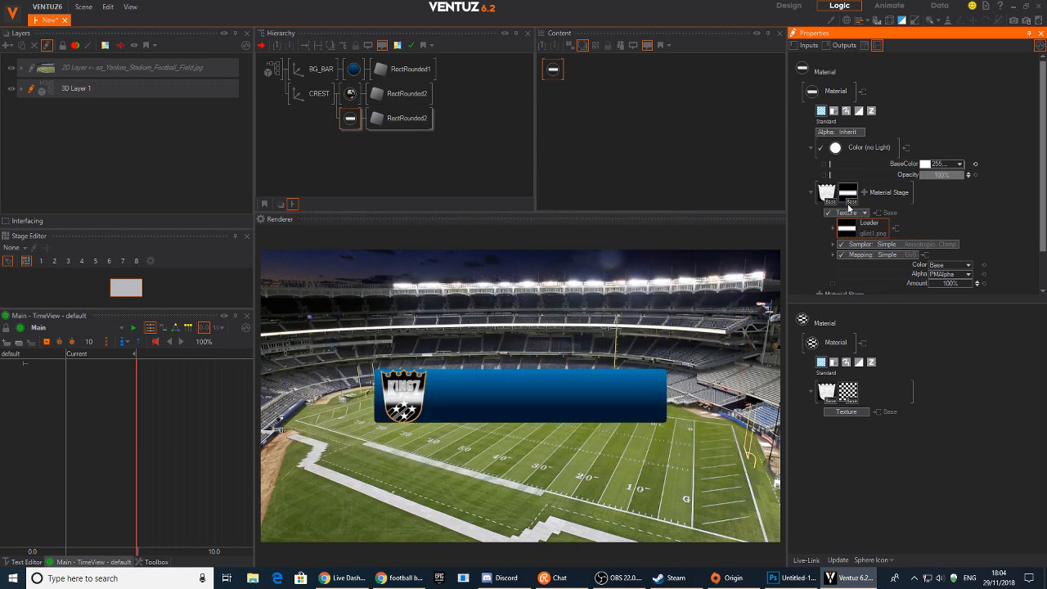
Change the glint texture's mapping to 2D Mapping with UV0 and set its RotationZ to 32.
scroll(974, 212, down, 1)
scroll(973, 212, down, 1)
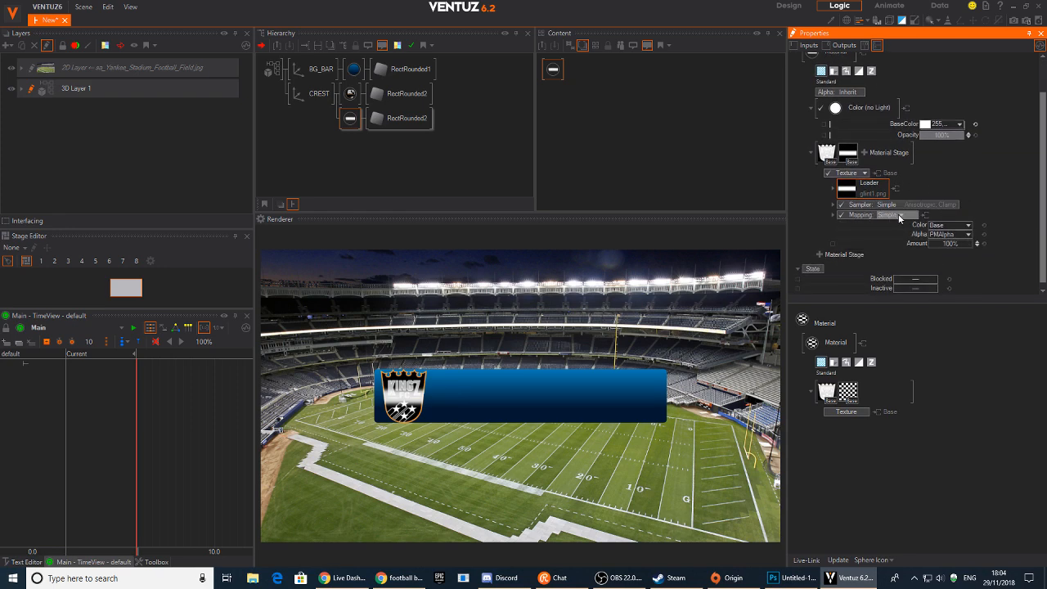
click(899, 215)
mouse_move(882, 238)
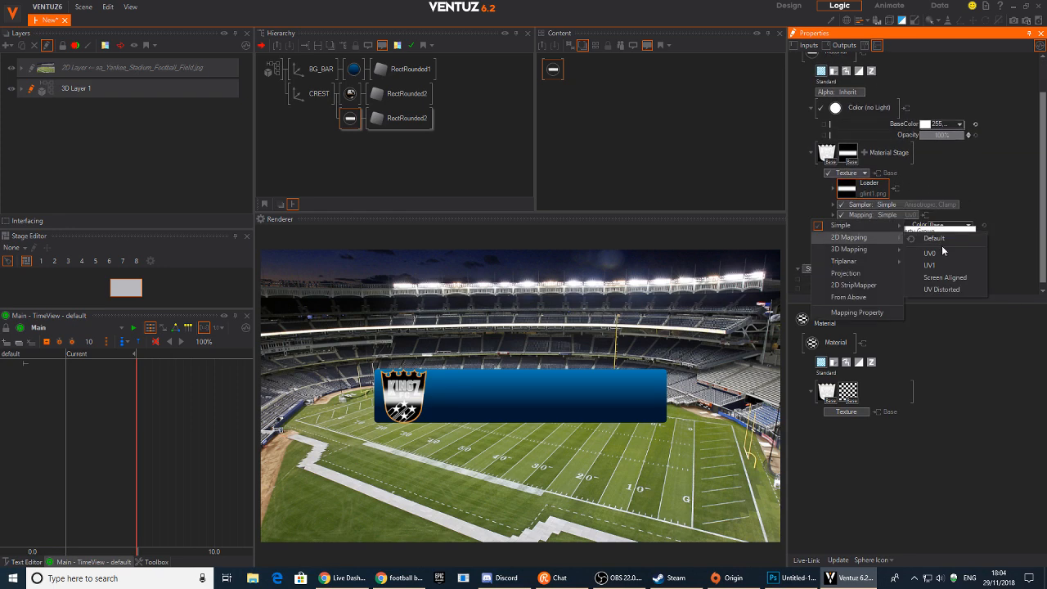
click(939, 253)
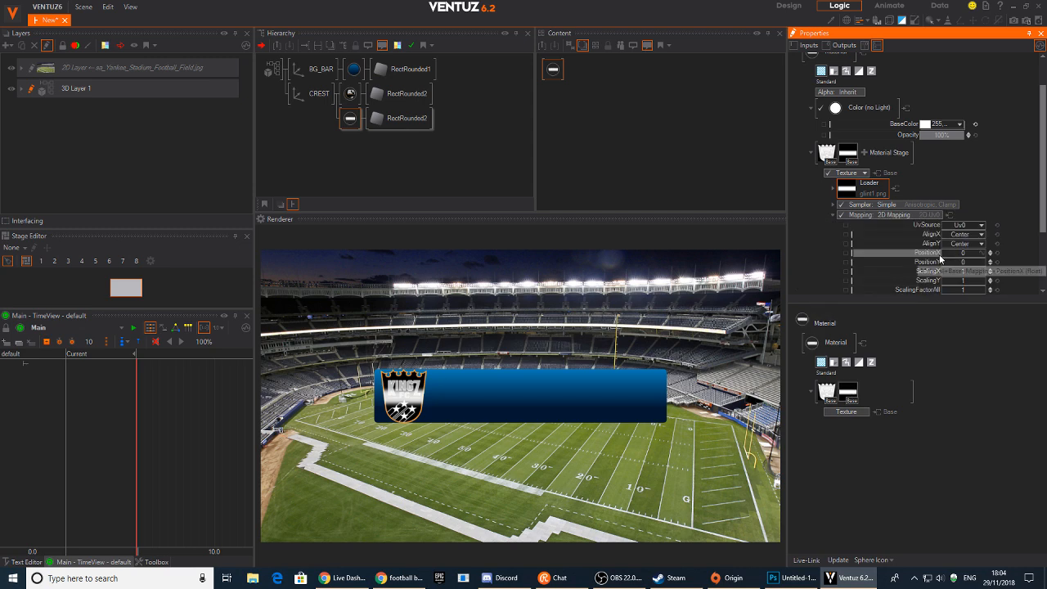
scroll(969, 232, down, 2)
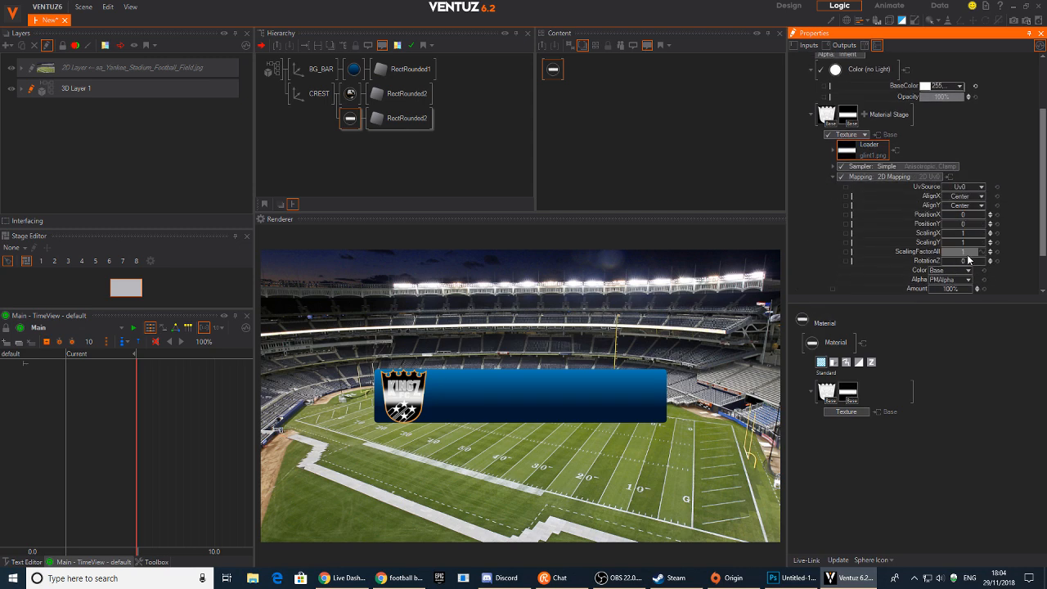
drag(961, 262, 971, 262)
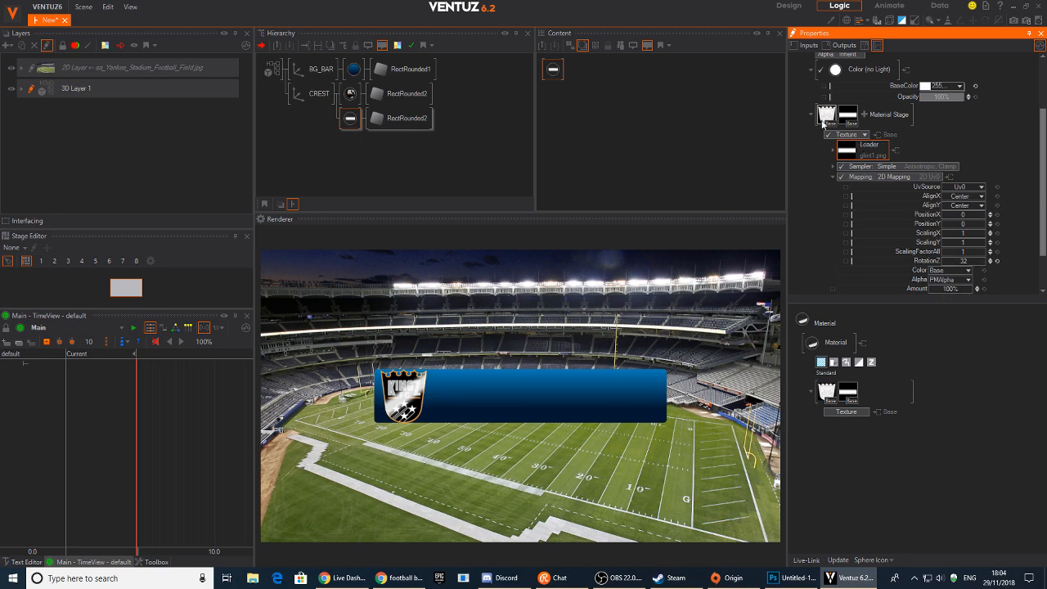
Adjust the glint texture's PositionY to -0.01 and its Amount to 119.4% after checking the crest mask stage.
click(825, 119)
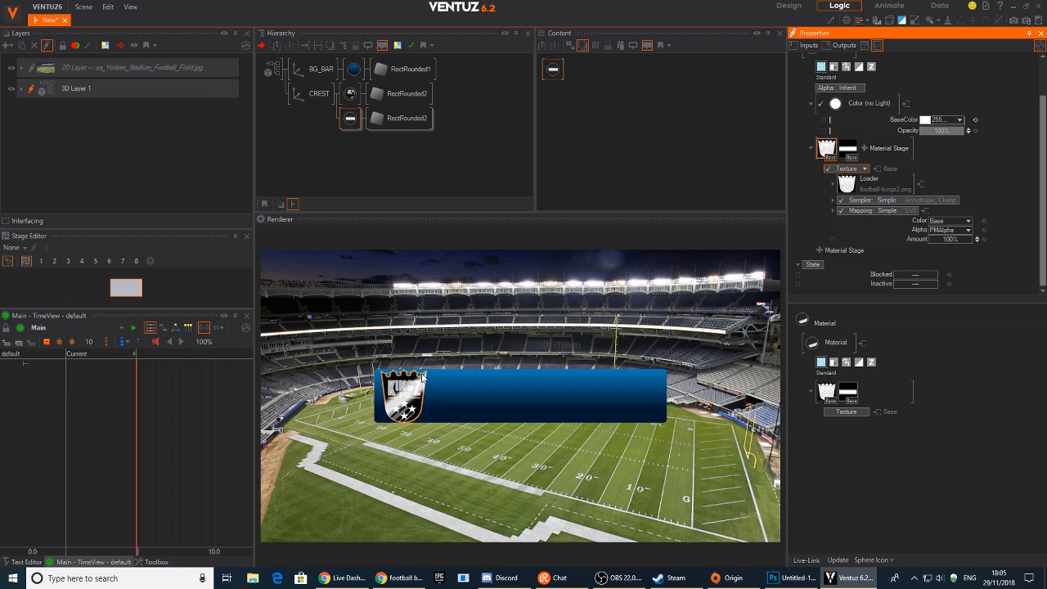
click(849, 156)
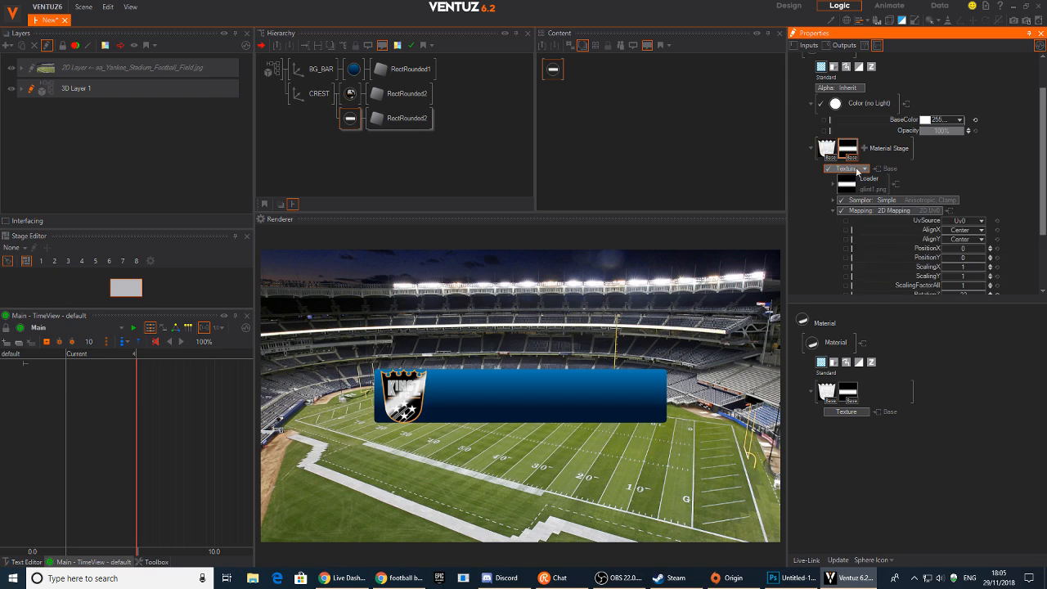
drag(965, 258, 977, 238)
scroll(971, 261, down, 3)
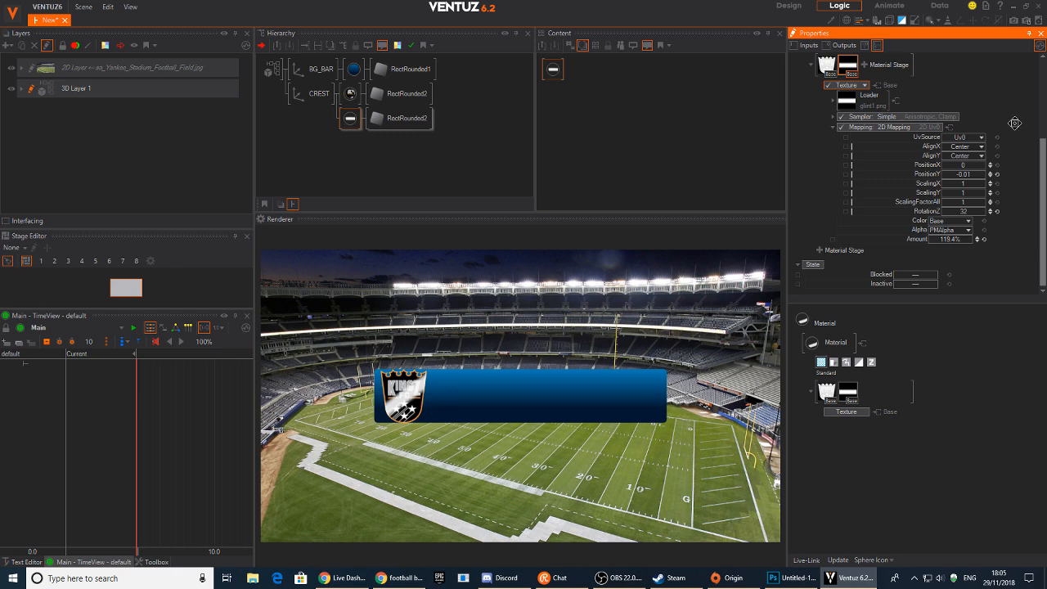
scroll(1017, 128, up, 1)
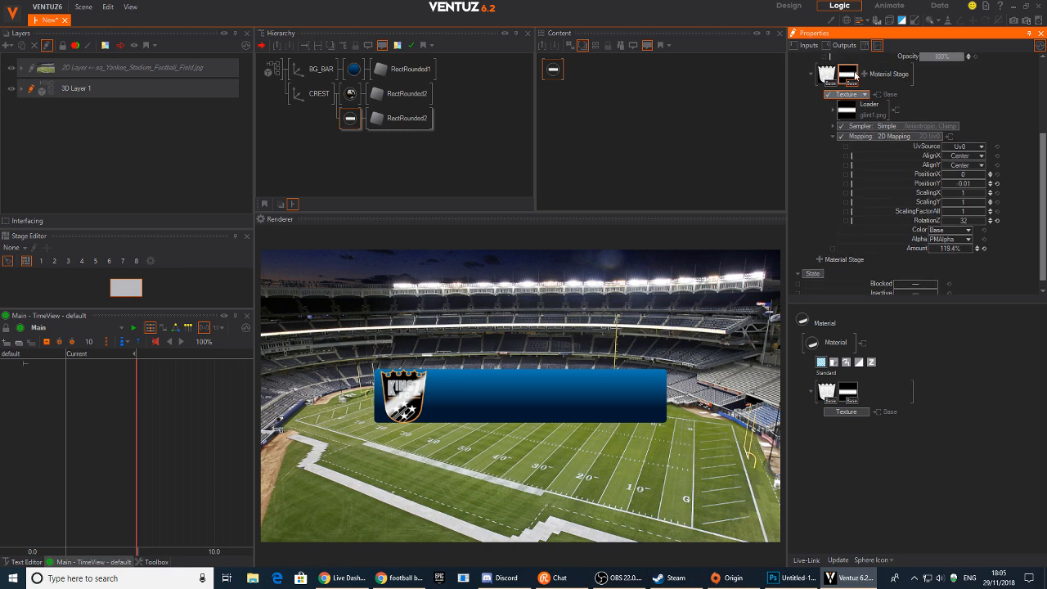
Try the Screen (AddSmooth) color operation on the glint texture.
click(968, 240)
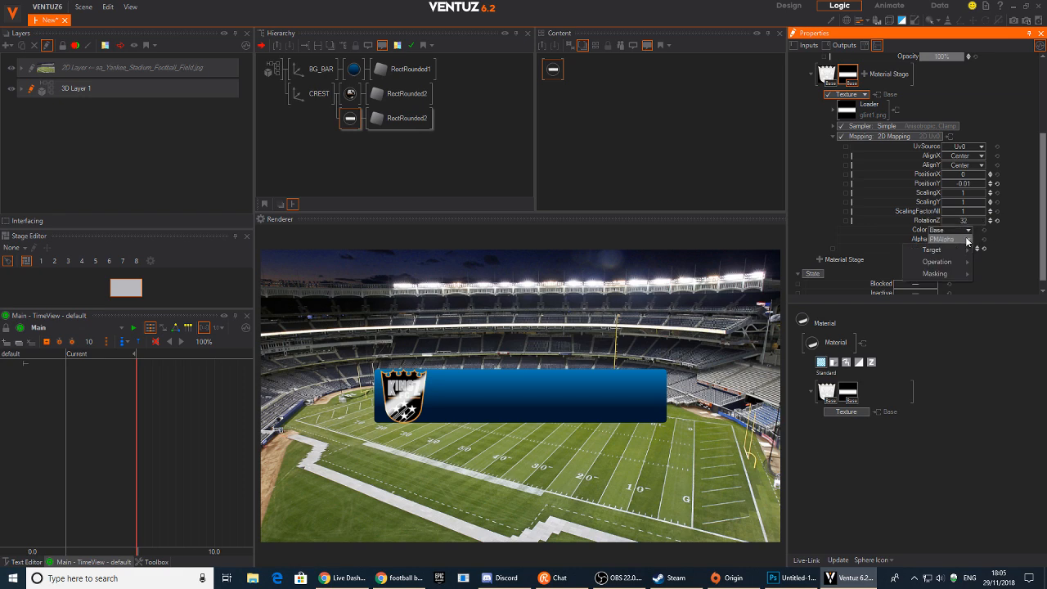
click(971, 239)
click(965, 230)
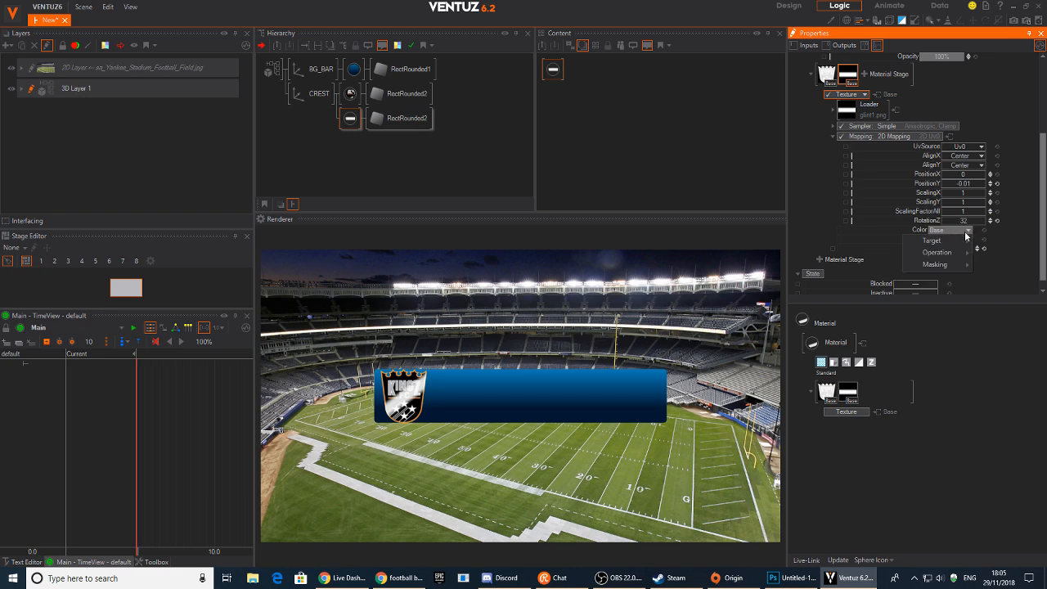
mouse_move(937, 252)
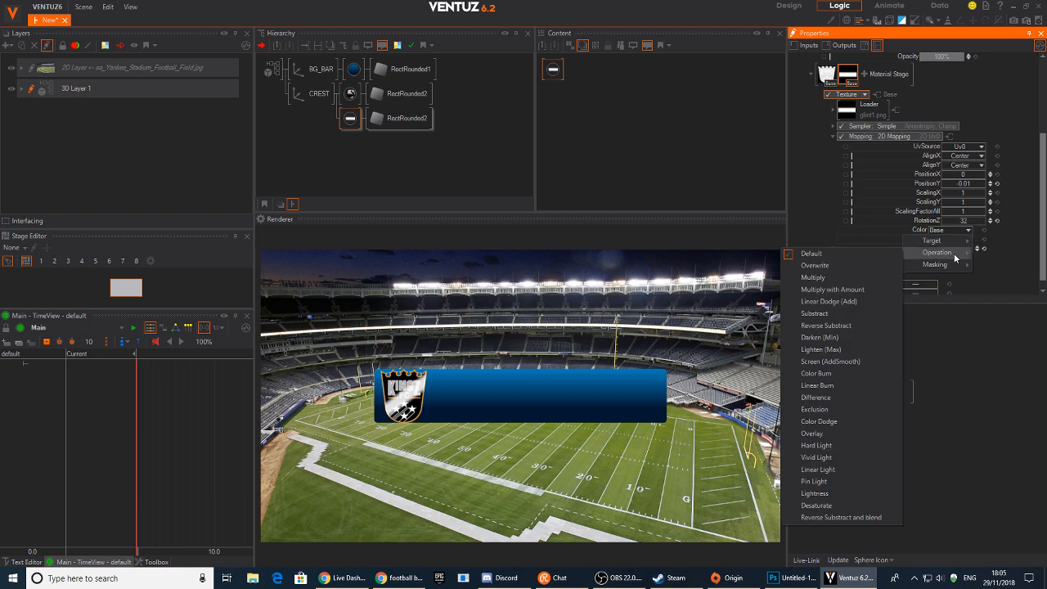
click(832, 364)
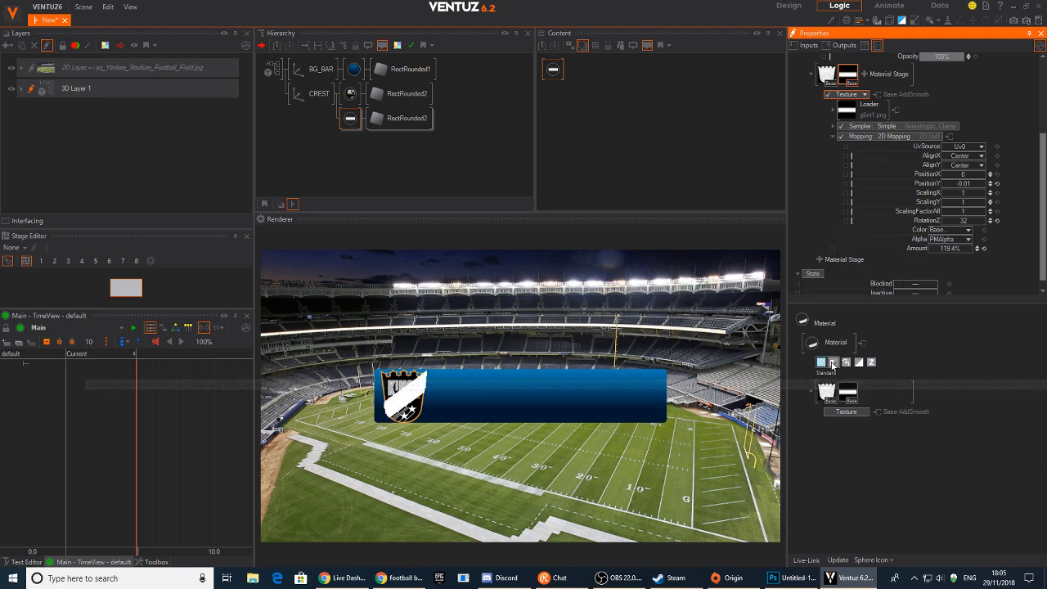
Try the Overlay and Multiply color operations on the glint texture.
click(968, 241)
click(959, 231)
click(968, 230)
mouse_move(937, 254)
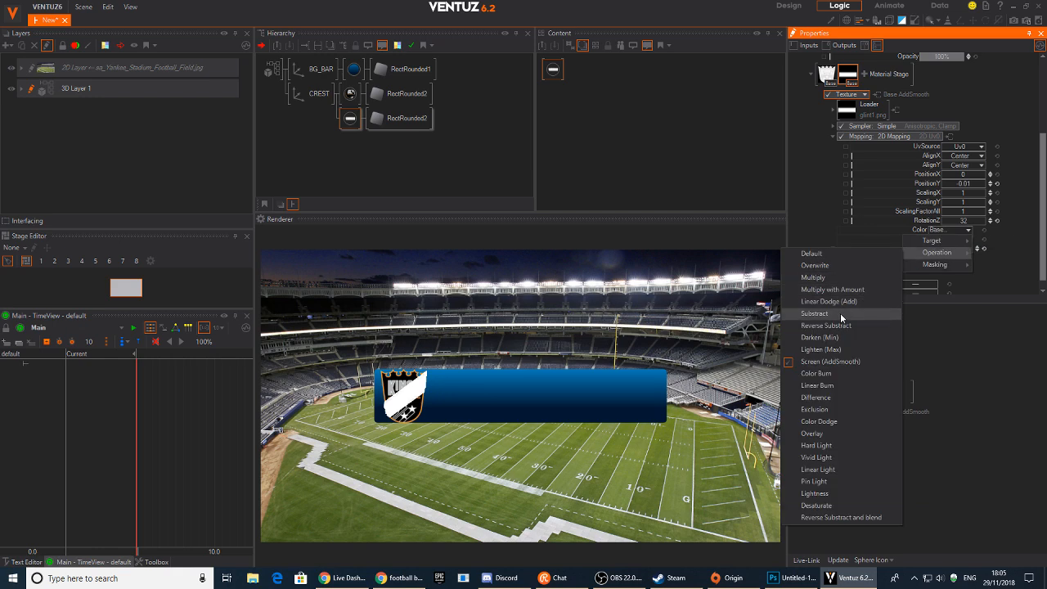
click(827, 432)
click(968, 230)
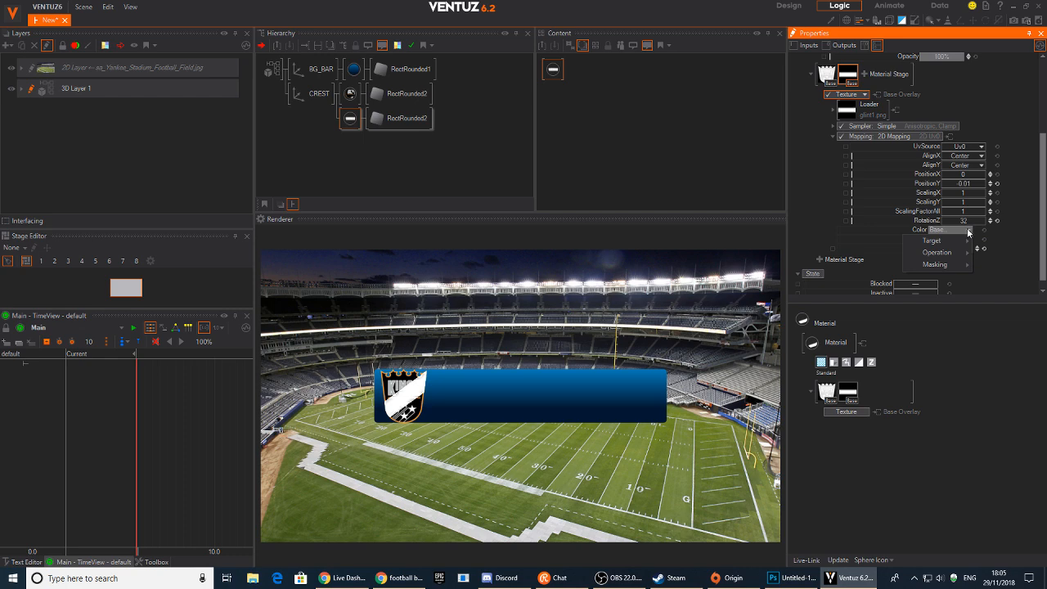
mouse_move(937, 252)
click(829, 279)
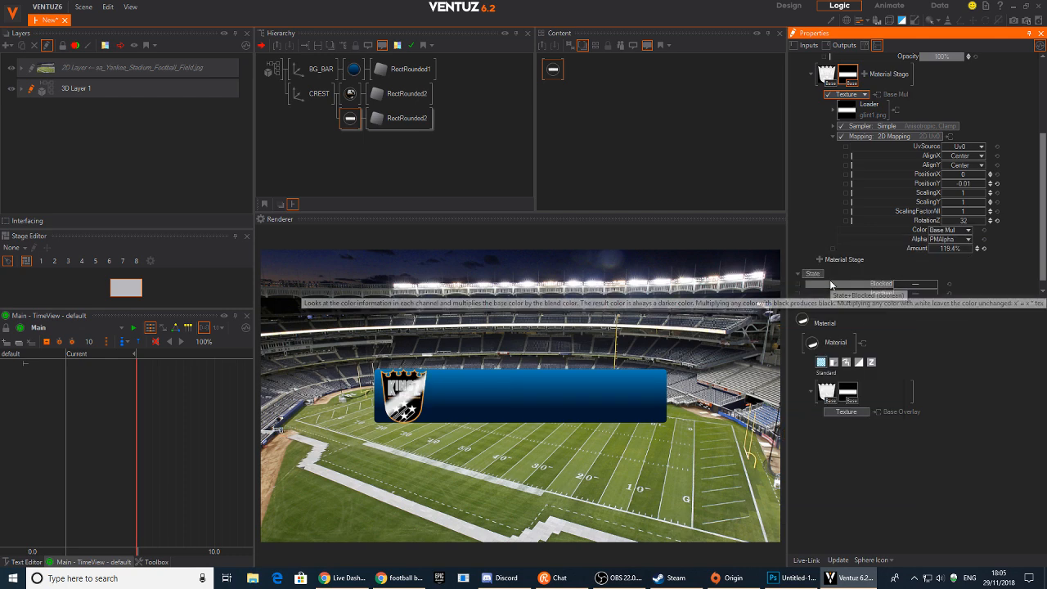
Set the glint texture's color operation to Multiply with Amount and reset its Amount to 100%.
click(970, 239)
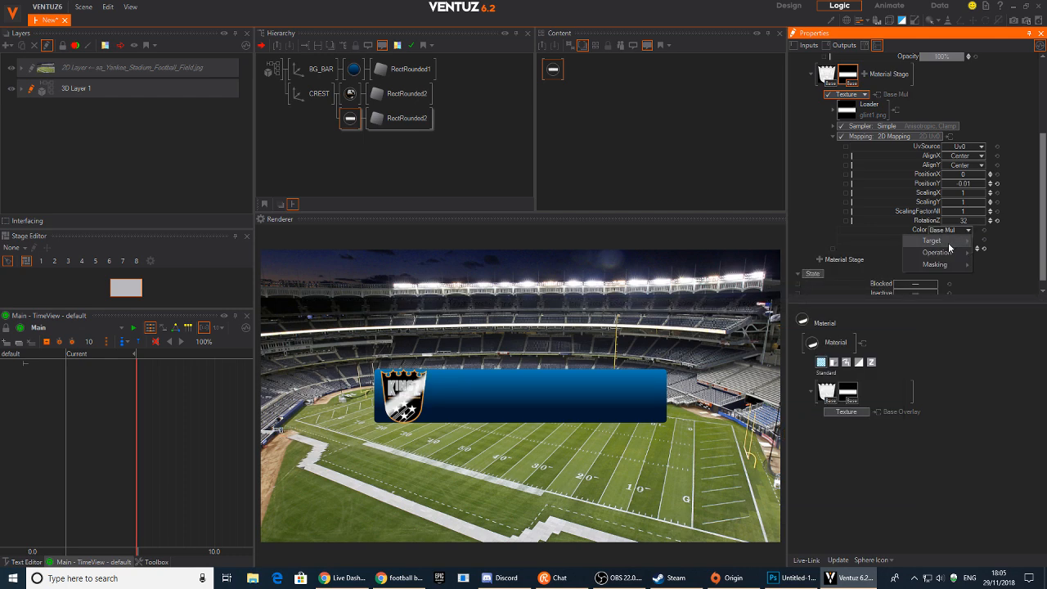
mouse_move(947, 254)
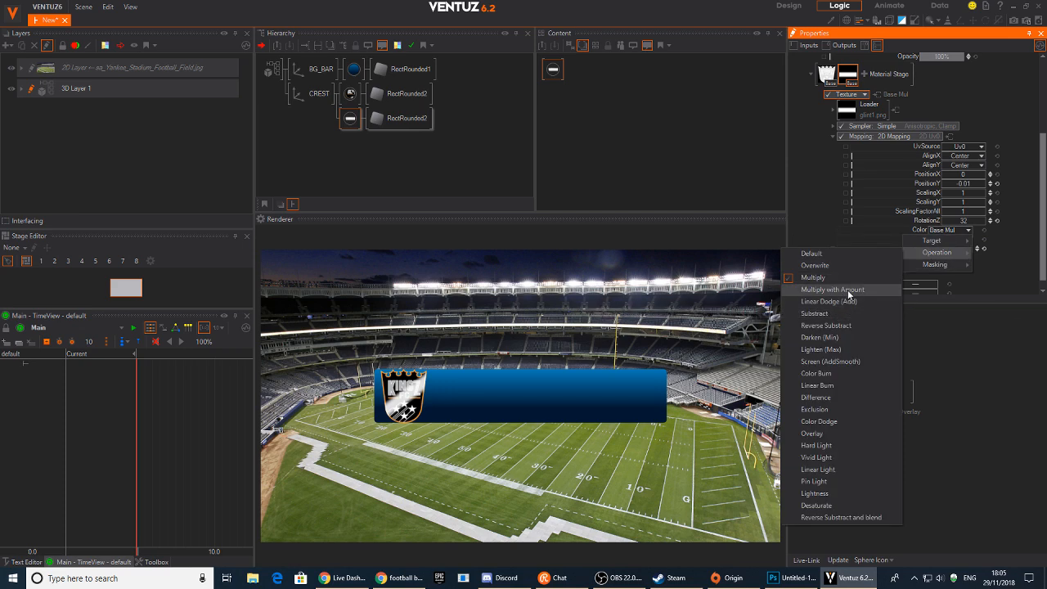
click(847, 289)
mouse_move(956, 249)
mouse_down()
mouse_move(932, 248)
mouse_move(951, 247)
mouse_up()
click(984, 249)
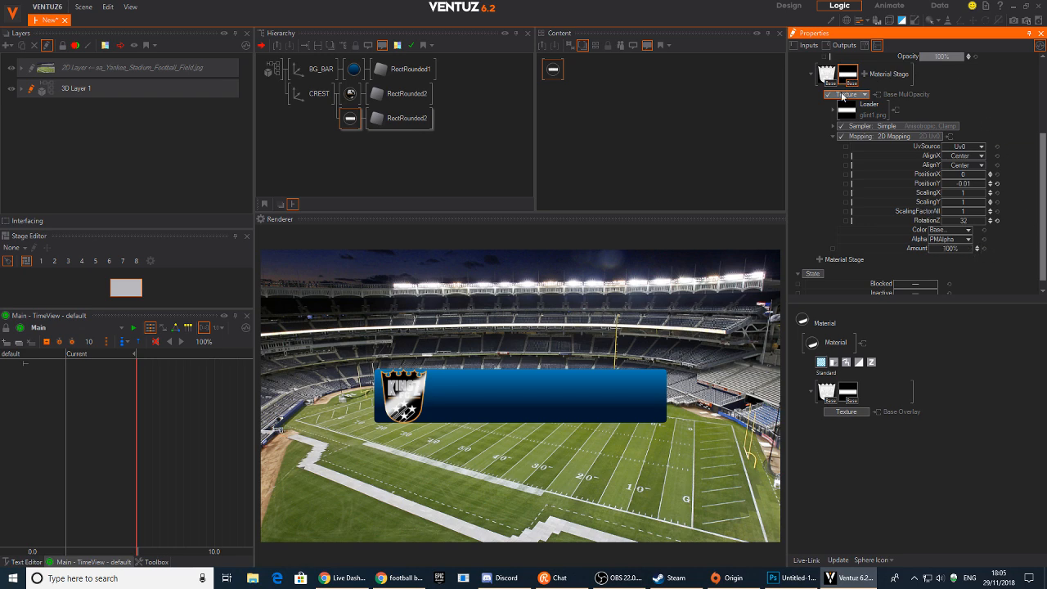
Raise the crest mask texture's Amount to 428.2% and move the glint texture's PositionY to about 0.22.
click(827, 75)
drag(951, 240, 928, 242)
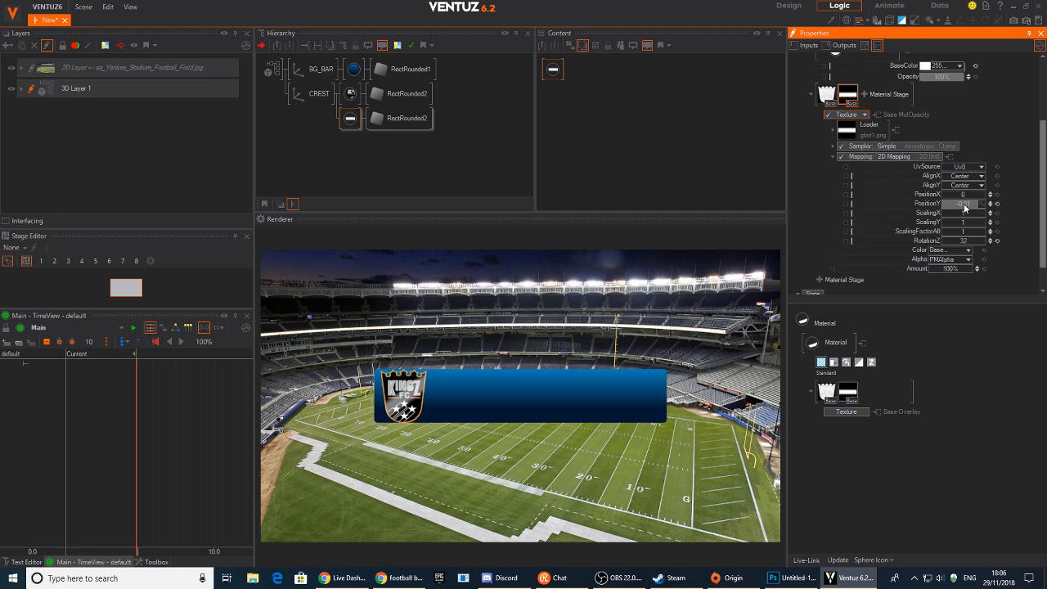
mouse_move(949, 203)
mouse_down()
mouse_move(974, 205)
mouse_move(941, 208)
mouse_move(967, 208)
mouse_up()
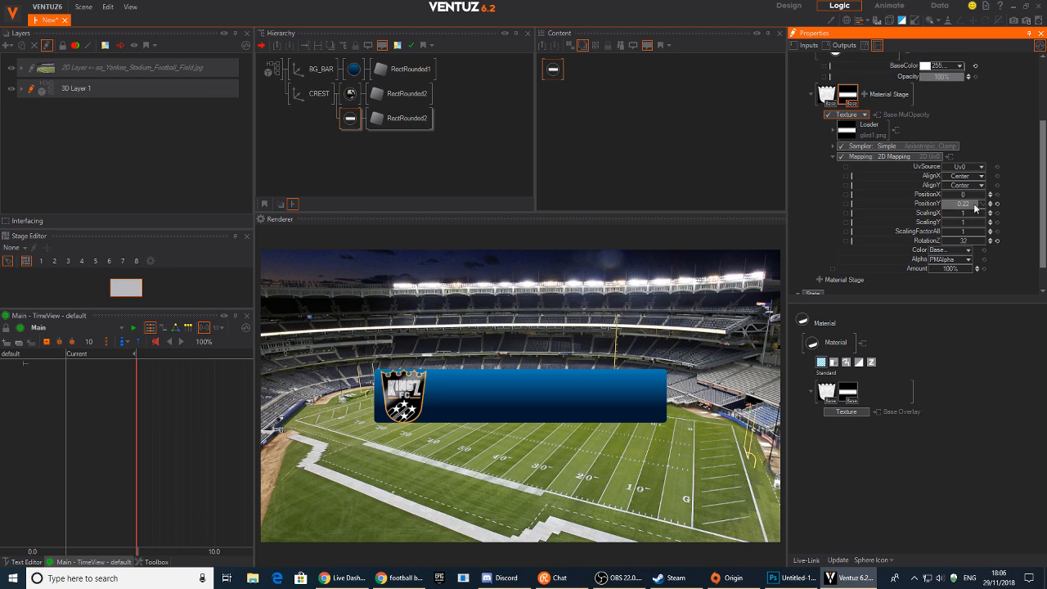
Try a Linear mover on the glint texture's PositionY, review its settings and remove it.
click(982, 205)
click(973, 214)
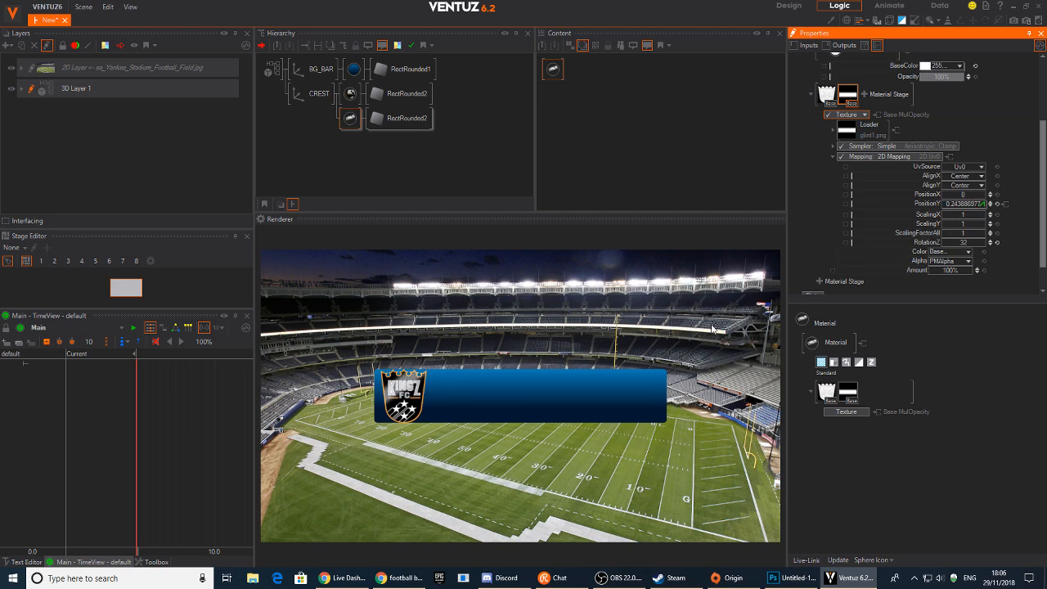
click(983, 205)
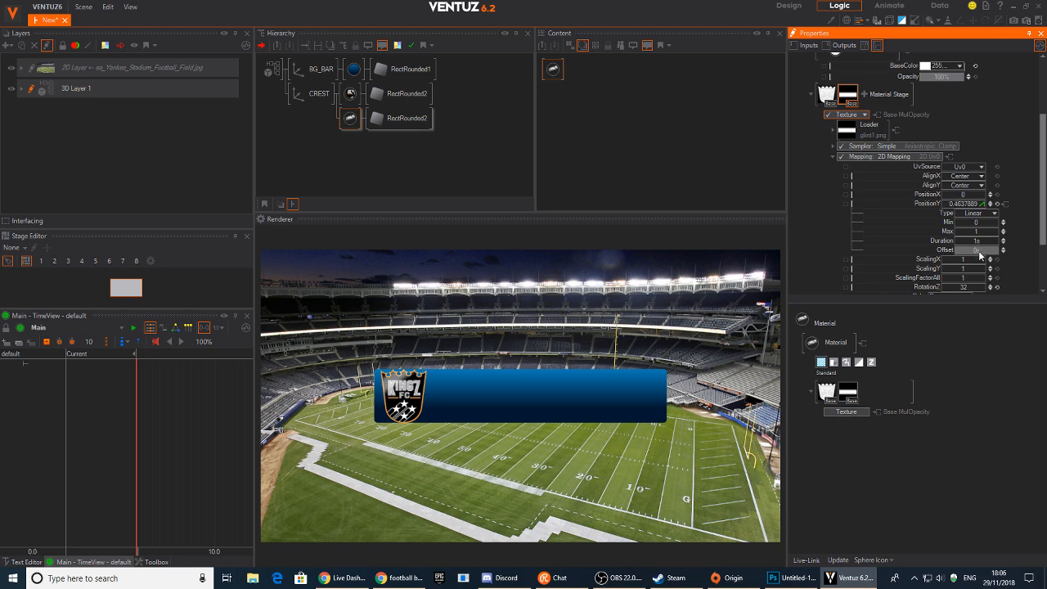
scroll(993, 237, down, 1)
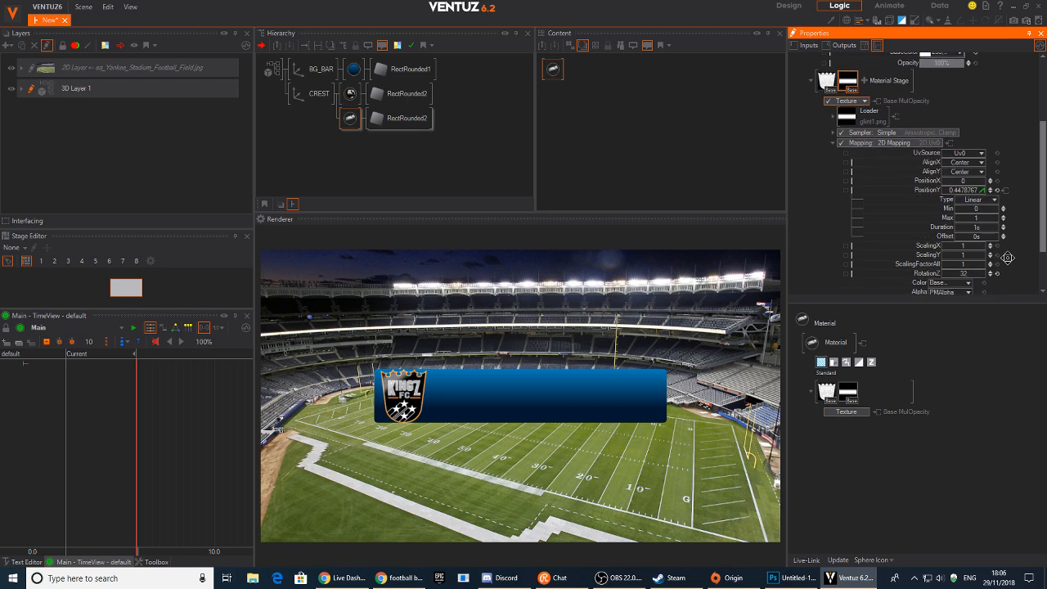
click(983, 182)
click(982, 182)
click(984, 181)
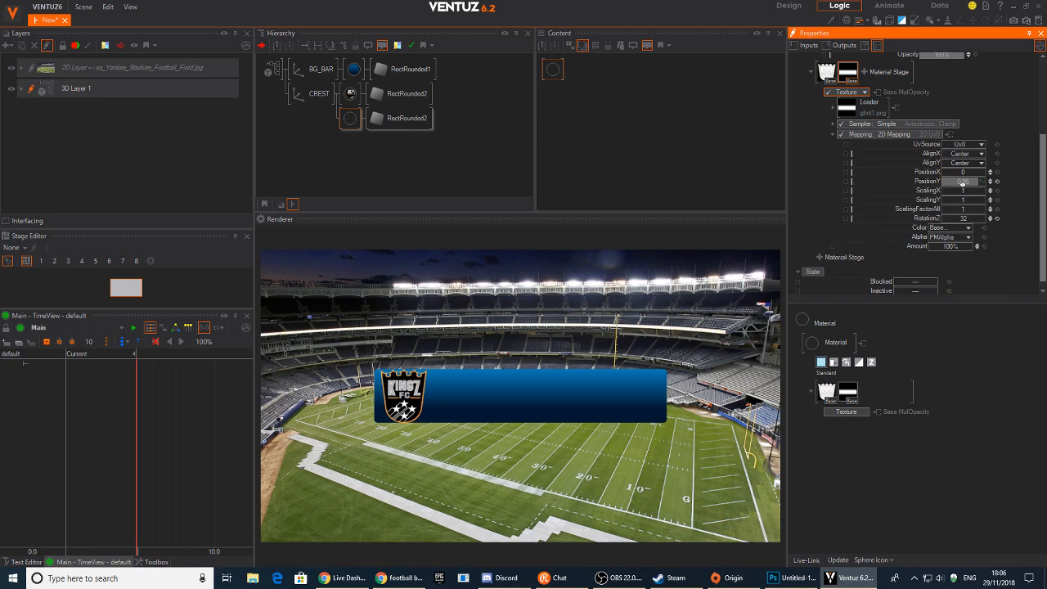
Animate the glint texture's PositionY with a Linear mover from Min 0.95 to Max -0.79 over 3.1 s.
drag(962, 181, 943, 183)
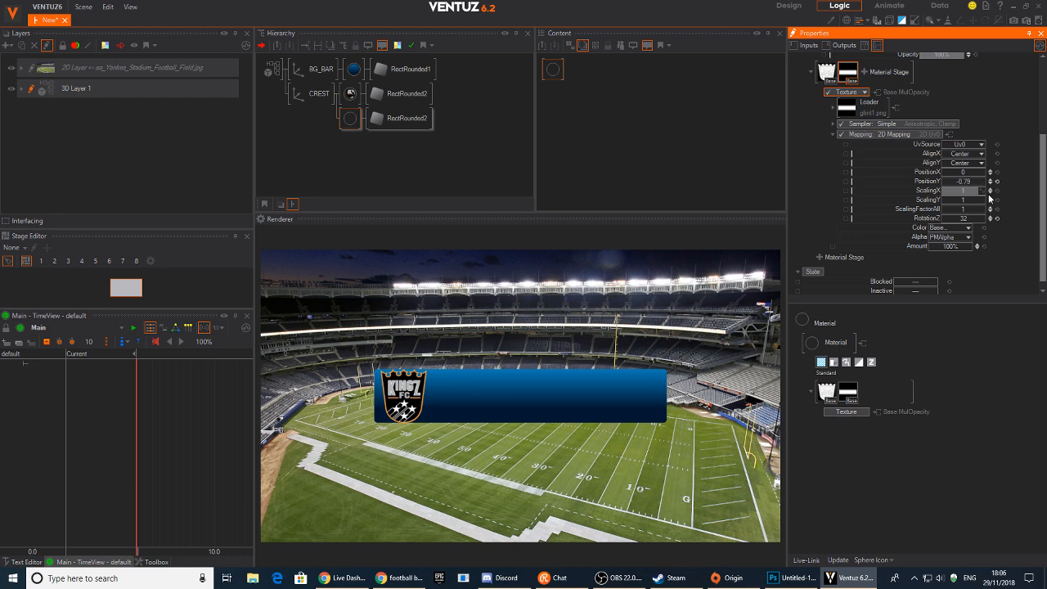
click(963, 182)
key(m)
click(976, 200)
text(0.95)
key(Return)
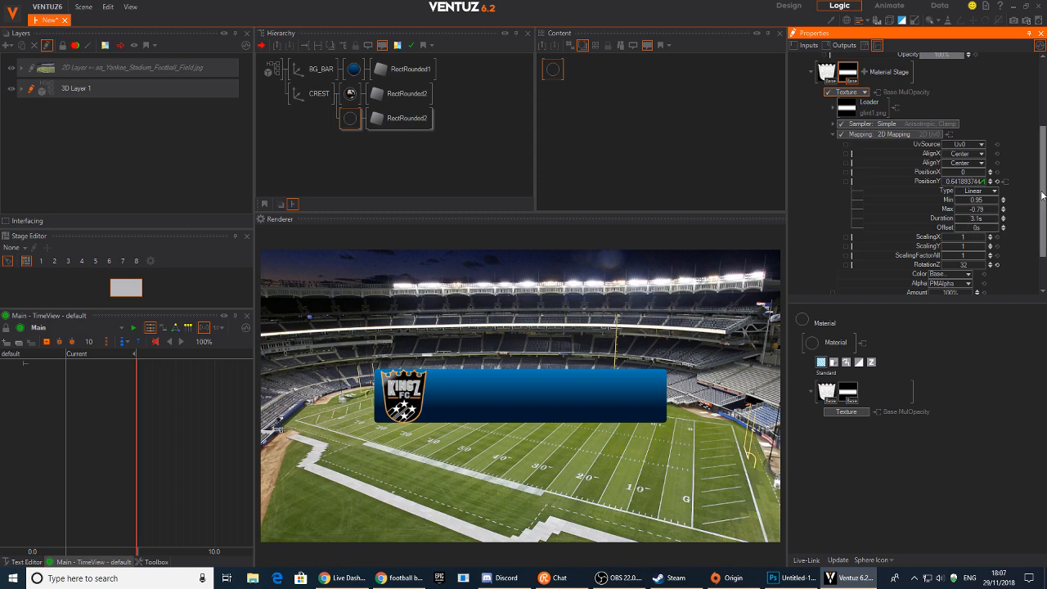
Adjust the Y position of the CREST axis.
click(350, 123)
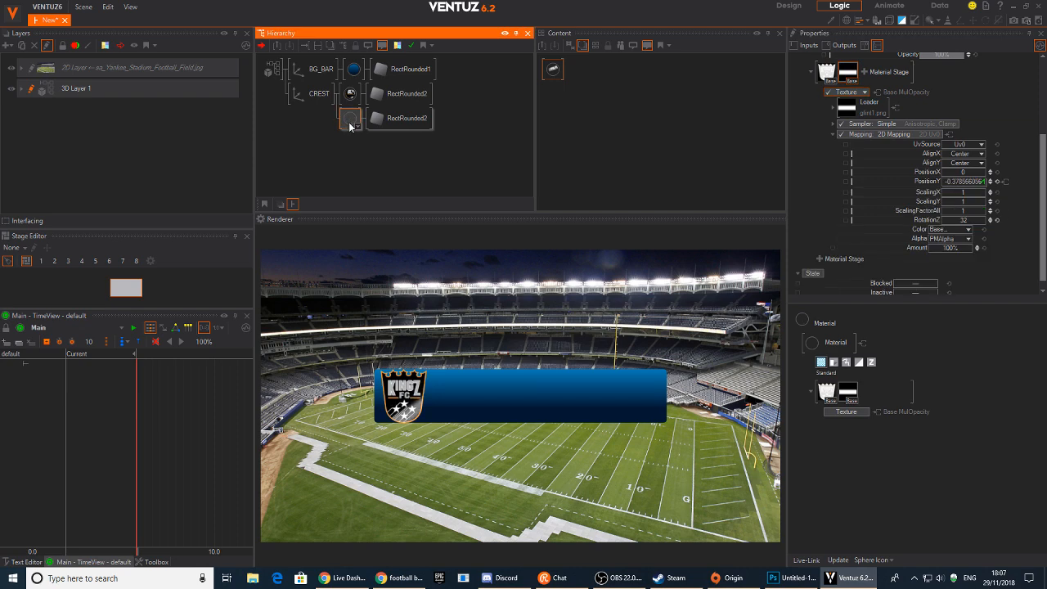
click(319, 94)
click(914, 105)
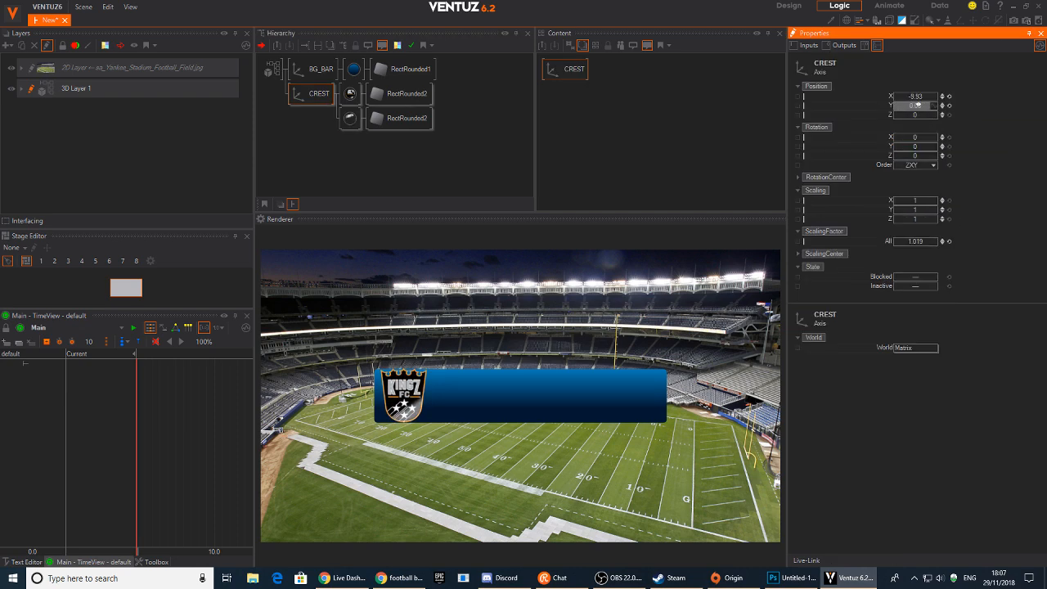
drag(595, 232, 594, 381)
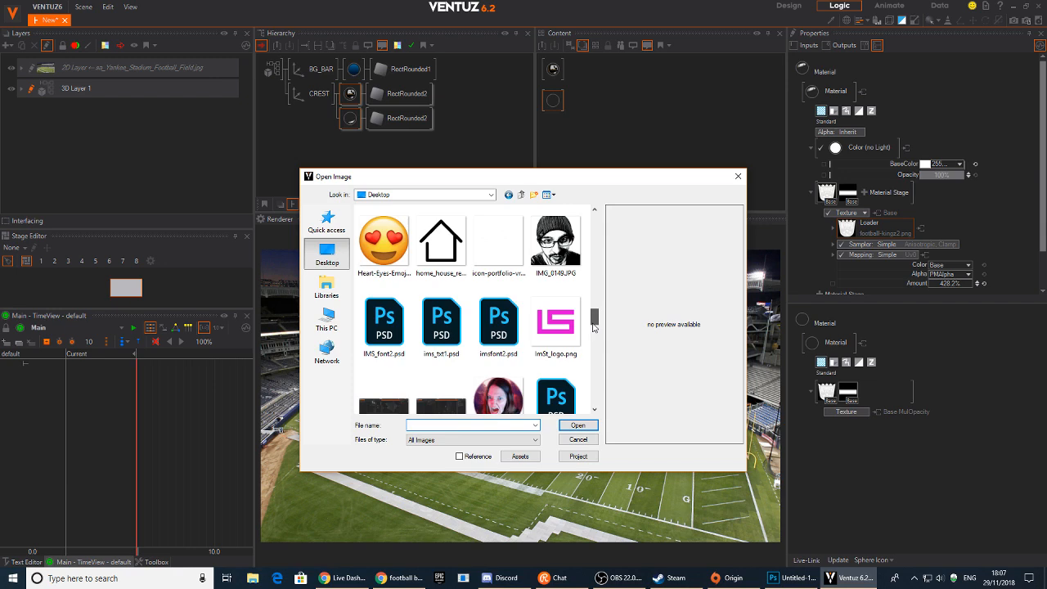
text(ki)
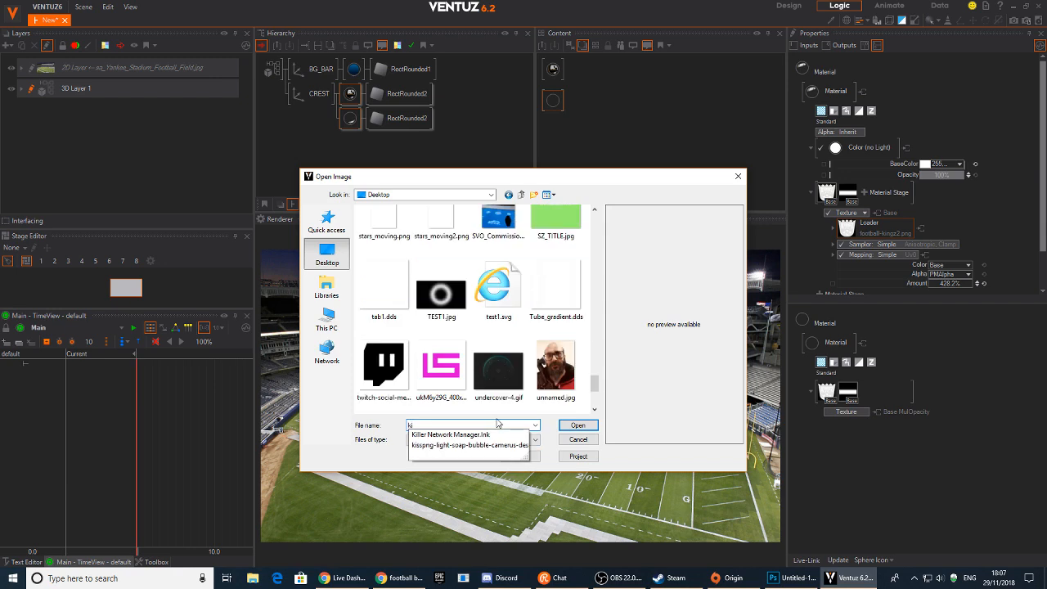
click(582, 439)
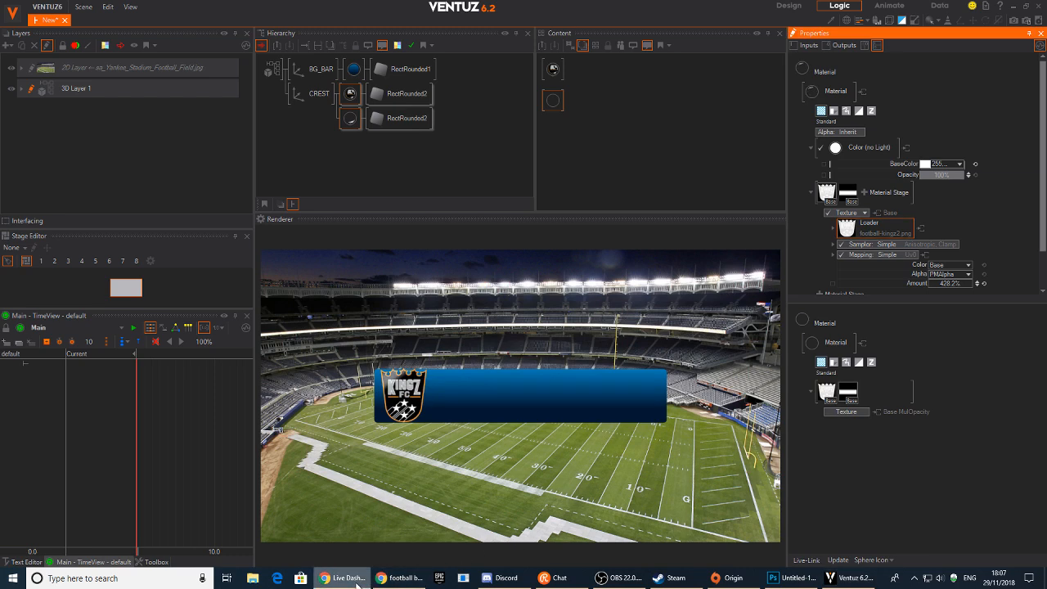
Shrink the CREST axis to a ScalingFactor of 0.839 and position it at X about -9.82 and Y 0.
click(319, 94)
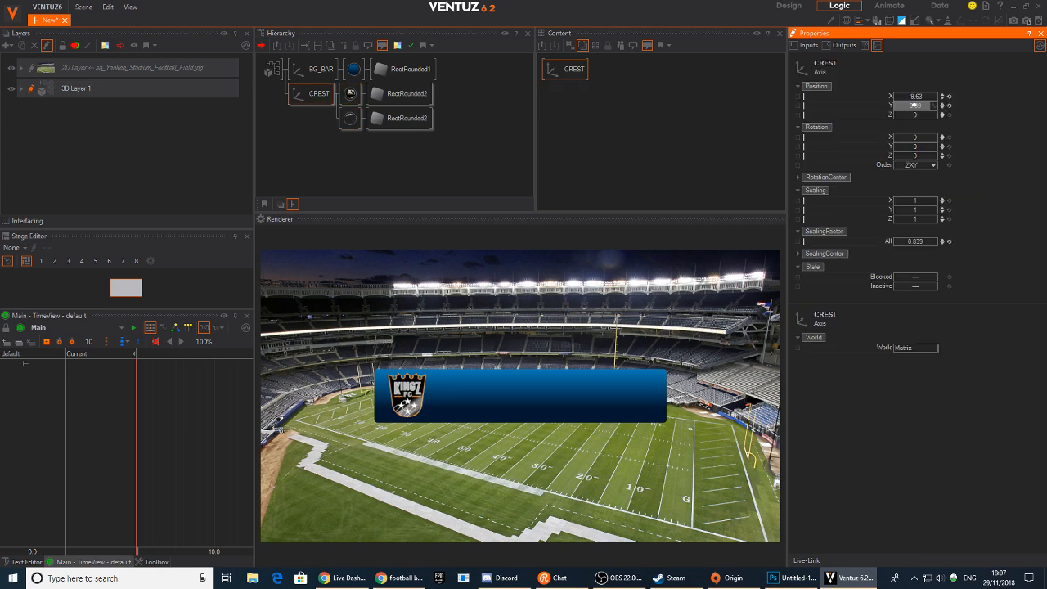
drag(914, 105, 908, 96)
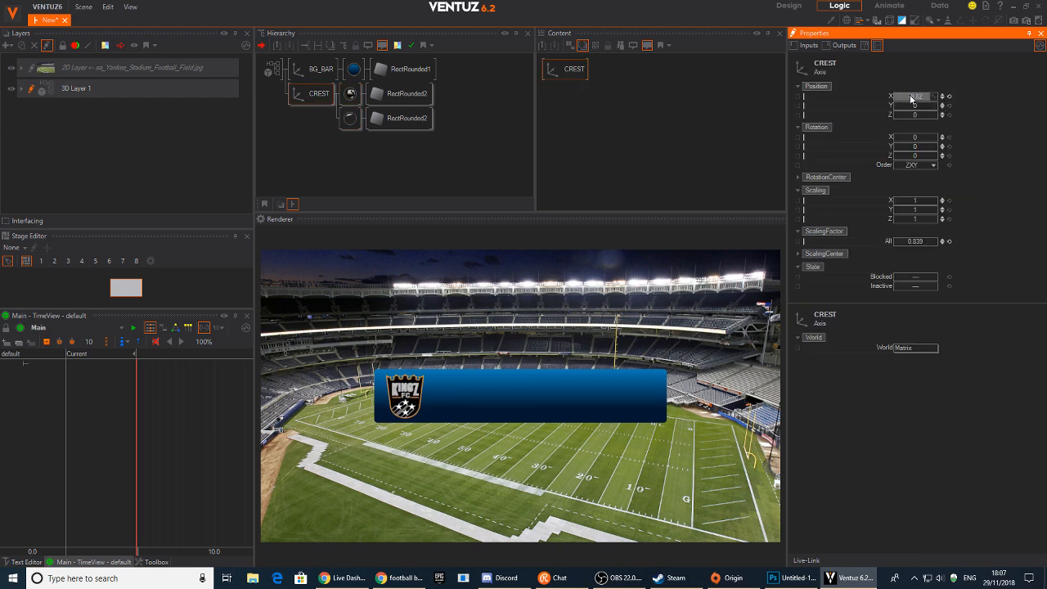
click(316, 106)
click(312, 98)
Duplicate the crest material branch, placing the copy under a new Axis with ScalingFactor All set to 1.16.
click(350, 93)
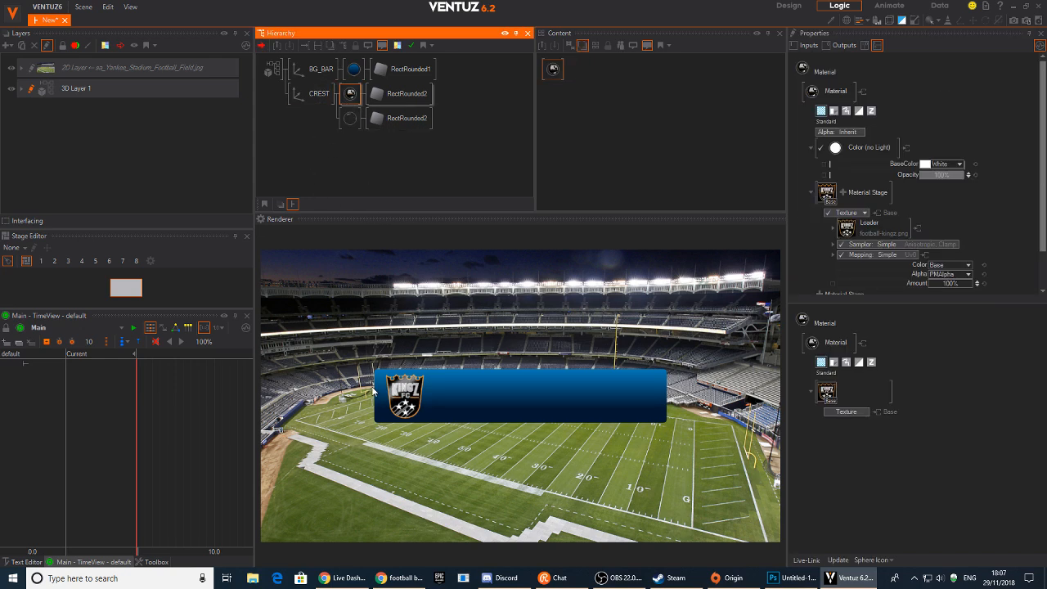
click(350, 97)
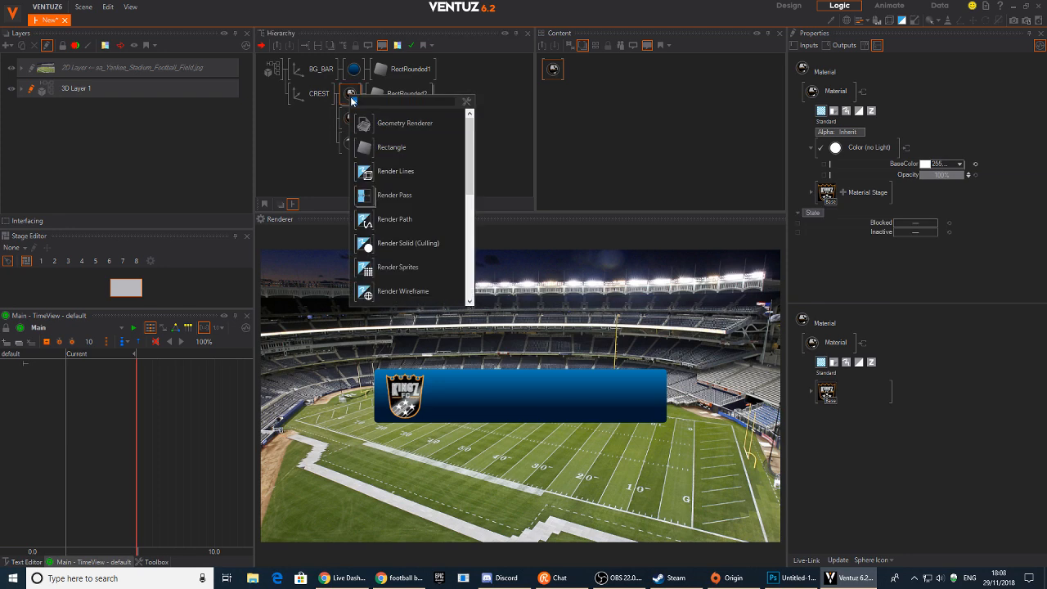
text(ax)
click(357, 123)
click(350, 97)
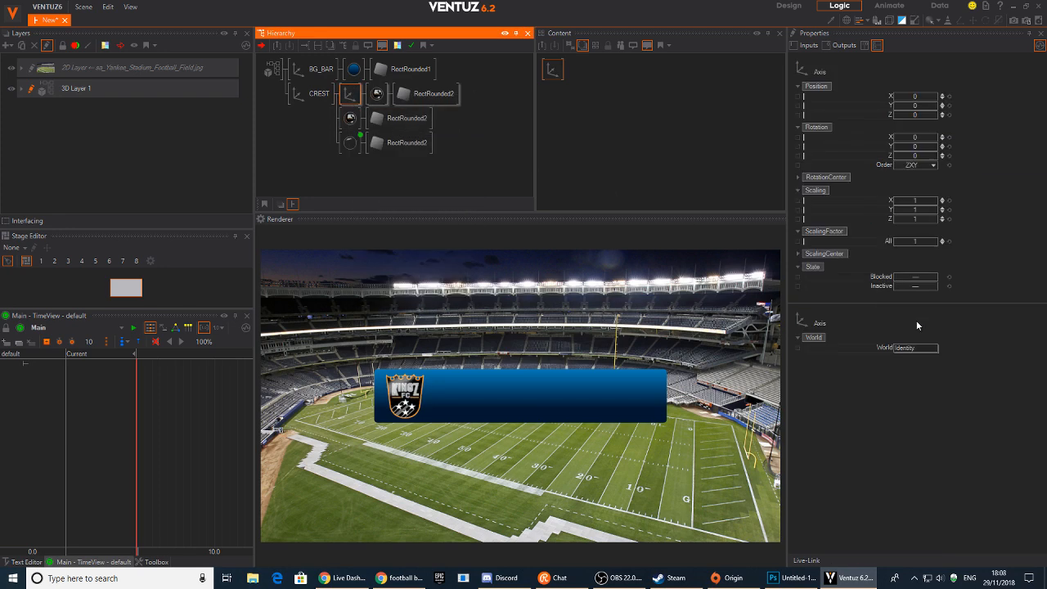
drag(911, 240, 921, 242)
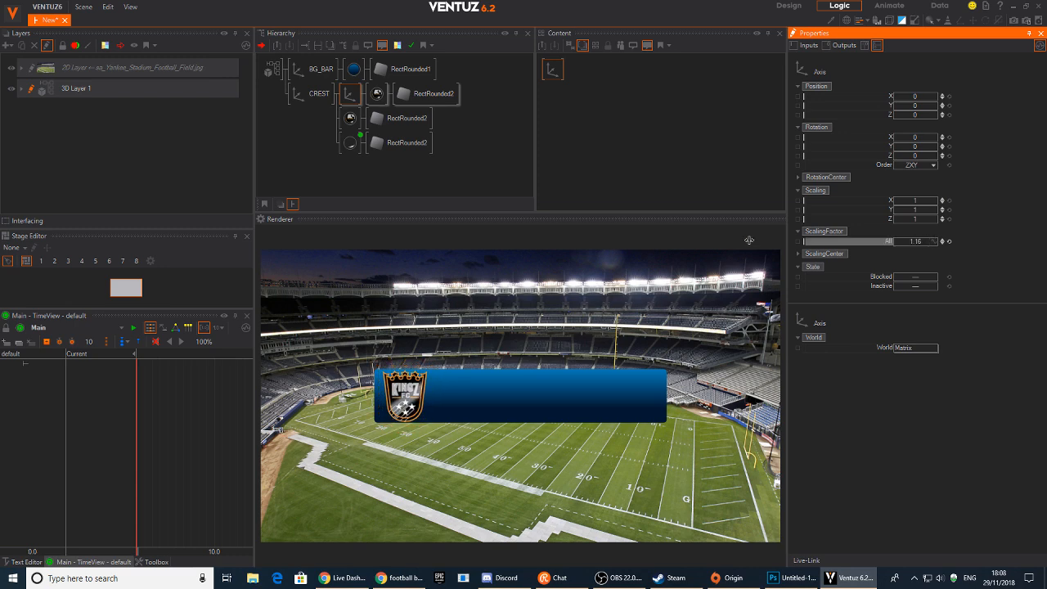
Widen the RectRounded2 geometry of the duplicated crest branch until its plate reaches the left end of the blue bar.
click(377, 96)
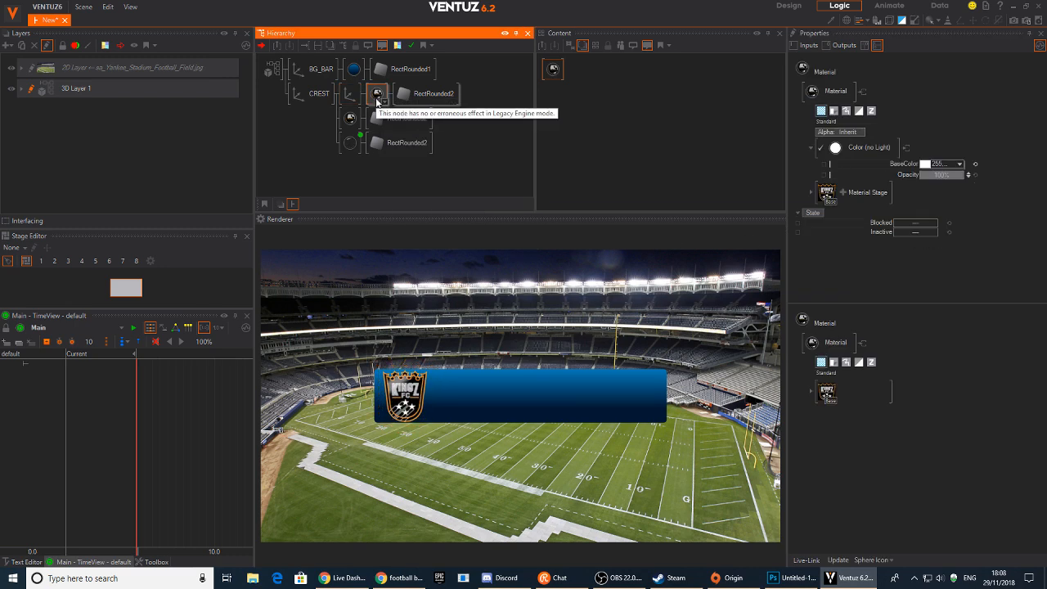
click(426, 94)
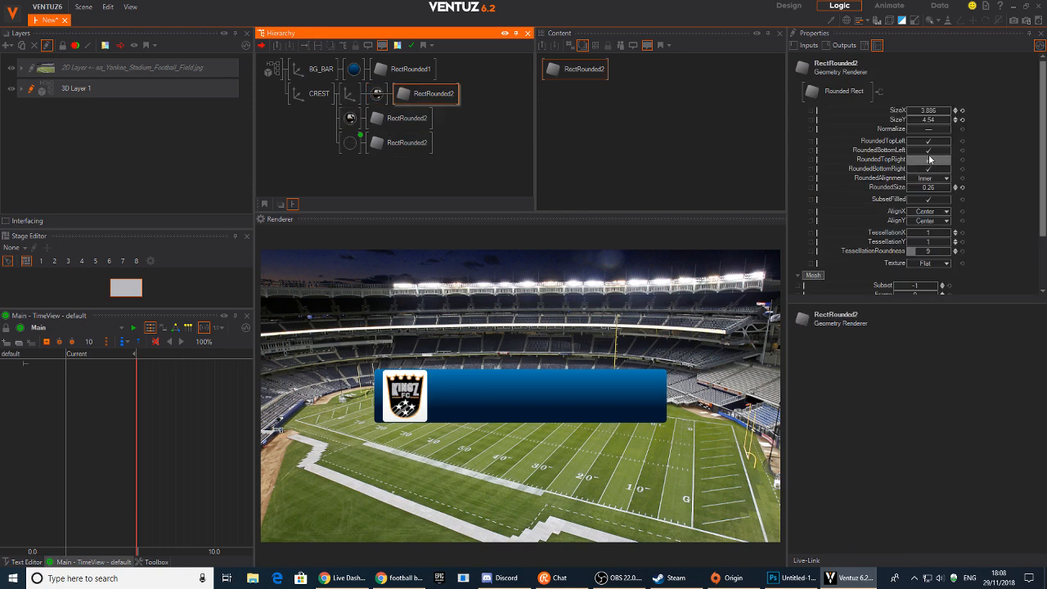
click(929, 110)
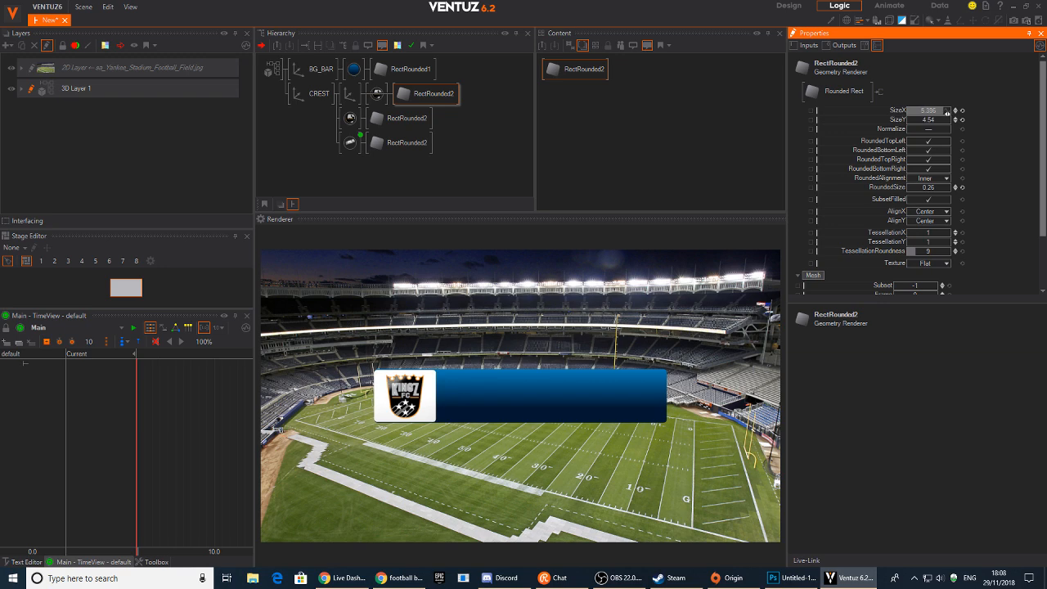
Switch the duplicated crest texture to 2D Mapping with ScalingY 1.304 and ScalingFactorAll 1.043.
click(375, 96)
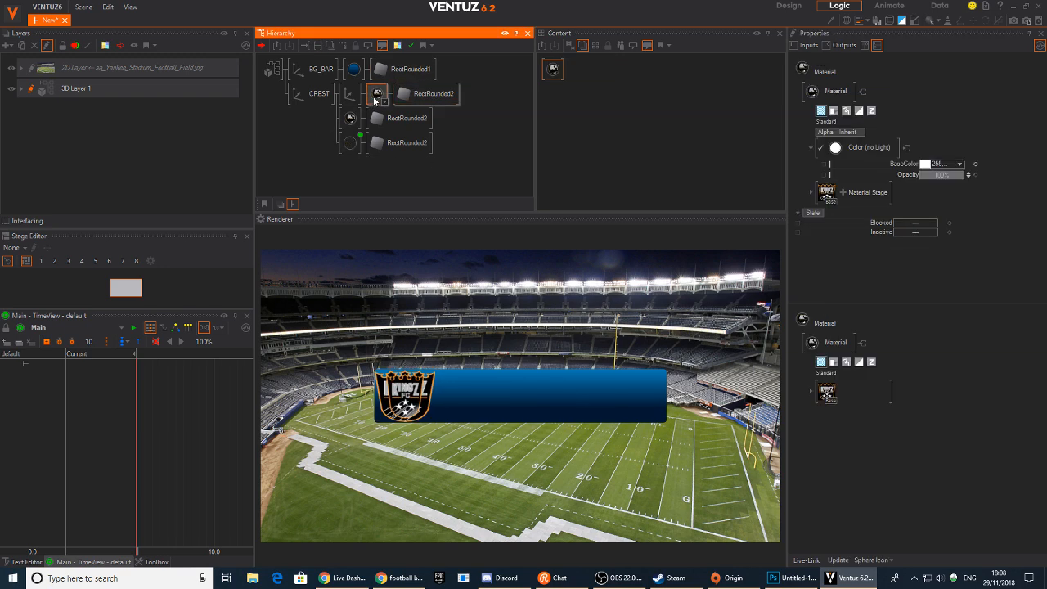
click(554, 72)
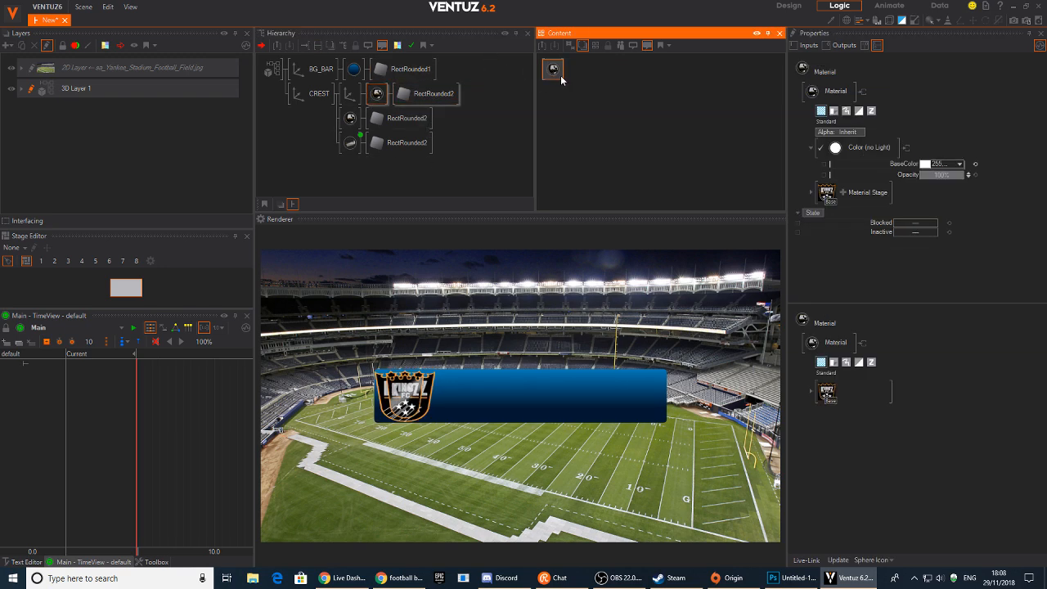
click(810, 193)
scroll(916, 221, down, 1)
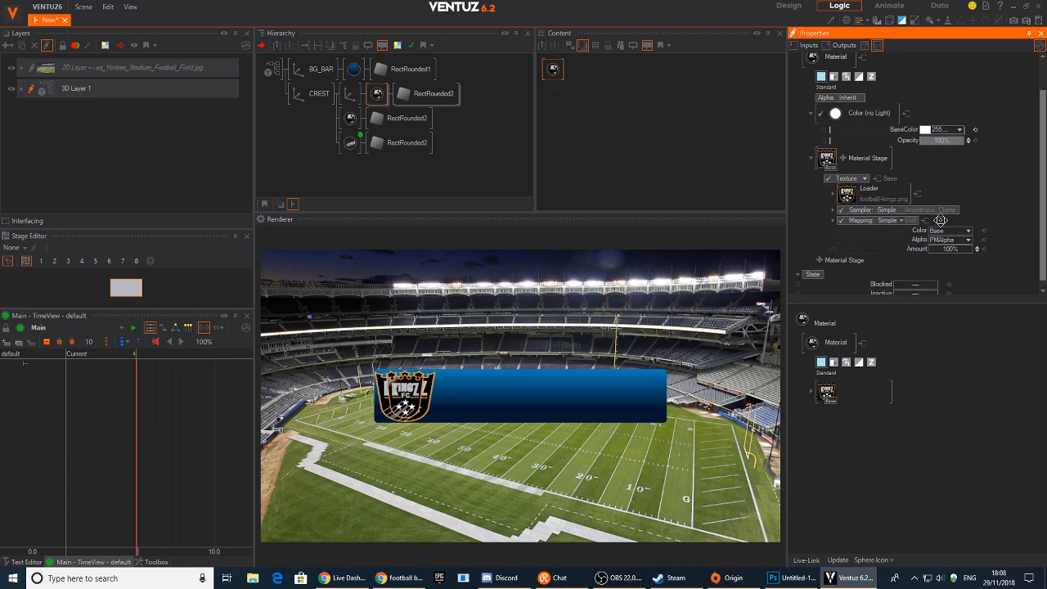
click(887, 211)
mouse_move(881, 231)
click(941, 249)
scroll(963, 234, down, 1)
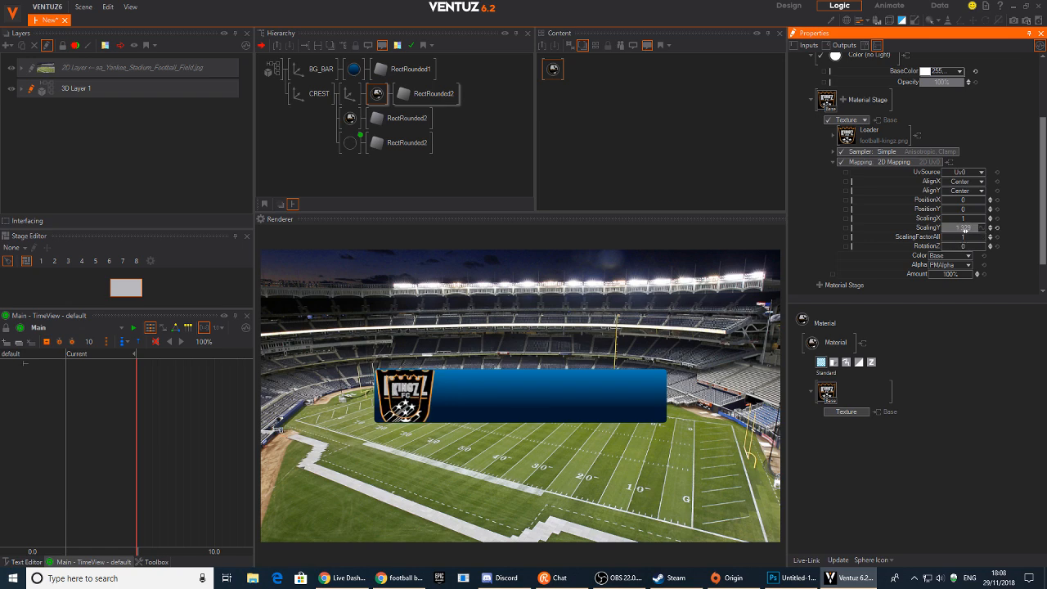
drag(965, 230, 963, 231)
mouse_move(964, 237)
mouse_down()
mouse_move(942, 234)
mouse_move(985, 237)
mouse_move(961, 238)
mouse_up()
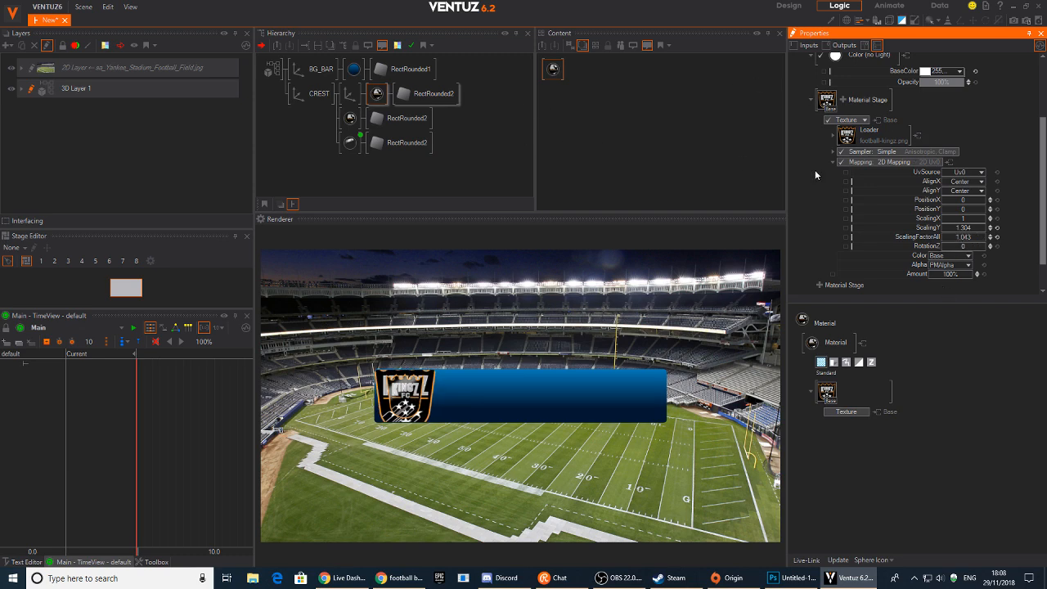
Fade the duplicated crest material to 16.6% opacity and set its texture ScalingFactorAll to 1.071.
scroll(951, 95, up, 1)
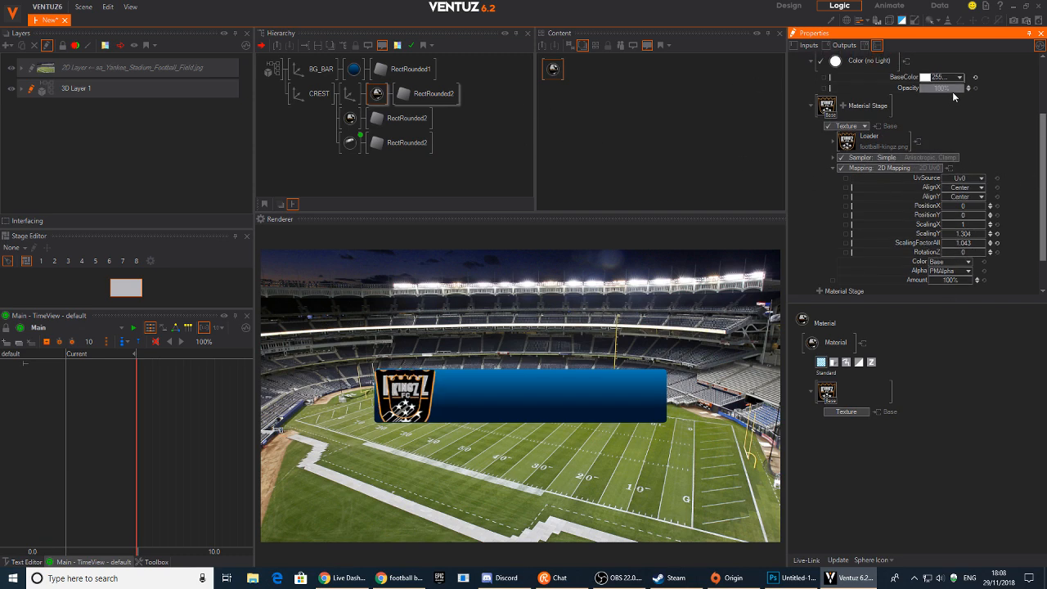
drag(952, 91, 923, 89)
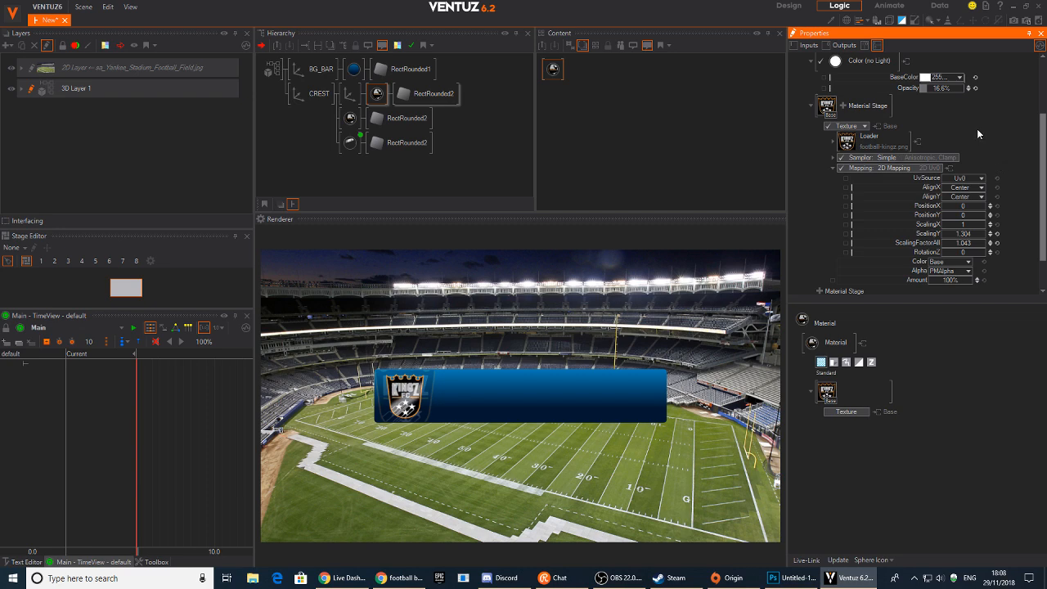
mouse_move(959, 245)
mouse_down()
mouse_move(985, 243)
mouse_move(960, 245)
mouse_up()
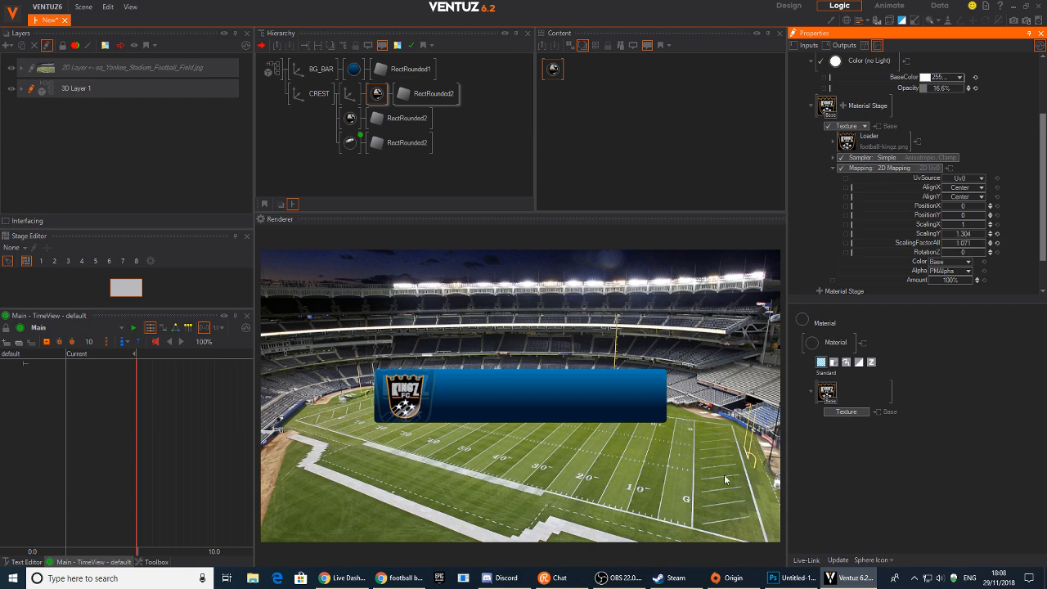
Switch to the Broadcast Sports Graphics page in Chrome and check the reference video for the crest's look.
click(401, 579)
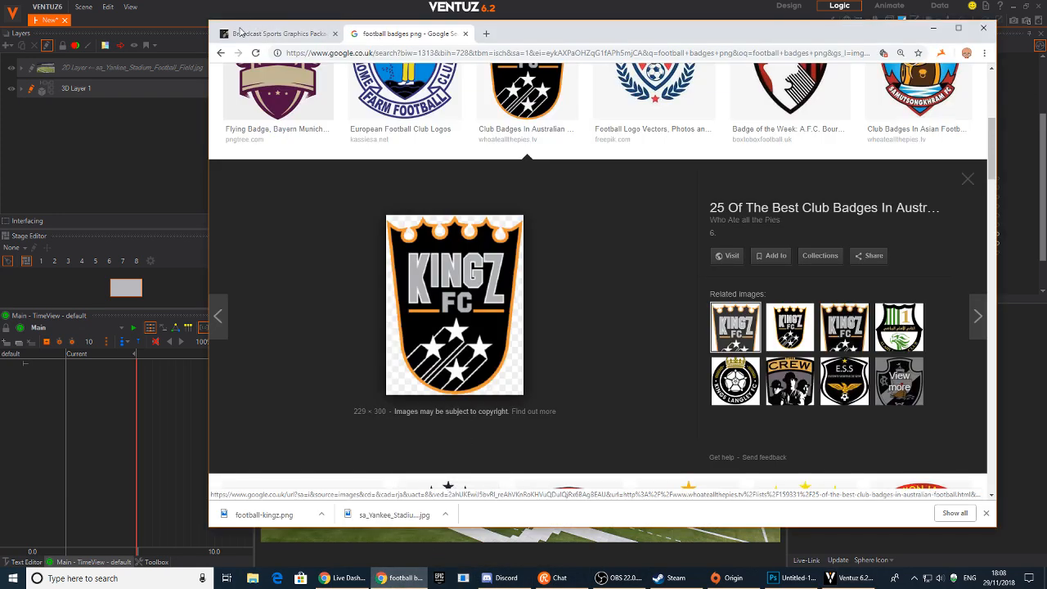
click(270, 34)
click(346, 420)
click(393, 420)
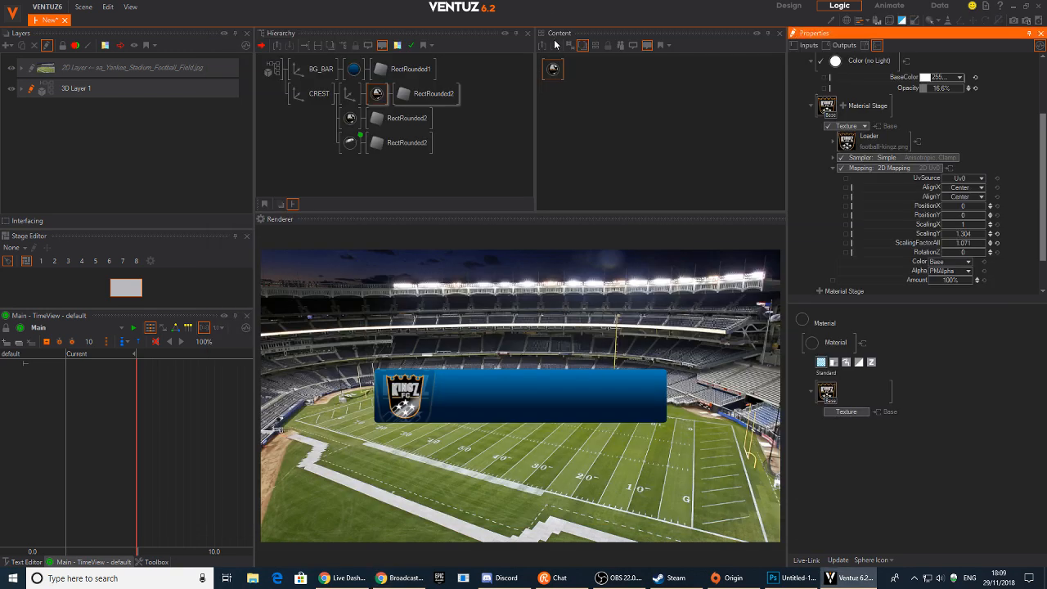
Try adding a second texture stage with glint1.png to the faded crest material.
click(357, 134)
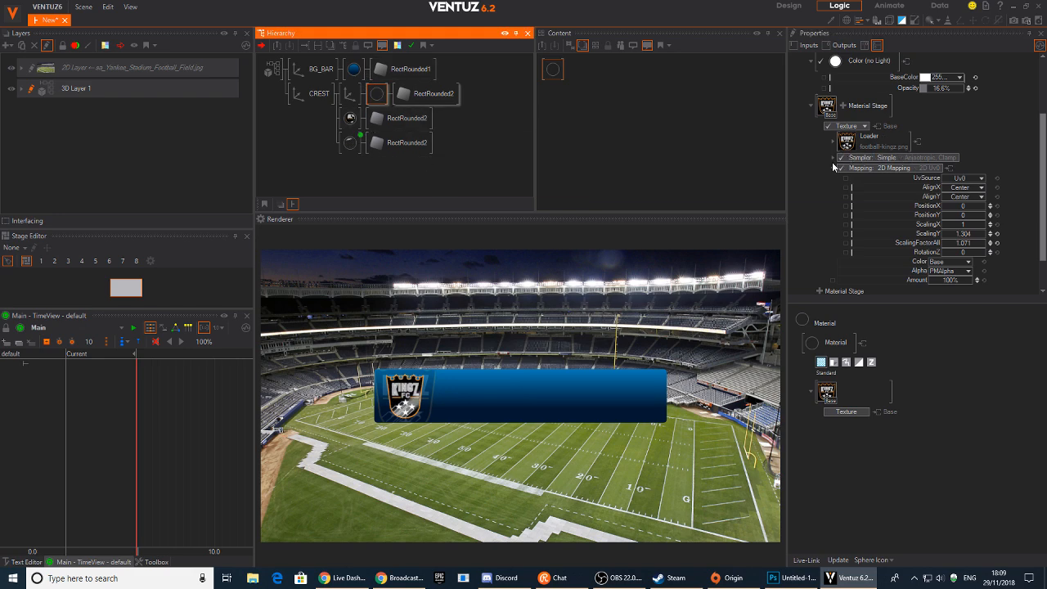
click(842, 107)
click(924, 123)
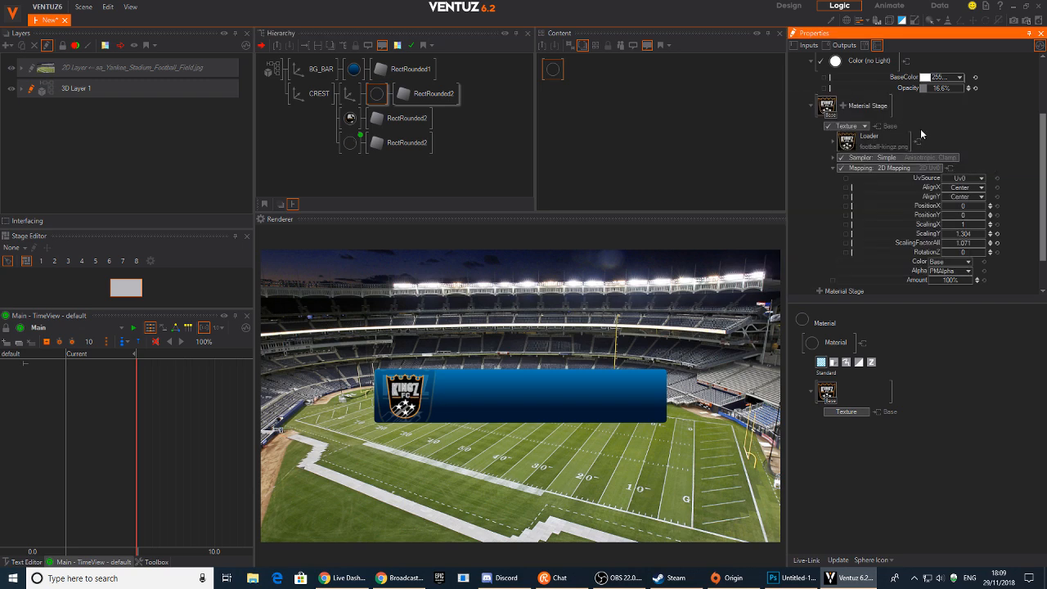
double_click(849, 151)
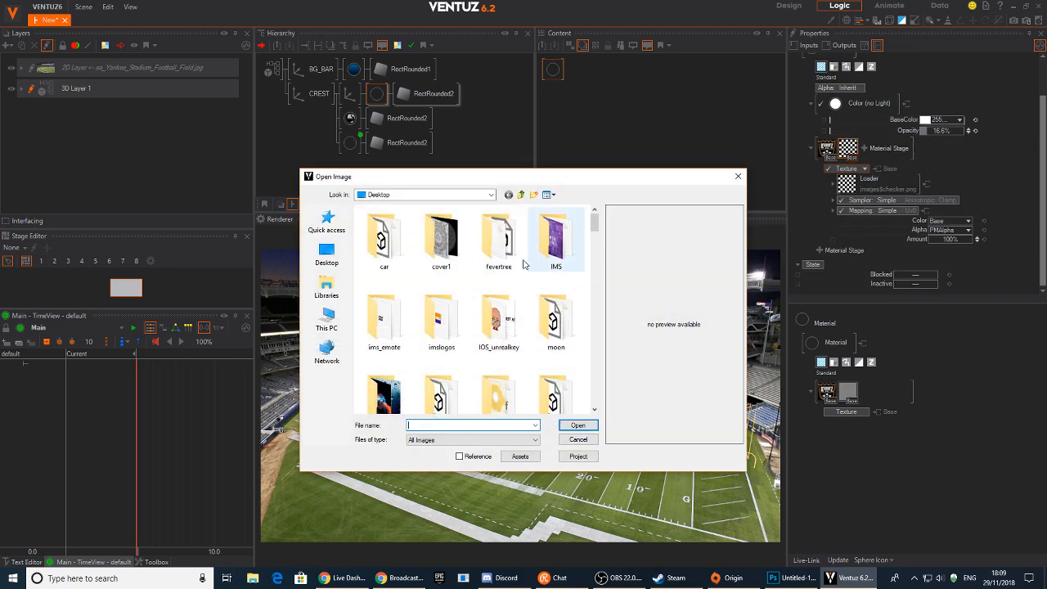
drag(595, 224, 595, 297)
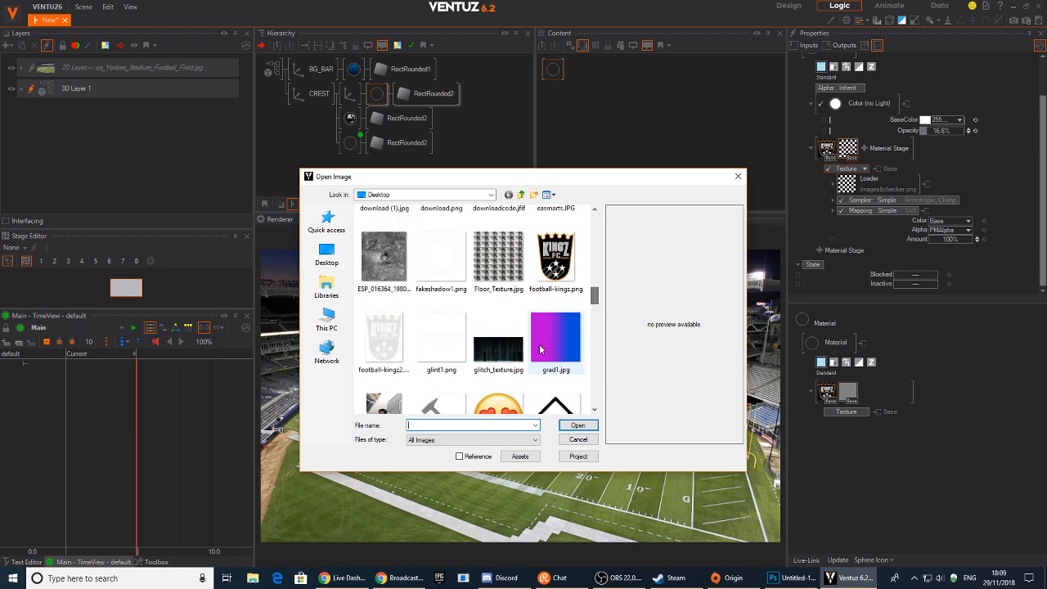
click(441, 337)
click(577, 425)
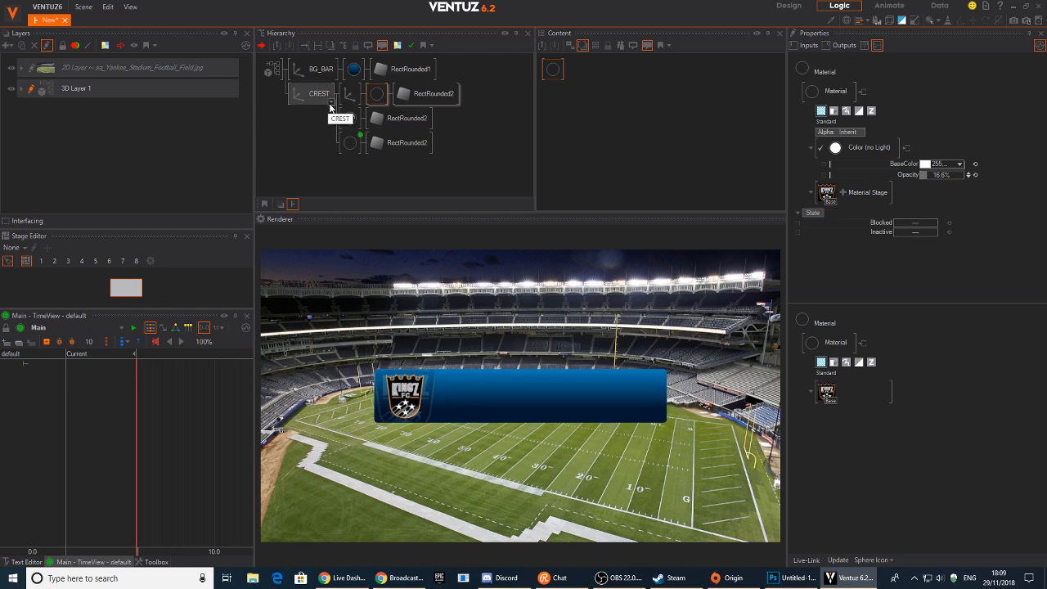
Replace the faded crest branch with a duplicate of the masked glint branch, and enlarge the Axis above it through its ScalingFactor.
click(350, 120)
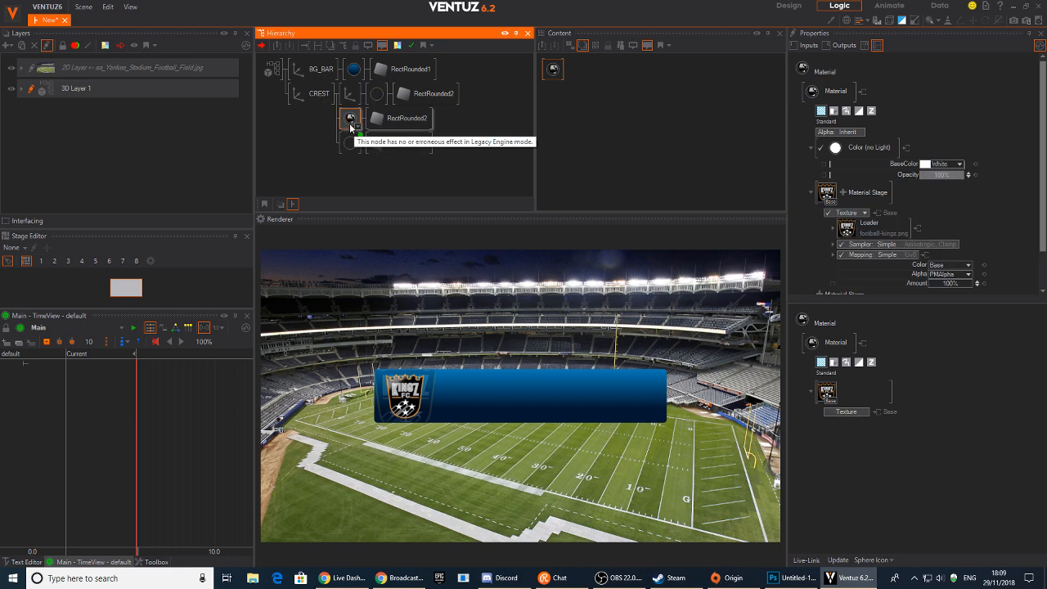
click(348, 145)
mouse_move(352, 148)
mouse_down()
mouse_move(356, 109)
mouse_move(378, 113)
mouse_up()
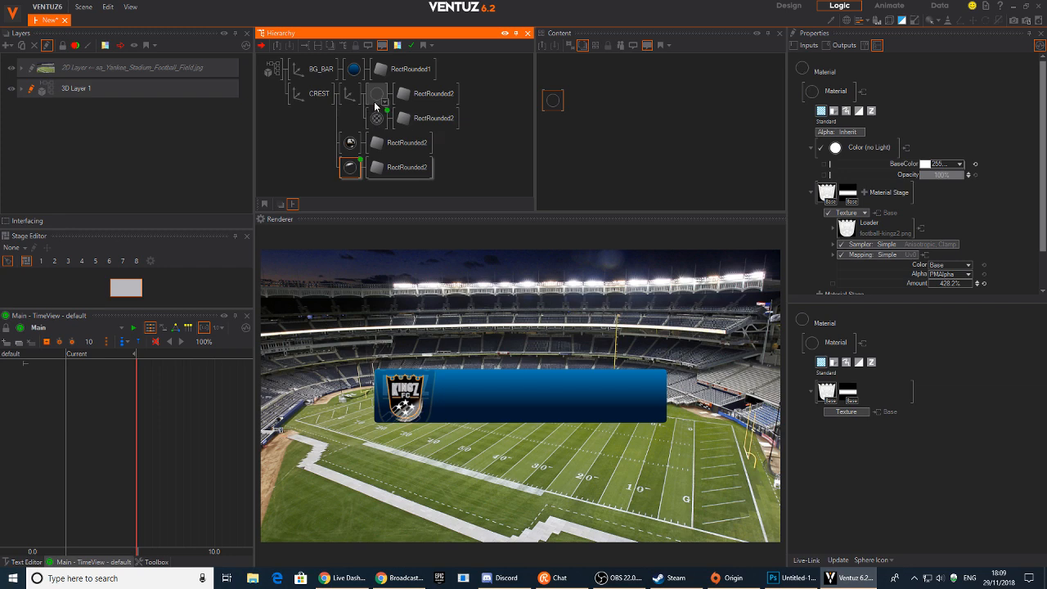
click(377, 121)
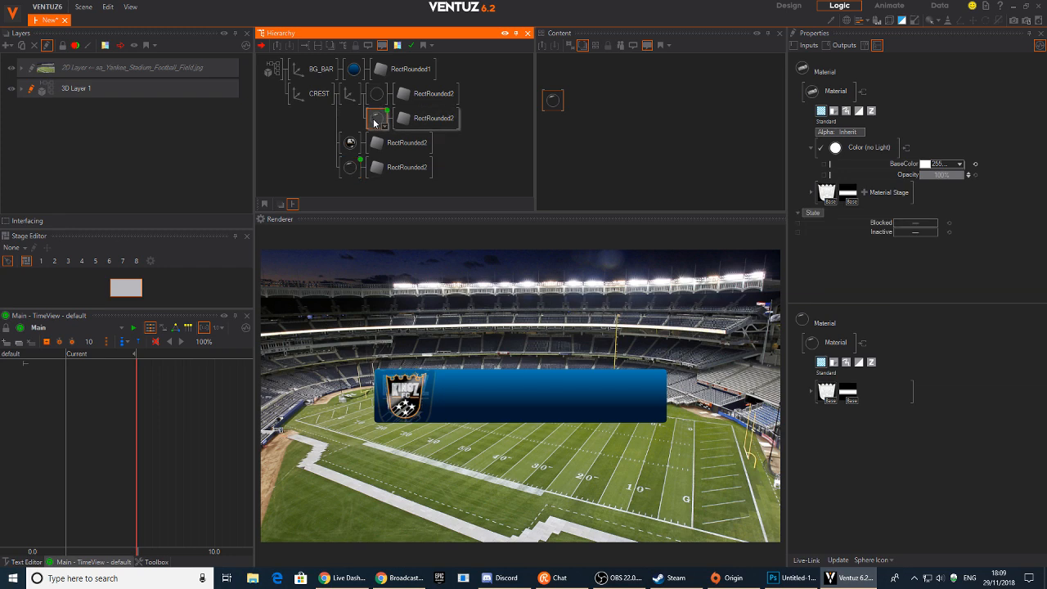
drag(374, 122, 373, 98)
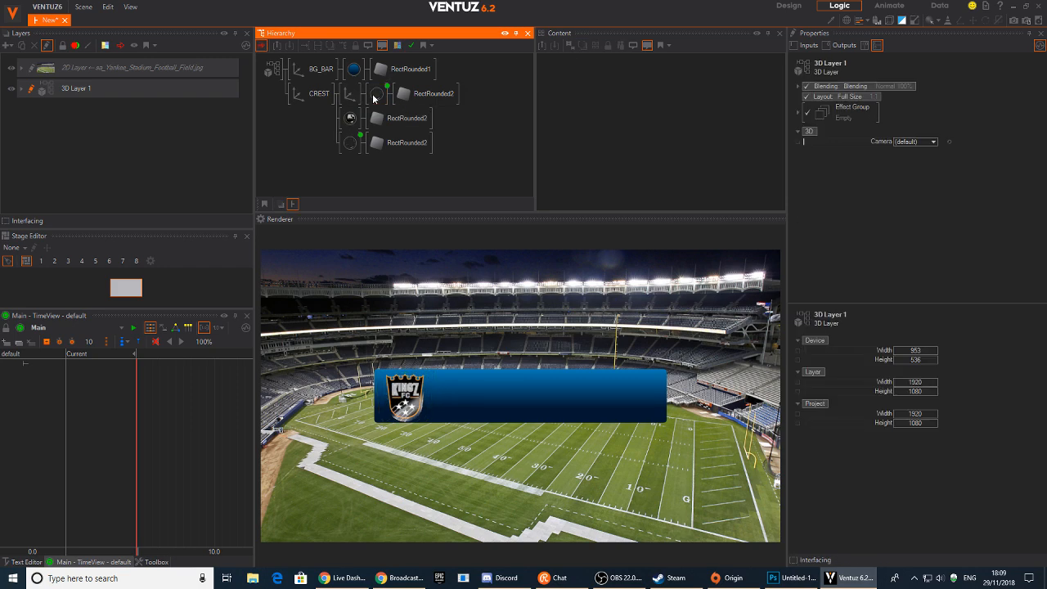
click(349, 93)
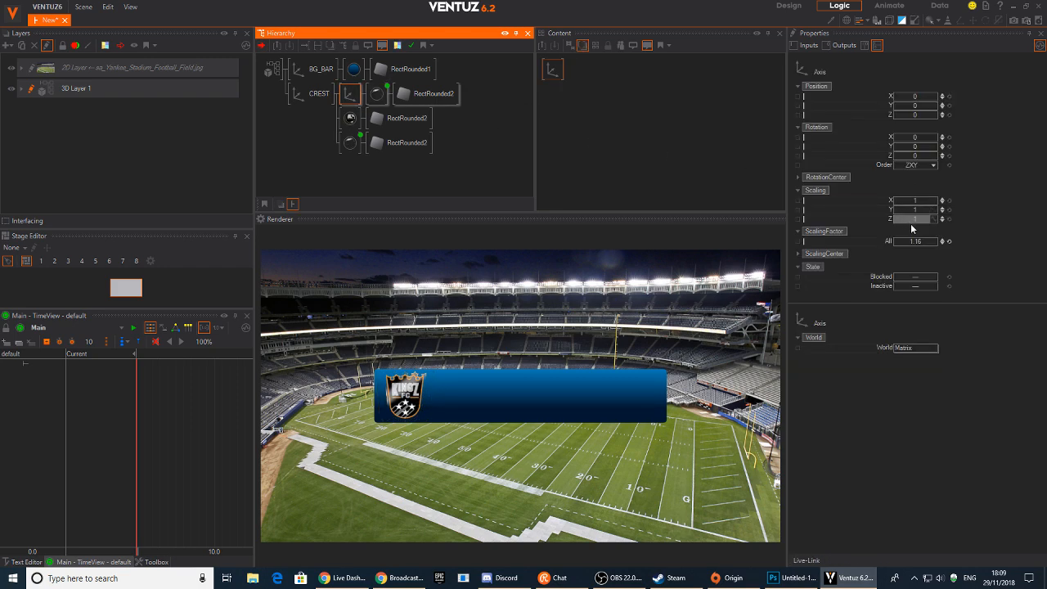
mouse_move(917, 240)
mouse_down()
mouse_move(892, 240)
mouse_move(912, 242)
mouse_up()
Delete the glint texture stage from the duplicated material under the inner Axis.
click(372, 95)
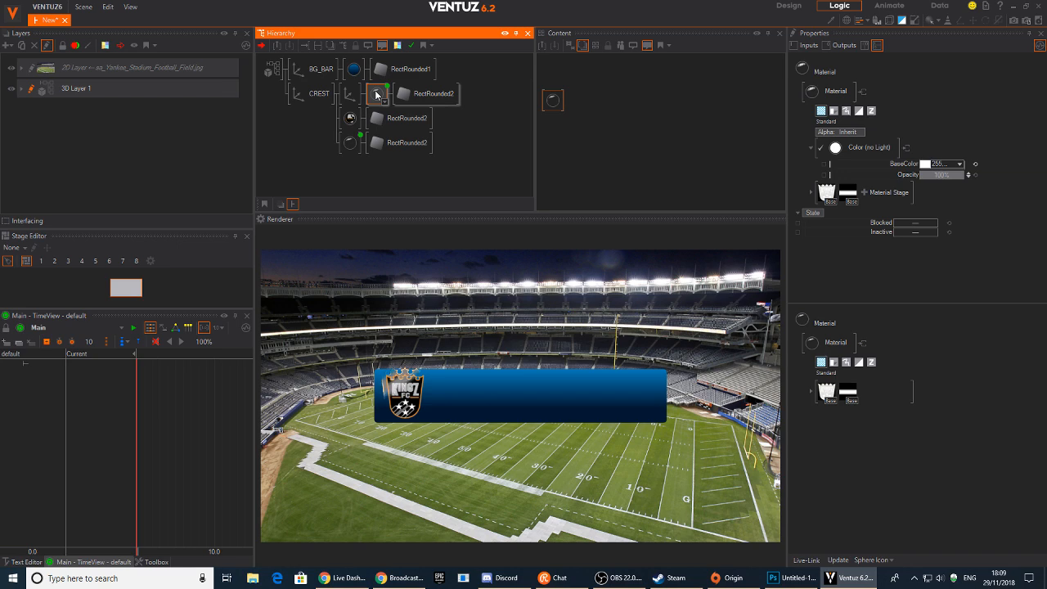
click(846, 193)
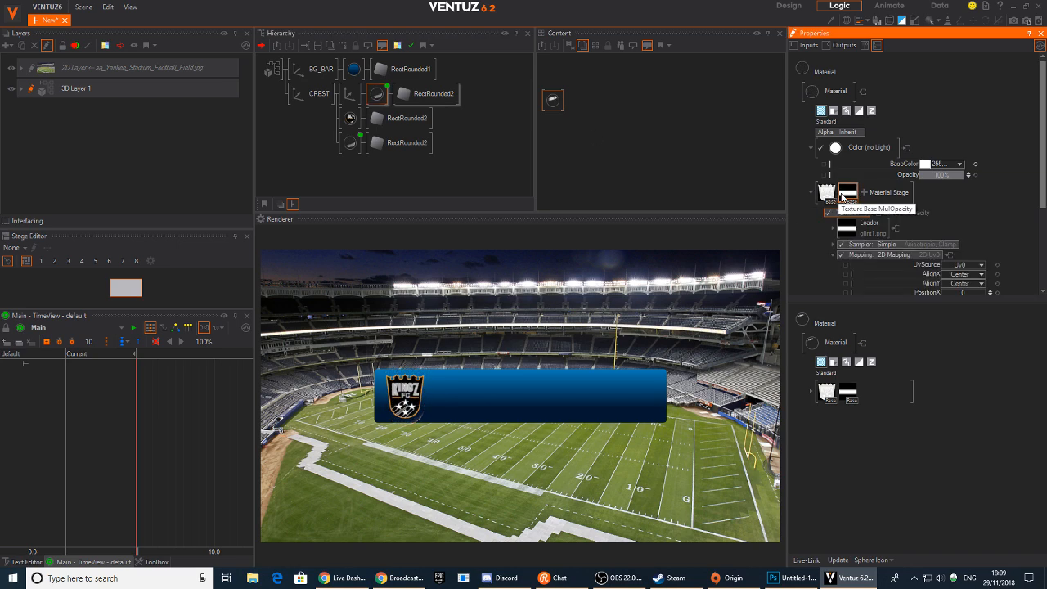
key(Delete)
Replace the remaining texture of the duplicated material with football-kingz.png and reset its Amount to 100%.
click(825, 196)
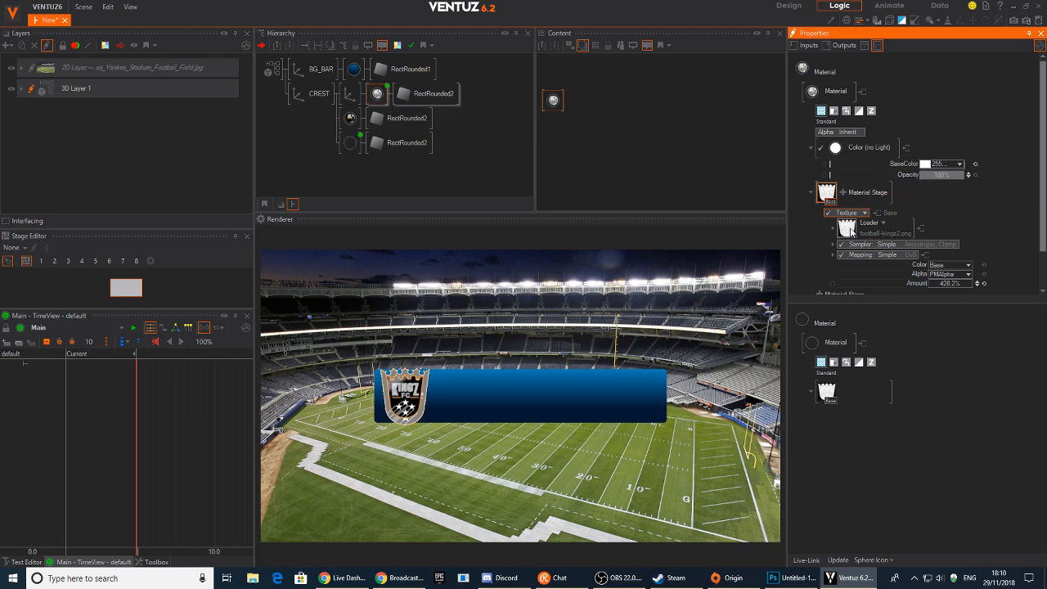
click(848, 231)
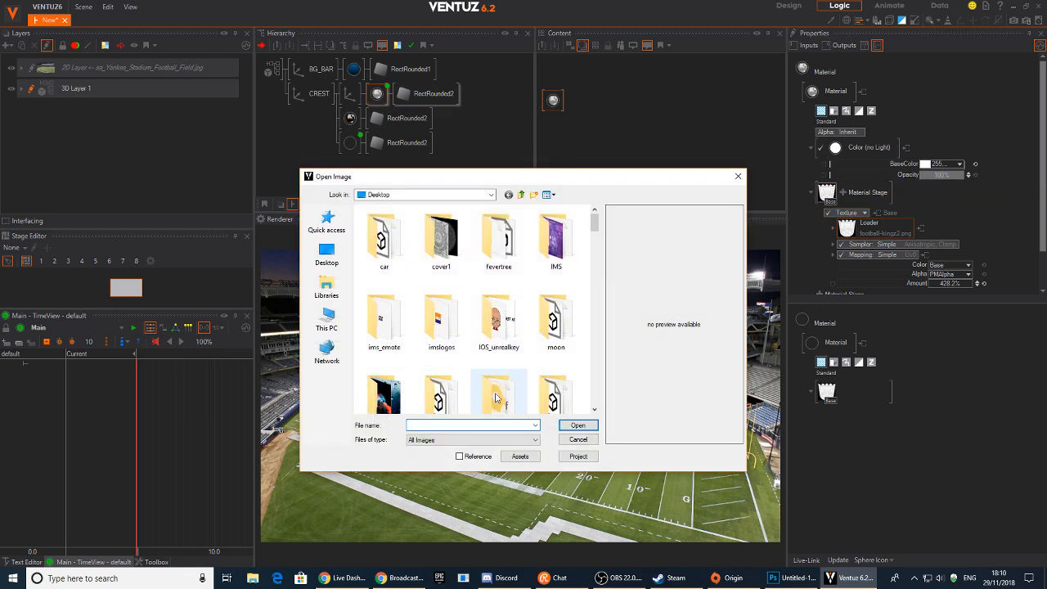
text(foo)
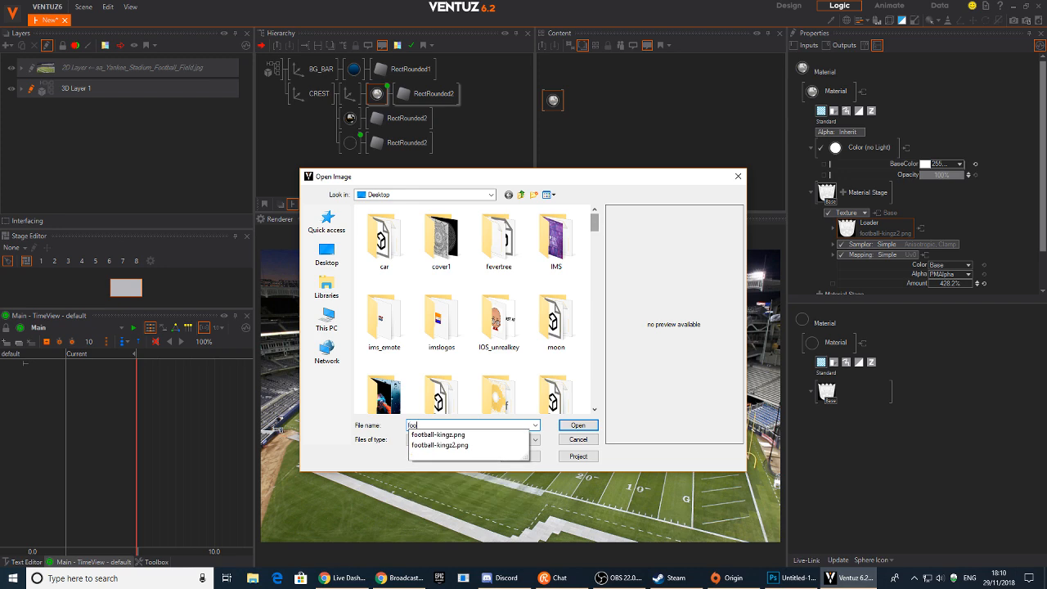
key(Down)
key(Return)
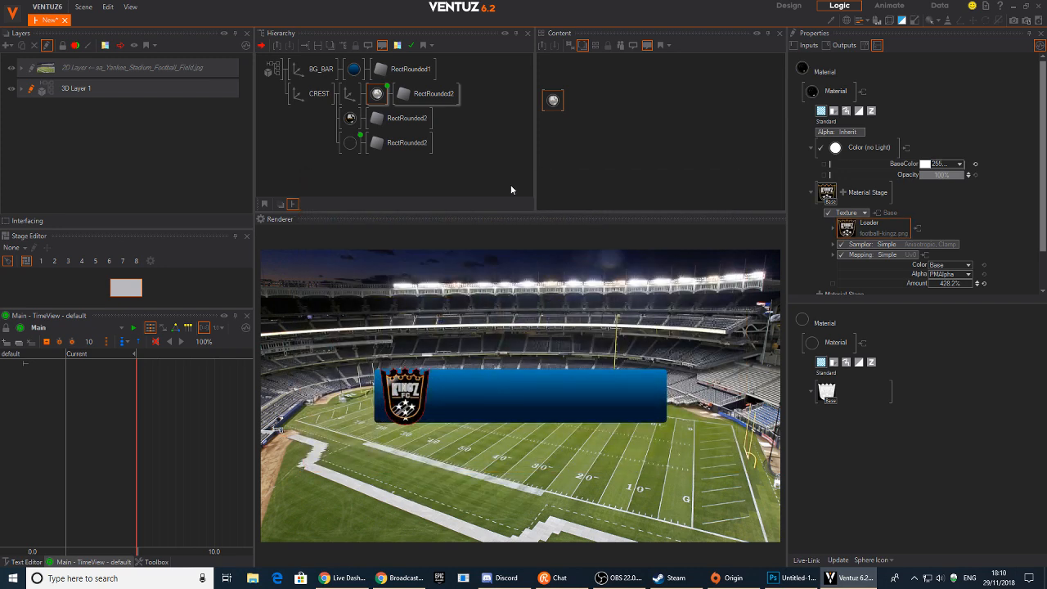
scroll(985, 233, down, 2)
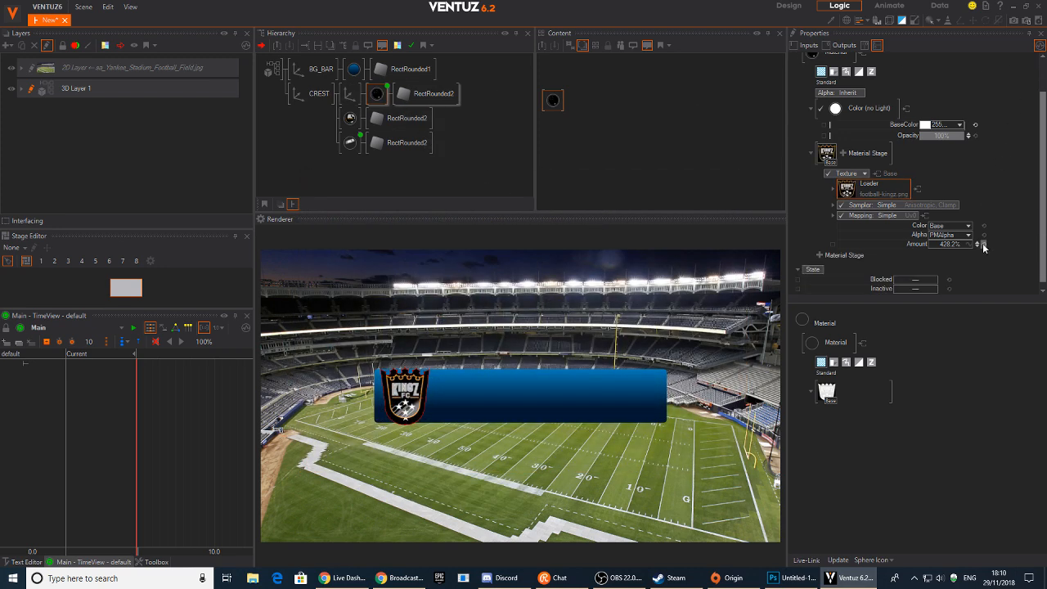
click(983, 245)
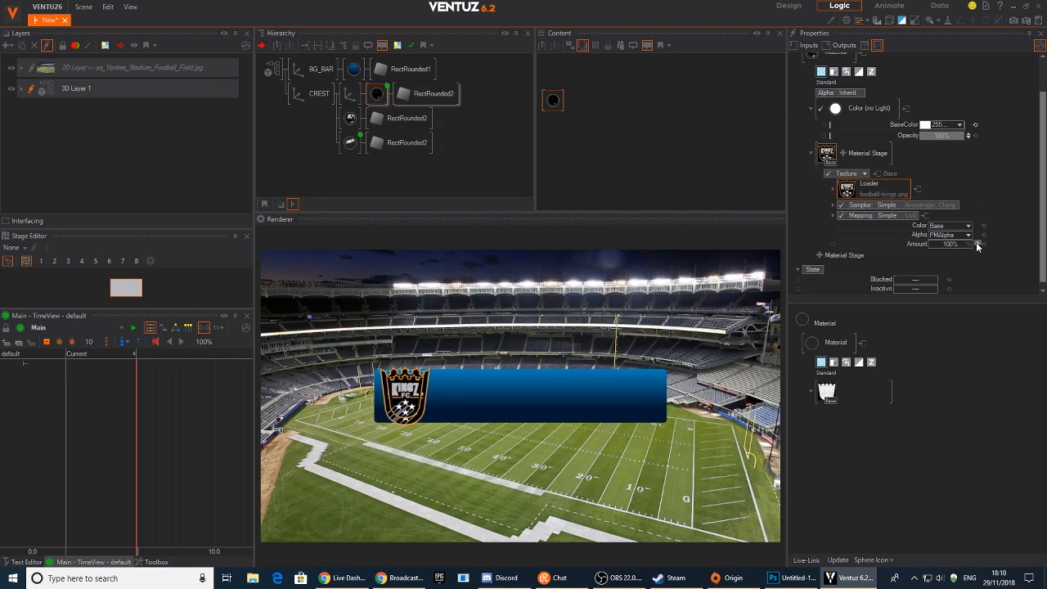
Block the duplicated crest material and resize its RectRounded2 plate to SizeX 4.715 and SizeY about 4.182.
click(349, 94)
click(376, 94)
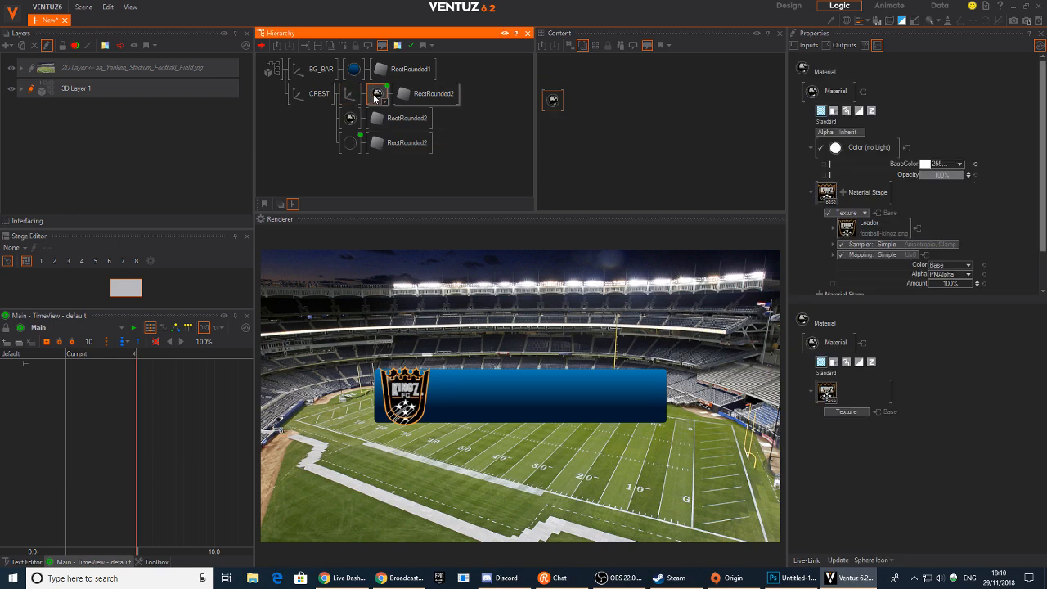
key(b)
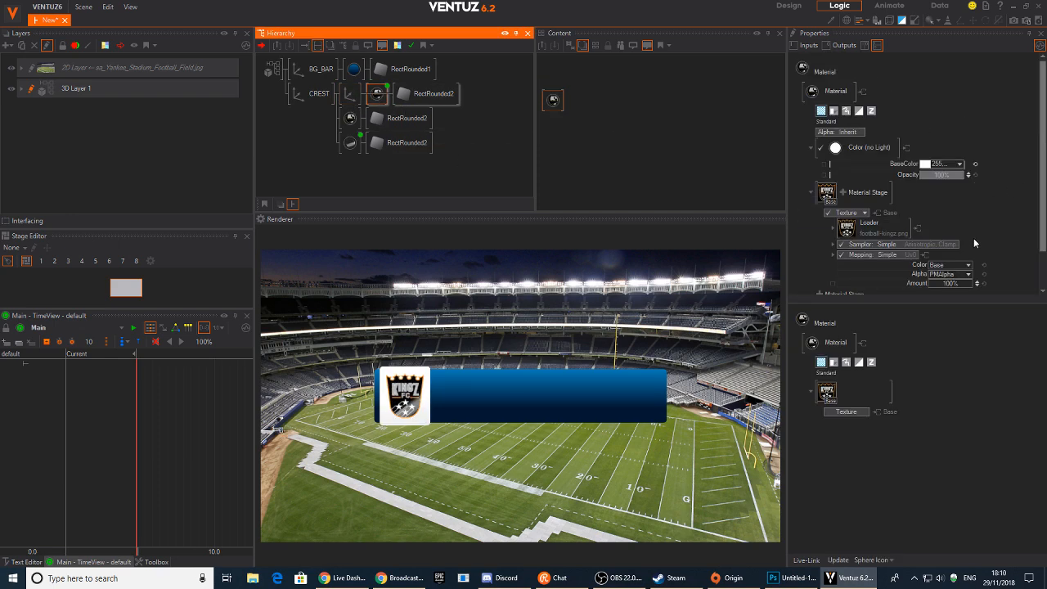
click(432, 96)
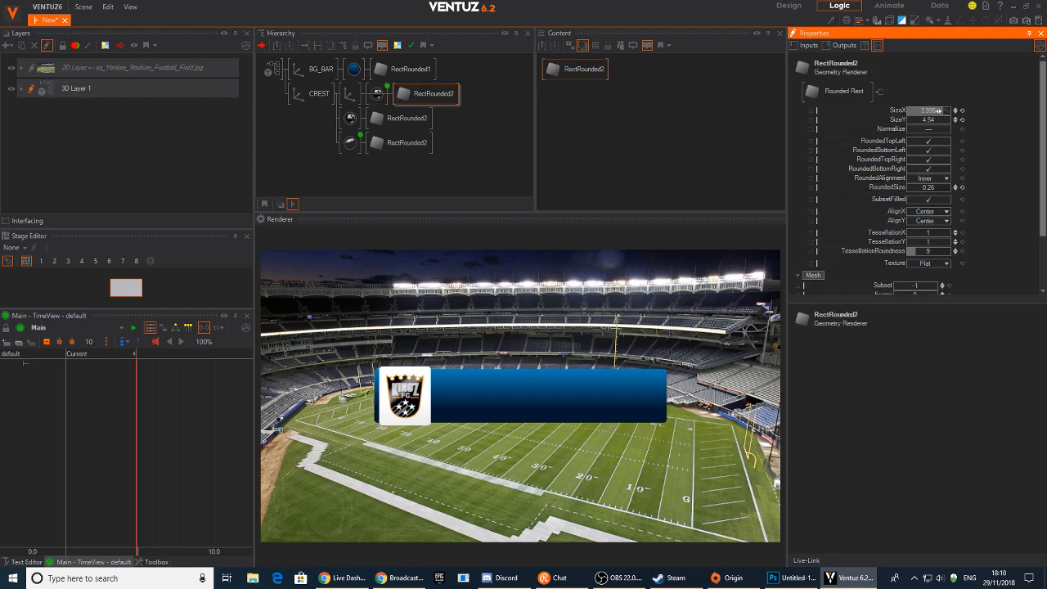
drag(949, 112, 910, 117)
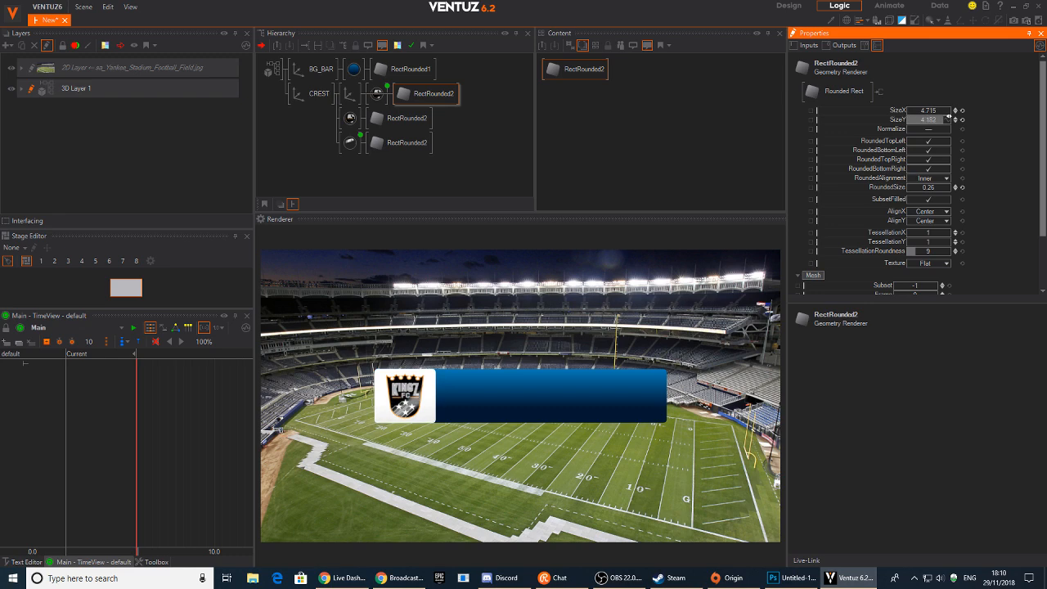
Switch the texture mapping of the enlarged crest material under the inner Axis to 2D Mapping with UV0.
click(377, 93)
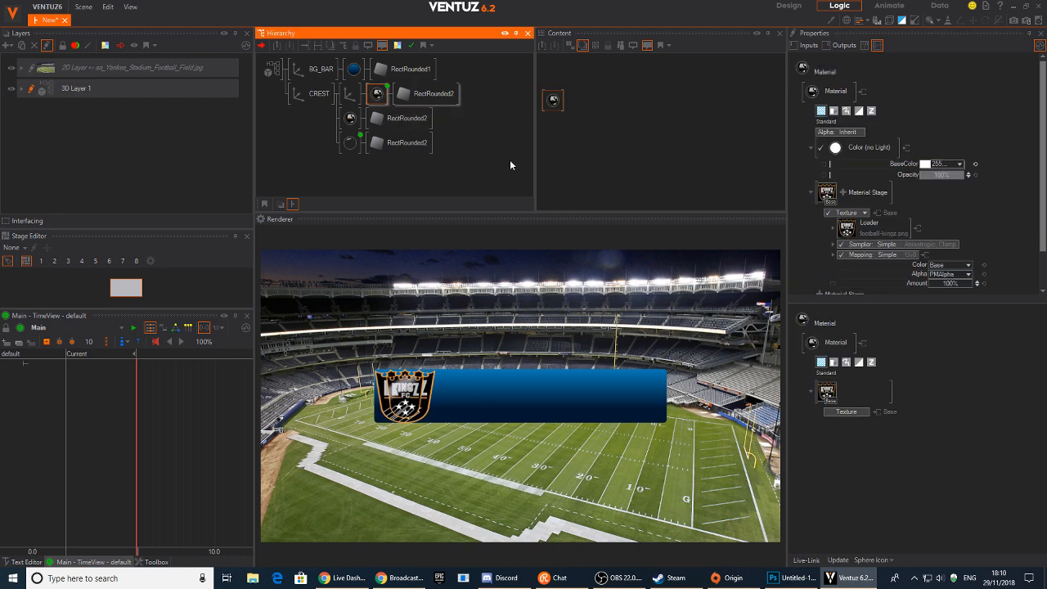
click(552, 102)
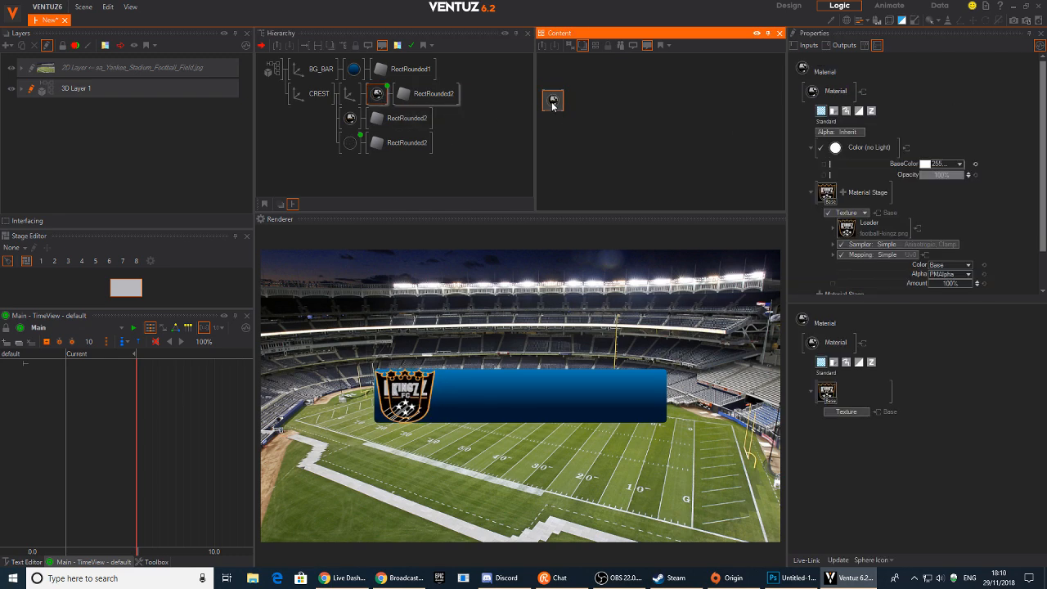
scroll(900, 213, down, 2)
click(904, 211)
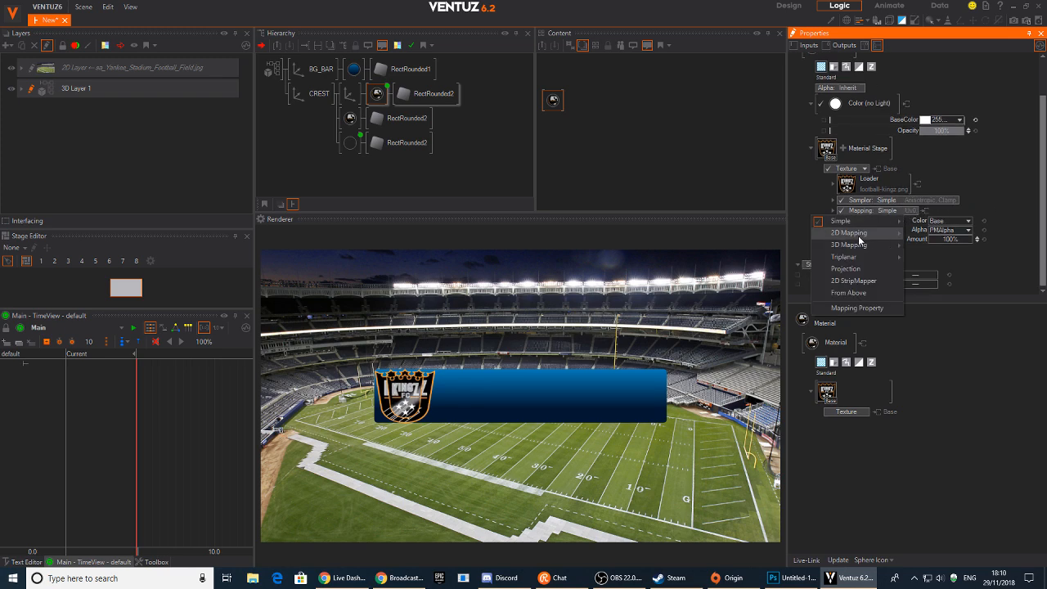
mouse_move(861, 236)
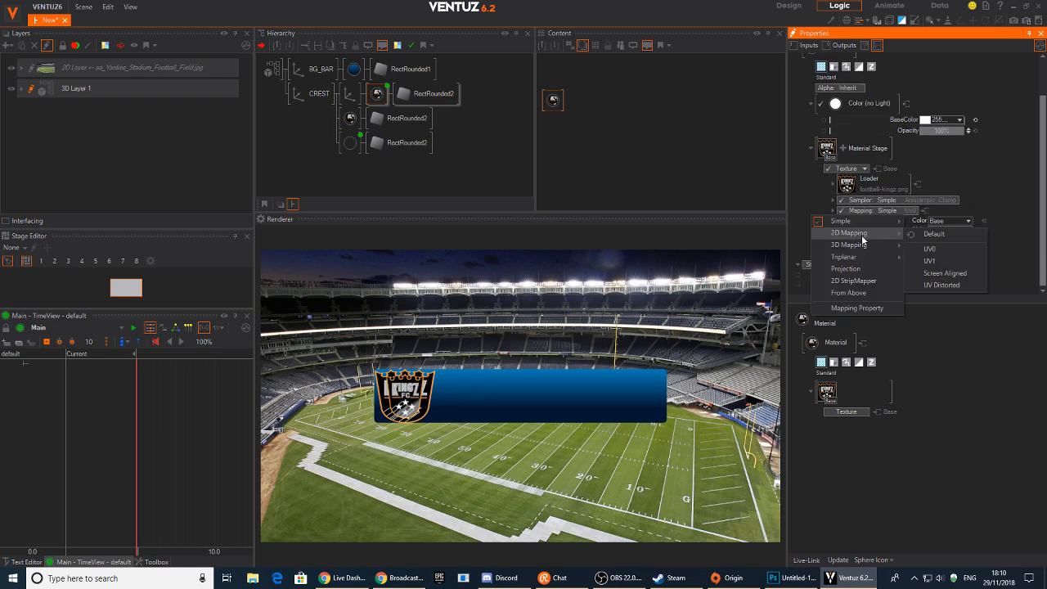
click(942, 250)
Set the crest mapping's ScalingX to 0.822 and ScalingFactorAll to 1.298, and reduce the material's opacity to about 16%.
scroll(949, 250, down, 2)
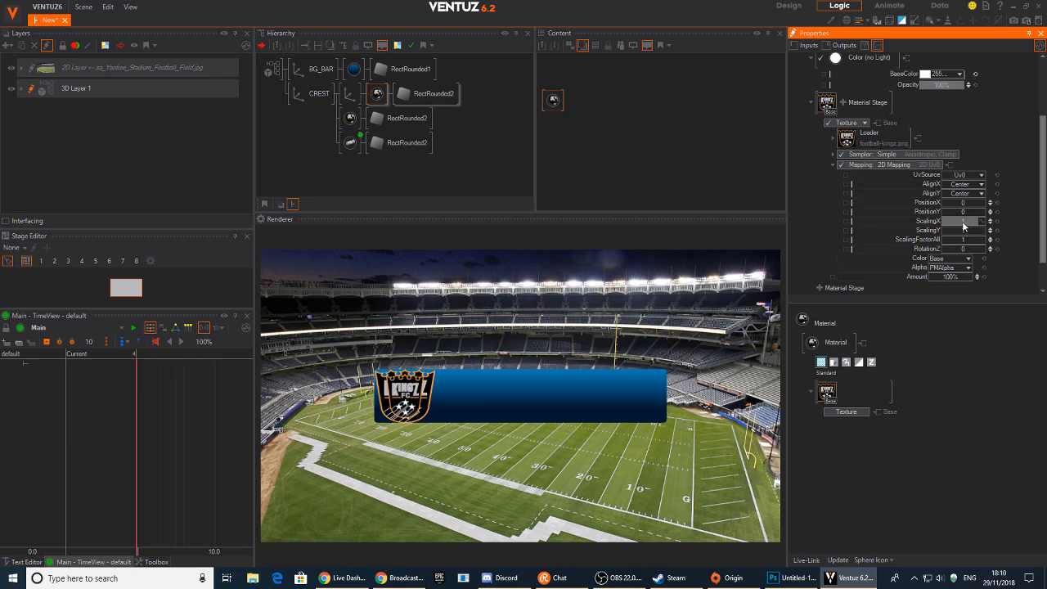
drag(941, 219, 941, 218)
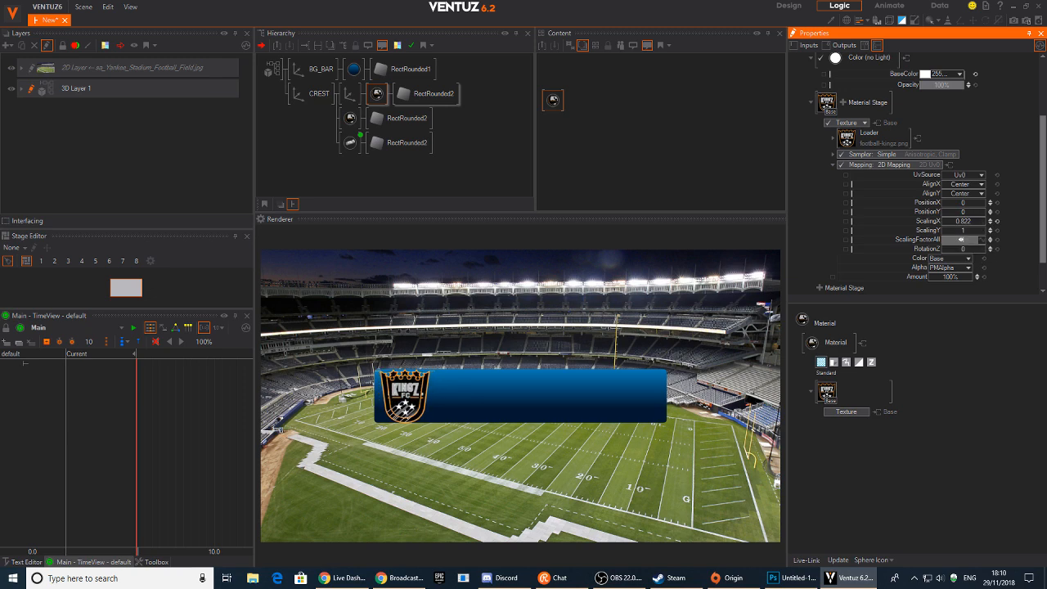
drag(962, 239, 949, 131)
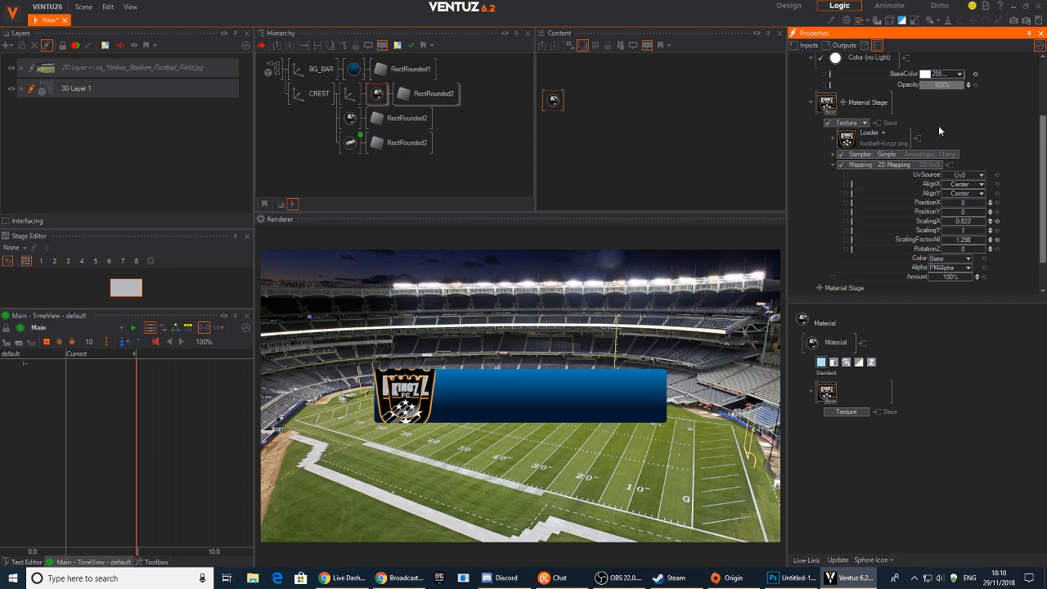
drag(946, 87, 919, 83)
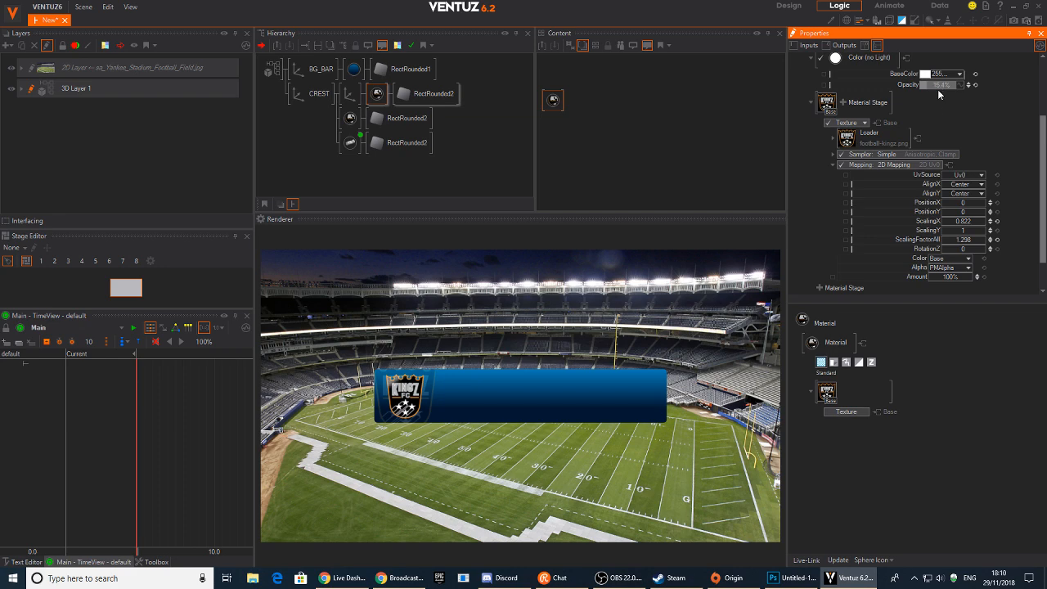
Check the player number and name layout in the reference lower third in the browser, and return to Ventuz.
click(296, 101)
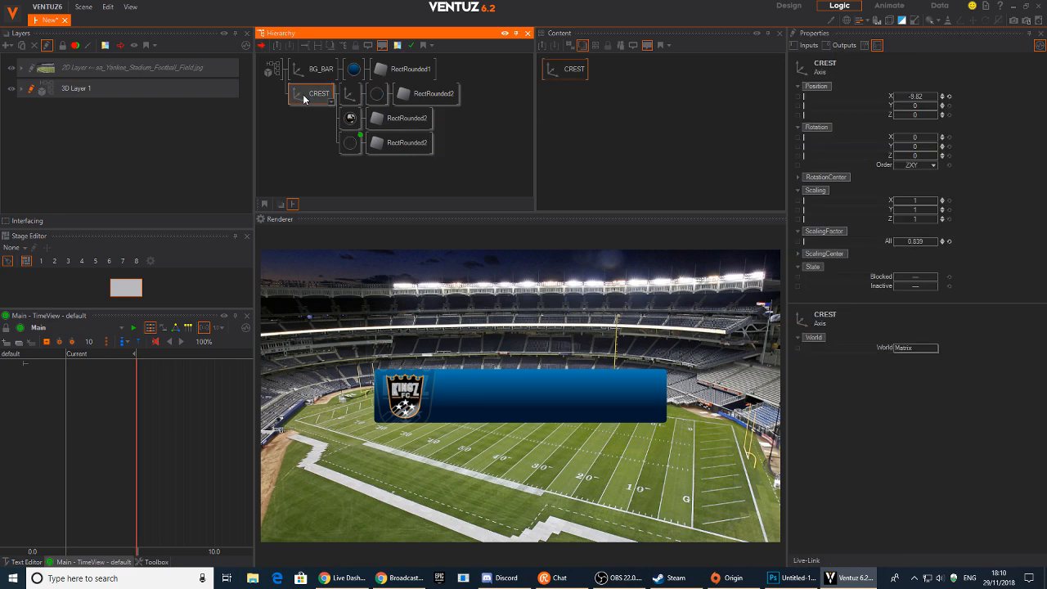
click(311, 71)
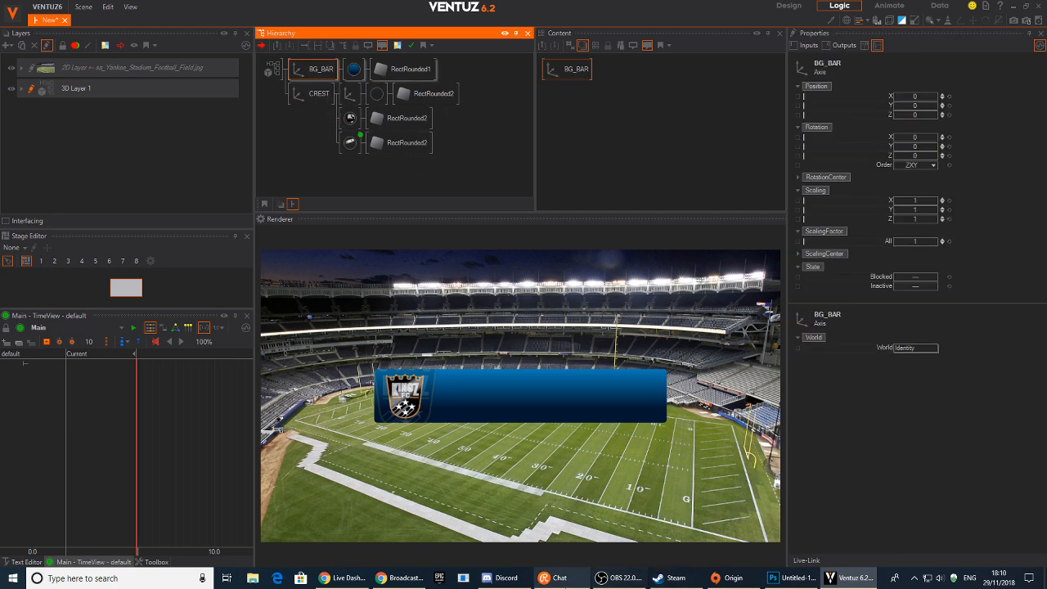
click(401, 577)
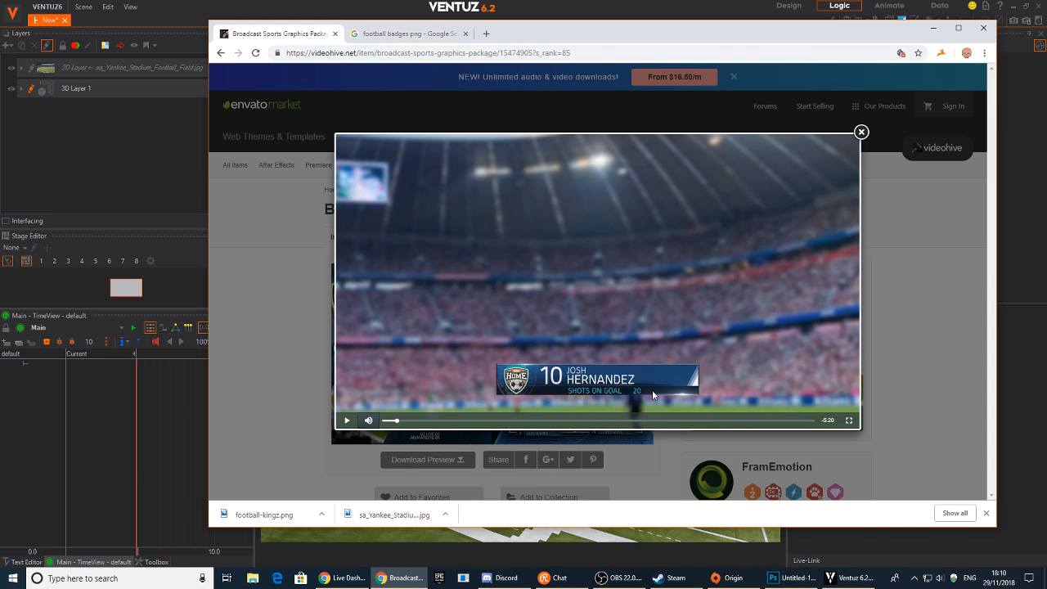
click(271, 4)
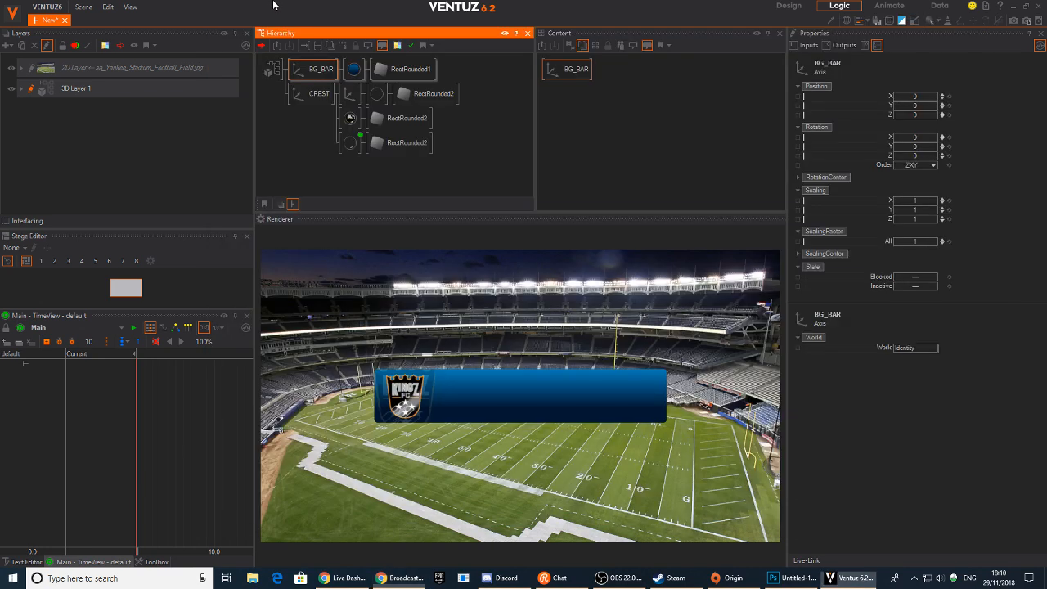
Collapse the CREST branch and add a new Axis beneath it at the layer's root level.
click(331, 103)
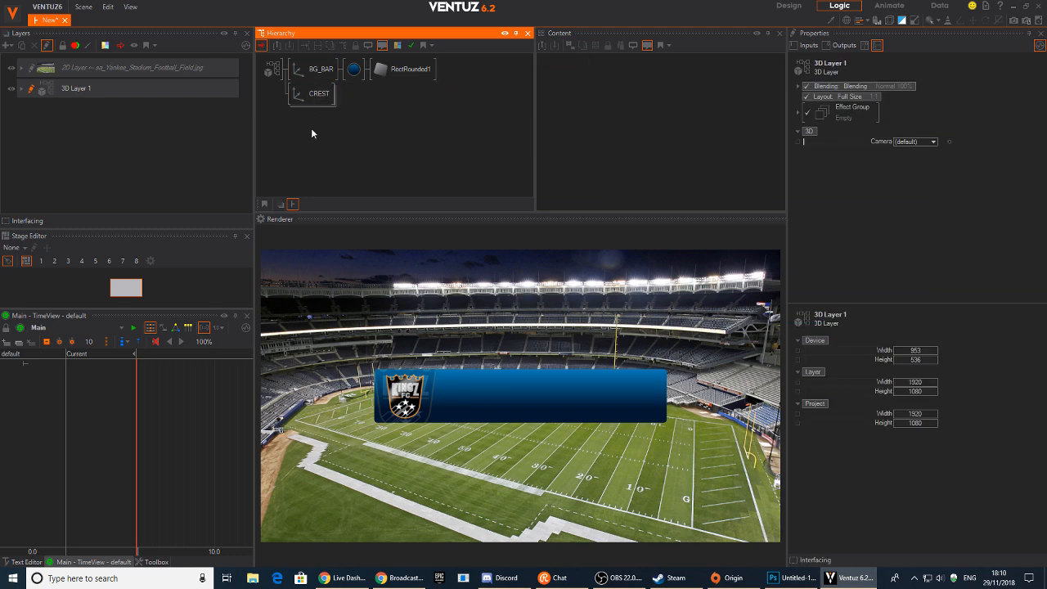
double_click(313, 127)
text(ax)
click(326, 156)
click(299, 119)
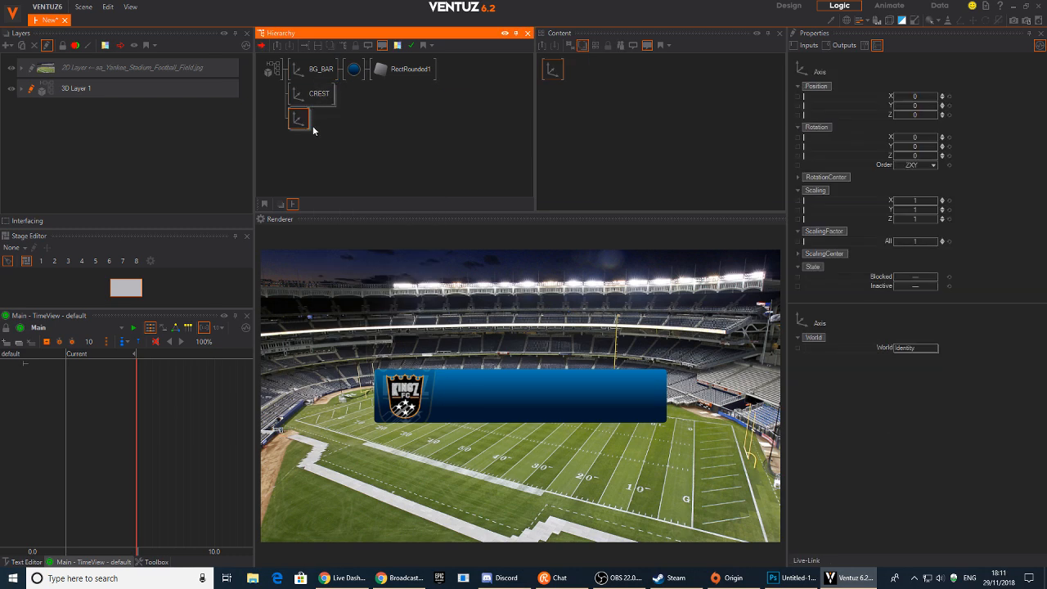
Add a Text 2D node of the Block Text type under the new Axis.
double_click(322, 132)
text(text)
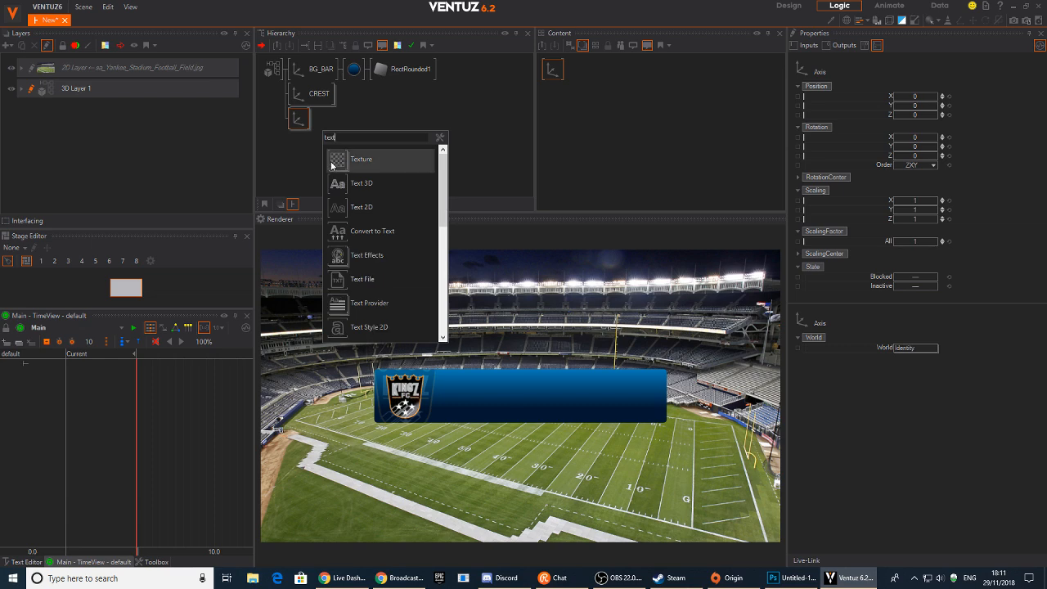
click(340, 207)
click(333, 123)
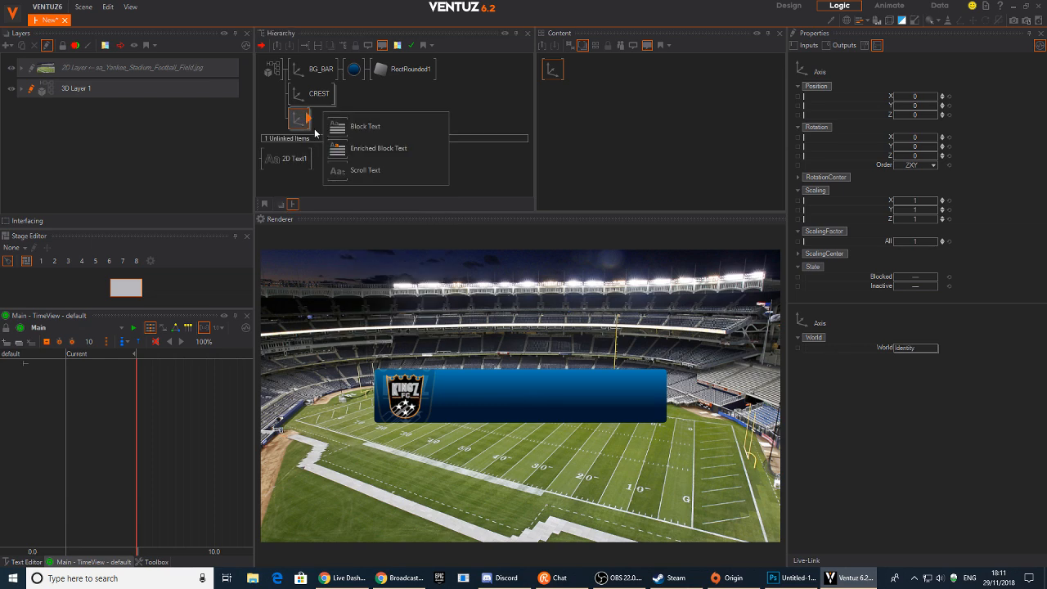
click(334, 127)
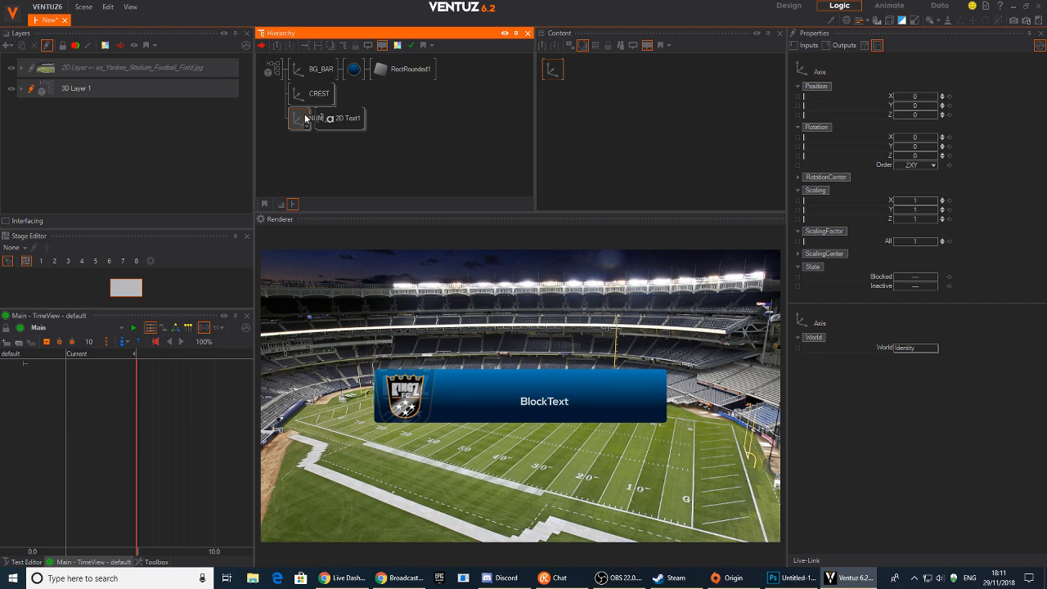
Rename the Axis above the text node as NUMBER.
text(r)
key(Return)
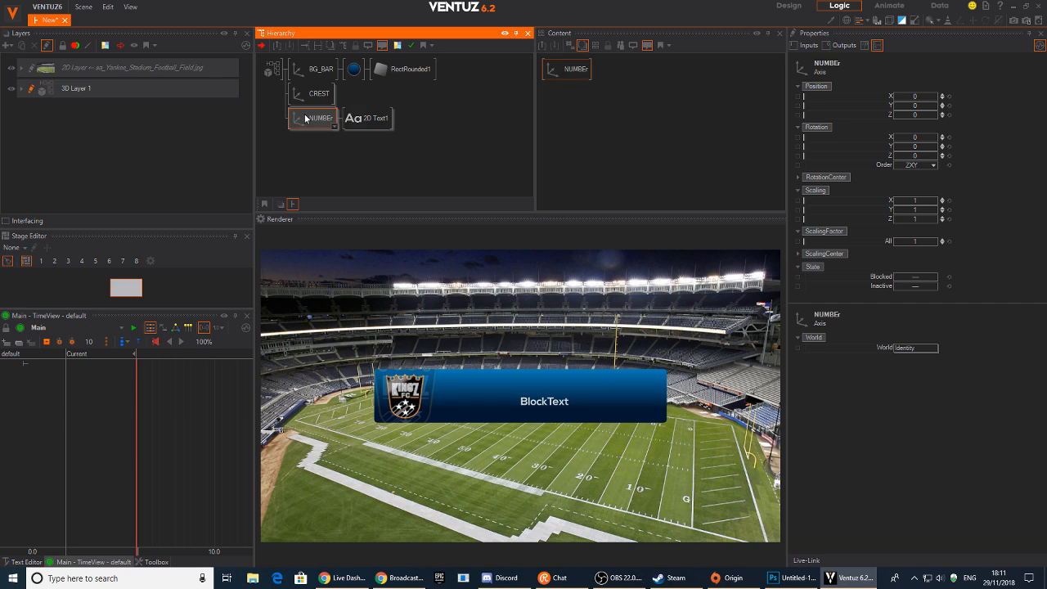
double_click(326, 117)
drag(335, 119, 331, 119)
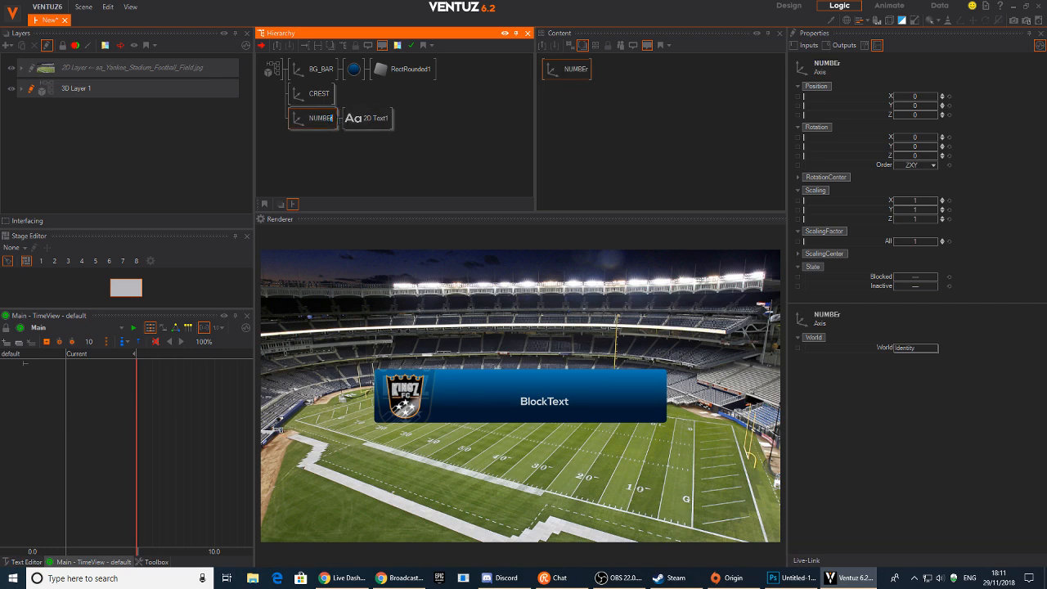
click(335, 142)
double_click(331, 121)
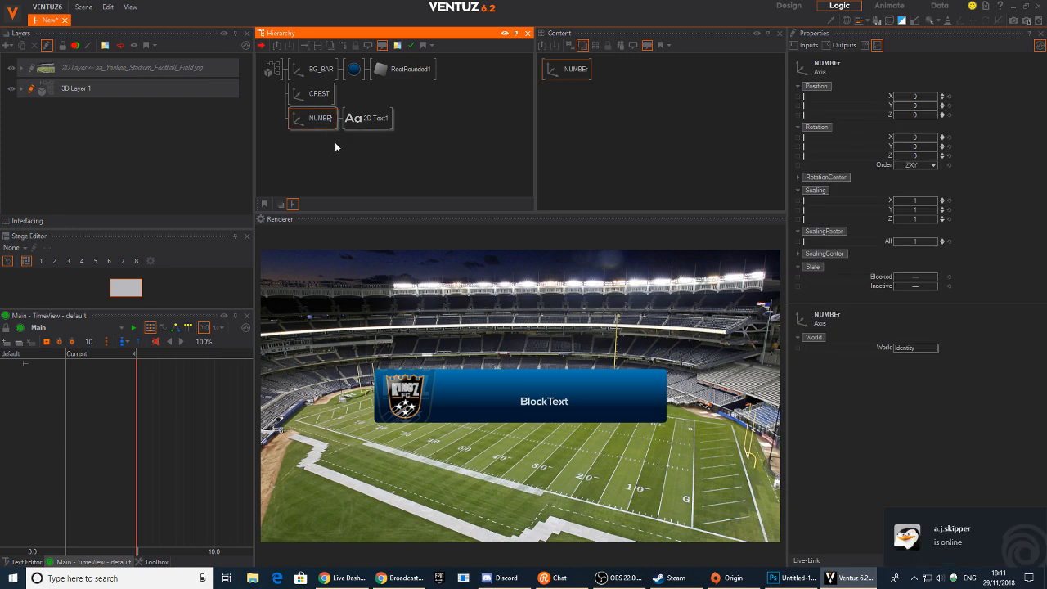
text(R)
key(Return)
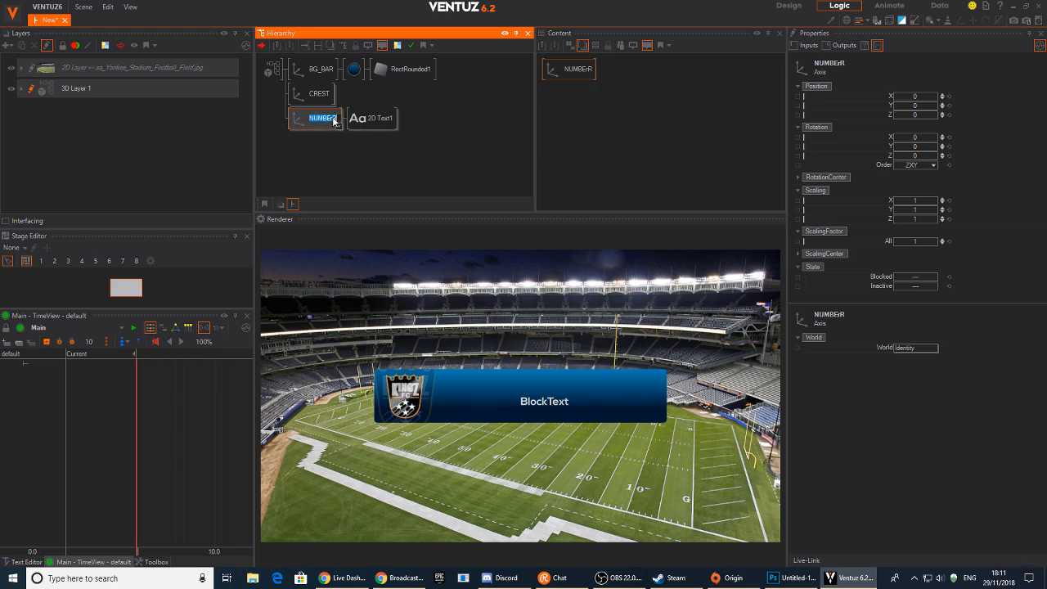
click(328, 141)
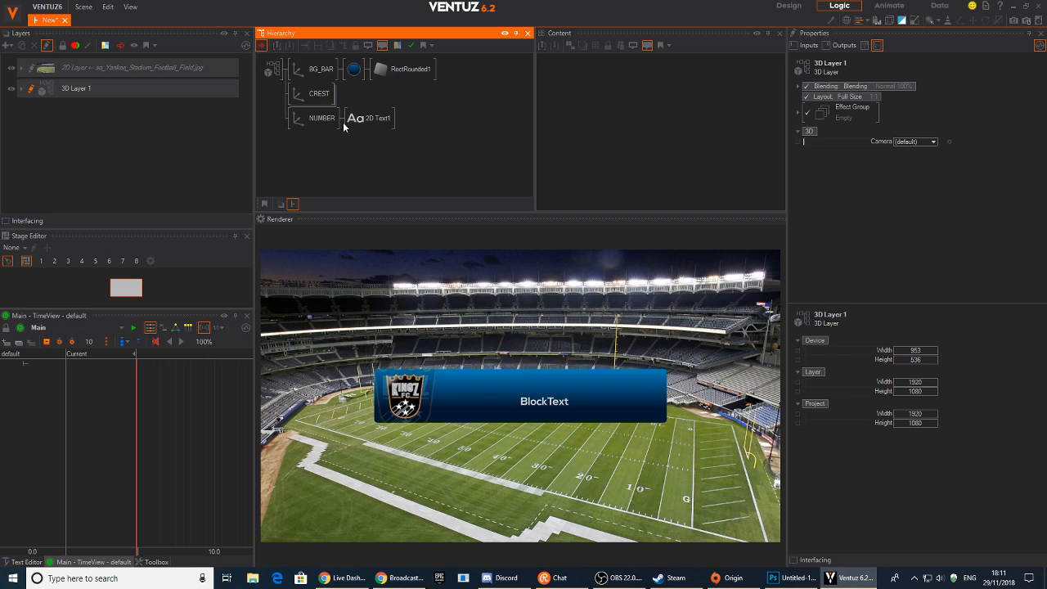
Rename the Text 2D node as NUMBER.
click(374, 119)
click(376, 120)
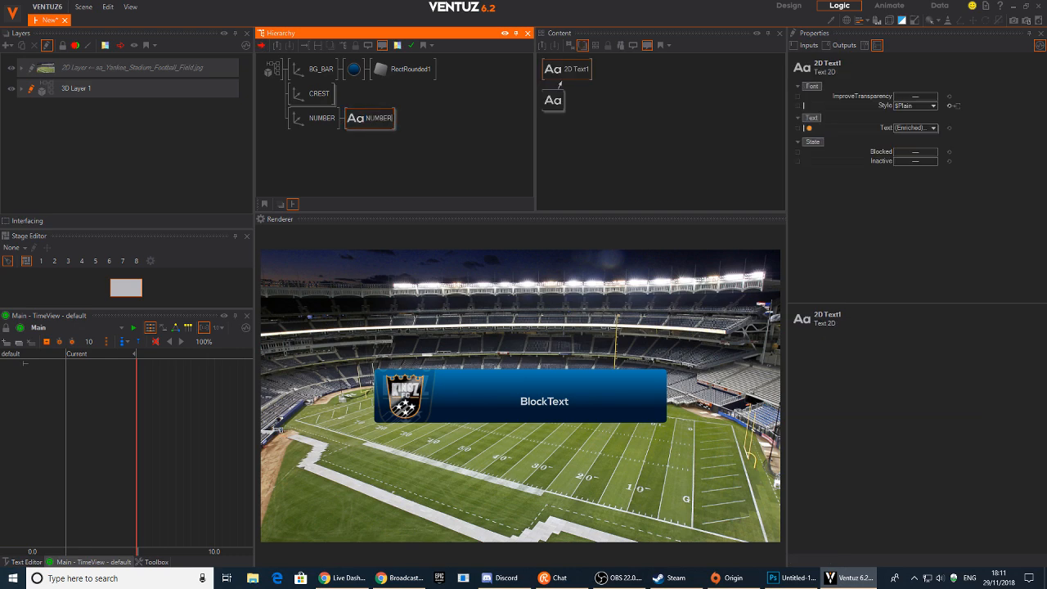
key(Return)
click(352, 161)
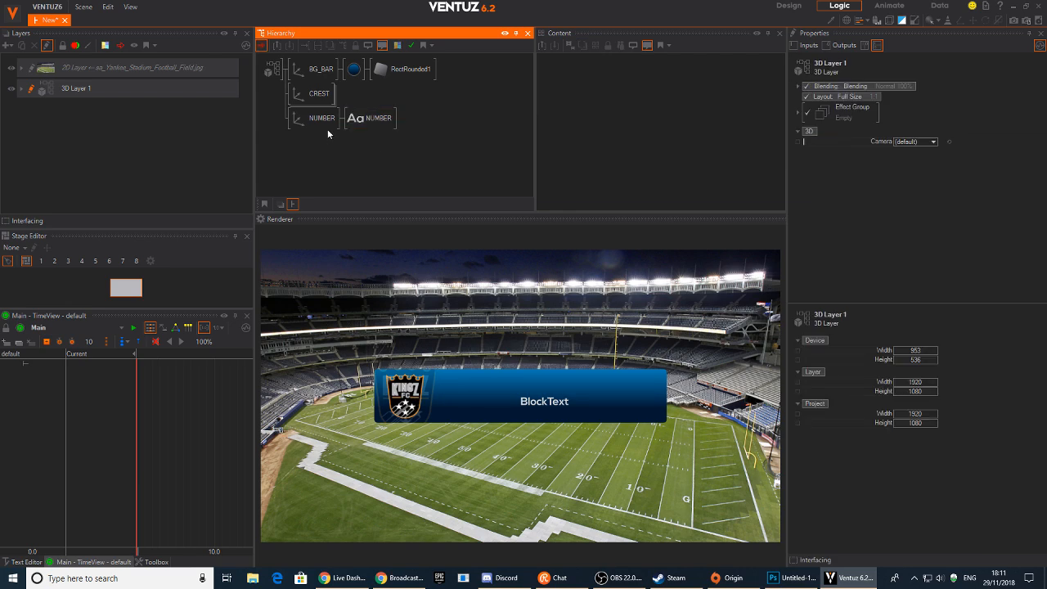
Insert a Color Solid material between the NUMBER Axis and its text node.
click(364, 119)
middle_click(357, 154)
text(col)
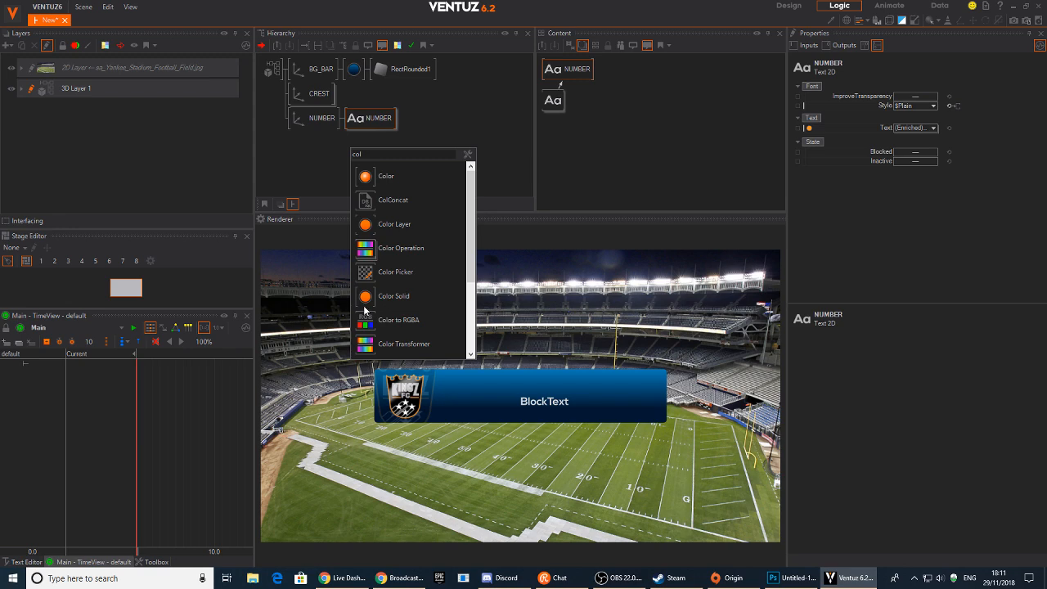
click(365, 299)
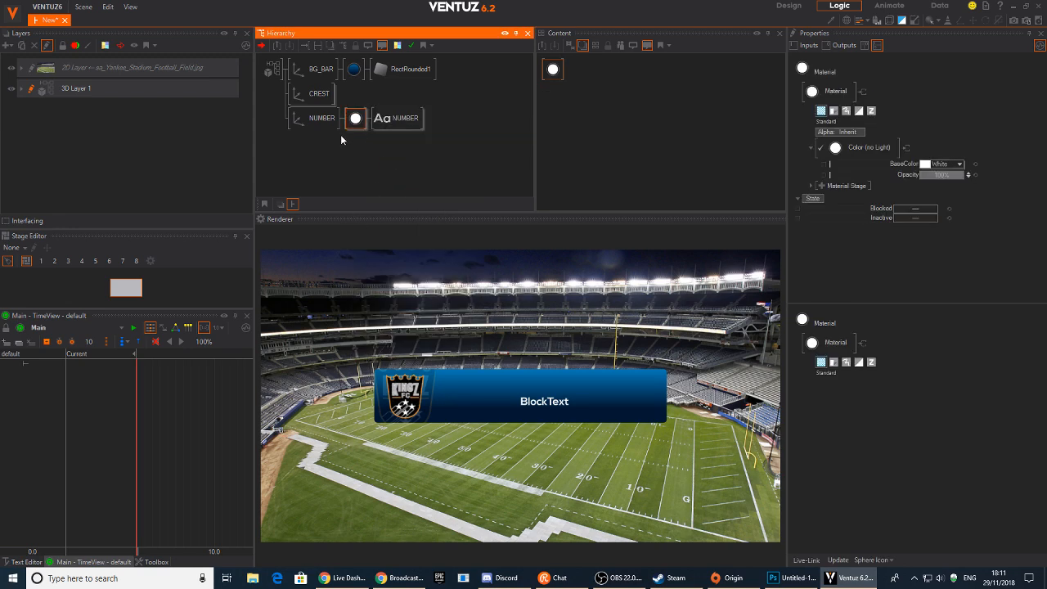
Move the Block Text node away from the NUMBER text node in its content, and set its text to 10.
click(401, 119)
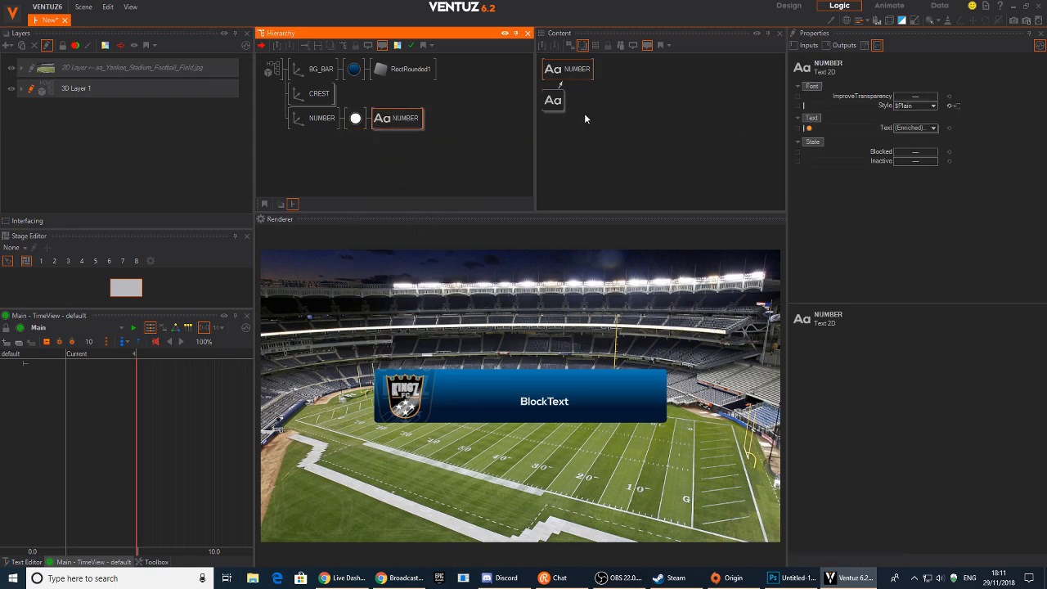
drag(553, 99, 575, 120)
click(907, 252)
text(10)
key(Return)
click(322, 118)
click(397, 118)
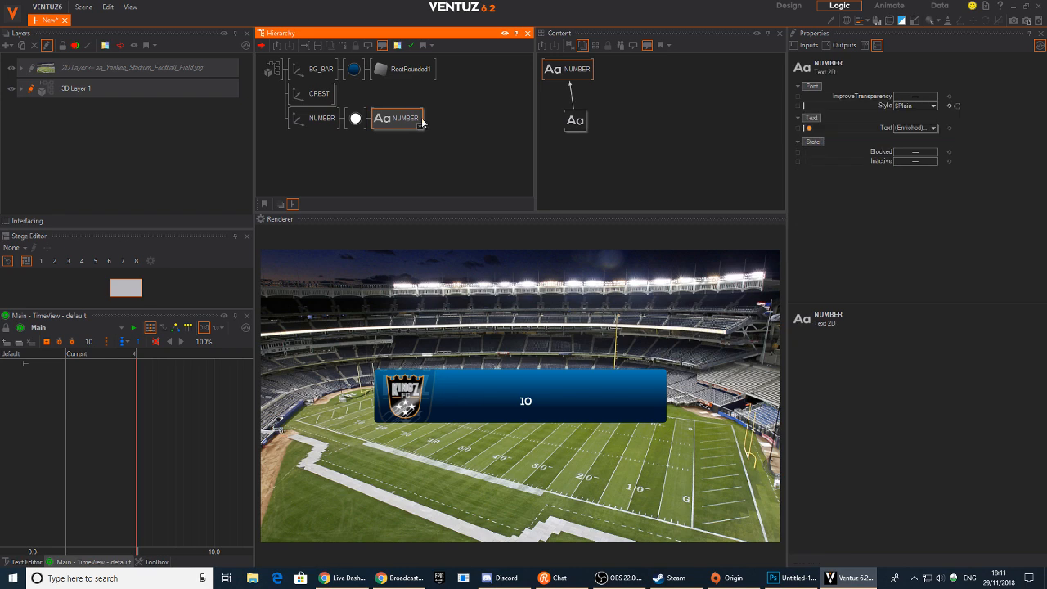
click(575, 120)
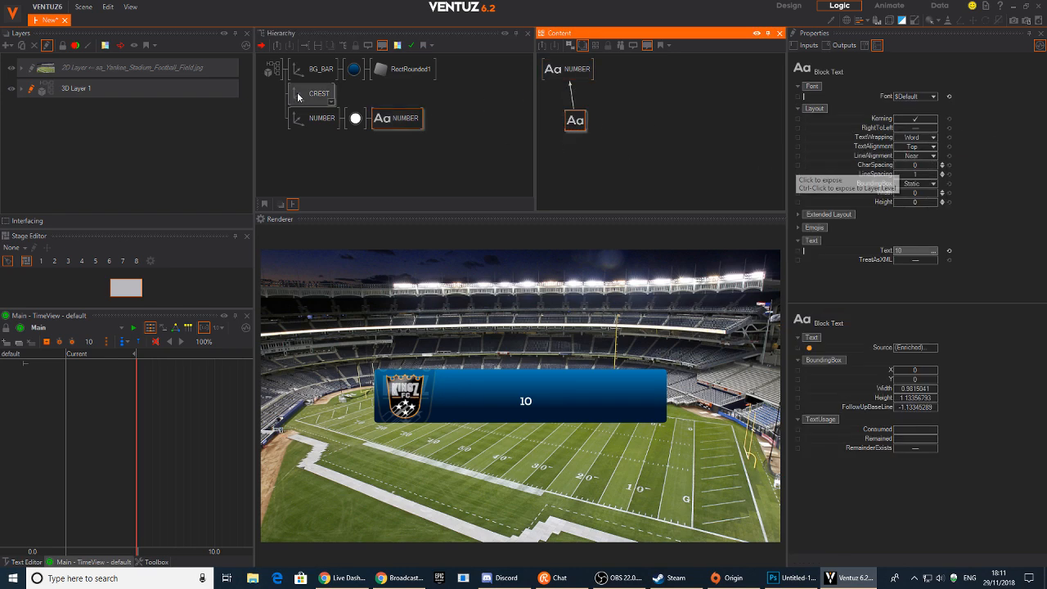
Position the NUMBER Axis at X -6.91 and Y about 2.11, and enlarge it to a ScalingFactor of 4.293.
click(319, 117)
drag(914, 97, 893, 96)
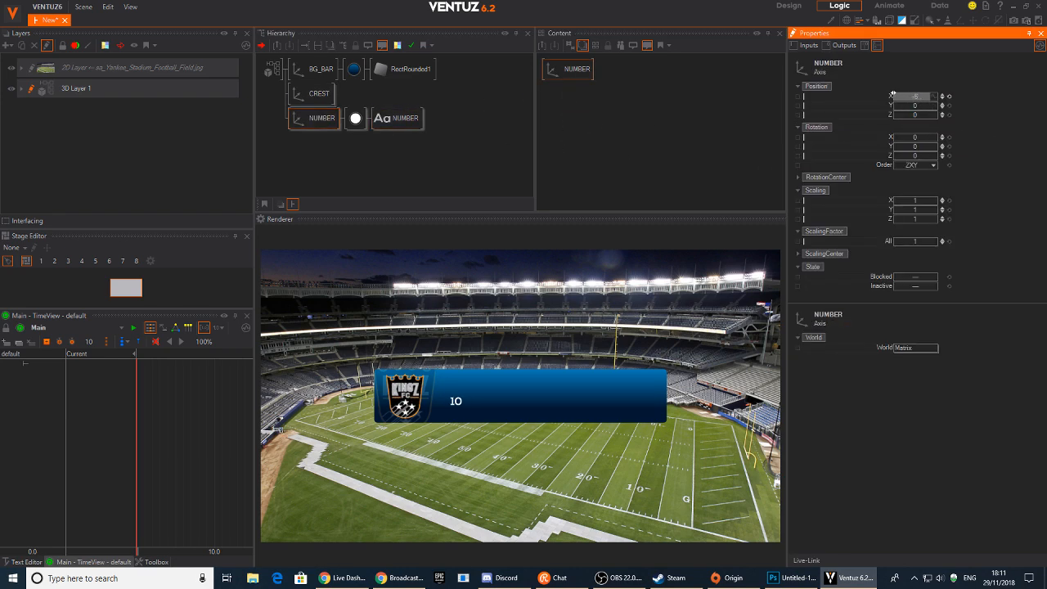
drag(914, 242, 938, 242)
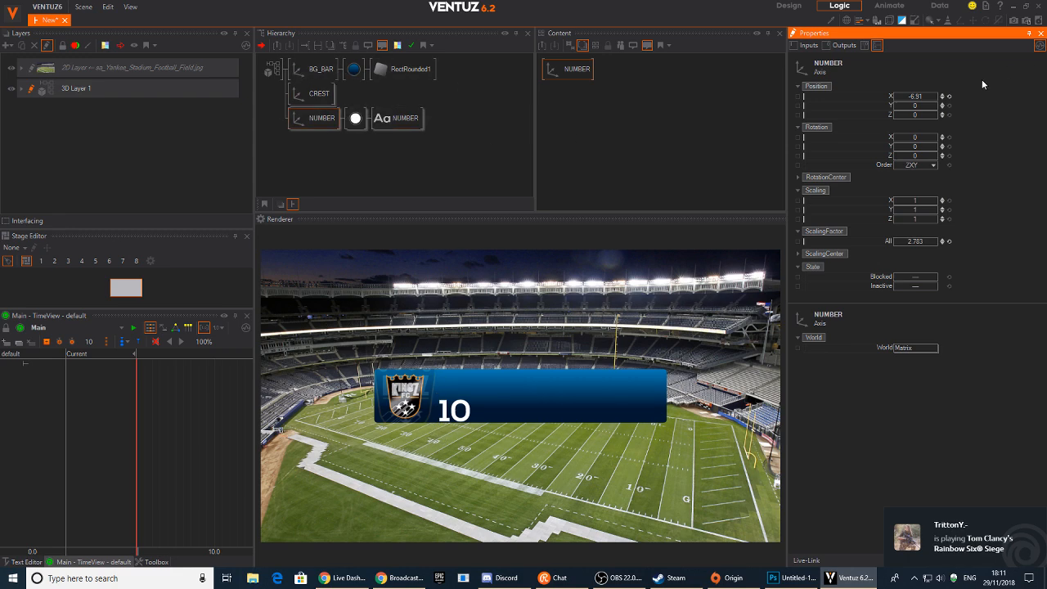
drag(916, 105, 936, 106)
drag(915, 243, 937, 243)
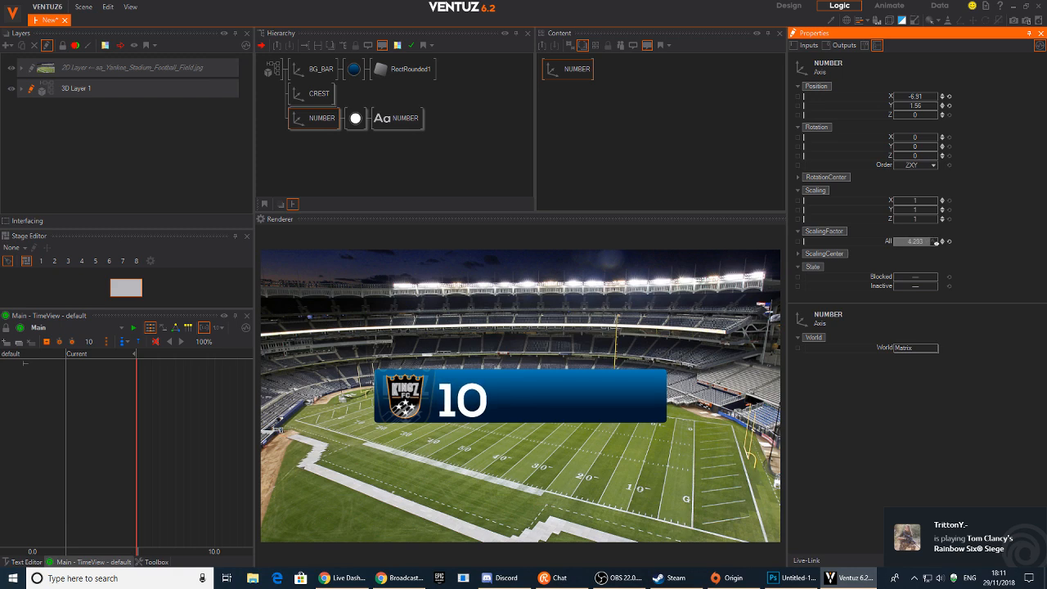
drag(915, 107, 937, 105)
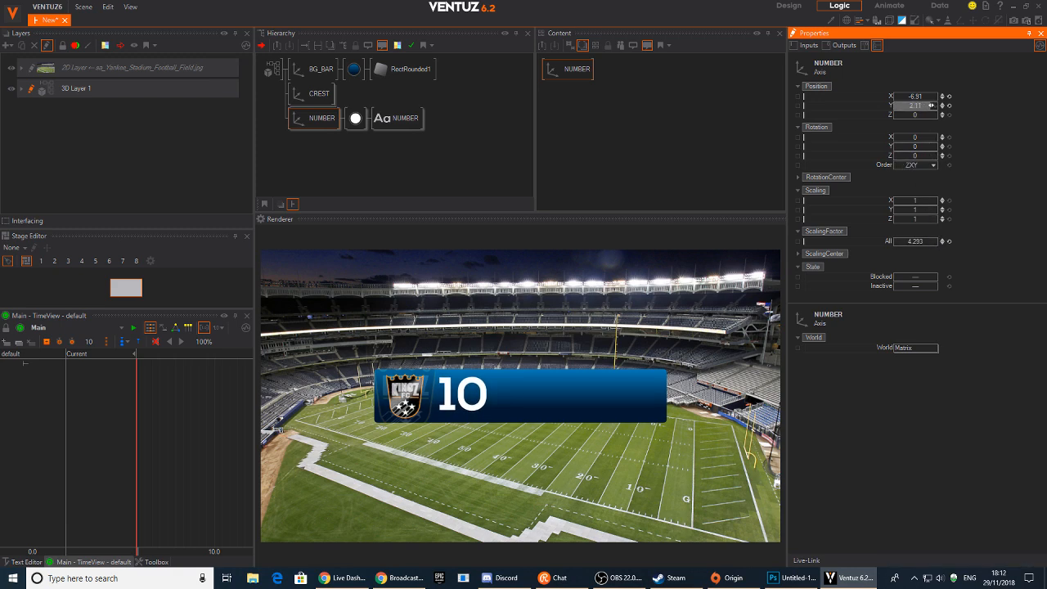
Change the NUMBER Block Text's font to JLR Emeric 280 without saving the modified preset.
click(409, 121)
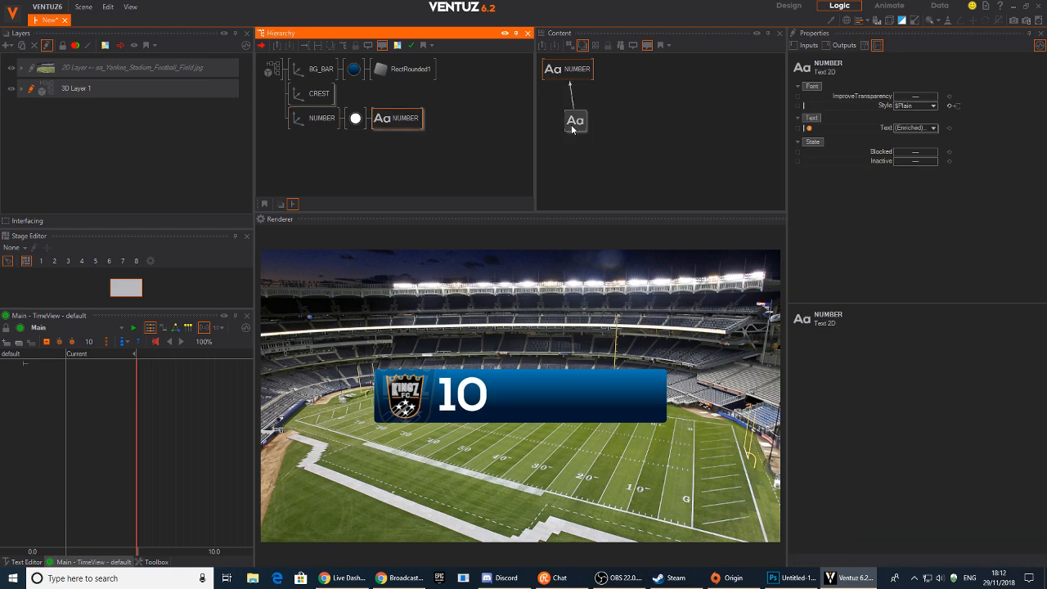
click(566, 112)
click(934, 96)
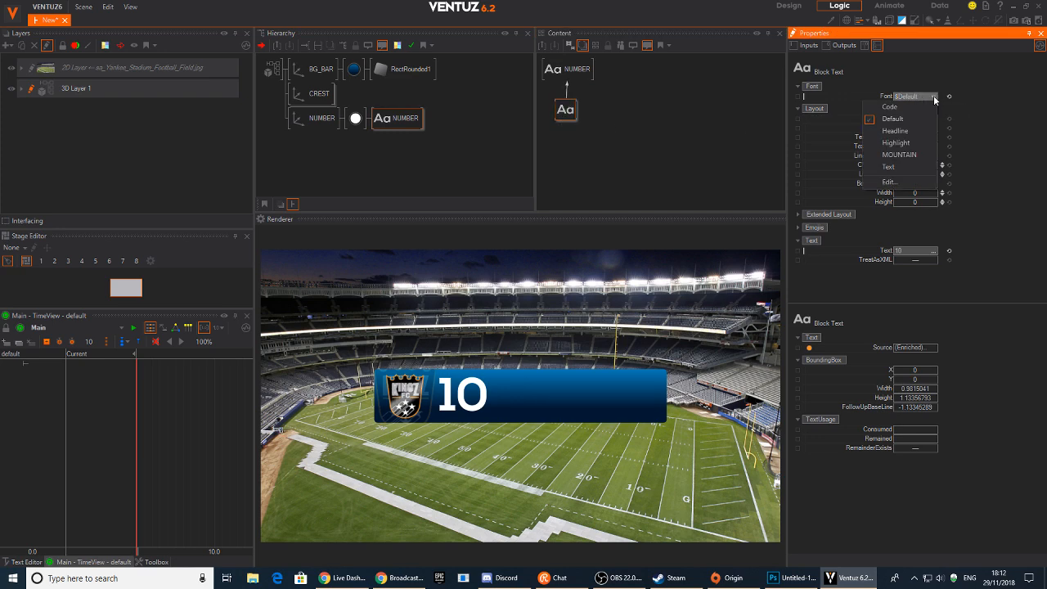
click(909, 180)
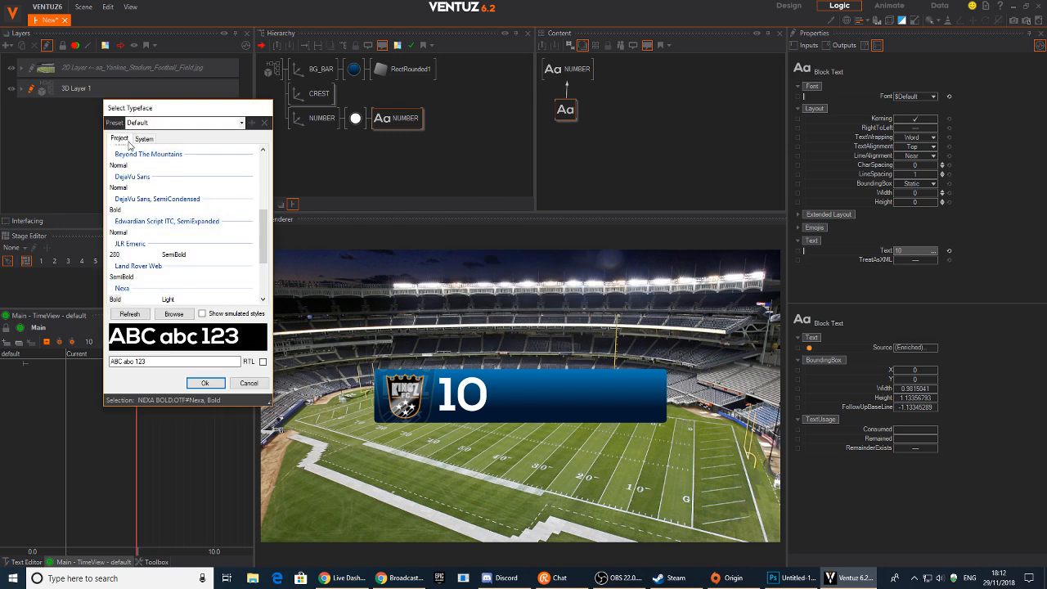
click(115, 254)
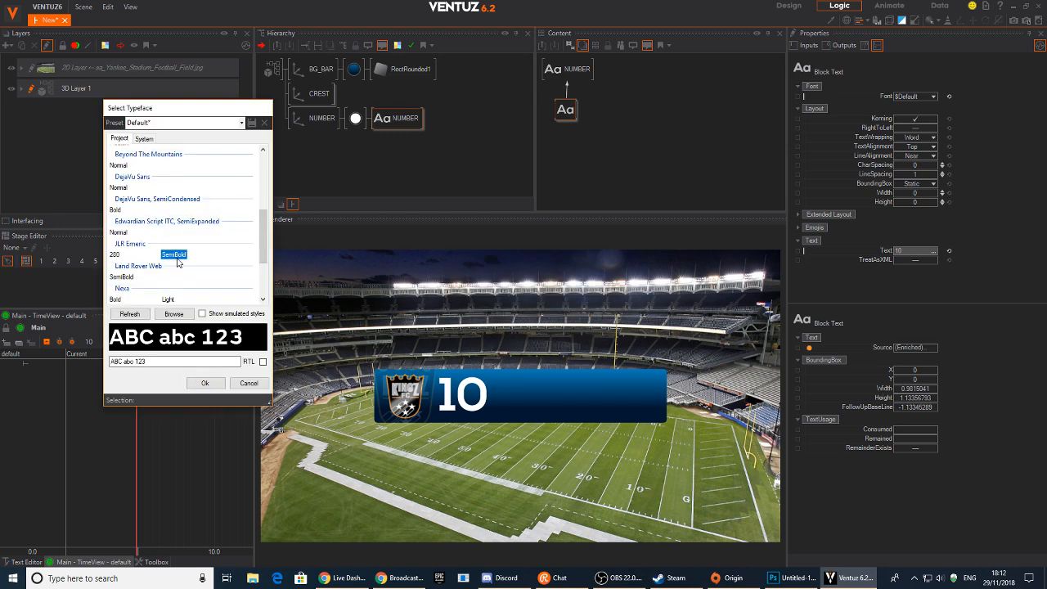
click(204, 383)
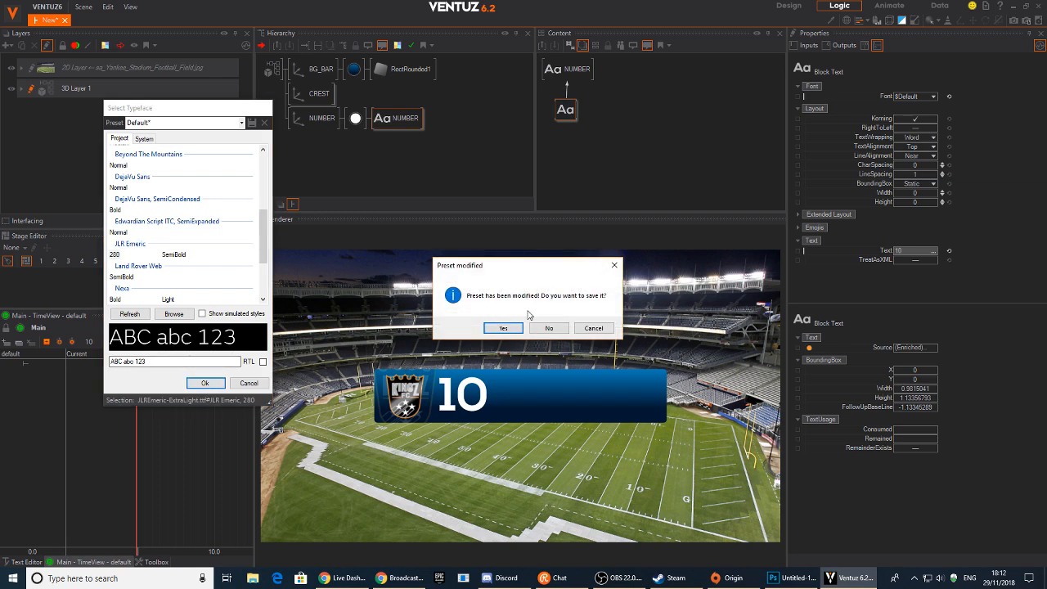
click(547, 331)
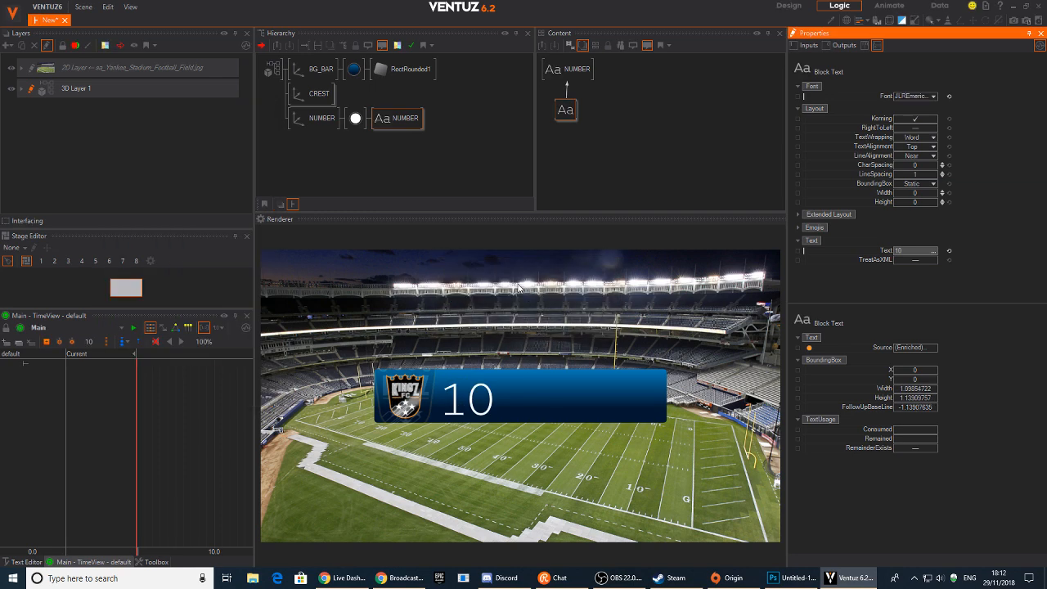
Change the NUMBER Block Text's font to JLR Emeric SemiBold without saving a preset.
click(326, 123)
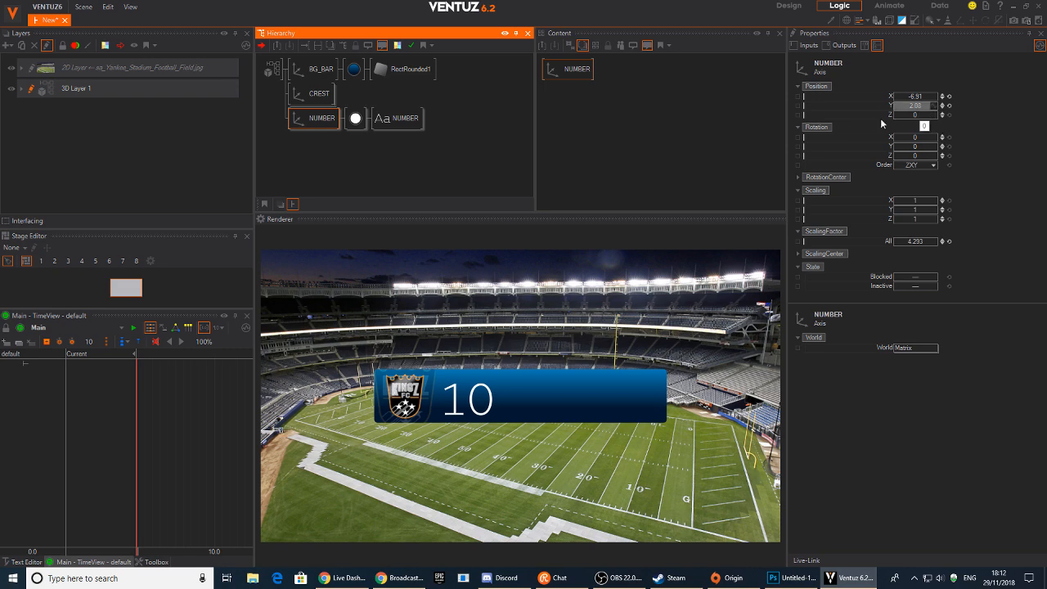
click(410, 119)
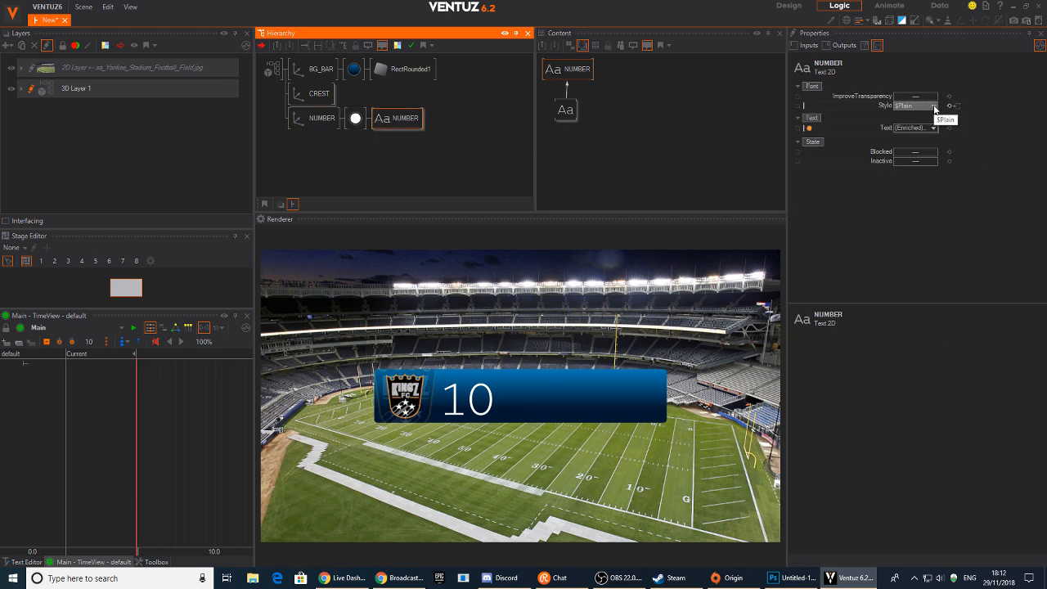
click(565, 109)
click(915, 95)
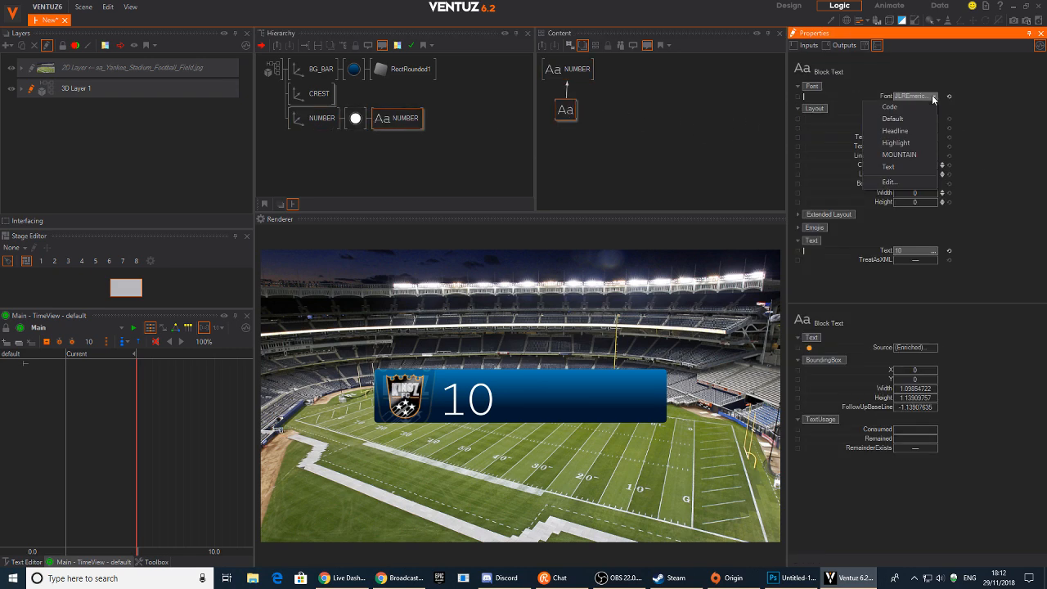
click(896, 174)
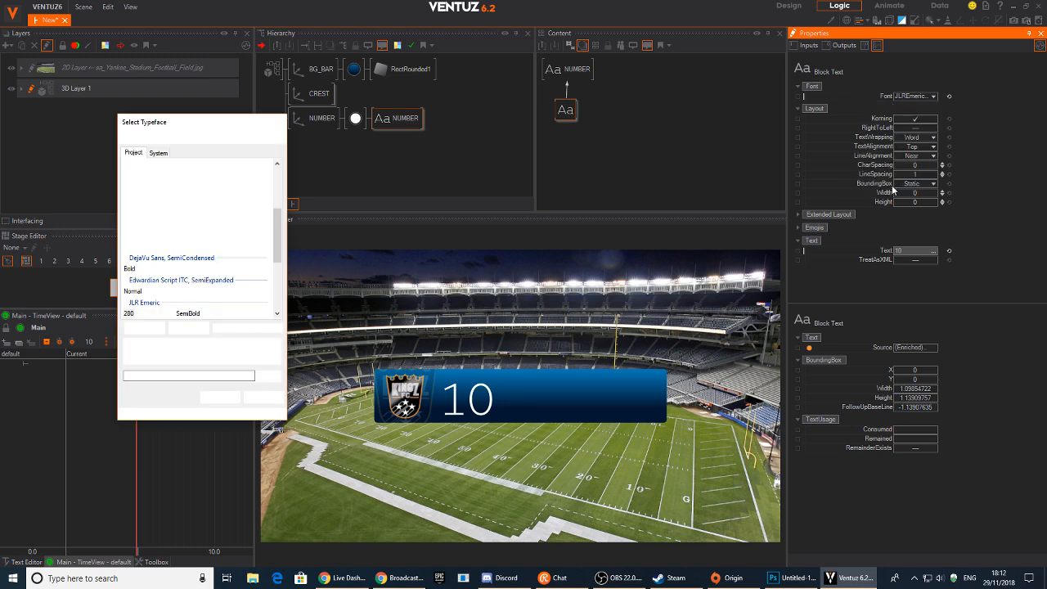
click(187, 313)
click(219, 398)
click(533, 328)
click(610, 318)
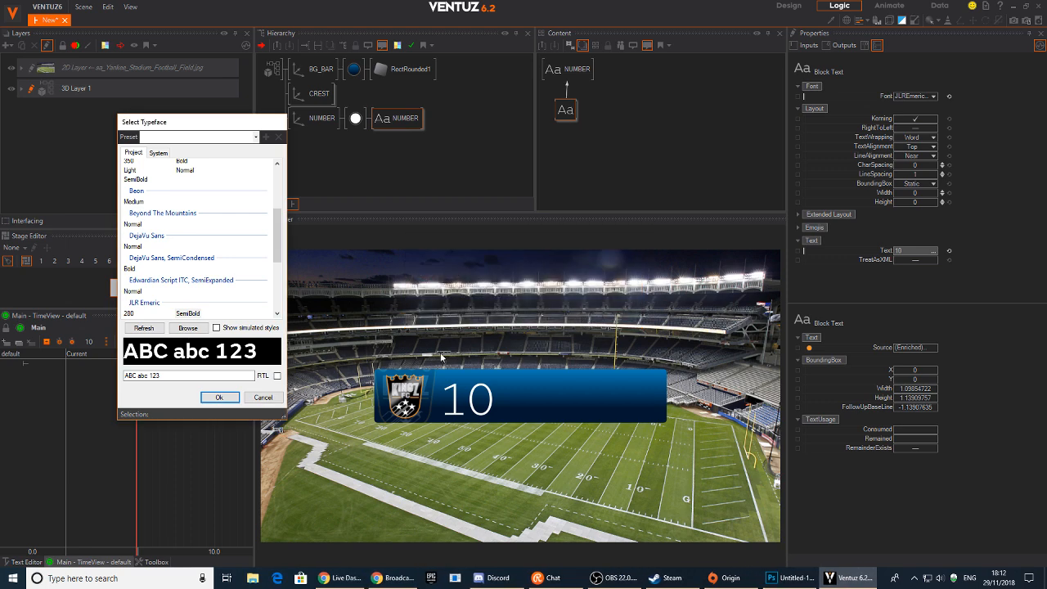
click(219, 398)
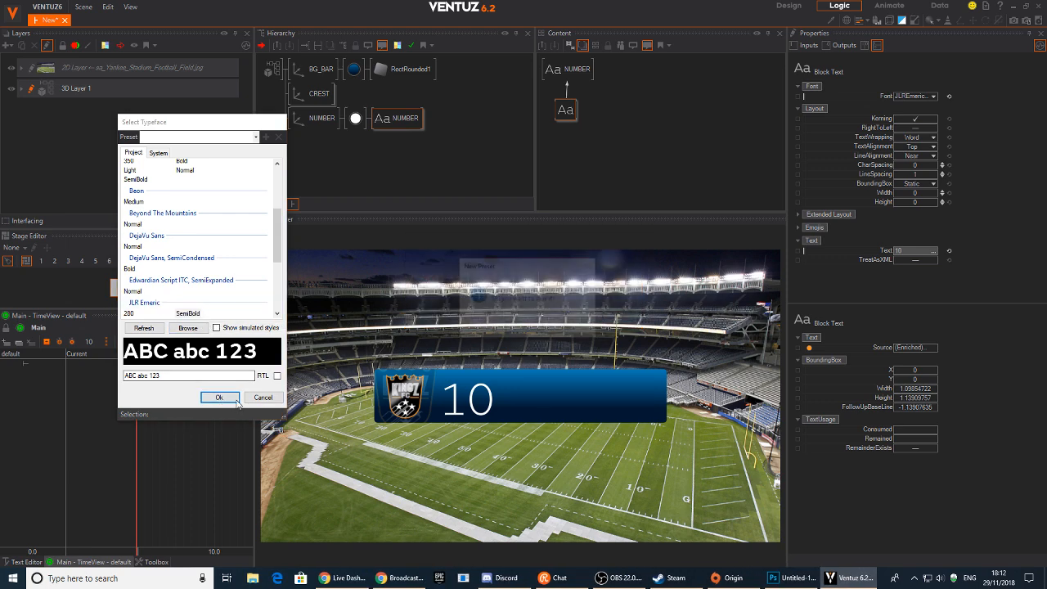
click(581, 332)
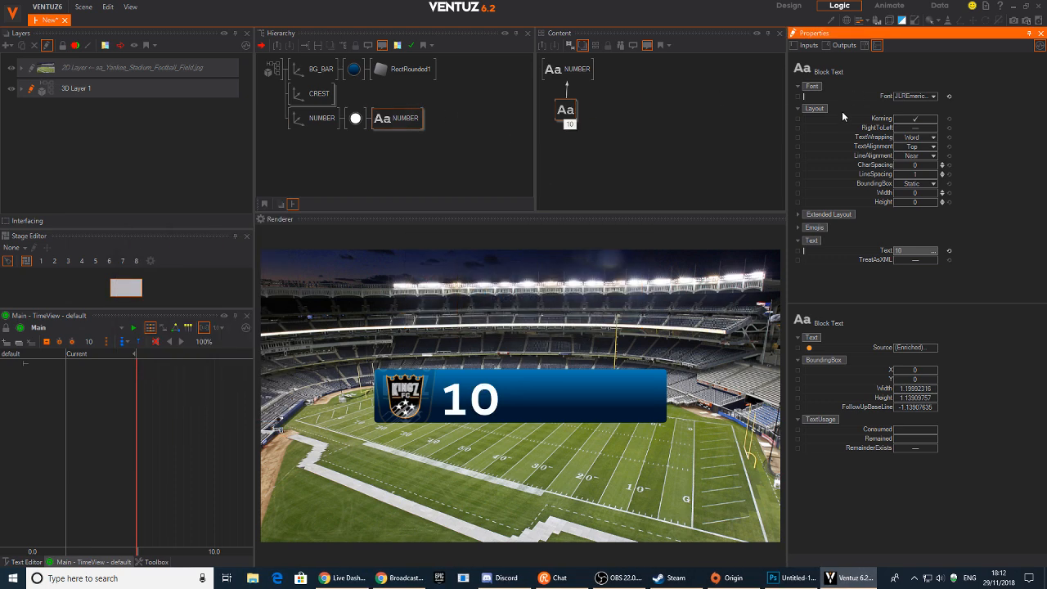
Set the NUMBER Block Text's font to Bahnschrift SemiCondensed 350 without saving a preset, and raise the NUMBER Axis to Y 2.54.
click(933, 96)
click(898, 185)
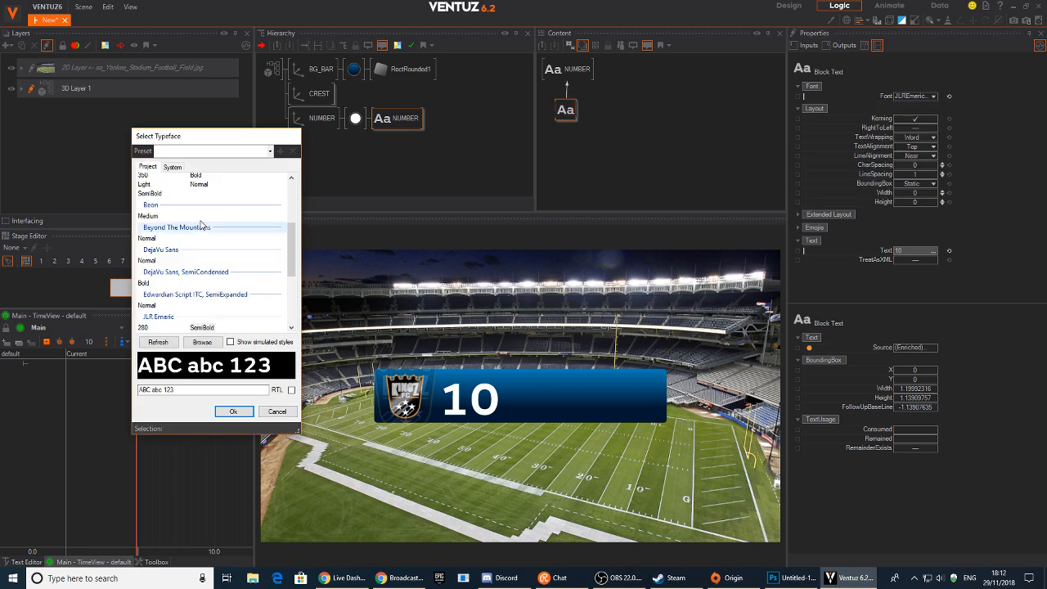
click(151, 193)
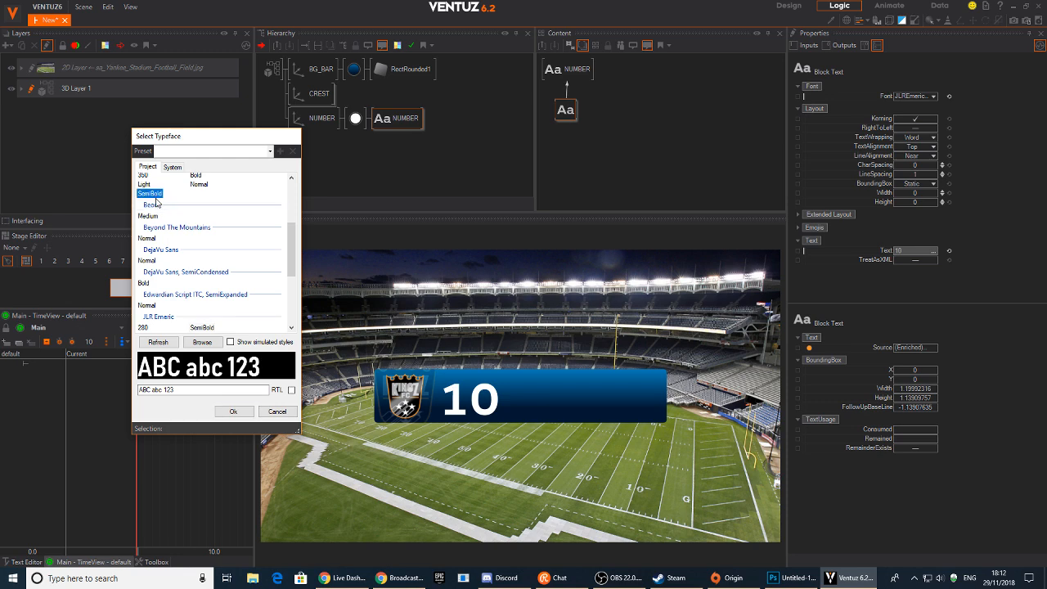
click(151, 237)
key(Down)
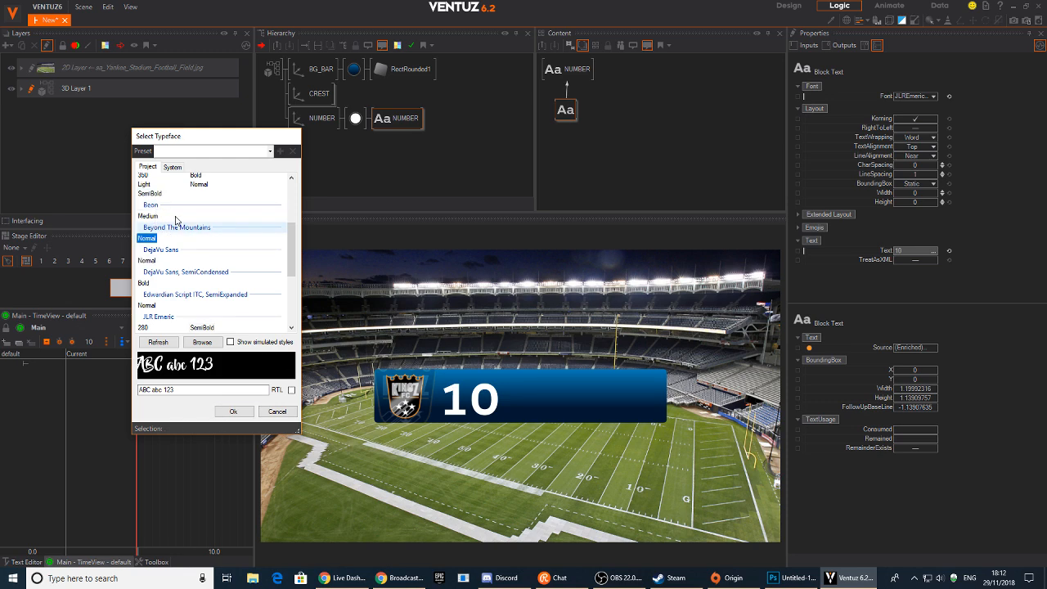
click(175, 216)
key(Up)
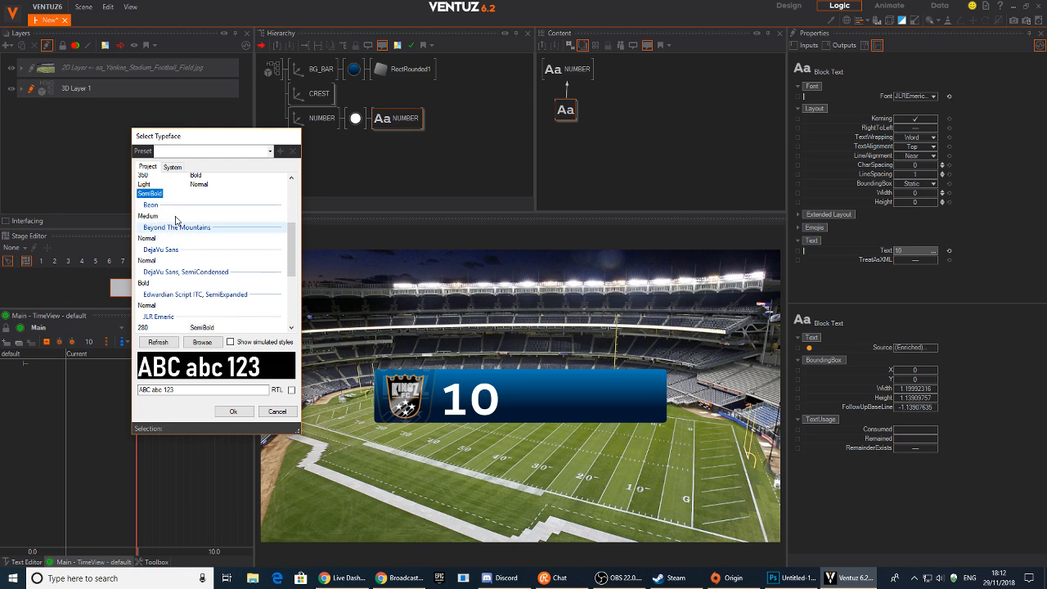
scroll(197, 262, up, 3)
click(144, 288)
click(146, 280)
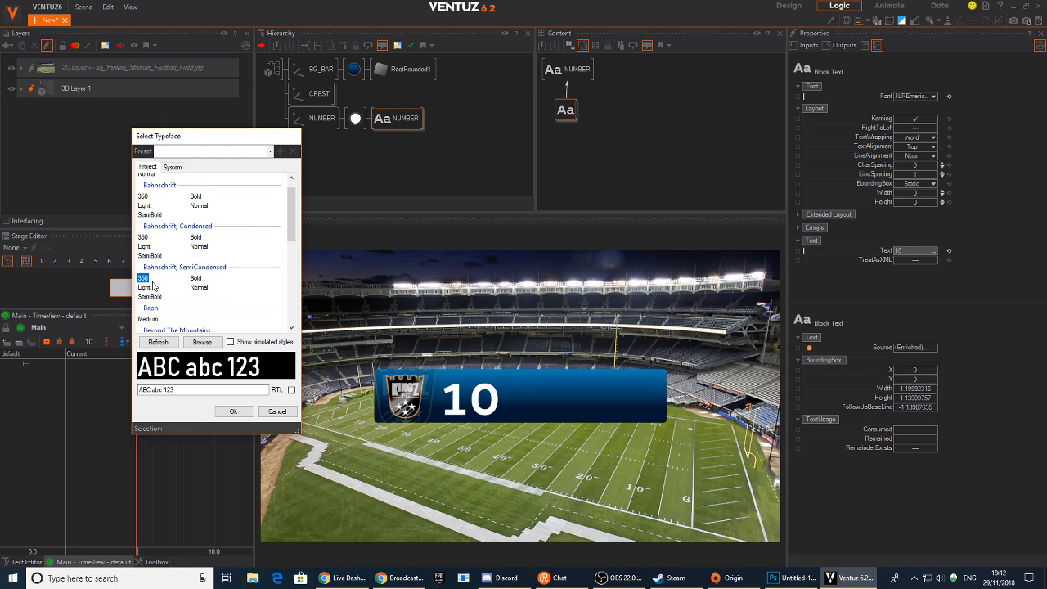
click(234, 412)
click(573, 328)
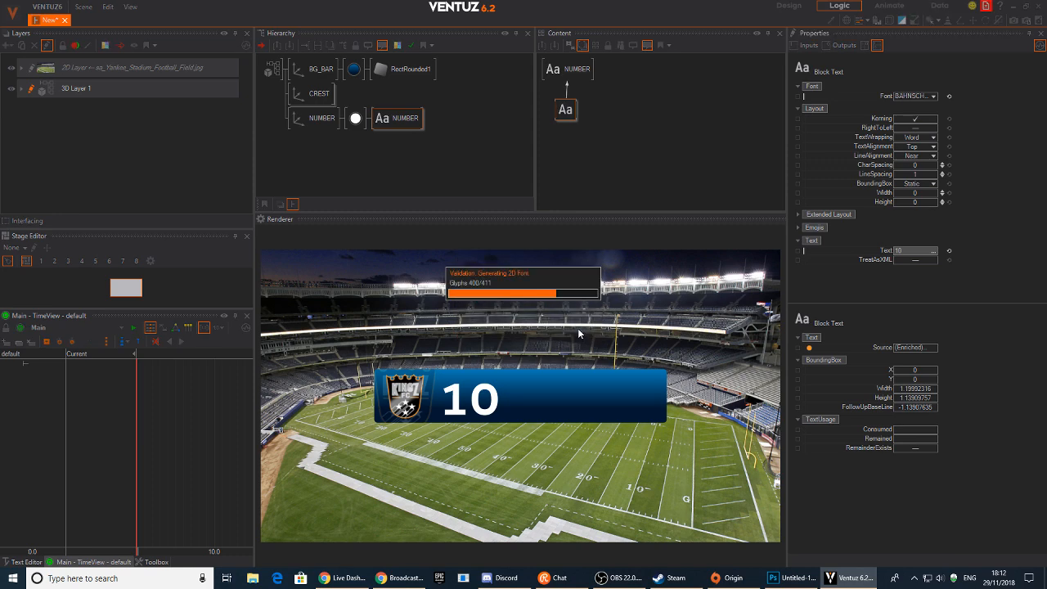
click(319, 118)
mouse_move(920, 106)
mouse_down()
mouse_move(936, 105)
mouse_move(926, 105)
mouse_up()
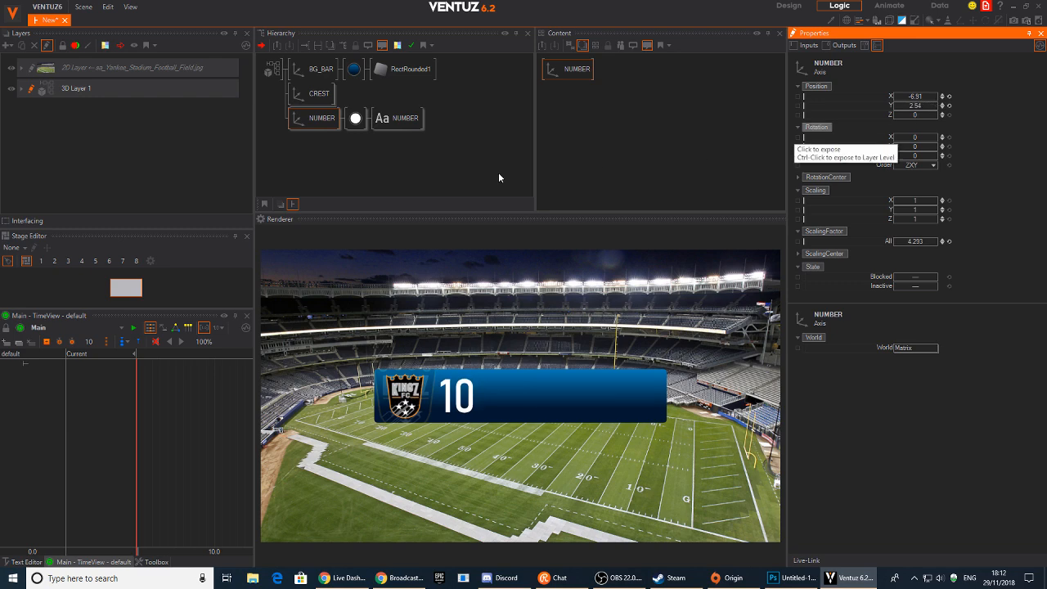
Duplicate the NUMBER Axis with its material and text node below the original, and rename the copied Axis as LINE1.
click(311, 122)
ctrl+drag(308, 121, 307, 128)
double_click(315, 145)
text(LINE1)
key(Return)
click(387, 149)
Position the LINE1 Axis at X -3.26 and Y 2.27 beside the number, and reduce its ScalingFactor to 1.933.
click(307, 147)
drag(907, 95, 908, 95)
drag(918, 244, 908, 243)
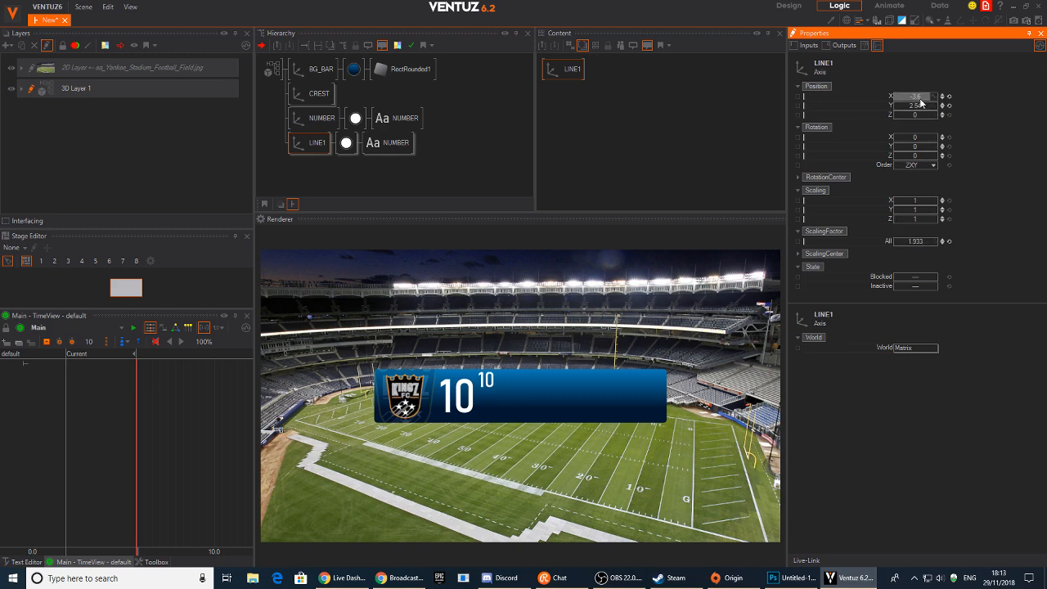
drag(895, 101, 924, 97)
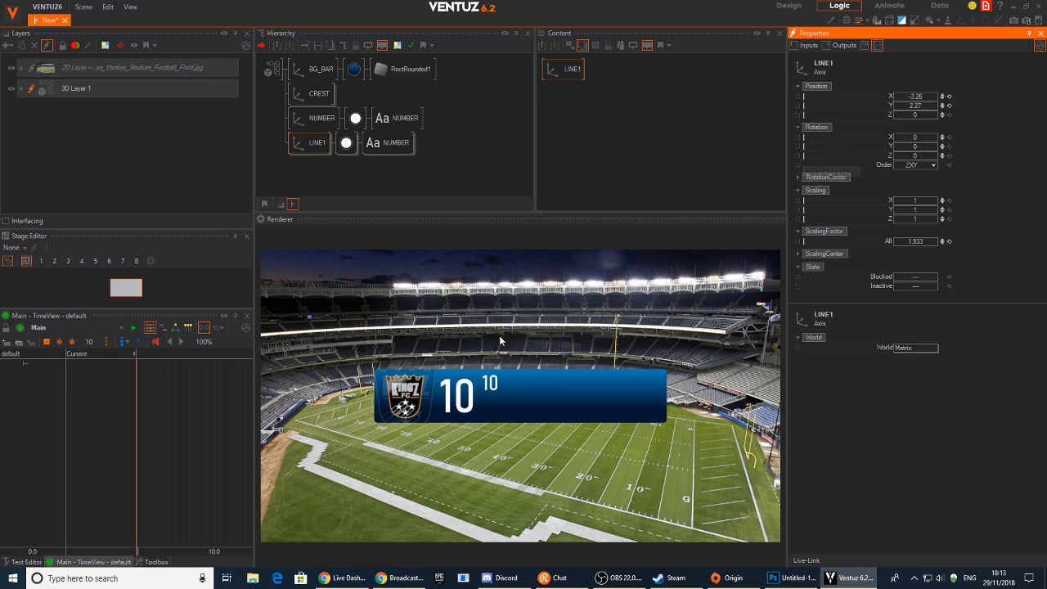
Enlarge the NUMBER Axis to a ScalingFactor of about 4.98.
click(321, 118)
drag(915, 239, 928, 240)
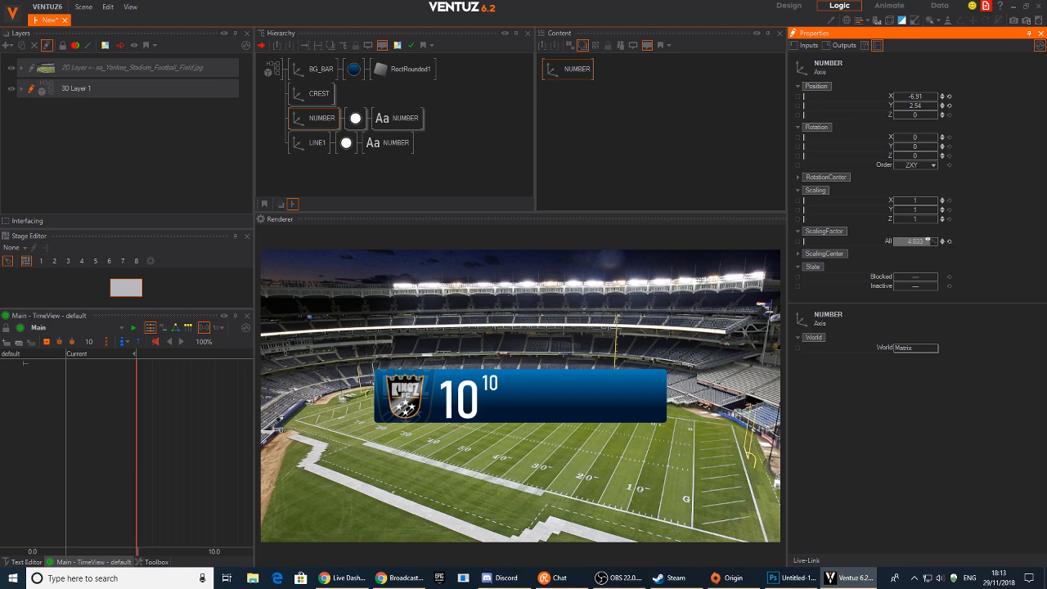
click(396, 118)
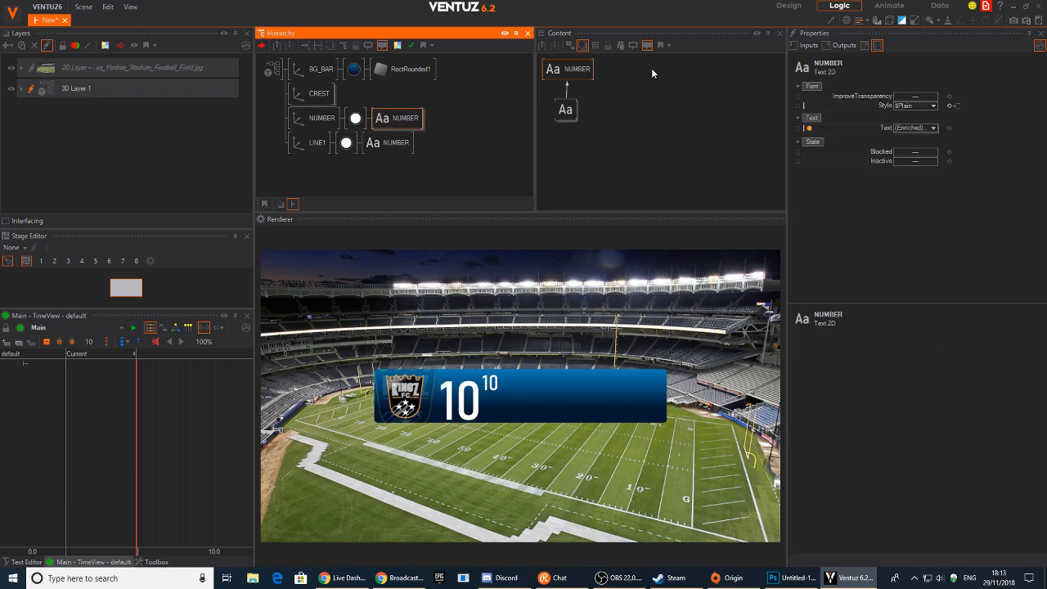
click(563, 110)
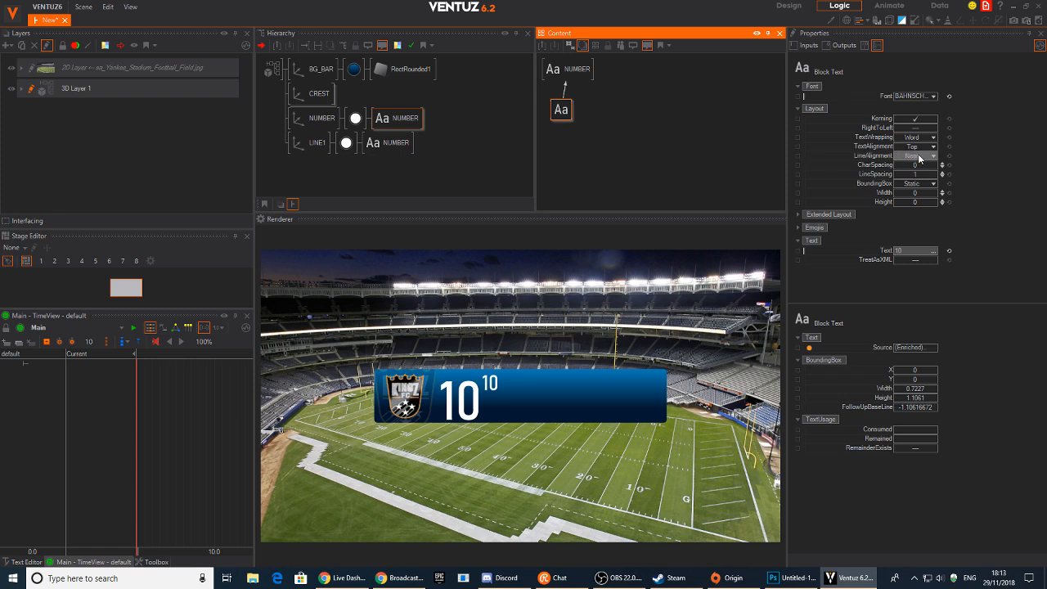
click(918, 155)
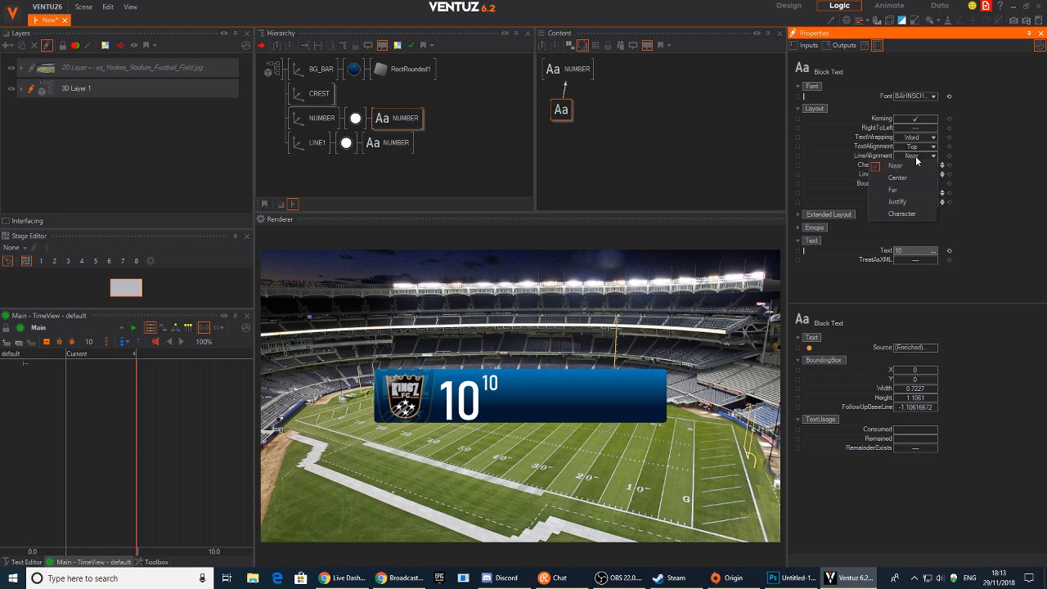
click(924, 154)
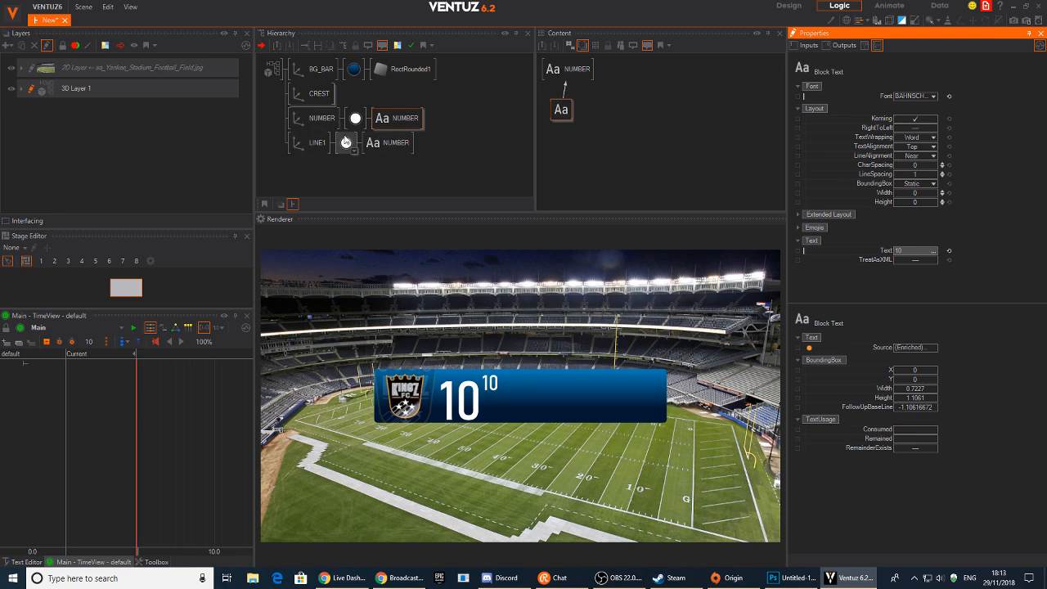
click(315, 143)
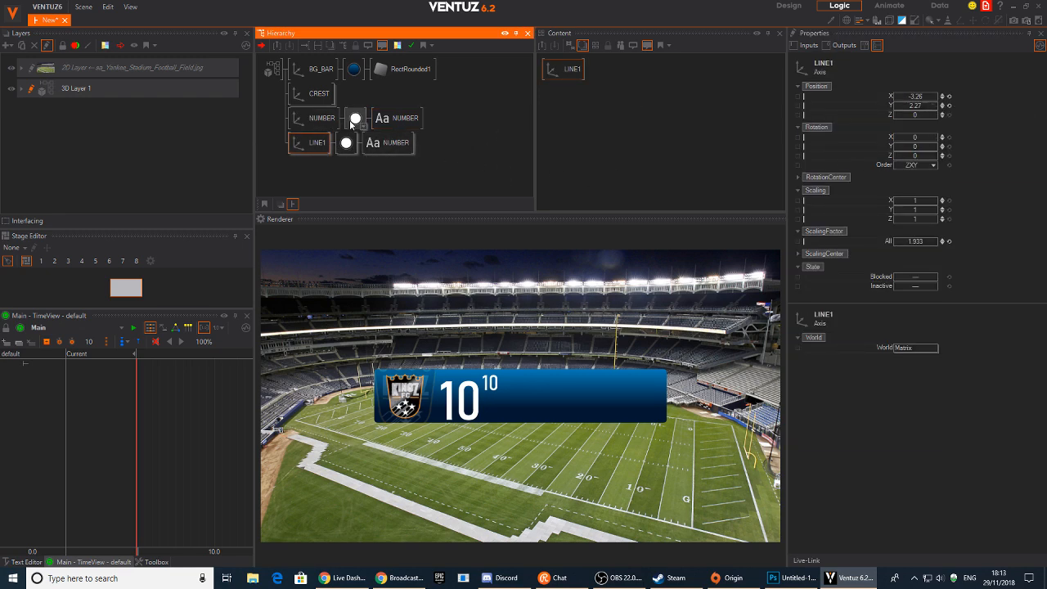
Position the NUMBER Axis at X -7.08 and Y about 3.3, and enlarge it to a ScalingFactor of 5.269.
click(321, 118)
click(918, 105)
drag(917, 105, 935, 108)
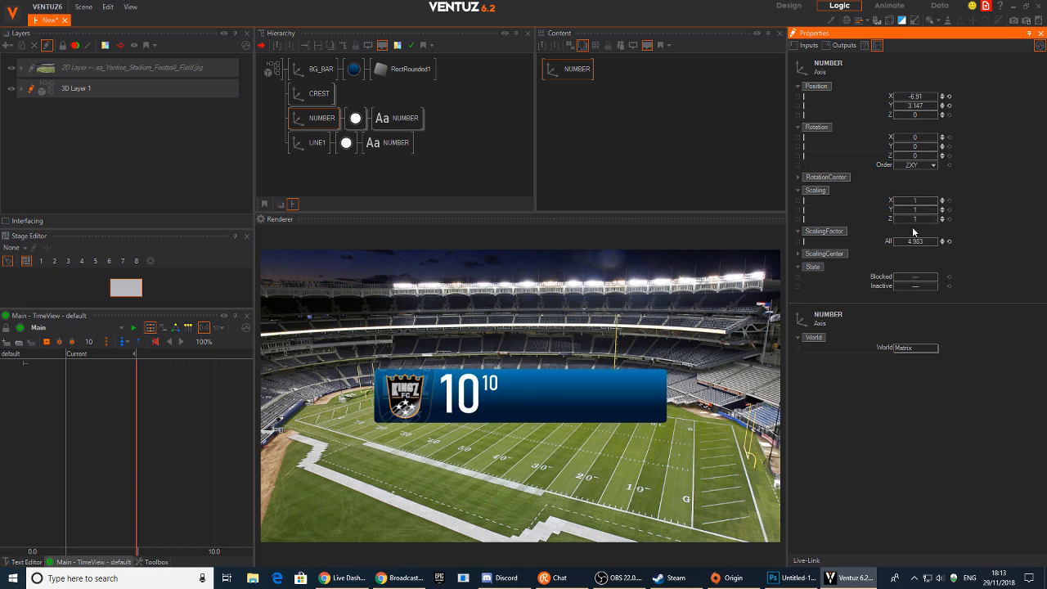
drag(932, 242, 942, 244)
drag(920, 103, 919, 105)
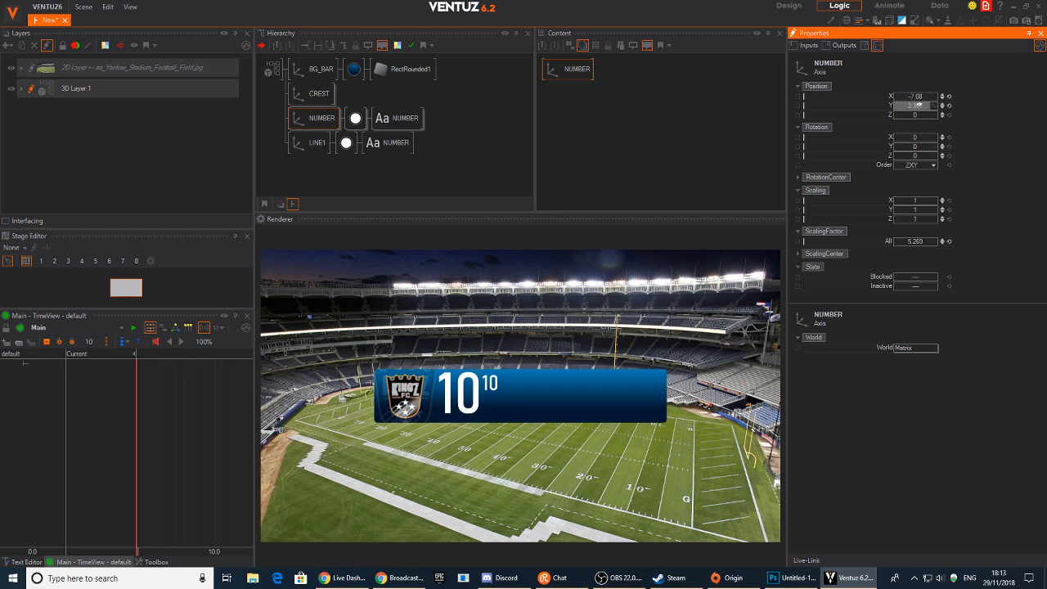
Shift the LINE1 Axis slightly to the right of the number, and rename its Text 2D node as LINE1.
click(310, 142)
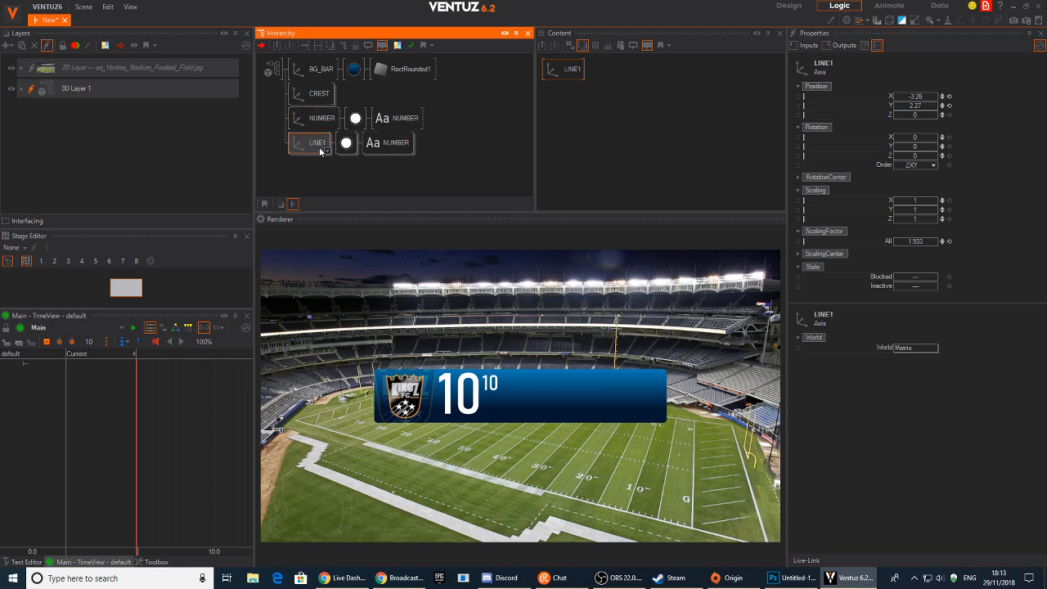
drag(915, 97, 918, 103)
double_click(396, 142)
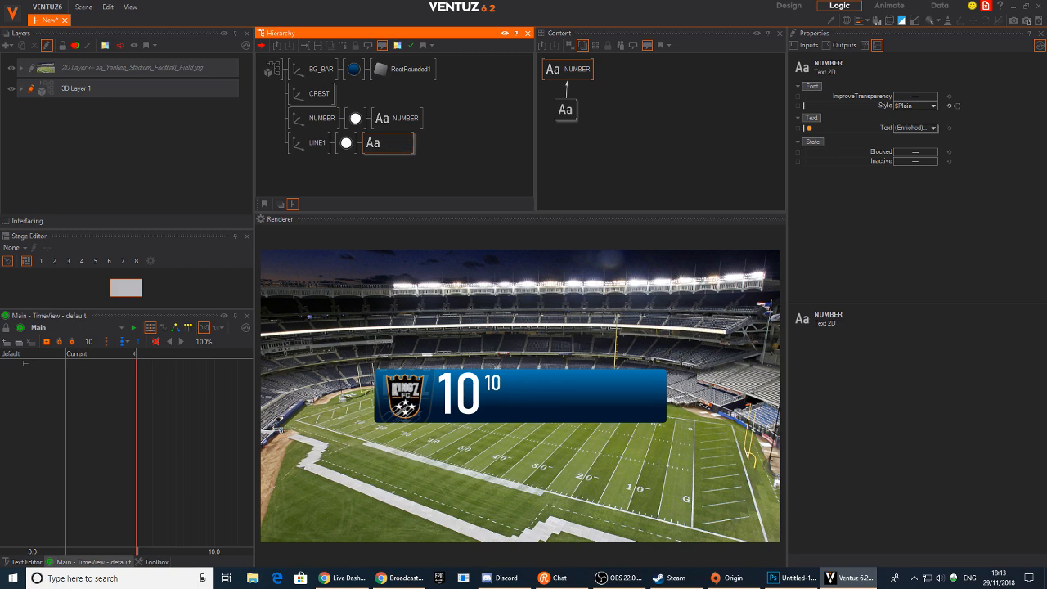
text(LINE1)
key(Return)
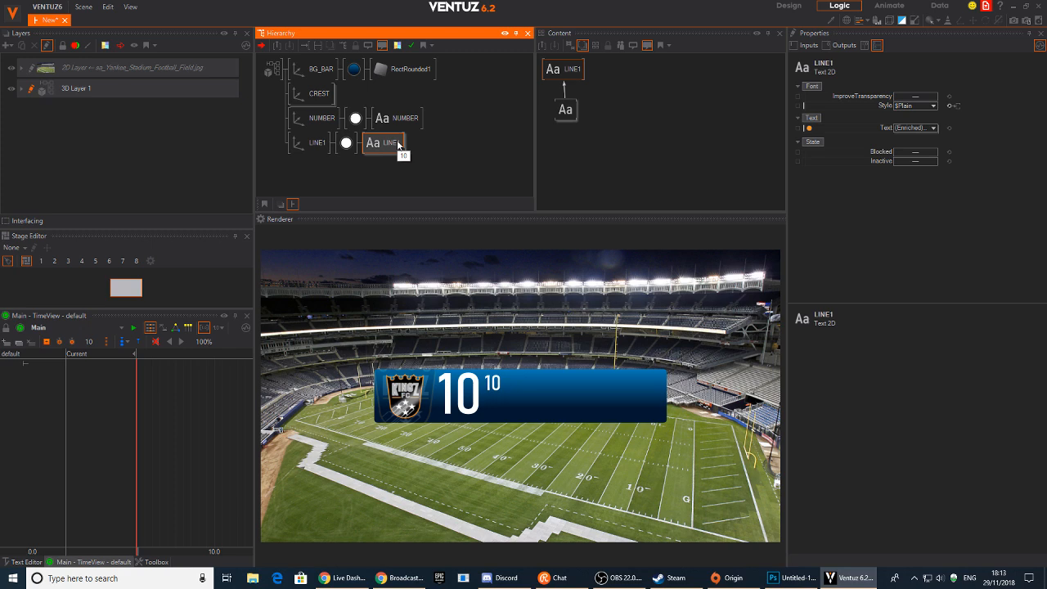
click(375, 175)
Set the Block Text feeding LINE1 to FIRST NAME.
click(380, 146)
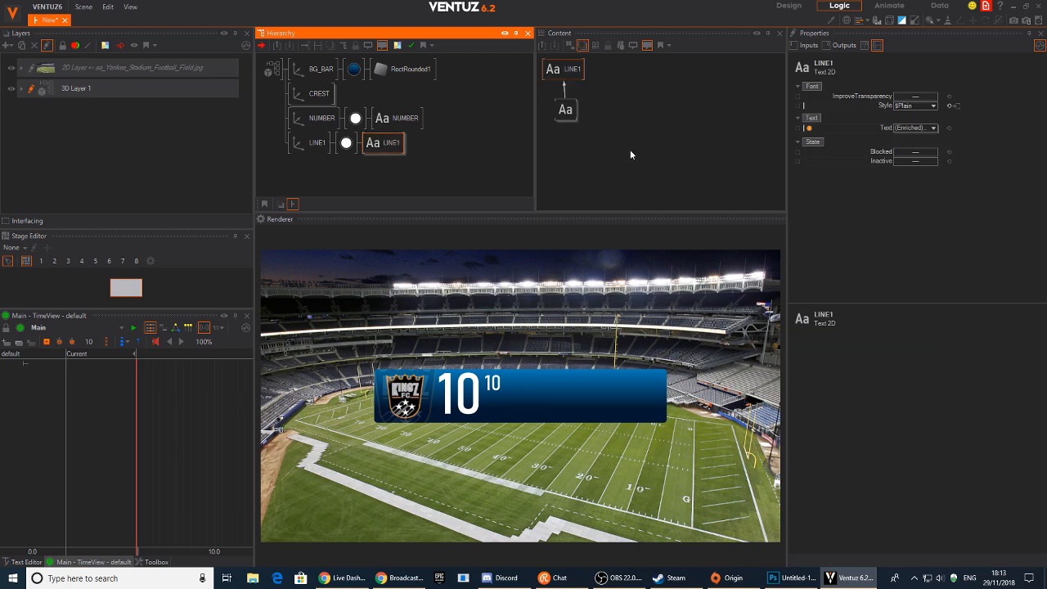
click(563, 111)
click(904, 249)
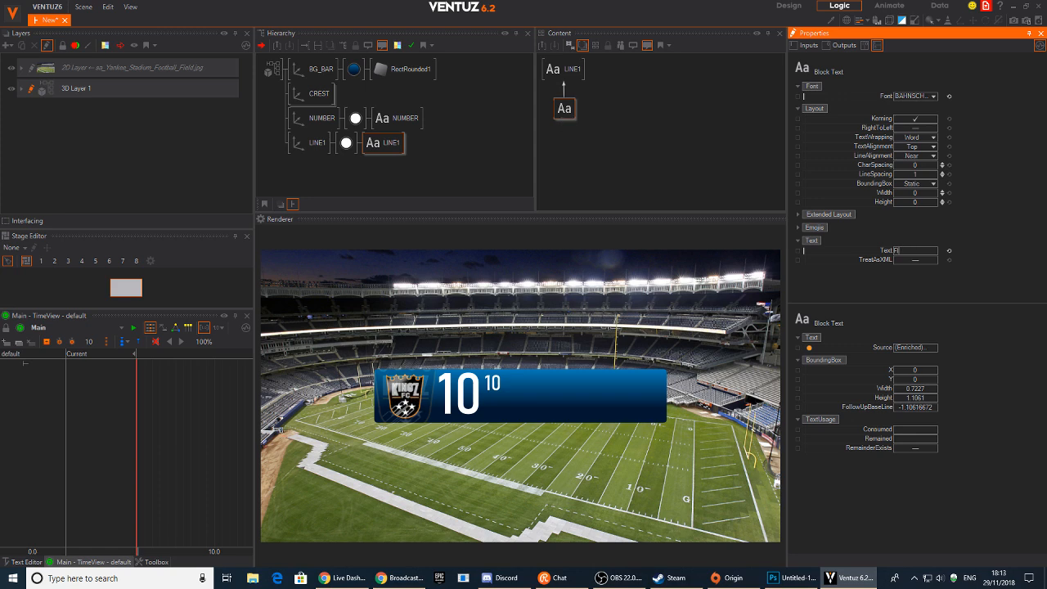
text(FIRST NAME)
key(Return)
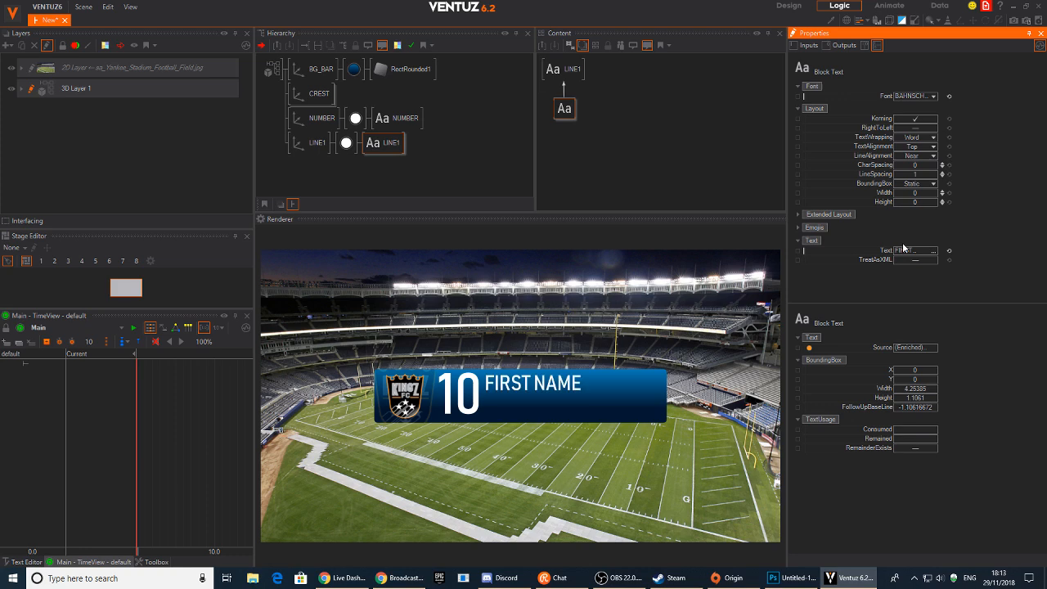
Duplicate the LINE1 branch as LINE2, name its Text 2D node LINE2, and lower its Axis directly beneath the first line.
click(315, 151)
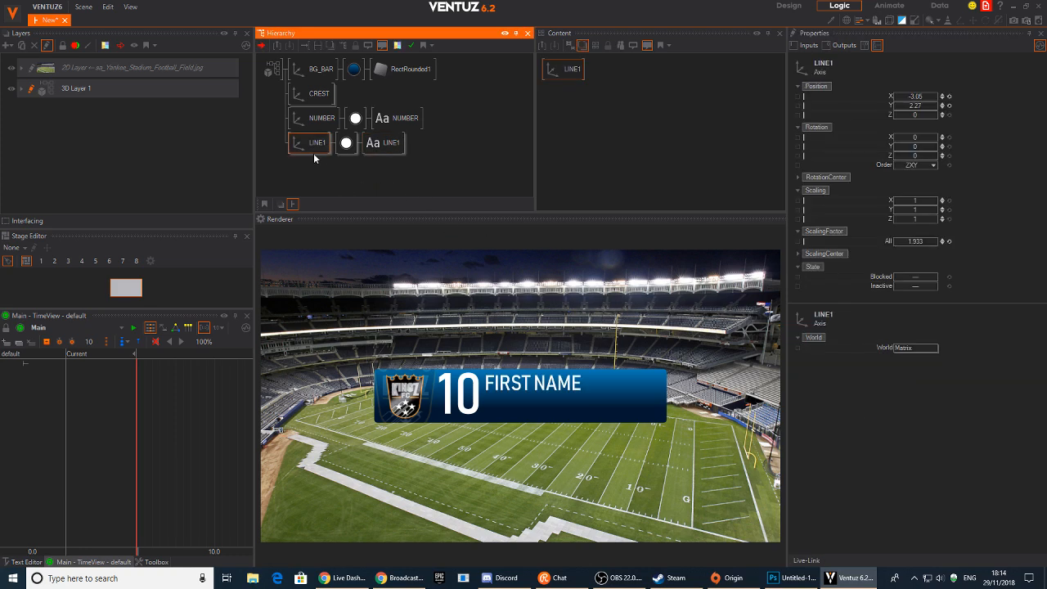
ctrl+drag(316, 150, 316, 152)
click(391, 169)
key(F2)
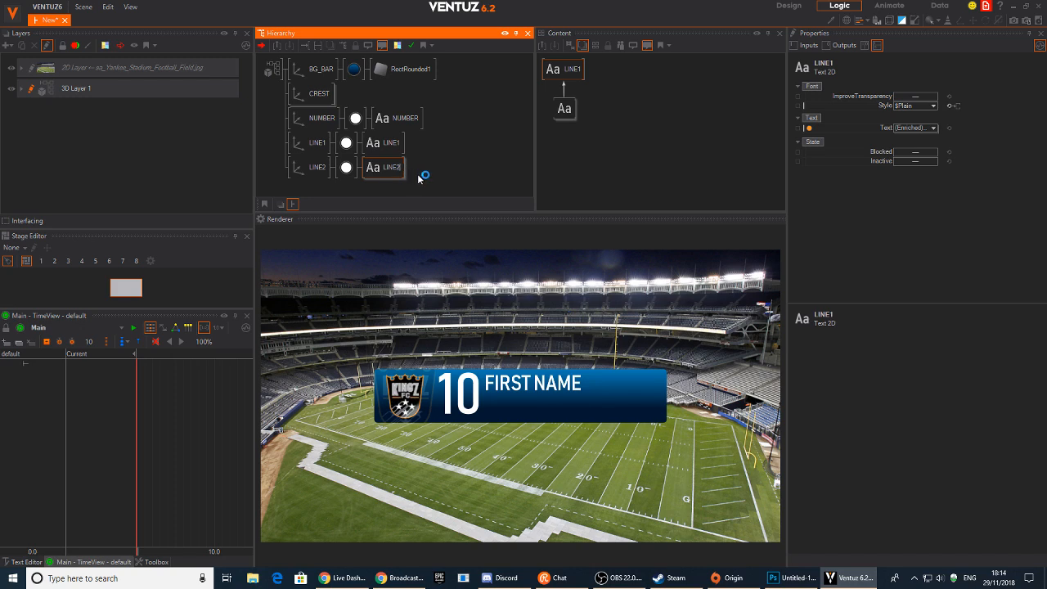
click(316, 166)
drag(927, 106, 892, 106)
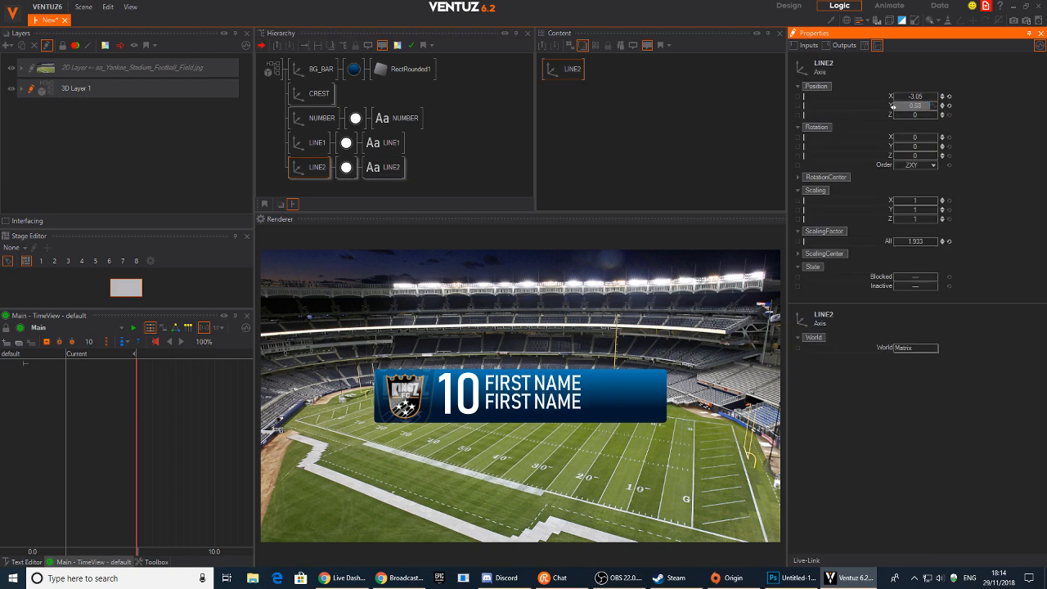
Set the Block Text feeding LINE2 to SURNAME GOES HERE.
click(385, 167)
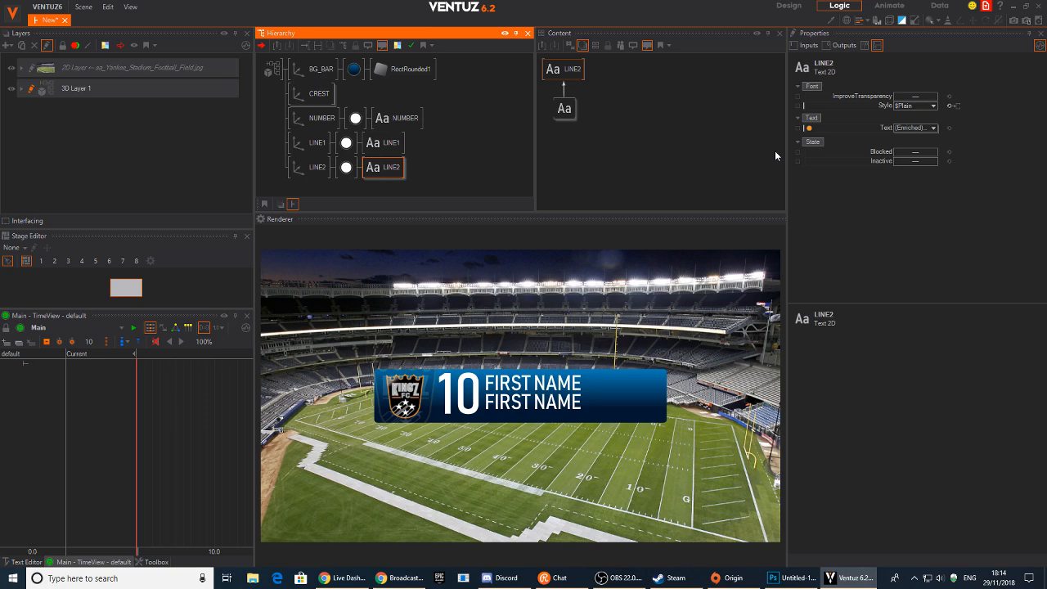
click(563, 108)
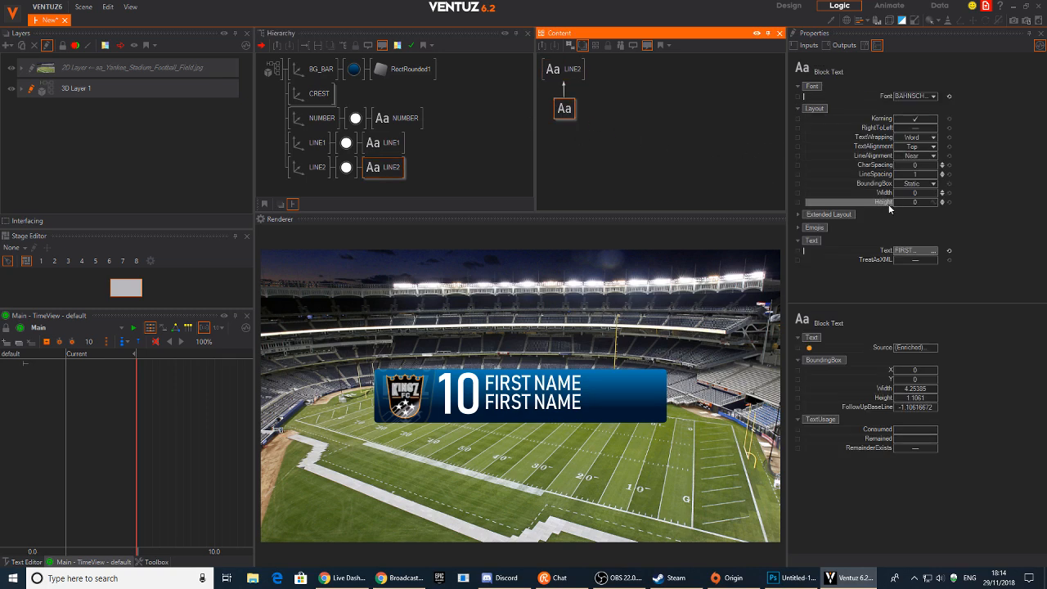
click(912, 254)
click(912, 253)
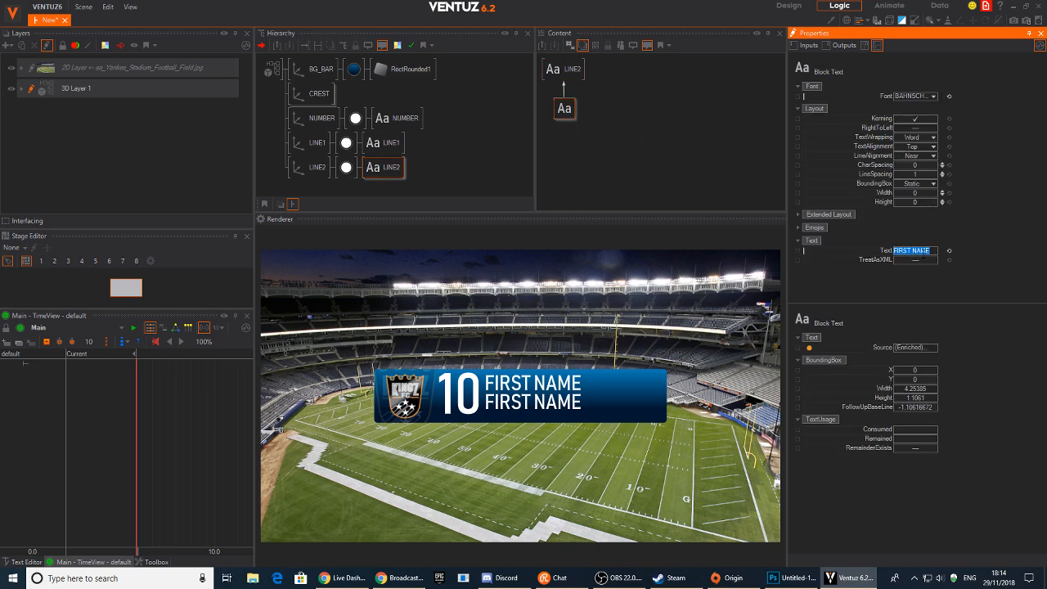
click(917, 250)
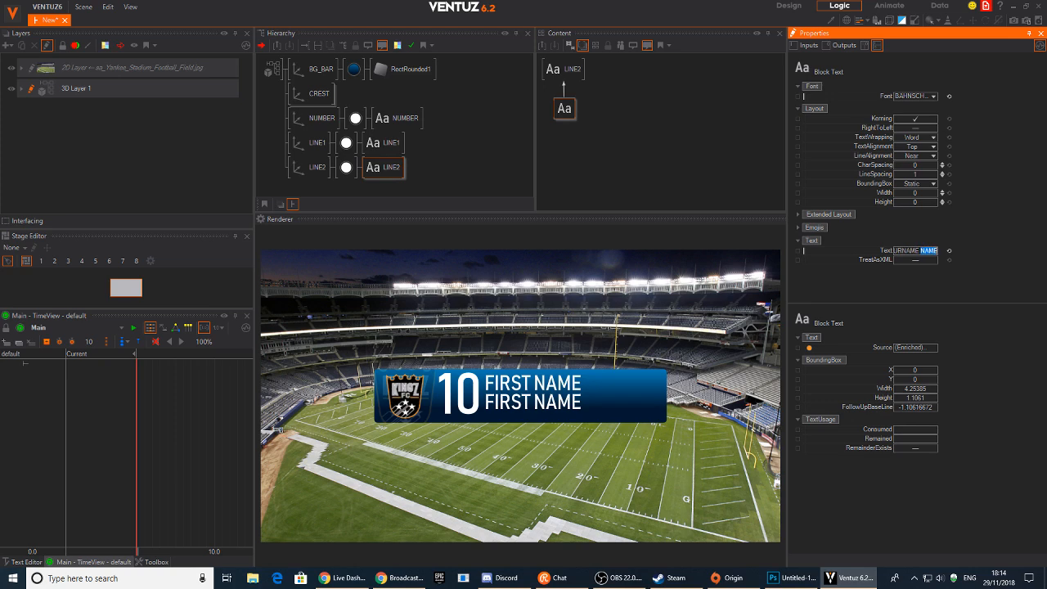
key(Return)
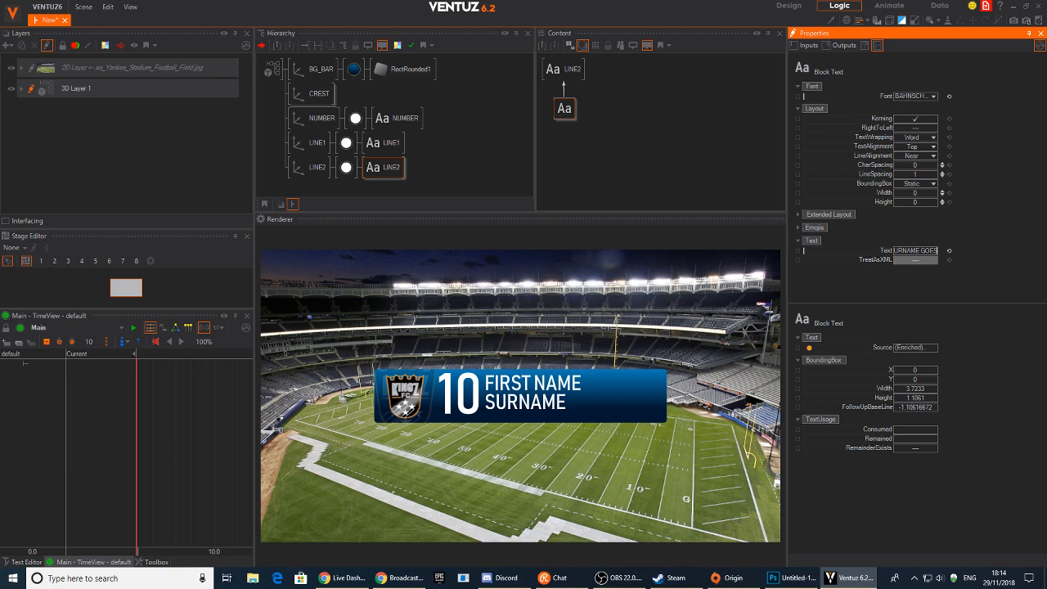
text(HERE)
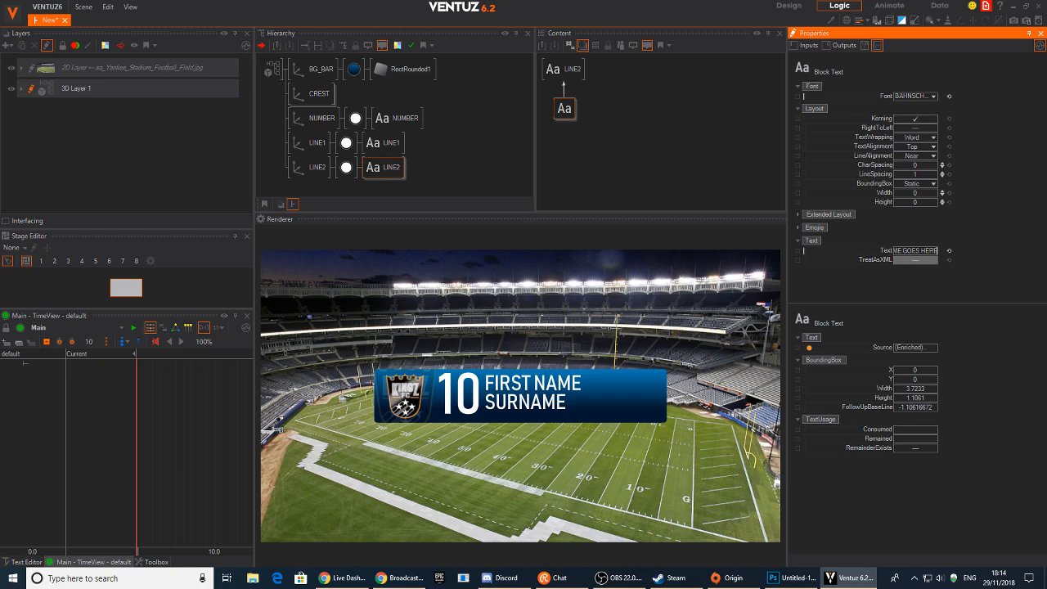
key(Return)
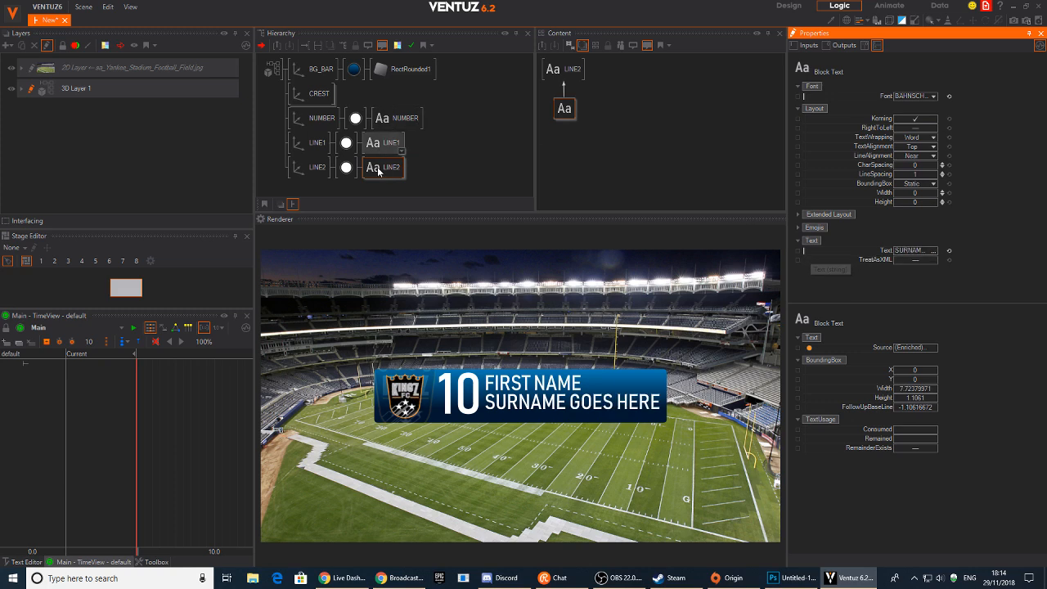
Reduce the LINE1 Axis's ScalingFactor and adjust its vertical position, and set the LINE2 Axis's Y position to 0.837.
click(317, 142)
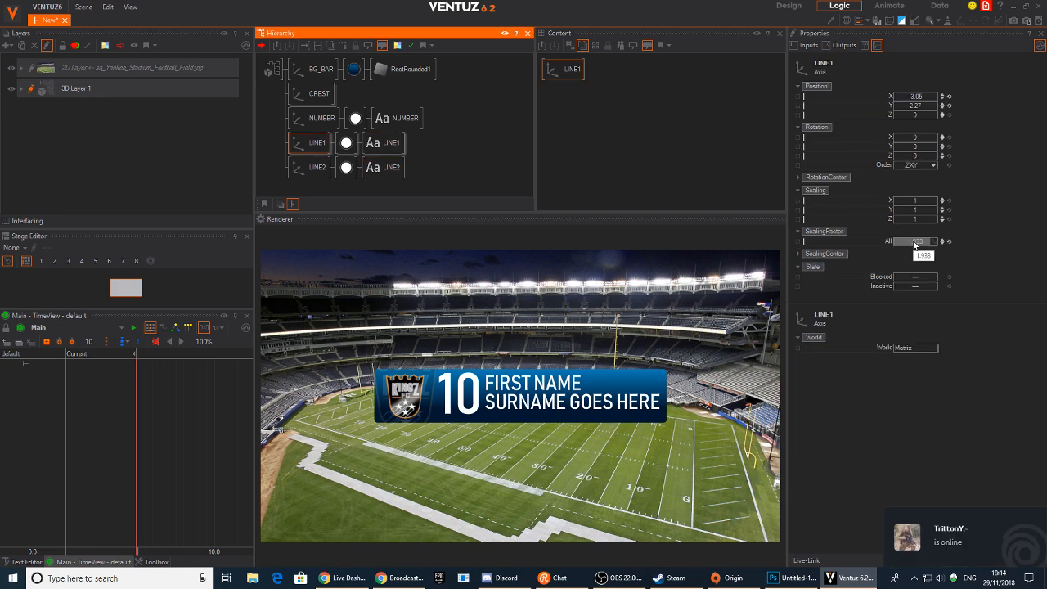
drag(915, 243, 900, 238)
mouse_move(913, 106)
mouse_down()
mouse_move(895, 105)
mouse_move(933, 107)
mouse_up()
click(311, 167)
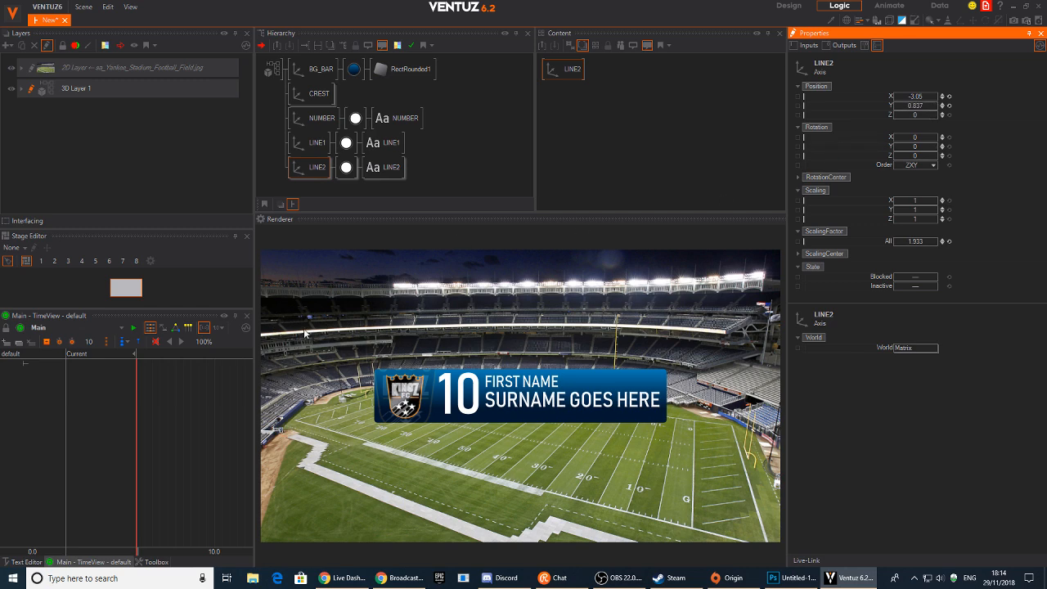
Insert a parent Axis at the layer root above all lower-third elements, and set its Y position to 1.38.
click(276, 110)
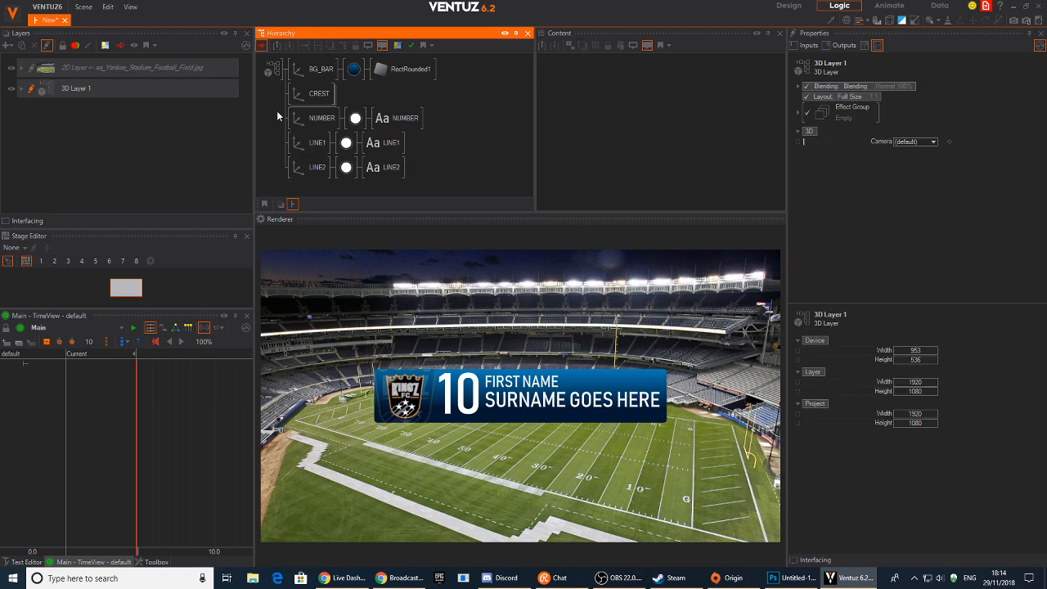
text(cols)
click(273, 127)
text(ax)
click(280, 165)
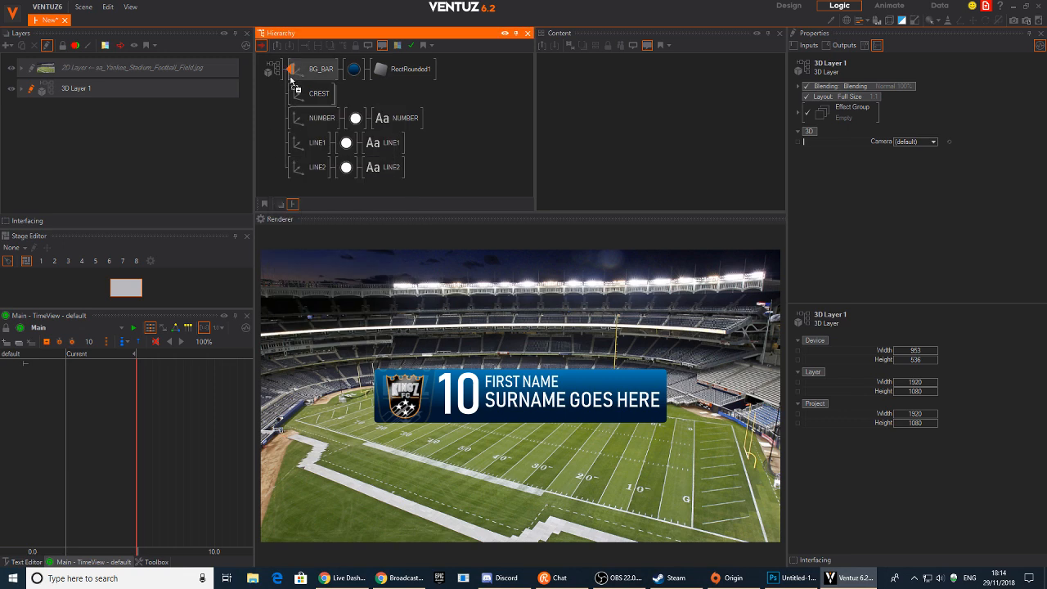
click(291, 74)
mouse_move(917, 106)
mouse_down()
mouse_move(901, 105)
mouse_move(934, 105)
mouse_move(893, 106)
mouse_move(920, 105)
mouse_up()
Show the content of the LINE1 and LINE2 text nodes together, arranging them side by side with their Block Text nodes spaced below.
scroll(424, 144, down, 2)
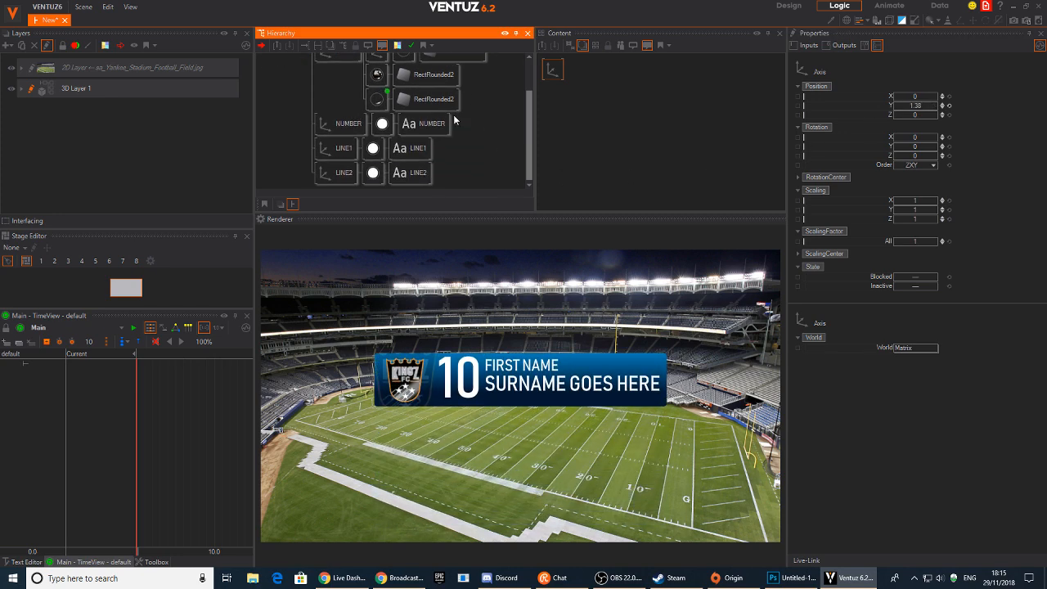
click(413, 175)
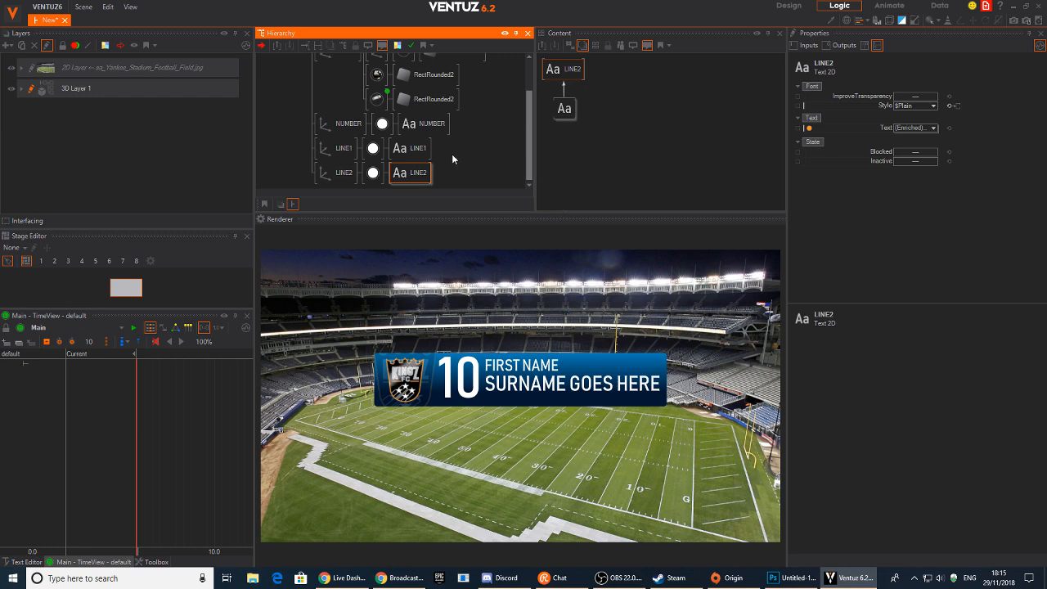
ctrl+click(410, 171)
click(584, 164)
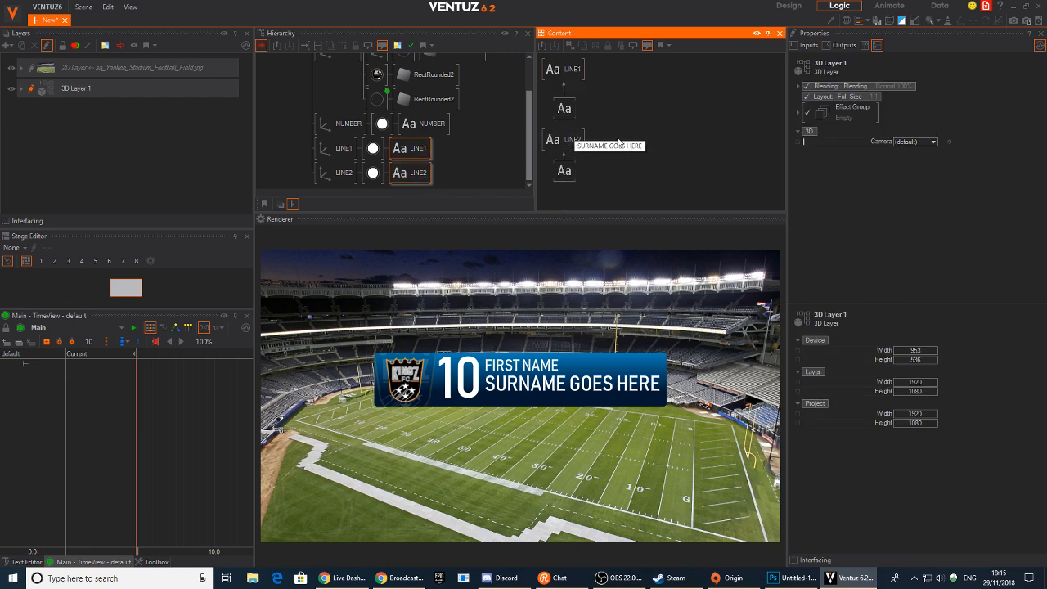
drag(560, 181, 559, 180)
drag(562, 171, 628, 105)
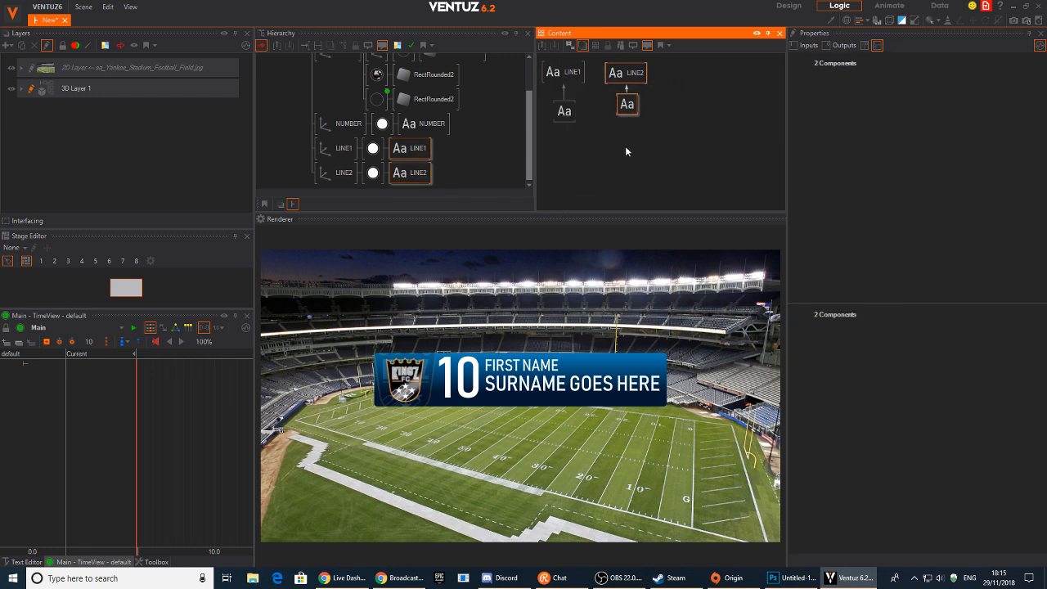
click(625, 148)
drag(556, 111, 555, 109)
drag(624, 112, 626, 161)
Insert a ShrinkToFit text effect between LINE1 and its Block Text.
double_click(661, 124)
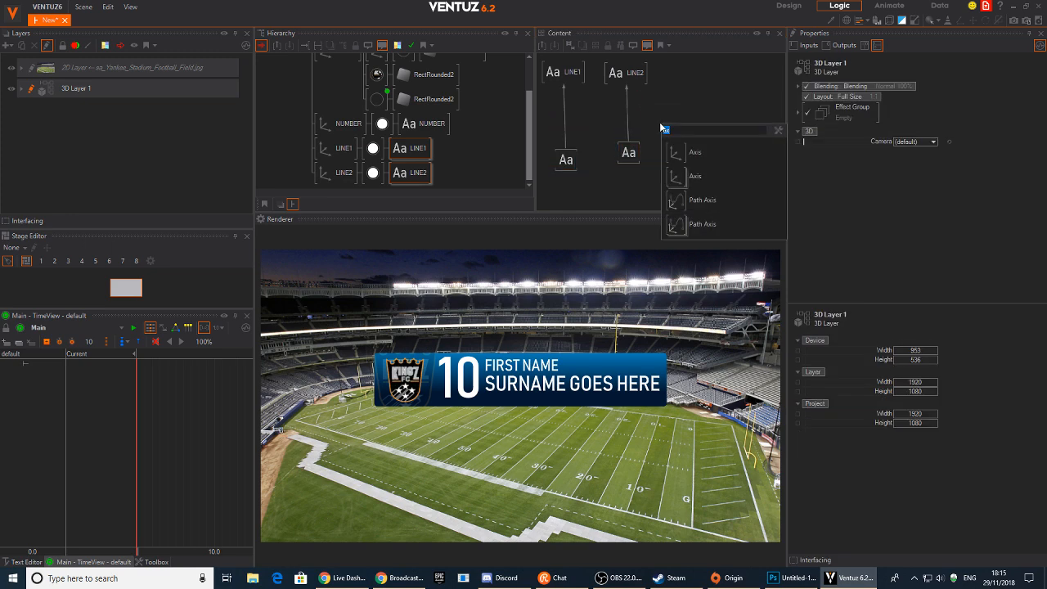
text(text)
click(700, 271)
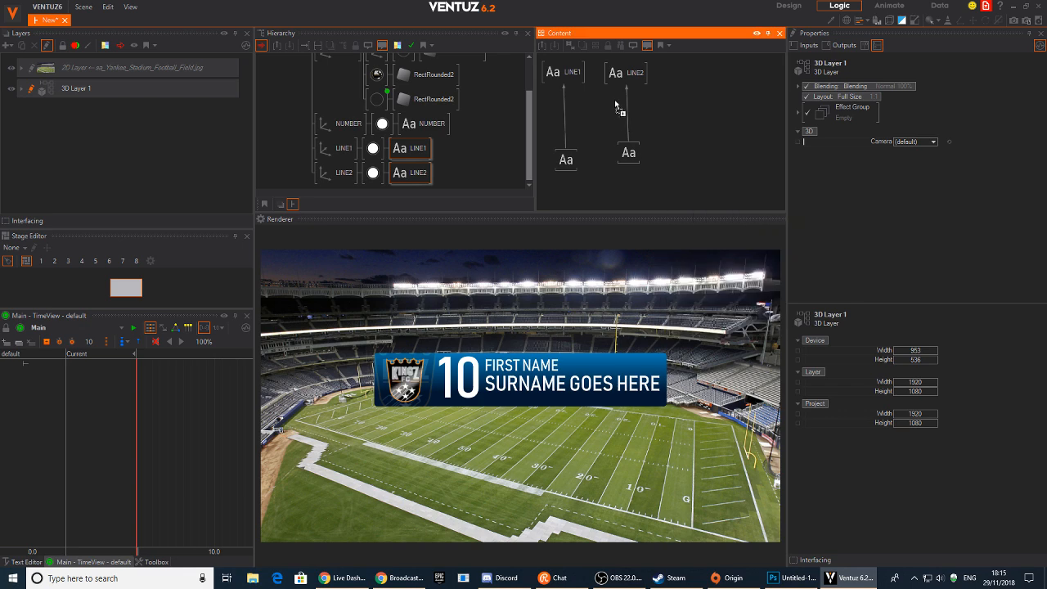
click(562, 110)
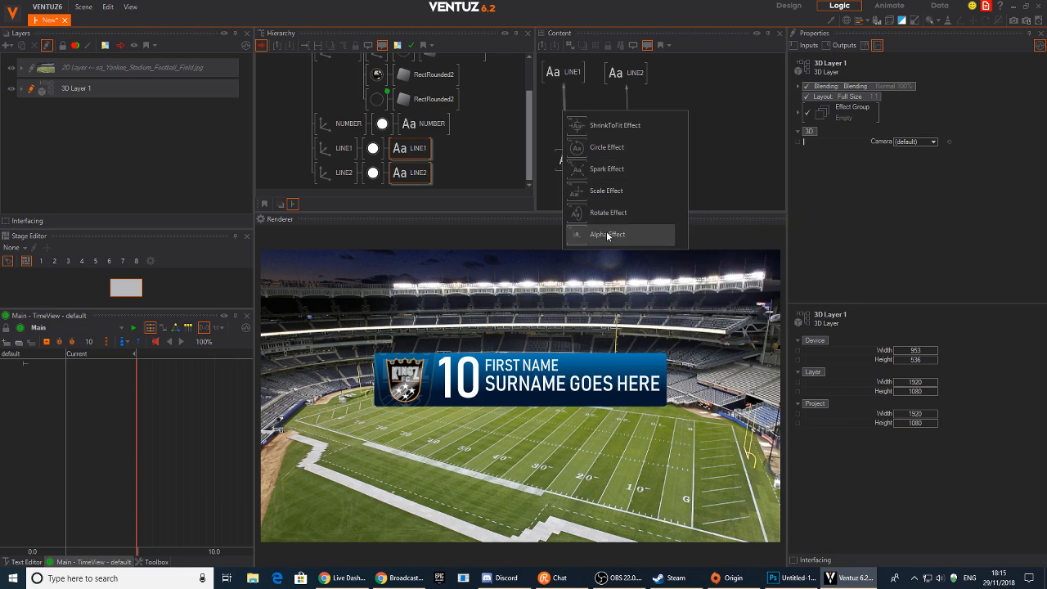
click(604, 125)
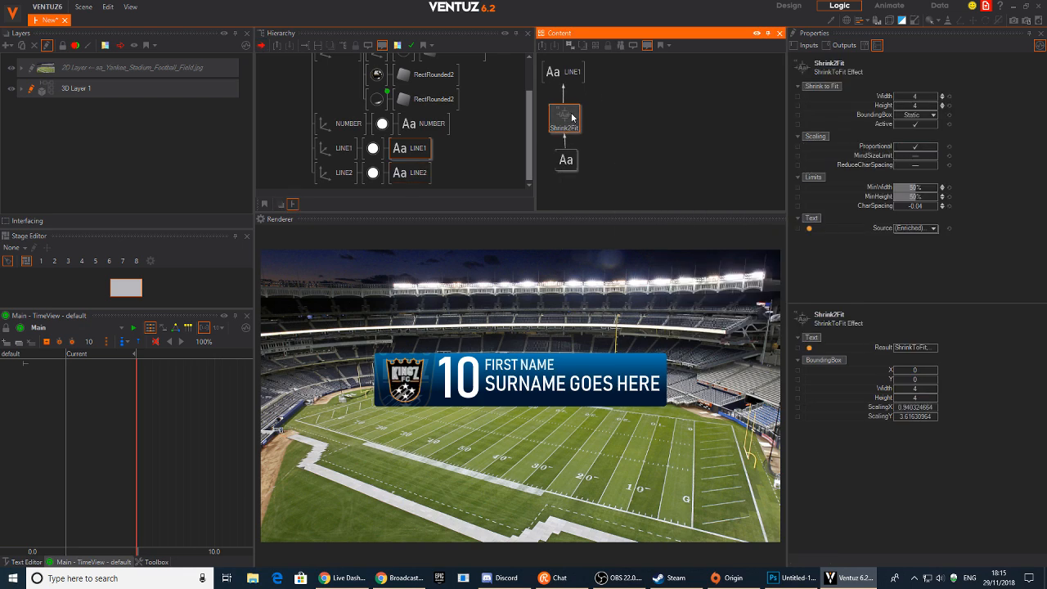
Insert a ShrinkToFit text effect between LINE2 and its Block Text, and set the effect's Width to 7.59.
ctrl+click(410, 172)
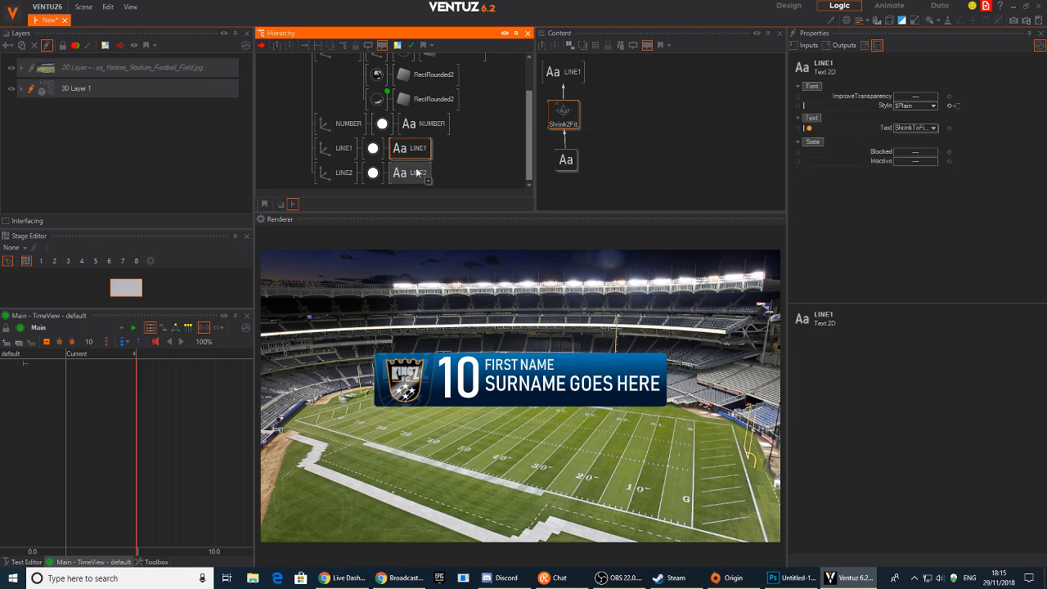
double_click(614, 119)
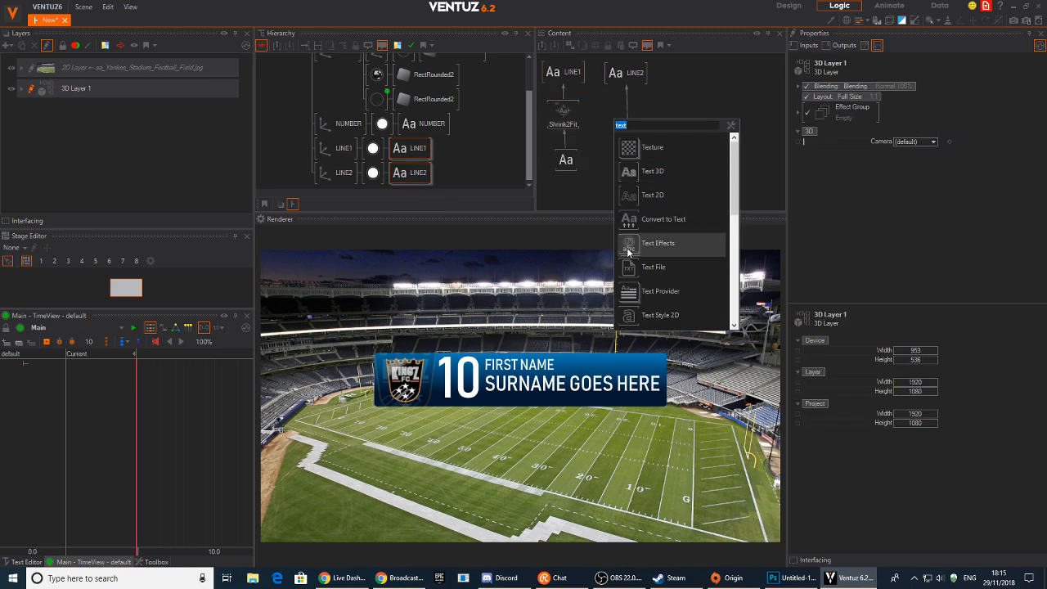
click(628, 247)
click(628, 119)
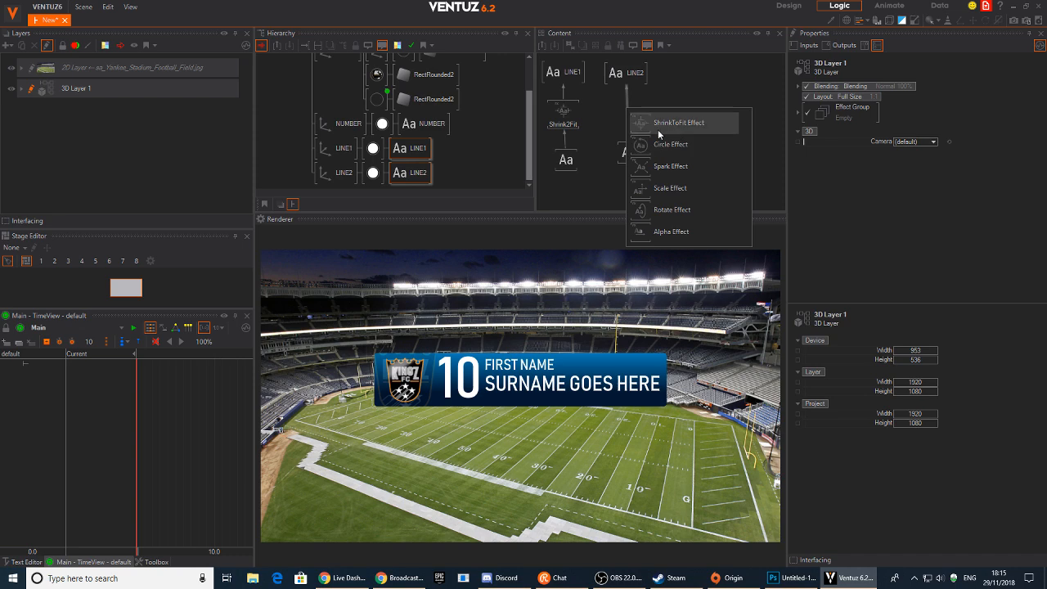
click(657, 124)
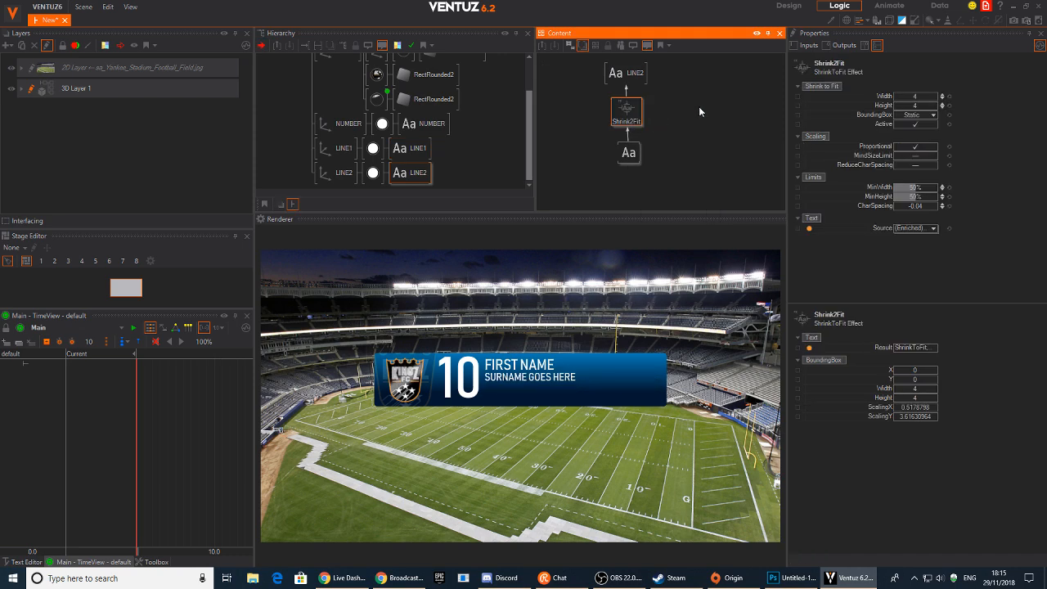
drag(916, 98, 936, 97)
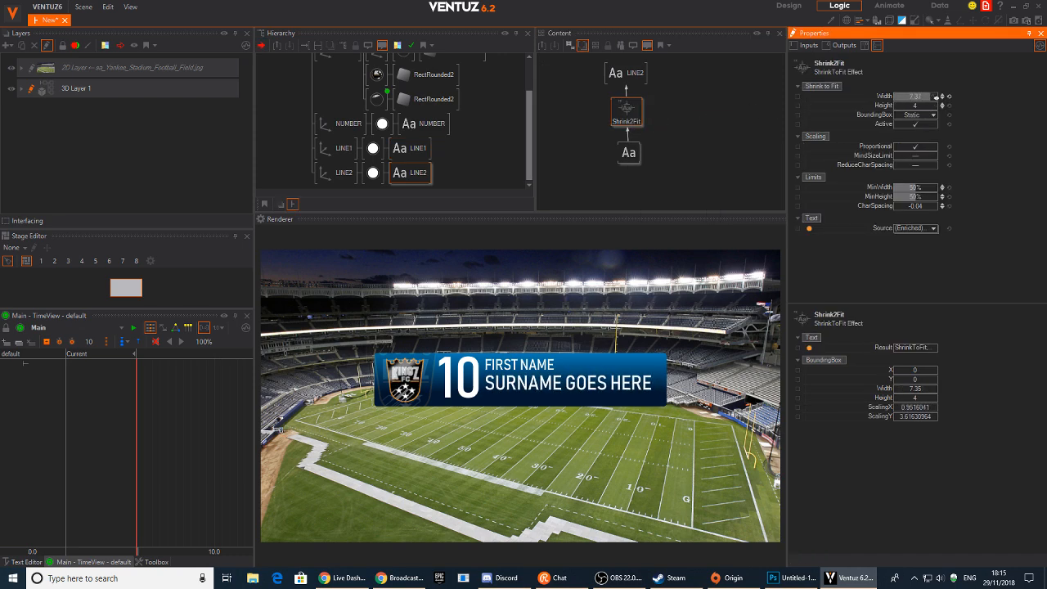
Append a long run of random filler characters to LINE2's SURNAME GOES HERE text to test the shrinking.
click(629, 152)
click(927, 250)
click(926, 251)
click(925, 251)
text(jhyagk)
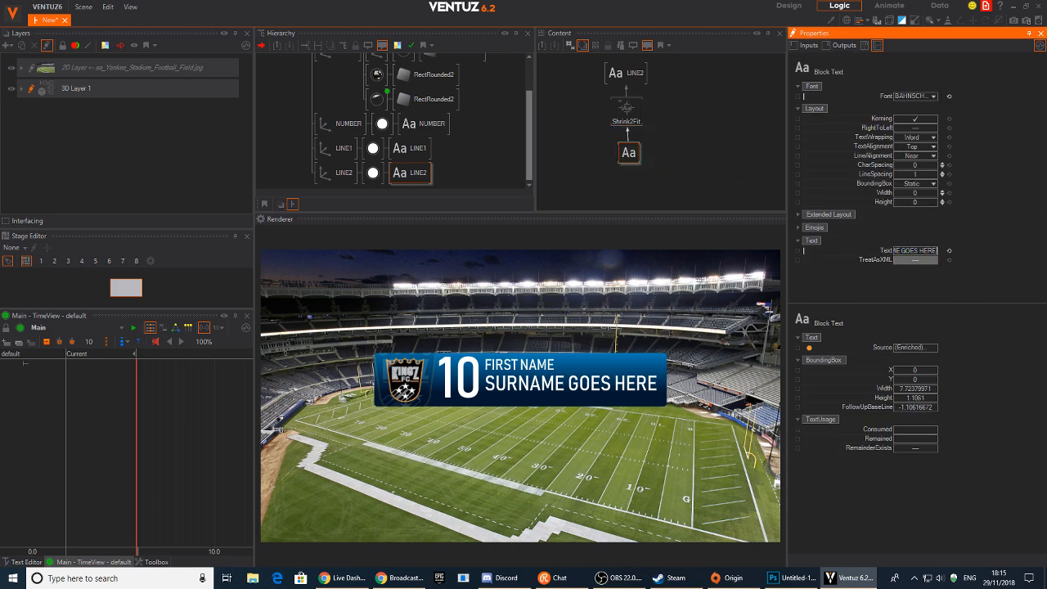
key(Return)
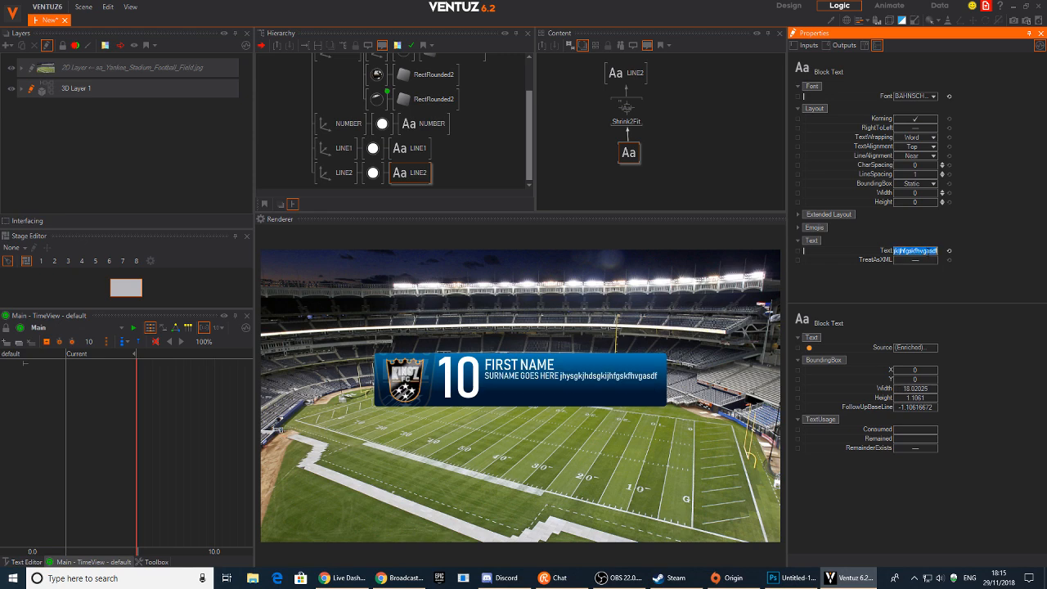
Try a Height of 4 on LINE2's Block Text, and check its ShrinkToFit effect's settings.
mouse_move(914, 203)
mouse_down()
mouse_move(926, 202)
mouse_move(904, 201)
mouse_up()
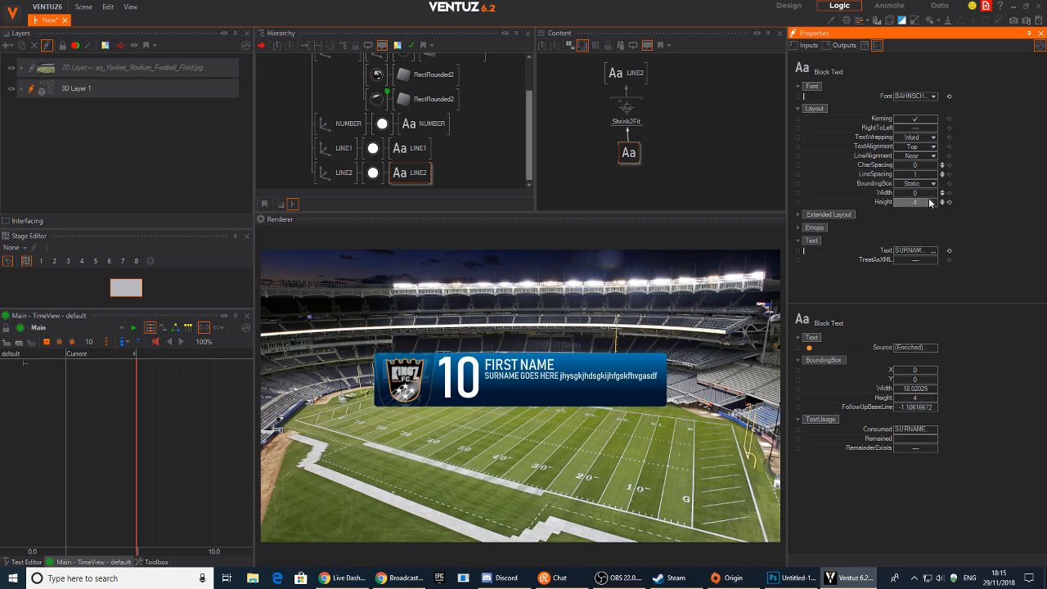
click(628, 154)
click(626, 110)
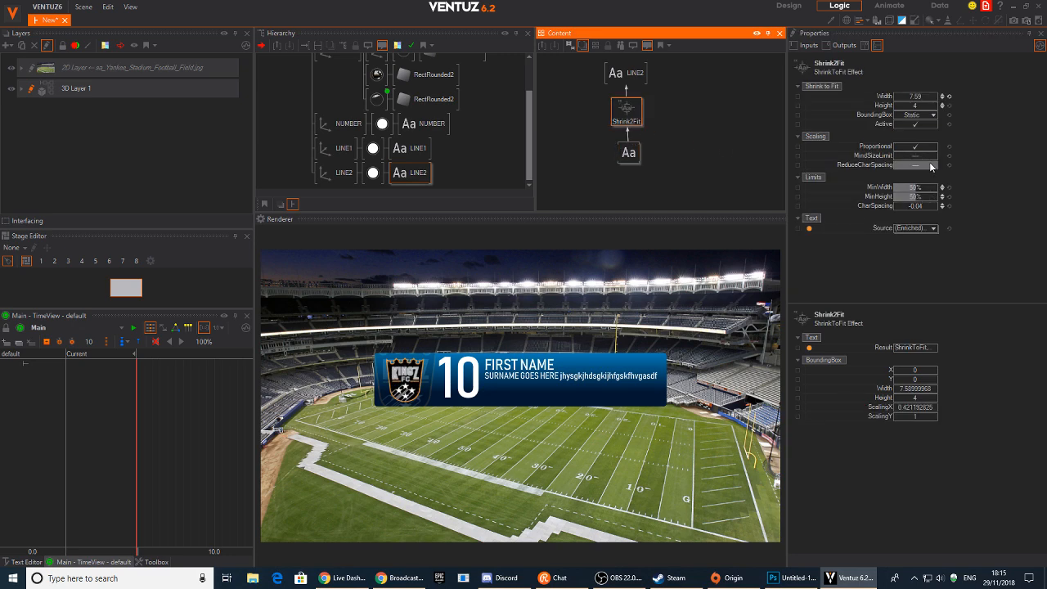
click(628, 154)
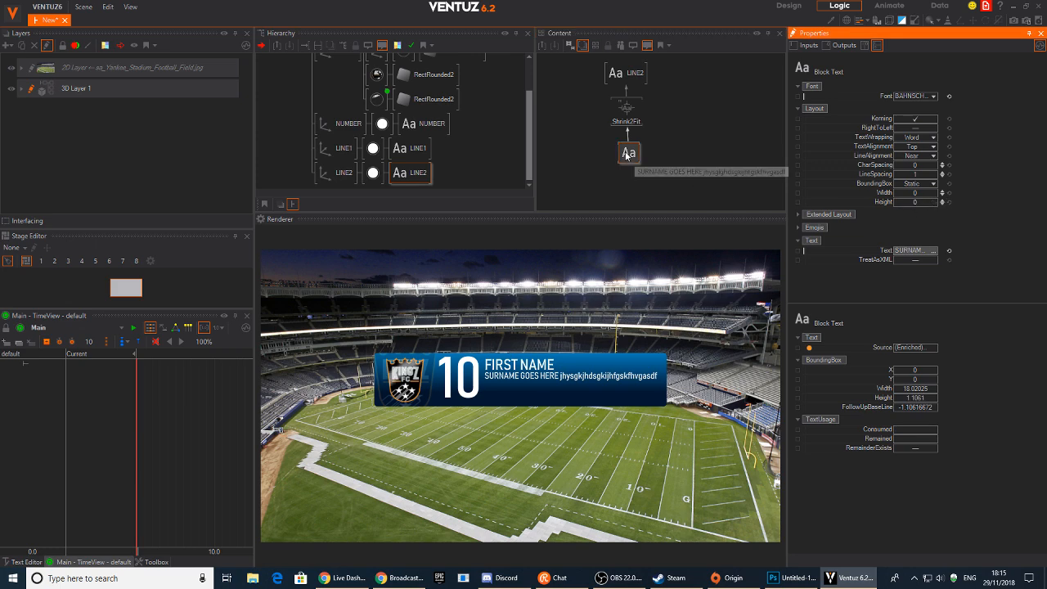
Turn off proportional scaling in LINE2's ShrinkToFit effect.
click(625, 109)
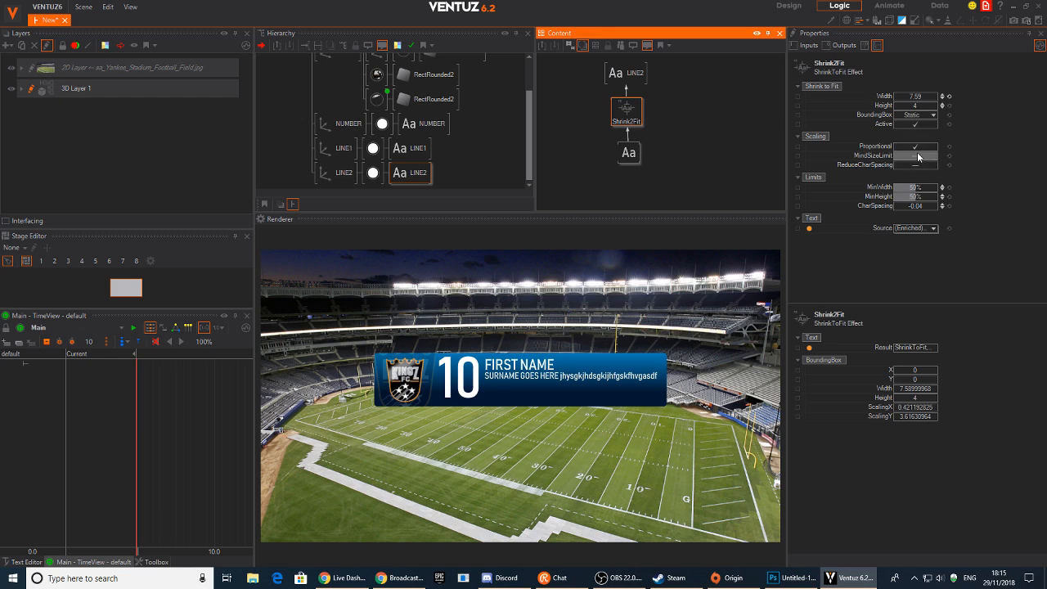
click(917, 147)
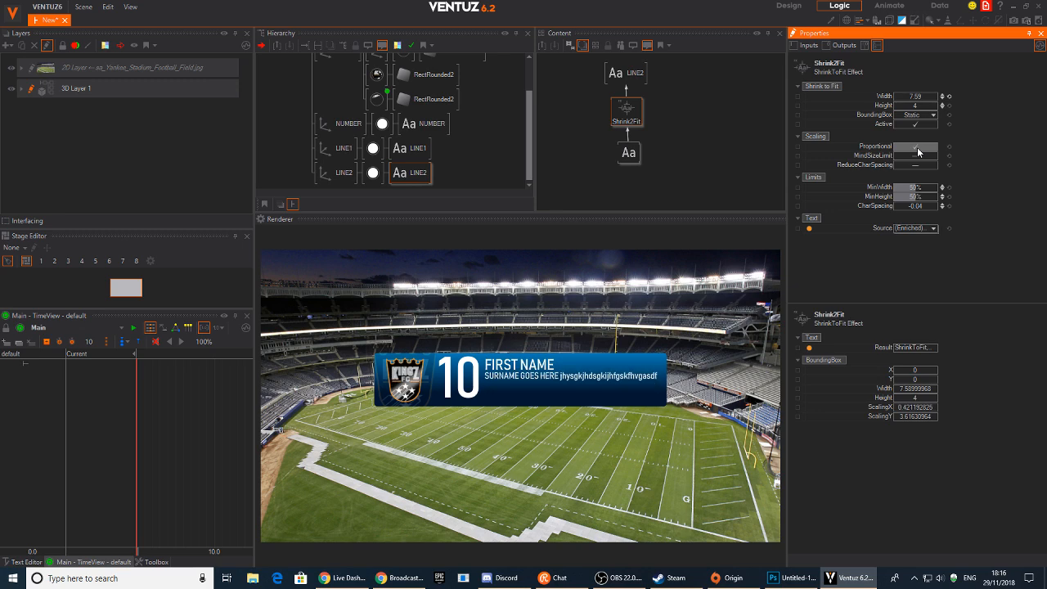
Remove the filler characters from LINE2's Block Text so that it reads SURNAME GOES HERE.
click(637, 154)
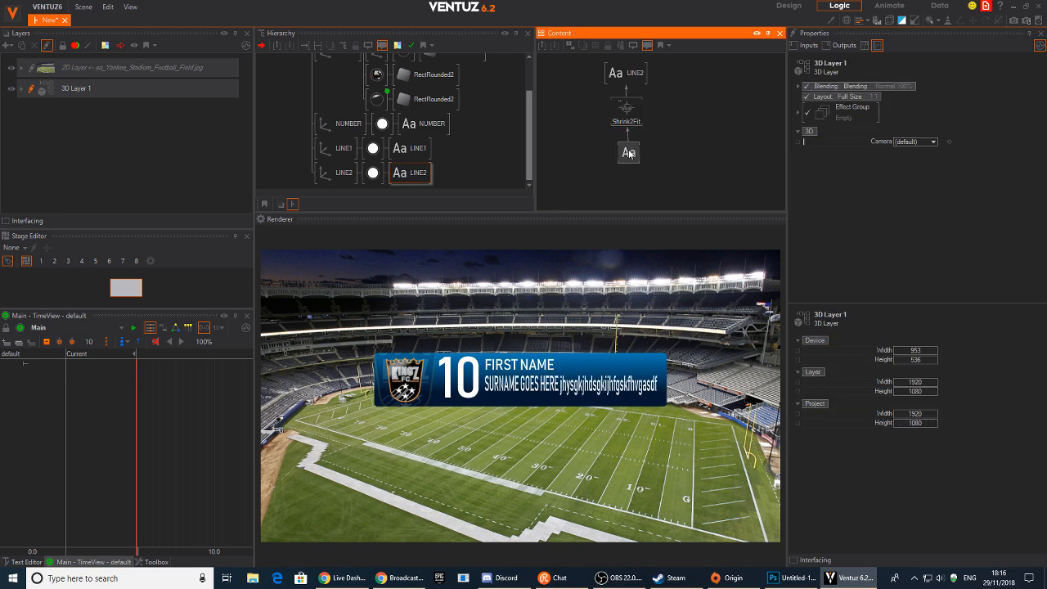
click(914, 250)
click(918, 251)
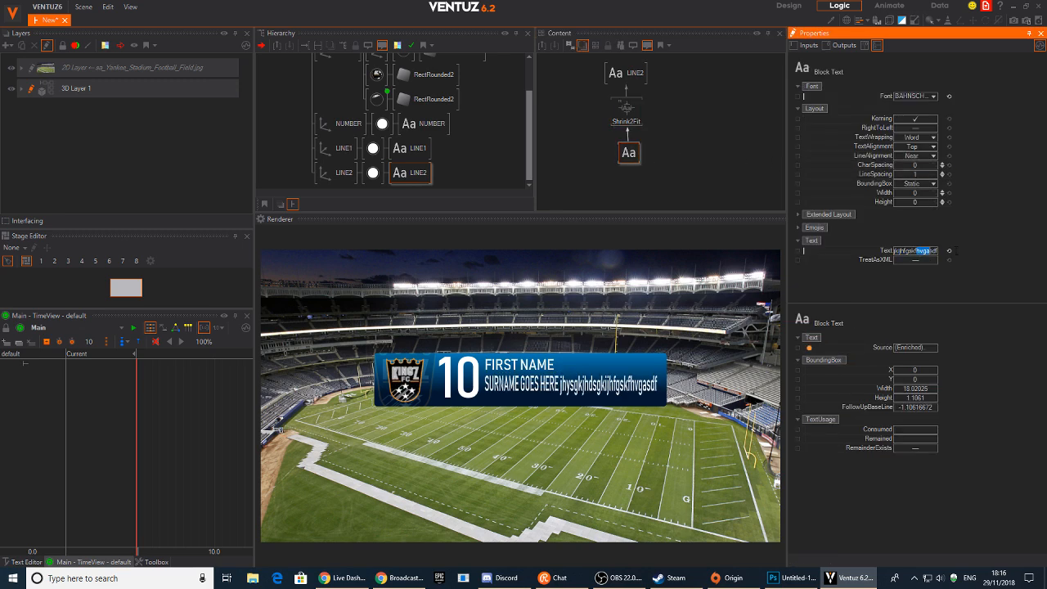
key(BackSpace)
key(BackSpace)
key(BackSpace)
key(BackSpace)
key(BackSpace)
key(BackSpace)
key(BackSpace)
key(BackSpace)
key(Return)
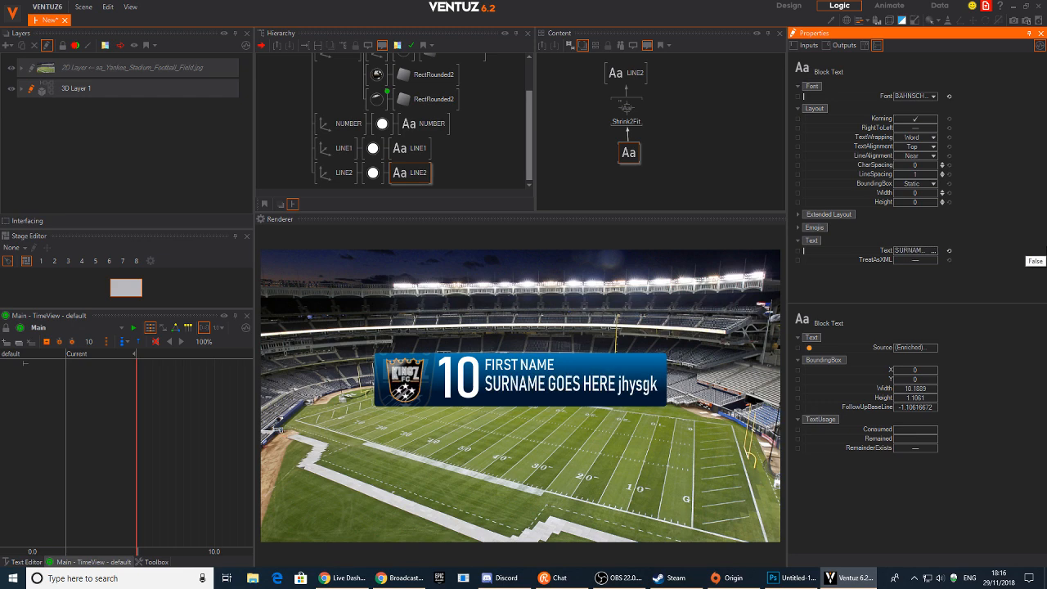
click(932, 252)
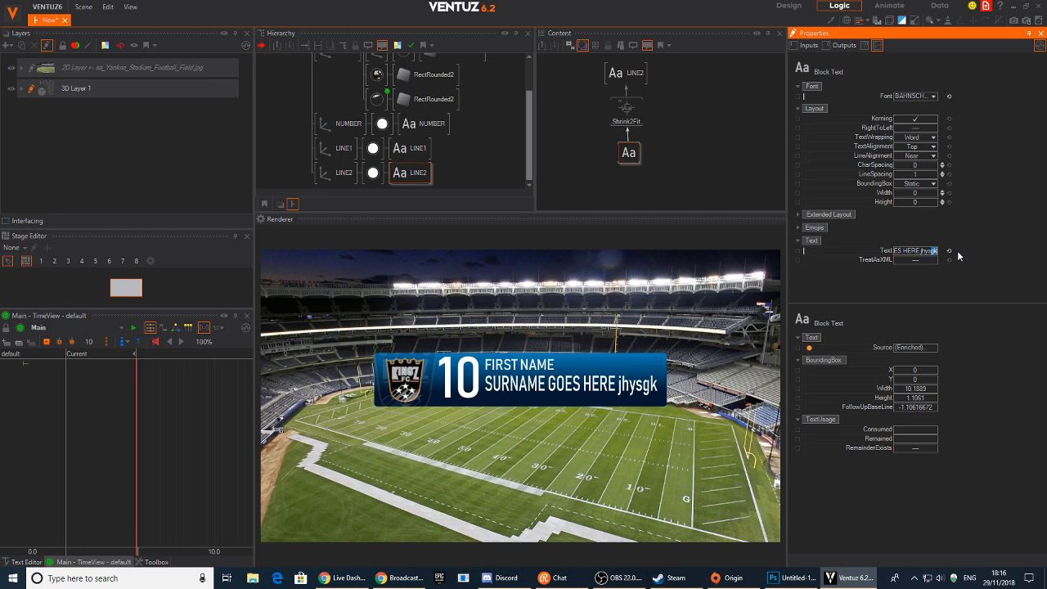
key(BackSpace)
key(Return)
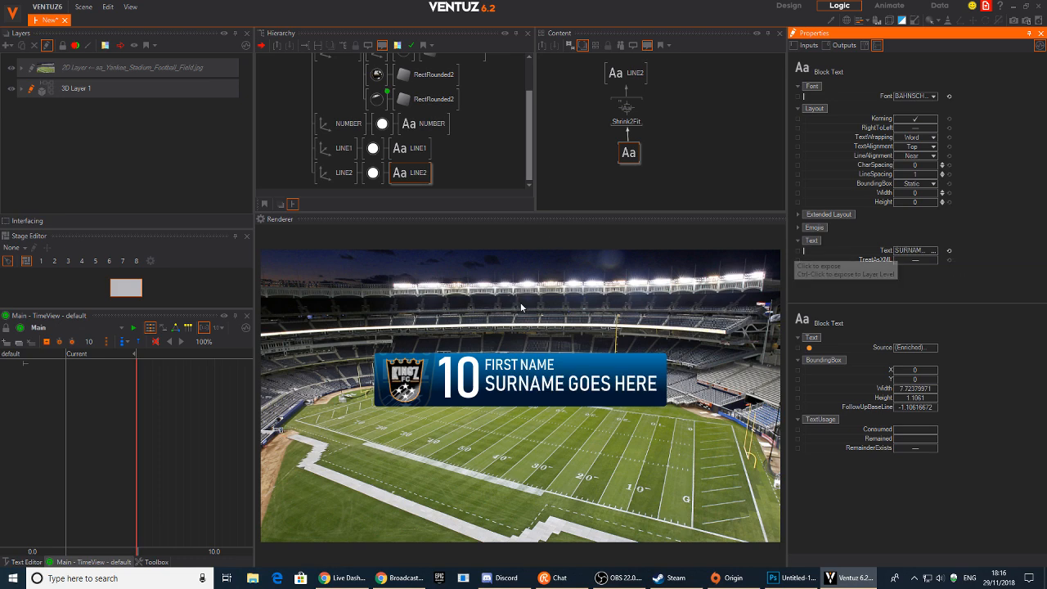
Lower the LINE2 axis to a Y position of 0.747, and compare the layout with the reference lower third in the browser.
click(346, 168)
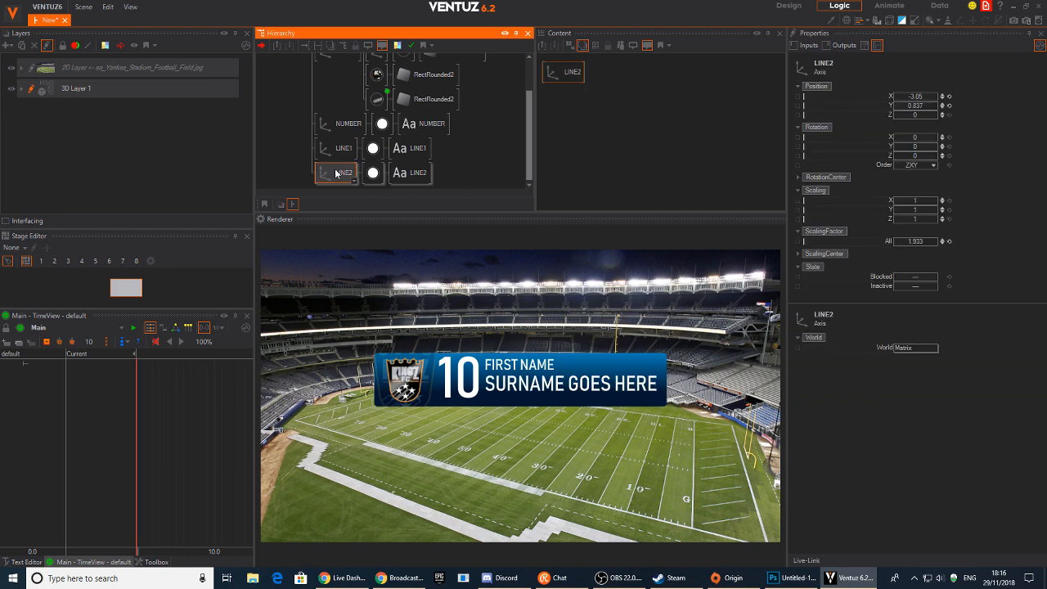
drag(915, 107, 915, 113)
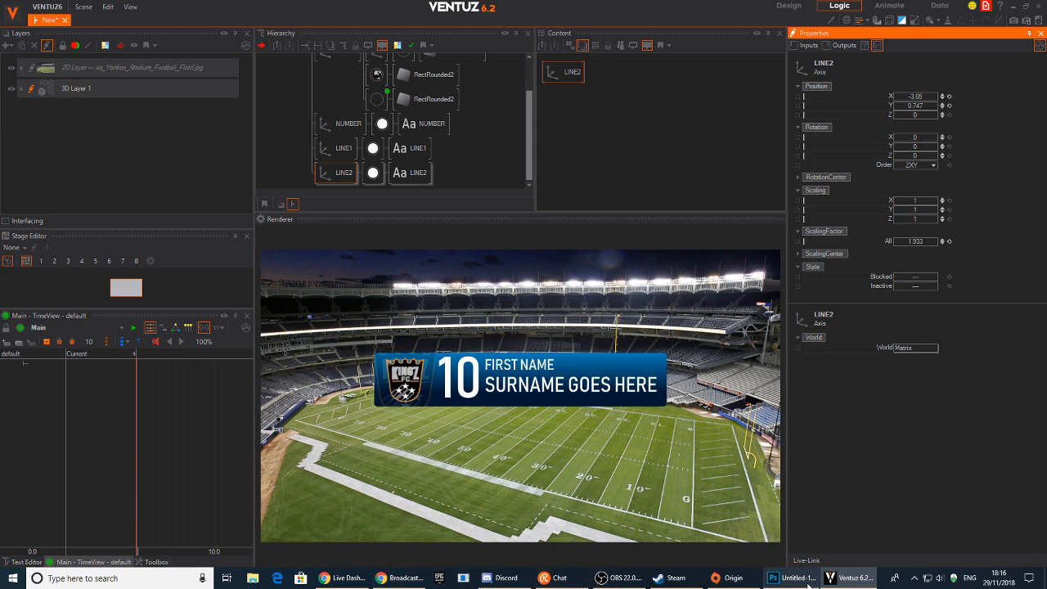
click(400, 577)
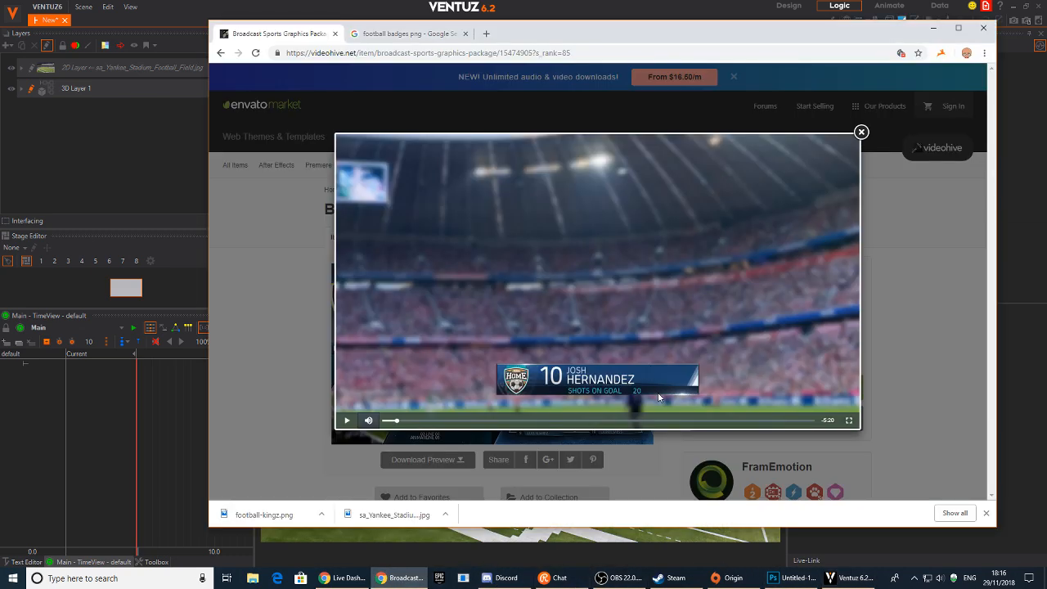
key(alt+Tab)
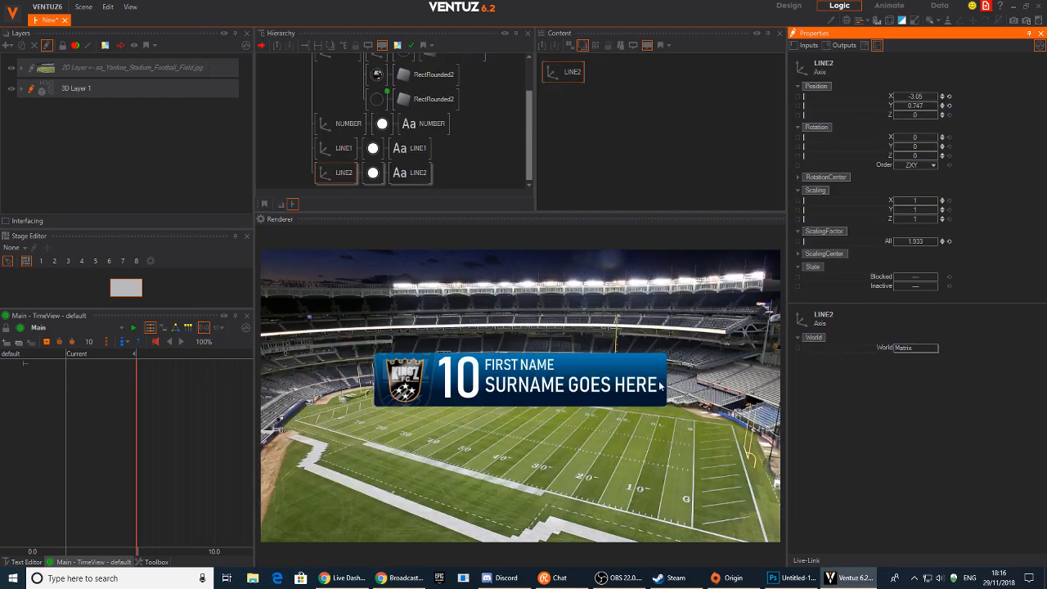
Widen BG_BAR's rounded rectangle to a SizeX just under 28.7 and shift the BG_BAR axis to X 0.44.
scroll(354, 139, up, 1)
scroll(330, 75, down, 1)
scroll(346, 123, up, 2)
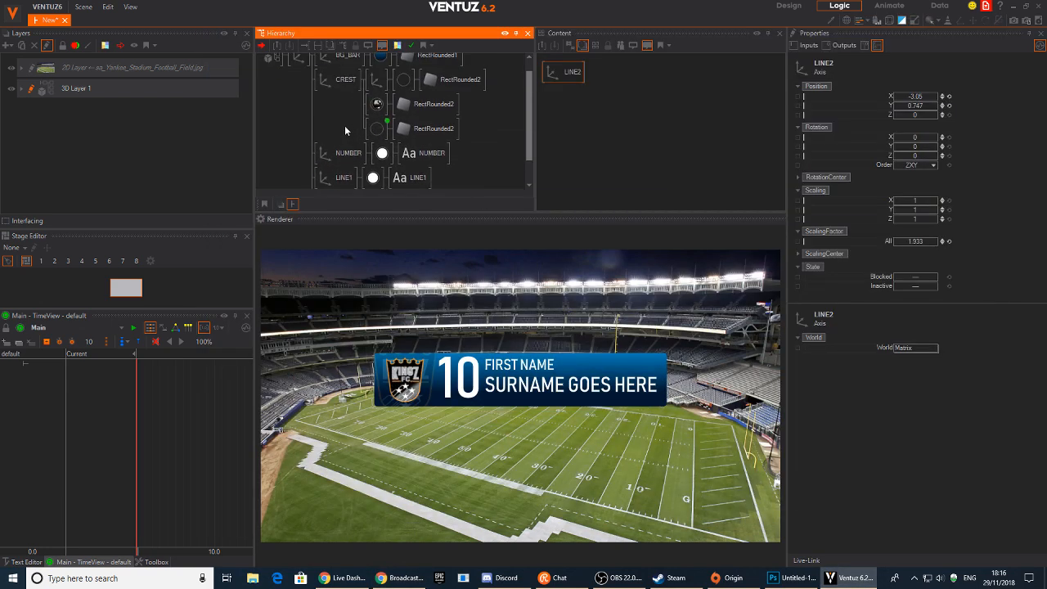
click(459, 72)
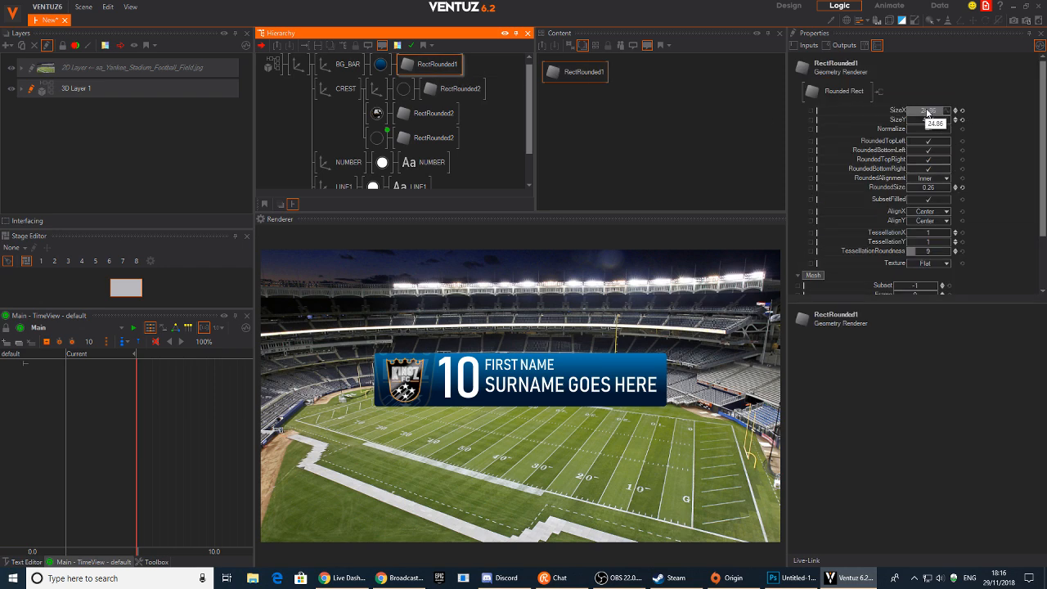
mouse_move(927, 113)
mouse_down()
mouse_move(965, 109)
mouse_move(933, 94)
mouse_up()
click(359, 72)
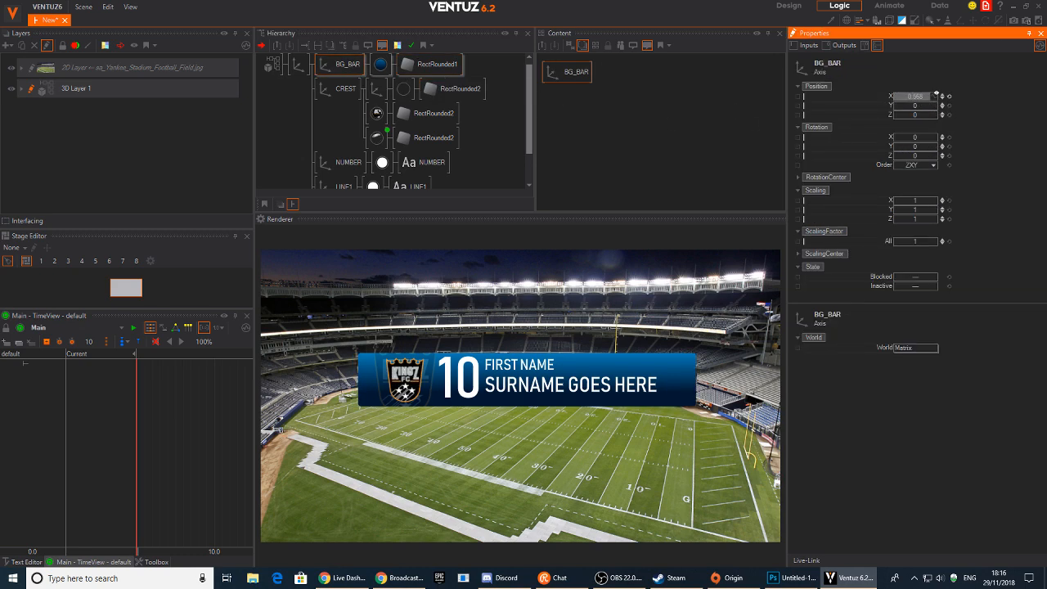
click(430, 63)
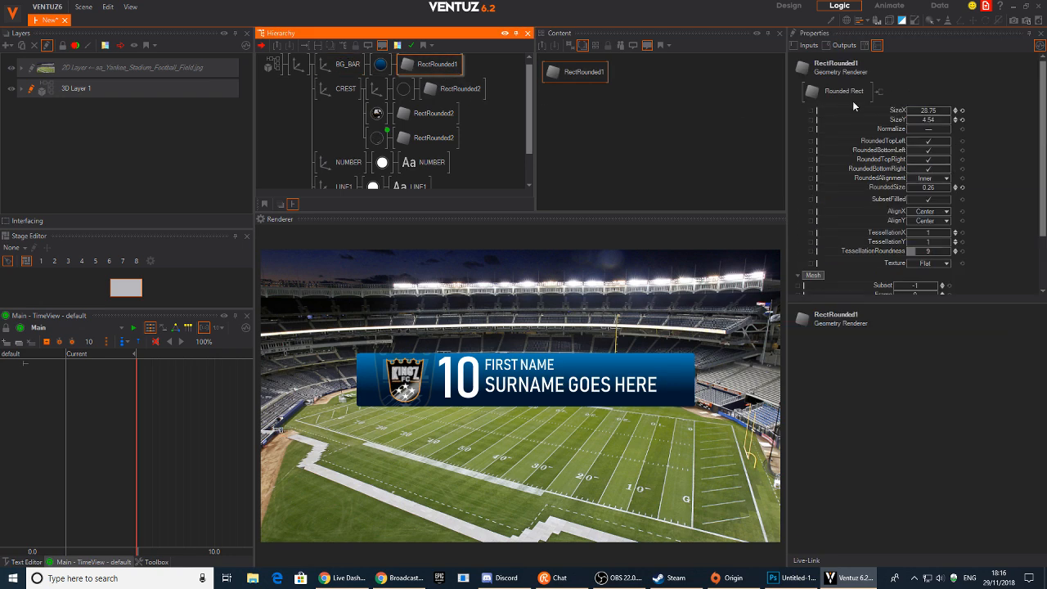
drag(938, 112, 906, 110)
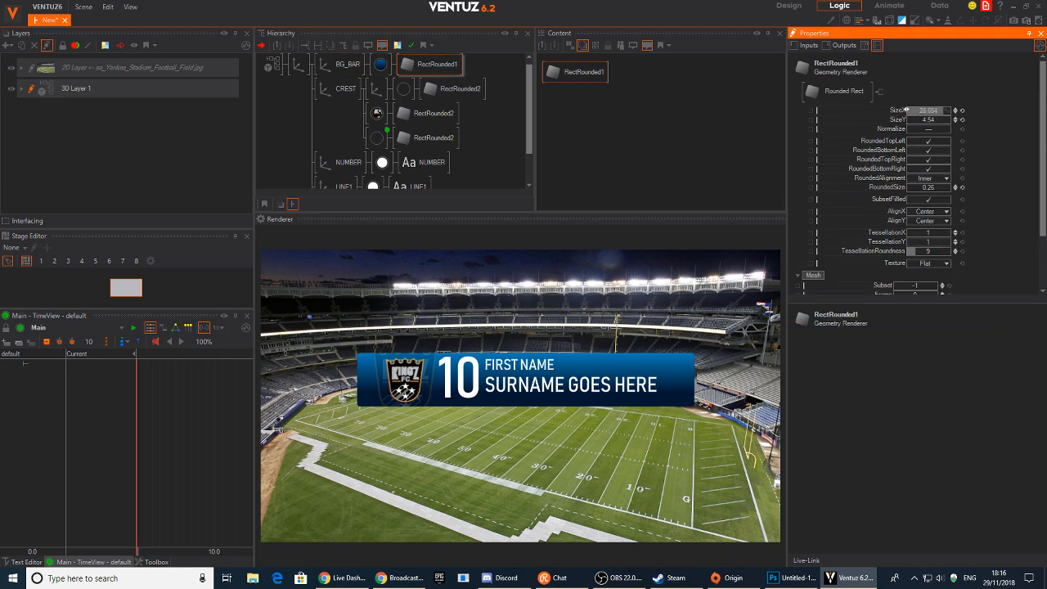
click(378, 63)
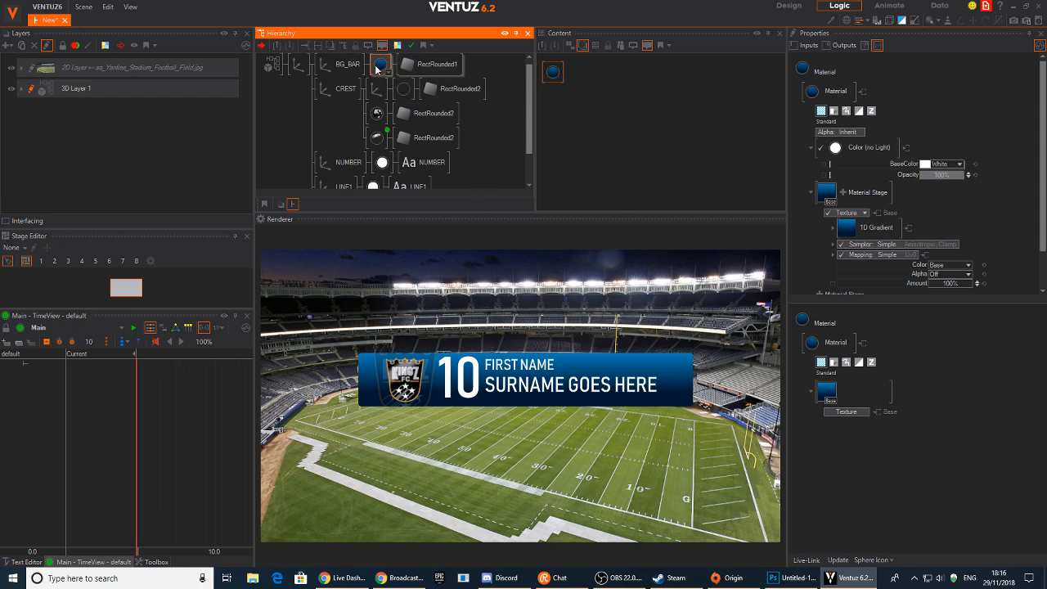
click(343, 71)
key(Tab)
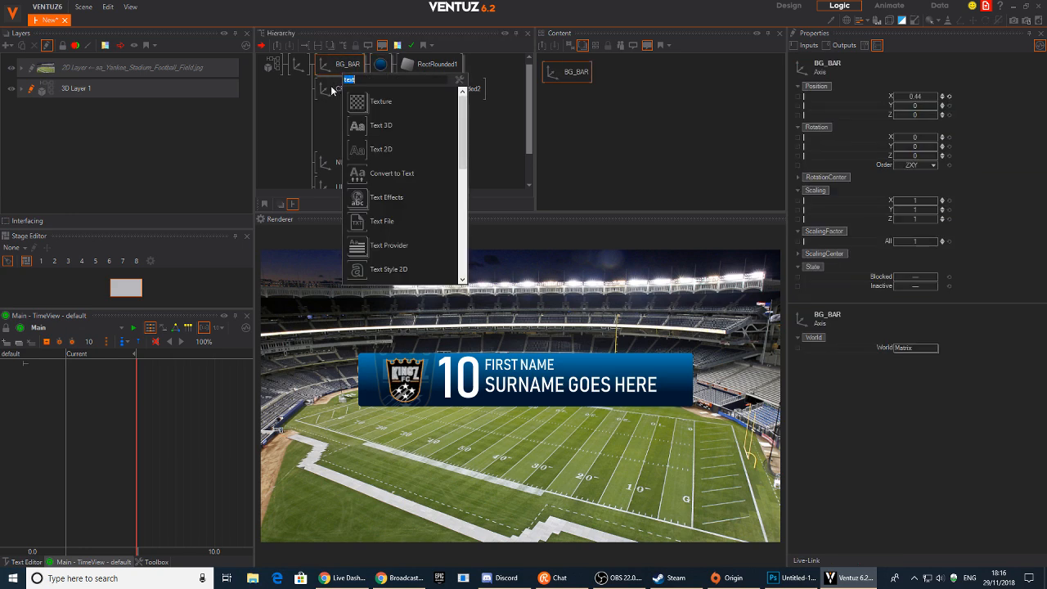
click(383, 67)
ctrl+drag(384, 68, 381, 77)
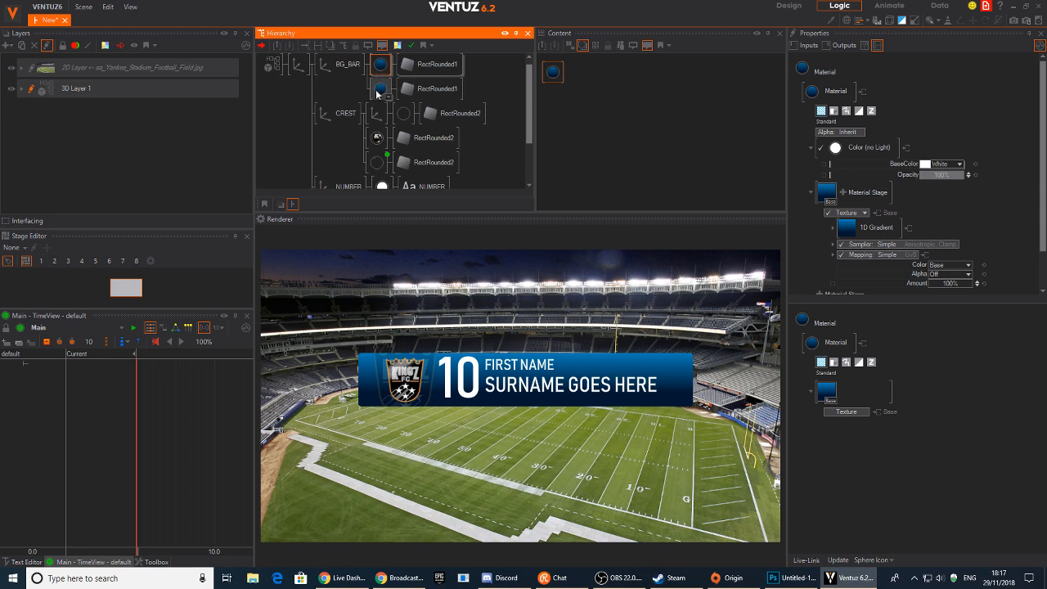
click(377, 93)
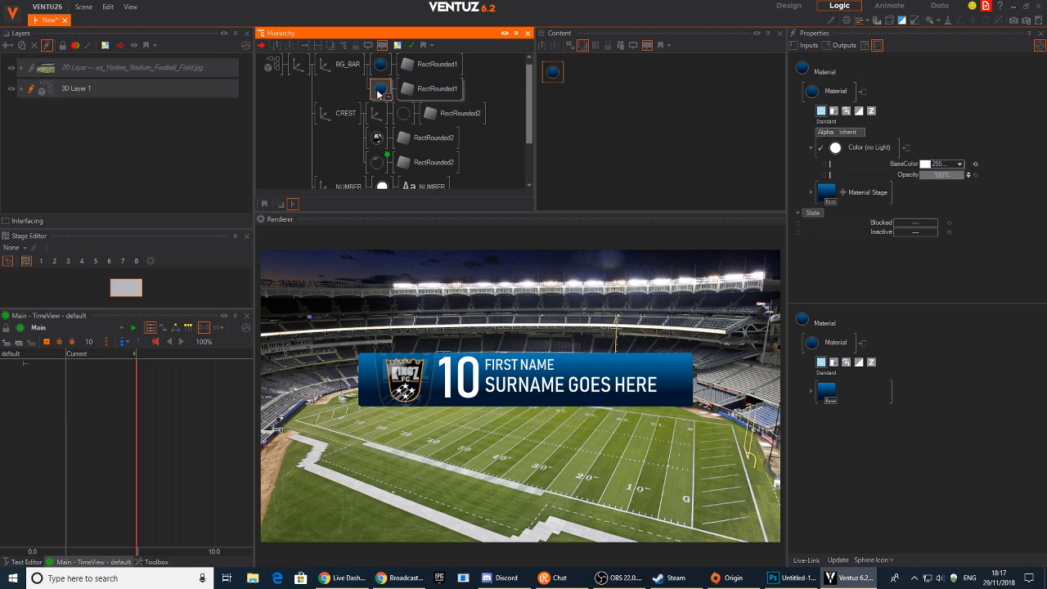
key(Delete)
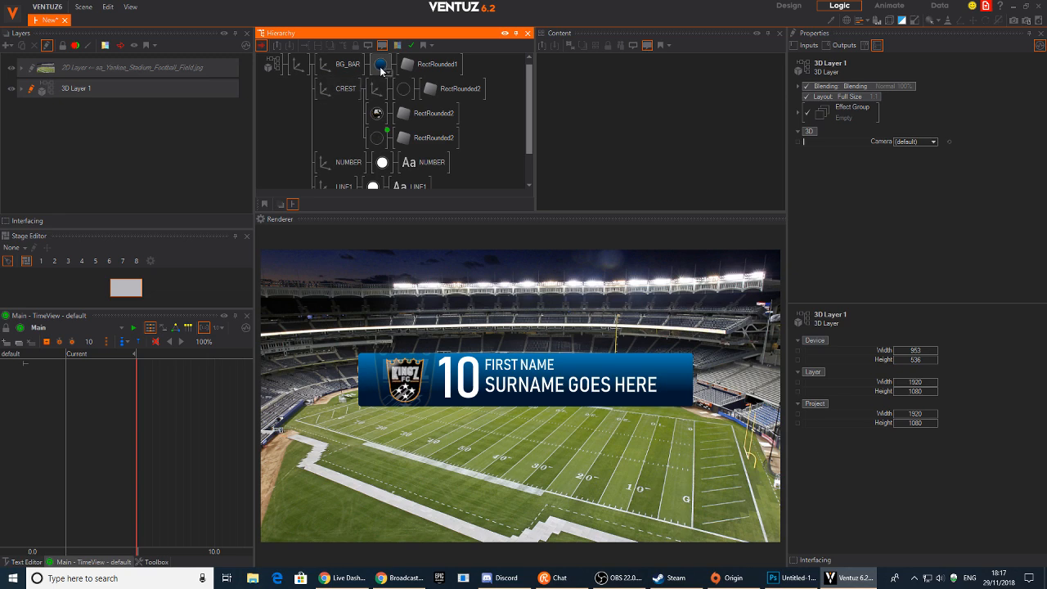
Duplicate BG_BAR's material together with its rounded rectangle, and delete the gradient texture stage from the copy.
click(381, 67)
key(ctrl+d)
click(380, 88)
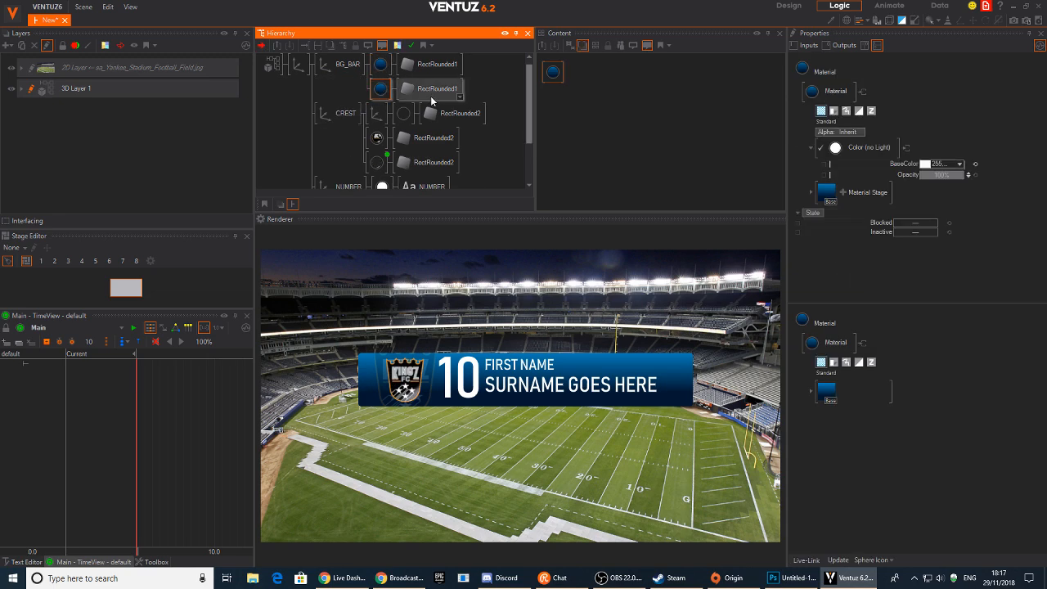
click(826, 195)
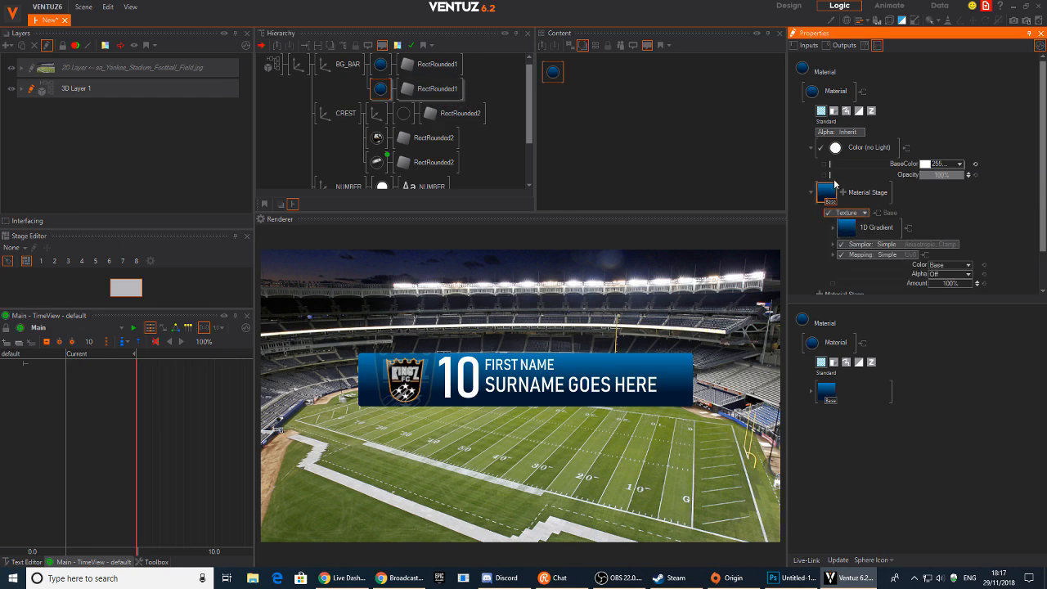
key(Delete)
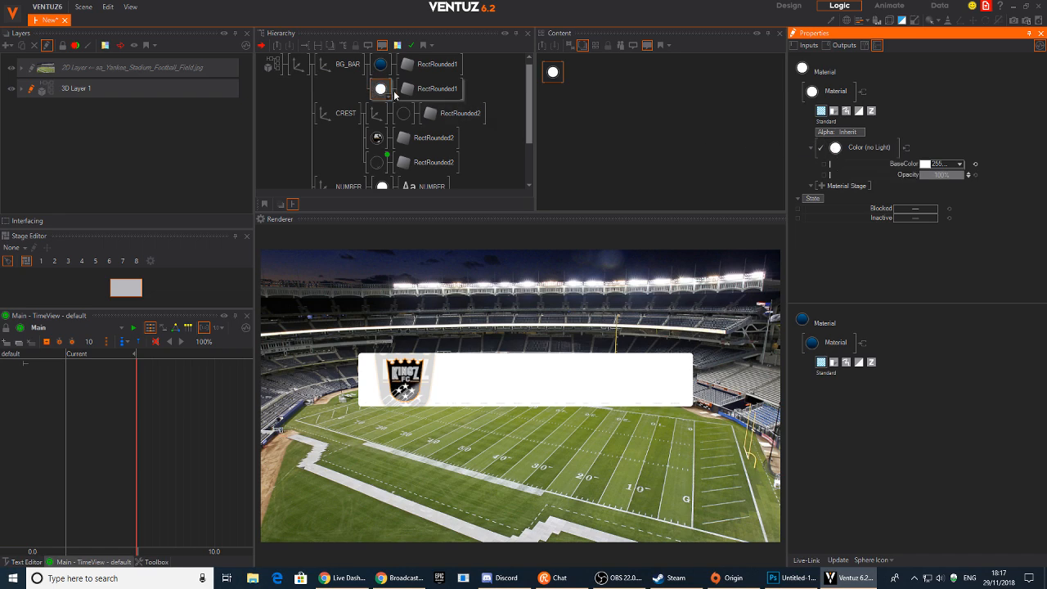
Add a texture loader stage to the duplicated bar material and load glint1.png from the Desktop.
right_click(825, 190)
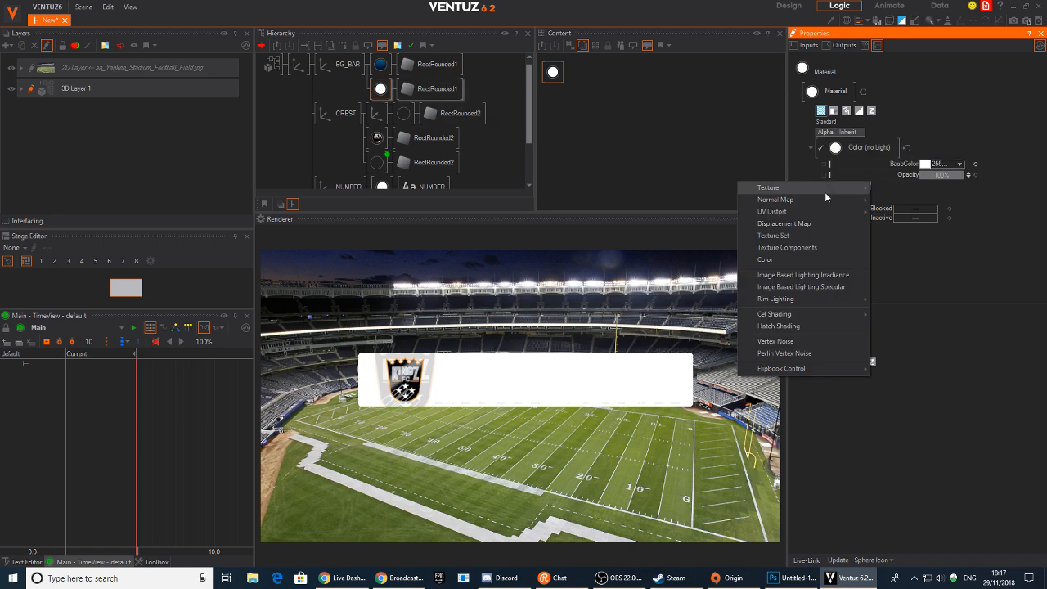
mouse_move(802, 190)
click(903, 217)
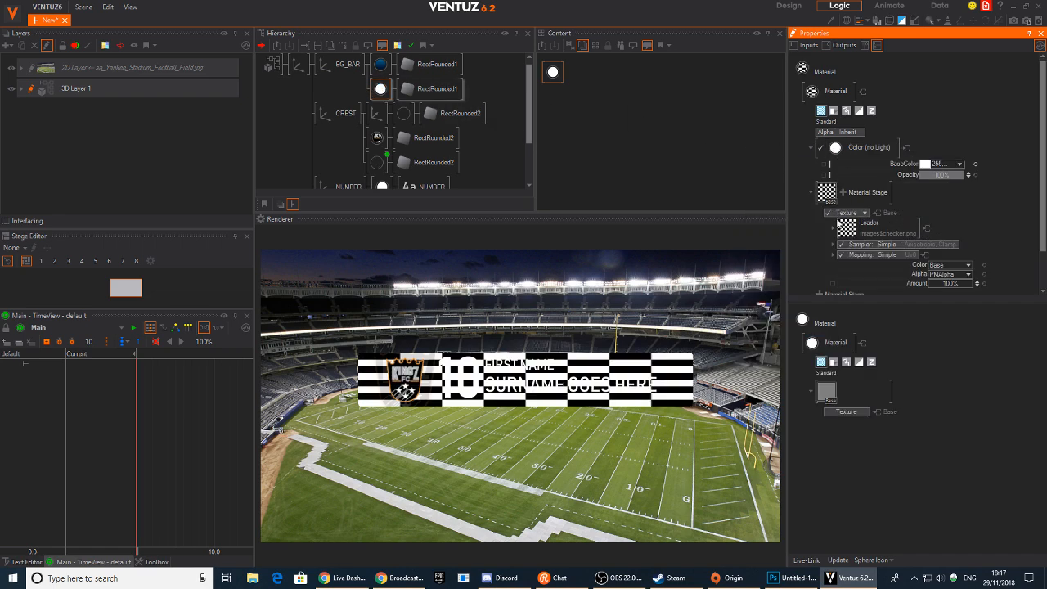
double_click(847, 228)
drag(594, 222, 596, 413)
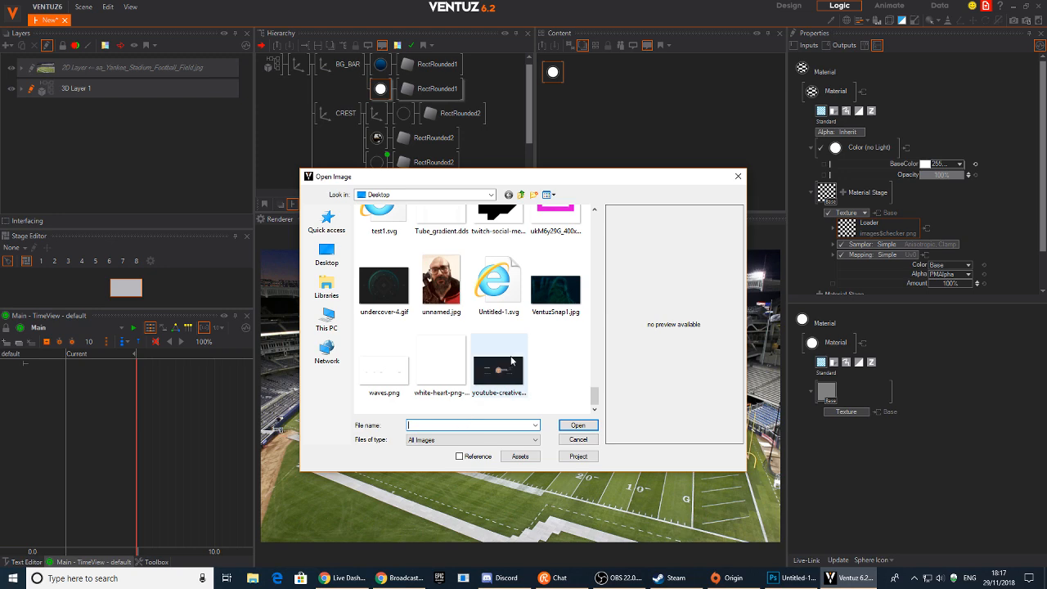
text(glin)
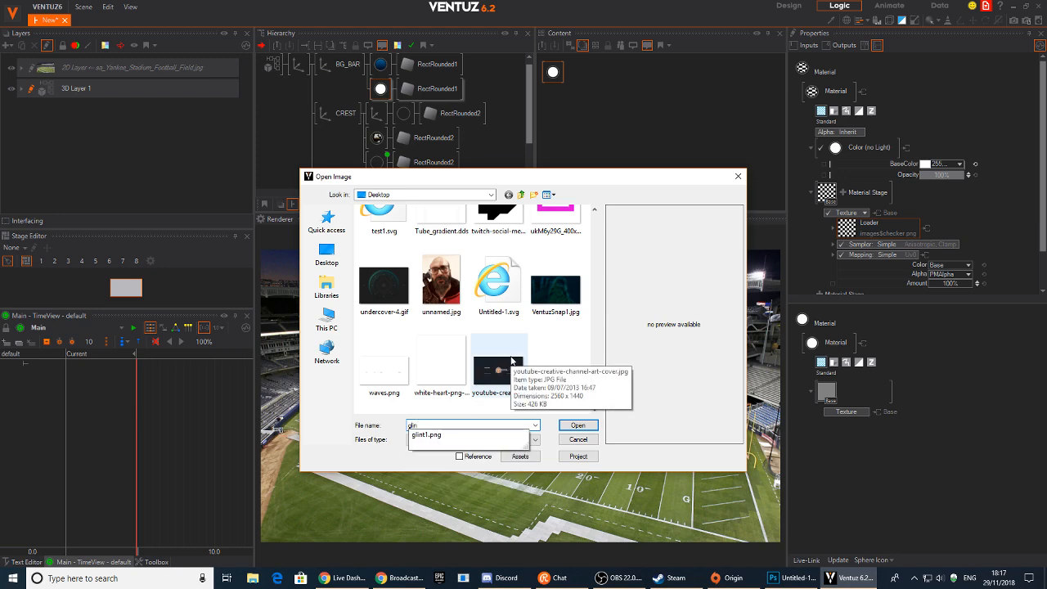
key(Return)
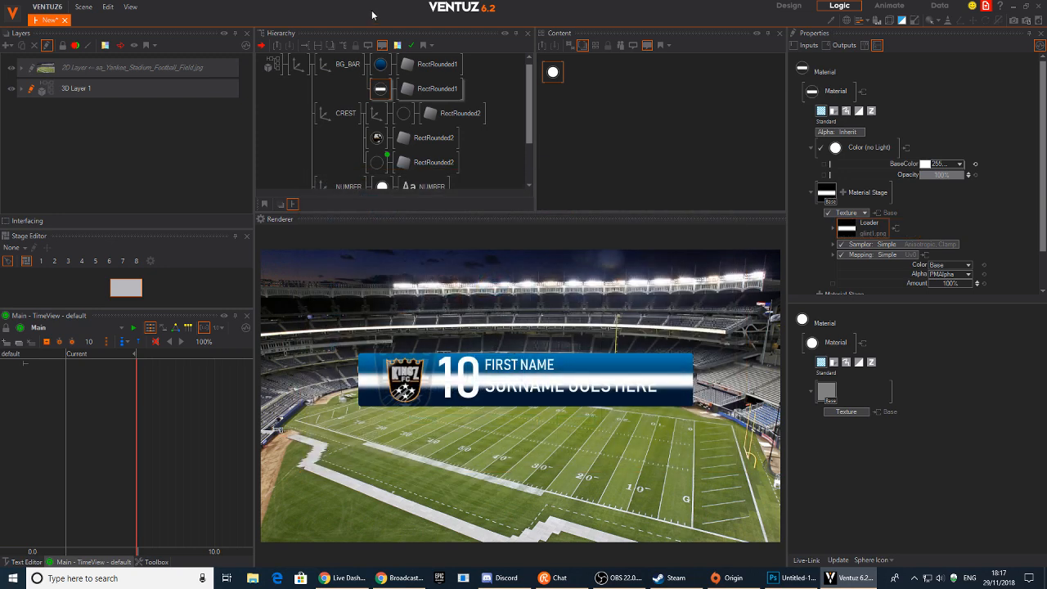
Switch the glint texture's mapping to 2D Mapping, with a RotationZ of 75.2 and a PositionX of 0.04.
click(381, 90)
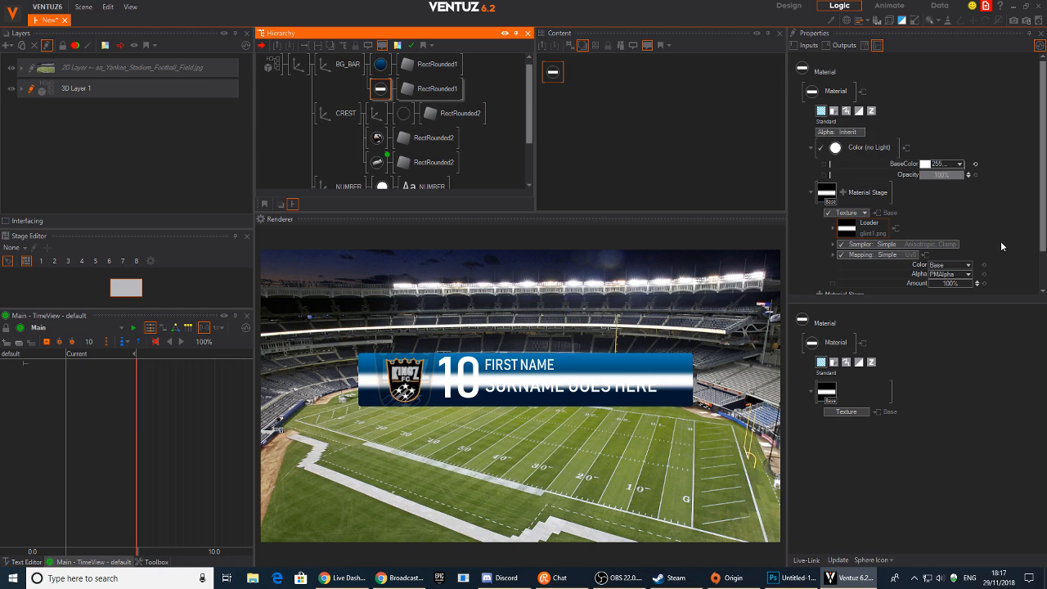
scroll(1002, 246, down, 1)
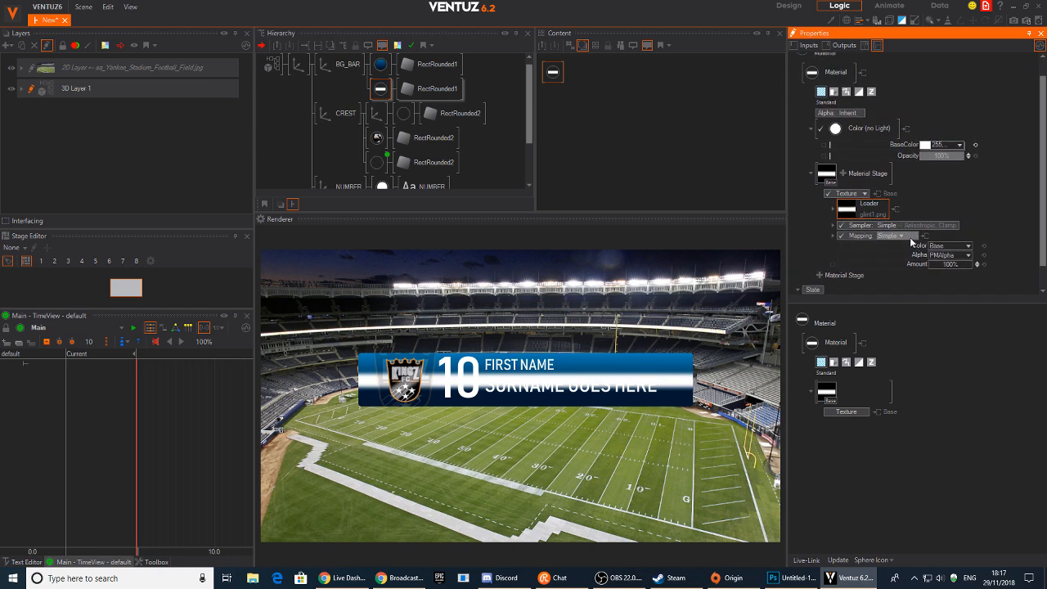
click(910, 242)
click(966, 274)
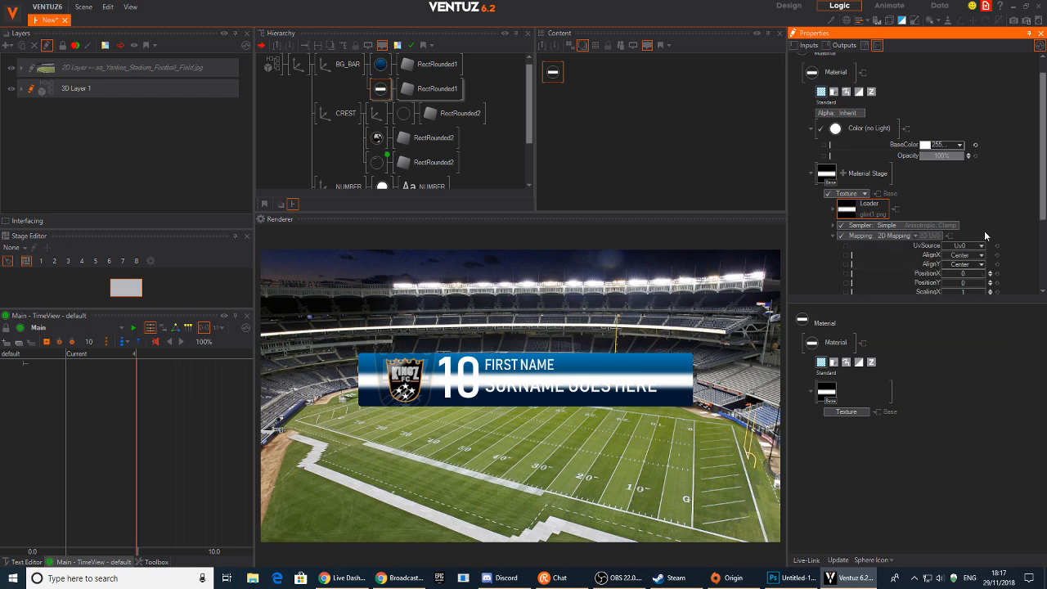
scroll(979, 234, down, 4)
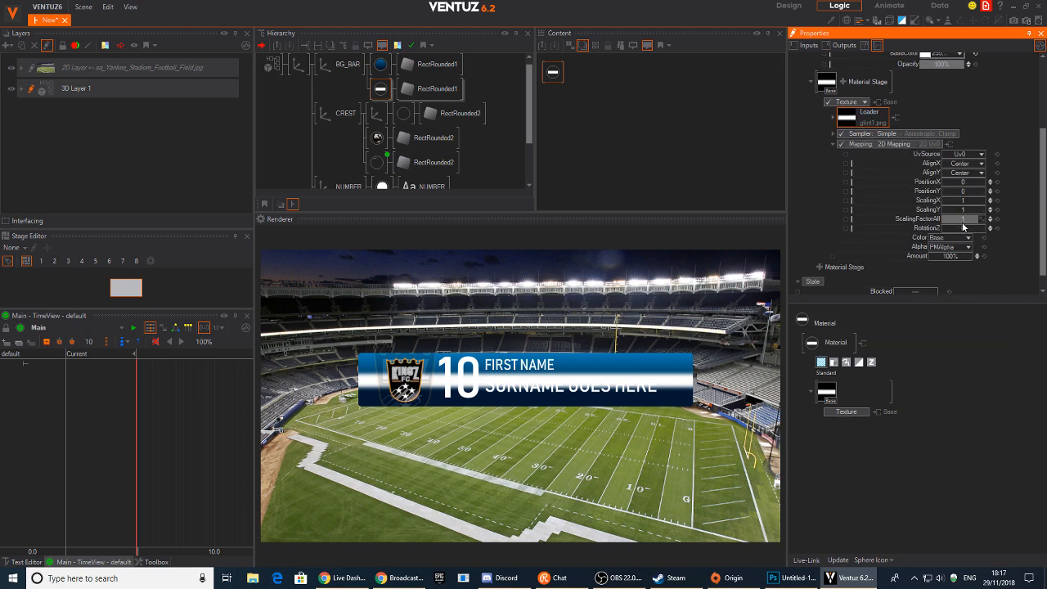
drag(959, 230, 962, 229)
scroll(1005, 181, up, 1)
drag(962, 193, 956, 193)
Fade the glint on the bar by lowering its material's Opacity to 31.6%.
drag(949, 269, 943, 263)
scroll(983, 143, up, 4)
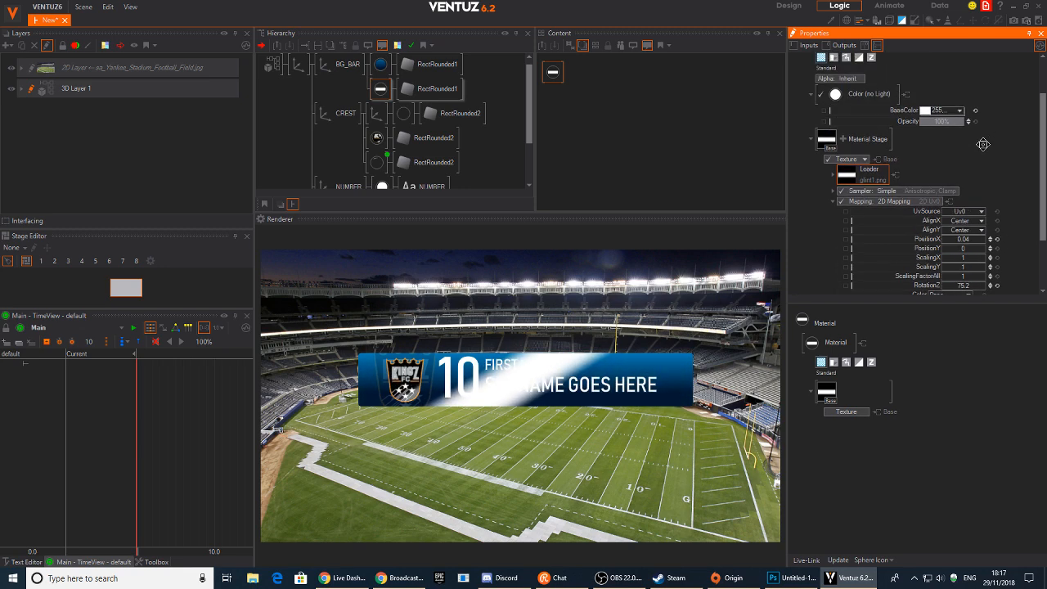
drag(942, 125, 967, 122)
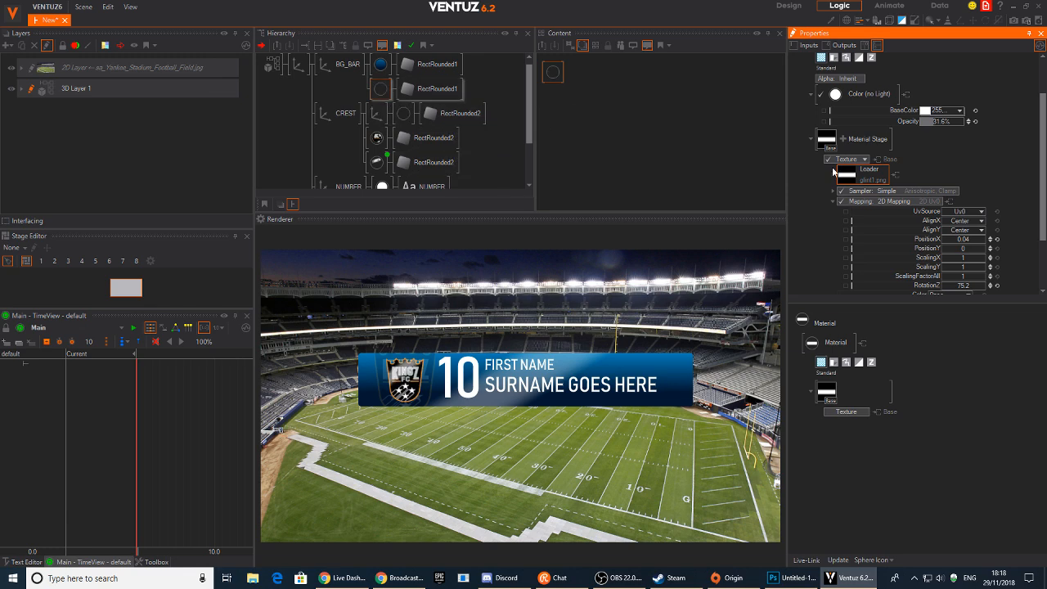
Set the bar glint's PositionX to -0.589 and RotationZ to 80.25, and raise its material's Opacity to 100%.
drag(959, 240, 924, 242)
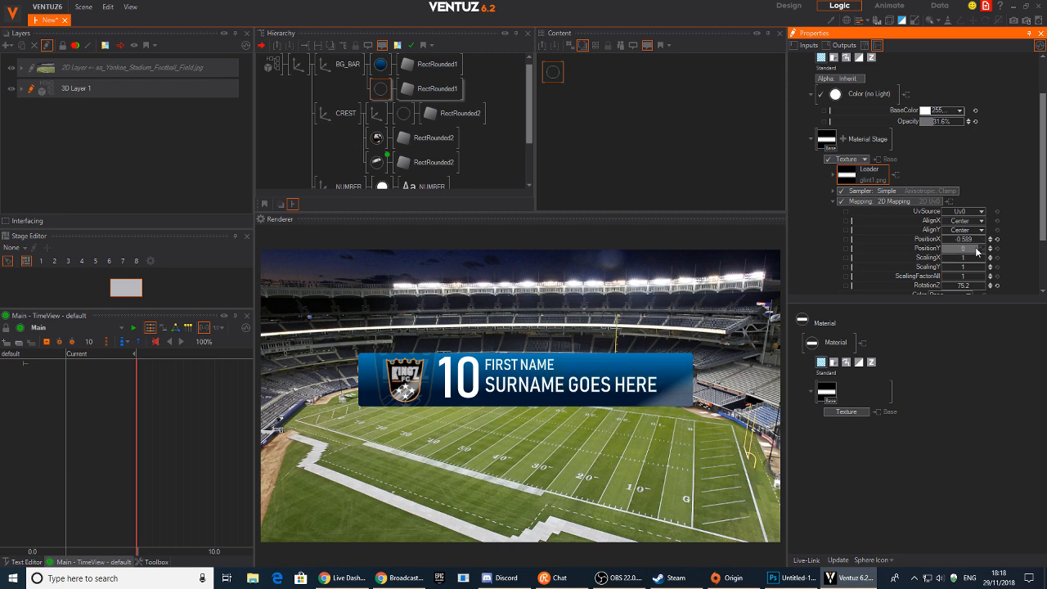
drag(963, 286, 973, 286)
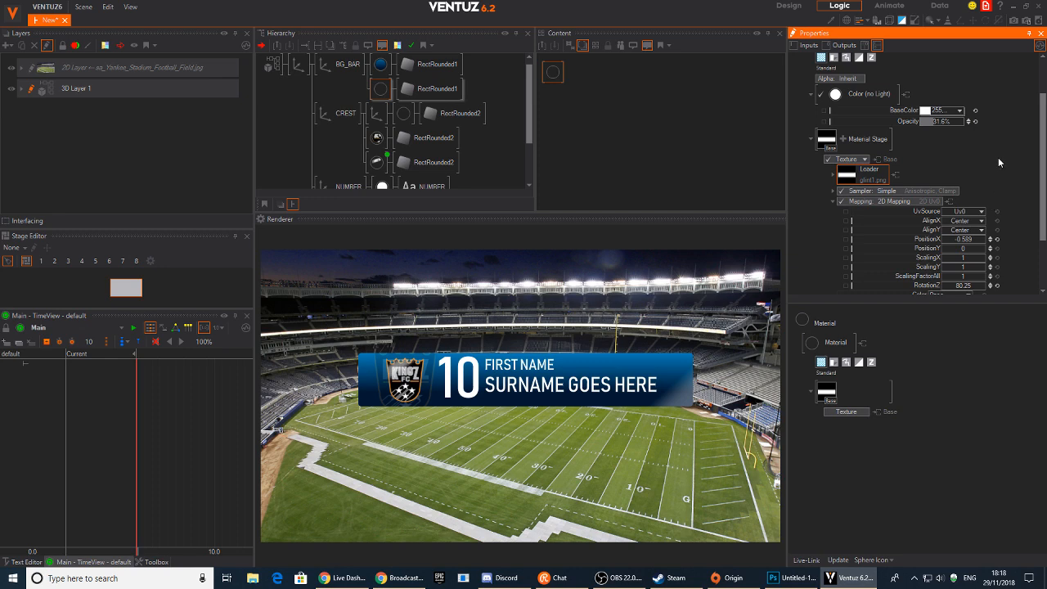
drag(941, 121, 963, 118)
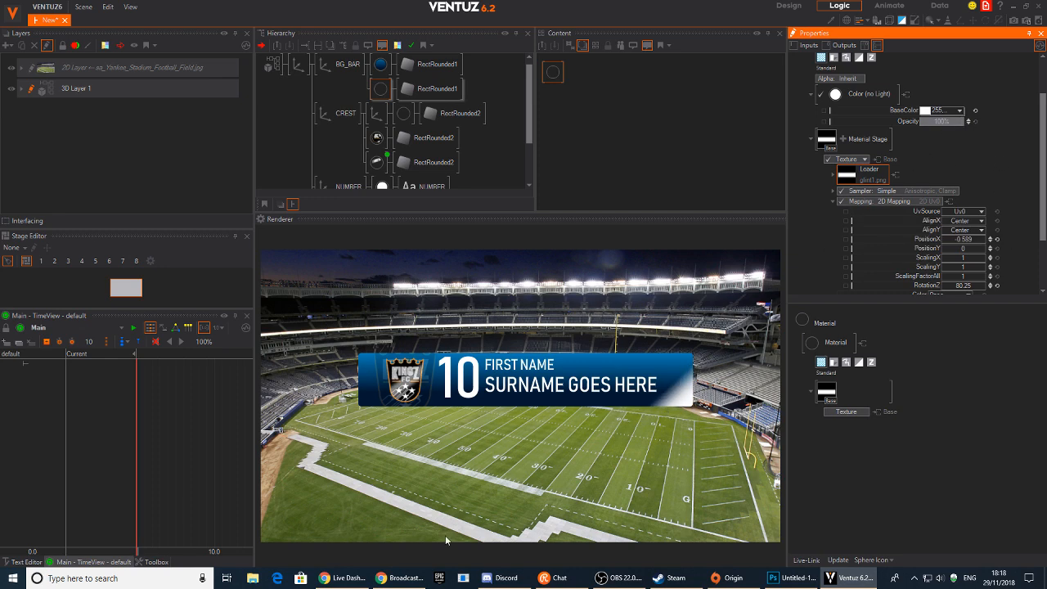
In Photoshop, hide Layer 1 and fill the canvas's lower part, about 7.11 × 4.43 in, with red on a new layer.
click(791, 577)
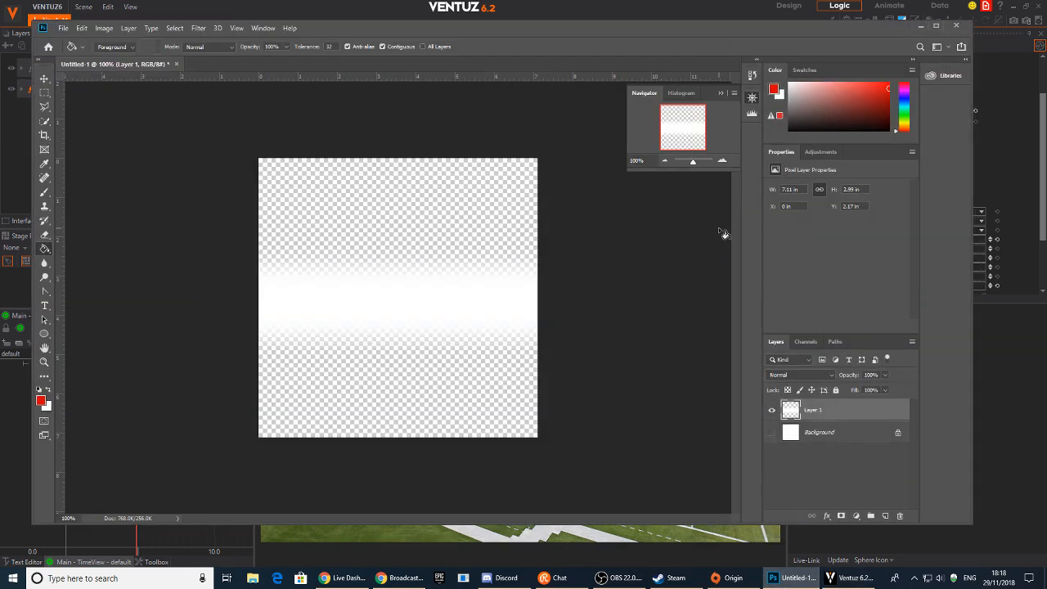
click(773, 412)
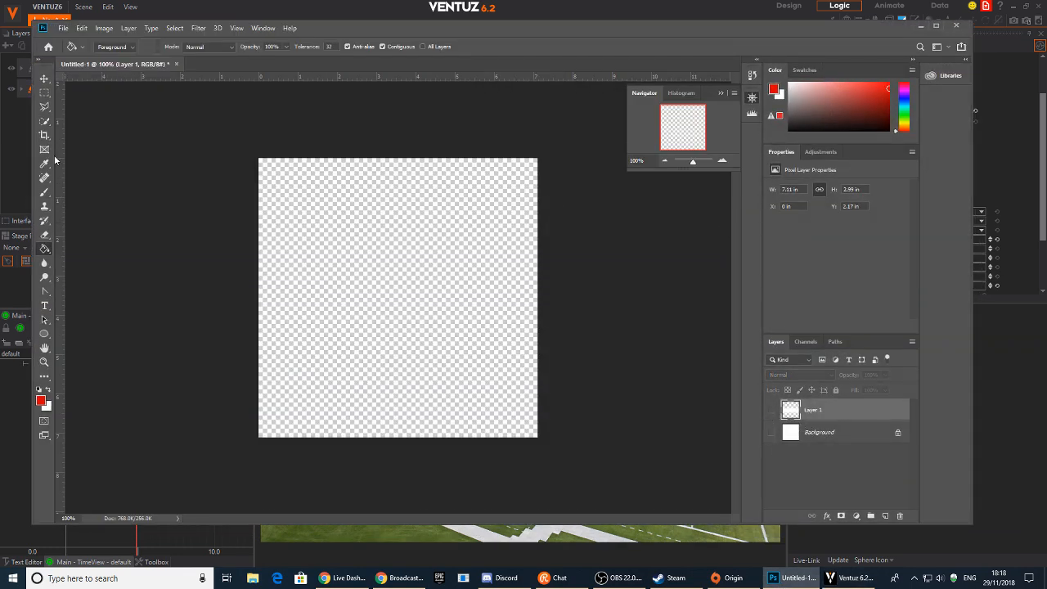
click(43, 94)
mouse_move(243, 266)
mouse_down()
mouse_move(397, 409)
mouse_move(540, 441)
mouse_up()
key(g)
click(415, 334)
key(Return)
click(885, 515)
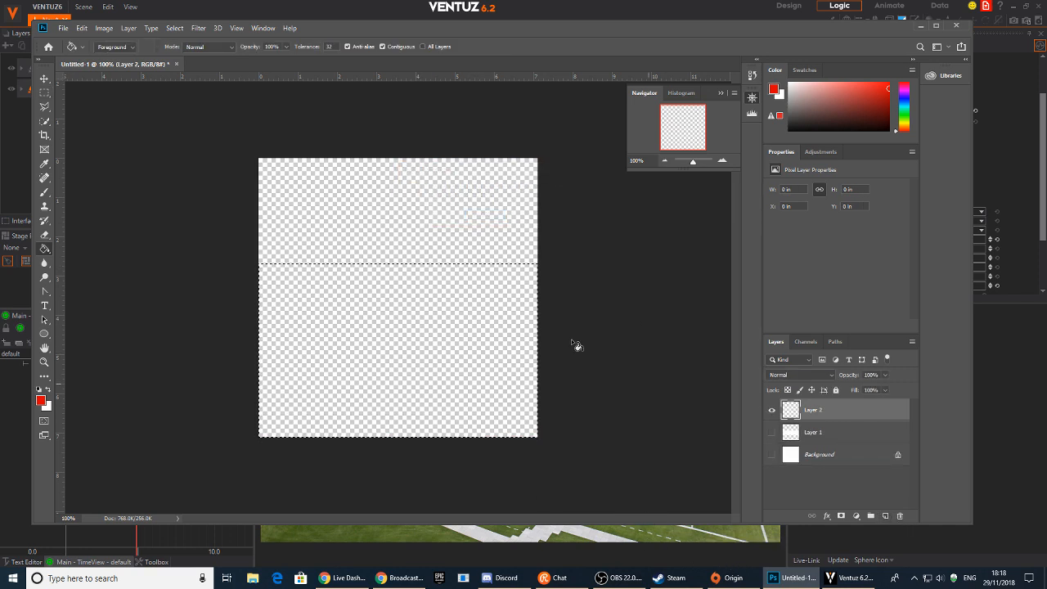
click(398, 285)
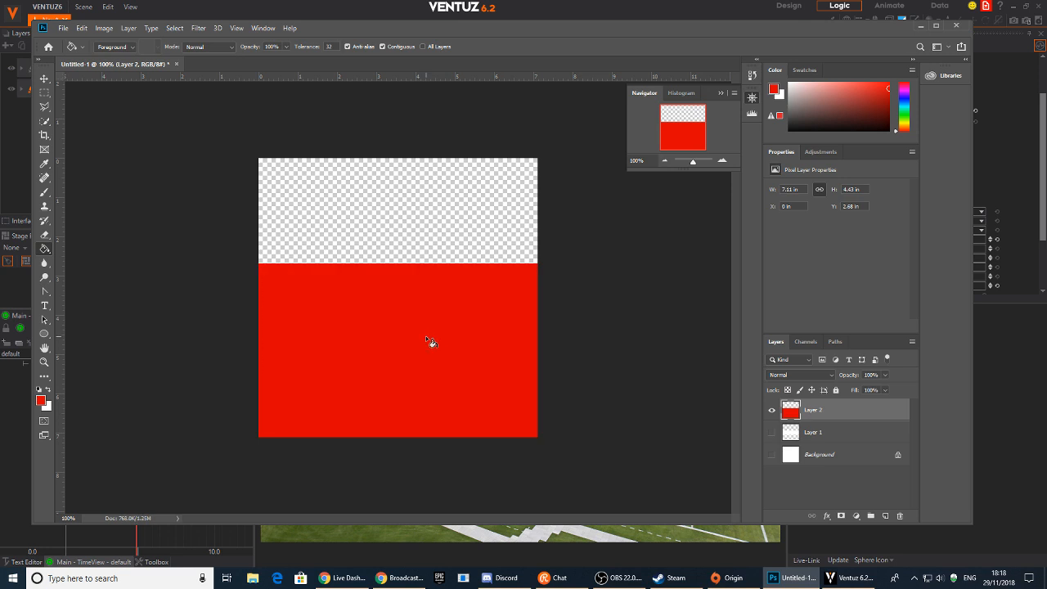
Duplicate the red layer twice, shifting the copies upward to Y positions of about 2.18 in and 1.47 in.
key(ctrl+j)
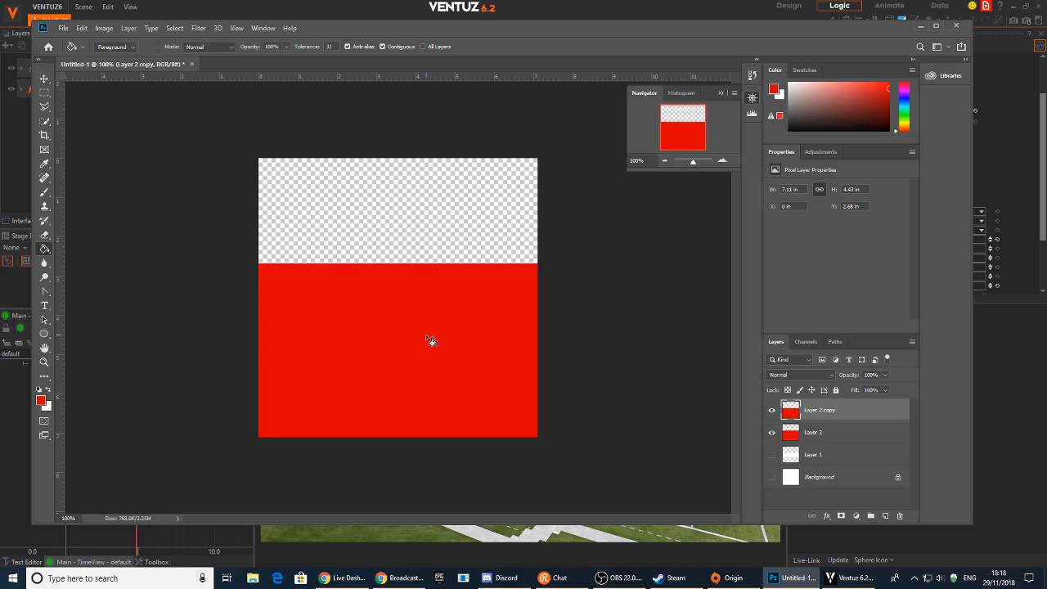
key(v)
drag(406, 333, 397, 343)
key(ctrl+j)
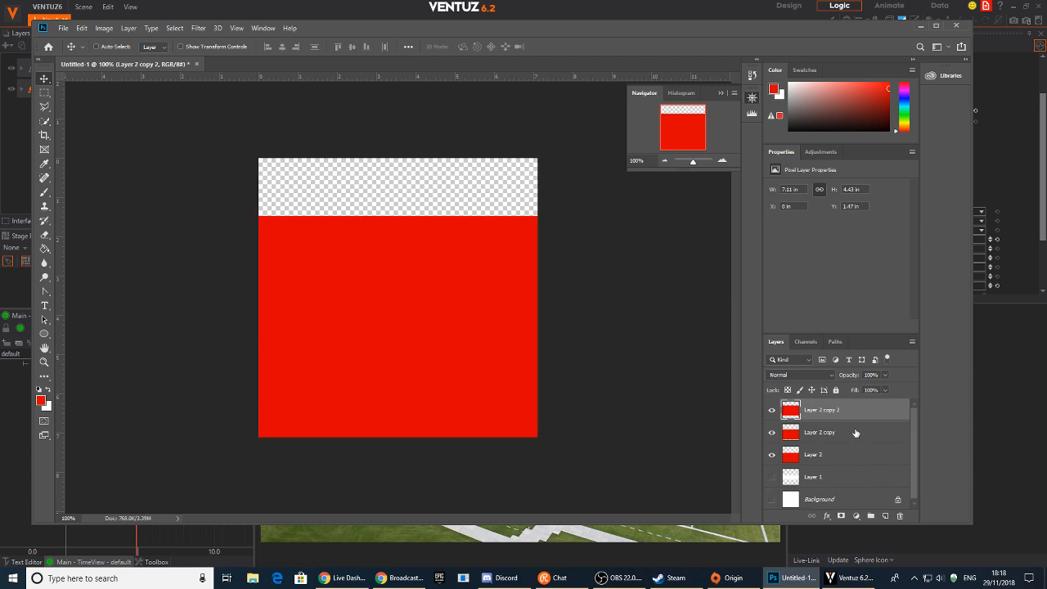
Make the red copies semi-transparent, with Layer 2 copy at 80% opacity and Layer 2 copy 2 at 78%.
click(885, 374)
mouse_move(857, 387)
mouse_down()
mouse_move(877, 386)
mouse_move(858, 389)
mouse_up()
click(855, 433)
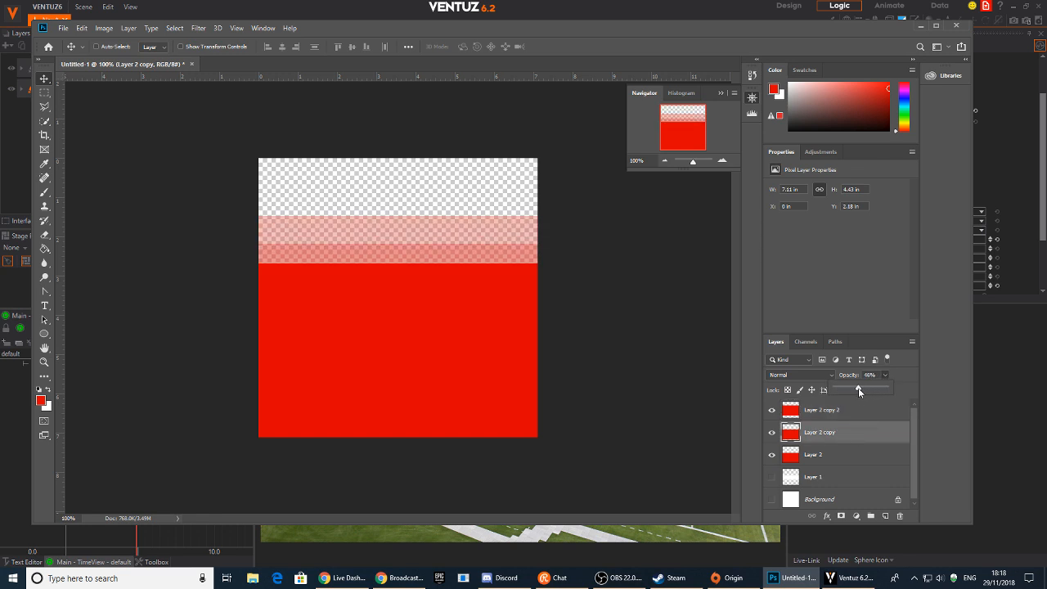
drag(853, 388, 877, 391)
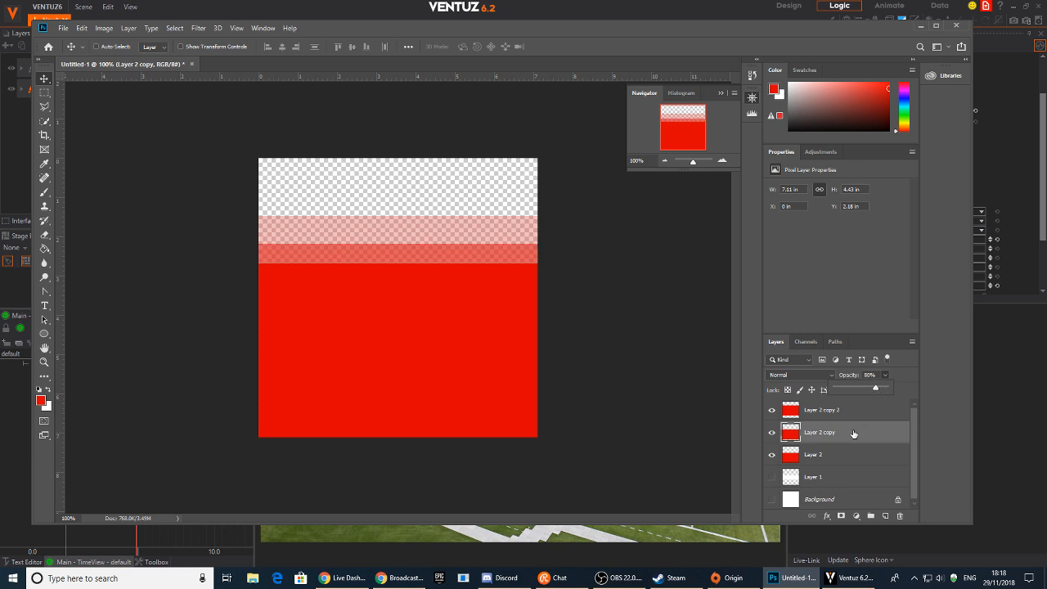
click(849, 412)
click(884, 376)
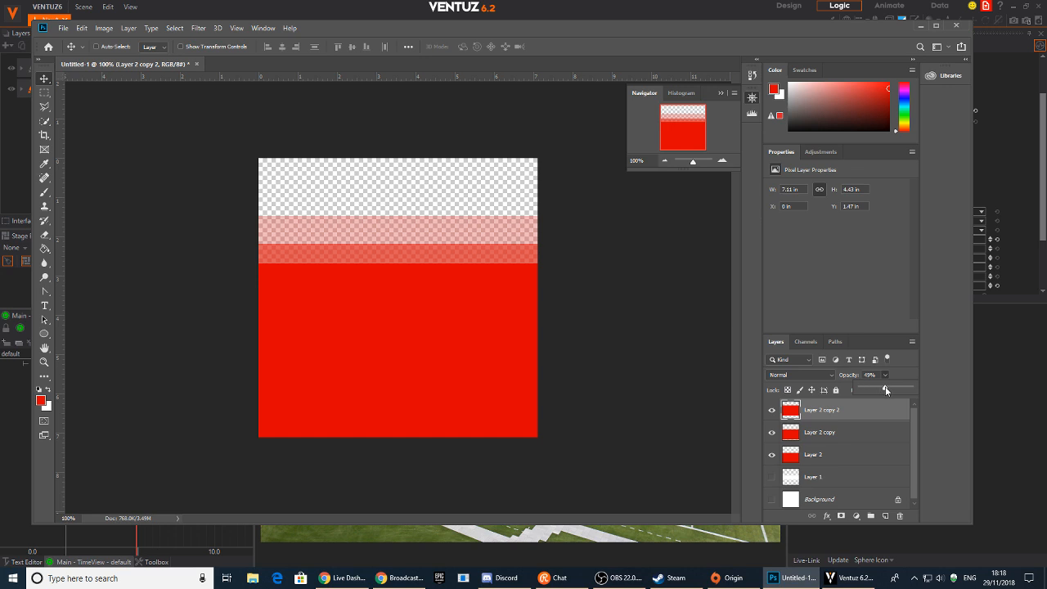
drag(868, 388, 900, 391)
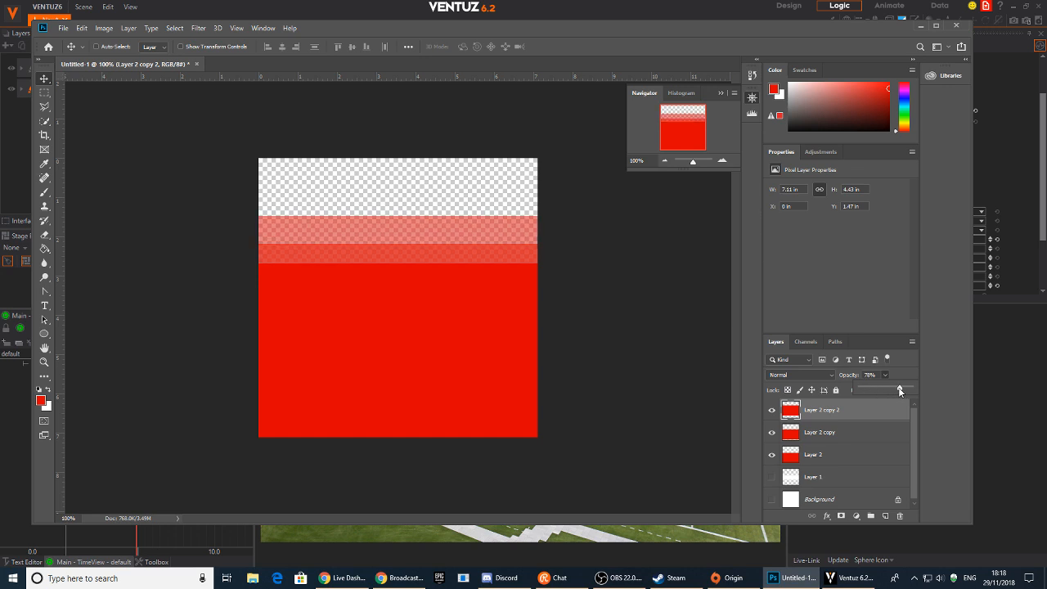
Move Layer 2 copy 2 down to a Y position of about 1.68 in and merge the three red layers.
drag(444, 290, 446, 298)
shift+click(822, 463)
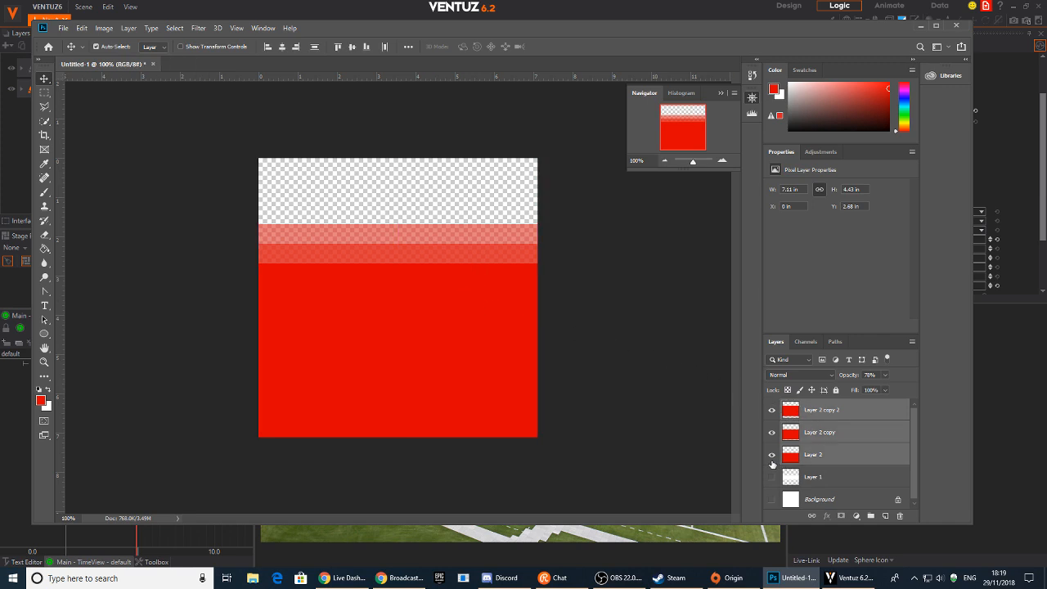
key(ctrl+e)
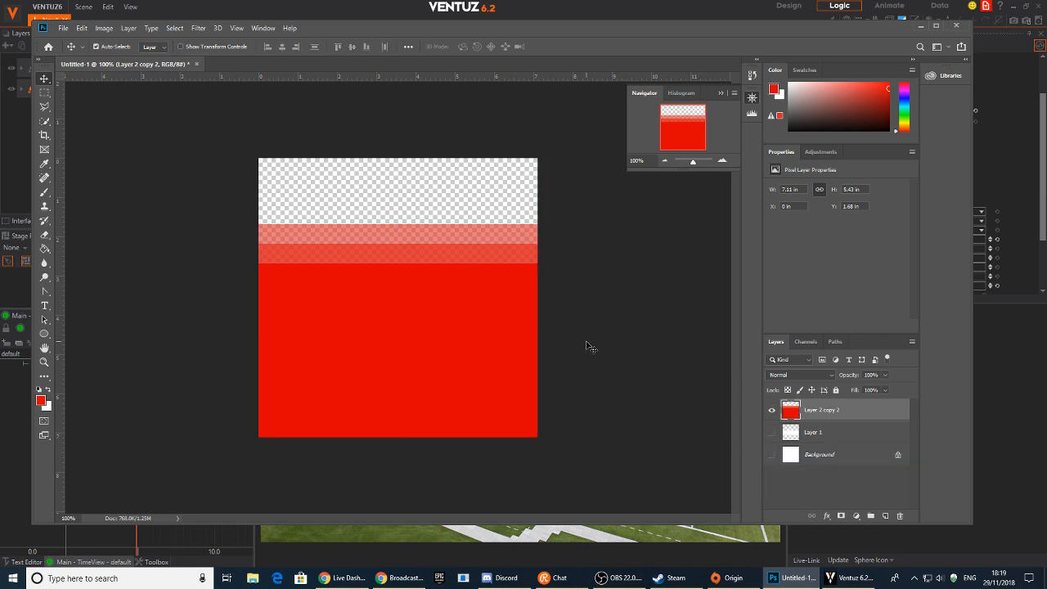
Recolor the merged red layer to light grey with a Hue/Saturation adjustment.
key(ctrl+u)
drag(739, 314, 854, 319)
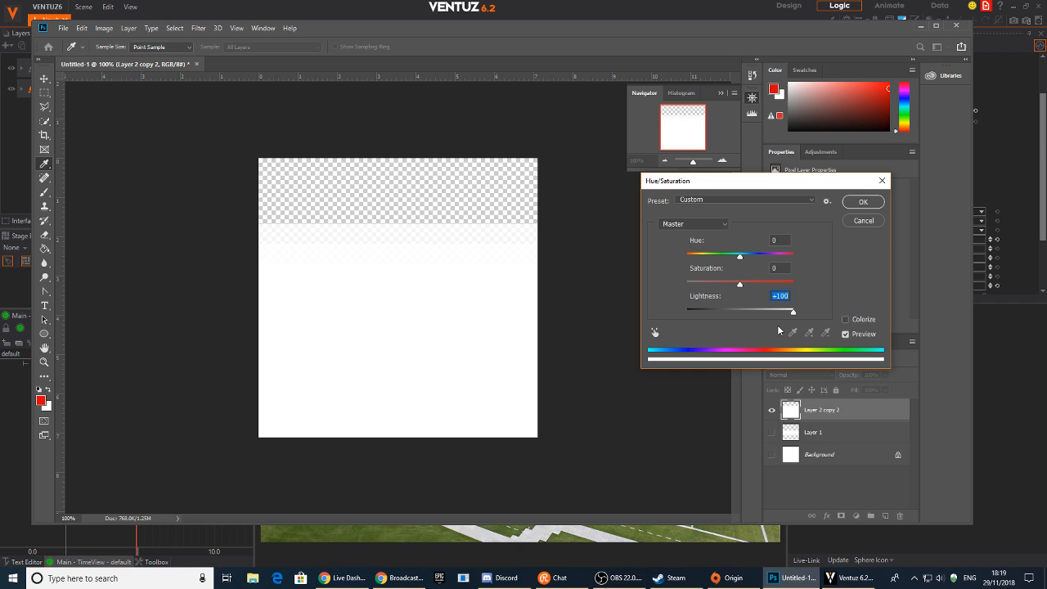
drag(791, 314, 625, 296)
mouse_move(758, 312)
mouse_down()
mouse_move(785, 316)
mouse_move(767, 312)
mouse_up()
click(860, 205)
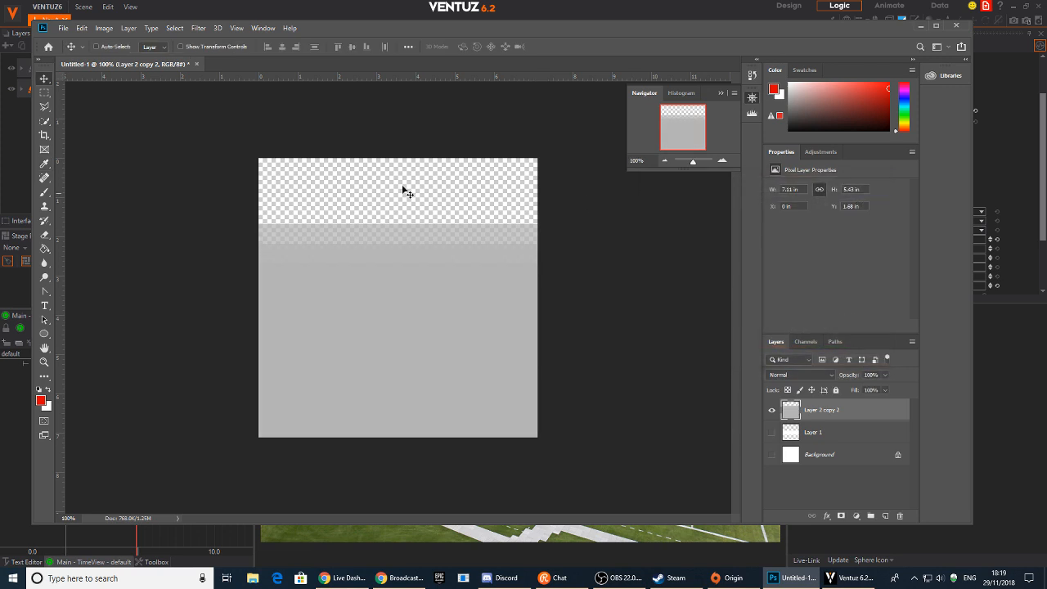
Save the grey banded image to the Desktop.
key(ctrl+s)
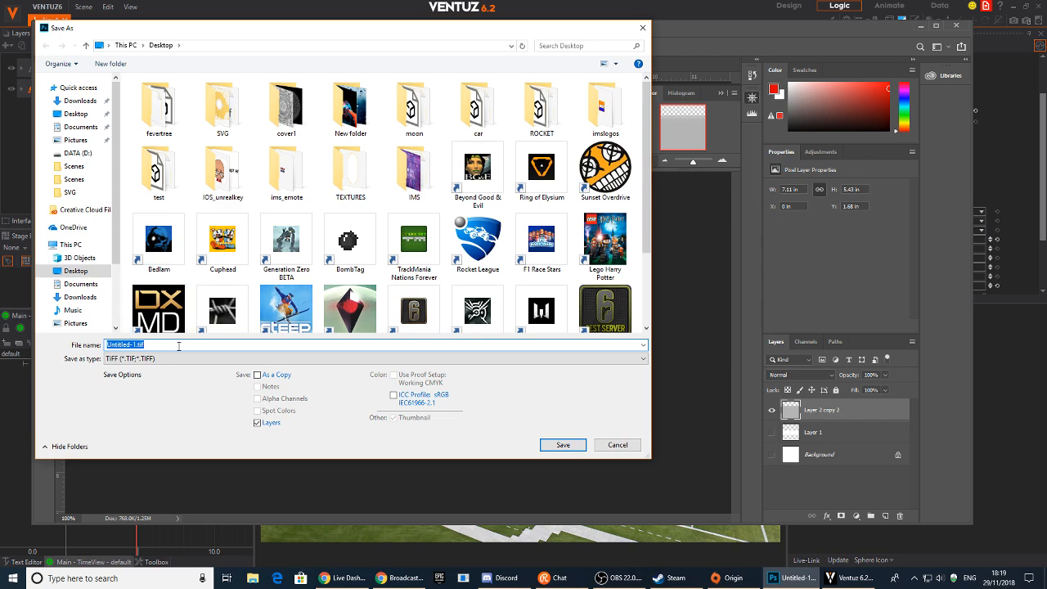
Save the grey step artwork to the Desktop as a PNG named step1.
text(step1)
click(110, 362)
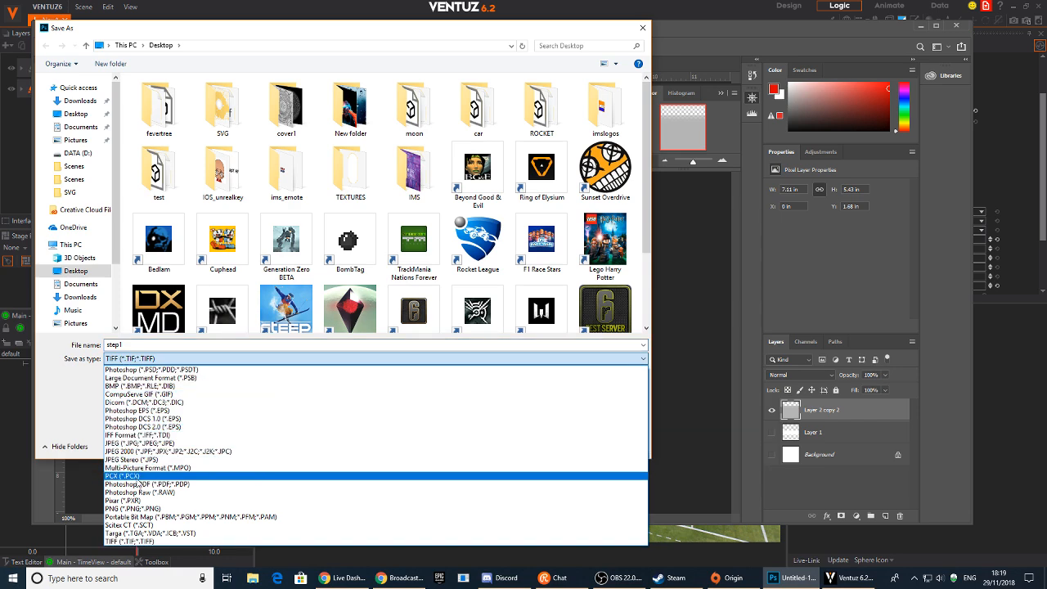
click(137, 508)
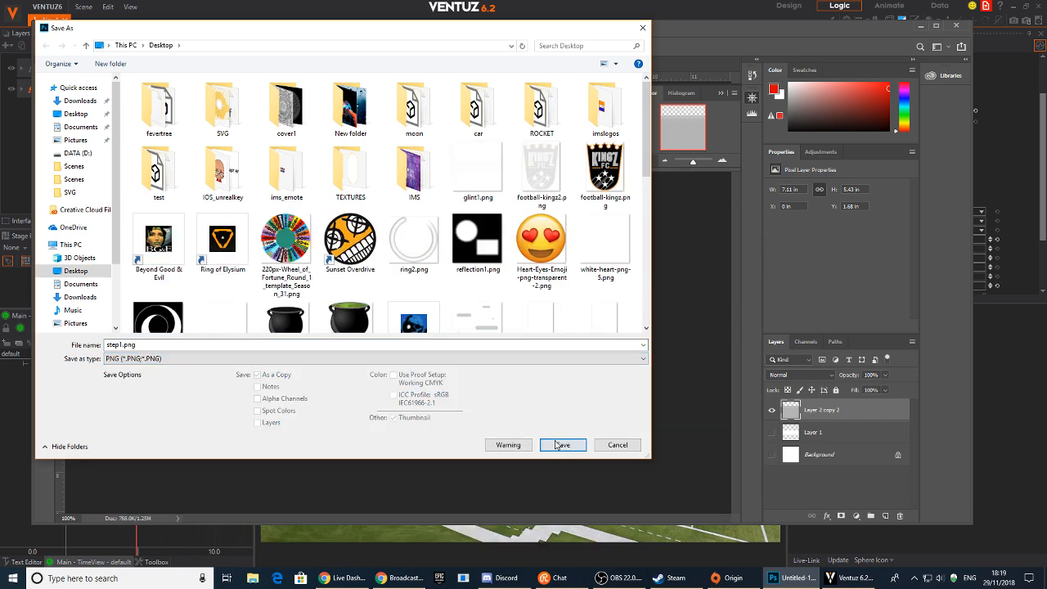
click(561, 445)
click(593, 172)
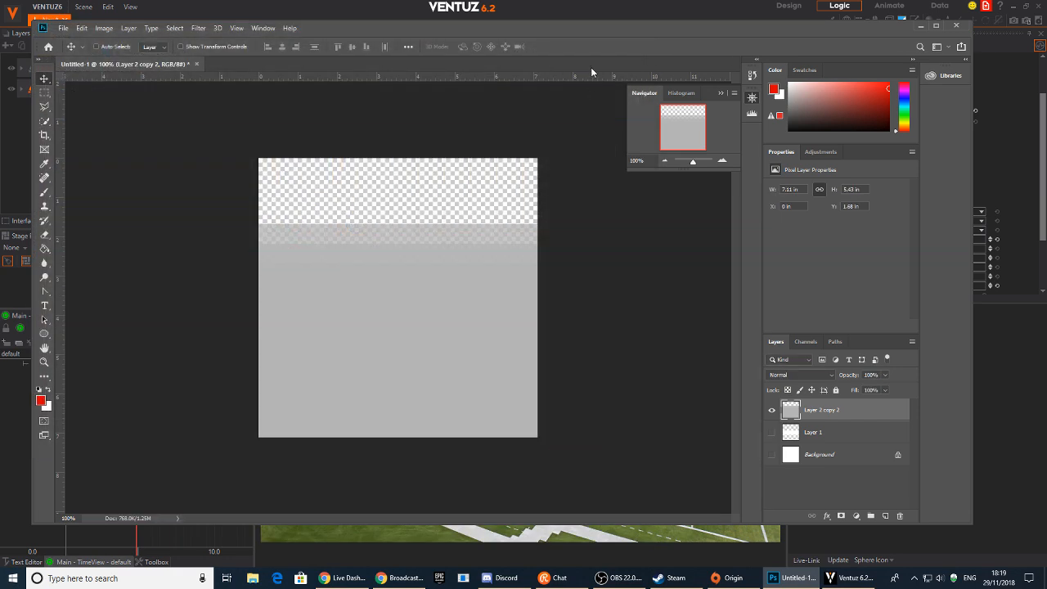
Switch to Ventuz and replace the glint texture on the second BG_BAR rectangle's material with step1.png from the Desktop.
click(922, 27)
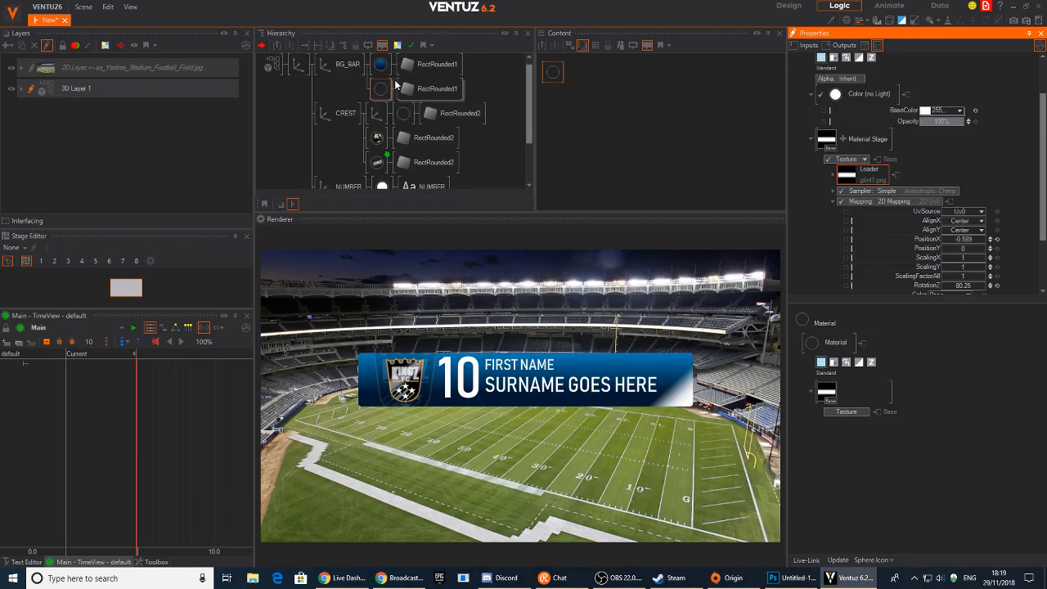
click(847, 169)
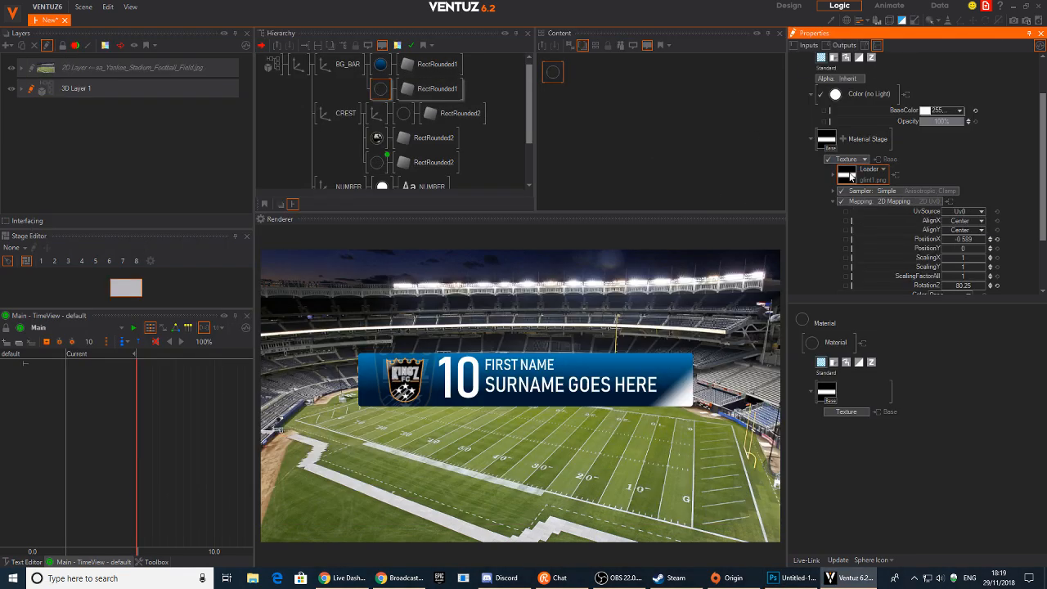
drag(596, 227, 595, 240)
text(ste)
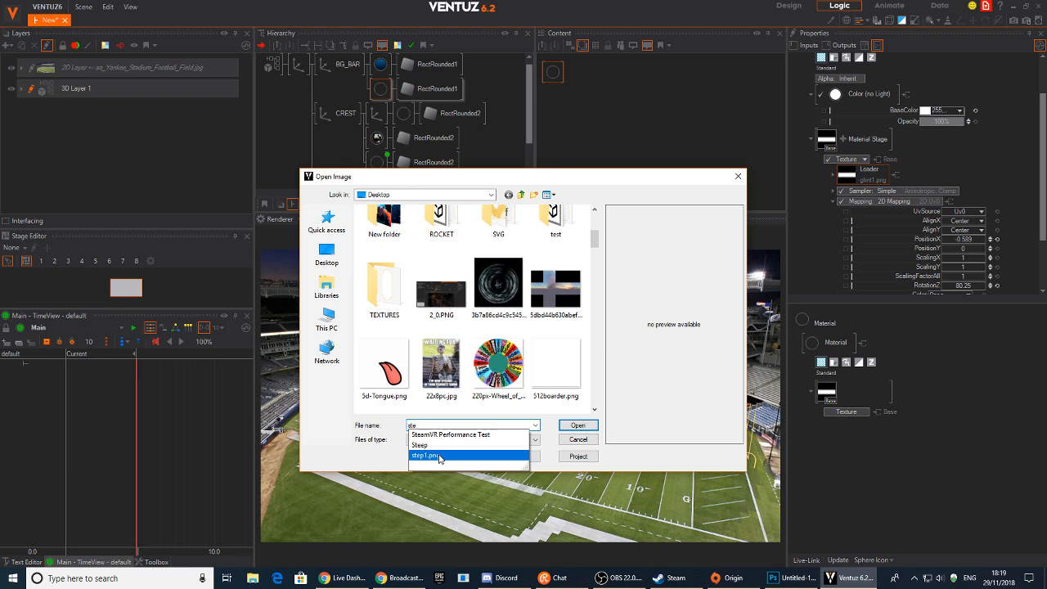
click(439, 456)
click(578, 426)
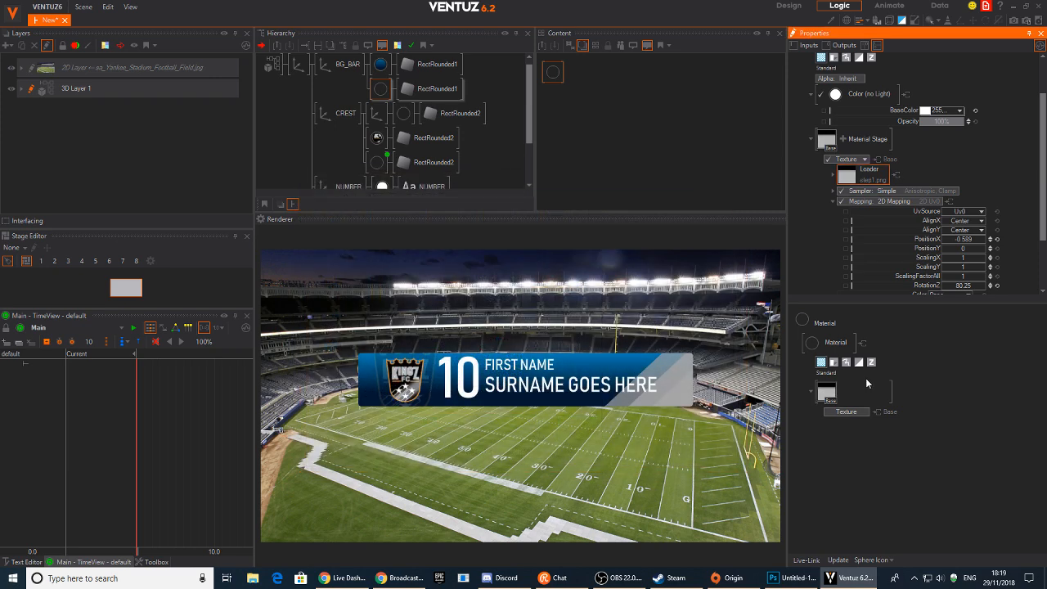
Set the step1.png texture mapping to a ScalingFactorAll of 0.355 and a PositionY of 0.205.
click(383, 88)
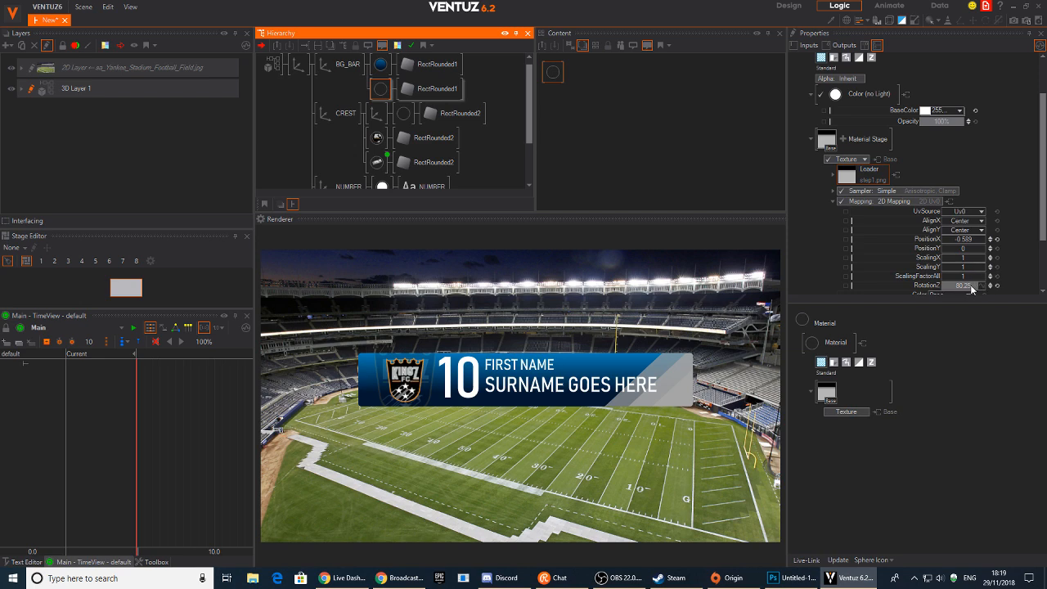
scroll(982, 270, down, 1)
drag(959, 259, 939, 231)
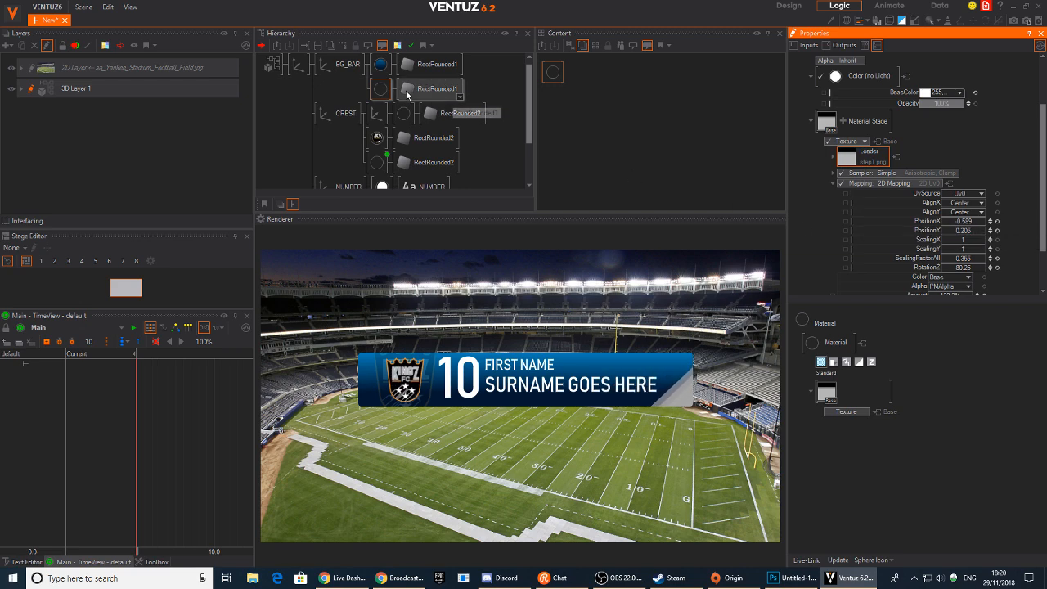
Insert an Axis before the second BG_BAR rectangle's material and set its Z position to -0.001.
double_click(352, 86)
text(ax)
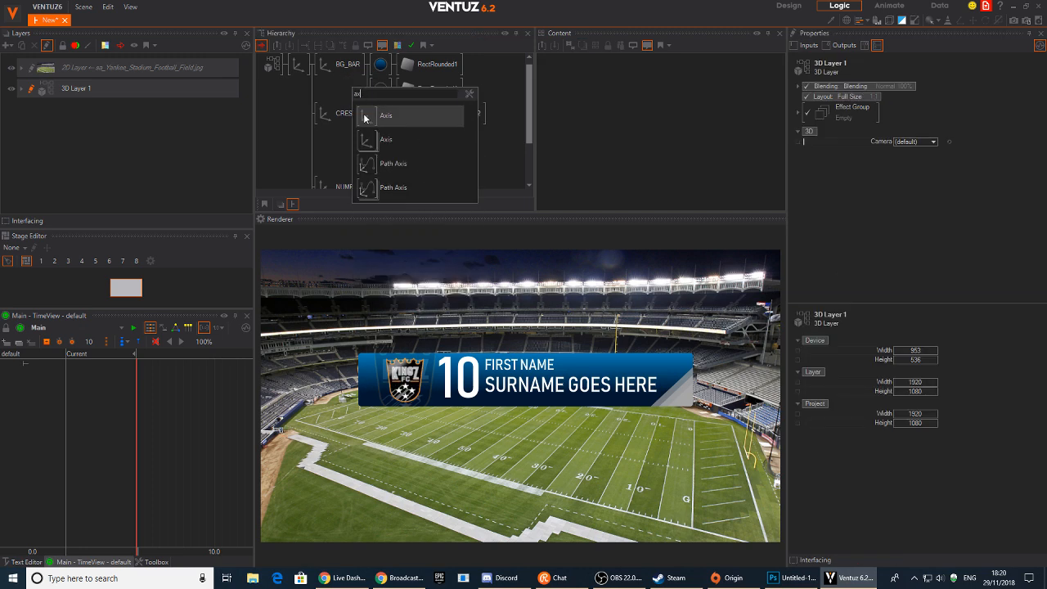
click(365, 117)
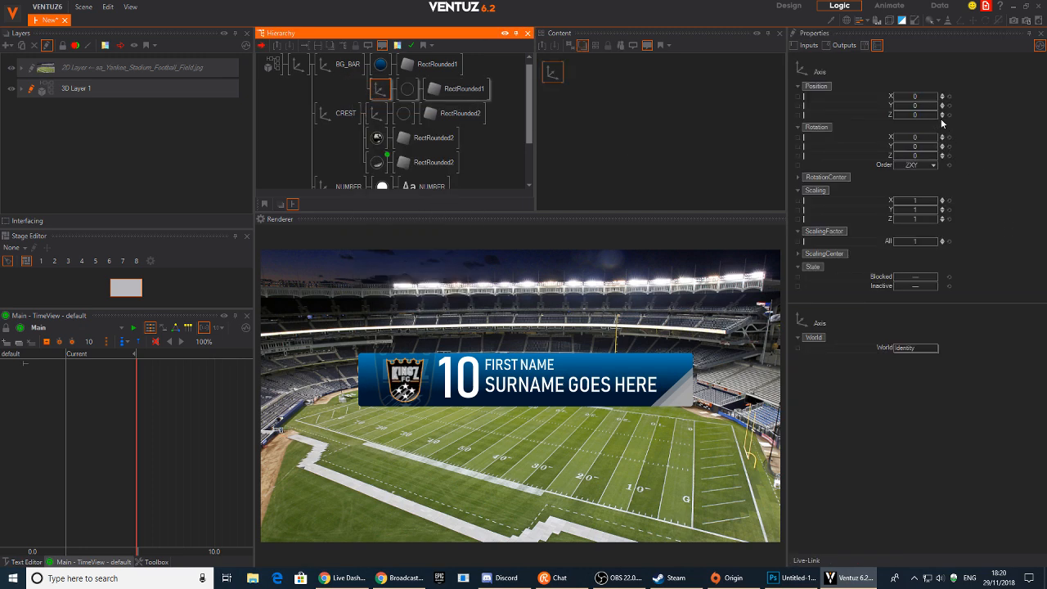
click(941, 116)
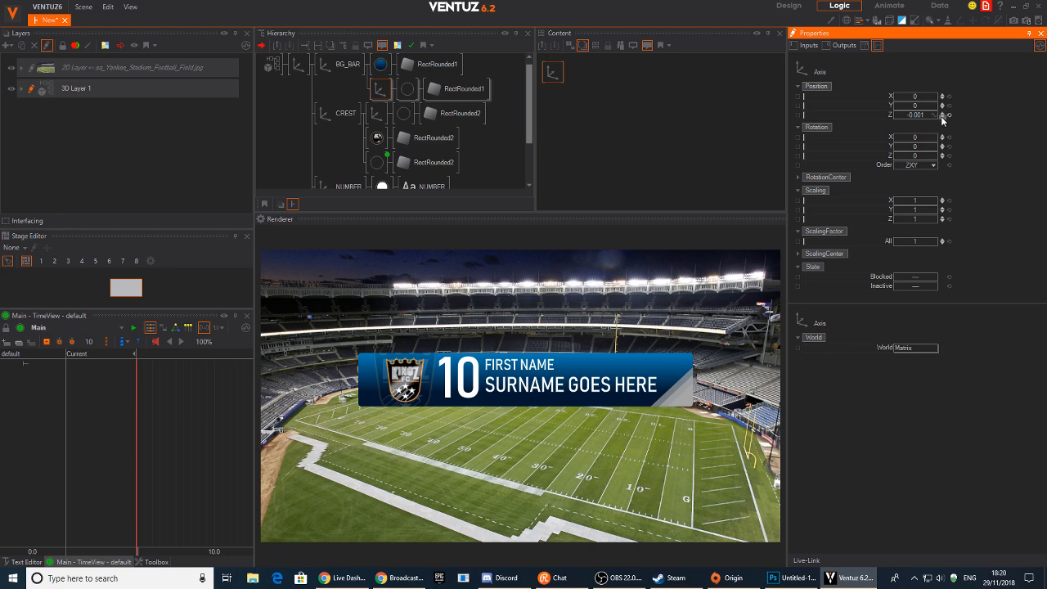
Try Multiply as the color operation of the step1.png texture on the second BG_BAR rectangle's material.
click(407, 89)
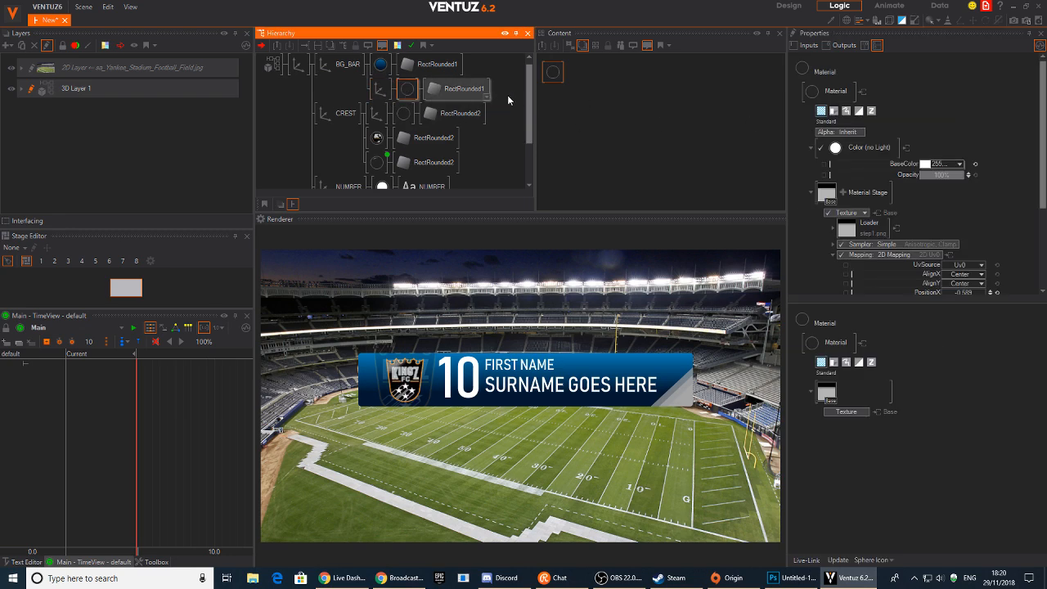
mouse_move(943, 179)
mouse_down()
mouse_move(920, 173)
mouse_move(955, 170)
mouse_up()
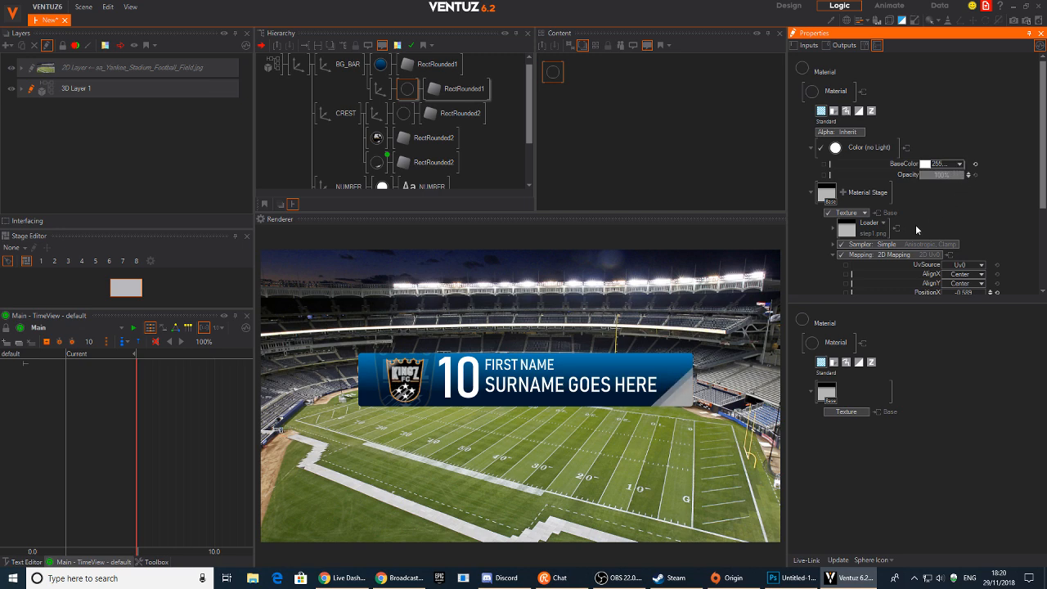
scroll(913, 225, down, 5)
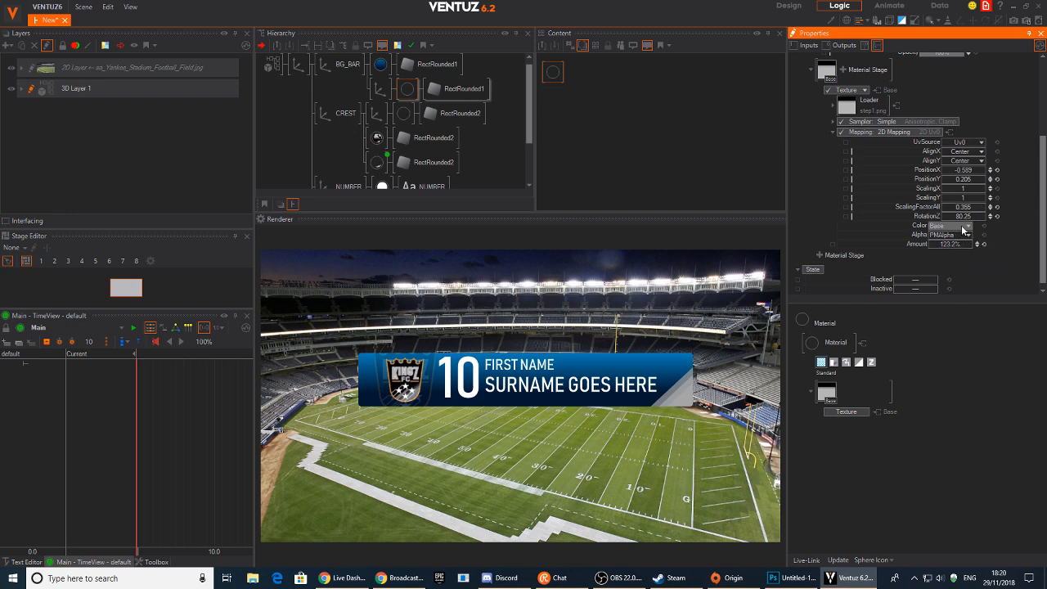
click(969, 229)
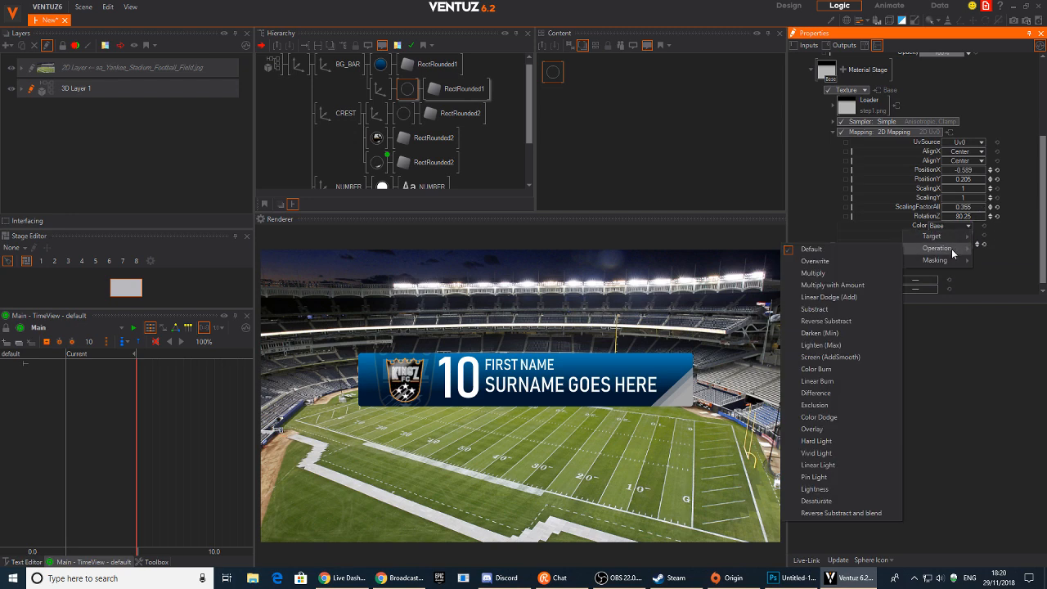
click(850, 271)
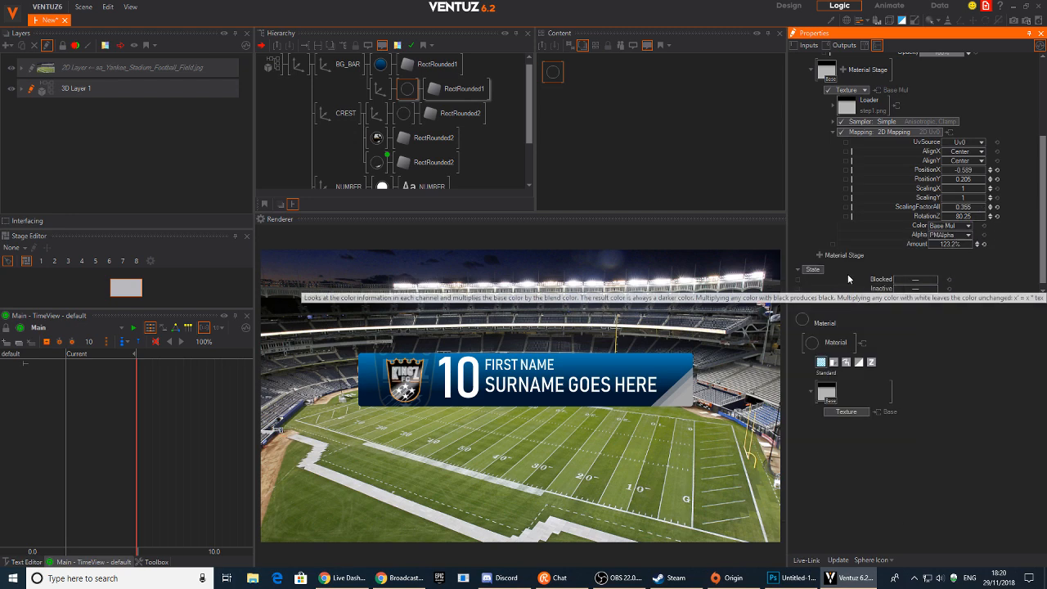
Return the texture's color operation to Default and reset its Amount to 100%.
click(968, 236)
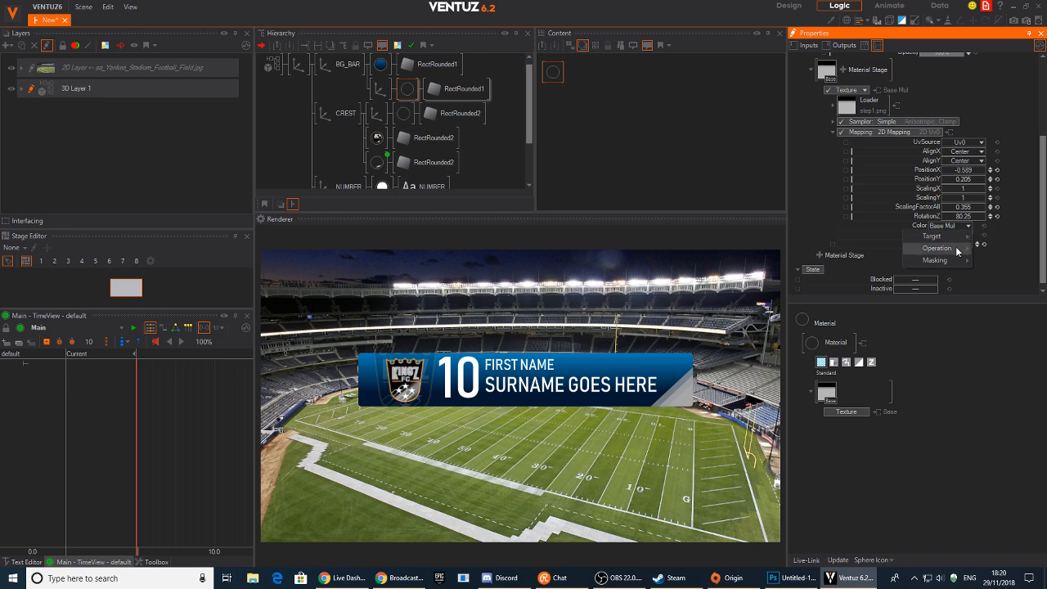
mouse_move(957, 251)
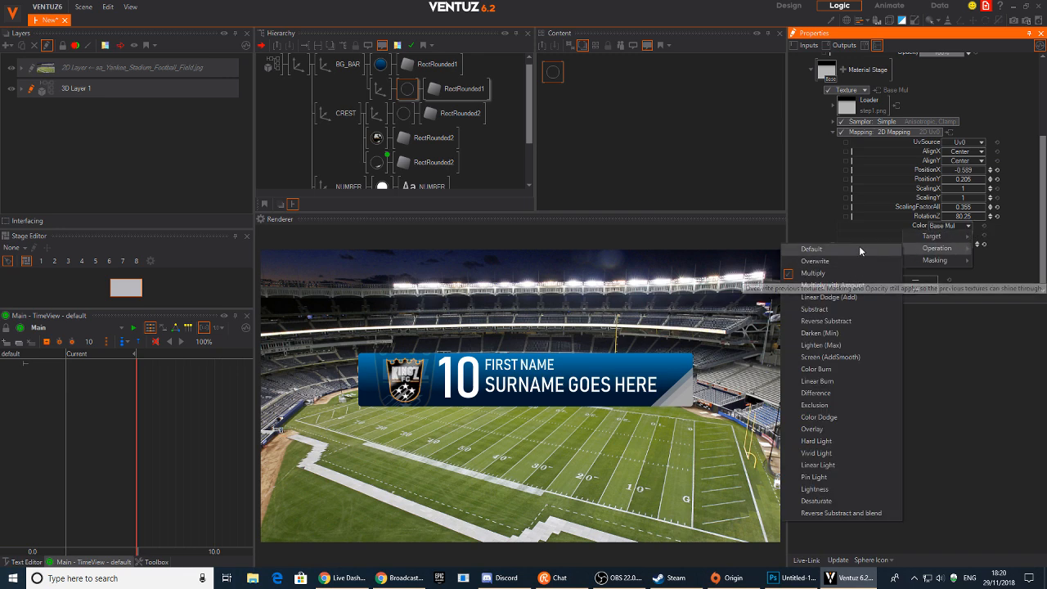
click(860, 248)
click(969, 226)
click(984, 243)
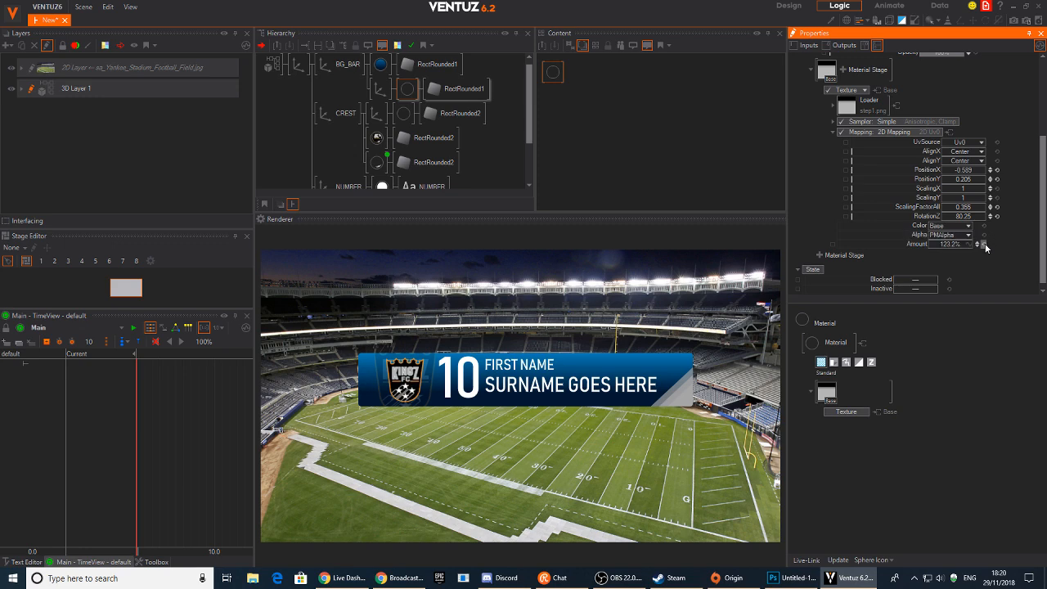
Try the Lighten (Max) and Screen (AddSmooth) color operations on the texture and return to Default.
click(968, 226)
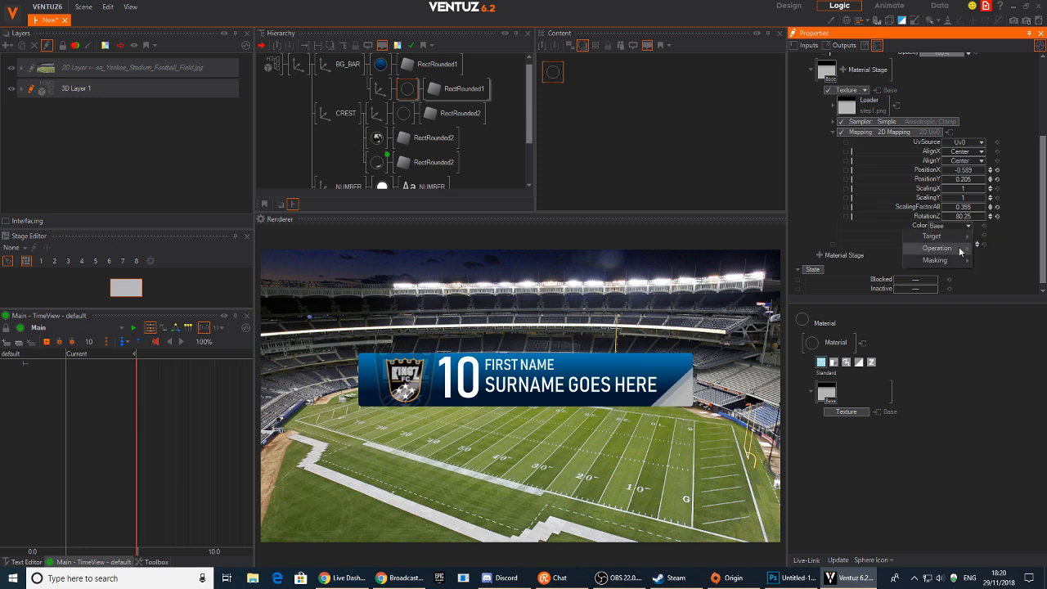
mouse_move(960, 251)
click(832, 349)
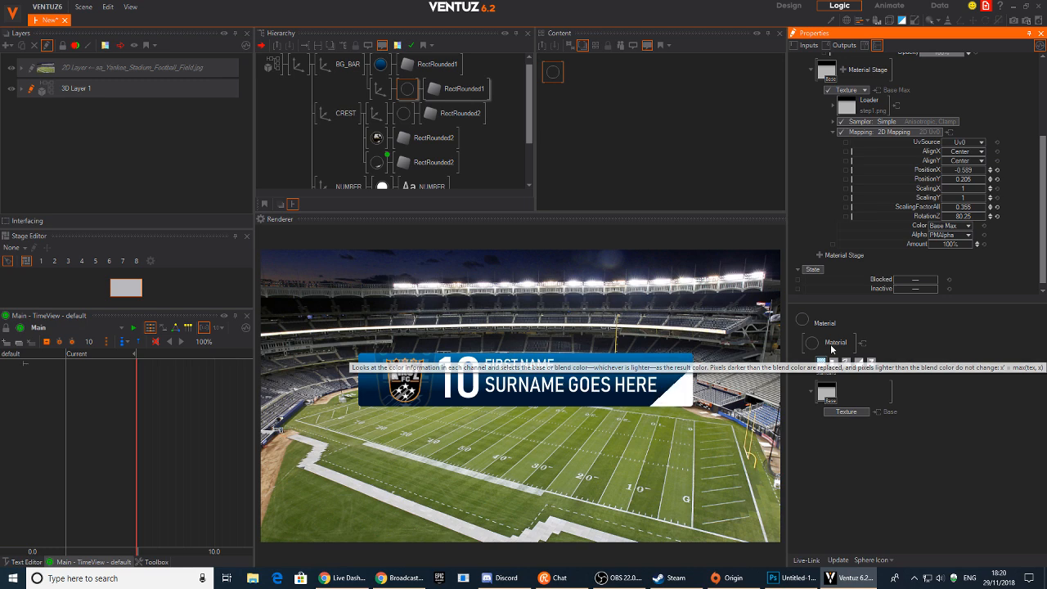
click(965, 226)
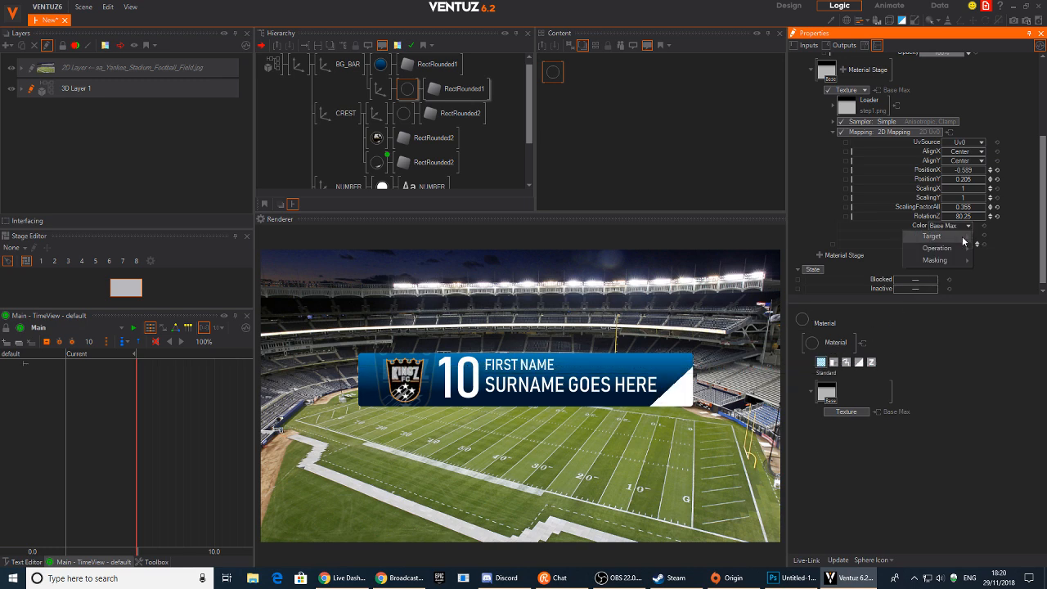
mouse_move(957, 247)
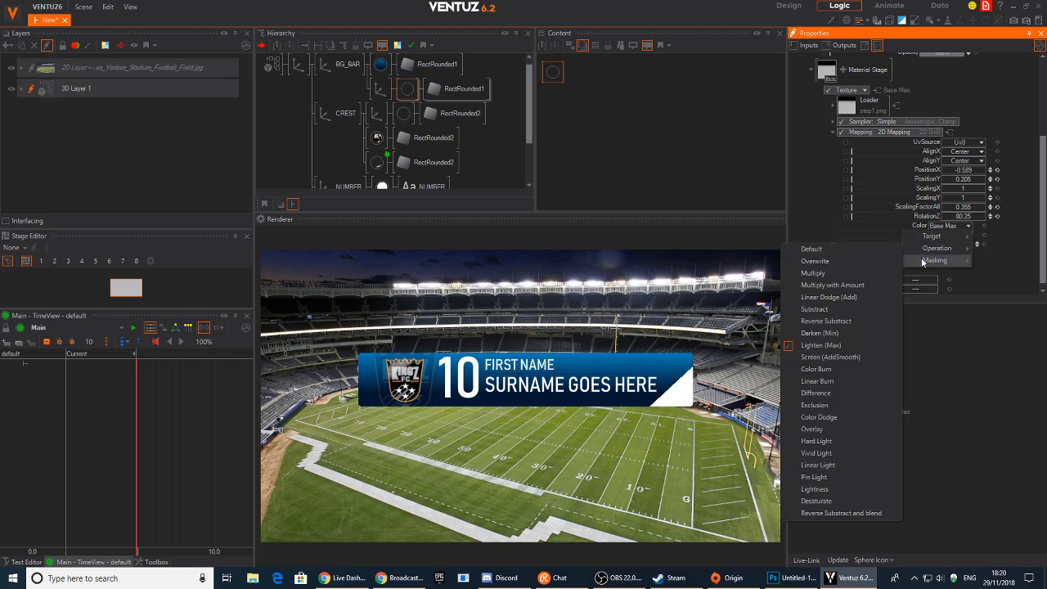
click(833, 358)
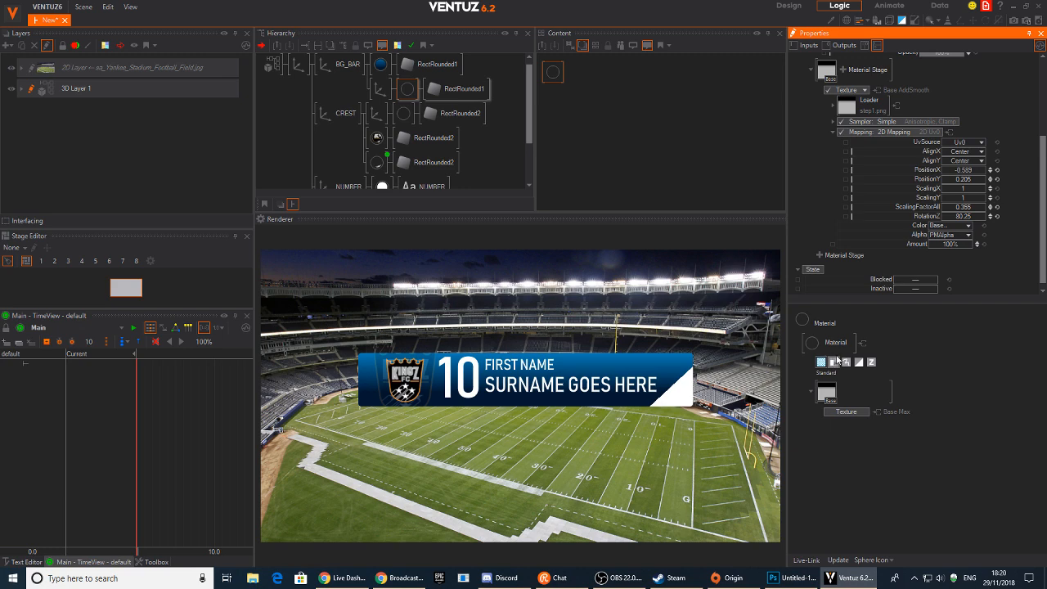
click(967, 225)
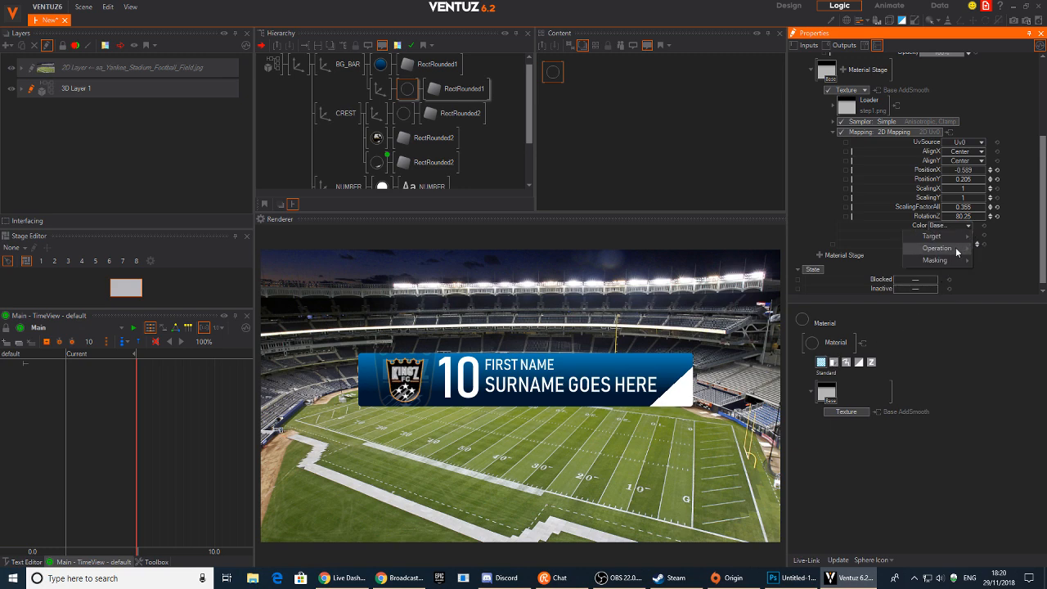
mouse_move(953, 248)
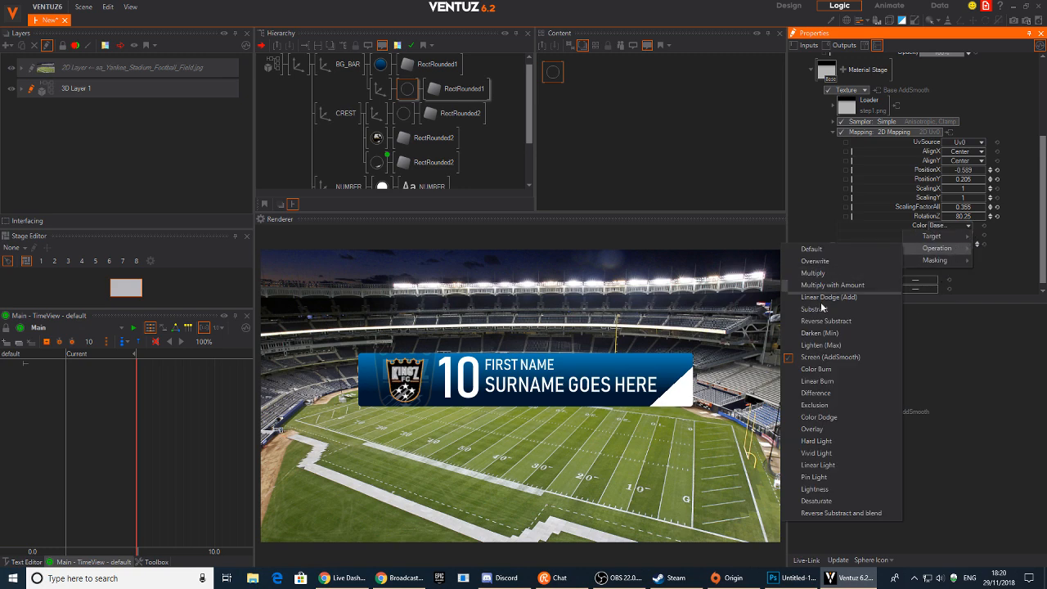
click(811, 249)
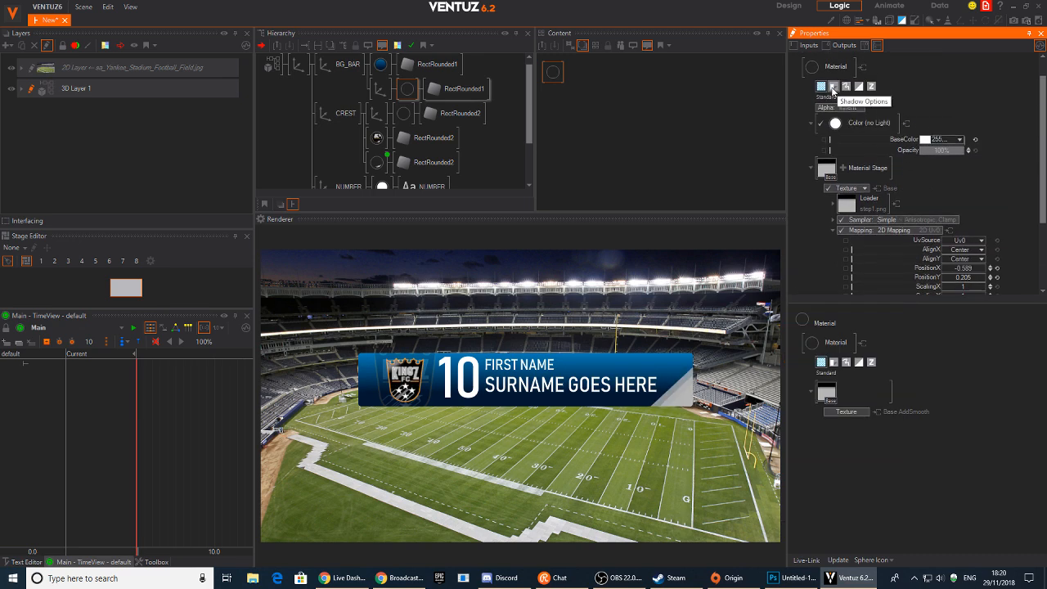
Try the advanced Multiply and Screen (Add Smooth) alpha blending presets on the step1.png material.
click(846, 83)
click(858, 111)
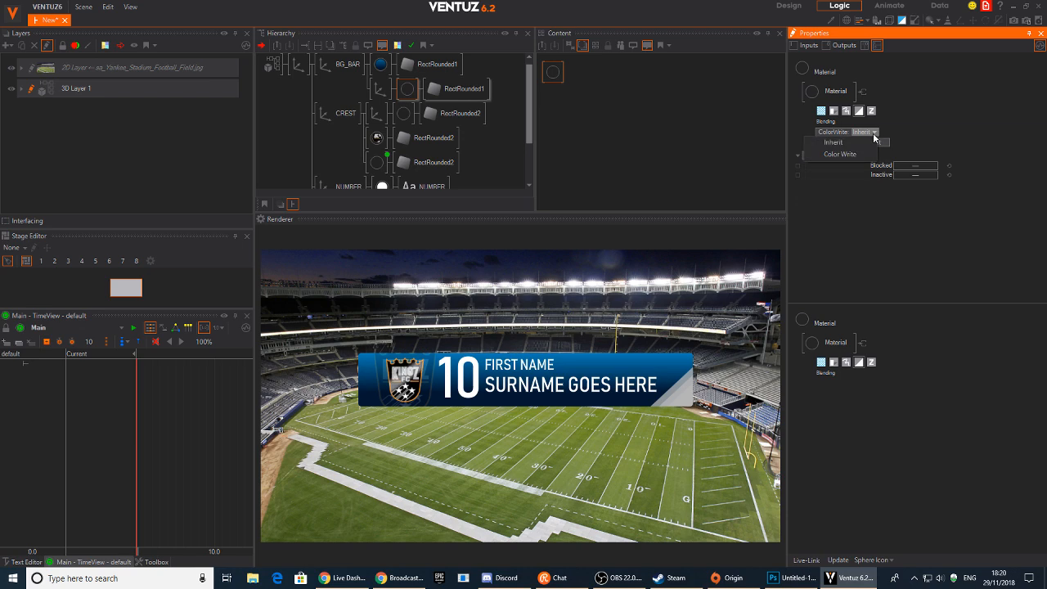
click(877, 143)
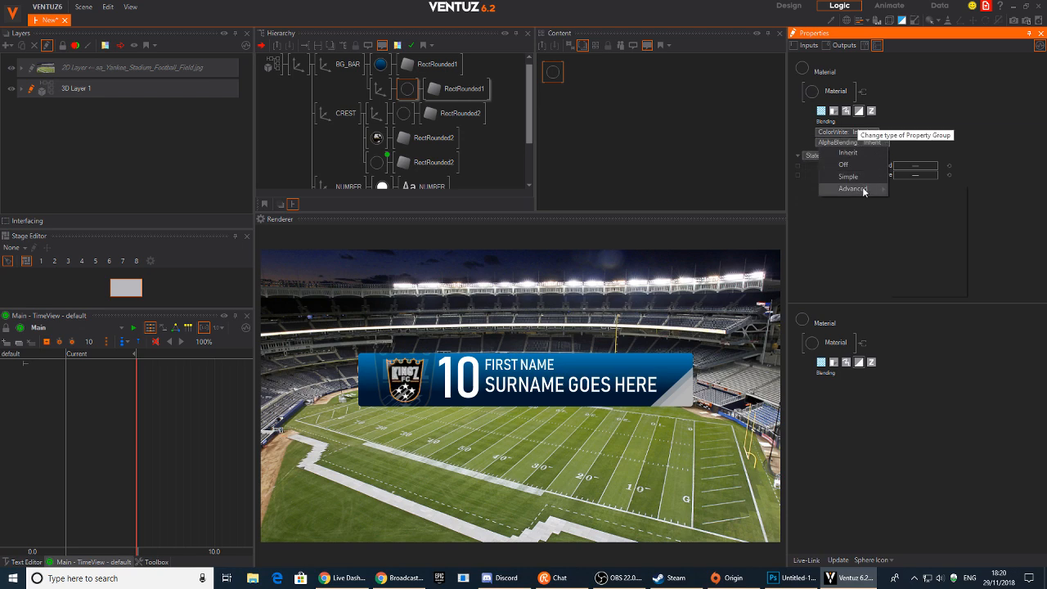
mouse_move(865, 189)
click(920, 219)
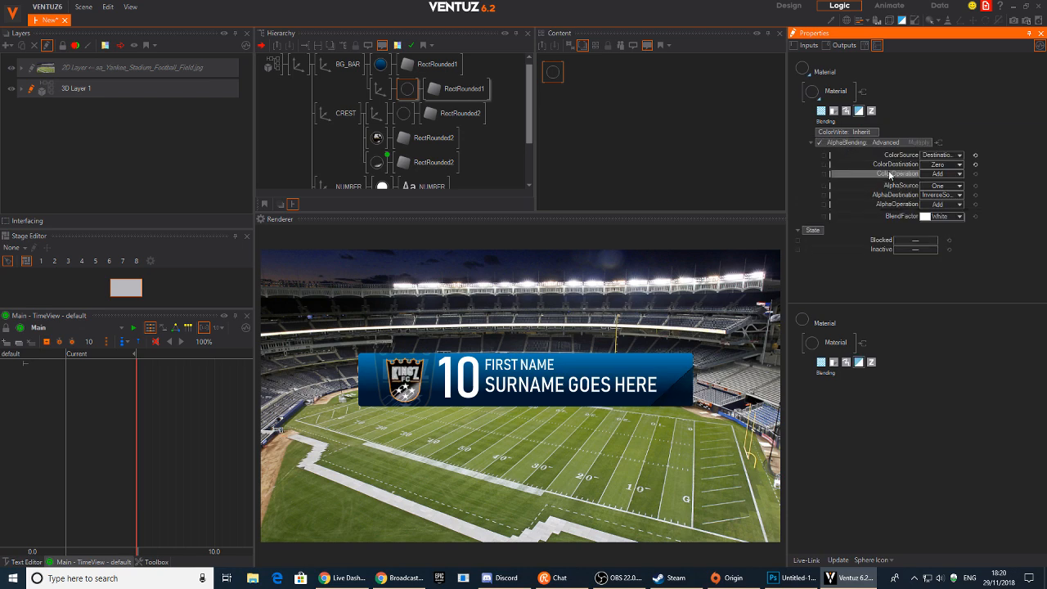
click(892, 142)
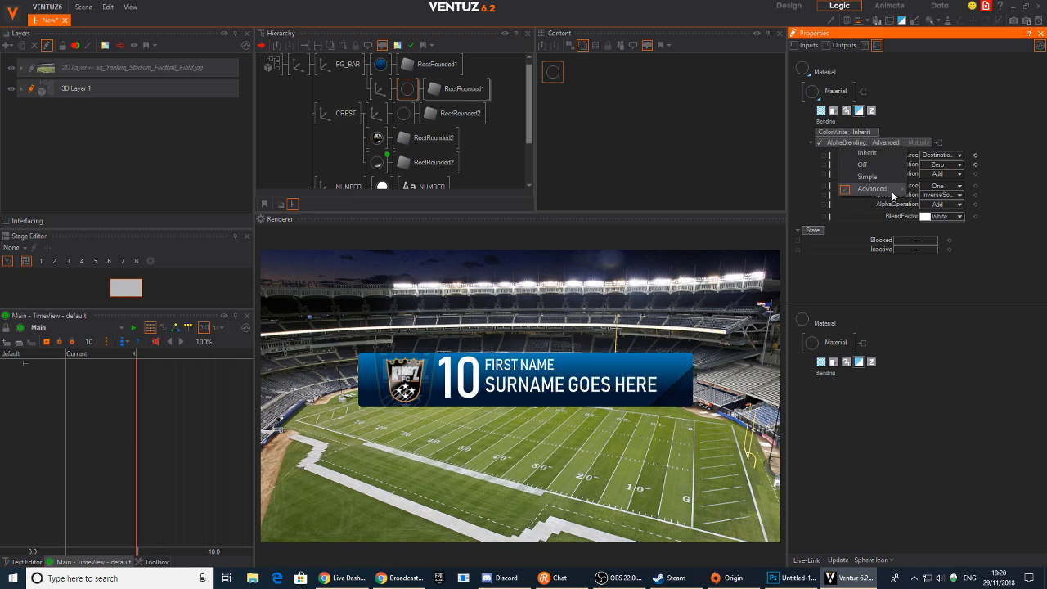
mouse_move(900, 190)
click(937, 253)
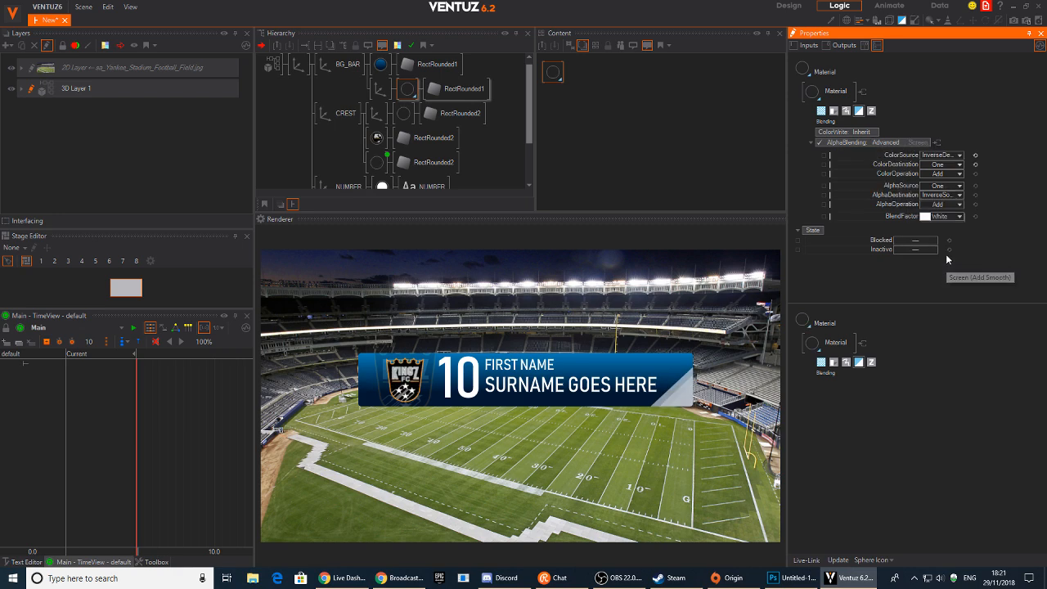
Set the step1.png material's alpha blending to the advanced Glow (Add Color, Keep Alpha) preset.
click(905, 143)
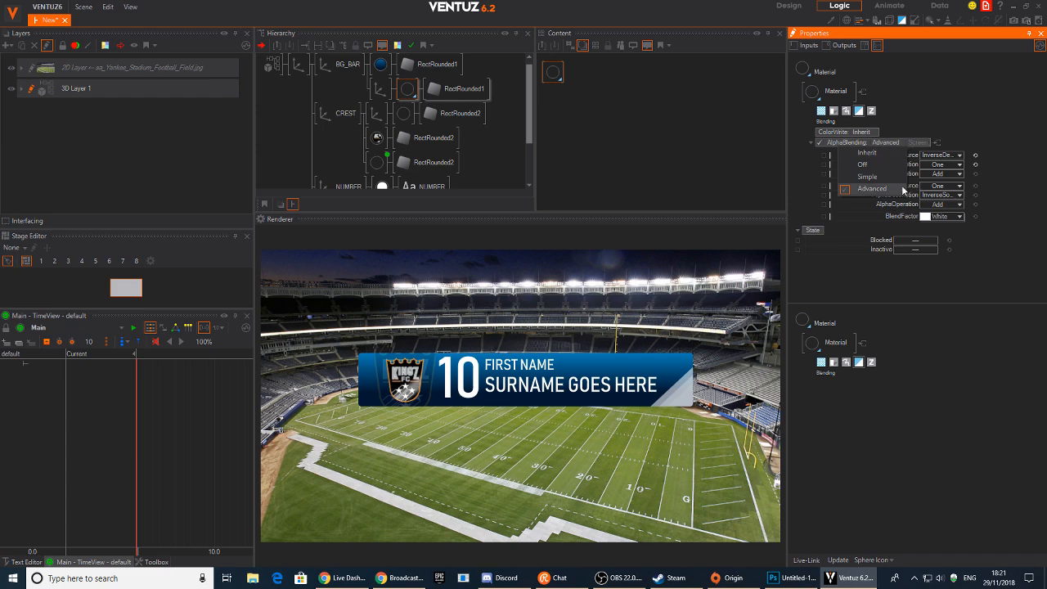
mouse_move(899, 190)
click(944, 266)
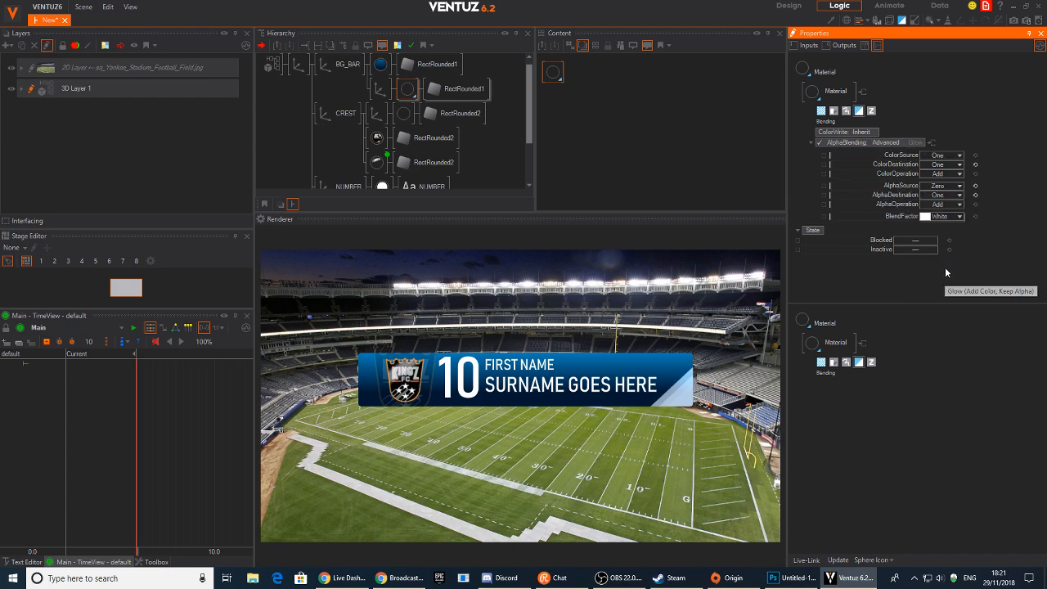
Reduce the step1.png material's opacity and adjust its 2D mapping to about PositionX -0.63 and RotationZ 79.93.
click(821, 111)
drag(919, 175, 935, 173)
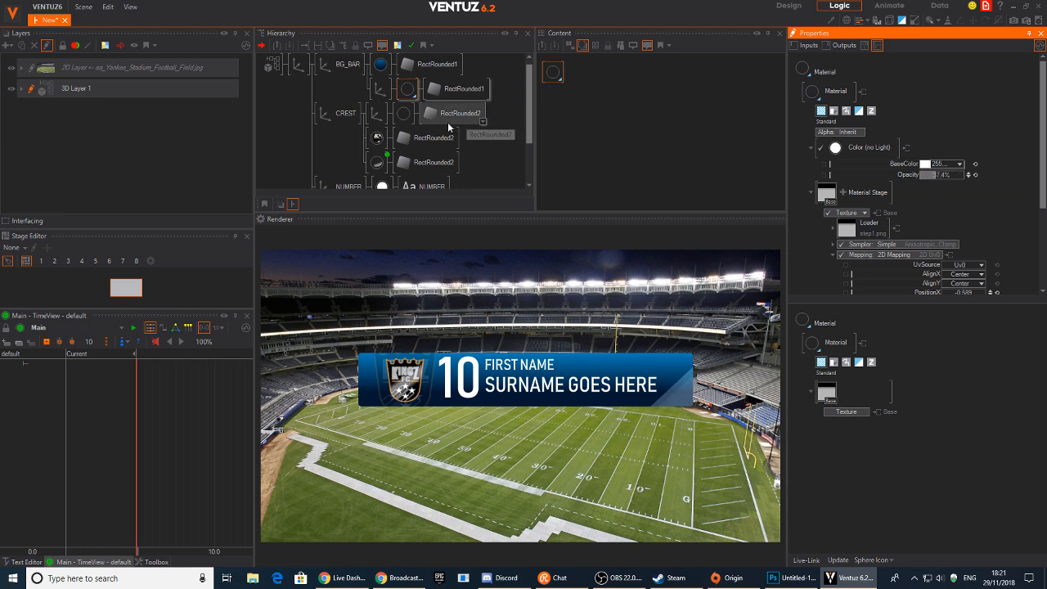
scroll(941, 196, down, 3)
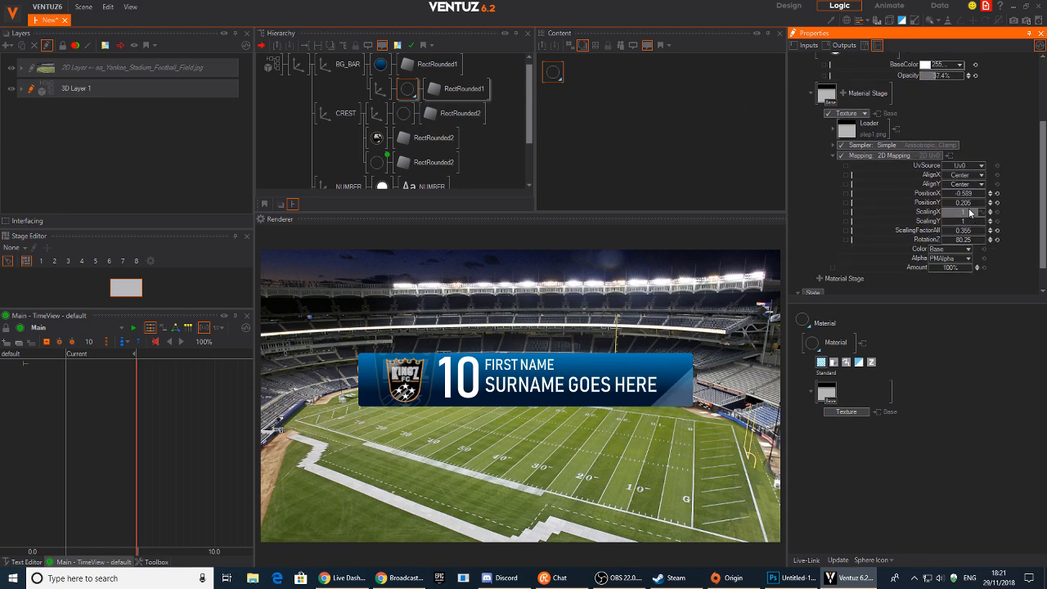
drag(963, 193, 972, 224)
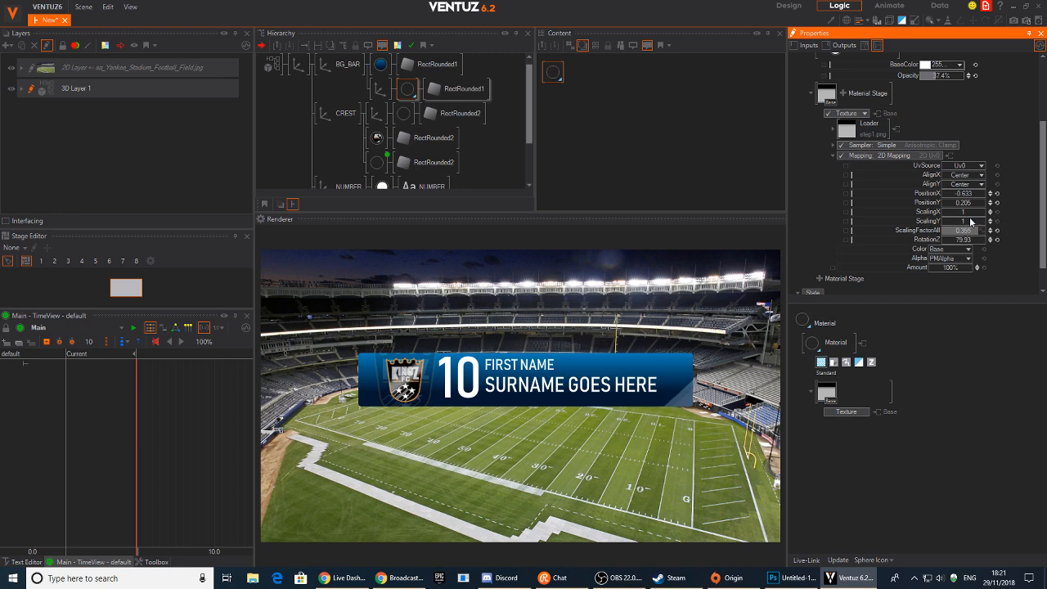
drag(962, 192, 970, 195)
Move the whole lower third down by setting the root axis Y position to about -4.22.
click(298, 66)
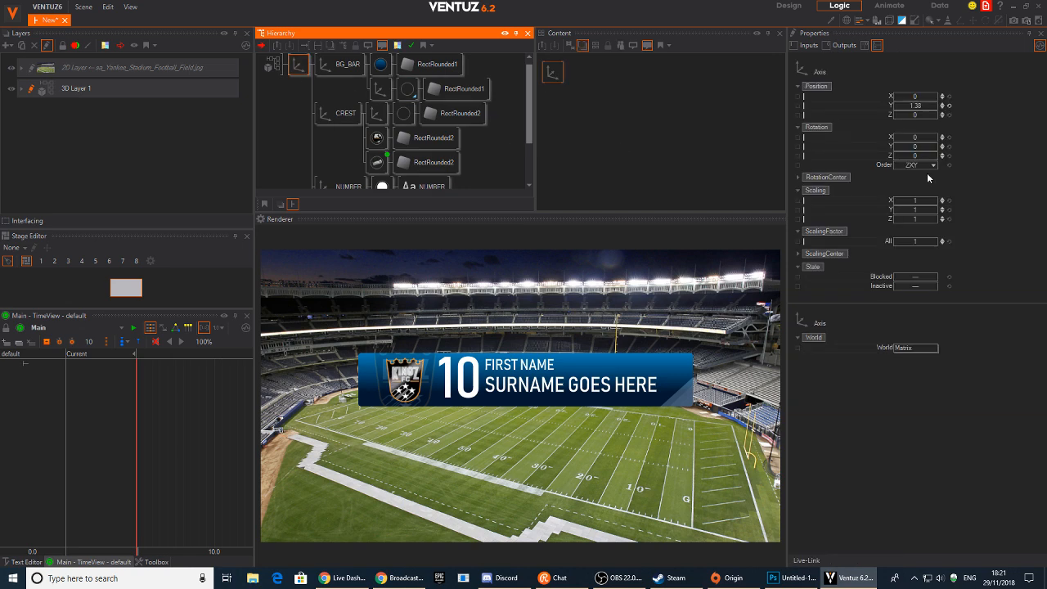
drag(900, 107, 916, 108)
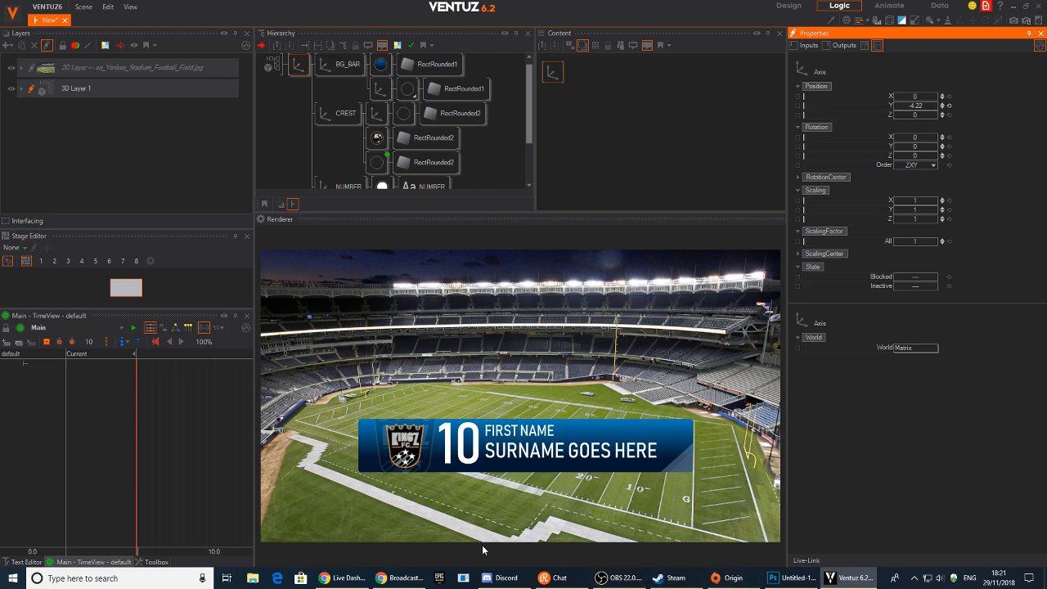
Switch to Chrome, play the reference sports graphics preview and rewind it to examine the lower third's flare highlights.
click(409, 583)
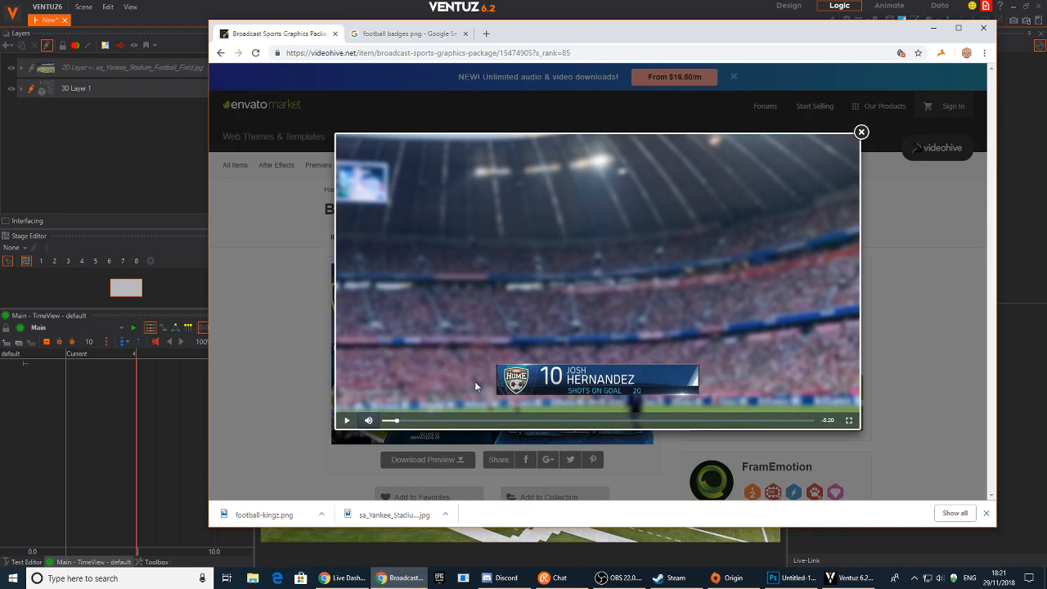
click(496, 369)
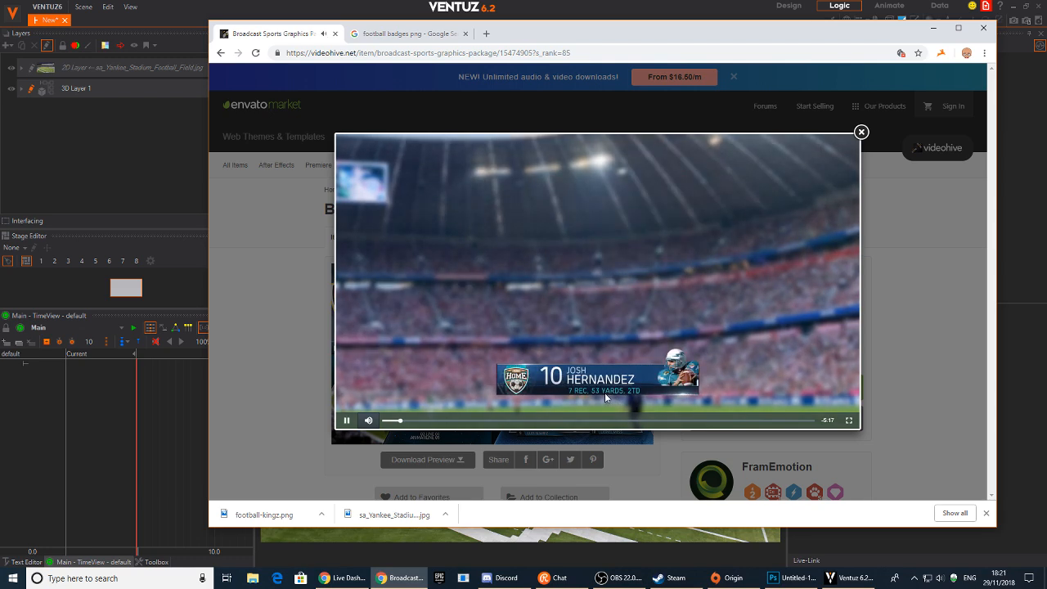
click(649, 396)
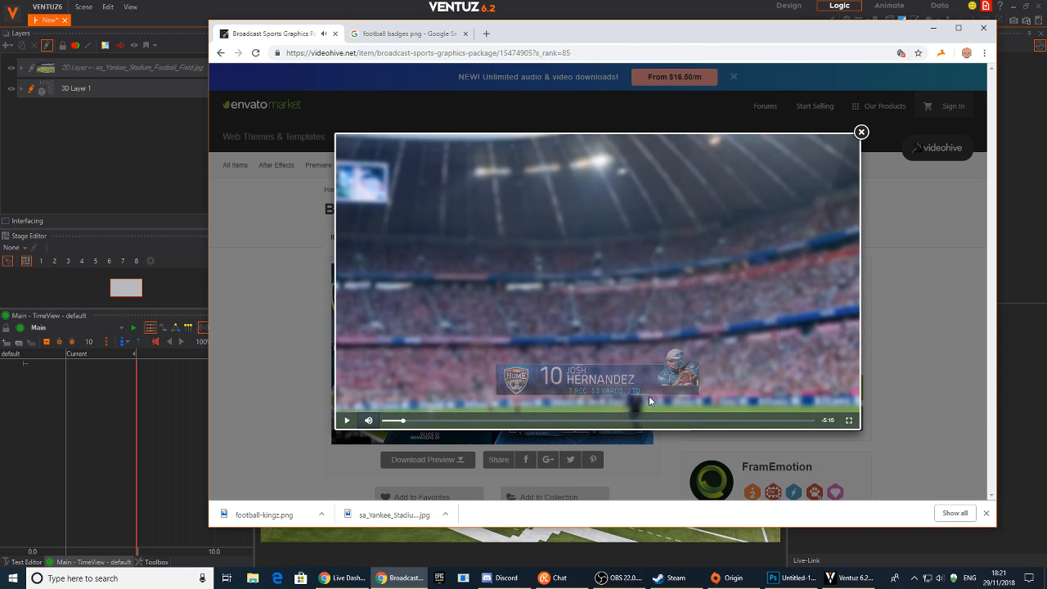
click(400, 420)
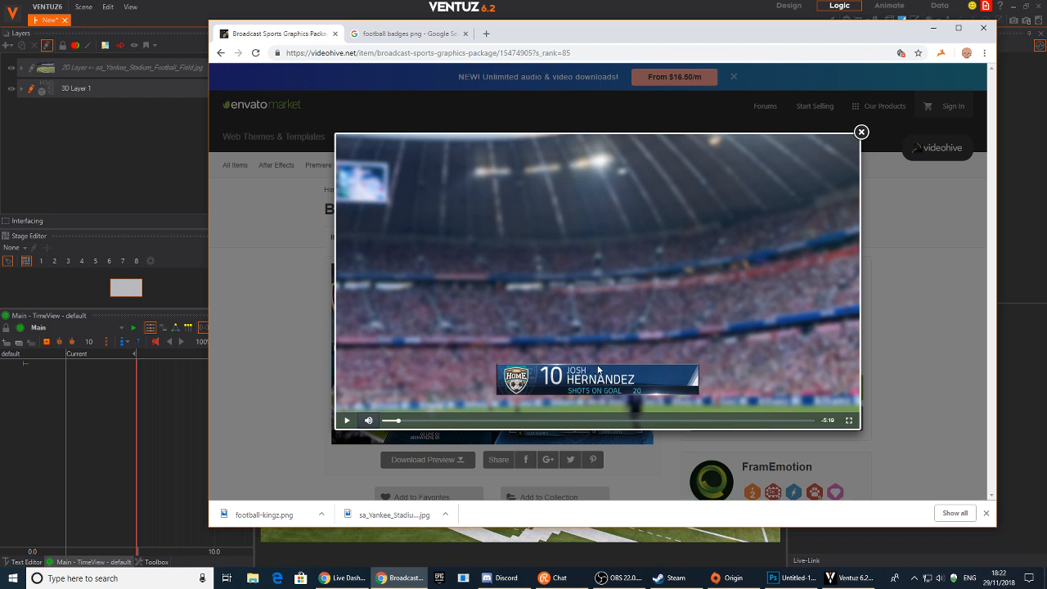
Switch back to Ventuz and add an axis named FLARES below LINE2 in the lower third's hierarchy.
click(200, 5)
scroll(325, 66, down, 3)
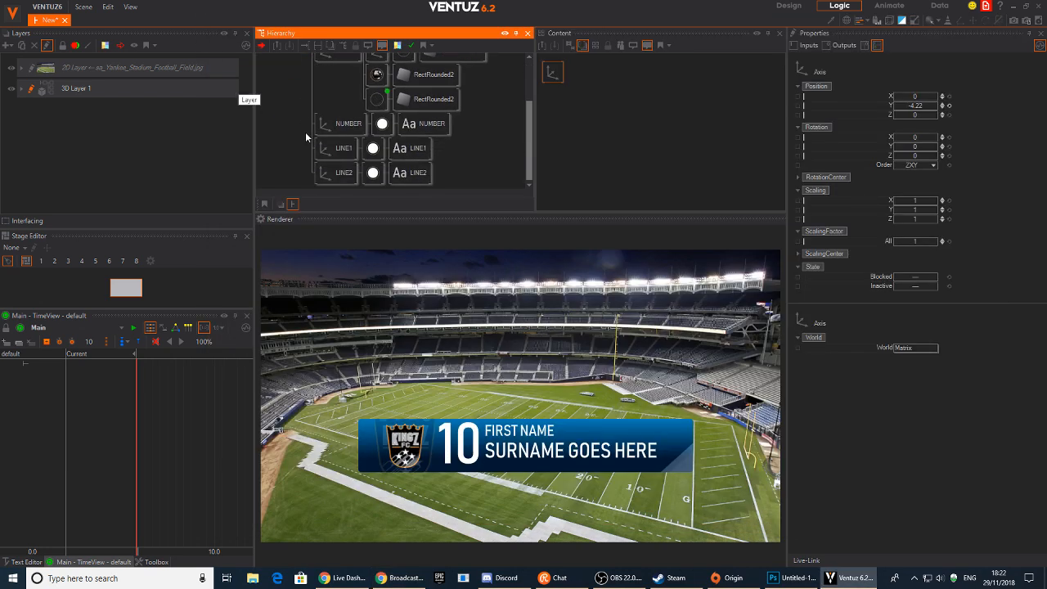
double_click(278, 120)
text(ax)
drag(291, 148, 329, 191)
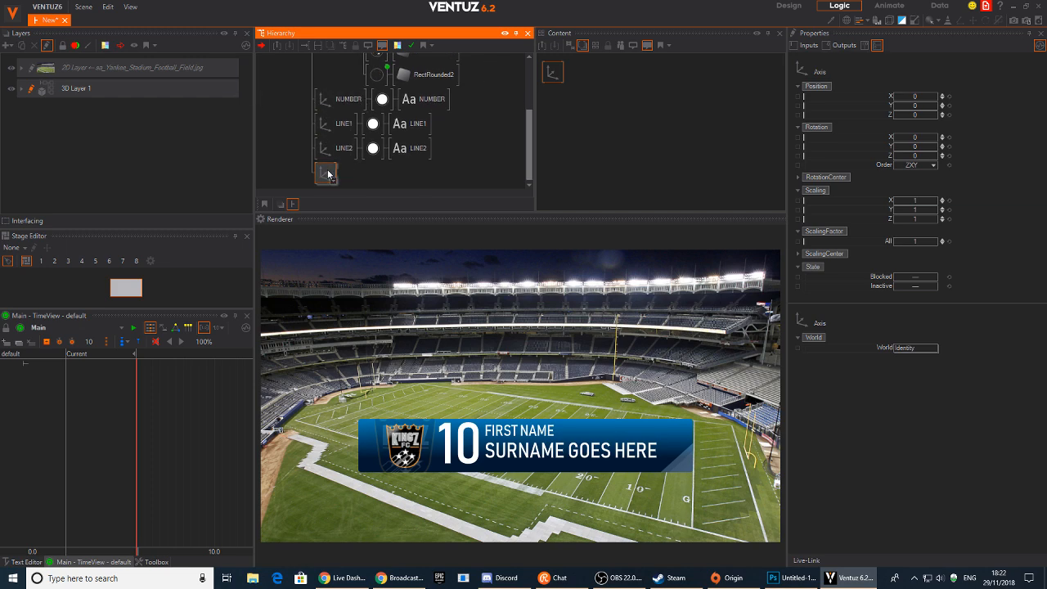
text(LARES)
key(Return)
Attach a Color Solid material and a rectangle to the FLARES axis.
click(325, 173)
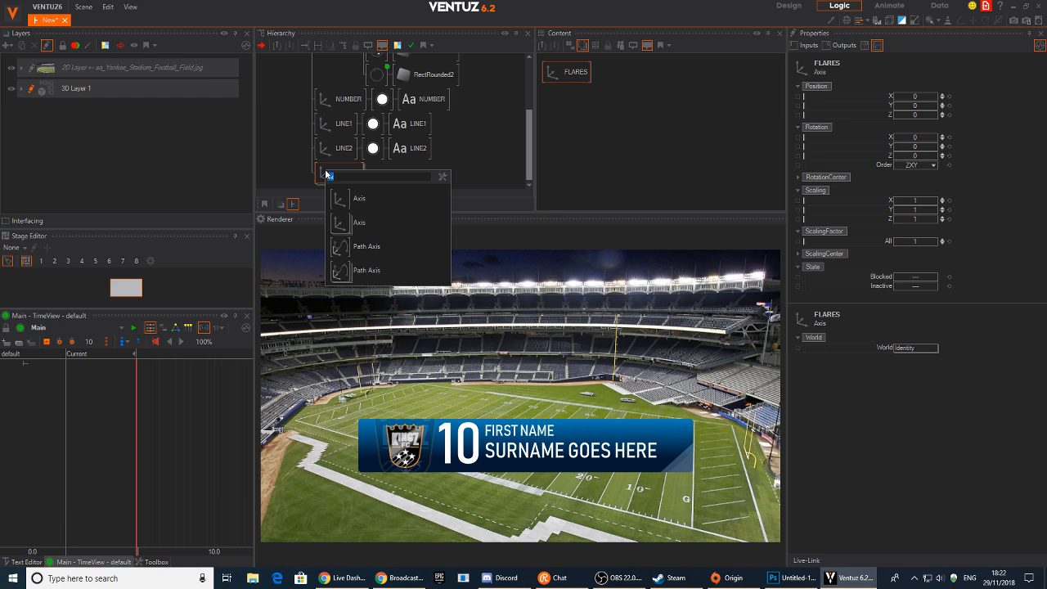
text(col)
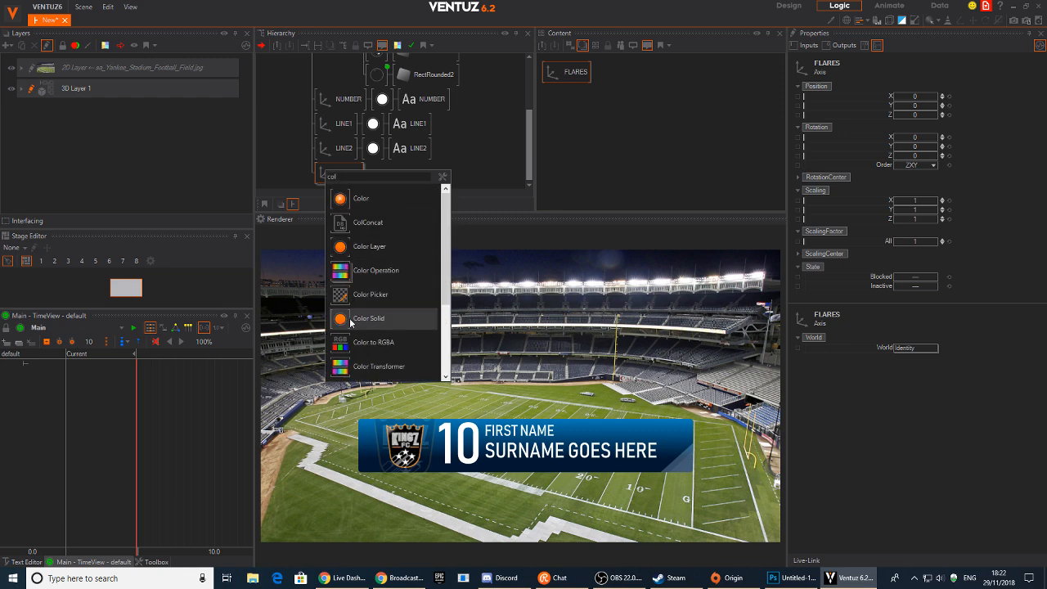
click(351, 320)
click(386, 175)
text(re)
click(399, 275)
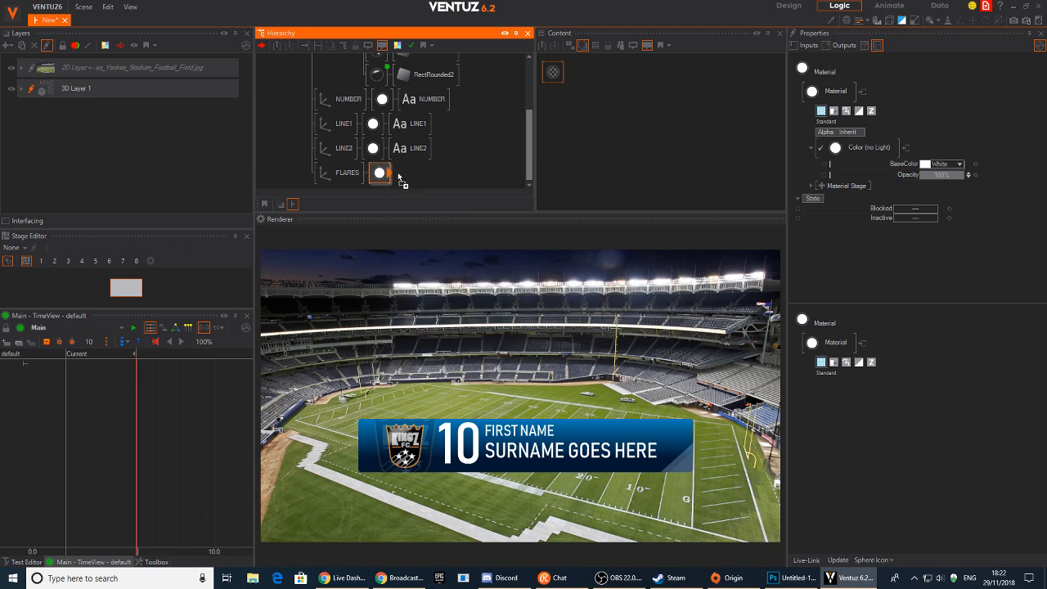
click(400, 176)
click(394, 179)
click(414, 175)
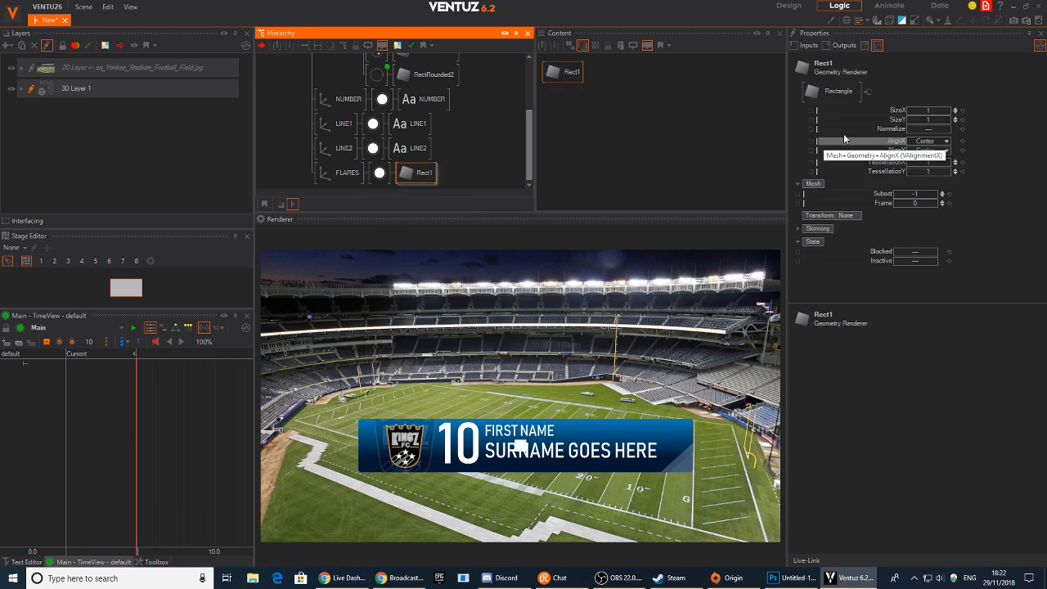
Widen the FLARES rectangle to span the full length of the background bar, shifting its axis sideways to line it up.
mouse_move(927, 112)
mouse_down()
mouse_move(950, 107)
mouse_move(907, 108)
mouse_up()
click(340, 172)
click(998, 97)
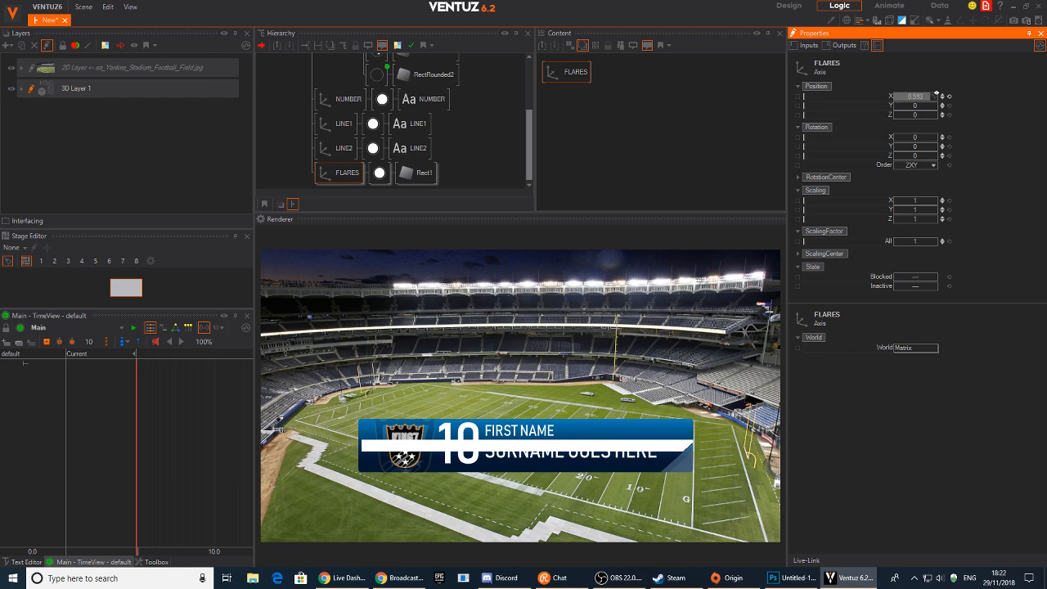
click(416, 172)
click(932, 110)
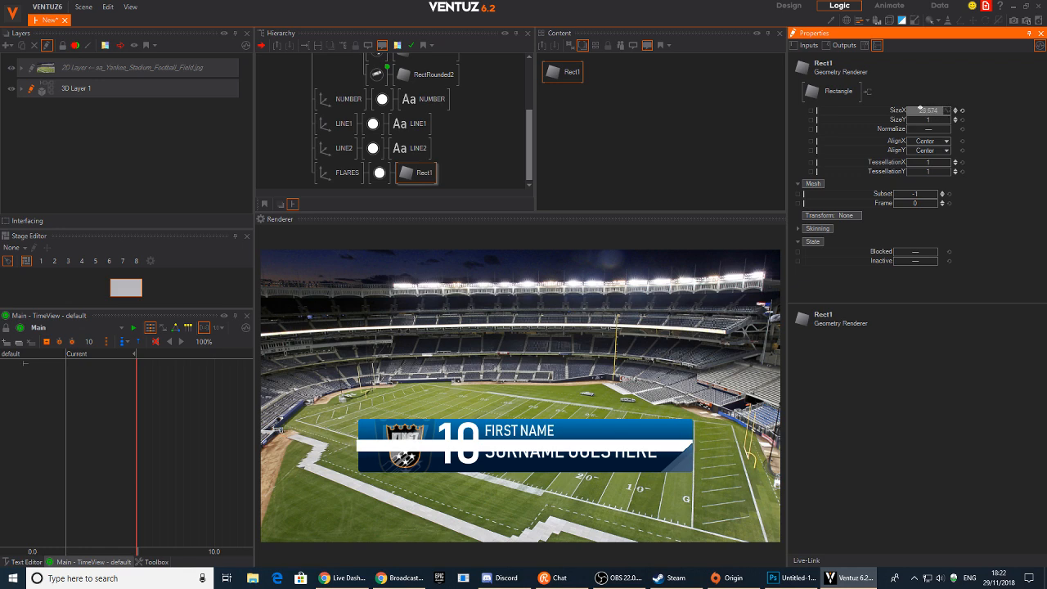
Position the FLARES axis along the bar's upper edge at about X 0.433, Y 1.84 and Z -0.03.
click(344, 172)
click(919, 97)
drag(912, 107, 939, 103)
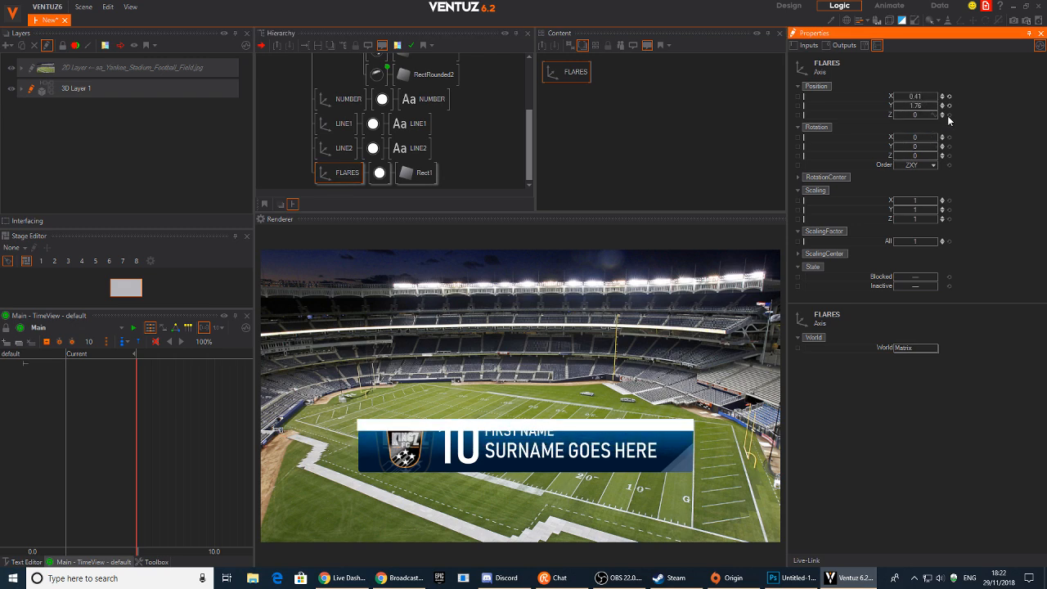
click(942, 114)
double_click(943, 117)
mouse_move(918, 106)
mouse_down()
mouse_move(887, 103)
mouse_move(934, 103)
mouse_up()
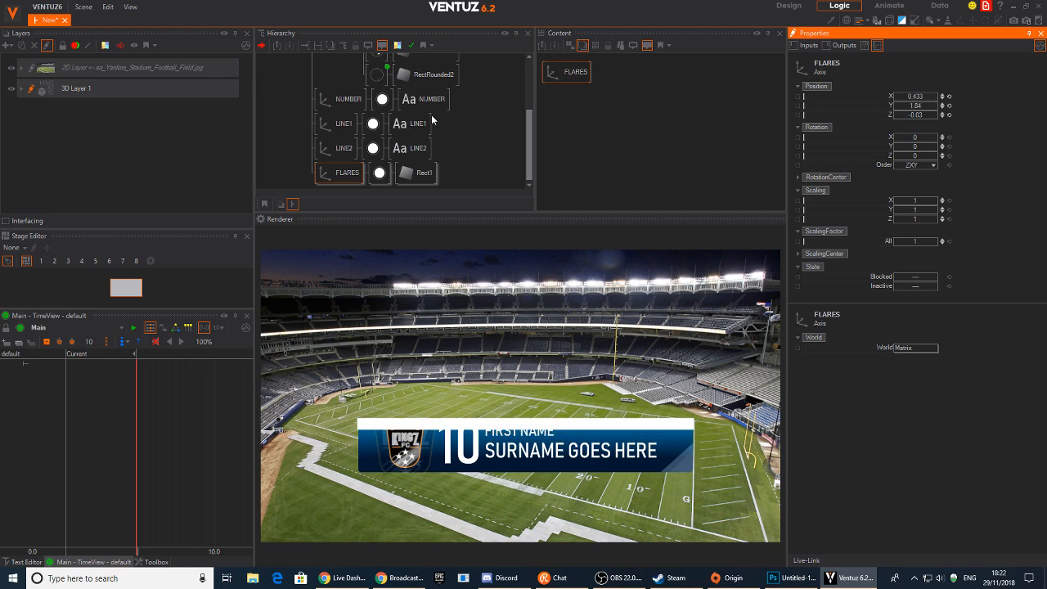
Add a texture stage to the FLARES material.
click(379, 173)
click(837, 186)
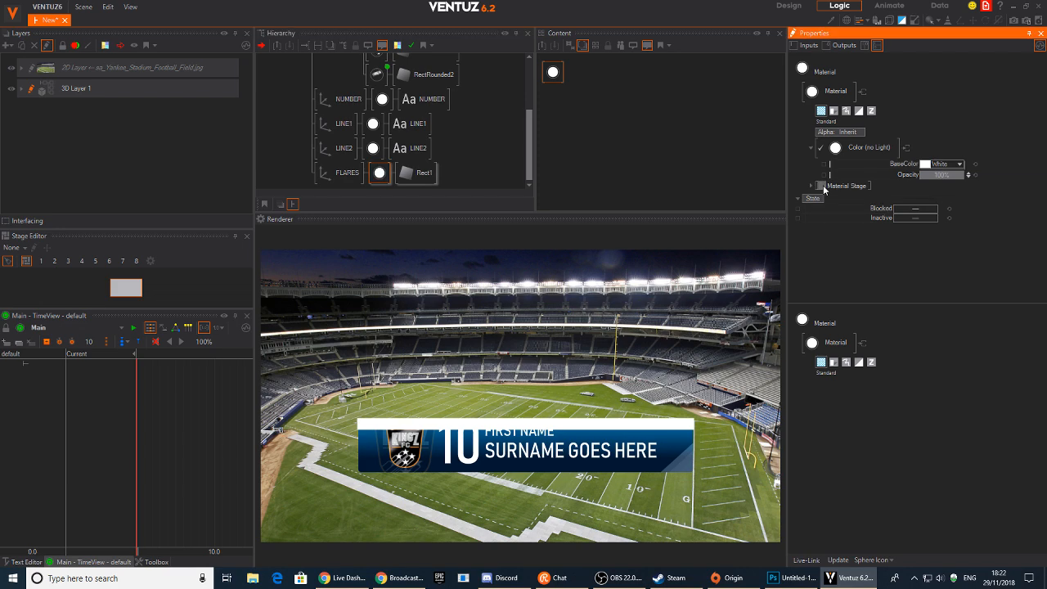
mouse_move(805, 190)
click(899, 217)
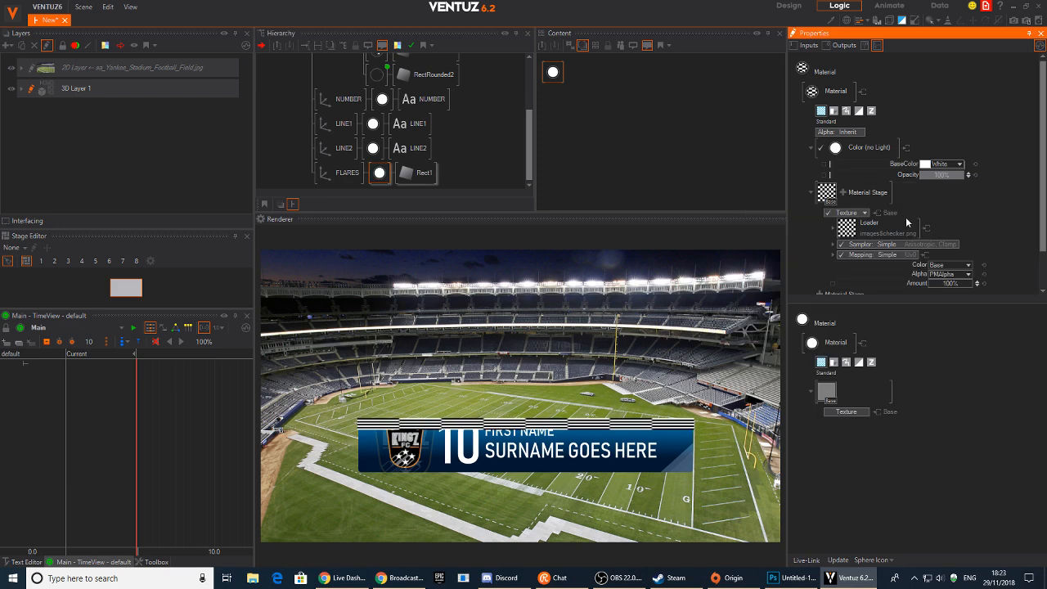
Load Cool_blue_flare.tif from the Images assets as the FLARES material's texture.
click(835, 228)
double_click(849, 226)
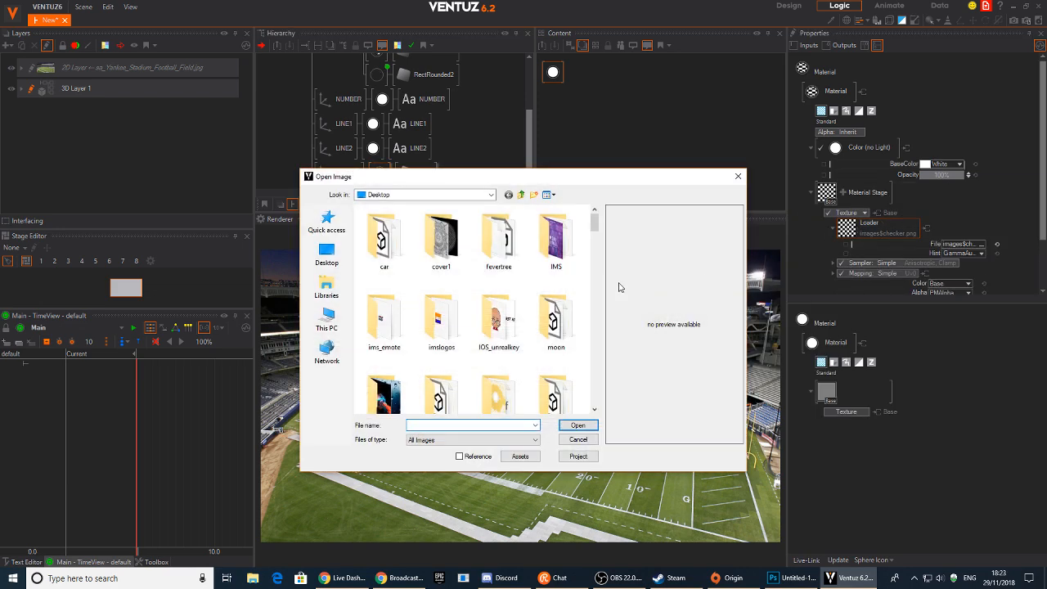
click(582, 457)
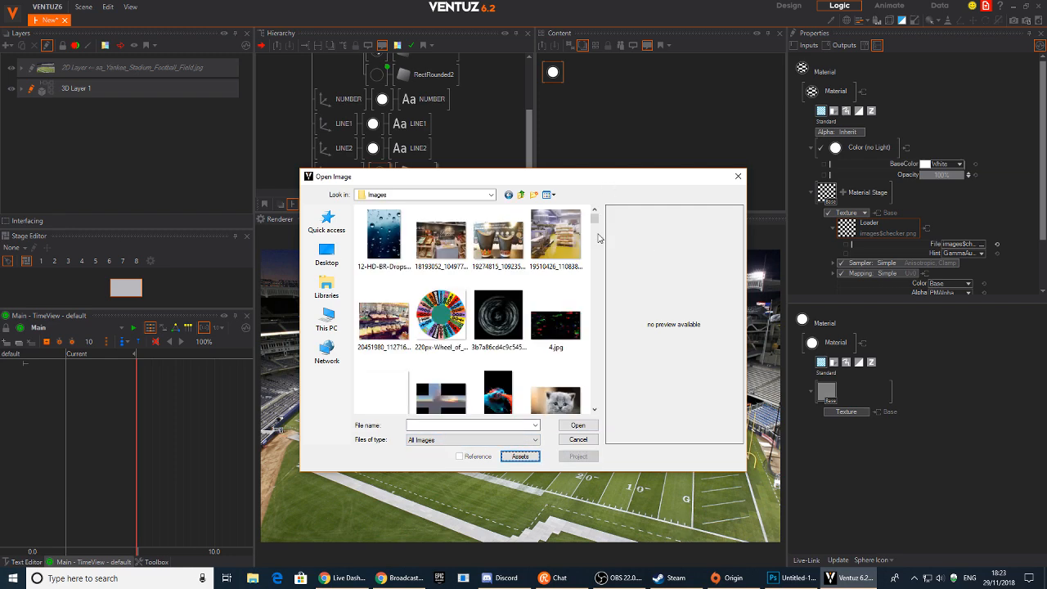
drag(597, 222, 597, 234)
click(509, 252)
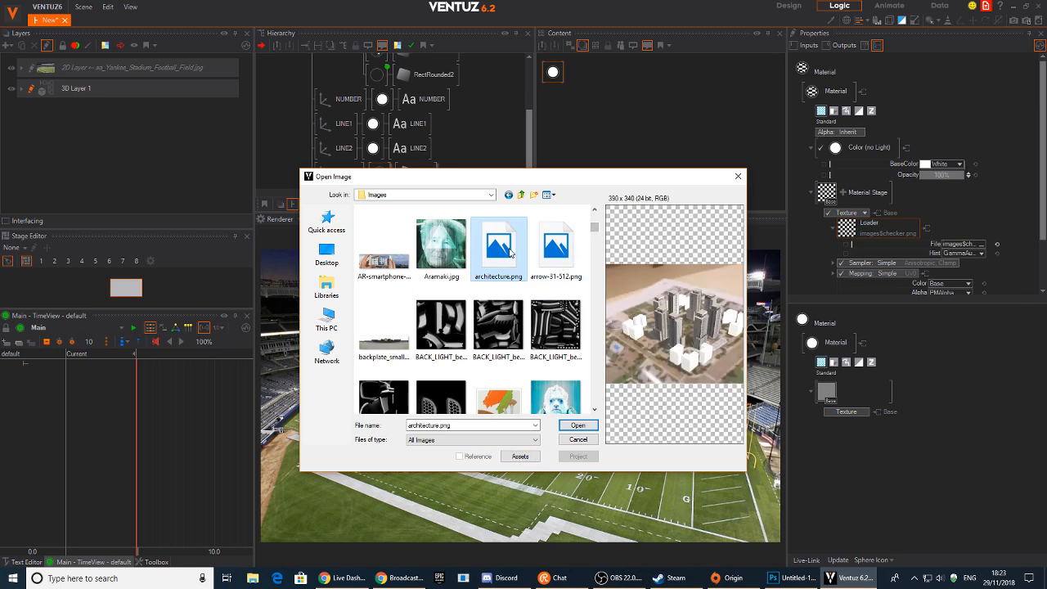
text(coo)
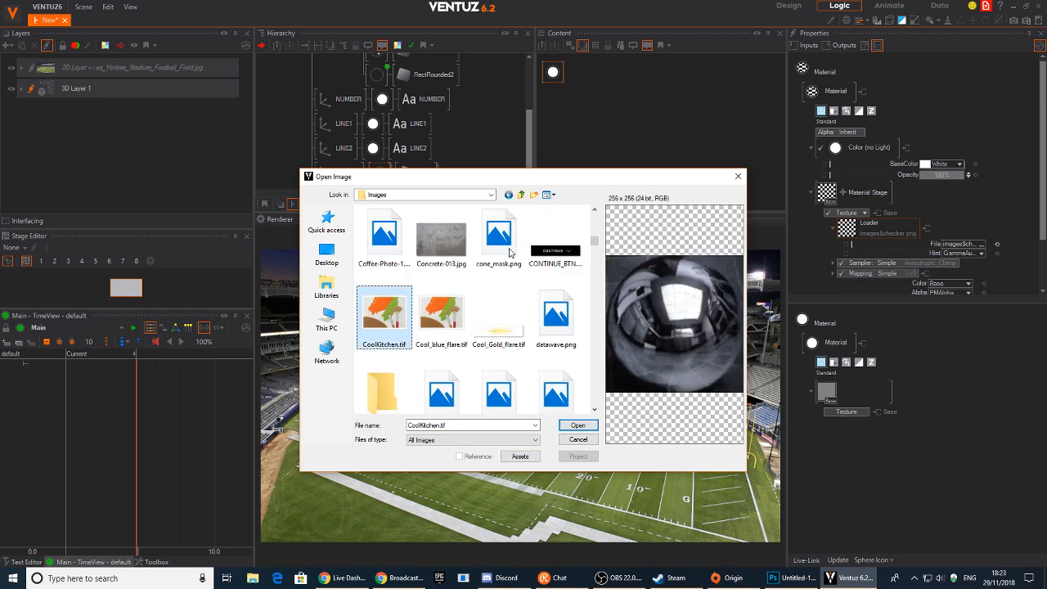
key(Right)
key(Right)
key(Right)
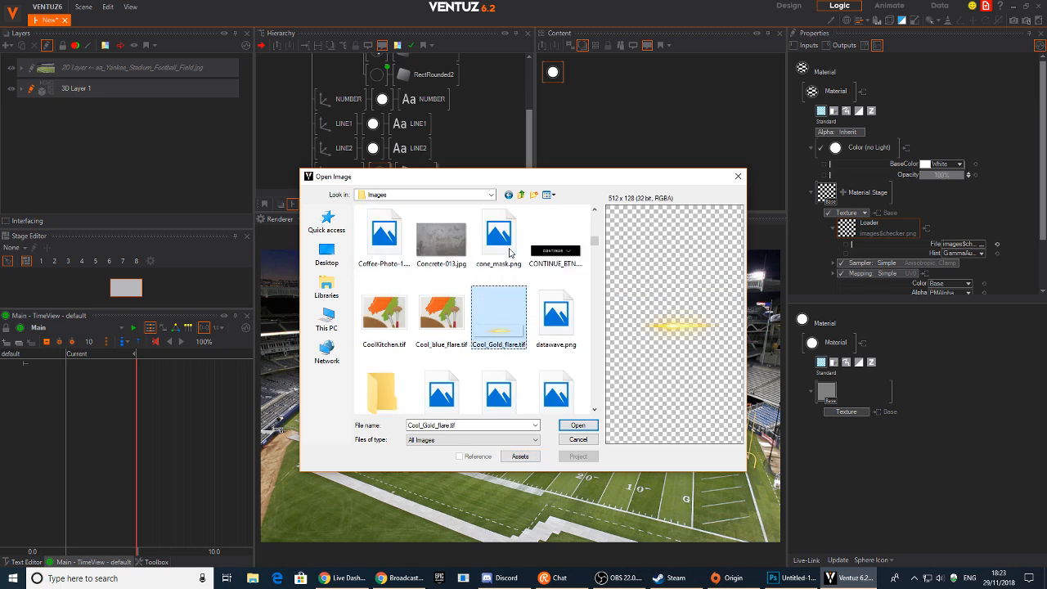
key(Left)
key(Left)
key(Left)
key(Right)
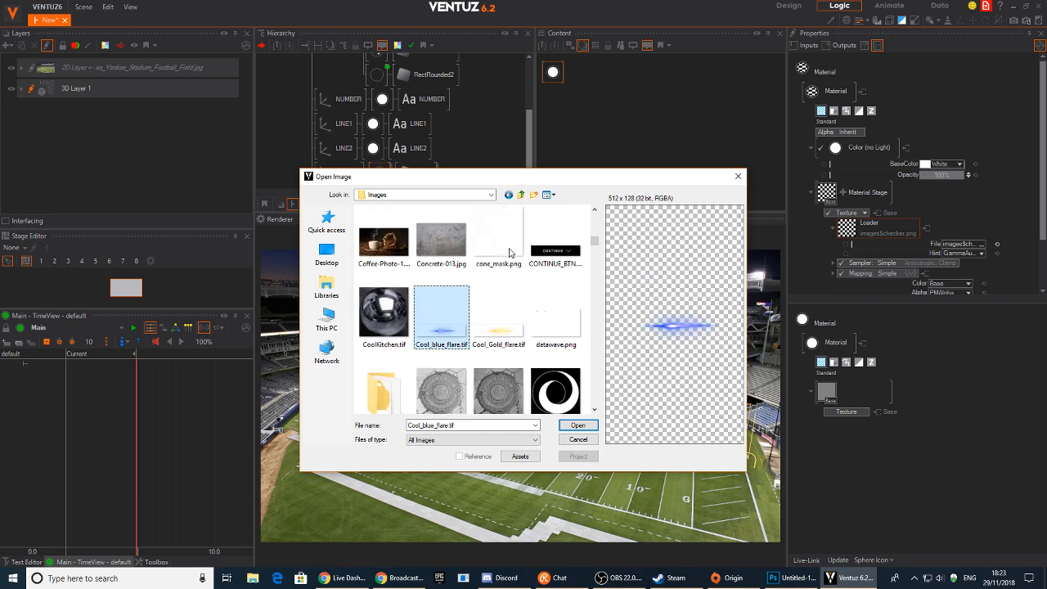
key(Right)
key(Right)
key(Left)
key(Right)
key(Right)
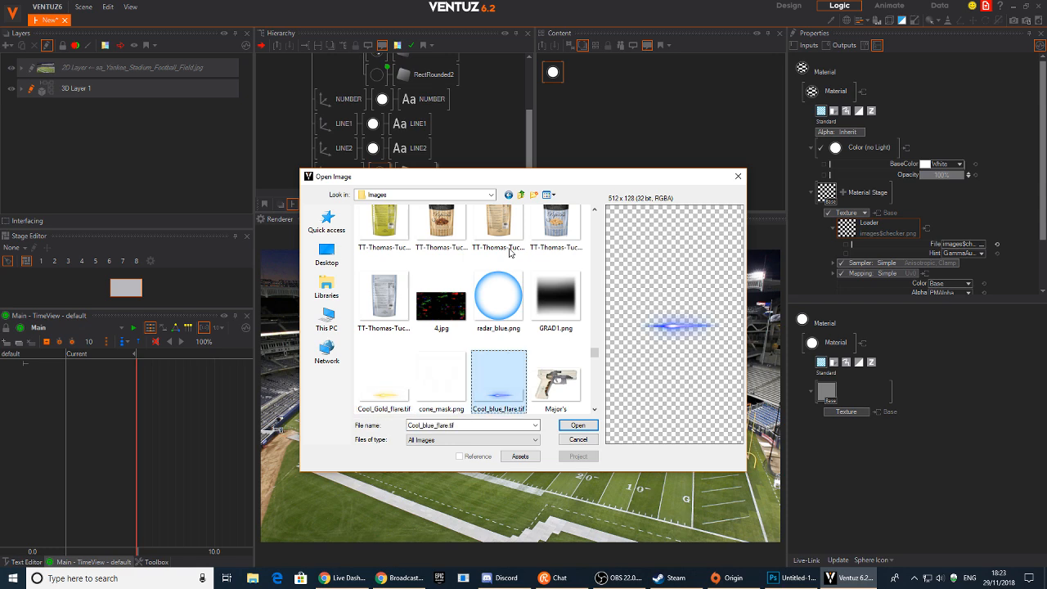
key(Return)
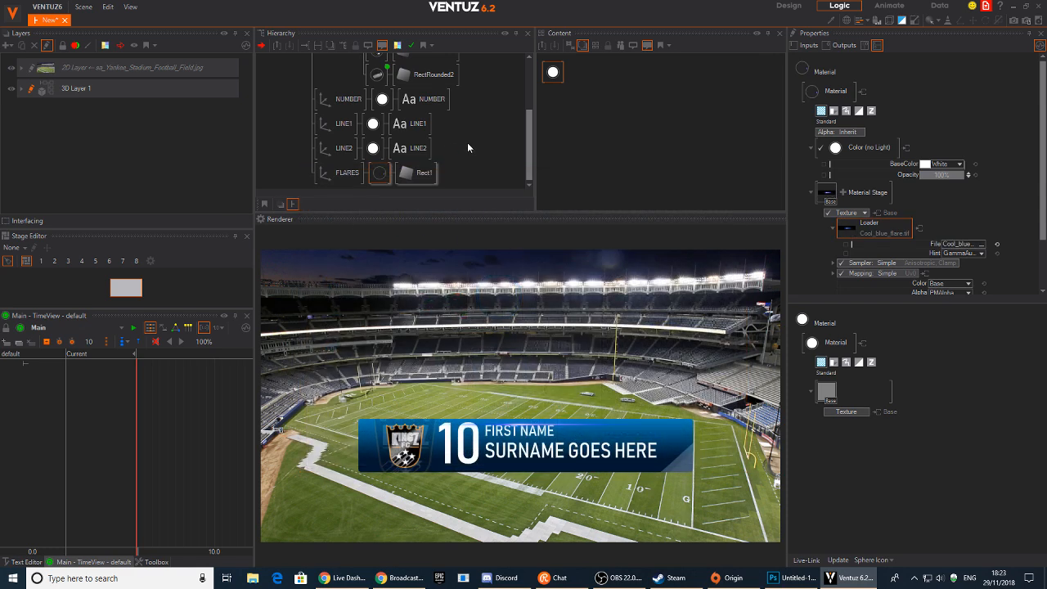
Change the flare texture's mapping to 2D Mapping with UV0.
scroll(933, 245, down, 1)
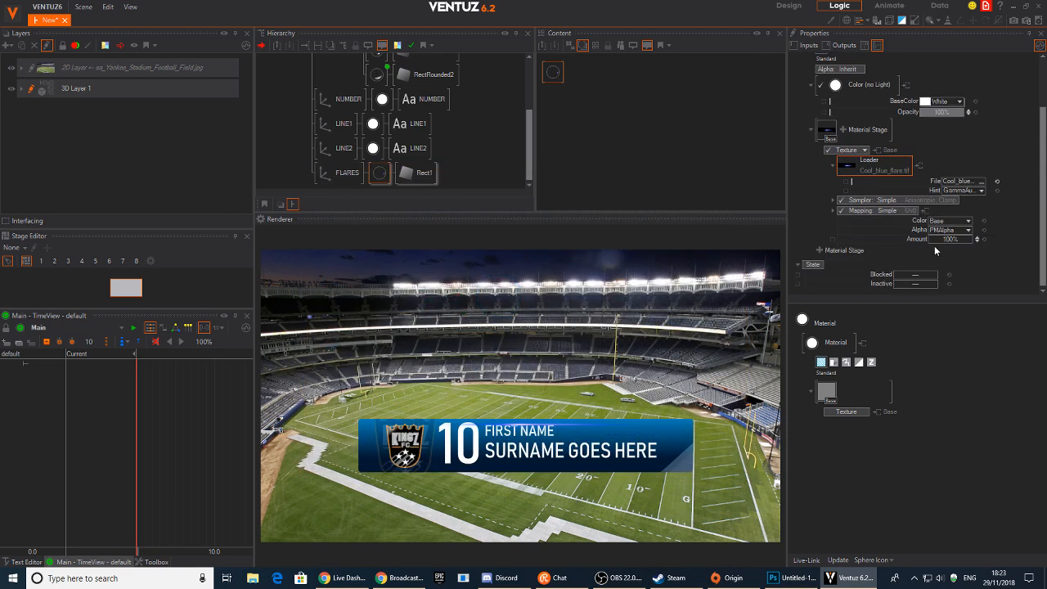
click(909, 211)
mouse_move(897, 232)
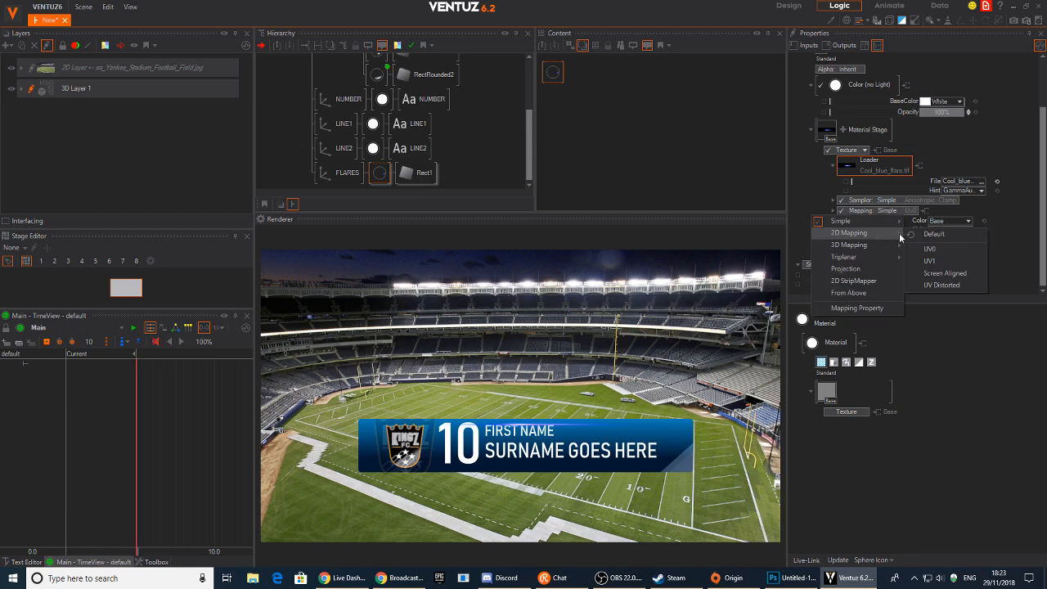
click(925, 250)
Set the flare texture's ScalingY to about 5.127 and PositionY to about 0.705.
scroll(993, 262, down, 1)
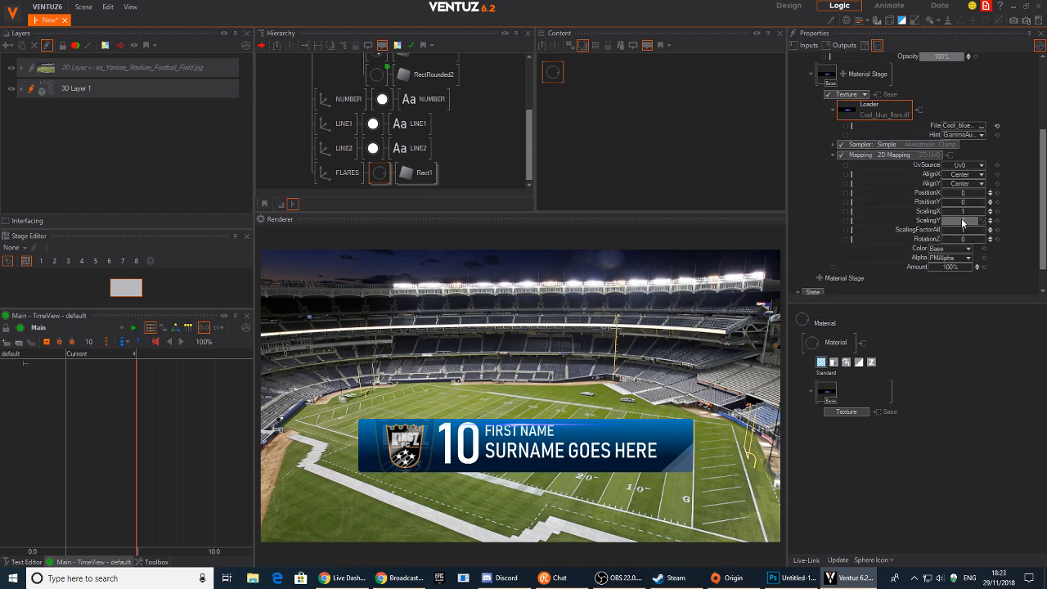
mouse_move(983, 220)
mouse_down()
mouse_move(942, 224)
mouse_move(984, 202)
mouse_up()
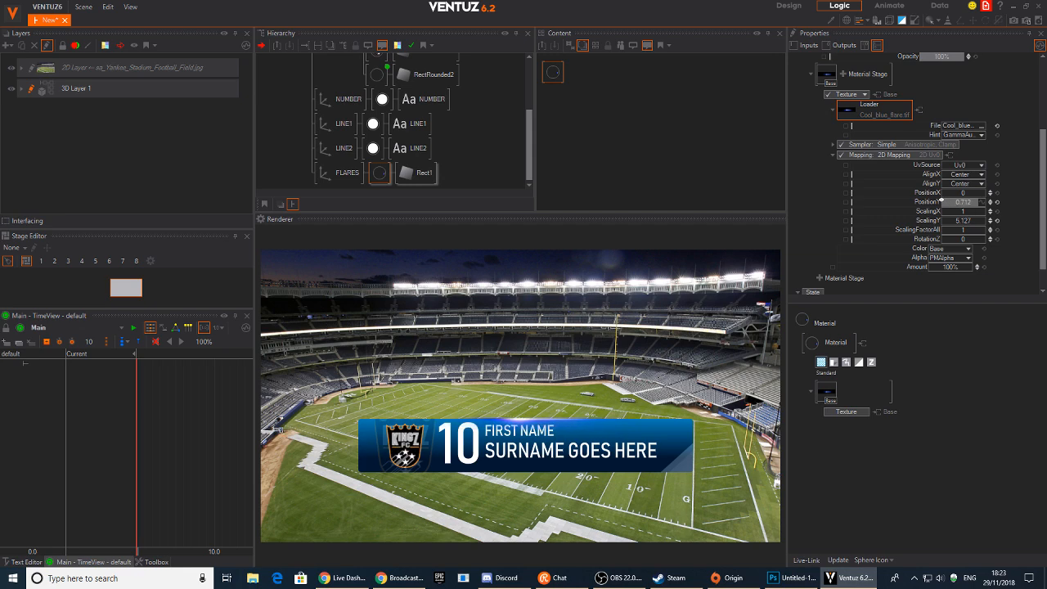
drag(958, 199, 961, 200)
Set the FLARES material's alpha blending to the Advanced Glow preset.
scroll(903, 116, up, 3)
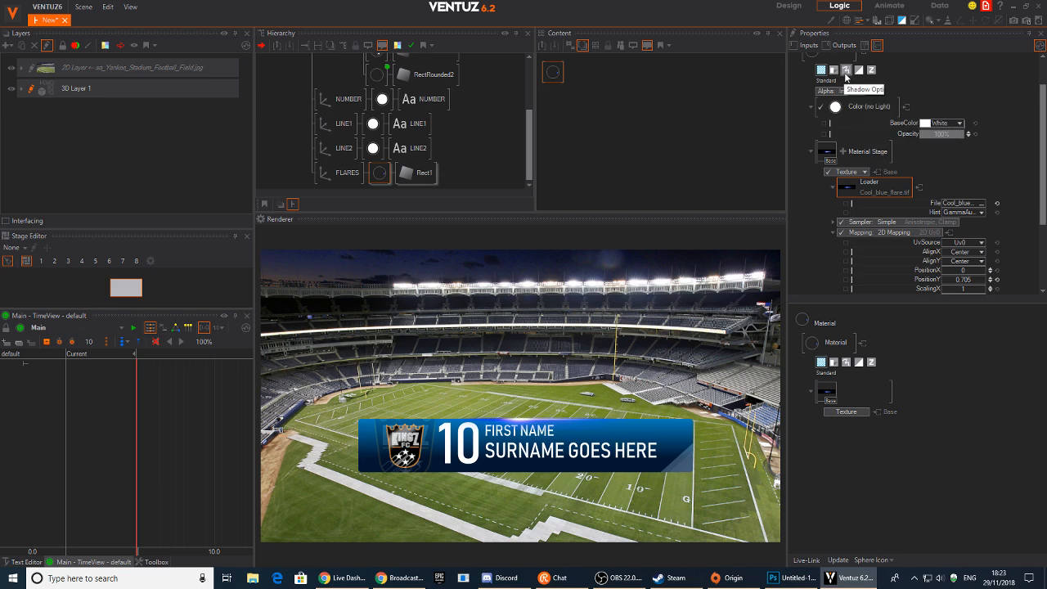
click(858, 70)
click(872, 142)
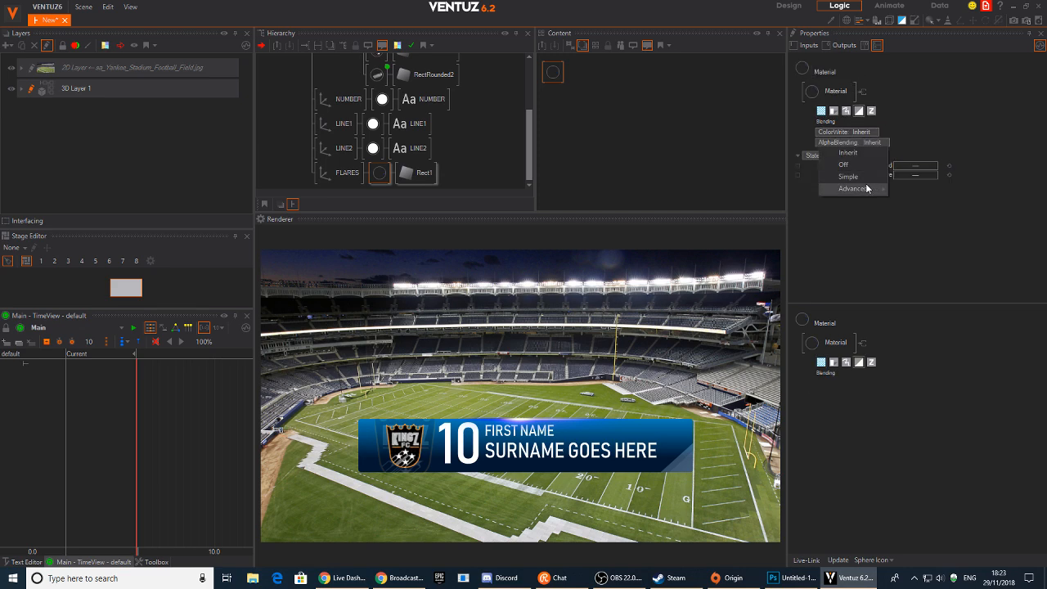
mouse_move(868, 189)
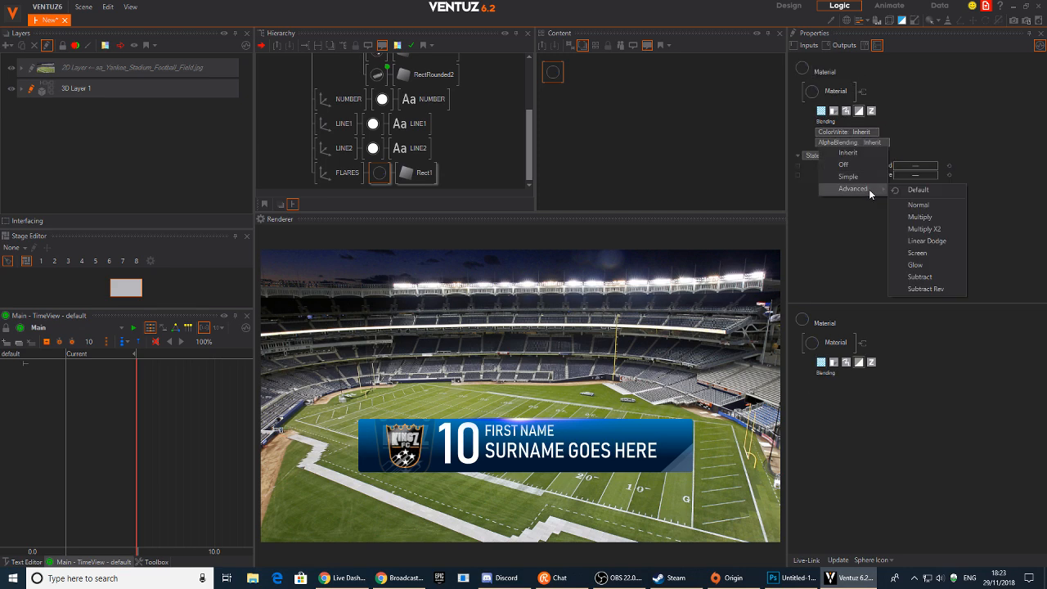
click(920, 263)
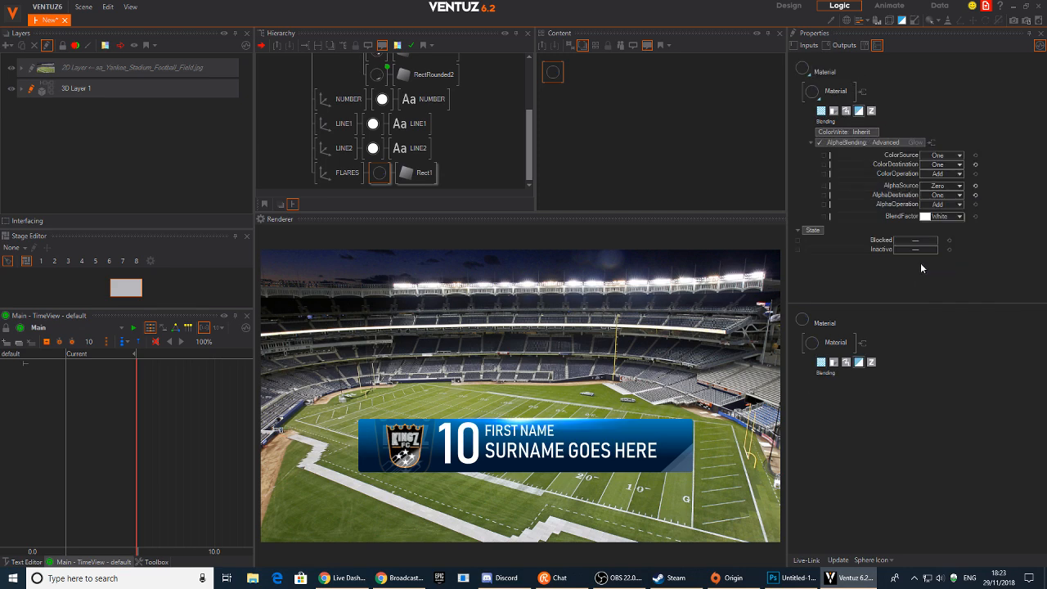
Set the FLARES material's opacity to about 49.4% and its flare texture mapping to ScalingX 0.73 and PositionX -0.16.
click(821, 111)
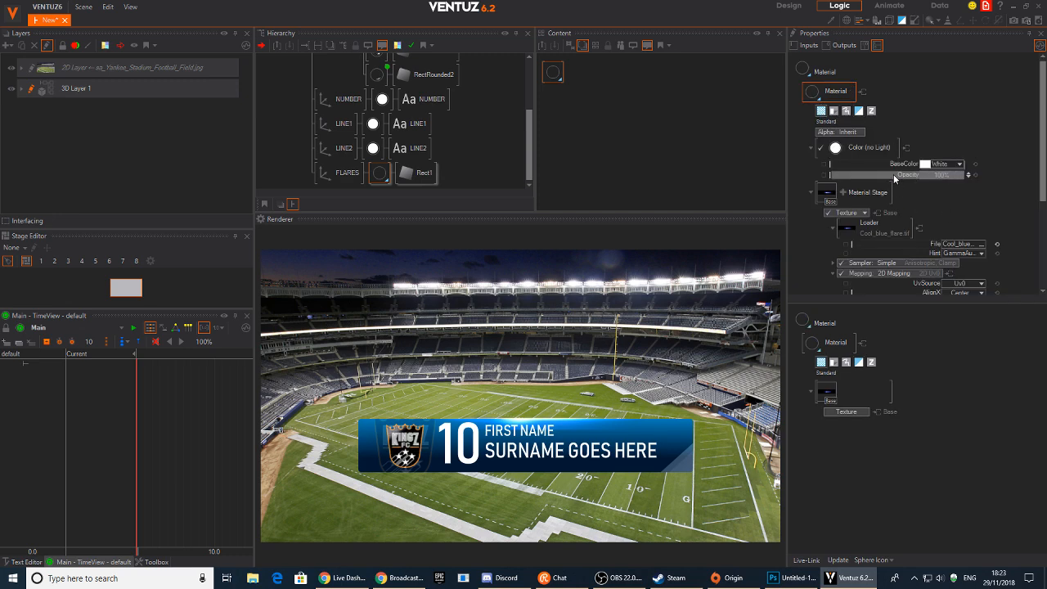
mouse_move(946, 176)
mouse_down()
mouse_move(919, 174)
mouse_move(942, 174)
mouse_up()
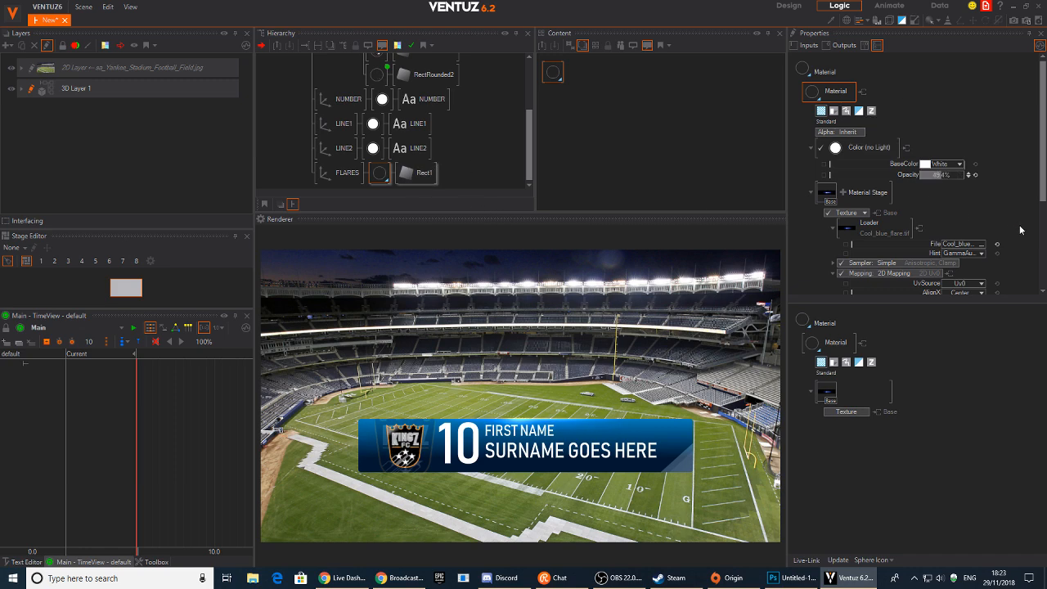
scroll(974, 234, down, 3)
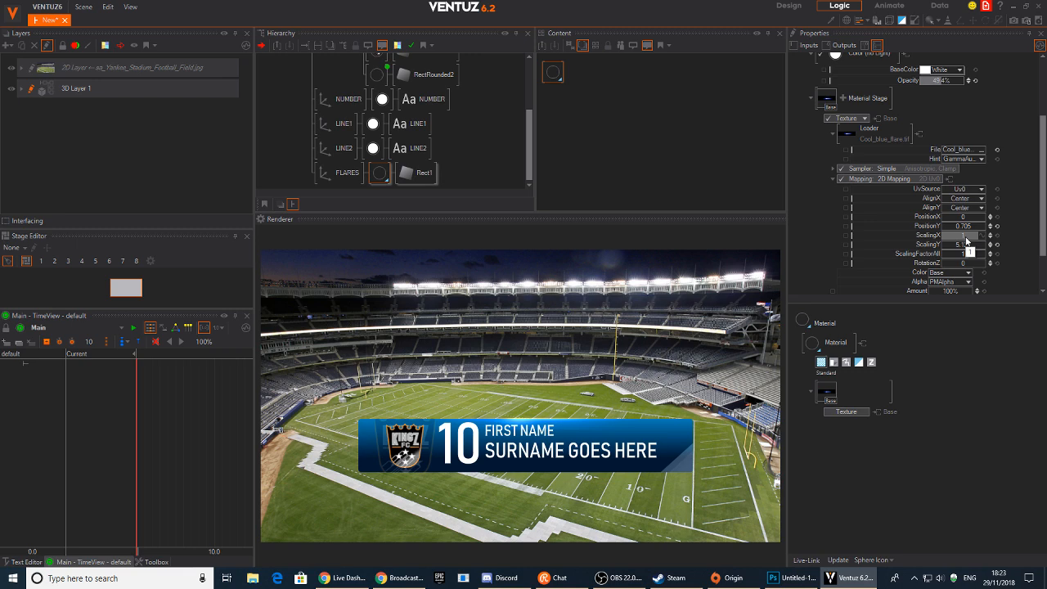
drag(941, 233, 956, 215)
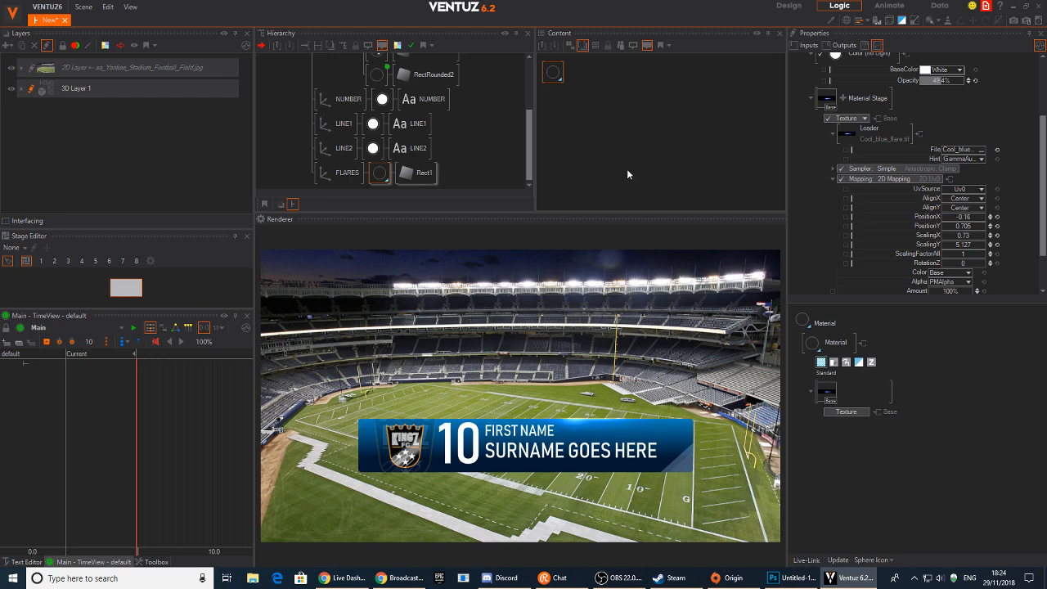
Duplicate the FLARES branch and rename the two copies FLARE1 and FLARE2.
click(357, 175)
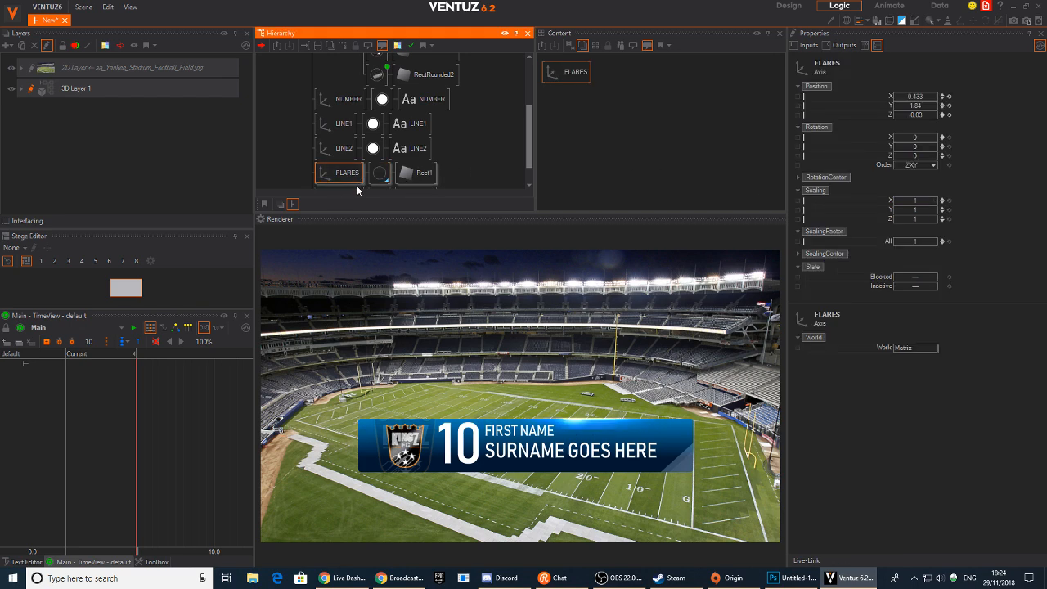
scroll(355, 185, down, 2)
double_click(352, 156)
drag(354, 151, 360, 155)
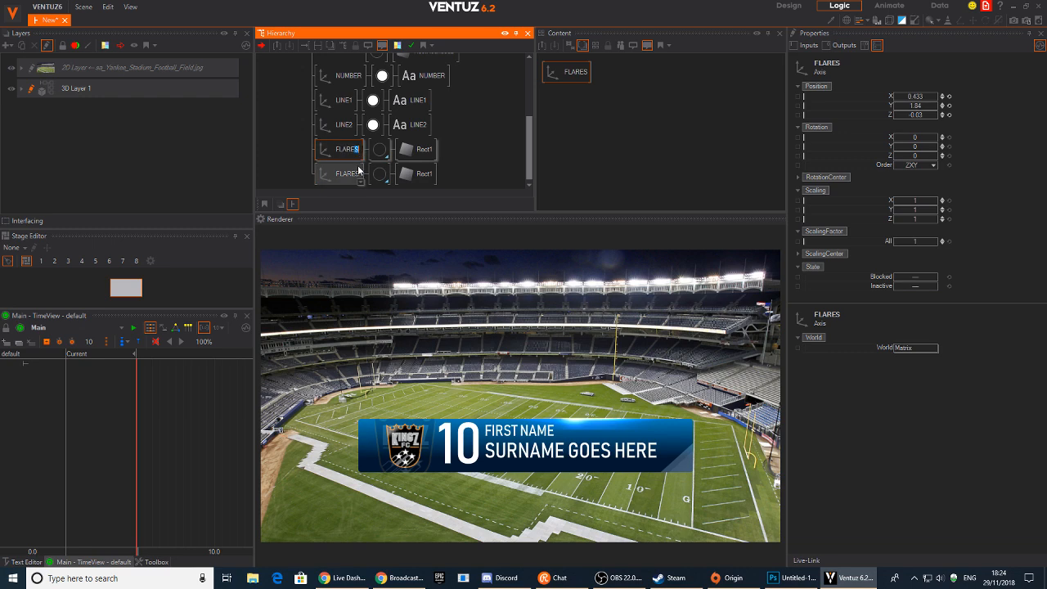
click(356, 173)
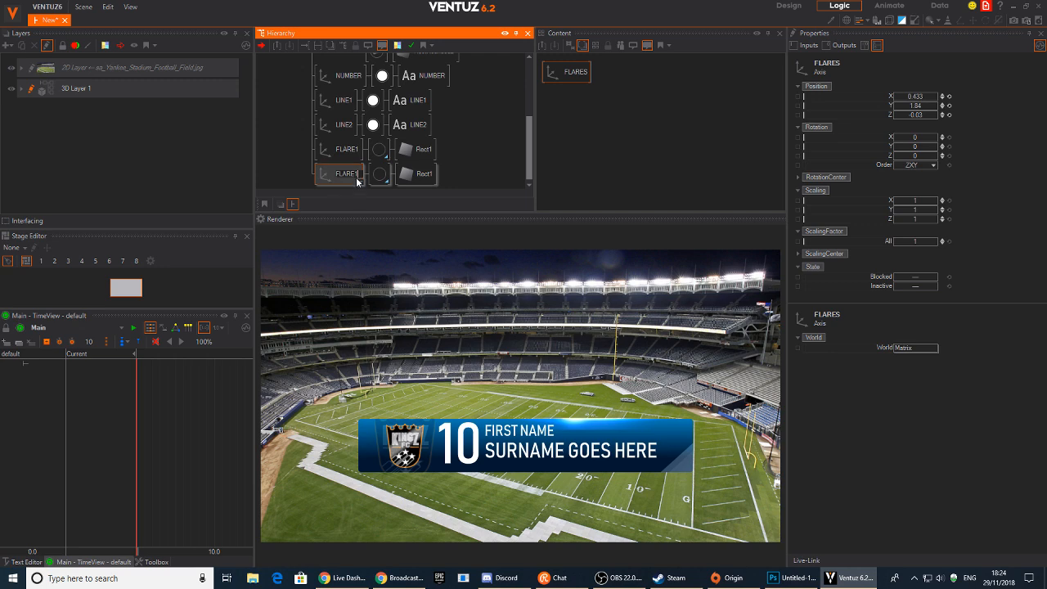
key(Return)
text(2)
key(Return)
Move FLARE2 down towards the bar's lower edge, to a Y position of about -2.642.
mouse_move(920, 107)
mouse_down()
mouse_move(893, 108)
mouse_move(939, 102)
mouse_up()
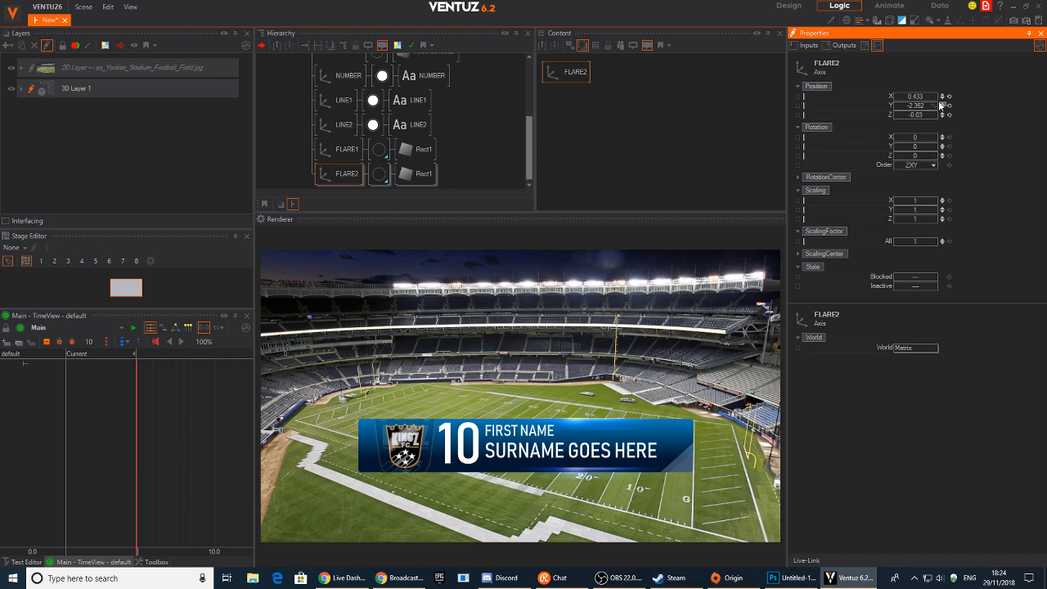
mouse_move(915, 106)
mouse_down()
mouse_move(937, 101)
mouse_move(899, 106)
mouse_up()
Check the stream status and chat on the YouTube Live Dashboard in the browser, and return to Ventuz.
click(393, 579)
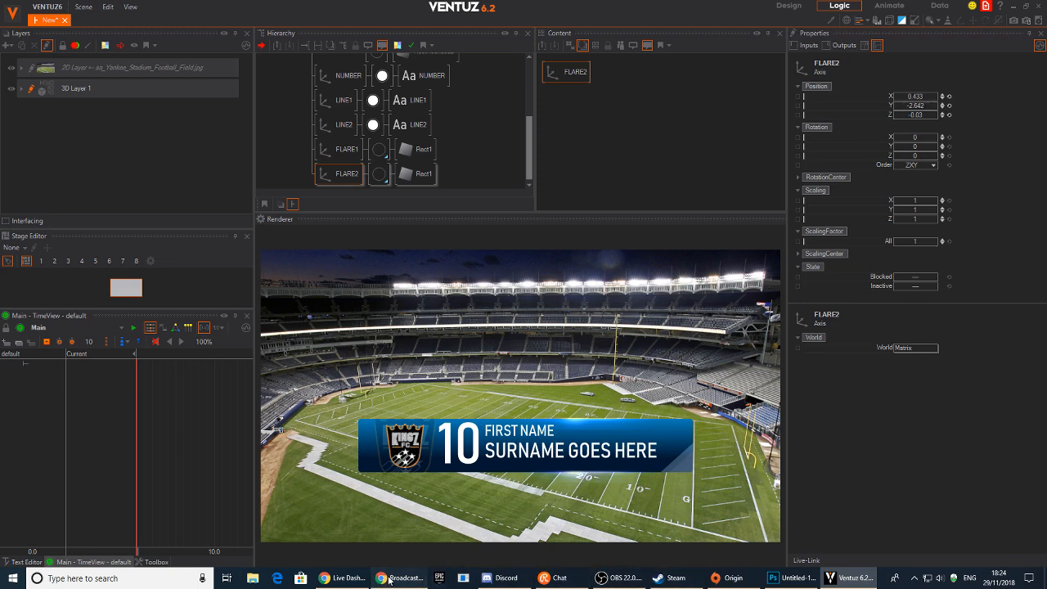
click(377, 579)
click(356, 579)
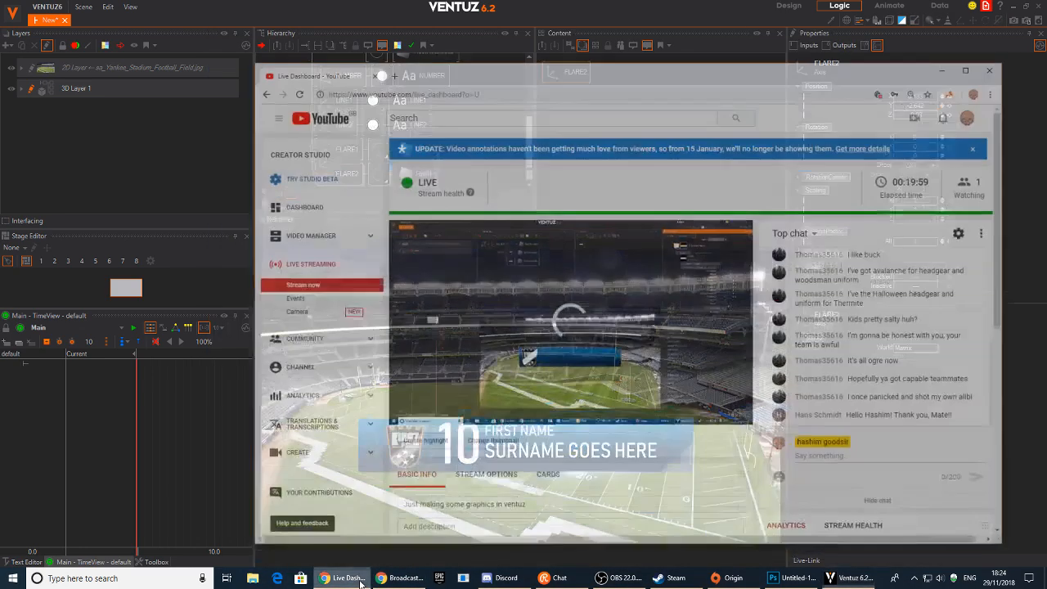
click(360, 581)
Rotate FLARE2 to -180 around Z and adjust its Y position so the flare sits along the bar's lower edge.
drag(919, 105, 932, 106)
drag(919, 156, 904, 156)
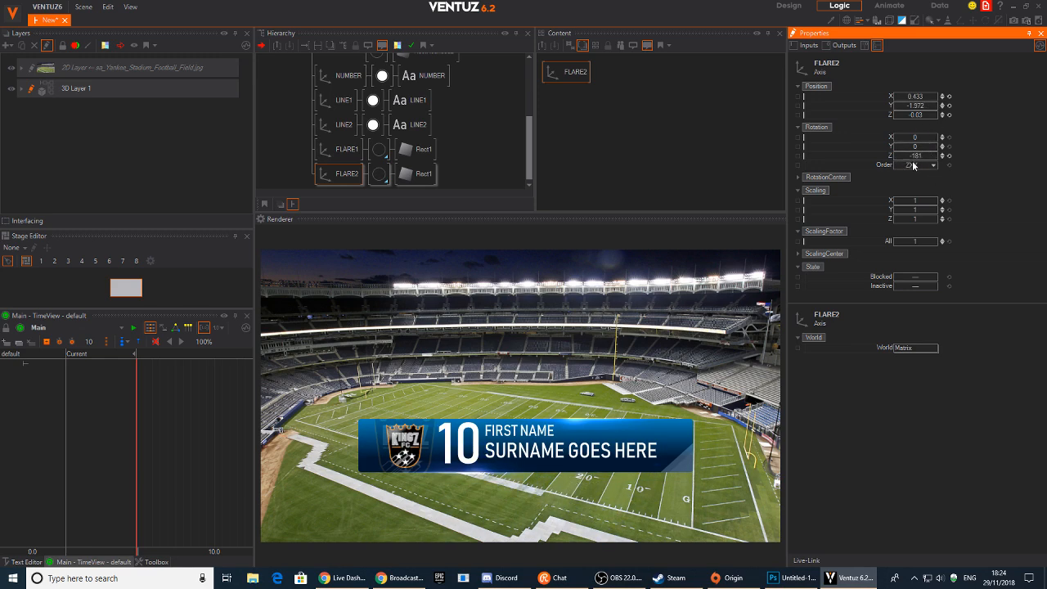
click(922, 156)
text(-1480)
key(Return)
click(921, 156)
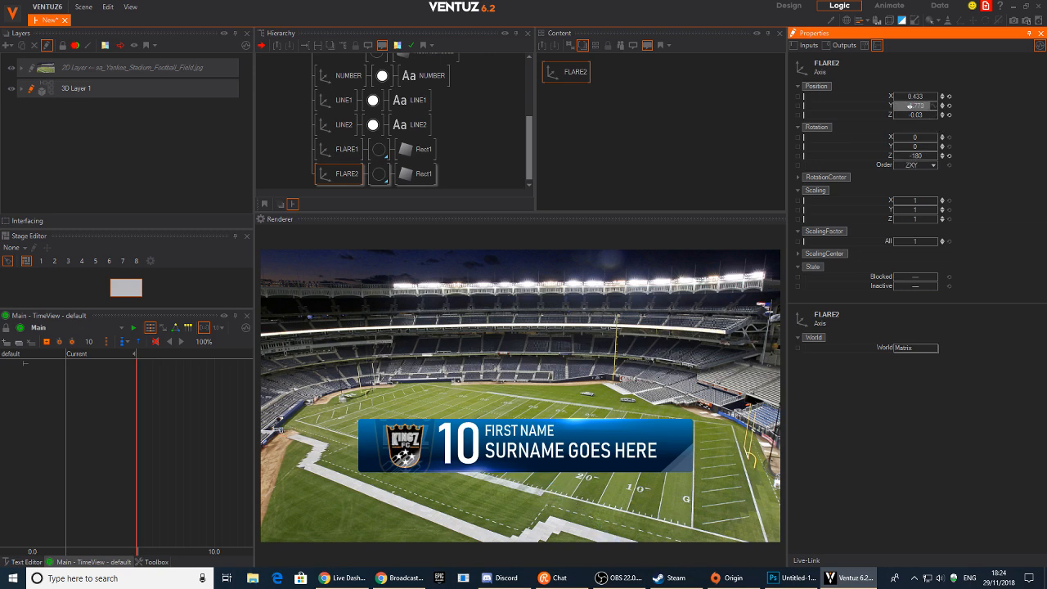
drag(904, 107, 897, 117)
Set the PositionX of the FLARE2 material's flare texture to 0.09.
click(377, 173)
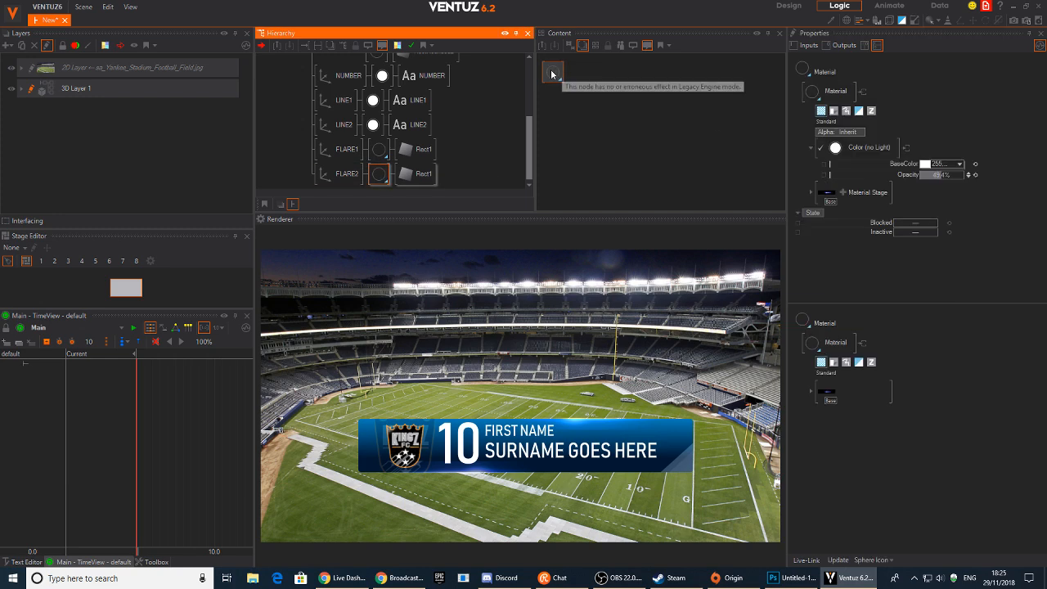
click(810, 192)
scroll(940, 237, down, 2)
mouse_move(965, 236)
mouse_down()
mouse_move(945, 235)
mouse_move(984, 235)
mouse_move(945, 236)
mouse_move(975, 236)
mouse_move(950, 236)
mouse_move(966, 239)
mouse_up()
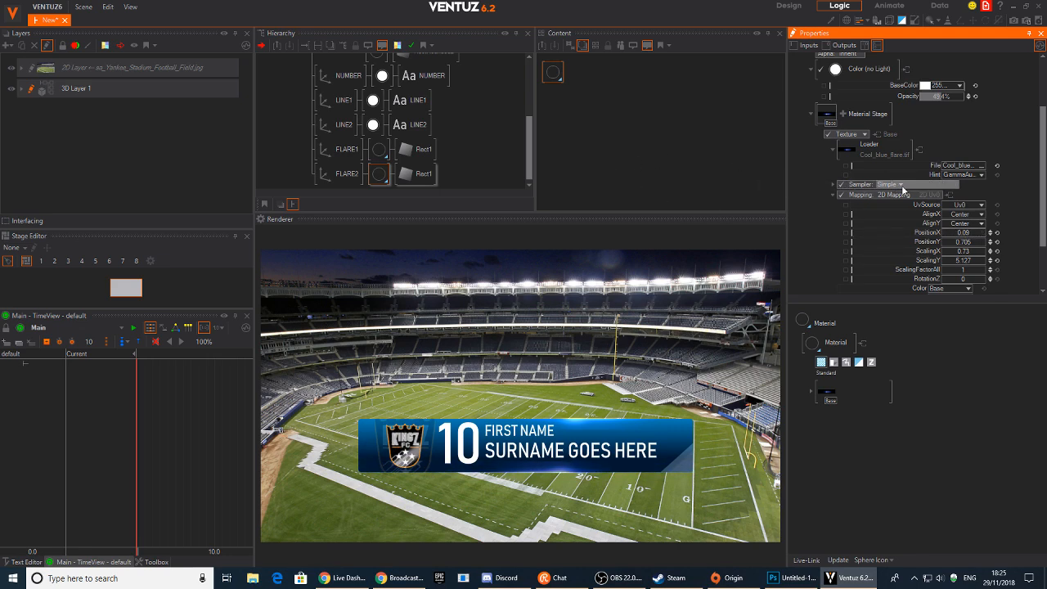
Animate the PositionX of FLARE2's flare texture with a Linear animation and set its Min to -1.8.
click(982, 233)
click(983, 237)
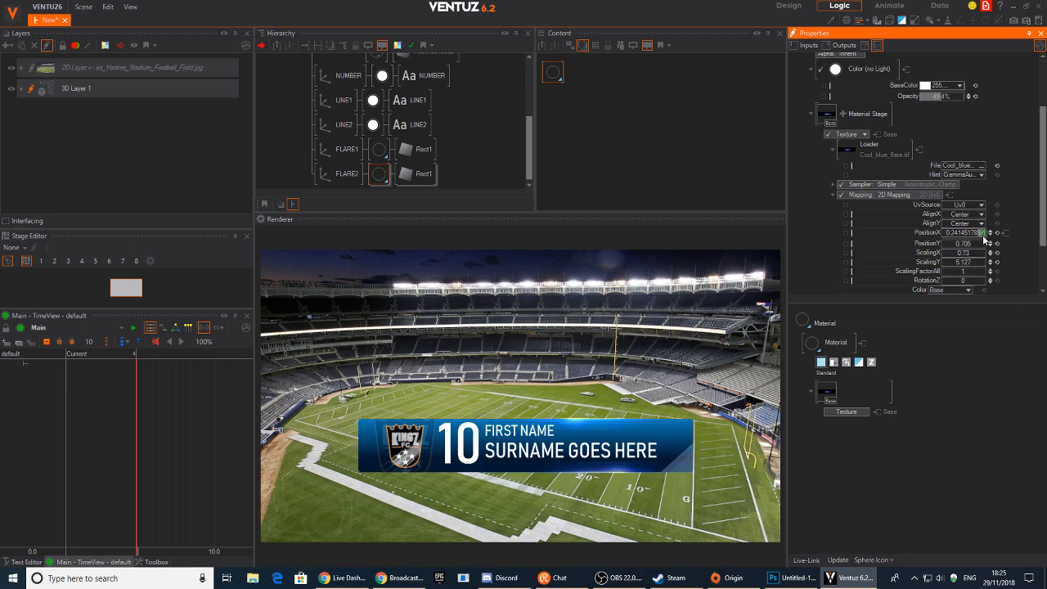
click(983, 234)
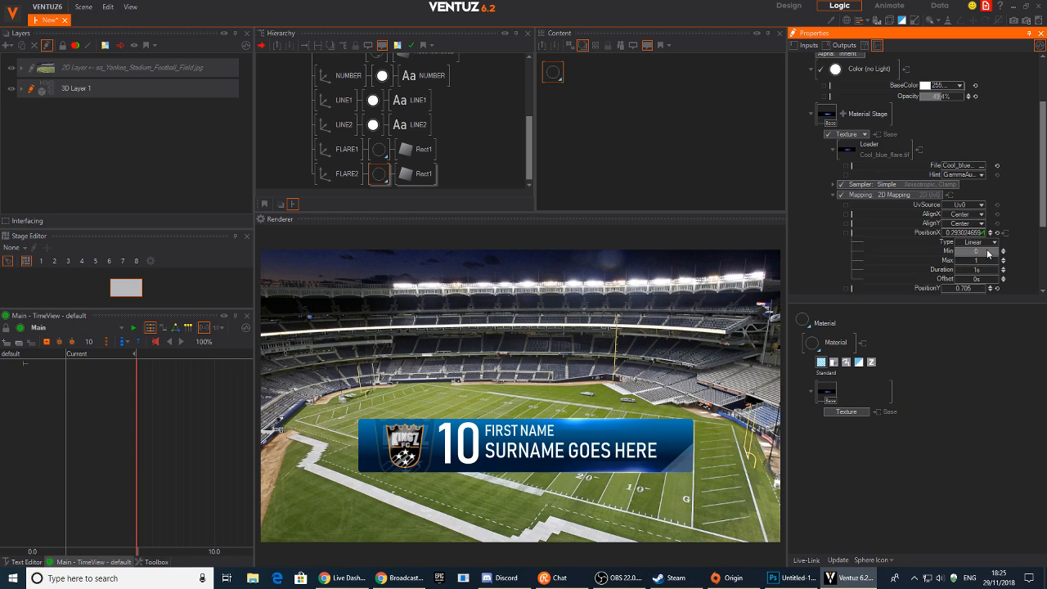
drag(987, 254, 979, 255)
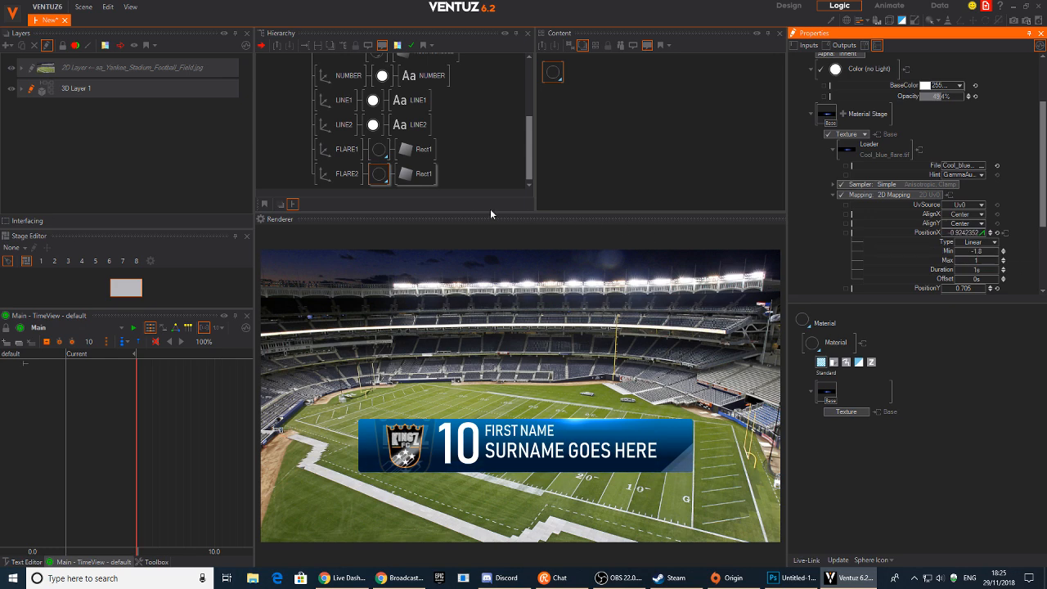
Add a Linear animation to the PositionX of the FLARE1 material's flare texture and show its settings.
click(379, 148)
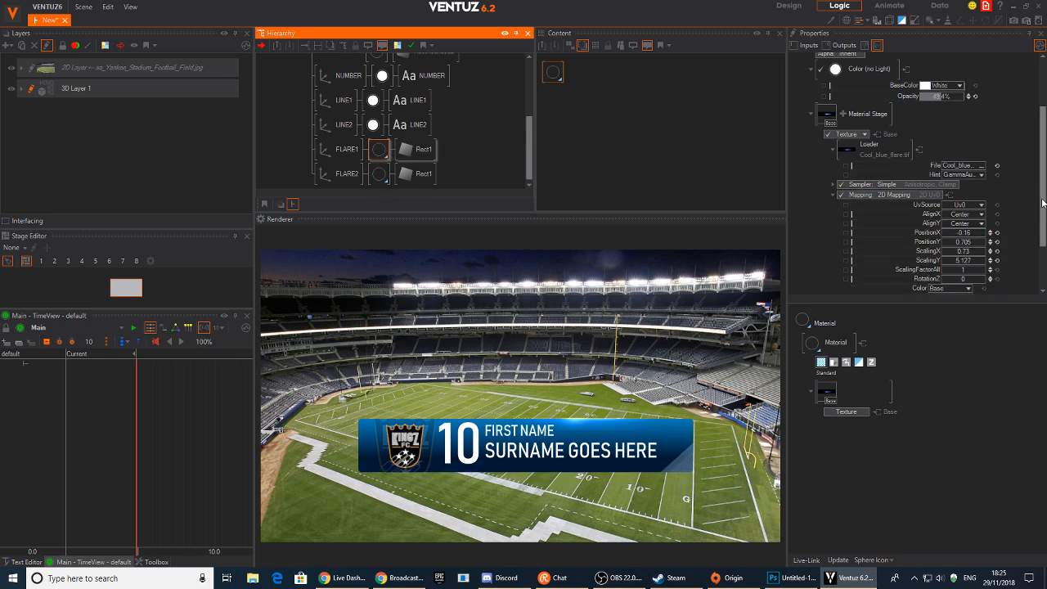
click(982, 237)
click(982, 236)
click(981, 240)
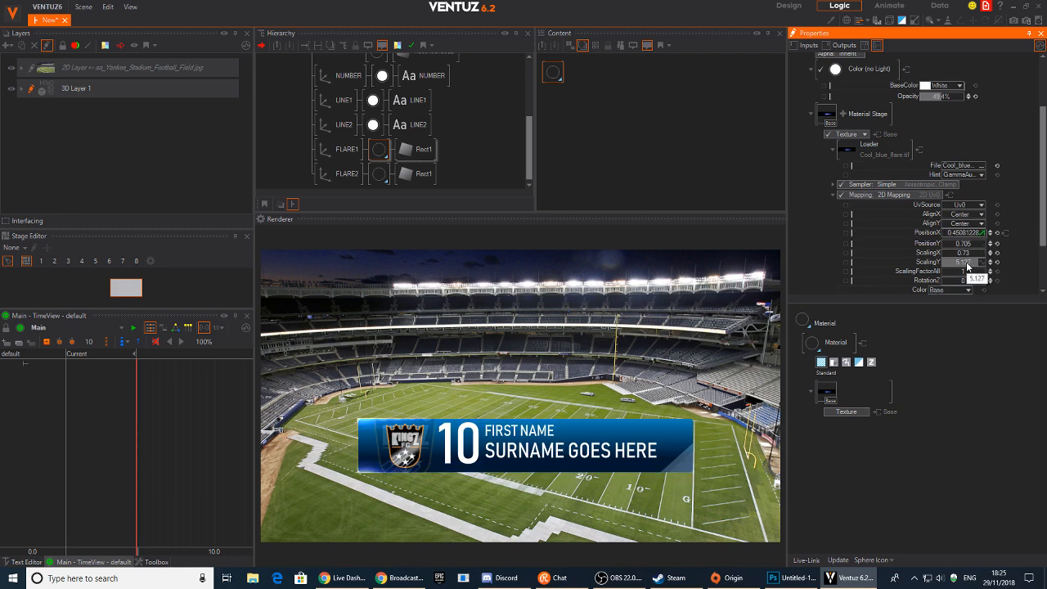
click(982, 234)
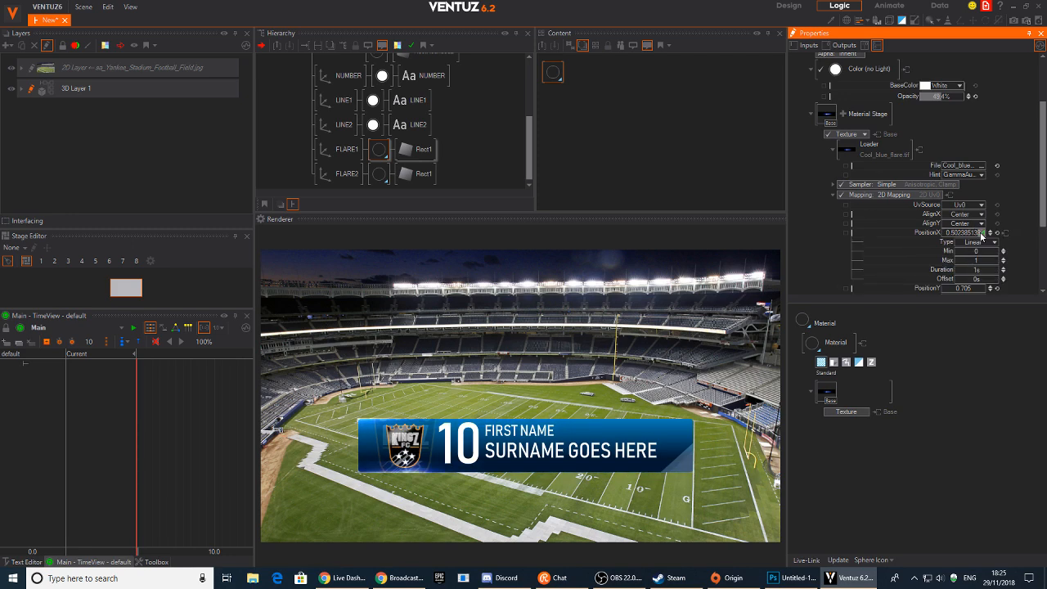
Try out different Min and Max values for FLARE1's PositionX animation.
drag(982, 254, 998, 250)
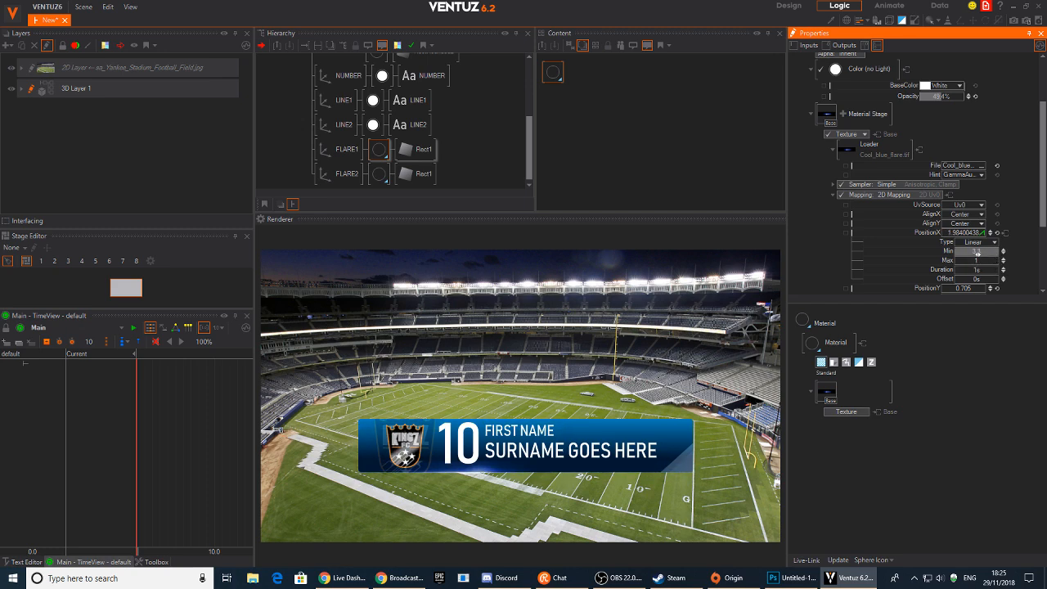
click(988, 252)
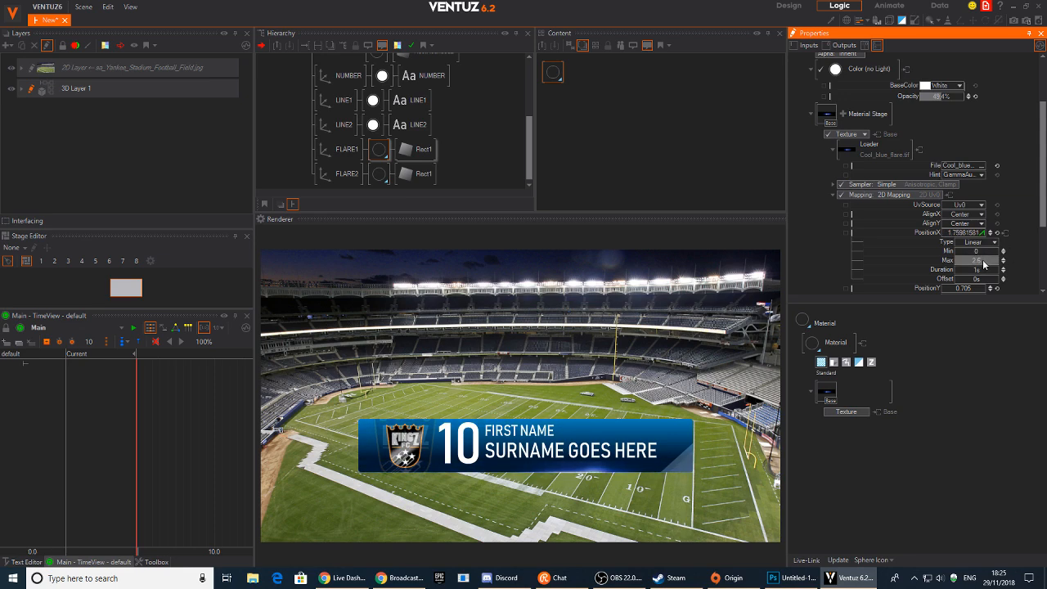
drag(981, 260, 970, 259)
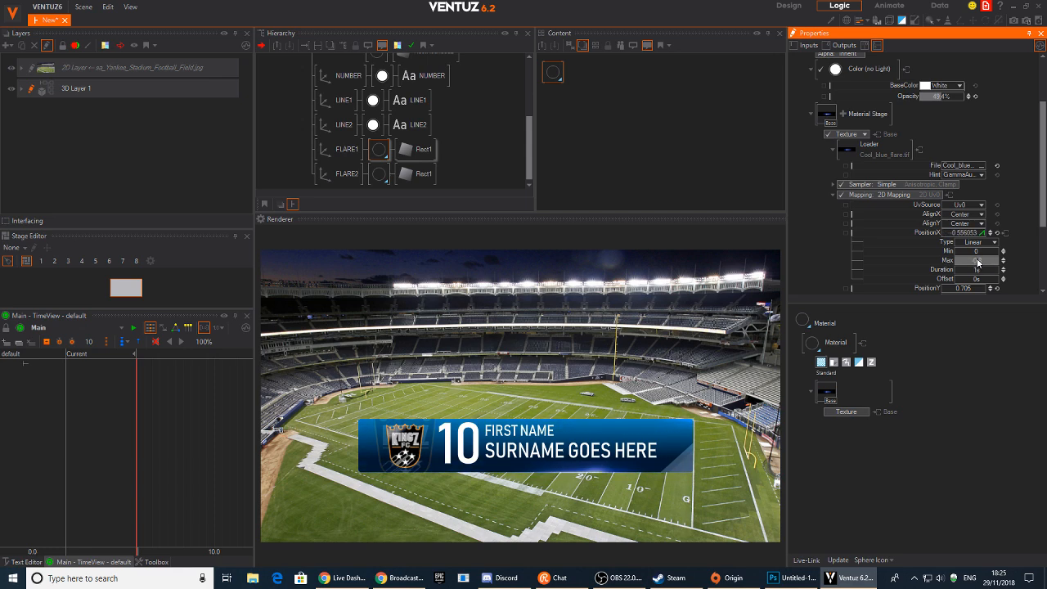
Set FLARE1's PositionX animation to Min -1, Max 1 and a Duration of about 9.3 s.
drag(988, 252, 997, 251)
click(987, 252)
text(-1)
key(Return)
click(981, 251)
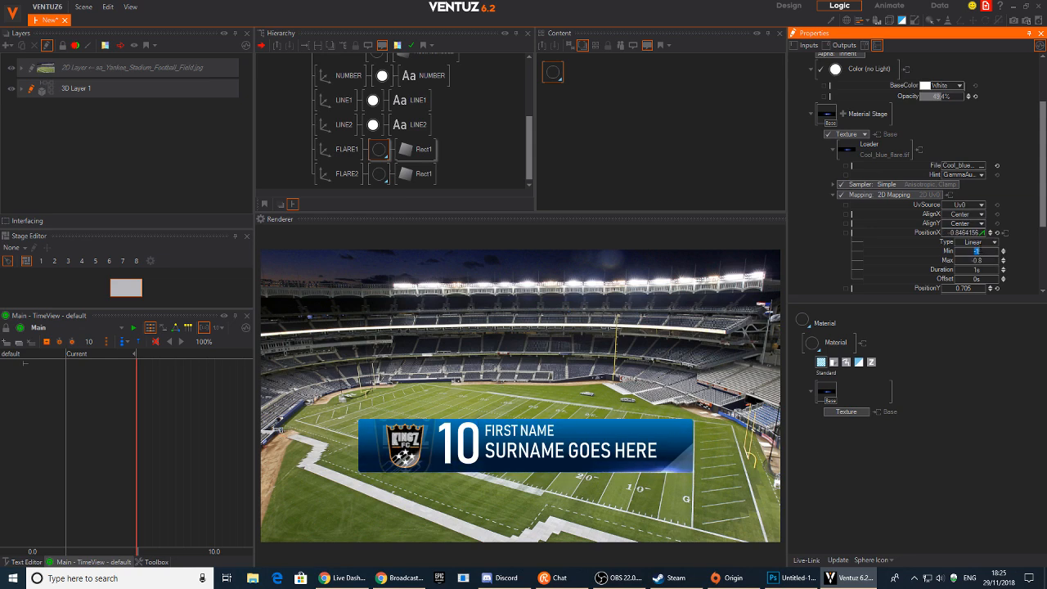
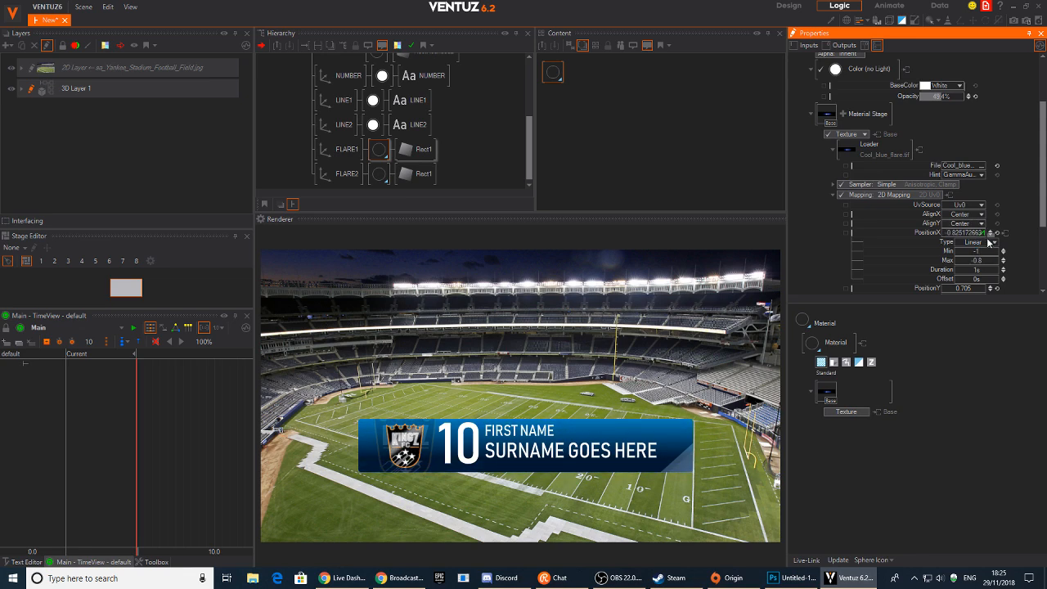
double_click(979, 259)
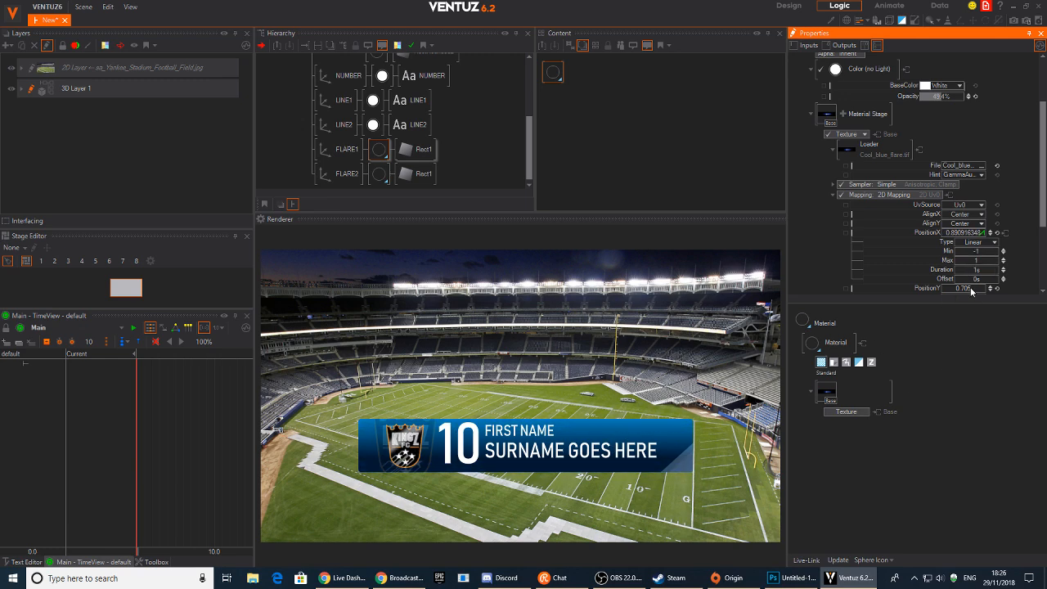
drag(980, 269, 998, 268)
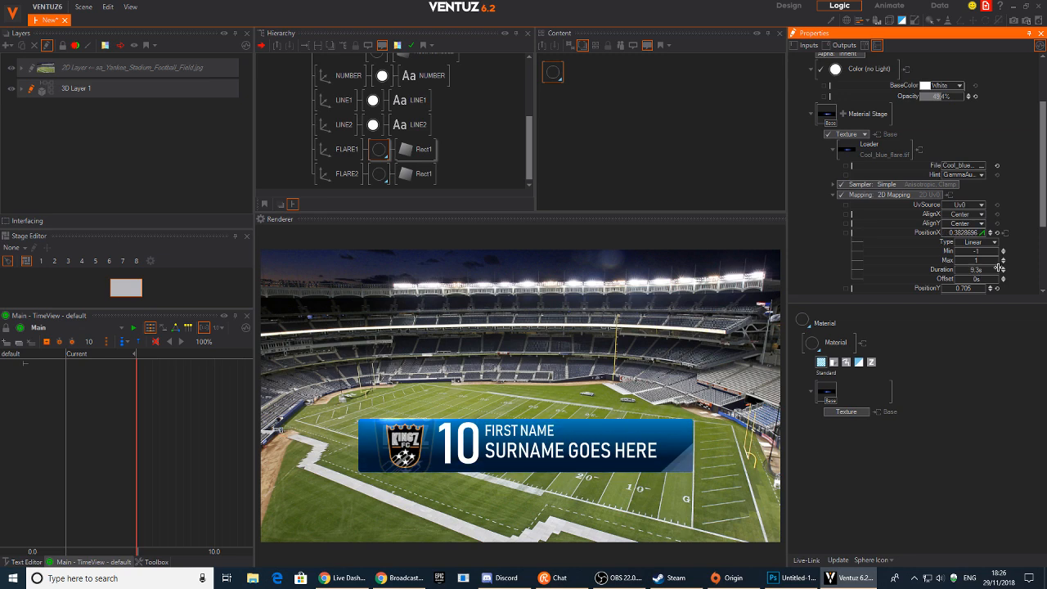
Set the Duration of FLARE2's PositionX animation to about 9.5 s.
click(378, 173)
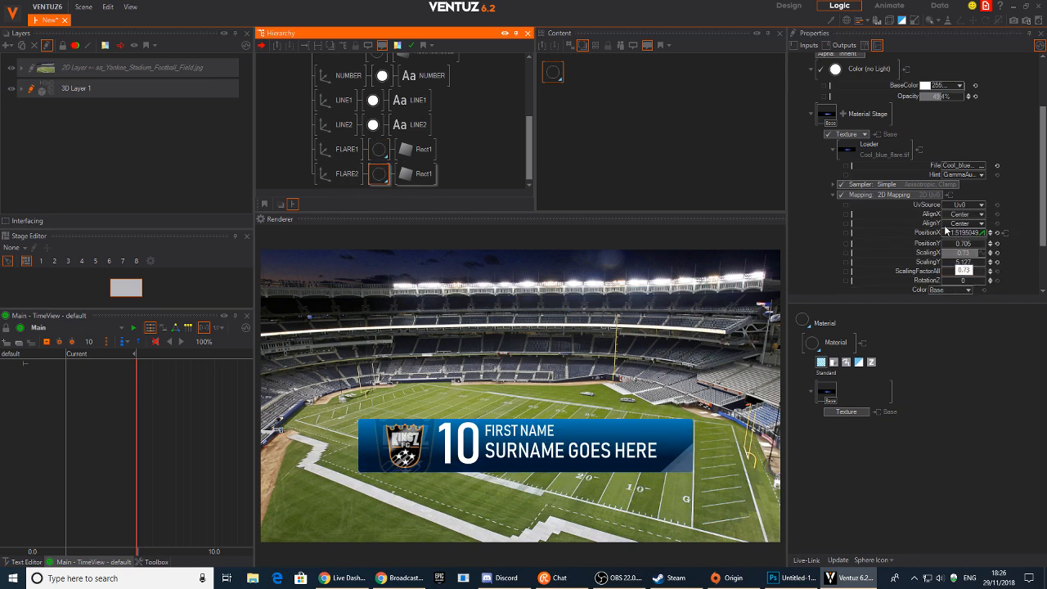
click(983, 233)
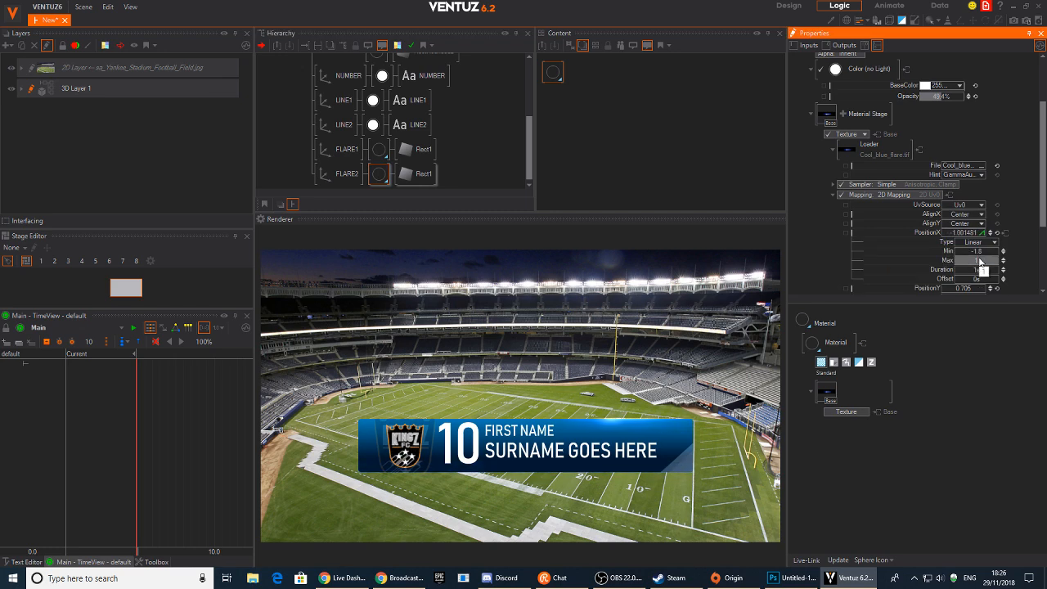
drag(979, 270, 999, 269)
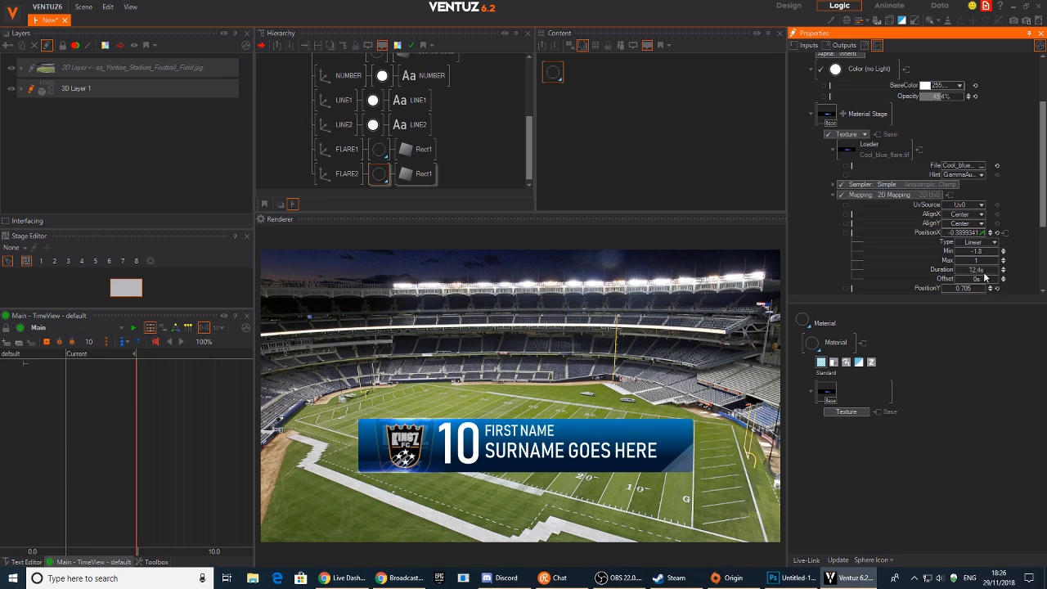
drag(984, 276, 977, 273)
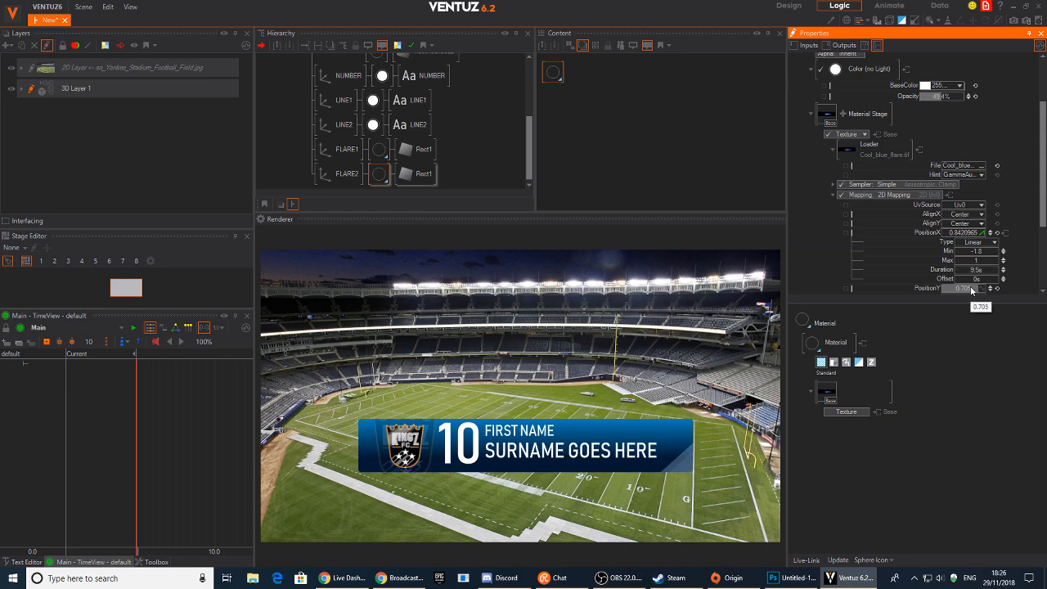
Set the Offset of FLARE2's PositionX animation to about 2.4 s.
drag(987, 279, 983, 281)
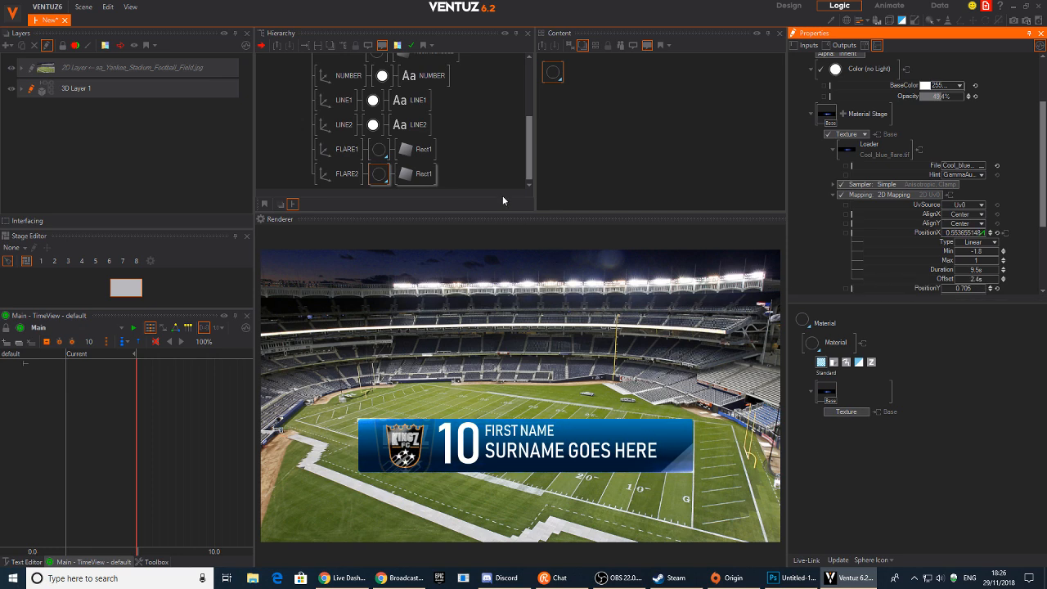
click(292, 121)
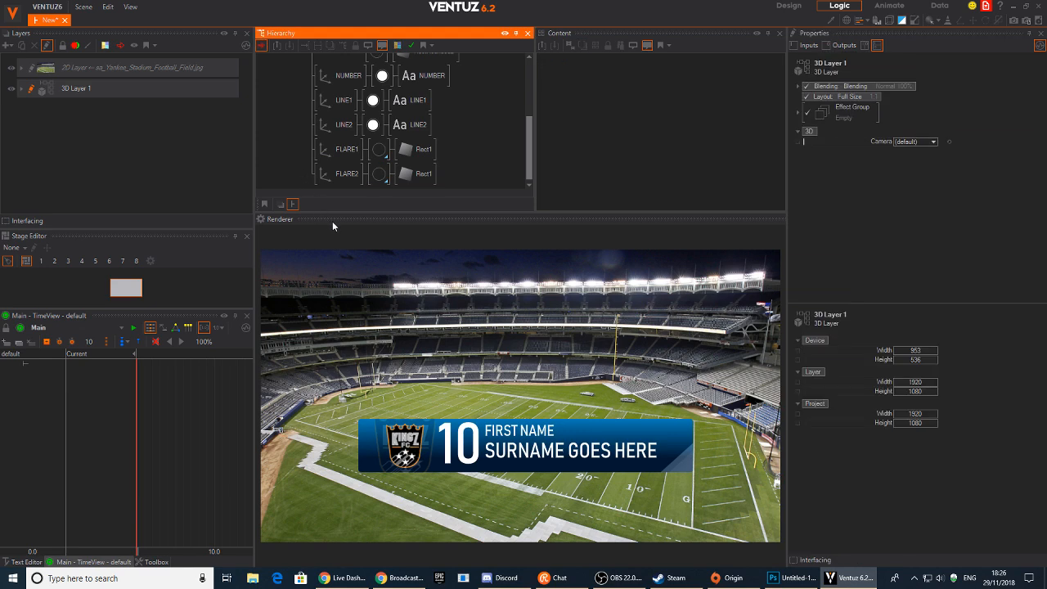
Enlarge the Hierarchy view and tilt the lower third's root axis to an X rotation of about 37.
drag(333, 213, 333, 264)
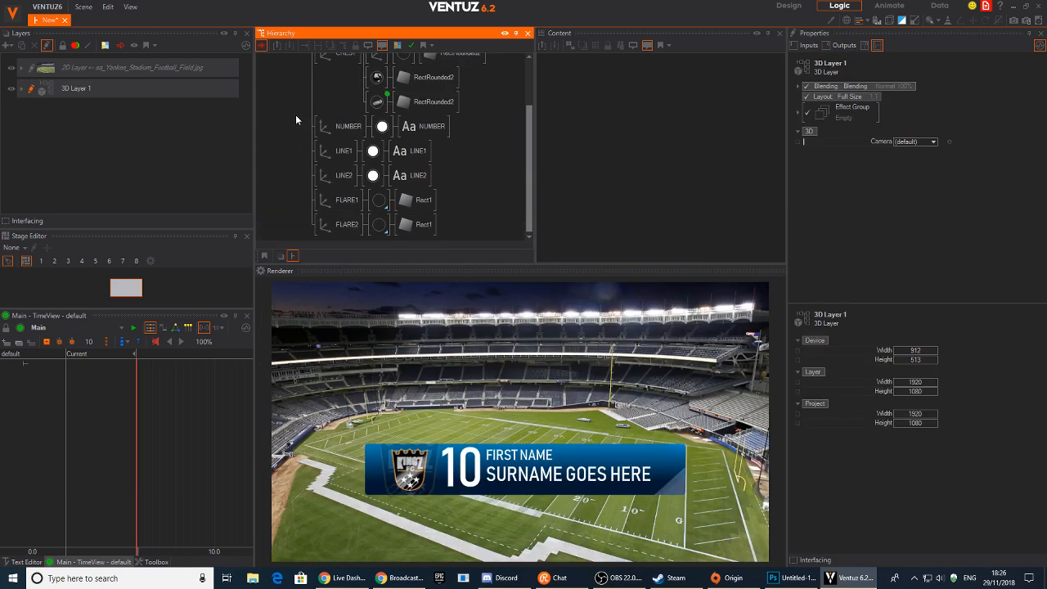
middle_drag(303, 113, 296, 161)
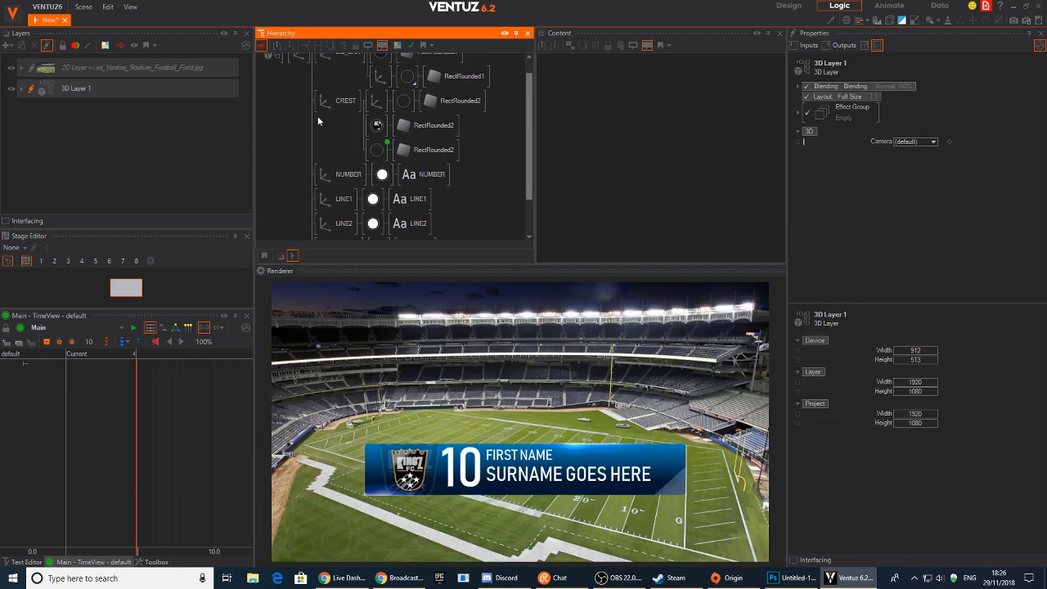
middle_drag(299, 76, 302, 93)
click(302, 72)
drag(929, 107, 927, 139)
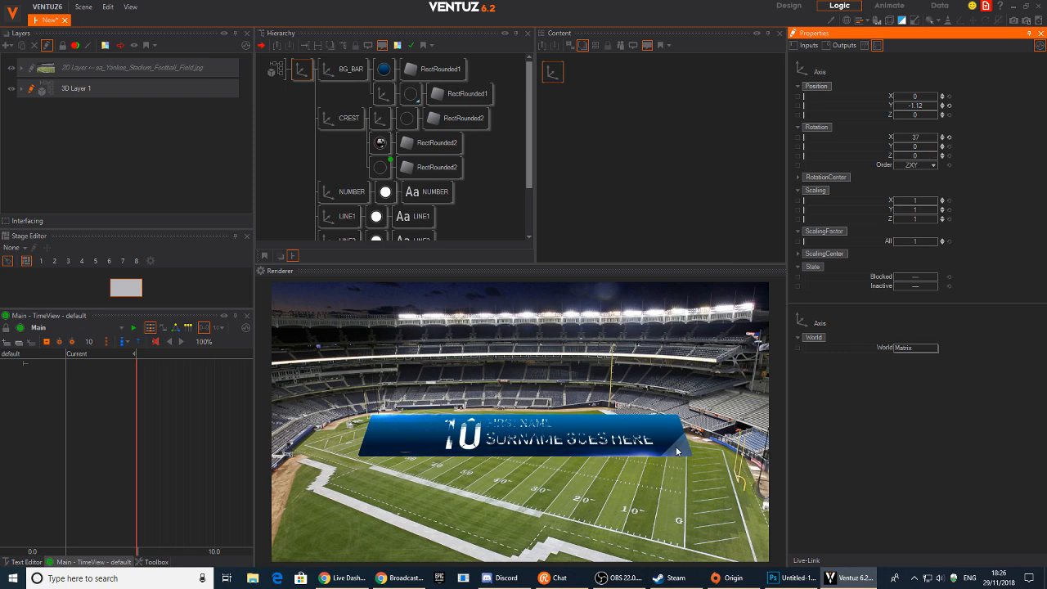
Set the Z position of the NUMBER, LINE1 and LINE2 axes together to -0.02.
scroll(408, 150, down, 2)
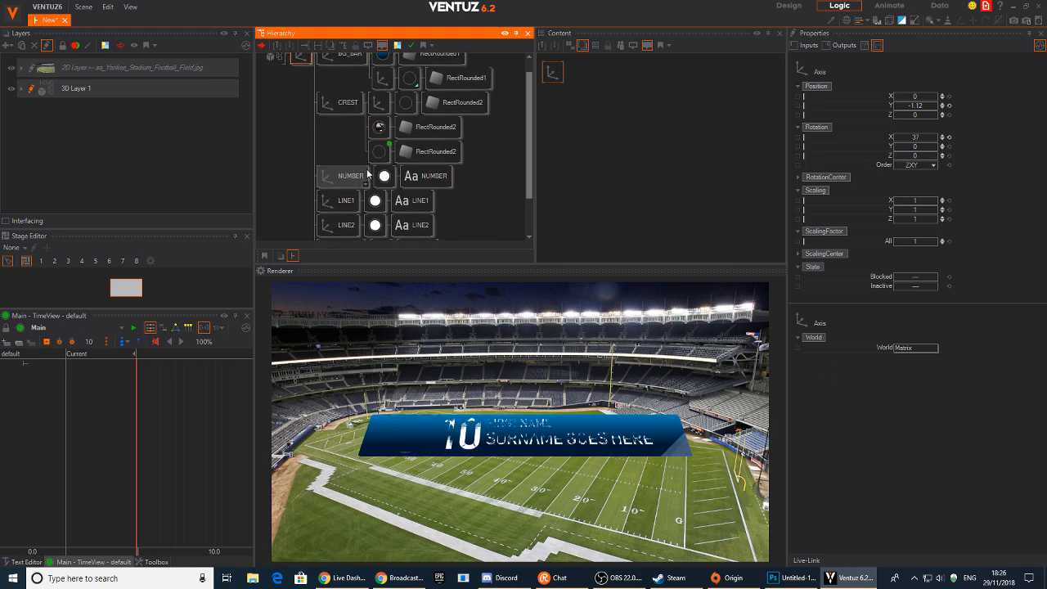
click(344, 126)
ctrl+click(344, 151)
ctrl+click(343, 175)
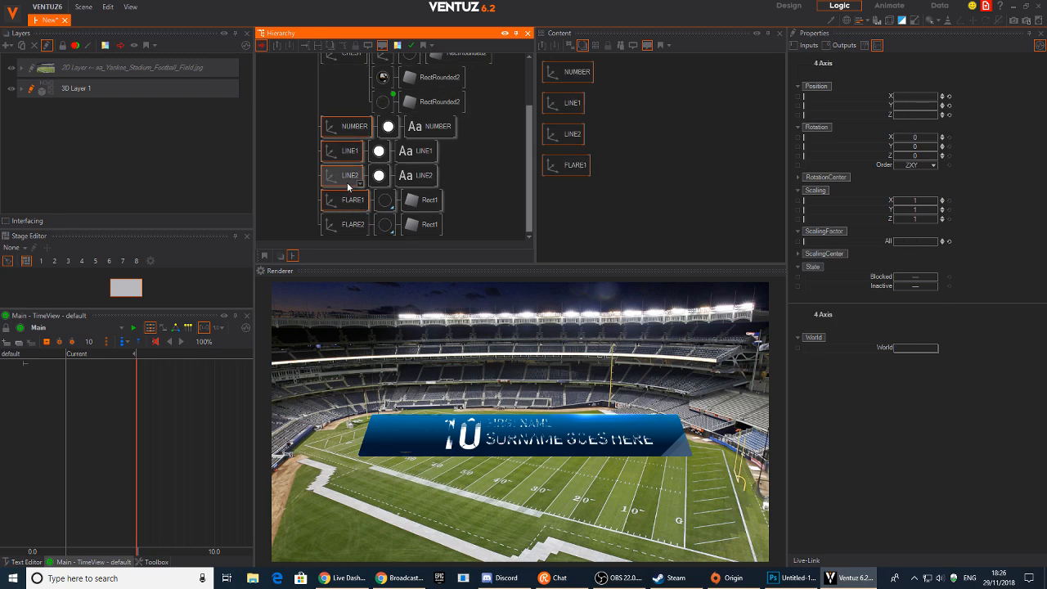
click(344, 175)
shift+click(344, 126)
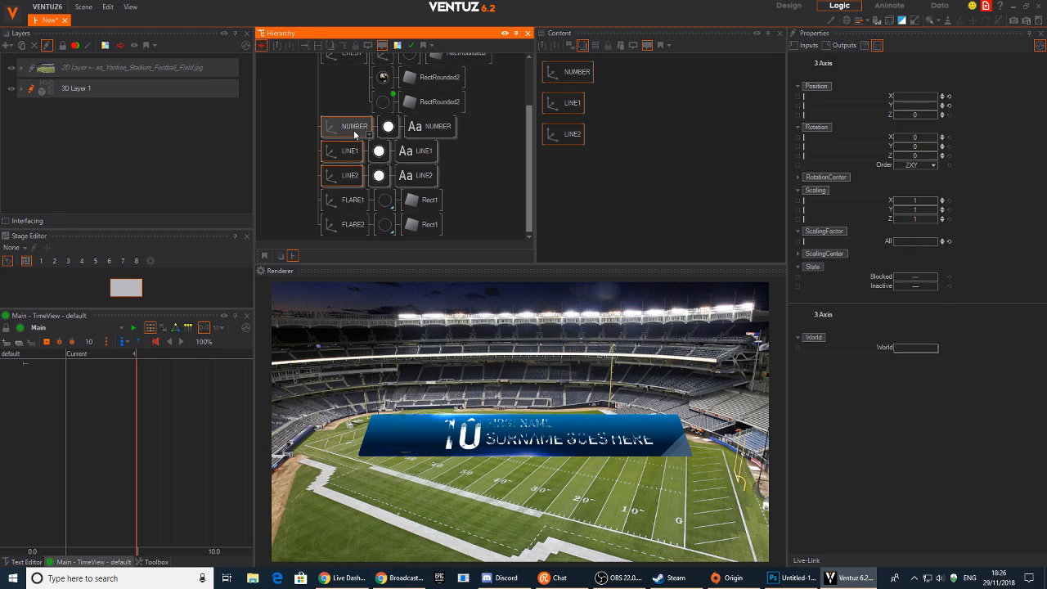
click(942, 119)
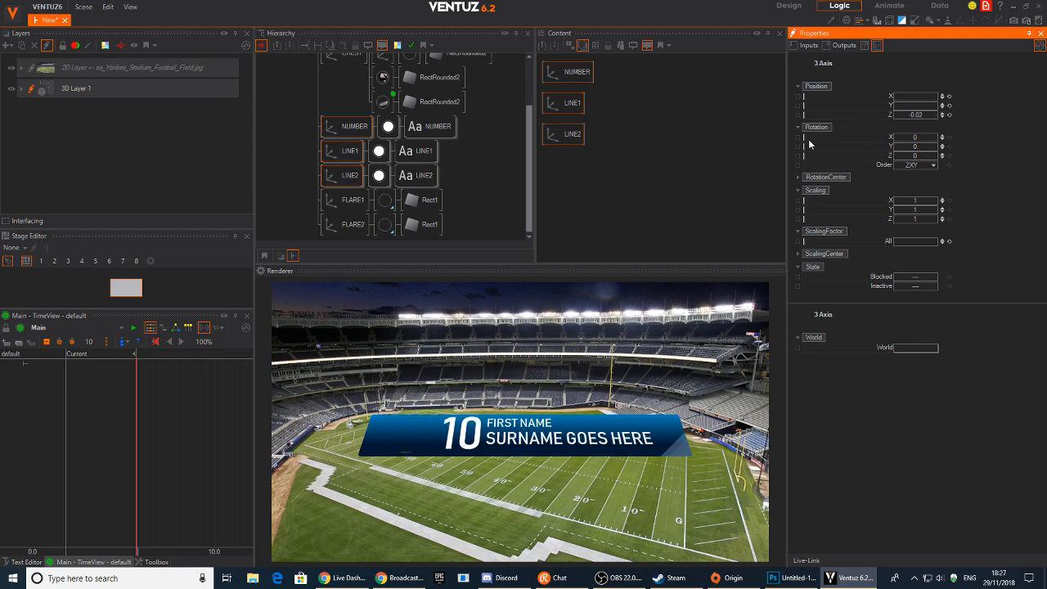
Set the CREST axis's Z position to -0.02 and the Z position of its inner axis to 0.001.
scroll(316, 94, up, 1)
click(341, 82)
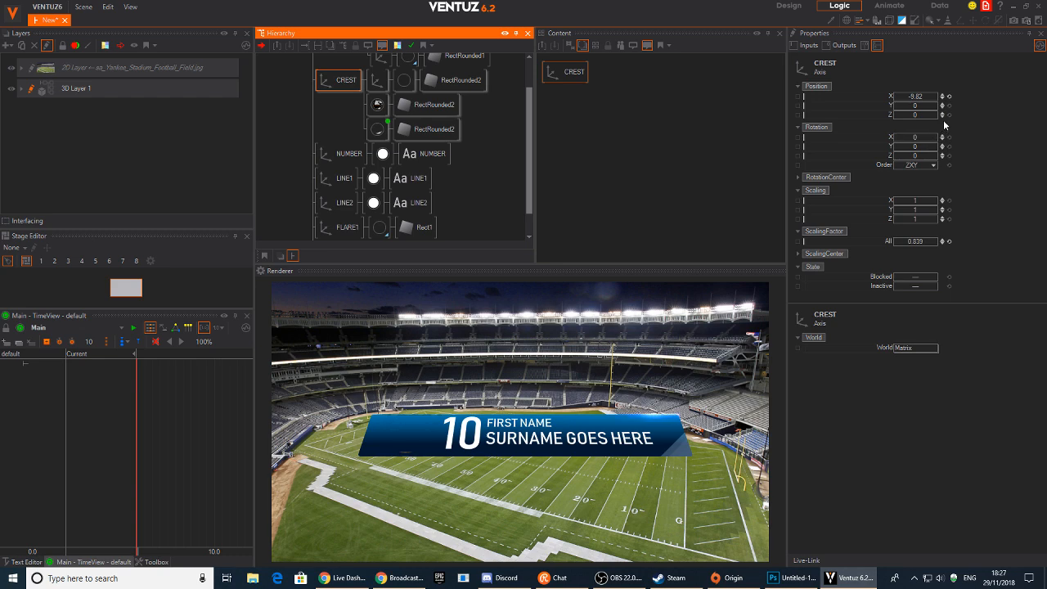
click(942, 119)
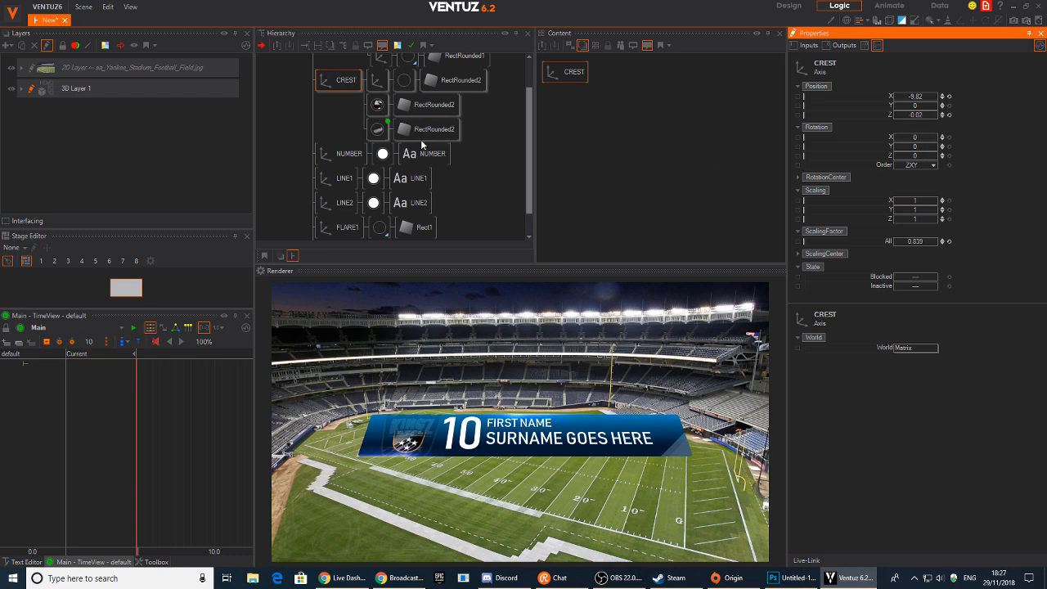
click(379, 83)
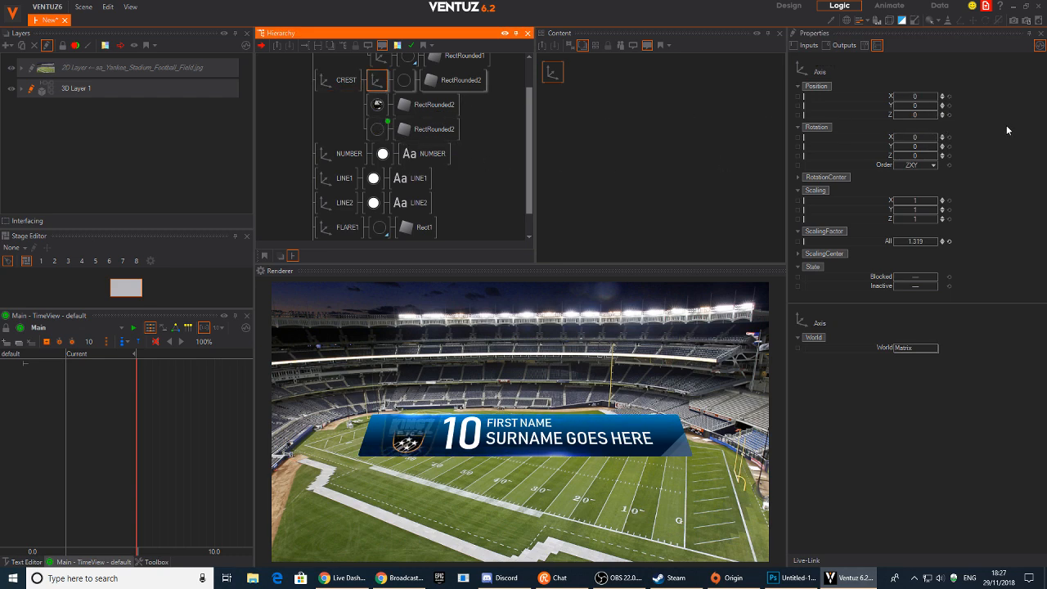
click(941, 113)
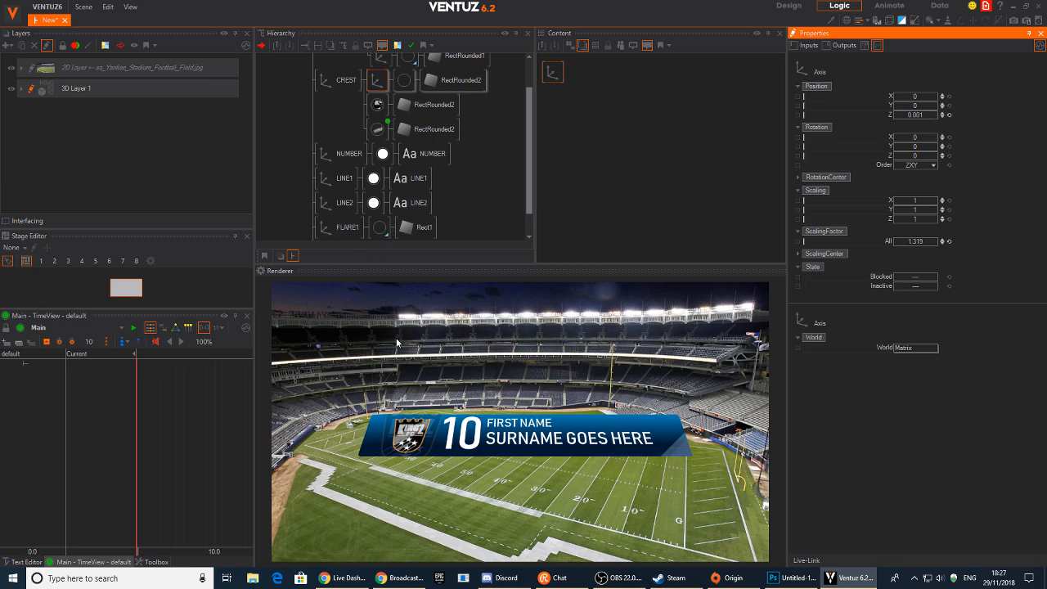
Reset the X rotation of the lower third's root axis to its default.
scroll(281, 164, up, 2)
click(297, 75)
click(949, 137)
drag(919, 139, 887, 138)
click(949, 137)
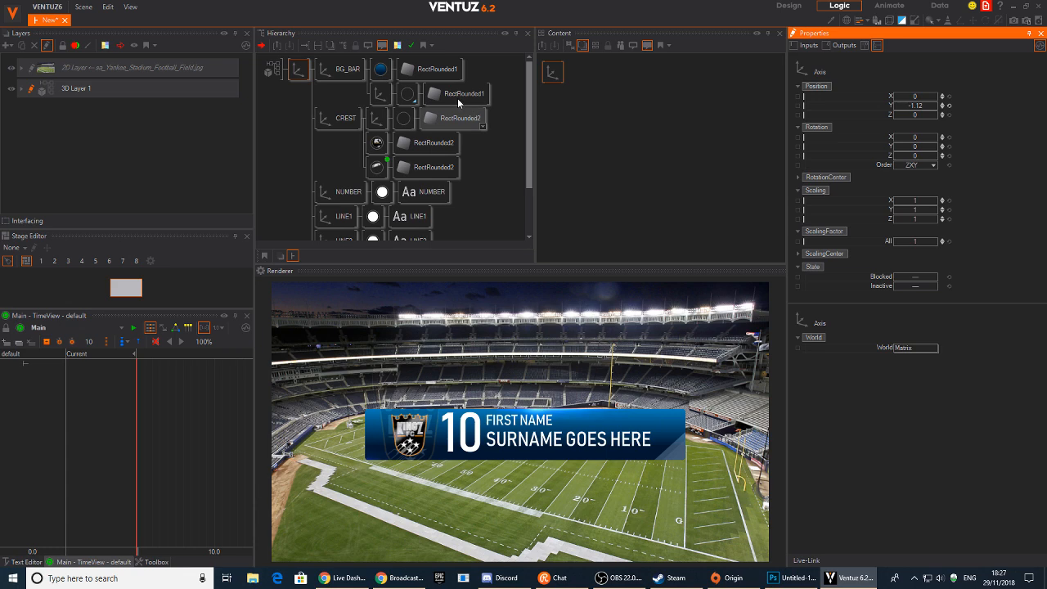
Add a Keyframe Animation node to the content alongside BG_BAR's main RectRounded1.
click(347, 133)
scroll(337, 110, down, 2)
scroll(331, 106, up, 2)
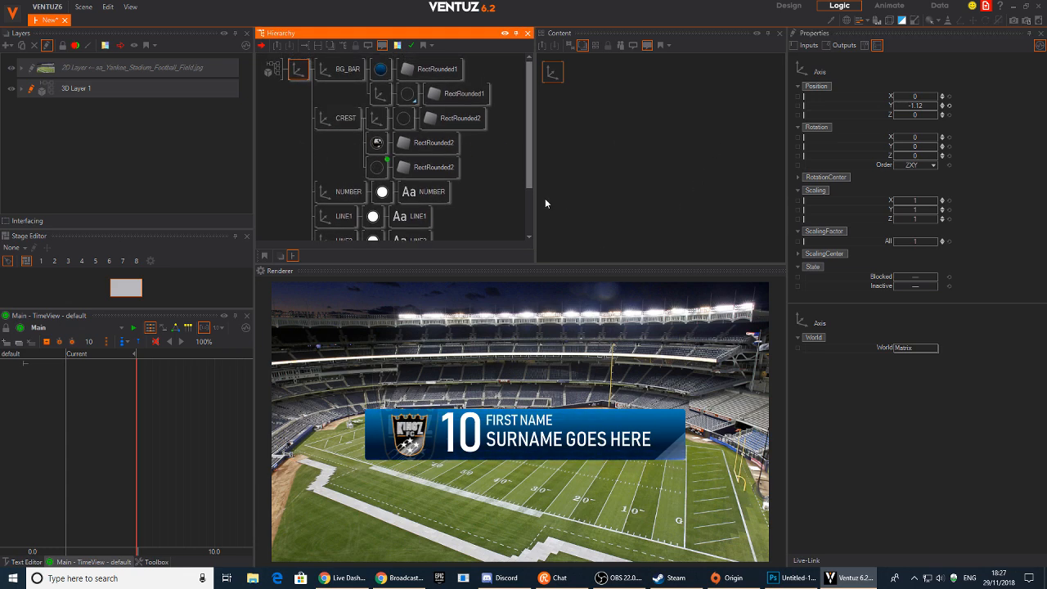
click(380, 69)
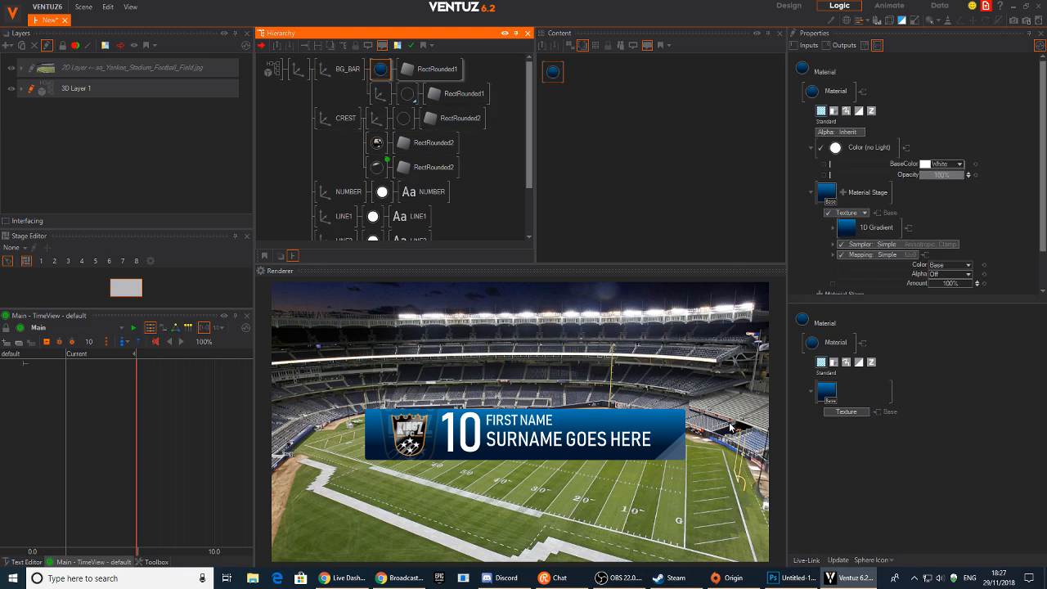
click(572, 121)
click(434, 68)
double_click(679, 158)
text(key)
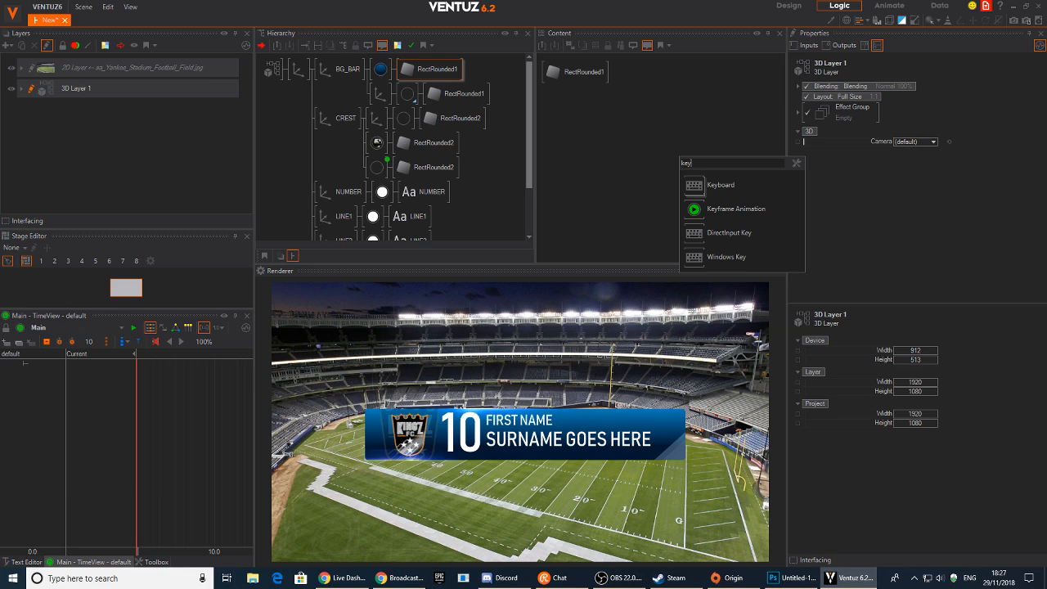
key(Down)
key(Down)
key(Return)
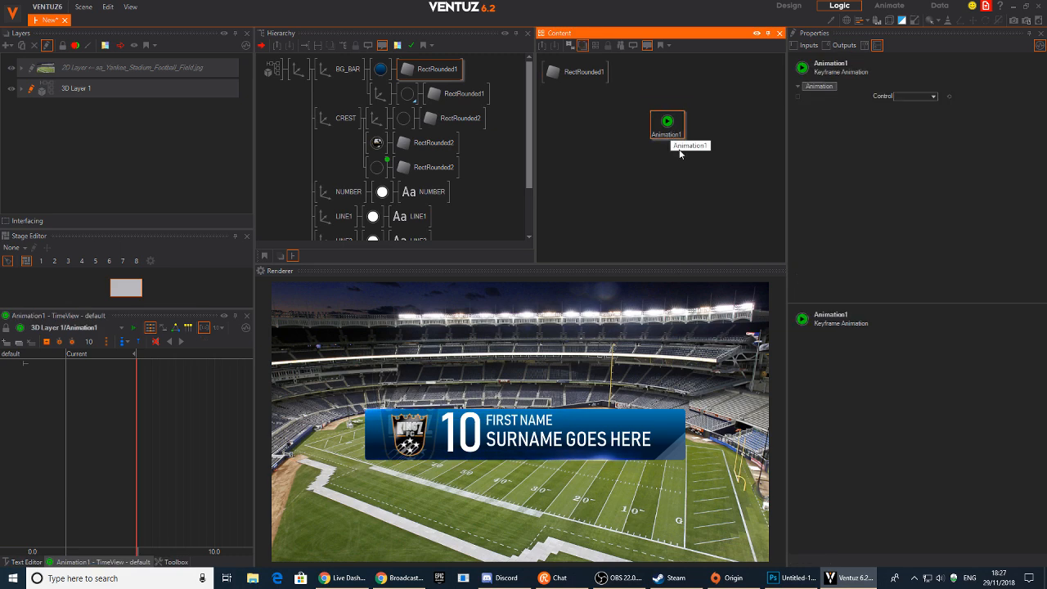
Rename the new keyframe animation as L3RD1 and place it below RectRounded1.
drag(677, 136, 677, 154)
click(680, 158)
double_click(680, 153)
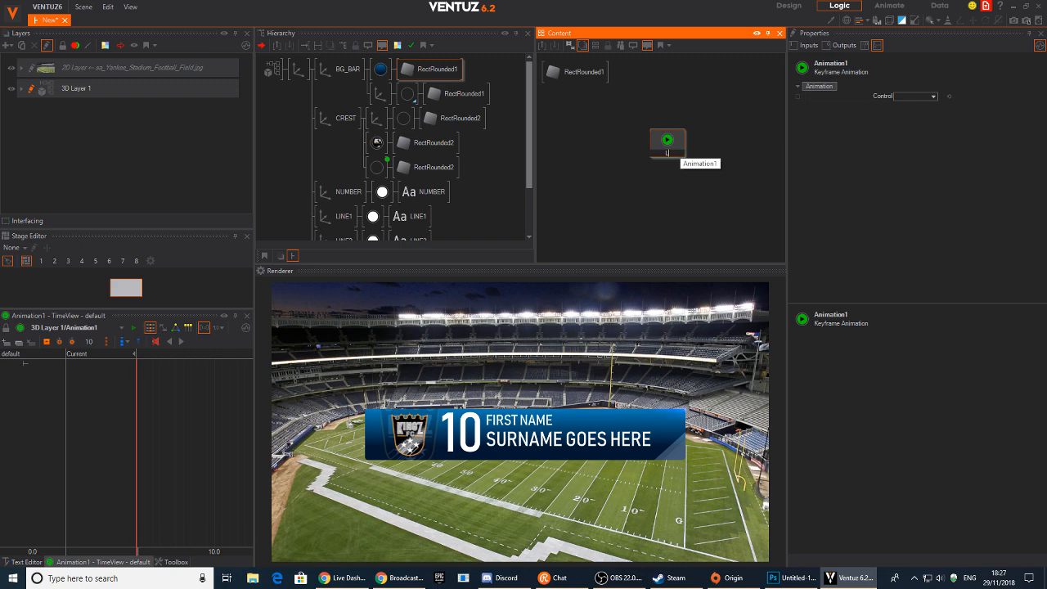
text(L3RD)
key(Return)
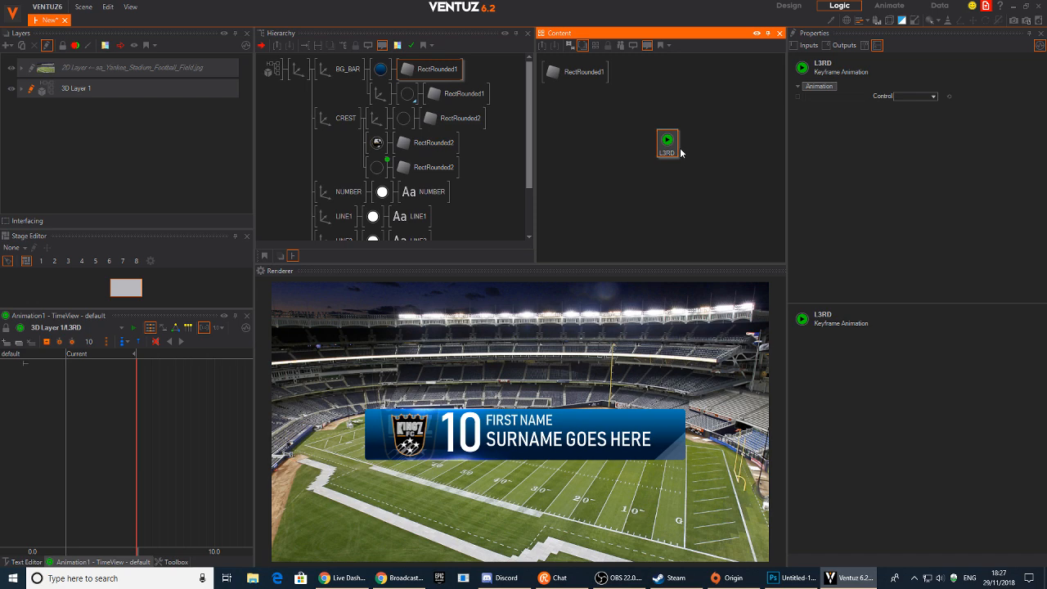
mouse_move(672, 146)
mouse_down()
mouse_move(632, 132)
mouse_move(656, 144)
mouse_up()
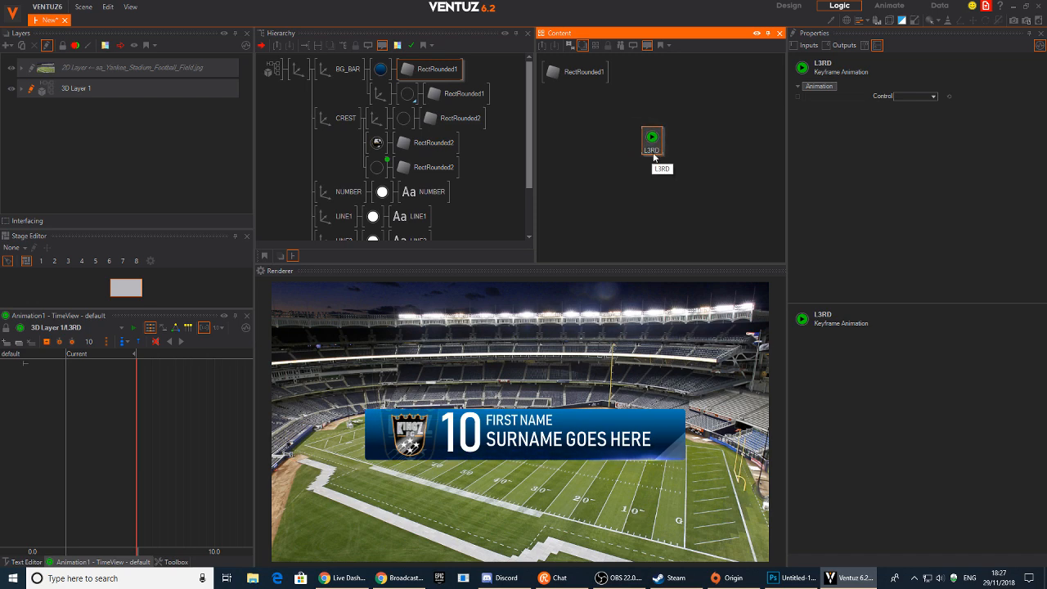
text(1)
click(690, 184)
click(656, 148)
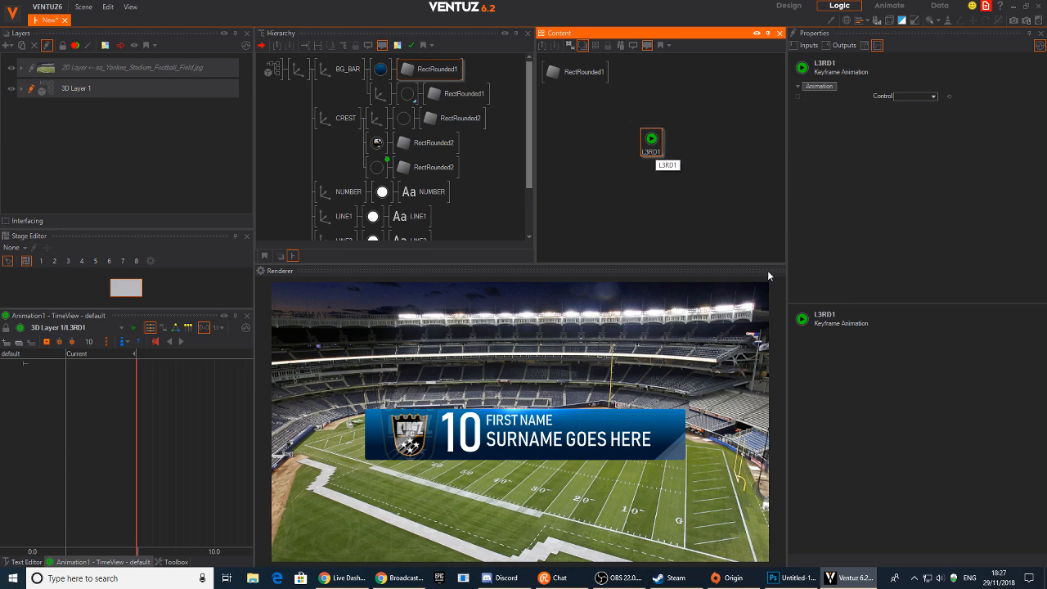
drag(651, 139, 631, 128)
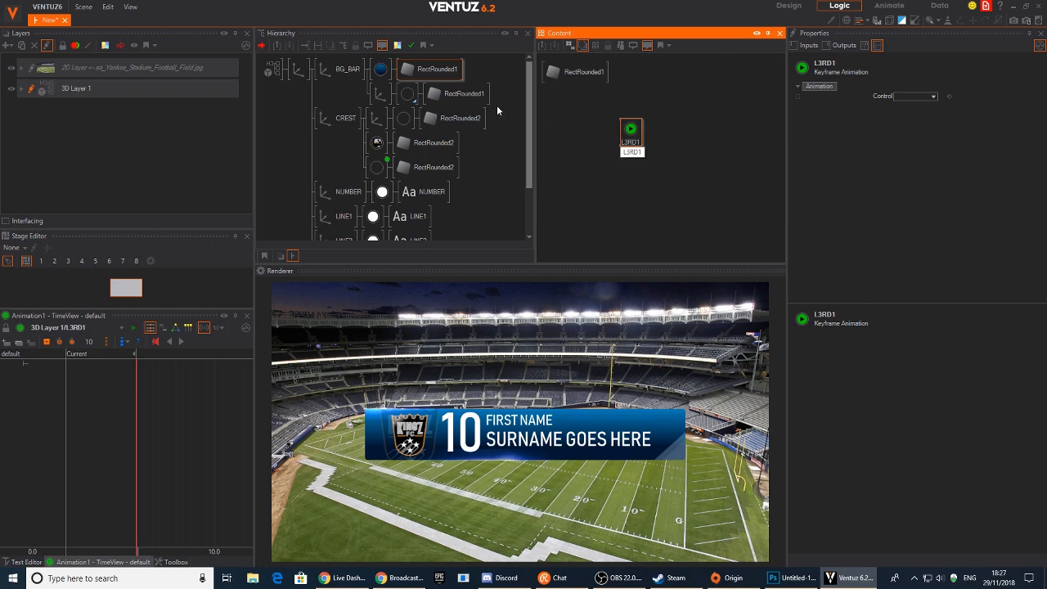
Bind the SizeY of BG_BAR's main RectRounded1 to the L3RD1 animation.
click(433, 70)
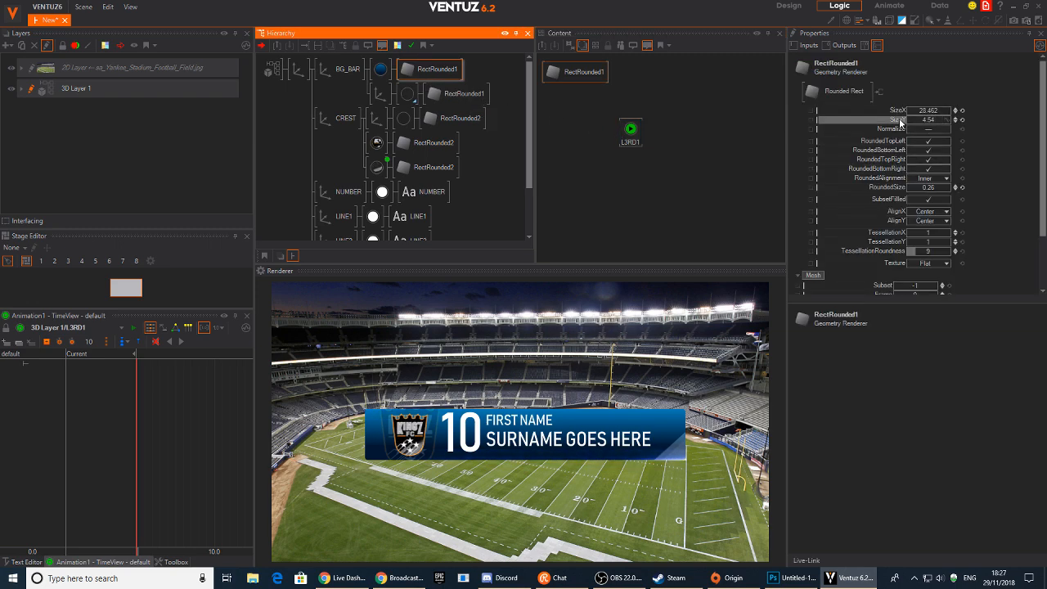
drag(899, 120, 630, 136)
click(631, 137)
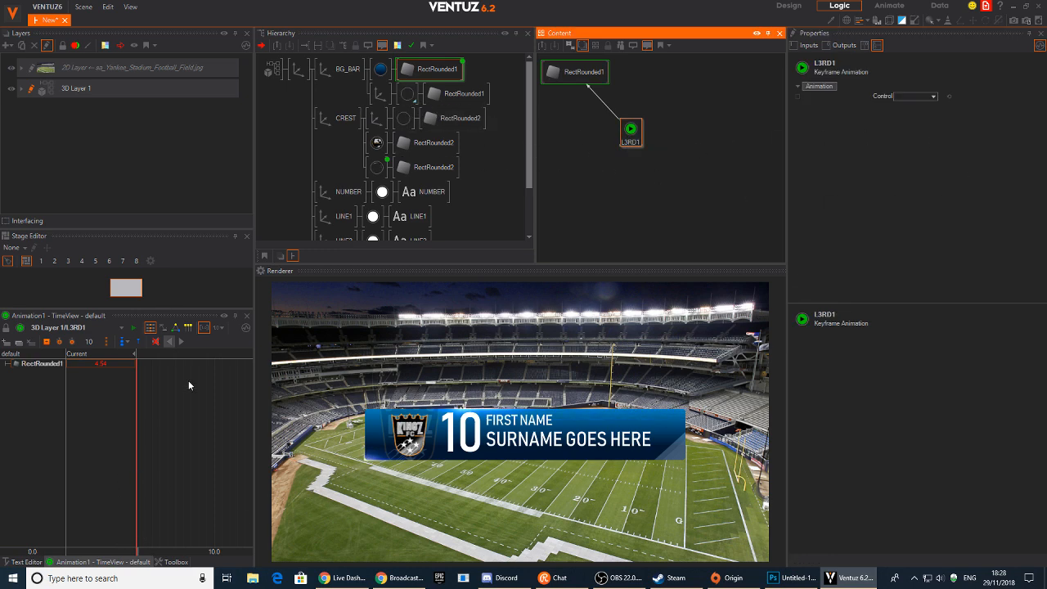
Widen the L3RD1 timeline and add a RectRounded1 SizeY keyframe of 4.54 at 0.5 s.
middle_click(201, 414)
scroll(200, 414, down, 1)
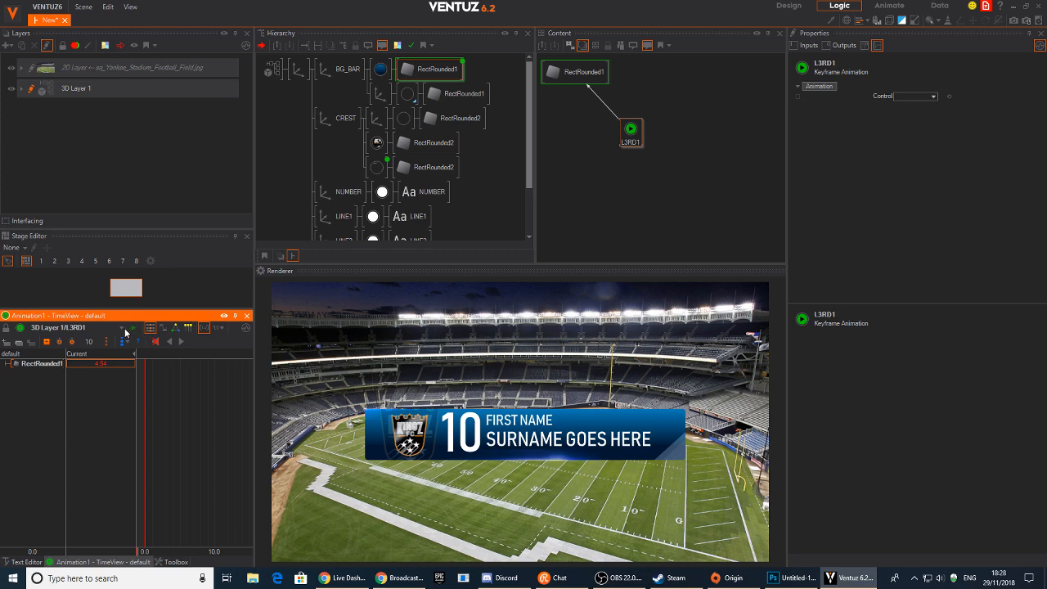
scroll(193, 447, down, 1)
click(218, 327)
click(239, 354)
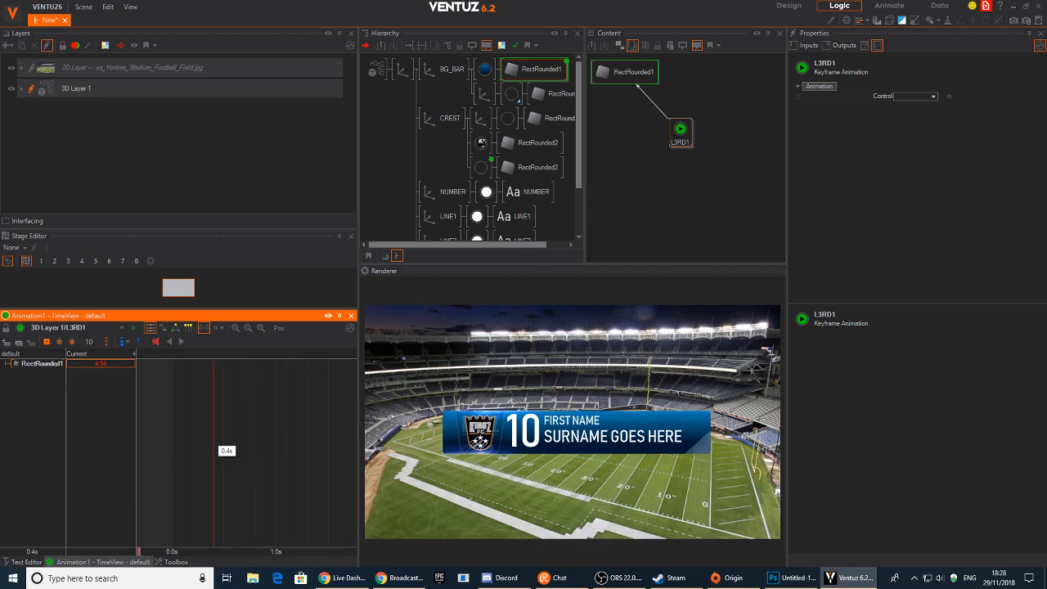
click(36, 364)
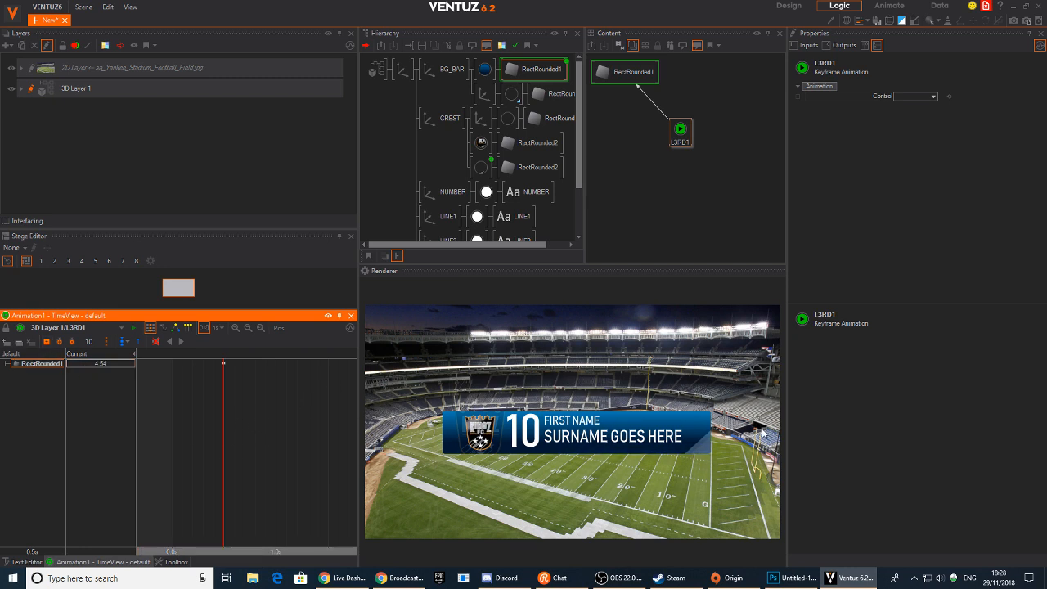
Add a RectRounded1 SizeY keyframe of 0 at 0.0 s and preview the bar's opening animation.
drag(195, 412, 172, 409)
drag(112, 365, 67, 360)
double_click(86, 364)
text(0)
key(Return)
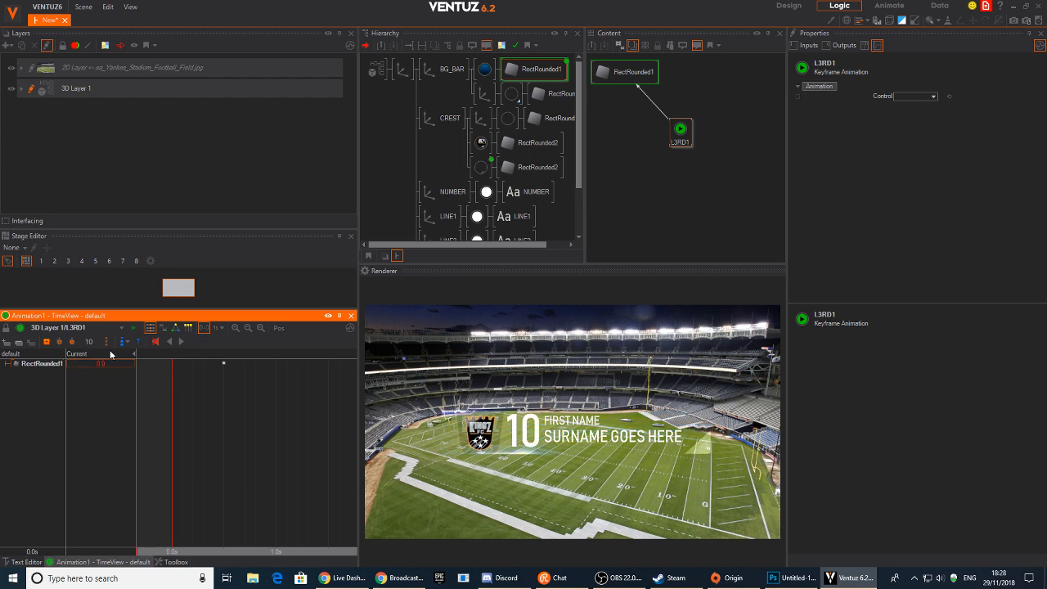
click(47, 342)
mouse_move(191, 449)
mouse_down()
mouse_move(235, 451)
mouse_move(177, 449)
mouse_up()
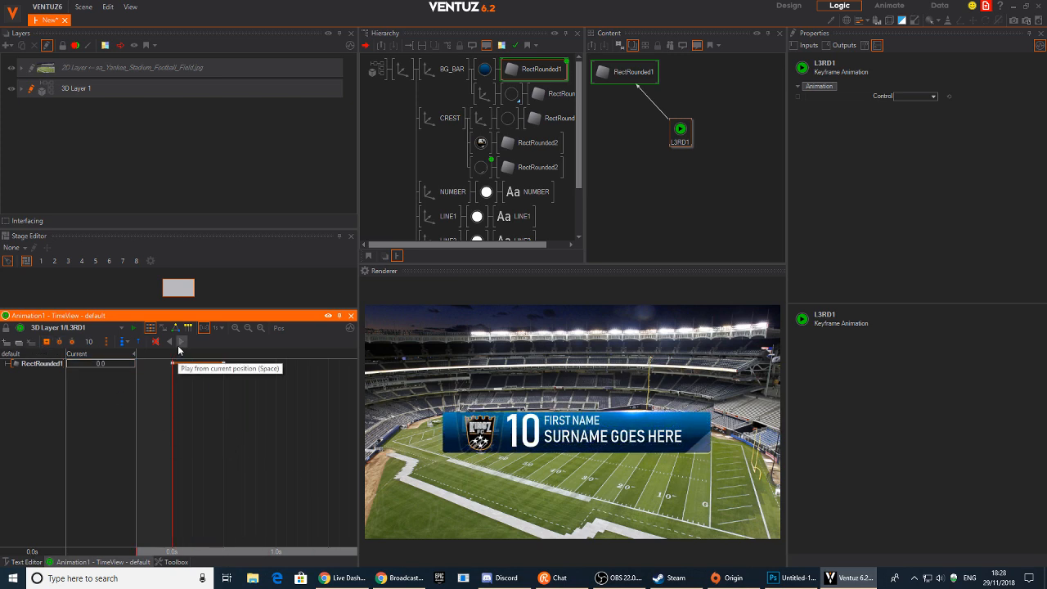
mouse_move(254, 465)
mouse_down()
mouse_move(178, 472)
mouse_move(275, 472)
mouse_move(180, 472)
mouse_move(256, 472)
mouse_up()
Move the L3RD1 time position to 0.5 s and add an Alpha node to the hierarchy.
click(535, 69)
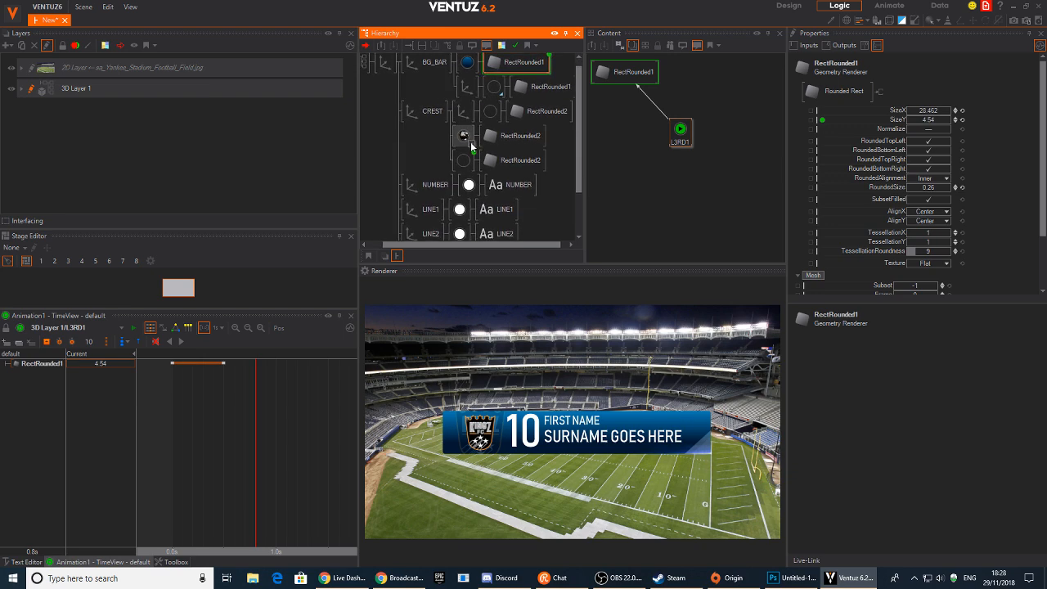
drag(195, 401, 223, 401)
scroll(491, 201, down, 2)
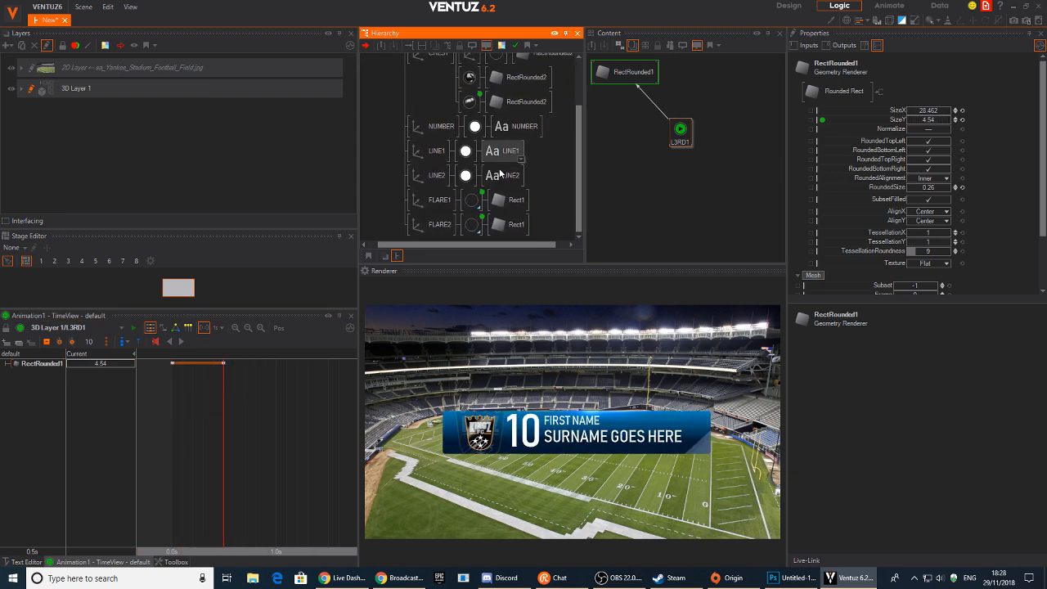
click(417, 80)
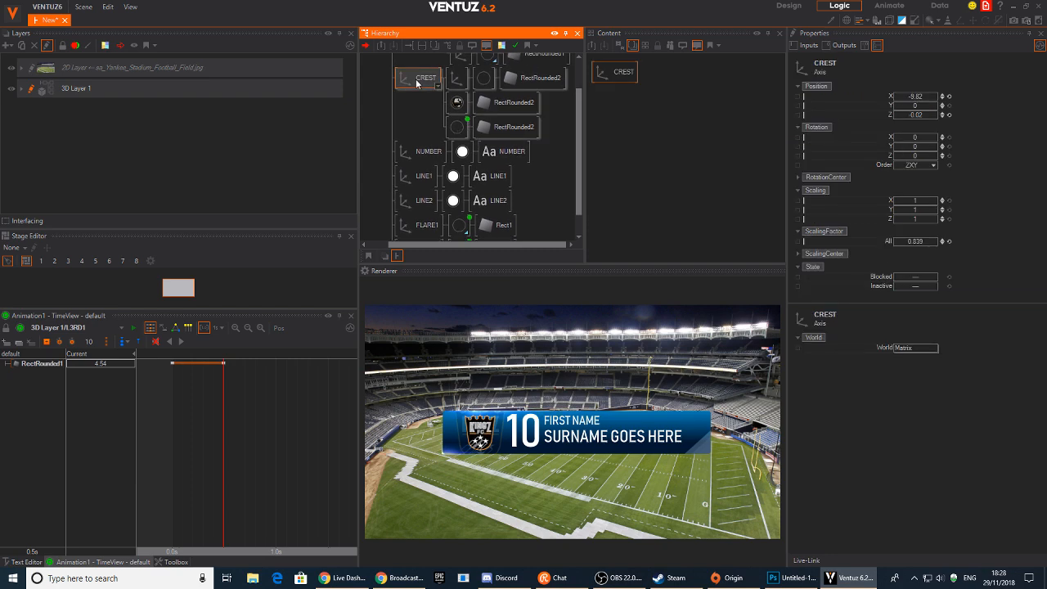
click(420, 93)
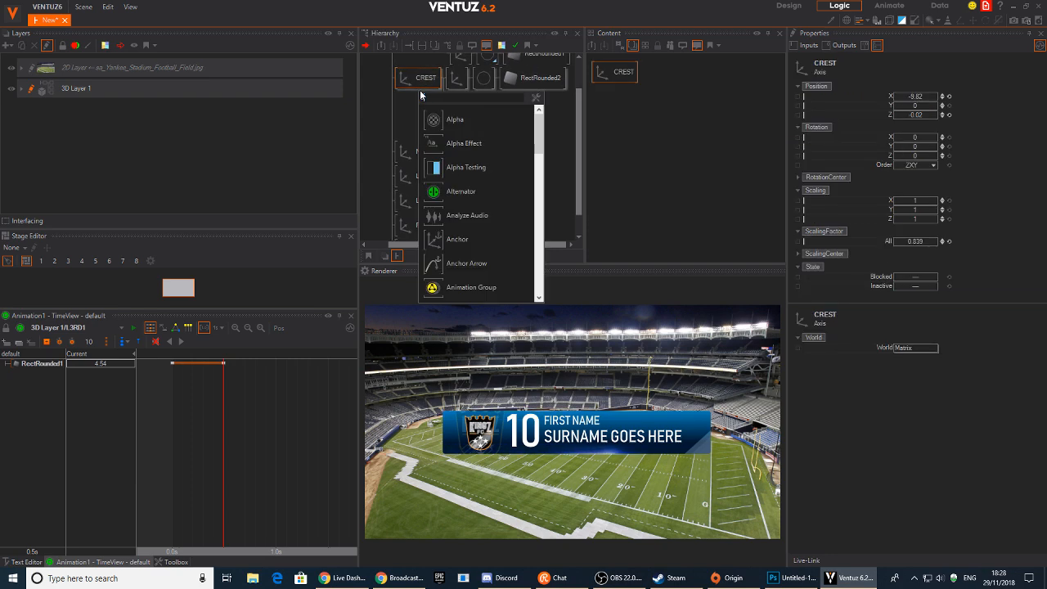
text(al)
drag(432, 122, 446, 83)
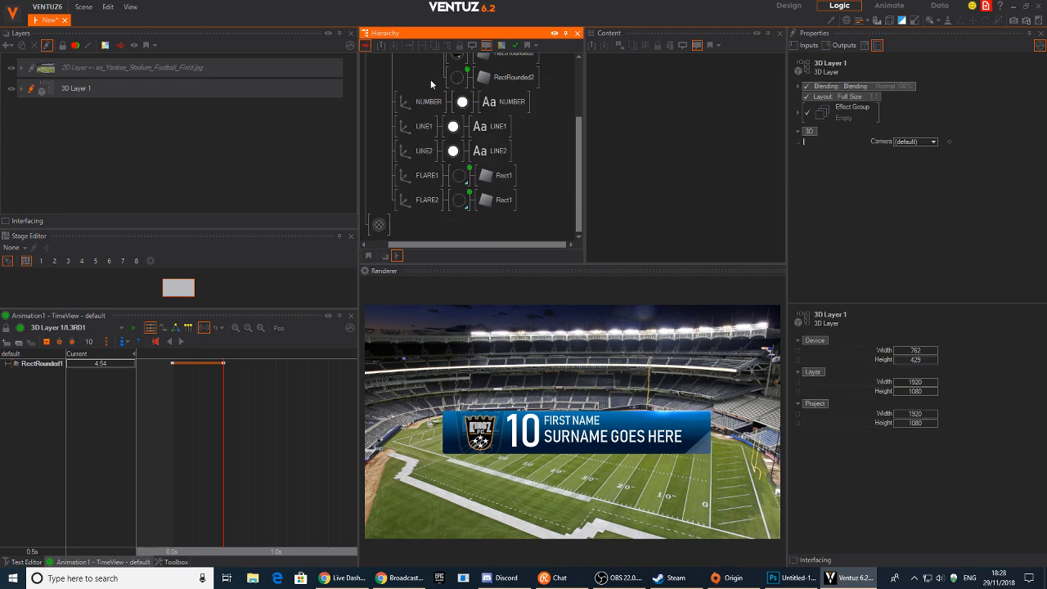
Move the new Alpha material node into the CREST branch so it wraps the crest elements, and name it CREST.
scroll(422, 138, up, 2)
scroll(413, 209, down, 2)
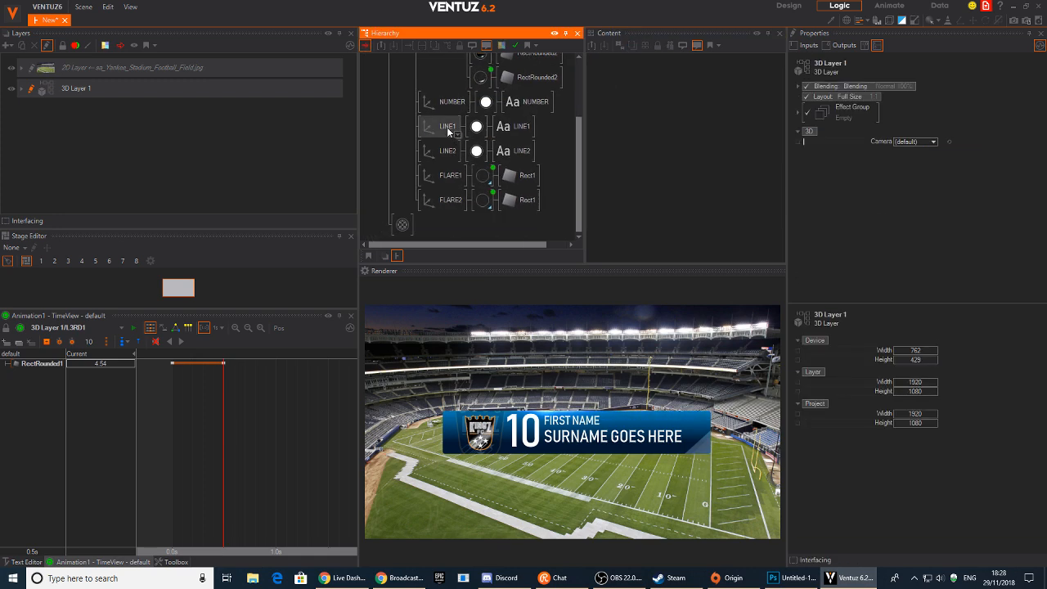
click(406, 226)
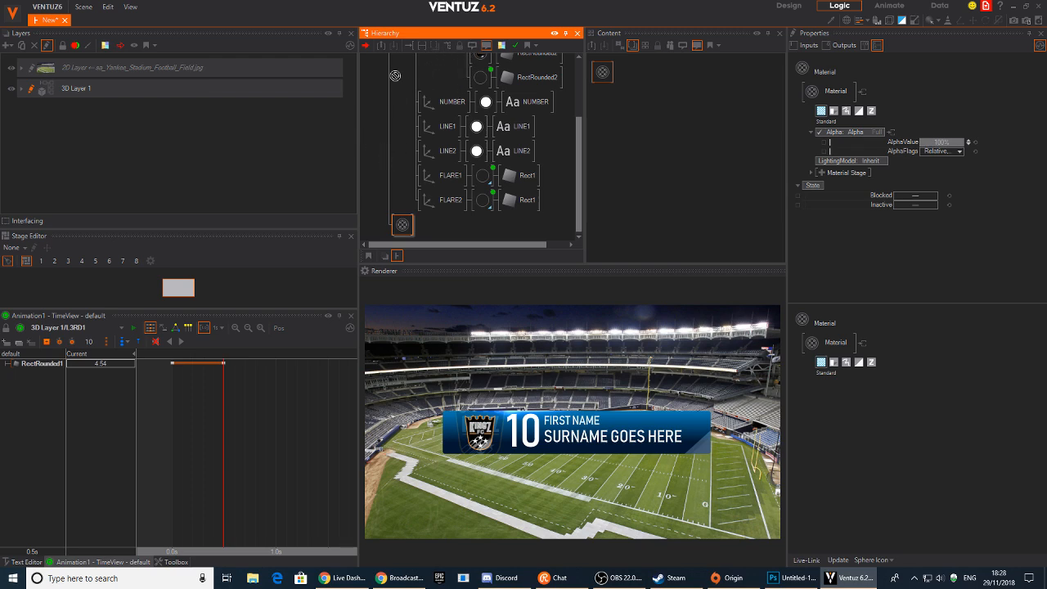
scroll(394, 121, up, 3)
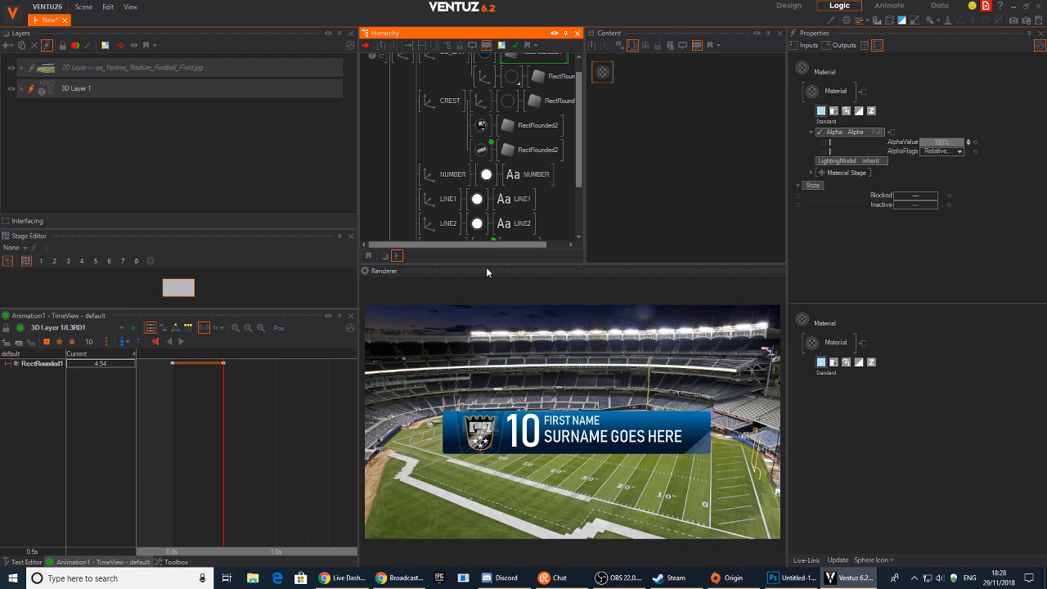
drag(487, 265, 487, 339)
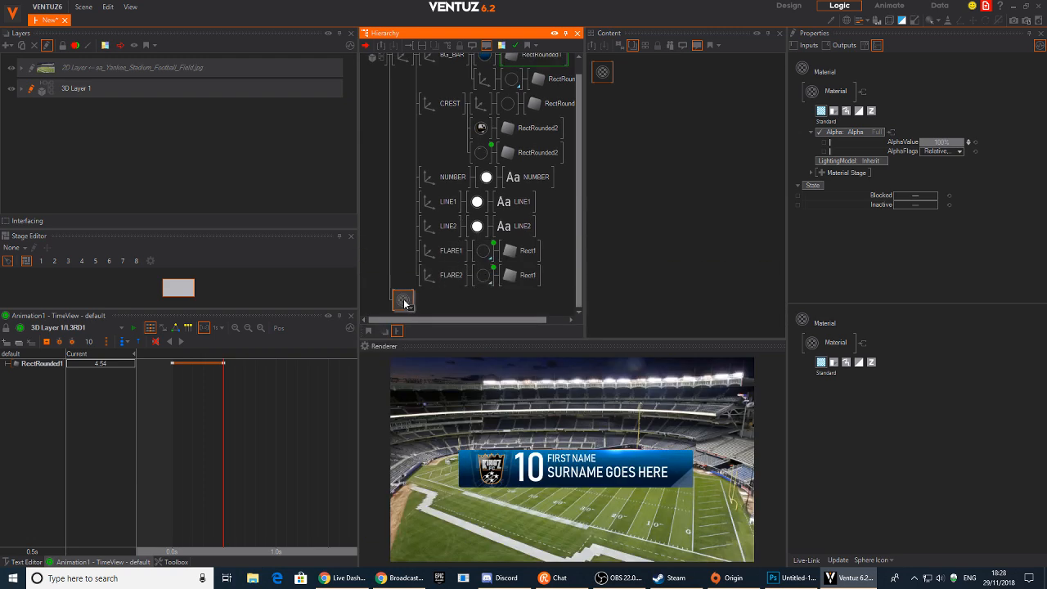
drag(474, 109, 475, 111)
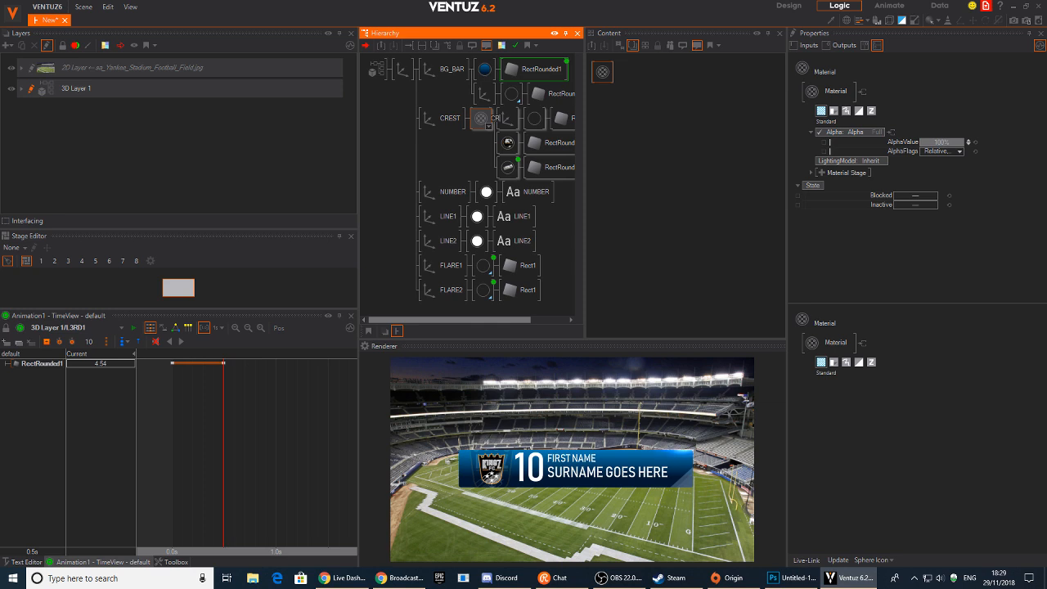
click(481, 119)
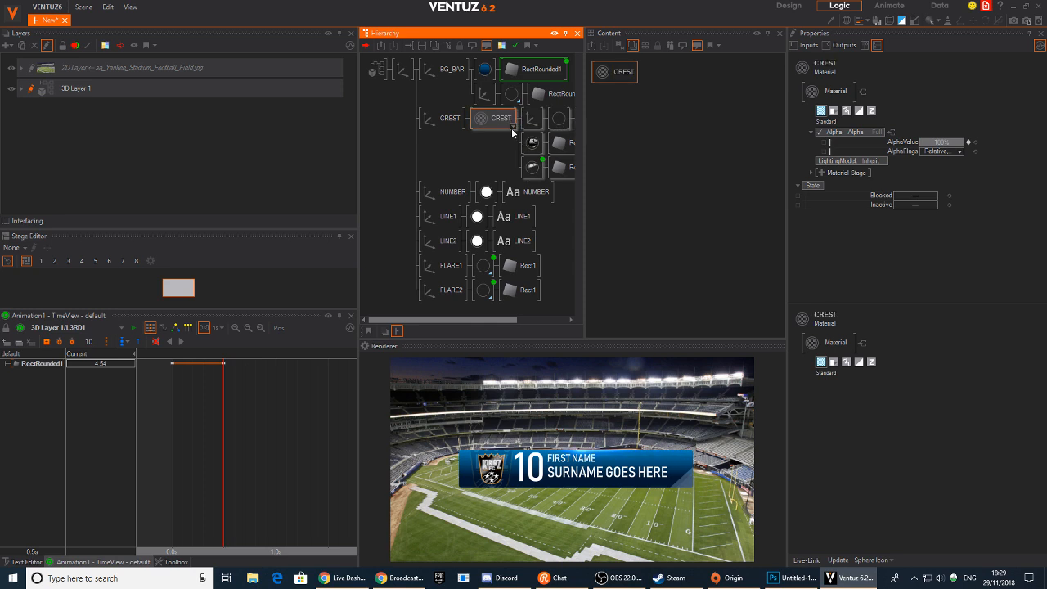
Bind the AlphaValue of the CREST material node to the L3RD1 animation.
click(516, 79)
drag(634, 72, 749, 94)
click(974, 142)
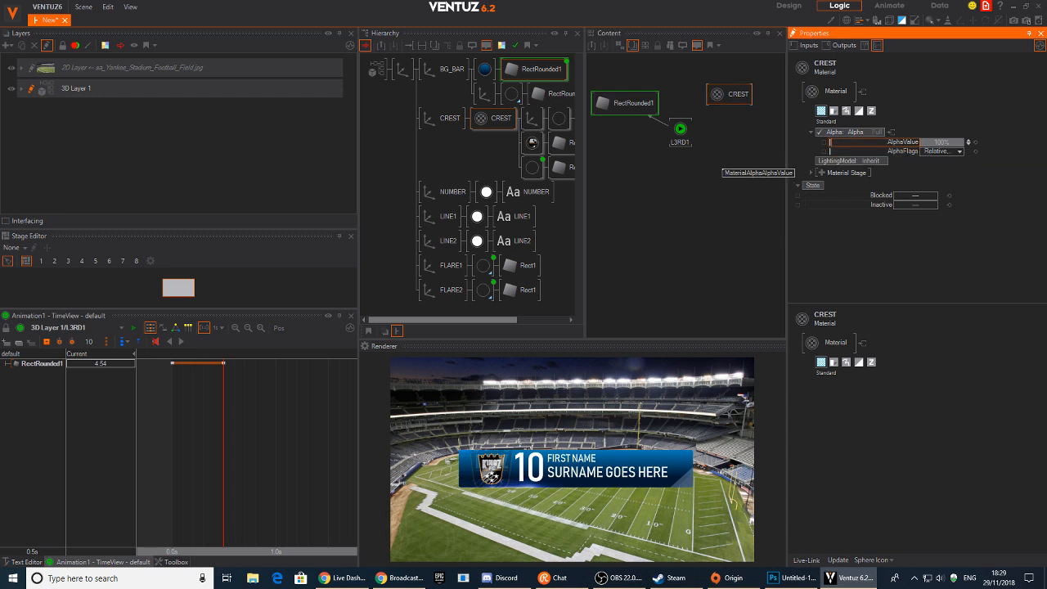
click(686, 146)
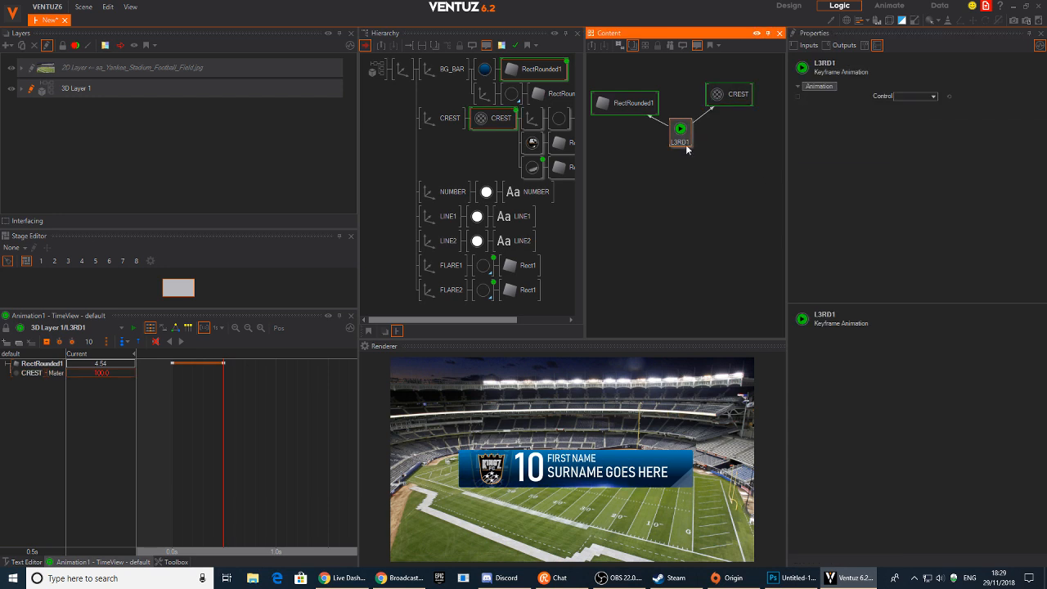
Add CREST alpha keyframes of 100 at 0.5 s and 0 at 0.0 s in the L3RD1 timeline.
click(36, 376)
click(47, 342)
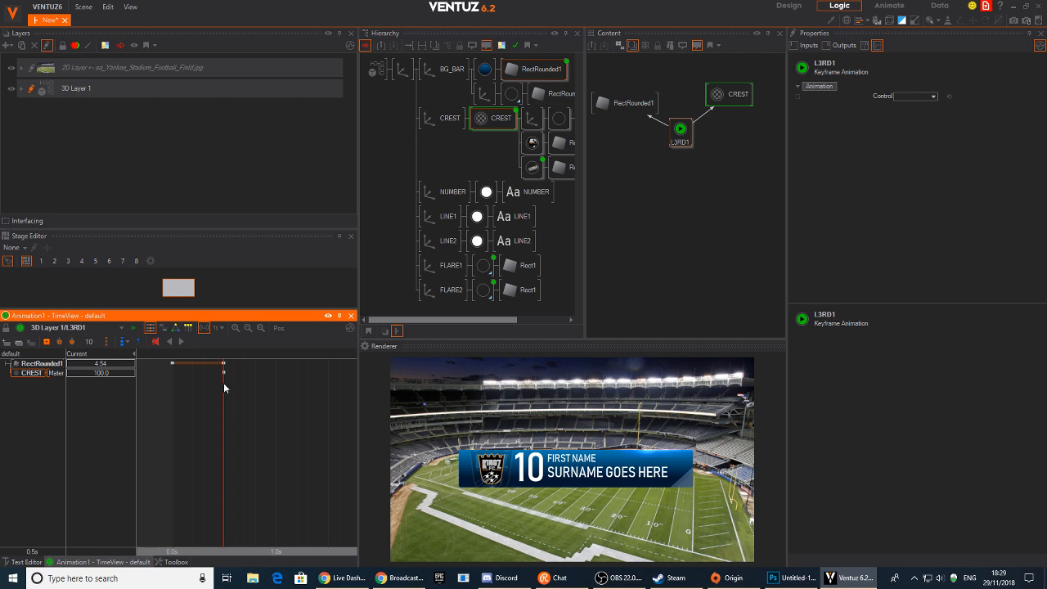
drag(224, 387, 172, 388)
click(101, 373)
text(0)
key(Return)
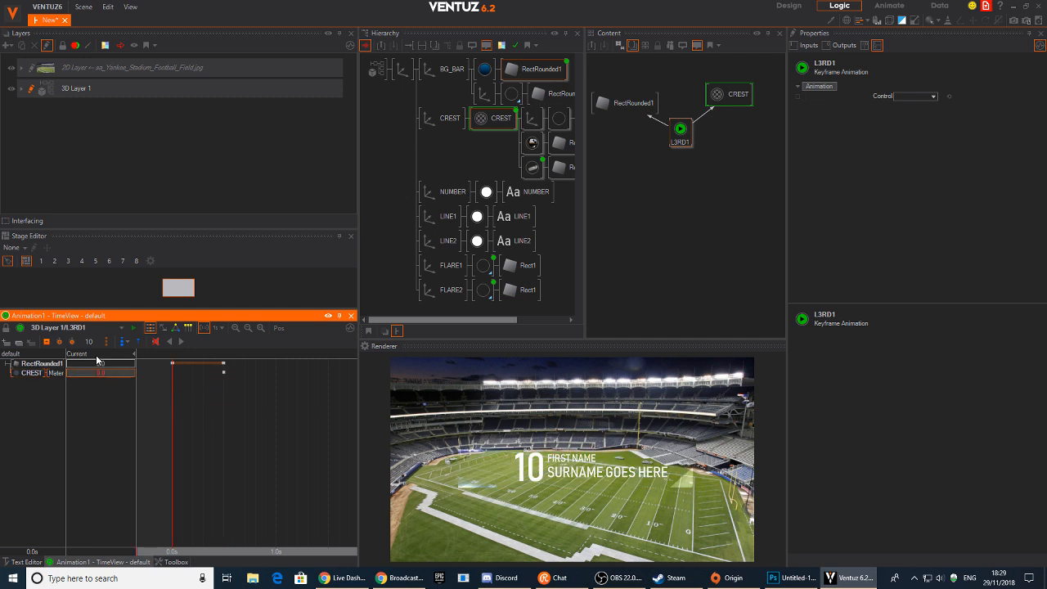
click(47, 342)
Shift the CREST alpha keyframes to run from 0.4 s to 0.9 s and preview the crest's fade-in.
drag(172, 413, 202, 413)
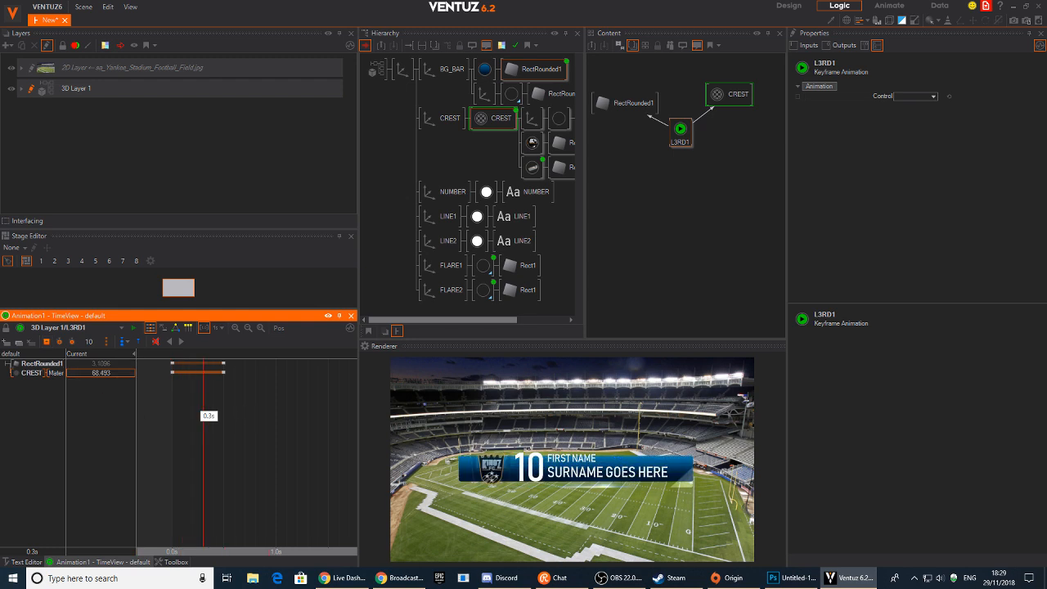
drag(175, 372, 196, 373)
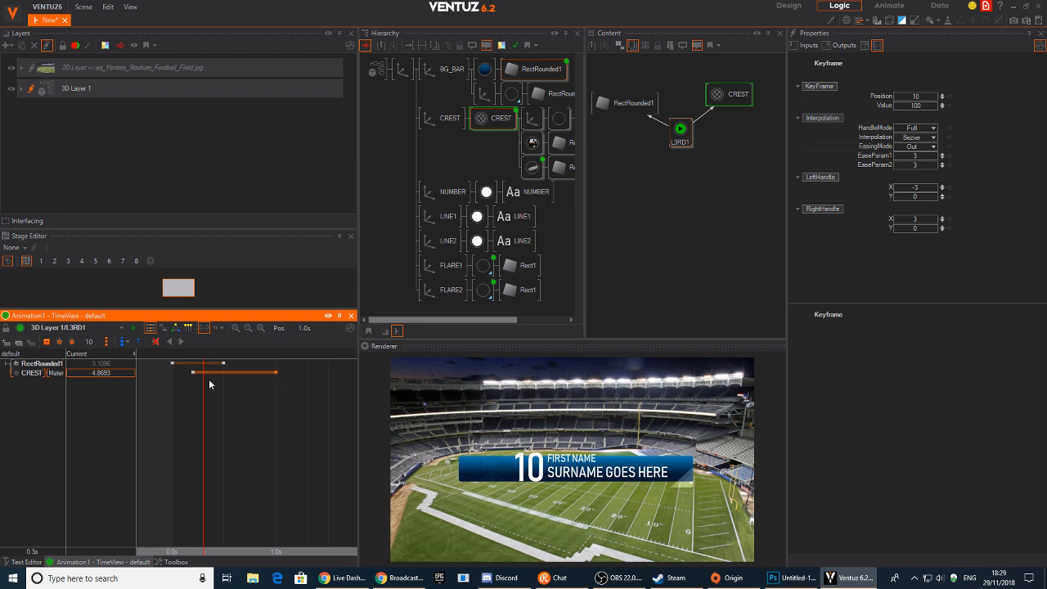
drag(194, 374, 256, 371)
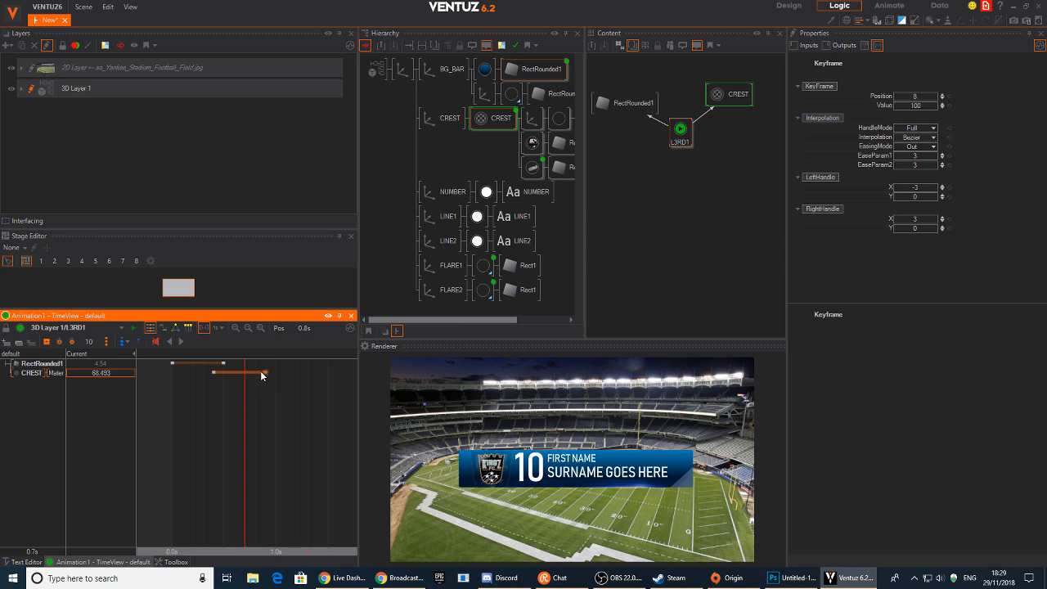
mouse_move(264, 422)
mouse_down()
mouse_move(171, 416)
mouse_move(234, 405)
mouse_move(304, 417)
mouse_move(180, 423)
mouse_move(262, 428)
mouse_up()
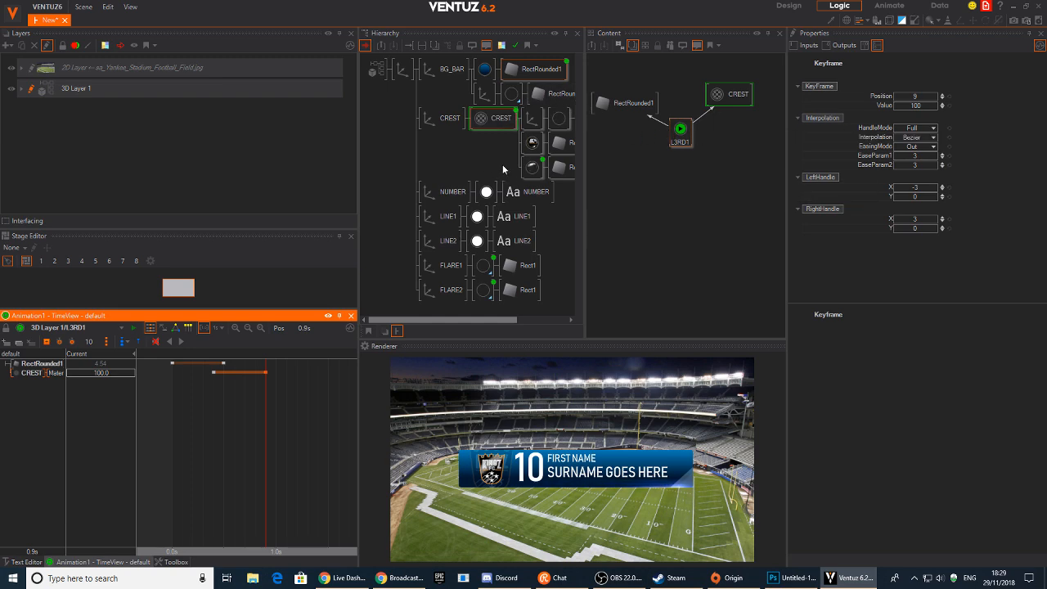
Switch the crest logo texture to 2D Mapping with UV0 and try a ScalingFactorAll of 3.19.
middle_drag(507, 167, 442, 145)
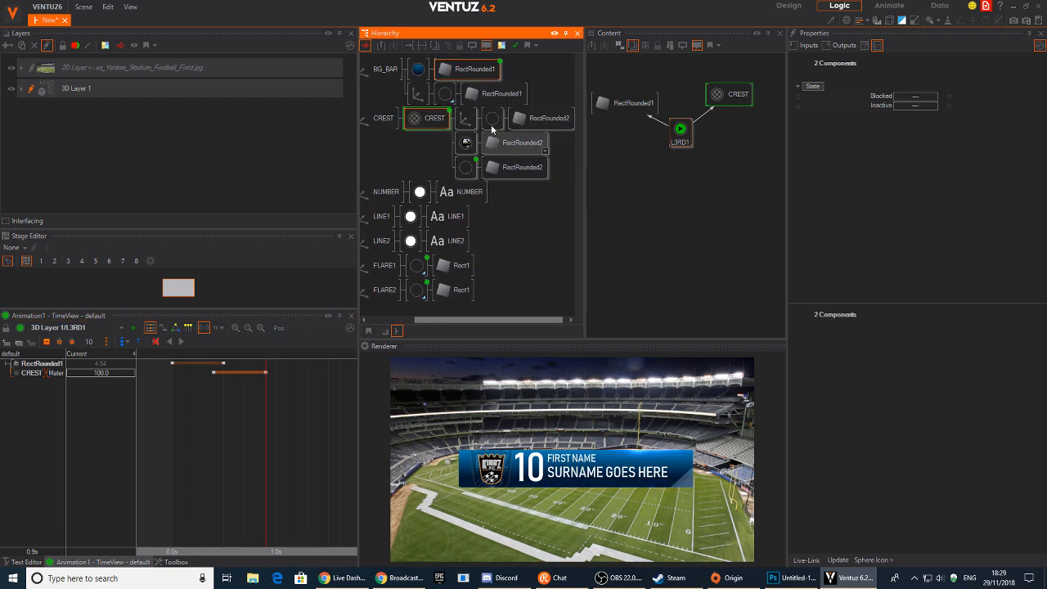
click(492, 117)
click(471, 143)
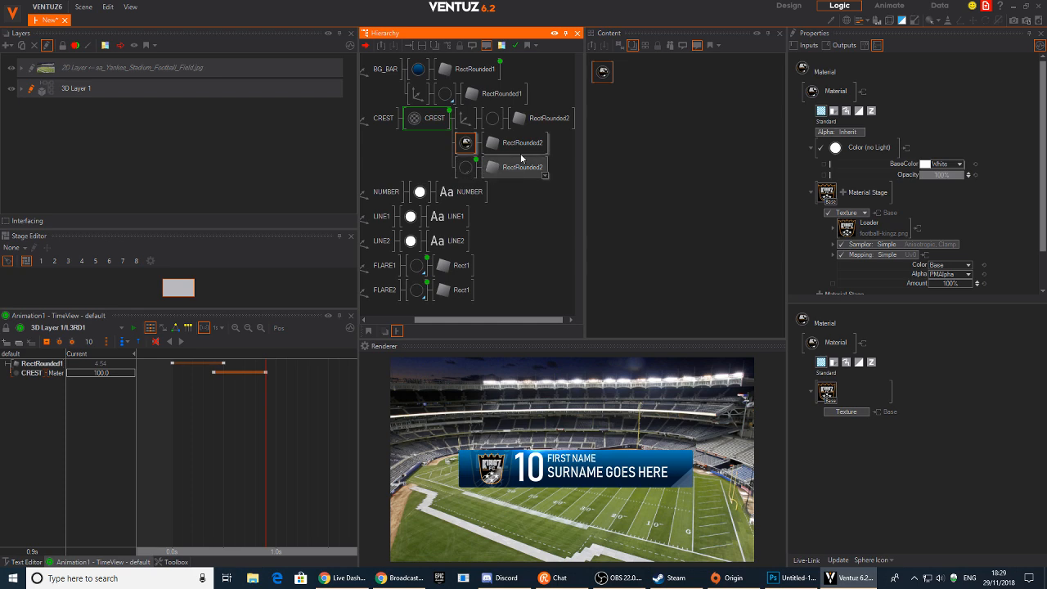
scroll(899, 225, down, 3)
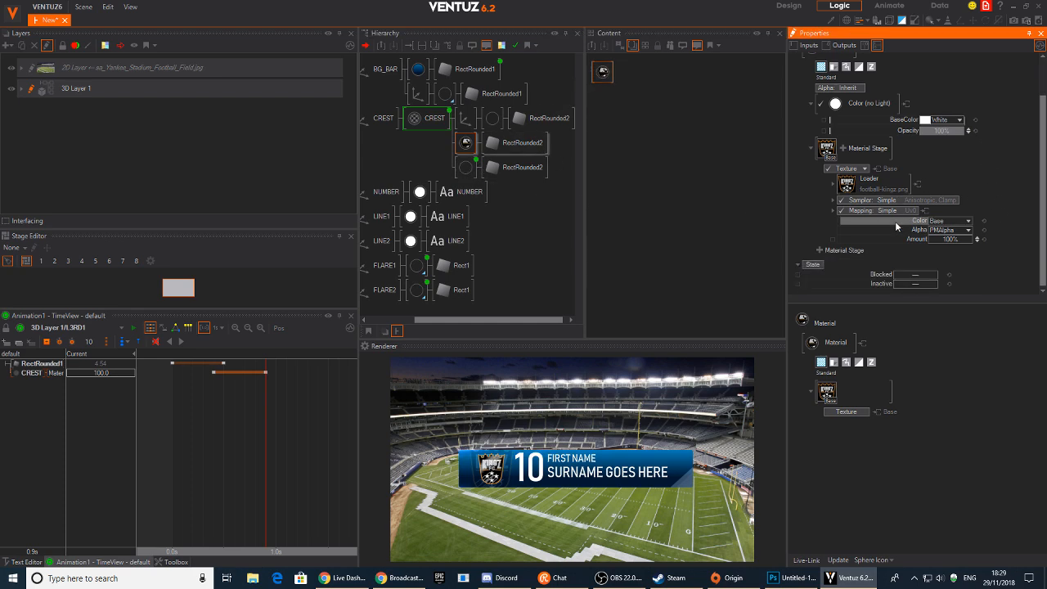
click(841, 211)
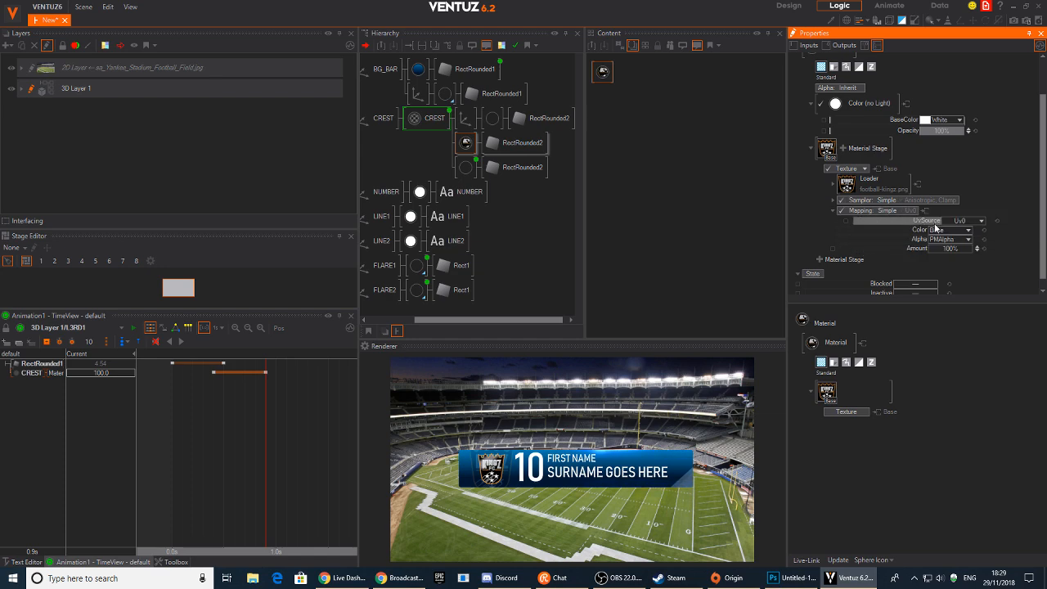
click(903, 213)
mouse_move(881, 237)
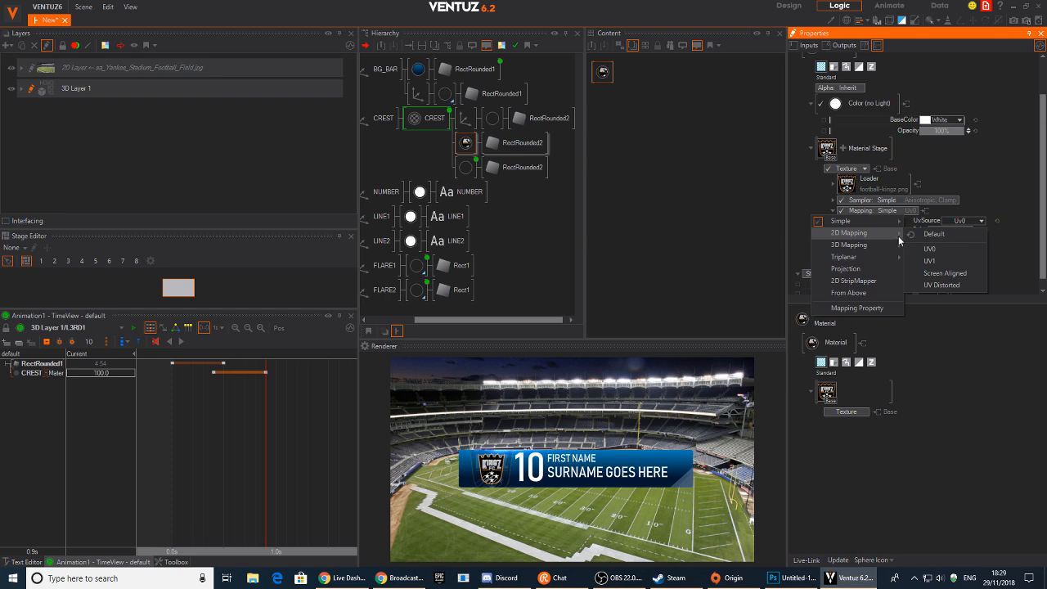
click(934, 250)
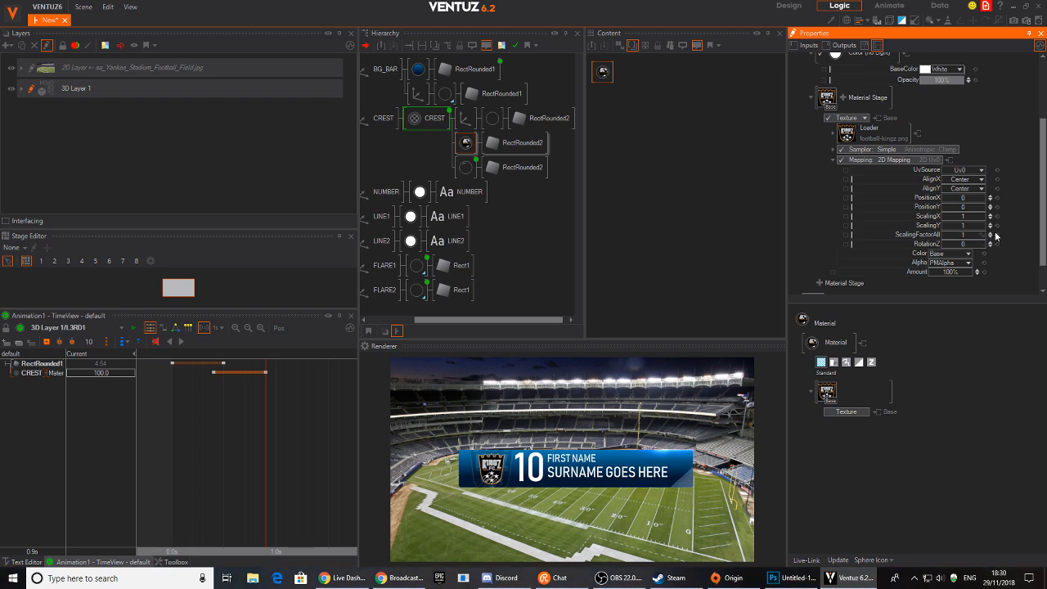
click(466, 146)
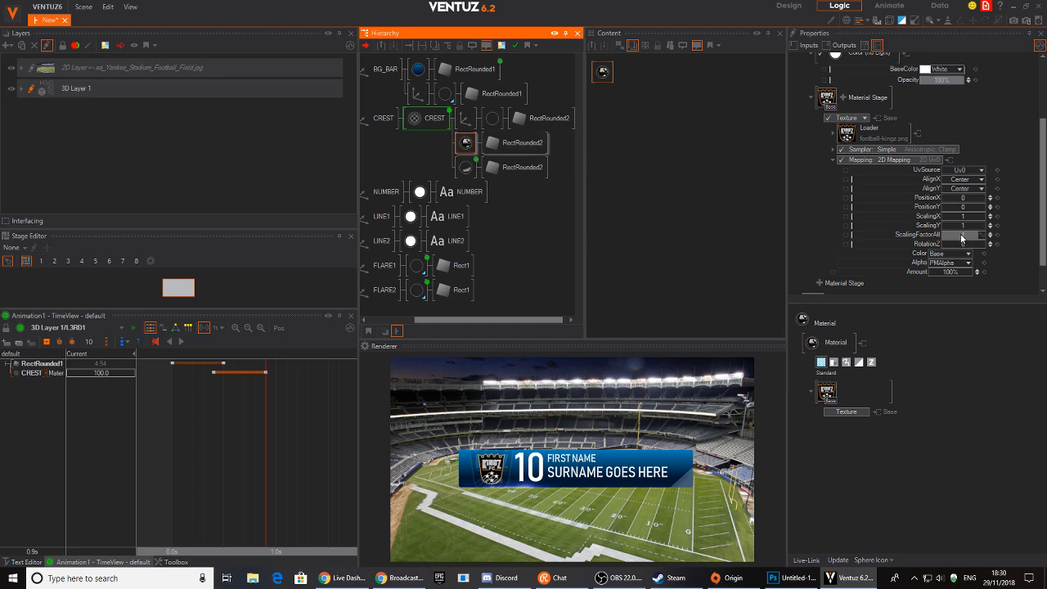
drag(963, 238, 974, 234)
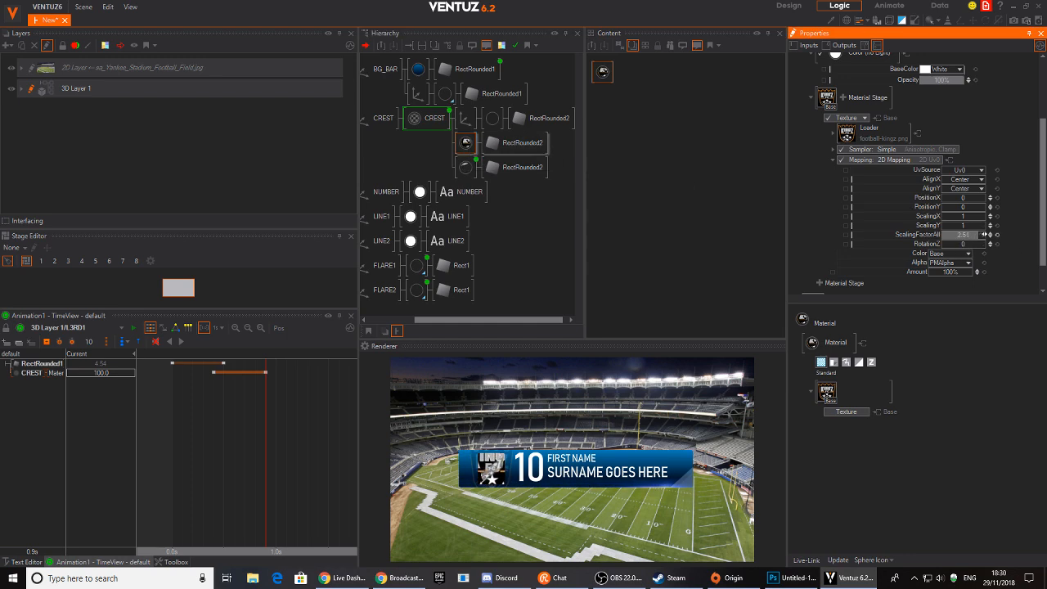
Add an Axis node in front of the crest logo's material in the CREST branch.
click(448, 168)
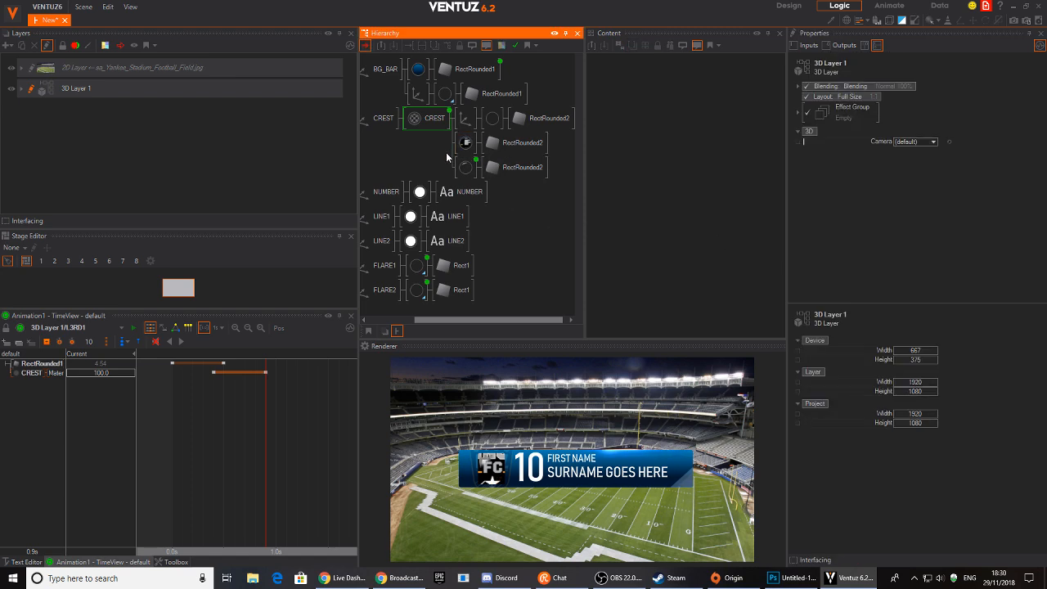
text(a)
text(ax)
click(461, 180)
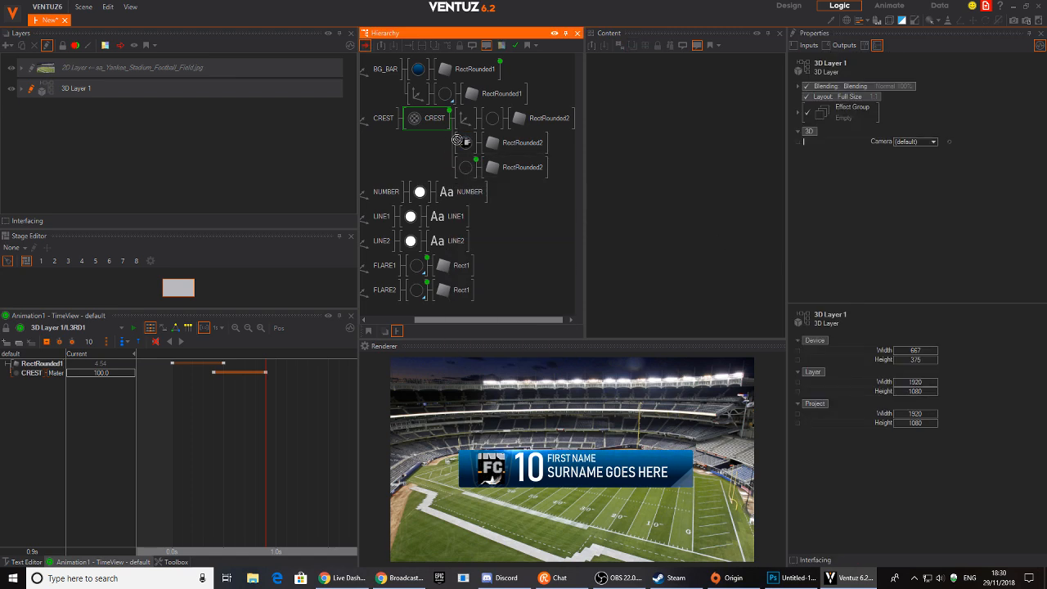
click(461, 150)
click(489, 149)
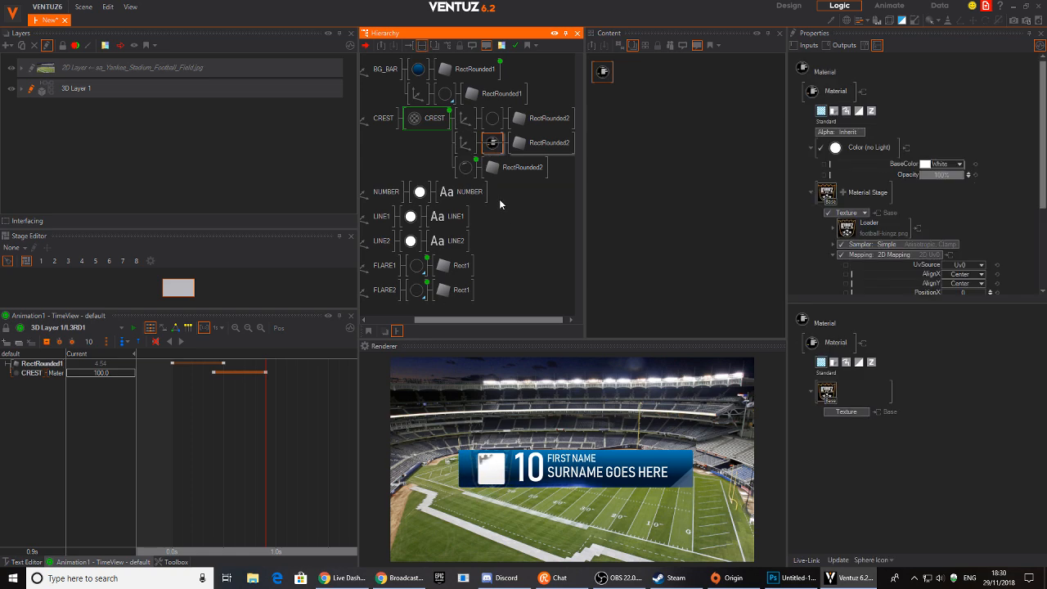
Enlarge the crest logo's RectRounded2 to SizeX 9.406 and SizeY 5.668.
click(540, 143)
click(938, 110)
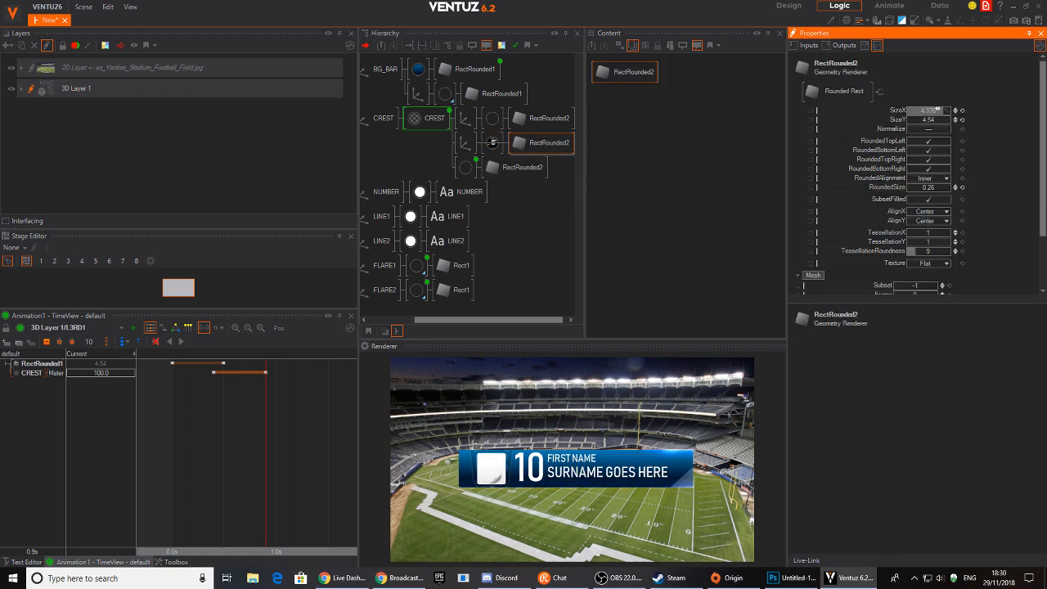
drag(949, 109, 943, 112)
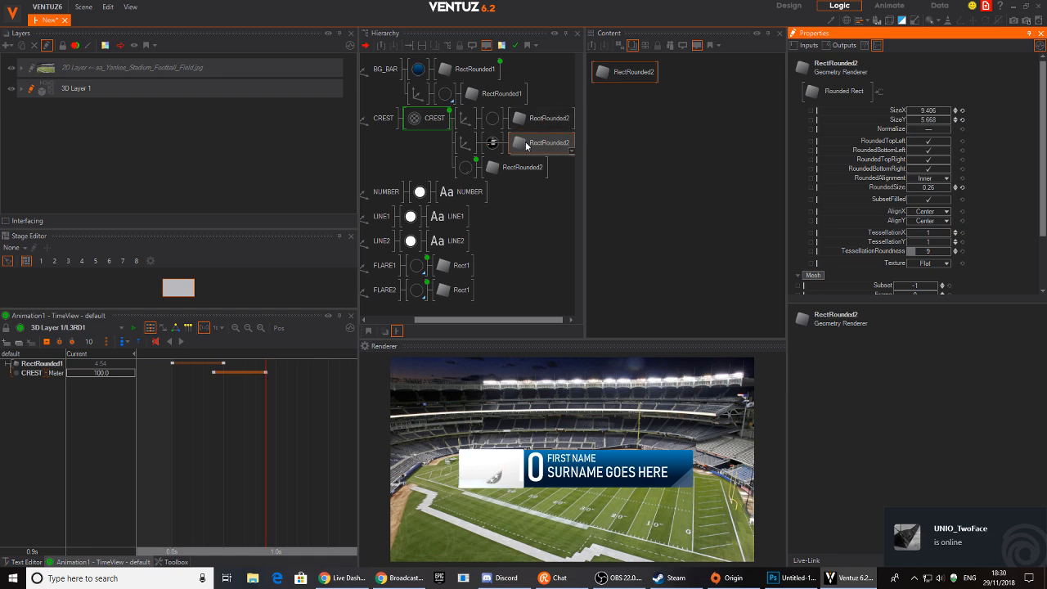
Rescale the crest logo texture to ScalingX 0.628, ScalingY 1.087 and ScalingFactorAll 0.793.
click(492, 144)
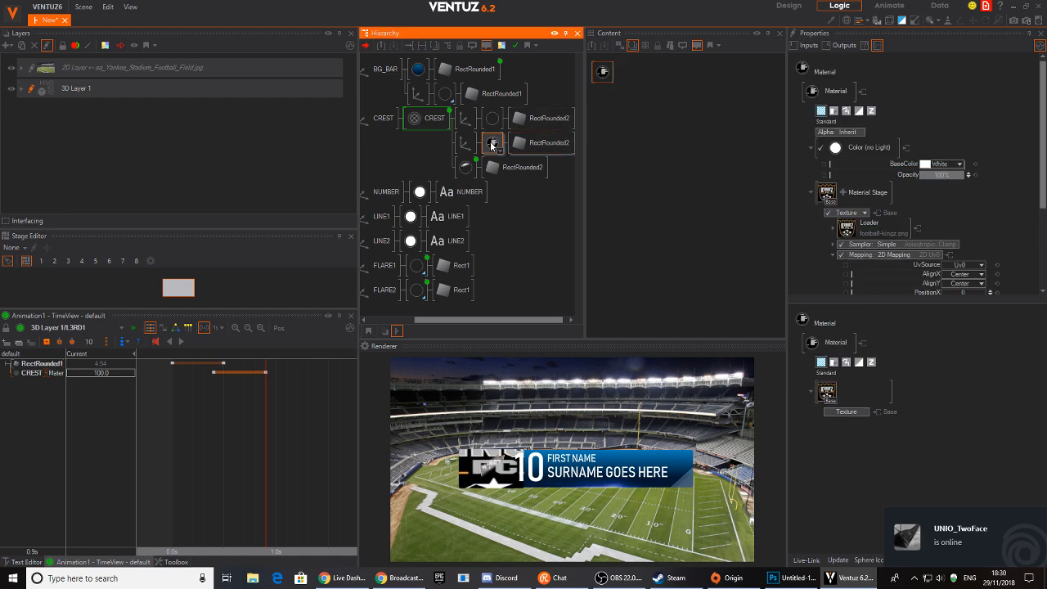
scroll(1010, 243, down, 3)
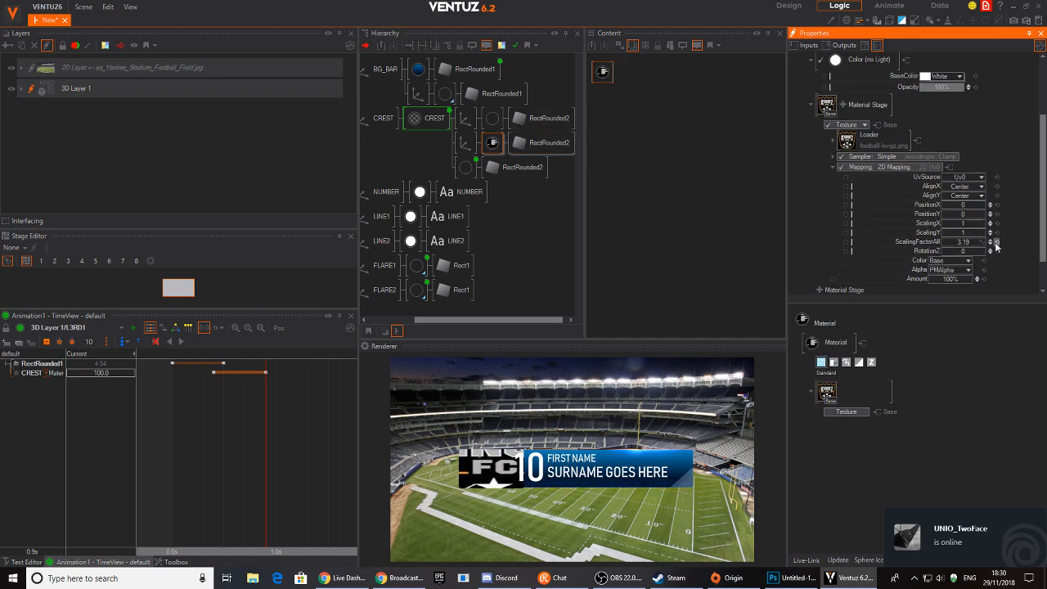
click(996, 243)
drag(968, 225, 942, 223)
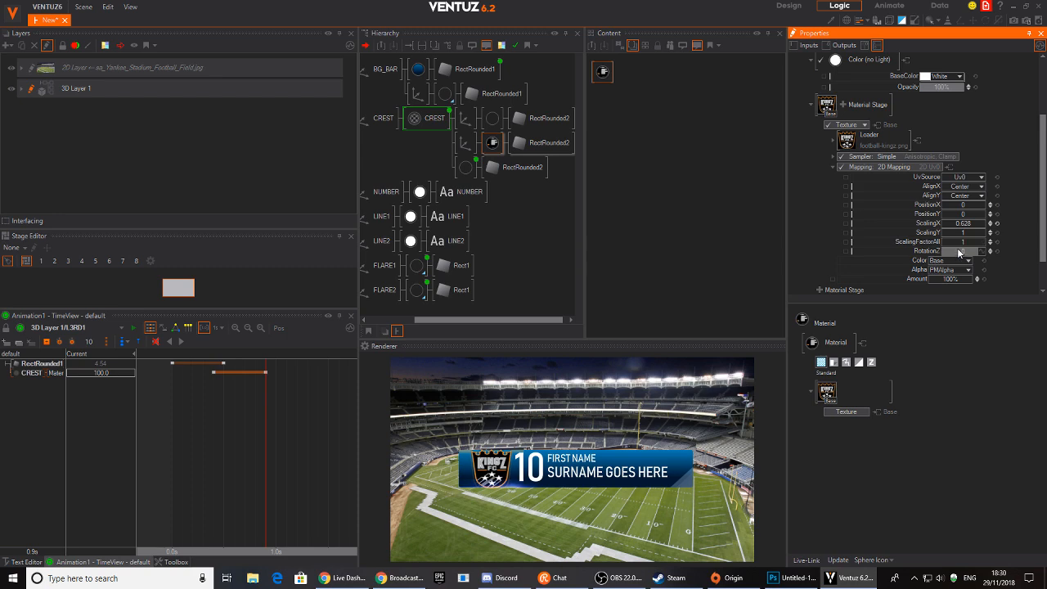
mouse_move(964, 243)
mouse_down()
mouse_move(942, 239)
mouse_move(968, 240)
mouse_up()
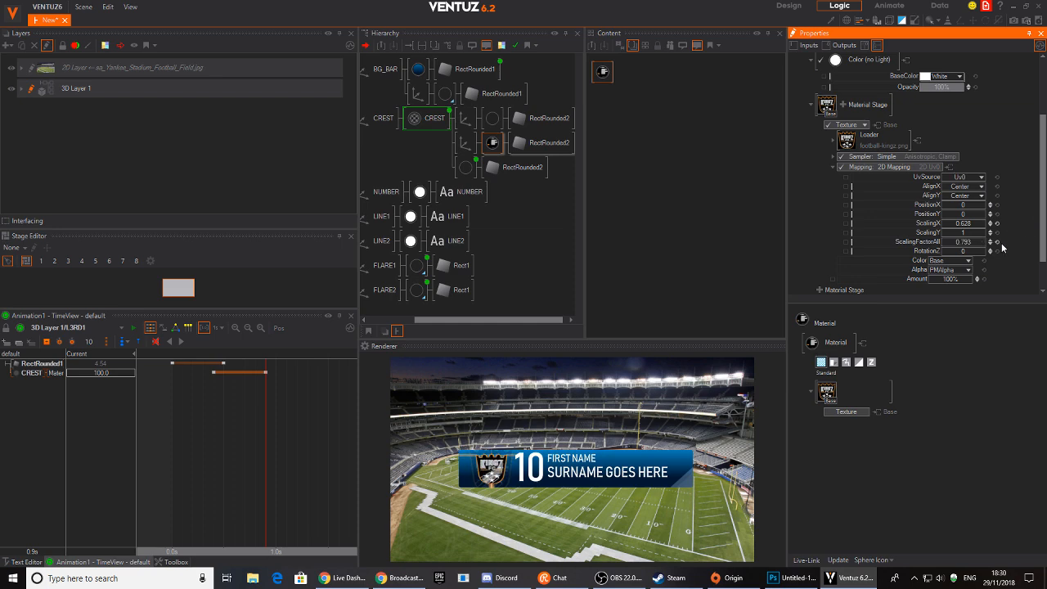
drag(962, 233, 980, 232)
Switch the crest logo texture's sampler to Advanced and set AddressU, AddressV and AddressW to Border.
click(871, 166)
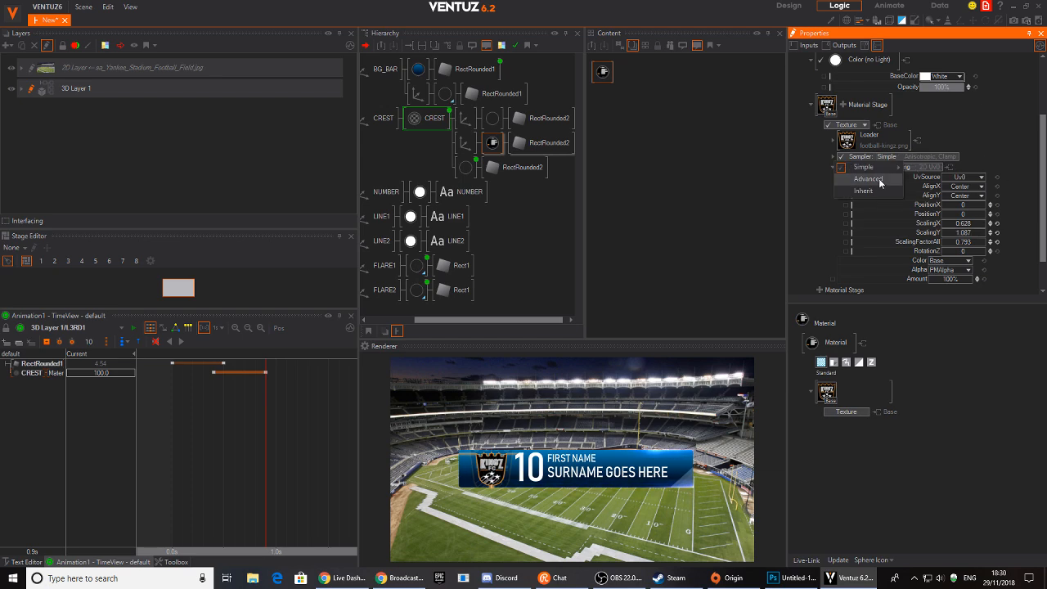
click(868, 179)
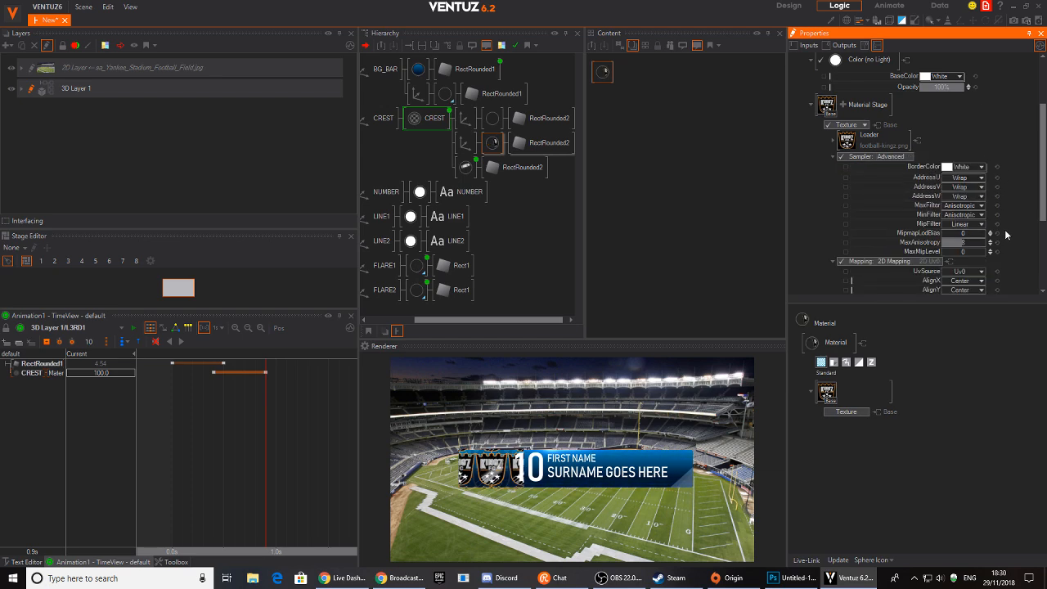
scroll(1004, 214, down, 1)
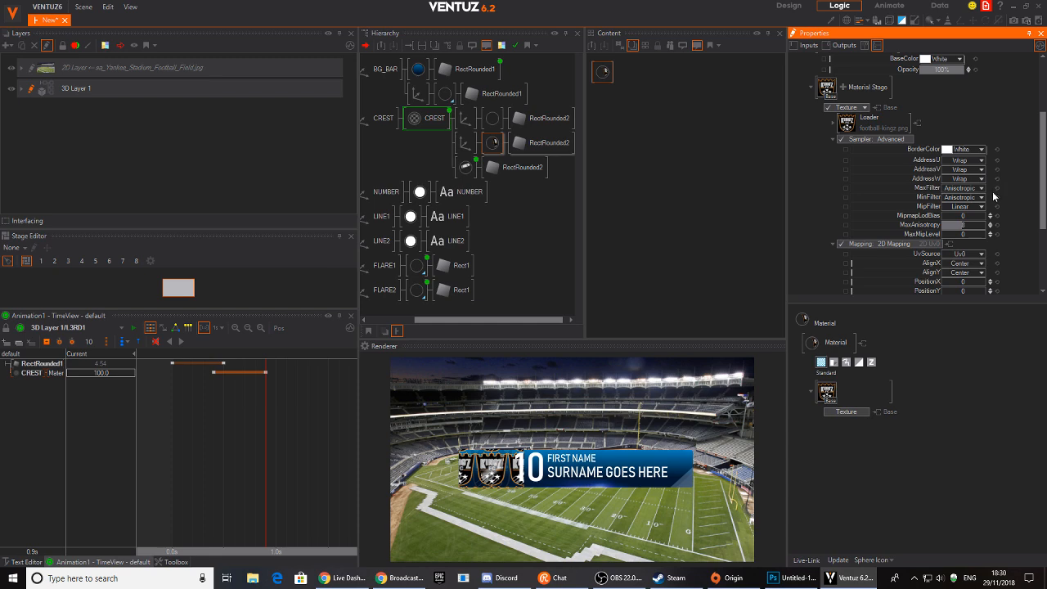
click(973, 161)
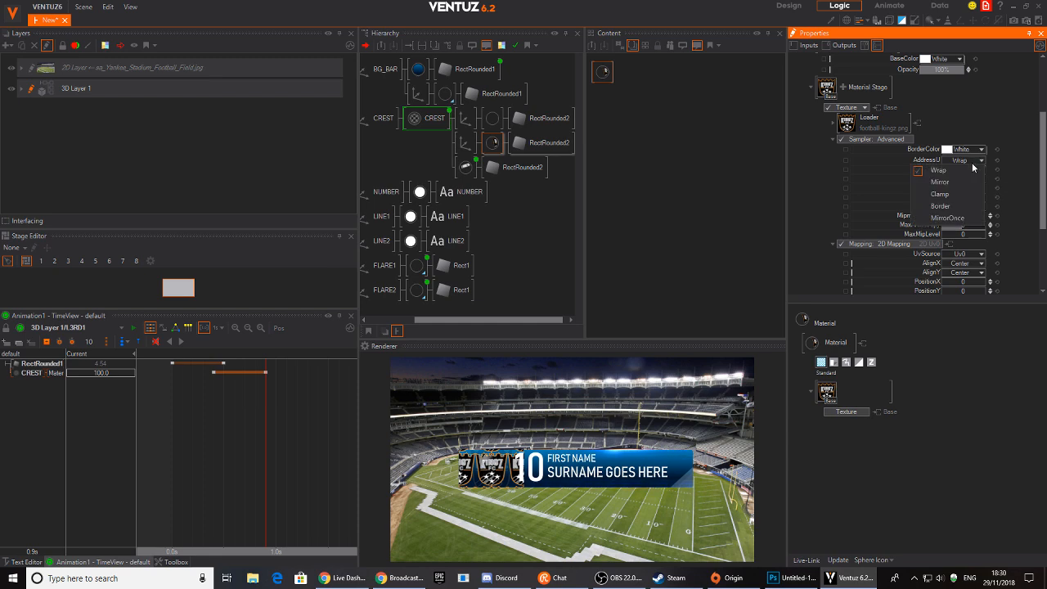
click(940, 206)
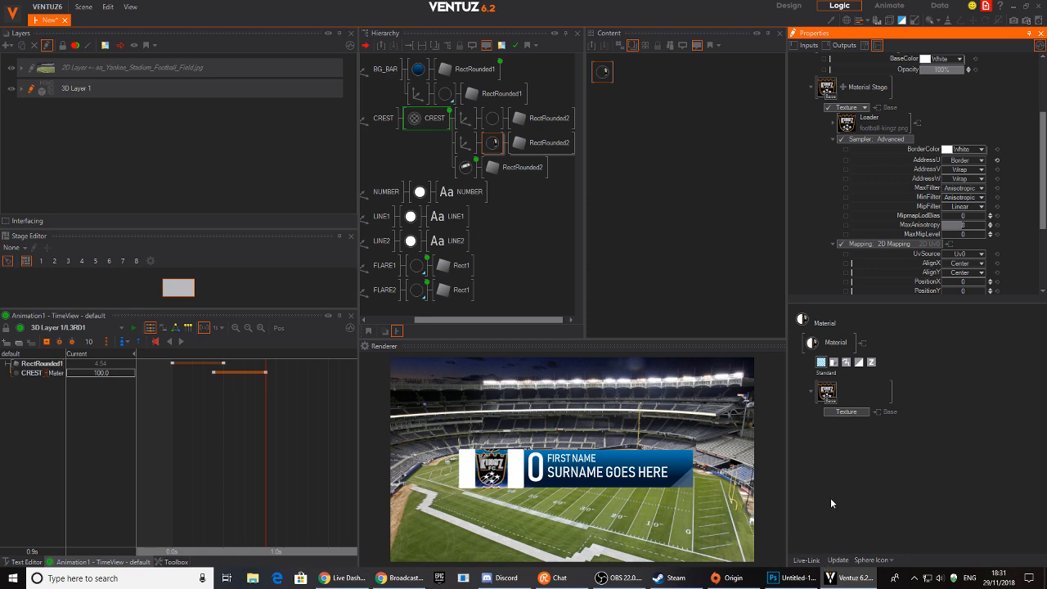
click(969, 170)
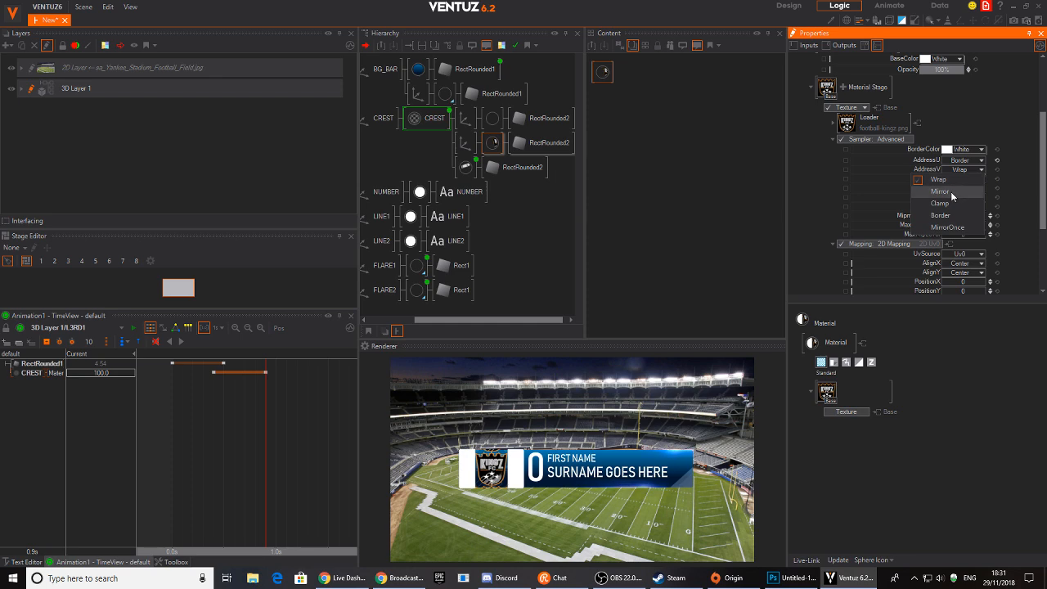
click(942, 216)
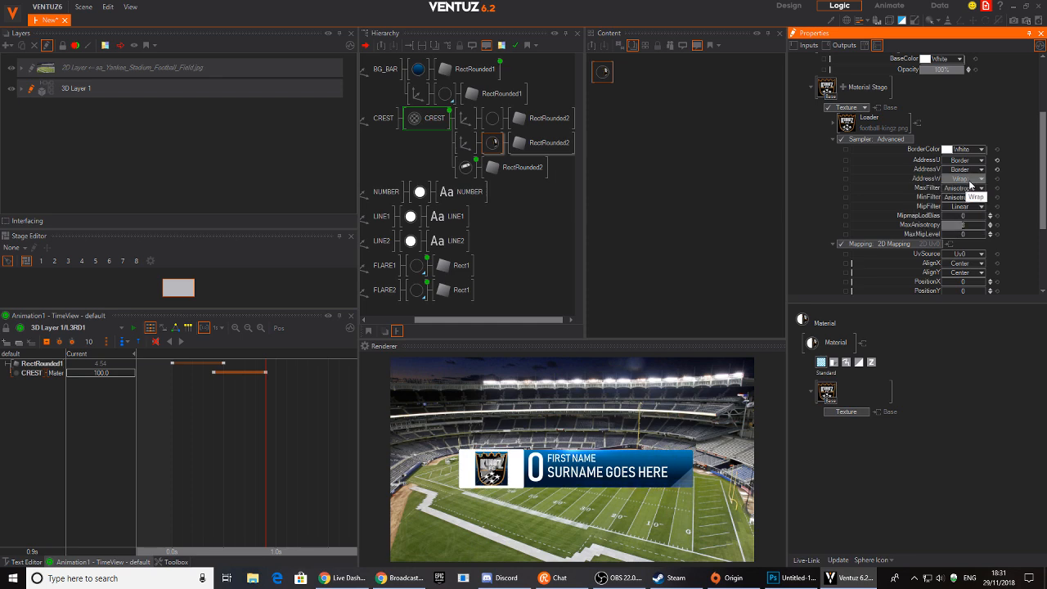
click(968, 180)
click(952, 223)
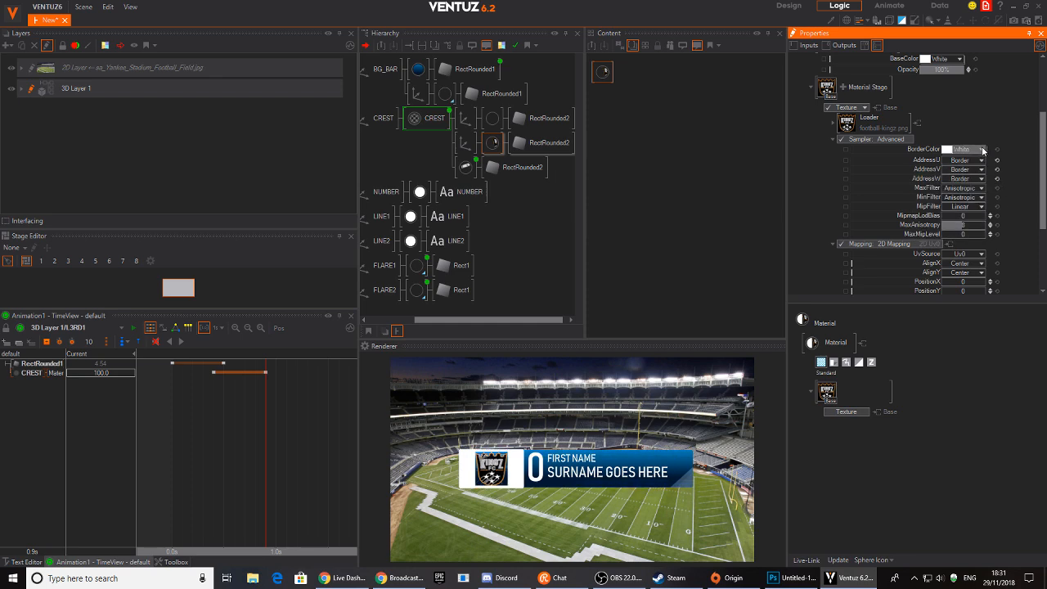
Look through the crest logo texture's border colour, address and filter options in the Advanced sampler.
click(983, 150)
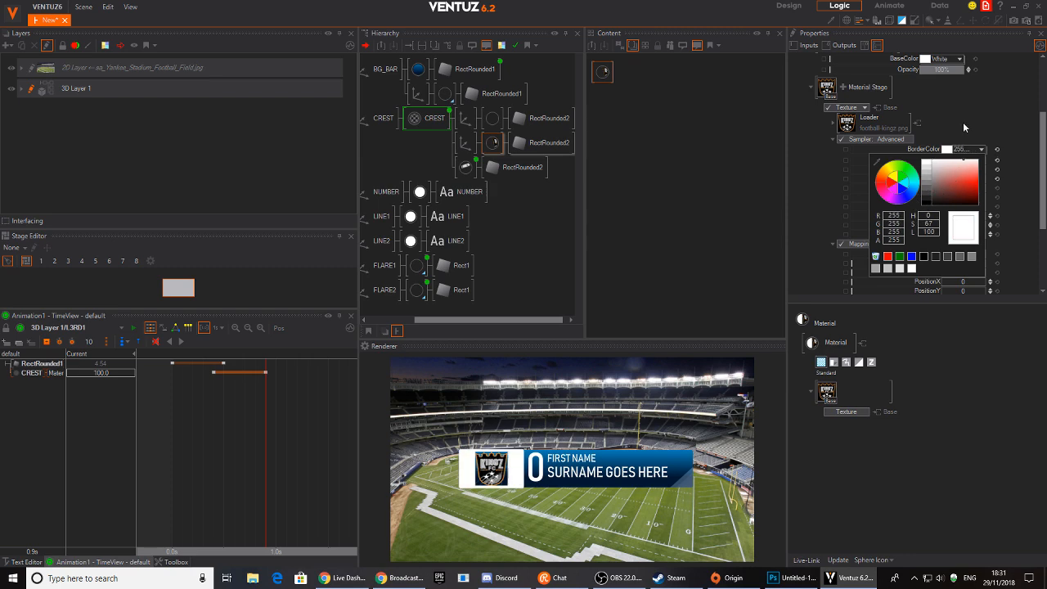
click(1031, 81)
scroll(989, 180, down, 2)
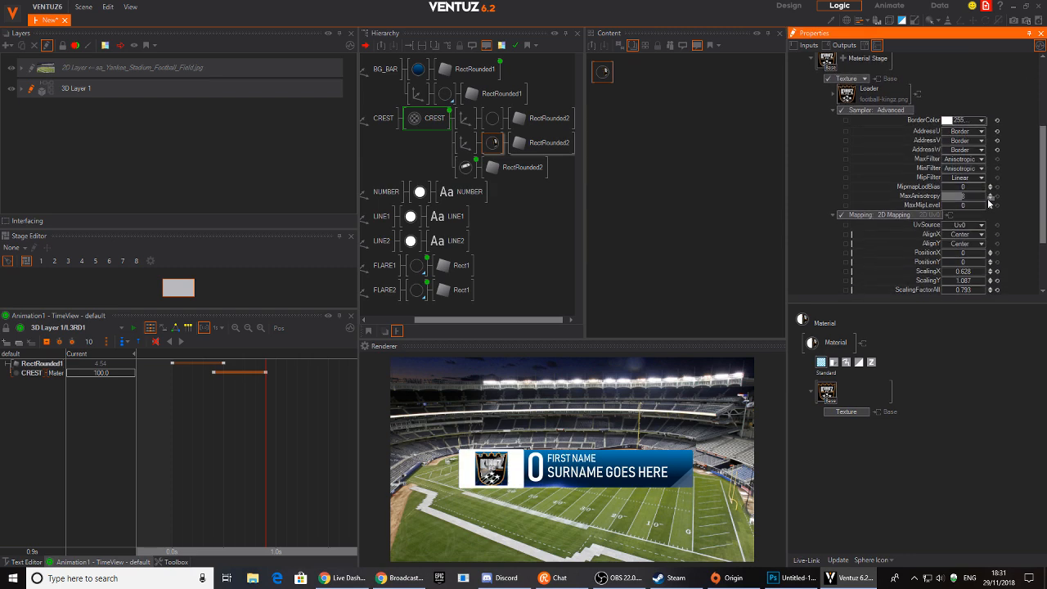
scroll(988, 182, down, 2)
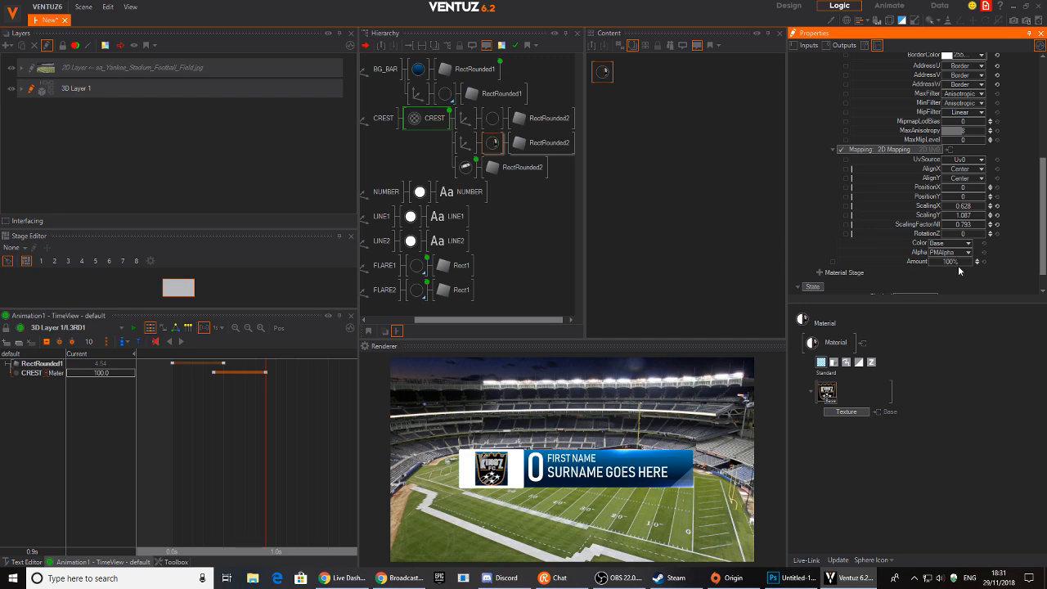
scroll(1001, 169, up, 3)
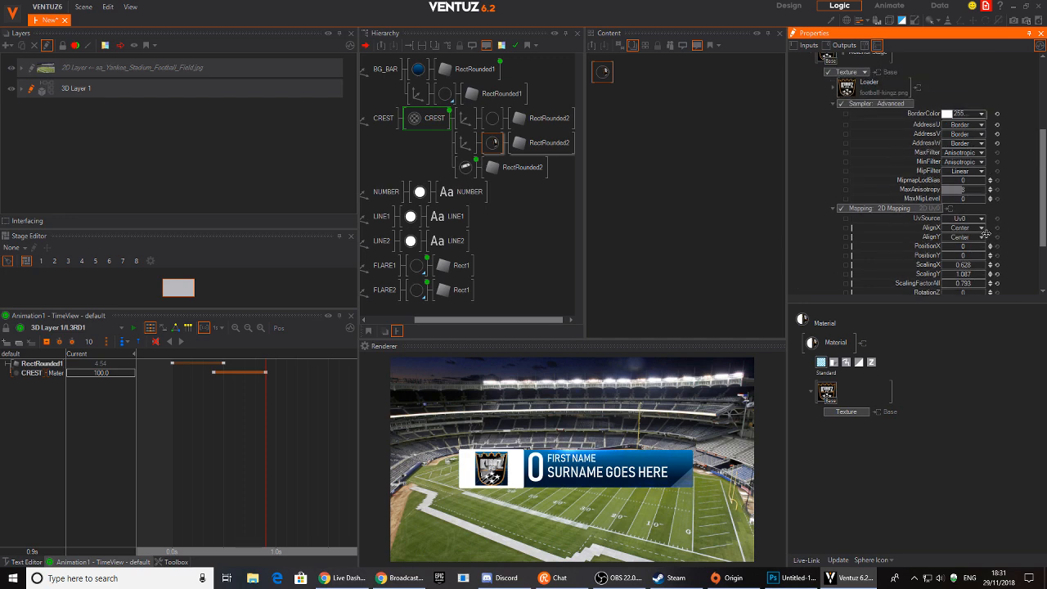
click(974, 171)
click(1000, 169)
click(974, 153)
click(999, 125)
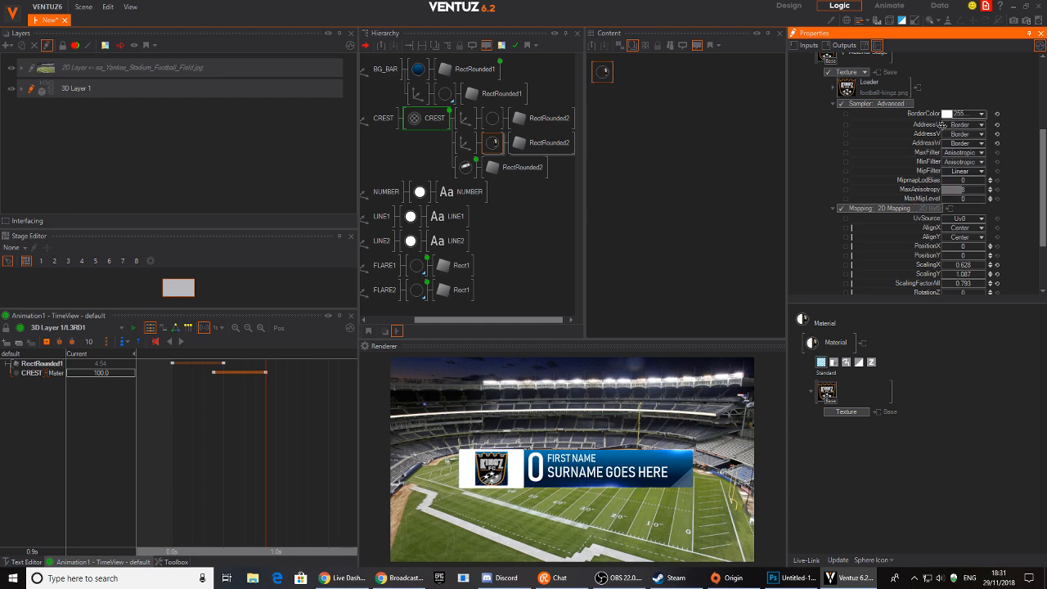
click(980, 143)
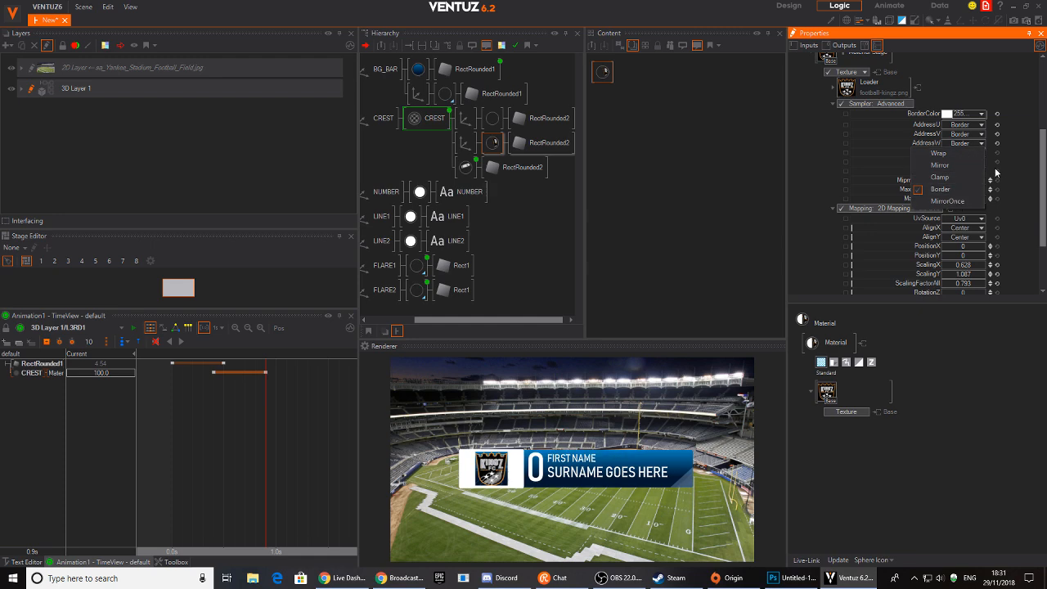
click(1023, 150)
click(978, 146)
click(1007, 145)
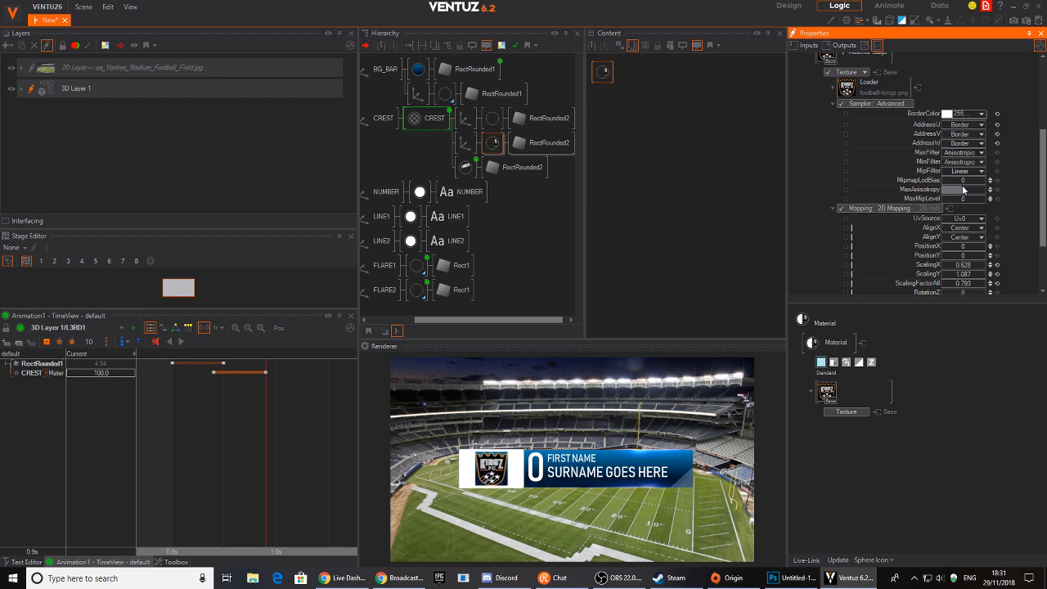
Make the crest logo sampler's BorderColor fully transparent by setting its alpha to 0.
click(982, 115)
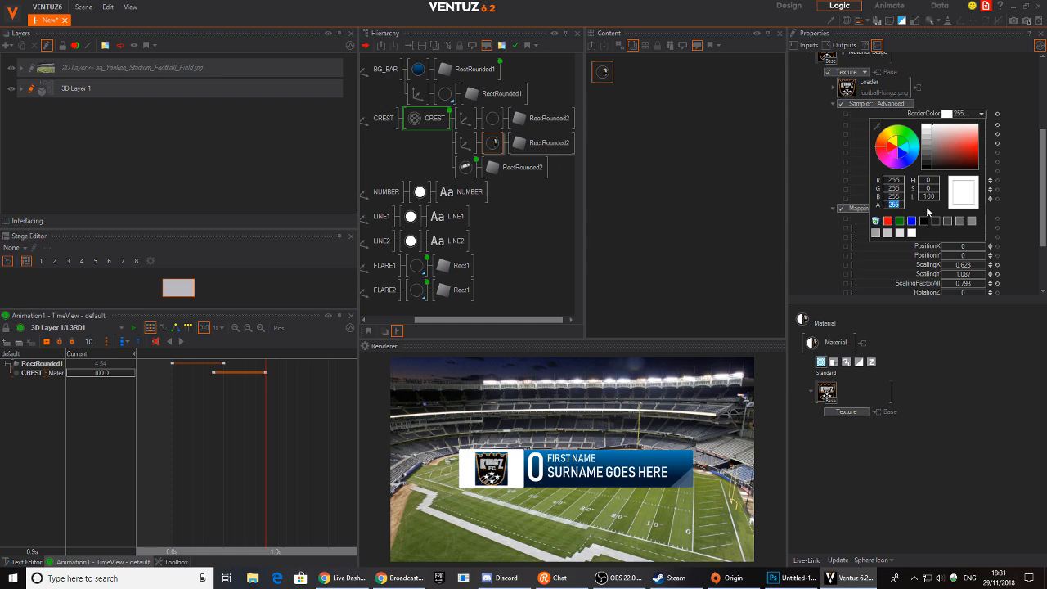
key(Return)
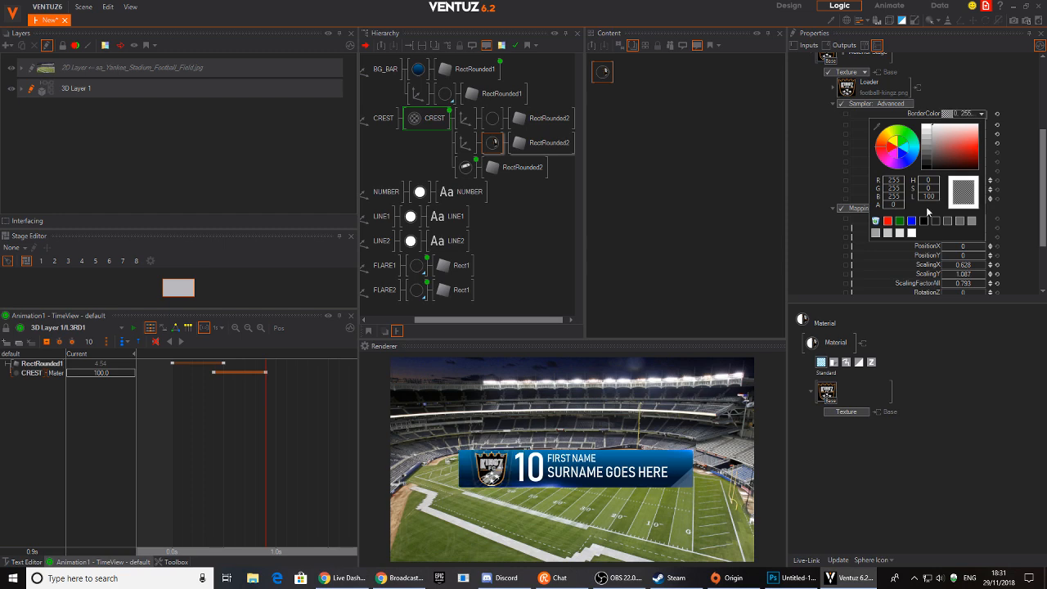
click(982, 105)
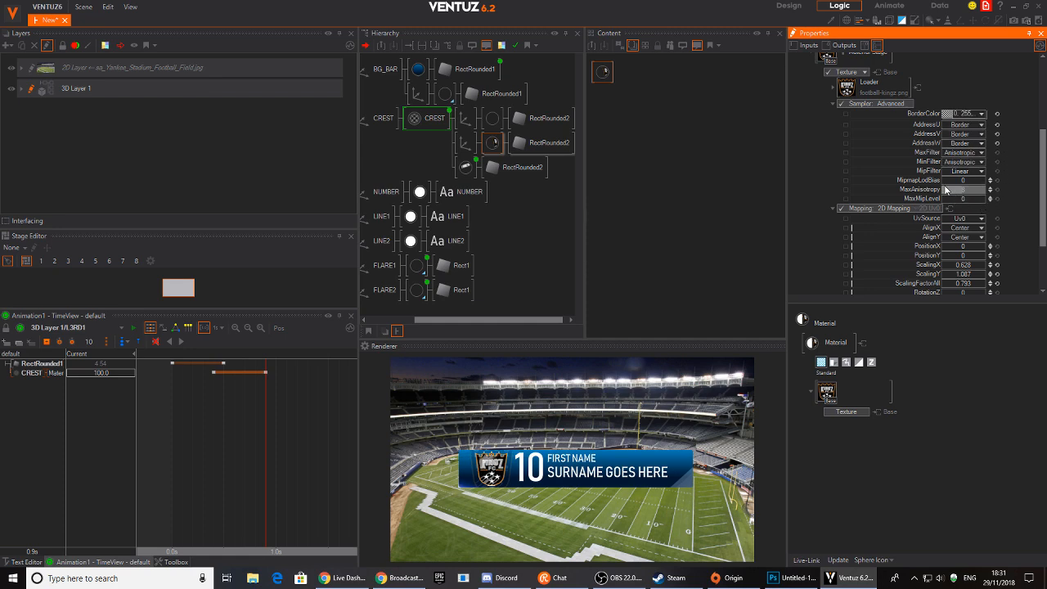
Try a ScalingFactorAll of 1.037 on the crest logo texture.
scroll(993, 252, down, 1)
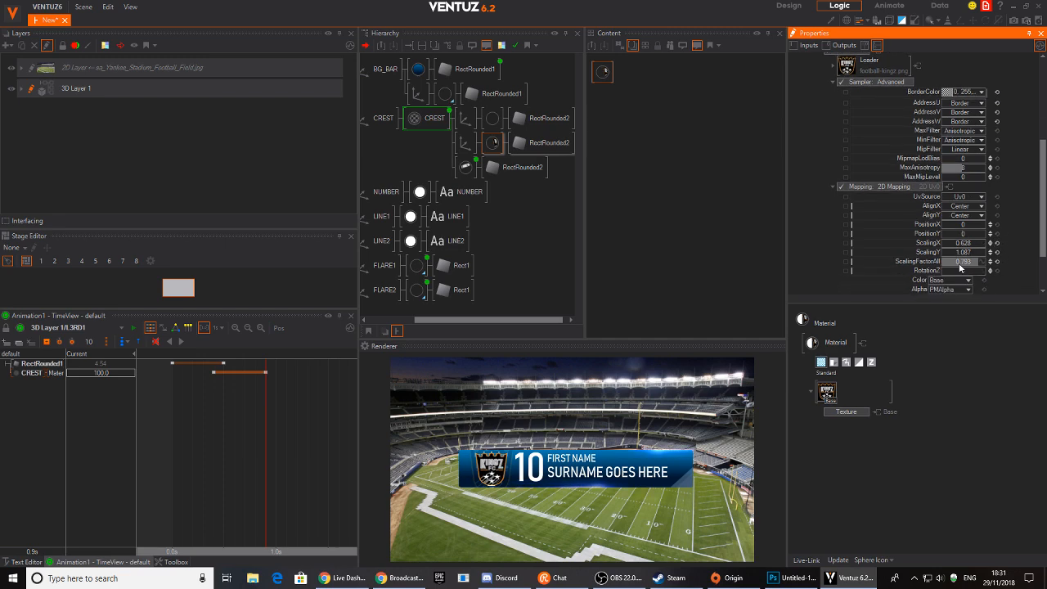
drag(967, 261, 984, 260)
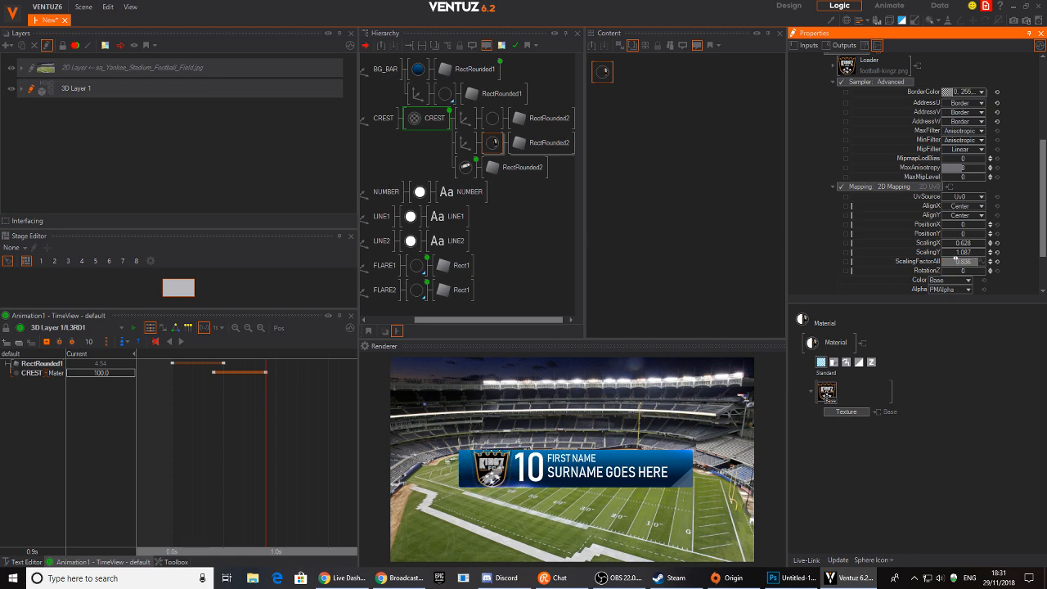
drag(941, 258, 942, 257)
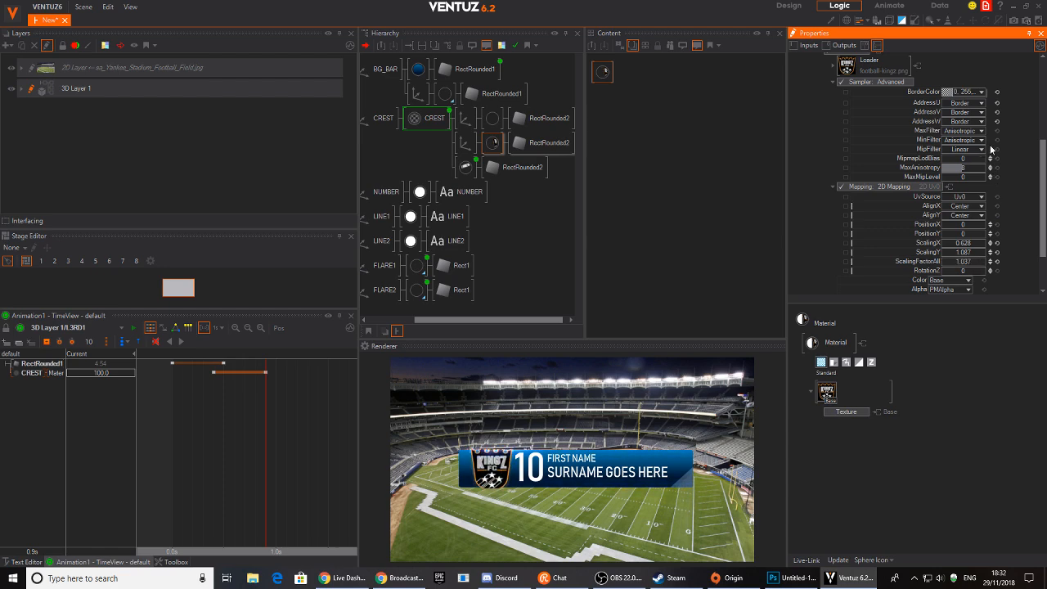
Move the football-kingz2.png material and its RectRounded2 under the Axis that holds the crest logo's material.
scroll(989, 153, up, 4)
click(465, 144)
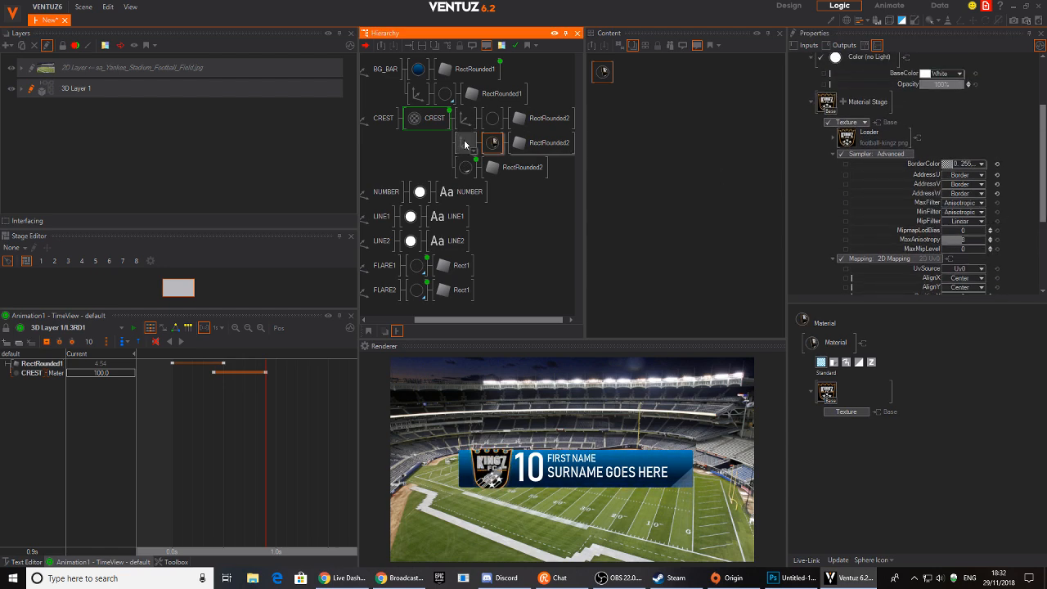
click(464, 144)
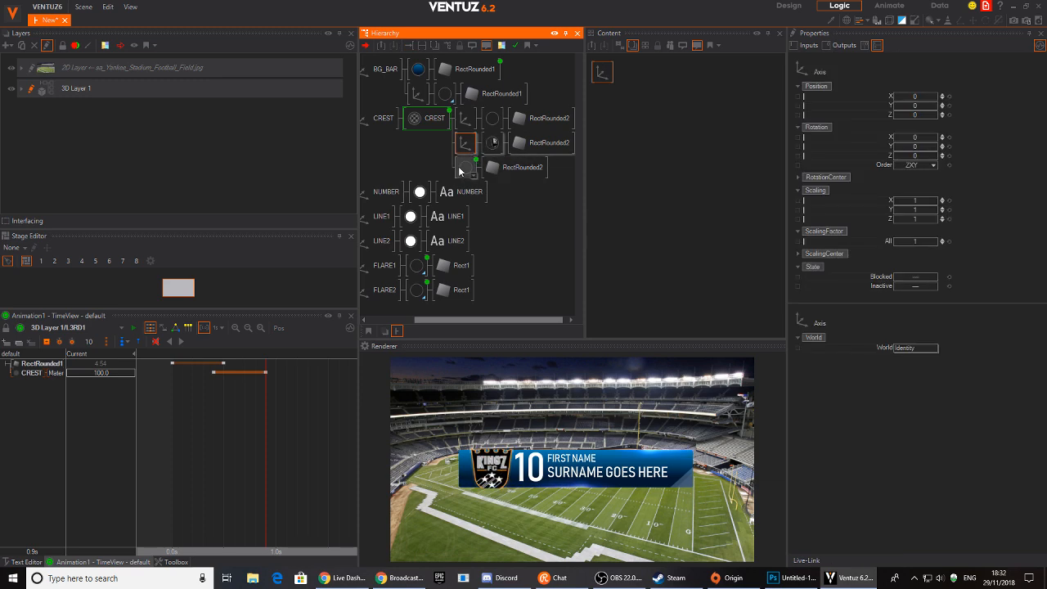
click(461, 168)
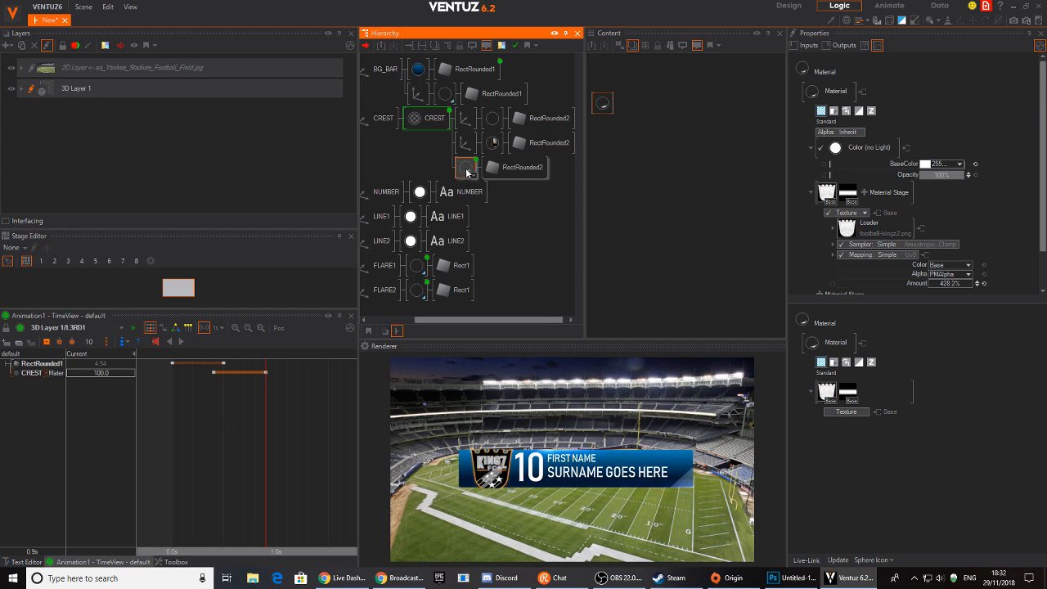
drag(467, 171, 493, 155)
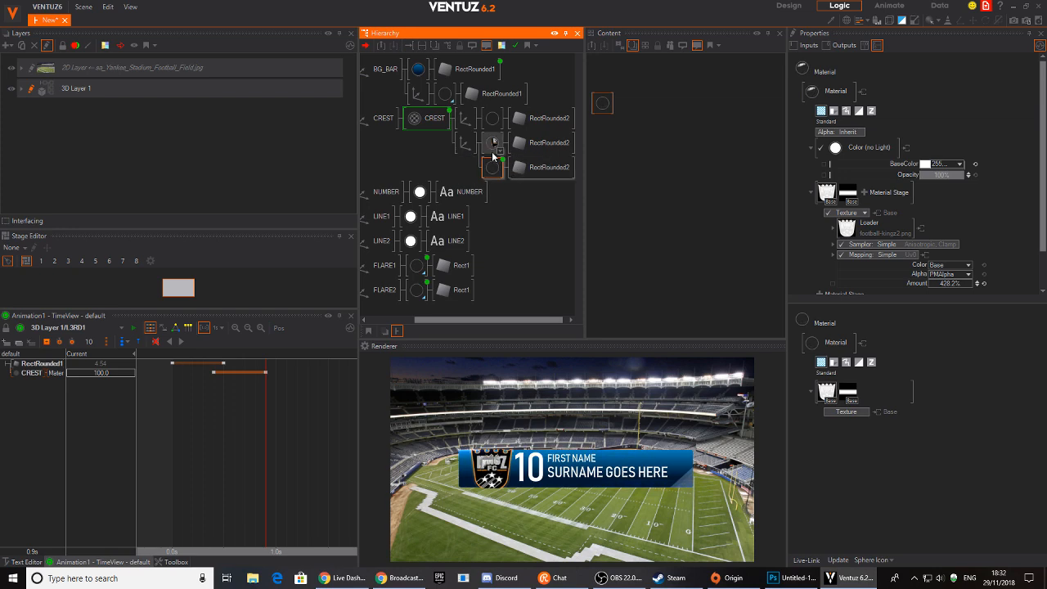
Resize the RectRounded2 of the football-kingz2.png material to SizeX 6.296 and adjust its SizeY to fit the logo.
scroll(974, 233, down, 1)
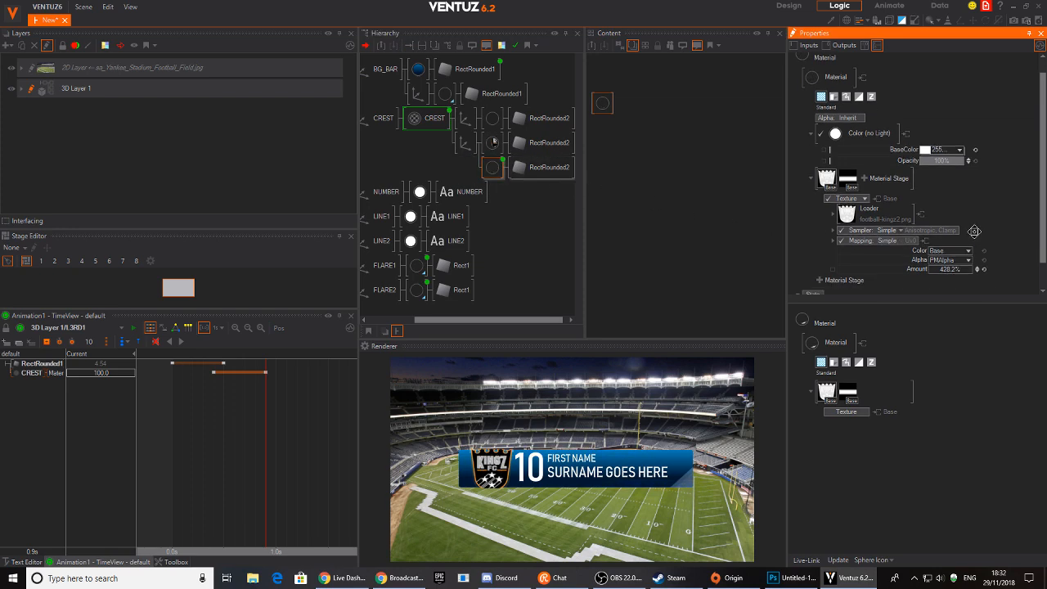
scroll(974, 232, down, 2)
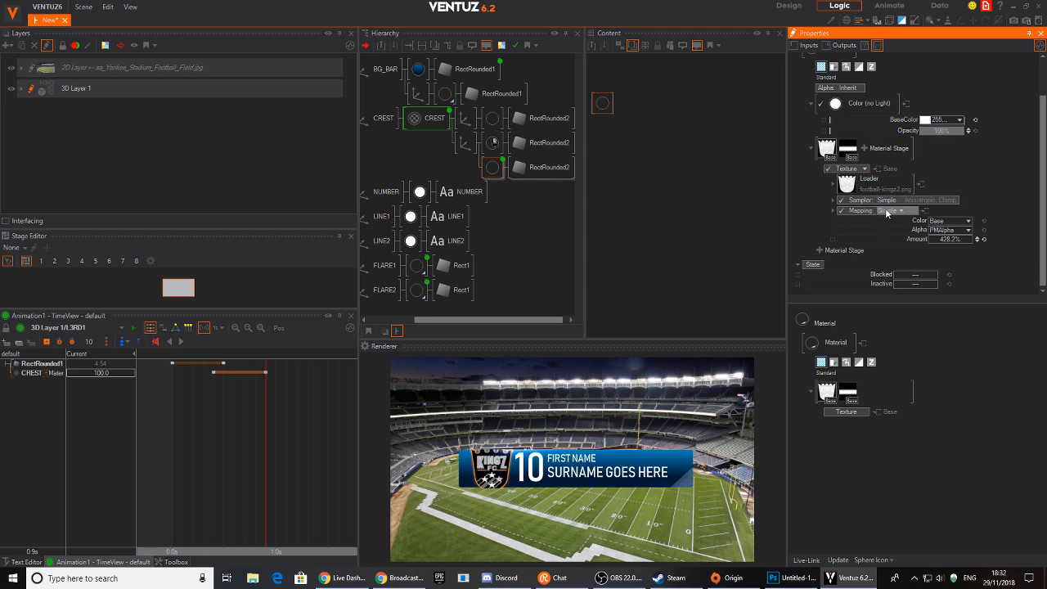
click(540, 166)
middle_drag(932, 78, 928, 103)
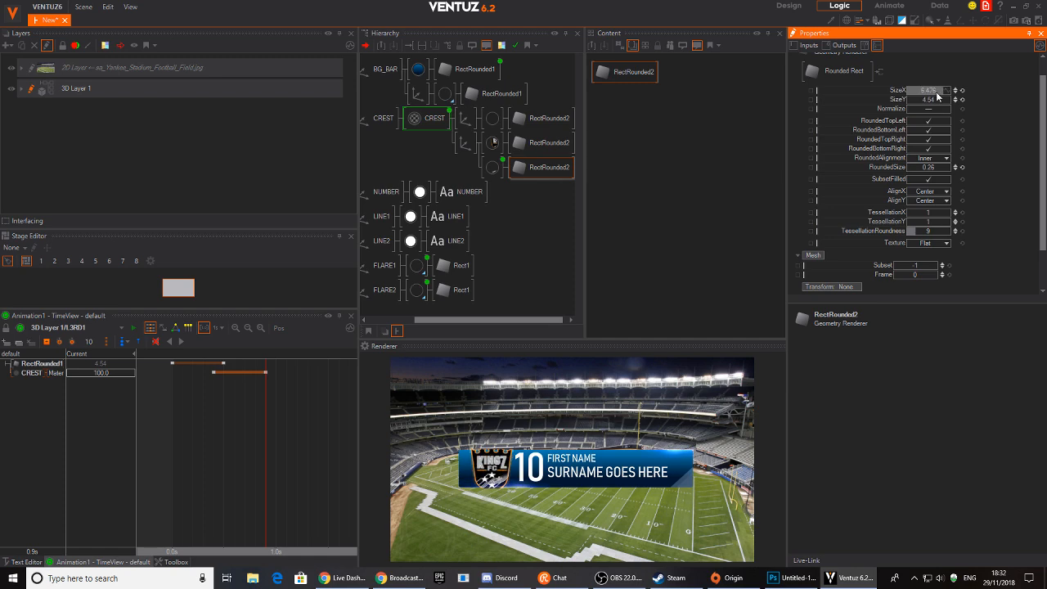
drag(930, 102, 949, 95)
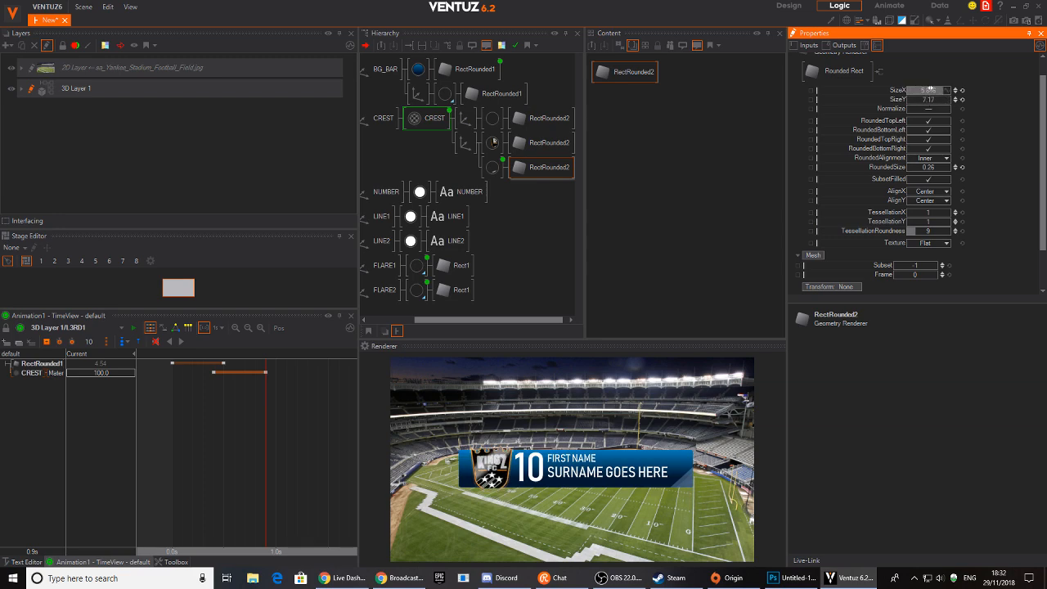
drag(932, 101, 906, 99)
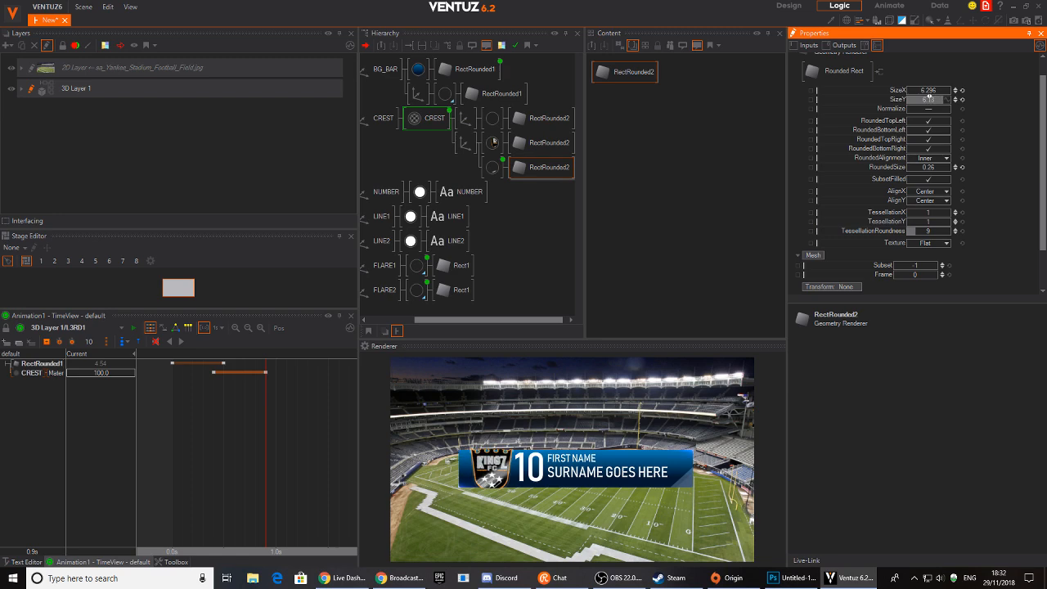
Reduce the crest logo texture's ScalingFactorAll to about 0.76.
click(492, 143)
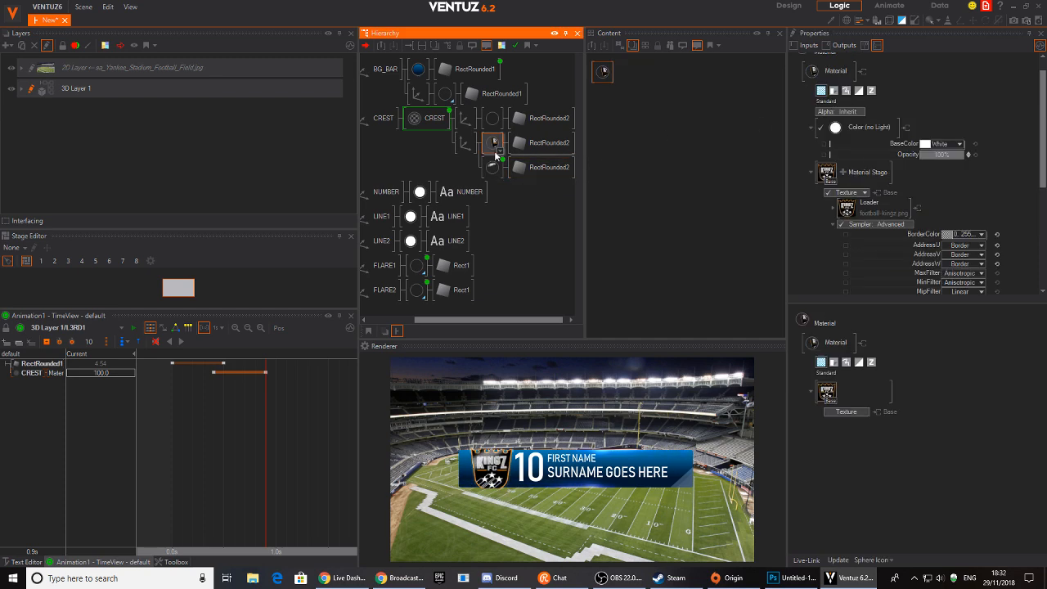
scroll(944, 260, down, 5)
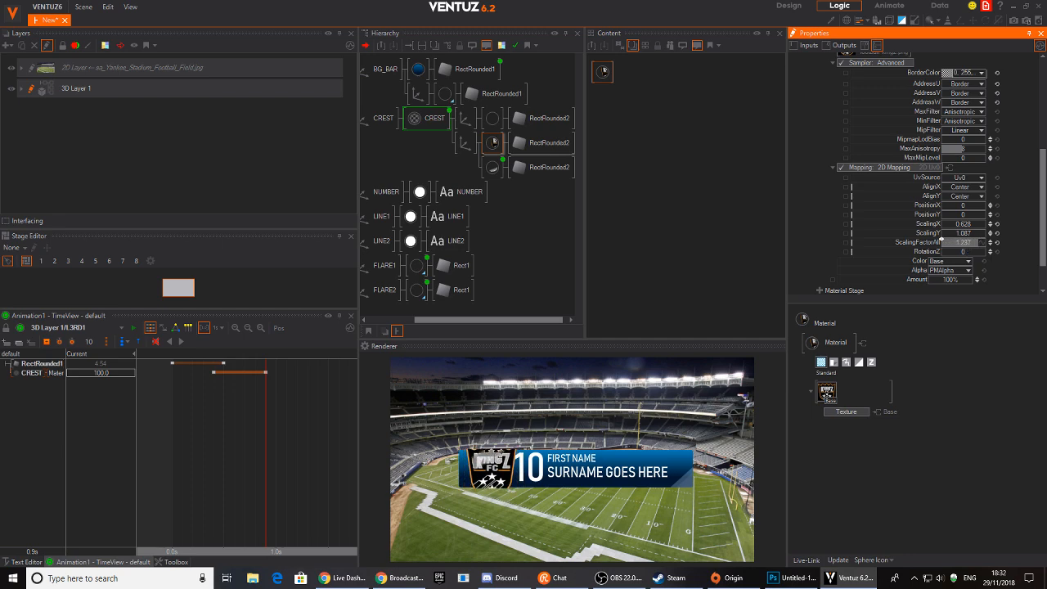
drag(945, 239, 961, 239)
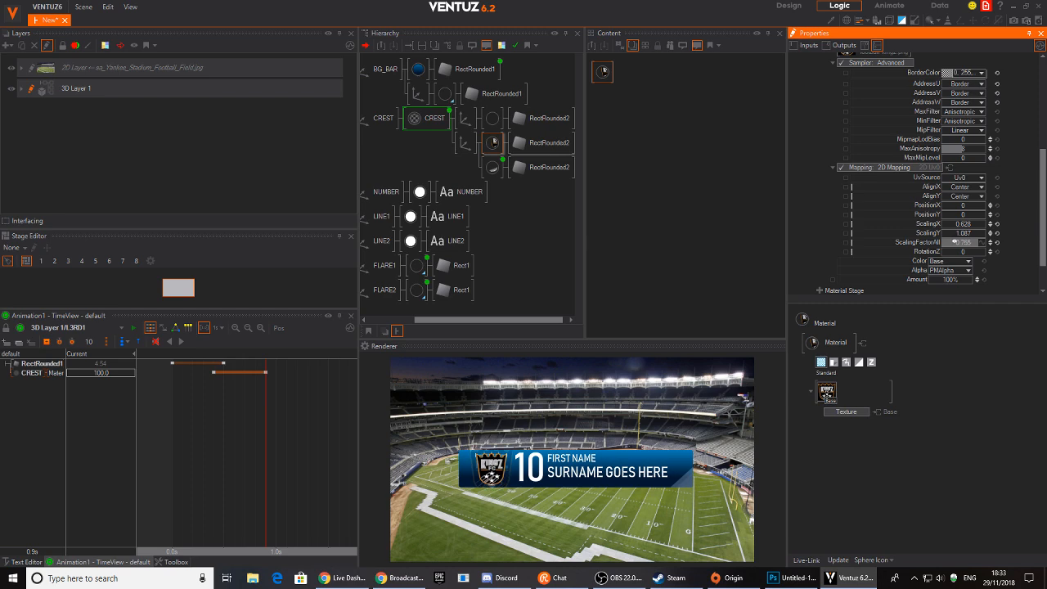
Block the football-kingz2.png material in the CREST branch and select the crest logo's material again.
click(491, 167)
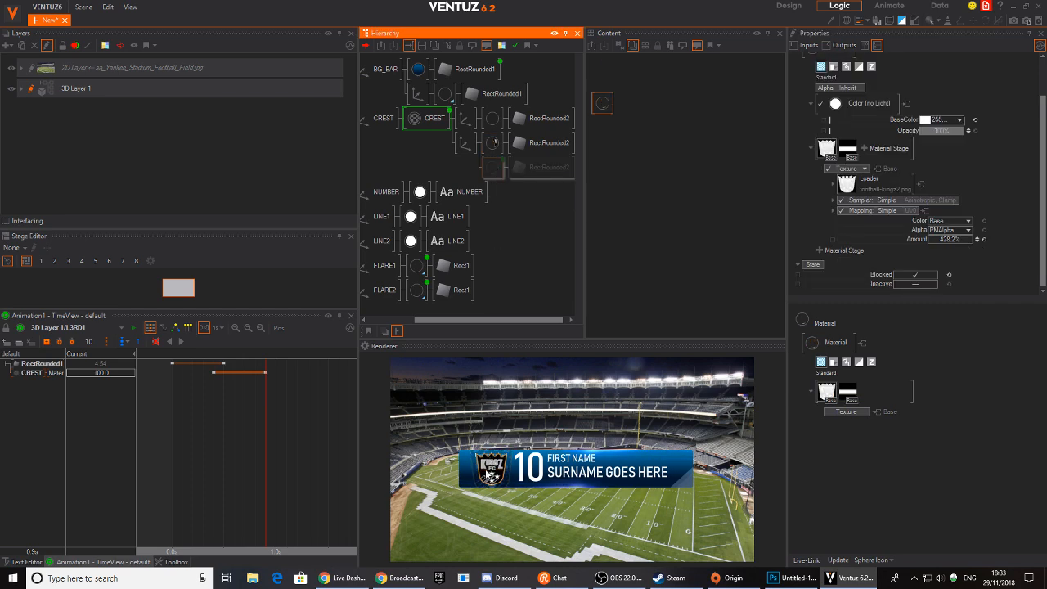
click(491, 143)
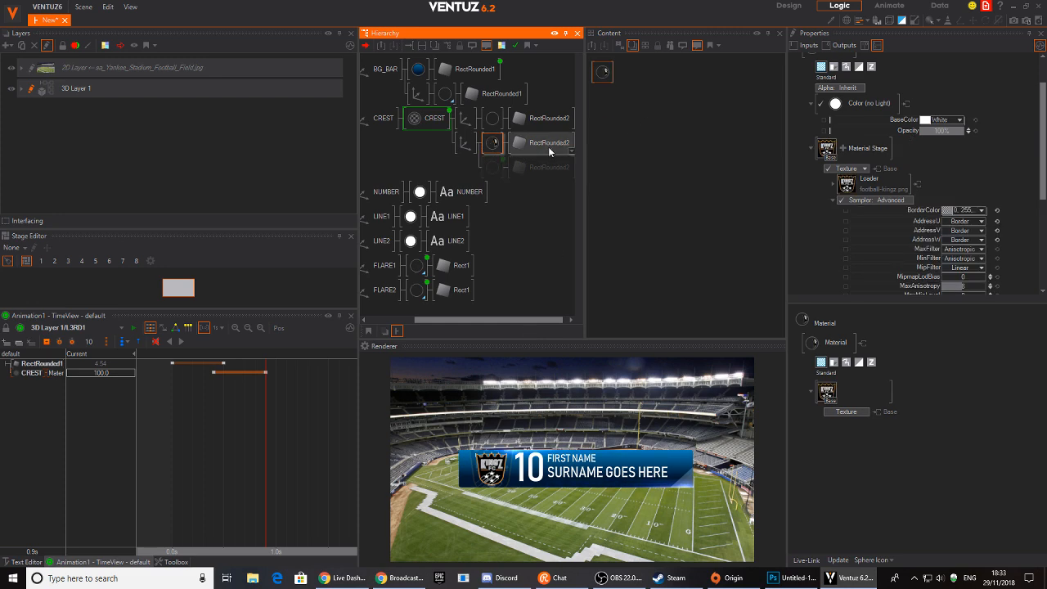
Reduce the ScalingFactorAll of the football-kingz.png texture to 0.68.
click(464, 144)
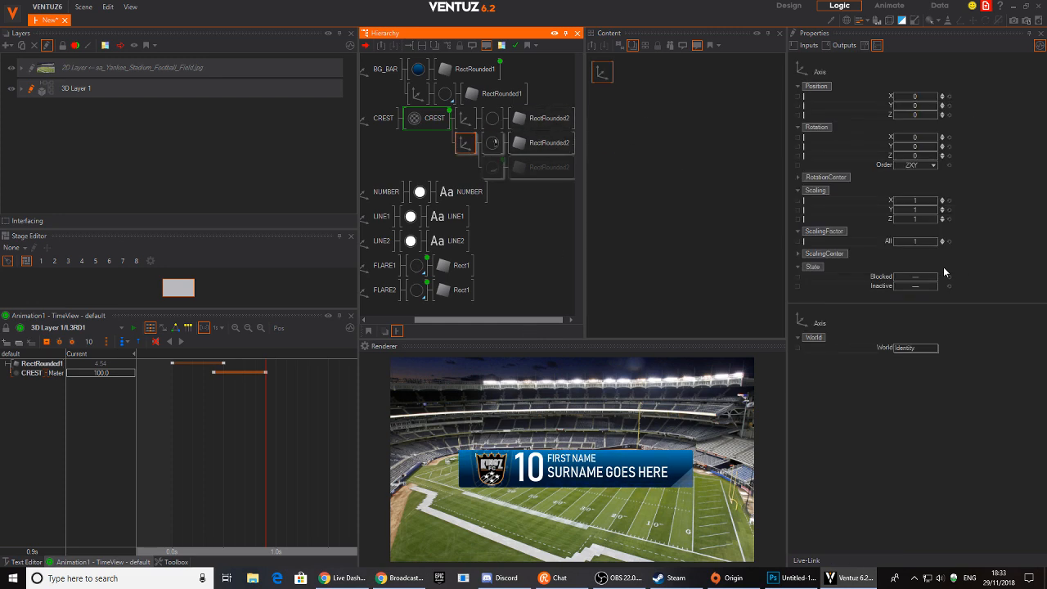
click(492, 142)
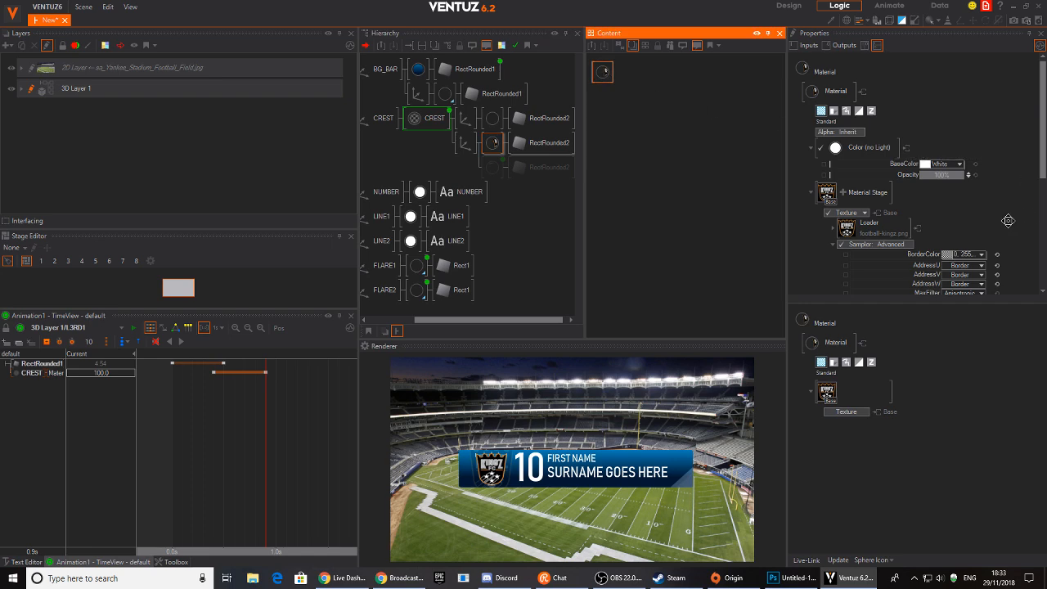
scroll(1013, 227, down, 6)
drag(959, 250, 945, 246)
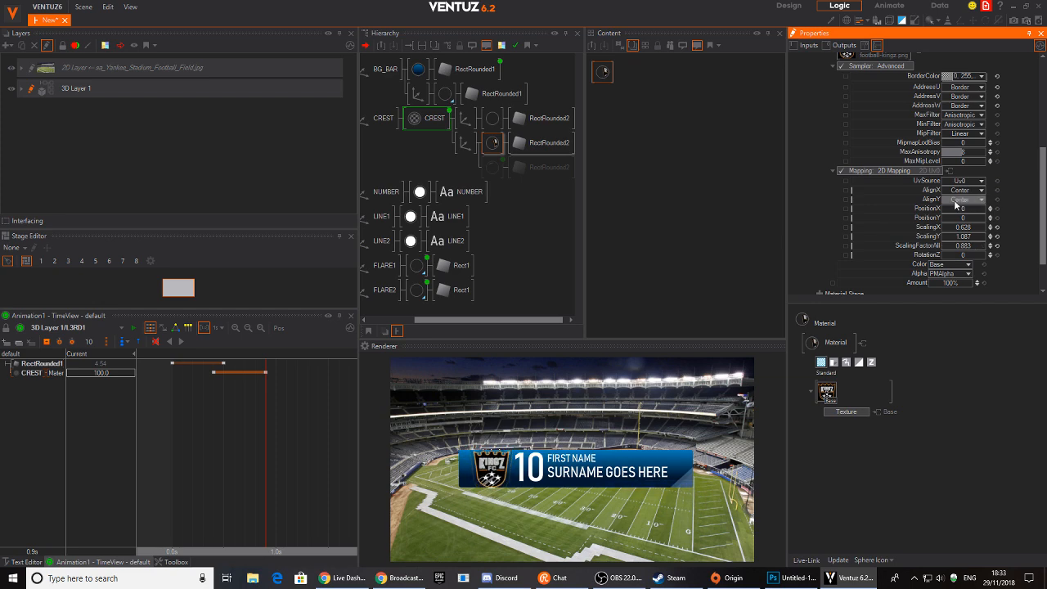
drag(964, 248, 958, 248)
click(490, 143)
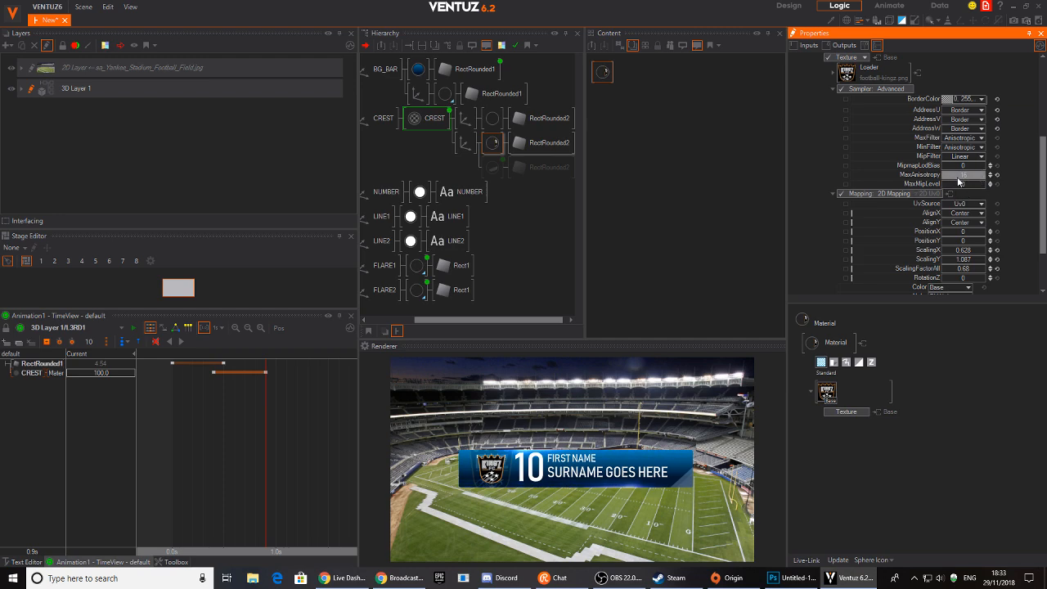
Reset MaxAnisotropy in the crest logo texture's sampler and set both MinFilter and MaxFilter to None.
click(996, 175)
click(982, 148)
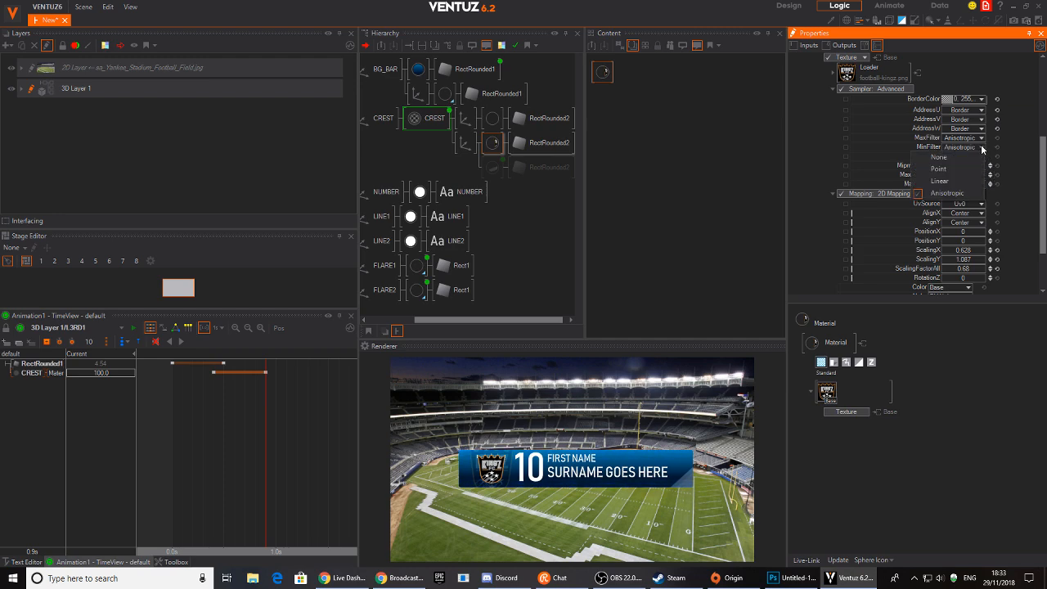
click(961, 158)
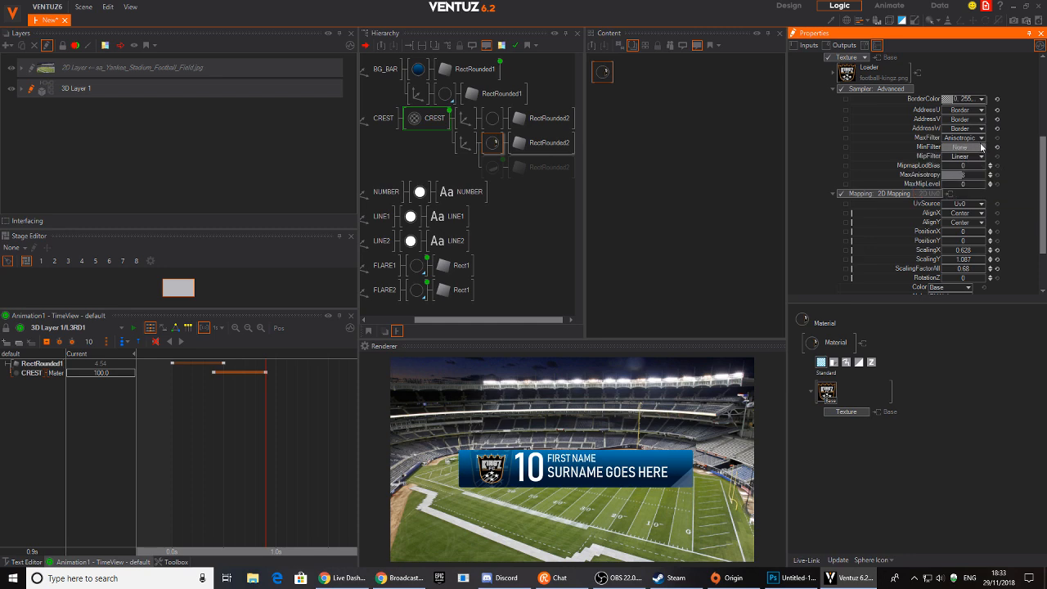
click(981, 139)
click(964, 148)
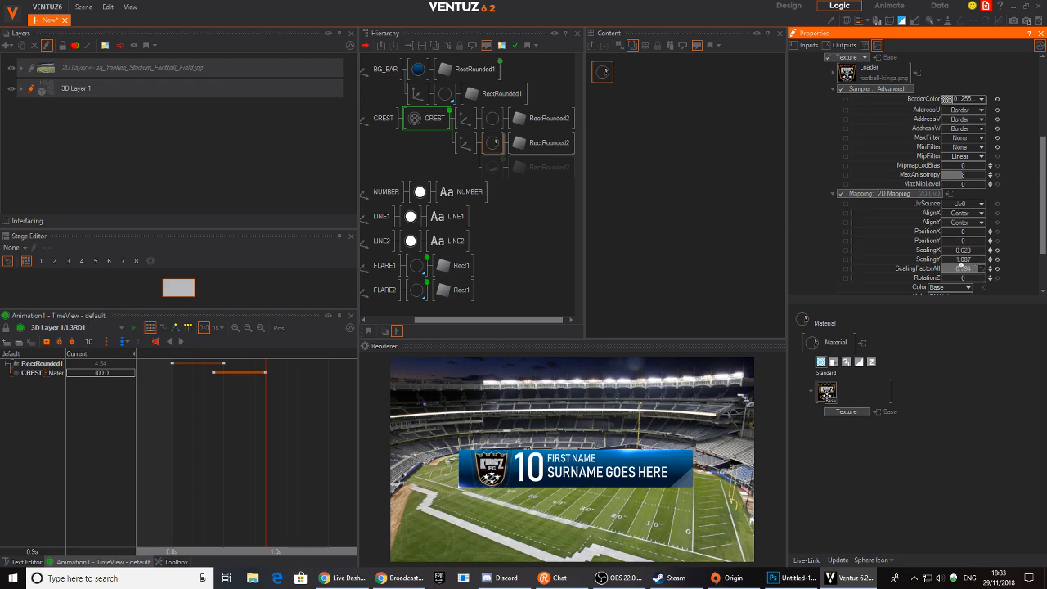
Adjust the crest logo texture's mapping to ScalingX 0.608 and ScalingFactorAll 0.724.
drag(957, 265, 954, 265)
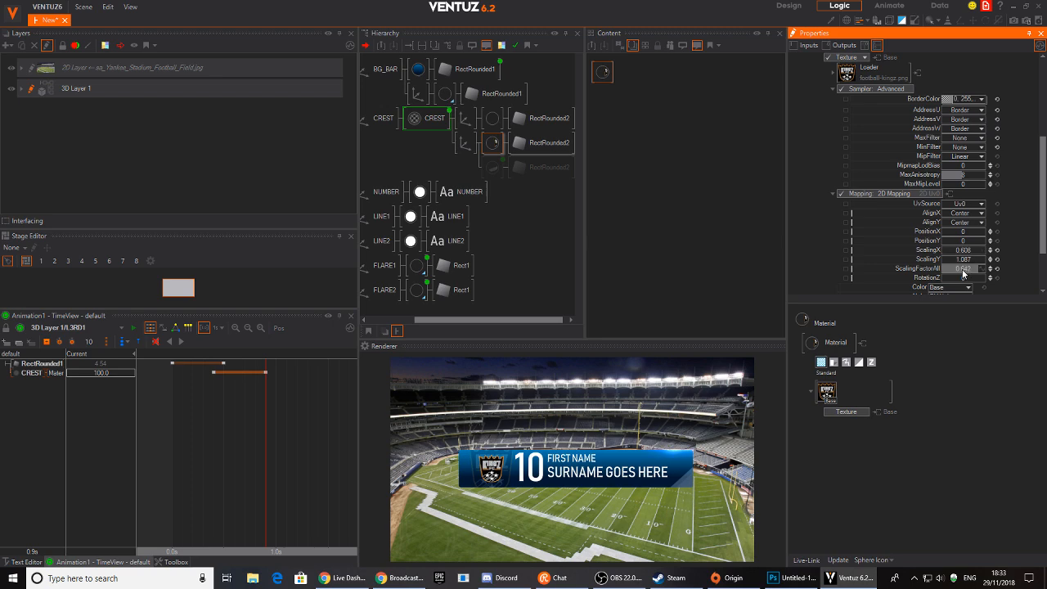
drag(984, 268, 989, 268)
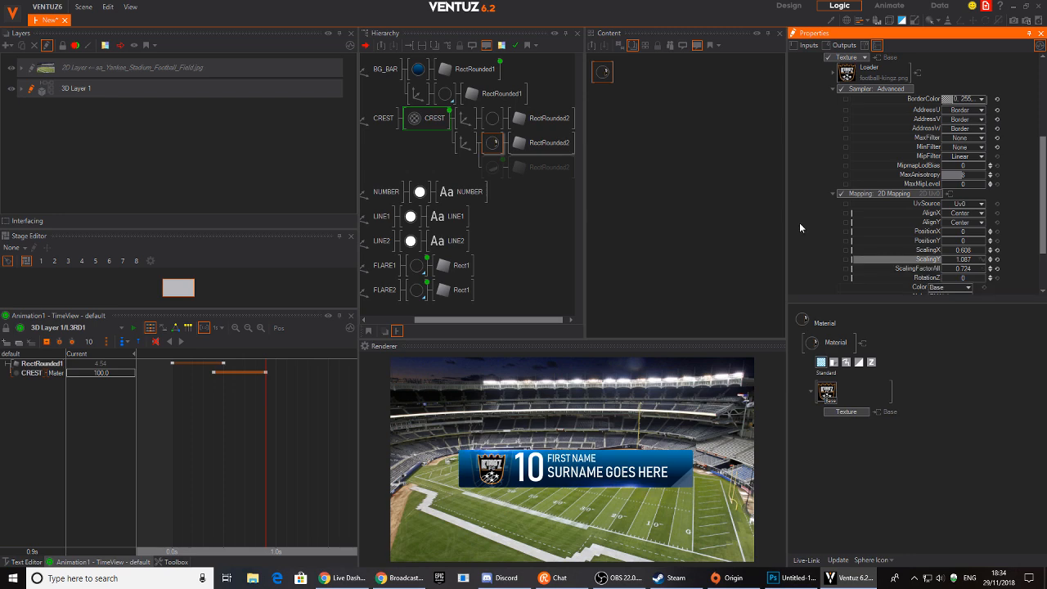
Bind the crest logo texture's ScalingFactorAll to the L3RD1 keyframe animation as a new channel.
click(491, 149)
ctrl+click(430, 125)
click(609, 78)
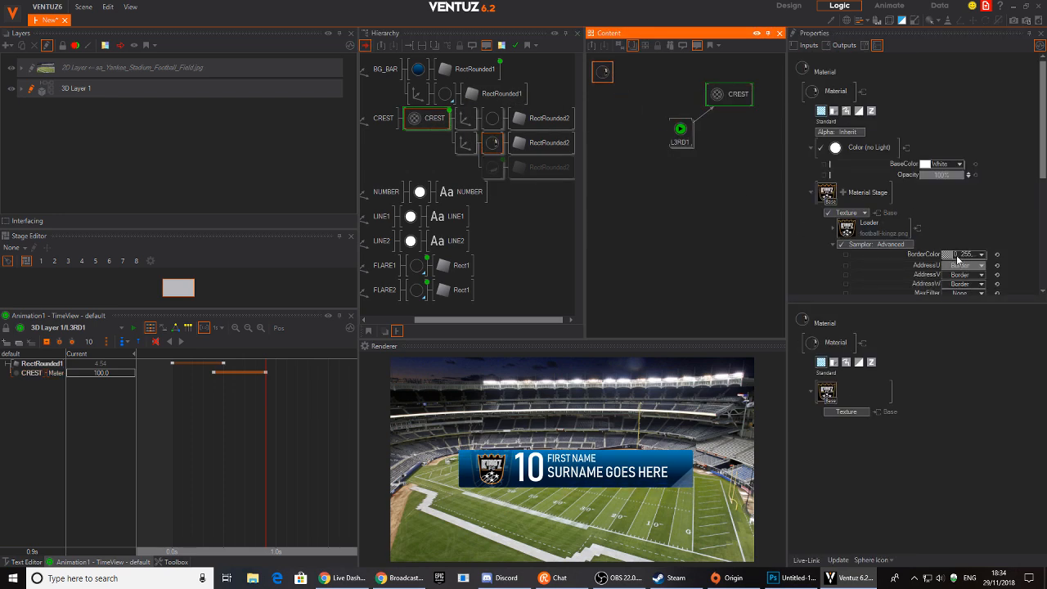
scroll(929, 255, down, 5)
drag(929, 252, 680, 131)
Add a ScalingFactorAll keyframe of 3.964, place it at 0.4 s and scrub through the crest's scale-down.
drag(265, 434, 235, 438)
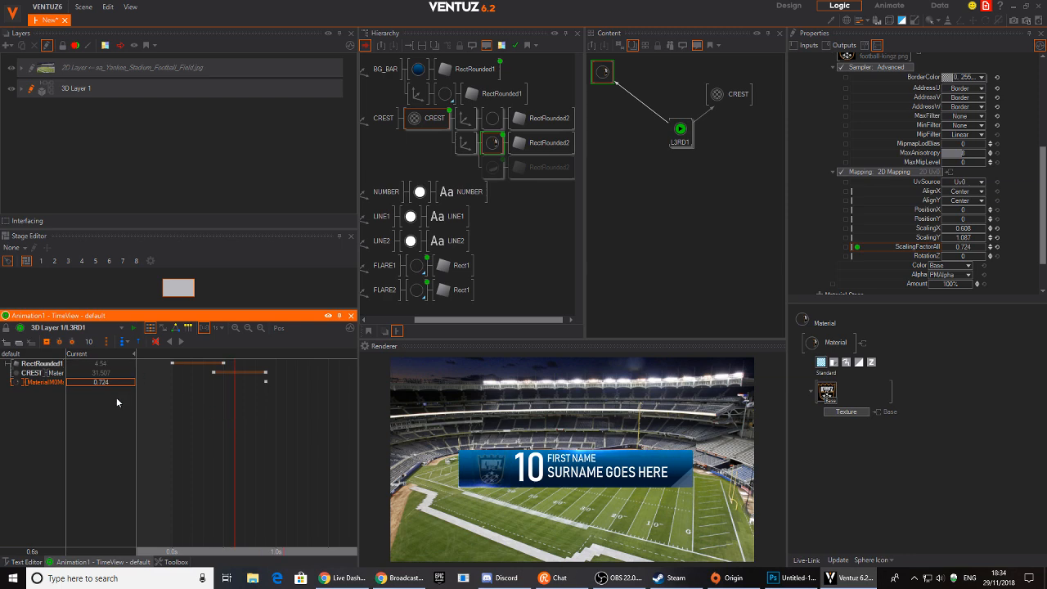
drag(108, 389, 136, 388)
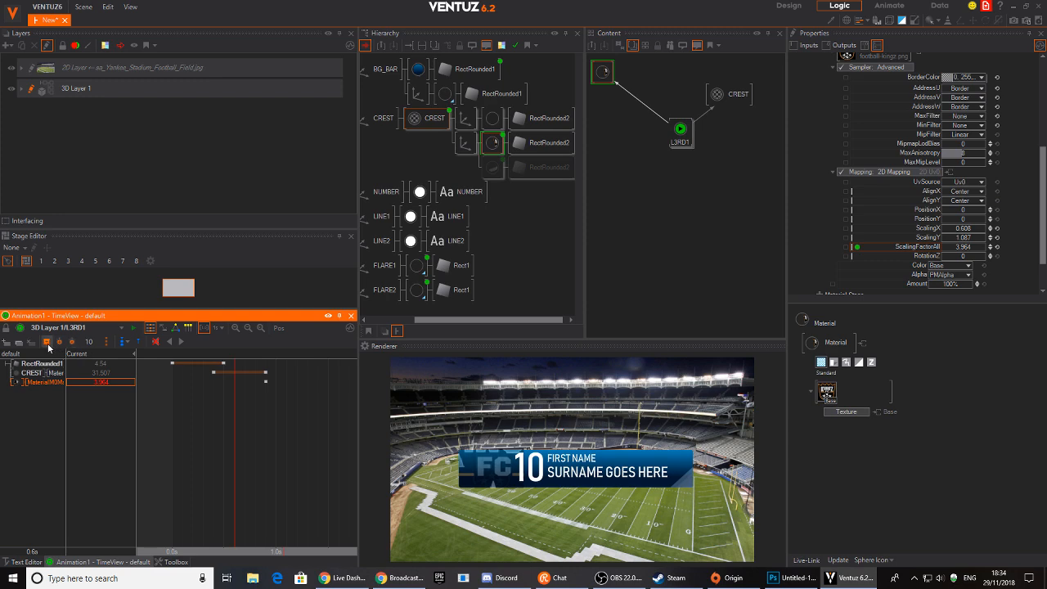
drag(236, 442, 276, 442)
drag(236, 382, 219, 384)
drag(246, 443, 267, 456)
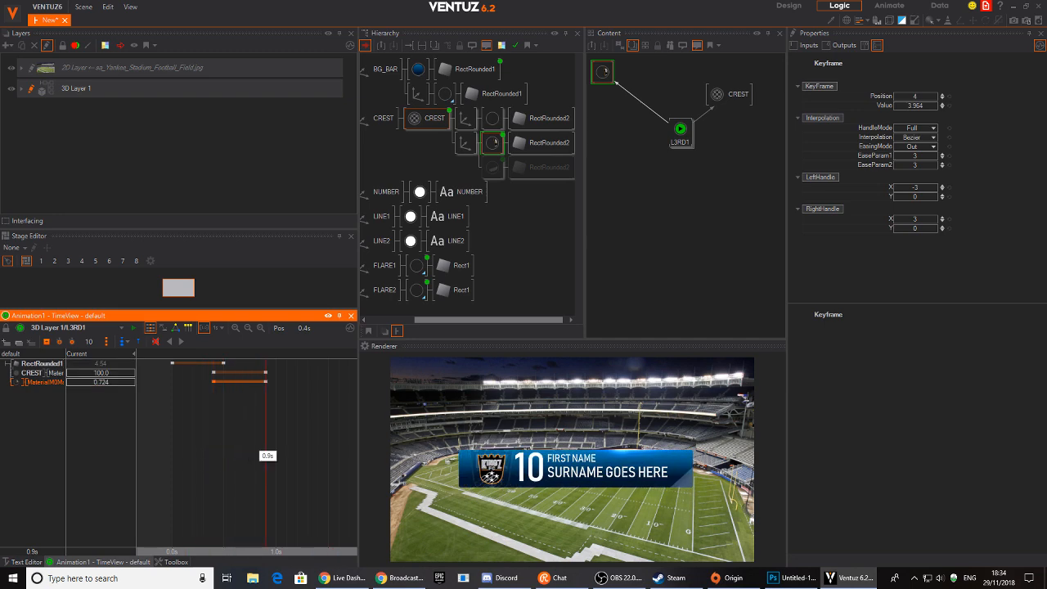
Unblock the football-kingz2.png material and resize its RectRounded2 to SizeX 4.306 and SizeY 4.34.
click(497, 168)
click(497, 172)
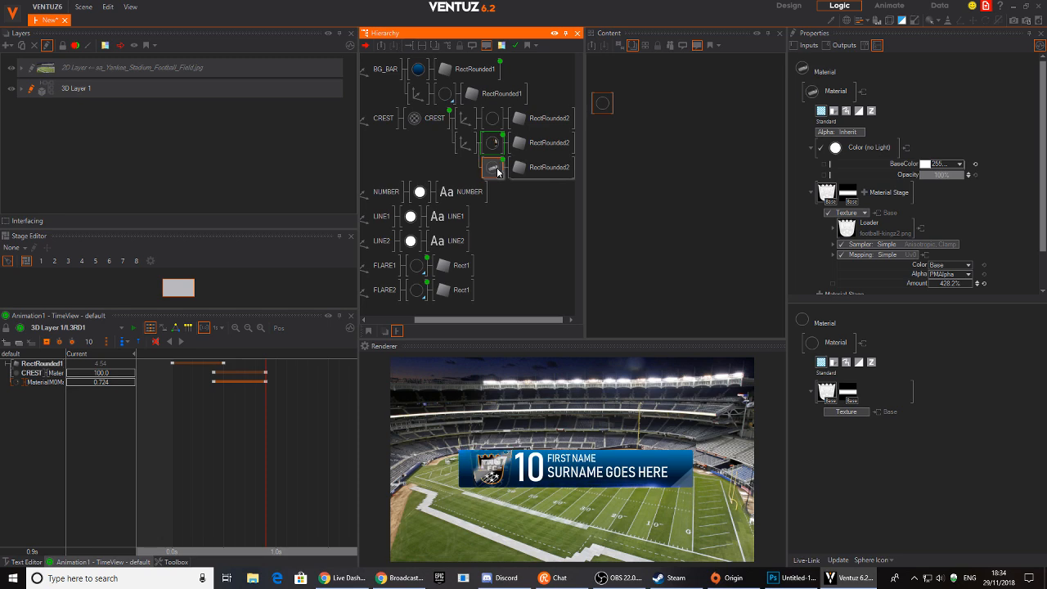
click(543, 167)
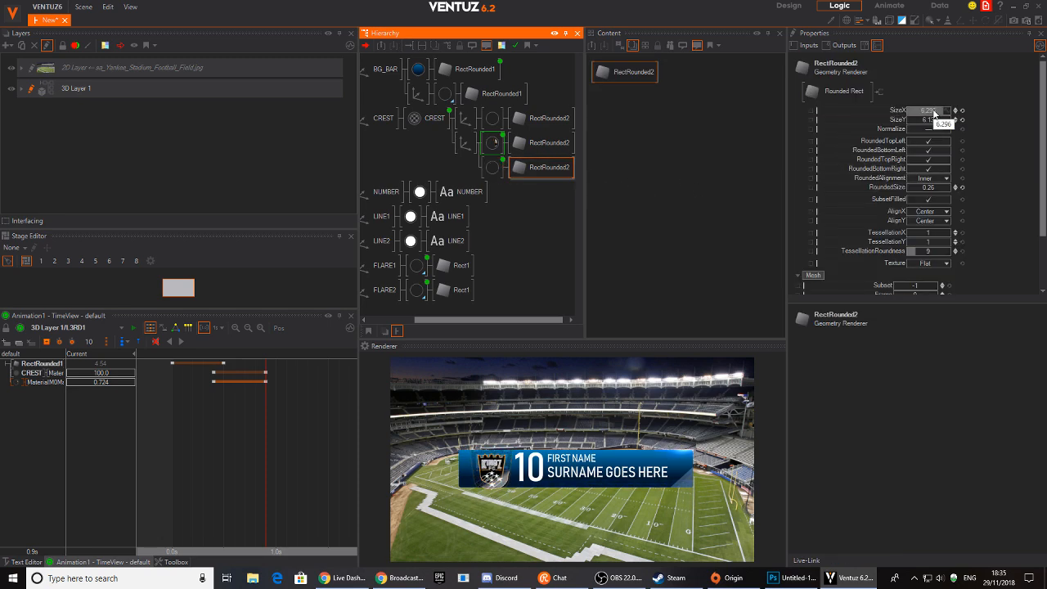
drag(933, 110, 921, 110)
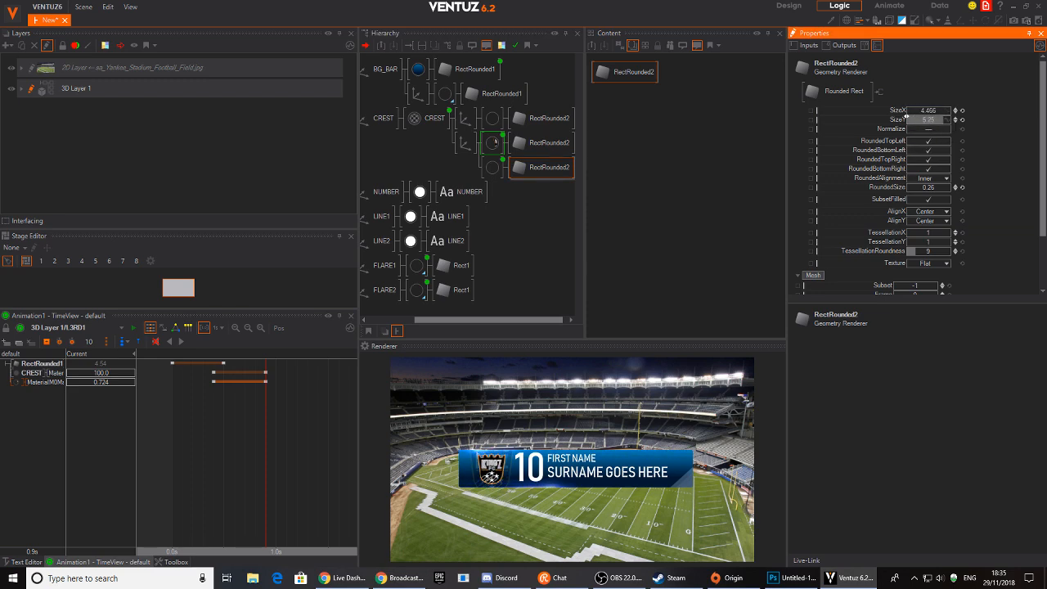
drag(921, 117, 942, 117)
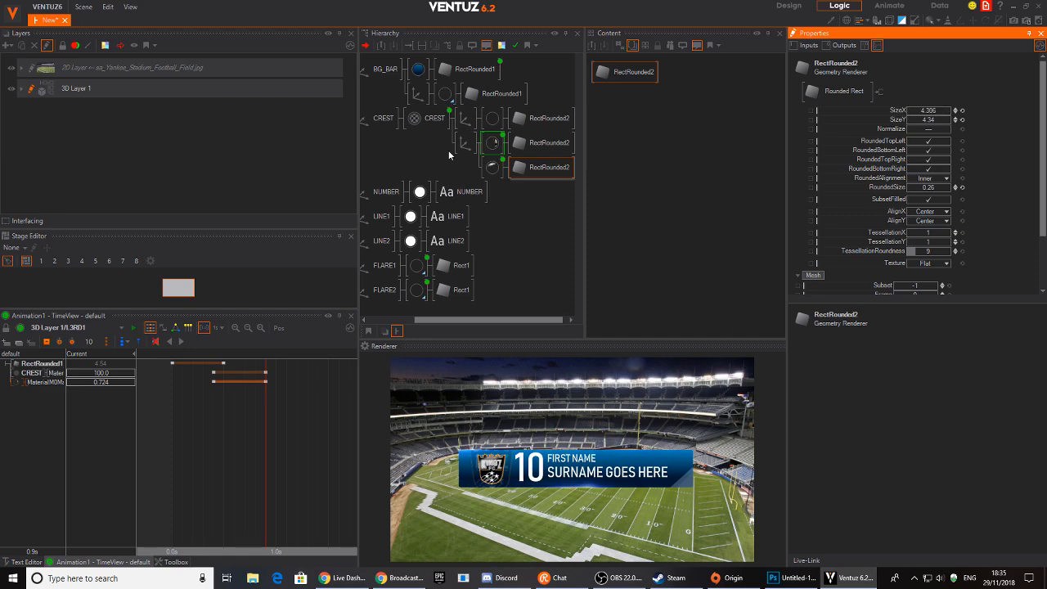
Bind the Opacity of the football-kingz2.png material to the L3RD1 keyframe animation.
click(491, 142)
click(492, 167)
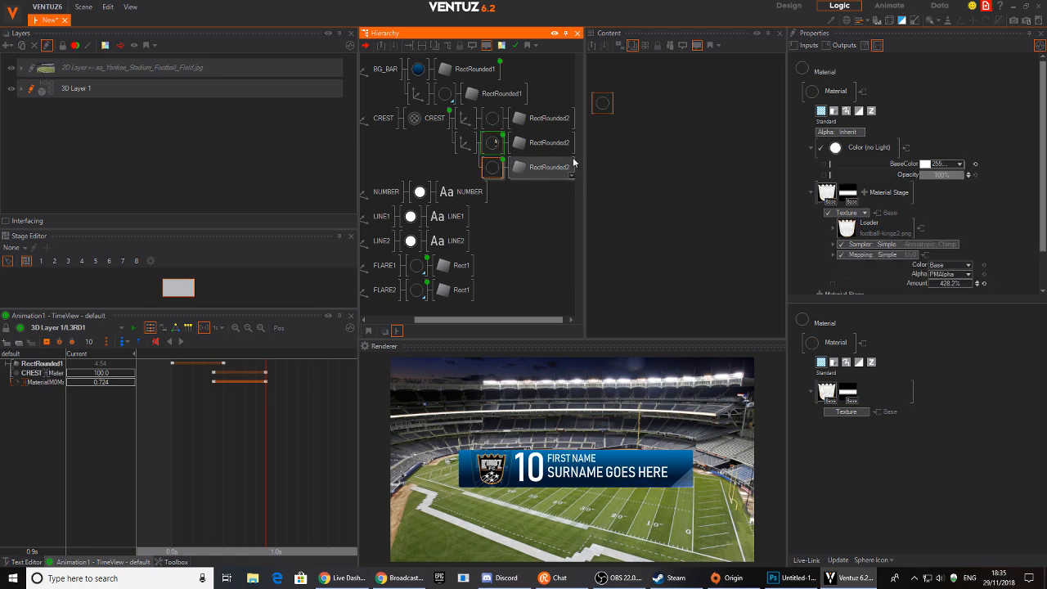
click(423, 117)
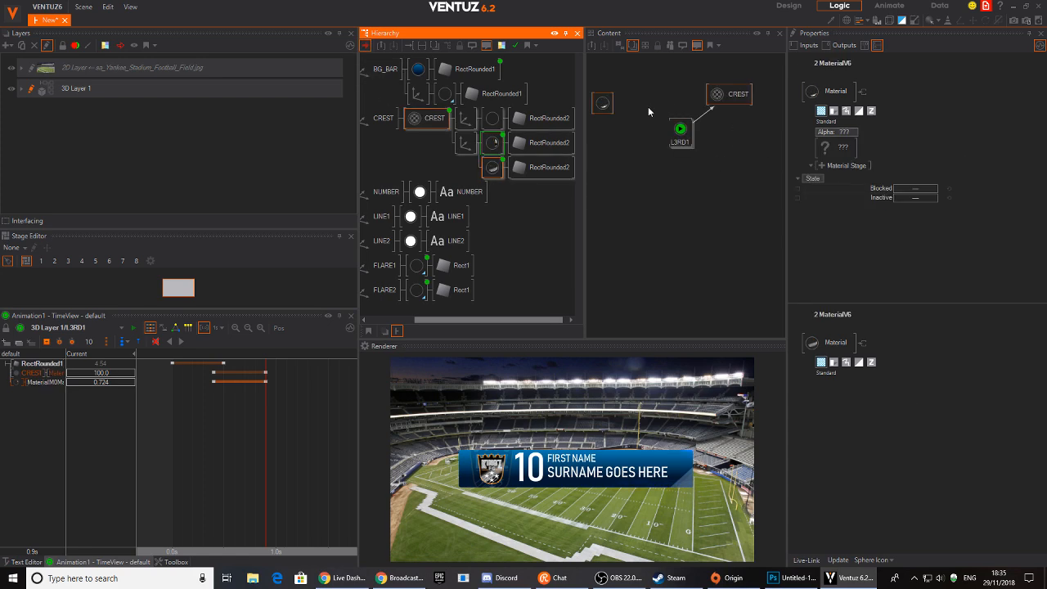
click(663, 108)
click(603, 104)
drag(908, 174, 681, 131)
Add a keyframe of 0 at 0.8 s to the football-kingz2.png material's opacity channel.
mouse_move(263, 438)
mouse_down()
mouse_move(286, 433)
mouse_move(244, 440)
mouse_move(256, 440)
mouse_up()
click(32, 393)
click(46, 342)
double_click(115, 394)
text(0)
key(Return)
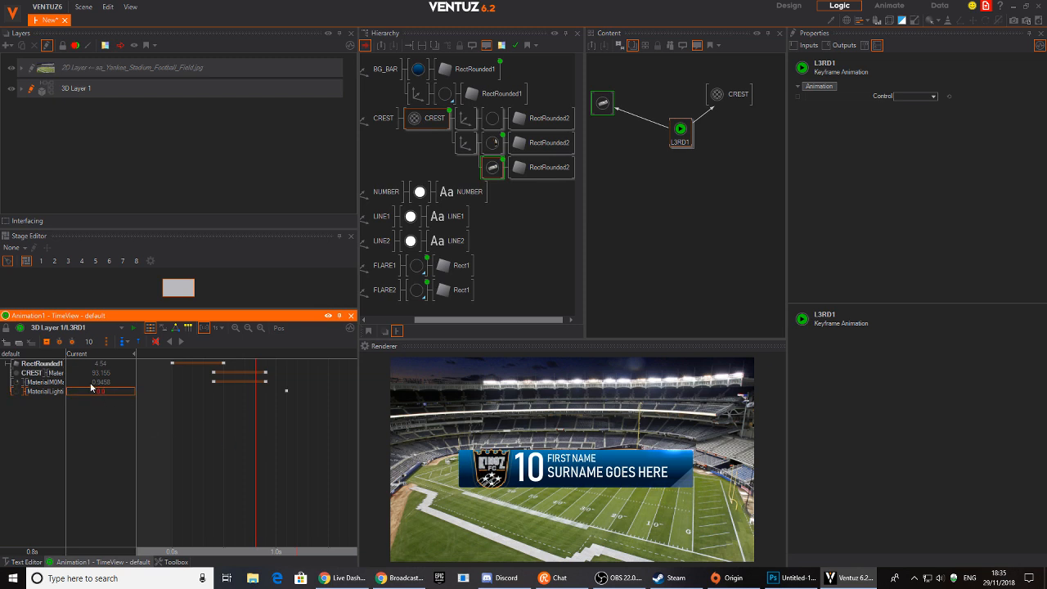
Preview the L3RD1 animation from its start and leave the time cursor at 1.0 s.
drag(256, 446, 171, 447)
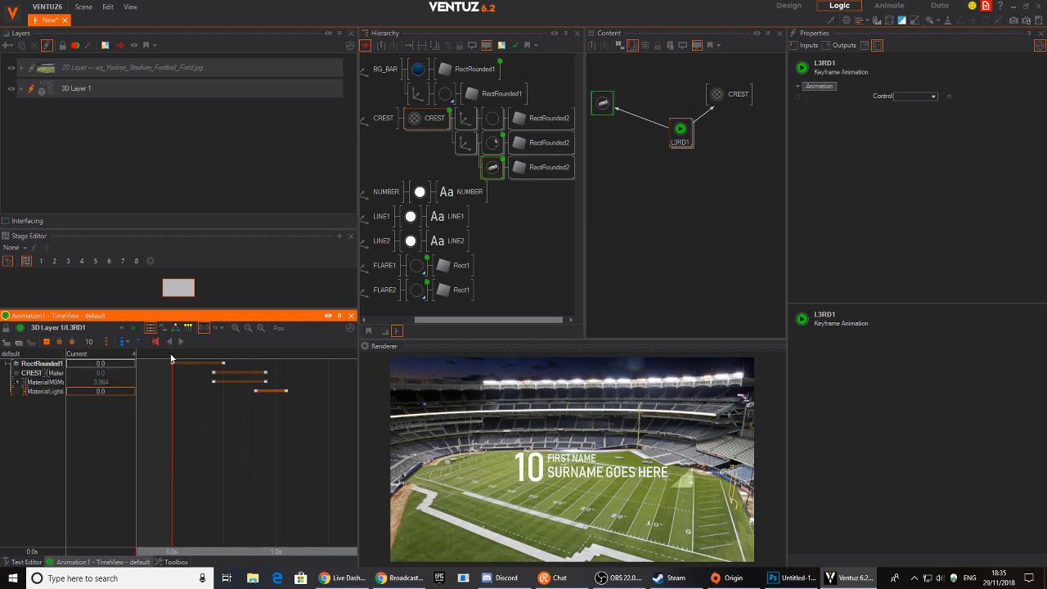
click(182, 343)
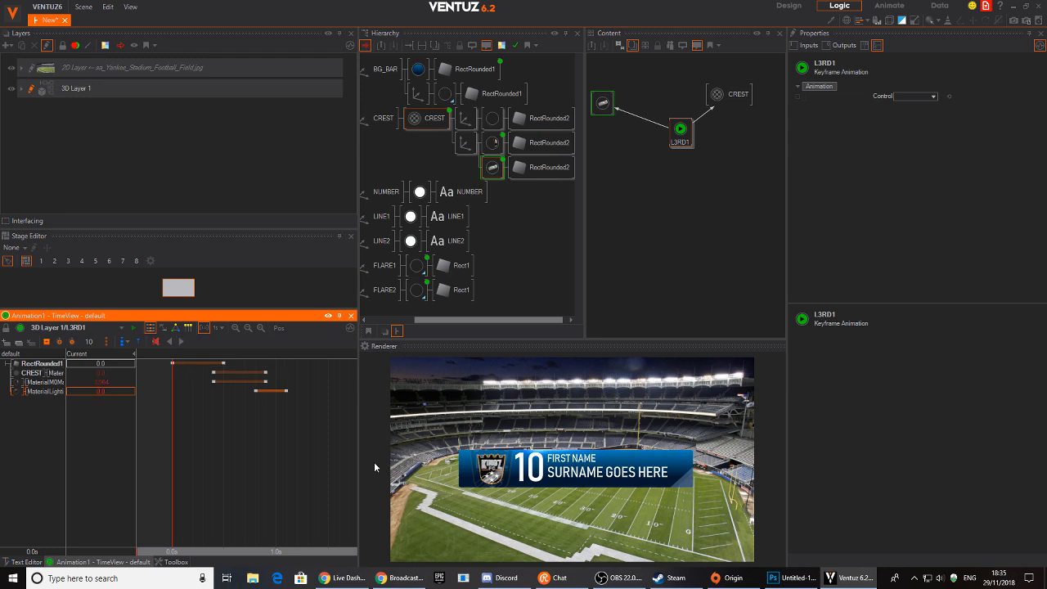
drag(173, 430, 275, 442)
Insert an Alpha text effect between the NUMBER text renderer and its text source.
mouse_move(429, 177)
middle_down()
mouse_move(472, 133)
mouse_move(427, 163)
mouse_move(439, 171)
middle_up()
click(466, 196)
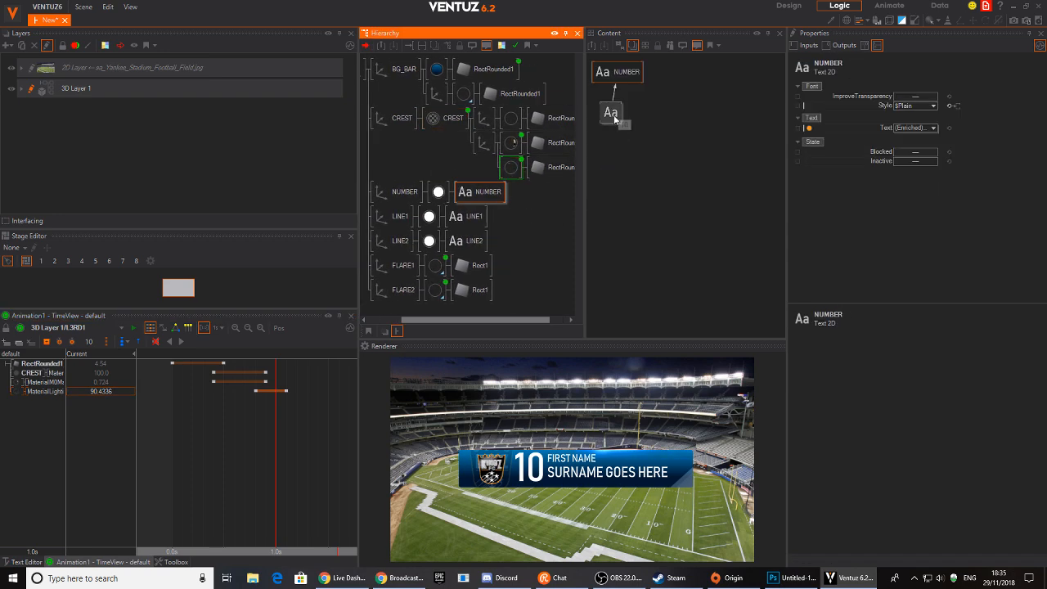
drag(615, 116, 627, 141)
double_click(656, 122)
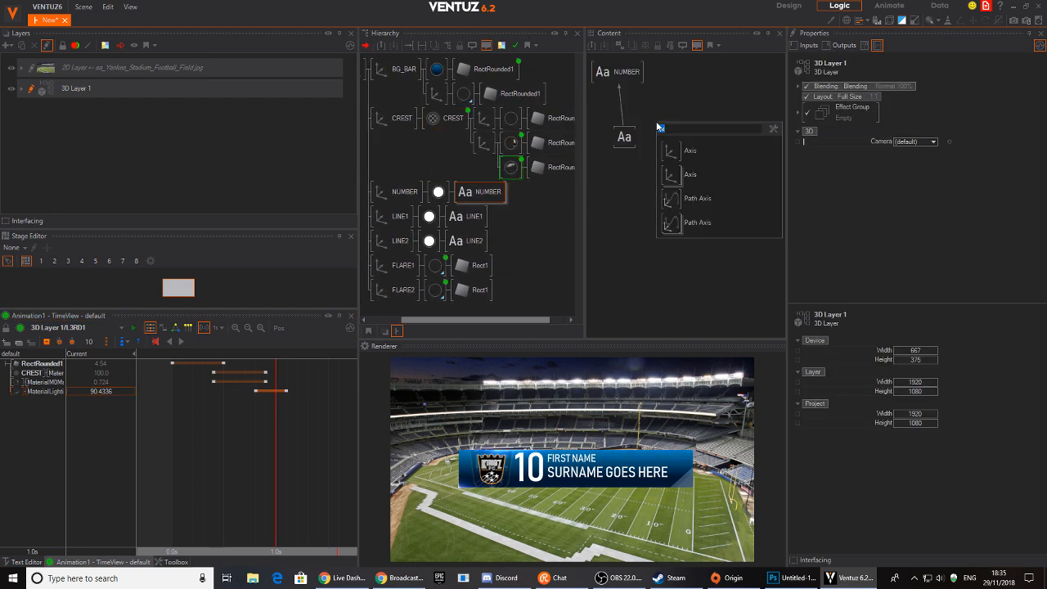
text(tex)
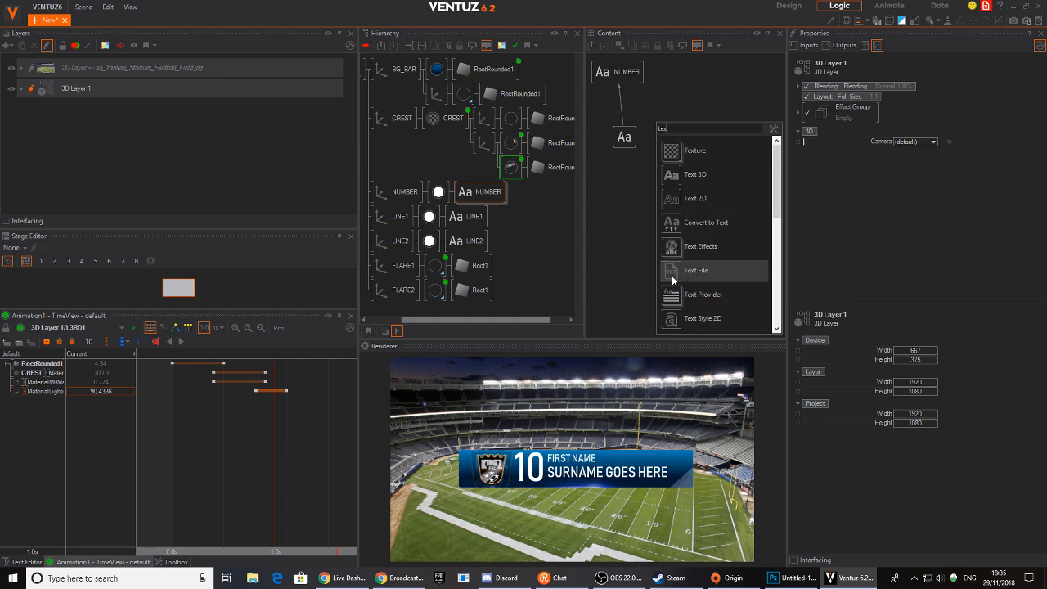
drag(672, 245, 620, 105)
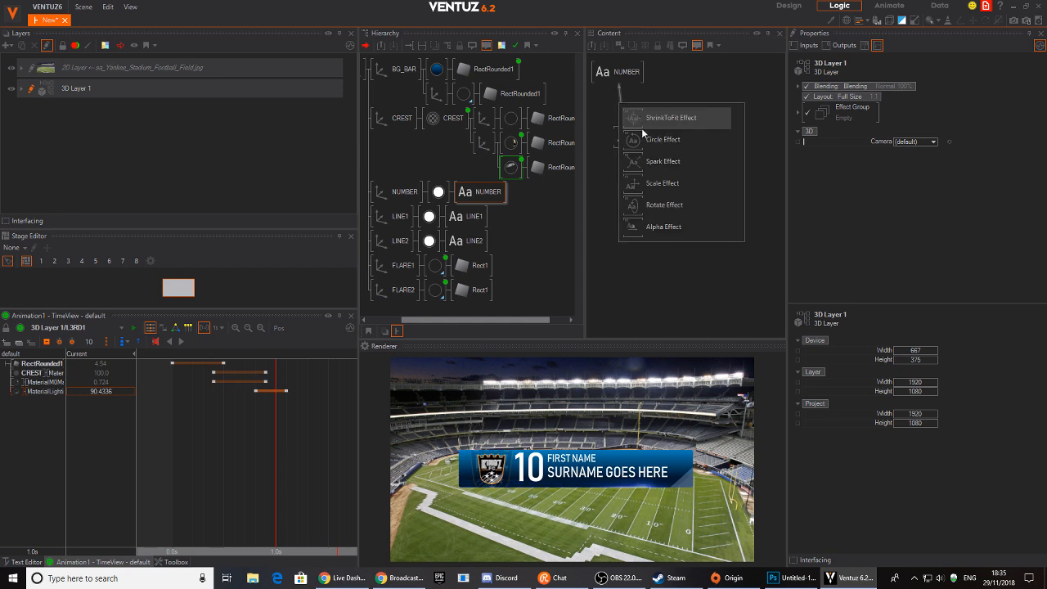
click(632, 233)
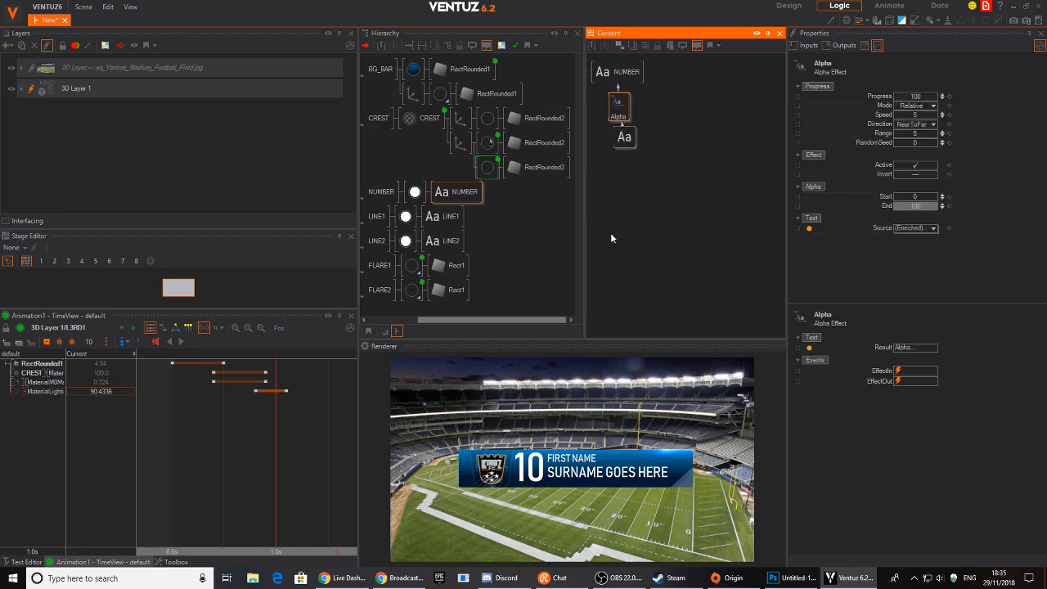
Move the text source nodes of LINE1 and LINE2 down to make room below their Shrink2Fit effects.
click(448, 224)
ctrl+click(448, 240)
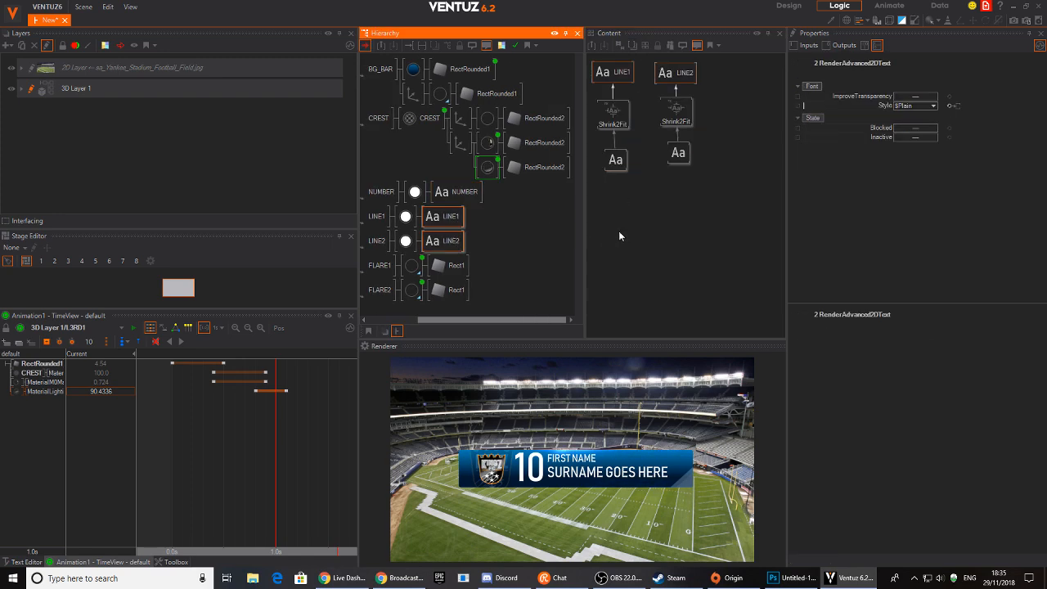
click(631, 218)
drag(718, 194, 611, 234)
Insert a Rotate text effect between LINE1's text source and its Shrink2Fit effect.
double_click(640, 162)
drag(679, 314, 639, 167)
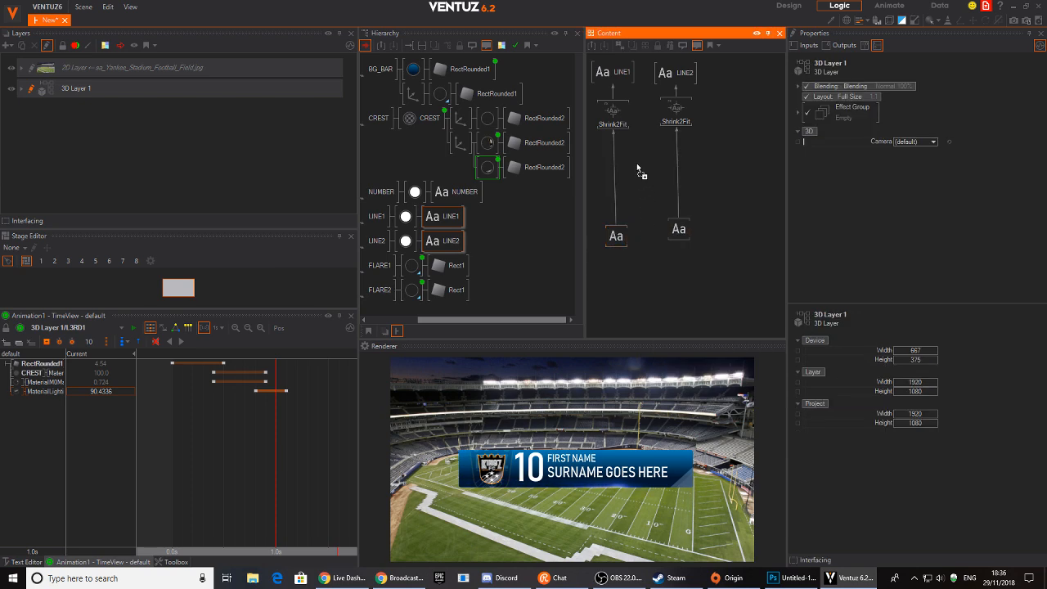
click(615, 163)
click(646, 288)
Insert an Alpha text effect between LINE2's text source and its Shrink2Fit effect.
double_click(682, 179)
text(tex)
click(456, 241)
double_click(704, 175)
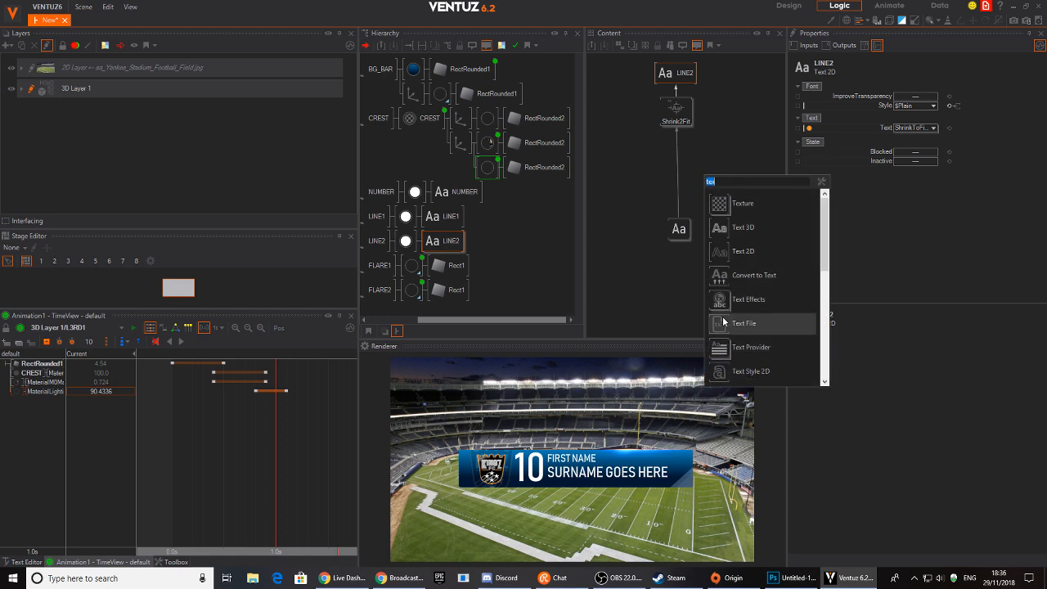
click(722, 322)
click(676, 166)
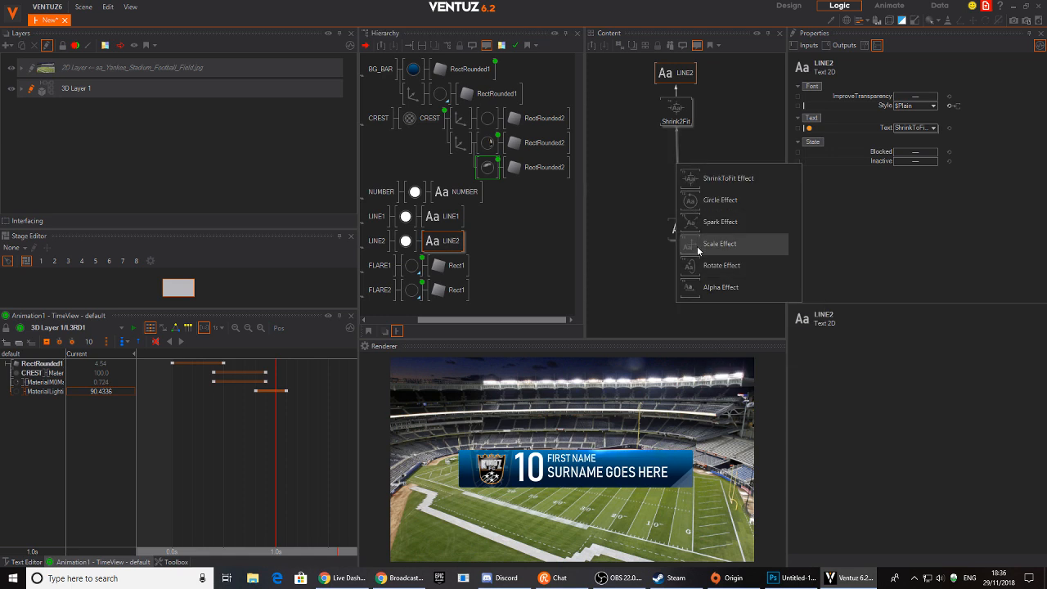
click(715, 290)
Show the NUMBER, LINE1 and LINE2 nodes together and arrange their chains in three separate columns, with NUMBER in the middle.
click(444, 244)
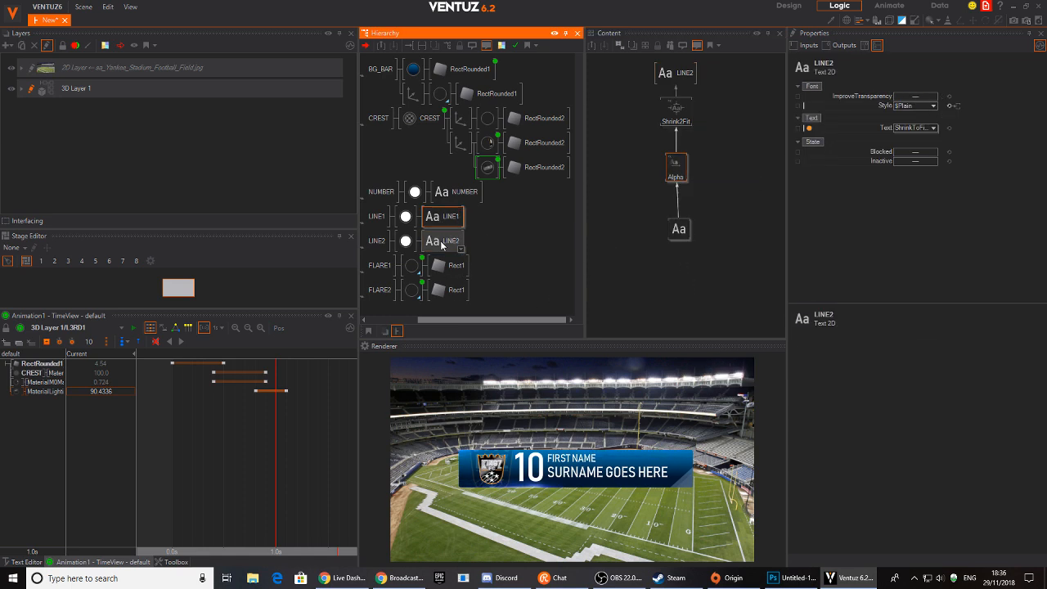
ctrl+click(448, 218)
ctrl+click(459, 194)
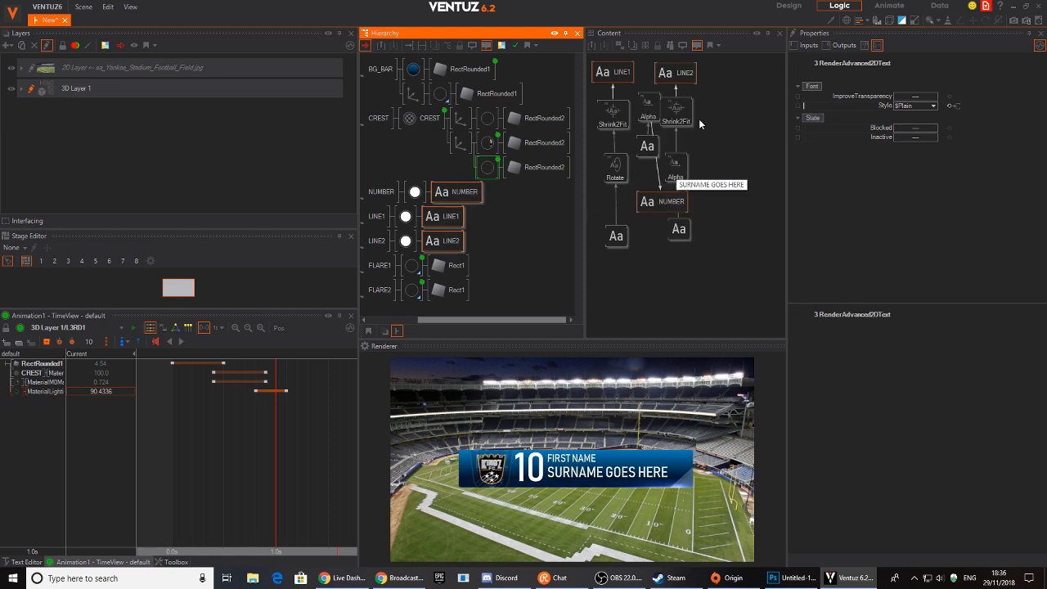
middle_drag(701, 145, 712, 164)
scroll(711, 165, down, 3)
click(654, 253)
drag(644, 218, 617, 117)
drag(675, 203, 667, 94)
drag(741, 103, 725, 218)
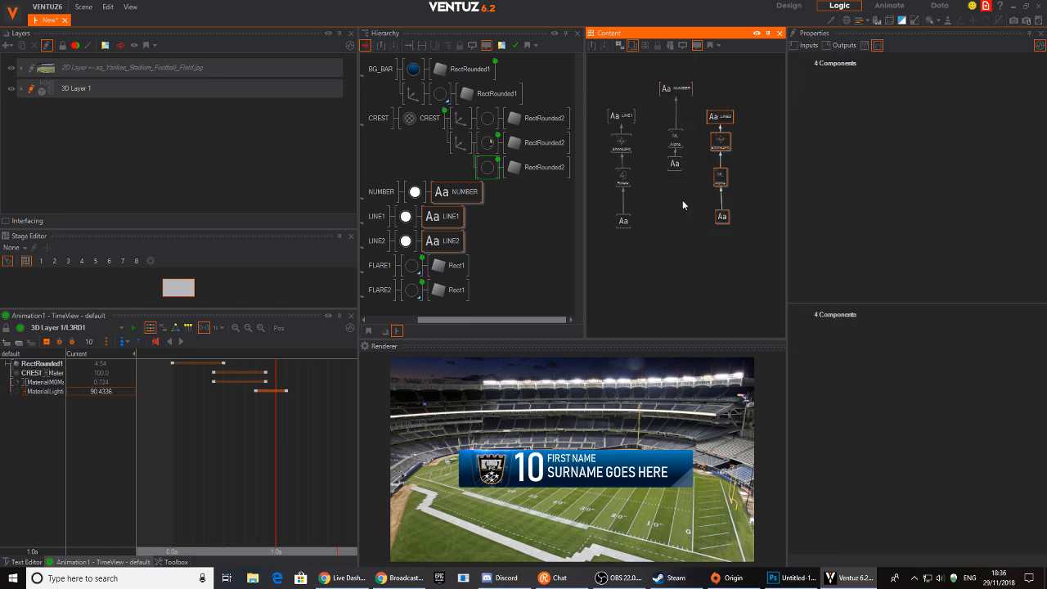
click(650, 65)
drag(683, 188, 685, 189)
drag(674, 166, 659, 198)
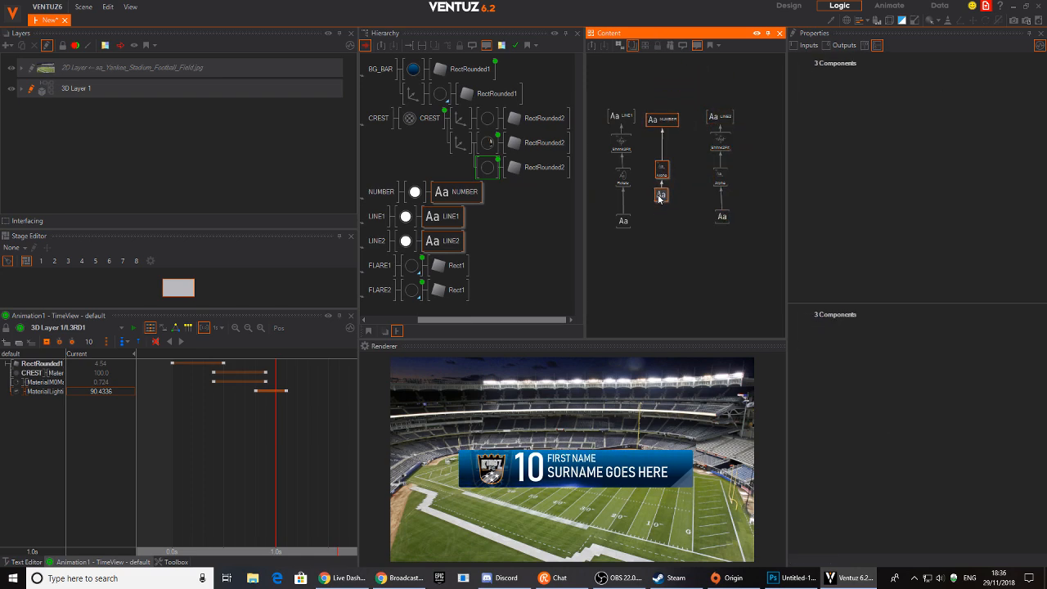
Move the NUMBER, LINE1 and LINE2 effect chains up together, leaving free space below them.
drag(694, 99, 705, 224)
drag(746, 253, 579, 95)
drag(640, 109, 627, 57)
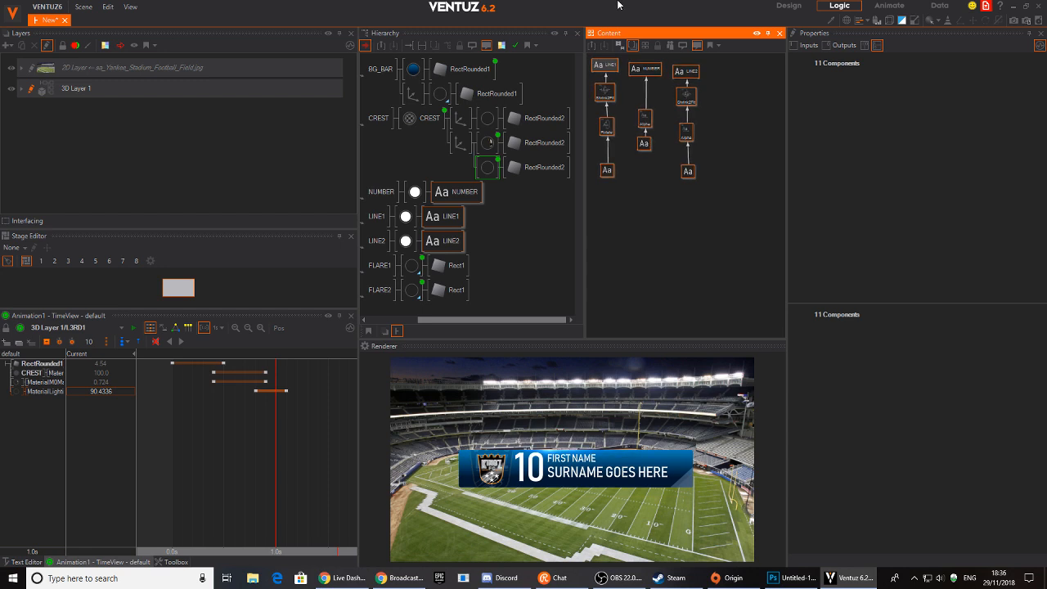
Show the L3RD1 animation node below the text chains and spread its linked crest, material and RectRounded1 nodes around it.
click(488, 167)
click(679, 272)
click(689, 218)
click(671, 243)
drag(643, 217, 637, 258)
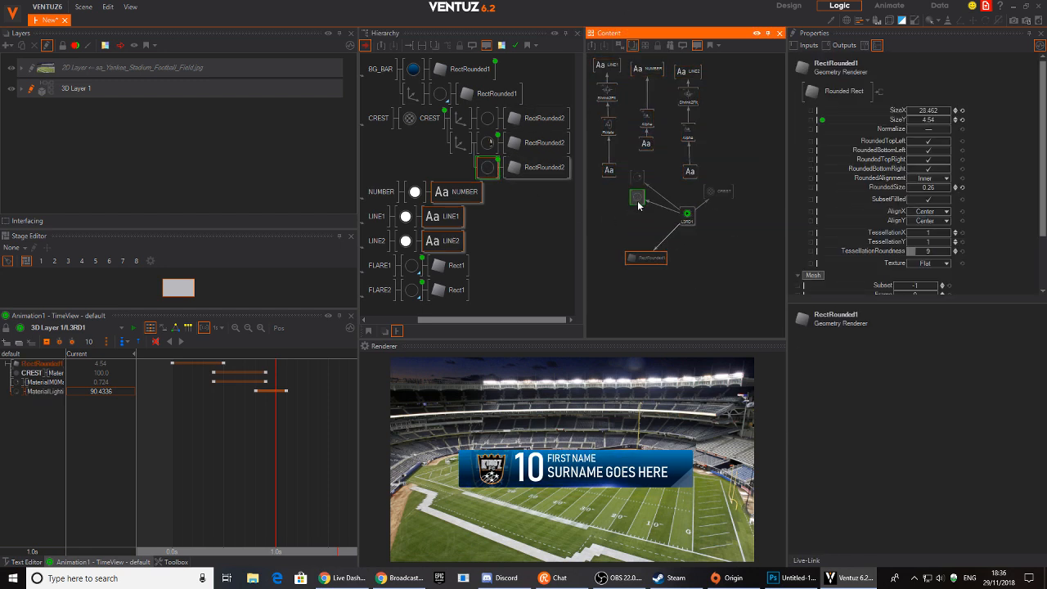
drag(639, 196, 628, 224)
drag(719, 191, 741, 220)
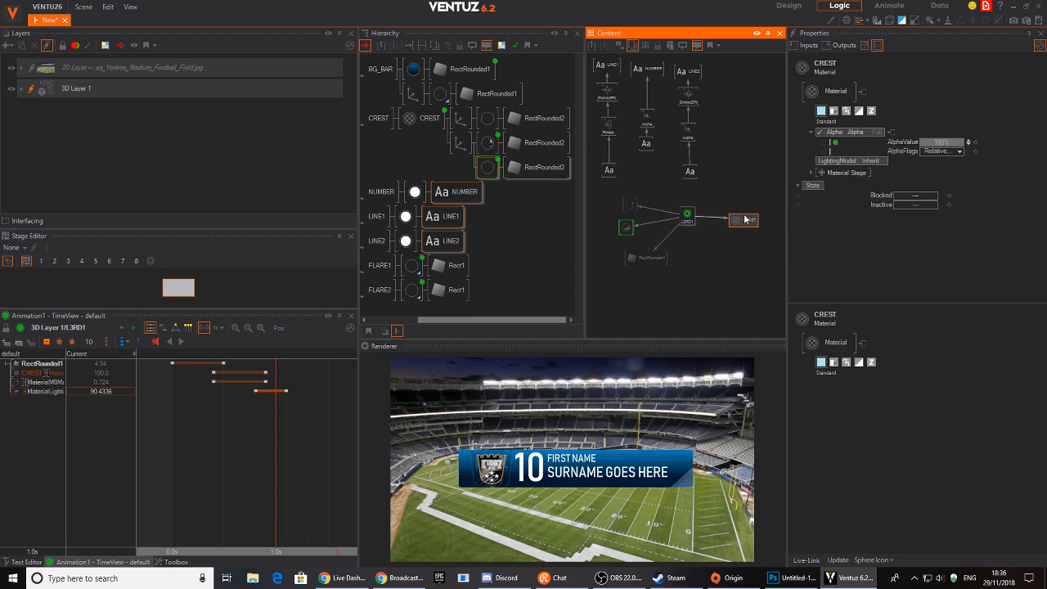
drag(649, 261, 643, 256)
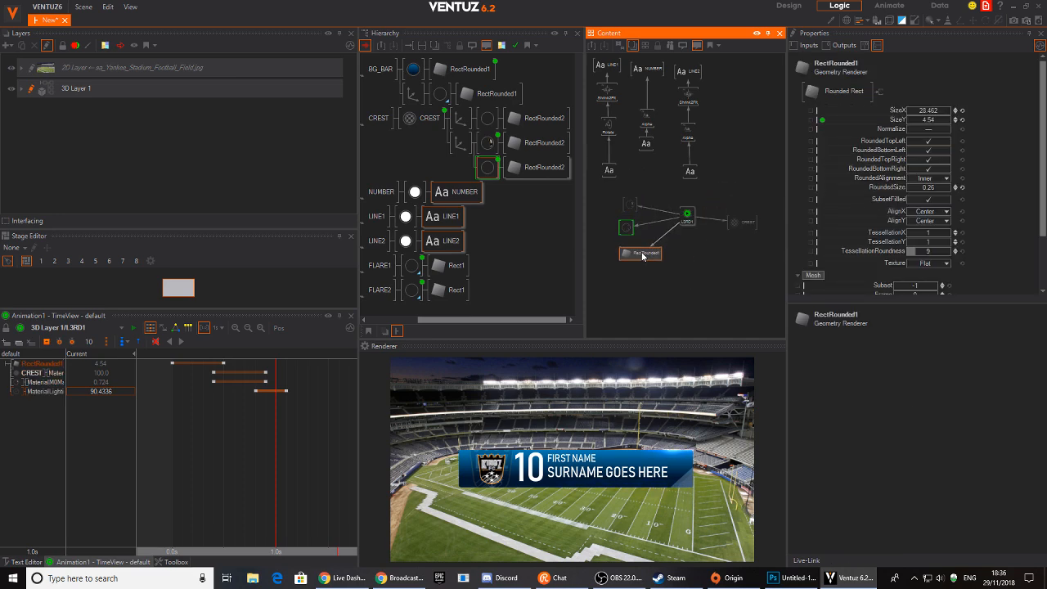
Link the Progress property of the Rotate effect and both Alpha effects to the L3RD1 animation.
click(655, 174)
click(609, 128)
ctrl+click(647, 119)
ctrl+click(688, 133)
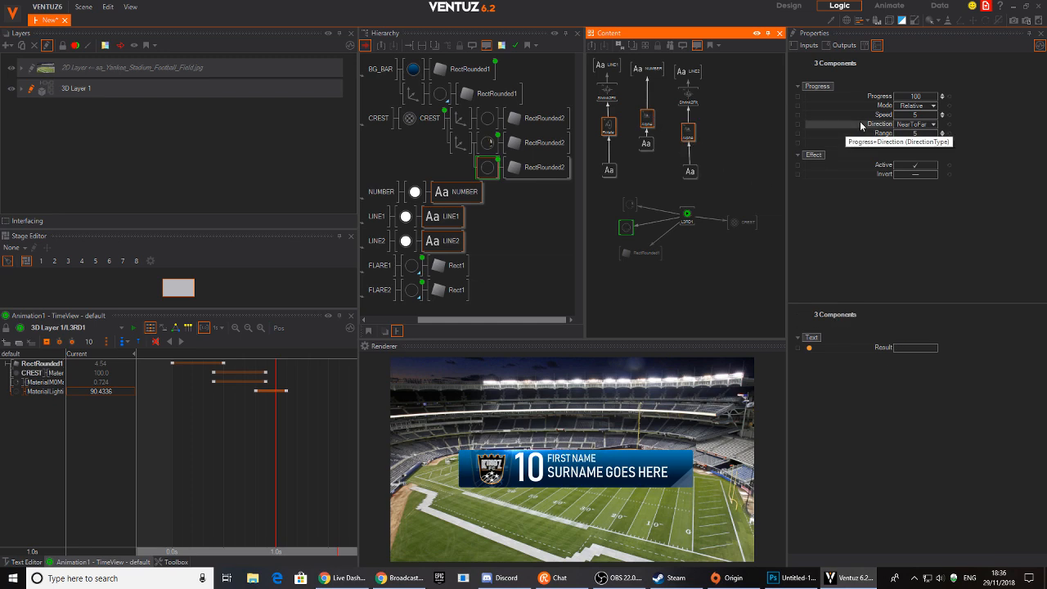
drag(870, 100, 688, 218)
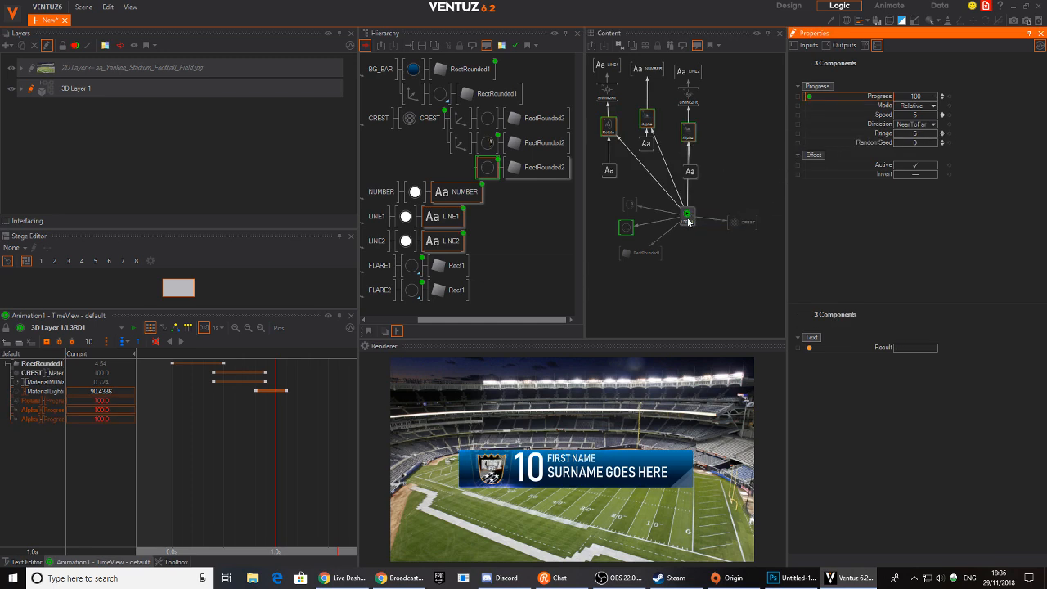
Keyframe the Progress channels of the Rotate effect and both Alpha effects with value 100 at 1.3 s.
drag(273, 440, 307, 454)
click(31, 401)
ctrl+click(30, 410)
ctrl+click(29, 419)
click(47, 342)
Keyframe the Rotate and both Alpha Progress channels with value 0 at 0.5 s.
drag(253, 455, 225, 454)
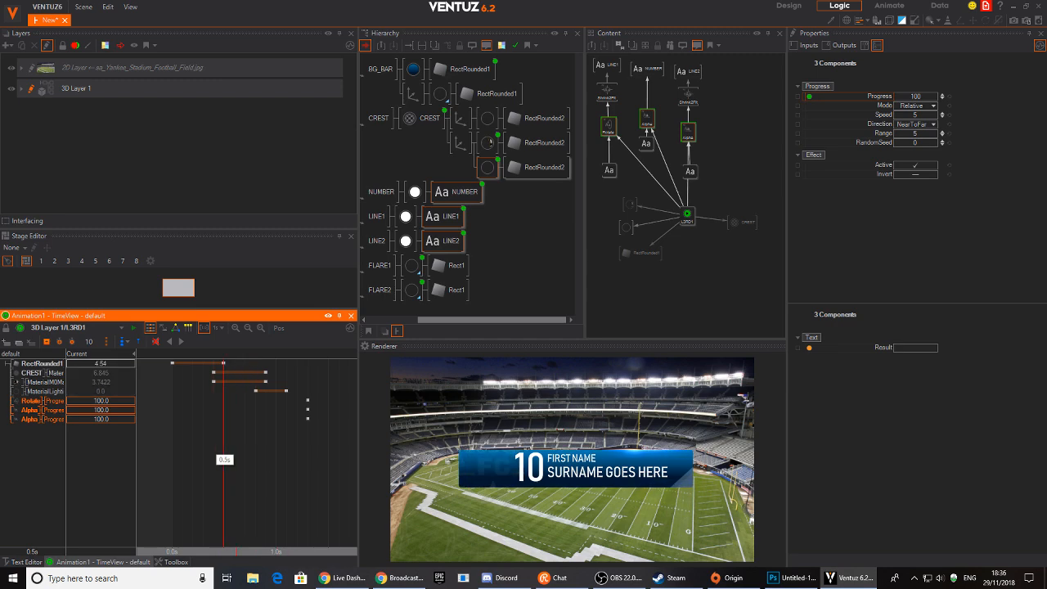
click(101, 401)
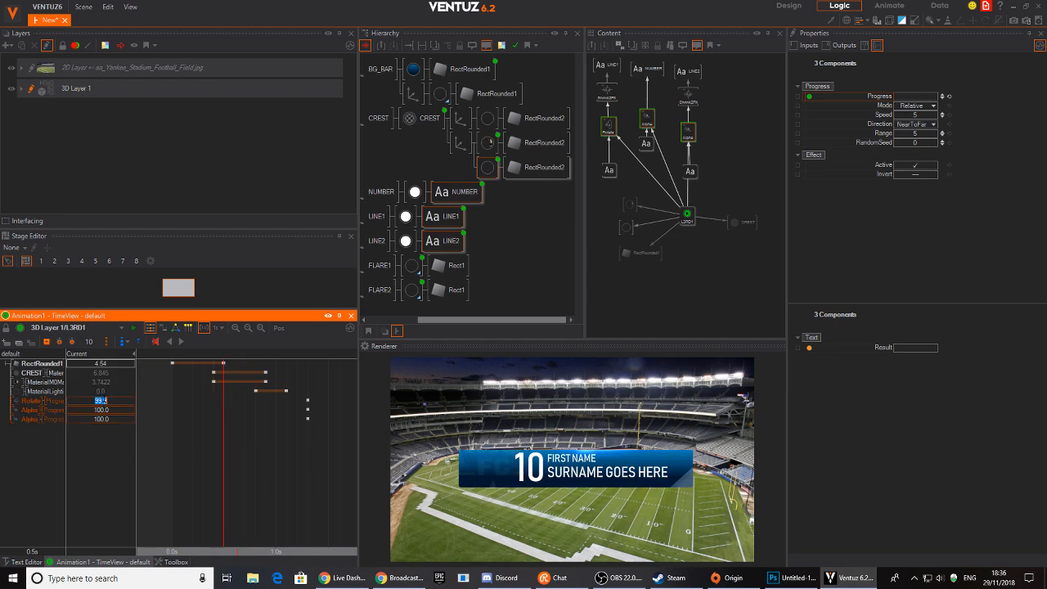
text(0)
key(Return)
click(109, 418)
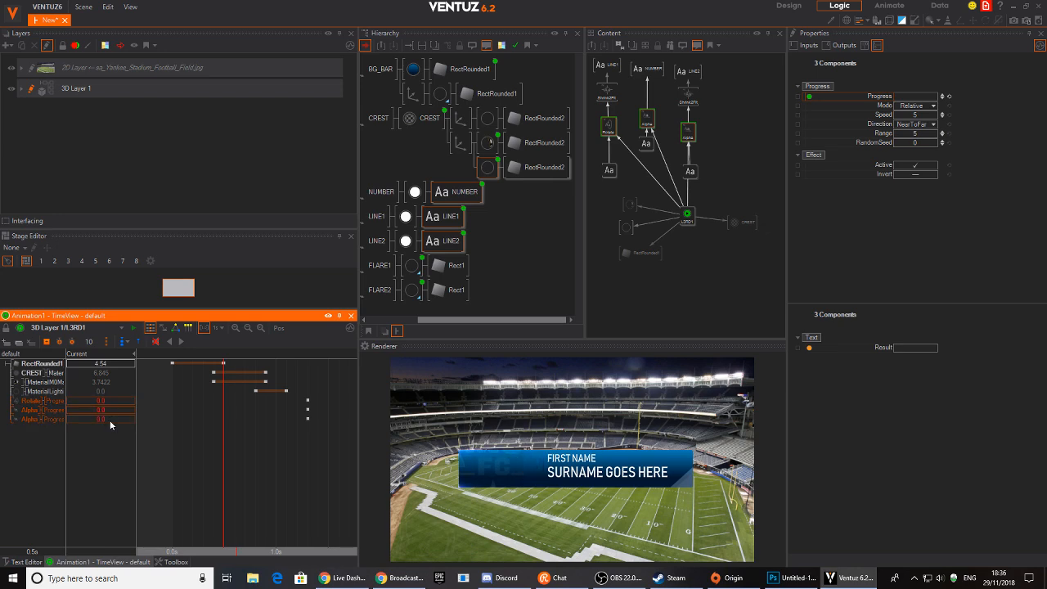
text(0)
key(Return)
click(46, 342)
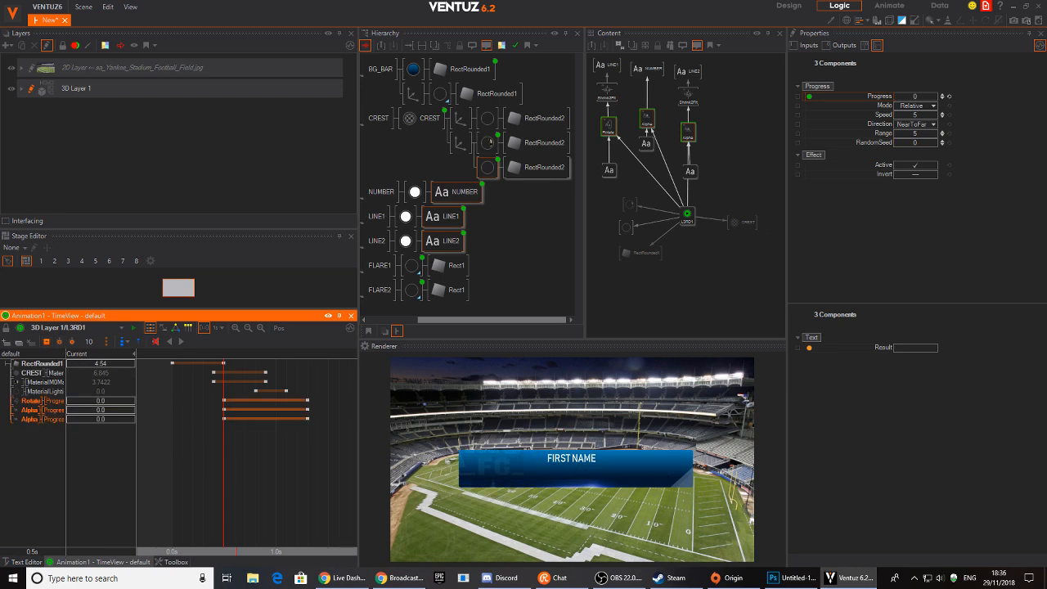
Play the L3RD1 animation from the start and scrub to 0.9 s to check how the texts appear.
click(153, 419)
click(180, 342)
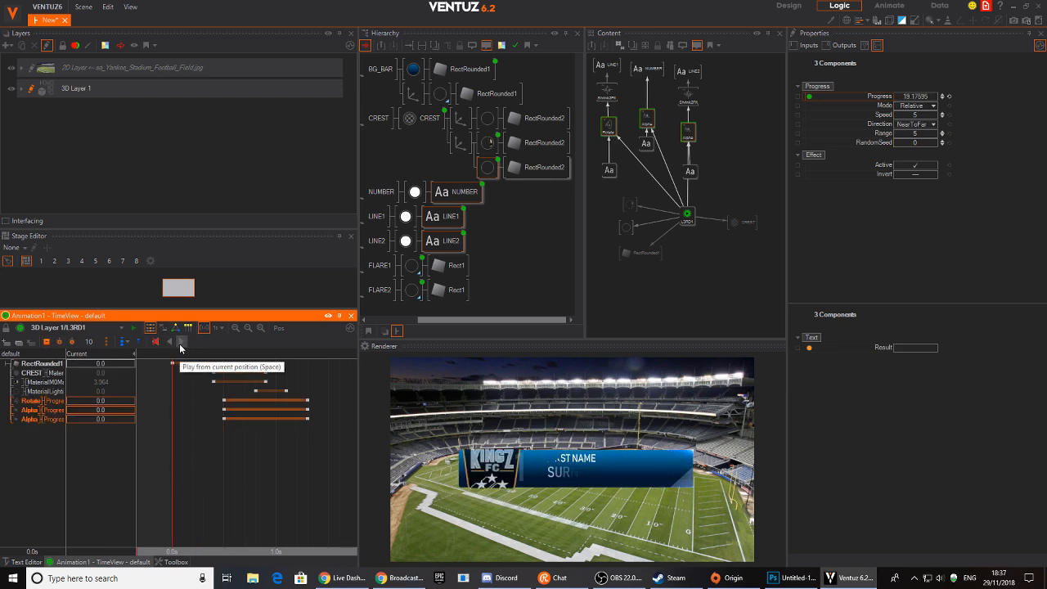
drag(217, 480, 266, 480)
Replace LINE1's Rotate effect with an Alpha effect between its text source and Shrink2Fit effect.
scroll(652, 213, up, 3)
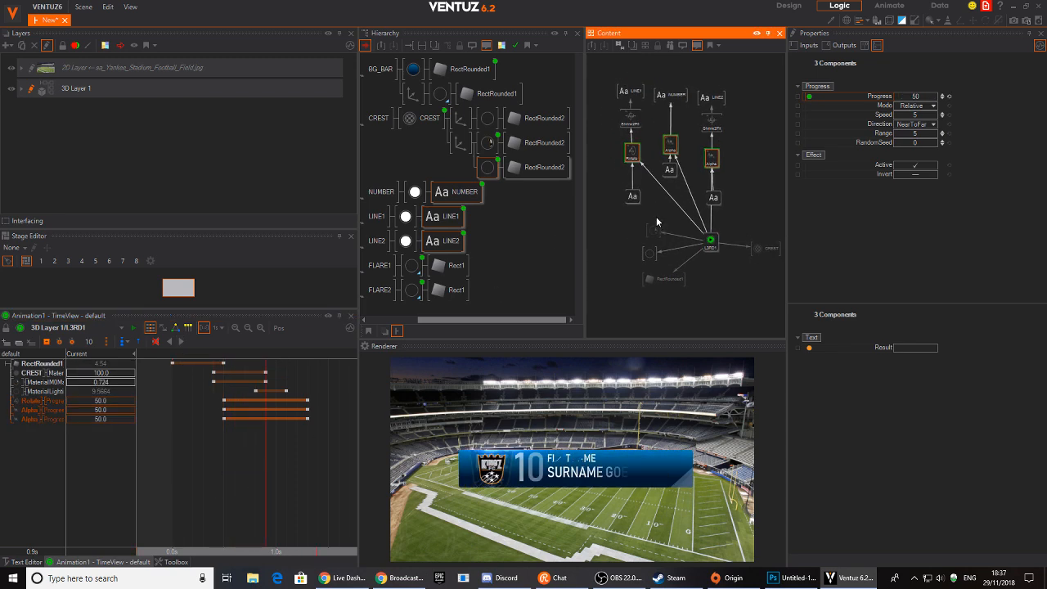
click(609, 137)
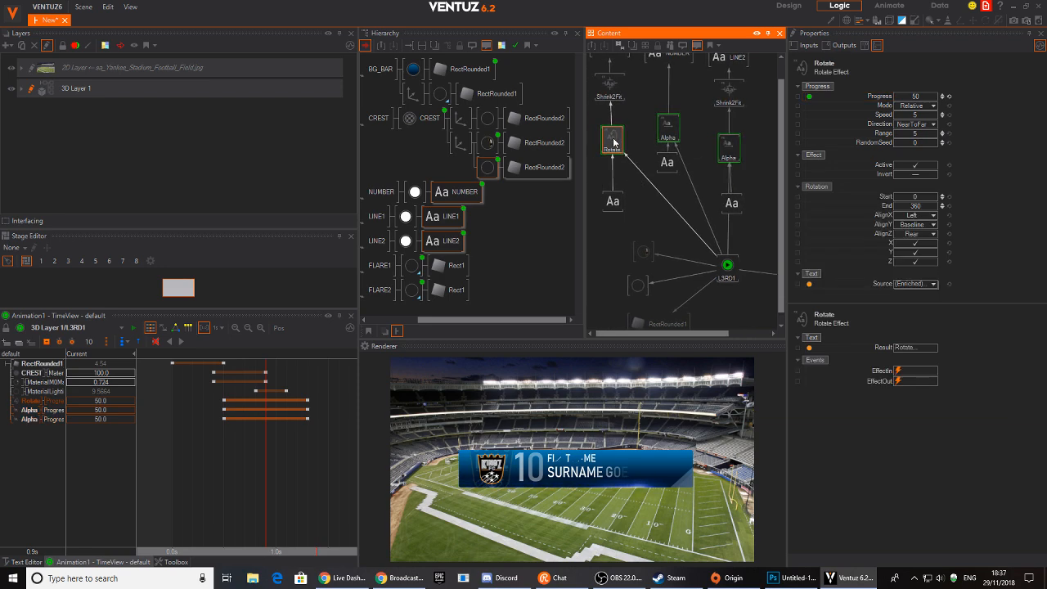
key(Delete)
right_click(623, 143)
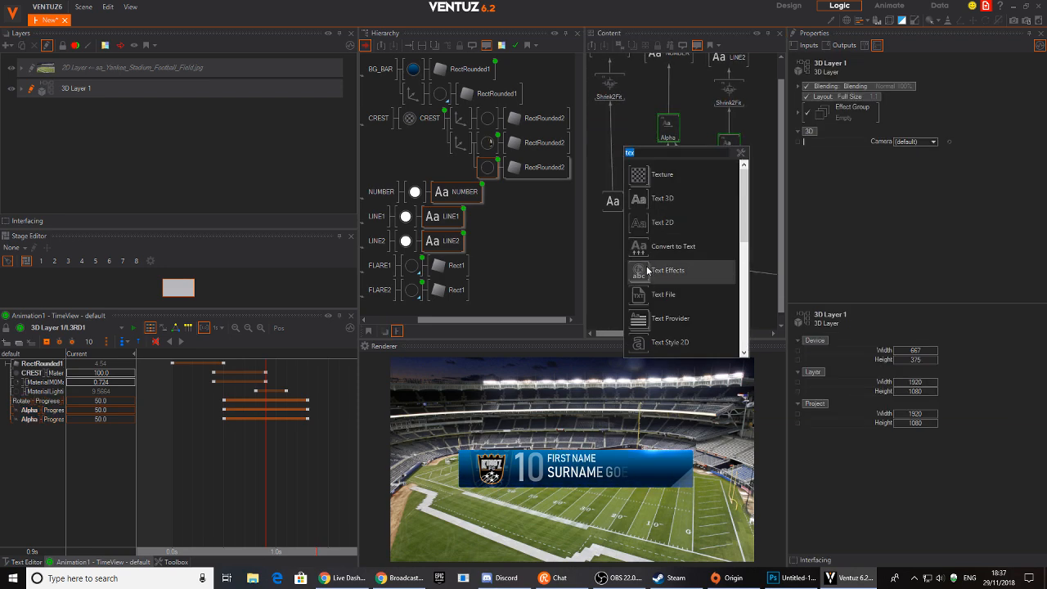
click(632, 190)
click(615, 147)
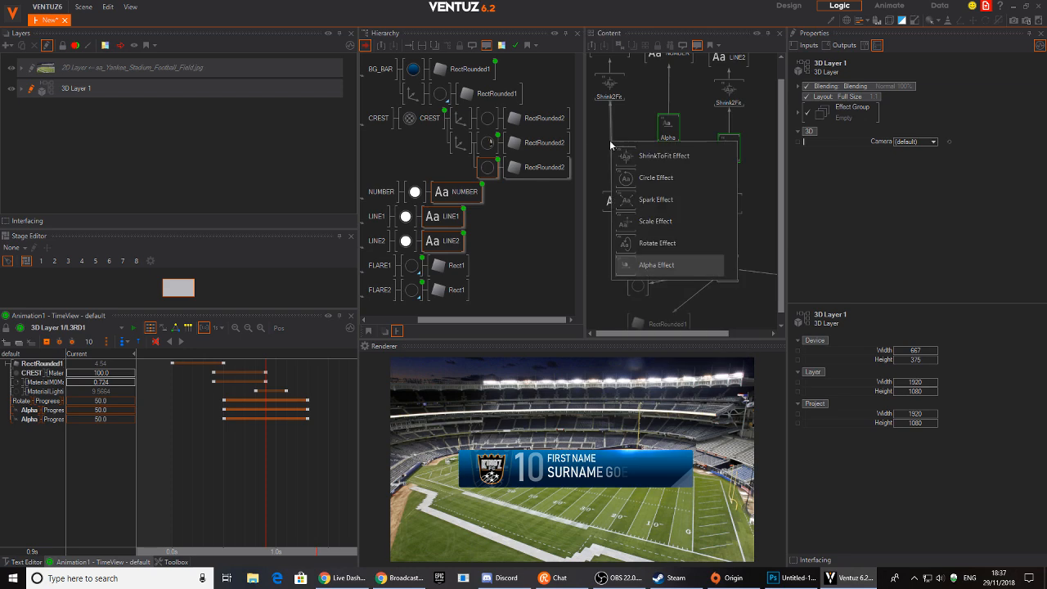
click(658, 265)
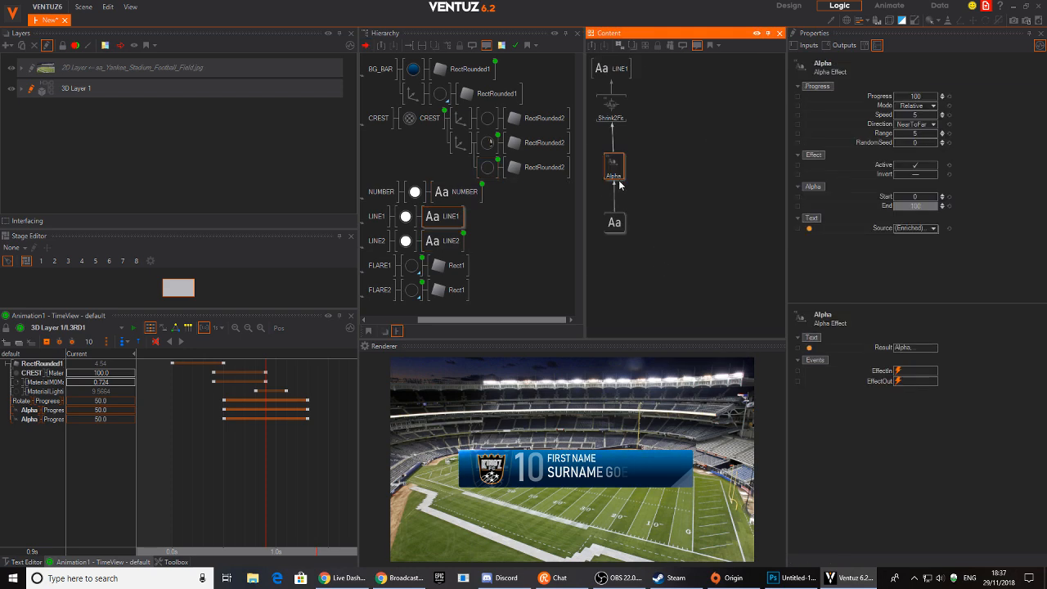
Link the Progress property of LINE1's new Alpha effect to the L3RD1 animation.
ctrl+click(461, 195)
click(613, 170)
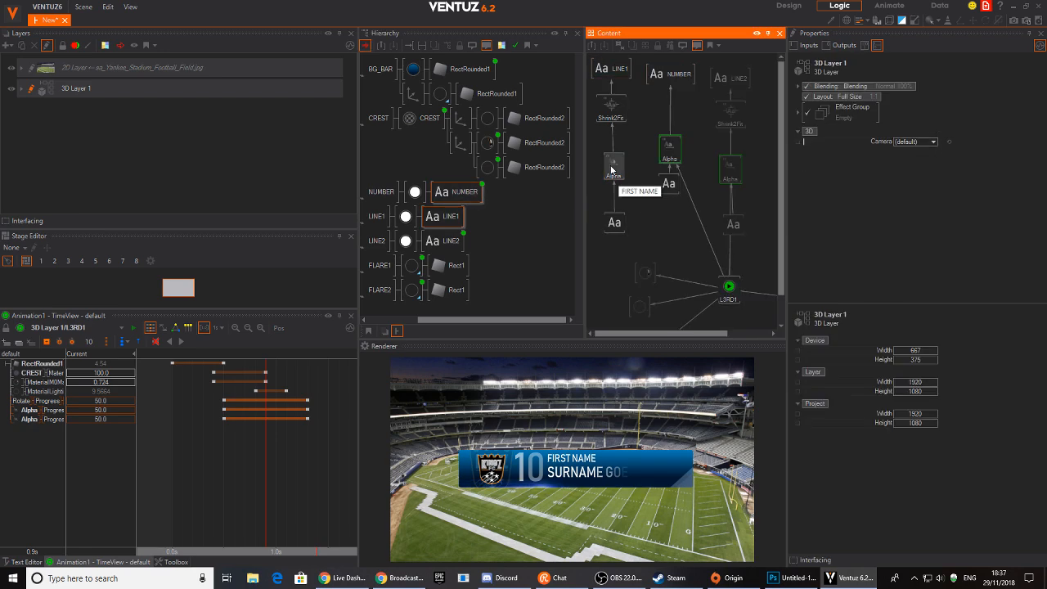
drag(856, 98, 314, 463)
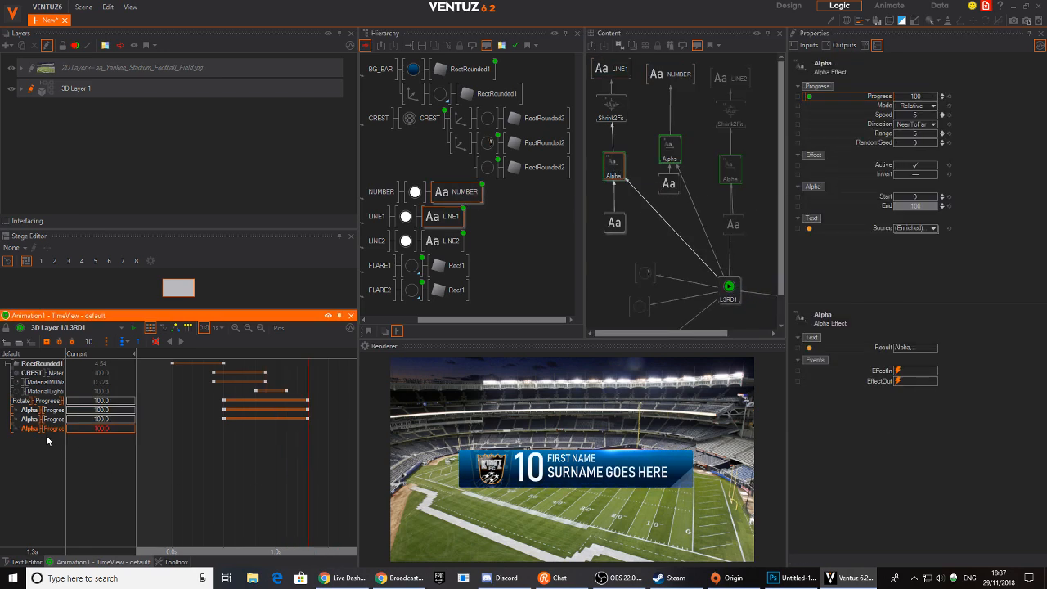
Keyframe the Progress of LINE1's Alpha effect with 100 at 1.3 s and 0 at 0.5 s.
click(47, 343)
drag(248, 450, 223, 452)
drag(105, 429, 113, 433)
text(0)
key(Return)
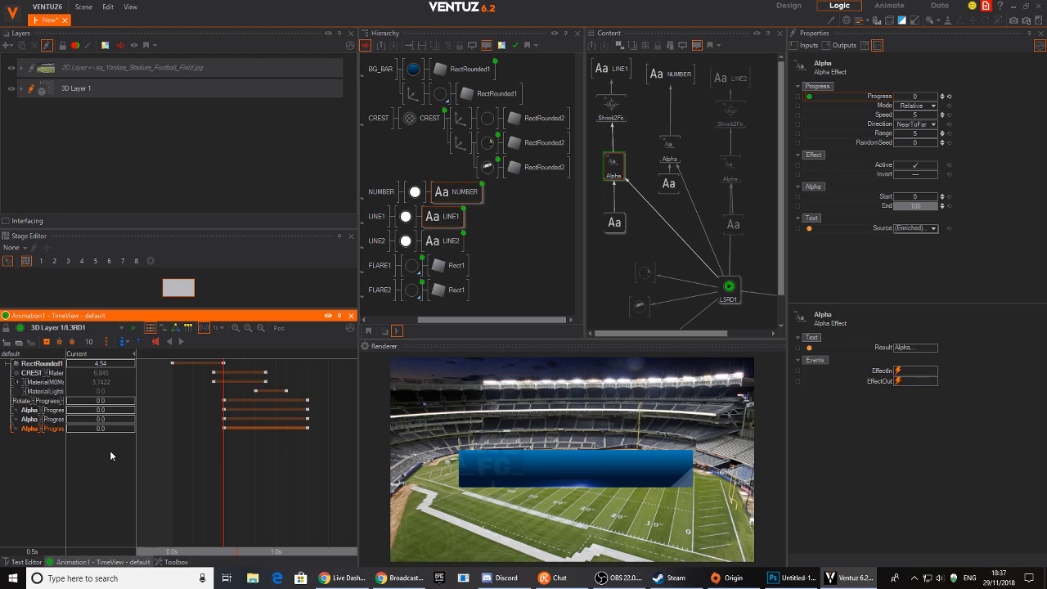
Rename the Alpha effects of LINE1, NUMBER and LINE2 as 1, num and 2.
double_click(613, 175)
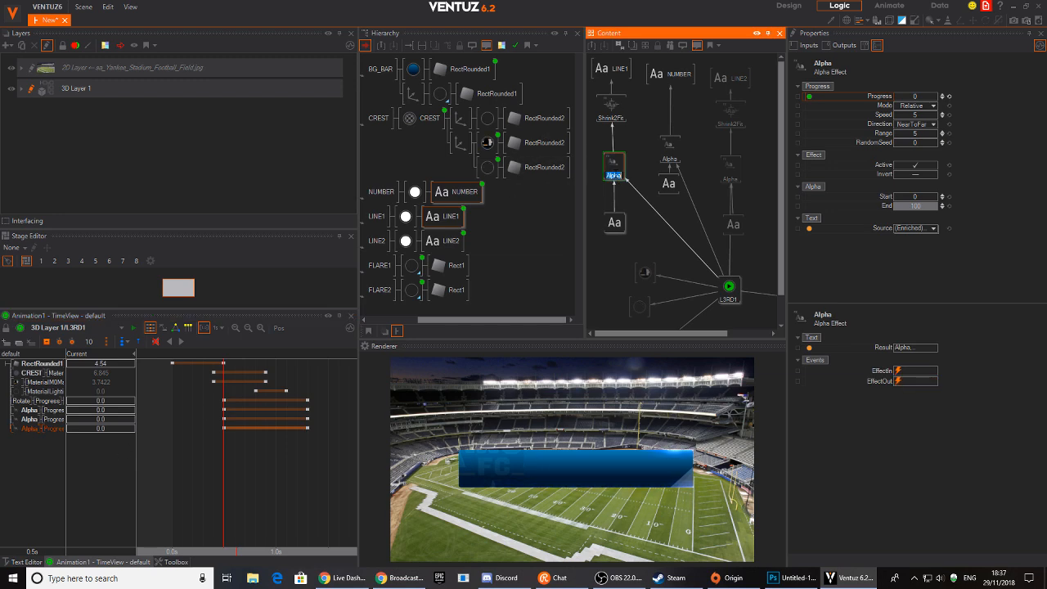
double_click(669, 152)
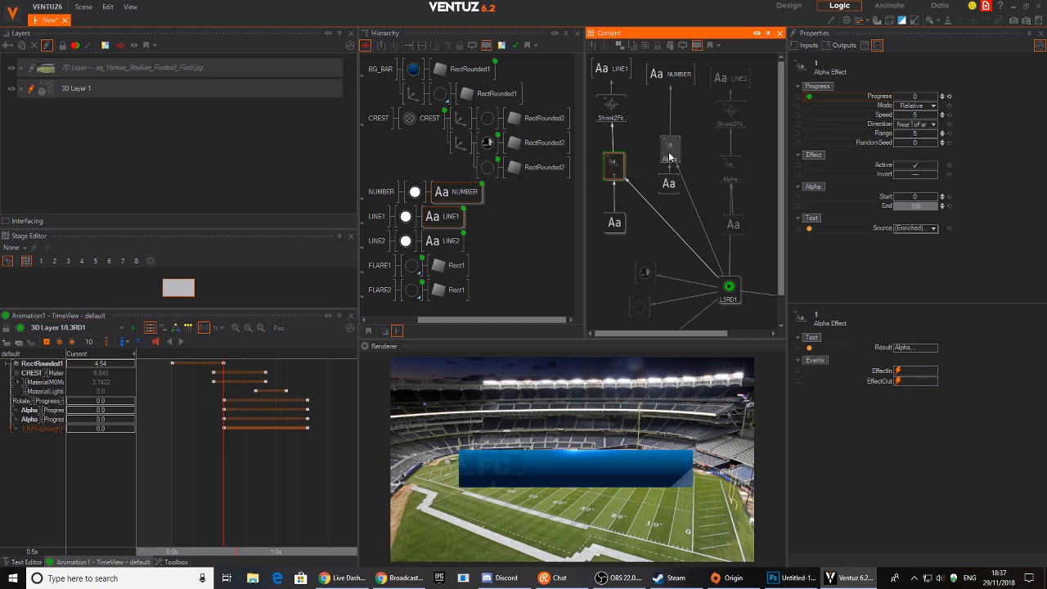
text(num)
key(Return)
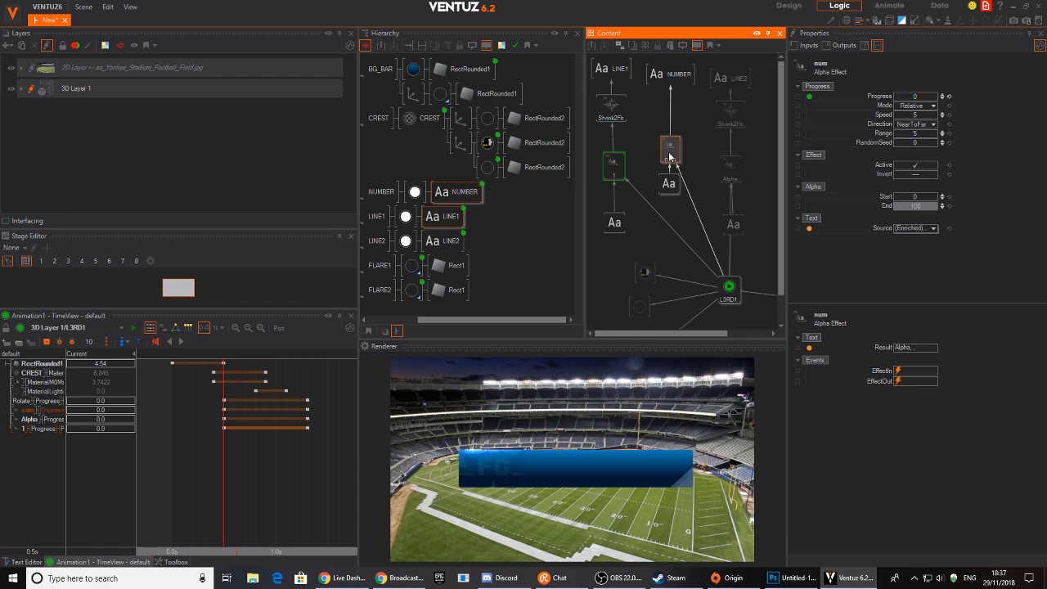
double_click(734, 176)
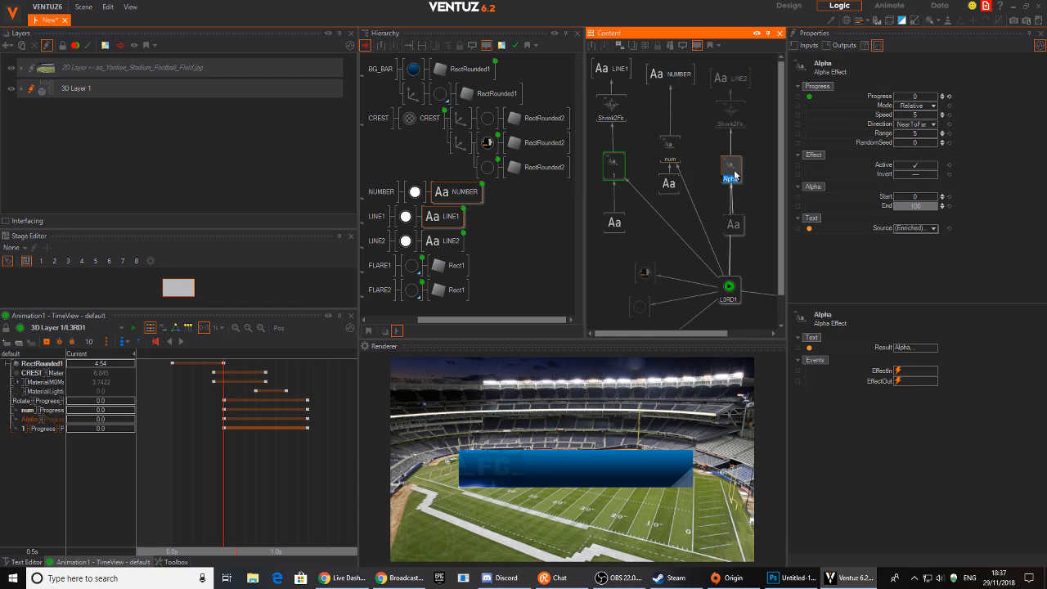
text(2)
key(Return)
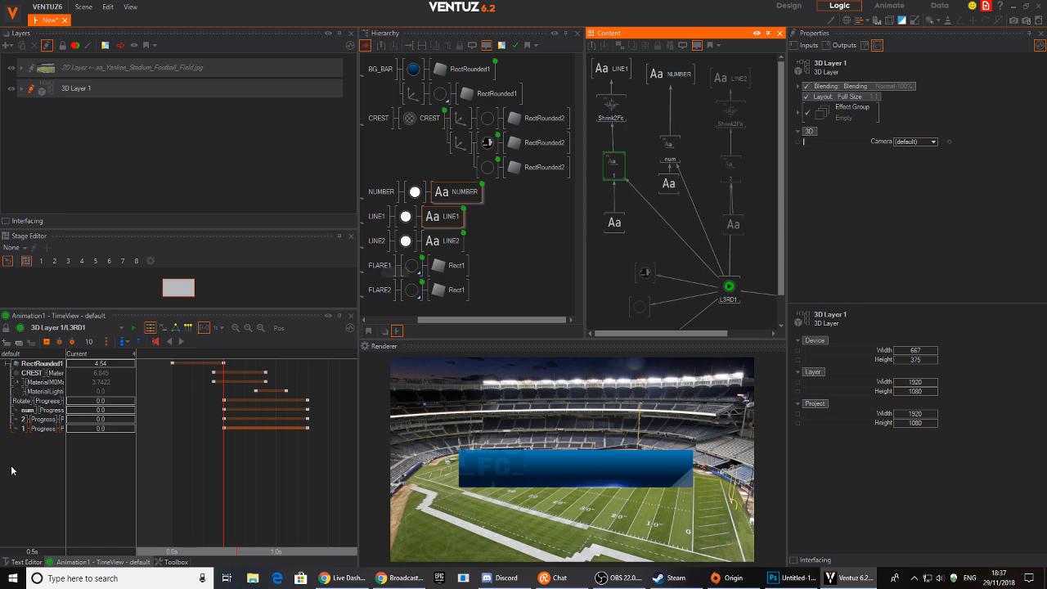
Order channel 1 above 2 and stagger the text keyframes: num 0.5–1.0 s, 1 from 0.8 s, 2 from 1.1 s.
drag(22, 428, 23, 418)
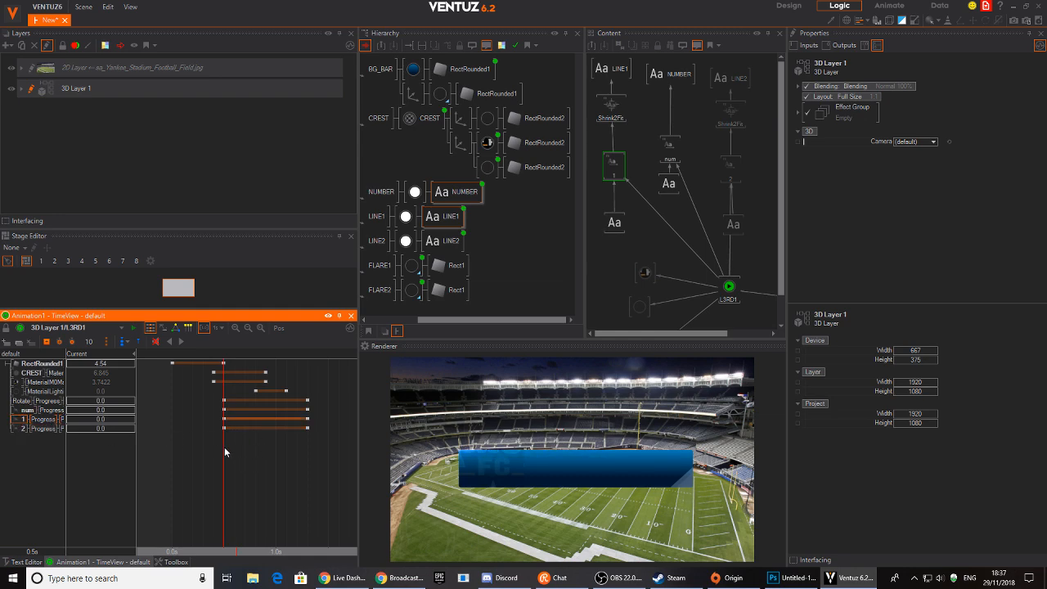
drag(308, 422, 273, 417)
drag(313, 465, 260, 435)
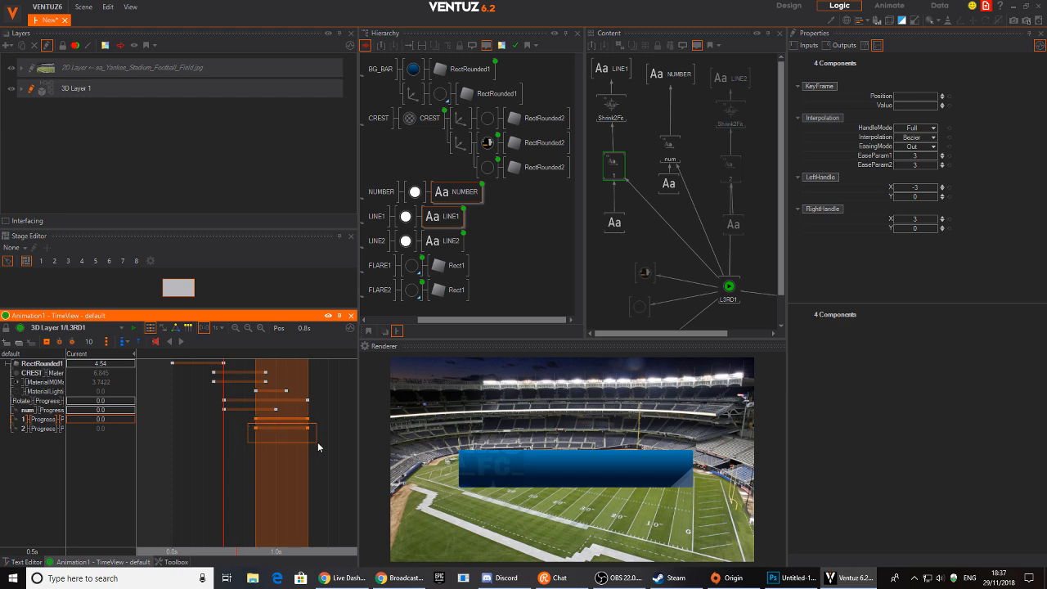
drag(307, 428, 337, 438)
Preview the staggered text animation and shift channel 2's keyframes to start at 1.0 s.
right_drag(275, 460, 169, 454)
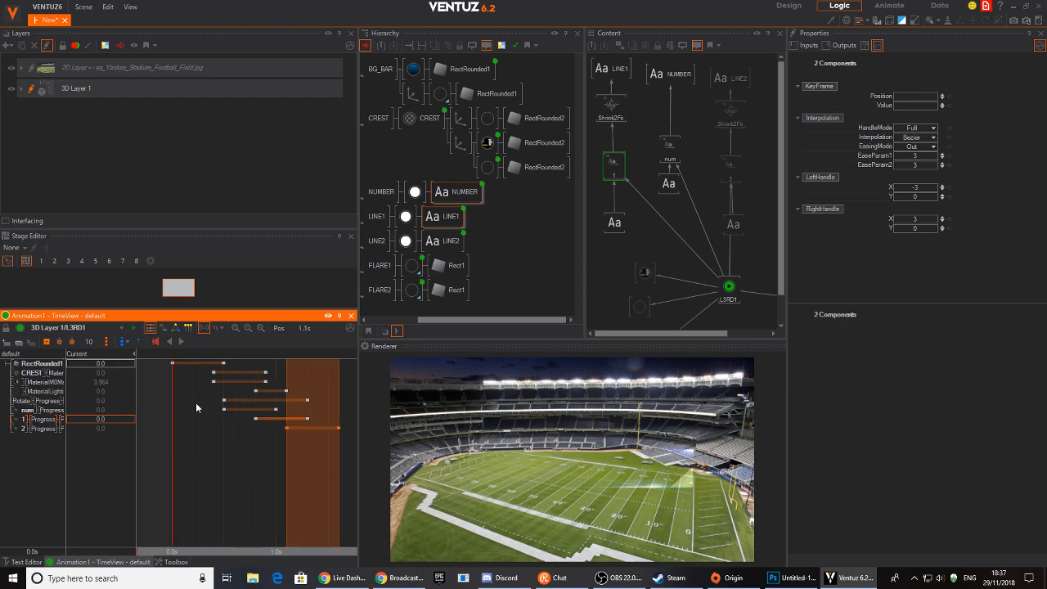
click(187, 342)
right_drag(293, 442, 304, 483)
drag(286, 428, 276, 429)
right_drag(249, 415, 297, 422)
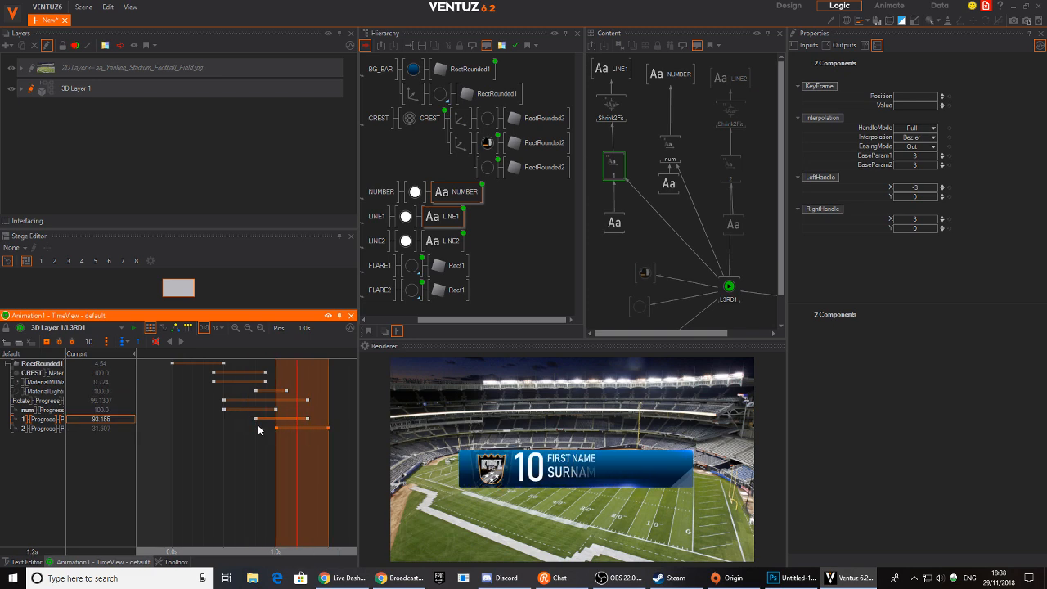
Shift the keyframes of channels 1 and 2 to start at 0.7 s and 0.9 s, and replay the animation.
drag(251, 418, 310, 428)
right_drag(336, 477, 173, 491)
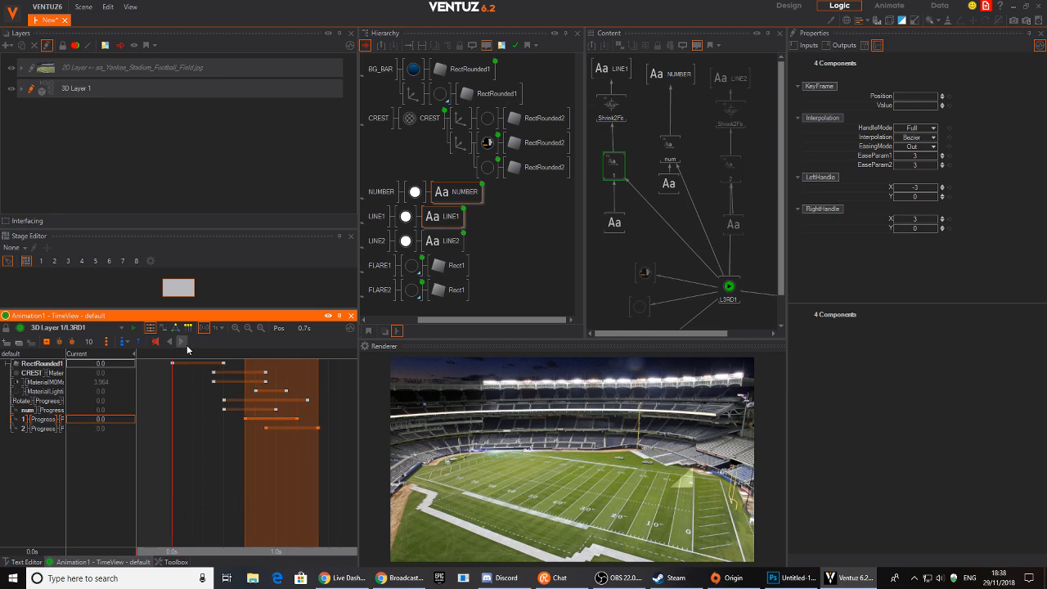
click(186, 349)
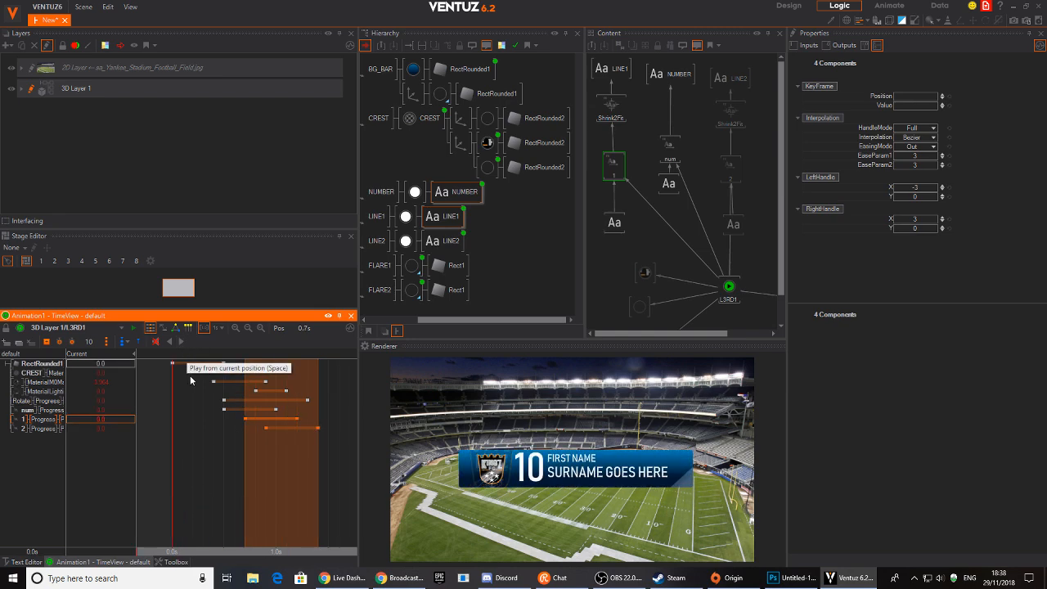
right_drag(321, 489, 225, 476)
mouse_move(317, 492)
mouse_down()
mouse_move(179, 478)
mouse_move(319, 474)
mouse_up()
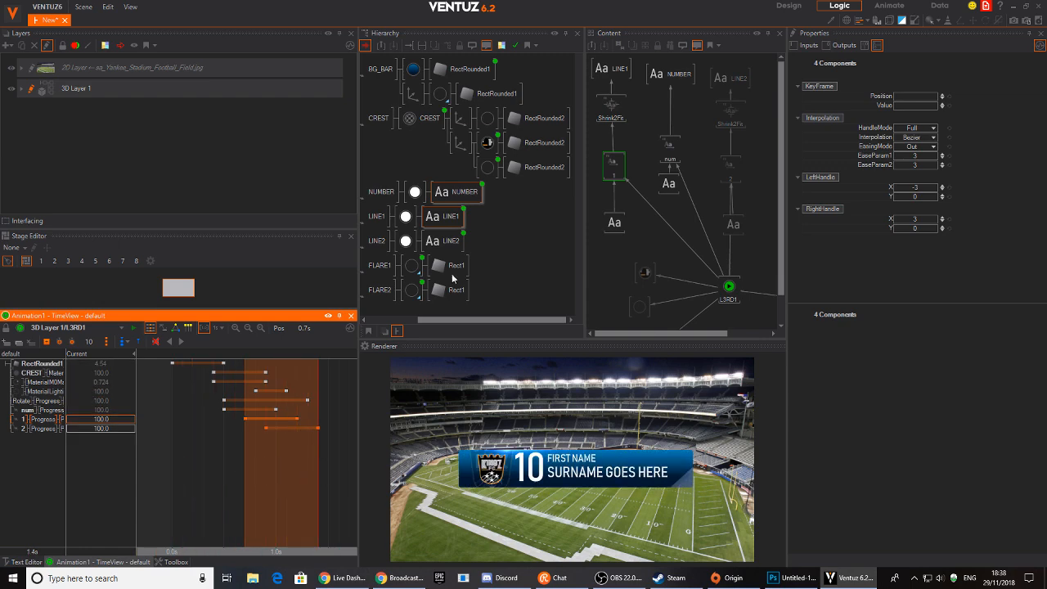
Add a second Base texture stage to the BG_BAR material.
click(413, 68)
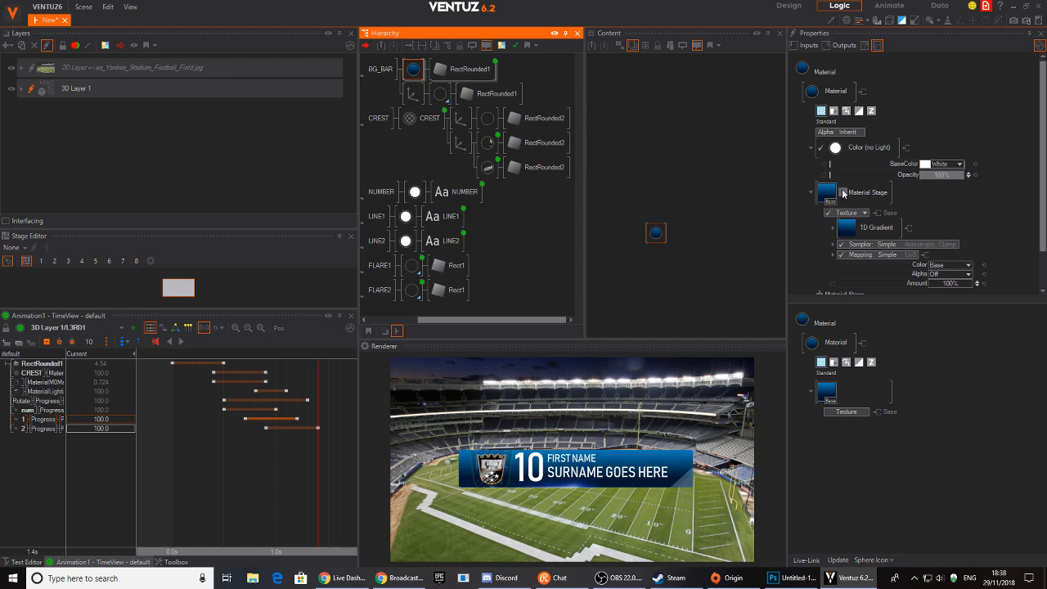
click(844, 195)
mouse_move(819, 188)
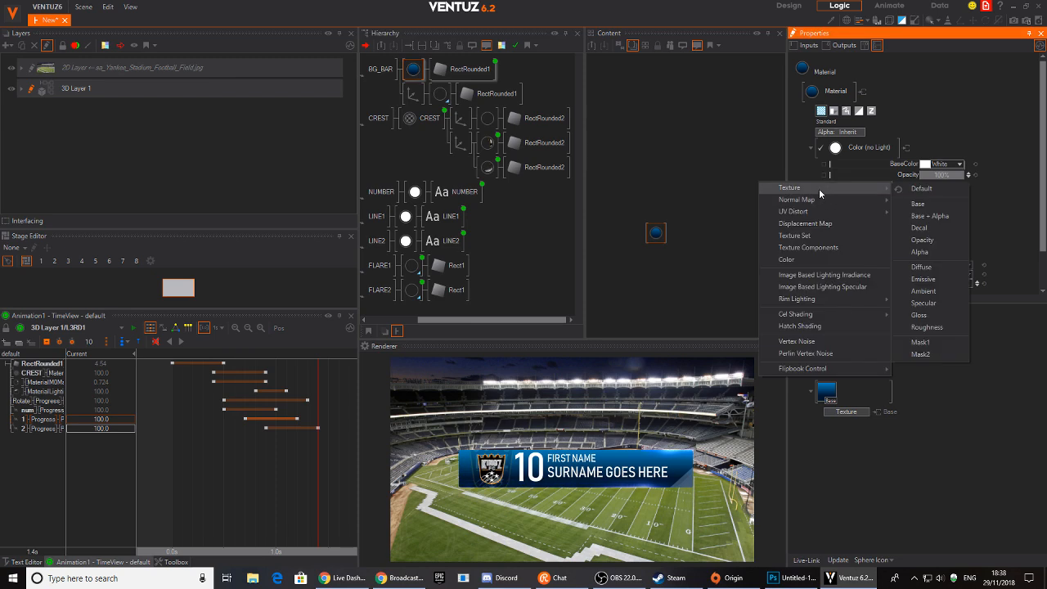
click(928, 208)
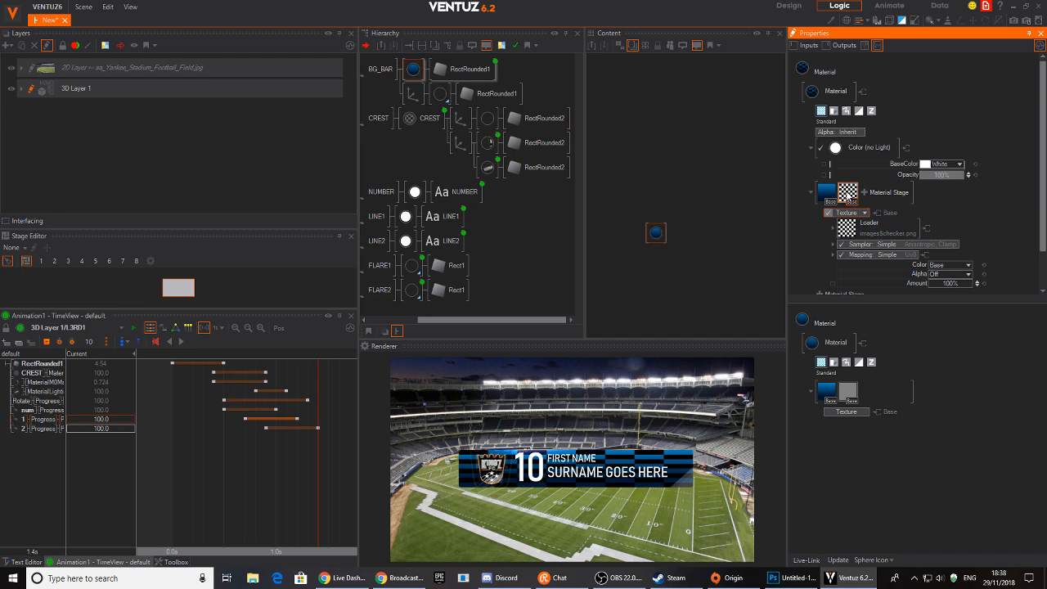
Load reflection1.png from the Images folder into the second texture stage of the BG_BAR material.
double_click(849, 198)
drag(596, 221, 596, 400)
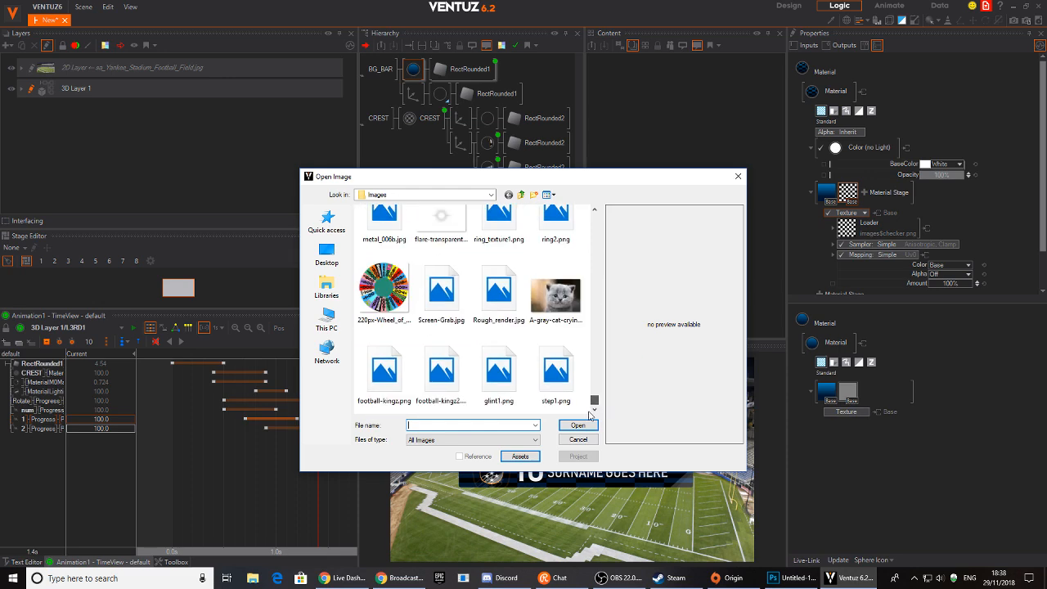
click(522, 196)
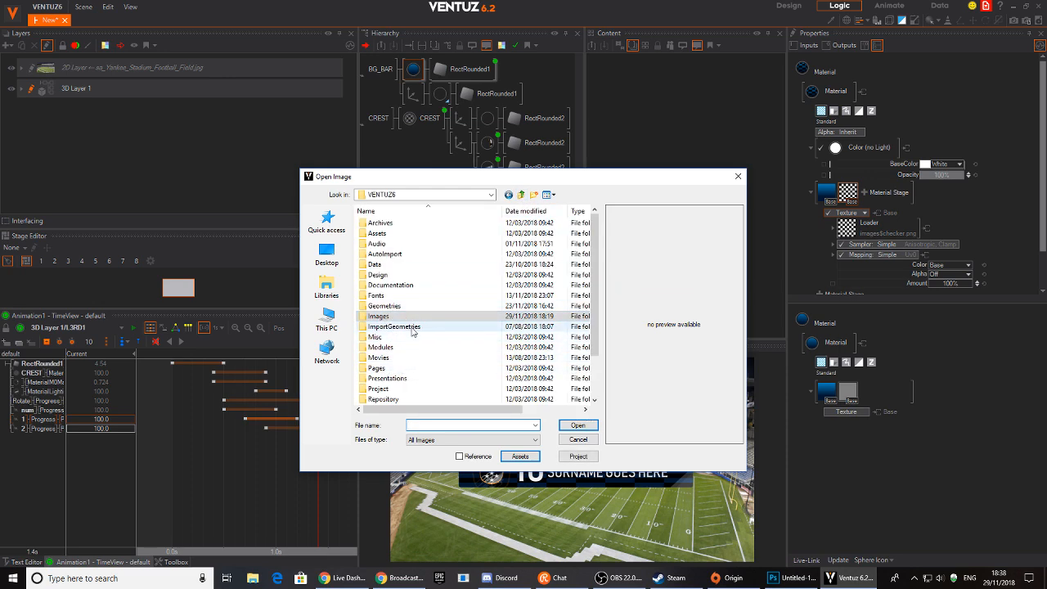
double_click(388, 319)
drag(594, 215, 590, 398)
click(562, 347)
click(576, 424)
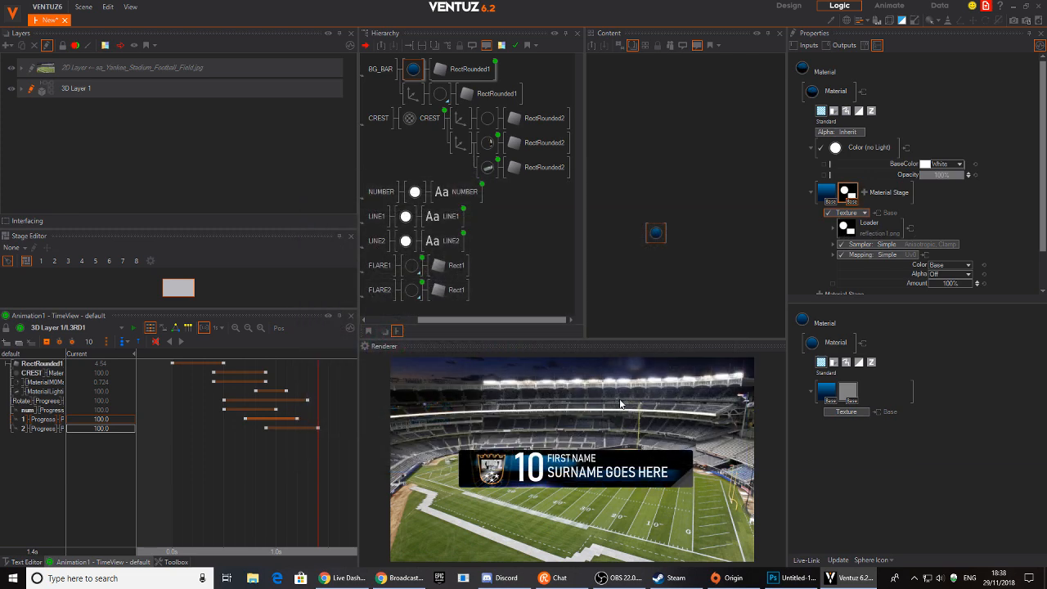
Try the Screen (AddSmooth) color operation on the reflection texture stage with an amount of 29%.
scroll(991, 164, down, 3)
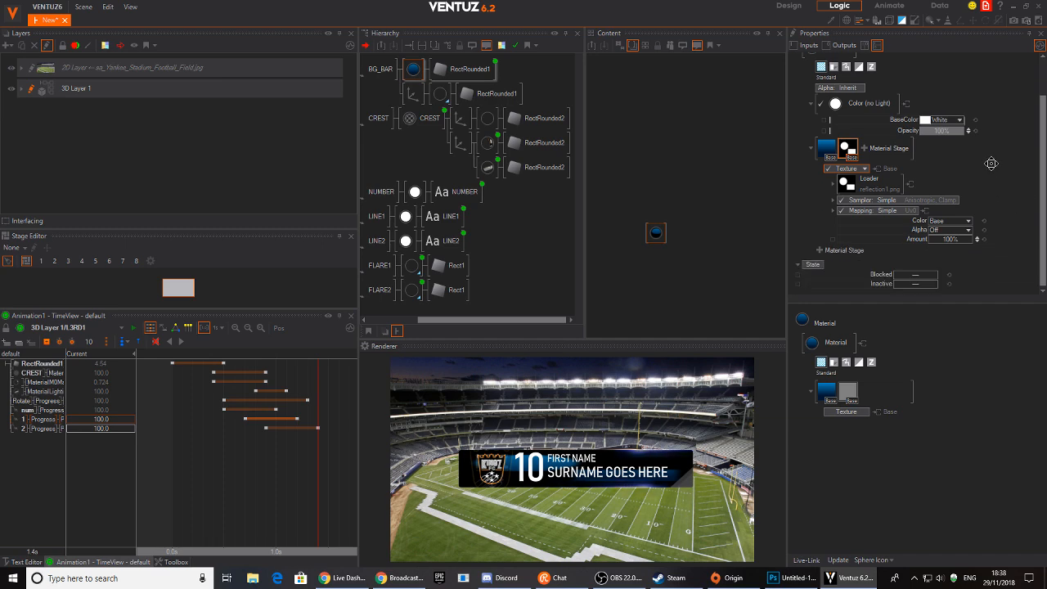
click(967, 230)
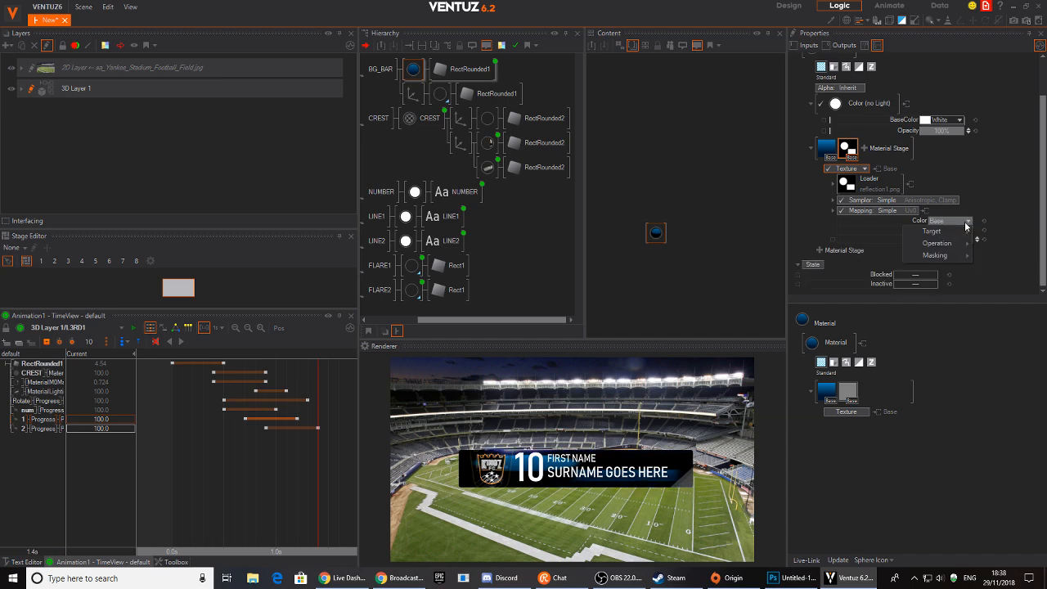
mouse_move(936, 243)
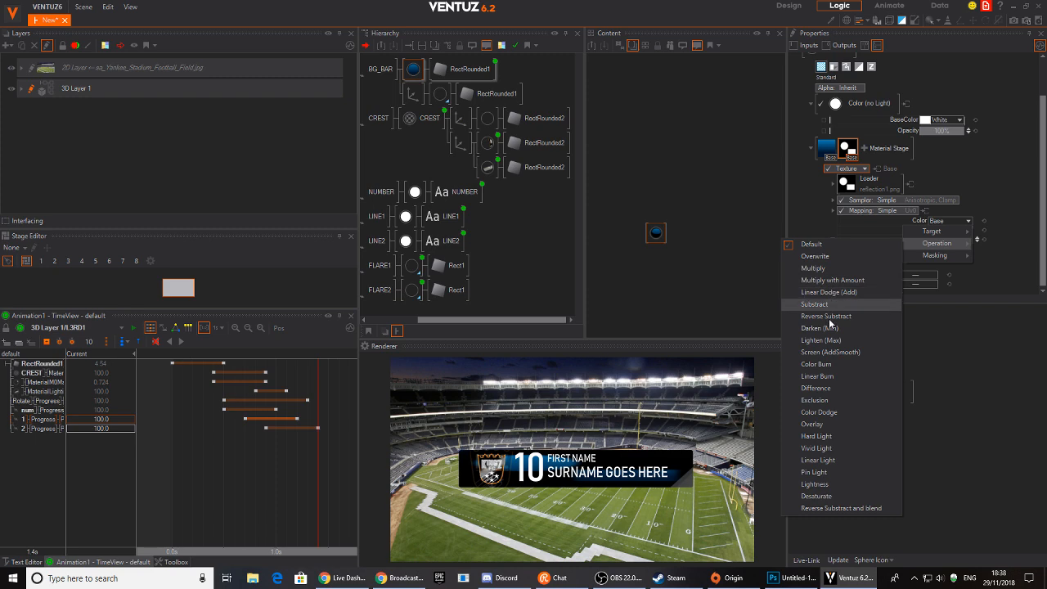
click(845, 356)
drag(956, 241, 998, 236)
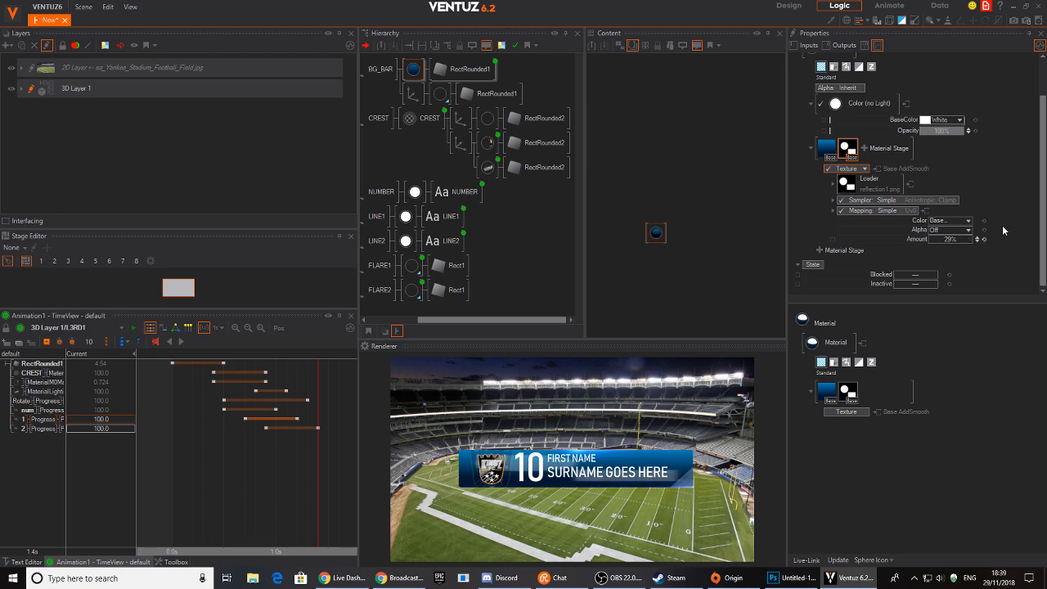
Change the reflection texture's mapping to 3D Mapping with Camera Space Reflection.
click(909, 212)
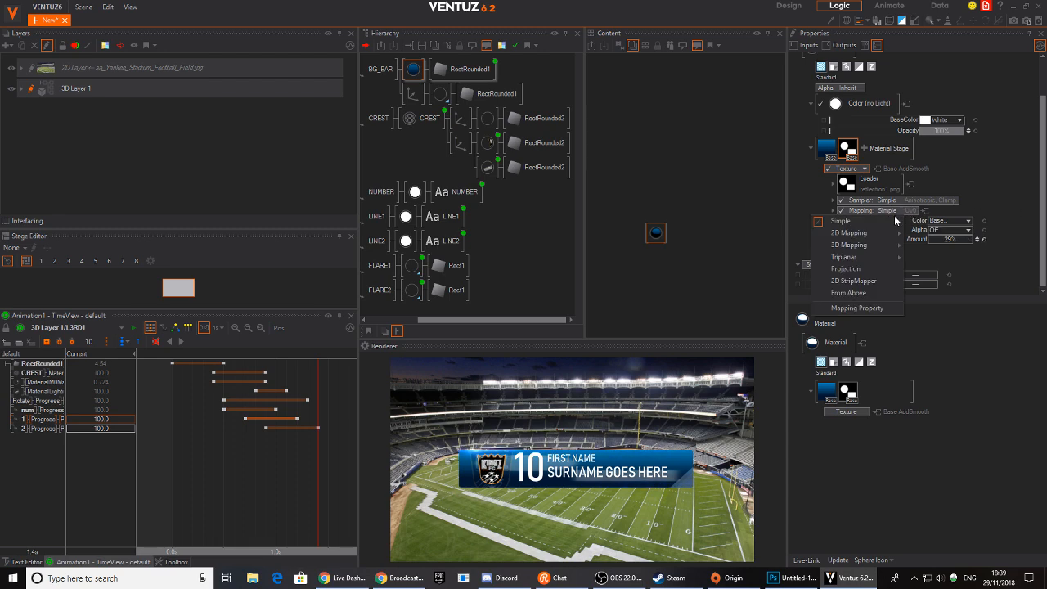
mouse_move(884, 234)
mouse_move(876, 263)
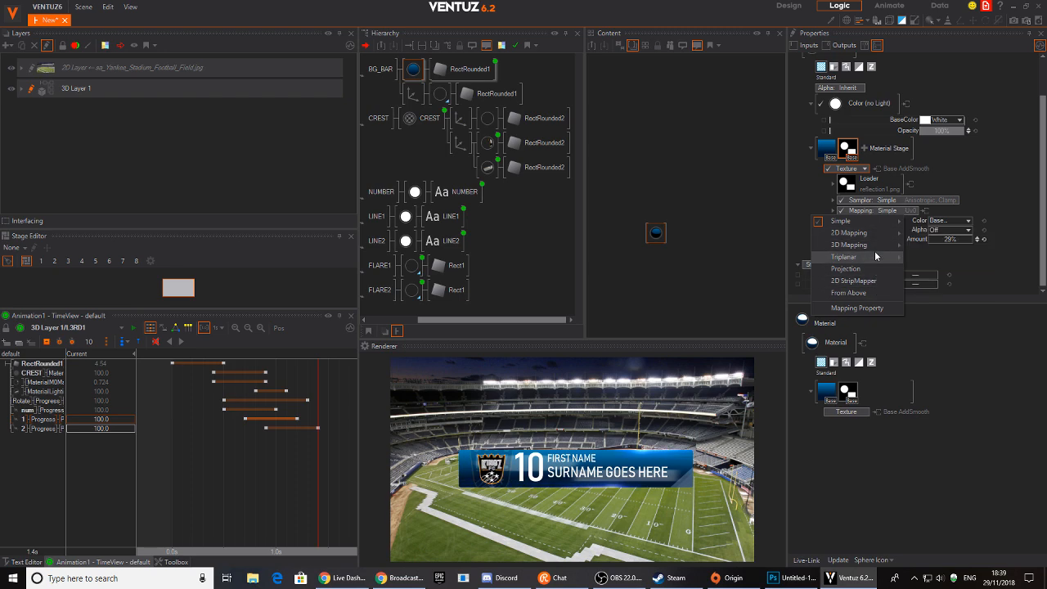
mouse_move(855, 245)
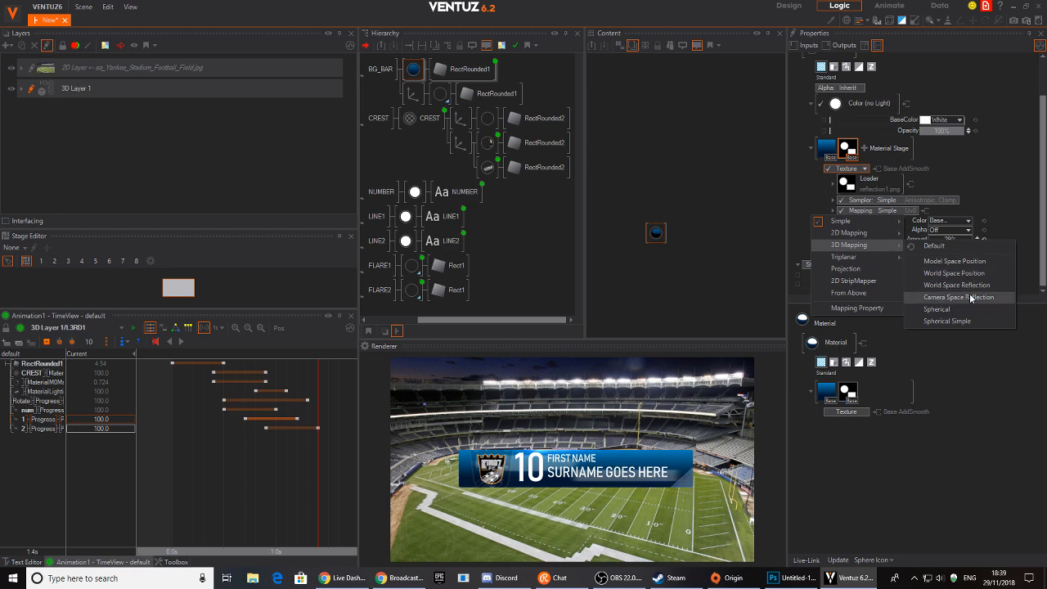
click(981, 299)
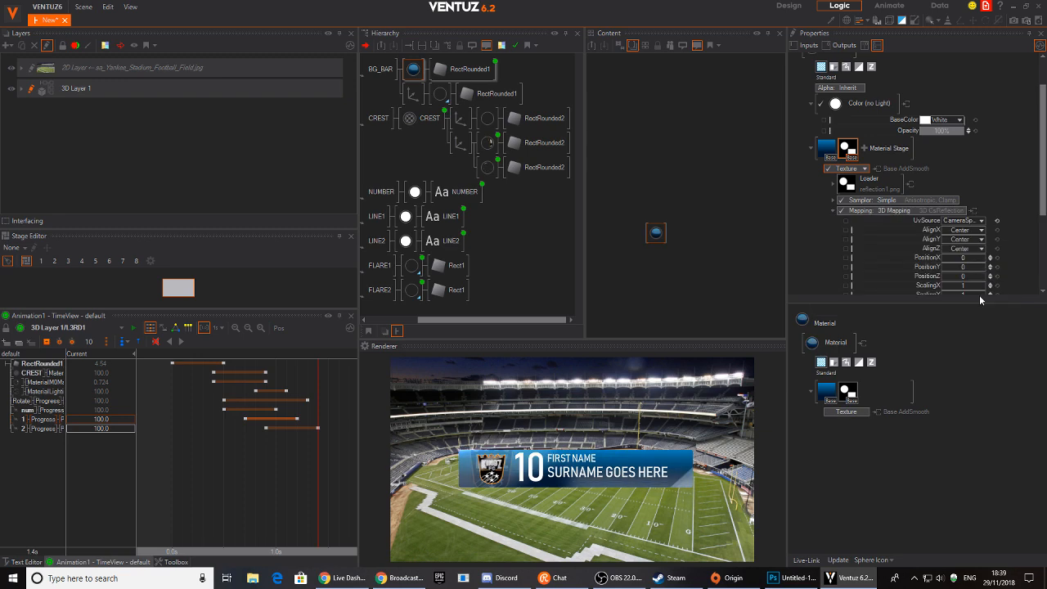
Set the reflection stage's color operation to Overlay and its amount to 23.8%.
scroll(1006, 239, down, 1)
scroll(1008, 236, down, 2)
drag(984, 267, 971, 254)
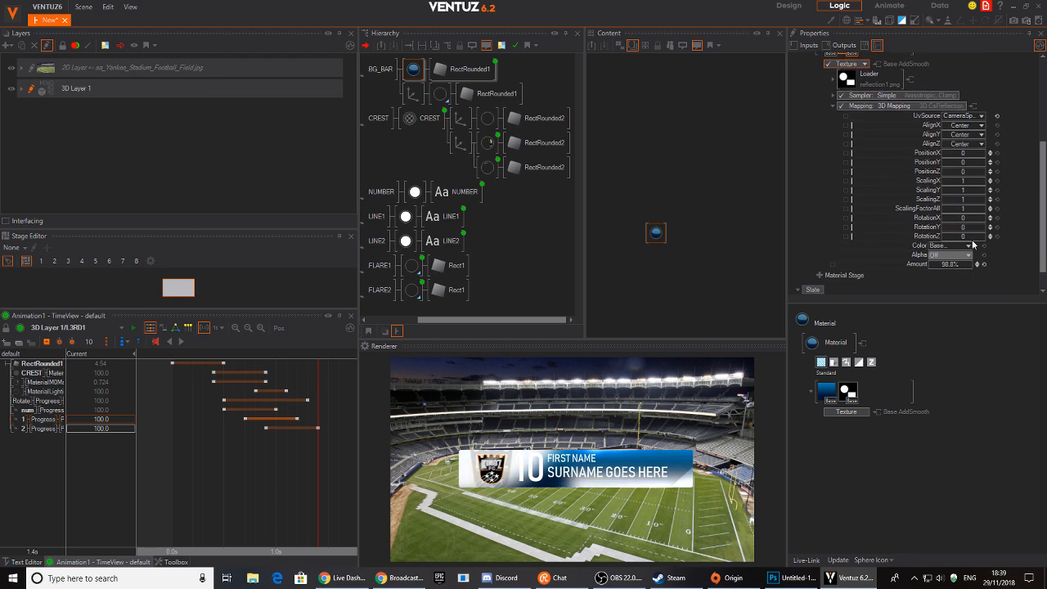
scroll(969, 211, down, 1)
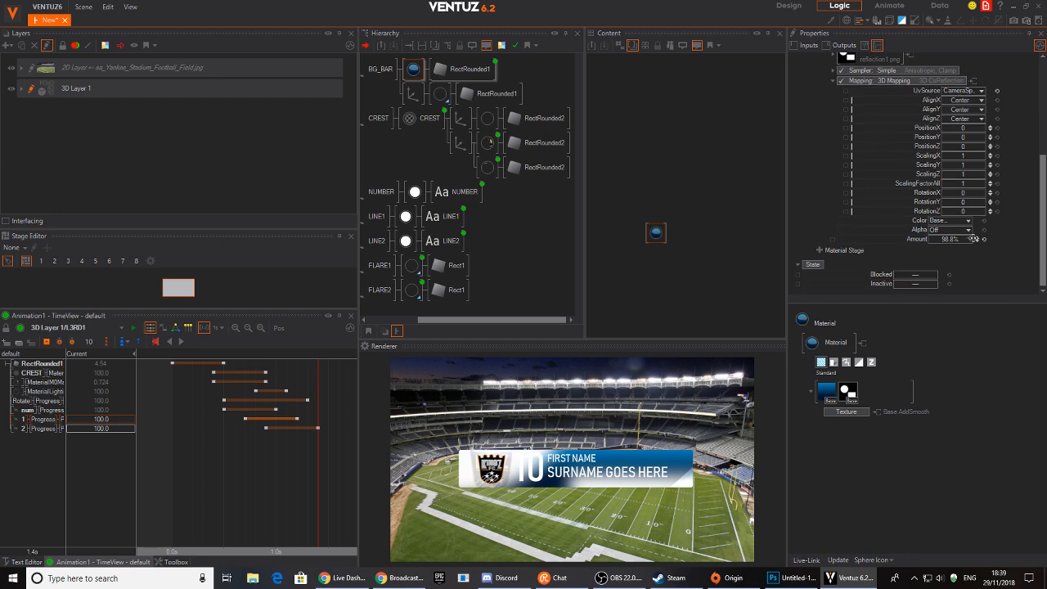
click(969, 221)
mouse_move(937, 242)
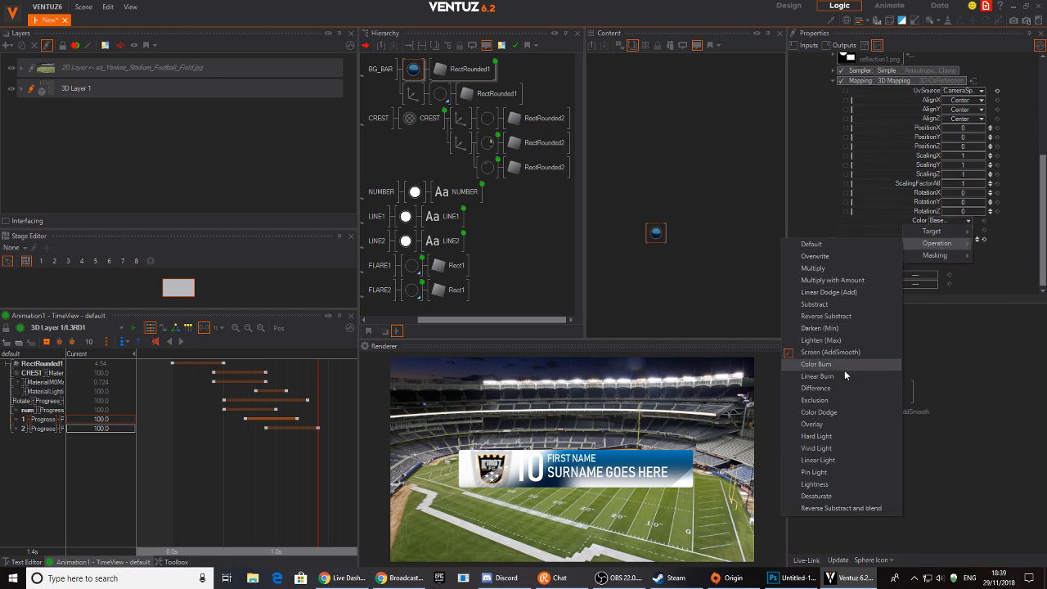
click(818, 423)
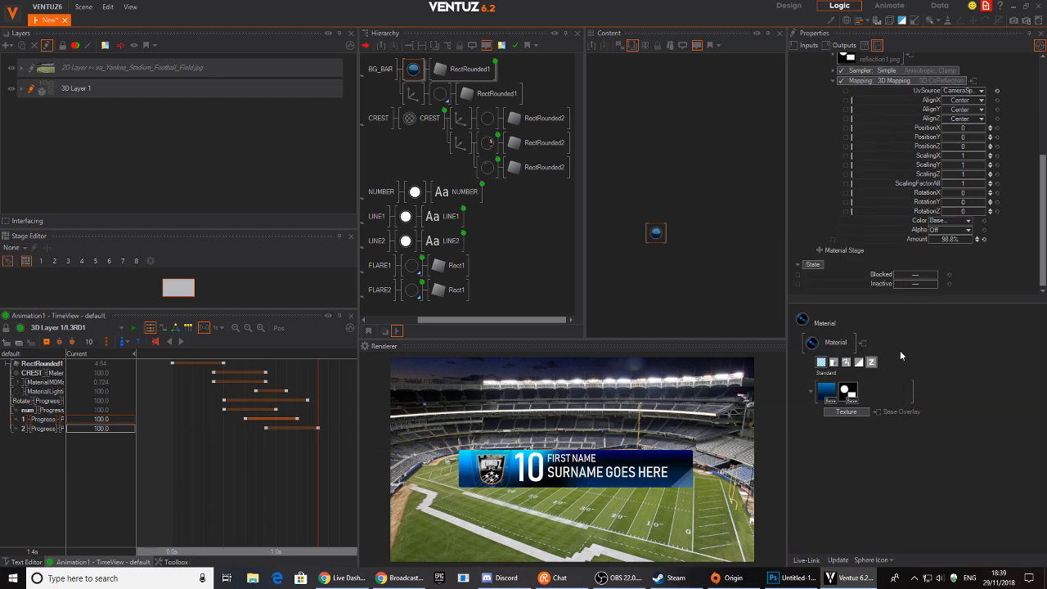
scroll(1023, 142, up, 2)
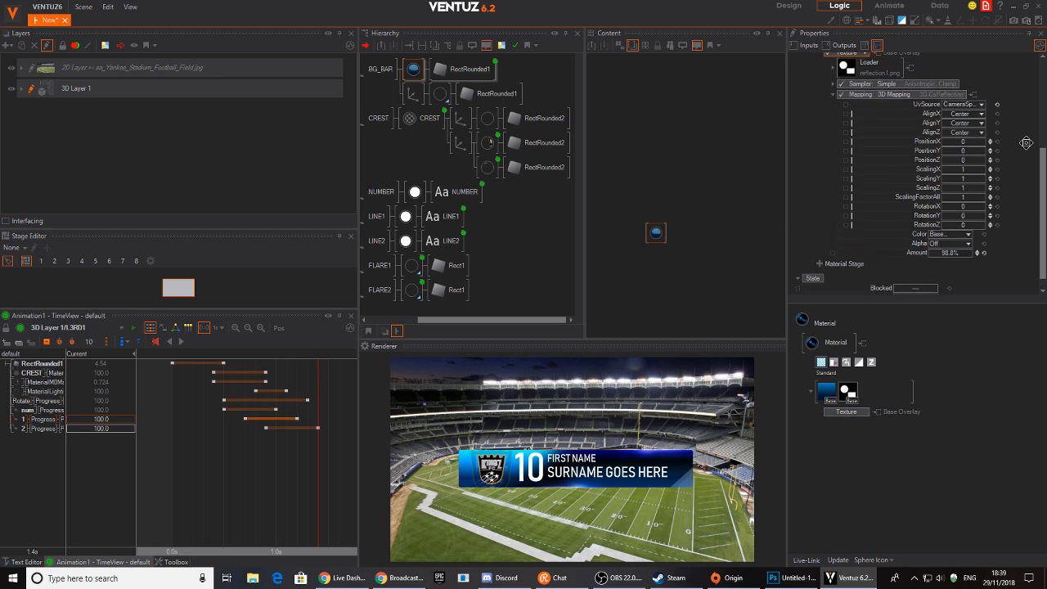
drag(955, 273, 930, 270)
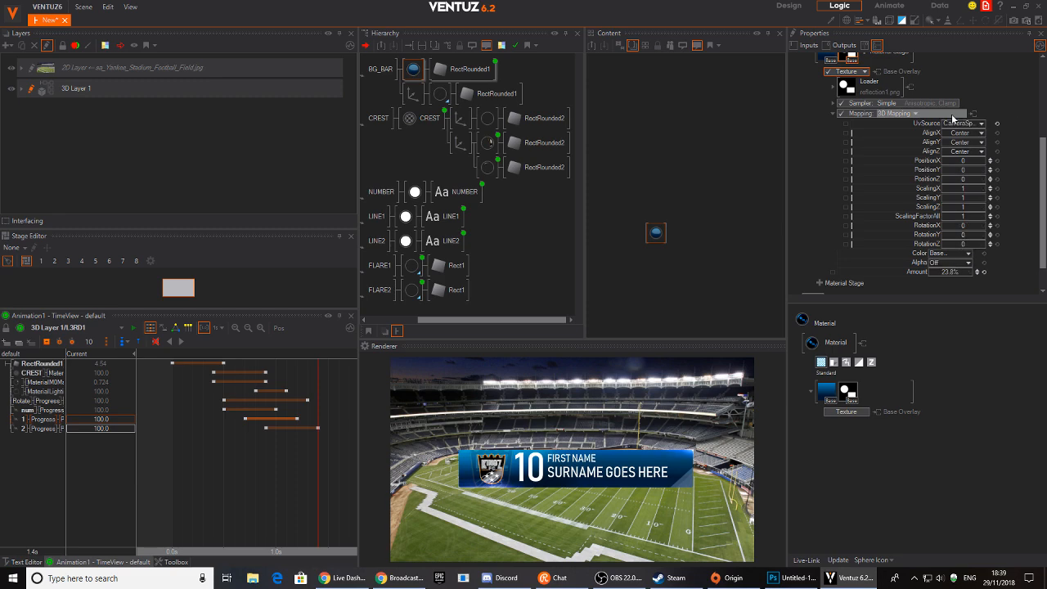
Set the reflection texture's sampler to Simple Wrap and its mapping's ScalingFactorAll to 0.87, leaving RotationZ at its default.
click(929, 106)
mouse_move(866, 114)
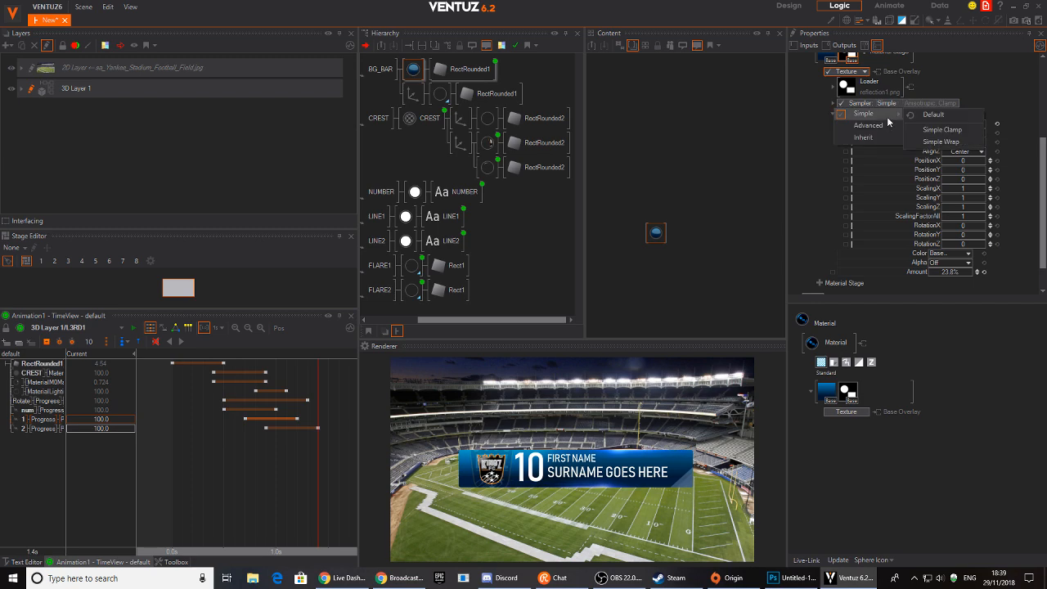
click(939, 142)
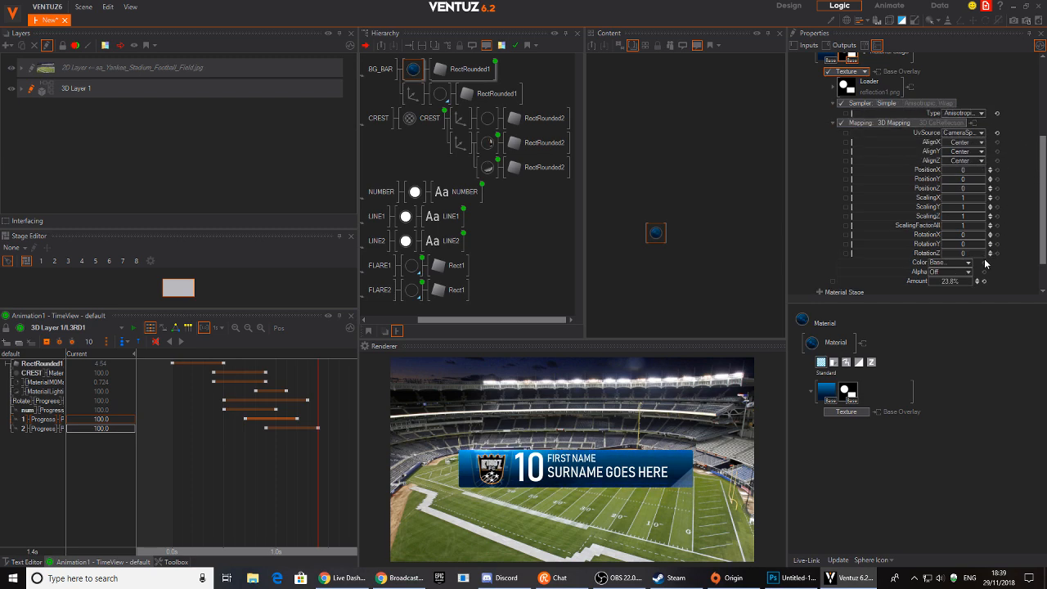
mouse_move(962, 226)
mouse_down()
mouse_move(942, 225)
mouse_move(966, 226)
mouse_up()
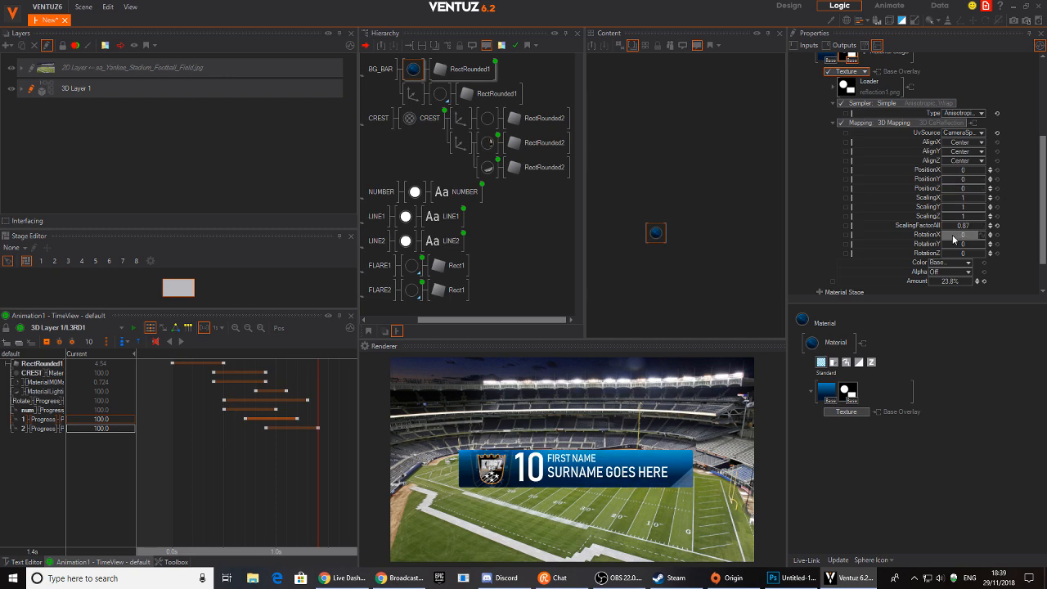
drag(954, 252, 973, 252)
click(997, 253)
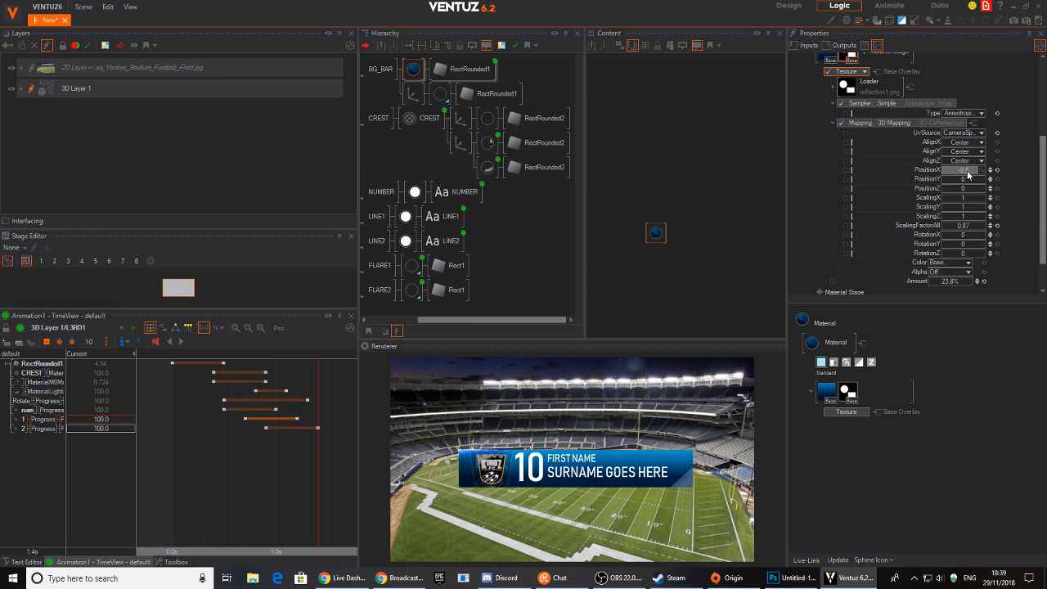
Try a Linear 1 animation on the mapping's PositionX with min -1, max 1 and a 17.2 s duration, and reset it.
click(981, 171)
click(982, 171)
click(983, 172)
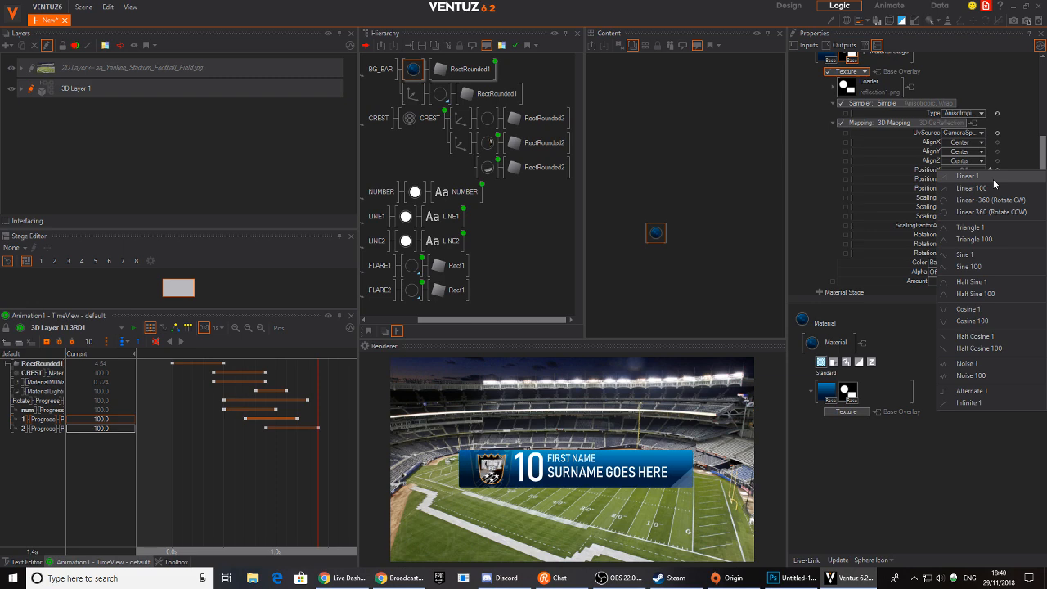
click(993, 177)
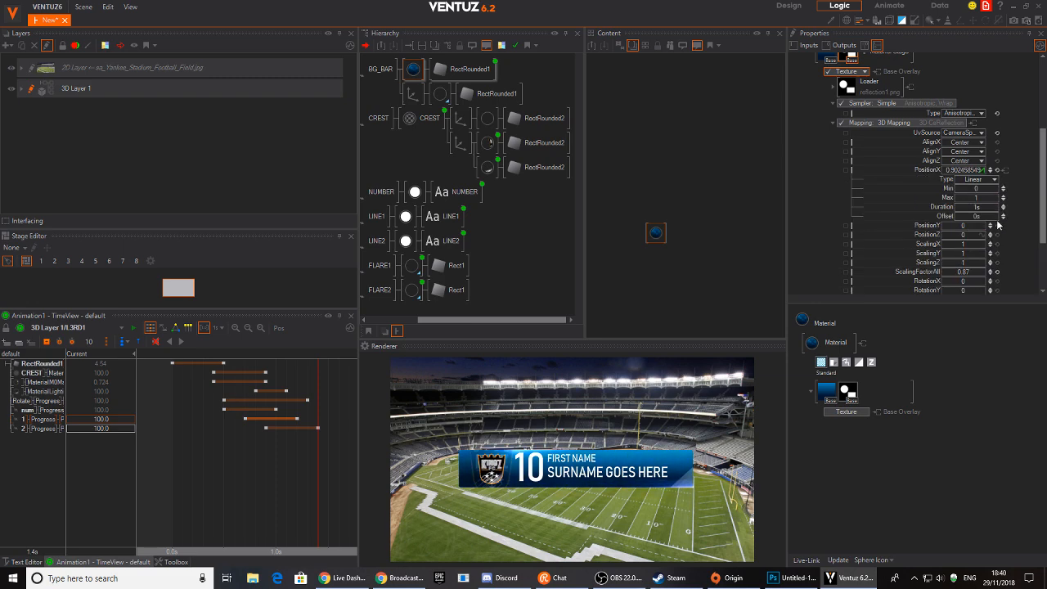
drag(983, 207, 1000, 207)
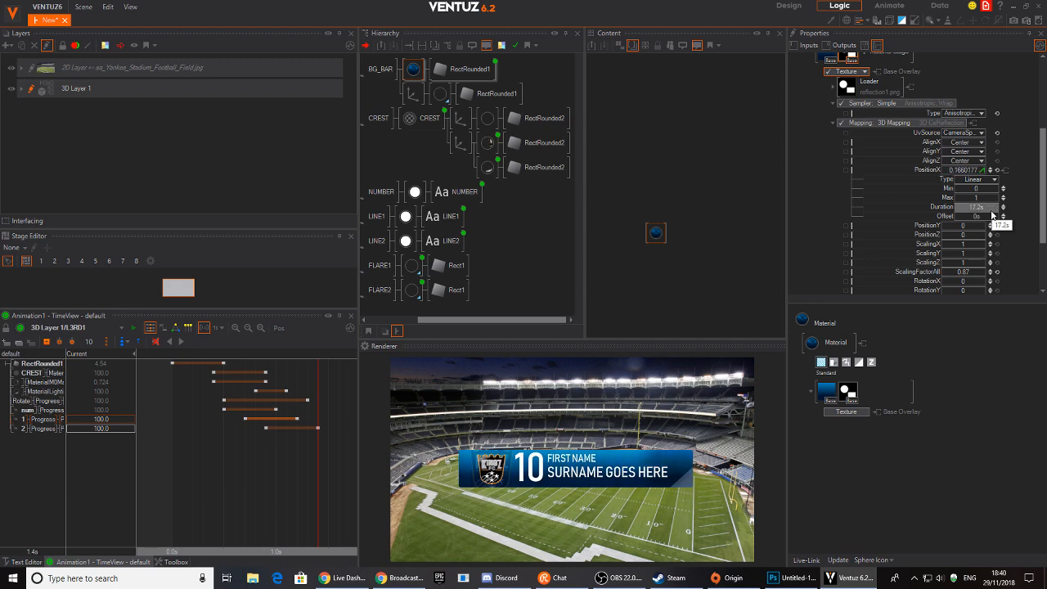
click(981, 188)
text(-1)
key(Return)
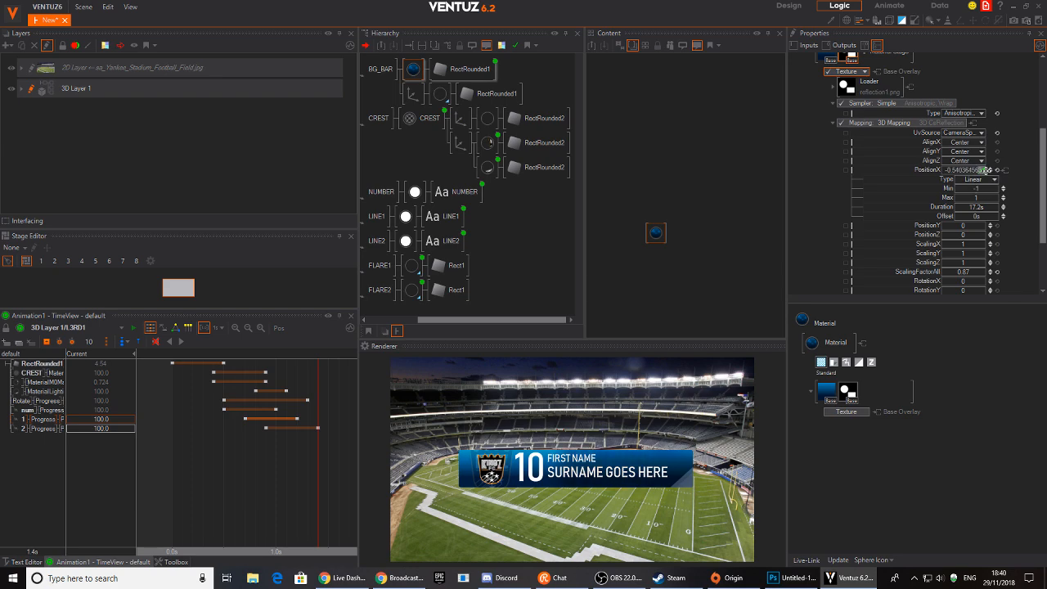
click(997, 170)
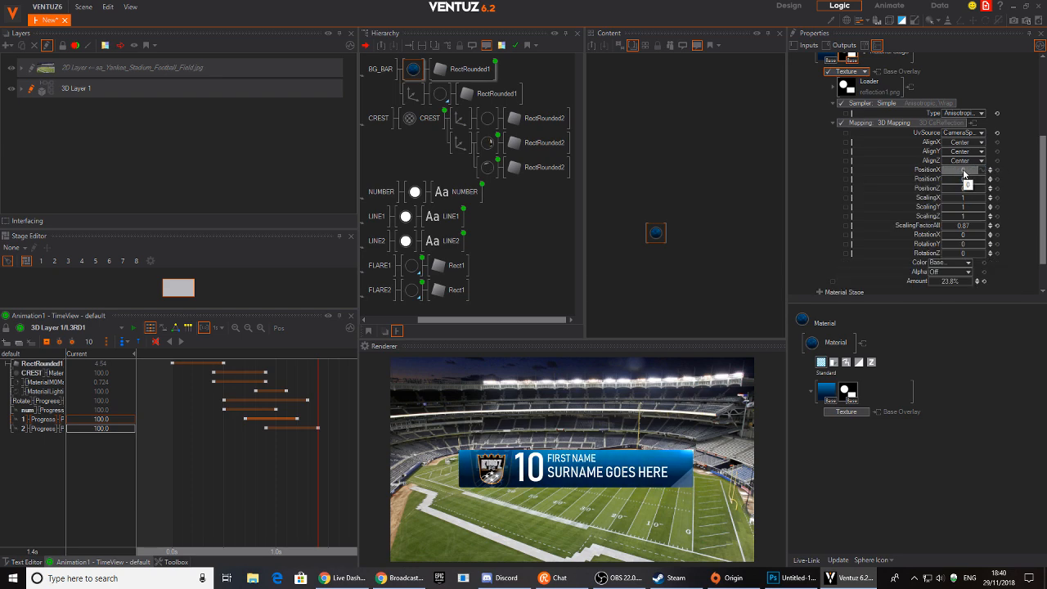
Test PositionX values of the reflection mapping, including -0.291 and 1.436, to find the start and end of the sweep.
drag(963, 169, 940, 169)
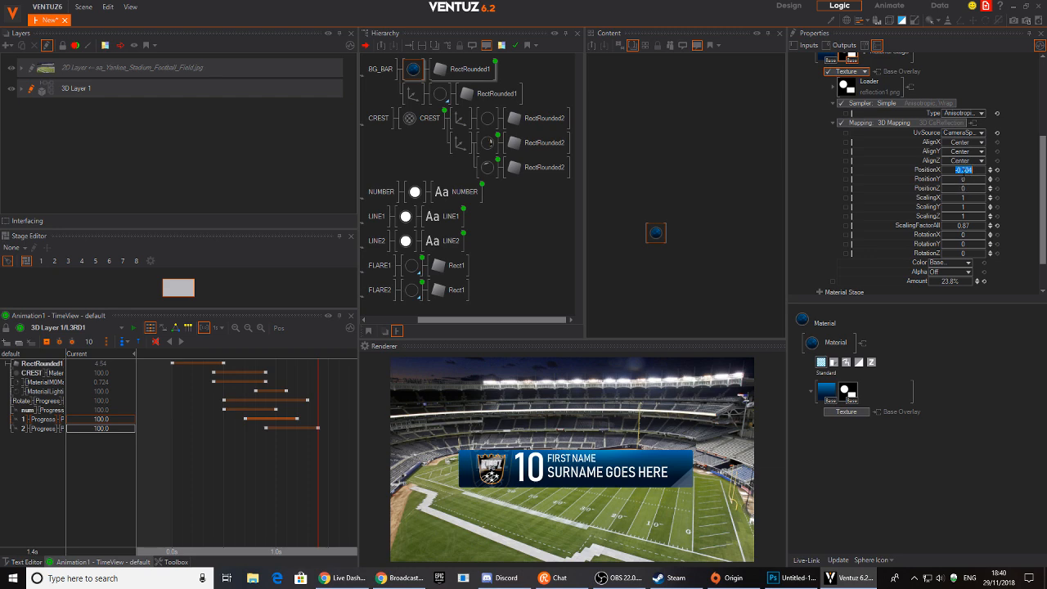
click(971, 170)
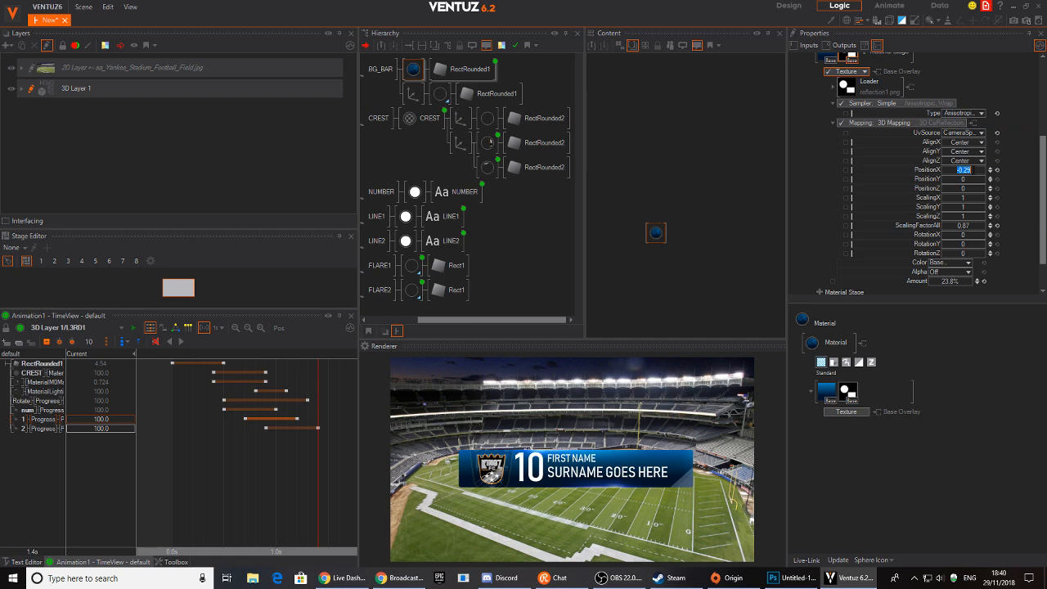
key(Return)
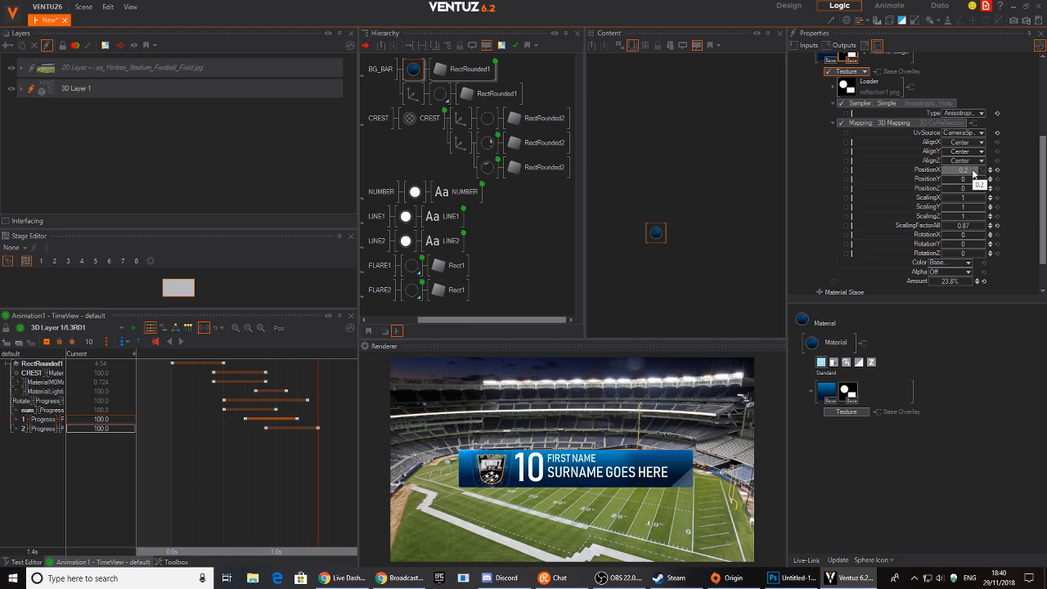
drag(971, 170, 946, 173)
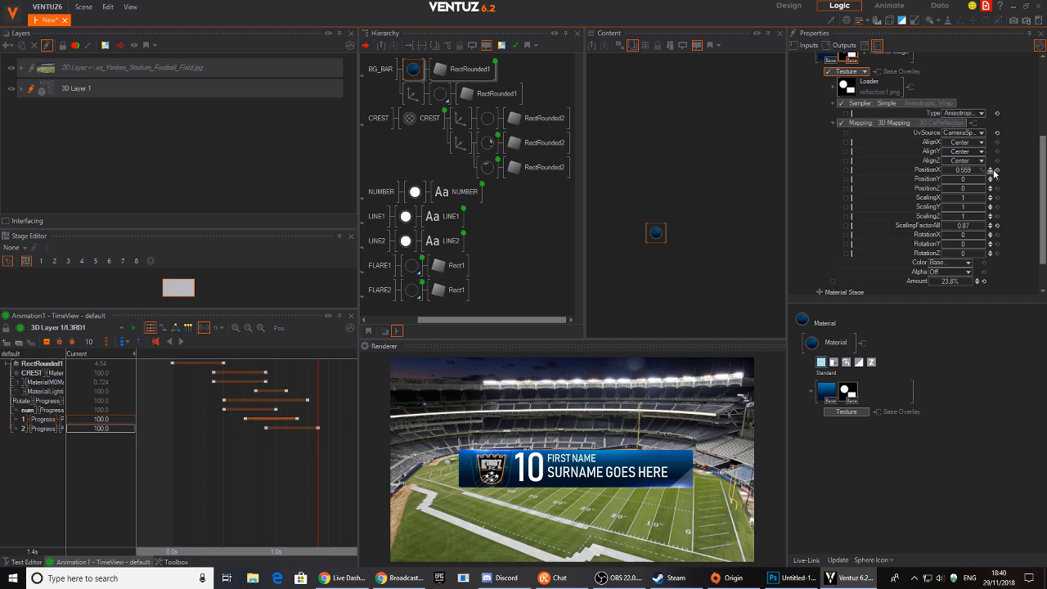
click(997, 171)
drag(967, 171, 942, 172)
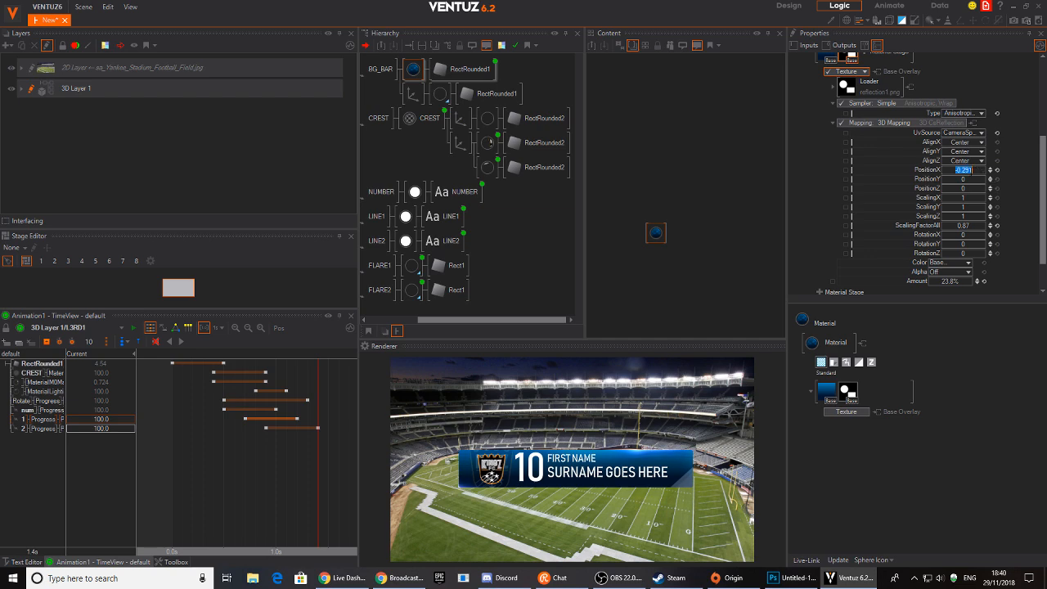
drag(971, 172, 984, 170)
Apply a Linear 1 animation to the mapping's PositionX with min -0.291 and max 1.436.
click(989, 170)
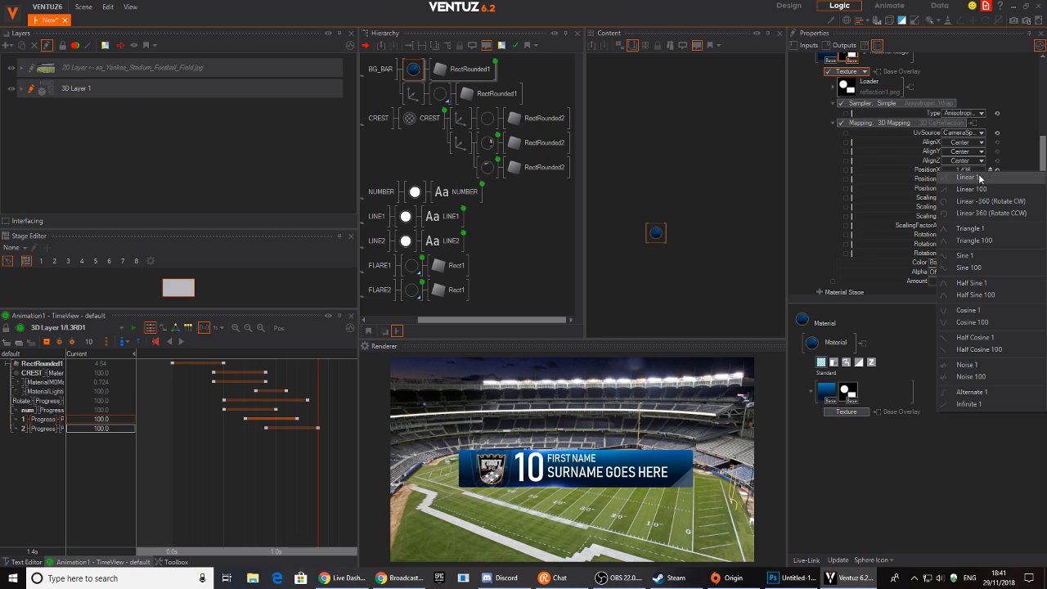
click(969, 177)
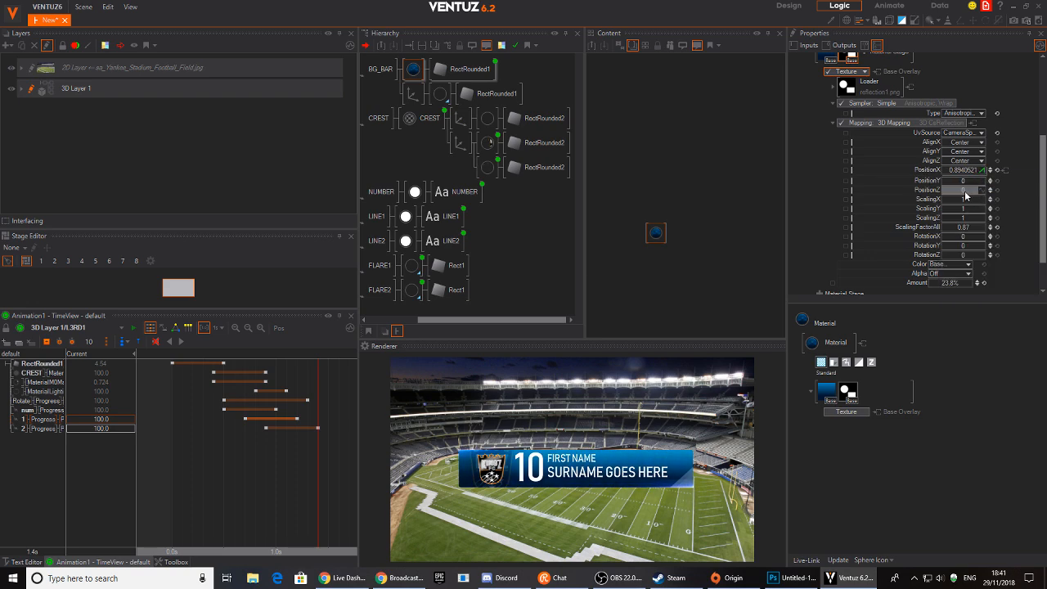
click(980, 171)
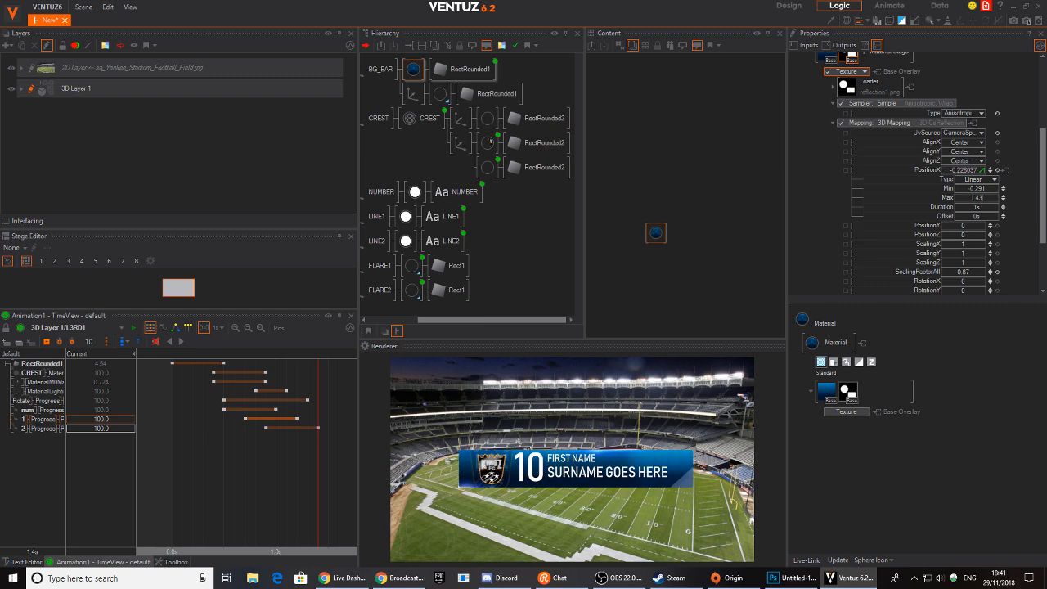
key(Return)
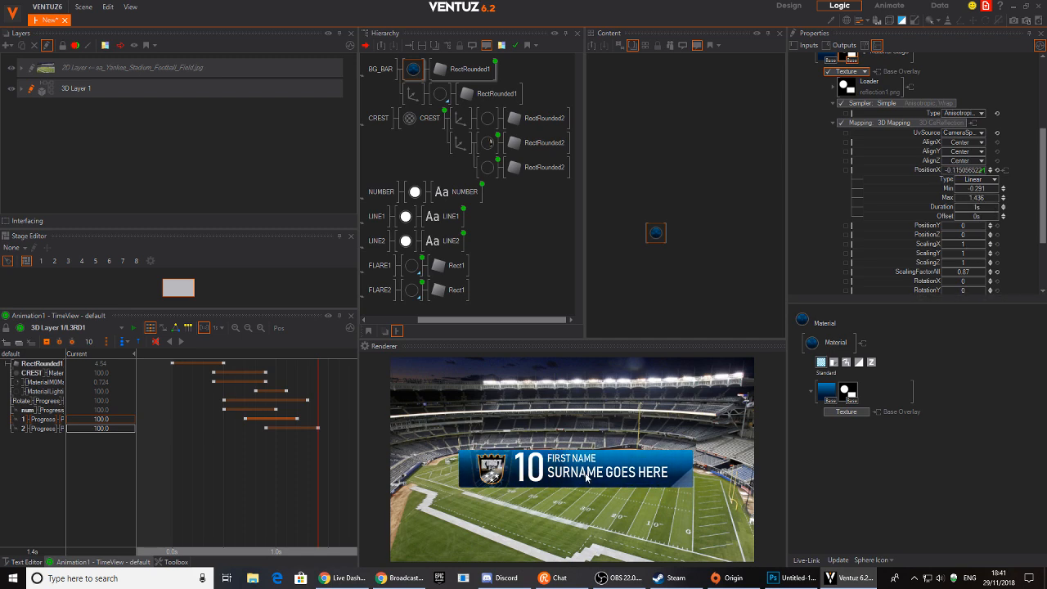
Set the Duration of the reflection mapping's PositionX Linear animation to 40.3 s.
drag(976, 208, 998, 204)
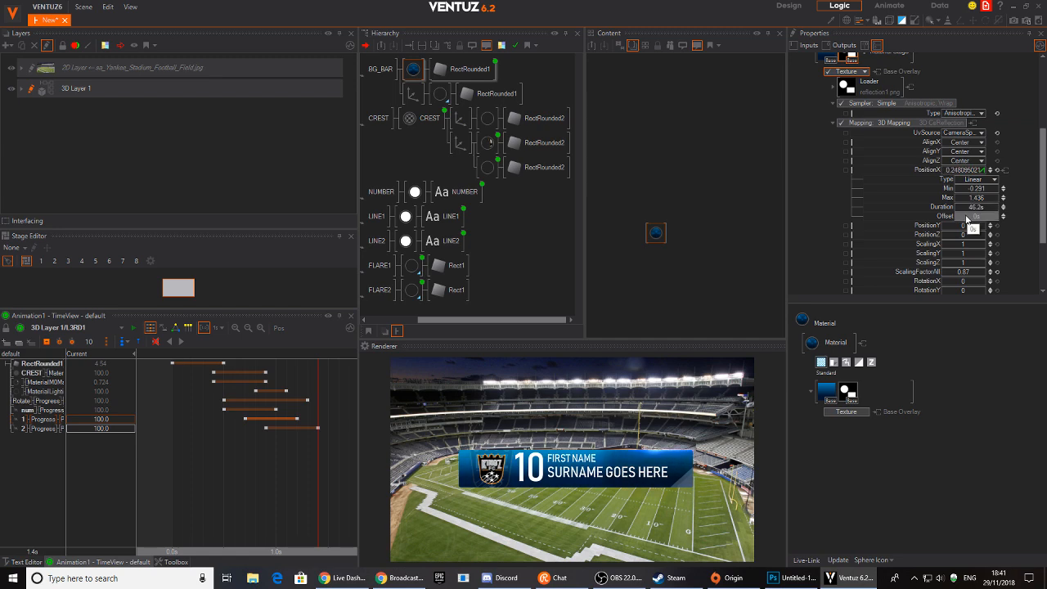
drag(979, 209, 965, 207)
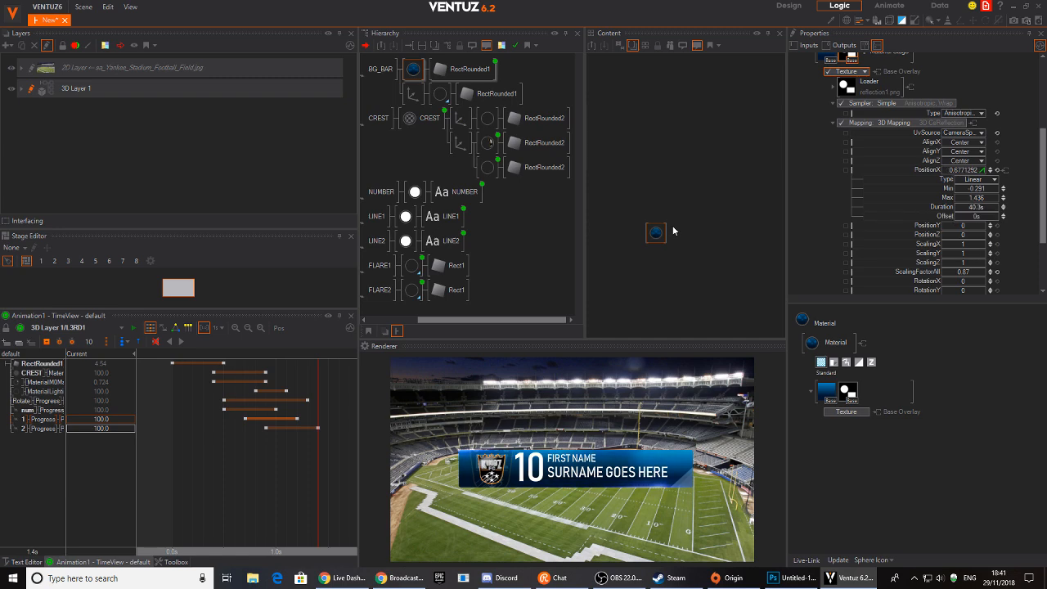
click(518, 241)
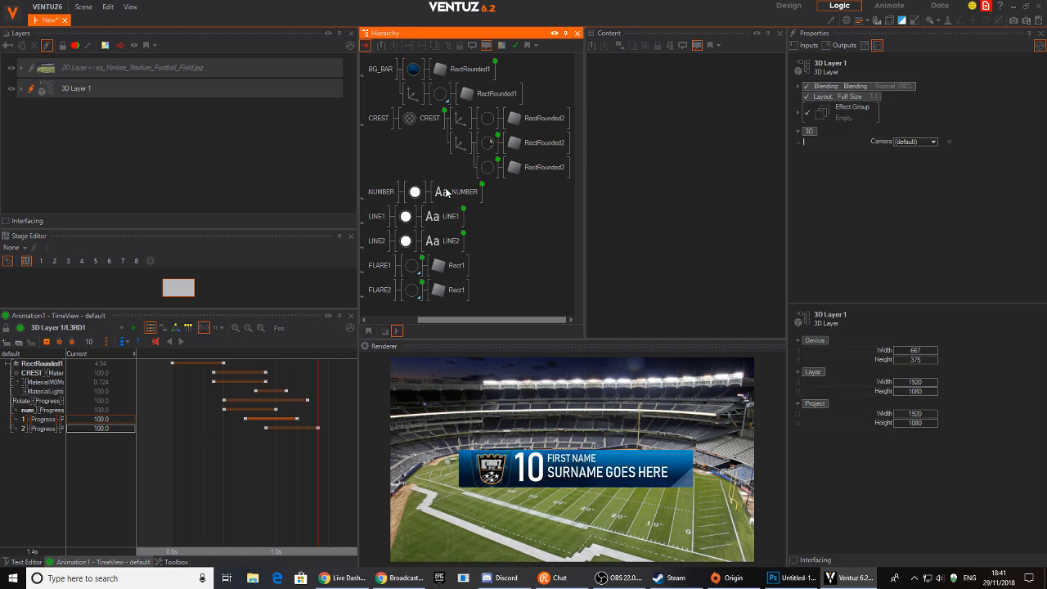
Add an Alpha node above the FLARE1 axis and place FLARE2 under the same Alpha node.
middle_drag(446, 190, 510, 119)
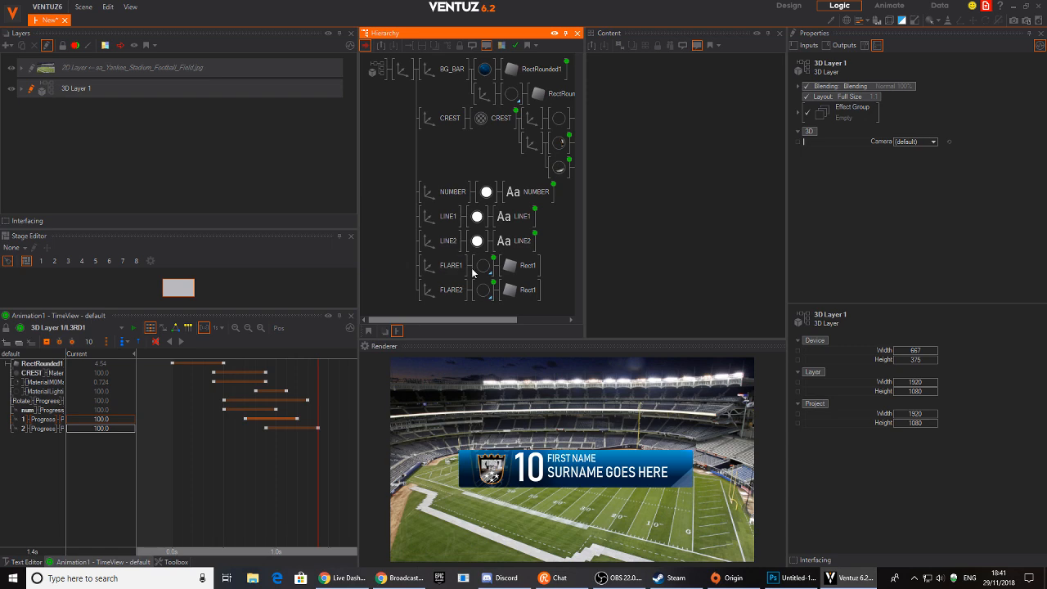
double_click(401, 279)
text(al)
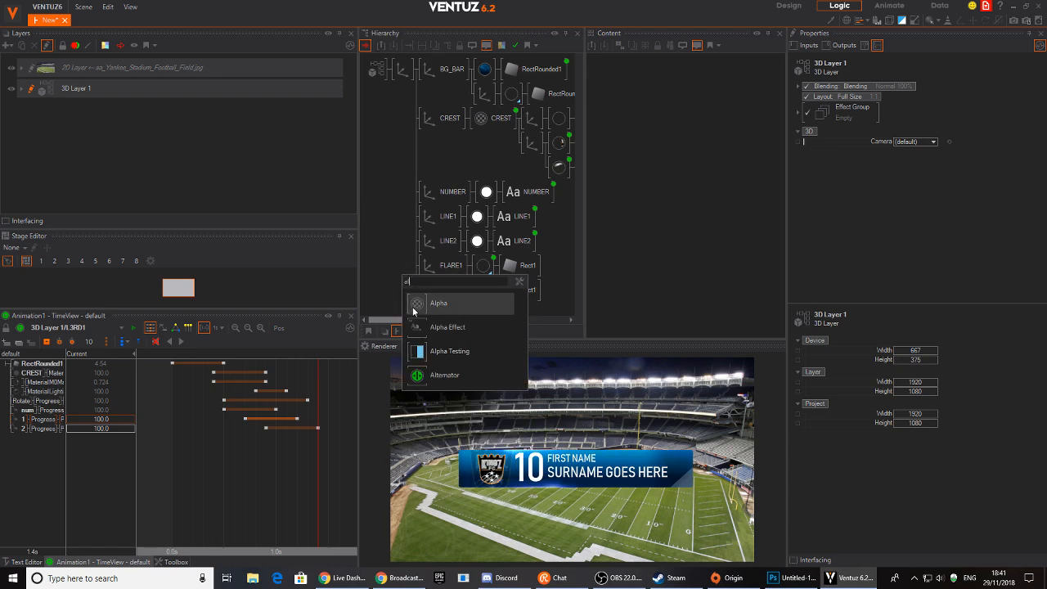
click(411, 304)
click(421, 265)
click(447, 295)
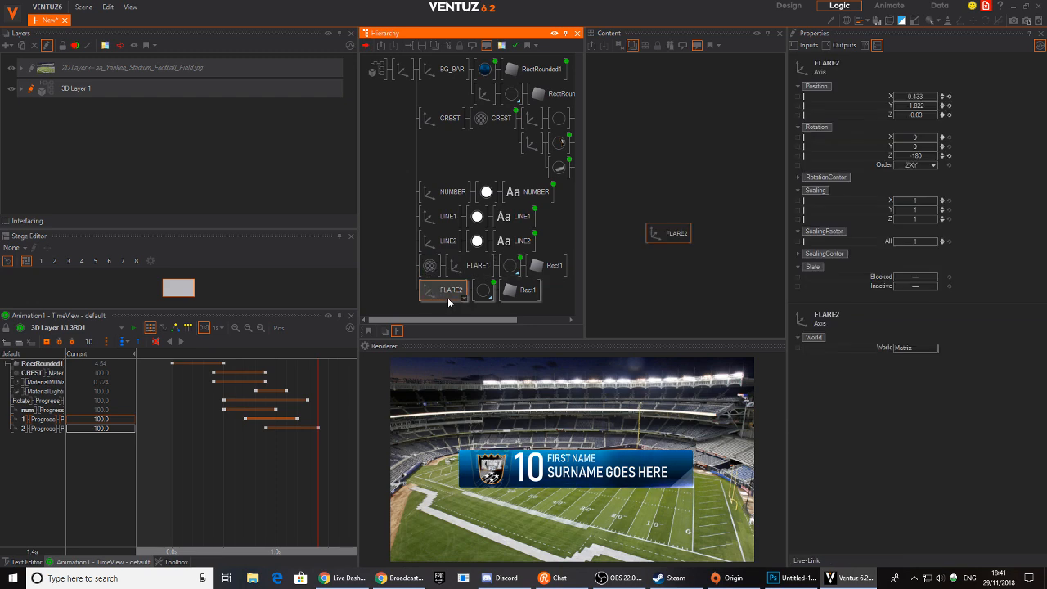
drag(460, 276, 461, 272)
click(431, 267)
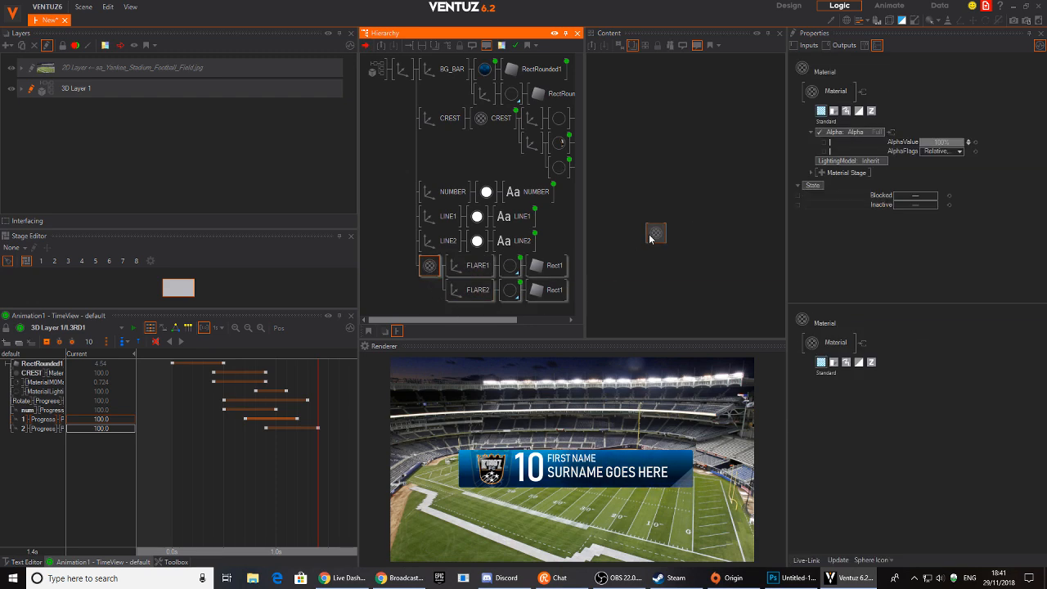
Place the new Alpha node beside the L3RD1 animation in the content graph and rename it FLARES.
drag(651, 238, 646, 238)
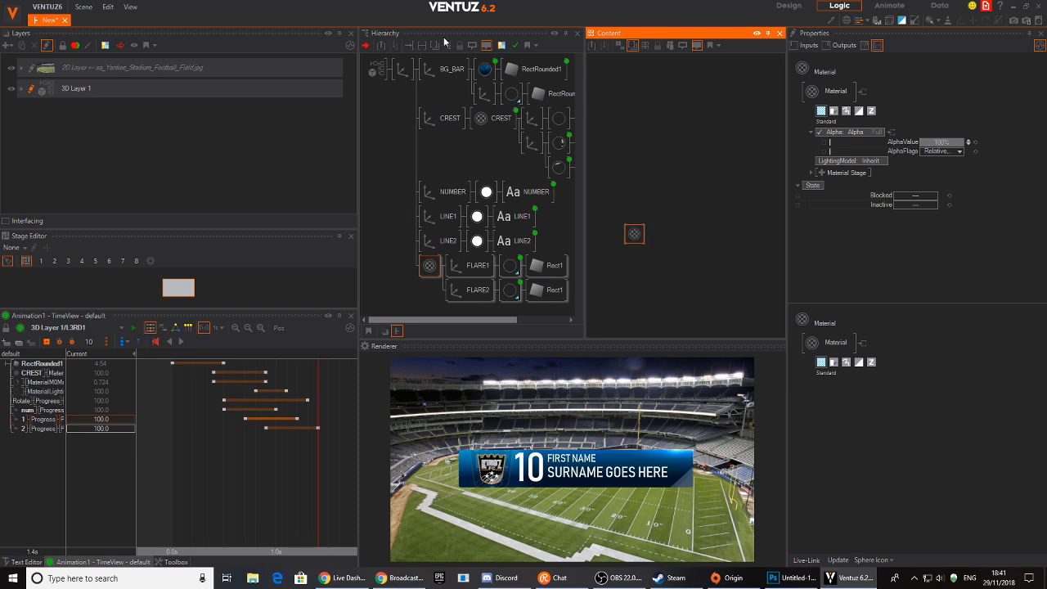
ctrl+click(486, 72)
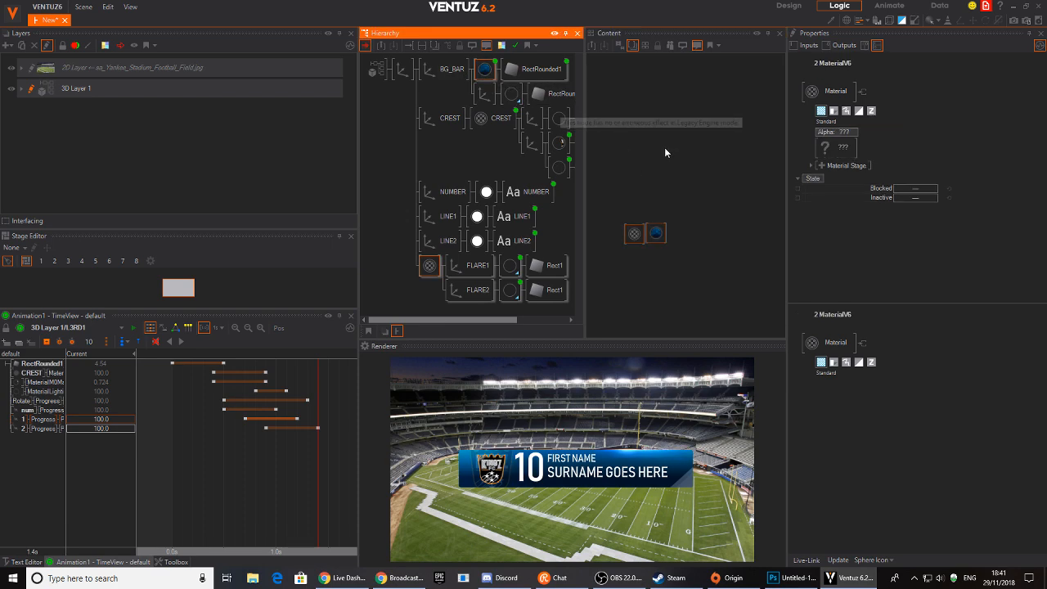
click(629, 238)
ctrl+click(526, 72)
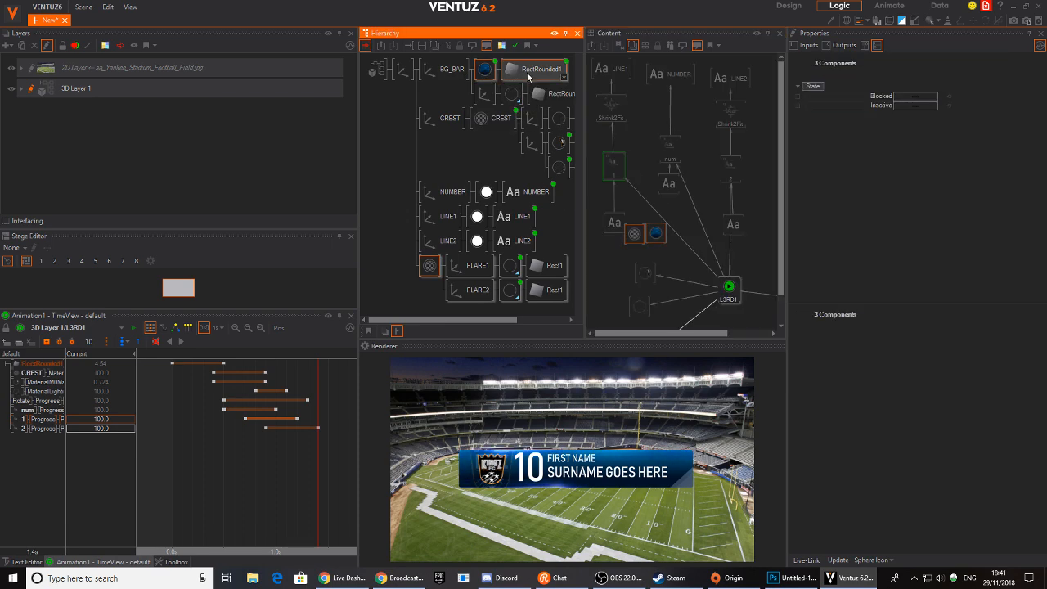
click(642, 257)
drag(640, 239, 771, 261)
middle_drag(734, 263, 674, 233)
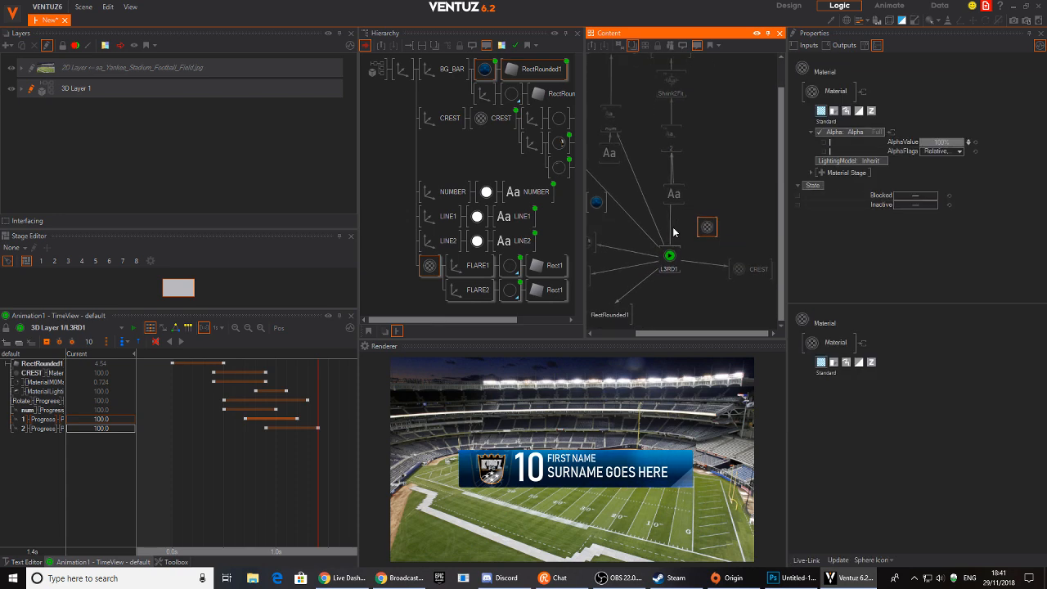
drag(706, 227, 714, 213)
key(F2)
text(FLARES)
key(Return)
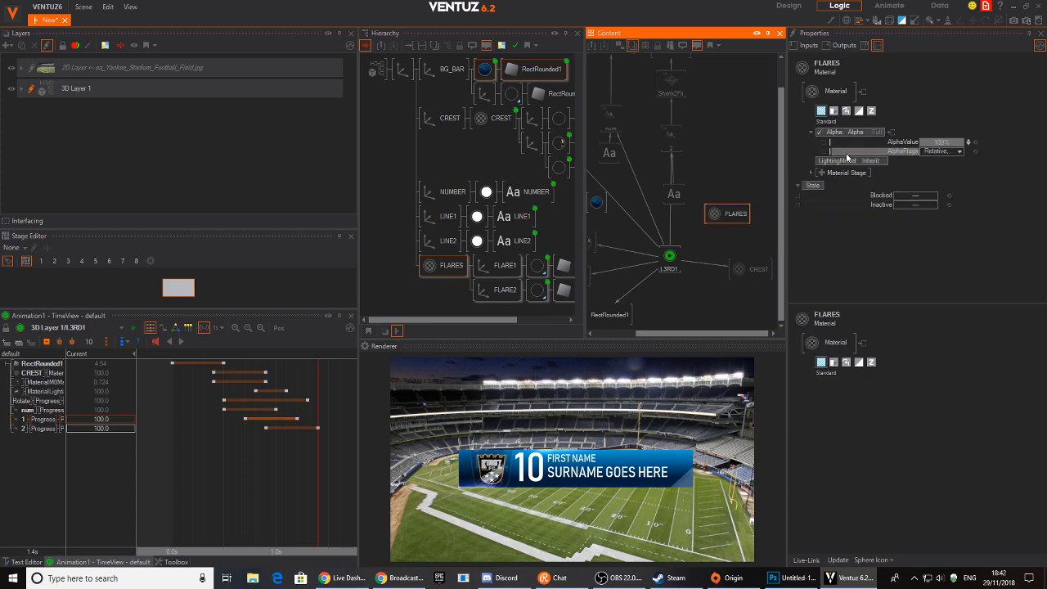
Link the FLARES AlphaValue to the L3RD1 animation and keyframe it from 0 at 0.4 s to 100 at 0.7 s.
drag(873, 145, 669, 256)
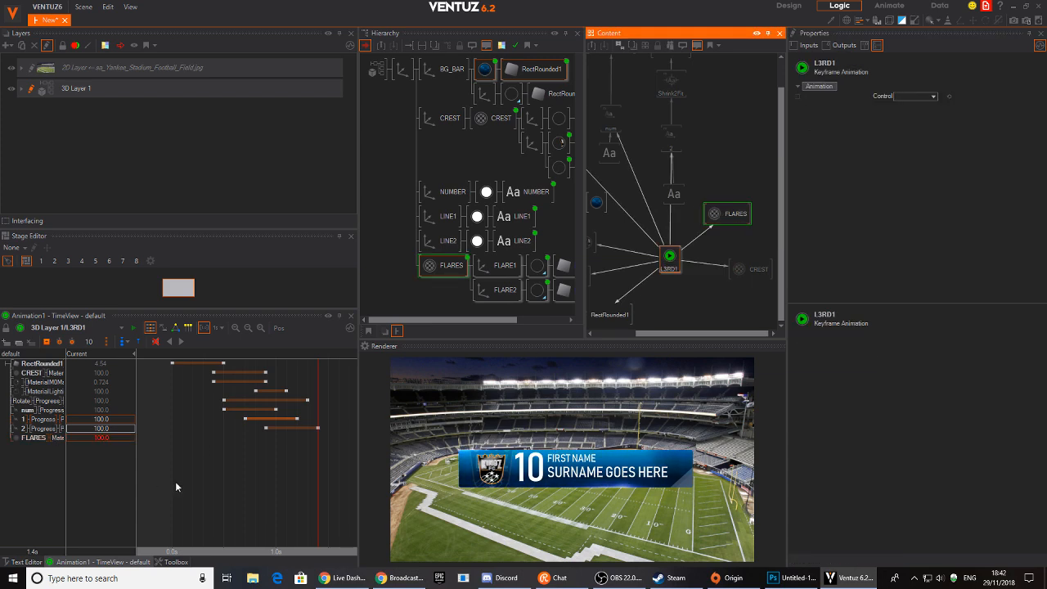
click(33, 440)
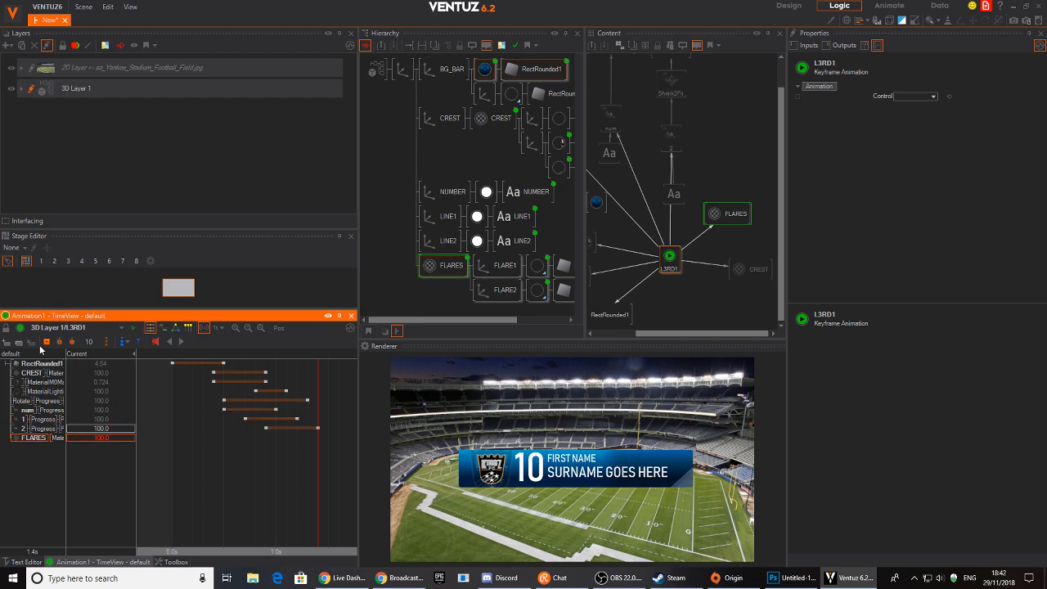
drag(313, 490, 266, 486)
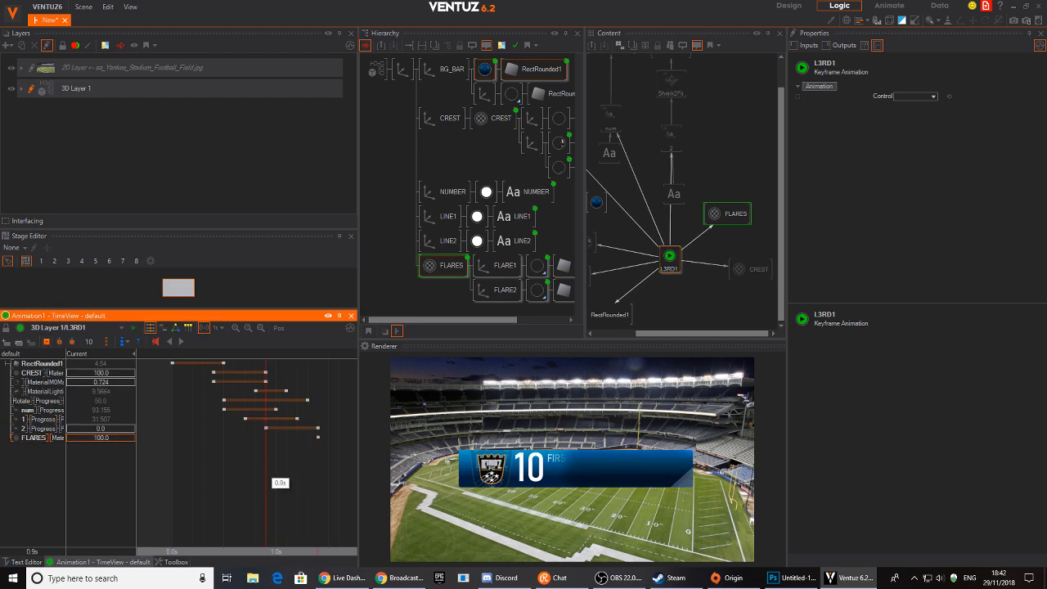
click(117, 437)
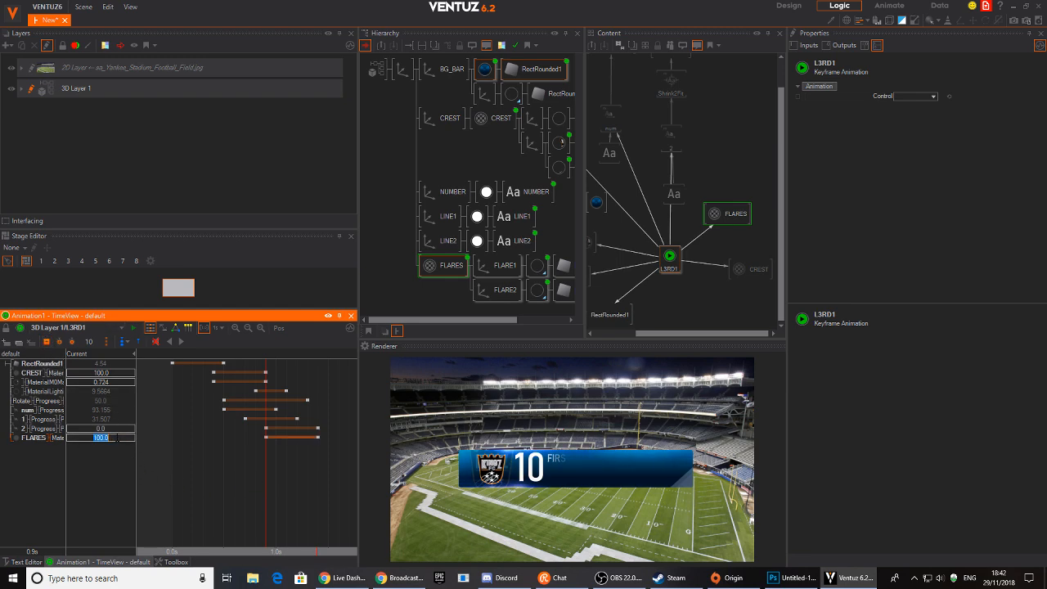
text(0)
key(Return)
drag(257, 439, 211, 443)
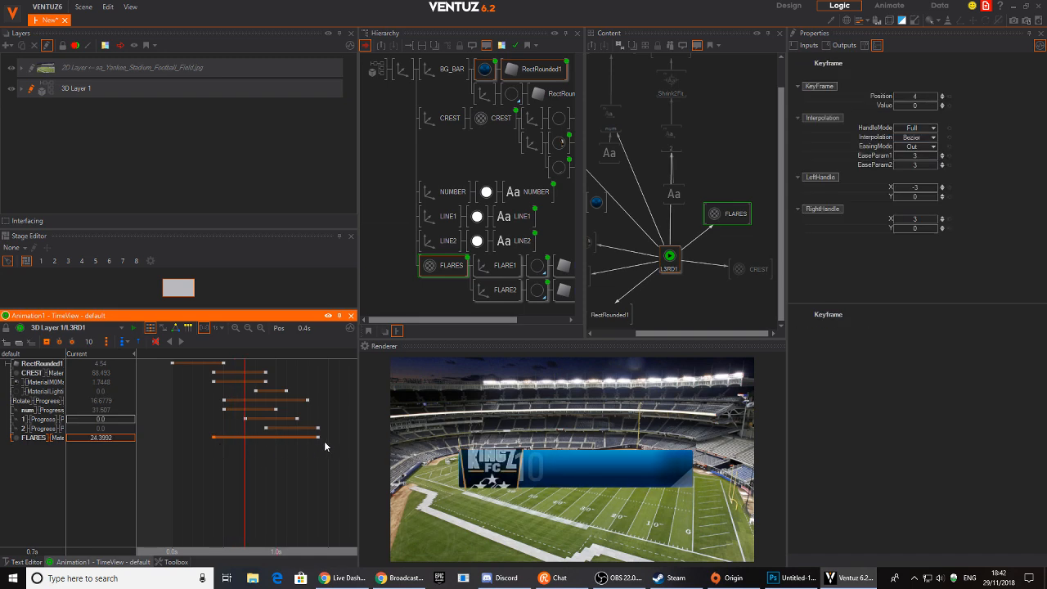
drag(317, 437, 247, 448)
Play the L3RD1 animation from the start to check the flares' fade-in, and move the playhead past the last keyframe.
click(173, 466)
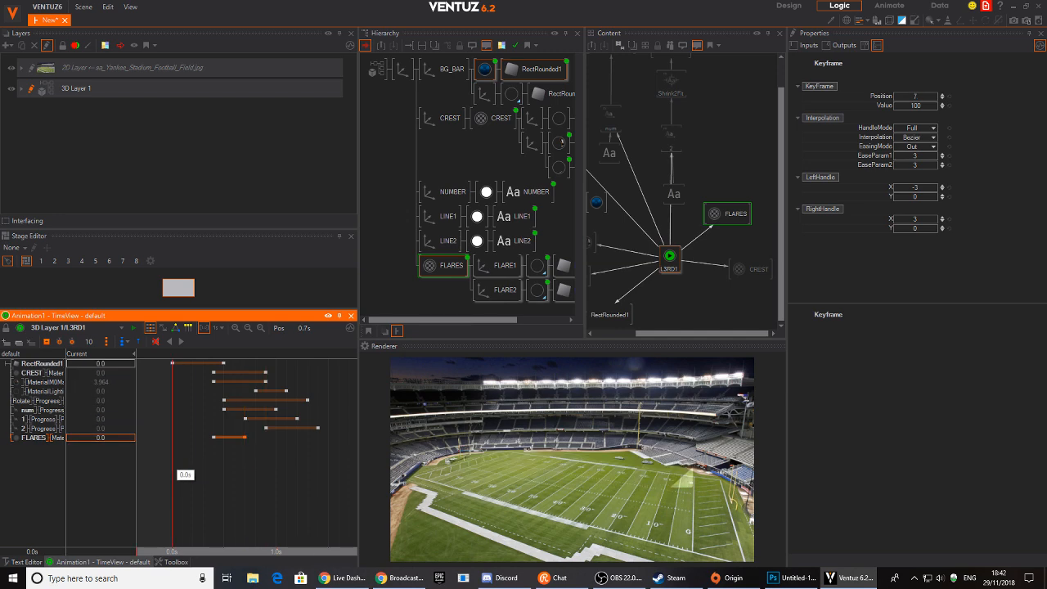
click(180, 342)
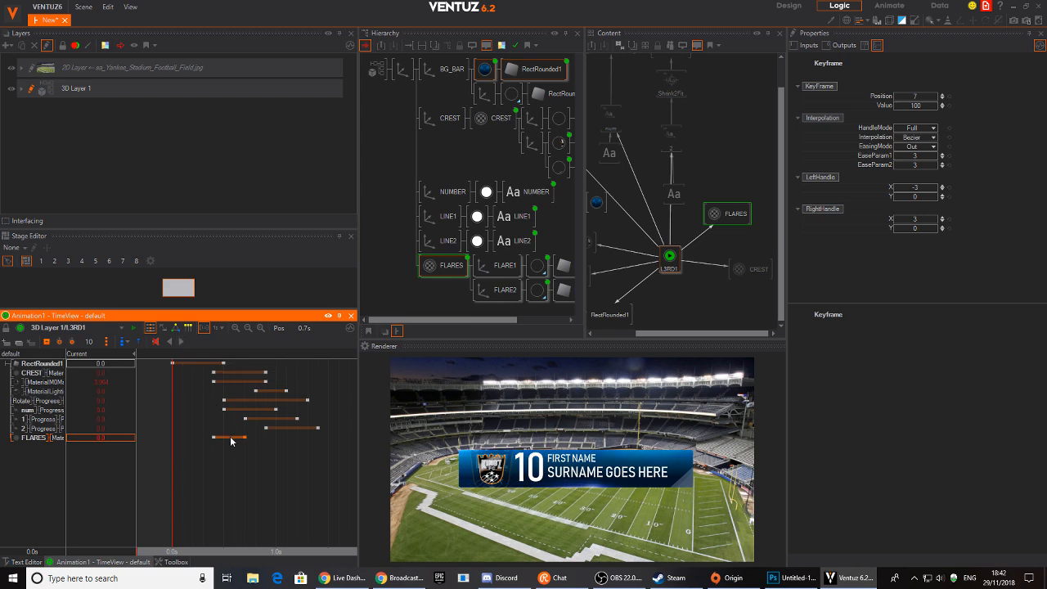
mouse_move(341, 480)
mouse_down()
mouse_move(182, 485)
mouse_move(328, 482)
mouse_up()
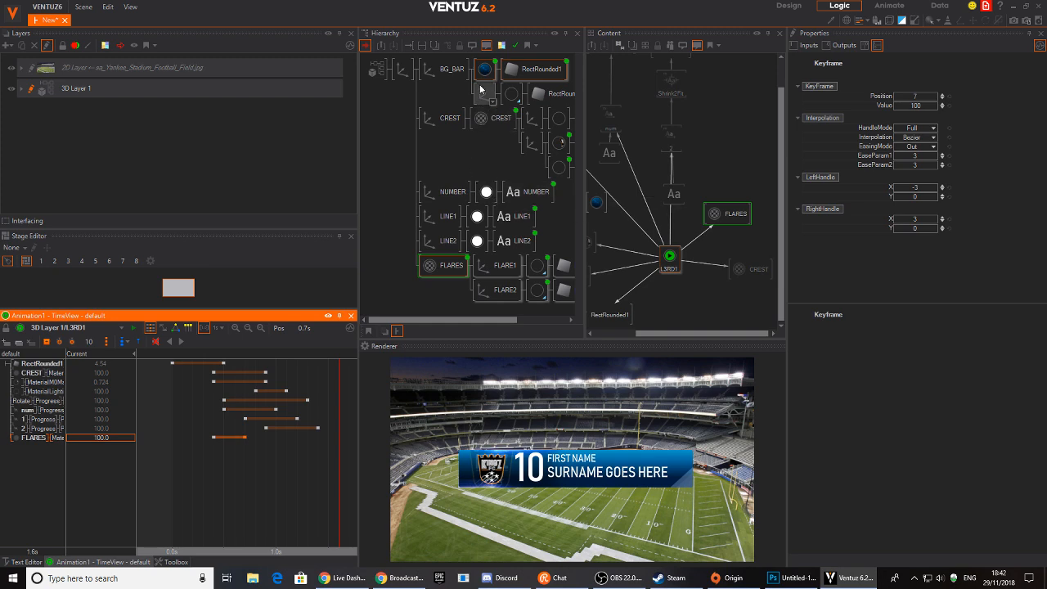
Enlarge the whole lower third by setting the root axis's ScalingFactor All to 1.12.
click(449, 119)
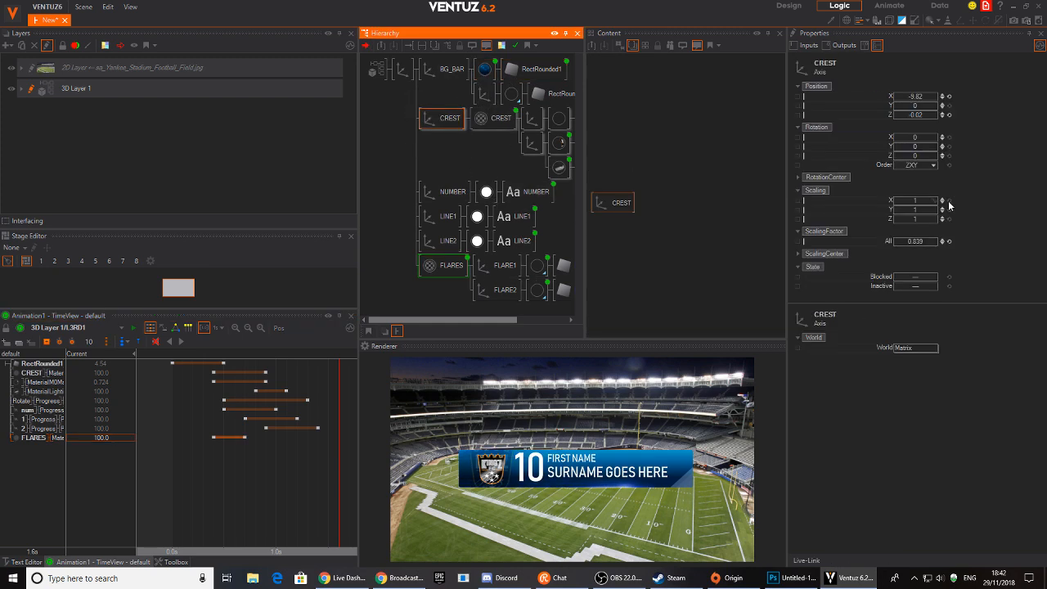
click(918, 210)
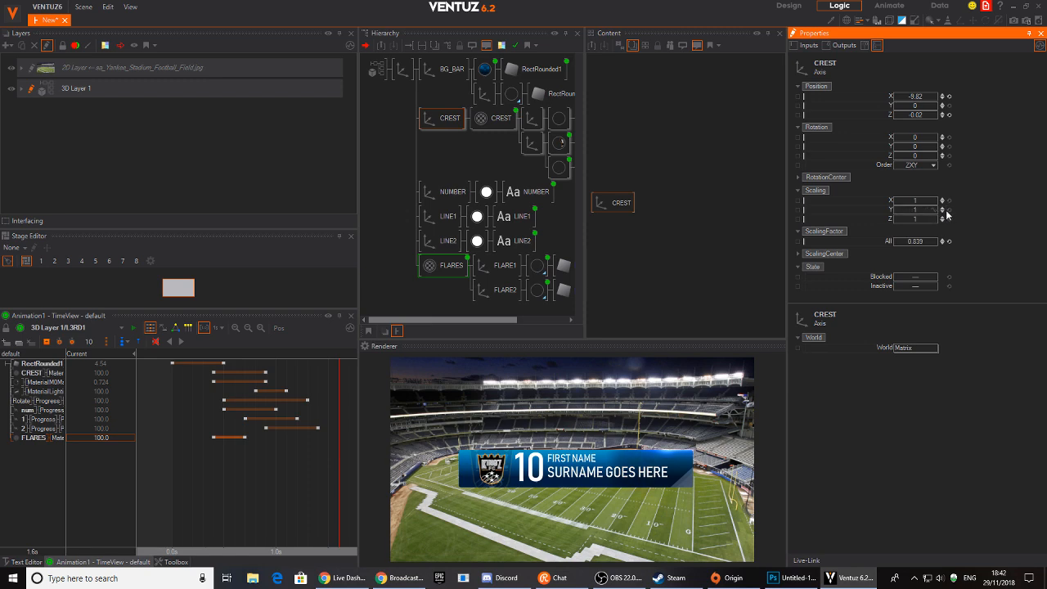
click(532, 144)
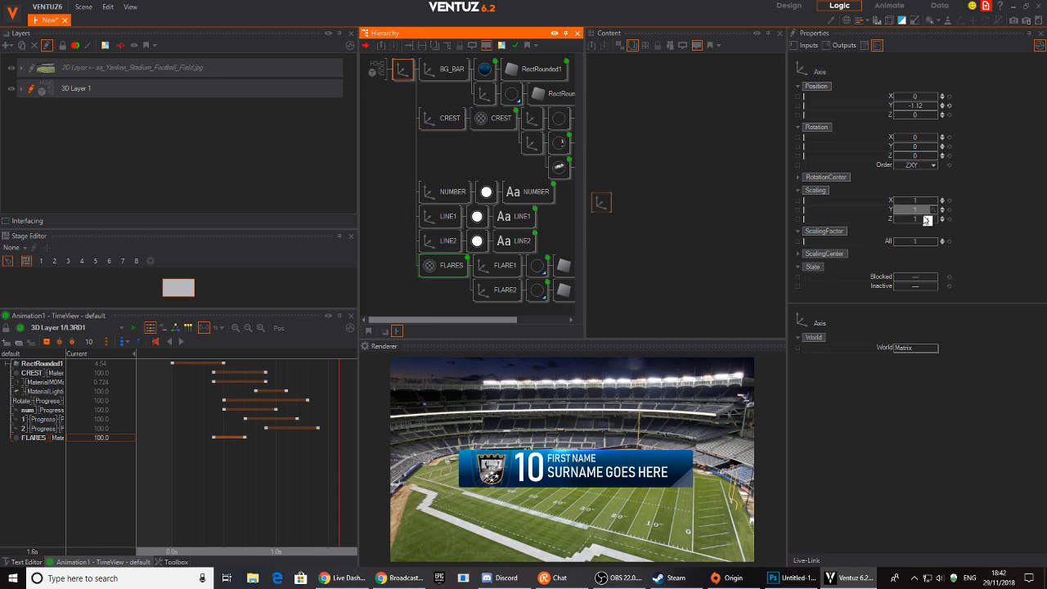
mouse_move(914, 241)
mouse_down()
mouse_move(932, 231)
mouse_move(898, 239)
mouse_up()
Replay the enlarged lower third from 0.0 s and move the playhead to 0.9 s.
drag(339, 494, 172, 477)
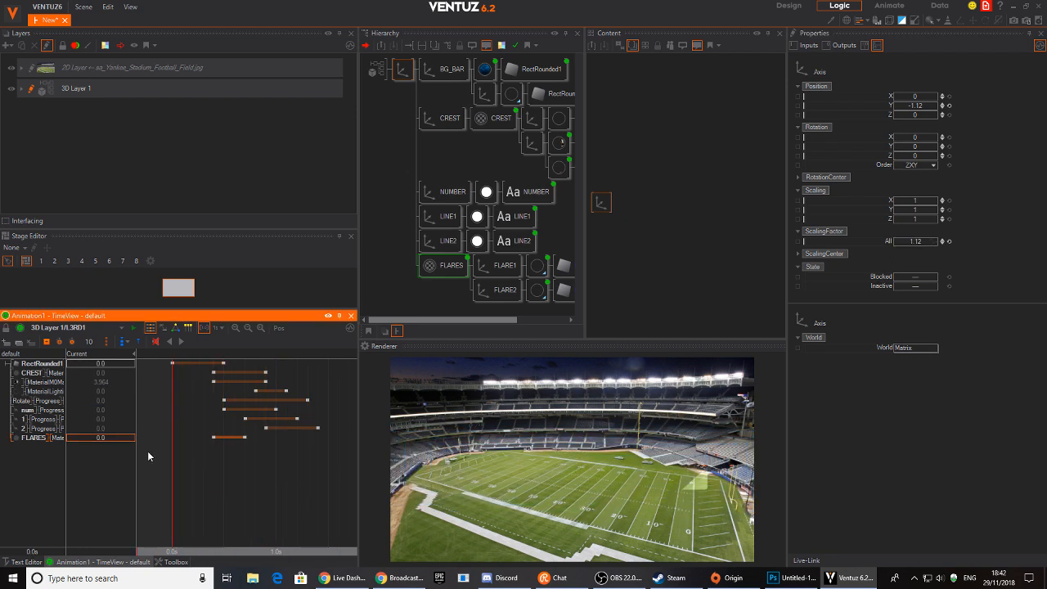
click(170, 342)
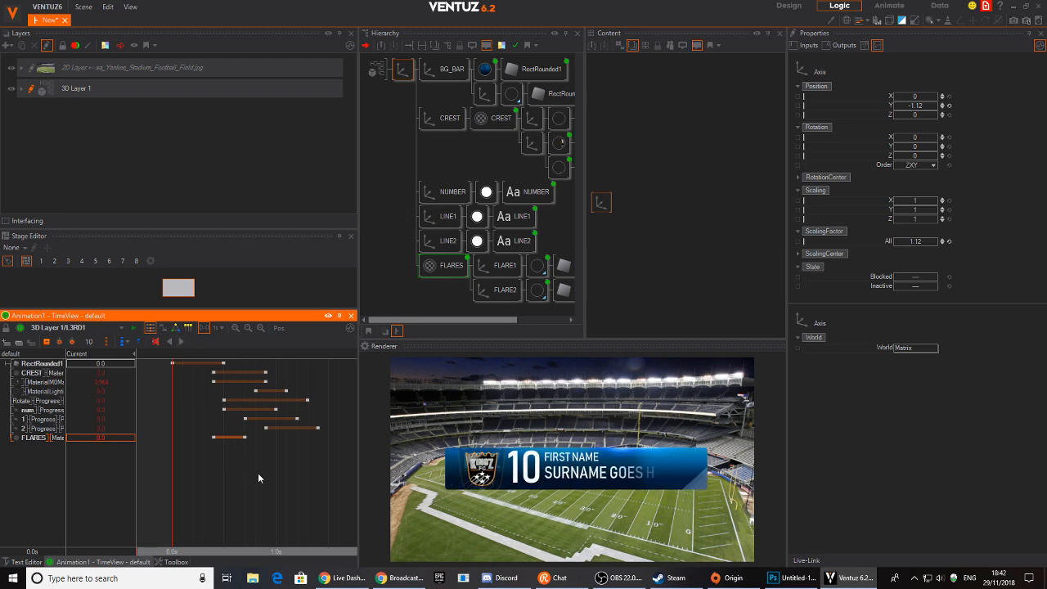
mouse_move(278, 499)
mouse_down()
mouse_move(233, 490)
mouse_move(224, 478)
mouse_move(319, 488)
mouse_move(229, 491)
mouse_move(311, 491)
mouse_move(235, 488)
mouse_move(275, 487)
mouse_move(240, 487)
mouse_move(265, 489)
mouse_up()
Adjust the PositionY of the step1.png texture mapping on BG_BAR's second rounded rectangle to 0.255.
middle_drag(473, 206, 400, 152)
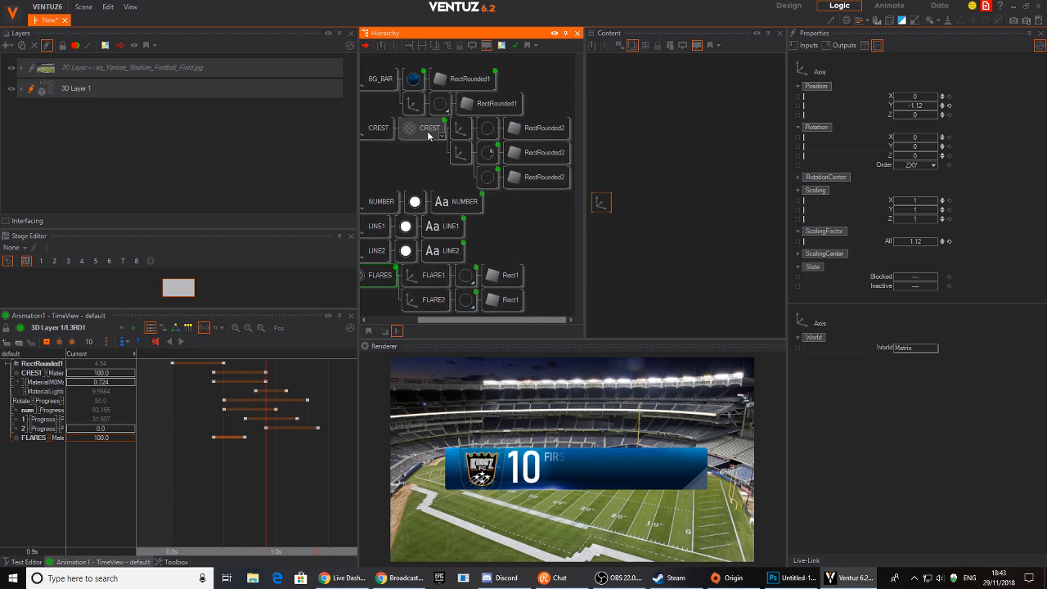
click(444, 107)
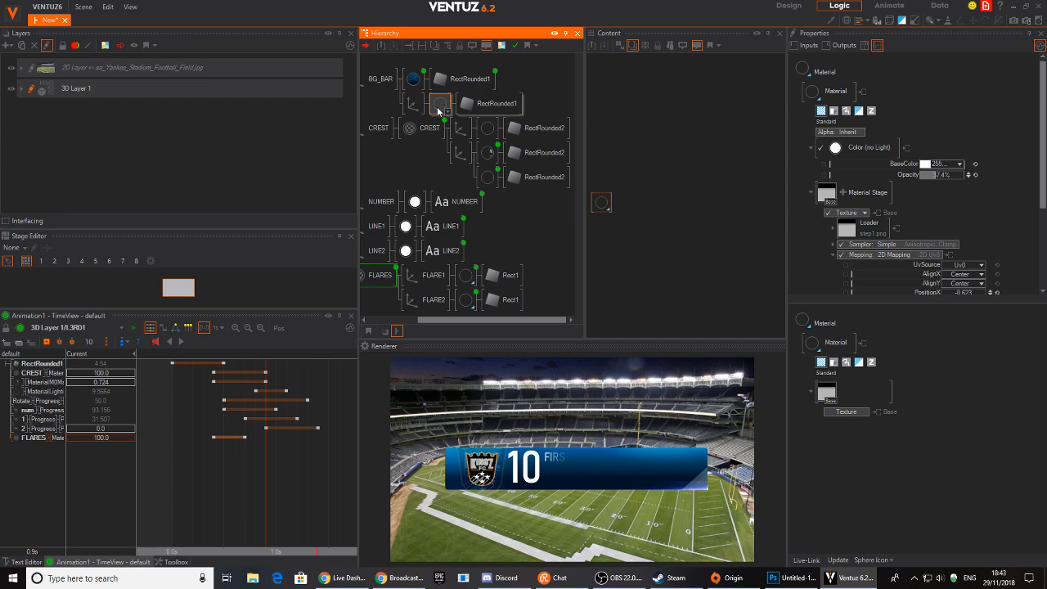
click(600, 203)
scroll(806, 285, down, 2)
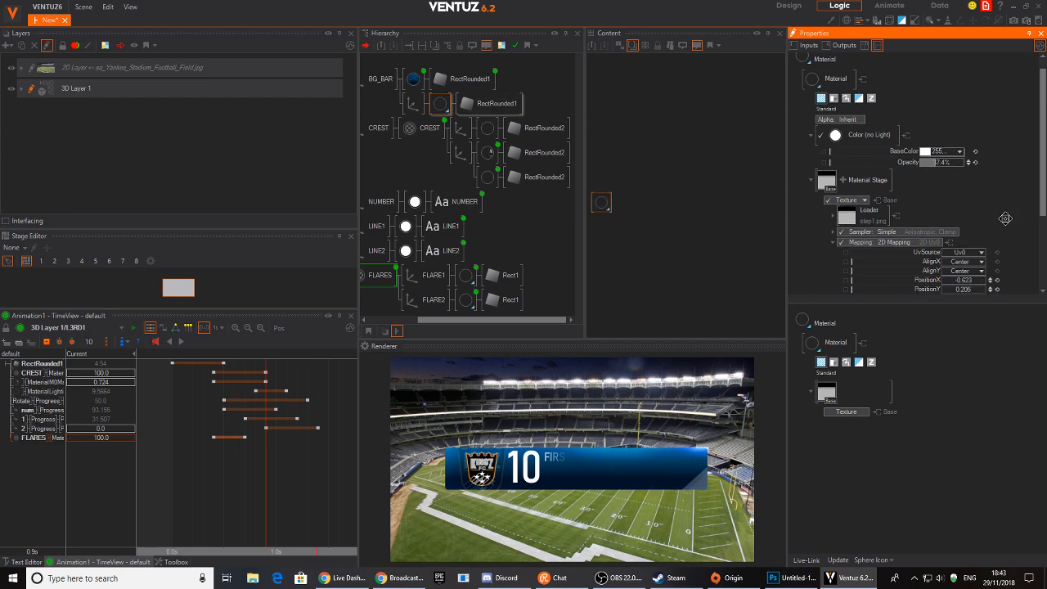
drag(957, 246, 959, 245)
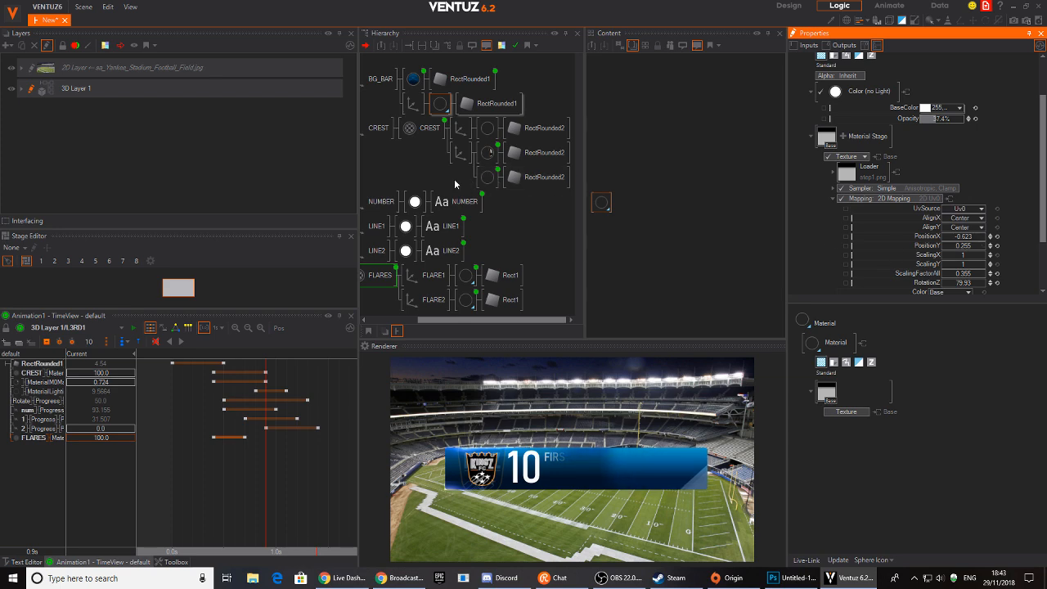
Link the step1.png texture mapping's PositionY to the L3RD1 keyframe animation.
middle_drag(397, 203, 460, 193)
ctrl+click(431, 267)
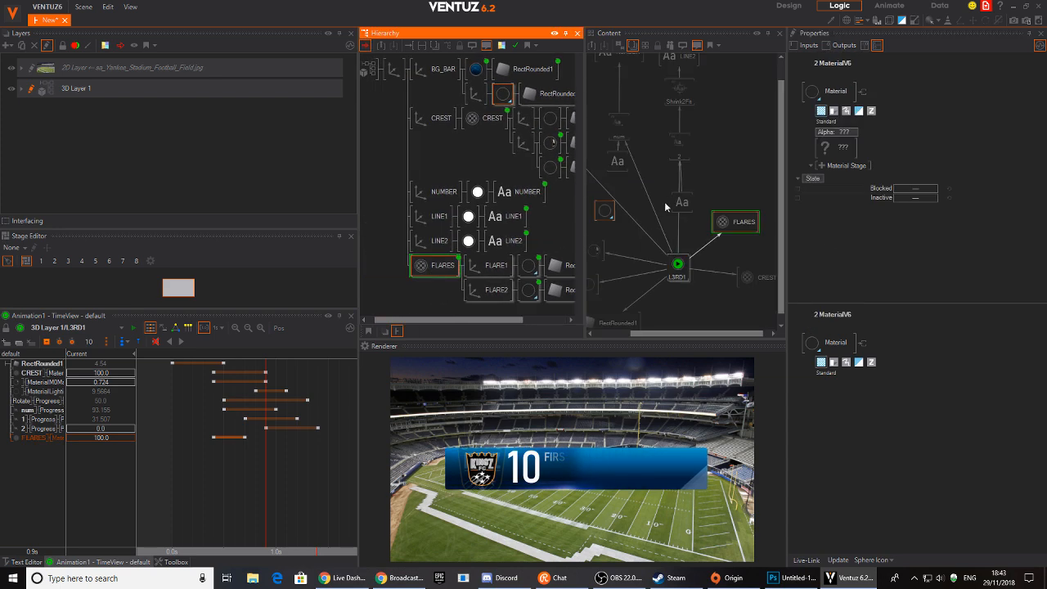
click(606, 213)
middle_drag(934, 257, 942, 166)
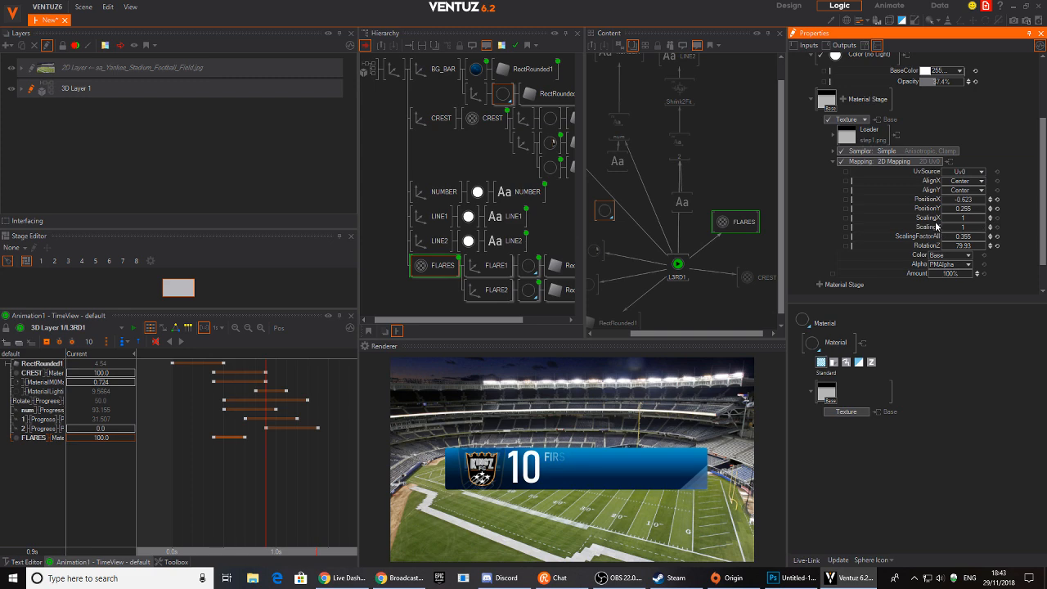
drag(926, 209, 677, 263)
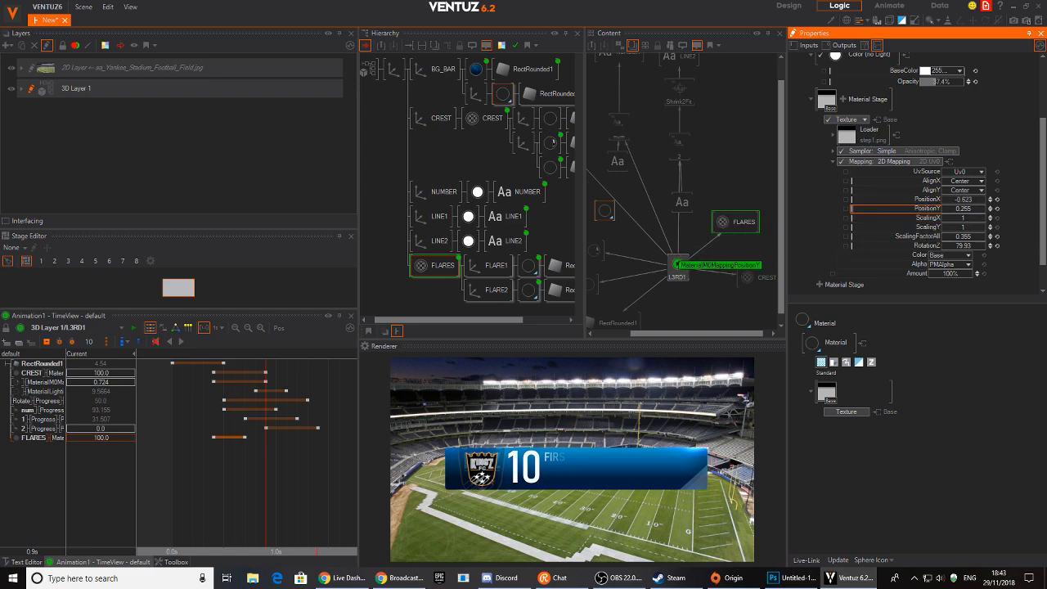
Keyframe the step1.png mapping's PositionY at -0.385 at 0.9 s and 0.255 at 1.2 s.
drag(259, 492, 297, 491)
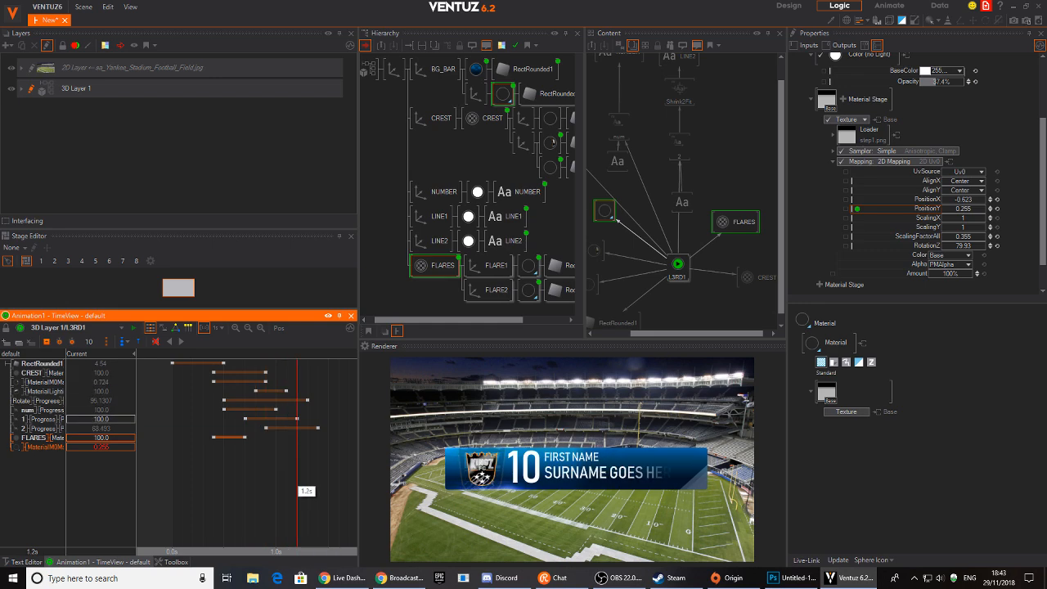
click(43, 449)
click(47, 343)
drag(285, 474, 266, 475)
drag(97, 446, 85, 445)
click(47, 343)
Play and scrub the L3RD1 animation from the start to check the step texture's movement.
mouse_move(174, 476)
mouse_down()
mouse_move(183, 475)
mouse_move(172, 475)
mouse_up()
click(182, 345)
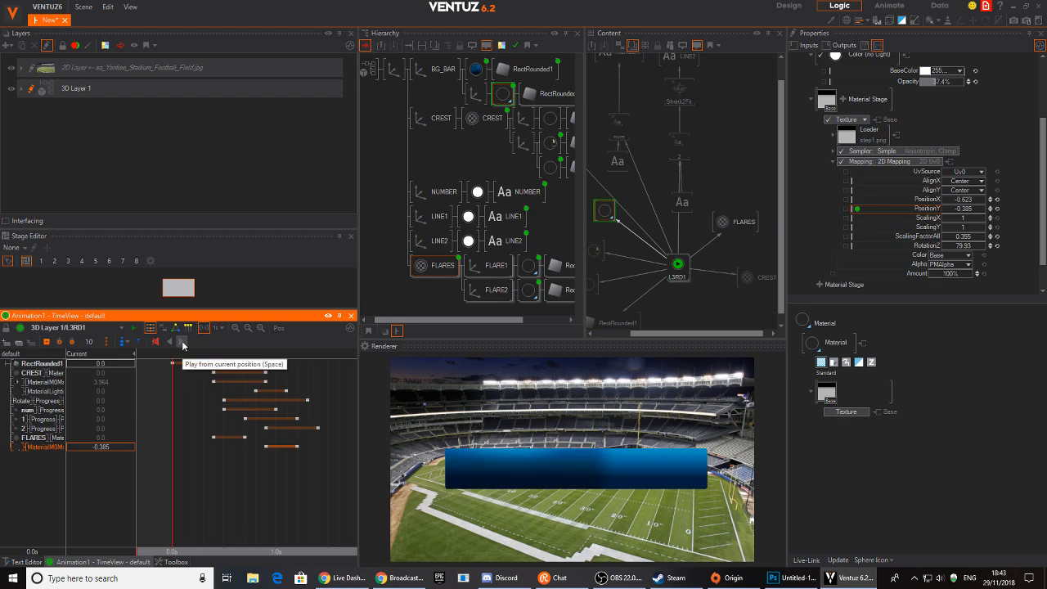
drag(174, 489, 338, 507)
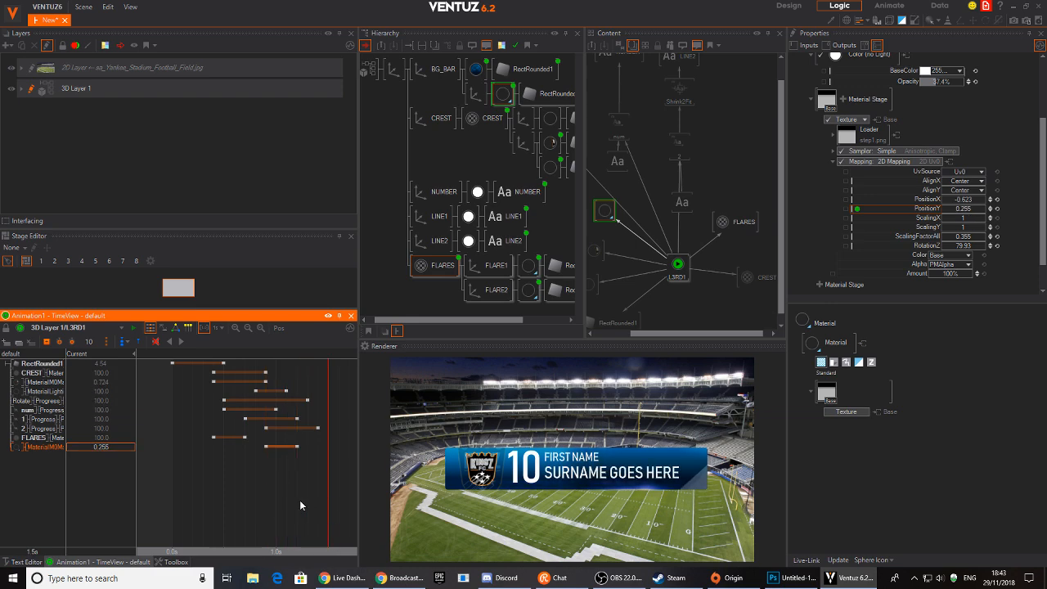
Scrub the L3RD1 animation across its full length and return to 0.0 s.
scroll(303, 503, down, 3)
mouse_move(237, 507)
mouse_down()
mouse_move(199, 495)
mouse_move(261, 501)
mouse_move(181, 509)
mouse_move(235, 506)
mouse_up()
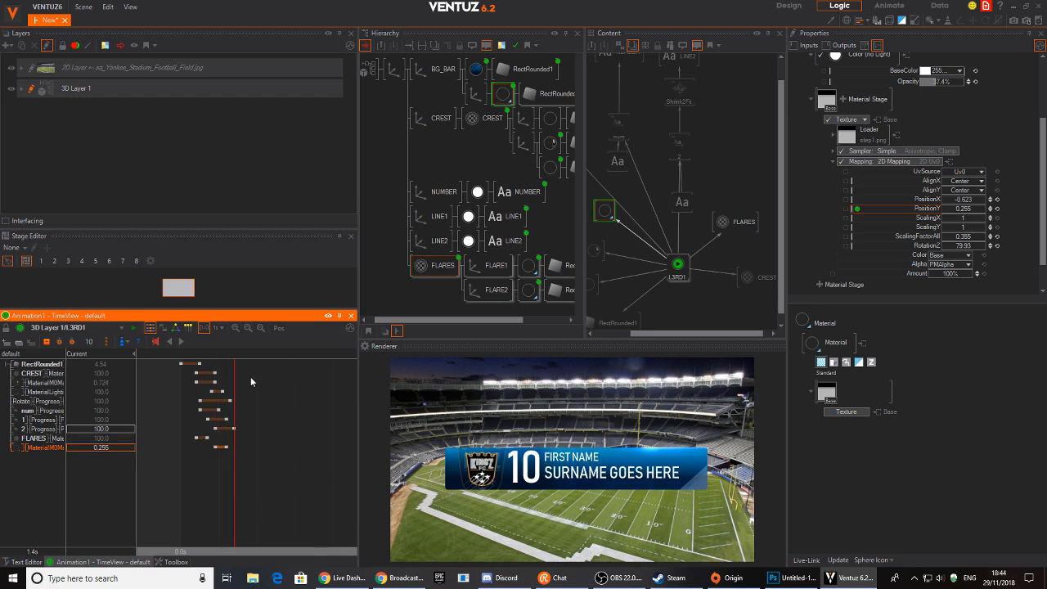
drag(241, 509, 181, 509)
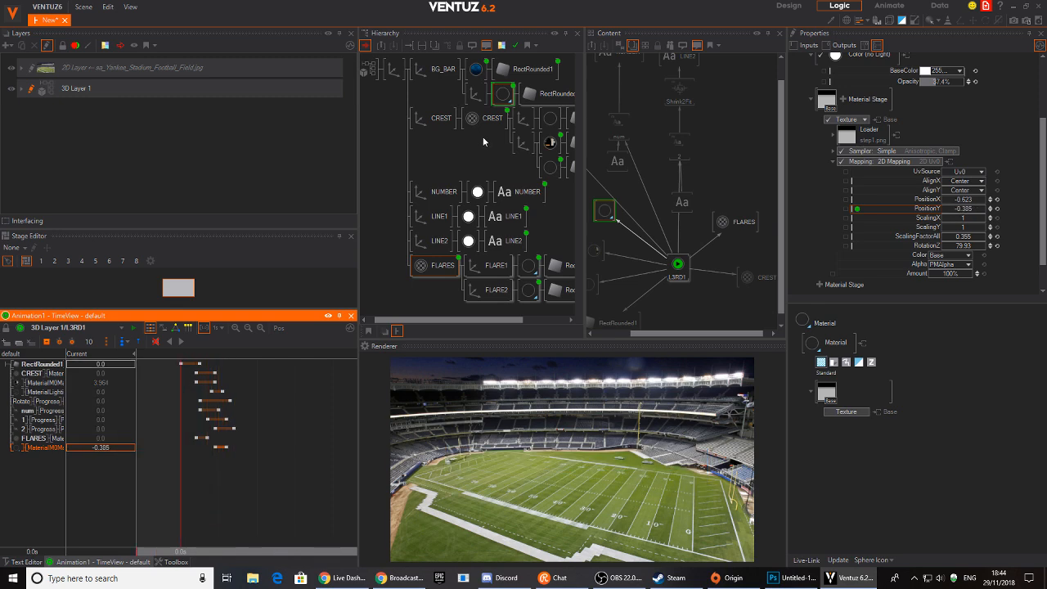
Add a Group node after the root Axis so that it parents BG_BAR, CREST, NUMBER, LINE1, LINE2 and FLARES.
click(393, 74)
click(392, 74)
click(441, 73)
click(516, 73)
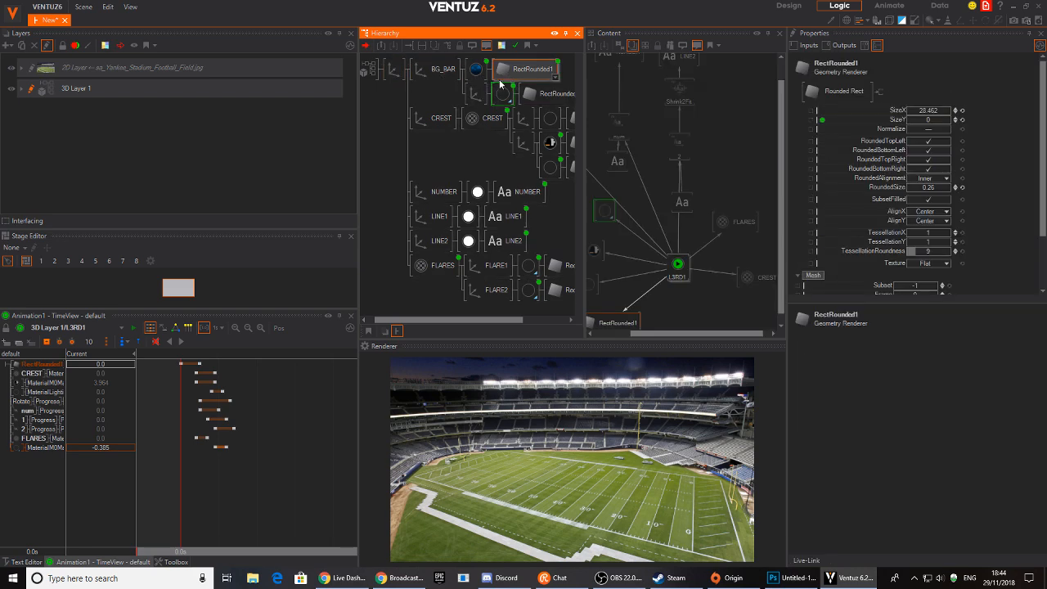
click(397, 72)
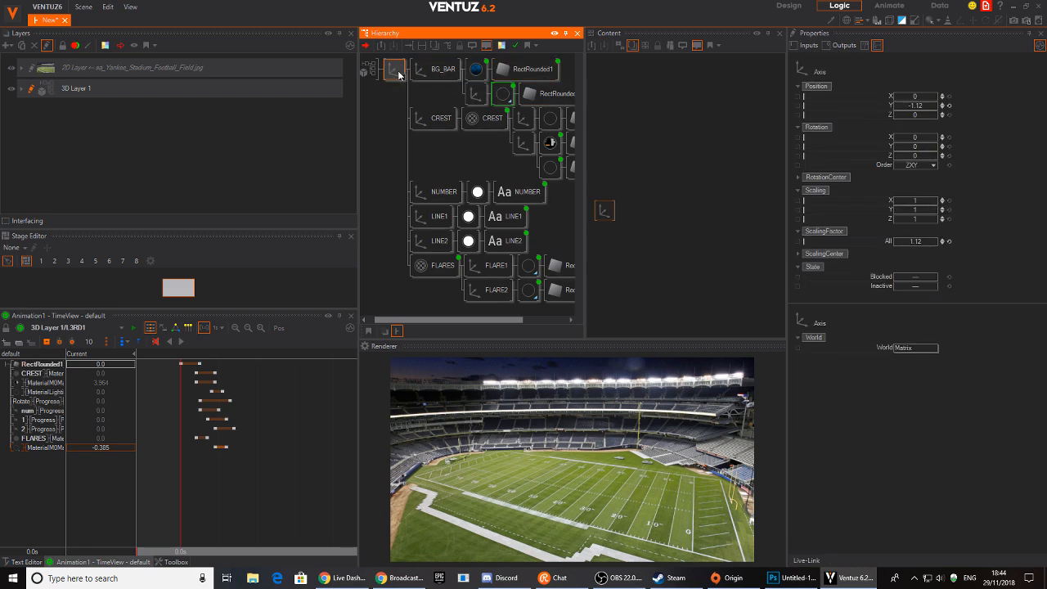
right_click(399, 75)
click(383, 138)
double_click(393, 107)
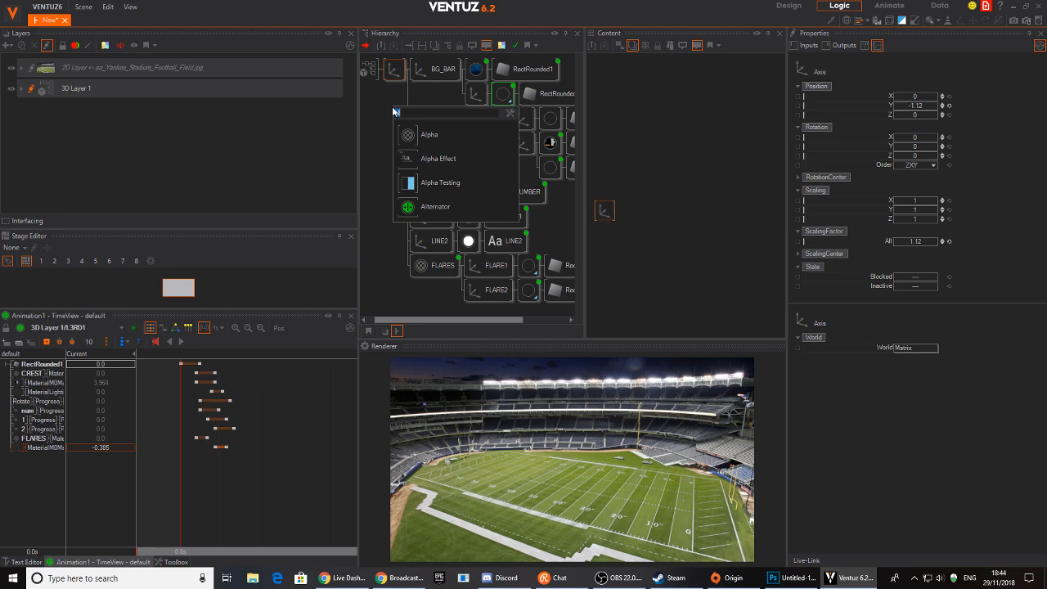
text(gr)
click(407, 229)
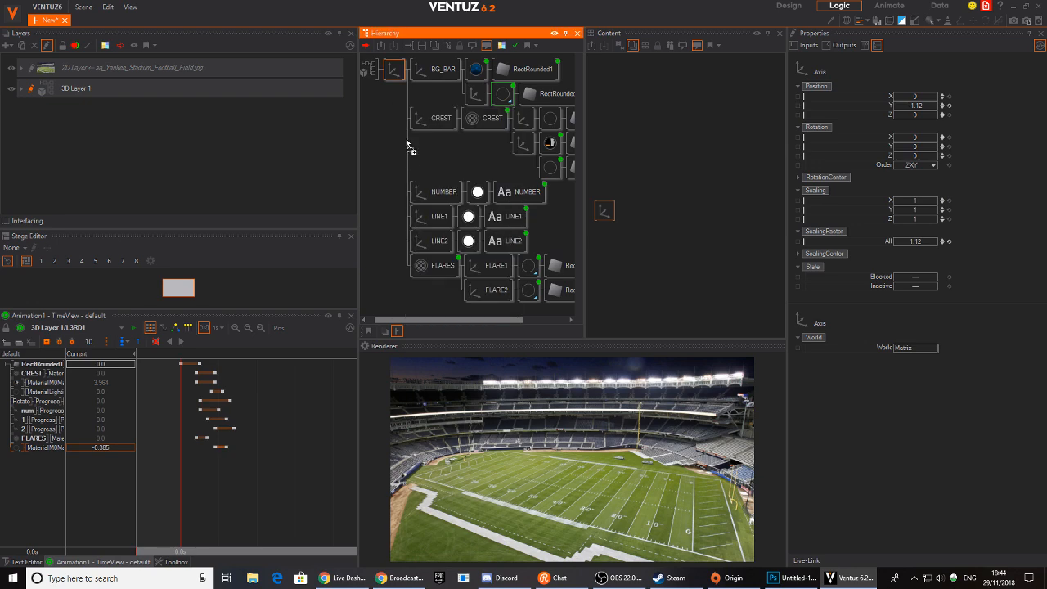
click(409, 72)
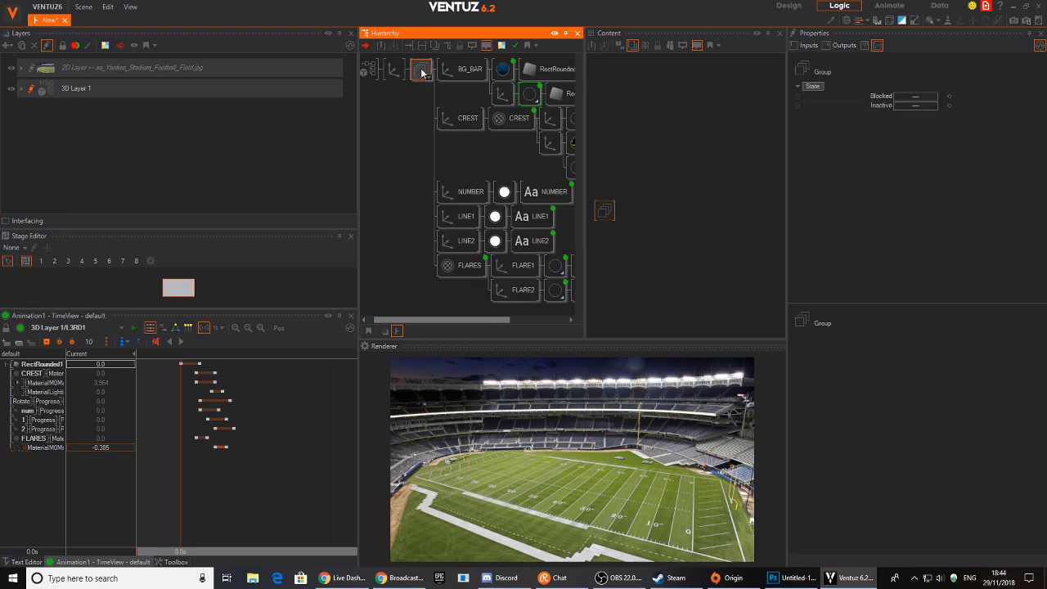
Wrap the Group and its branches in a Hierarchy Container named L3RD.
right_click(422, 71)
click(467, 181)
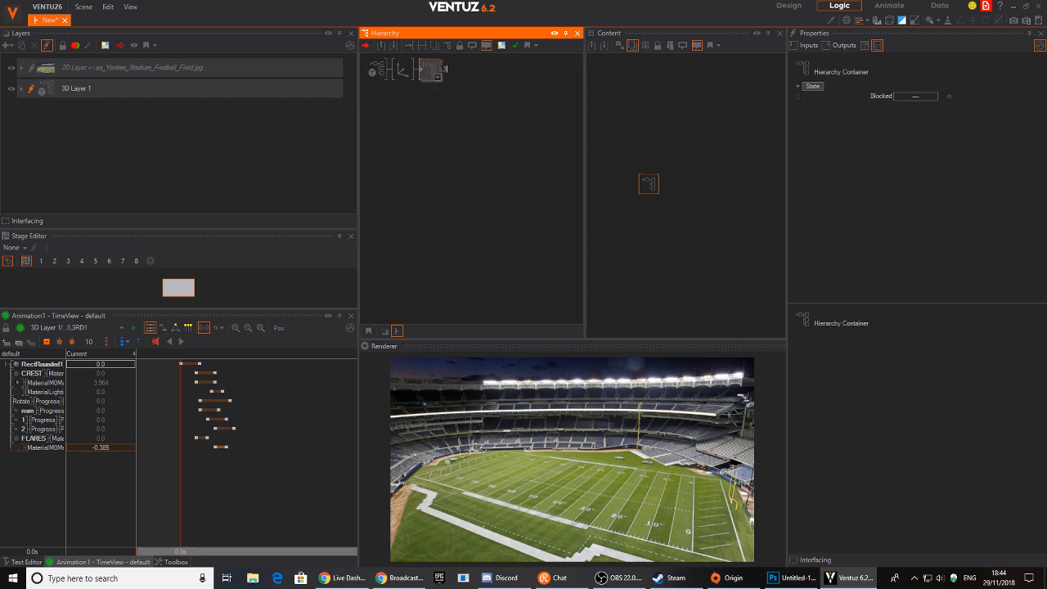
key(Return)
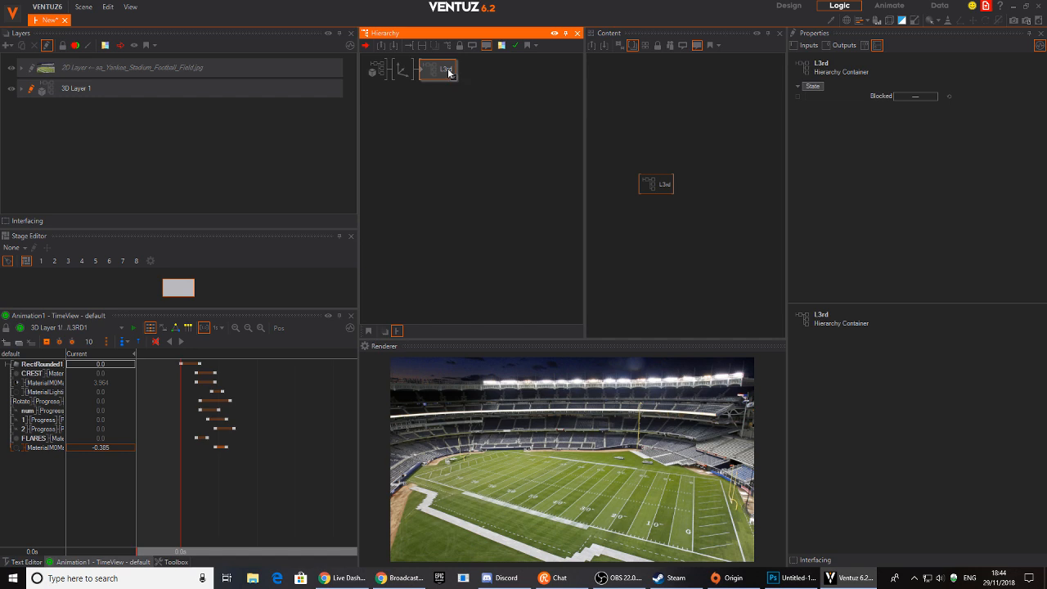
text(D)
click(450, 92)
click(436, 70)
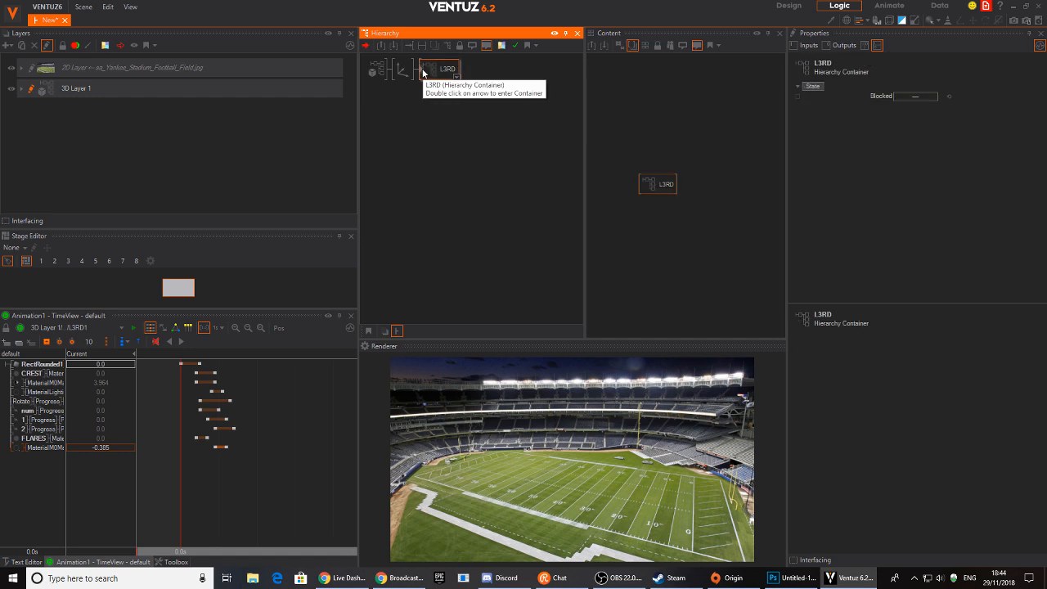
Enter the L3RD container and add a Simple Control node near the L3RD1 keyframe animation.
double_click(423, 73)
click(485, 69)
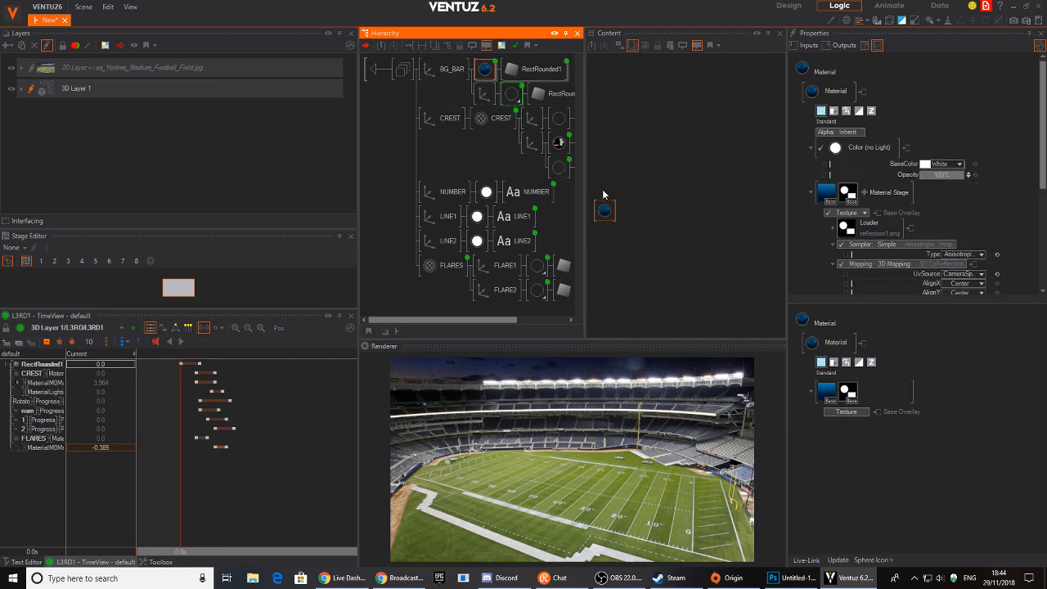
click(513, 193)
click(687, 298)
scroll(703, 204, down, 1)
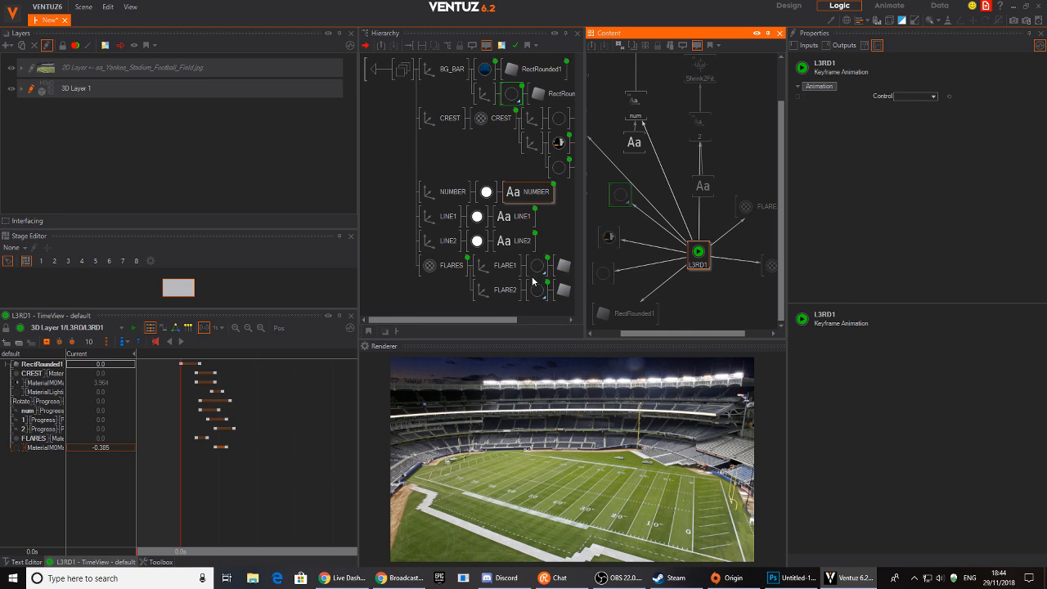
double_click(712, 301)
text(s)
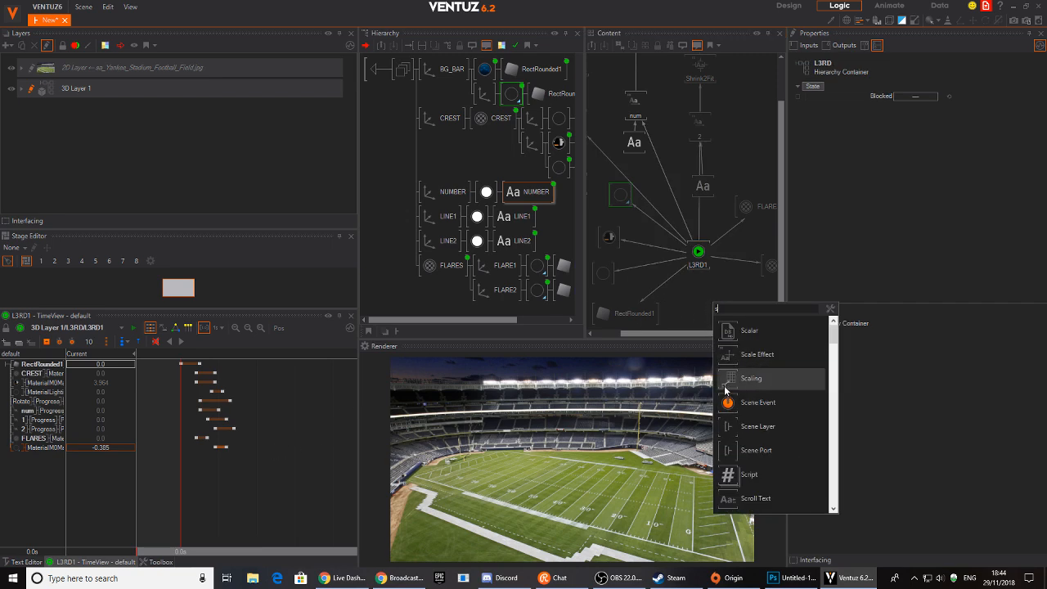
text(im)
click(729, 334)
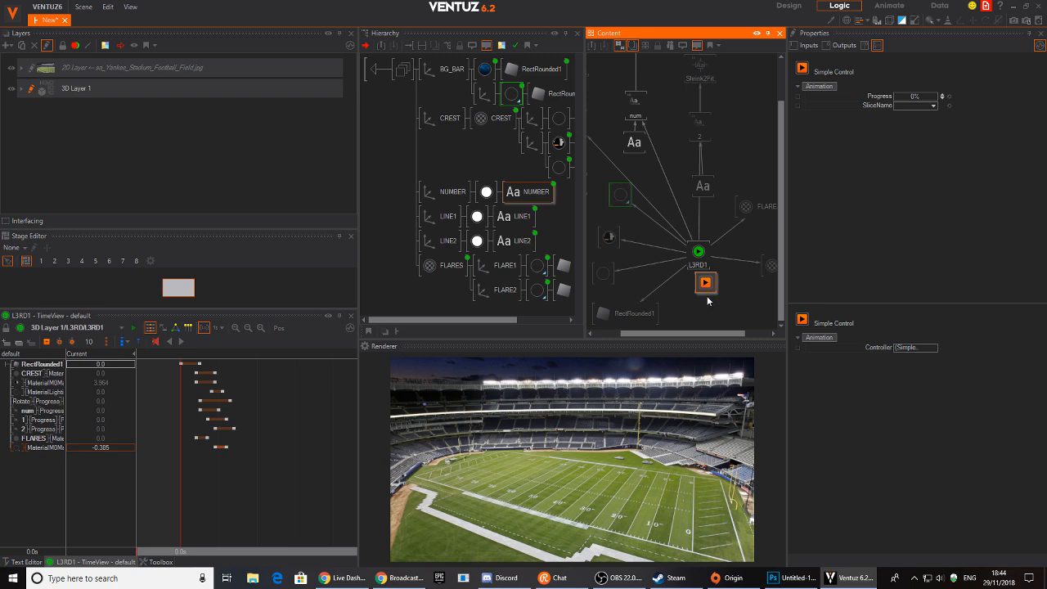
Bind the L3RD1 animation's Control to the Simple Control and expose the Simple Control's Progress.
click(698, 254)
click(896, 97)
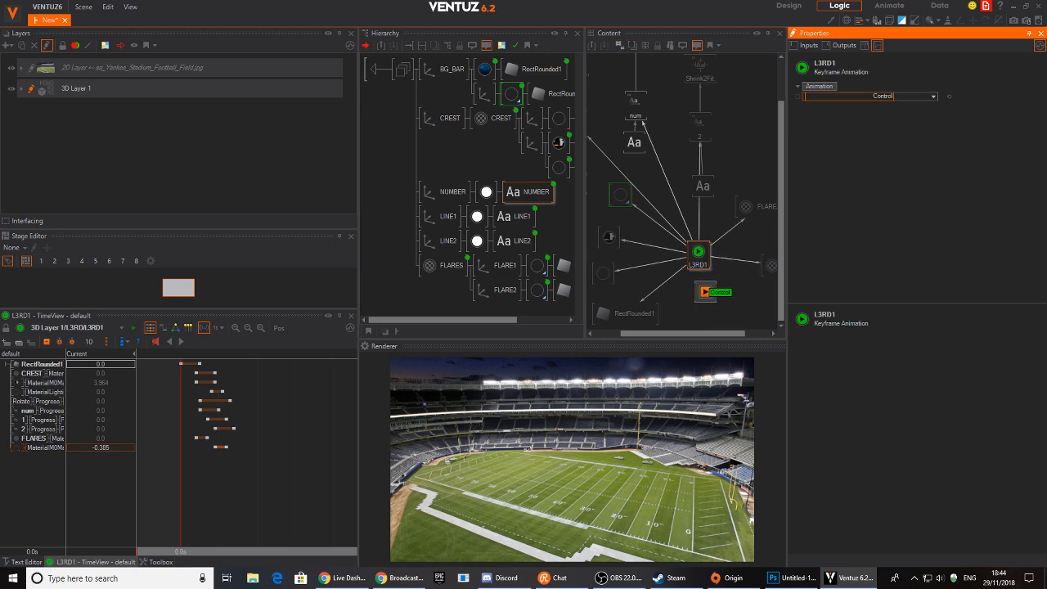
drag(707, 292, 706, 294)
click(707, 294)
mouse_move(909, 97)
mouse_down()
mouse_move(939, 97)
mouse_move(891, 97)
mouse_up()
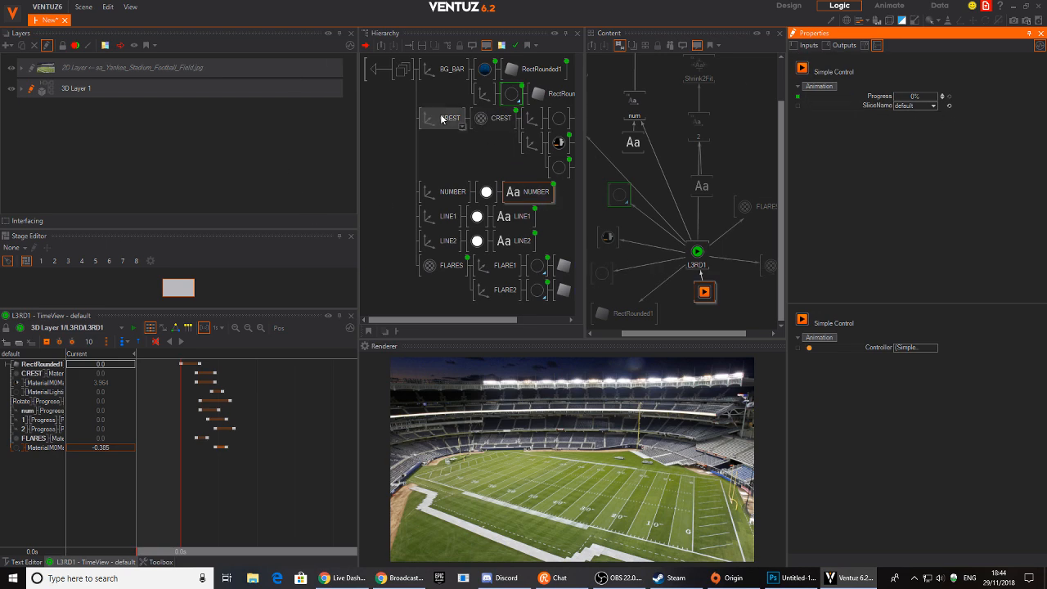
Expose the Text property of the Block Text feeding NUMBER under the name NUMBER.
scroll(632, 167, up, 3)
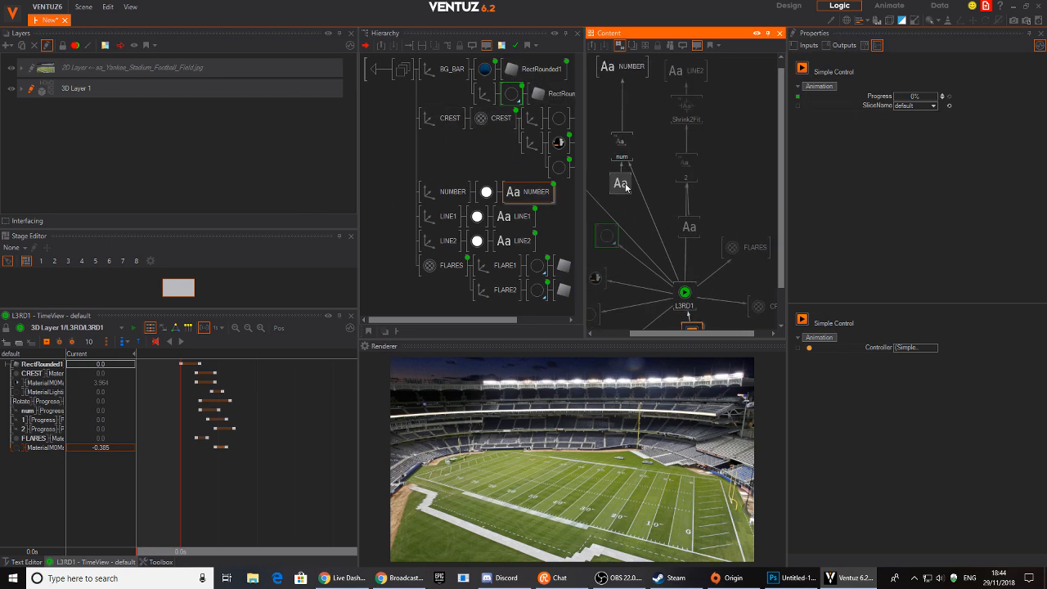
click(627, 193)
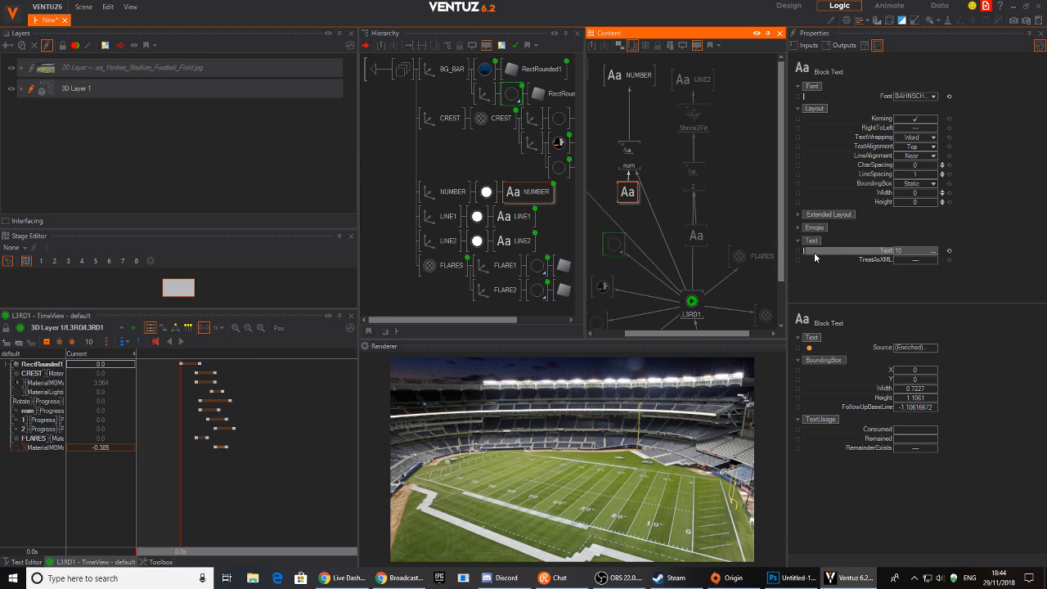
click(797, 251)
double_click(798, 252)
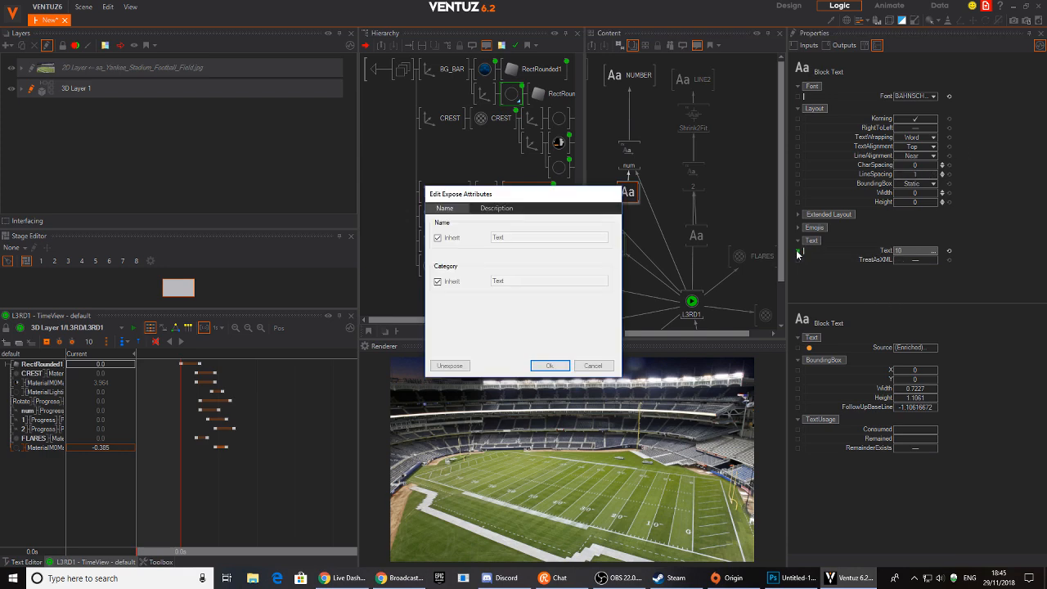
click(455, 237)
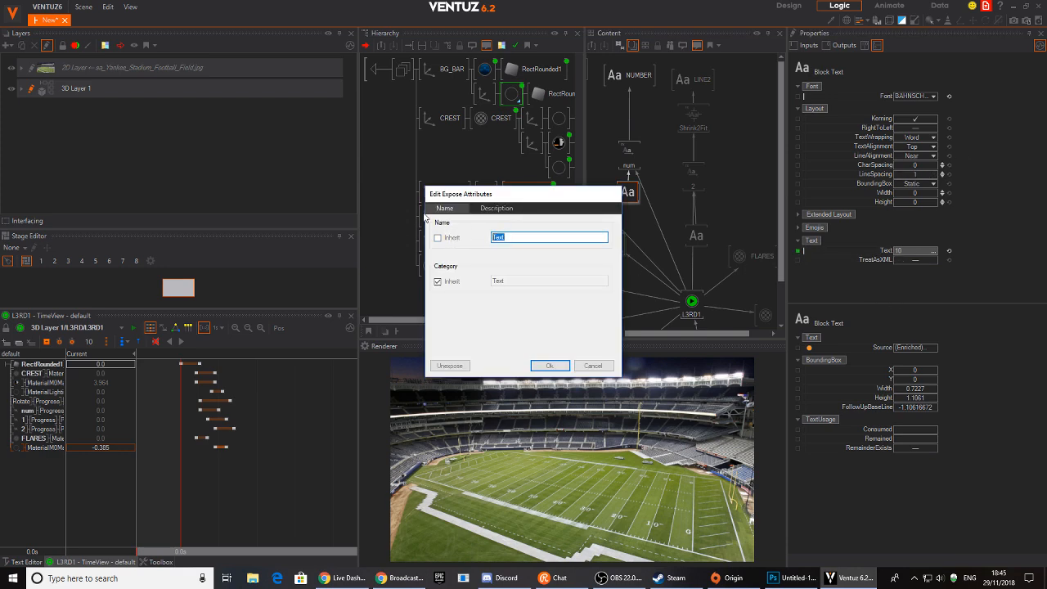
text(NUMBER)
key(Return)
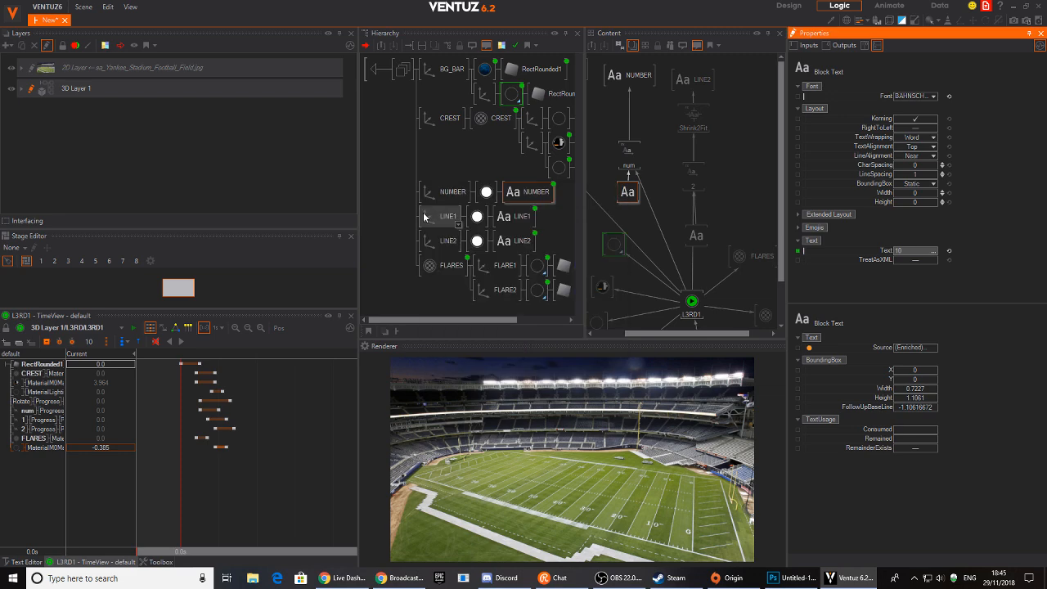
Expose the Text property of the Block Text feeding LINE2 with a custom name instead of the inherited one.
click(696, 233)
click(797, 251)
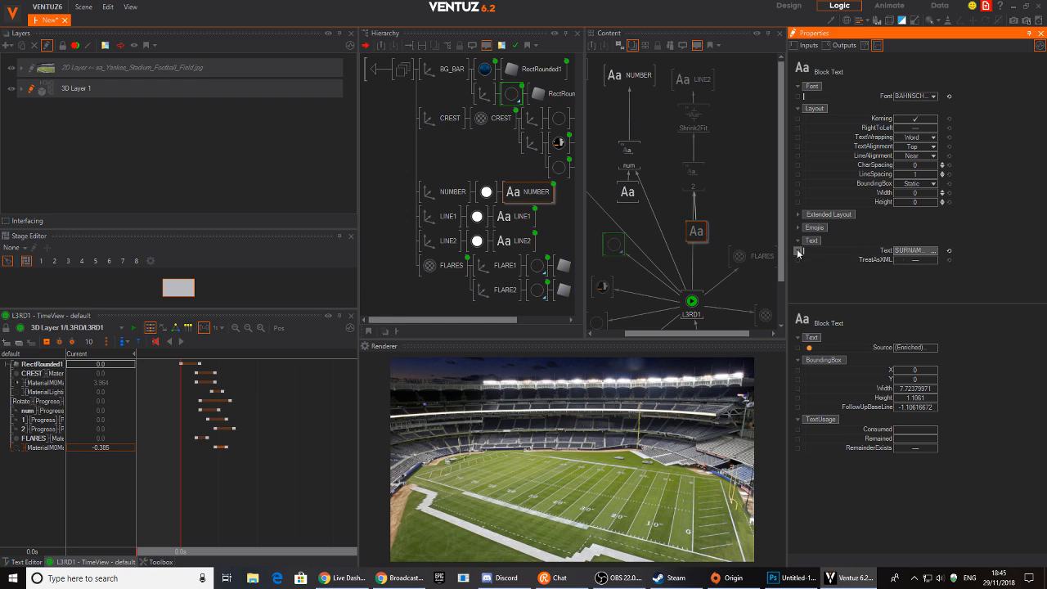
click(449, 238)
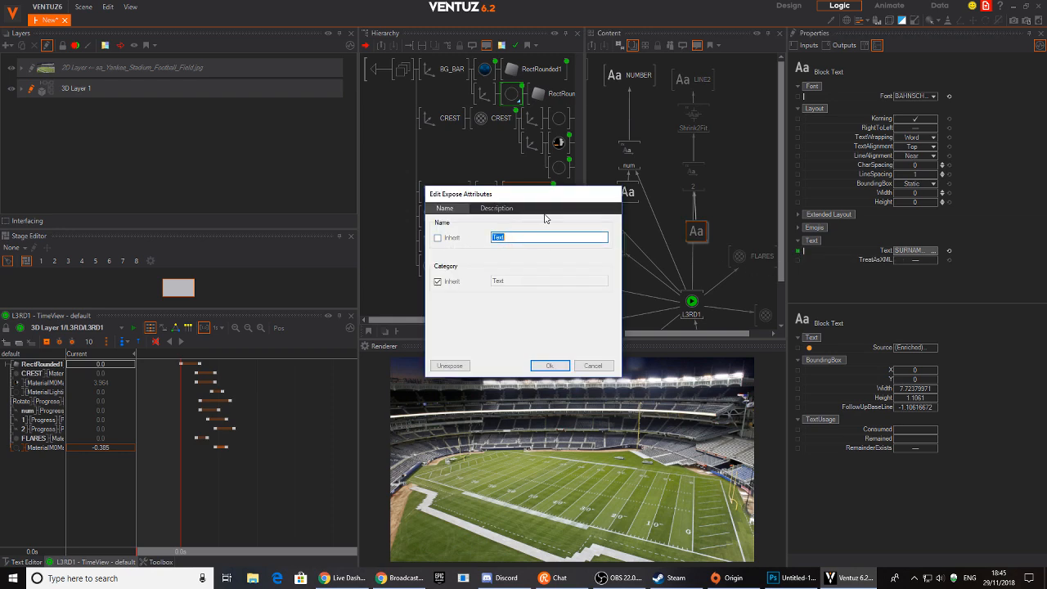
key(Return)
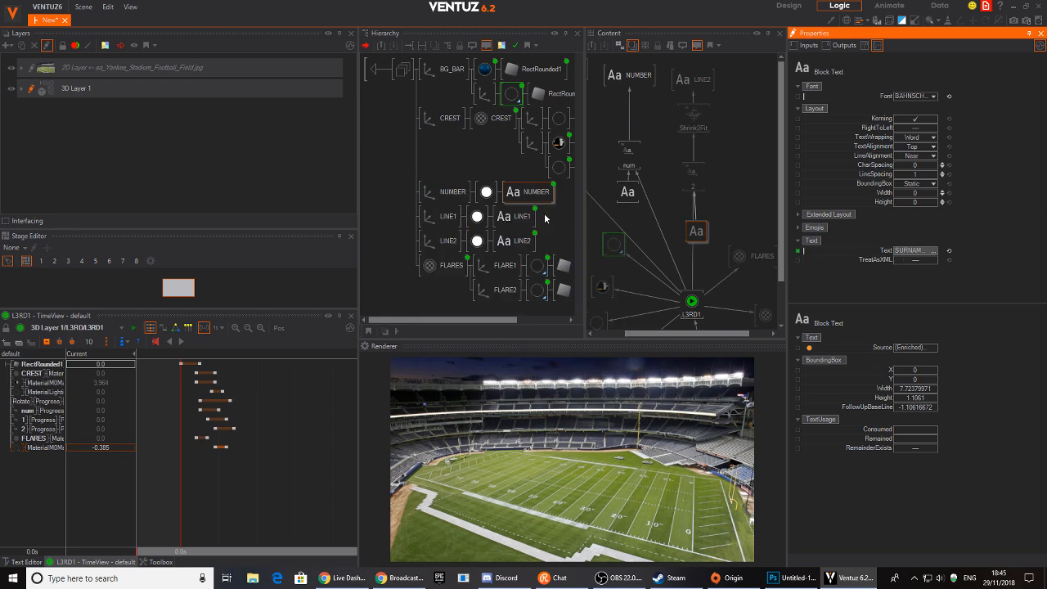
Expose the Text property of the Block Text feeding LINE1 under its own LINE label.
drag(709, 213, 680, 194)
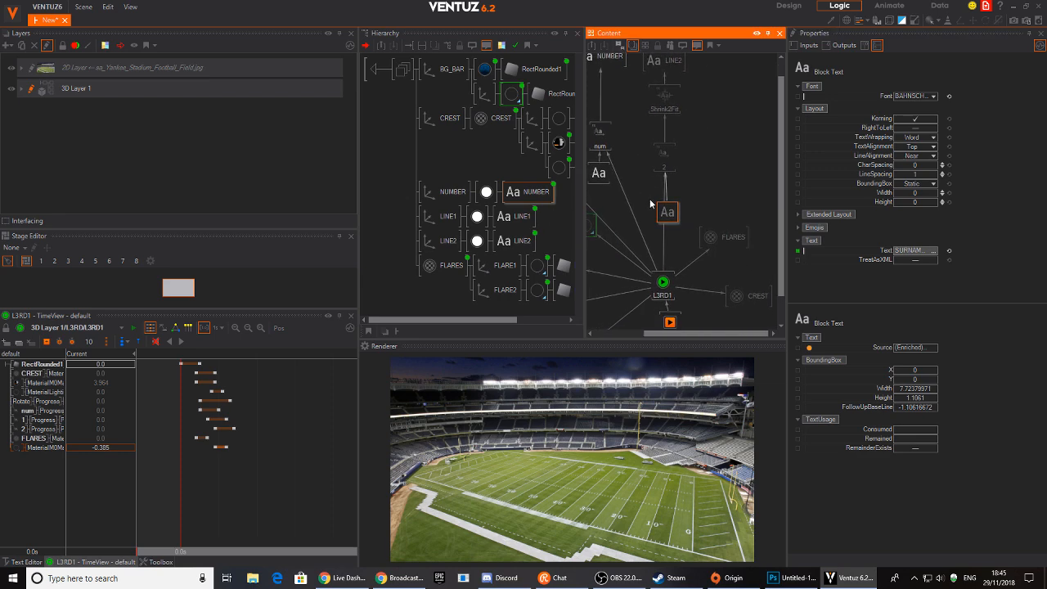
click(518, 219)
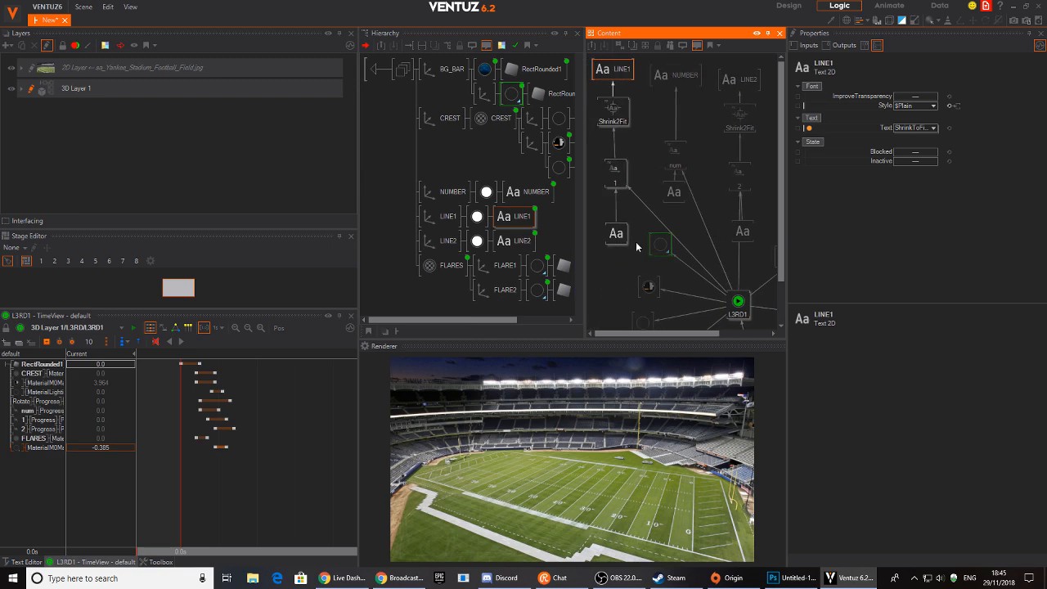
click(616, 233)
click(798, 251)
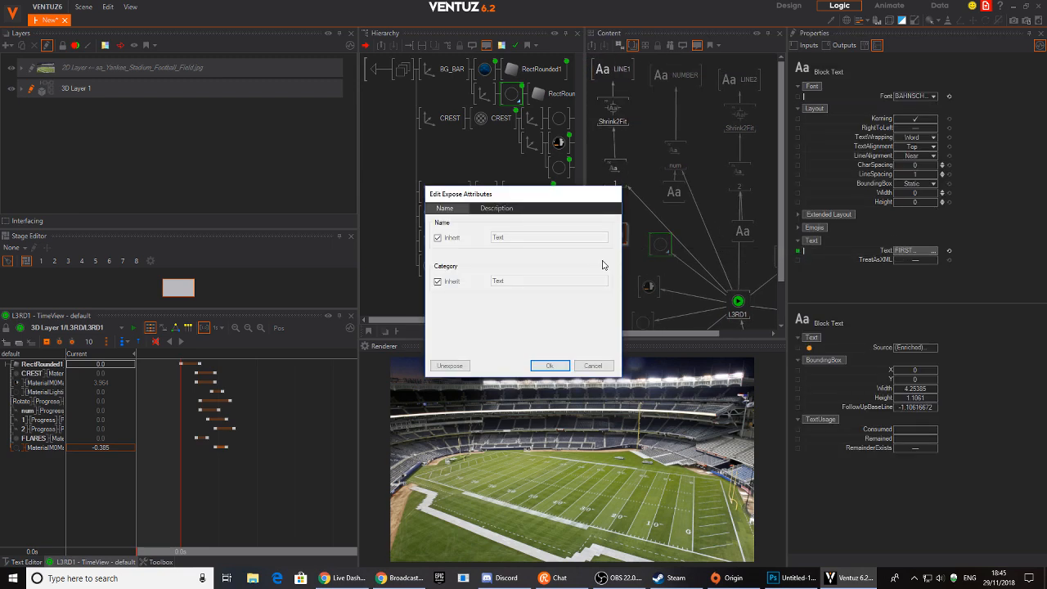
click(467, 239)
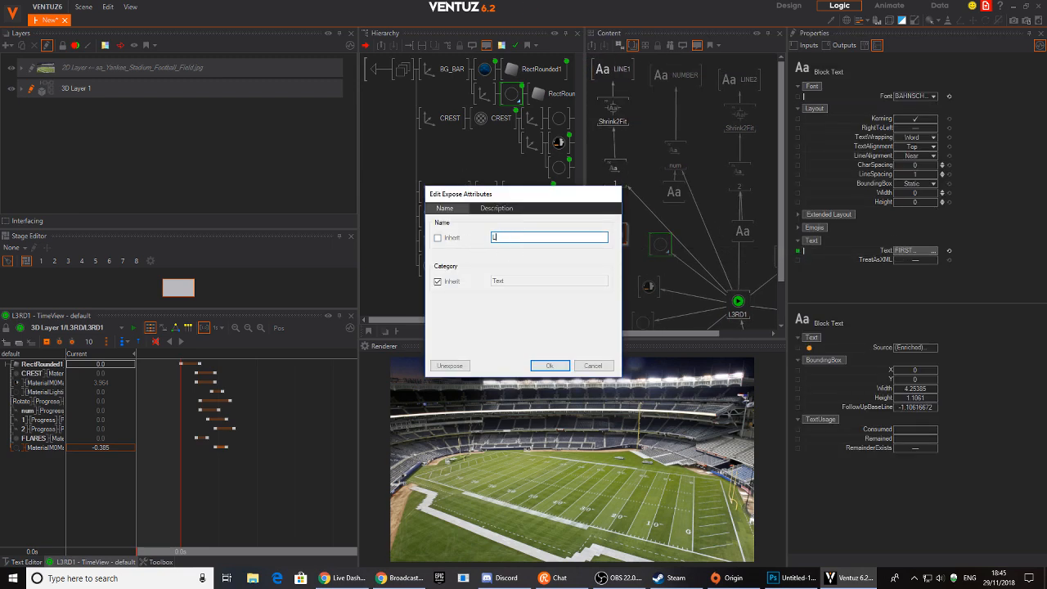
text(LINE)
key(Return)
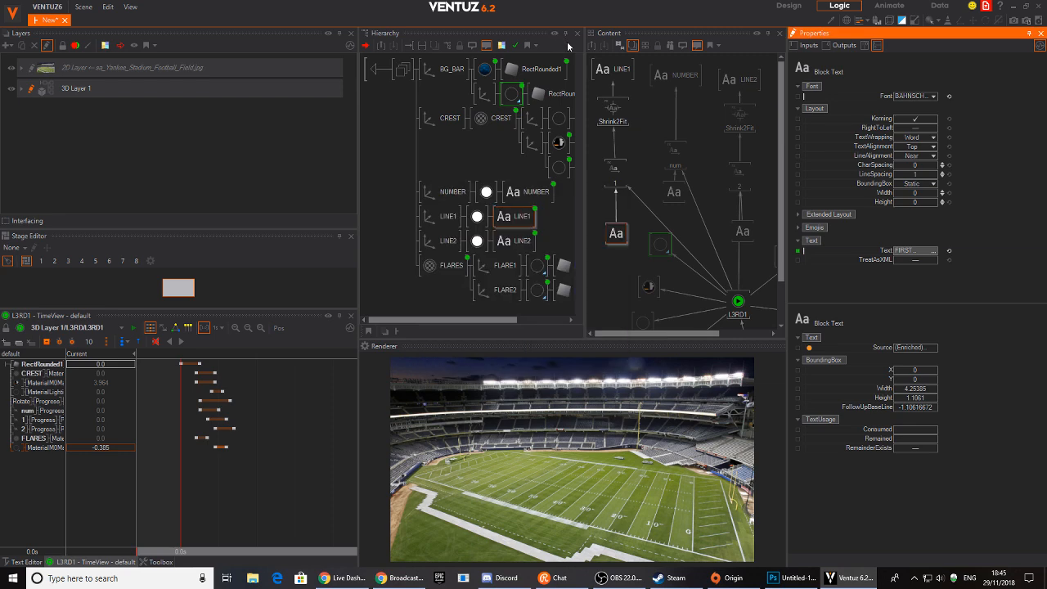
Expose the File property of the football-kingz.png texture loader on CREST's second material.
middle_drag(528, 171, 440, 160)
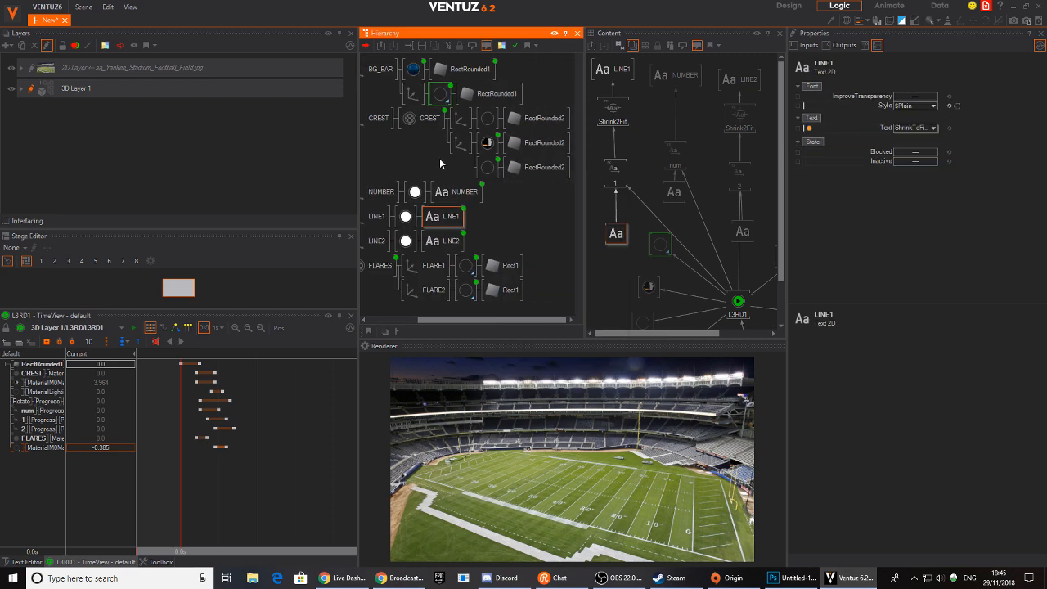
click(487, 143)
middle_drag(702, 293, 686, 189)
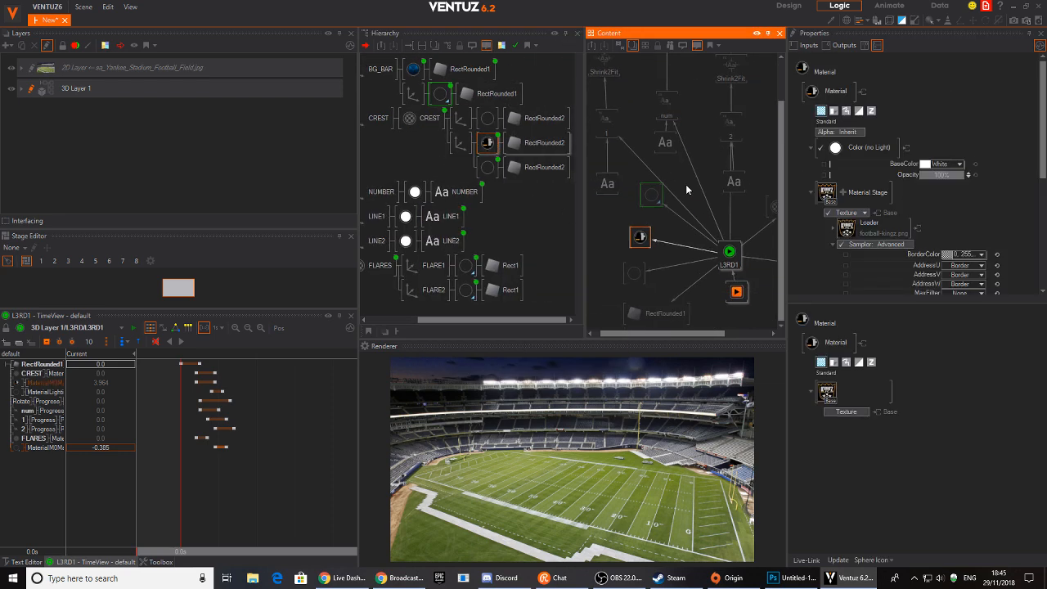
click(834, 229)
click(834, 230)
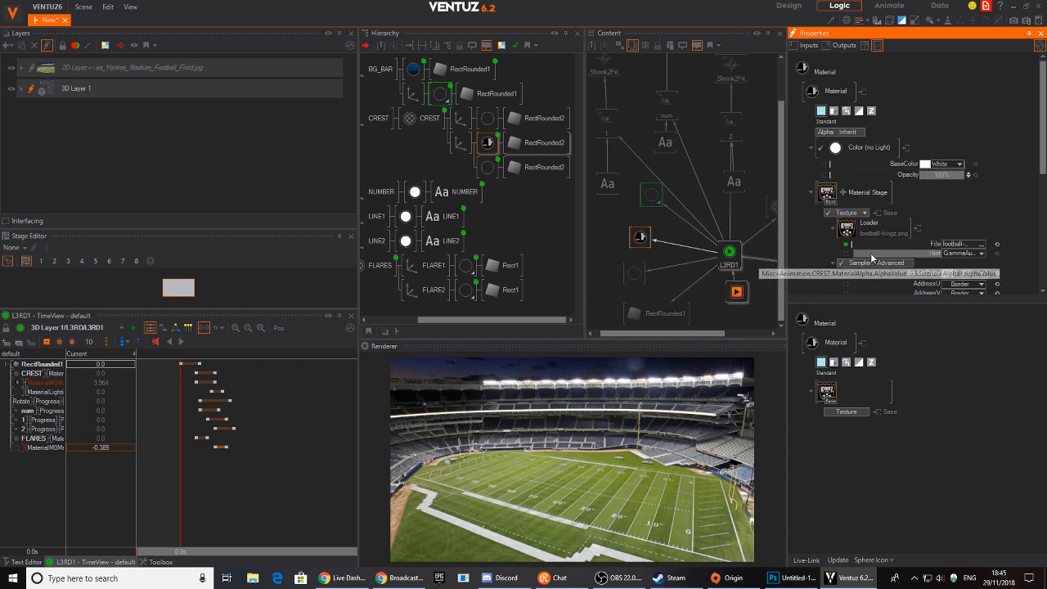
Expose the File property of the football-kingz.png texture loader on CREST's first material.
click(488, 118)
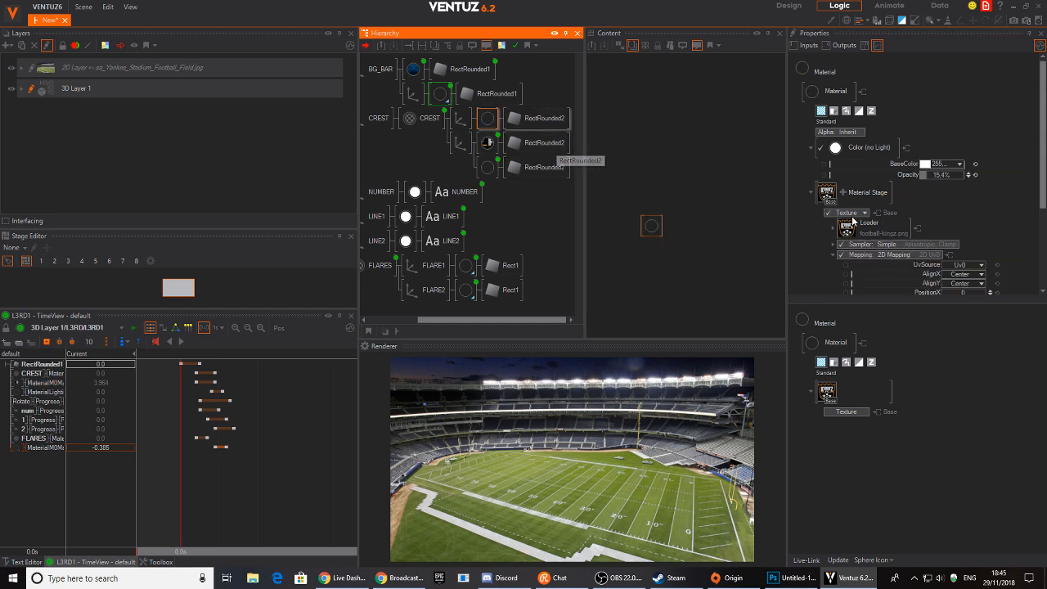
click(834, 229)
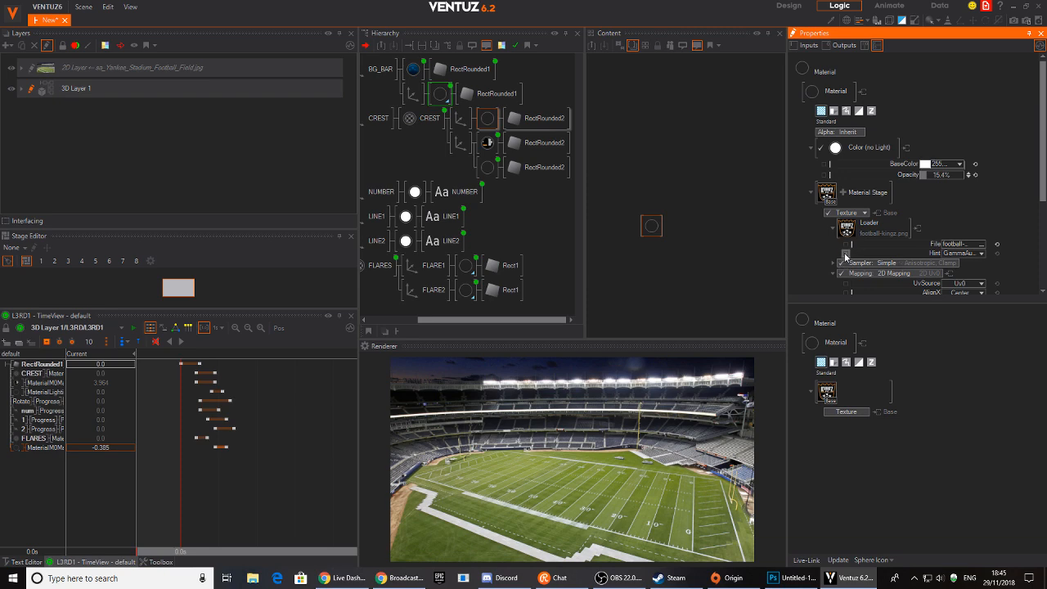
Expose the File property of the football-kingz2.png texture loader in the first stage of CREST's third material.
click(487, 166)
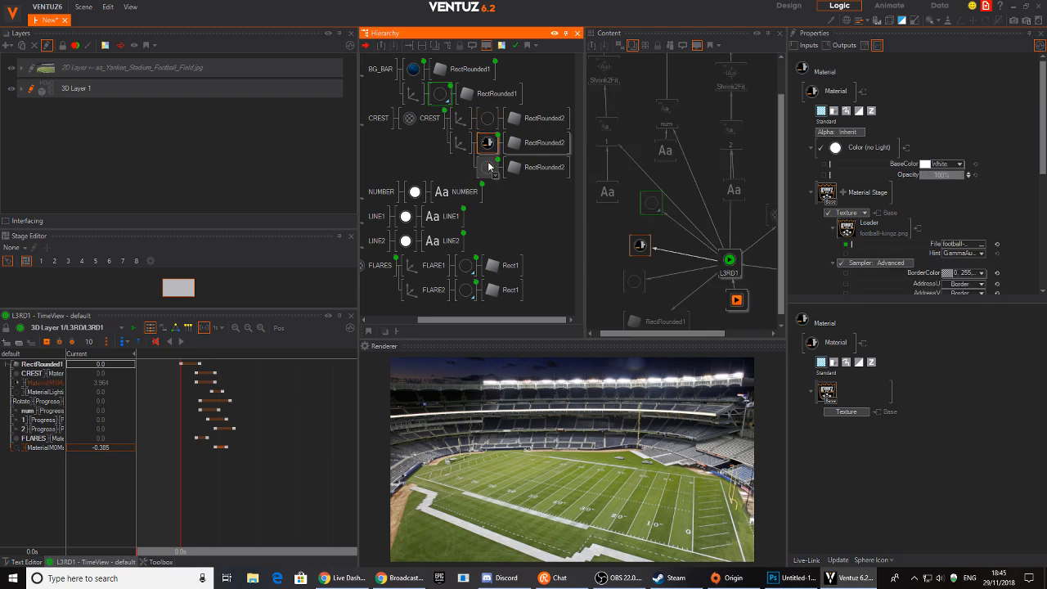
click(810, 195)
click(811, 193)
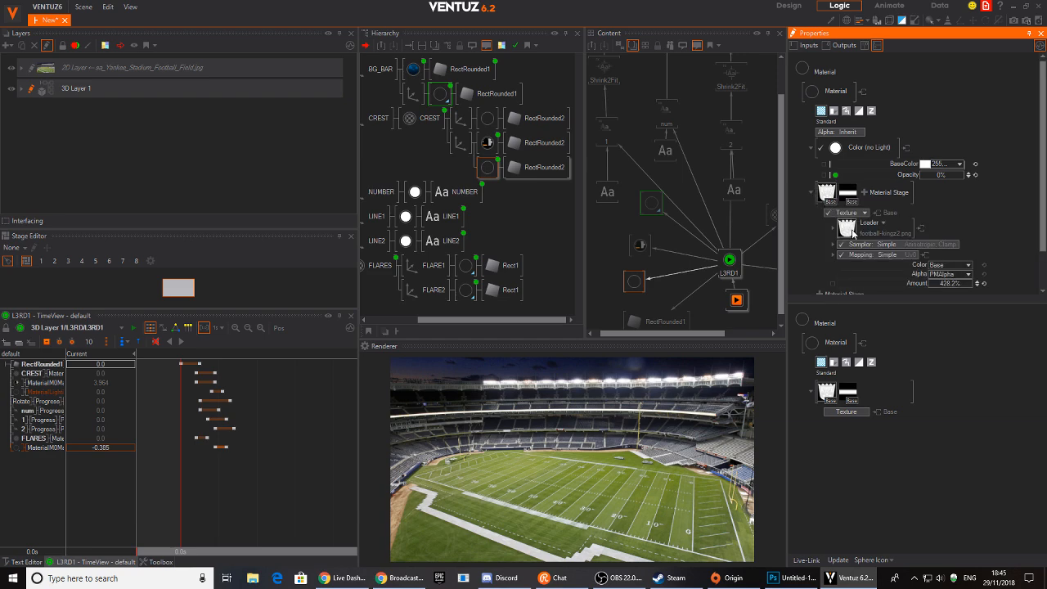
click(834, 232)
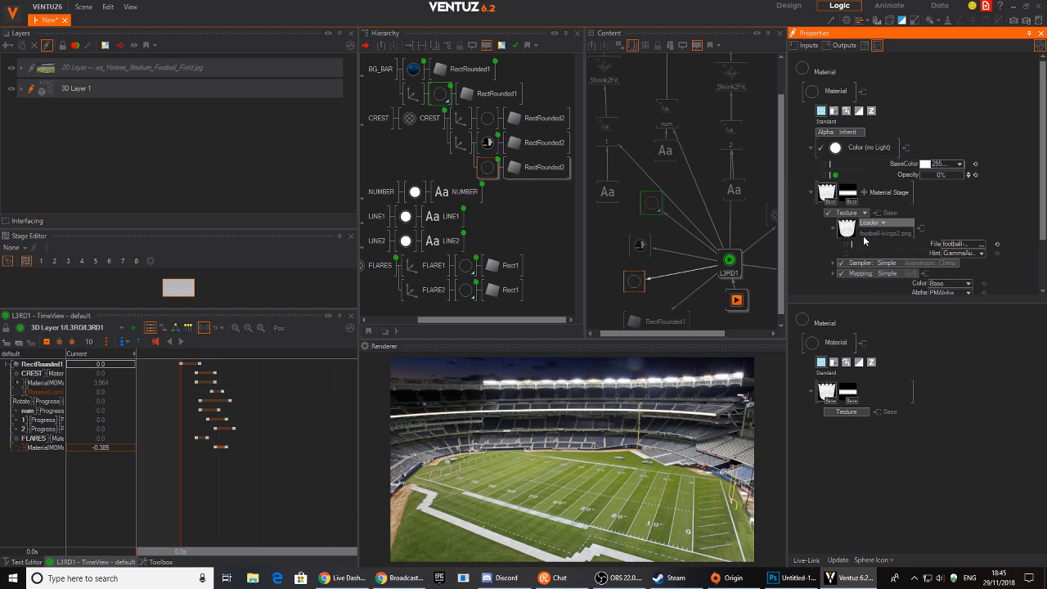
click(847, 244)
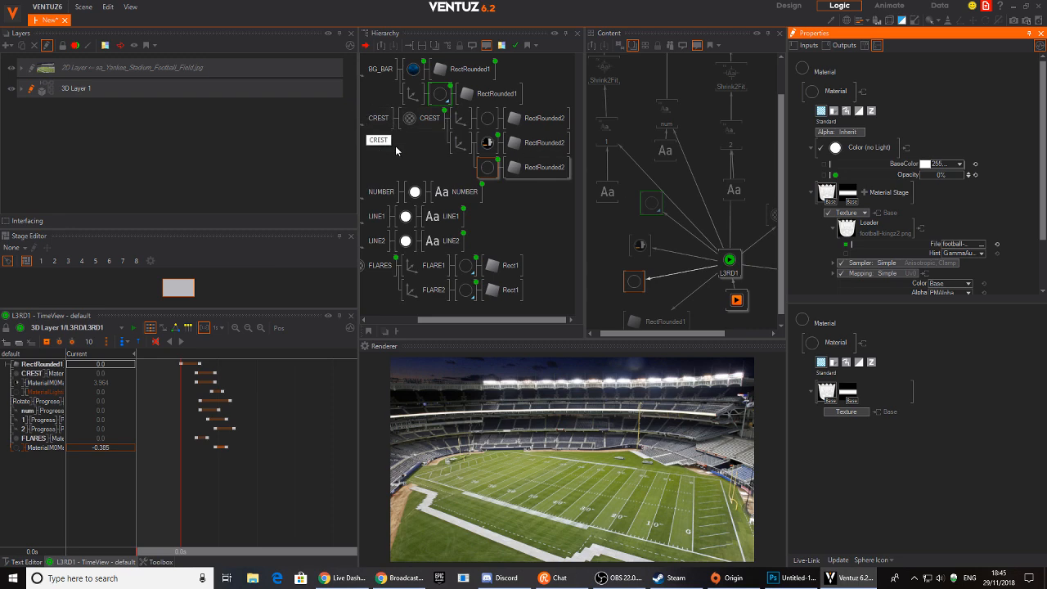
Select the L3RD hierarchy container and check its exposed animation, texture file and text properties.
drag(397, 153, 453, 154)
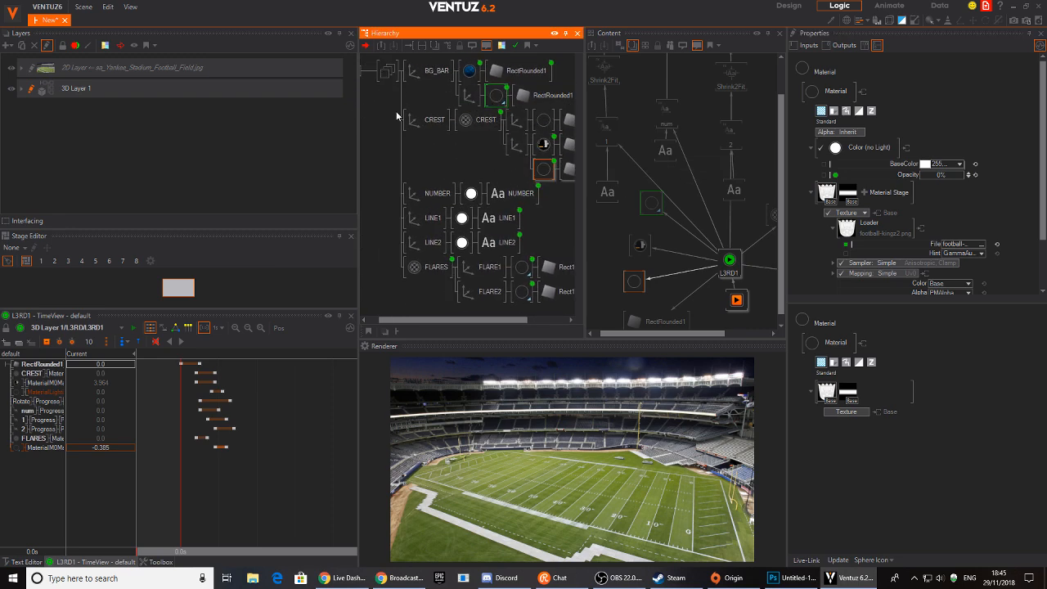
drag(413, 98, 428, 100)
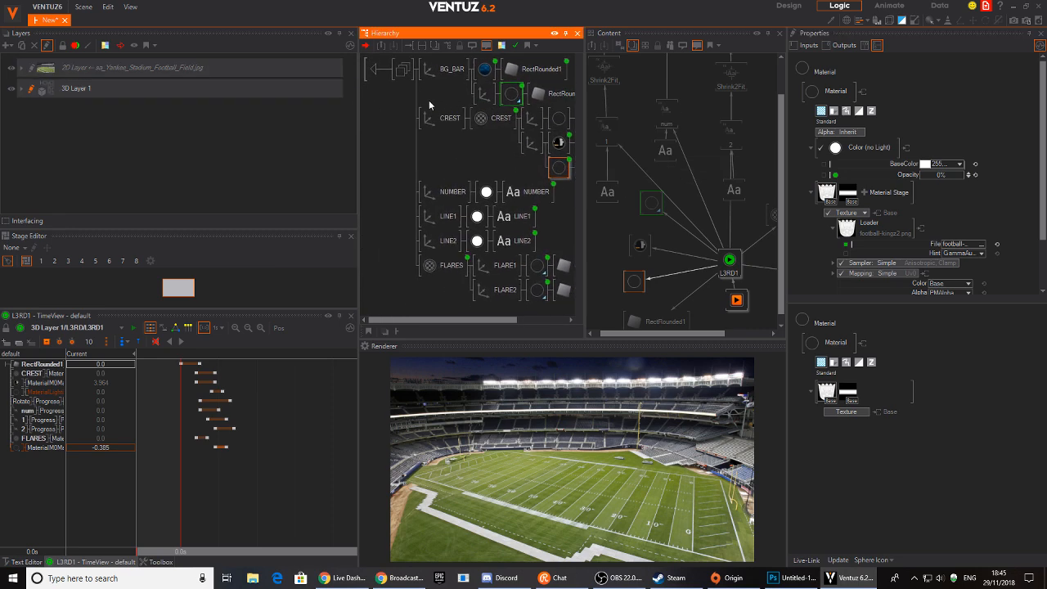
click(378, 71)
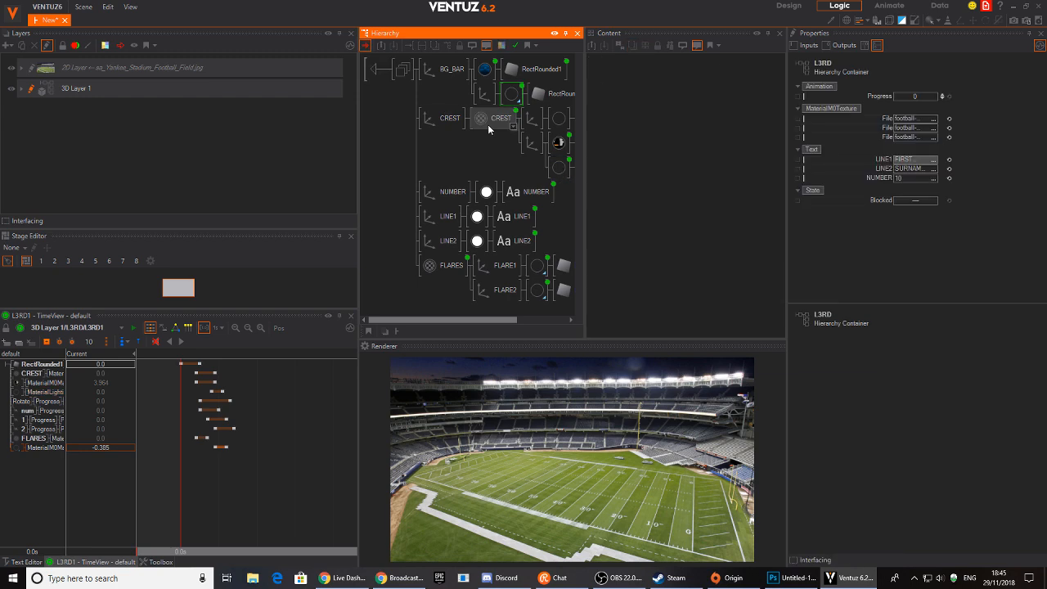
Open the 1D Gradient settings of the first texture stage on BG_BAR's material.
click(486, 69)
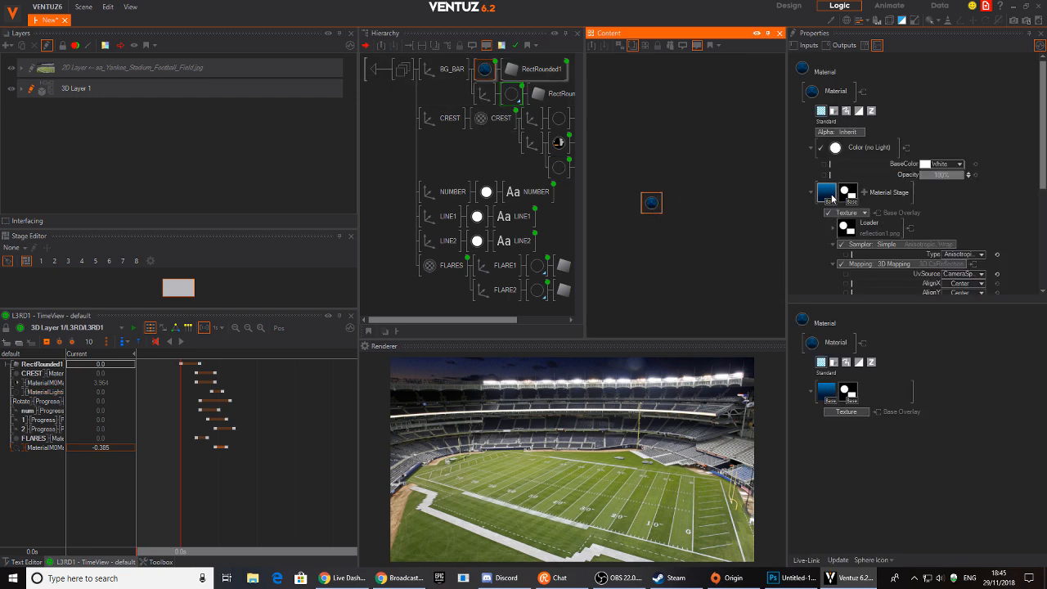
click(832, 198)
click(834, 228)
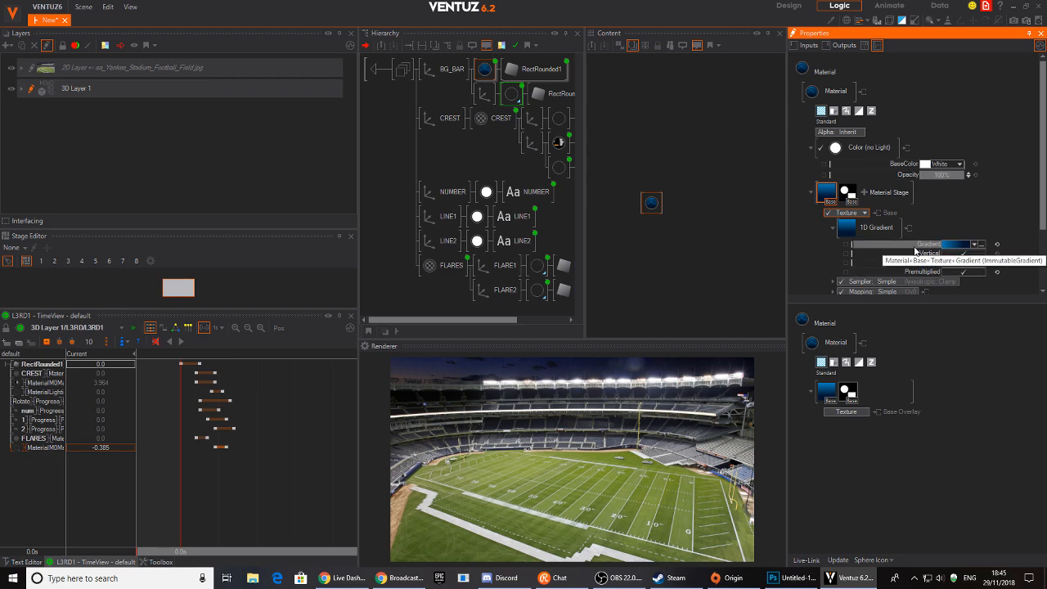
Expose the Gradient property of the BG_BAR material's texture, then go up to the 3D layer level and select the L3RD container.
click(846, 244)
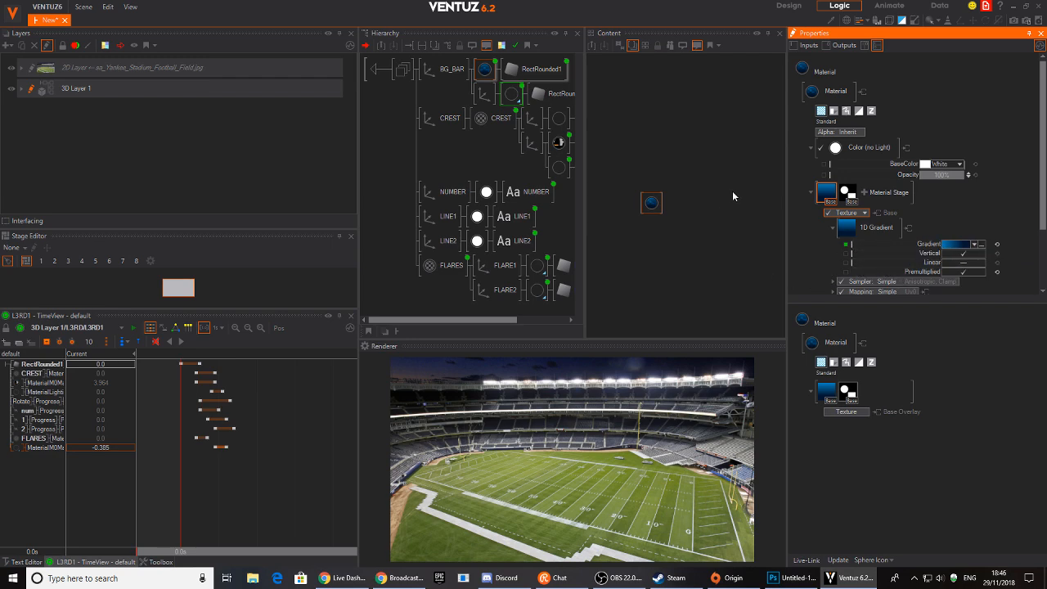
double_click(375, 74)
click(439, 69)
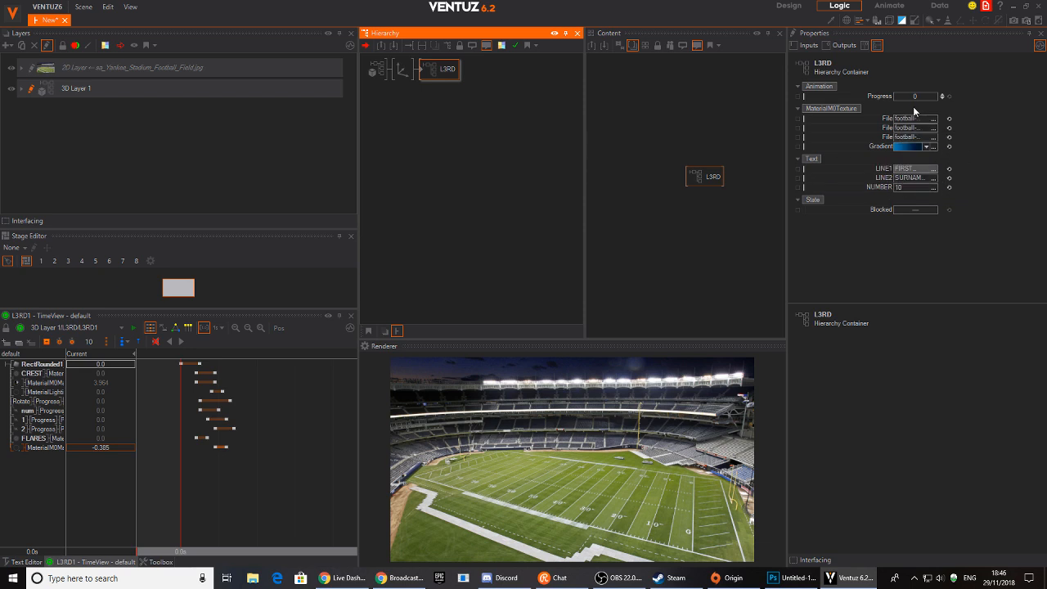
Add a Keyframe Animation node beside the L3RD container in the 3D layer's content.
drag(691, 176, 652, 166)
click(432, 109)
click(441, 67)
double_click(710, 173)
text(key)
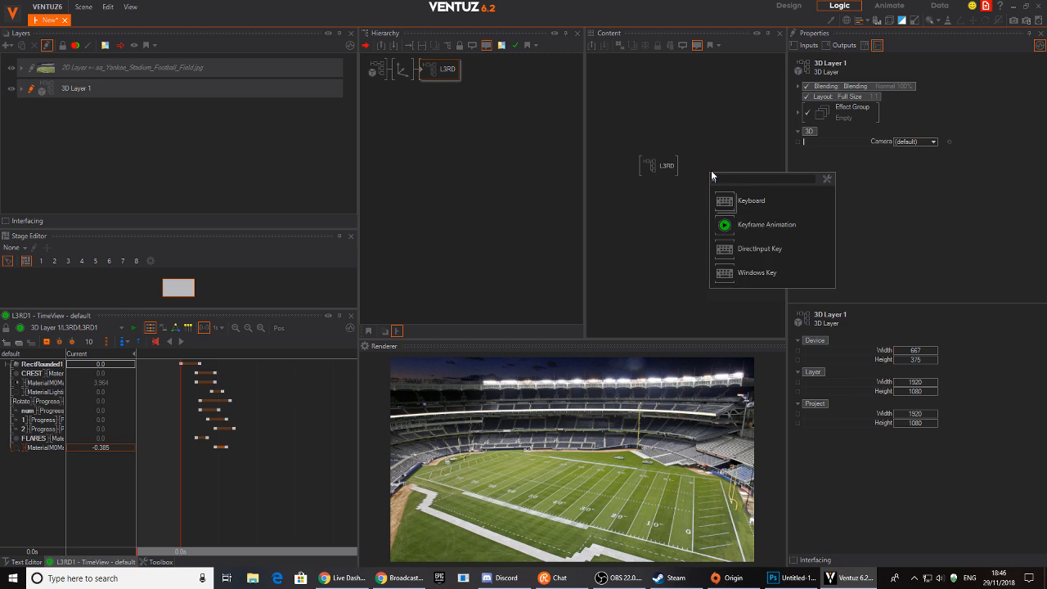
drag(725, 223, 723, 168)
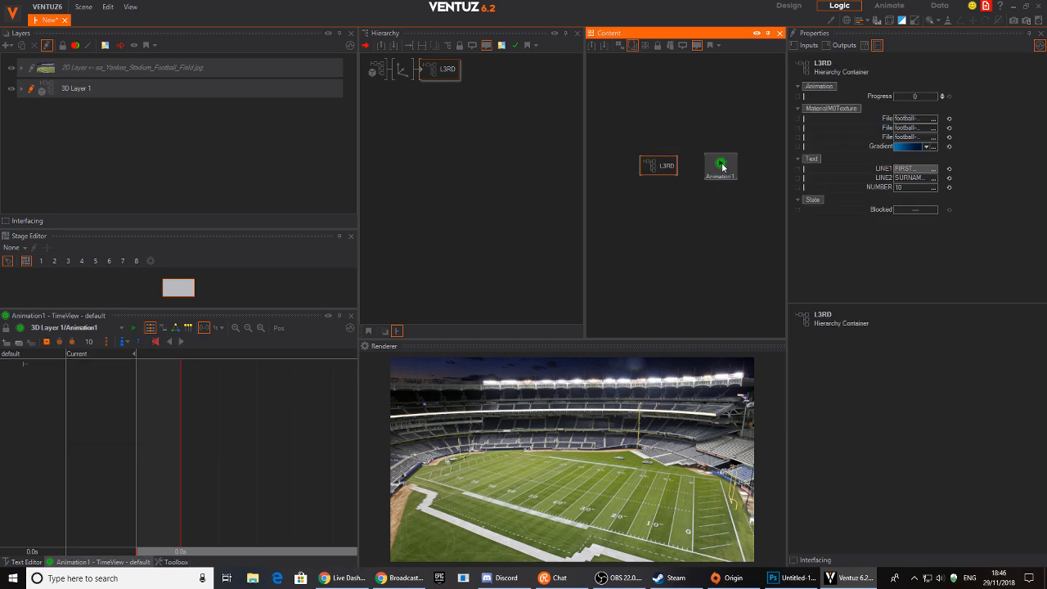
Bind the L3RD container's Progress property to Animation1 and set its first keyframe at 0 seconds.
click(217, 424)
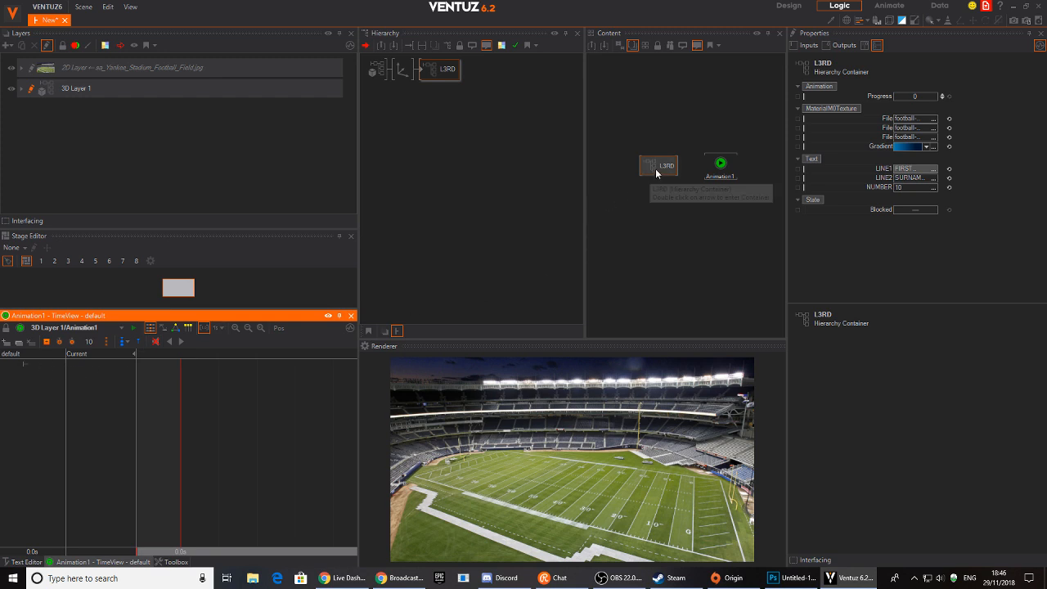
drag(654, 171, 661, 169)
drag(880, 95, 722, 174)
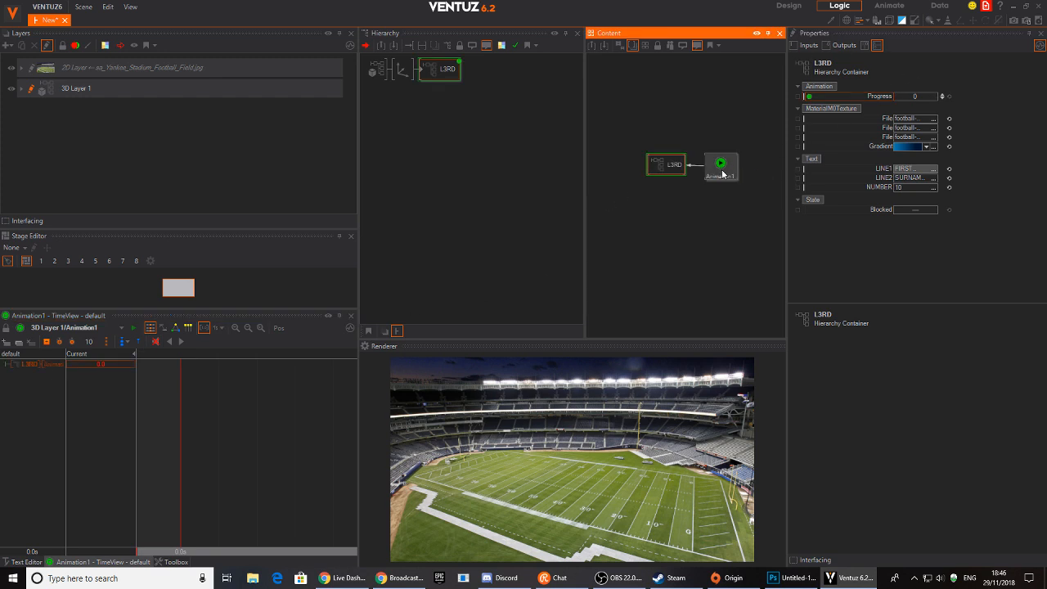
click(723, 172)
click(47, 350)
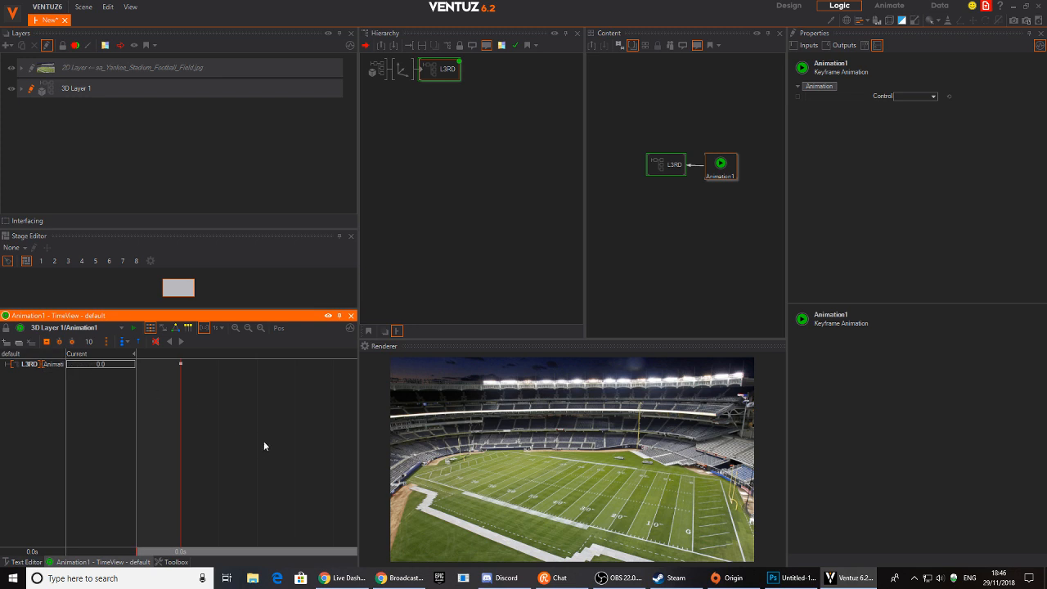
Add a Progress keyframe at 1 second on the Animation1 timeline and set its value to 100.
click(215, 328)
click(243, 352)
drag(251, 467, 244, 466)
click(216, 328)
click(270, 402)
scroll(245, 496, up, 5)
middle_drag(210, 495, 246, 496)
mouse_move(239, 505)
mouse_down()
mouse_move(250, 502)
mouse_move(229, 503)
mouse_move(250, 502)
mouse_up()
click(46, 342)
click(88, 366)
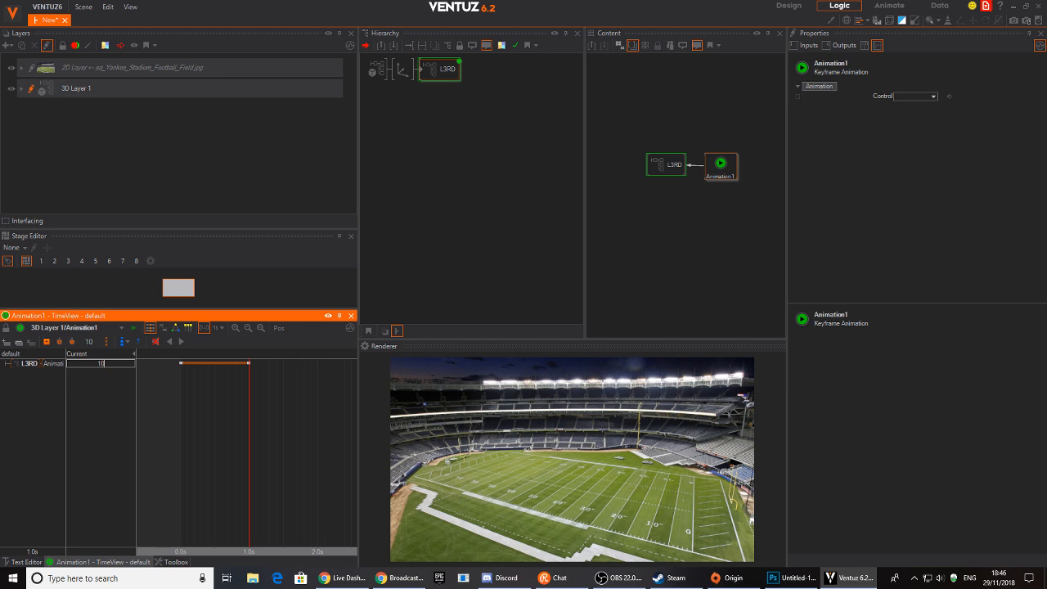
key(Return)
Add a Progress keyframe at 2 seconds on the Animation1 timeline with a value of 0.
drag(182, 433, 317, 431)
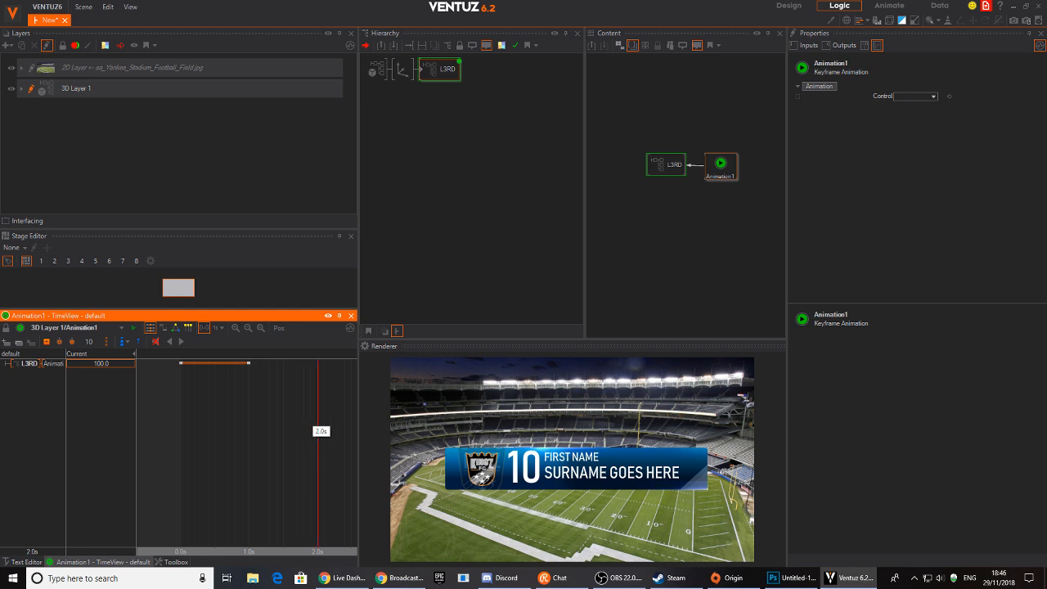
click(93, 363)
text(0)
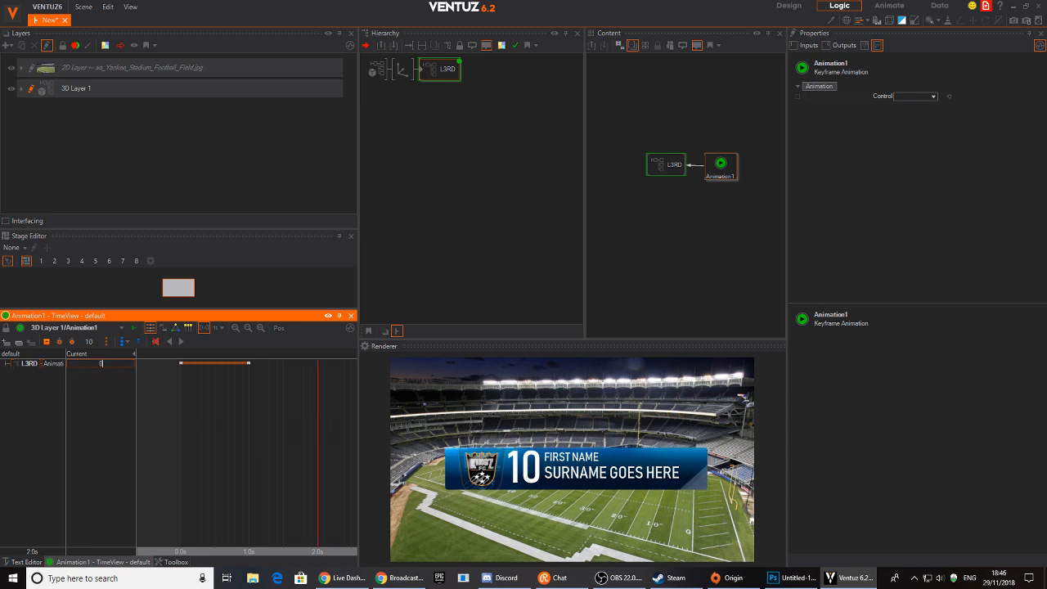
key(Return)
Add animation states at 0, 1 and 2 seconds on the Animation1 timeline.
click(181, 434)
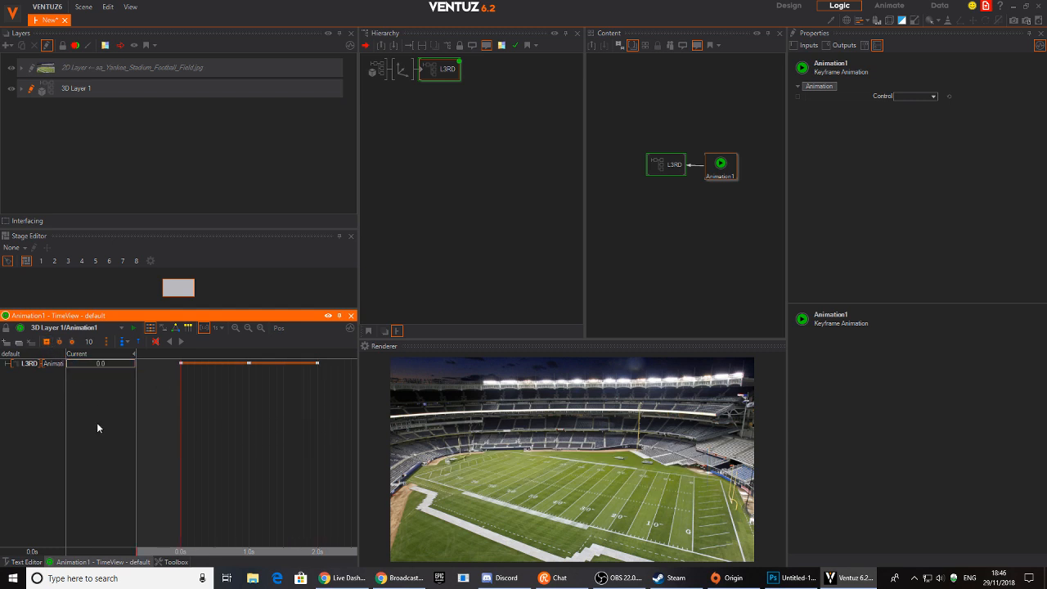
click(127, 342)
click(145, 352)
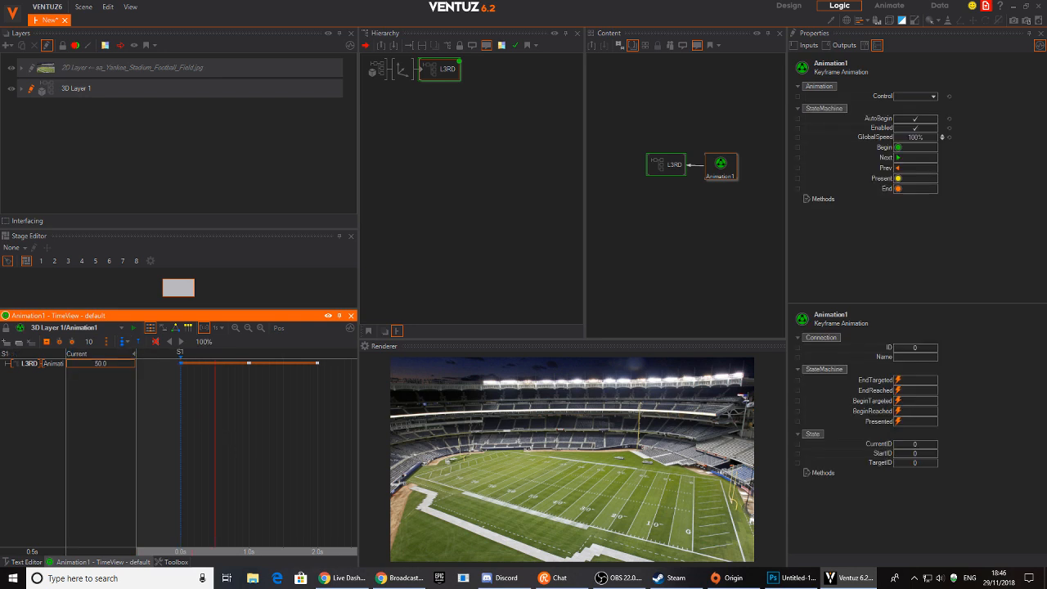
drag(235, 431, 249, 433)
click(127, 341)
click(148, 353)
click(317, 433)
click(125, 342)
click(148, 353)
Add the L3RD container's LINE1, LINE2 and NUMBER text properties to Animation1's data scheme at state S2.
click(249, 419)
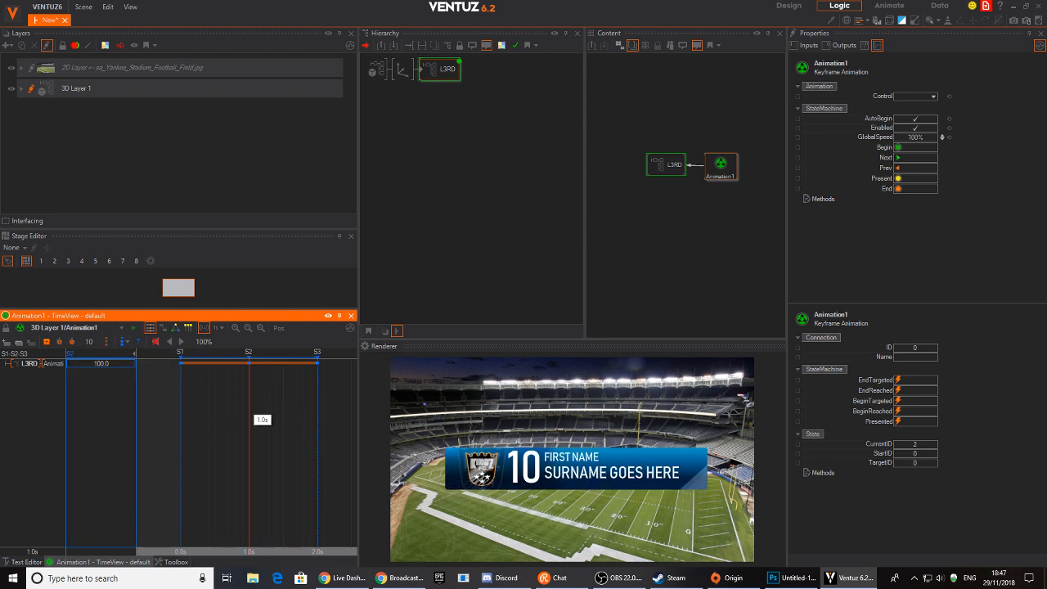
click(189, 327)
drag(673, 168, 658, 174)
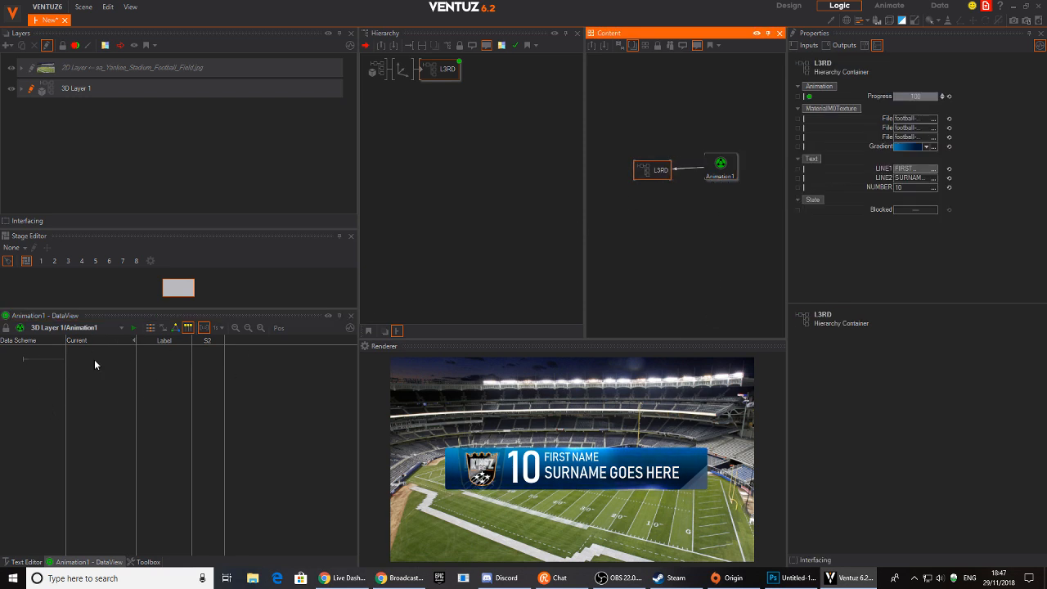
drag(882, 169, 111, 373)
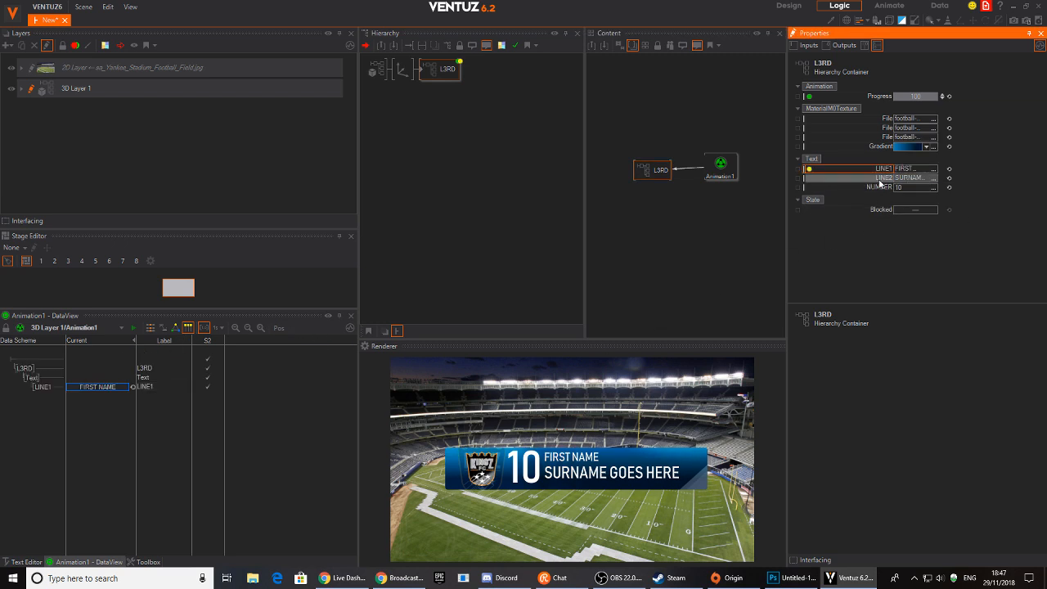
drag(850, 177, 143, 423)
drag(414, 345, 67, 425)
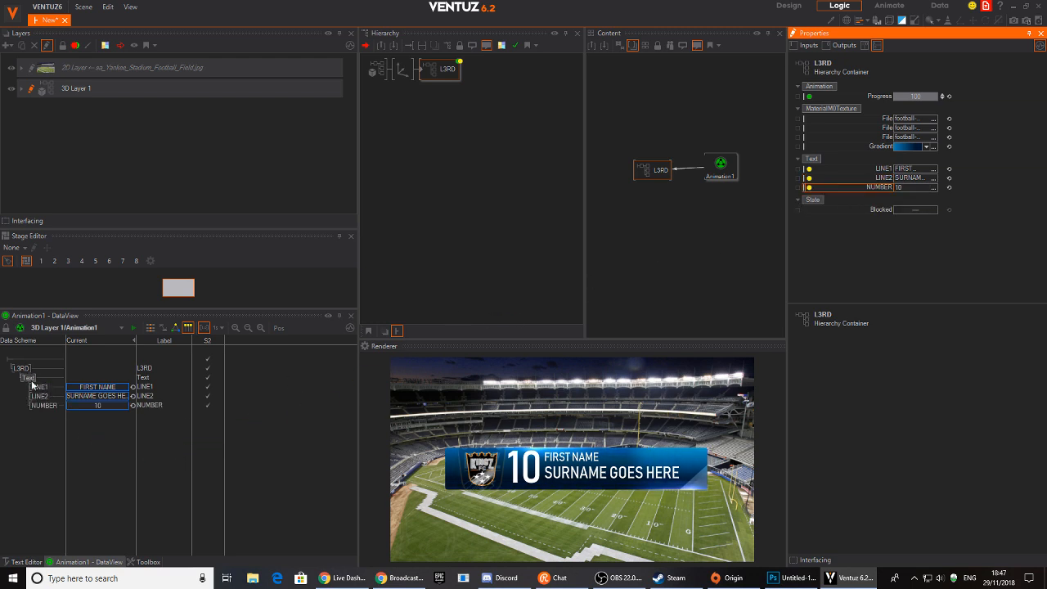
Move the NUMBER field above LINE1 in the data scheme and reselect the Animation1 node.
click(45, 406)
drag(39, 389, 44, 389)
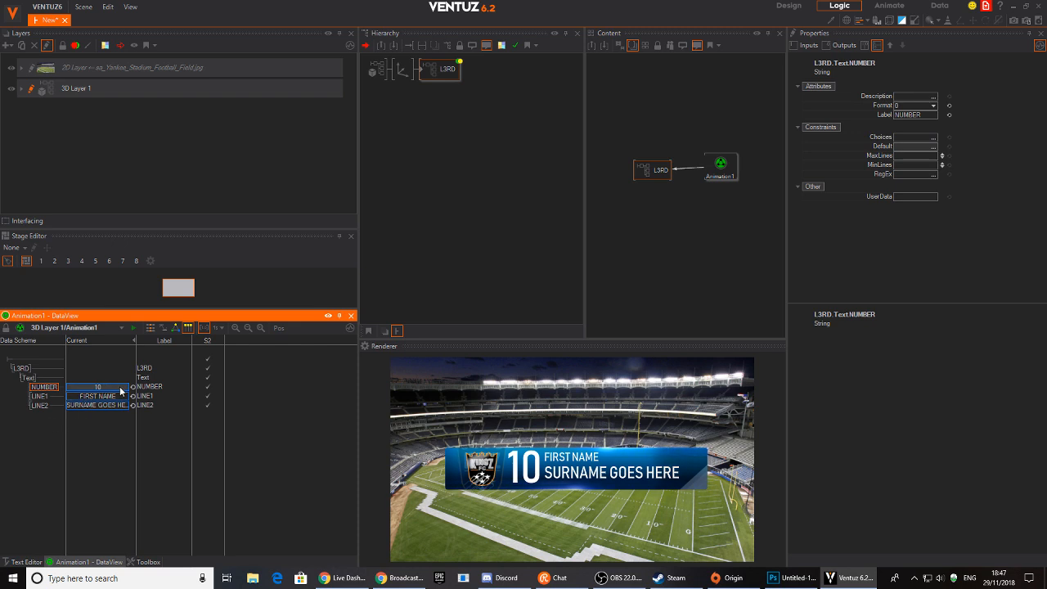
click(720, 168)
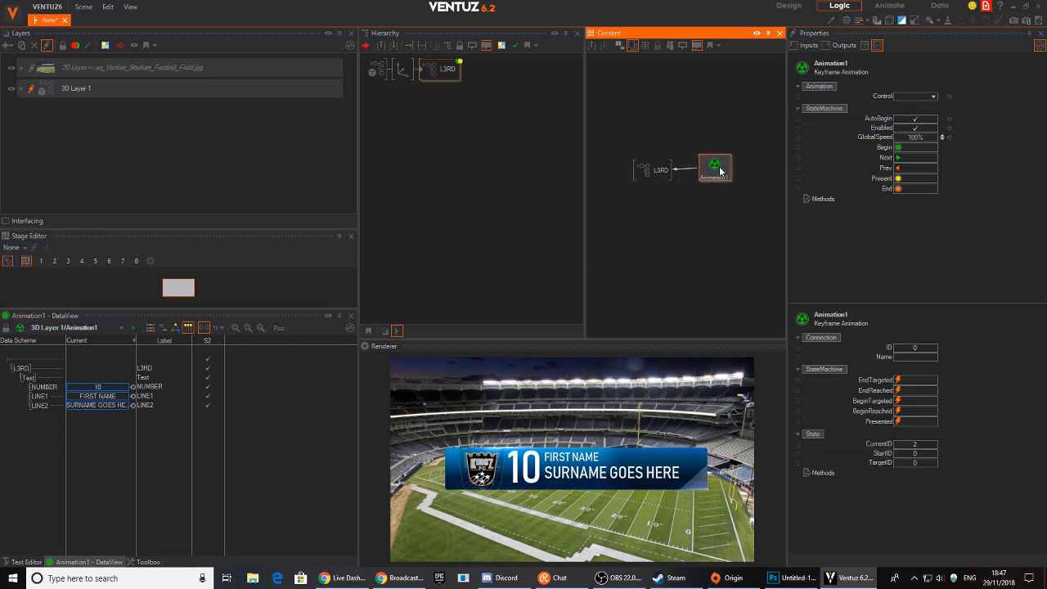
drag(720, 170, 724, 173)
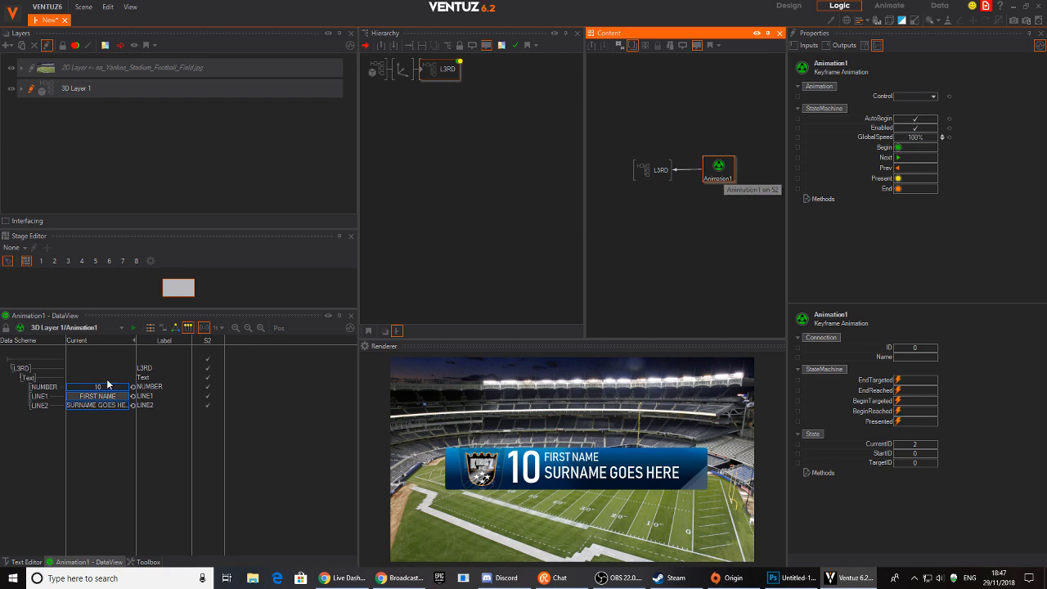
Show Animation1's state logic at 0 seconds and rename state S1 as START and S2 as IN.
click(150, 327)
drag(247, 413, 180, 413)
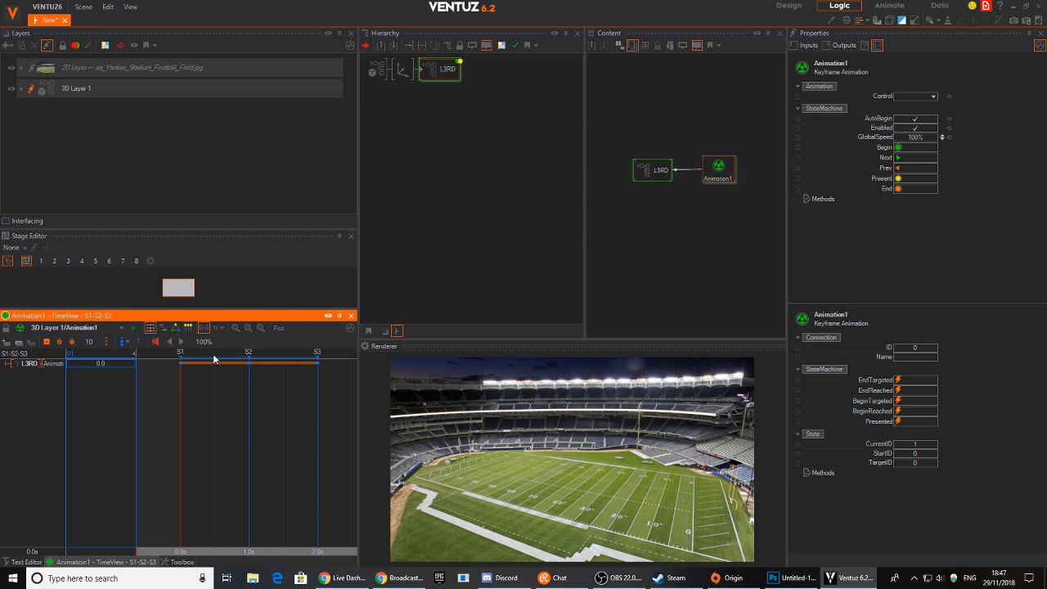
click(174, 327)
drag(145, 368, 145, 385)
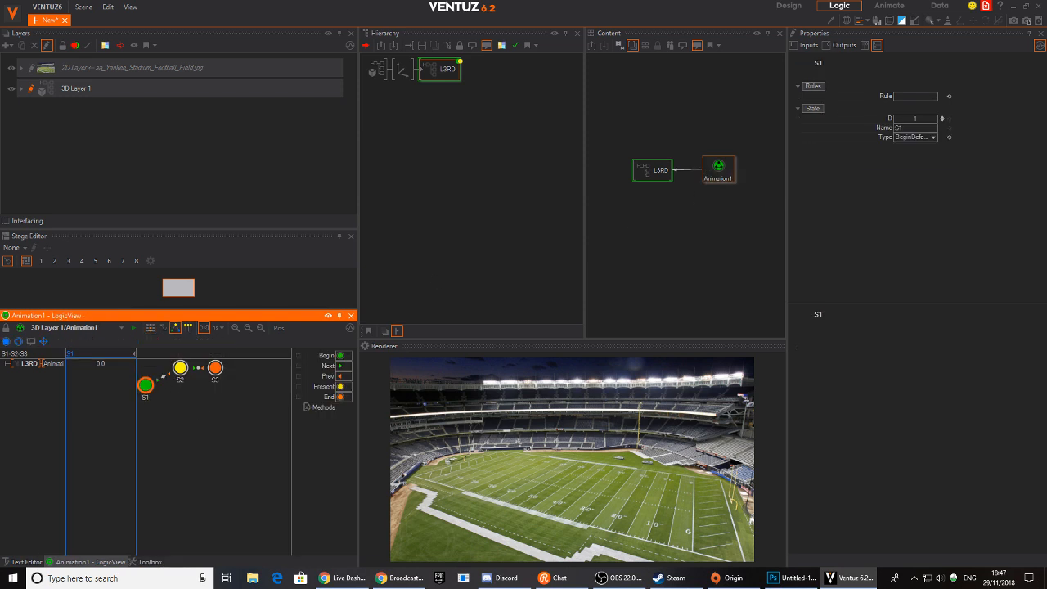
key(Return)
double_click(180, 379)
text(IN)
key(Return)
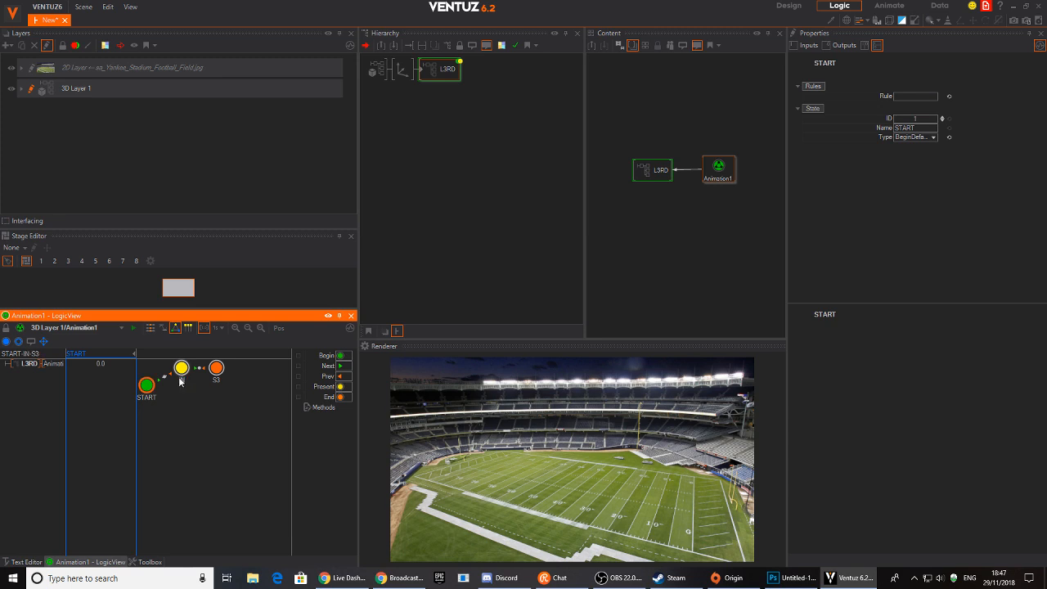
click(217, 388)
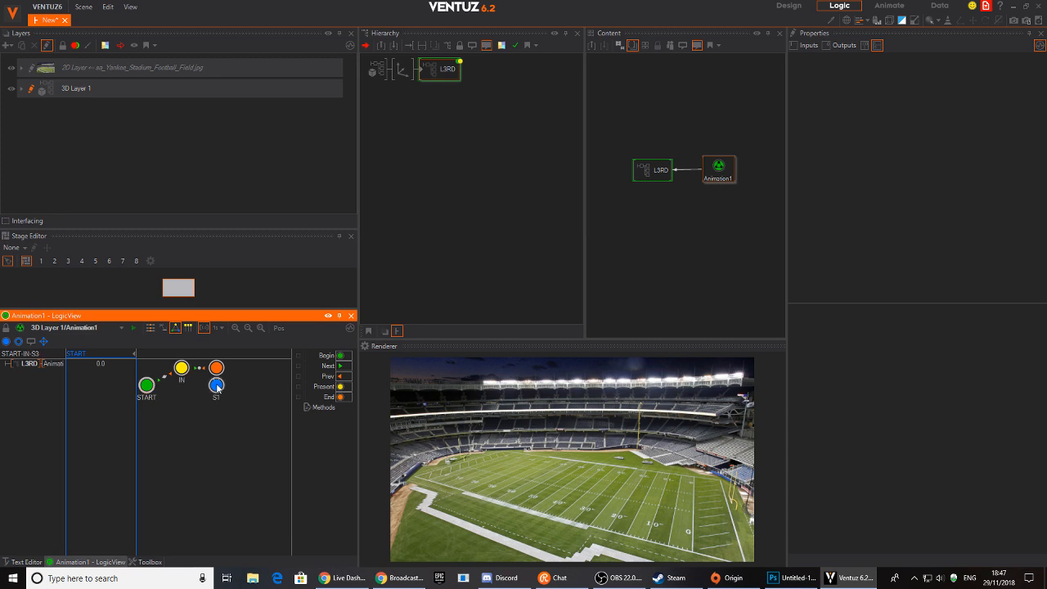
drag(217, 387, 225, 390)
key(Delete)
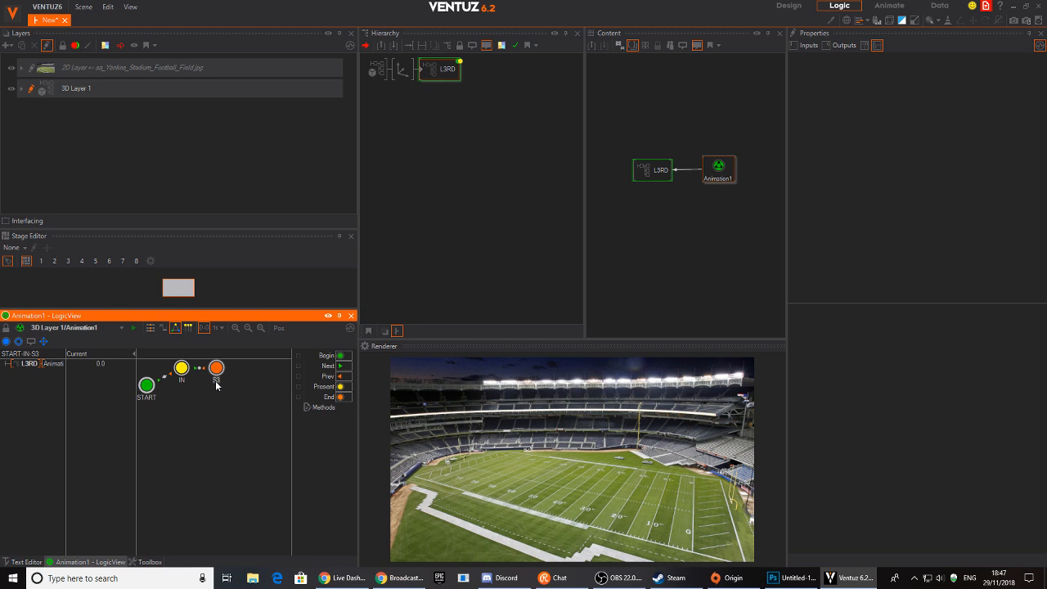
Rename state S3 as OUT and auto-connect the states with All-2-All connections and Animate rules.
text(T)
key(Return)
click(175, 328)
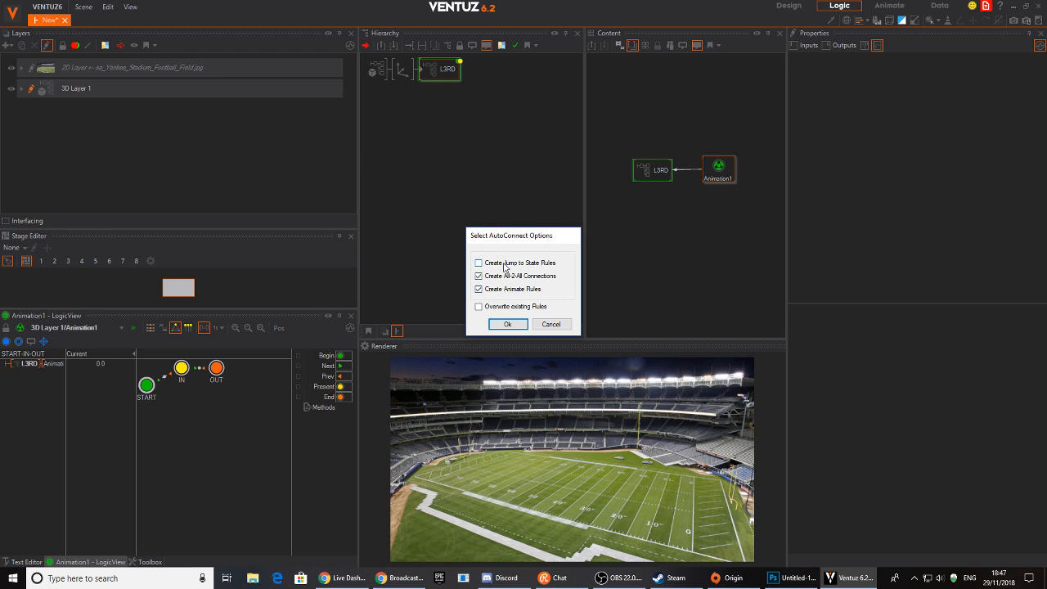
click(506, 324)
click(83, 355)
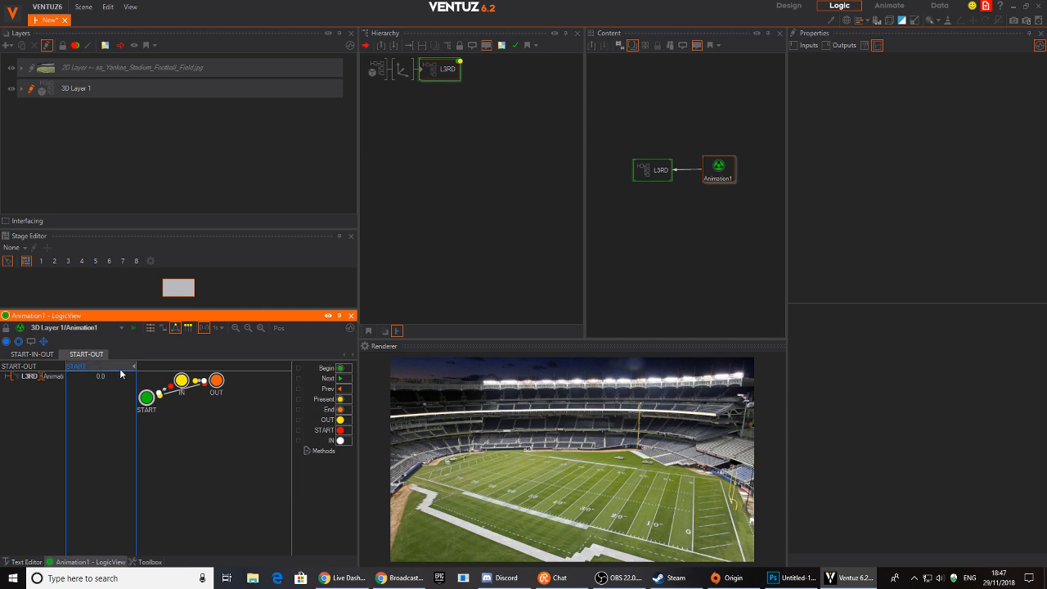
Preview the lower third's transitions by triggering Animation1's IN and OUT animations alternately, ending on IN.
click(718, 167)
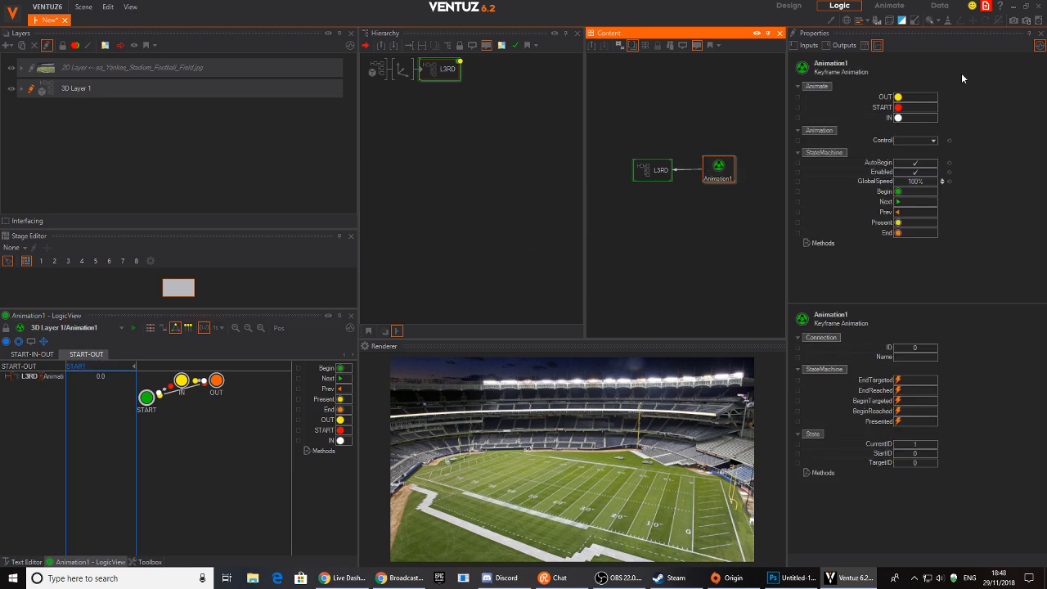
click(898, 119)
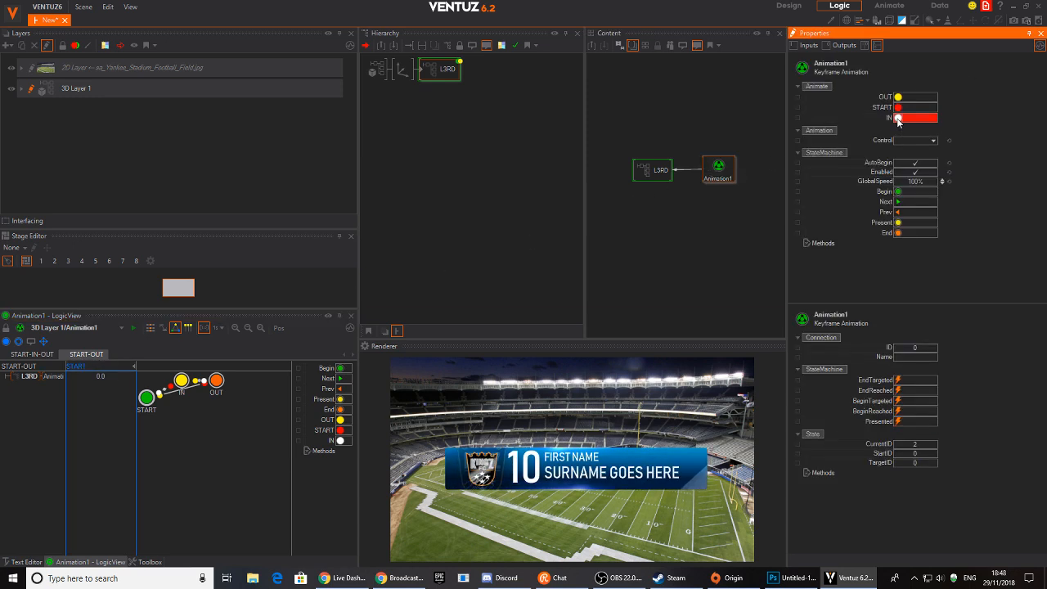
click(898, 98)
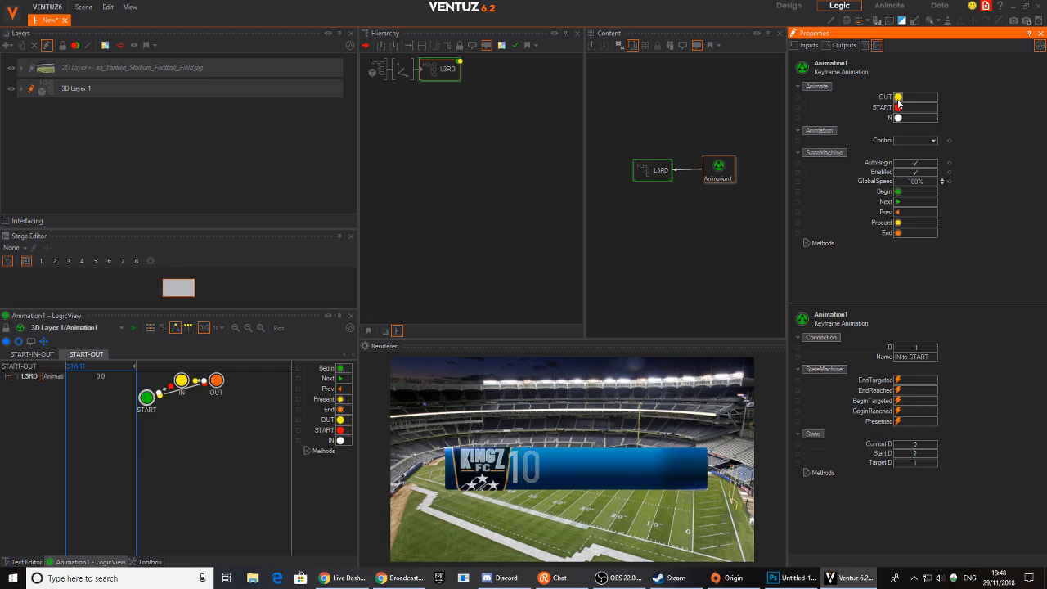
click(897, 117)
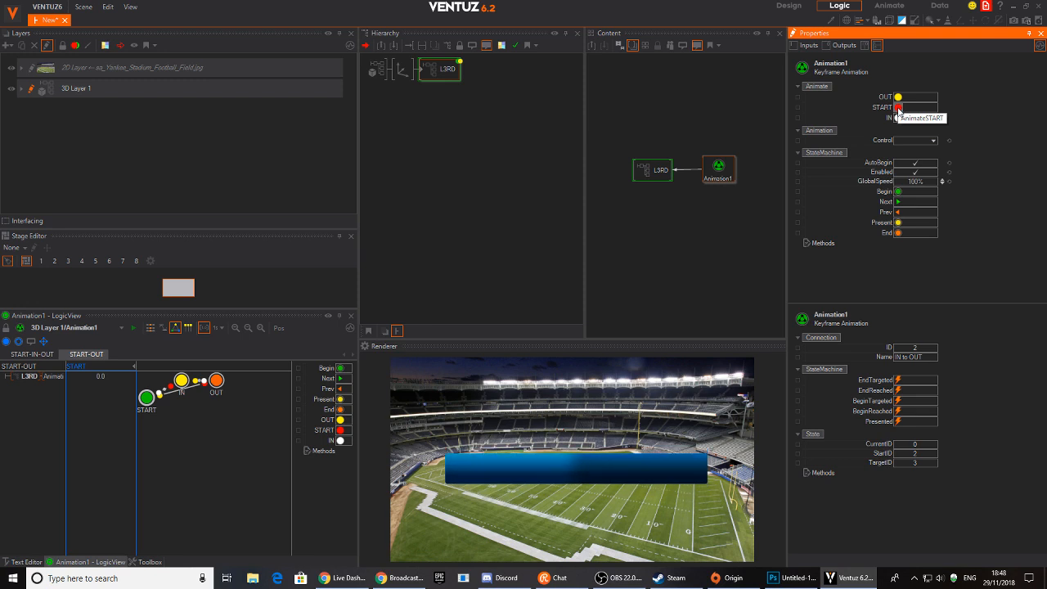
click(898, 98)
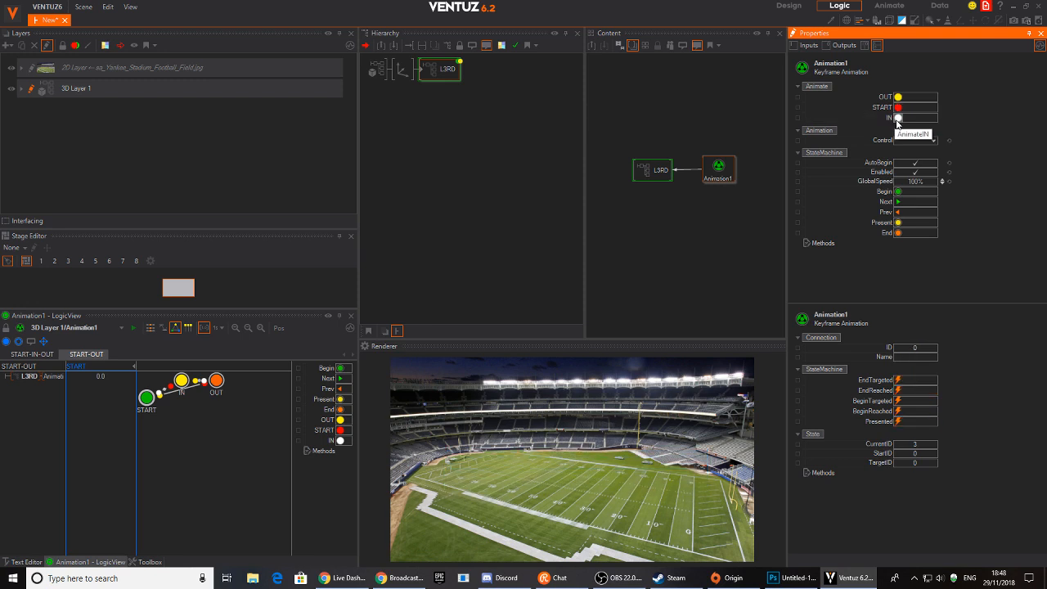
click(898, 117)
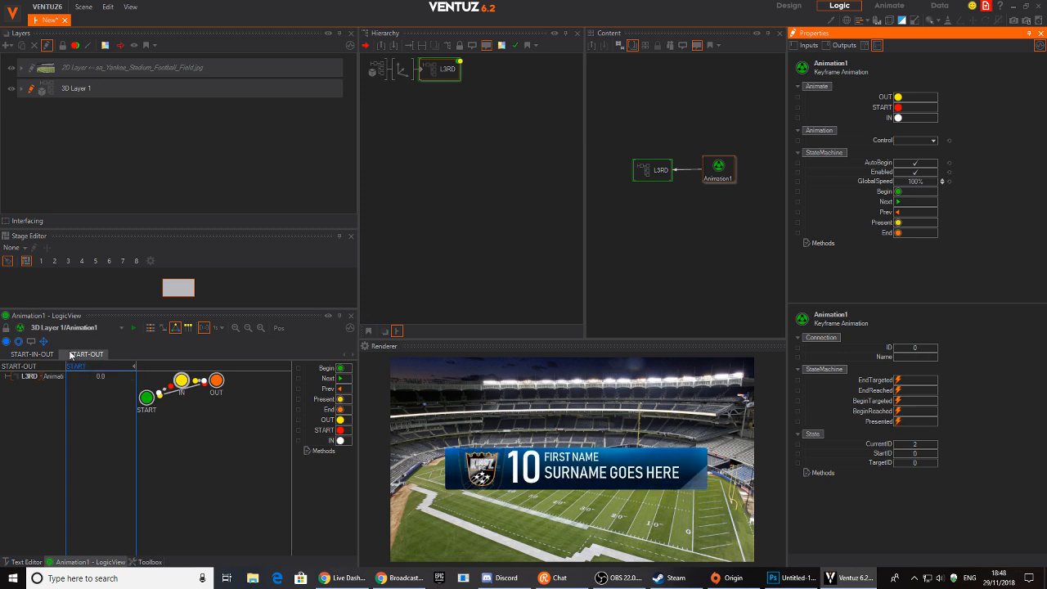
Show the START-IN-OUT timeline's logic and move the IN state below START and OUT.
click(30, 356)
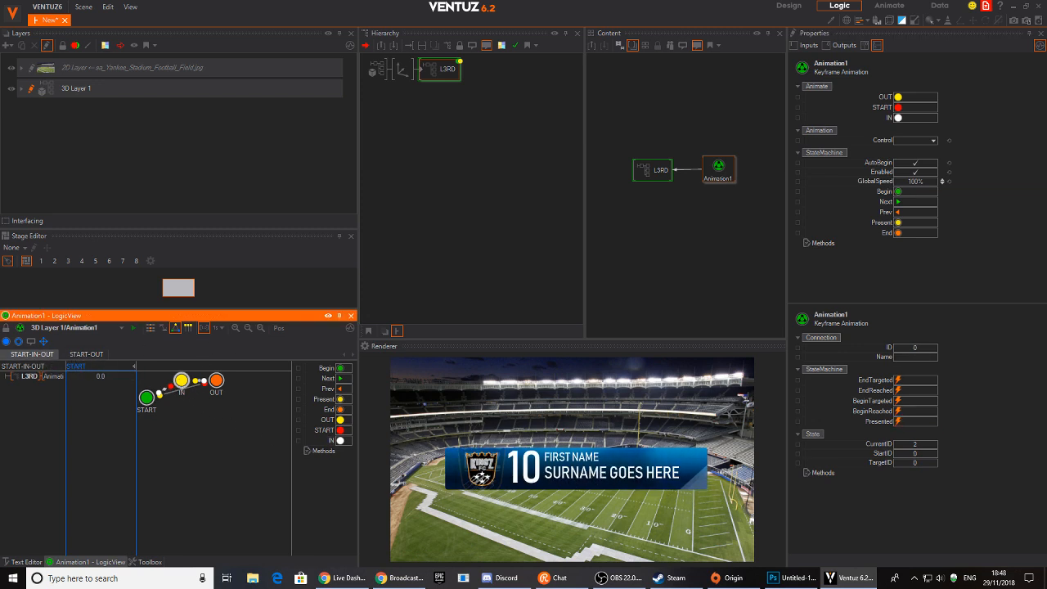
drag(184, 384, 192, 428)
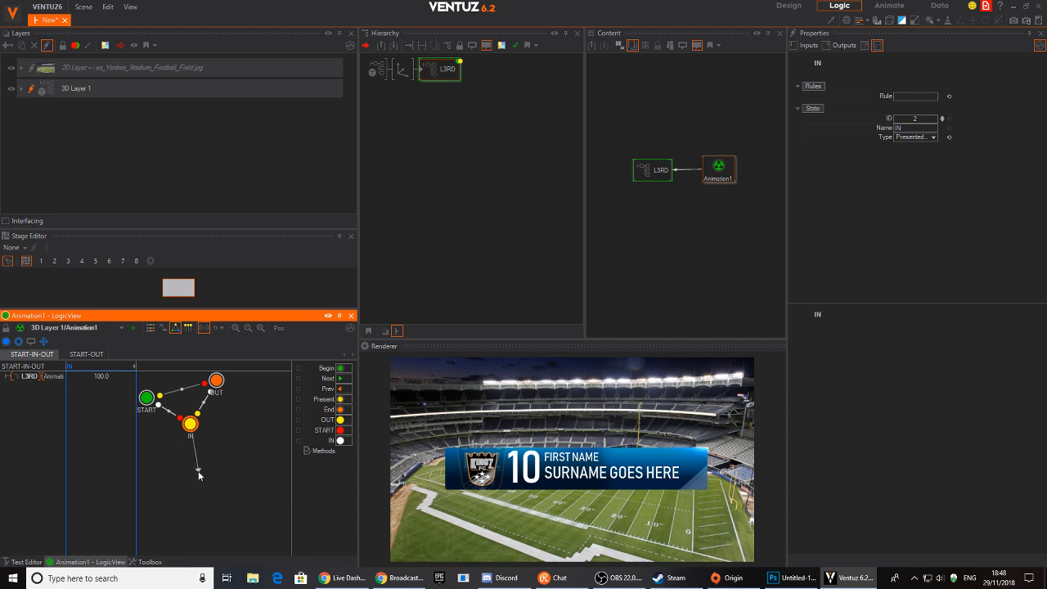
drag(180, 519, 212, 505)
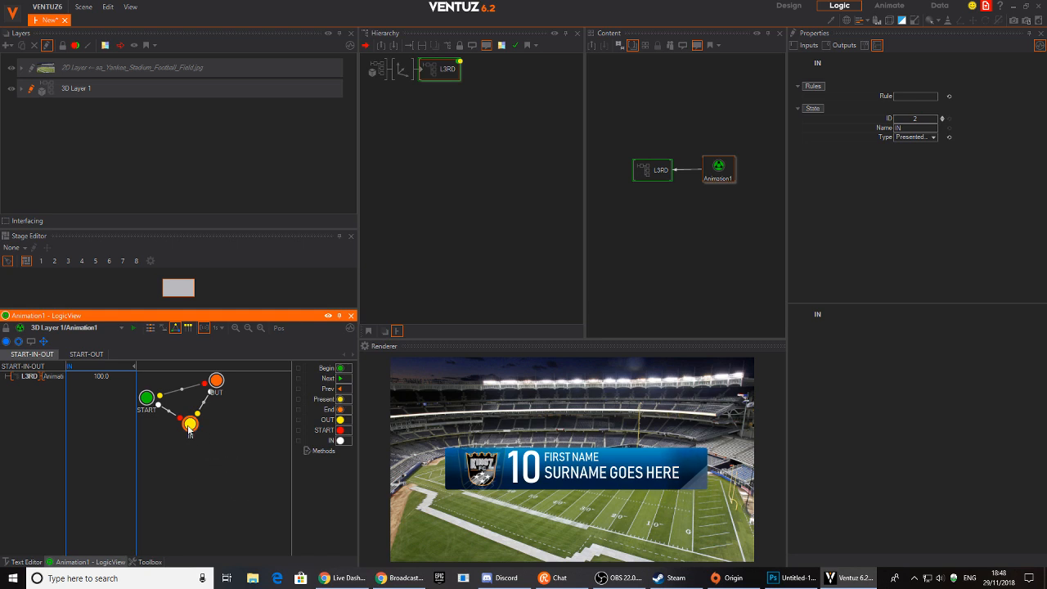
Connect the IN state to itself and key L3RD's animation value at 0 at 0.5 seconds on the IN-IN timeline.
drag(194, 434, 189, 428)
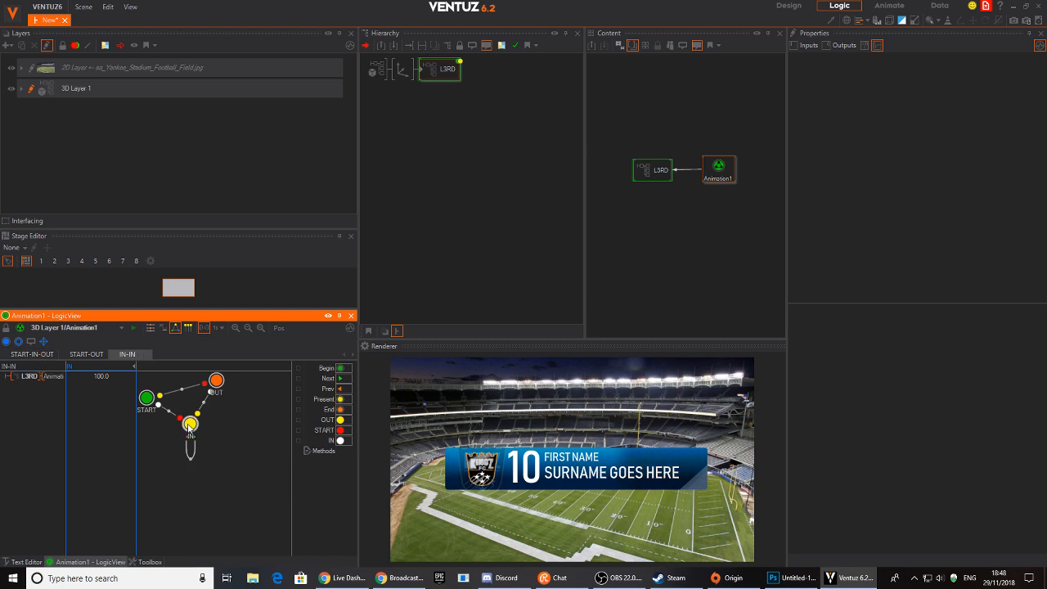
click(150, 327)
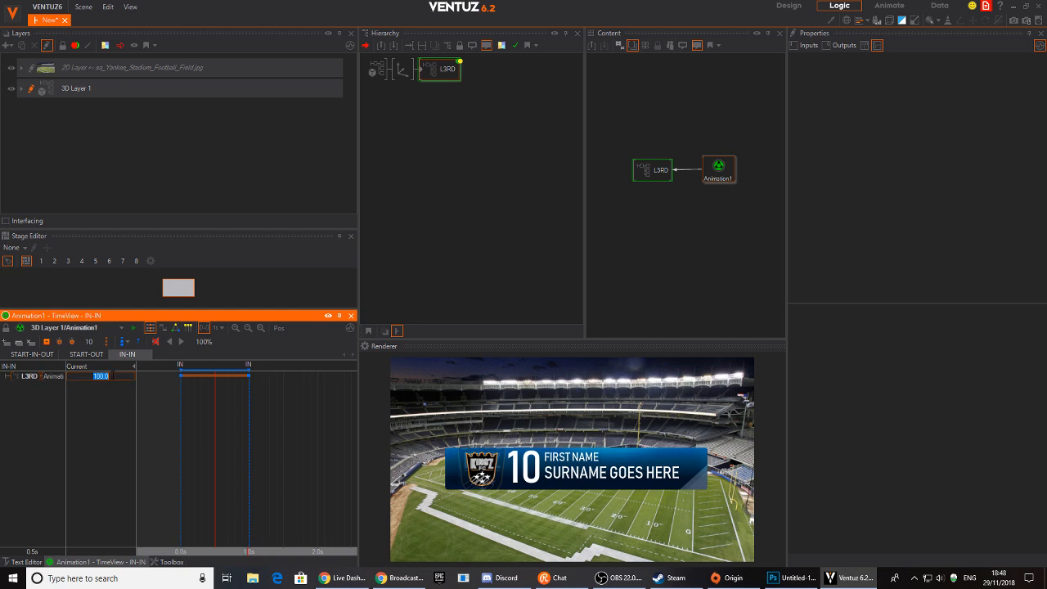
text(0)
key(Return)
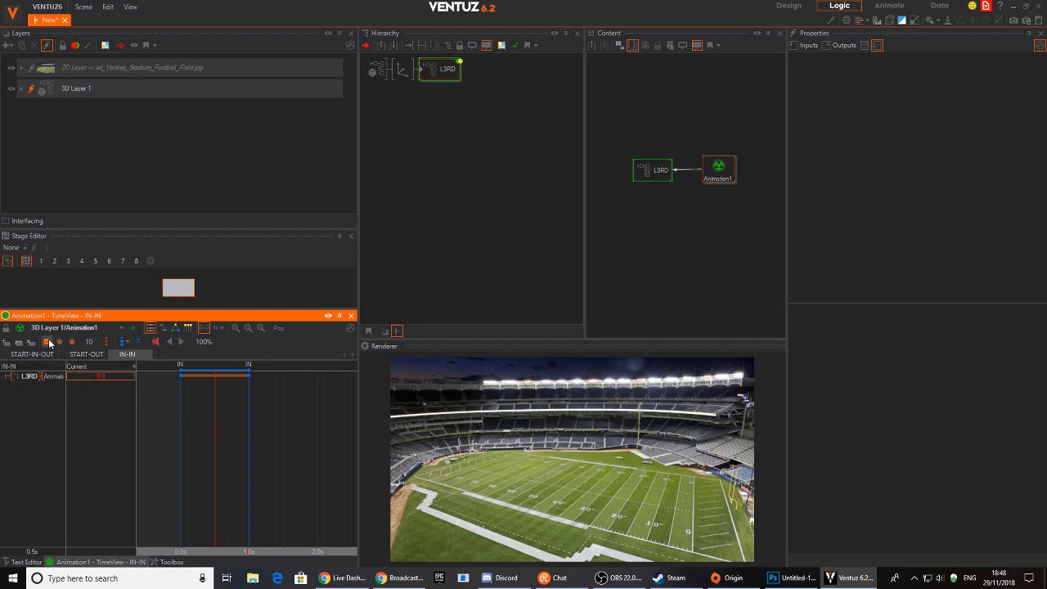
Extend the IN-IN timeline to 2.0 seconds, with its middle keyframe at 1.0 second, and return the playhead to 0.
drag(251, 372, 290, 372)
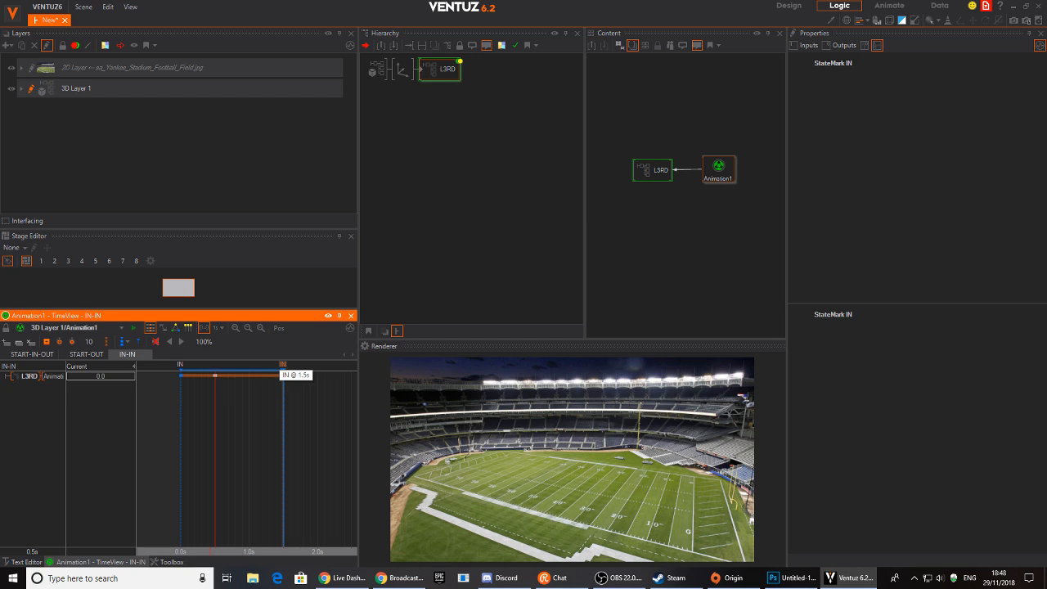
drag(215, 374, 244, 378)
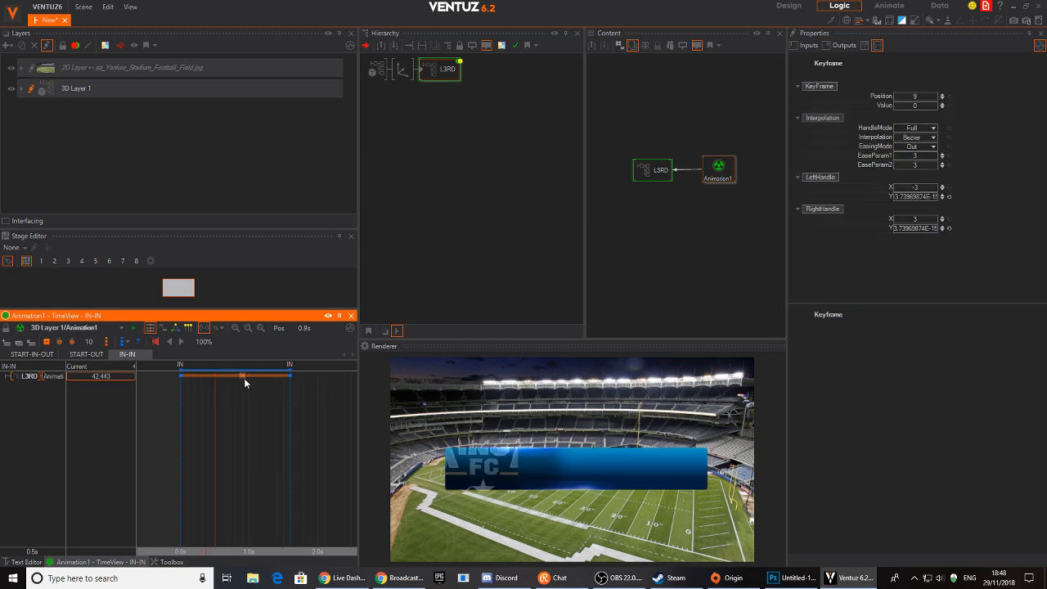
click(246, 378)
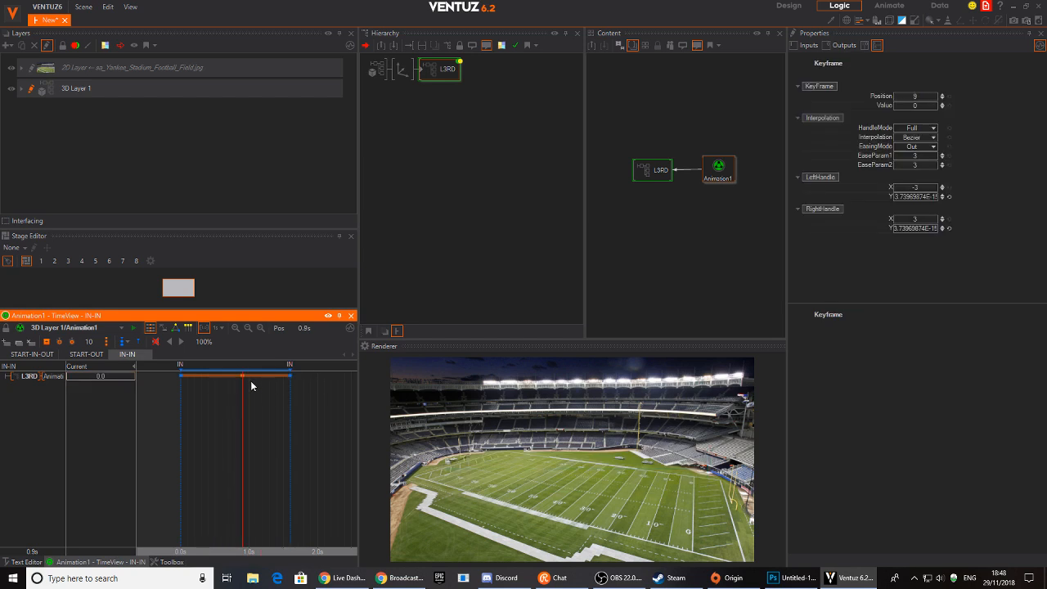
drag(291, 372, 318, 373)
click(178, 434)
drag(178, 434, 249, 395)
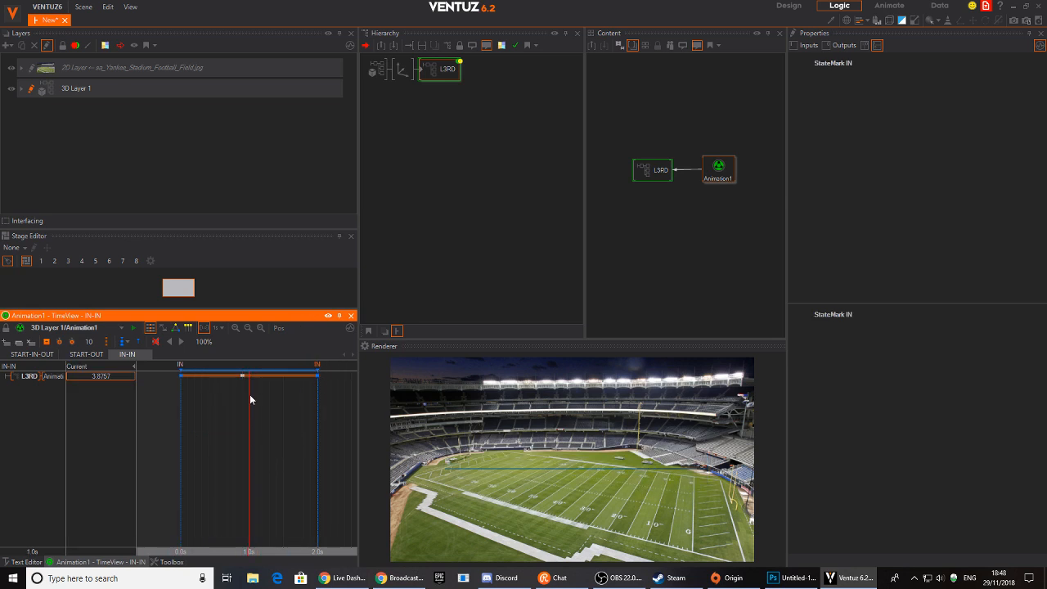
click(243, 375)
click(201, 411)
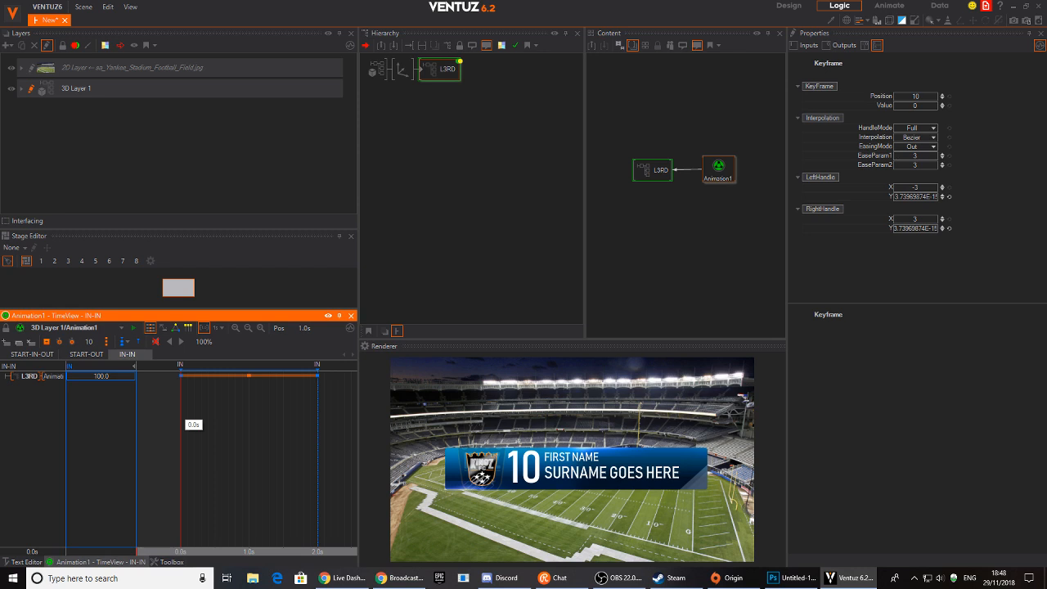
drag(201, 417, 176, 432)
Preview the IN-to-IN transition by triggering Animation1's IN repeatedly, and try its other state machine triggers.
click(722, 176)
click(898, 118)
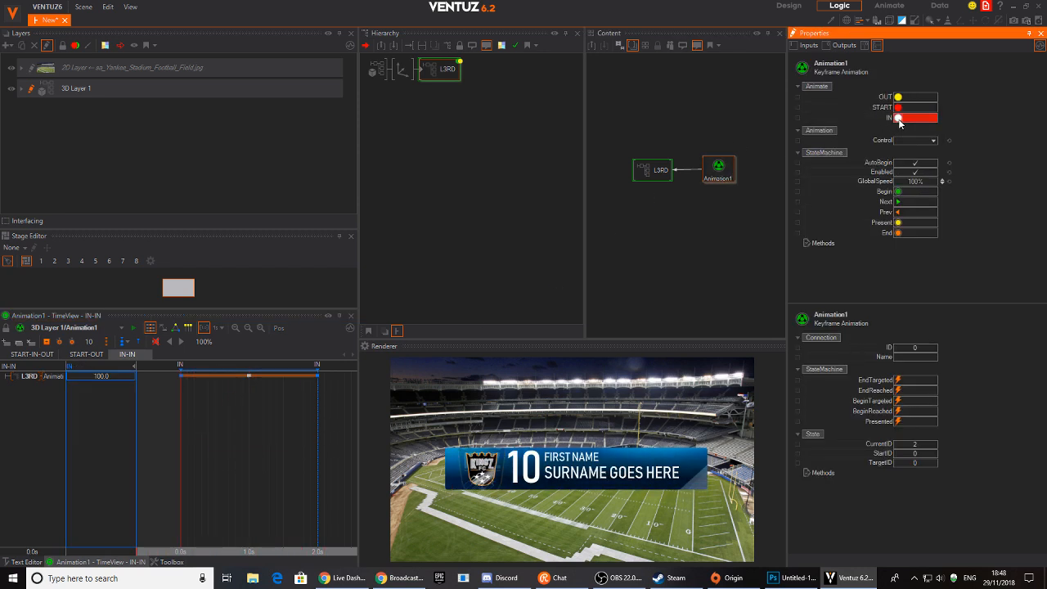
click(898, 117)
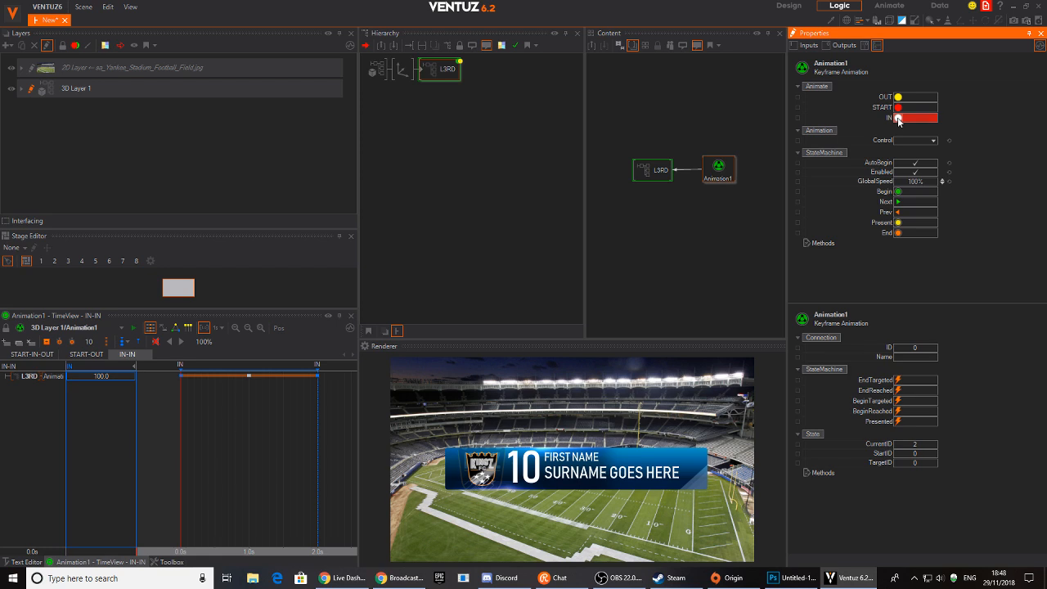
click(181, 426)
mouse_move(181, 425)
mouse_down()
mouse_move(318, 428)
mouse_move(181, 429)
mouse_up()
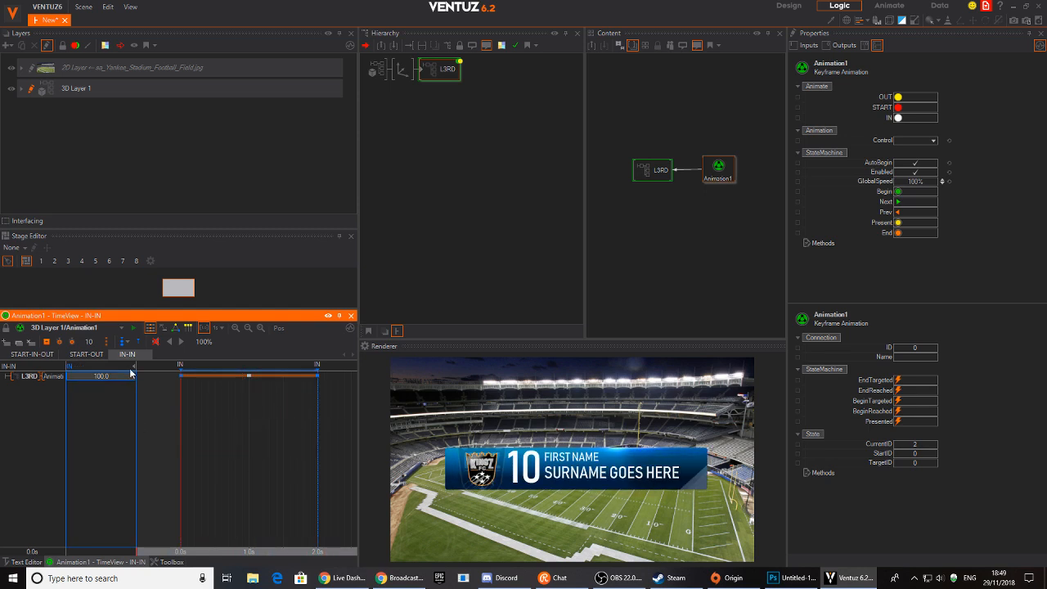
click(899, 118)
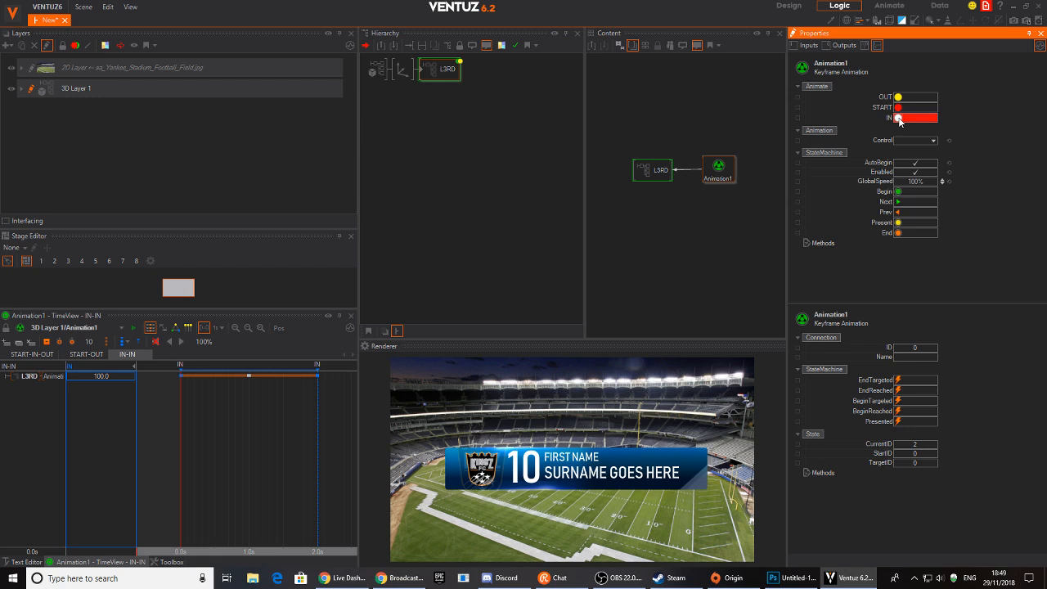
click(898, 202)
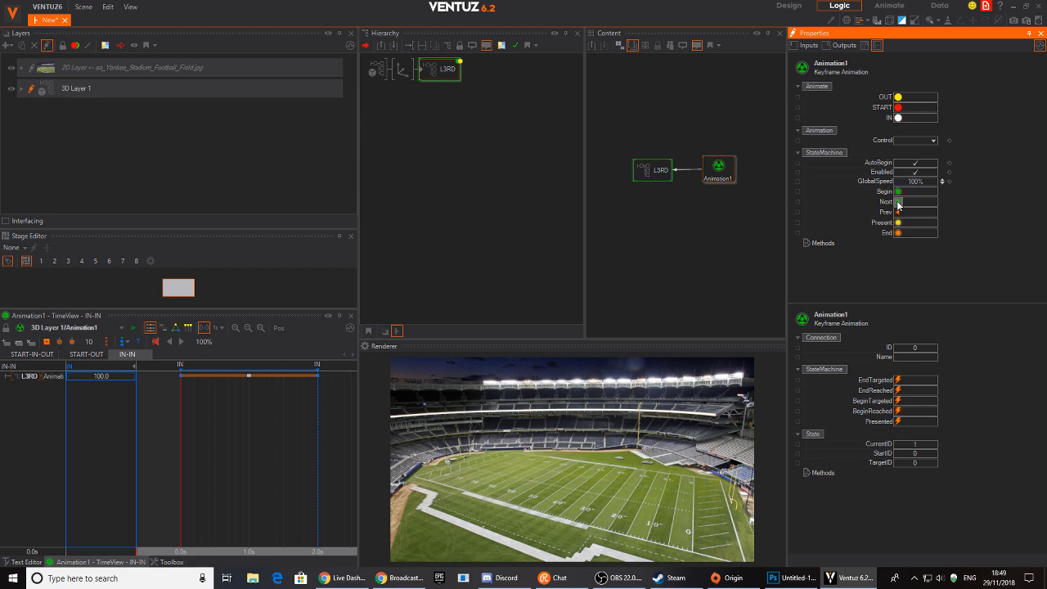
Show the Scene Data and link Animation1's Control property to it as a new entry.
click(716, 175)
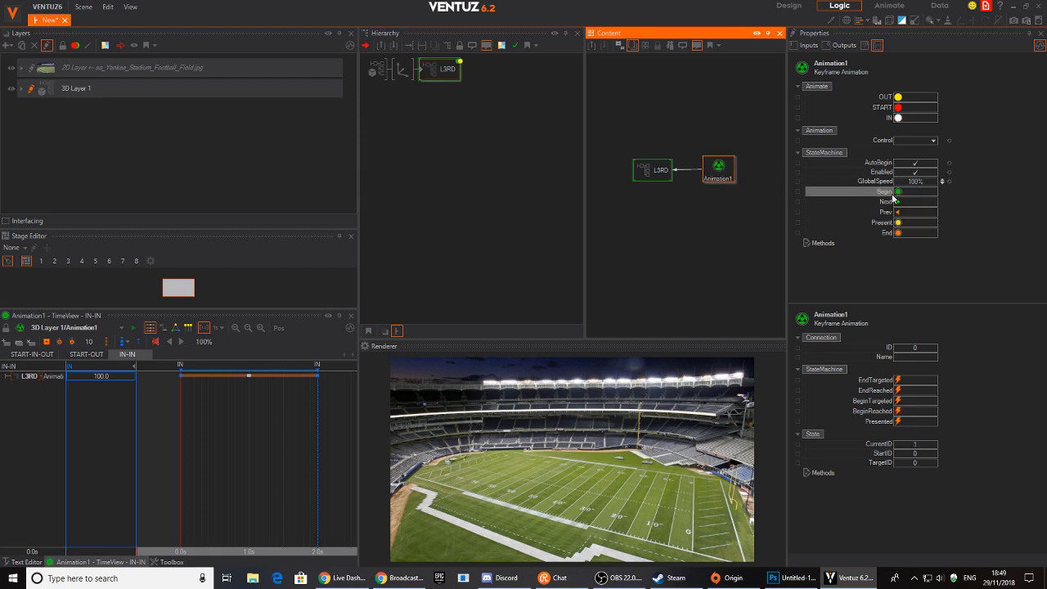
click(125, 9)
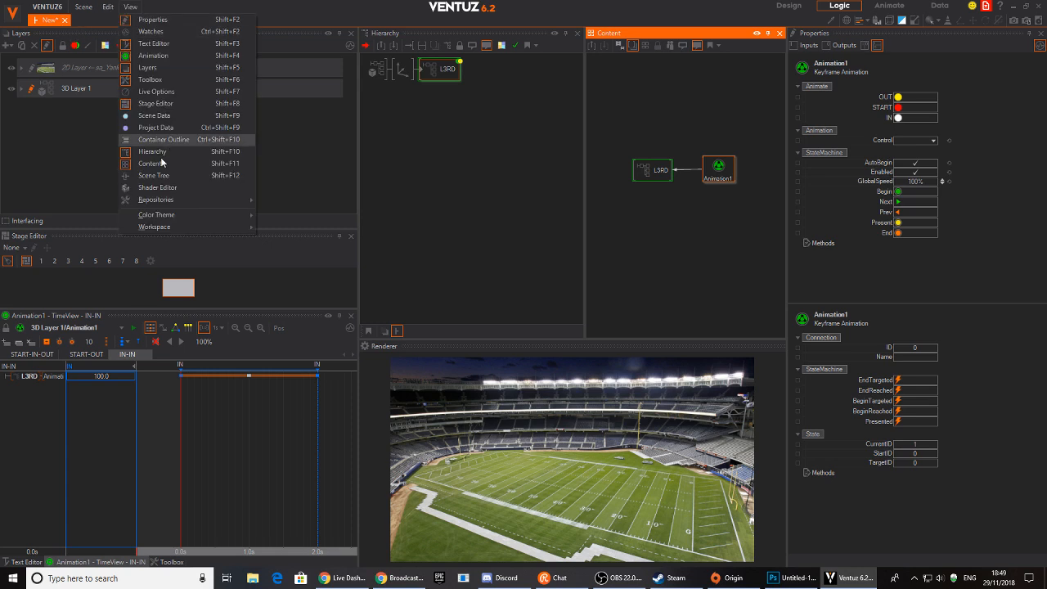
click(171, 117)
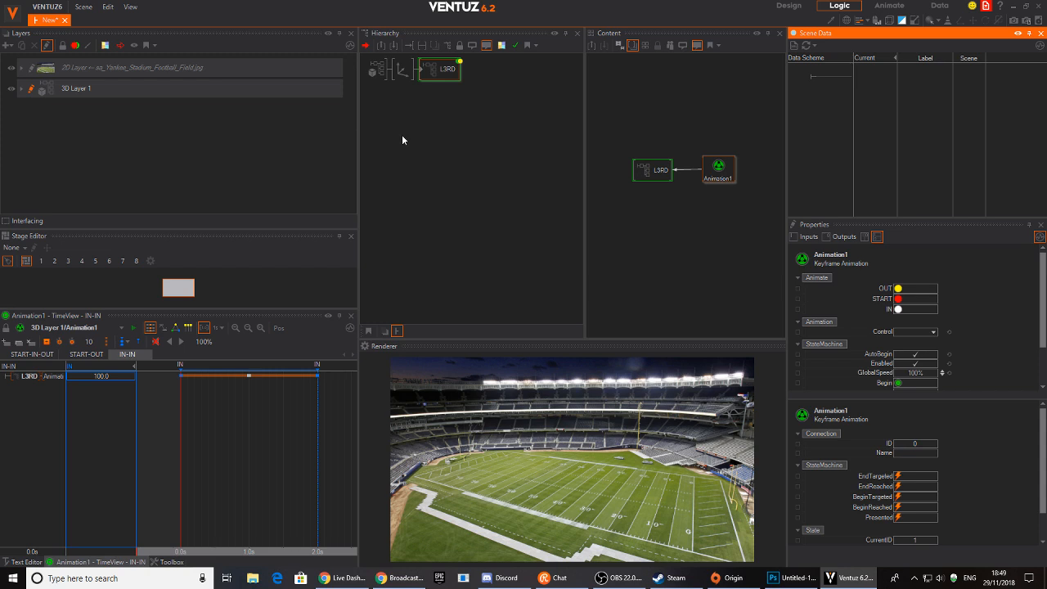
click(713, 178)
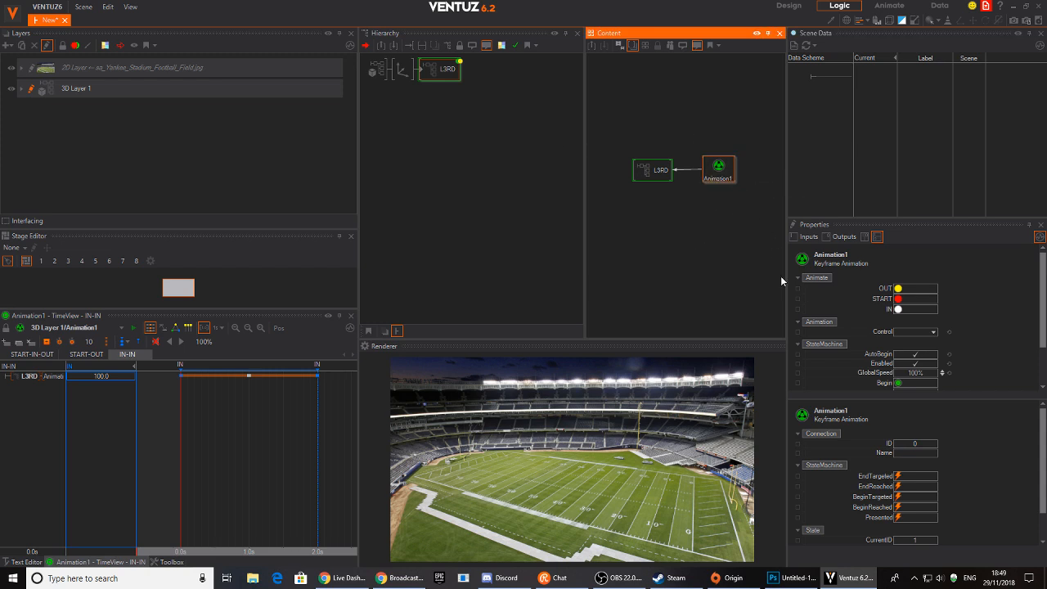
drag(848, 331, 832, 92)
Preview Animation1's IN and Deactivate commands from its Scene Data control, ending on IN.
click(872, 87)
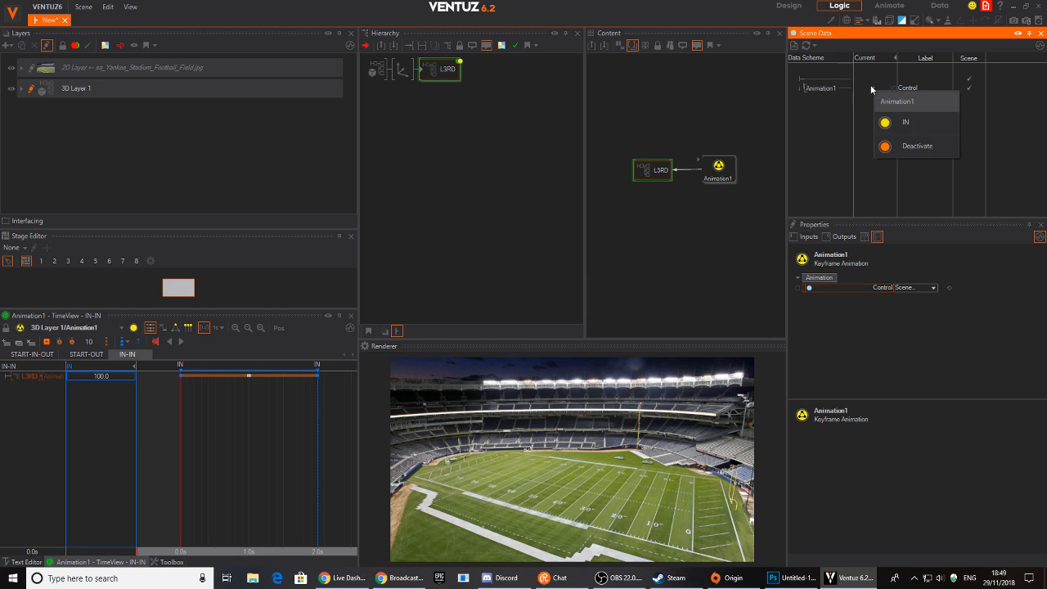
click(892, 131)
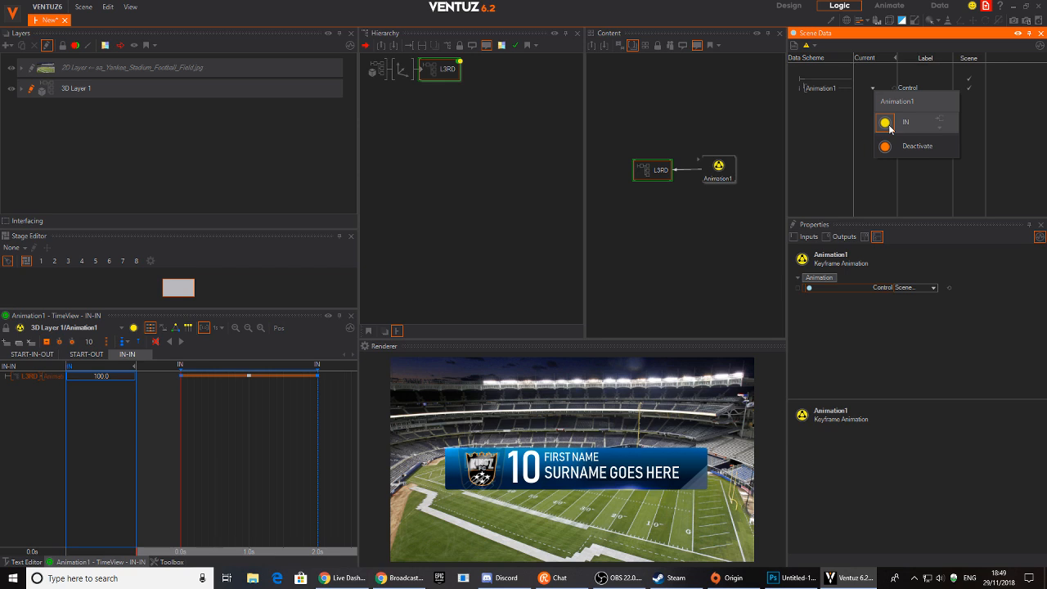
click(720, 172)
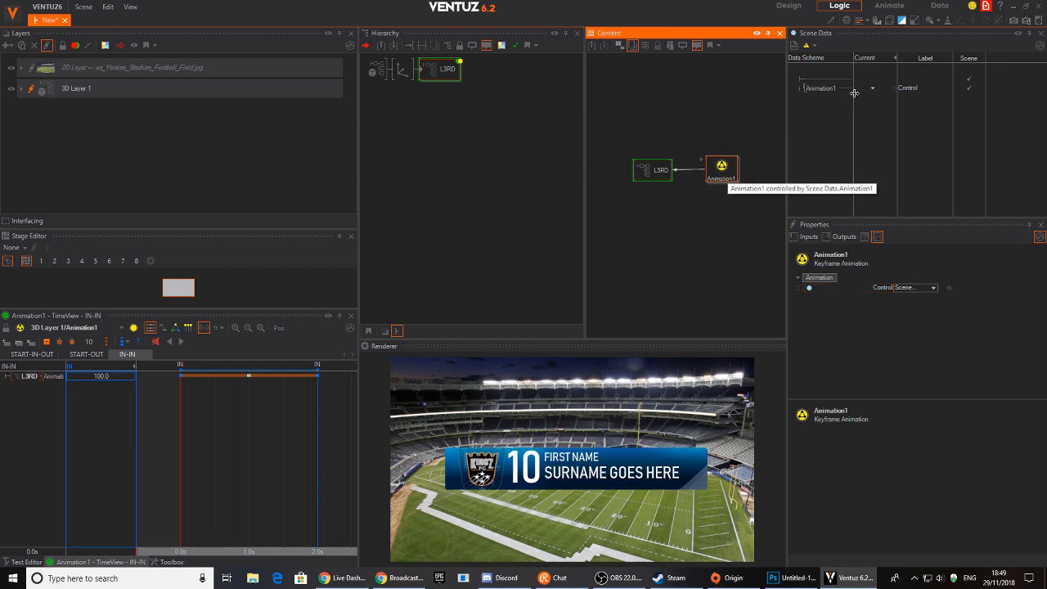
click(872, 88)
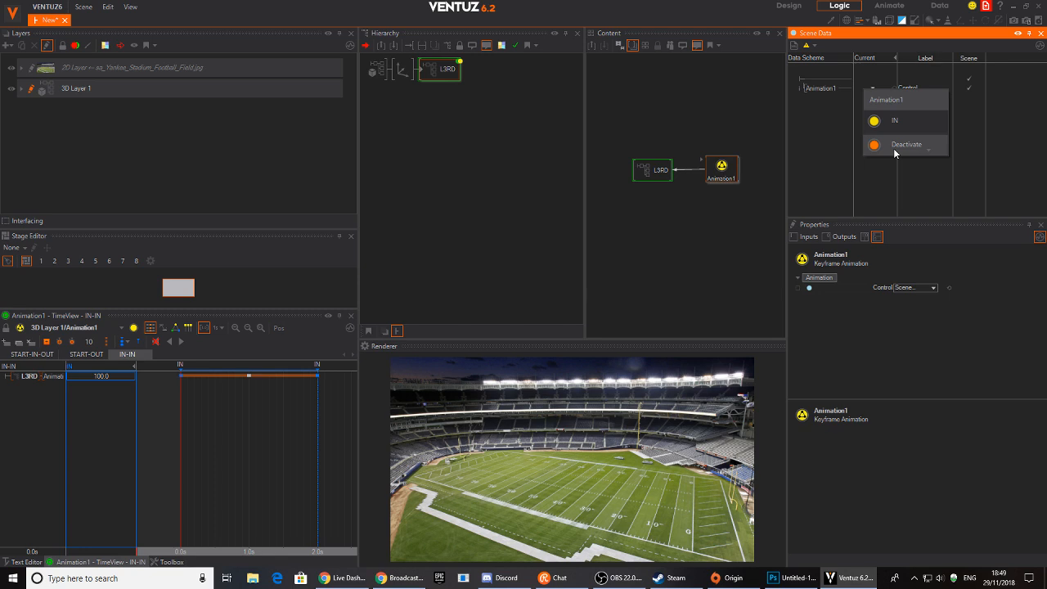
click(874, 120)
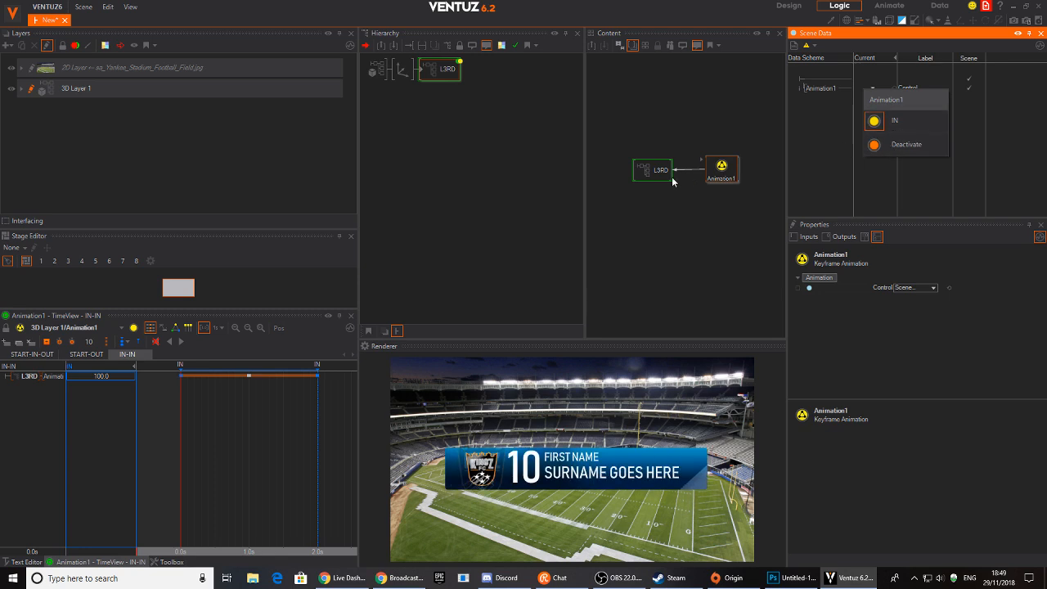
Move the L3RD node farther from Animation1 to leave room between them.
click(682, 176)
drag(649, 171, 624, 177)
click(692, 222)
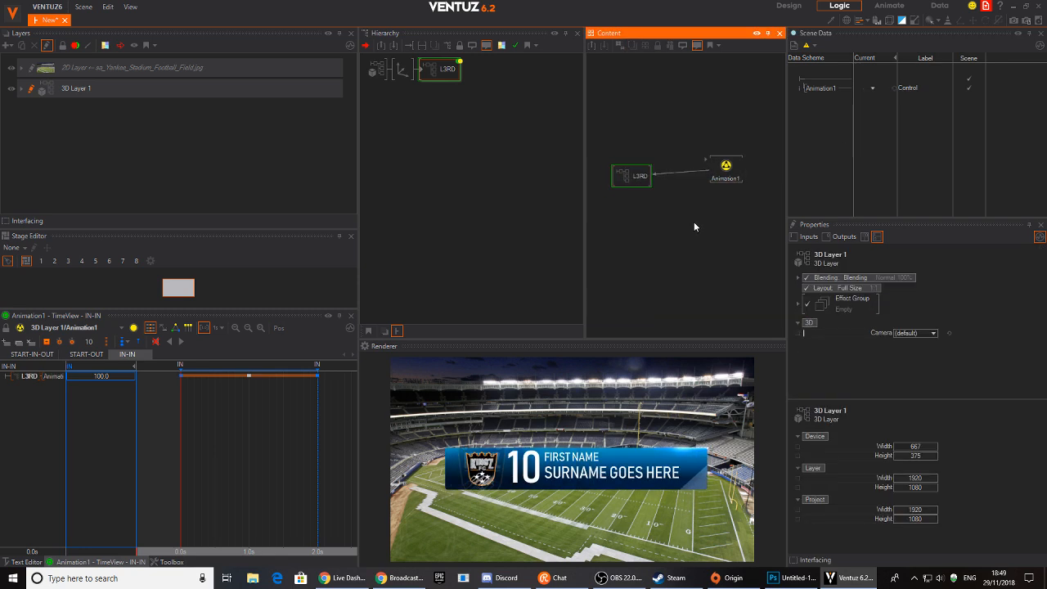
double_click(692, 228)
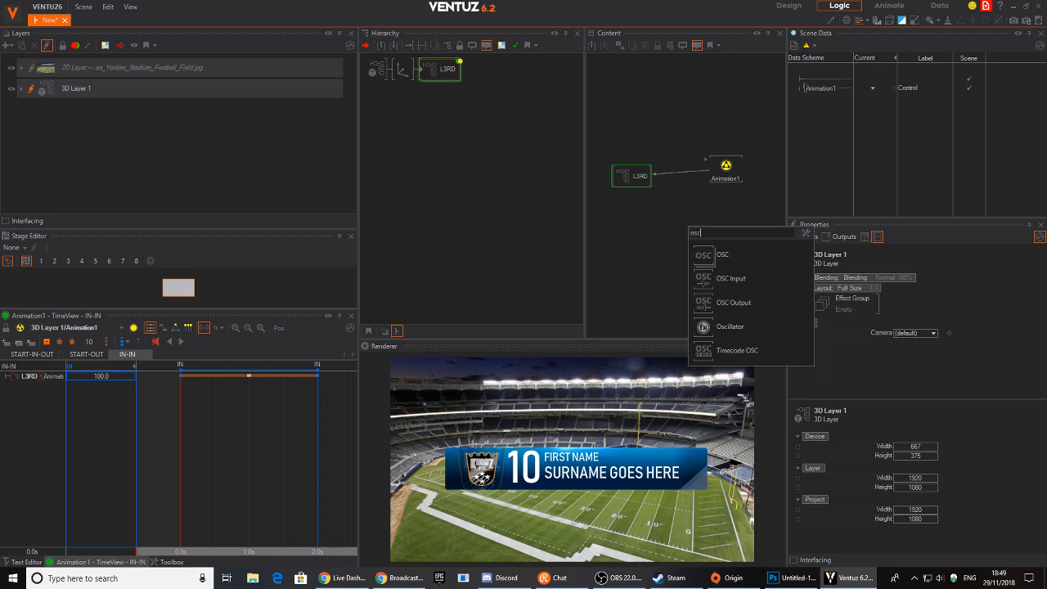
click(701, 302)
click(682, 173)
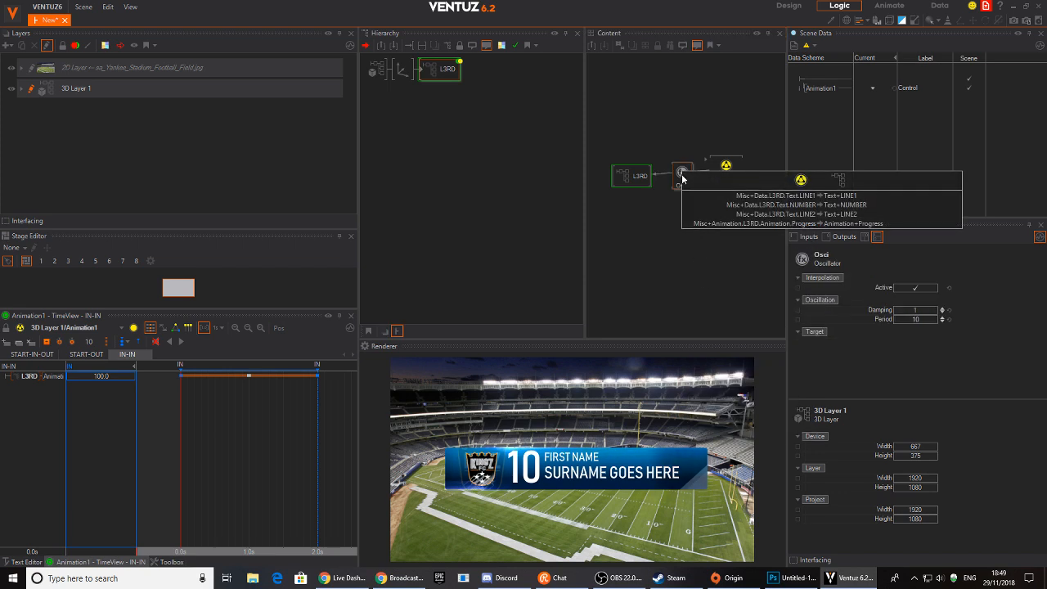
drag(682, 173, 684, 200)
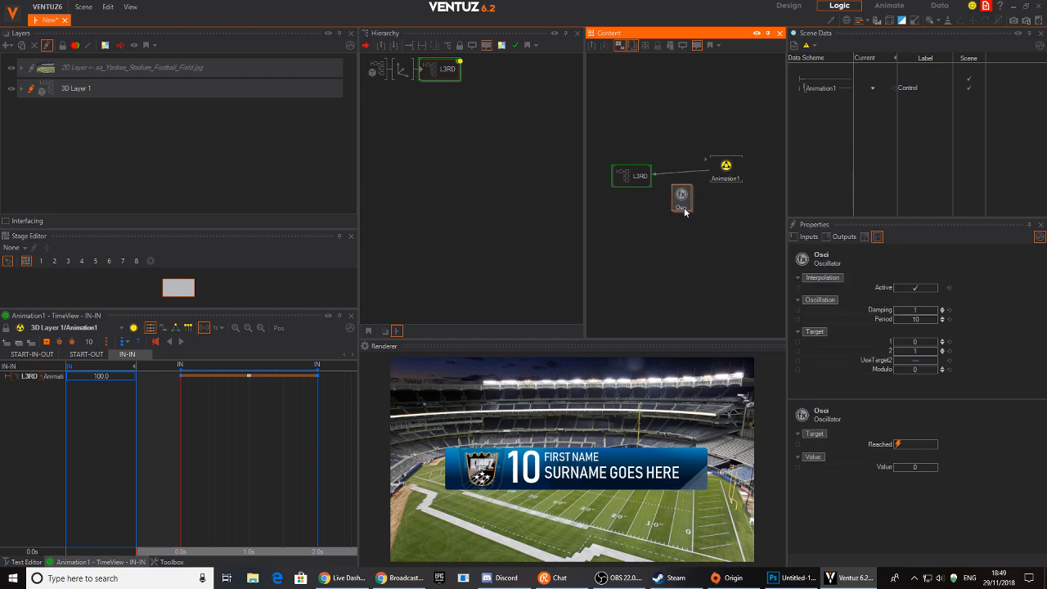
key(Delete)
Line up the L3RD and Animation1 nodes so the link between them runs straight.
mouse_move(719, 176)
mouse_down()
mouse_move(722, 192)
mouse_move(719, 179)
mouse_up()
drag(633, 179, 624, 174)
click(672, 197)
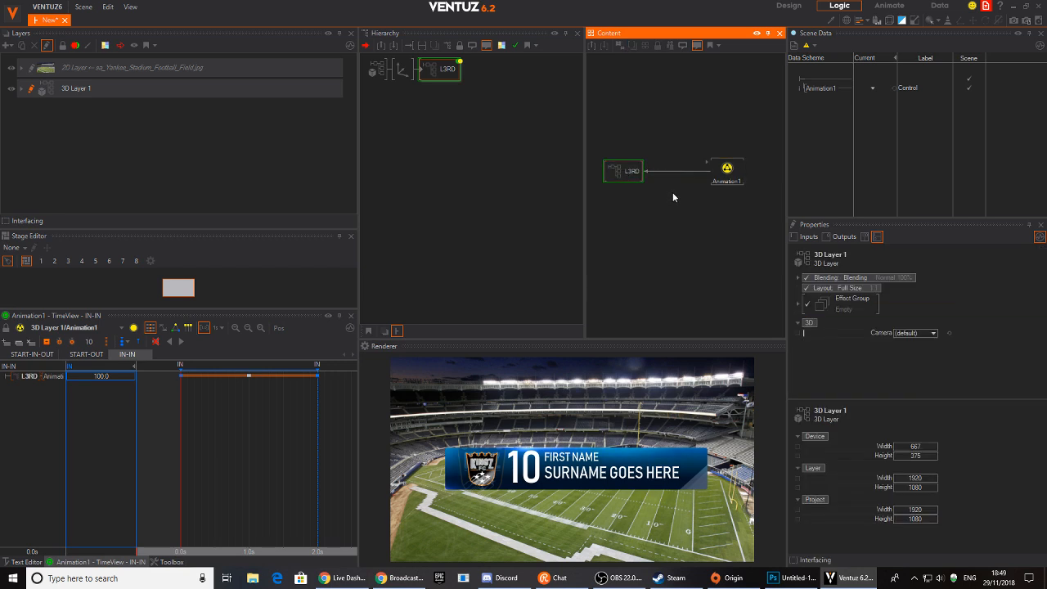
Insert an Oscillator into the Animation Progress binding between Animation1 and L3RD, and place it below their link.
mouse_move(668, 178)
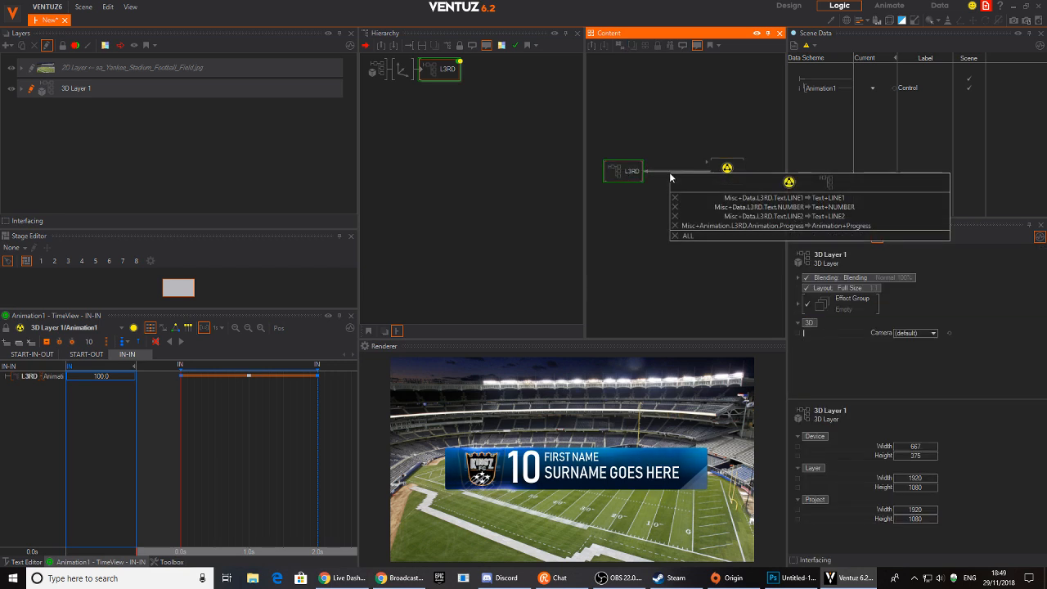
click(637, 198)
key(space)
click(659, 299)
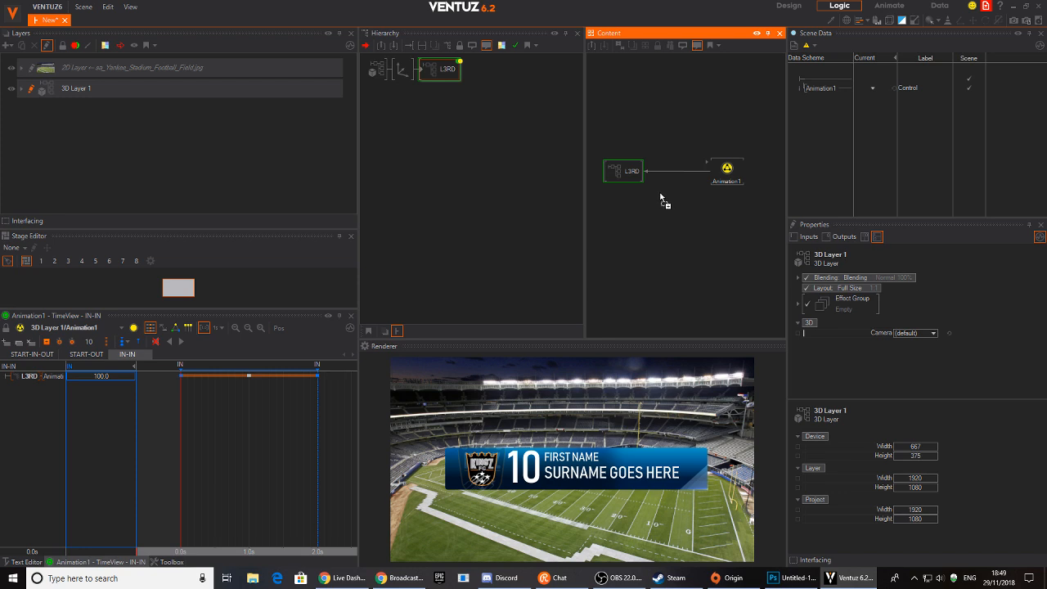
click(671, 177)
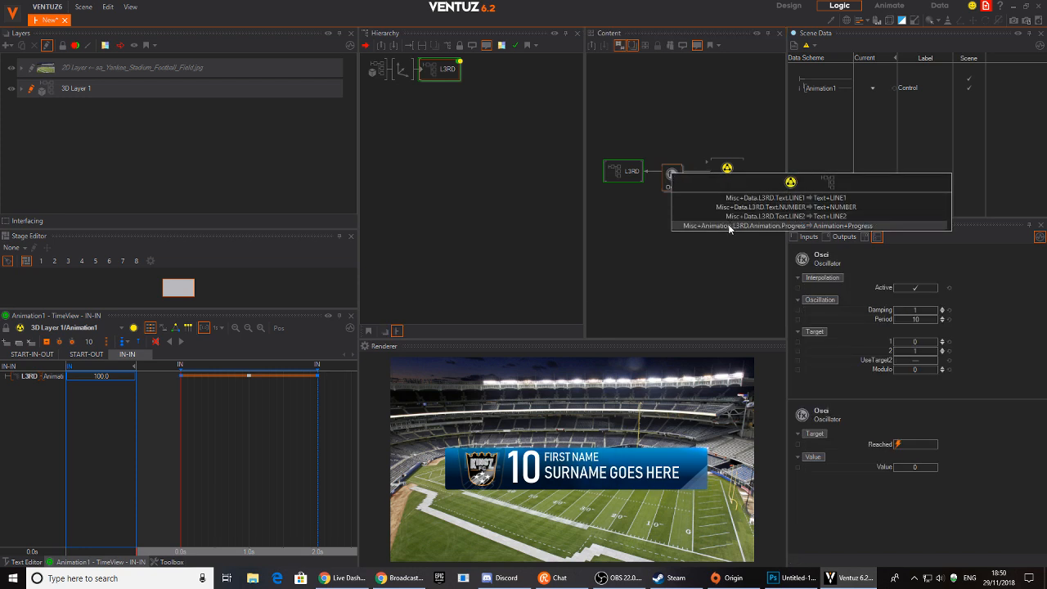
click(729, 226)
drag(669, 179, 682, 189)
Adjust the Oscillator's Damping and replay Animation1's IN transition from Scene Data.
click(630, 173)
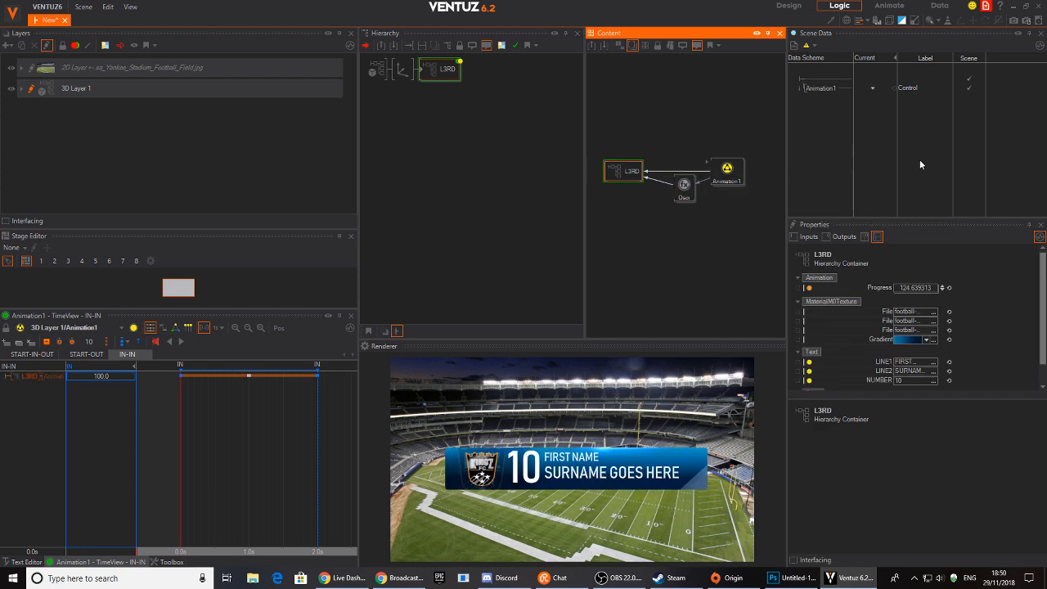
click(686, 187)
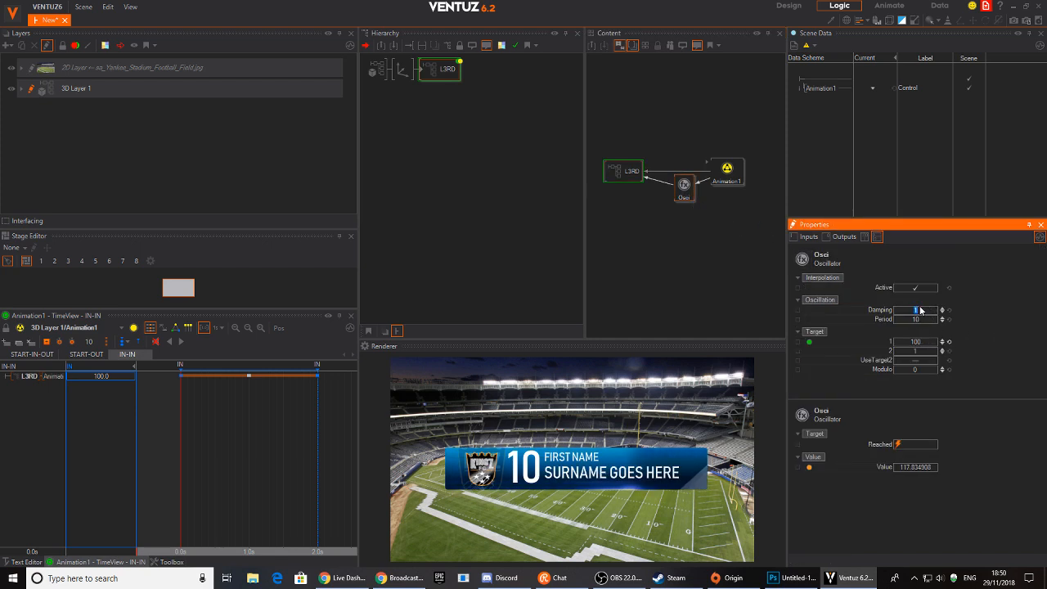
click(727, 171)
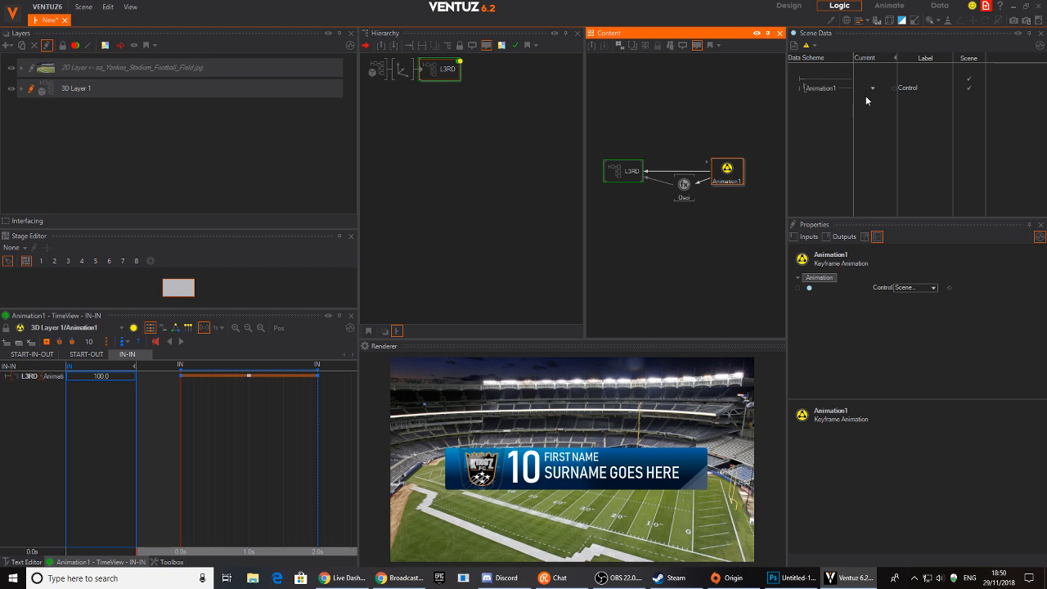
click(872, 88)
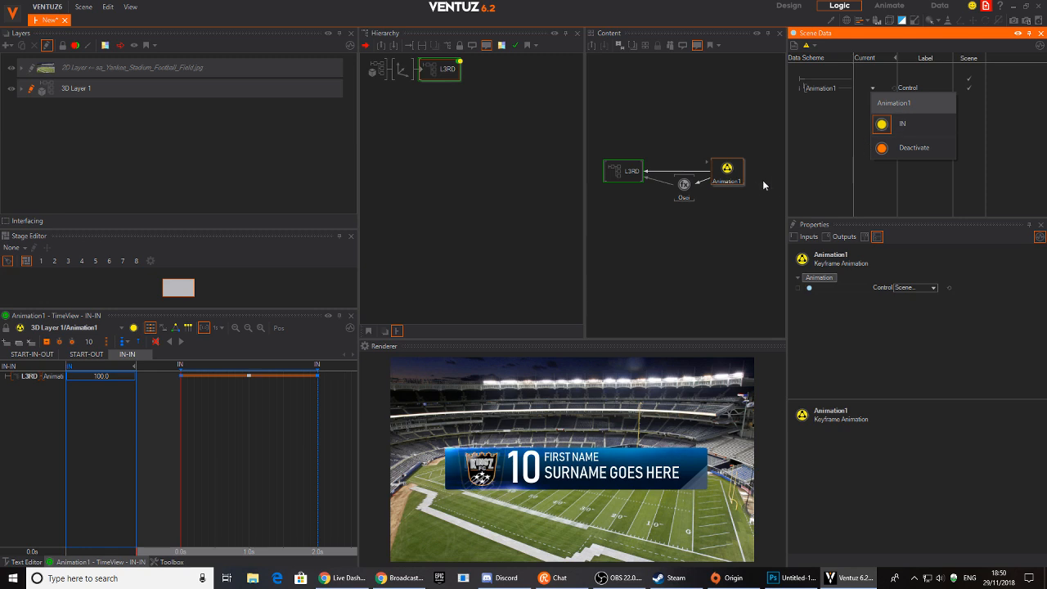
Edit the Oscillator's Damping and replay Animation1's Deactivate and IN transitions from Scene Data.
click(683, 188)
click(916, 311)
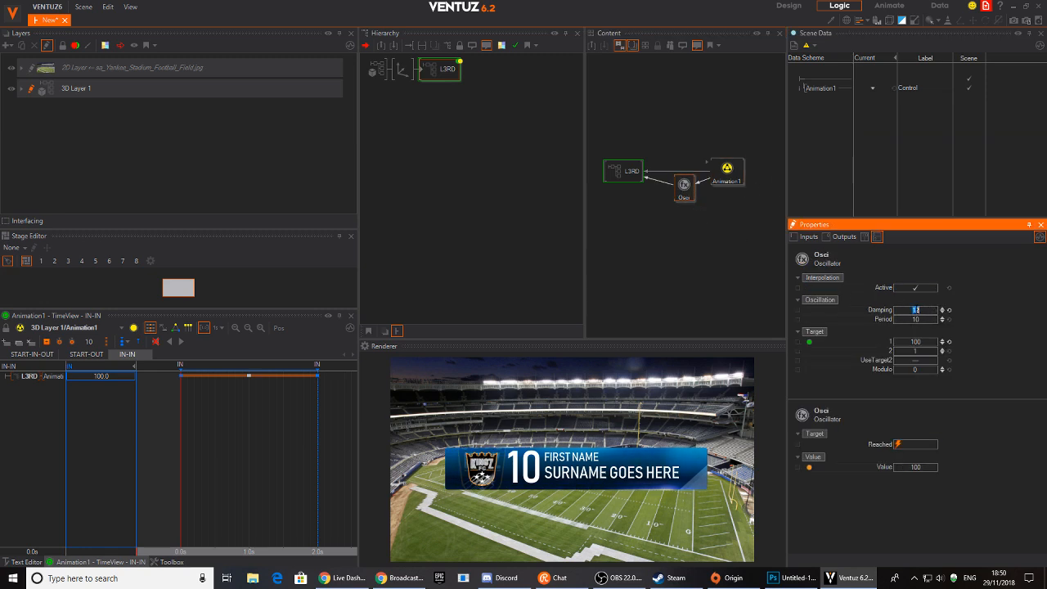
click(727, 172)
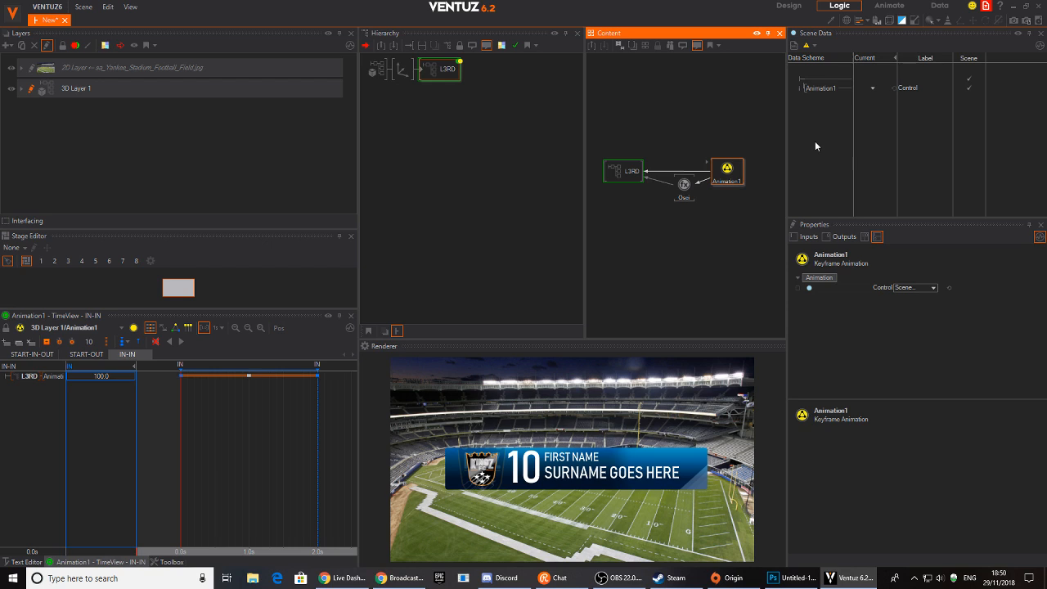
click(865, 88)
click(882, 125)
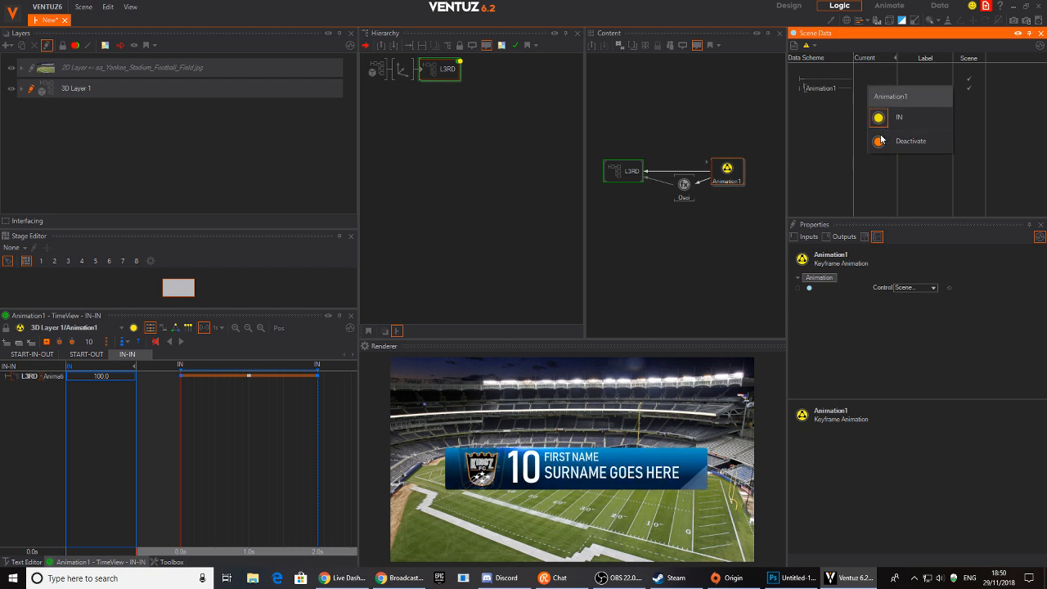
click(878, 141)
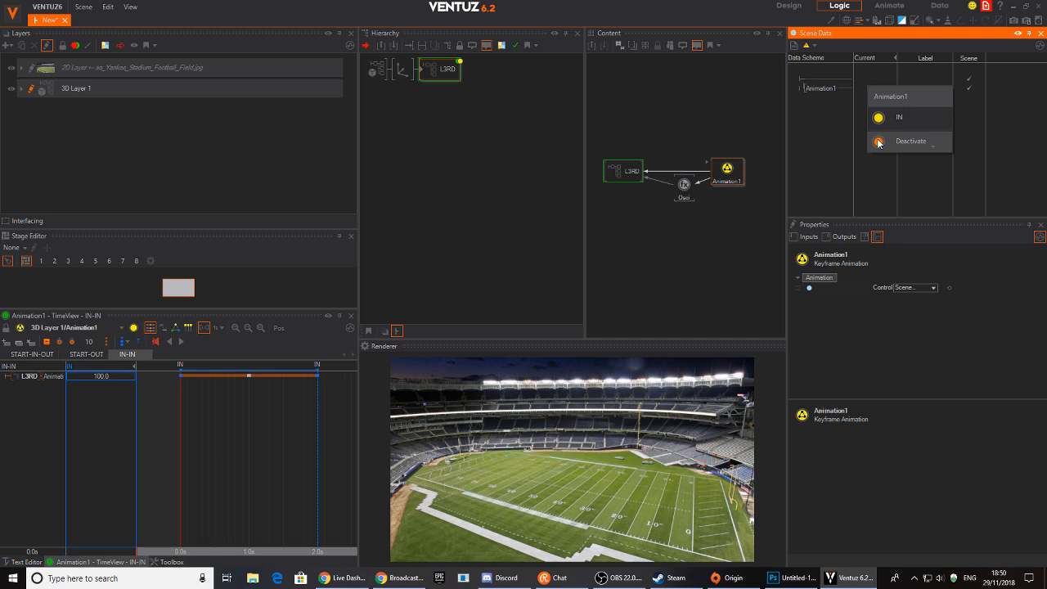
click(880, 123)
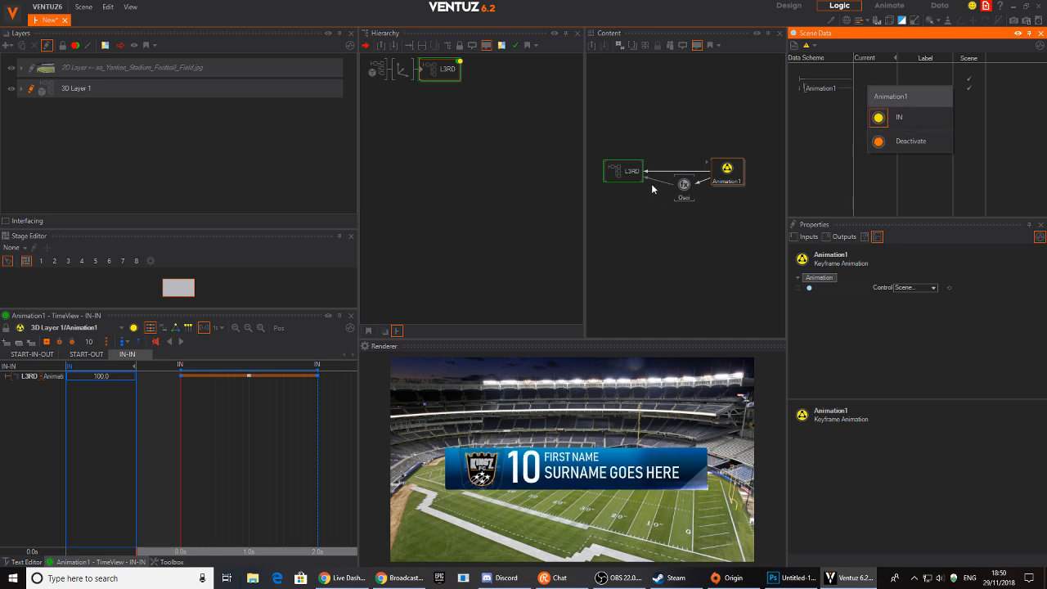
Delete the Oscillator between Animation1 and L3RD, and enter the L3RD container to select BG_BAR's RectRounded1.
click(684, 185)
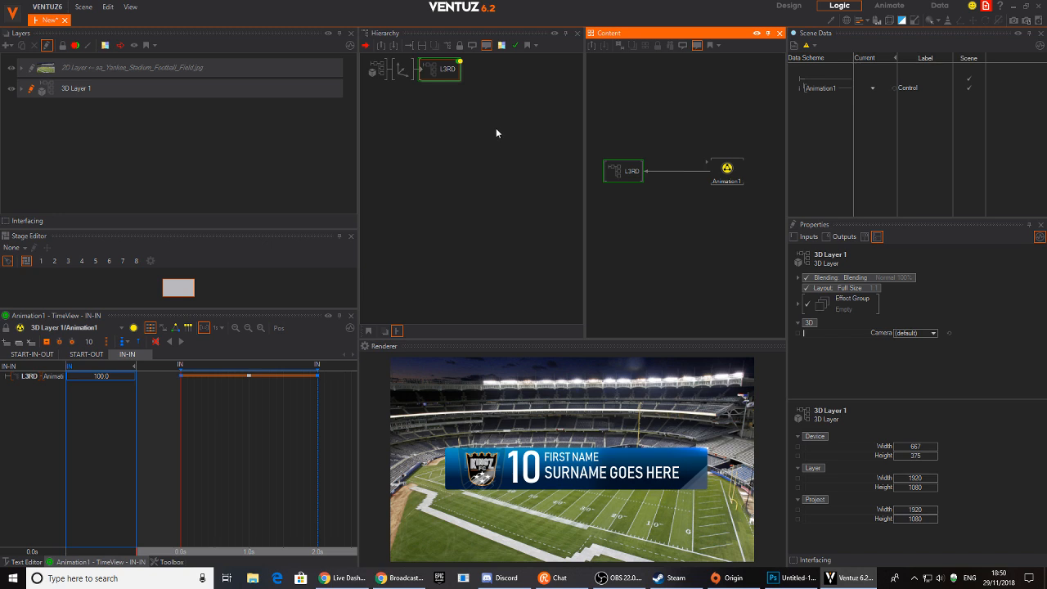
double_click(442, 69)
click(513, 68)
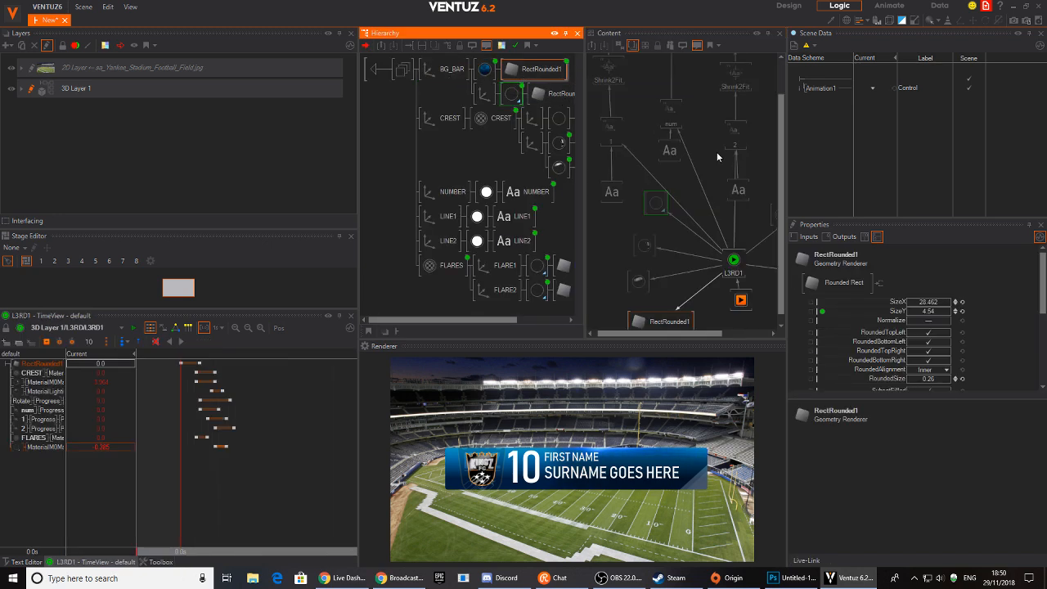
Insert an Oscillator into the SizeY binding between L3RD1 and BG_BAR's RectRounded1, and set its Damping to 12.
mouse_move(702, 179)
middle_down()
mouse_move(706, 221)
mouse_move(702, 185)
middle_up()
middle_drag(750, 263, 678, 251)
middle_drag(671, 287, 713, 286)
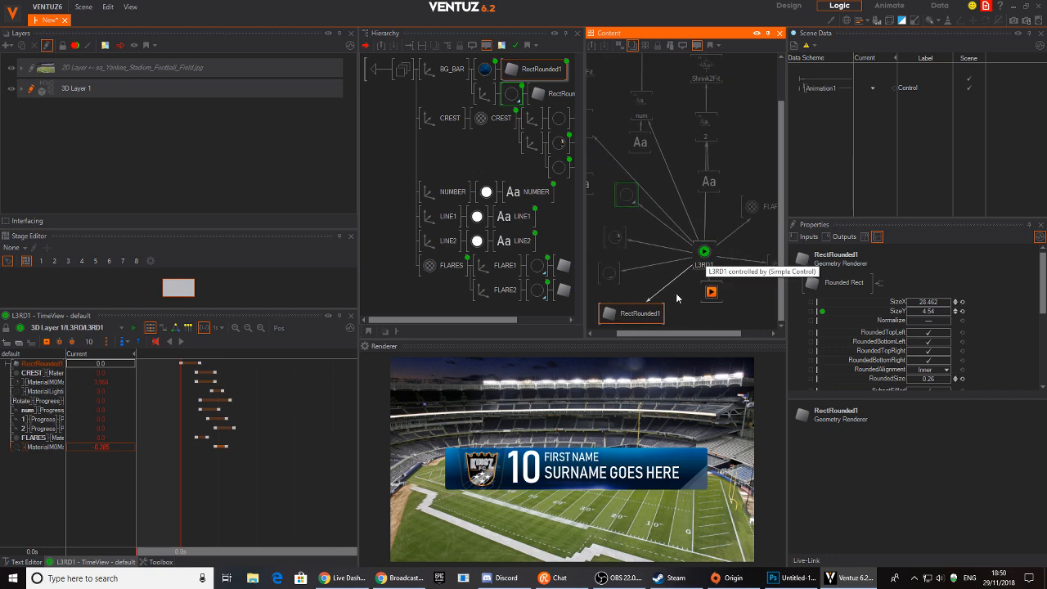
double_click(677, 296)
text(osc)
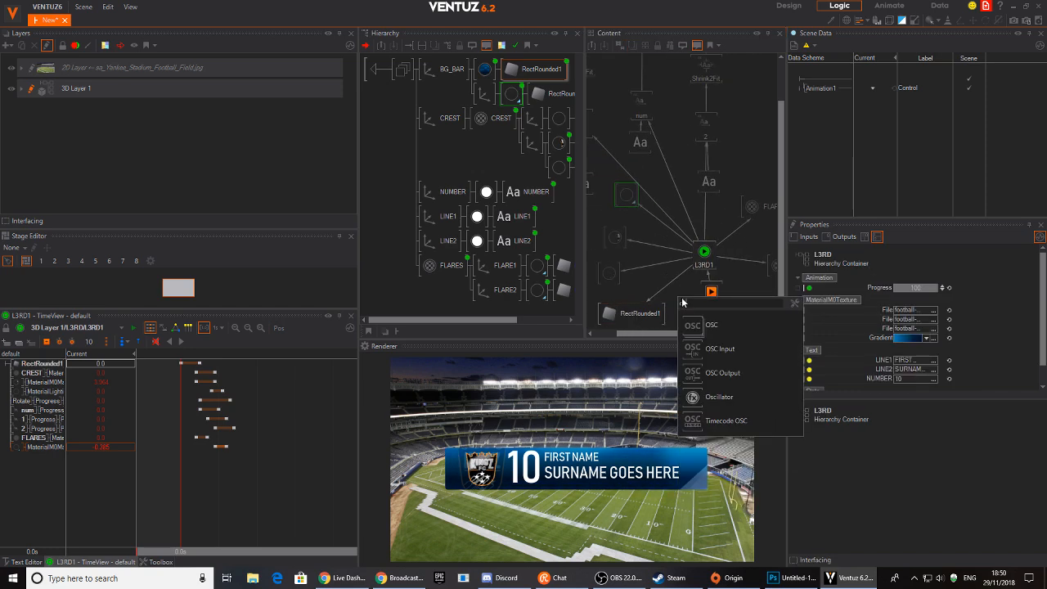
drag(690, 394, 678, 322)
drag(674, 284, 673, 281)
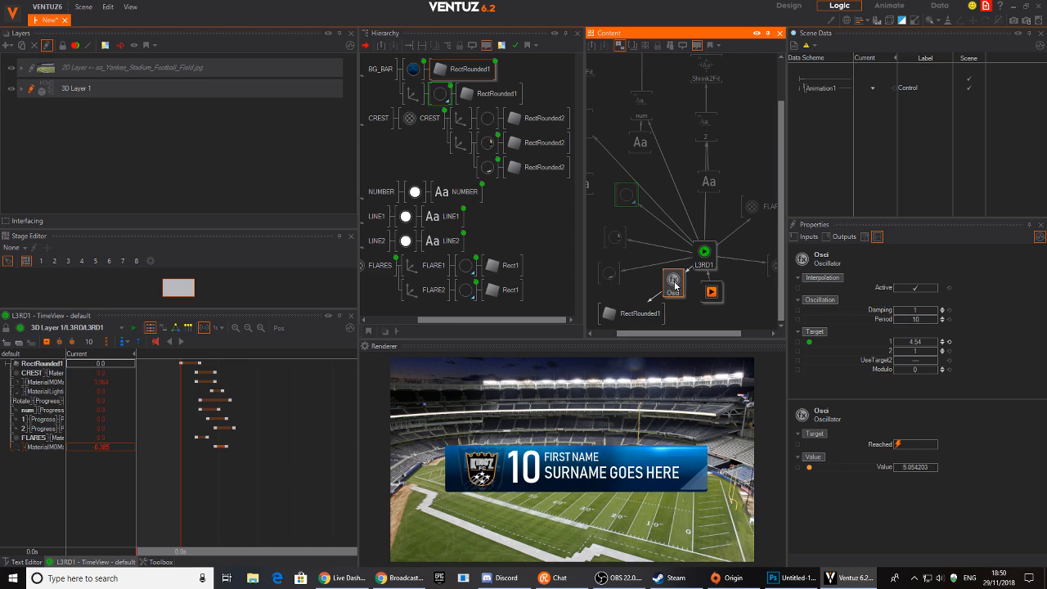
drag(915, 312, 931, 312)
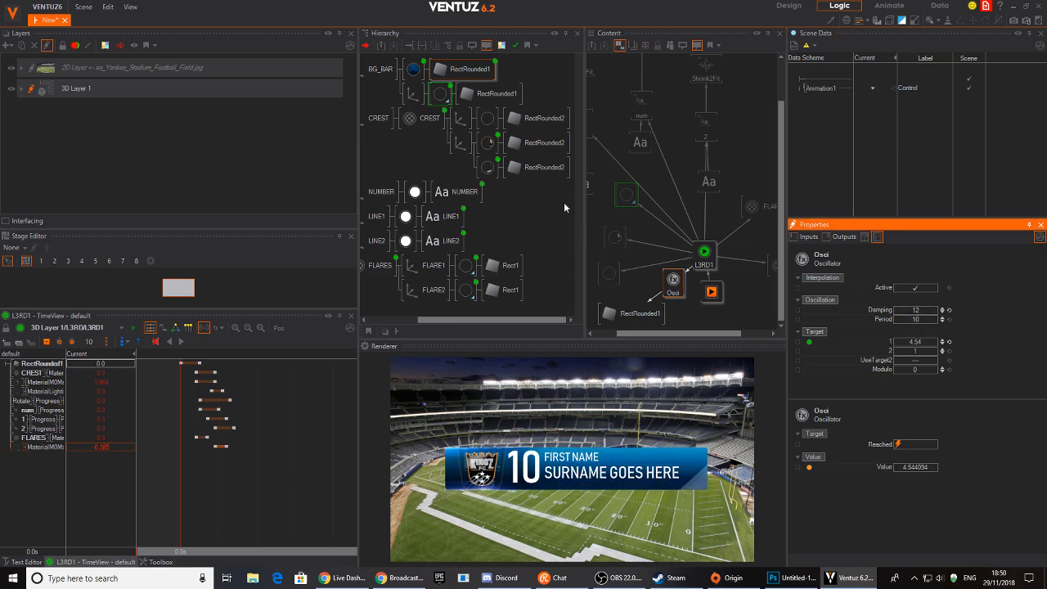
Return to the 3D Layer 1 level and replay Animation1's IN and Deactivate transitions from Scene Data.
drag(392, 94, 430, 94)
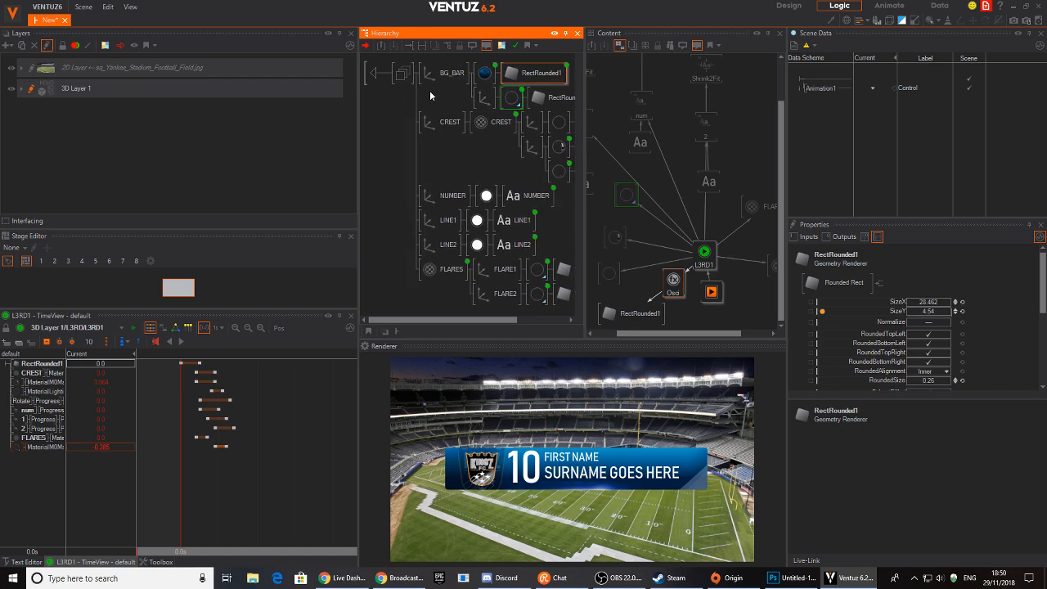
click(376, 75)
click(872, 87)
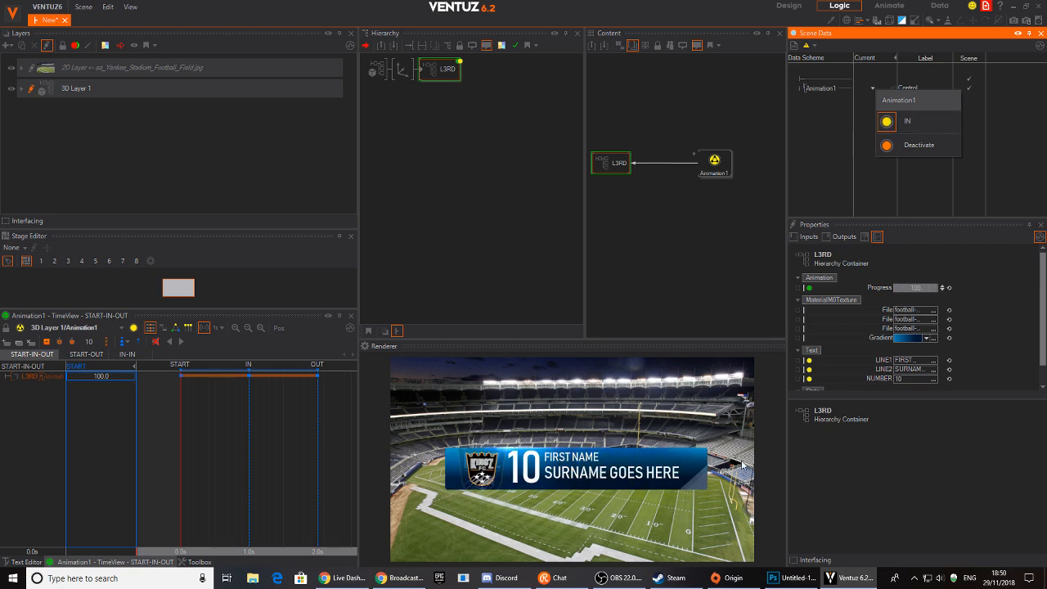
click(890, 129)
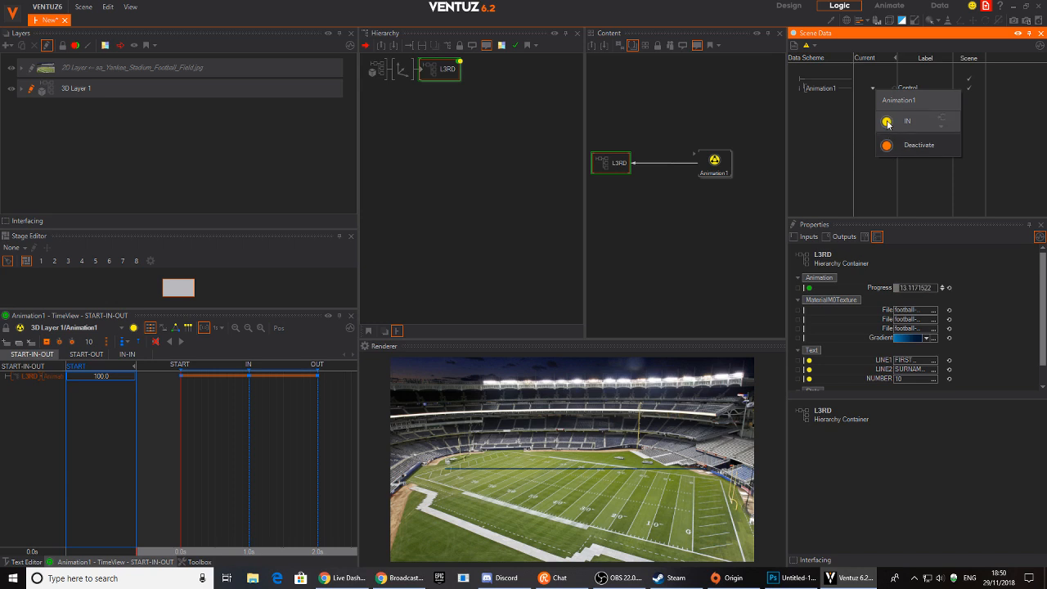
click(888, 145)
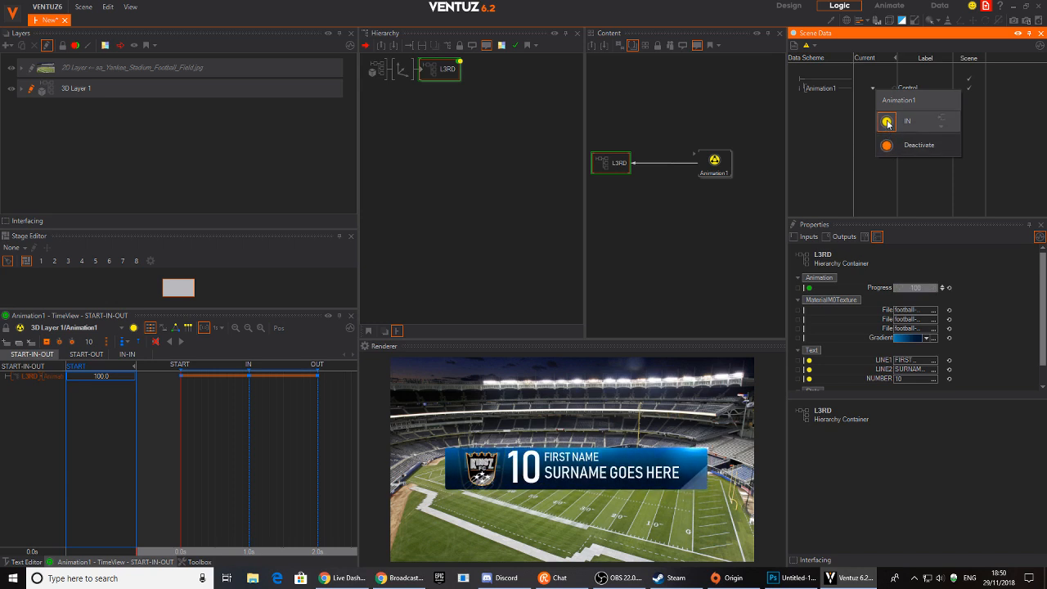
click(888, 122)
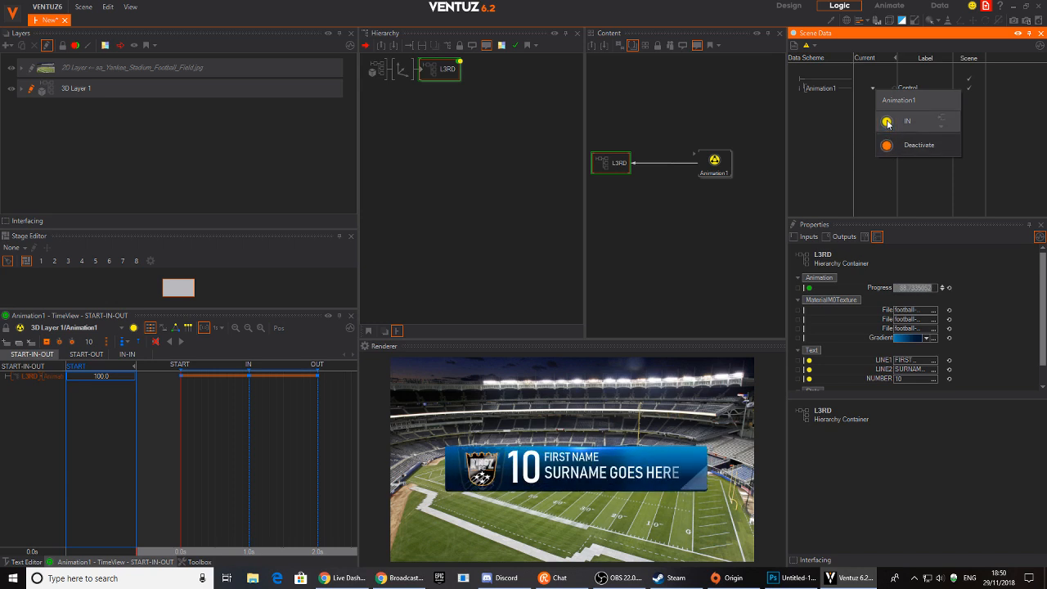
click(687, 202)
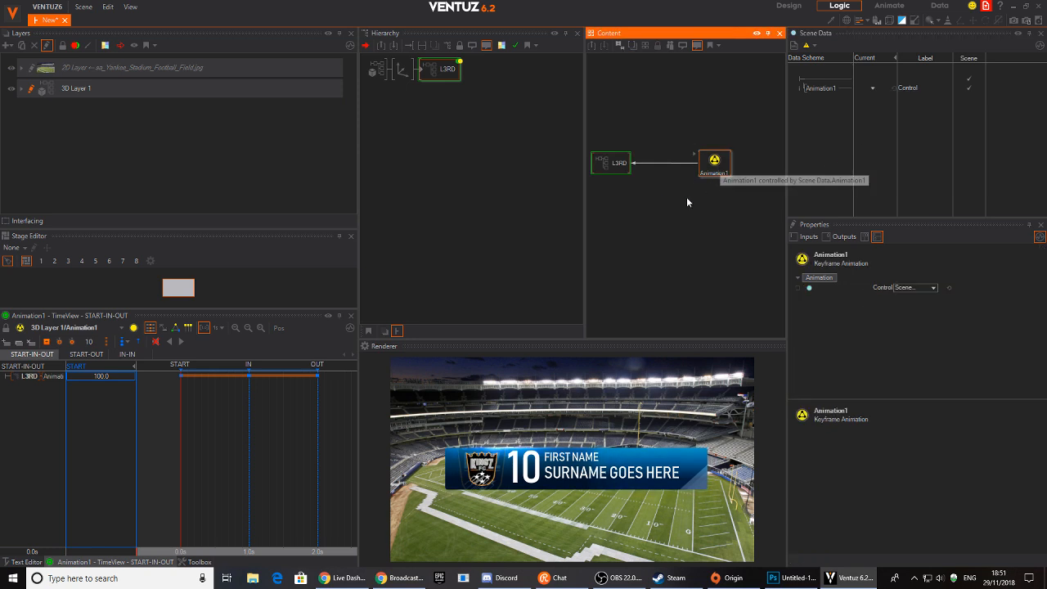
Scrub the lower third through the START-IN-OUT timeline and bring the playhead back to START.
click(442, 69)
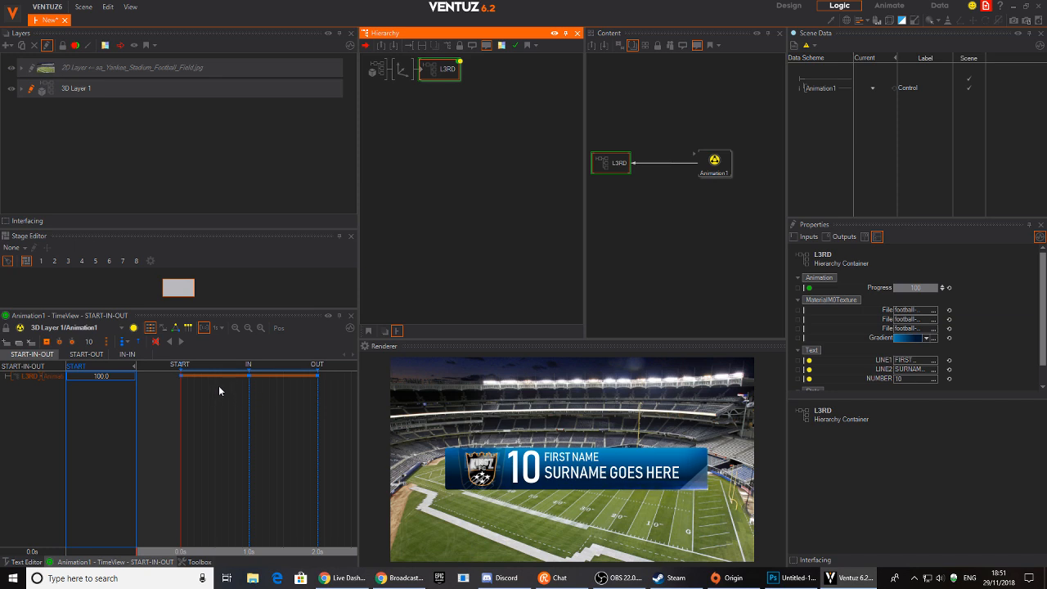
click(215, 365)
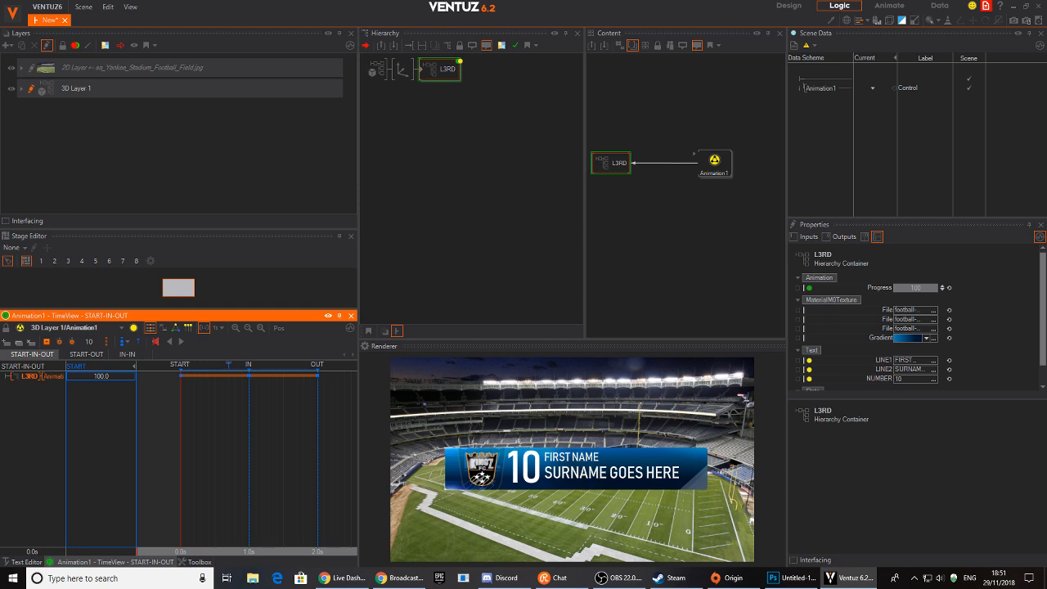
mouse_move(220, 395)
mouse_down()
mouse_move(182, 395)
mouse_move(215, 396)
mouse_up()
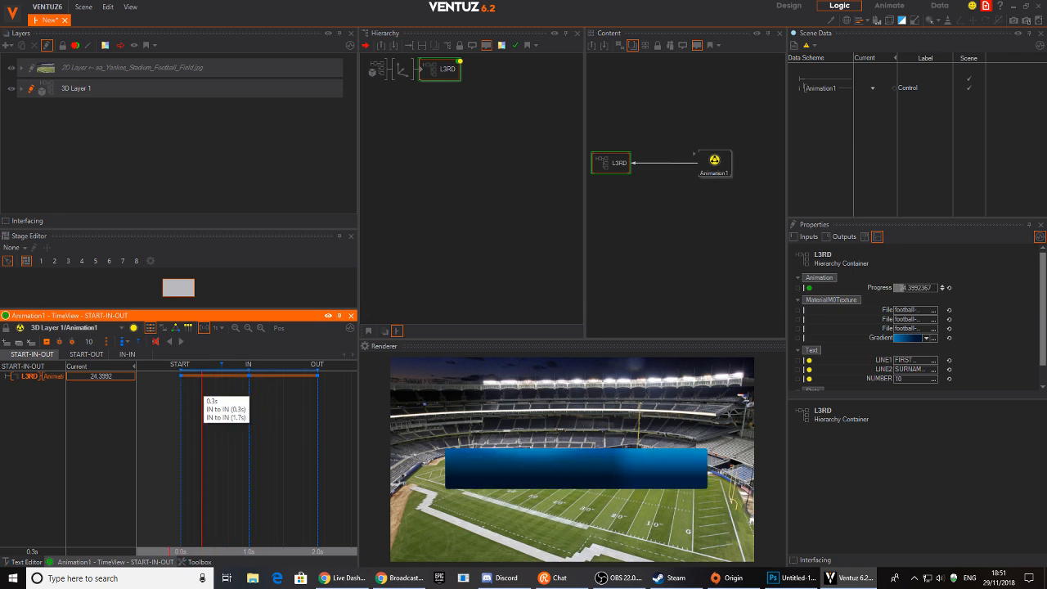
drag(215, 395, 182, 395)
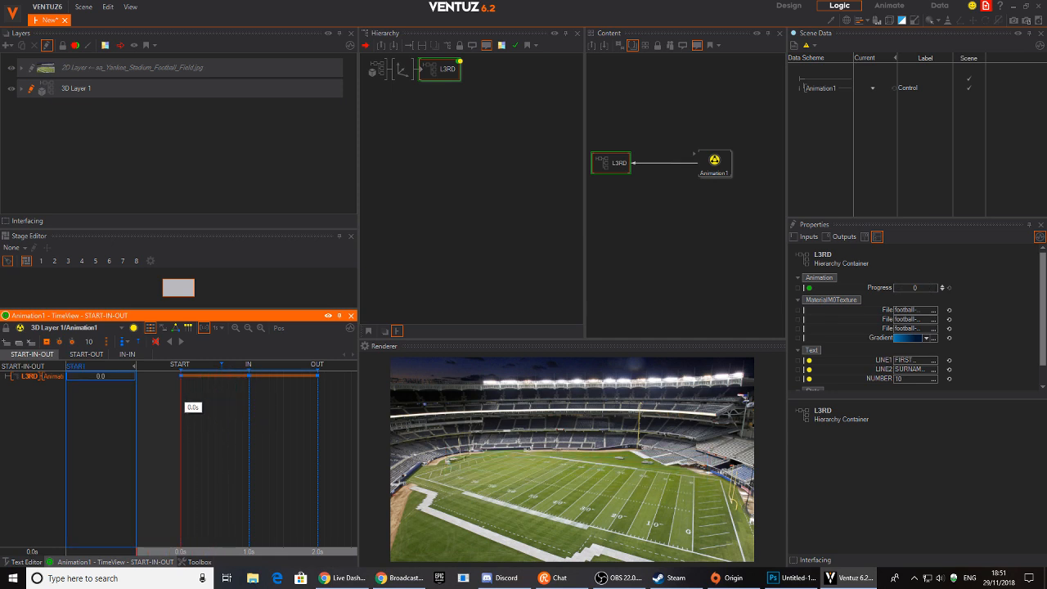
Show the IN-IN timeline and scrub the transition through to its final IN keyframe at 2.0 s.
click(85, 354)
click(127, 354)
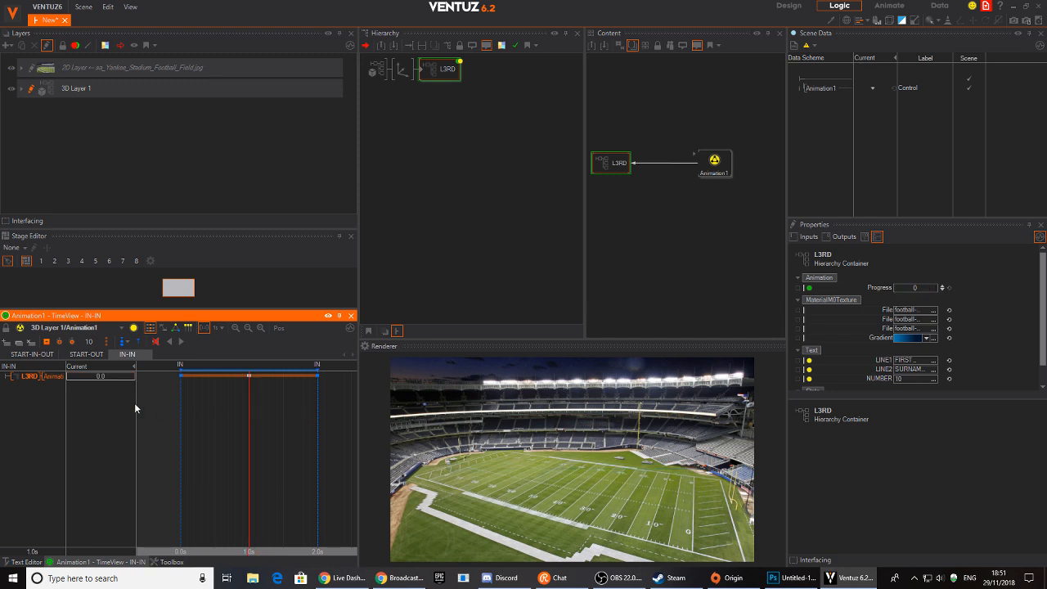
click(250, 368)
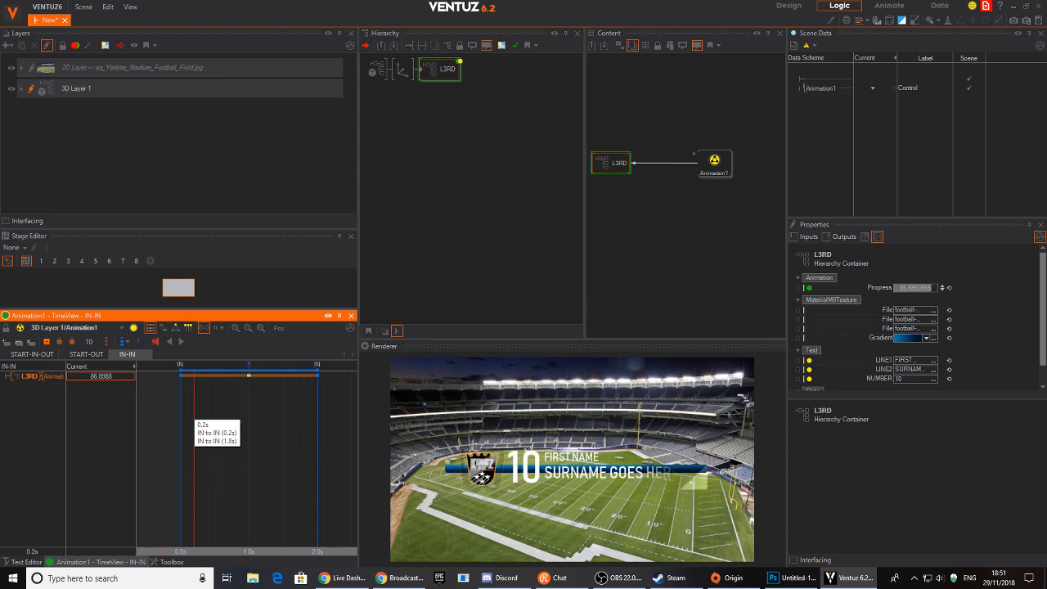
drag(180, 419, 282, 425)
drag(310, 427, 319, 427)
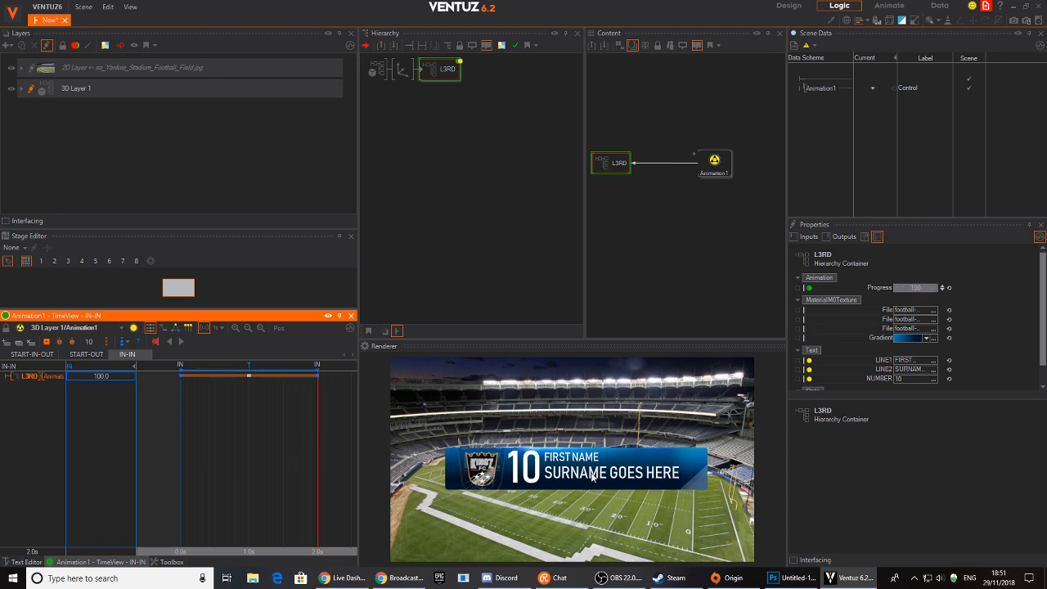
Move the Animation1 node closer to L3RD and rename it L3RD1.
drag(716, 173, 689, 170)
double_click(689, 170)
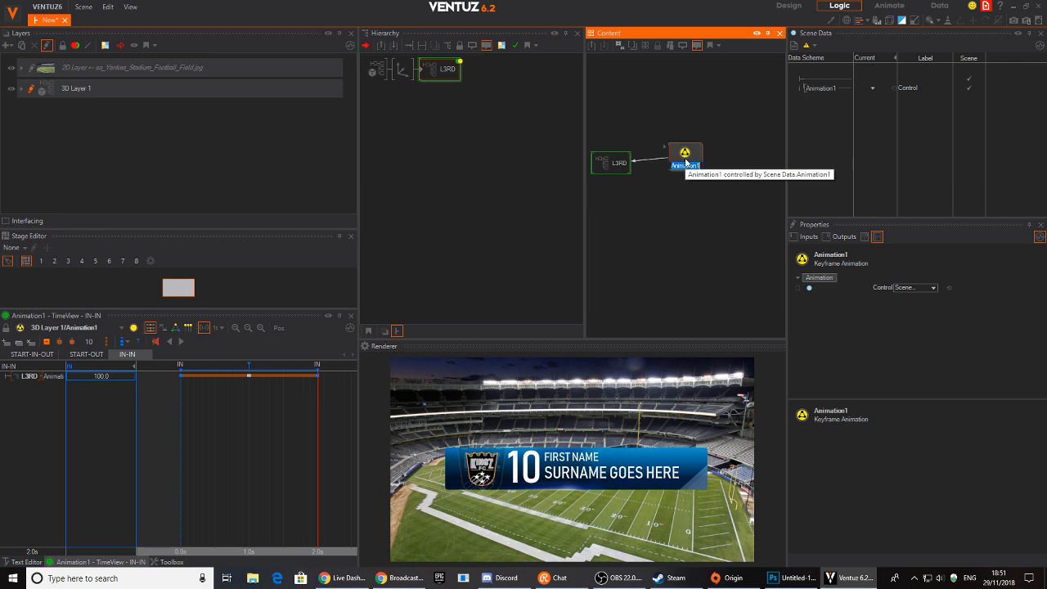
text(L)
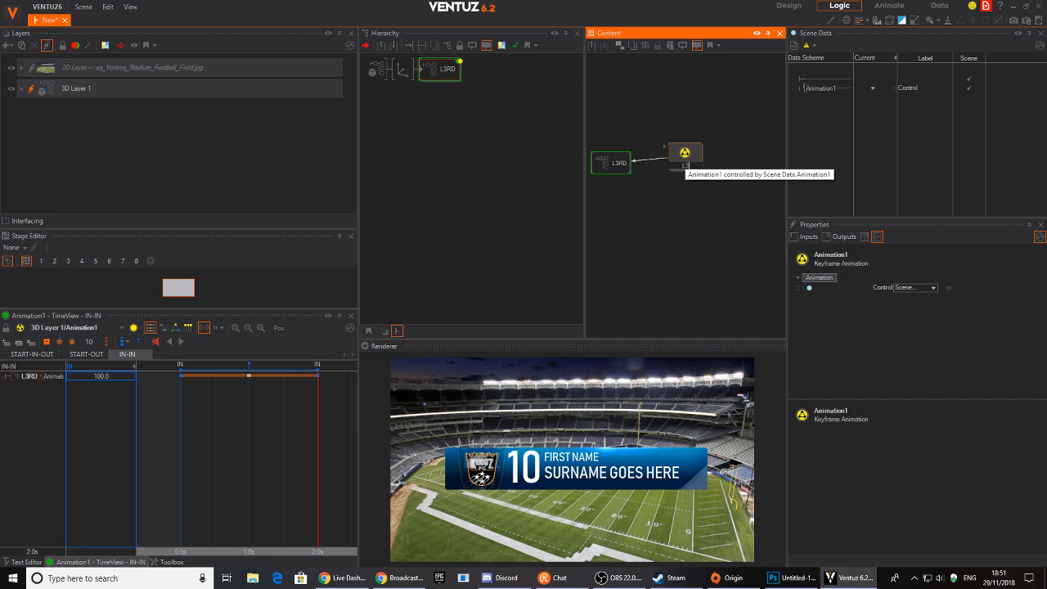
text(3RD1)
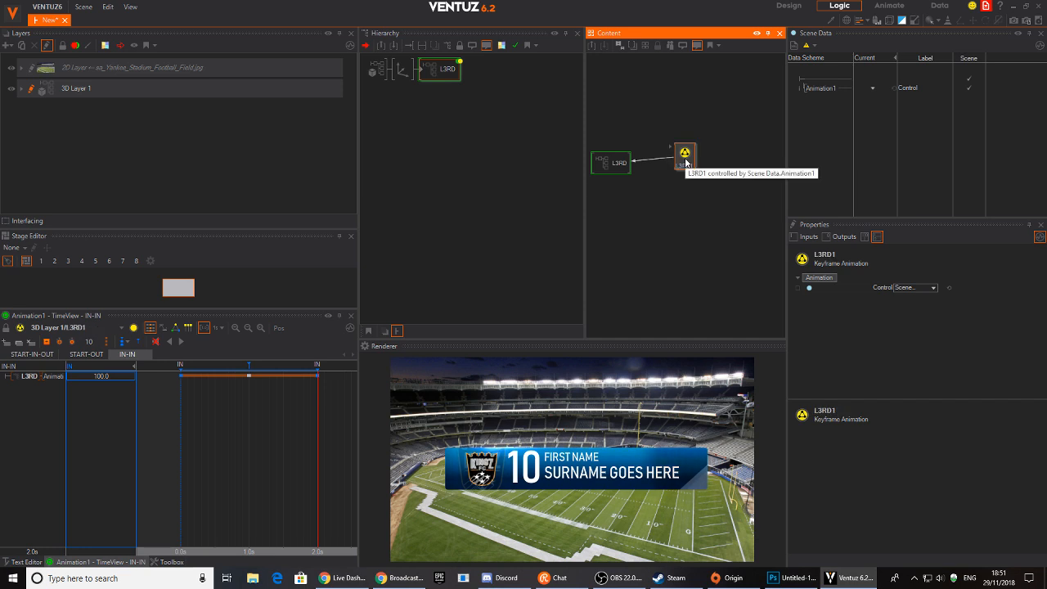
Rename the Animation1 entry in Scene Data to L3rd.
double_click(816, 87)
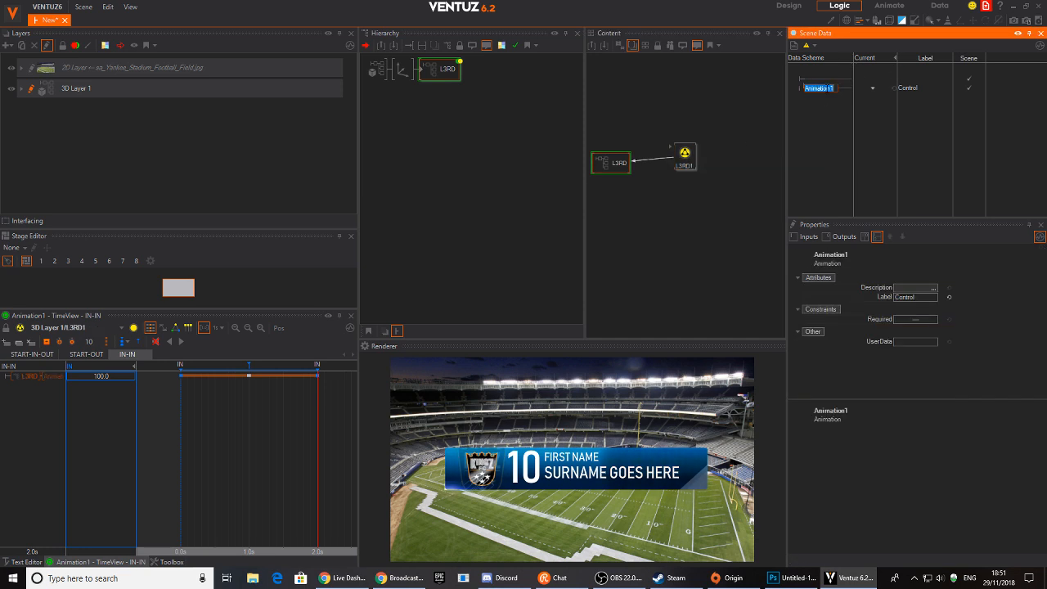
text(L3rd)
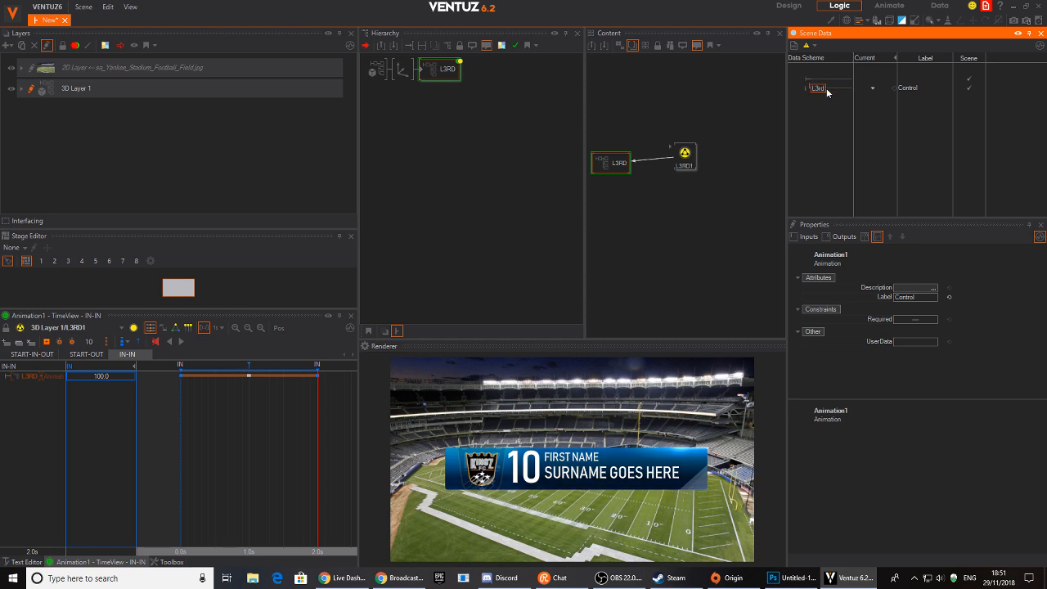
click(627, 263)
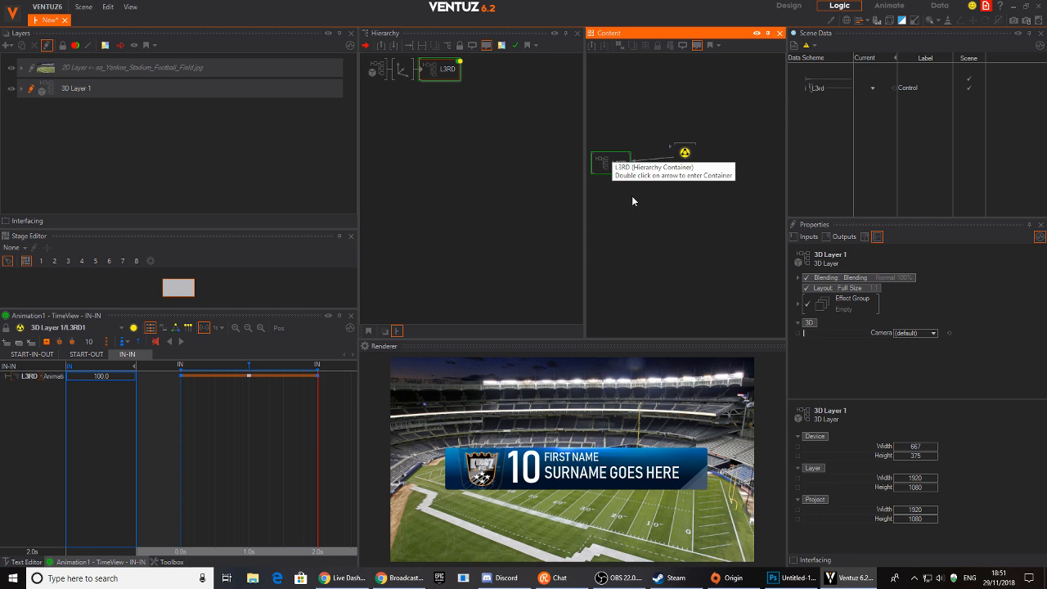
Move the L3RD and L3RD1 nodes closer together and show the START-IN-OUT timeline.
drag(603, 169, 612, 165)
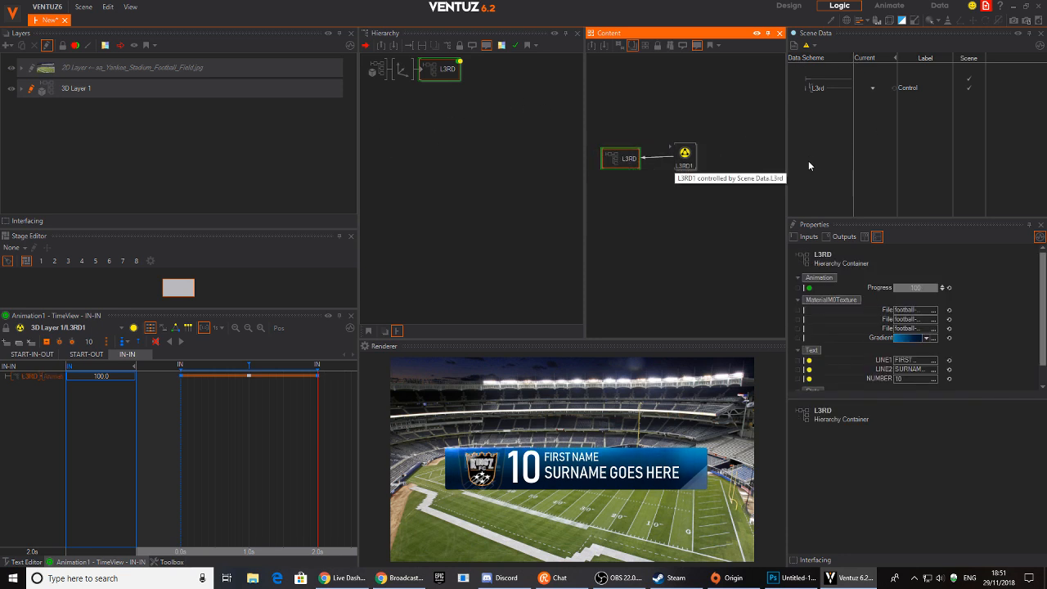
click(32, 354)
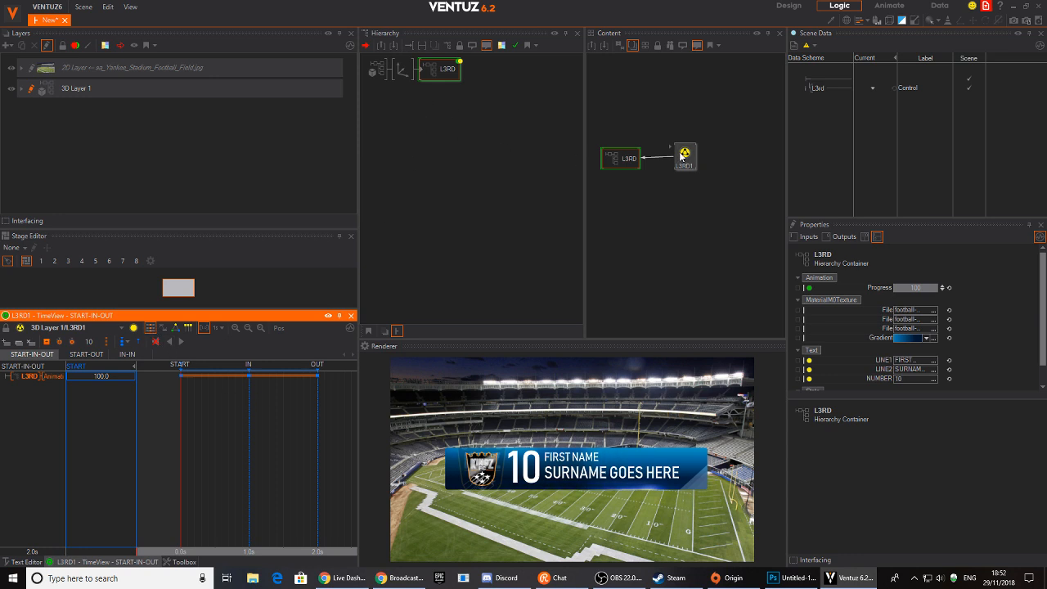
drag(683, 157, 681, 167)
Replay the L3rd animation's Deactivate and IN transitions from Scene Data, and select the L3rd entry.
click(871, 87)
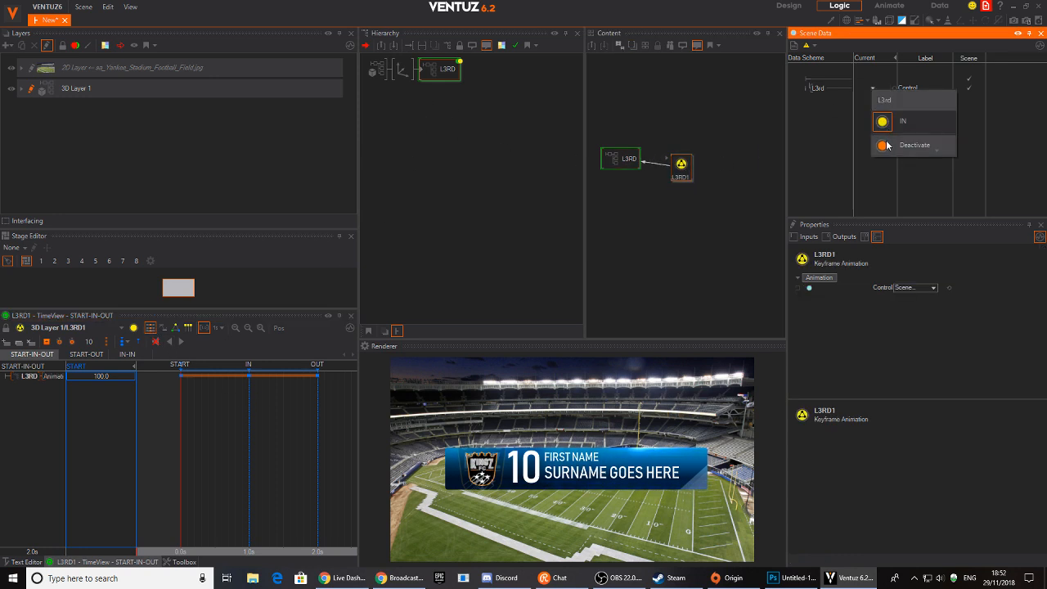
click(887, 145)
click(886, 121)
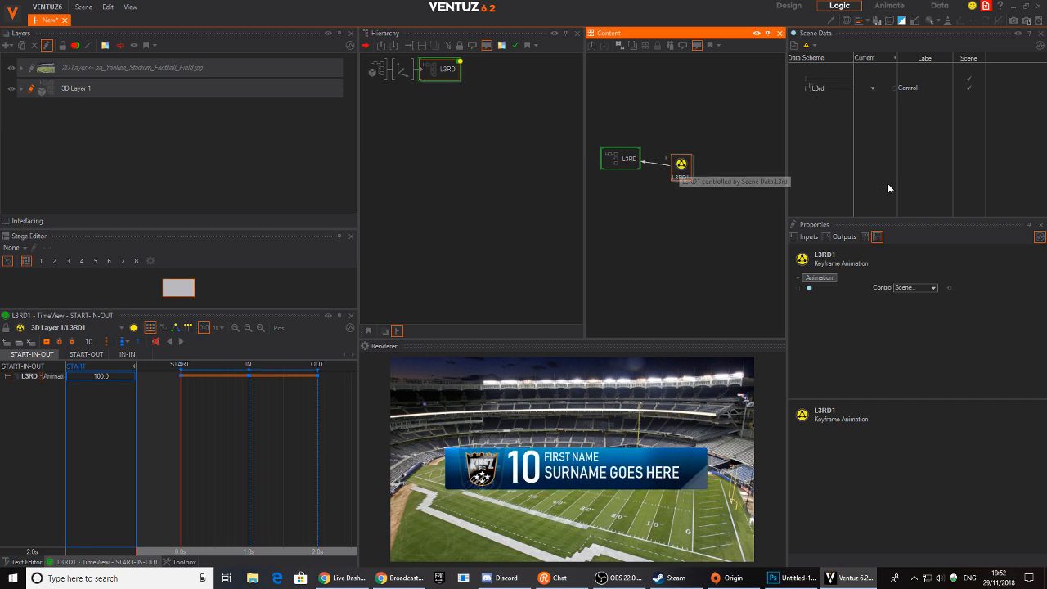
click(817, 87)
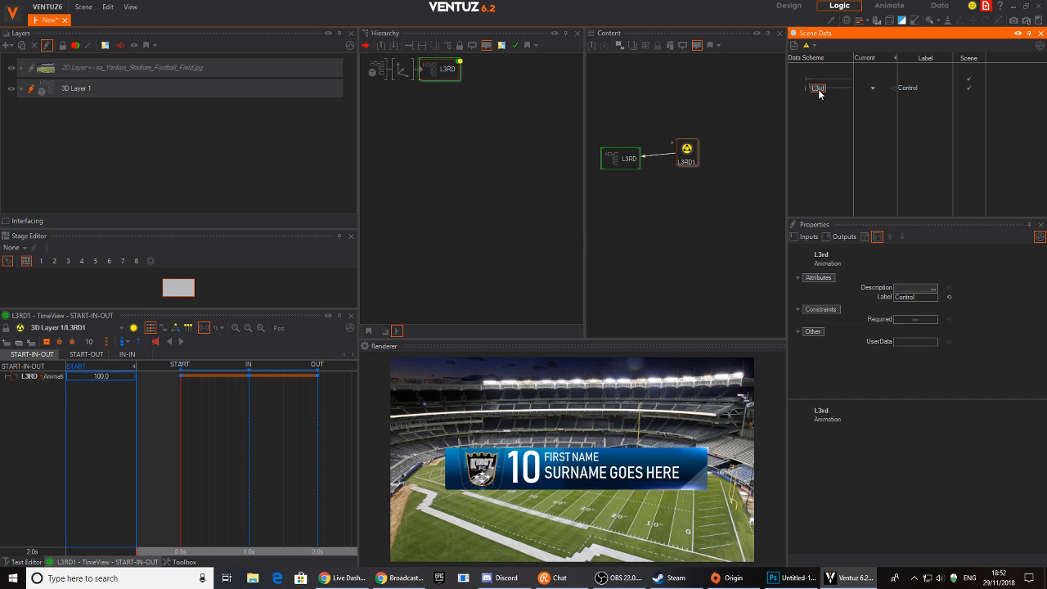
Delete the L3rd entry from Scene Data, close Scene Data and select the L3RD1 animation node.
key(Delete)
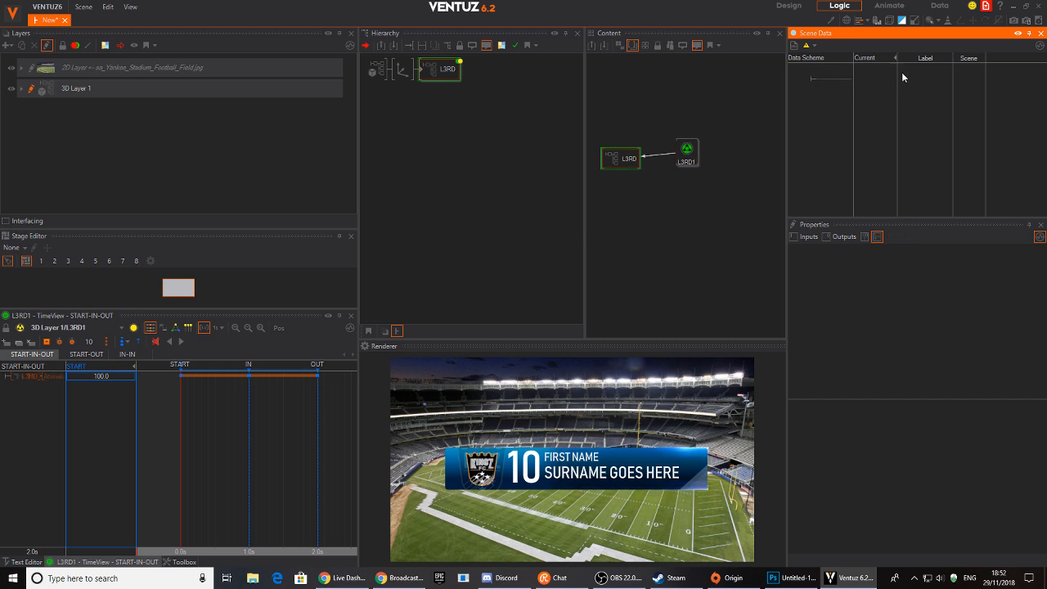
click(1041, 34)
click(690, 168)
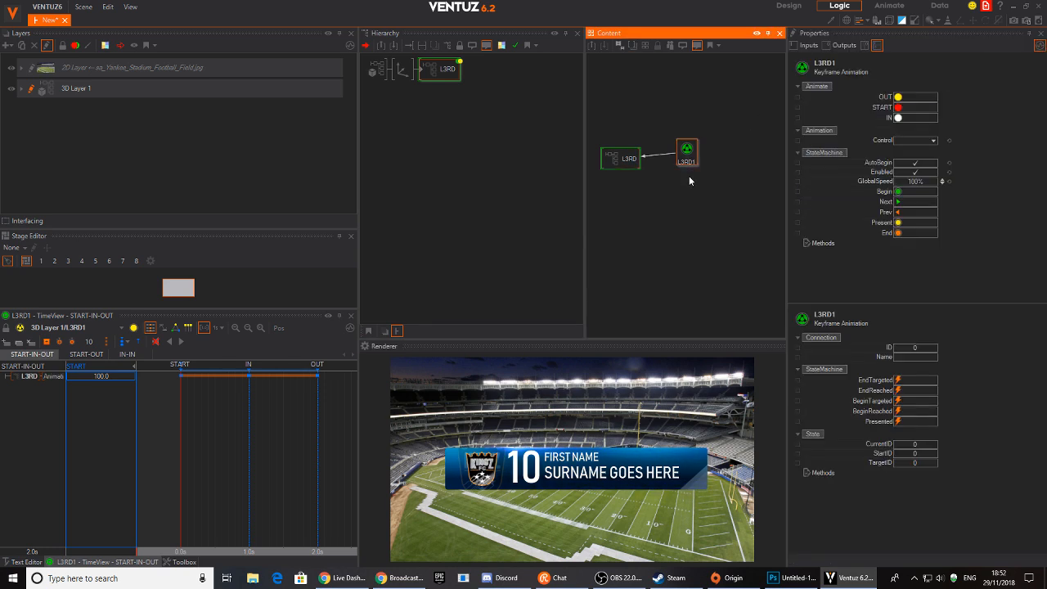
Test L3RD1's OUT, START and IN states at 200% GlobalSpeed, and reset the speed to 100%.
click(914, 181)
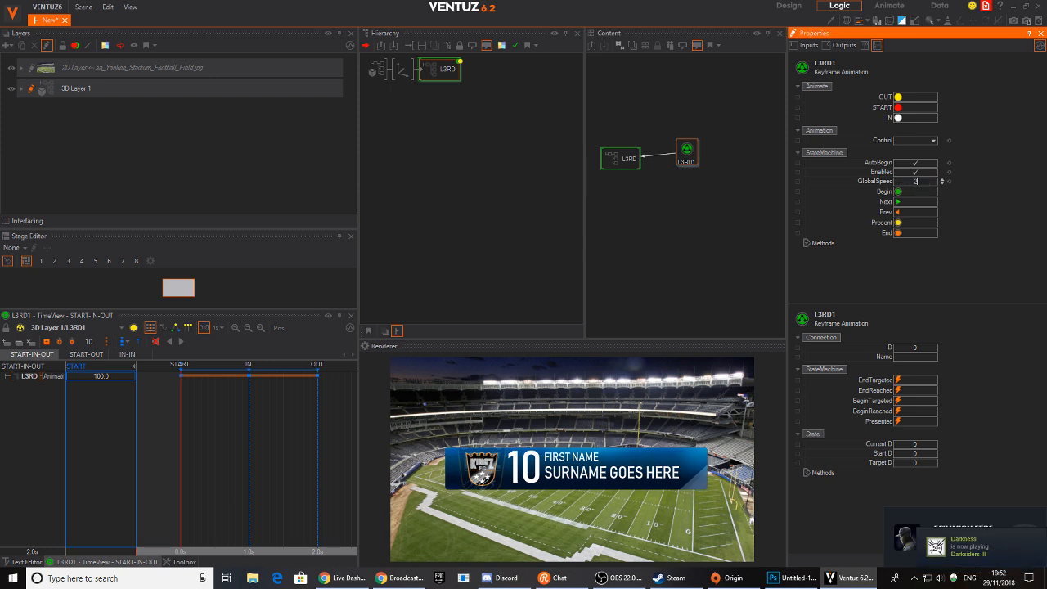
click(899, 98)
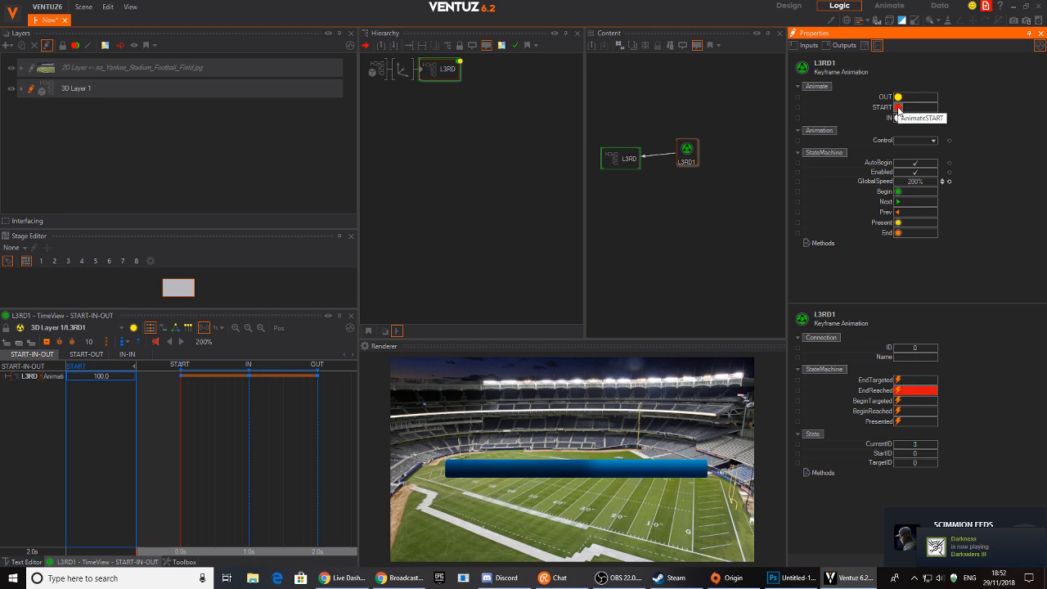
click(899, 118)
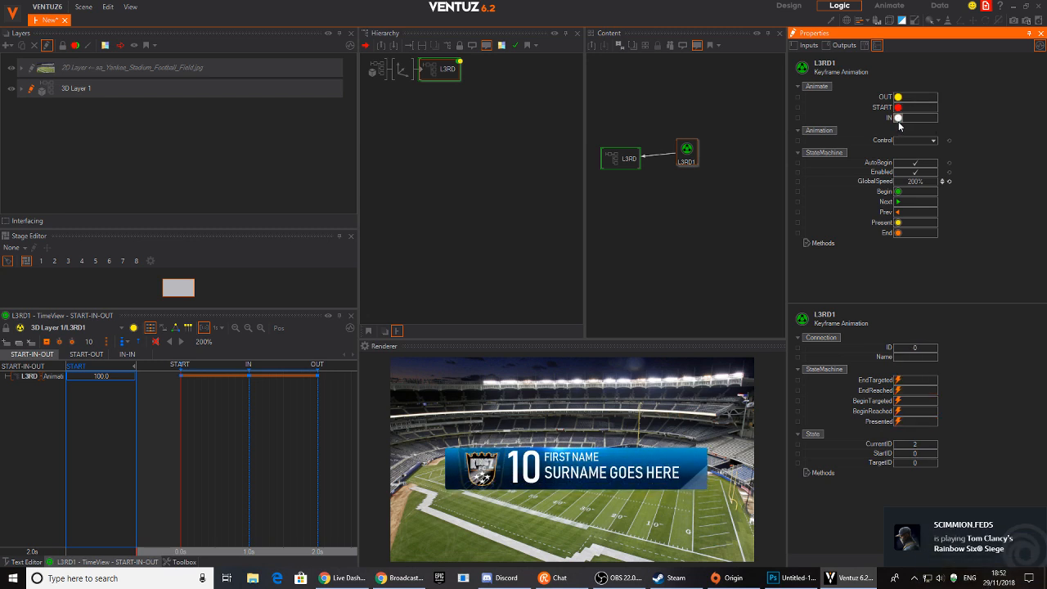
click(898, 108)
click(898, 118)
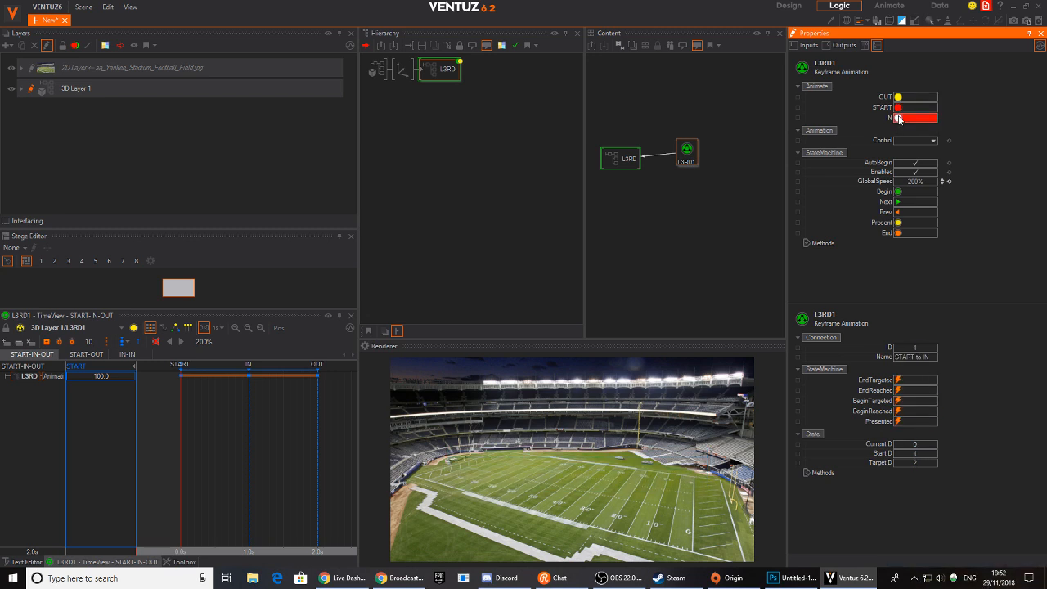
click(899, 97)
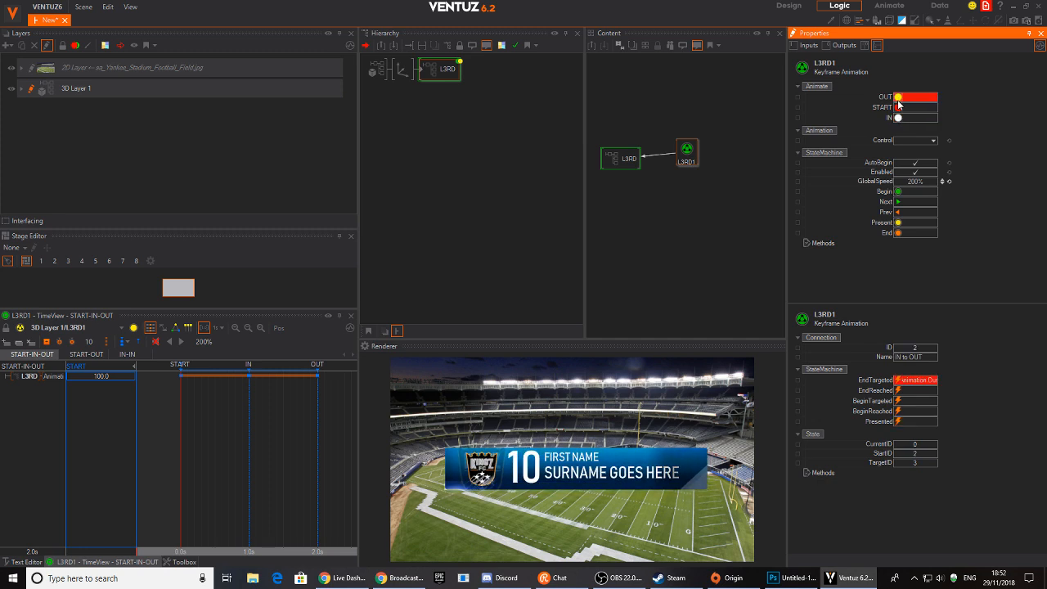
click(949, 182)
click(927, 182)
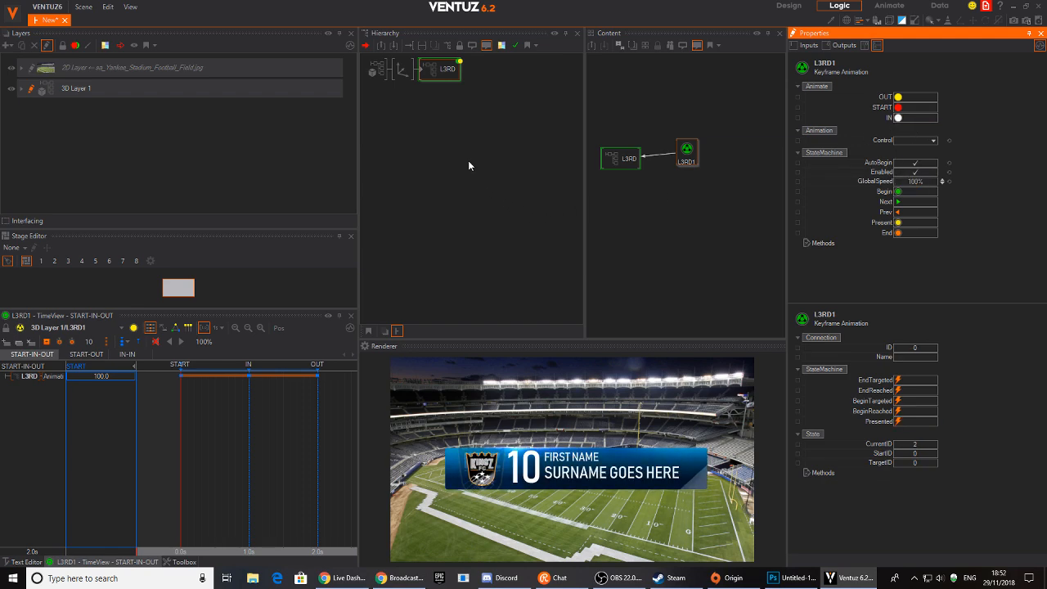
Lower the Y position of the Axis before L3RD to the bottom of the frame and set its overall ScalingFactor to 0.83.
click(404, 72)
click(404, 72)
drag(894, 104, 895, 105)
drag(900, 240, 905, 239)
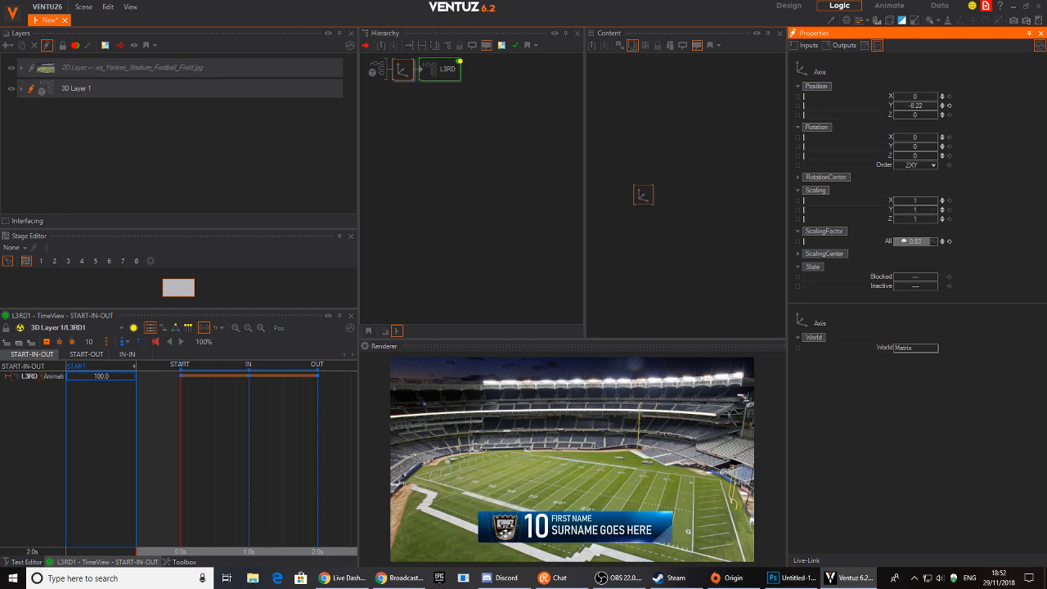
drag(913, 106, 913, 107)
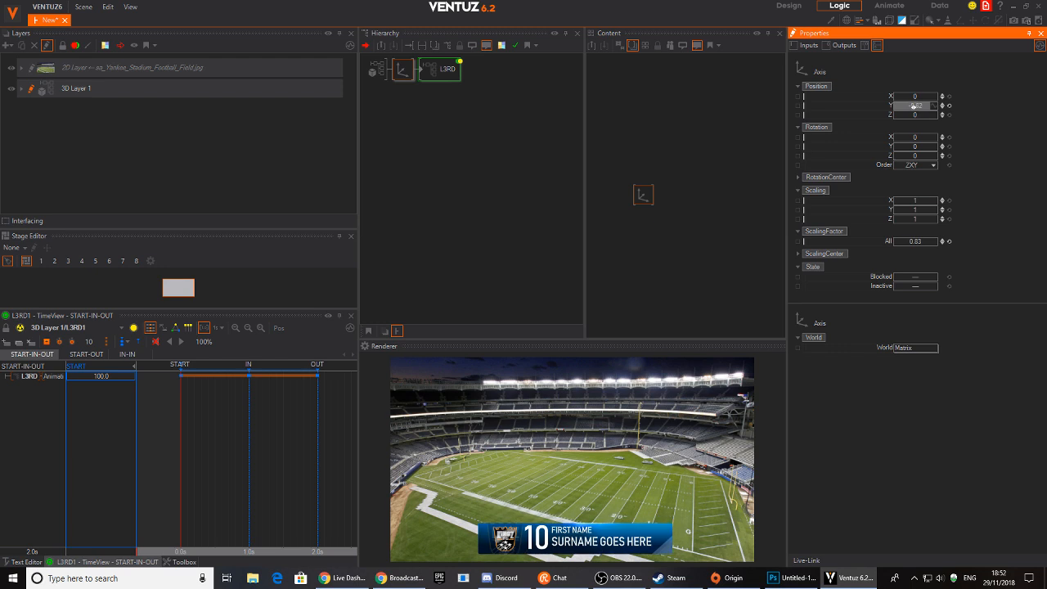
Animate the lower third off screen by triggering the OUT state of L3RD1.
click(445, 76)
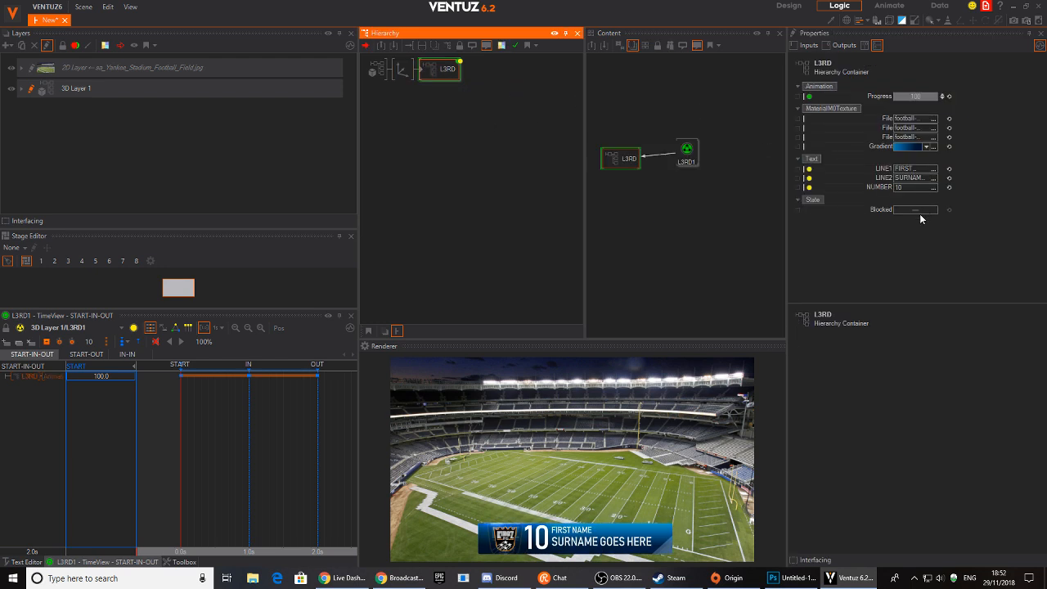
click(687, 154)
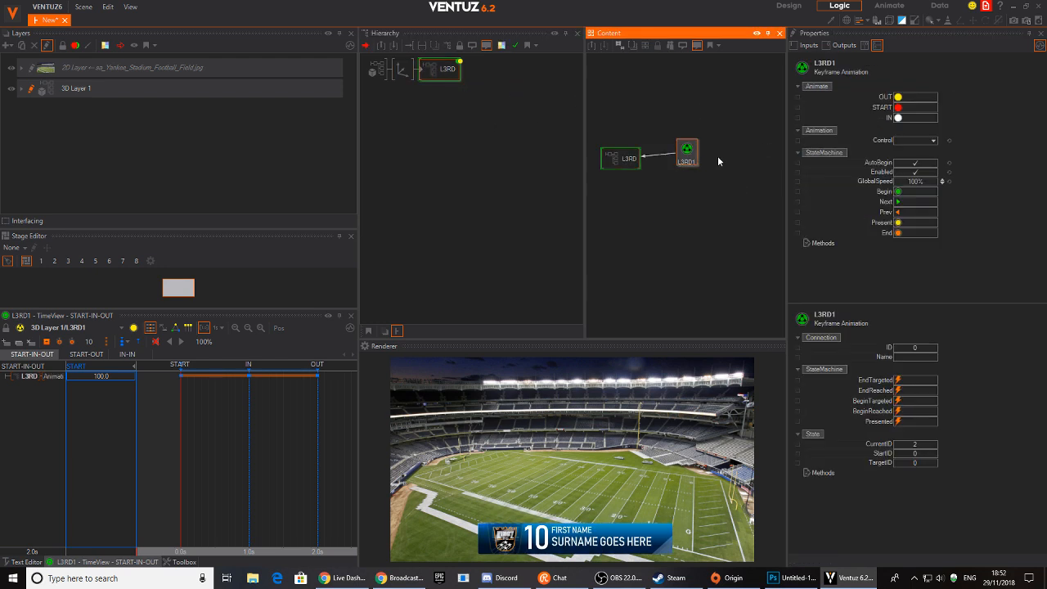
click(897, 97)
Switch to Chrome, examine how the team line-up builds on in the sports graphics preview video, and return to Ventuz.
click(401, 577)
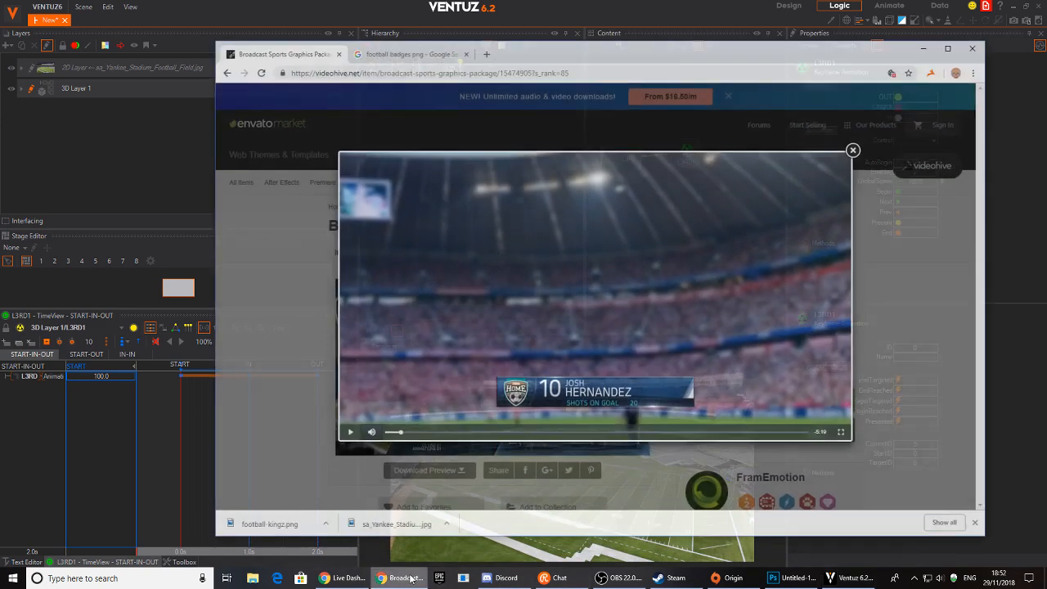
click(348, 421)
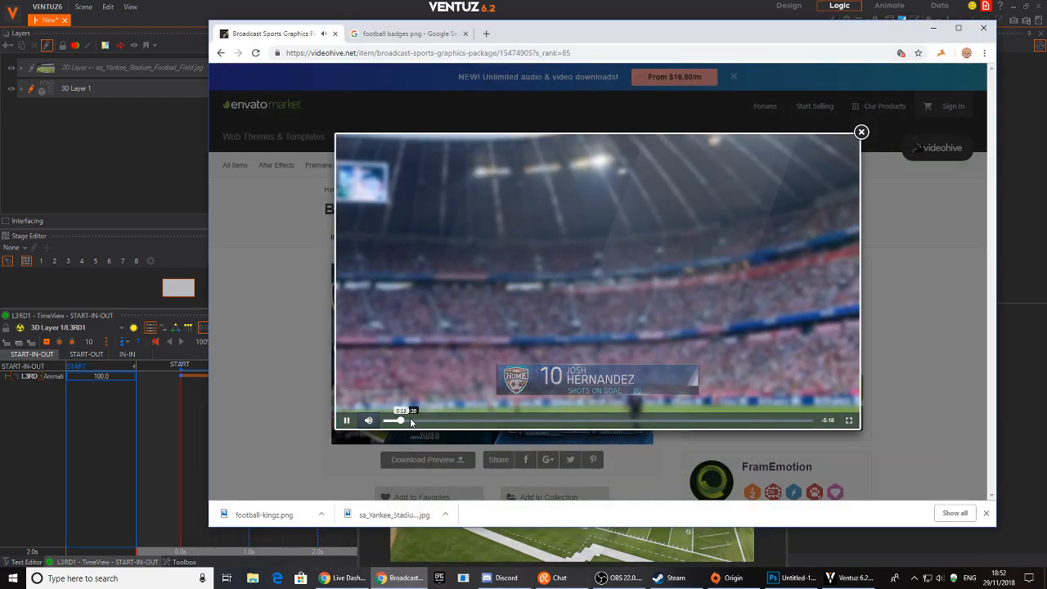
click(417, 421)
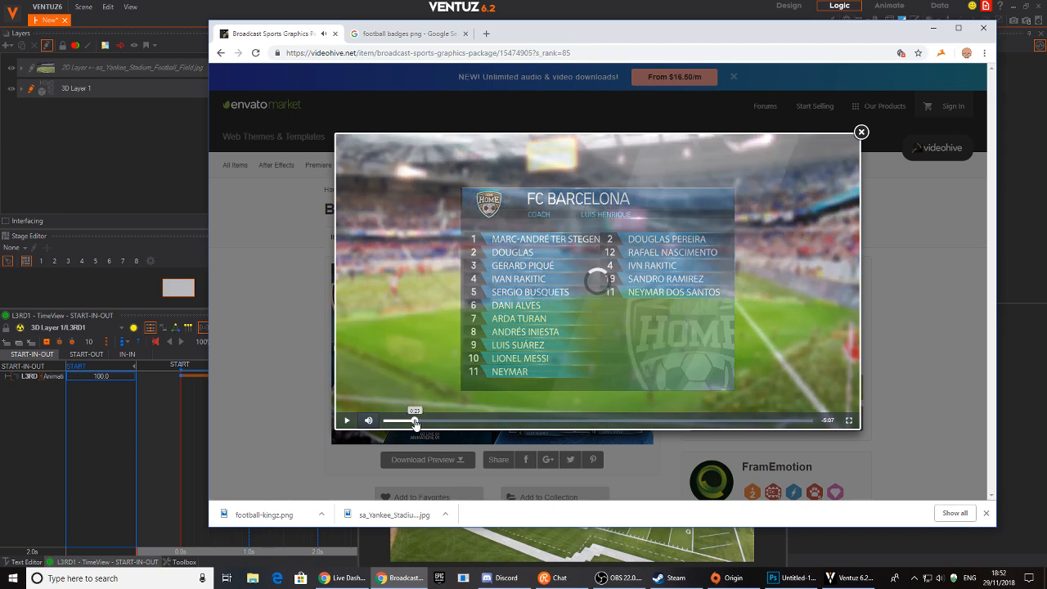
click(411, 421)
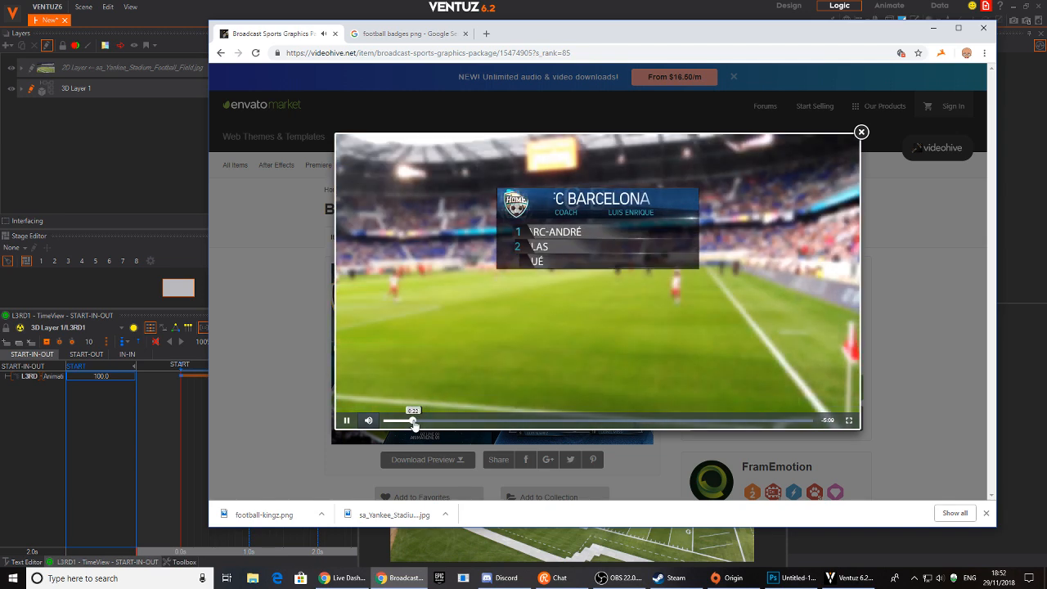
click(411, 420)
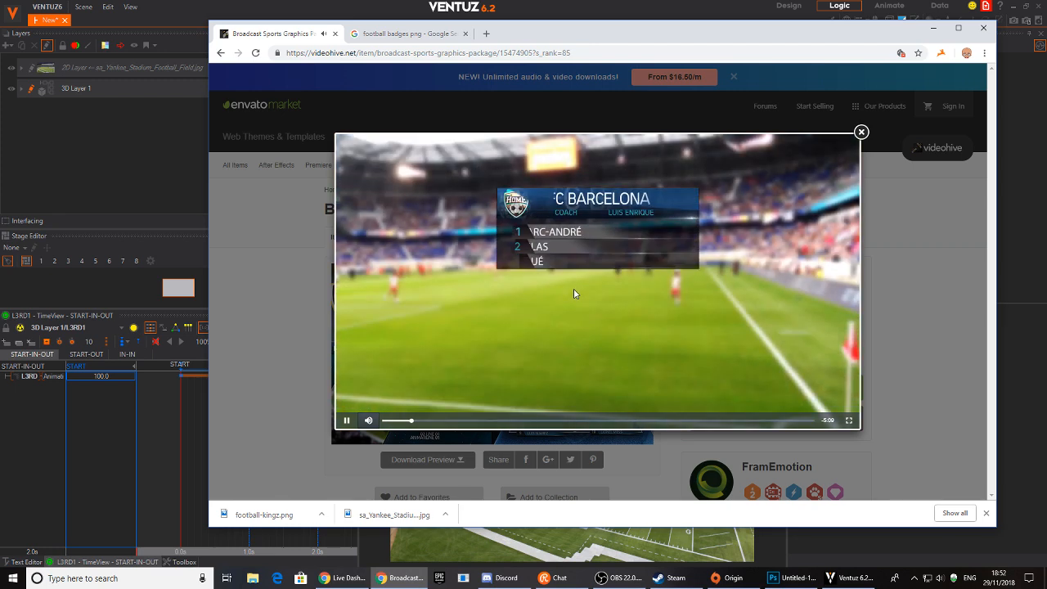
click(411, 419)
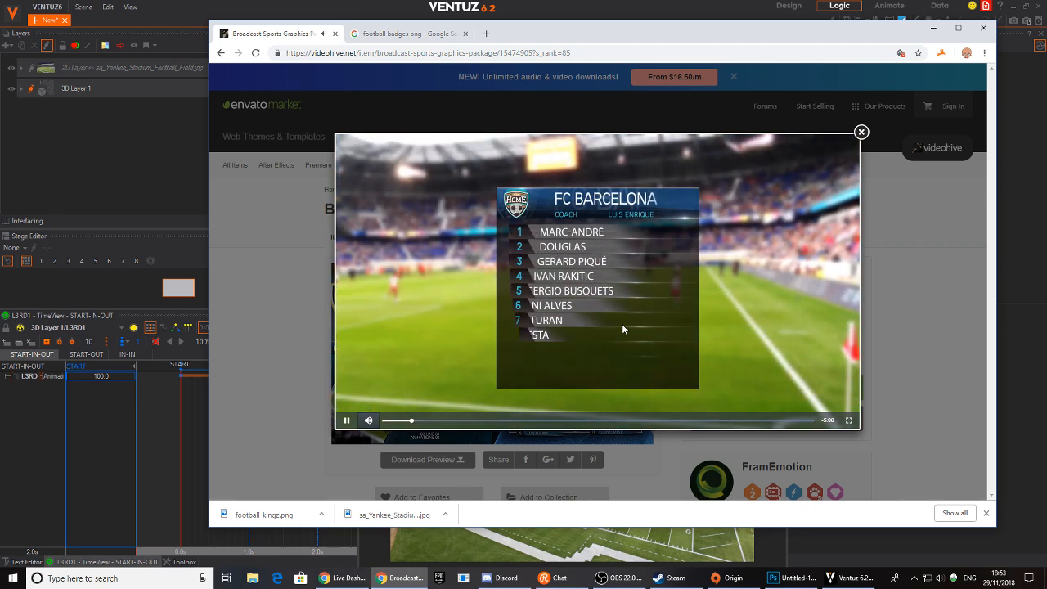
click(346, 420)
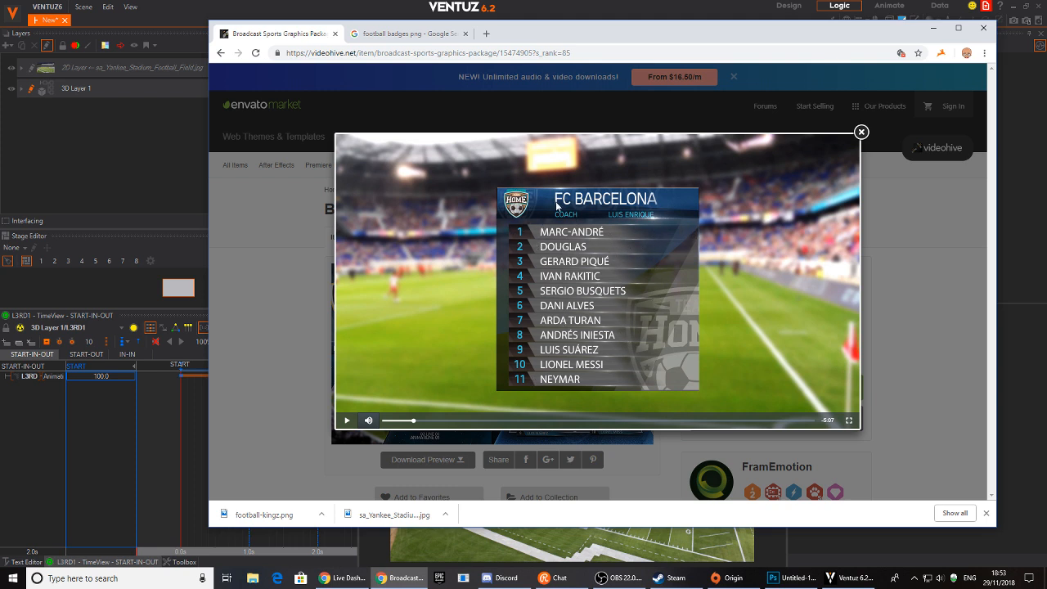
click(381, 7)
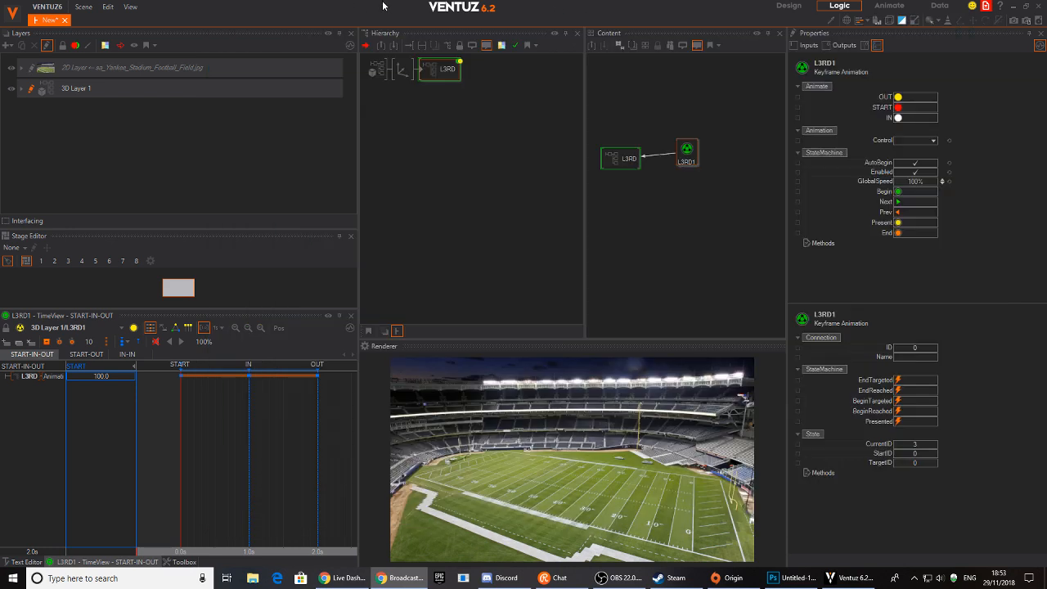
Add a second Axis to the 3D layer's hierarchy on its own branch below the L3RD branch.
double_click(463, 174)
text(ax)
click(491, 203)
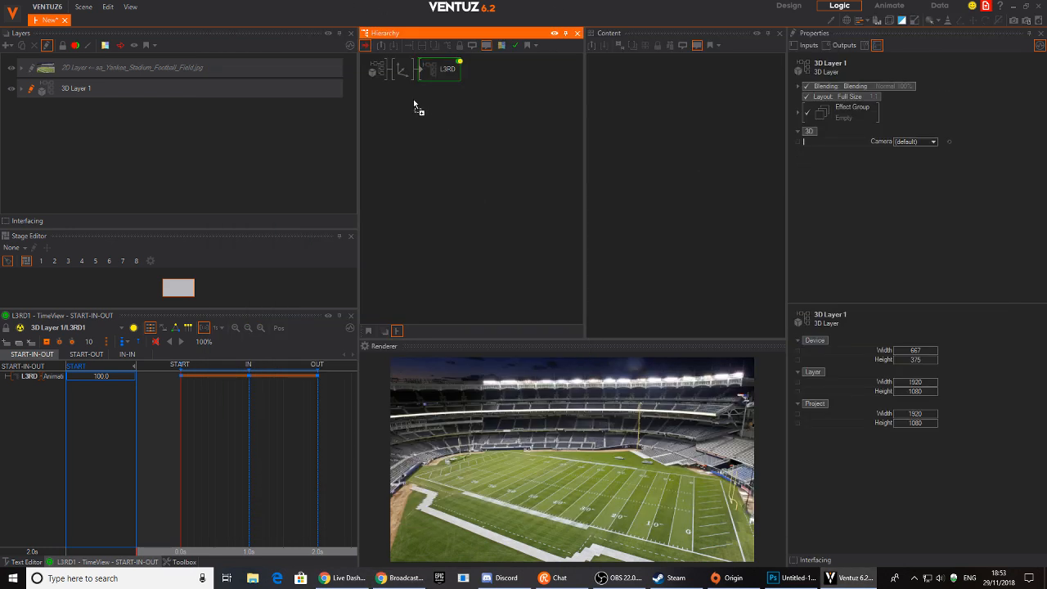
click(399, 79)
click(428, 77)
drag(404, 67, 404, 95)
click(404, 96)
Attach a Rectangle to the new Axis and size it about 25.2 wide by 2.83 high.
key(Tab)
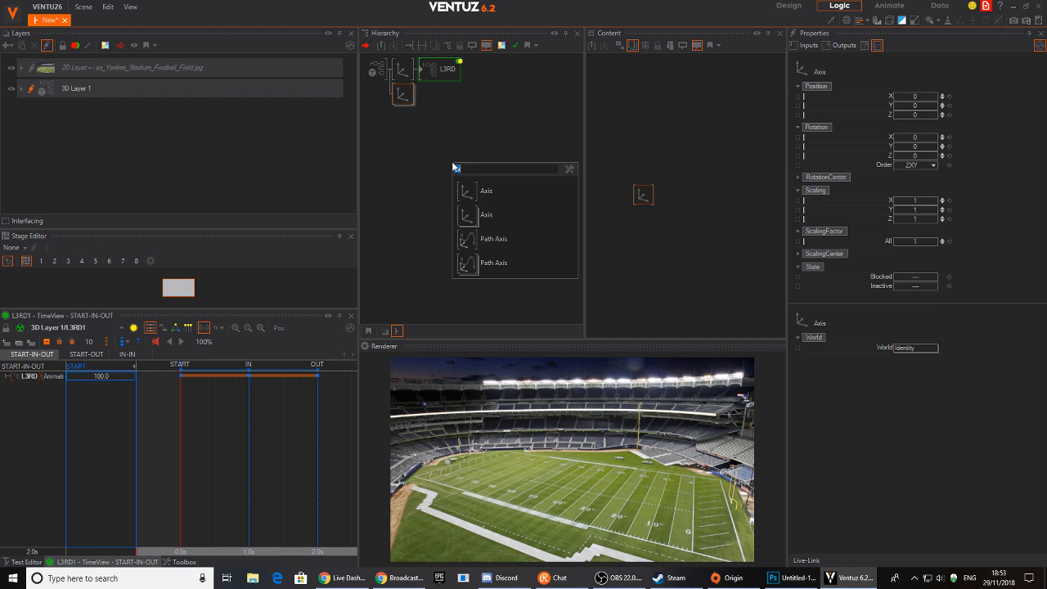
text(re)
click(460, 211)
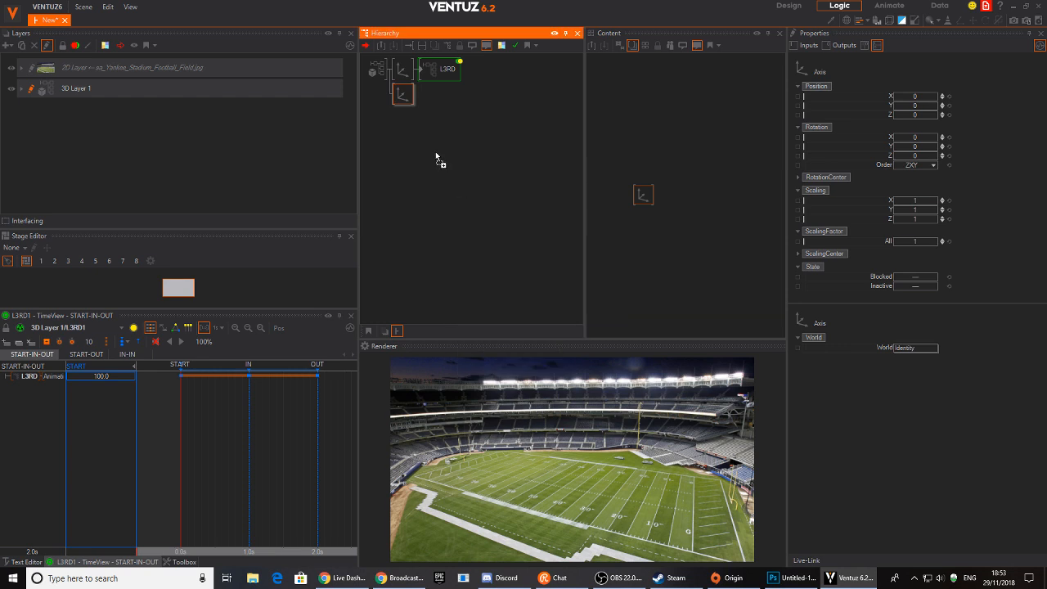
click(431, 104)
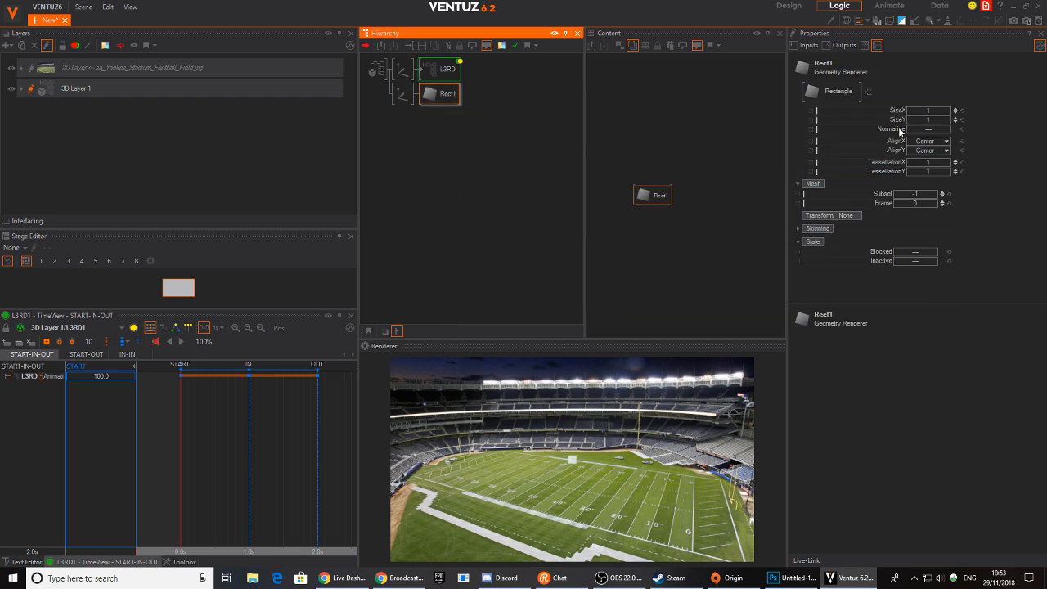
drag(926, 111, 949, 119)
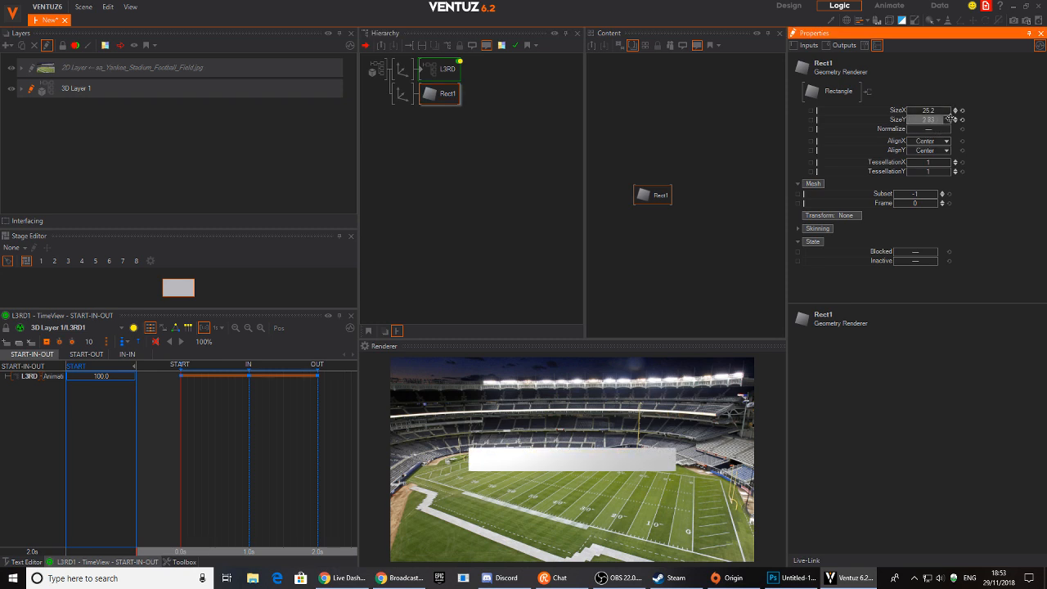
Switch to Chrome, replay the line-up animation and pause on the full player list to study its layout, then return to Ventuz.
click(402, 578)
click(402, 422)
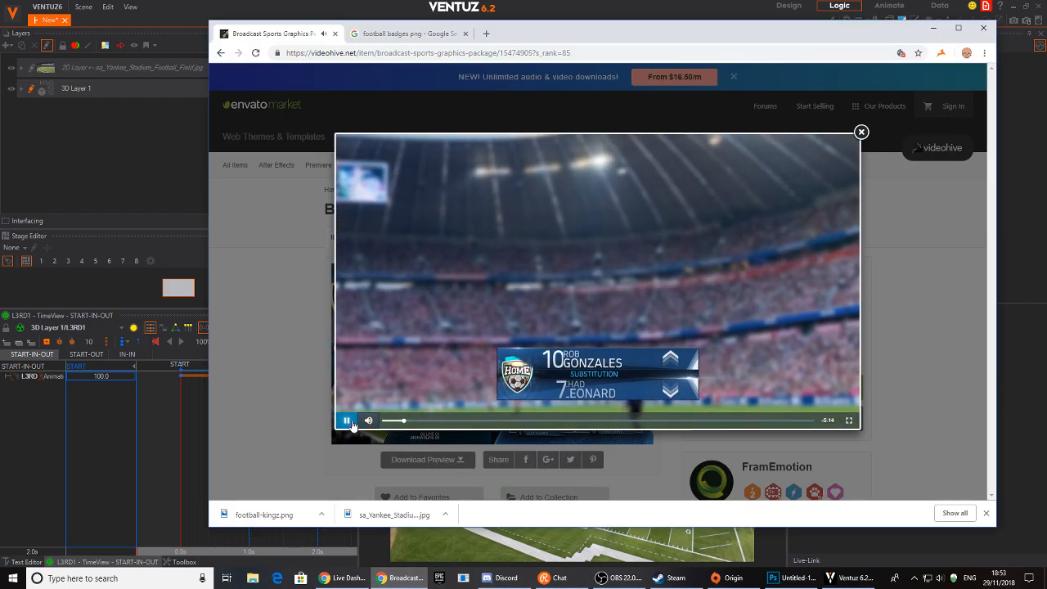
mouse_move(370, 423)
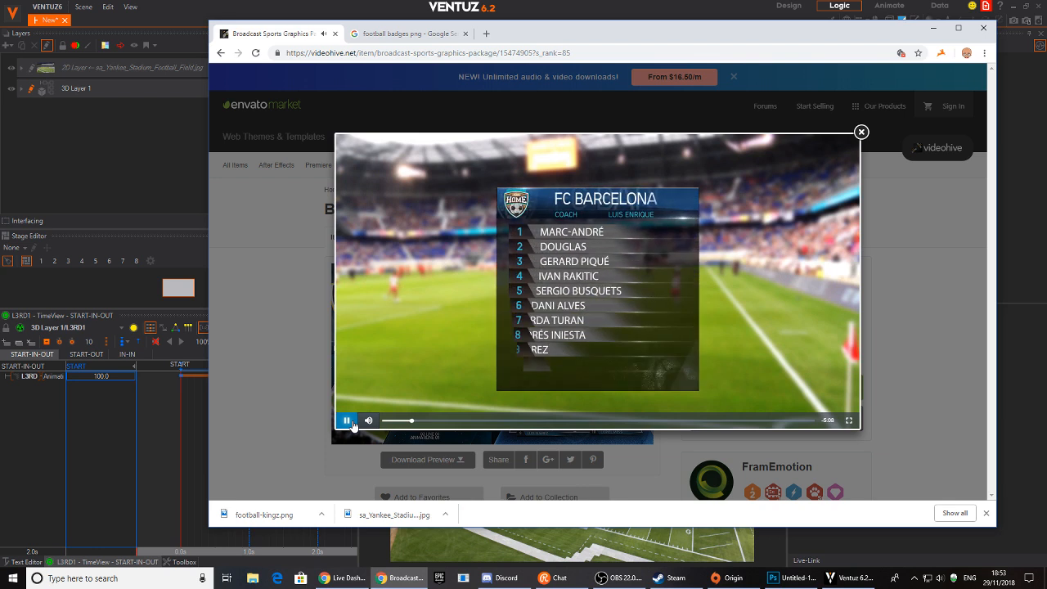
click(594, 256)
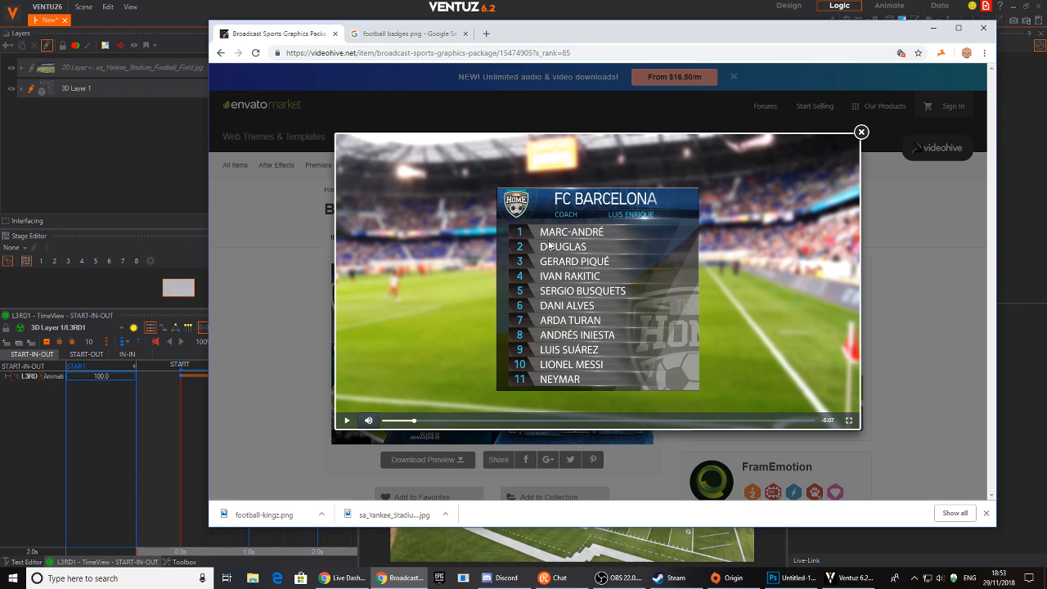
click(518, 11)
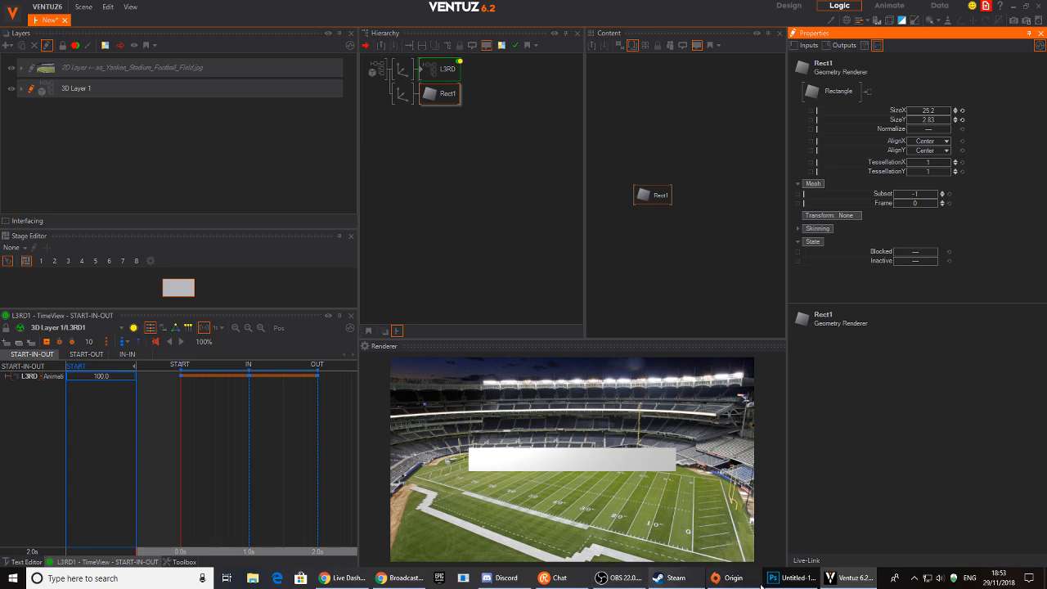
Switch to Photoshop and close the Untitled-1 document without saving it.
click(792, 578)
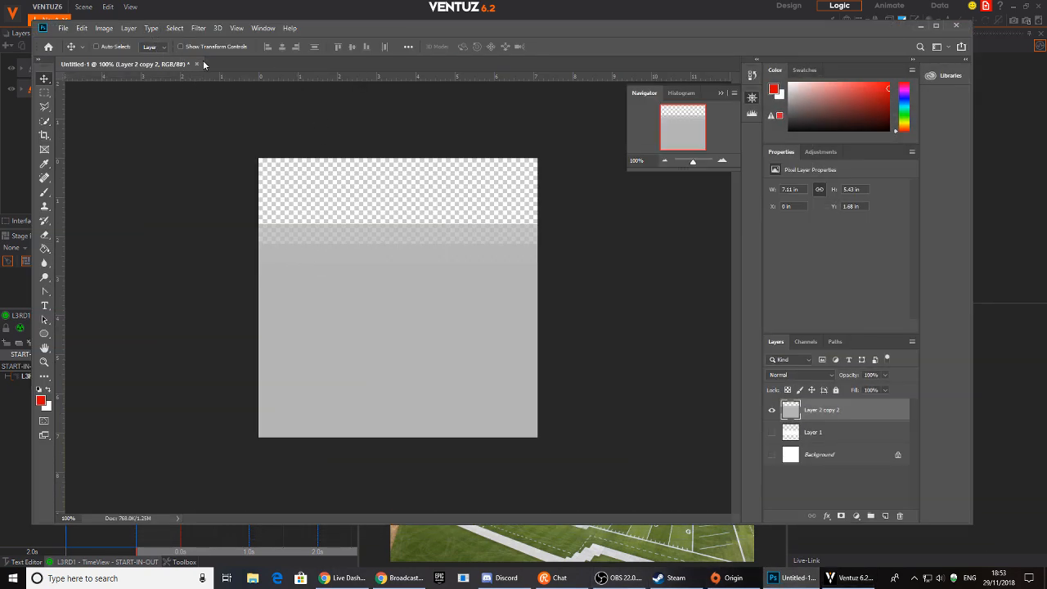
click(196, 64)
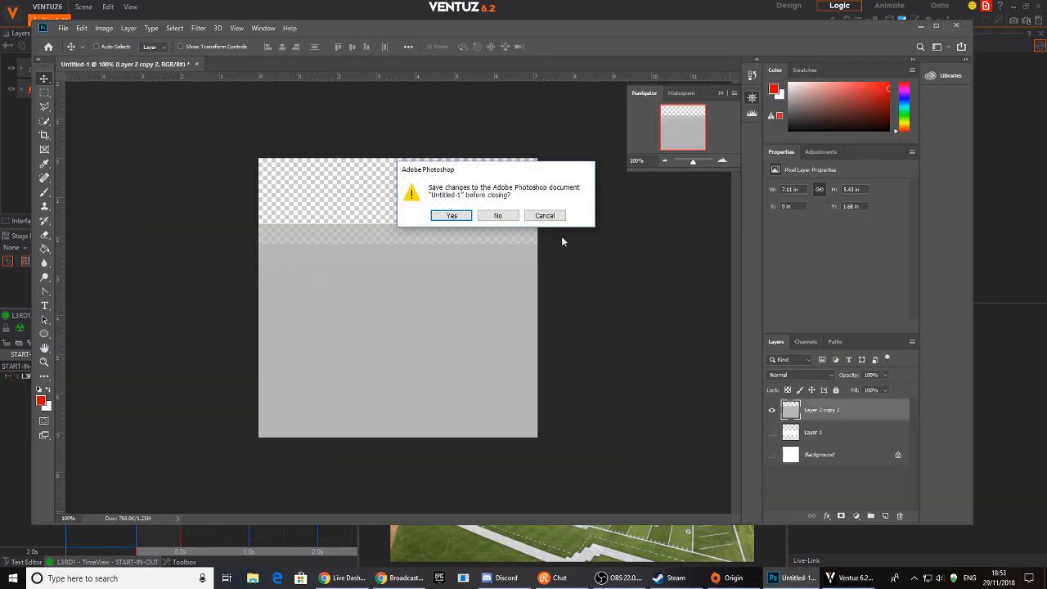
click(498, 216)
Create a new 1920 x 1080 px document at 72 ppi from the recent custom preset.
click(63, 29)
click(74, 46)
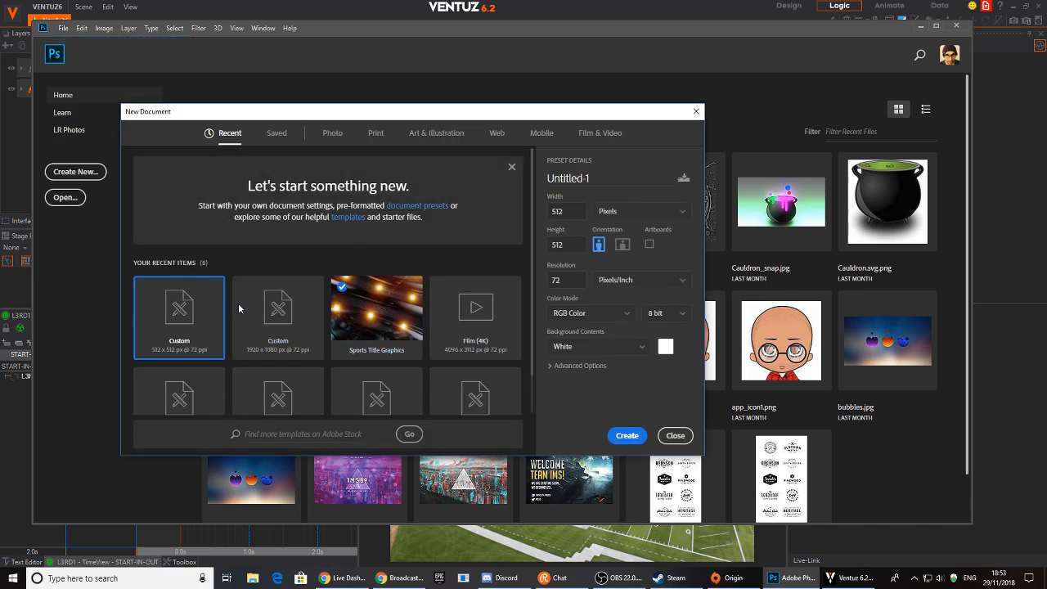
click(300, 327)
click(627, 435)
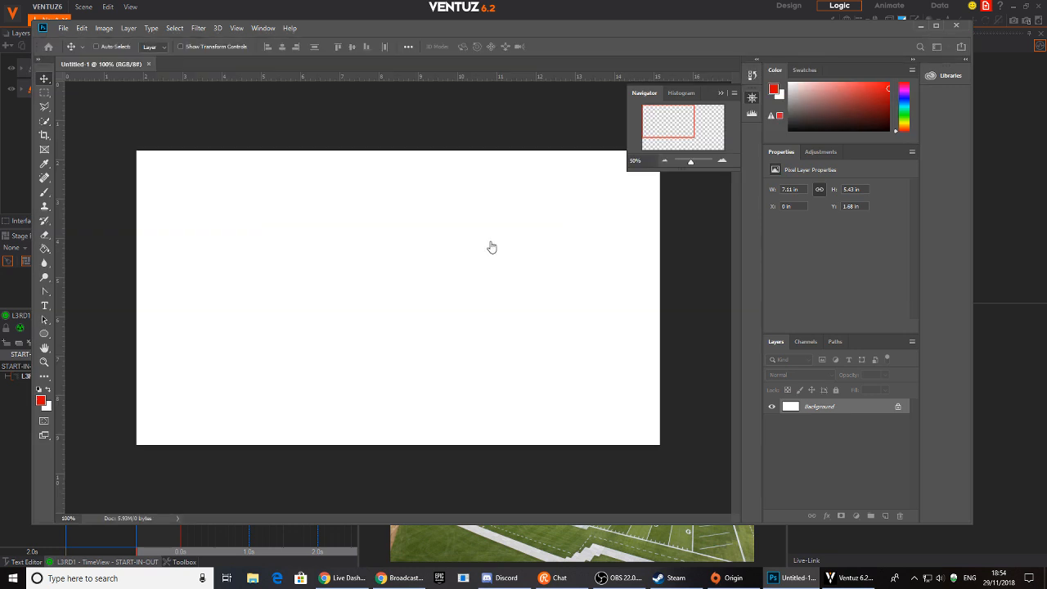
Add a new layer, marquee a wide horizontal bar about 24.6 by 2.3 in across the middle and fill it with red.
click(884, 516)
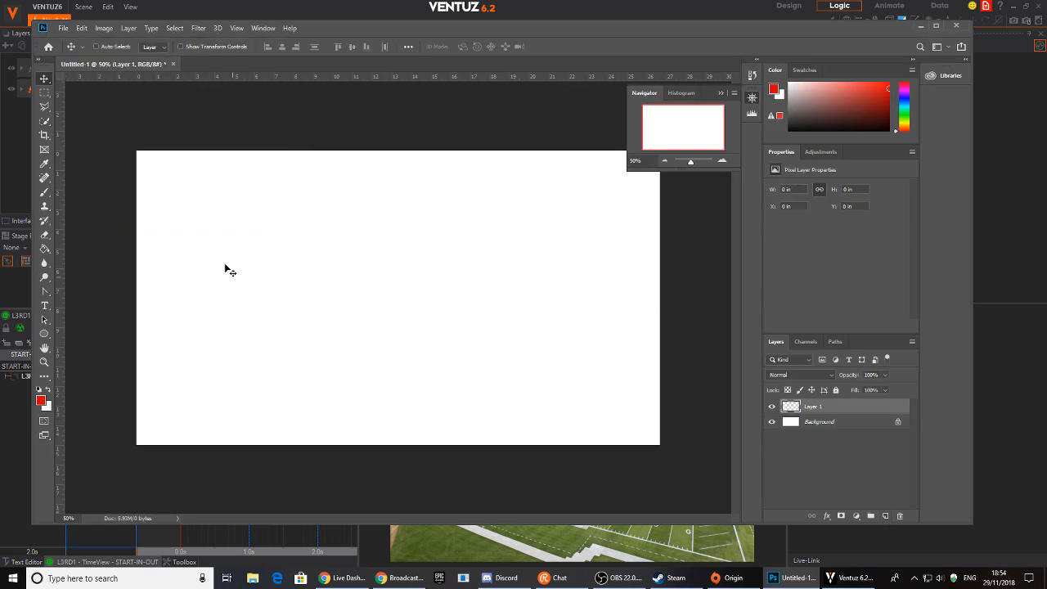
key(m)
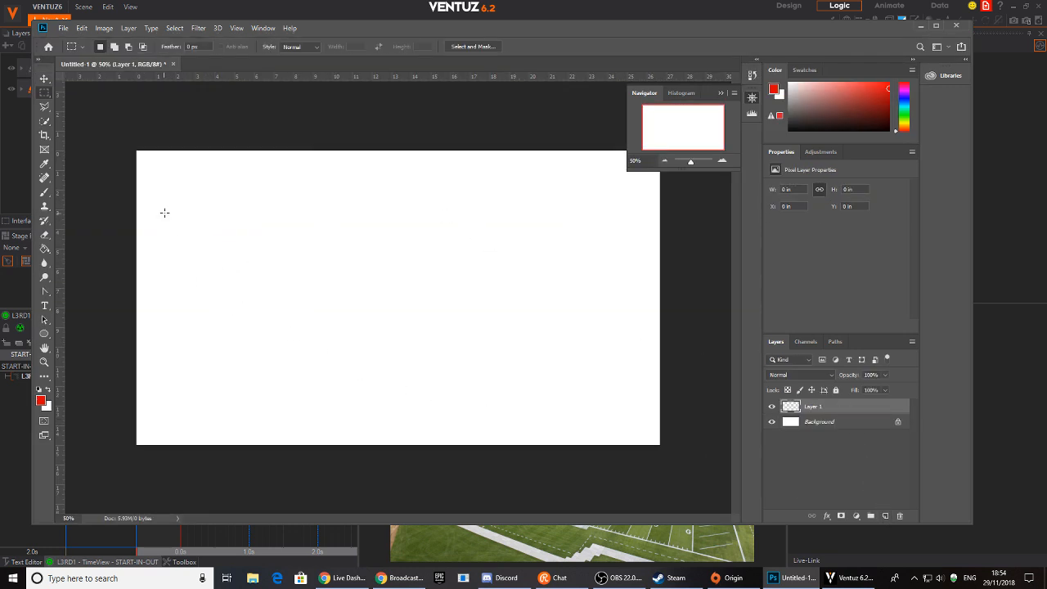
drag(152, 221, 634, 271)
drag(553, 259, 566, 310)
key(g)
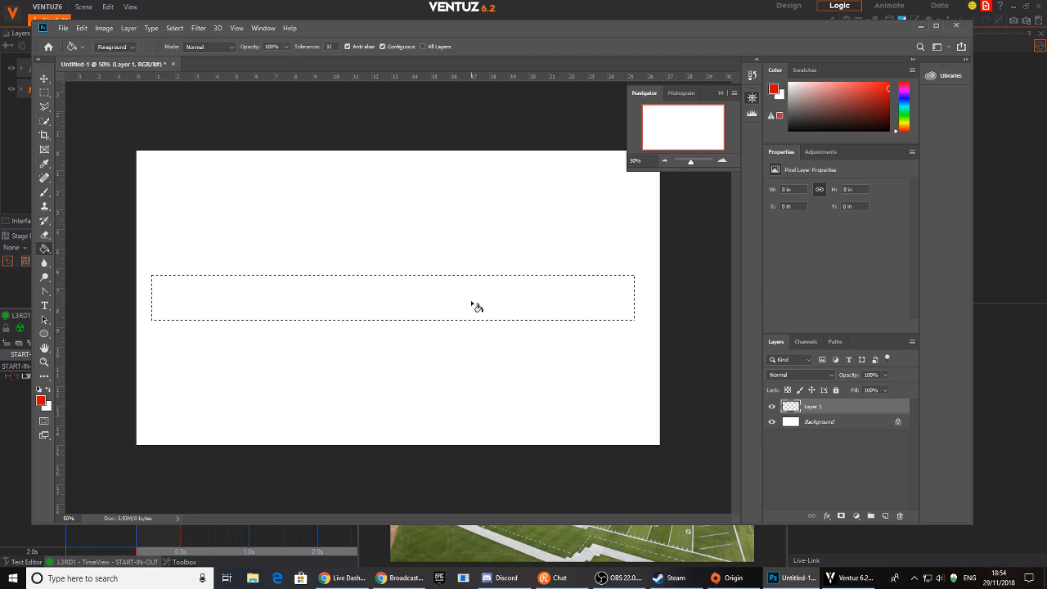
click(476, 306)
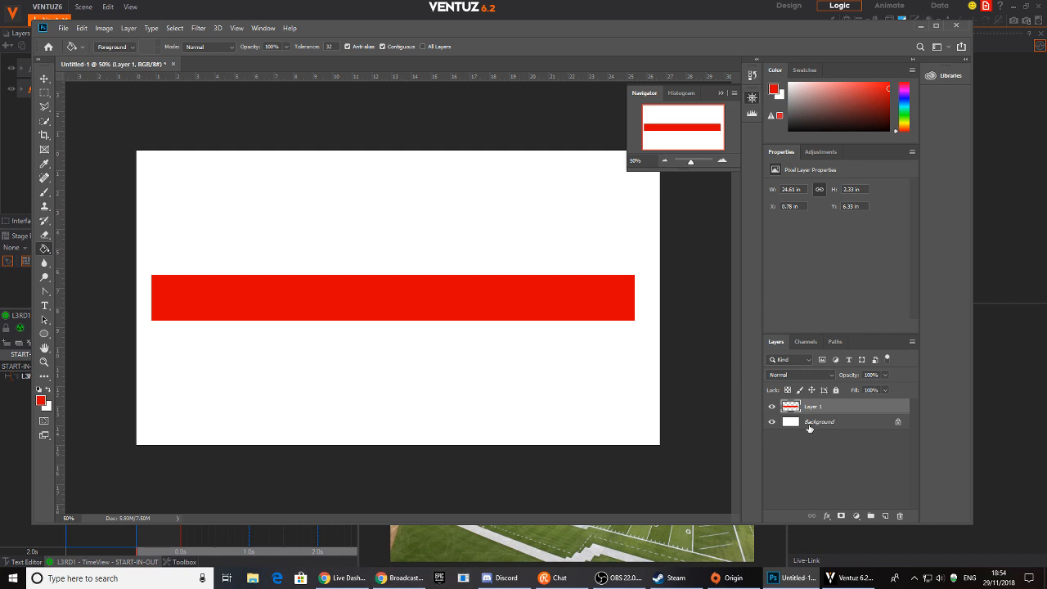
Turn the red bar white by raising its Hue/Saturation lightness to the maximum.
key(ctrl+u)
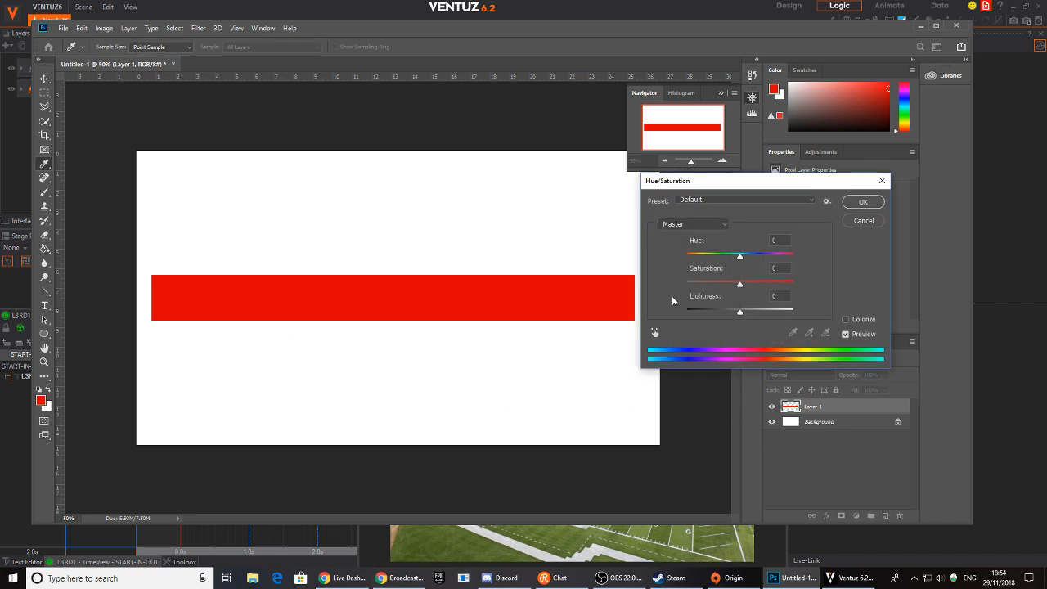
drag(744, 313, 895, 281)
click(863, 203)
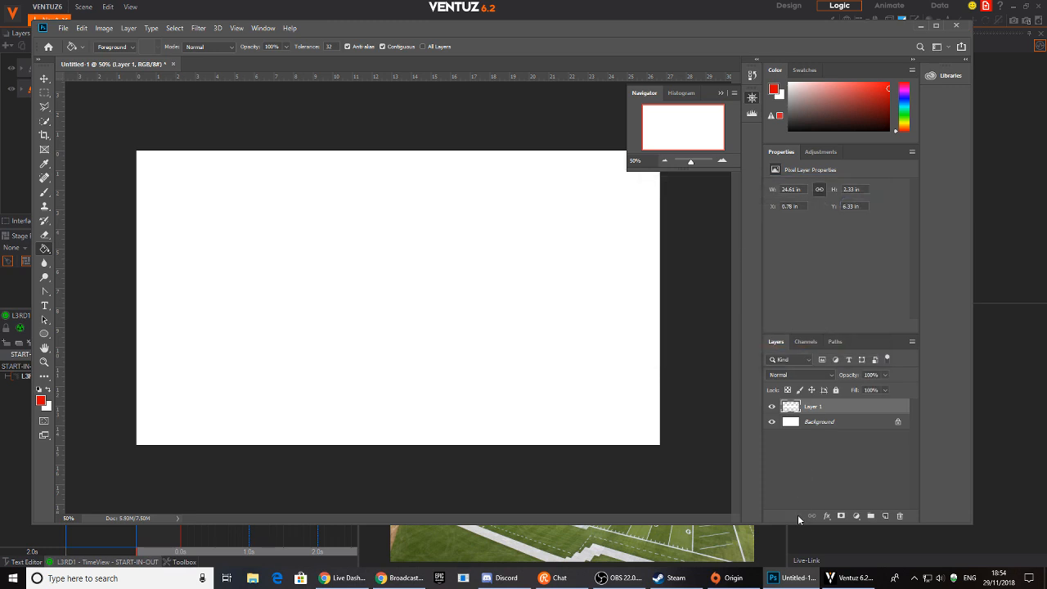
Add a drop shadow to the white bar with a size of 21 px.
click(828, 516)
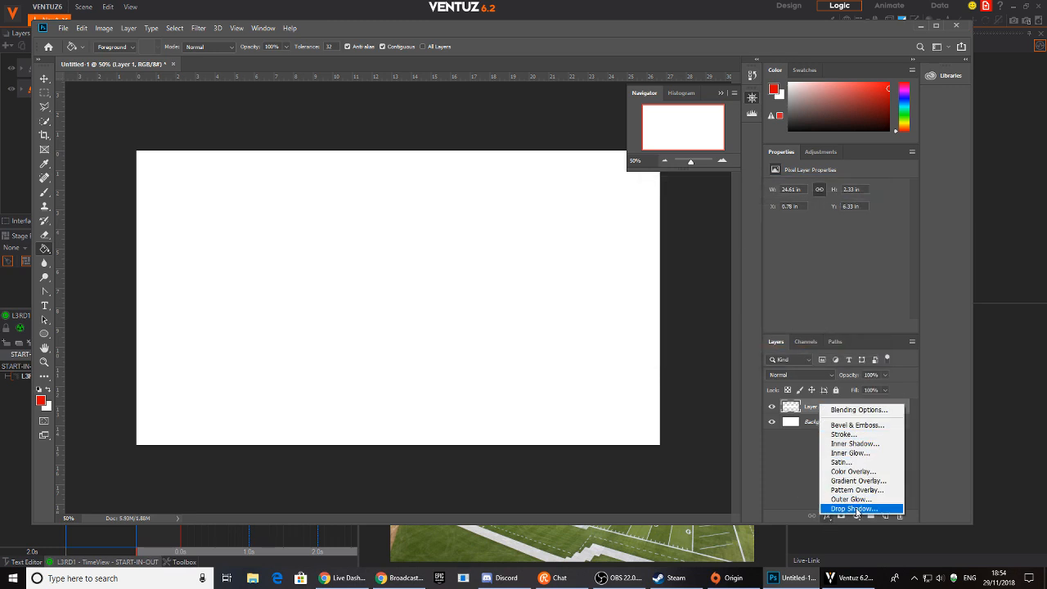
click(854, 509)
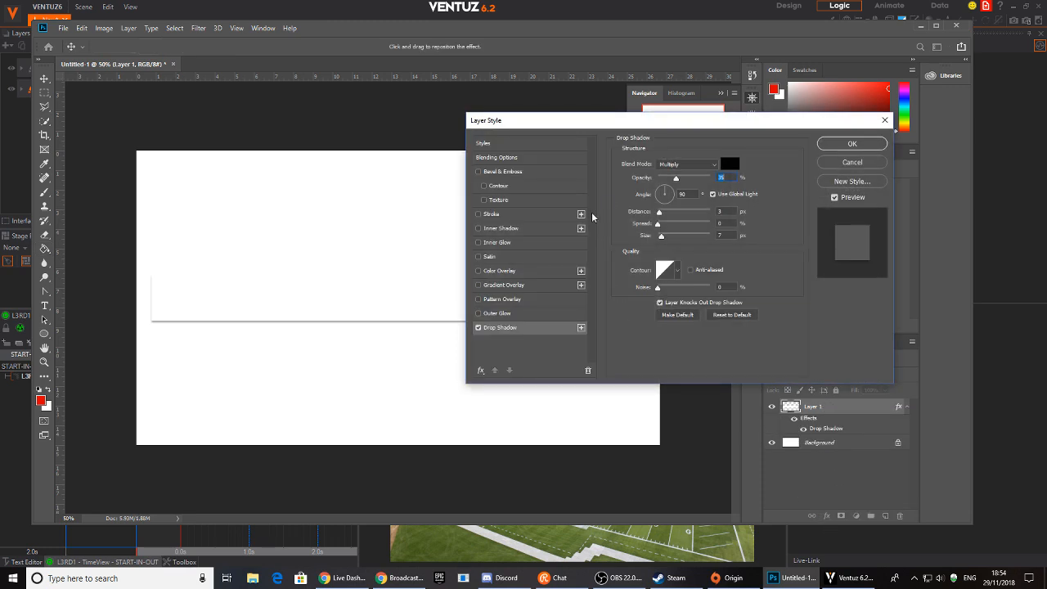
drag(685, 115, 762, 169)
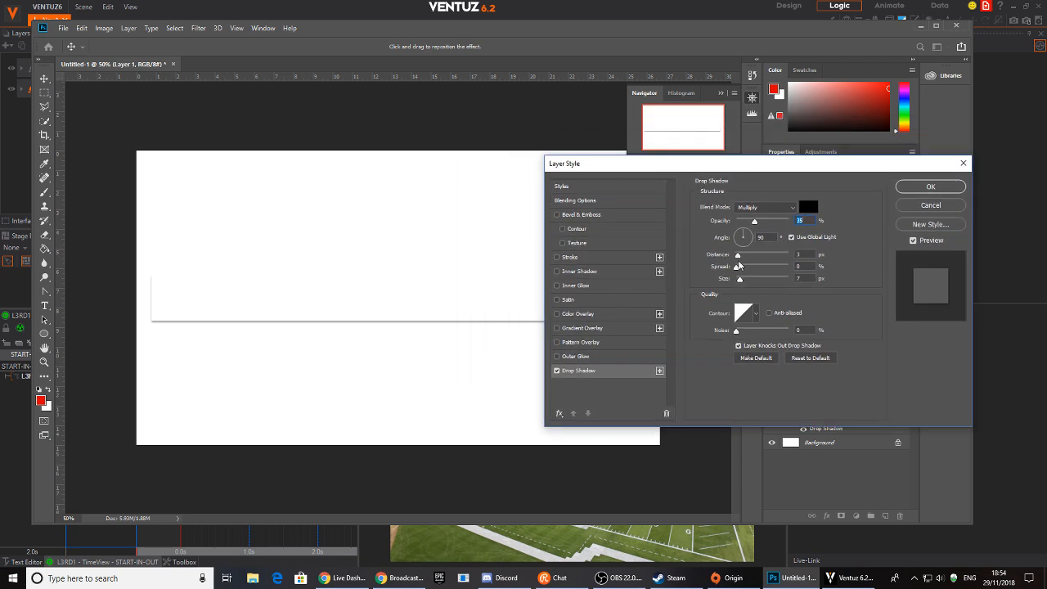
drag(741, 278, 745, 283)
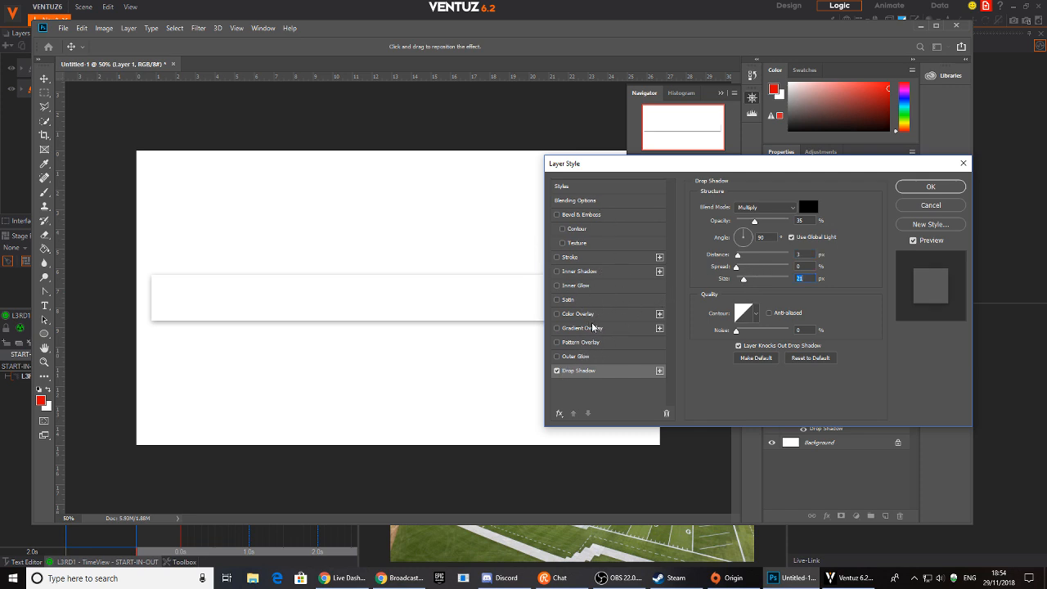
Enable Bevel & Emboss on the bar using the Emboss style, with size 131 px and soften 4 px.
click(575, 214)
mouse_move(748, 252)
mouse_down()
mouse_move(772, 253)
mouse_move(738, 253)
mouse_move(756, 253)
mouse_up()
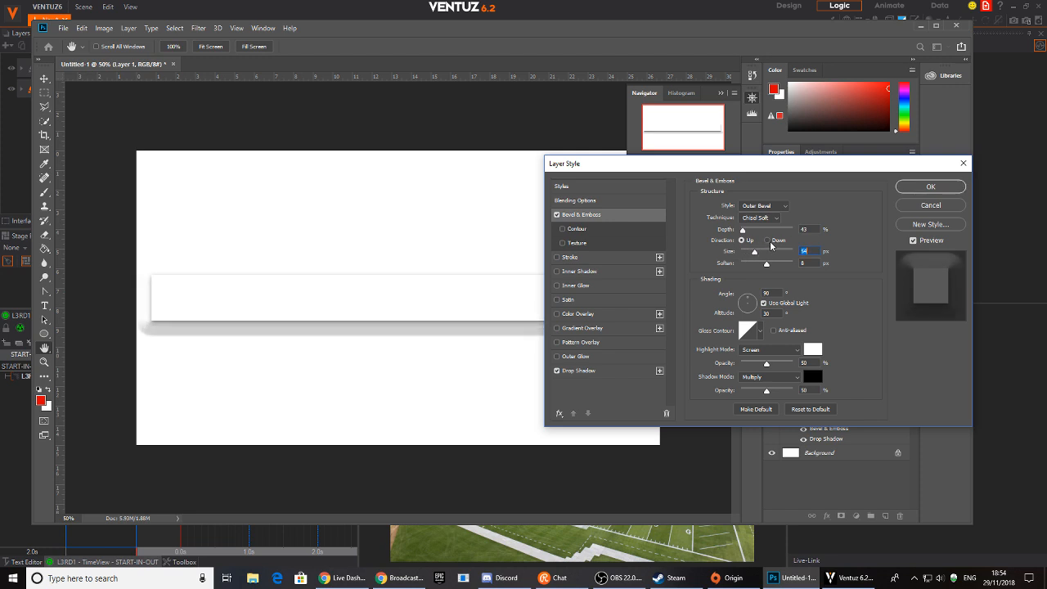
click(774, 206)
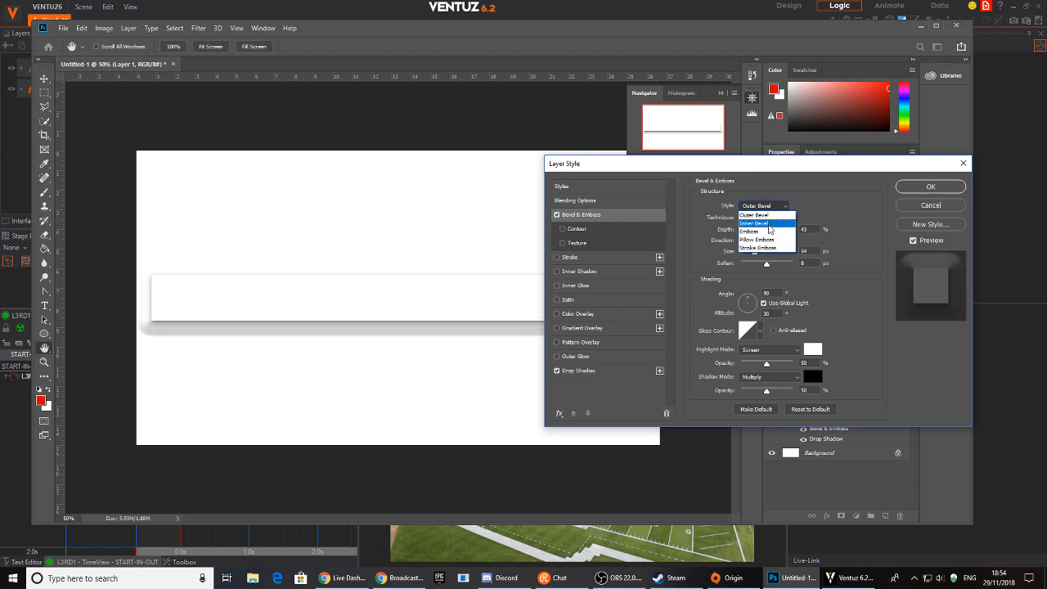
click(770, 231)
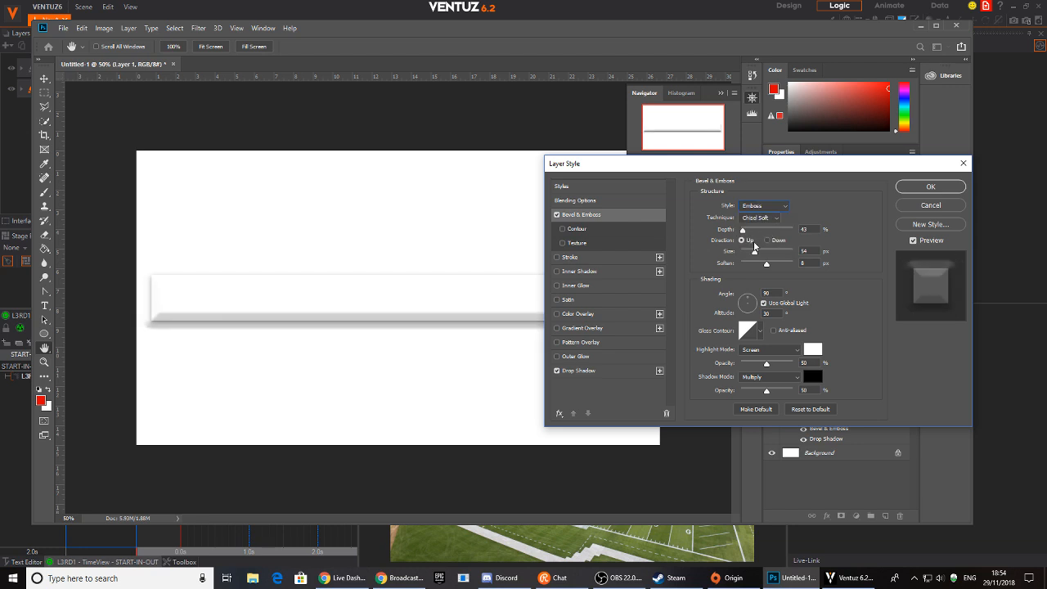
drag(756, 251, 769, 254)
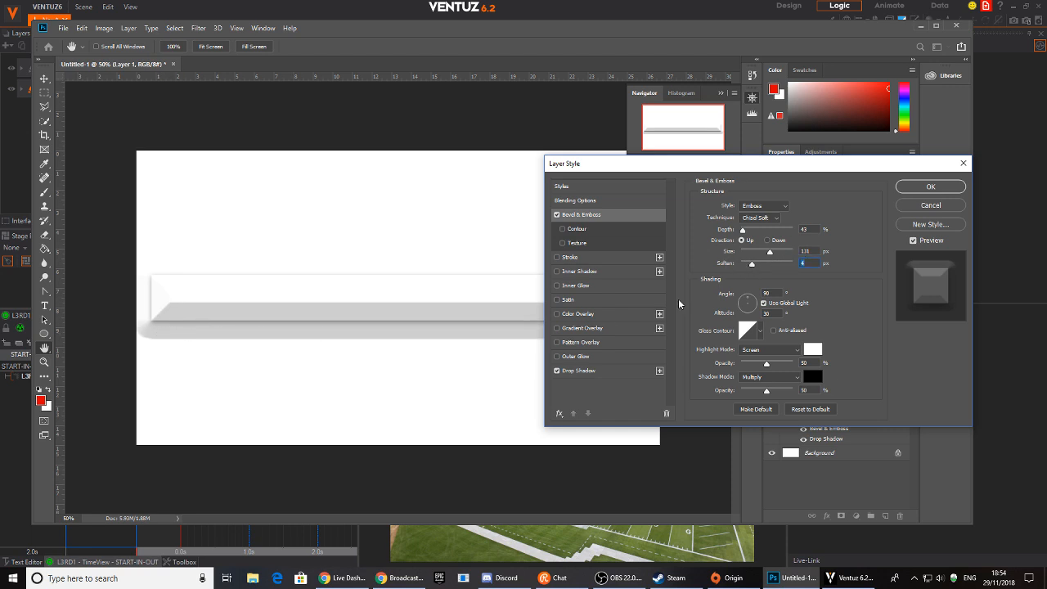
Try Pillow Emboss, and settle on an Inner Bevel with depth 157%, size 35 px, soften 16 px and 25% highlight opacity.
click(556, 371)
click(769, 206)
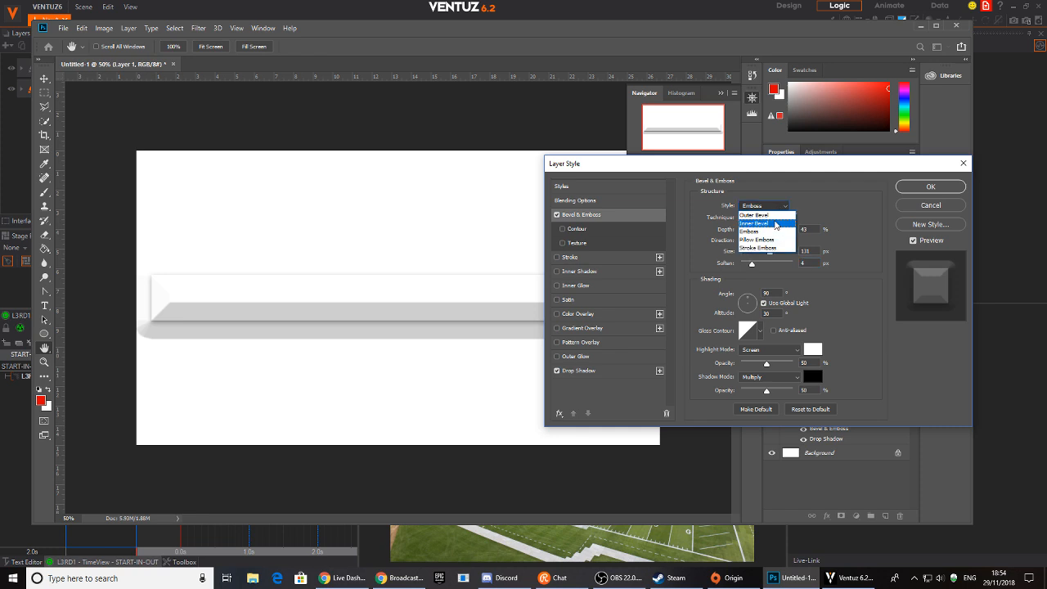
click(767, 240)
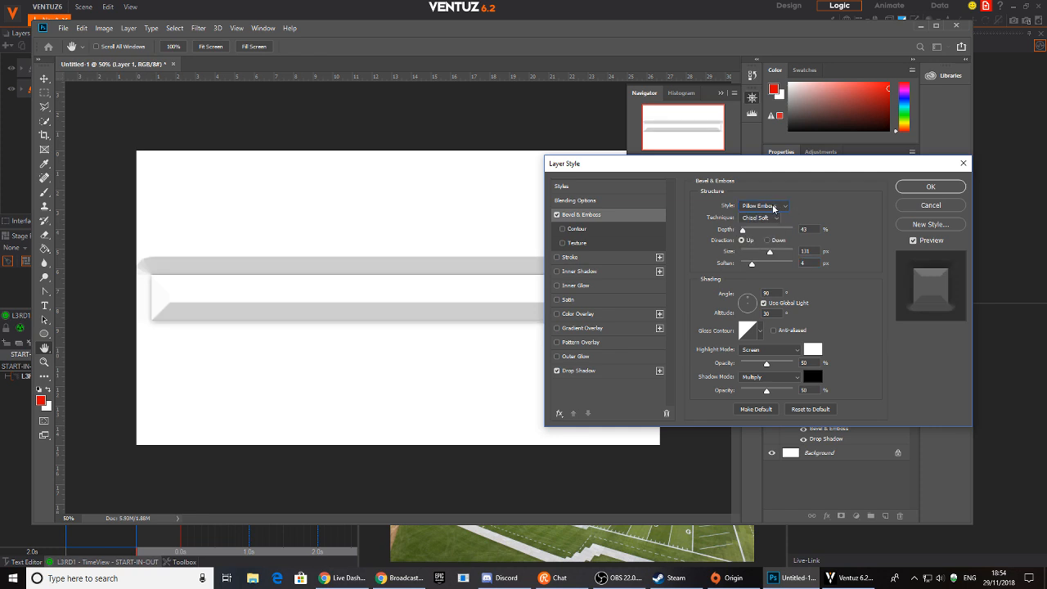
click(773, 208)
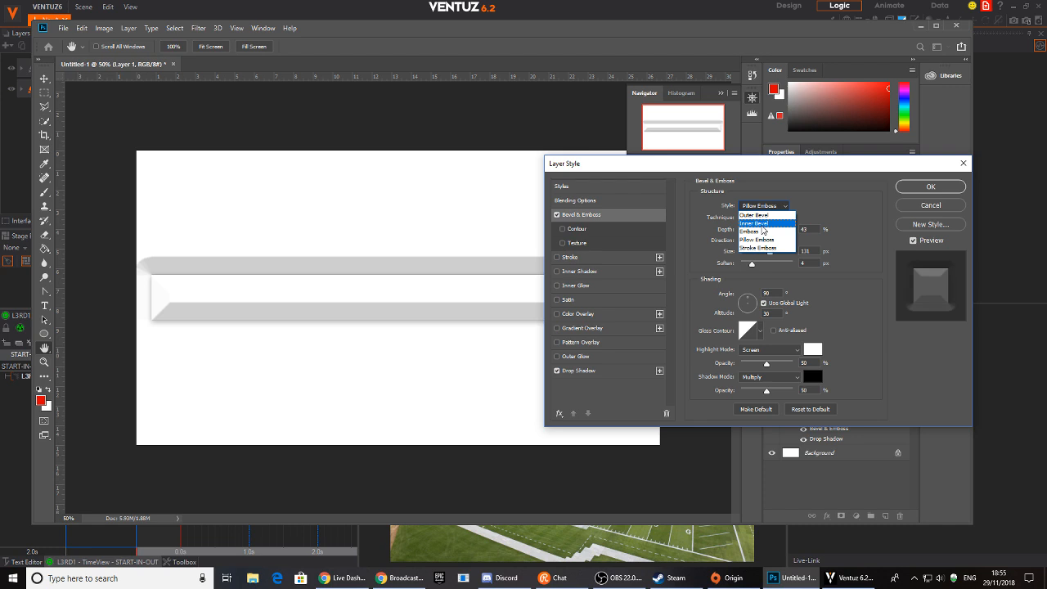
click(763, 223)
drag(743, 230, 752, 256)
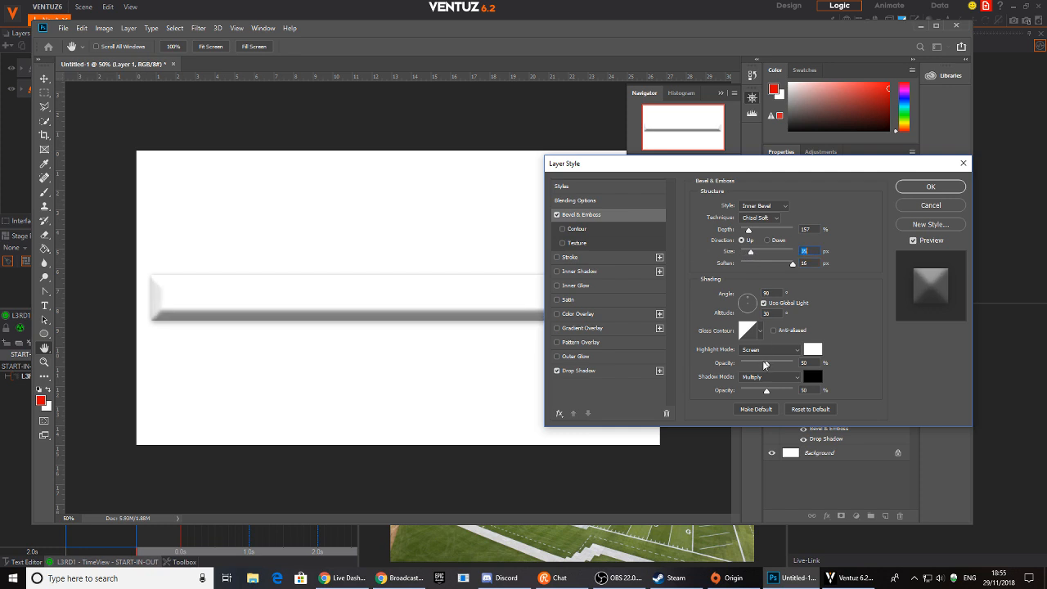
drag(782, 366, 754, 364)
Try several gloss contours for the bevel and choose the rounded convex curve.
click(761, 332)
click(714, 357)
click(728, 357)
click(744, 356)
click(781, 356)
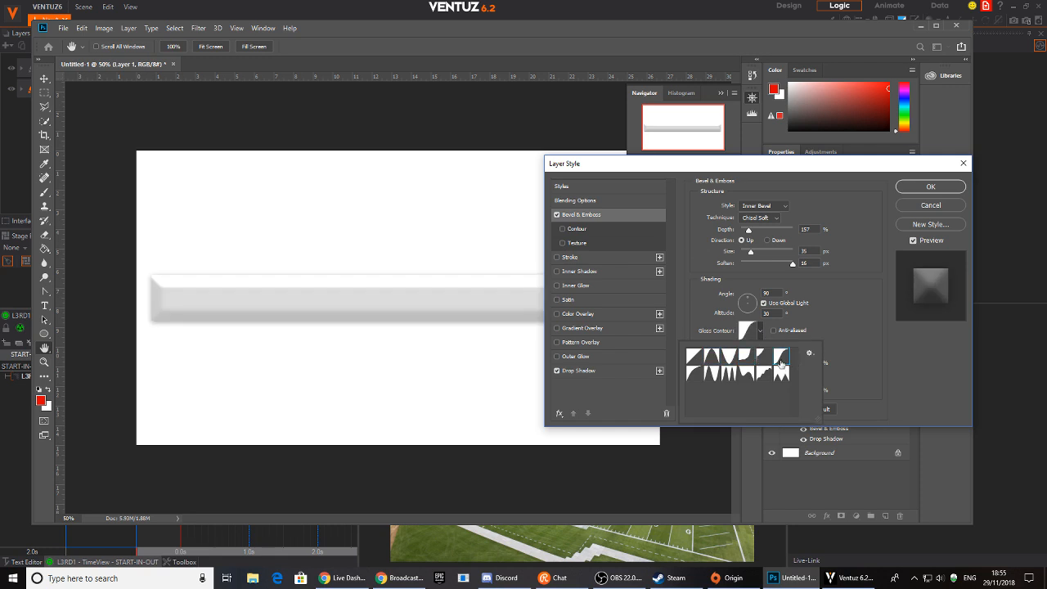
click(763, 373)
click(694, 364)
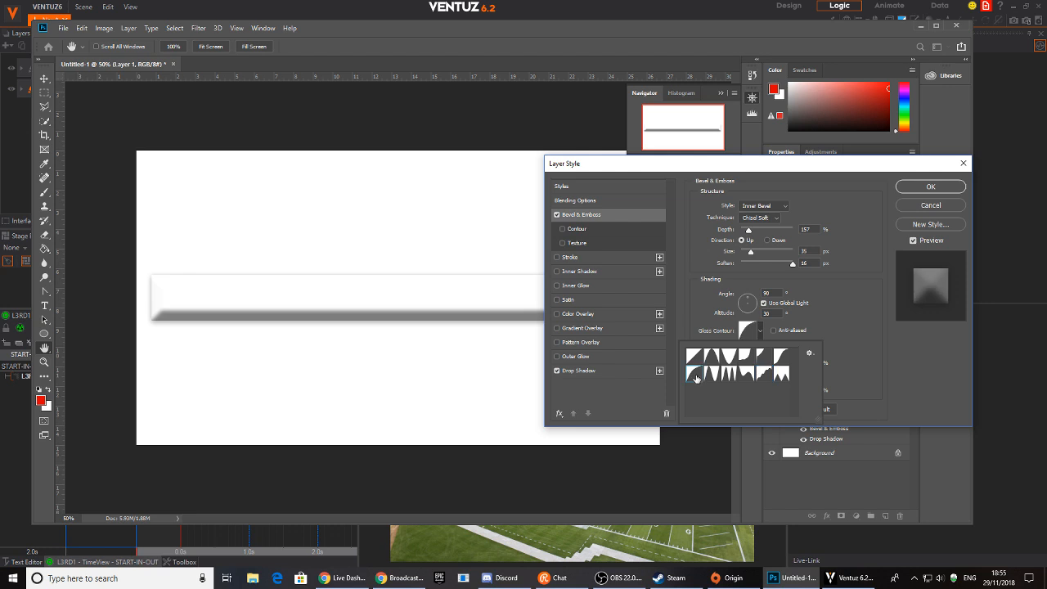
Change the bevel technique to Smooth with depth 126%, size 32 px and soften 7 px, keeping the direction up.
drag(756, 256, 761, 230)
click(766, 240)
click(746, 241)
click(760, 217)
click(759, 227)
mouse_move(765, 253)
mouse_down()
mouse_move(741, 254)
mouse_move(783, 266)
mouse_move(736, 268)
mouse_move(792, 264)
mouse_move(772, 268)
mouse_up()
mouse_move(759, 232)
mouse_down()
mouse_move(746, 242)
mouse_move(776, 265)
mouse_move(763, 265)
mouse_up()
Set the bevel's shadow opacity to 13% and its light to angle 91° and altitude 53°, and apply the layer style.
mouse_move(766, 391)
mouse_down()
mouse_move(810, 359)
mouse_move(781, 384)
mouse_move(746, 393)
mouse_up()
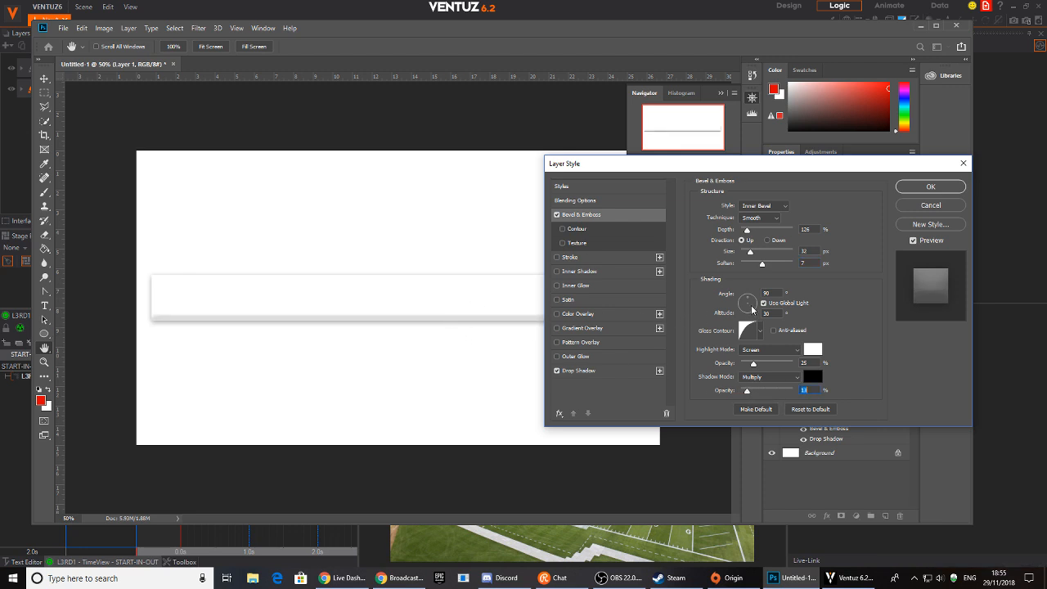
drag(745, 303, 750, 304)
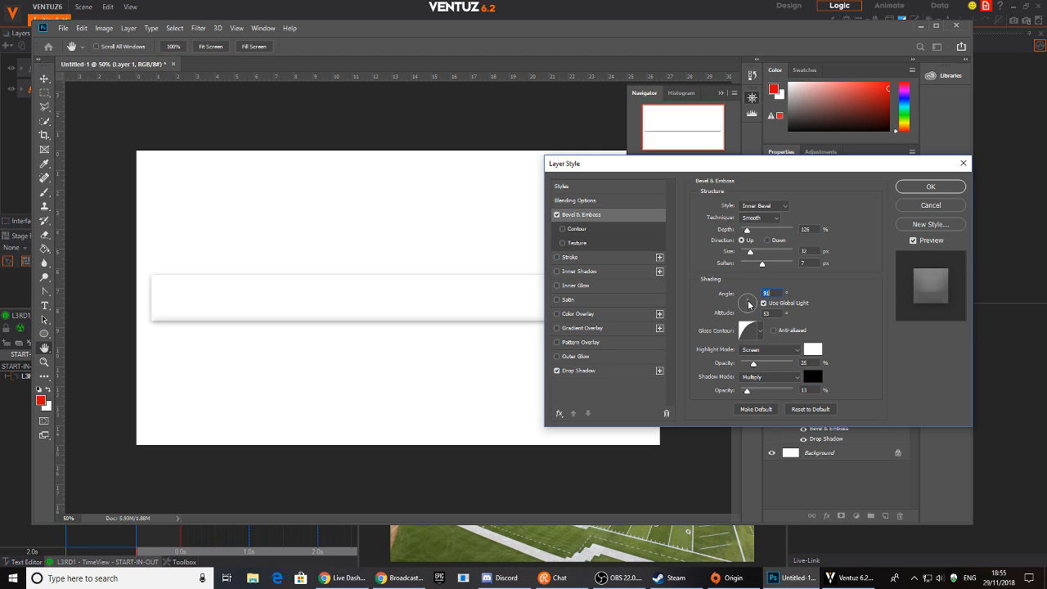
click(931, 187)
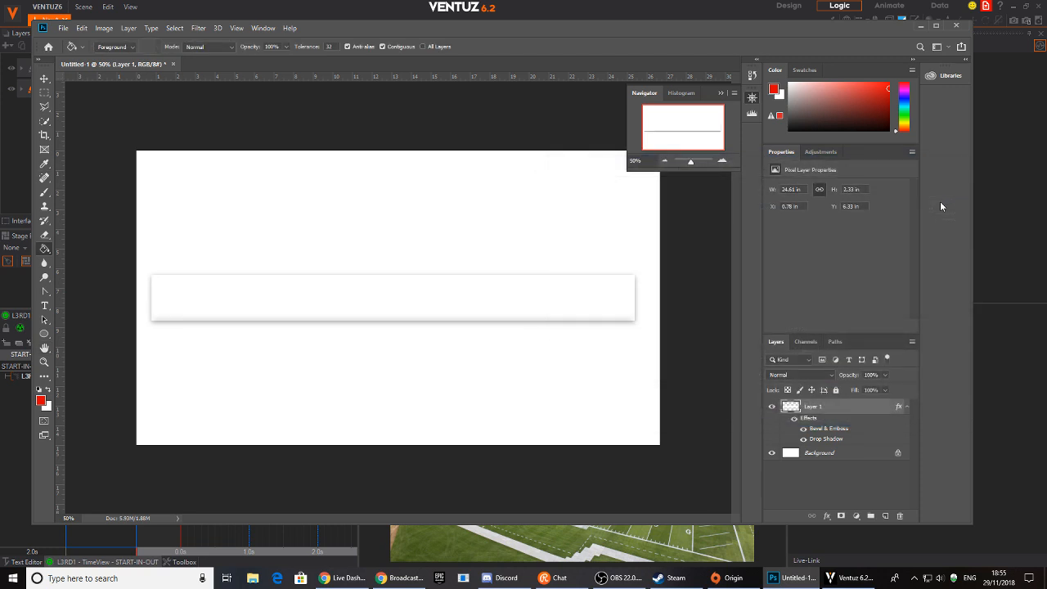
Duplicate the styled bar layer and darken the copy with a Hue/Saturation lightness of -100.
click(44, 79)
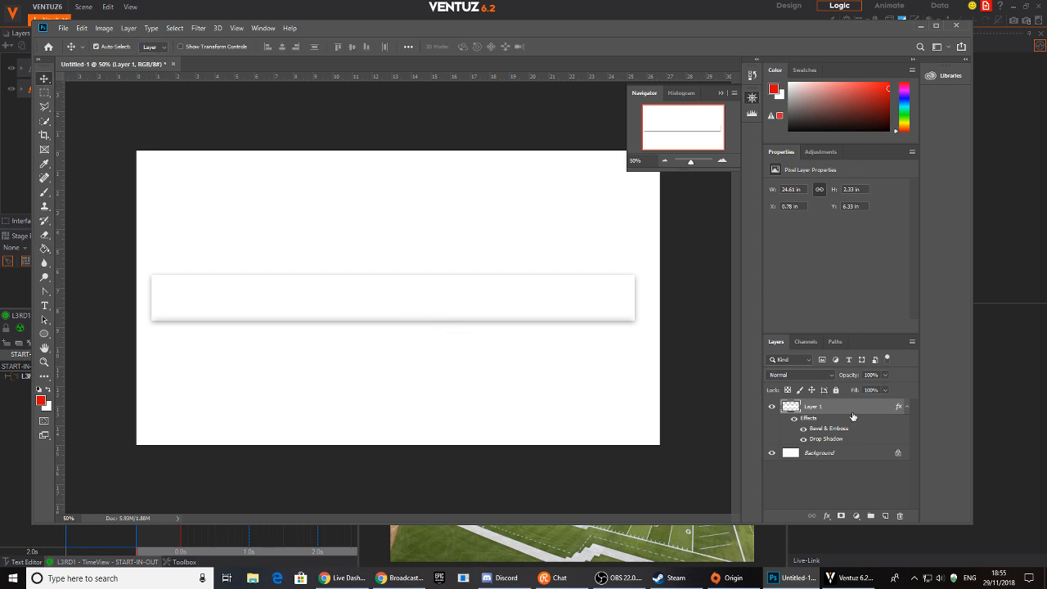
key(ctrl+j)
key(ctrl+u)
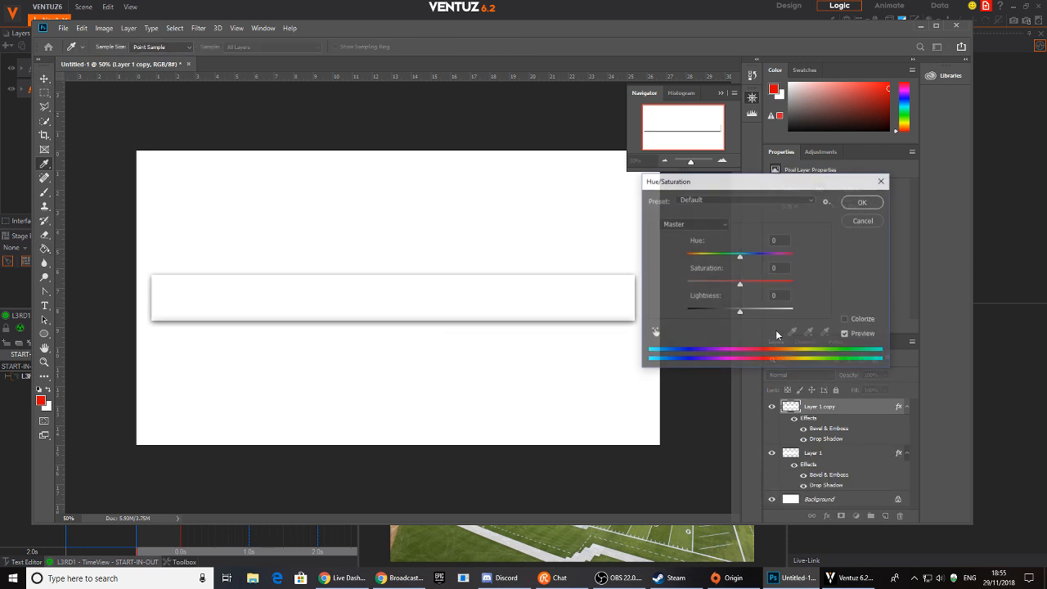
drag(741, 312, 649, 310)
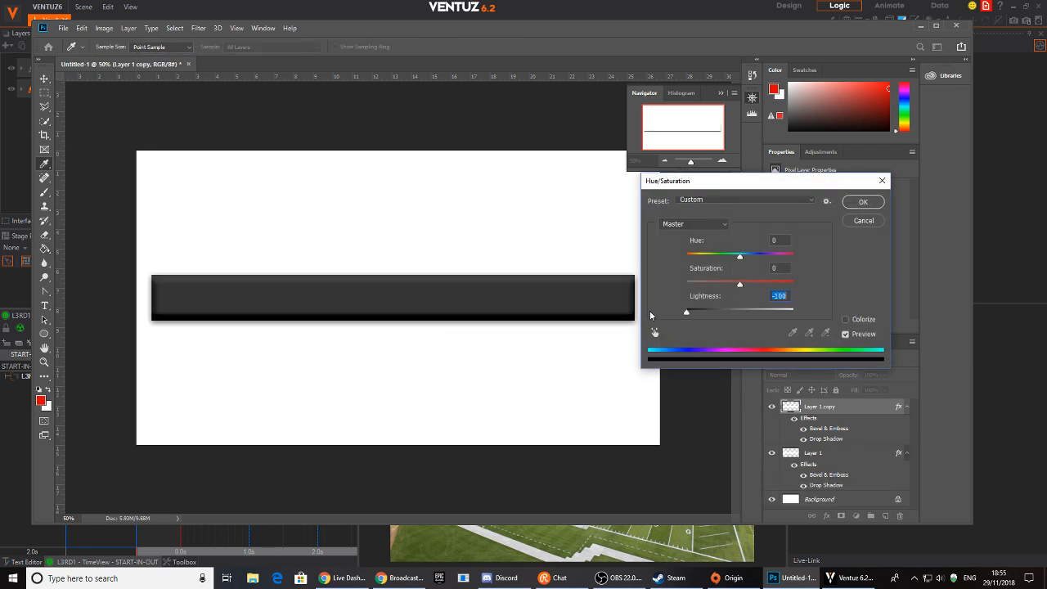
click(863, 208)
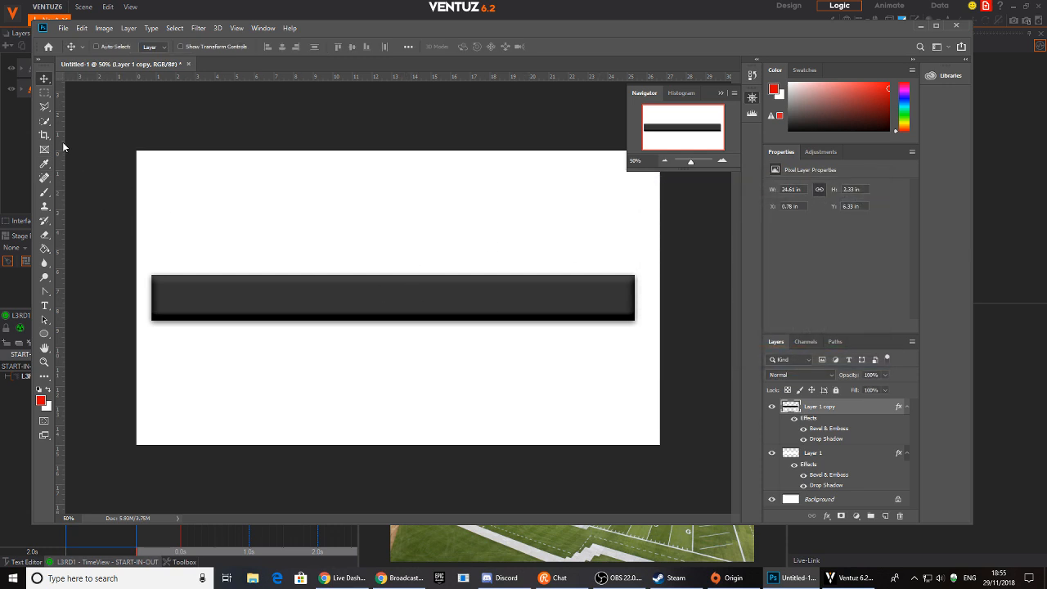
Cut away most of the dark copy with a polygonal lasso selection, leaving a slanted block about 5.4 in wide at the bar's left end.
click(47, 94)
click(46, 107)
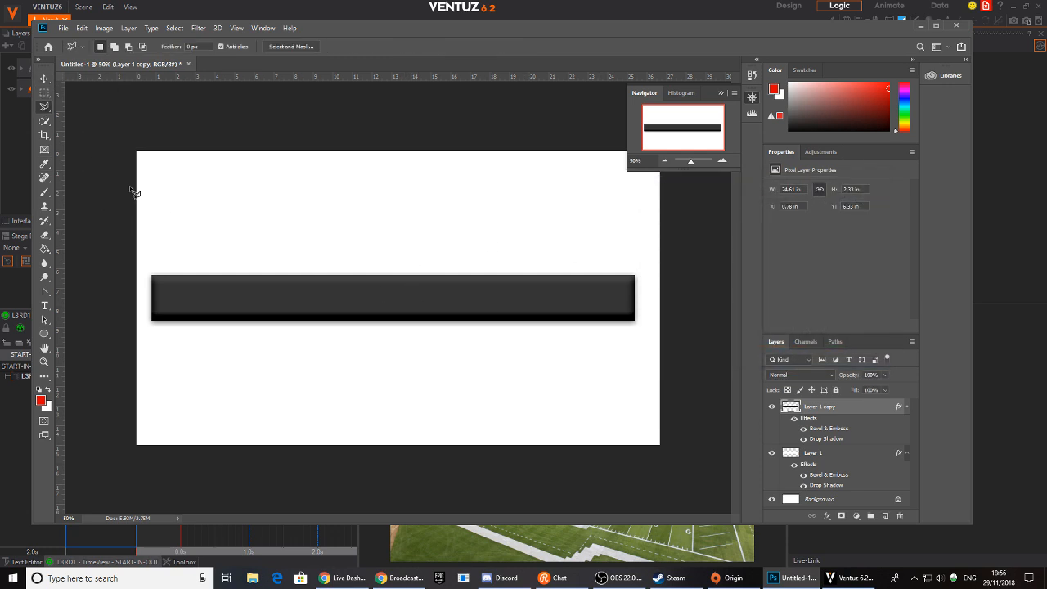
click(206, 256)
click(312, 390)
click(665, 357)
click(630, 232)
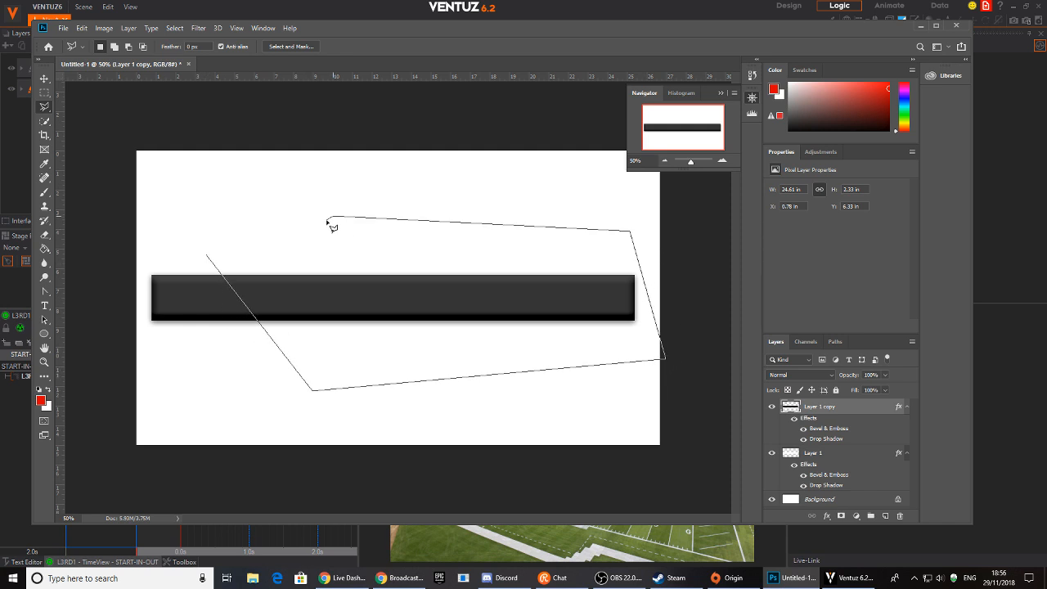
double_click(328, 222)
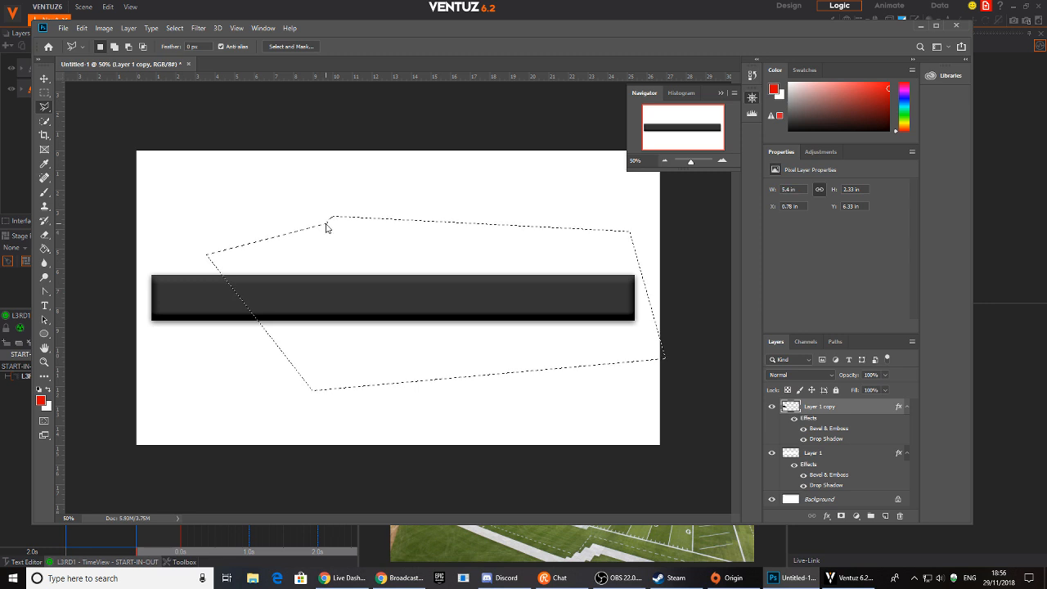
key(Delete)
key(ctrl+d)
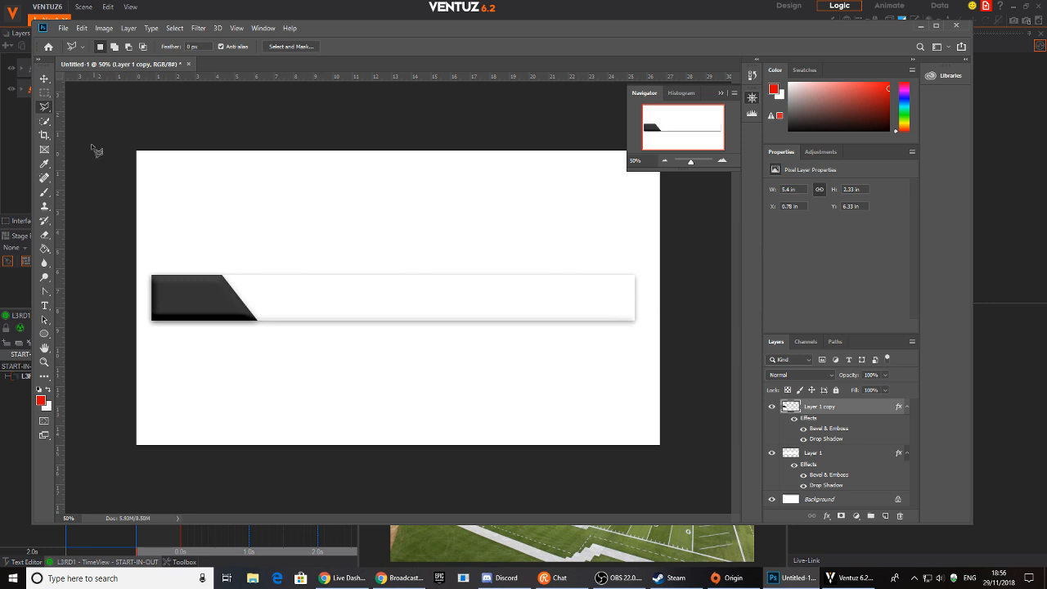
Hide the Background layer, add an empty layer above the white bar's Layer 1, and merge the two to flatten its effects.
click(45, 81)
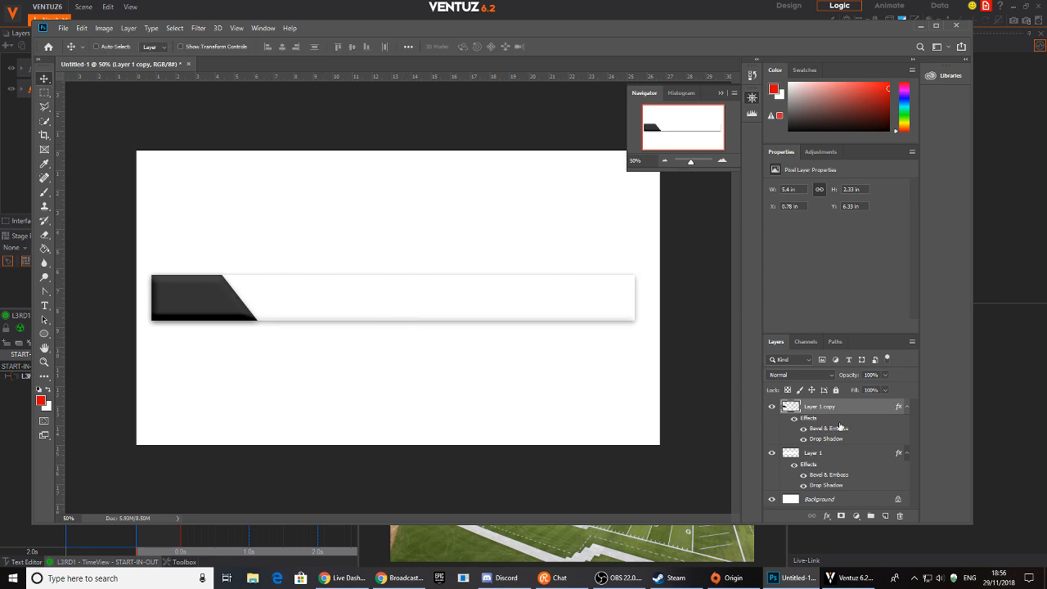
click(772, 499)
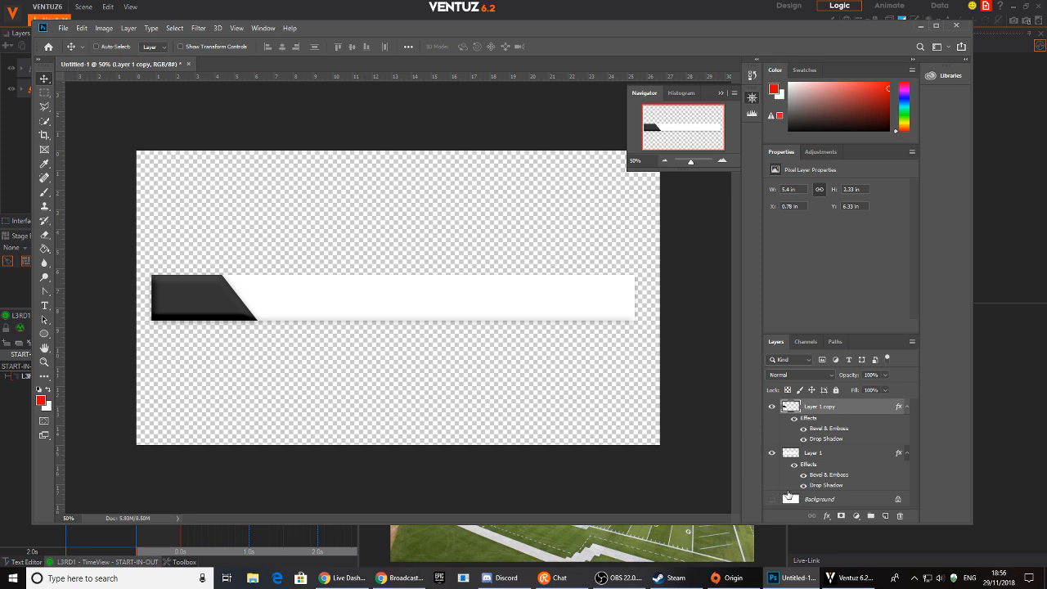
click(822, 464)
click(885, 515)
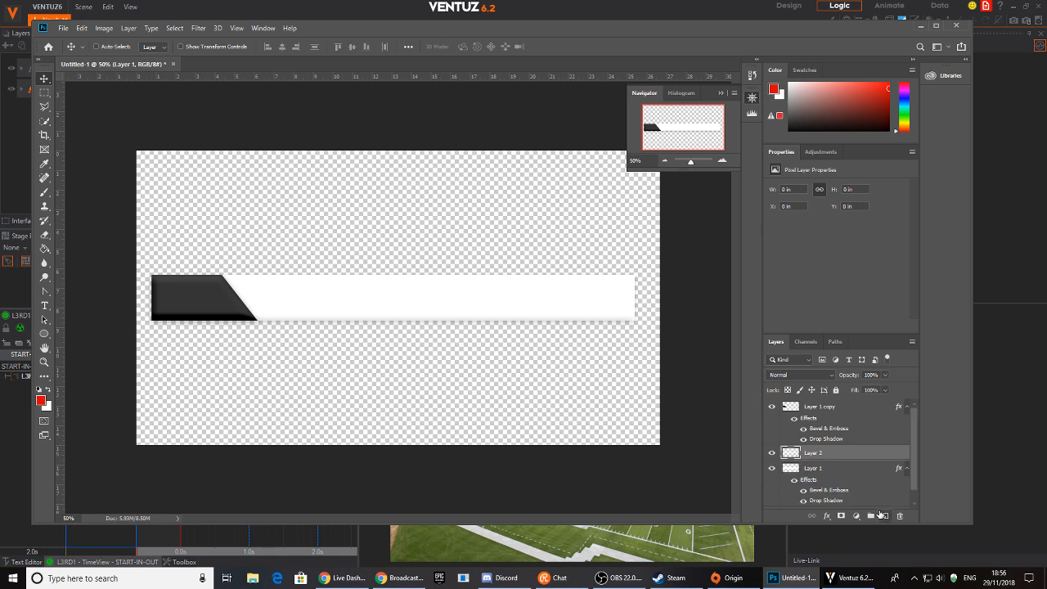
ctrl+click(853, 476)
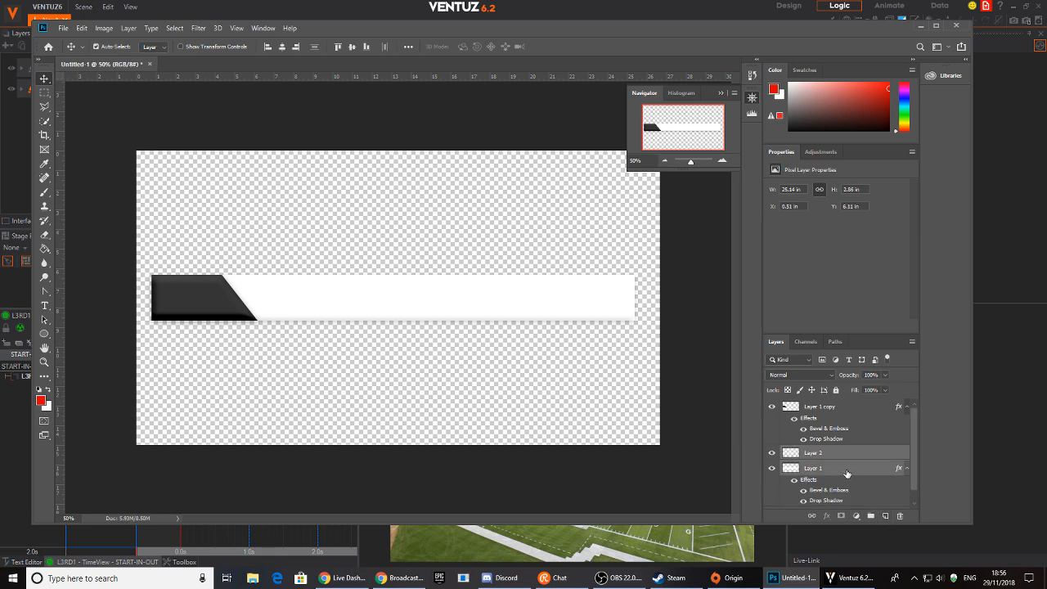
key(ctrl+e)
Try to fade out the white bar's right end with a 1700 px soft Eraser at 100% opacity.
key(e)
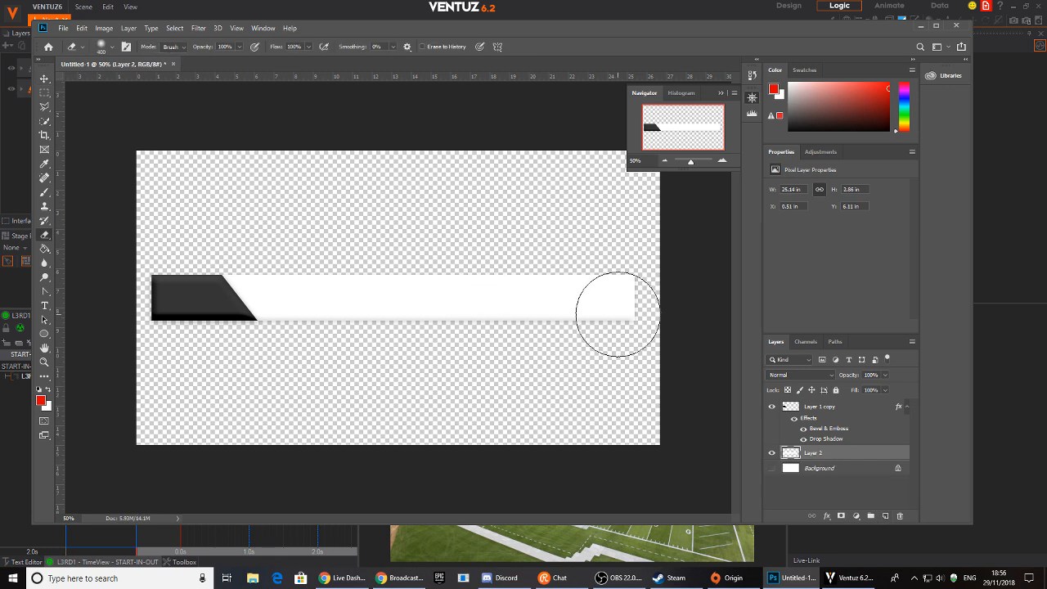
key(bracketright)
key(bracketright)
key(bracketright)
key(bracketright)
key(bracketright)
key(bracketright)
key(bracketright)
key(bracketright)
key(bracketright)
key(bracketright)
key(bracketright)
key(bracketright)
key(bracketleft)
click(588, 270)
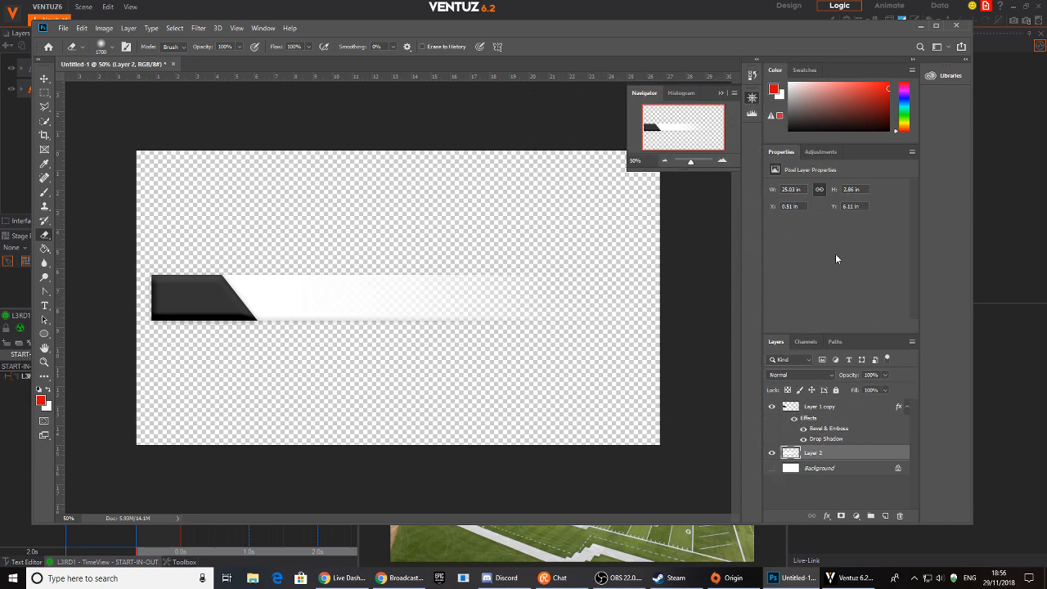
key(ctrl+z)
Fade the white bar toward its right end using the Eraser at 49% opacity with the brush enlarged to 2100 px.
click(239, 47)
drag(238, 59, 214, 59)
click(673, 318)
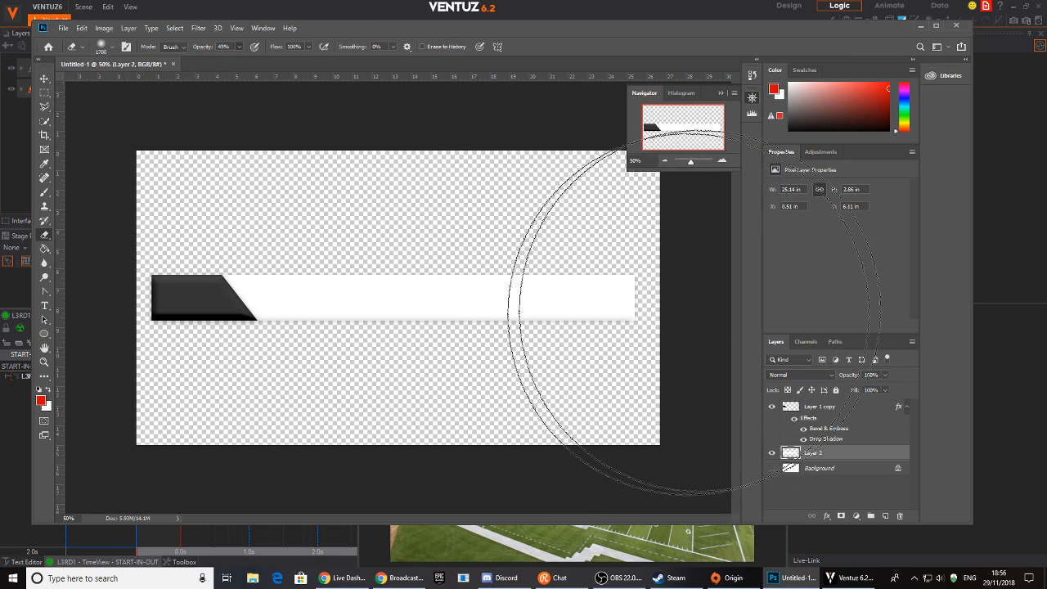
key(ctrl+z)
key(bracketright)
key(bracketright)
key(bracketright)
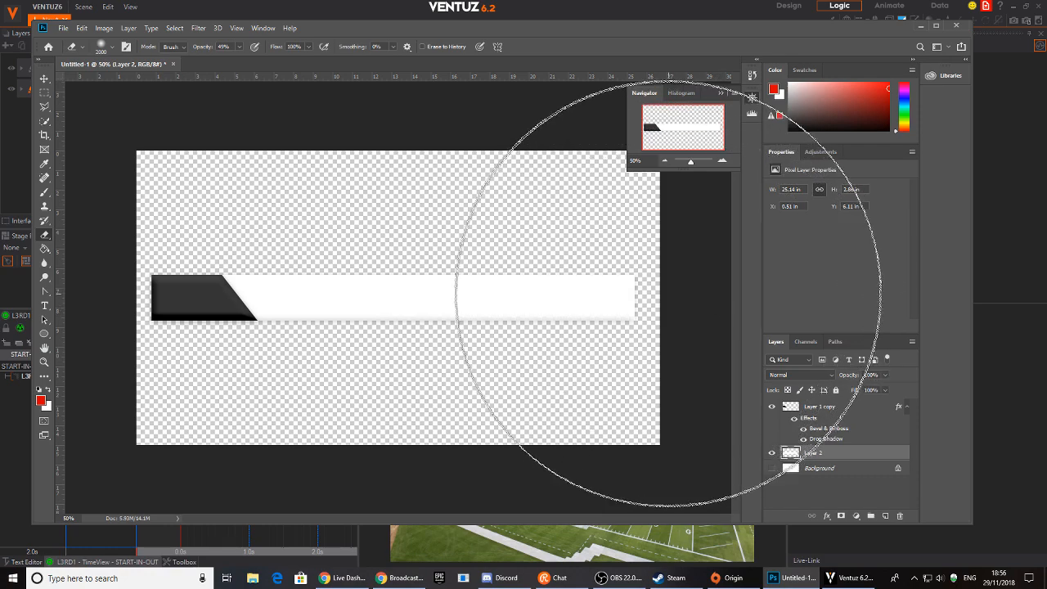
click(642, 282)
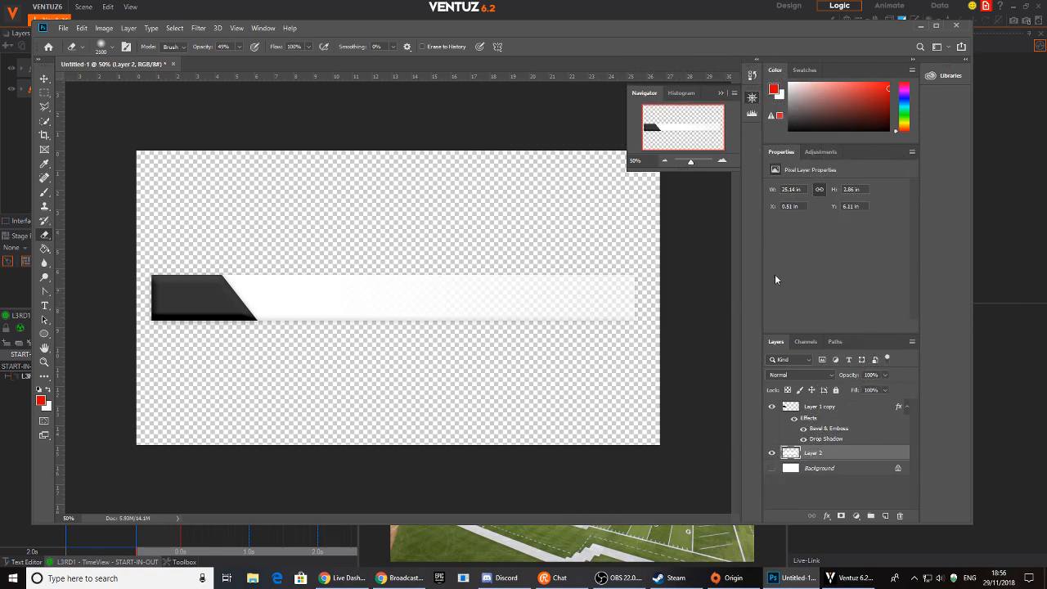
click(565, 197)
Merge the dark slanted block layer with the faded bar layer.
click(43, 81)
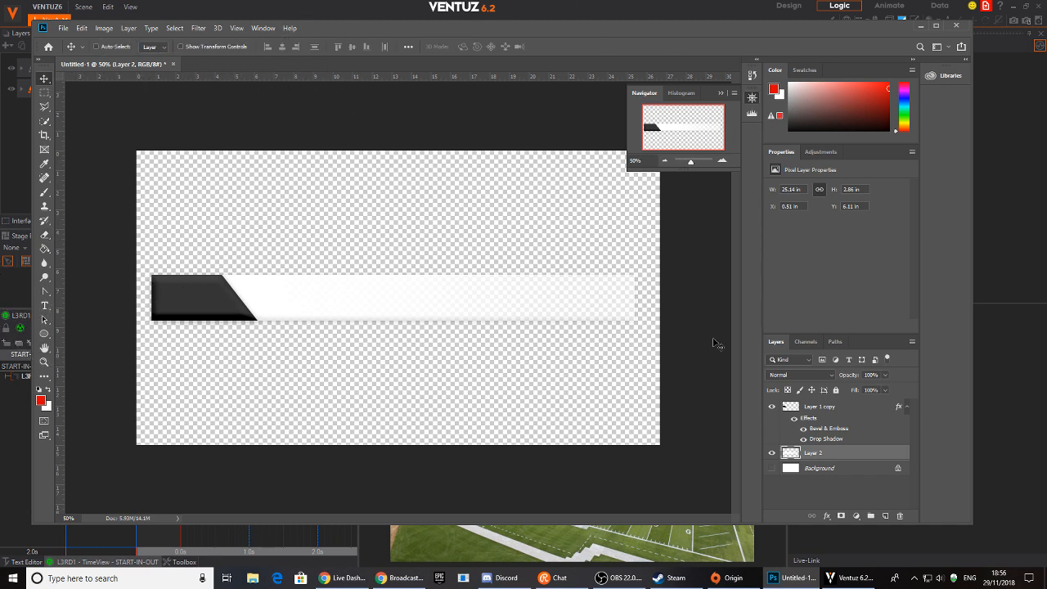
ctrl+click(846, 409)
key(ctrl+e)
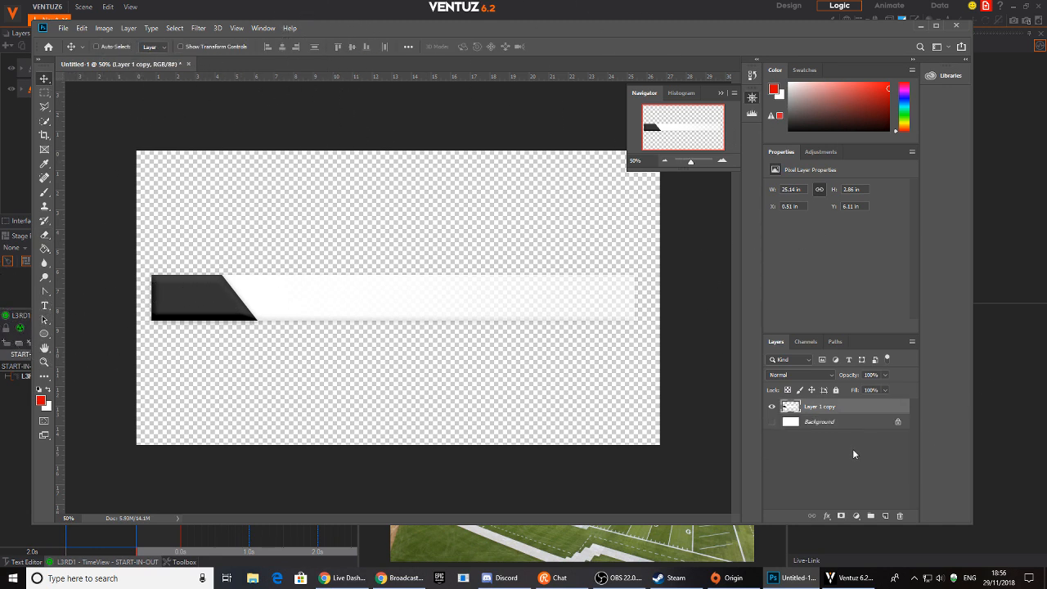
Colorize the merged layer with Hue/Saturation at hue 233, saturation 0 and lightness +54.
key(ctrl+u)
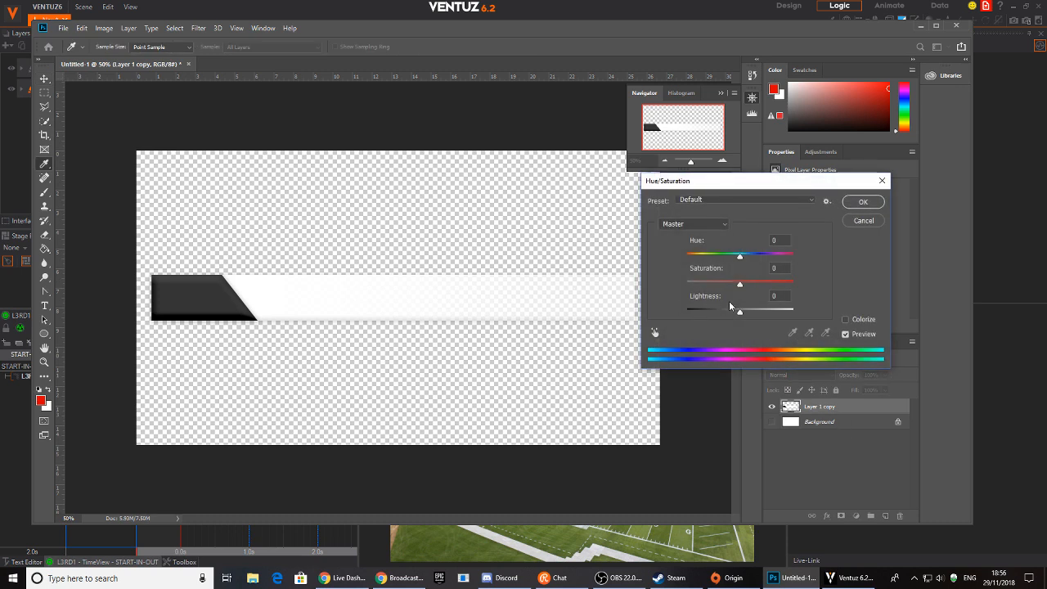
drag(739, 284, 797, 284)
click(861, 321)
drag(741, 310, 733, 312)
drag(691, 262, 755, 259)
drag(743, 311, 637, 295)
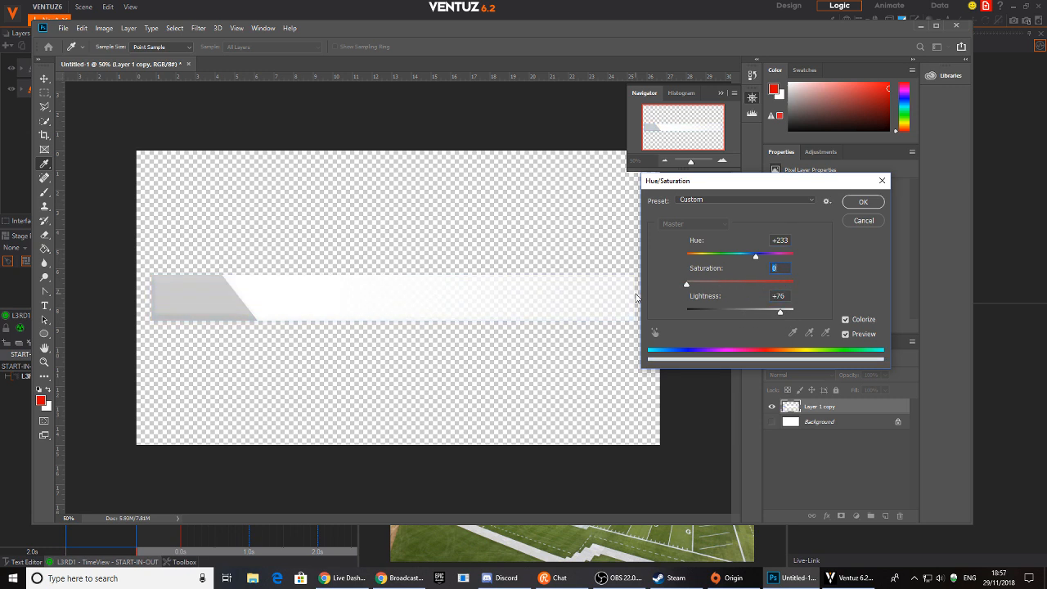
drag(779, 313, 769, 316)
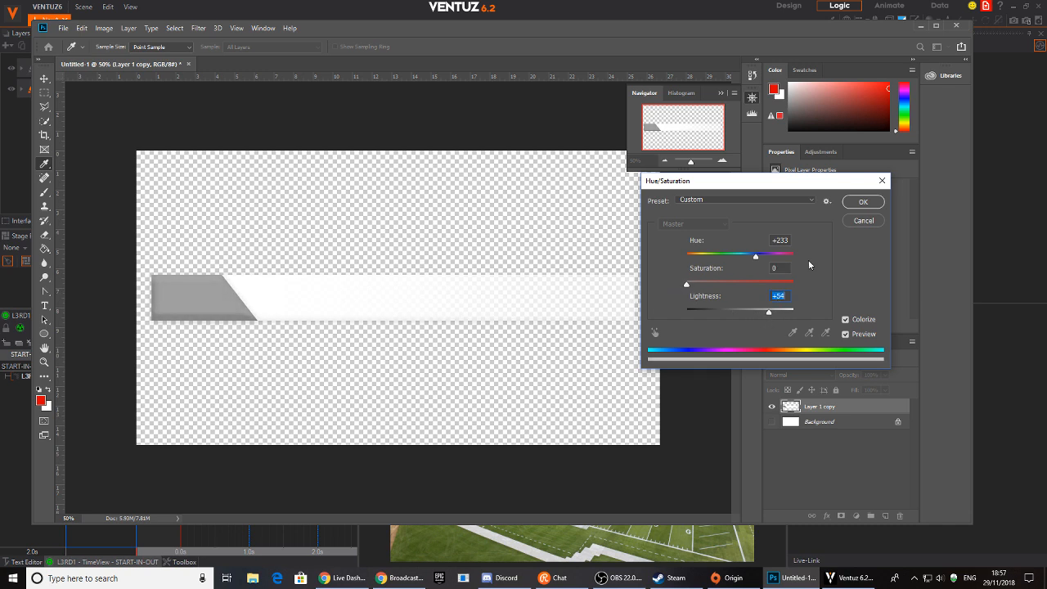
click(862, 202)
key(v)
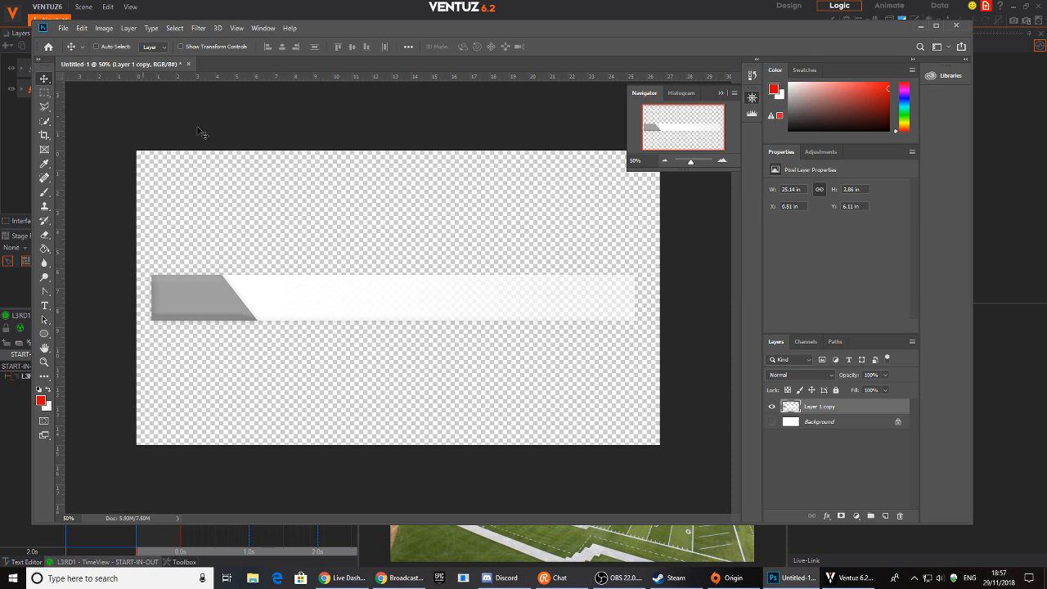
Trim the canvas on all four sides based on transparent pixels.
click(104, 28)
click(123, 159)
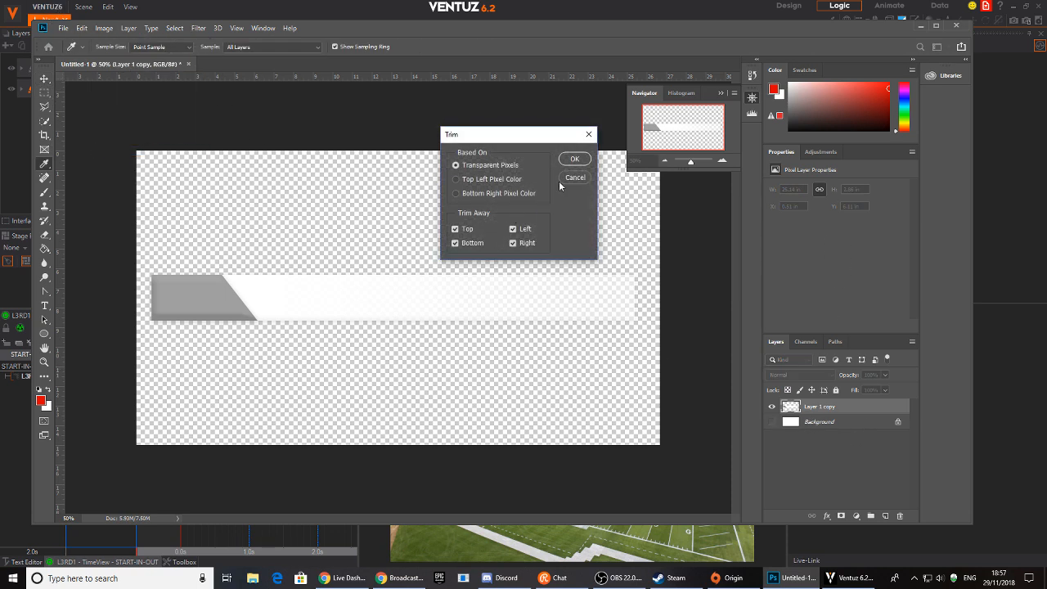
click(573, 162)
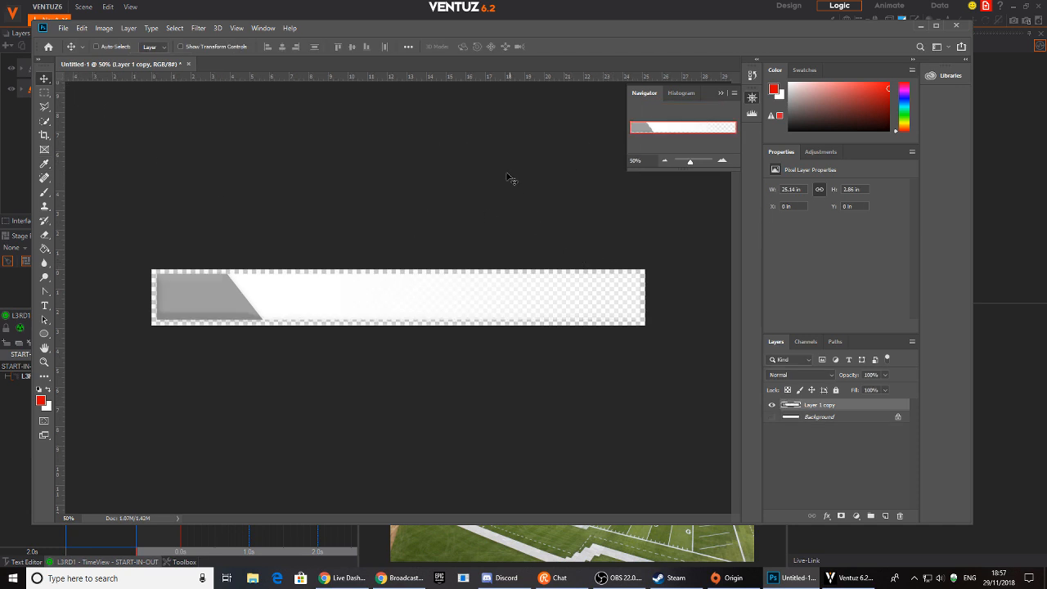
Save the trimmed bar to the Desktop as a PNG named BAR_TEXTURE1.
click(63, 31)
click(90, 153)
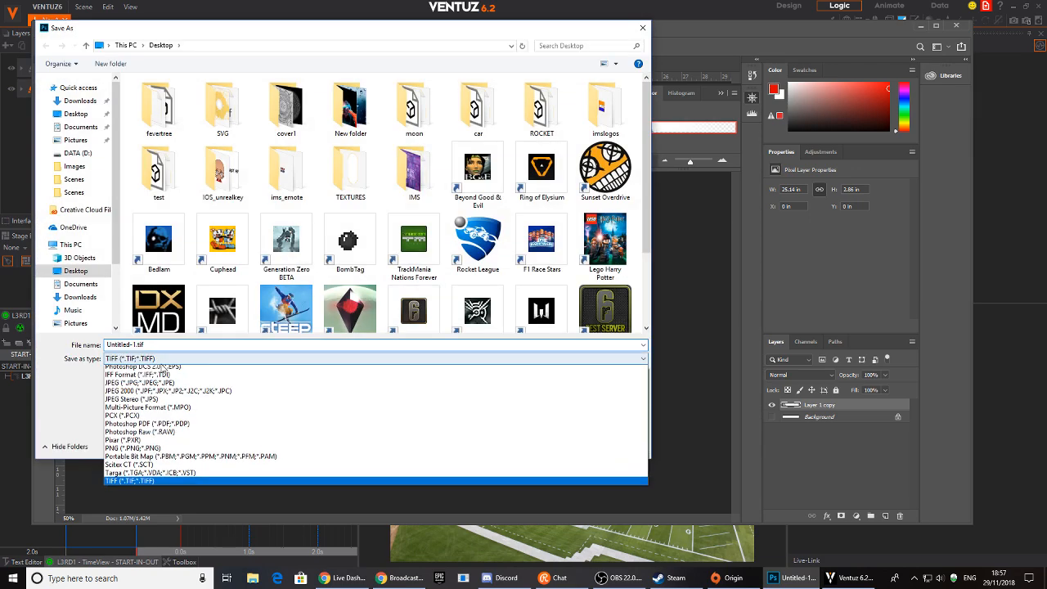
click(163, 359)
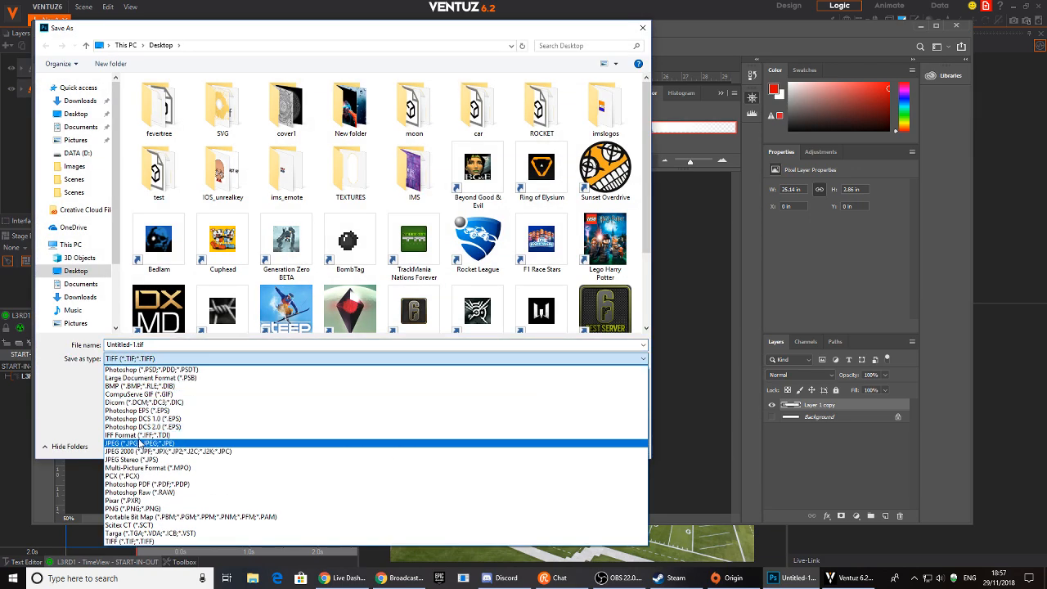
click(134, 508)
click(211, 345)
text(BAR_TEXT)
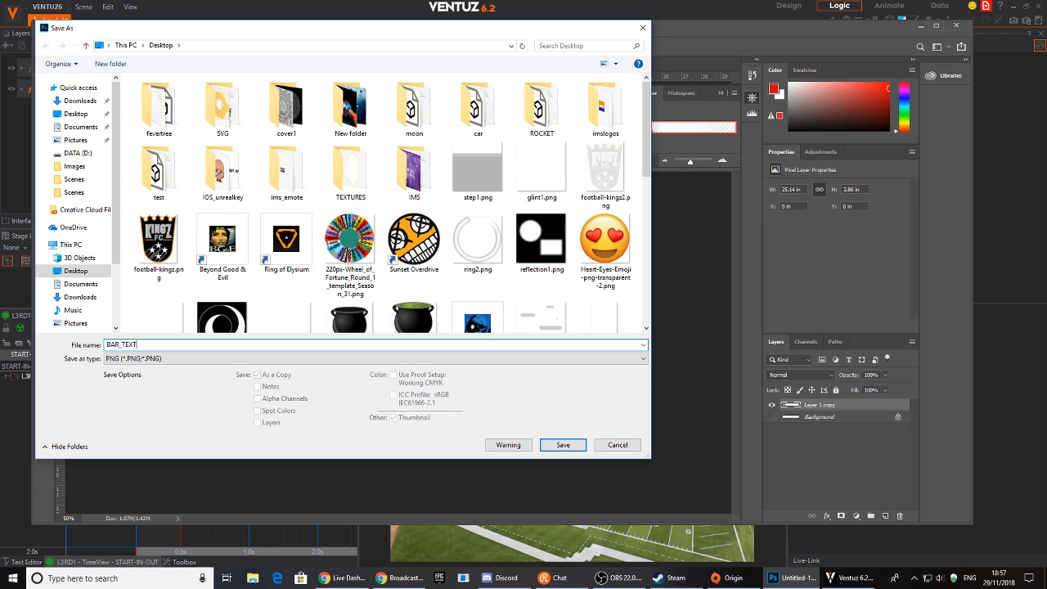
text(URE1)
key(Return)
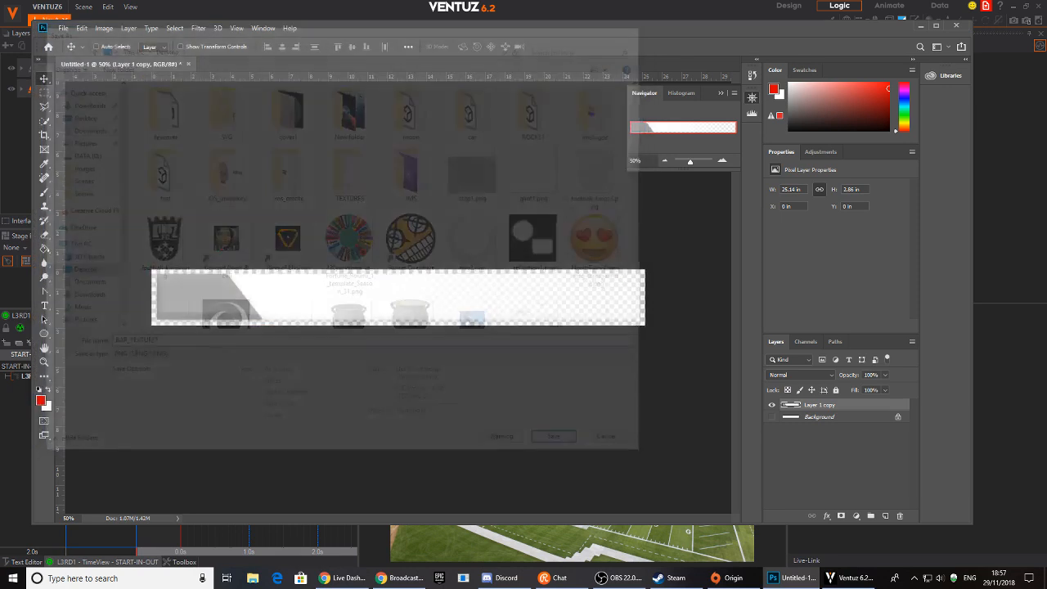
click(585, 171)
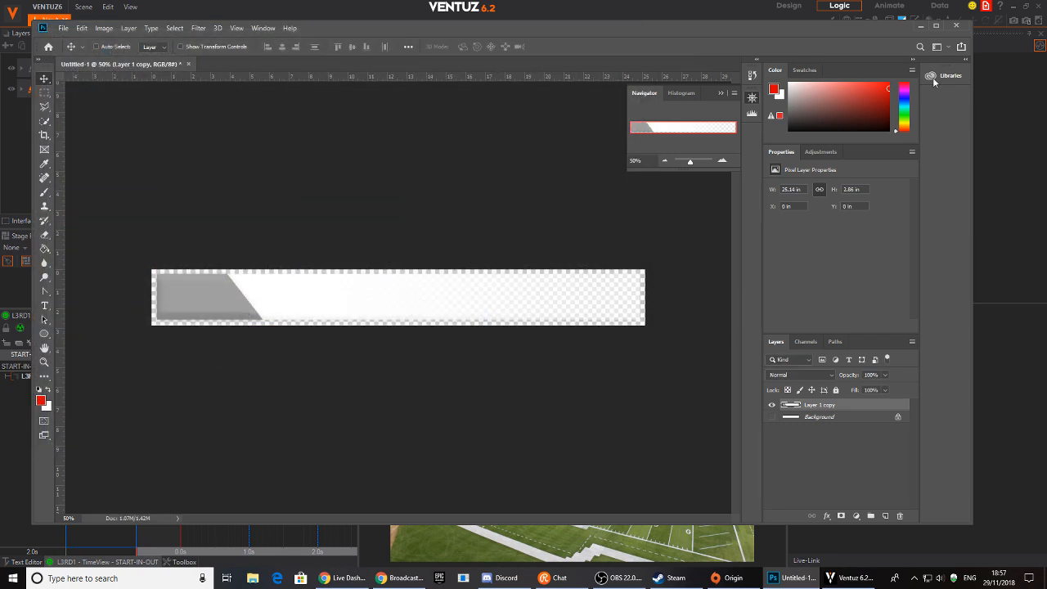
Switch to Ventuz and insert an unlit colour material node directly before Rect1 in the hierarchy.
click(916, 25)
click(469, 154)
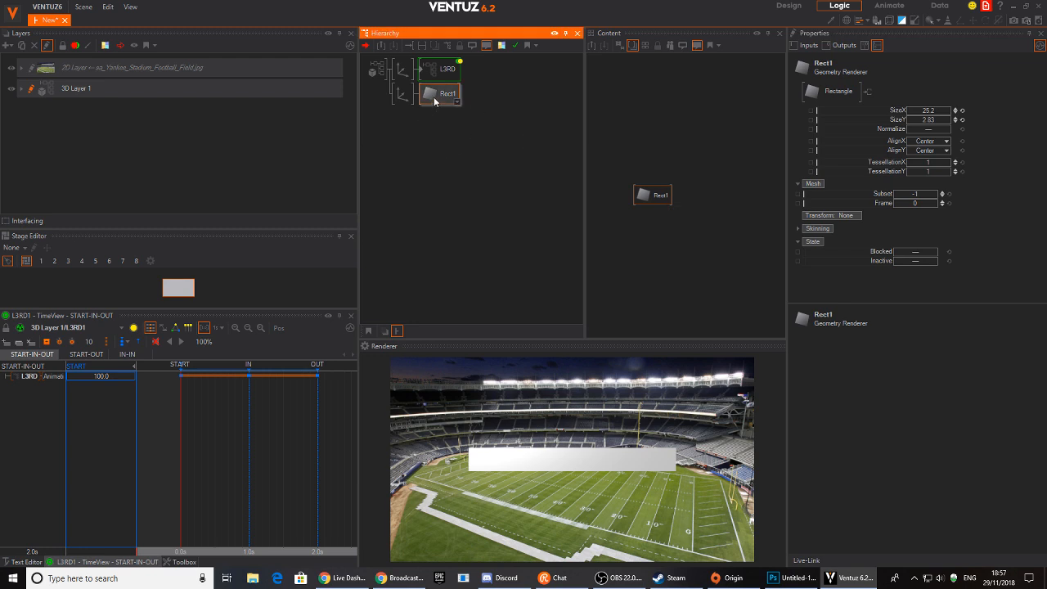
text(co)
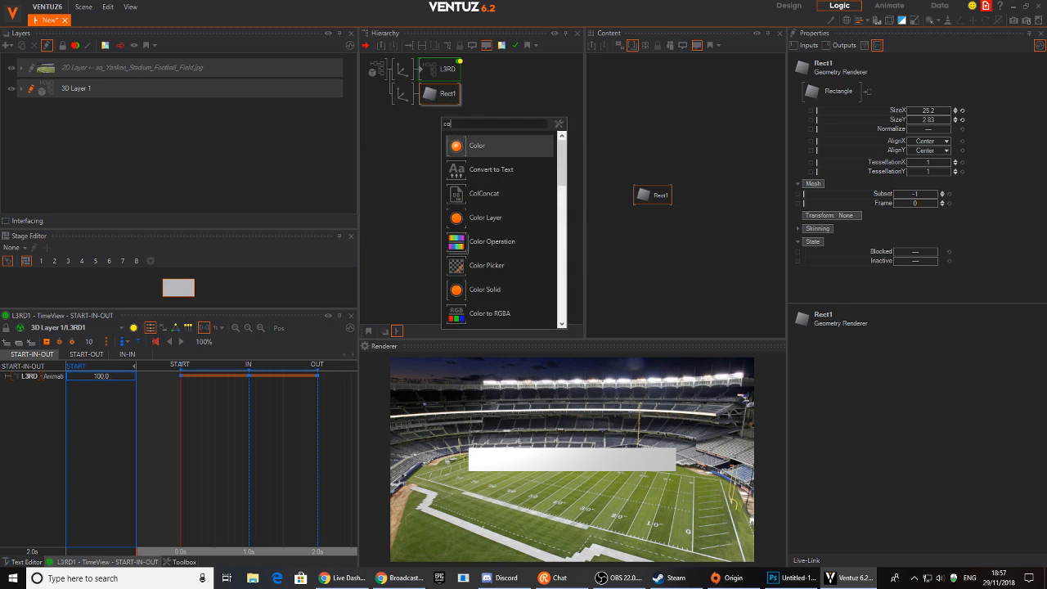
text(l)
click(460, 265)
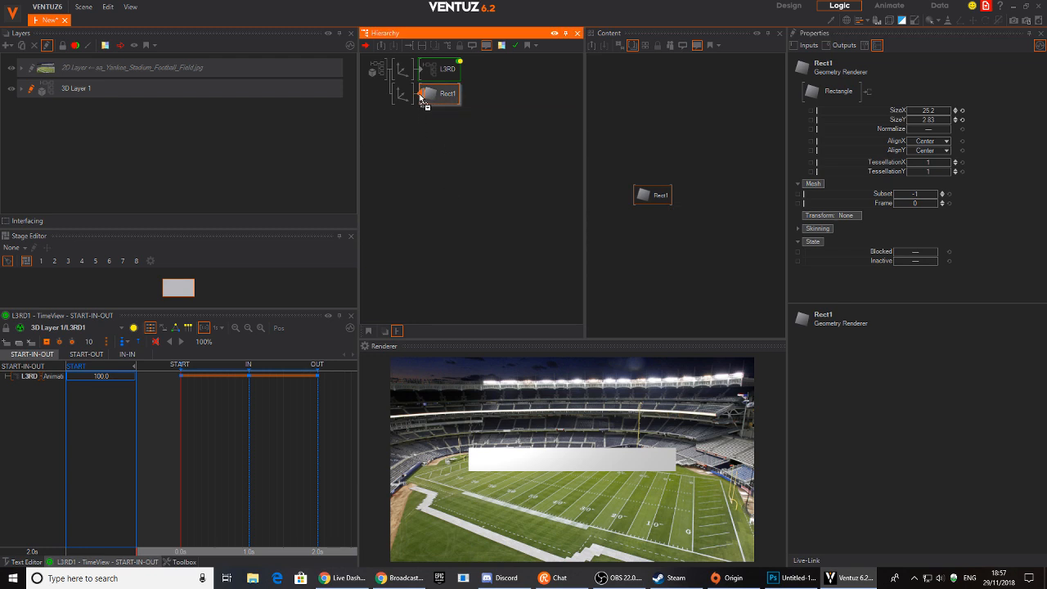
click(424, 96)
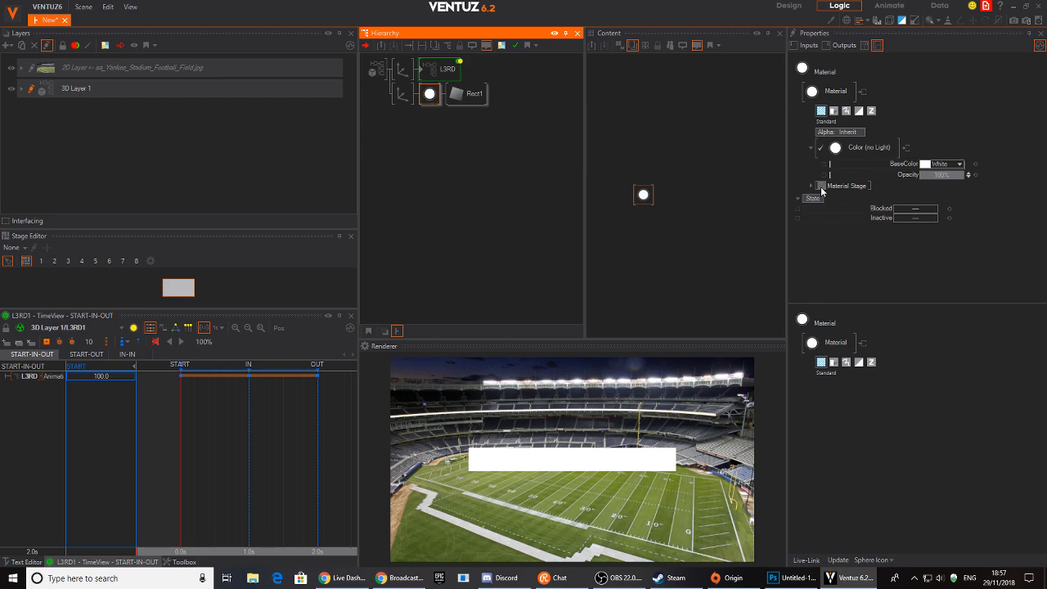
Add a texture material stage to the material and load BAR_TEXTURE1.png from the Desktop into it.
click(822, 190)
mouse_move(829, 187)
click(892, 222)
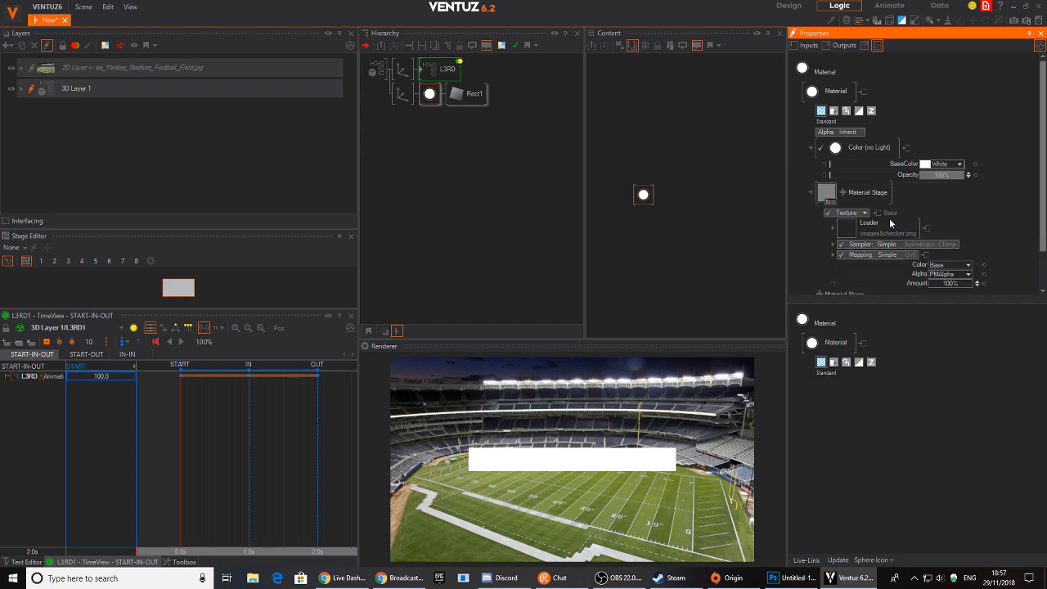
click(828, 195)
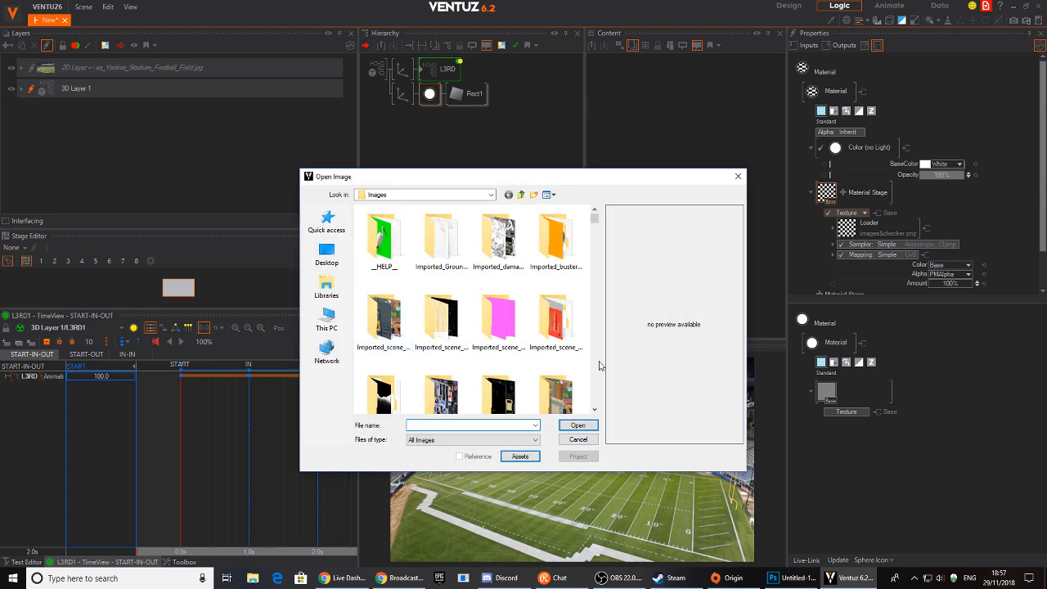
drag(596, 221, 597, 243)
click(327, 254)
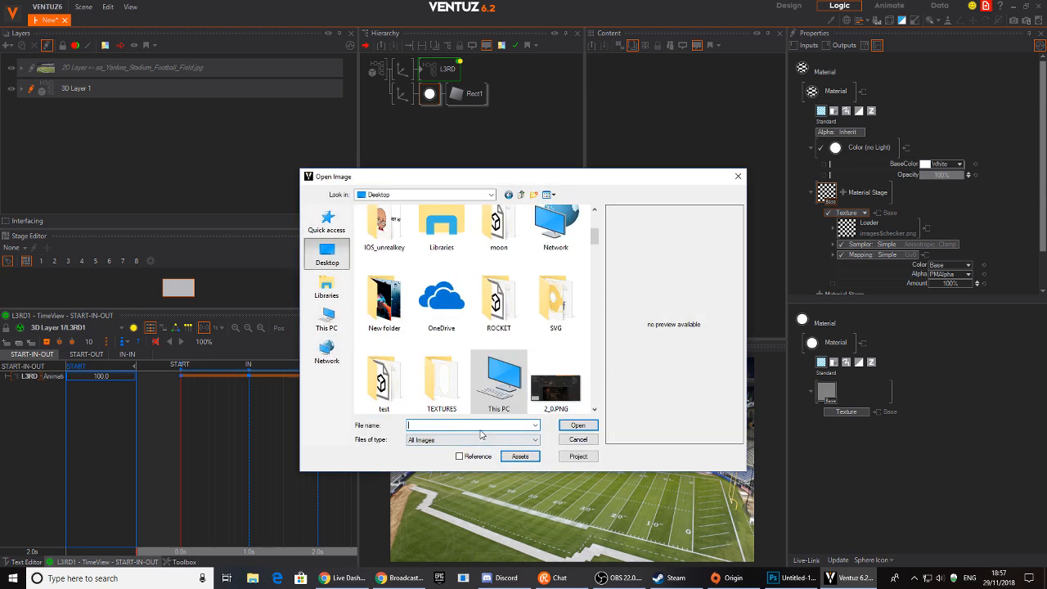
text(bar)
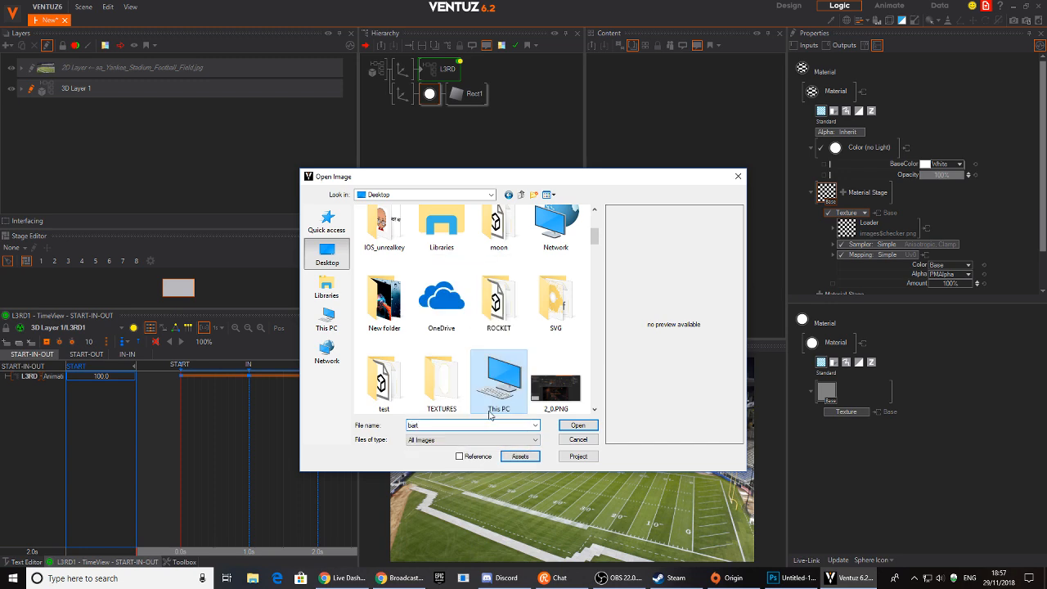
key(Down)
key(Return)
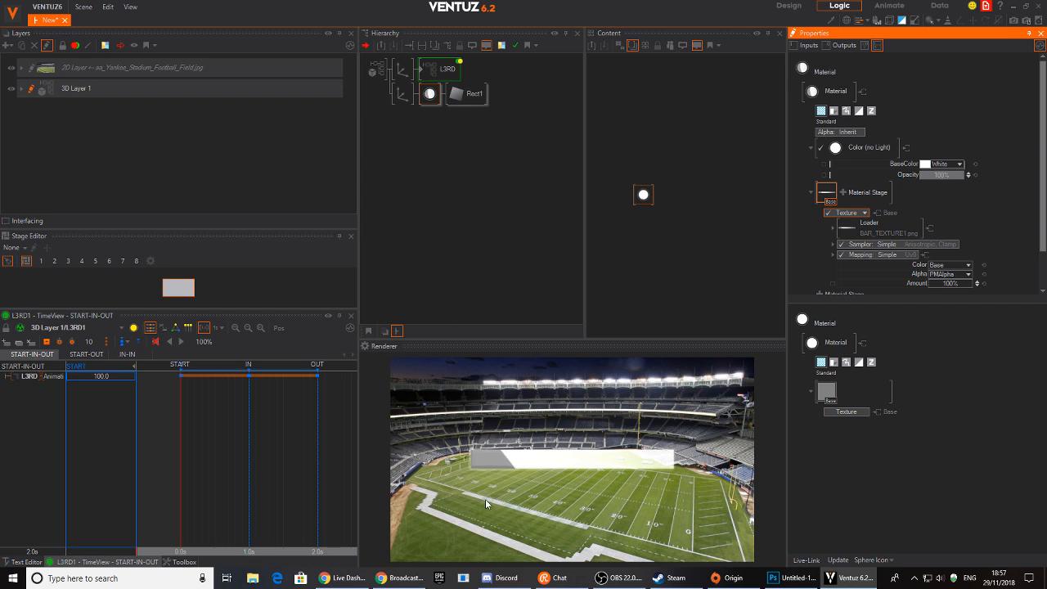
Set the overall scaling factor of the axis above Rect1 to 1.48.
click(402, 92)
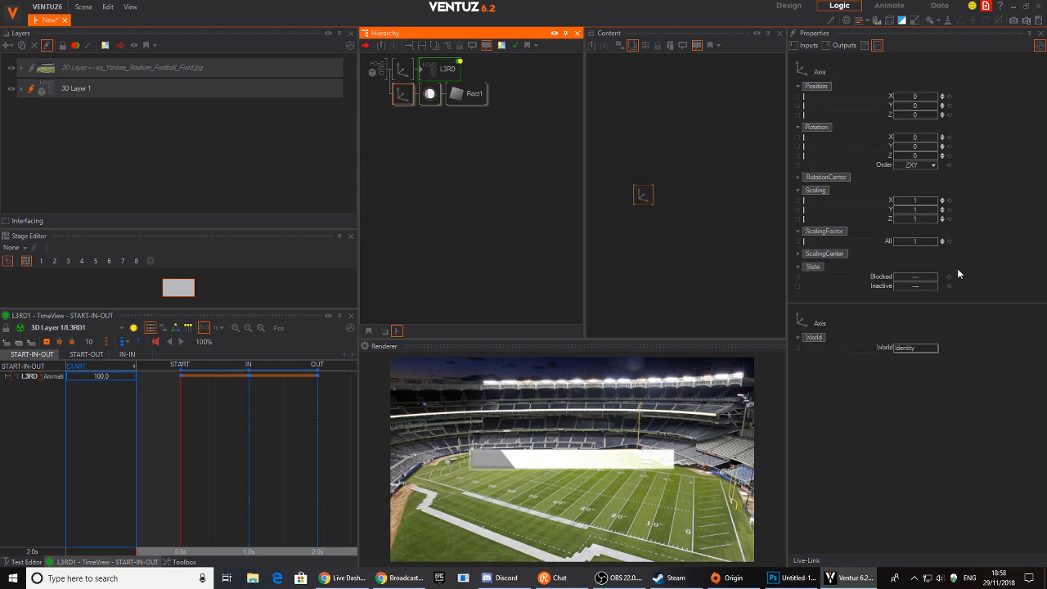
mouse_move(912, 242)
mouse_down()
mouse_move(930, 240)
mouse_move(900, 240)
mouse_up()
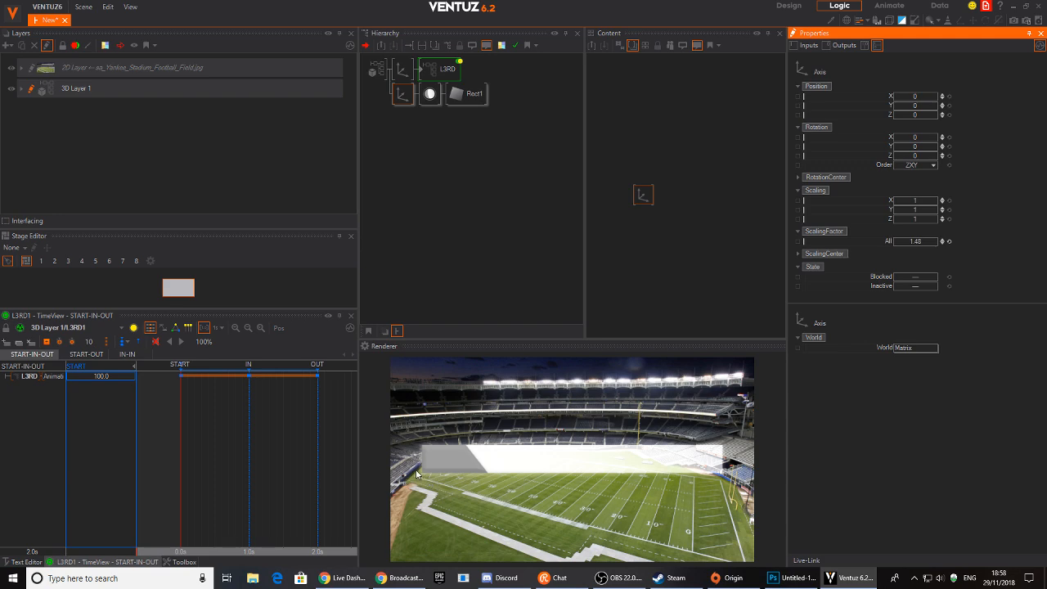
Switch to Photoshop and crop the canvas tightly to the bar's edges, removing the transparent margins.
click(789, 578)
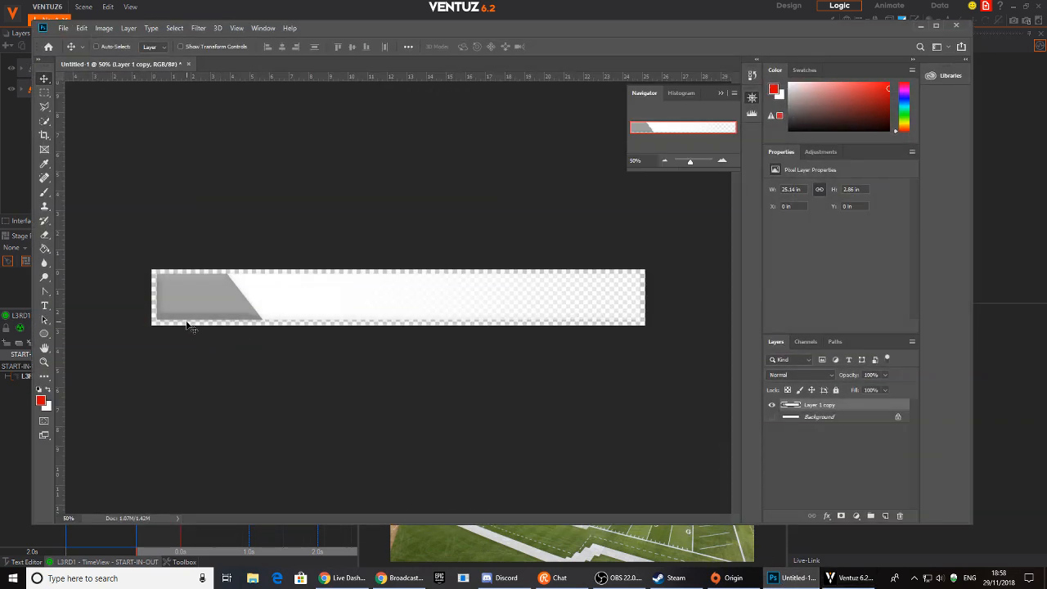
key(c)
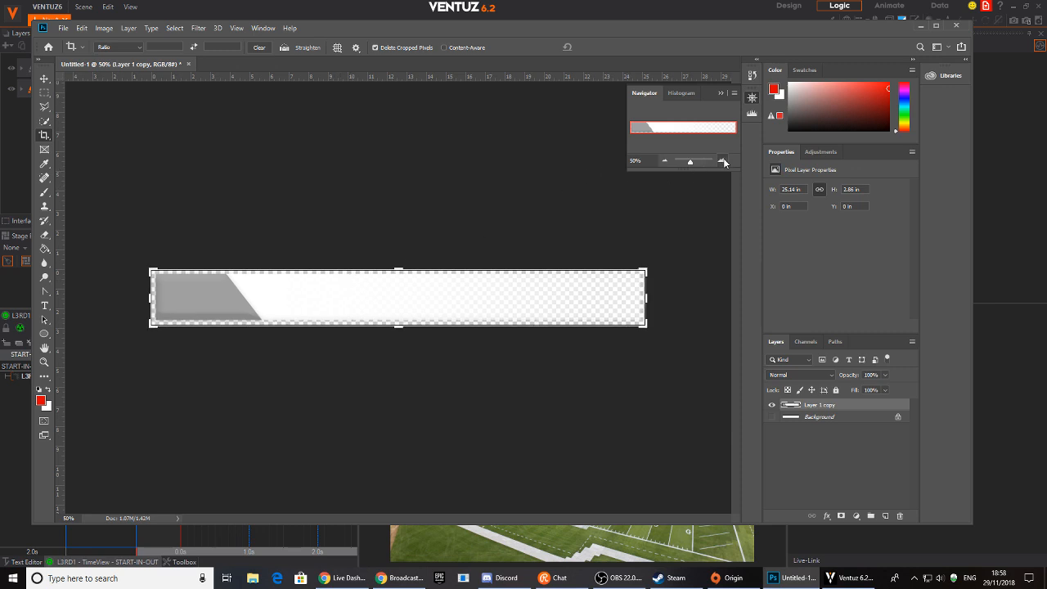
click(723, 161)
drag(400, 350, 401, 346)
drag(398, 250, 397, 251)
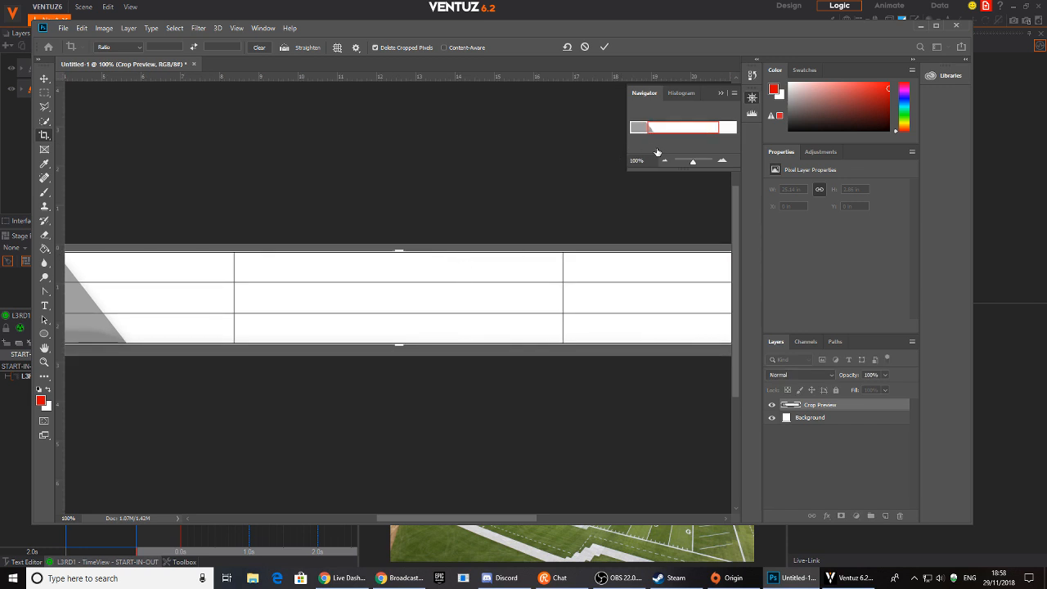
drag(655, 152, 636, 151)
drag(70, 296, 73, 293)
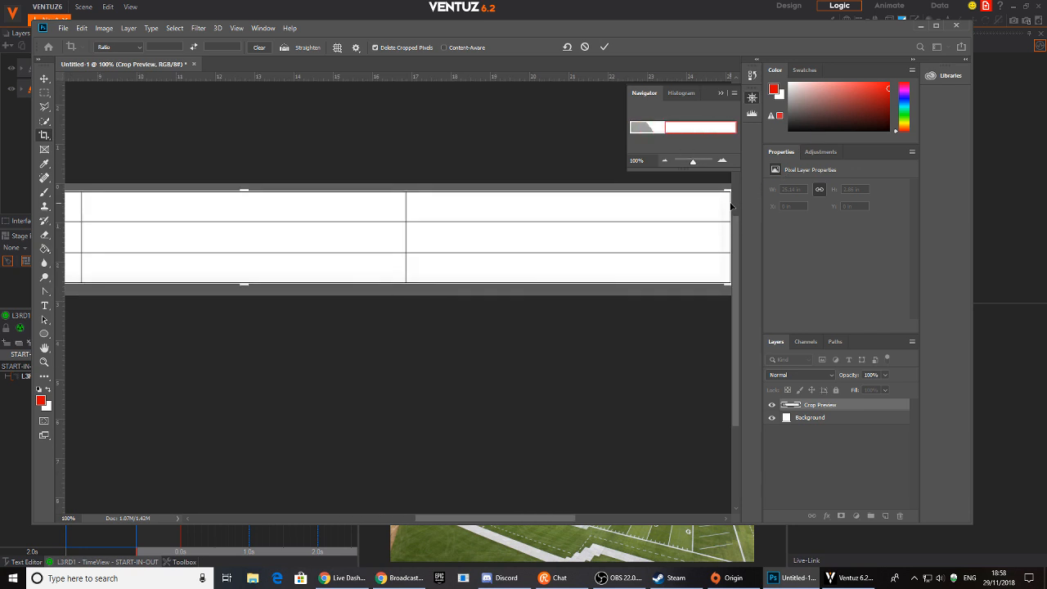
click(694, 297)
drag(553, 182, 459, 185)
drag(641, 239, 634, 242)
key(Return)
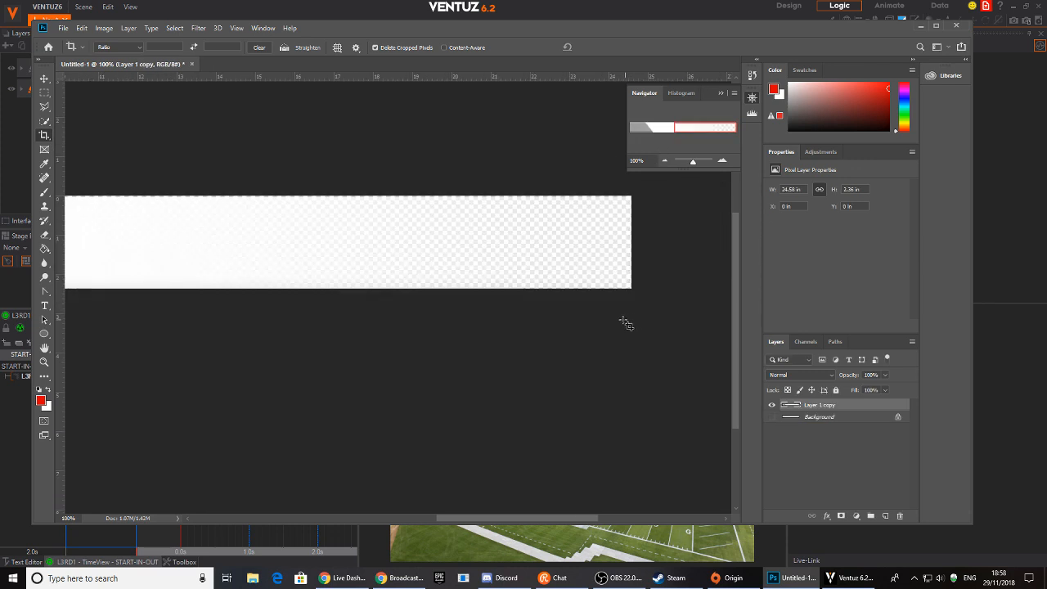
click(661, 161)
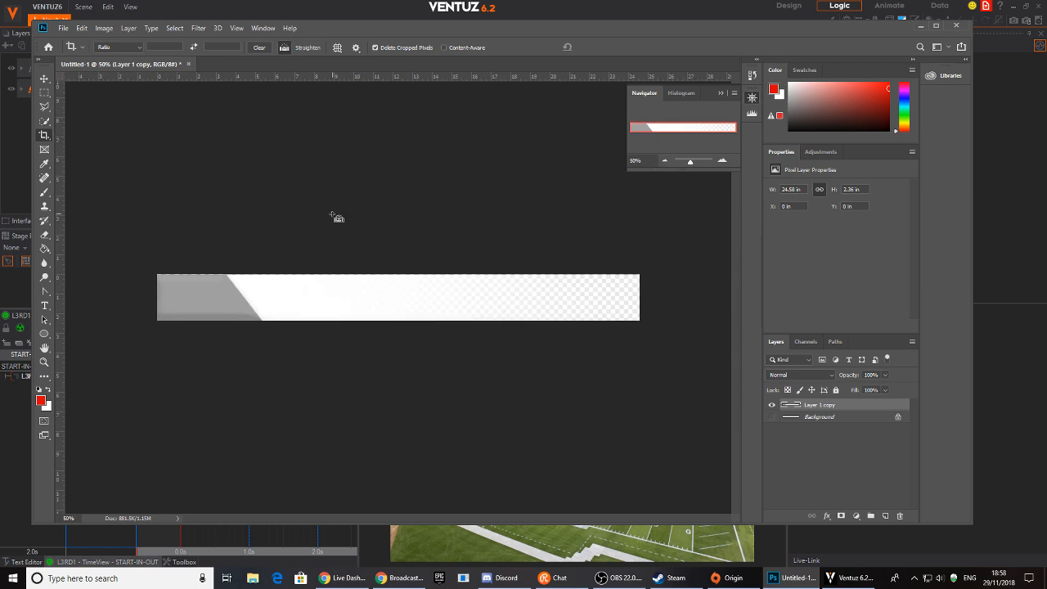
Crop the remaining thin white strip off the bar's upper edge.
click(155, 281)
click(721, 161)
click(722, 160)
click(722, 160)
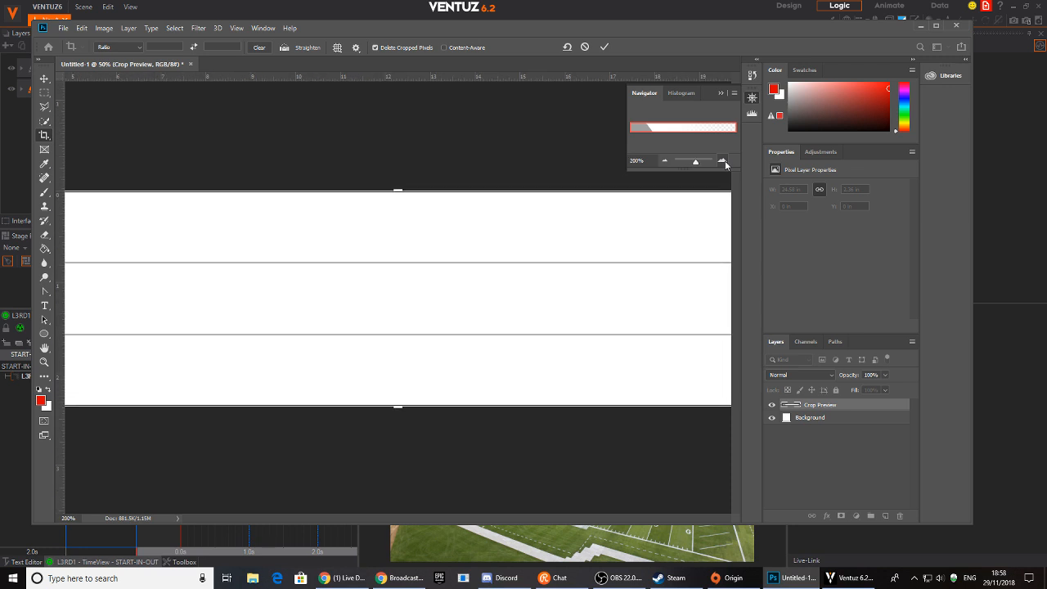
click(725, 164)
click(724, 163)
drag(325, 189, 687, 360)
drag(251, 323, 540, 327)
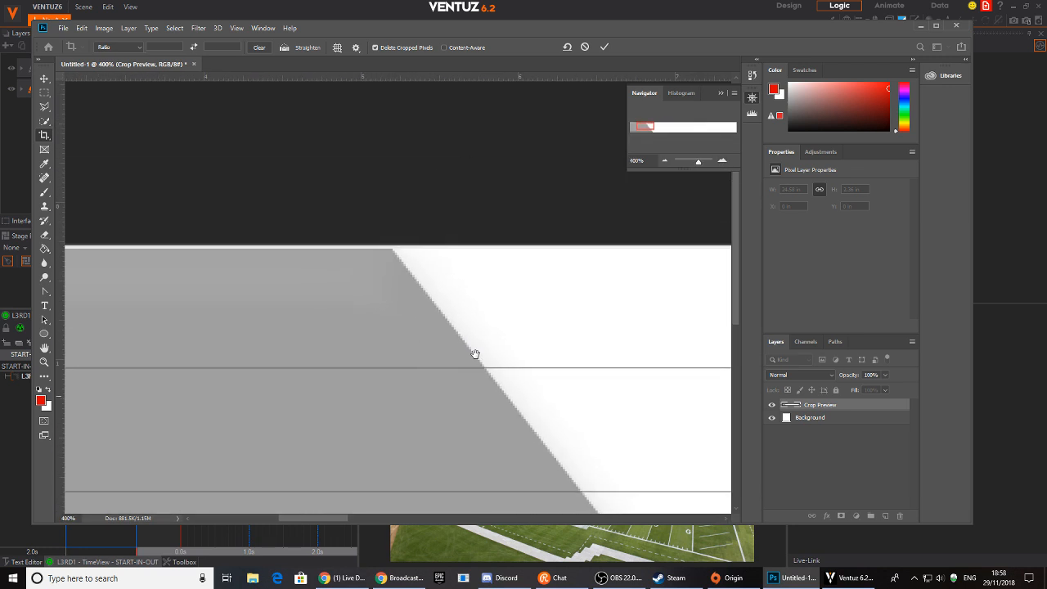
drag(475, 353, 505, 358)
drag(345, 247, 347, 252)
key(Return)
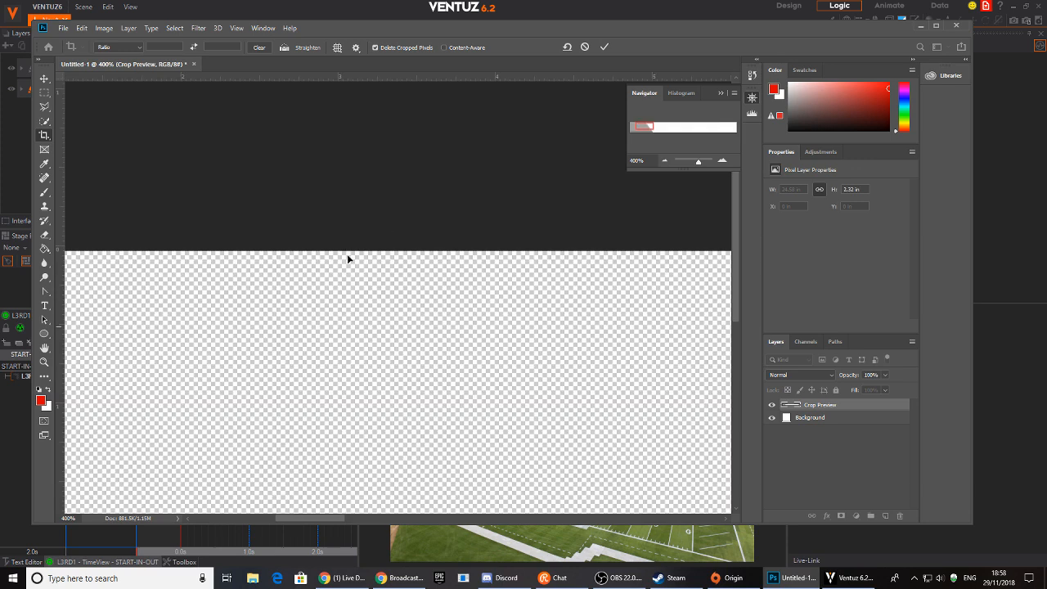
click(663, 162)
click(664, 161)
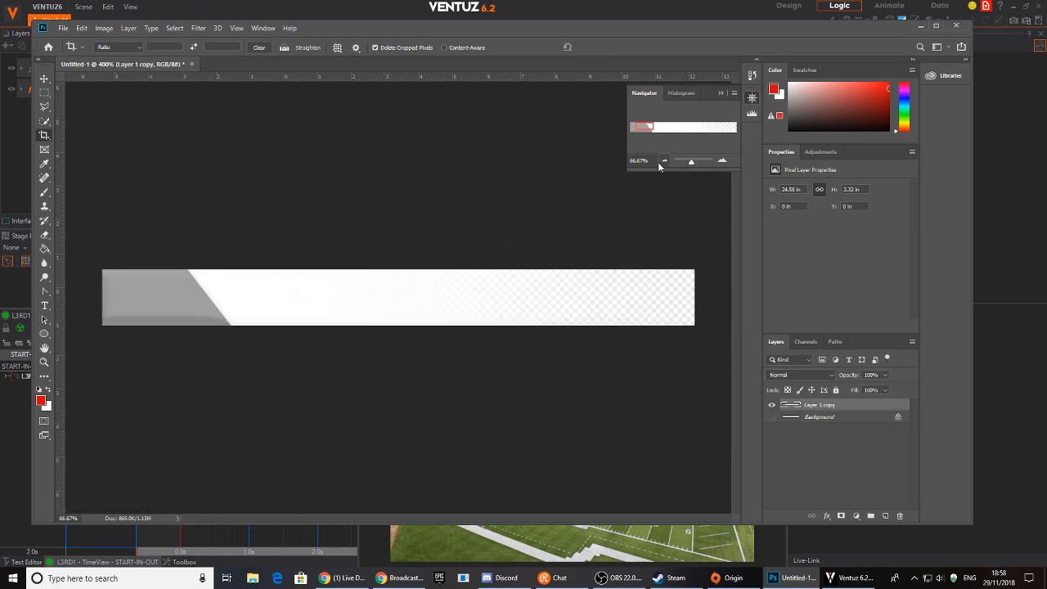
click(45, 80)
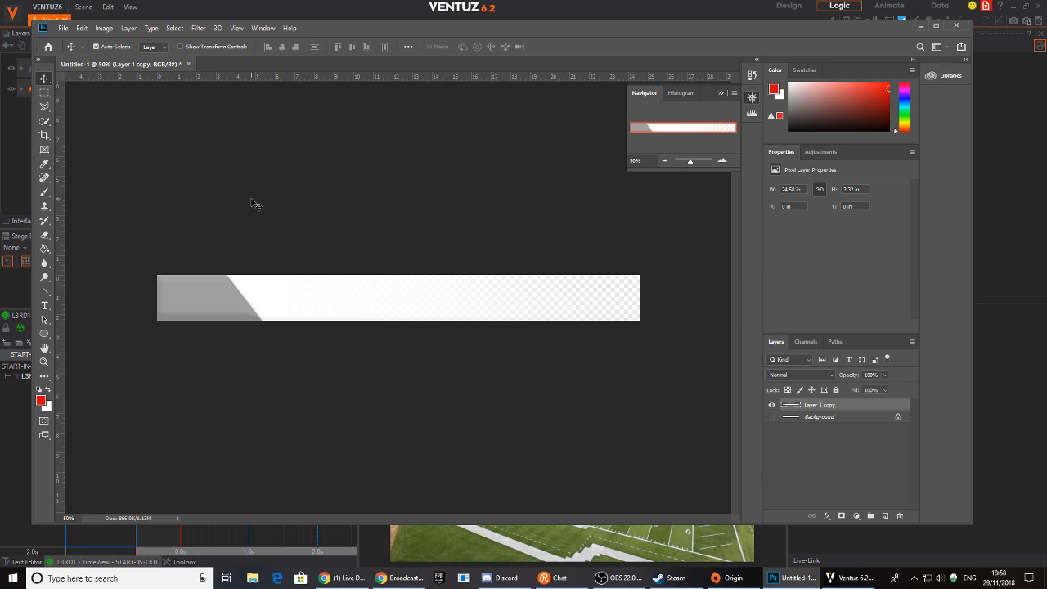
Save the cropped bar as a PNG over BAR_TEXTURE1.png on the Desktop, using the large file size option.
key(ctrl+shift+s)
click(181, 359)
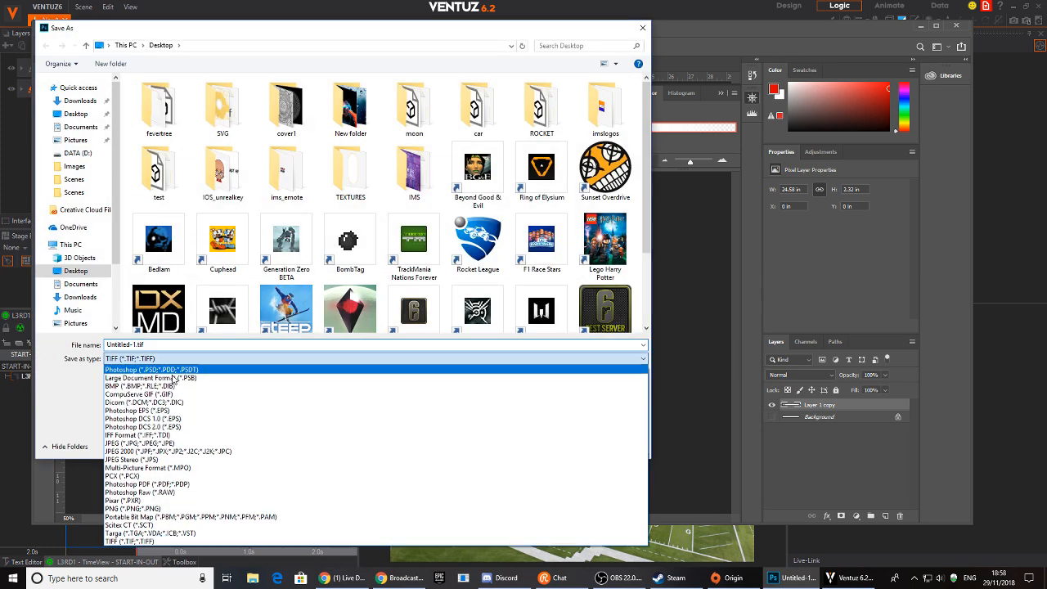
click(132, 509)
click(478, 175)
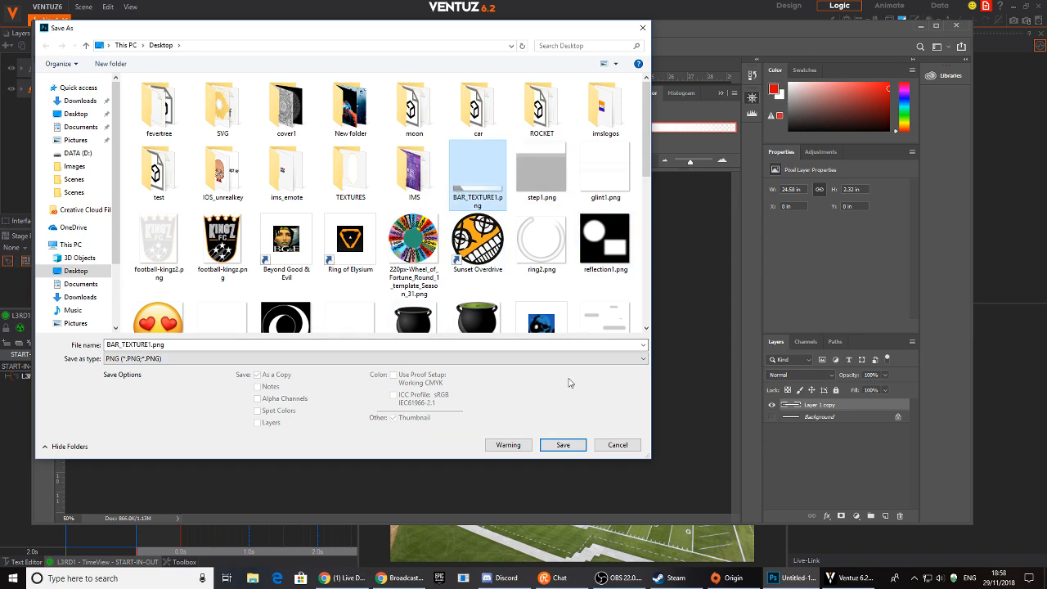
click(563, 446)
click(550, 290)
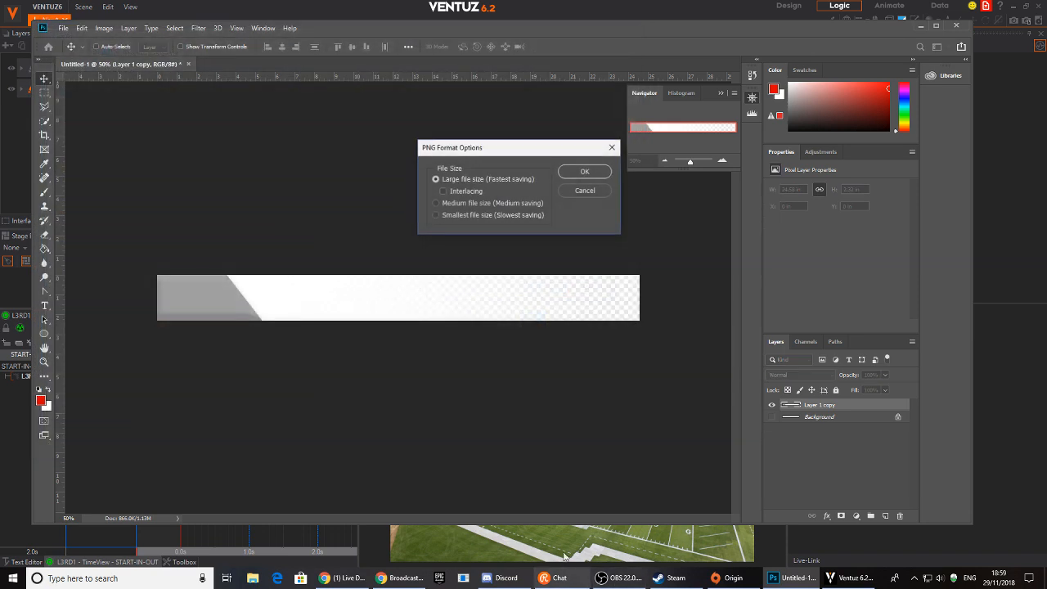
click(586, 171)
Switch to Ventuz and replace the texture stage of Rect1's material with a new texture stage.
key(alt+Tab)
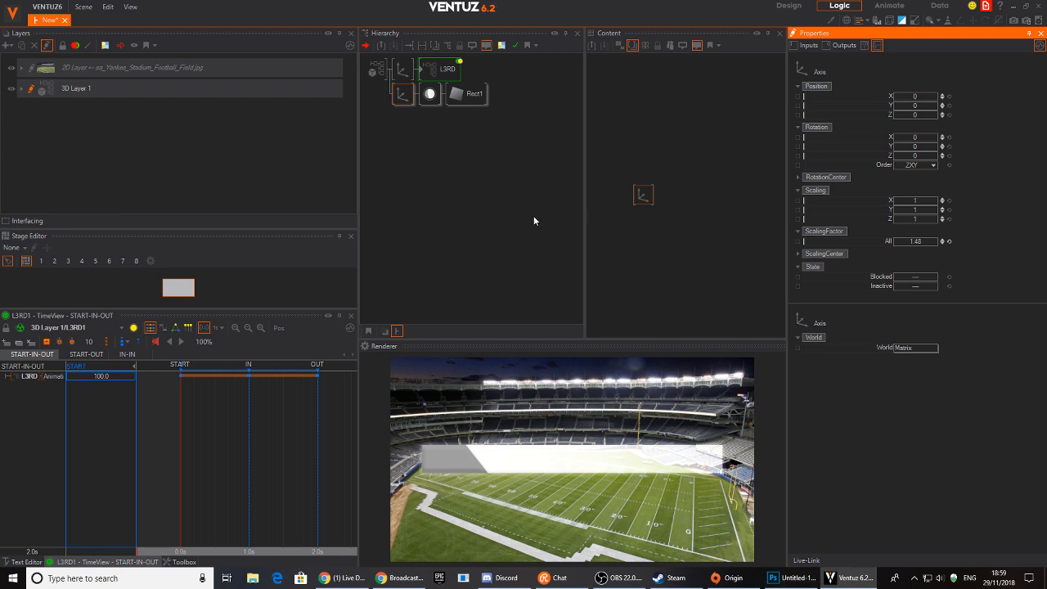
click(432, 93)
click(830, 202)
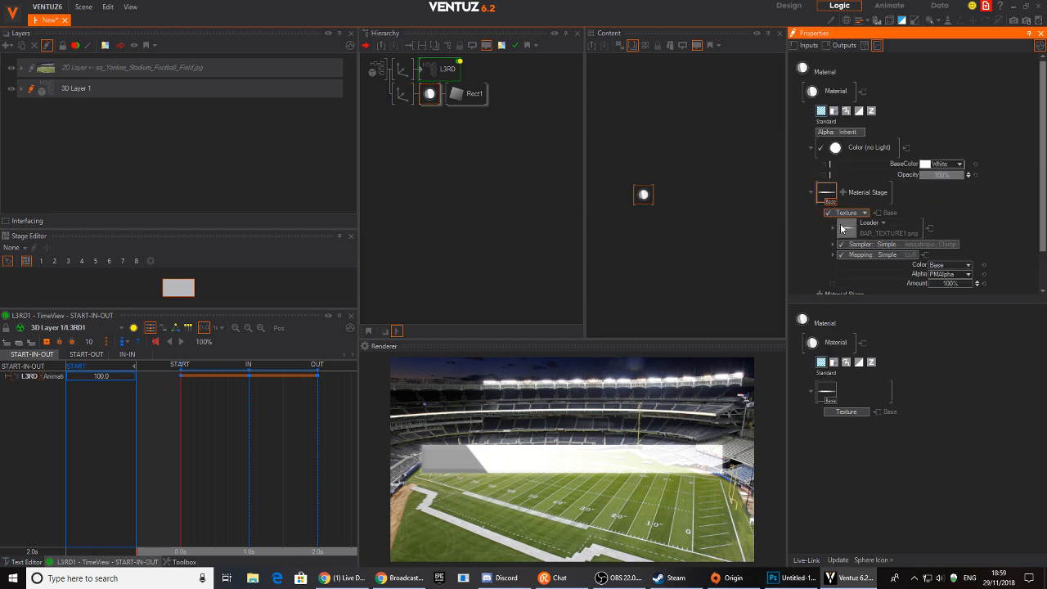
click(823, 190)
mouse_move(858, 187)
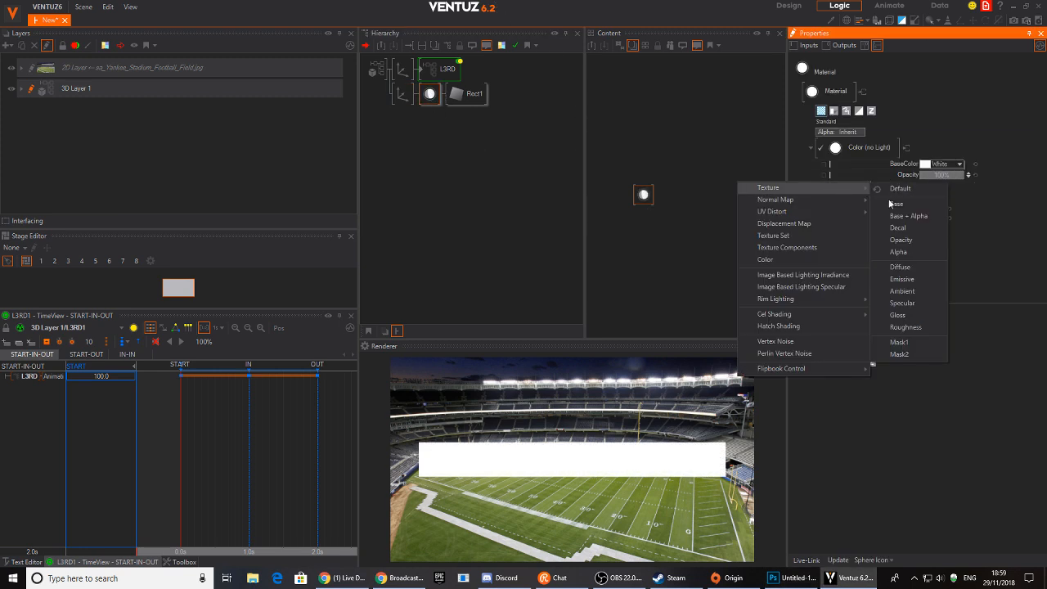
click(900, 215)
Load the updated BAR_TEXTURE1.png from the Desktop into the texture stage, overwriting the copy in the Images folder.
click(824, 196)
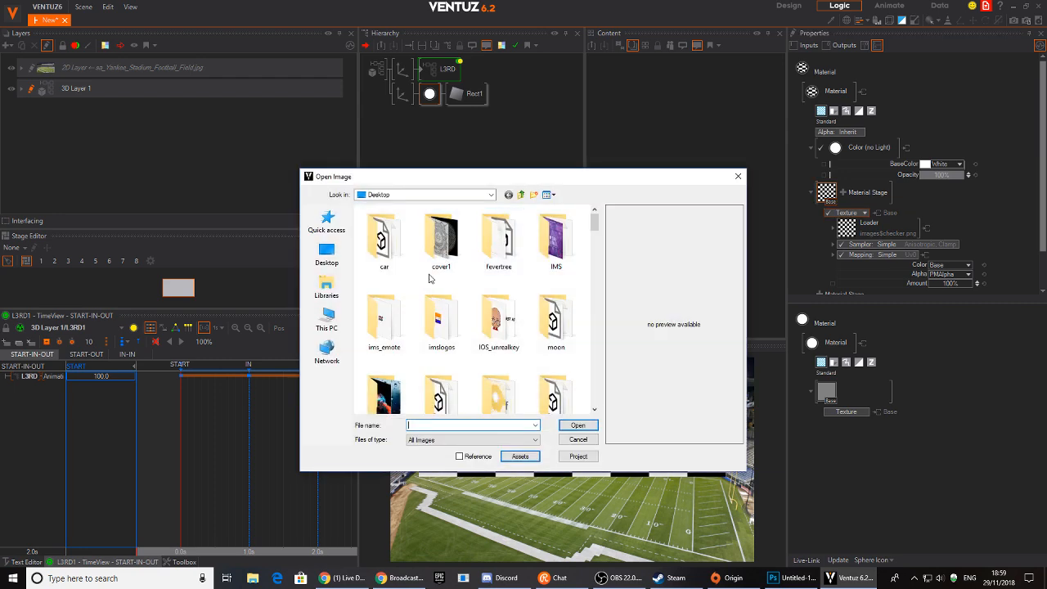
scroll(490, 368, down, 2)
text(ba)
click(504, 434)
click(577, 425)
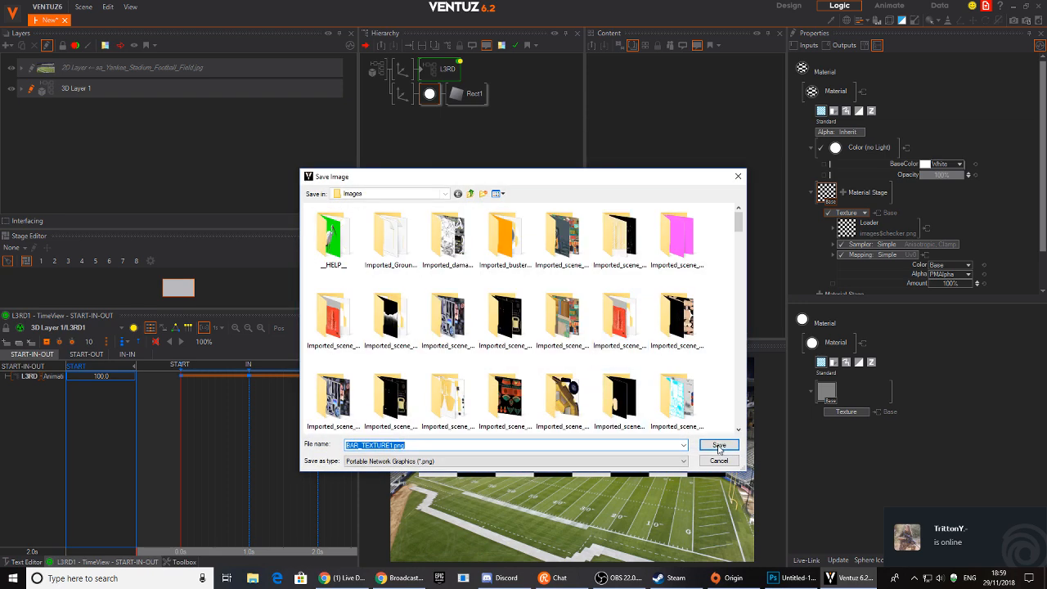
click(719, 445)
click(562, 290)
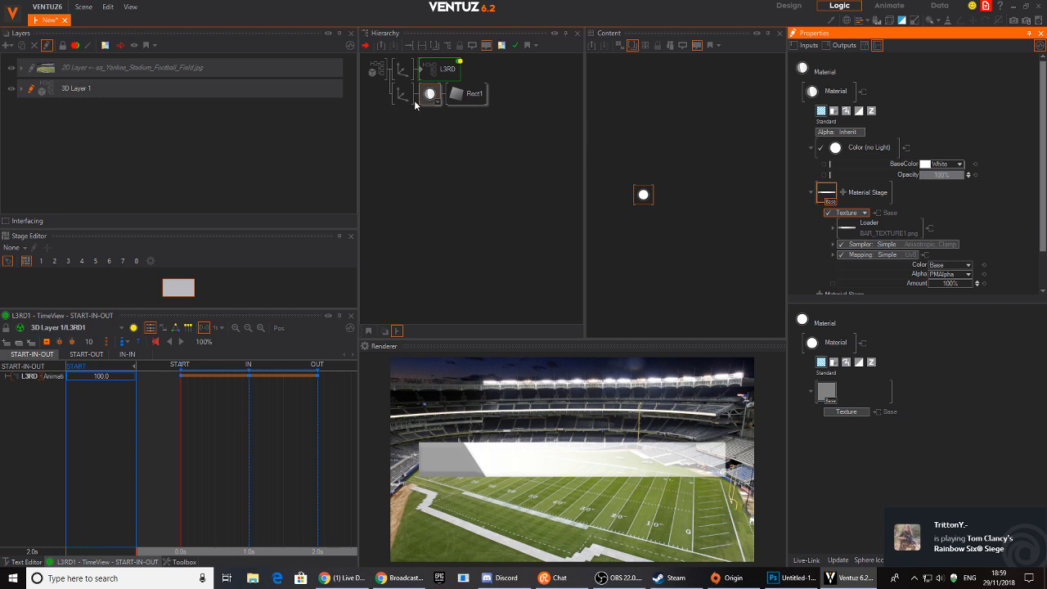
scroll(940, 258, down, 1)
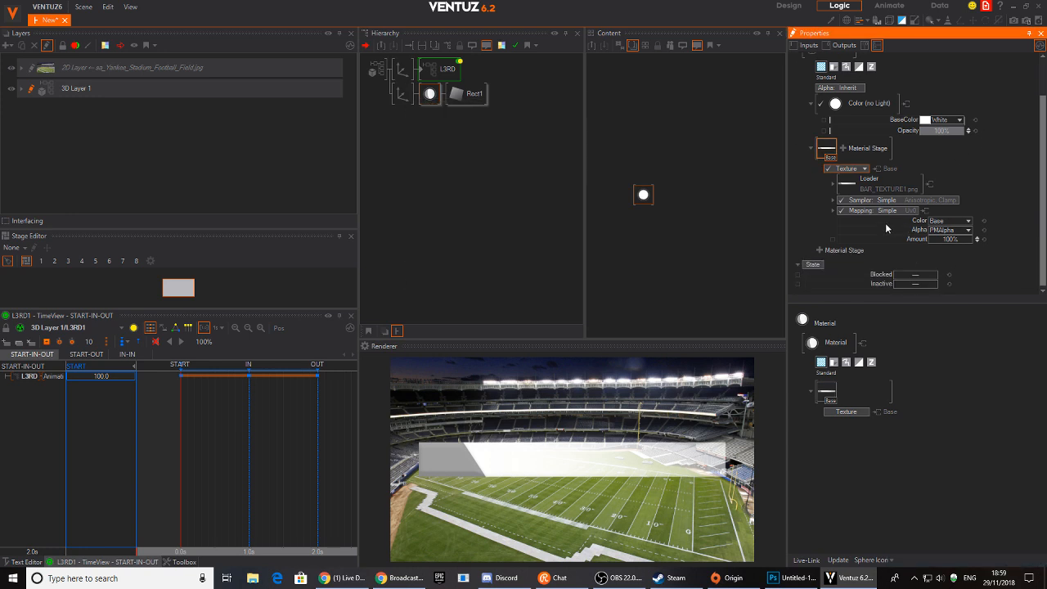
Set the axis above Rect1 to overall scaling factor 1.33, Y scaling 0.685 and Y position about 2.4.
click(402, 94)
drag(928, 245, 937, 209)
drag(913, 105, 936, 104)
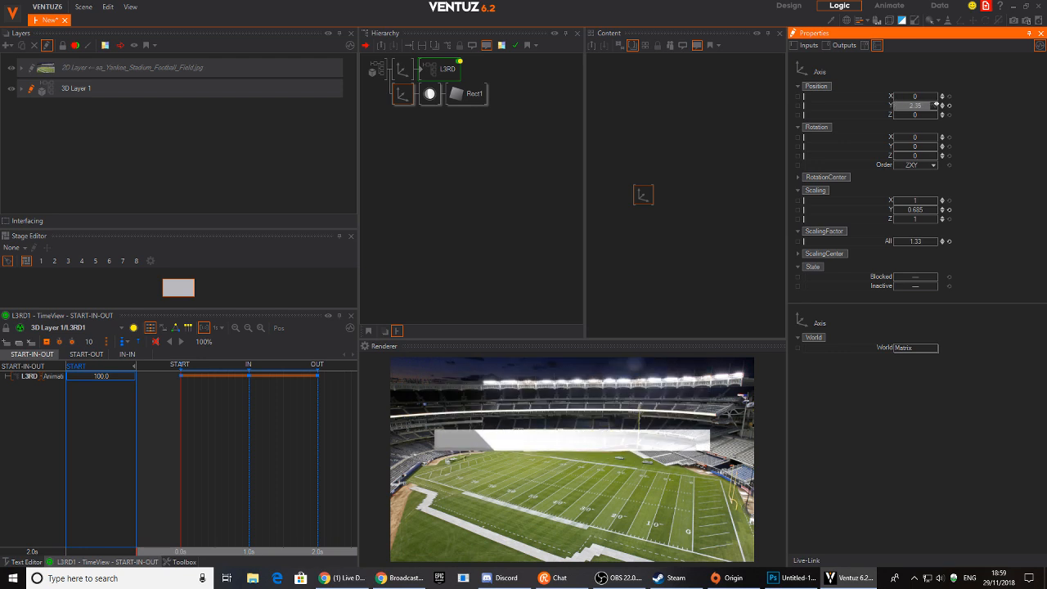
Check the bar design in the browser's reference team line-up graphic and return to Ventuz.
click(434, 93)
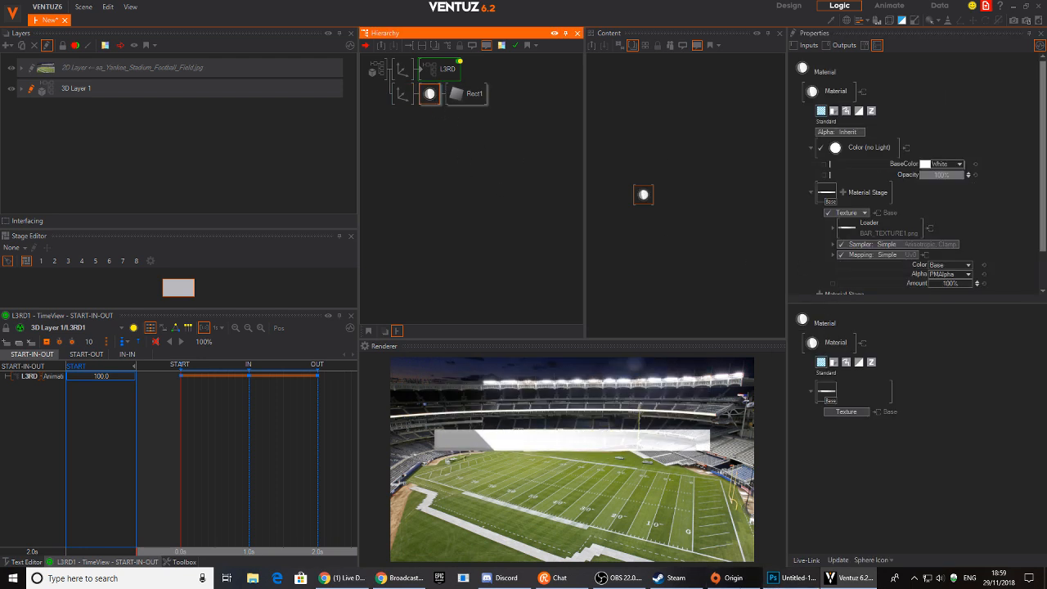
click(401, 577)
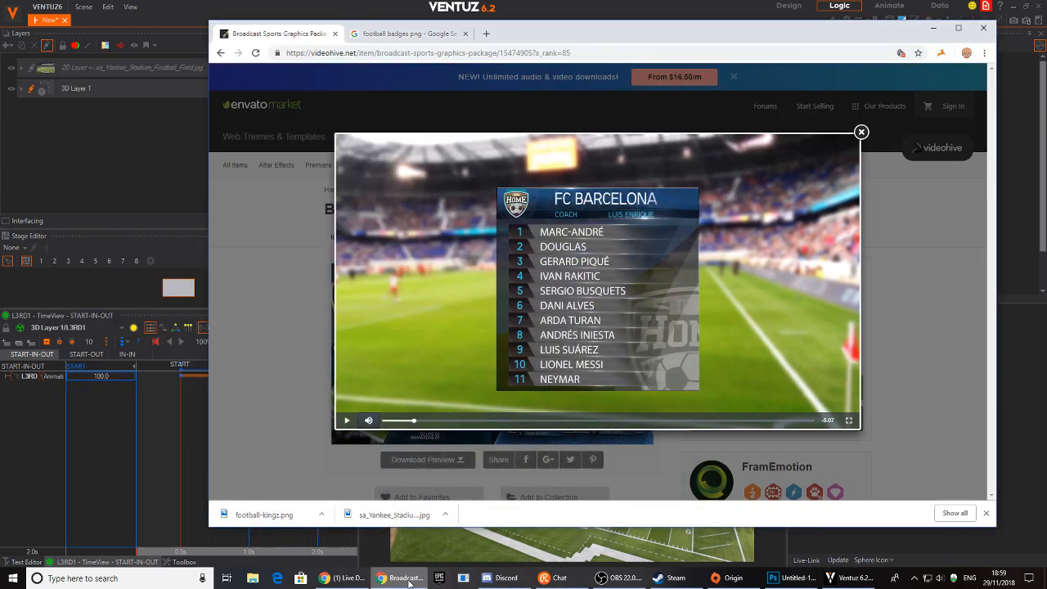
click(409, 583)
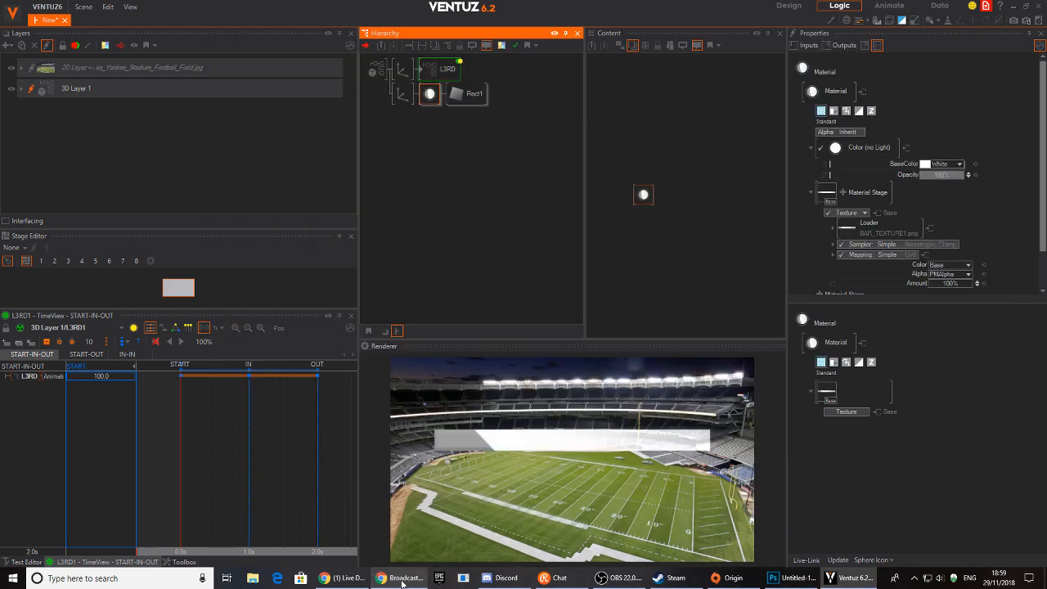
Move the L3RD1 timeline to the IN keyframe and open the L3RD container's hierarchy.
click(447, 72)
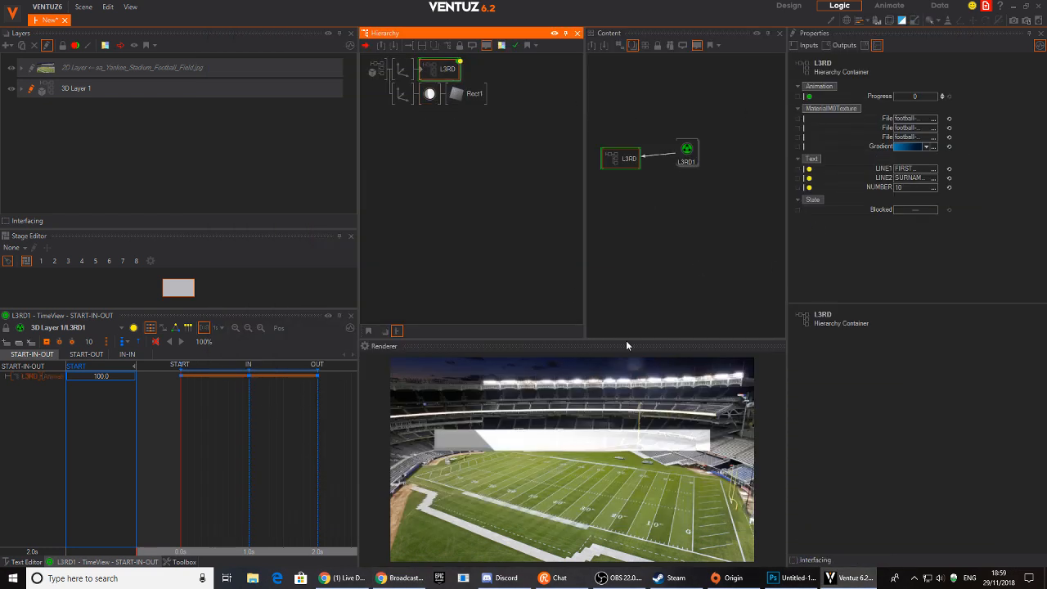
drag(206, 448, 253, 445)
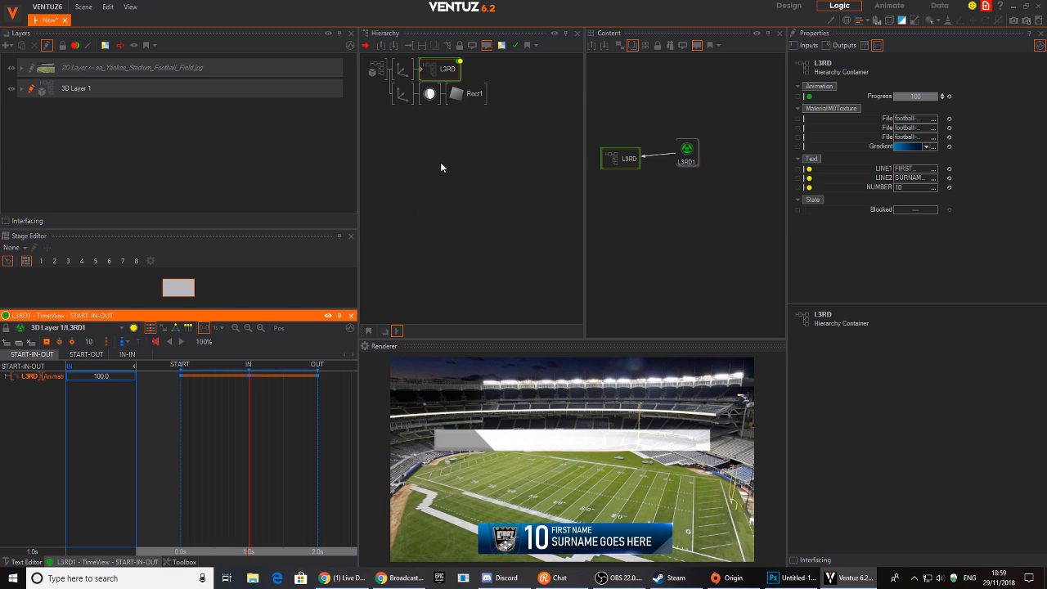
double_click(427, 93)
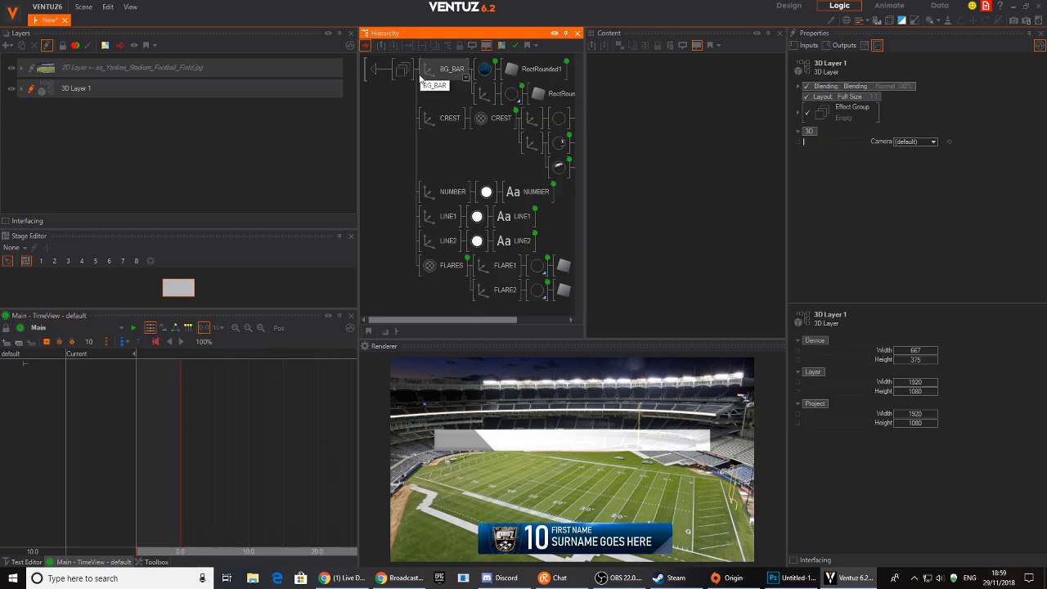
Copy the FLARE1 branch out of the L3RD container, paste it beneath the bar's axis and inspect its material and axis.
click(470, 271)
ctrl+click(485, 294)
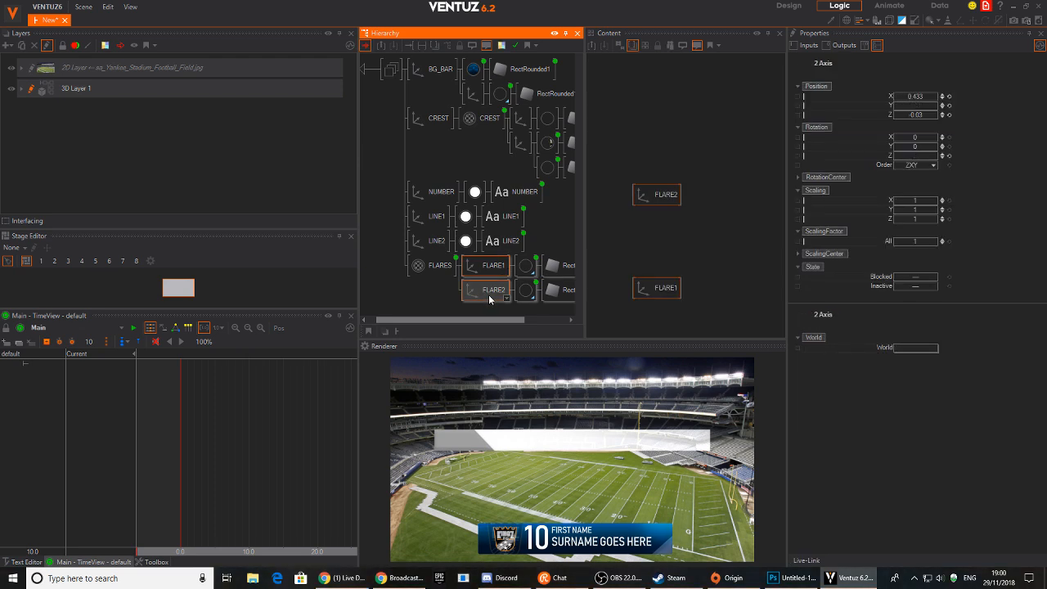
click(489, 291)
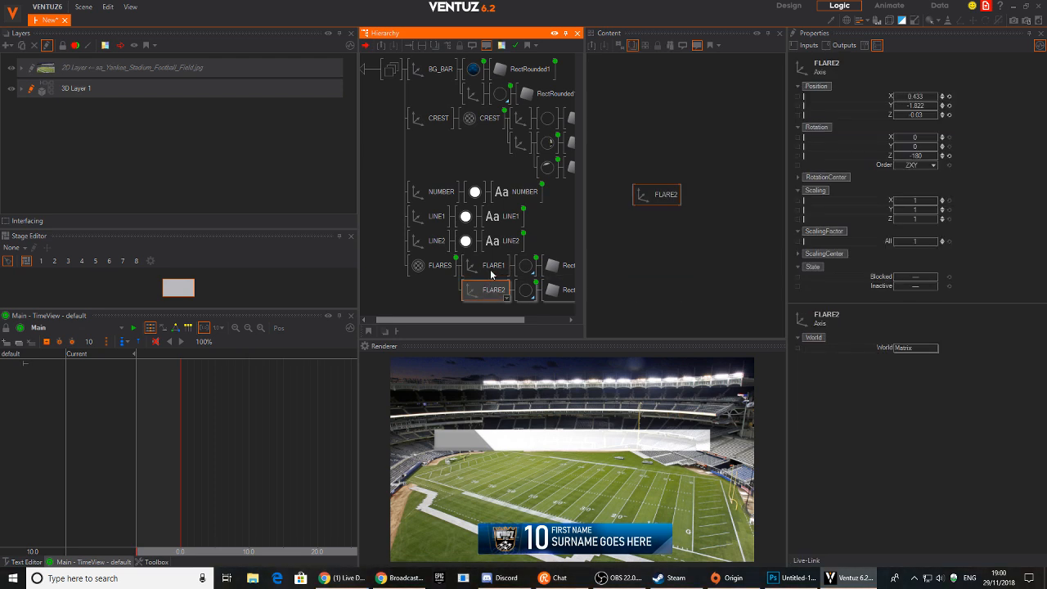
click(489, 267)
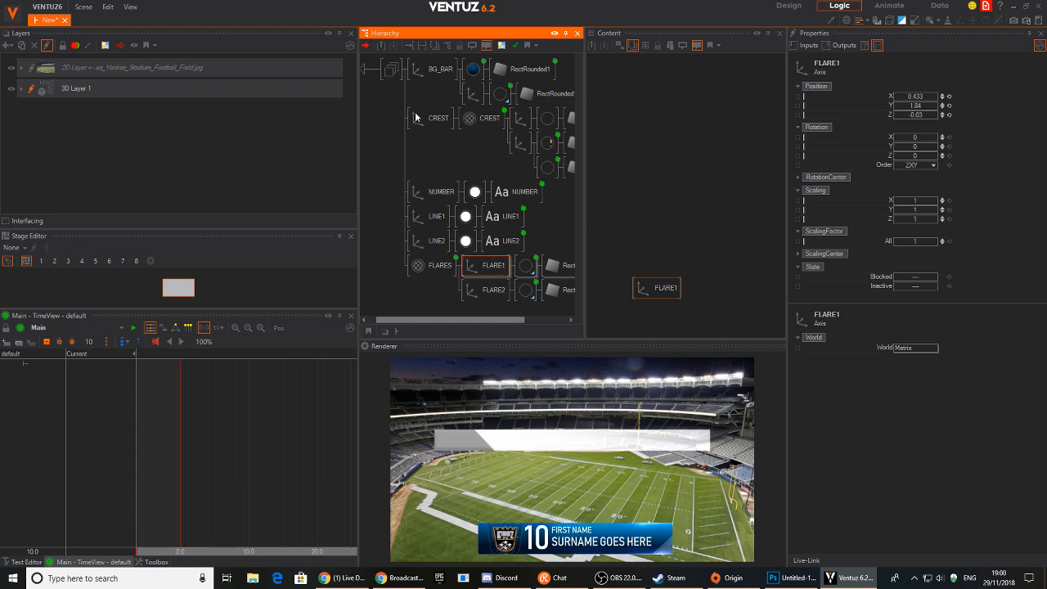
click(367, 70)
click(429, 95)
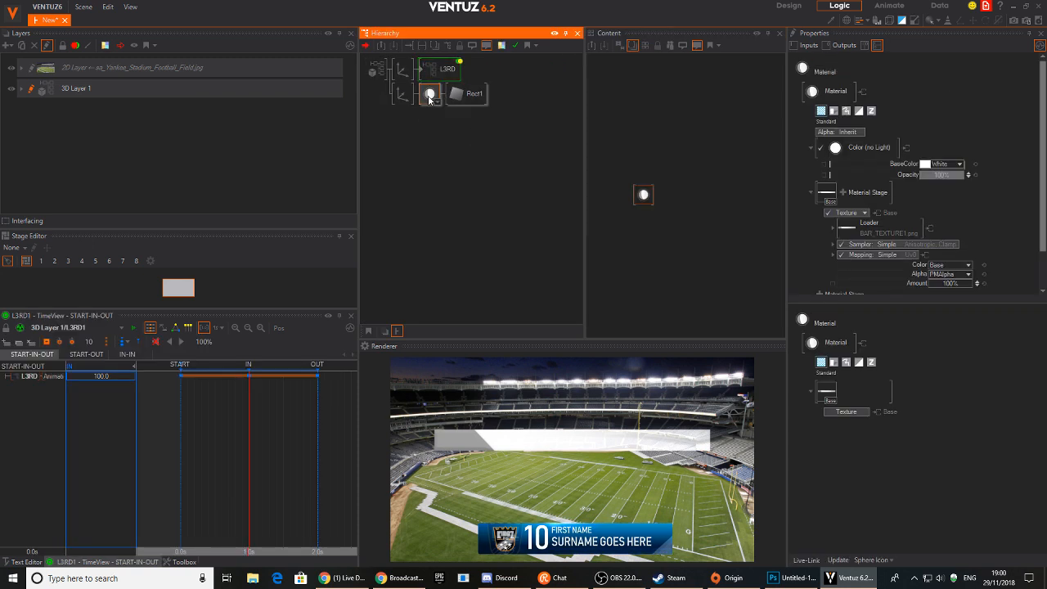
key(ctrl+v)
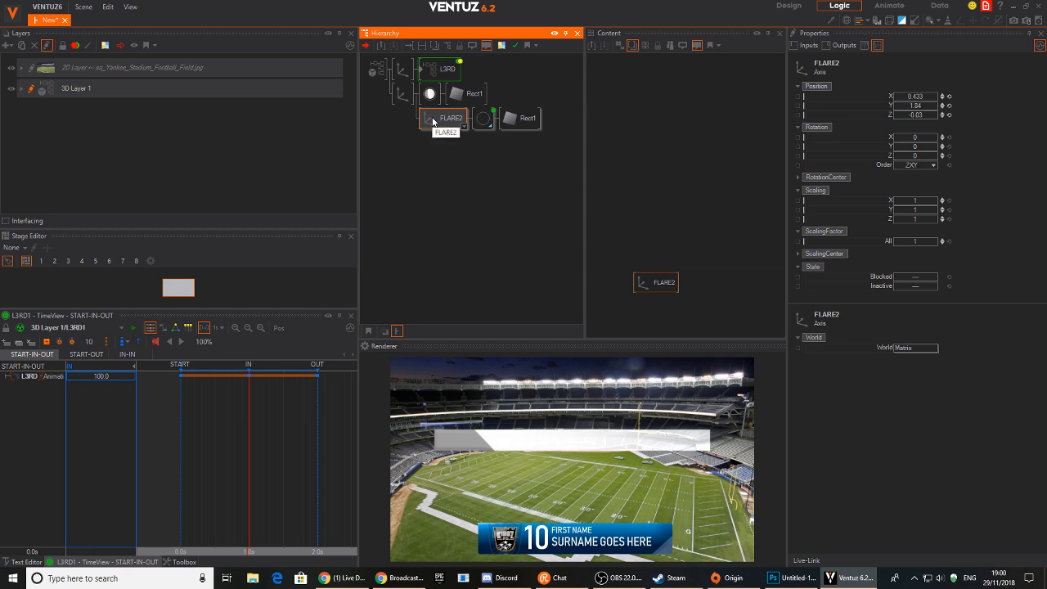
click(484, 120)
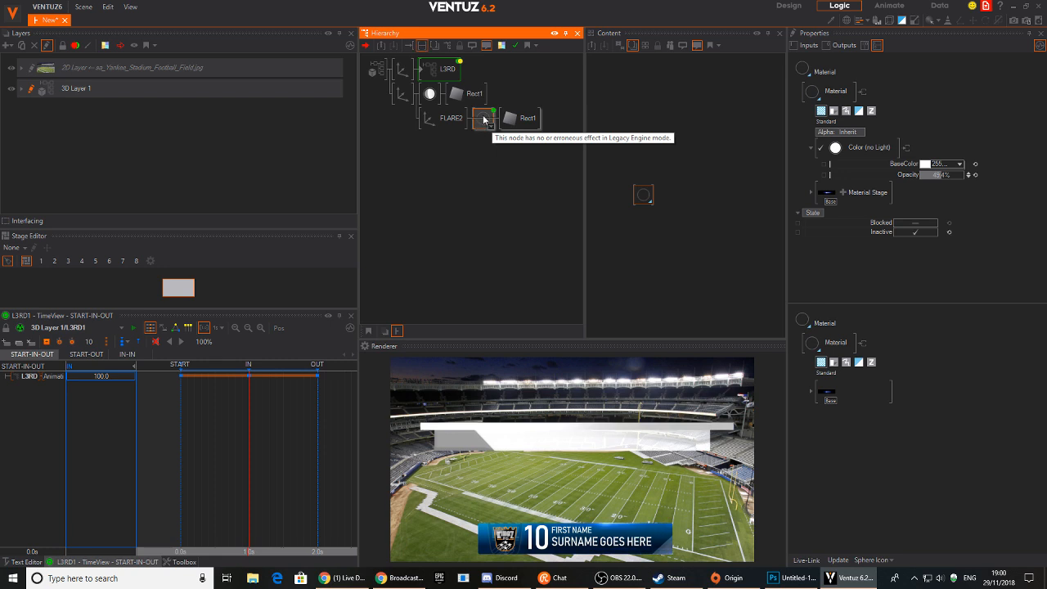
click(450, 118)
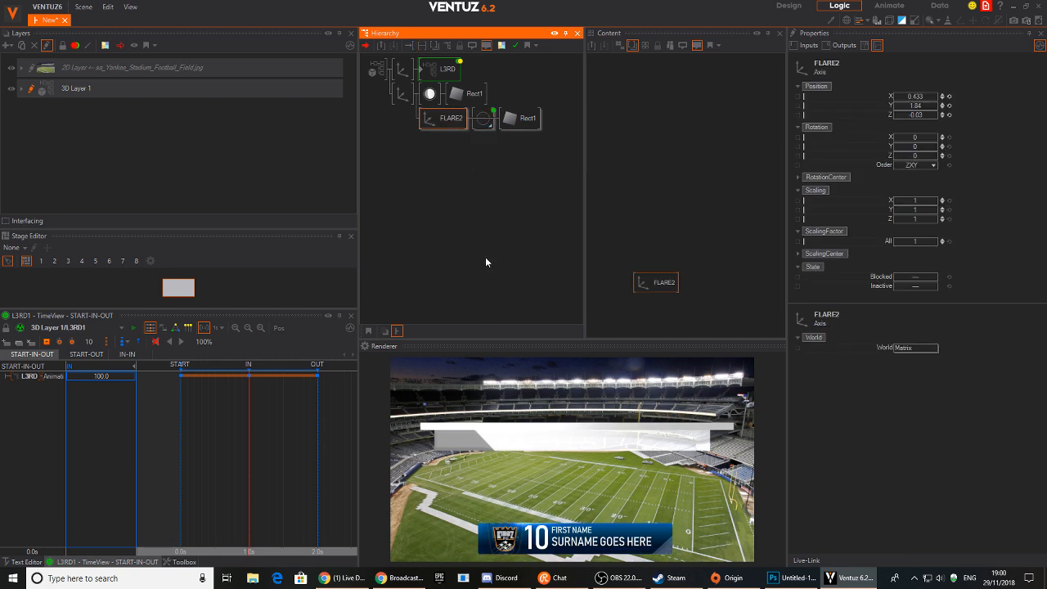
Fit FLARE2 to the bar's top edge with X position 0.08, Y position about 1.1 and Rect1 SizeX about 25.2.
mouse_move(913, 106)
mouse_down()
mouse_move(893, 102)
mouse_move(909, 101)
mouse_up()
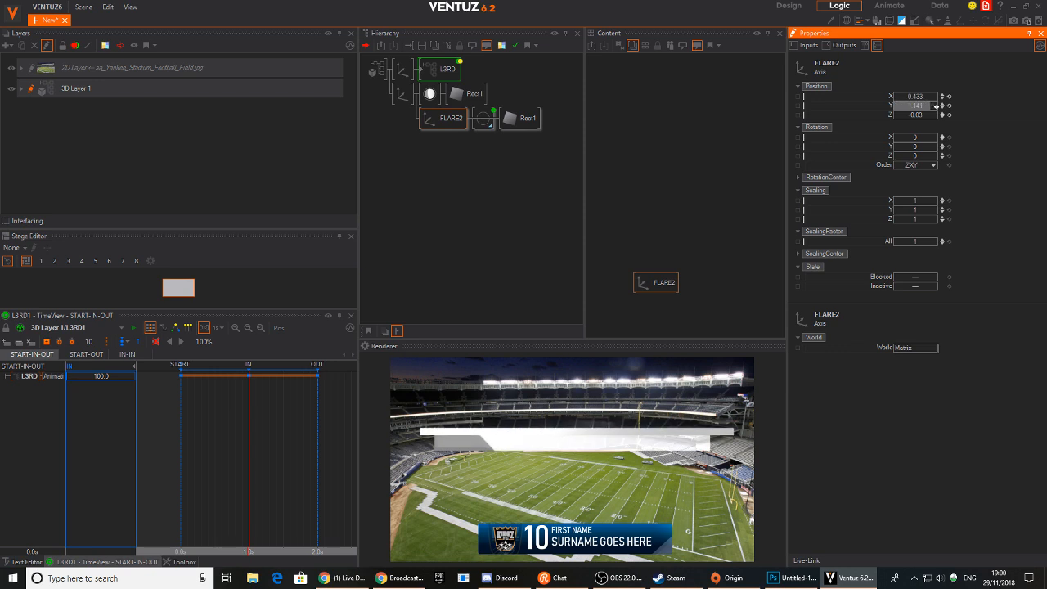
click(525, 120)
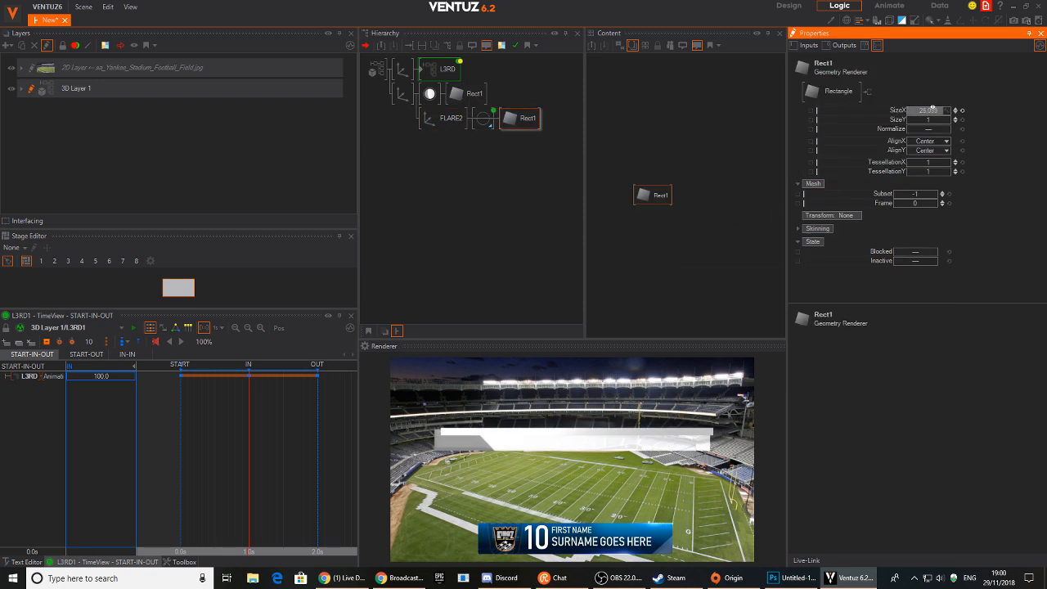
click(450, 117)
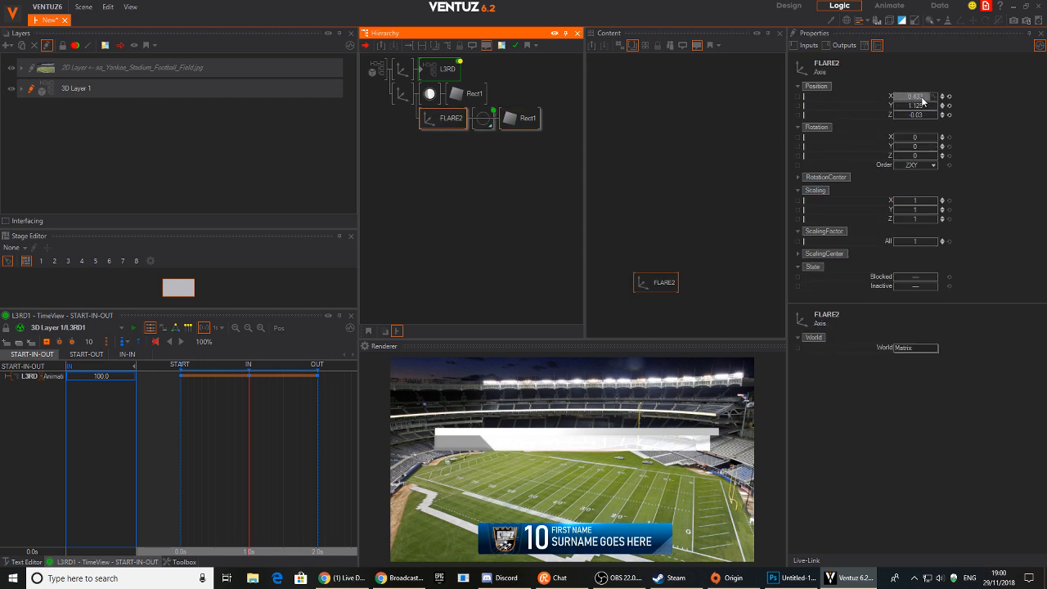
drag(923, 101, 892, 96)
click(523, 118)
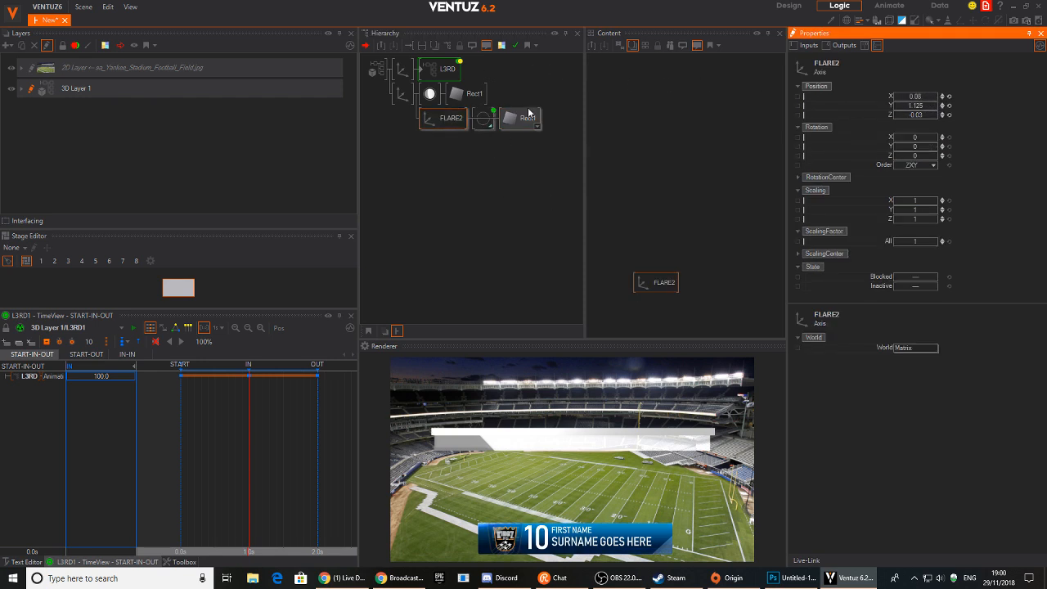
drag(931, 117, 905, 108)
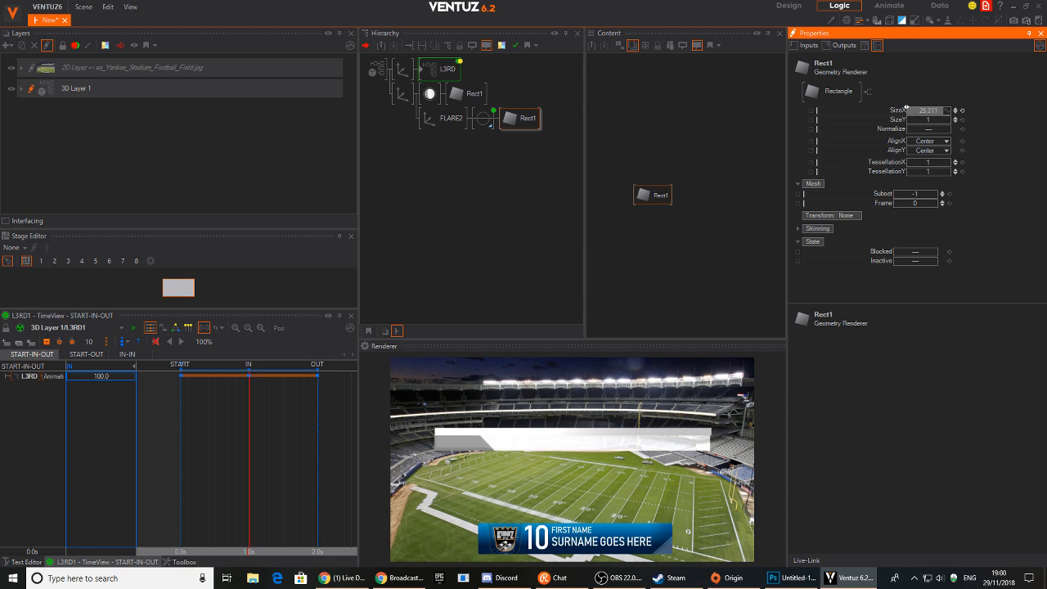
click(484, 119)
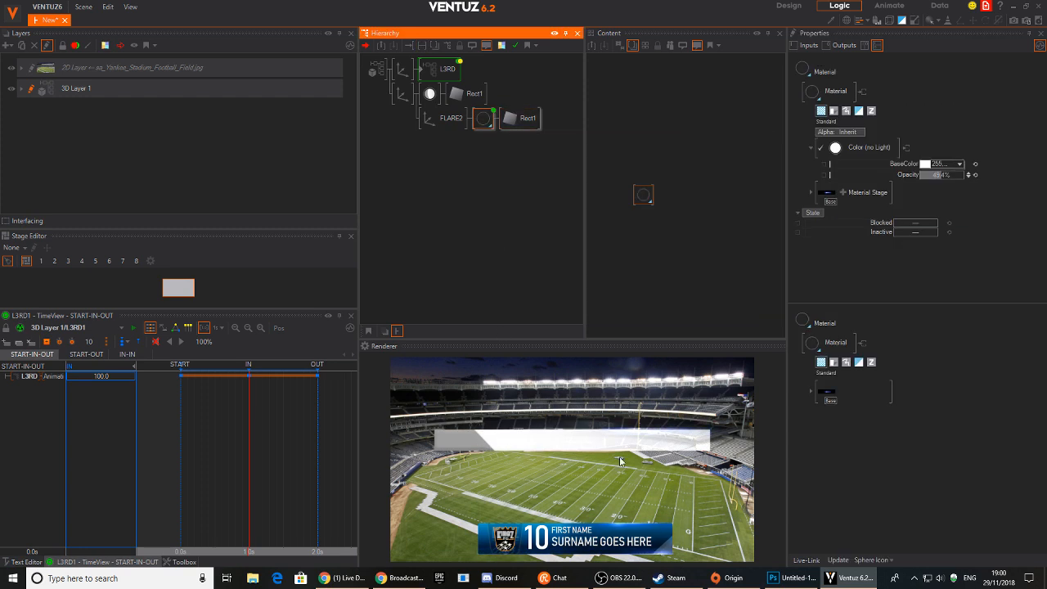
click(449, 118)
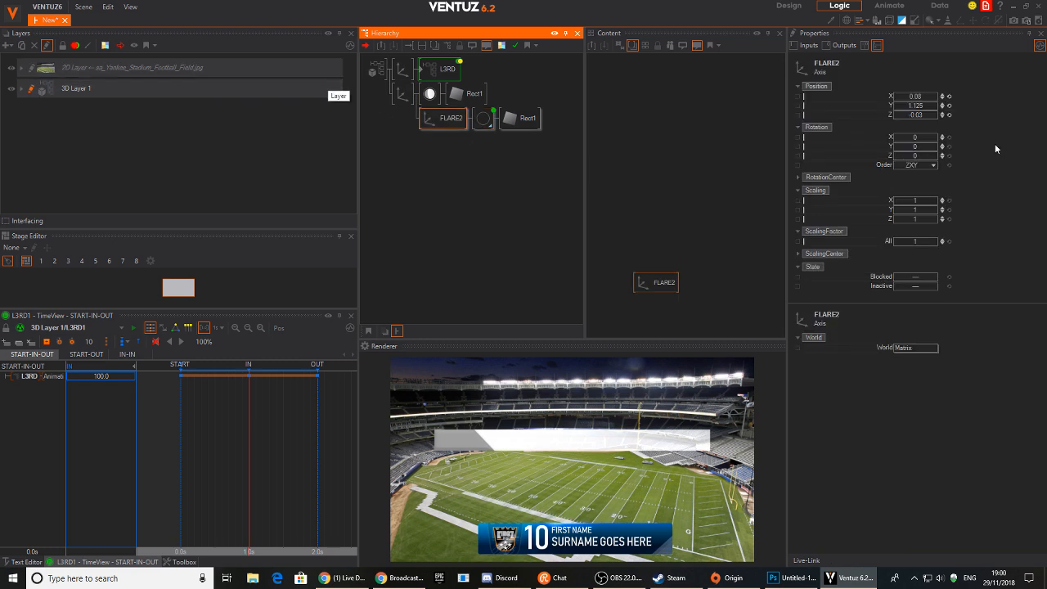
click(916, 106)
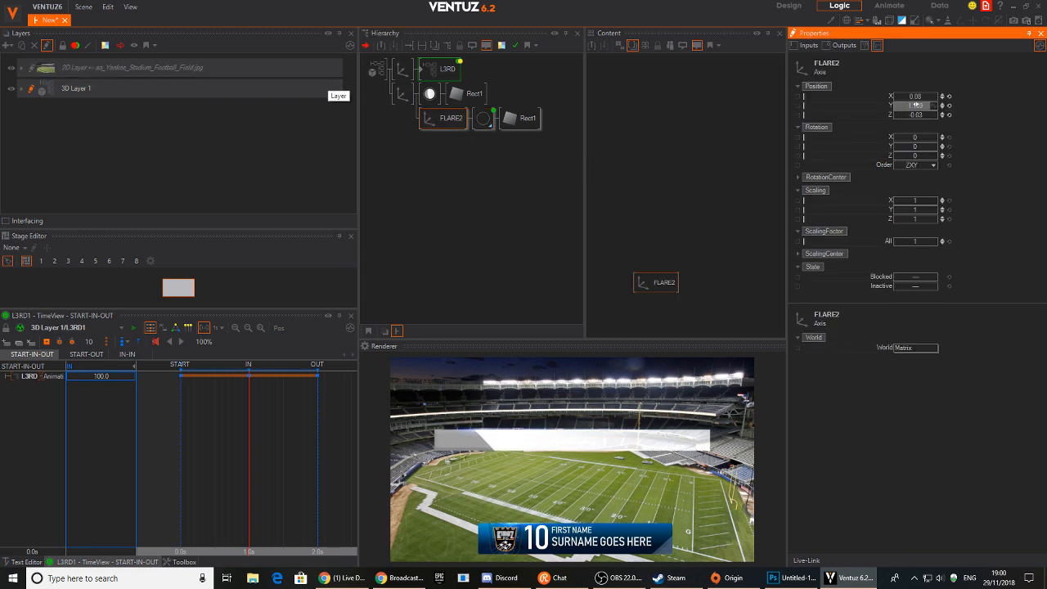
Darken the base color of the bar's material to a dark grey.
click(429, 93)
click(960, 166)
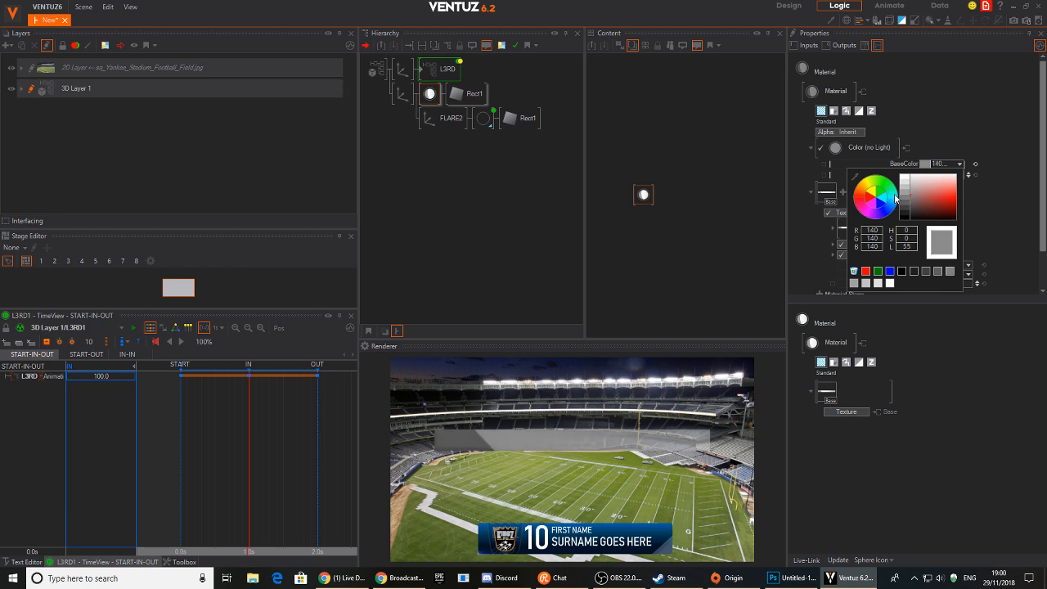
mouse_move(890, 192)
mouse_down()
mouse_move(904, 212)
mouse_move(905, 194)
mouse_move(894, 215)
mouse_move(891, 204)
mouse_up()
Add a new axis beneath FLARE2 in the bar's branch and attach a Text 2D node with block text to it.
click(432, 152)
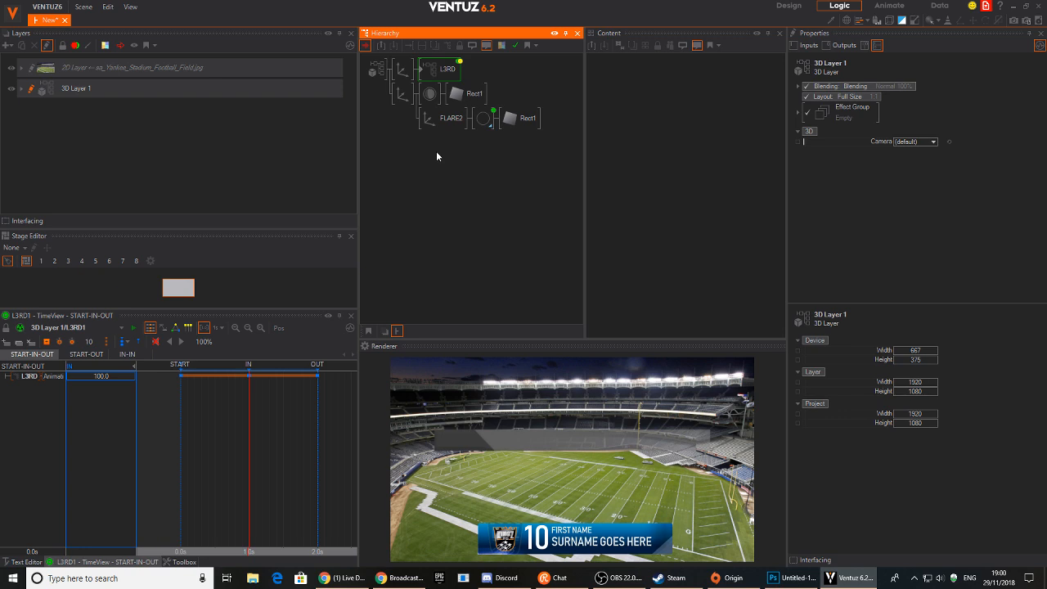
text(ax)
drag(470, 210, 433, 149)
text(text)
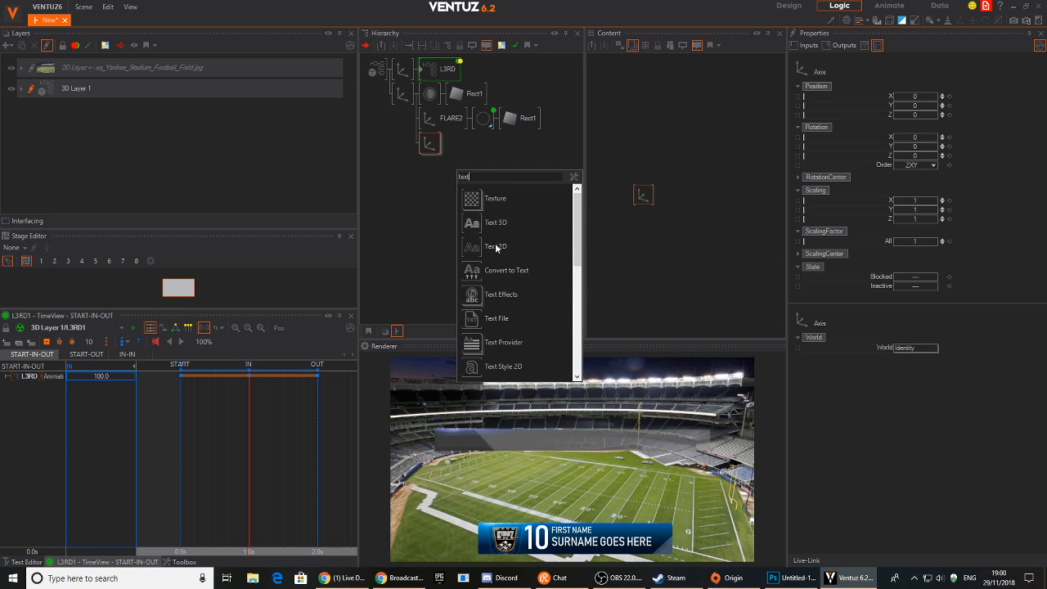
drag(495, 248, 442, 144)
click(455, 163)
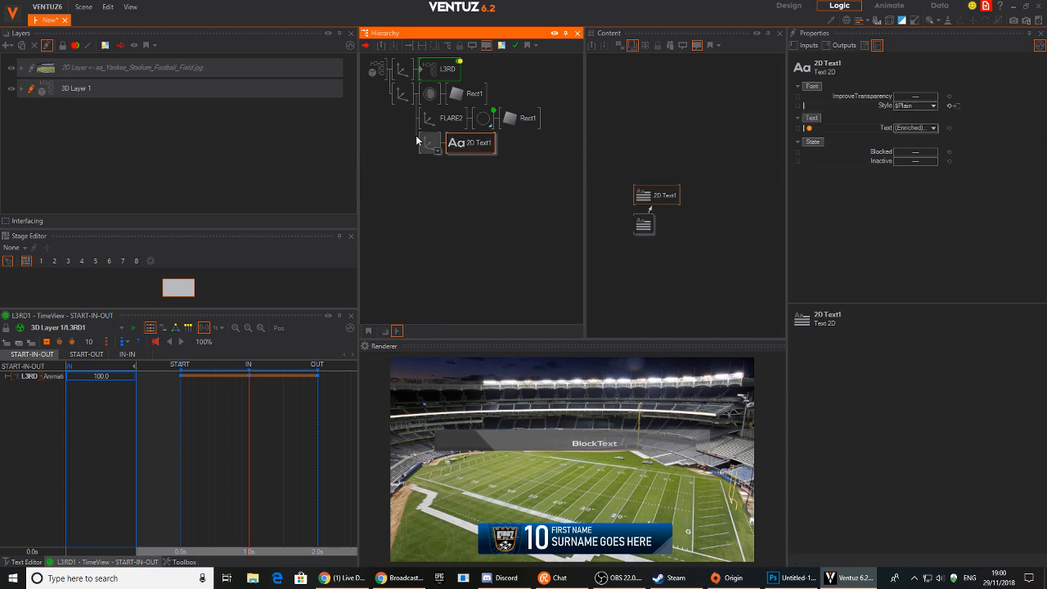
Rename the bar's axis to BAR1, and reset its Y scaling to 1 while reducing the bar rectangle's SizeY instead.
click(399, 97)
text(BAR1)
key(Return)
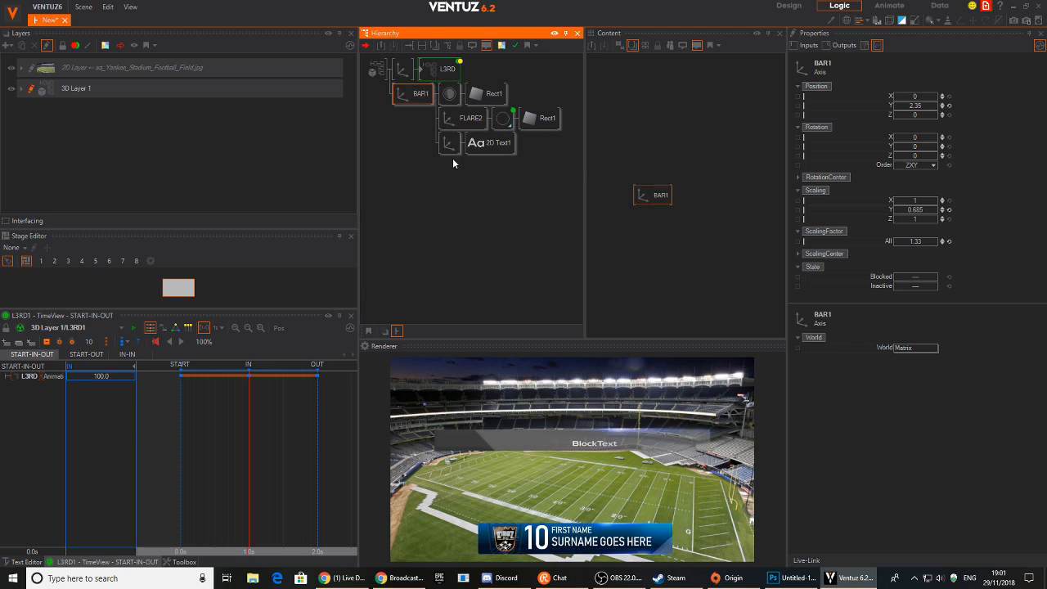
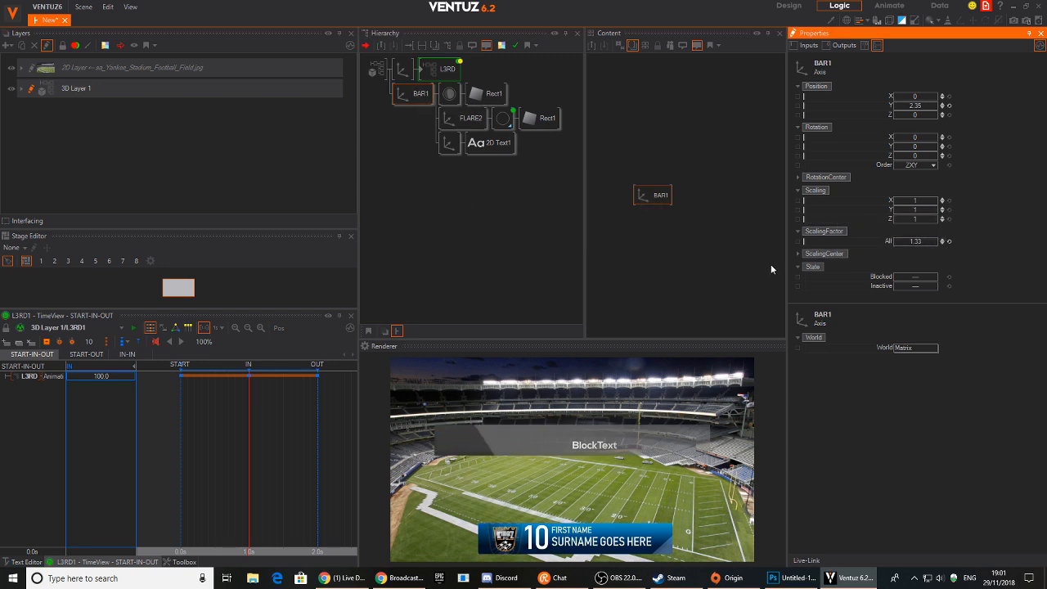
click(486, 93)
drag(932, 122, 913, 103)
Realign FLARE2 with the resized bar by setting its Y position to 0.599 and Z position to -0.02.
click(470, 124)
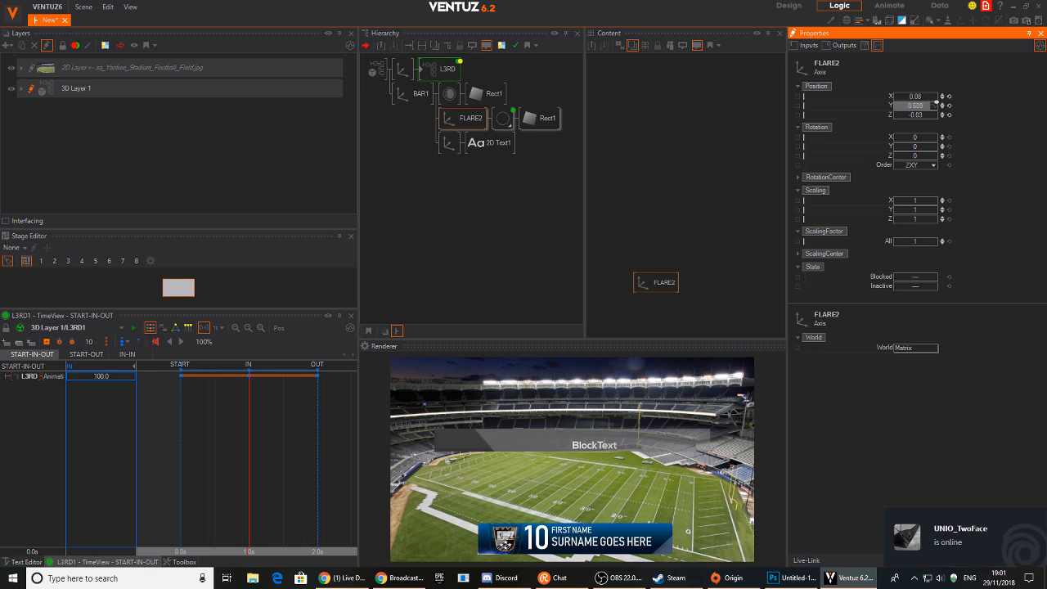
drag(937, 102, 922, 105)
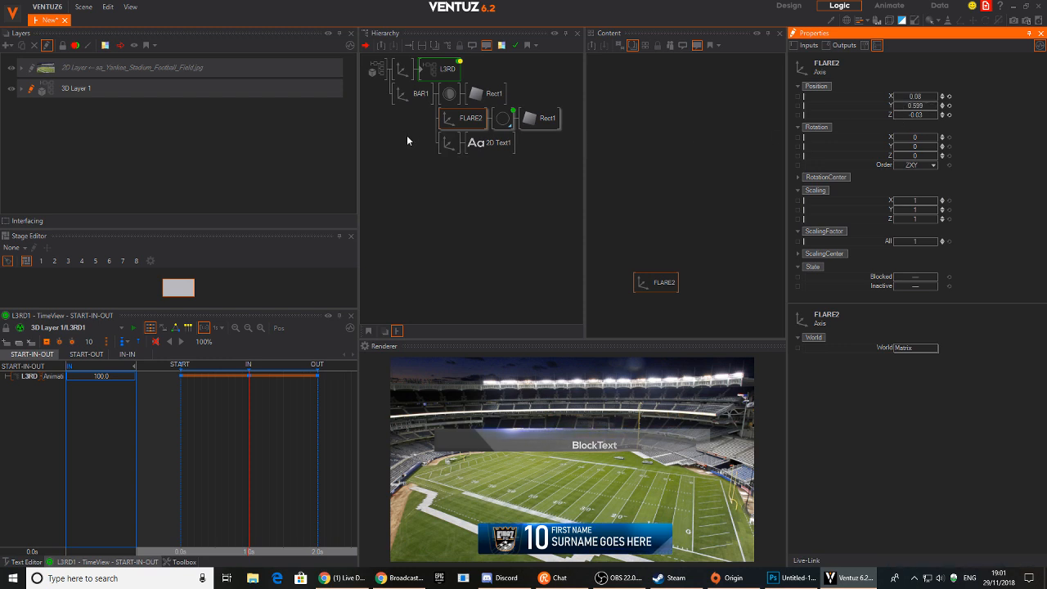
click(437, 175)
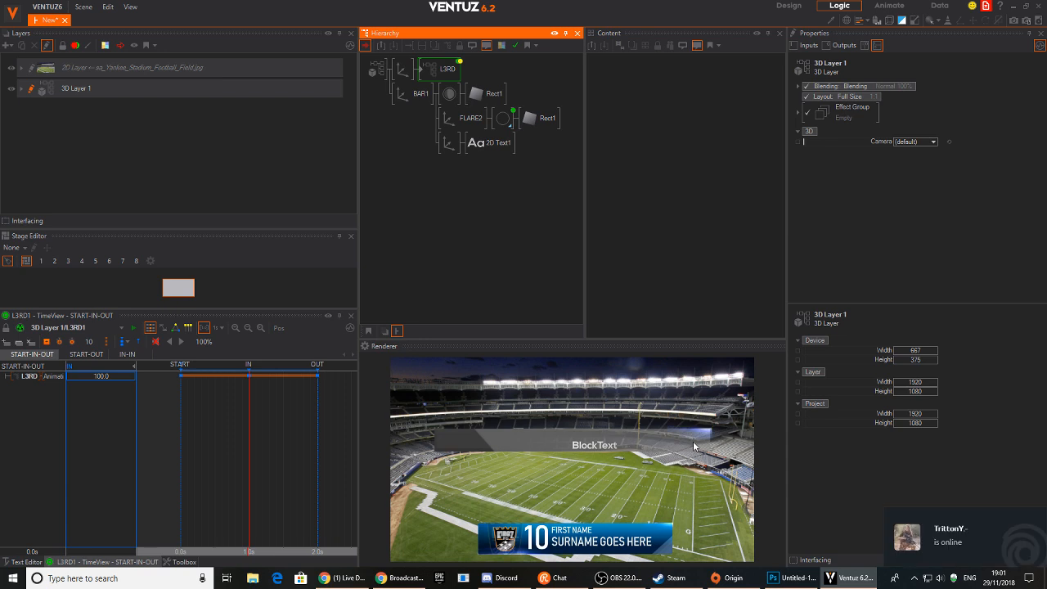
click(448, 119)
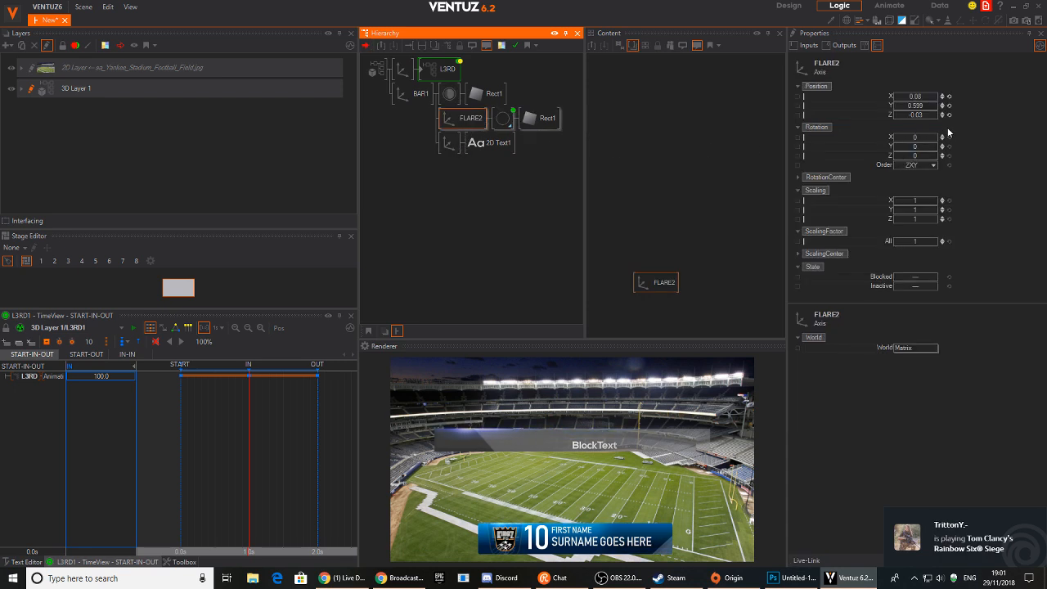
click(942, 116)
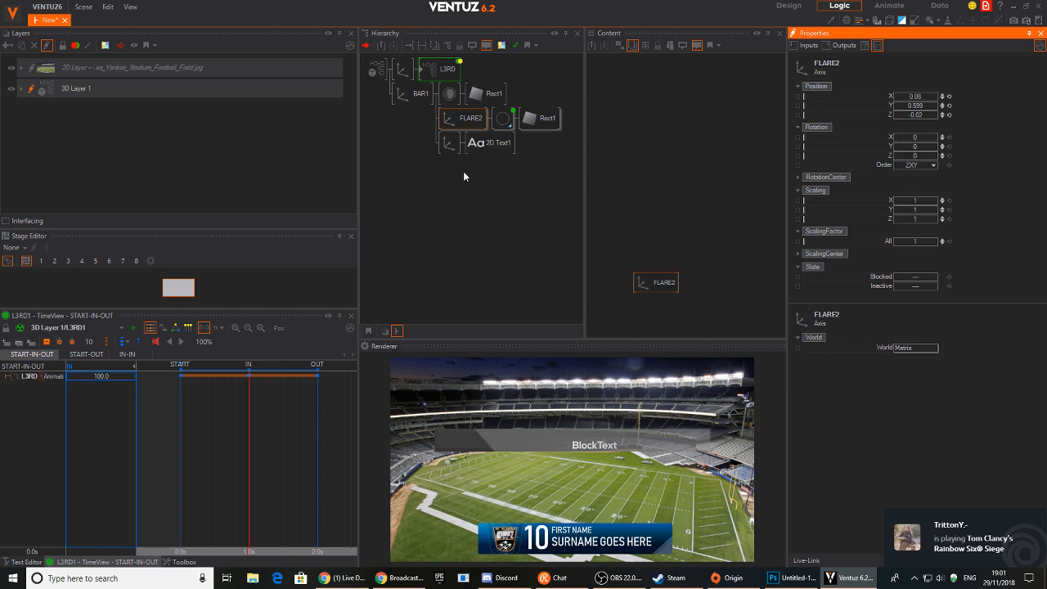
Insert a white color node between the new axis and 2D Text1, and move the text to the bar's left end.
click(449, 142)
text(c)
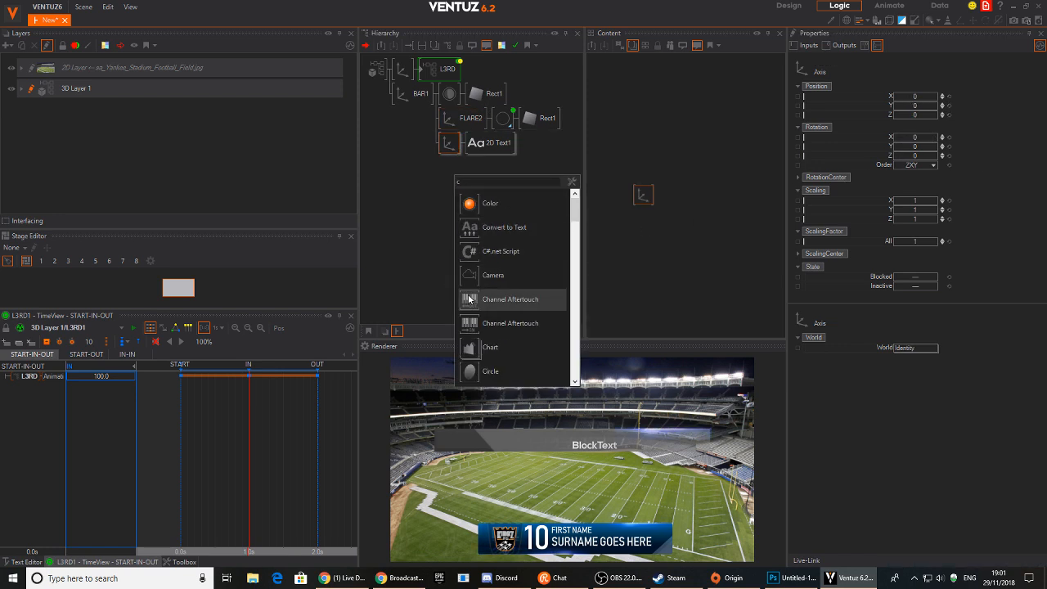
text(ol)
drag(471, 323, 472, 148)
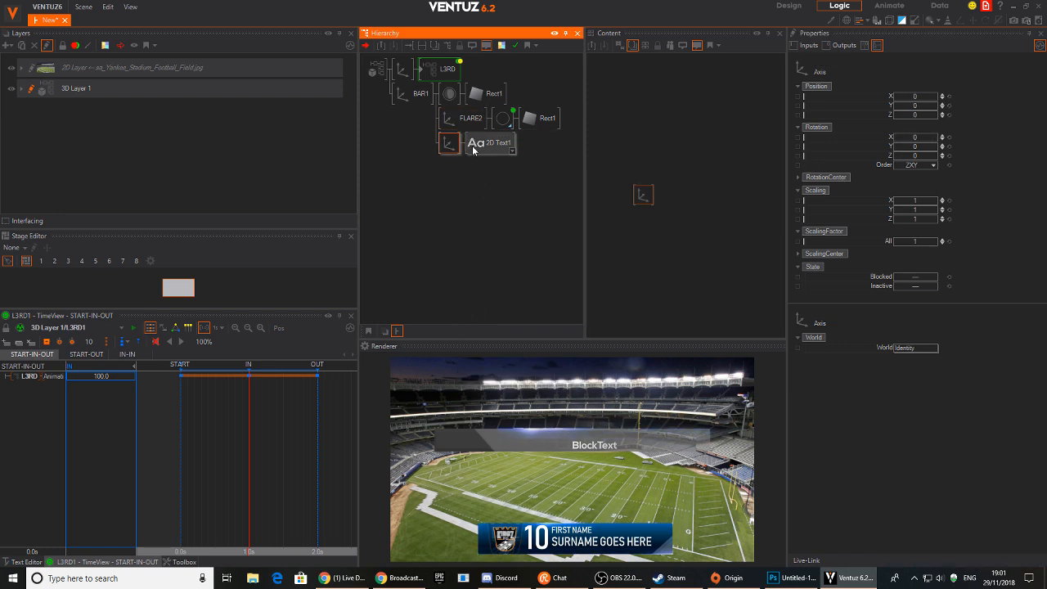
double_click(469, 160)
drag(486, 307, 470, 144)
mouse_move(935, 99)
mouse_down()
mouse_move(893, 95)
mouse_move(937, 107)
mouse_move(920, 106)
mouse_up()
Change the block text content of 2D Text1 to 01.
click(516, 145)
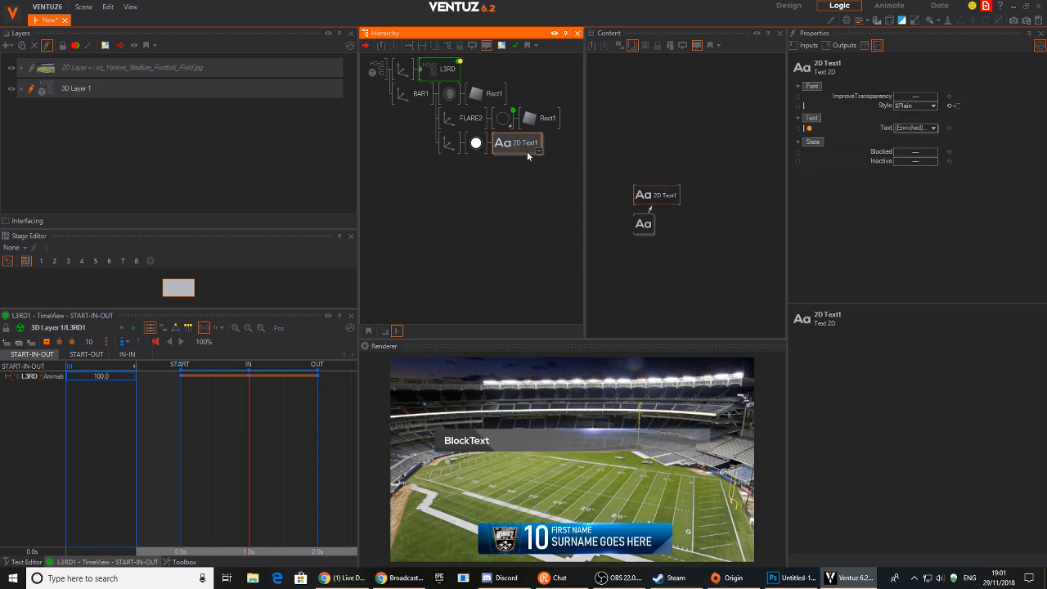
click(657, 245)
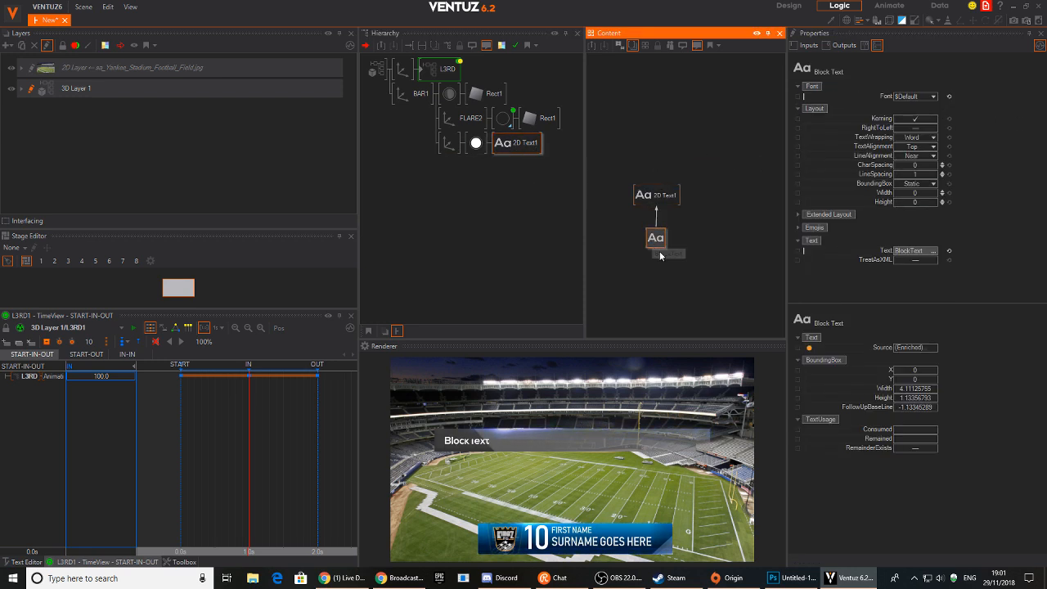
click(912, 250)
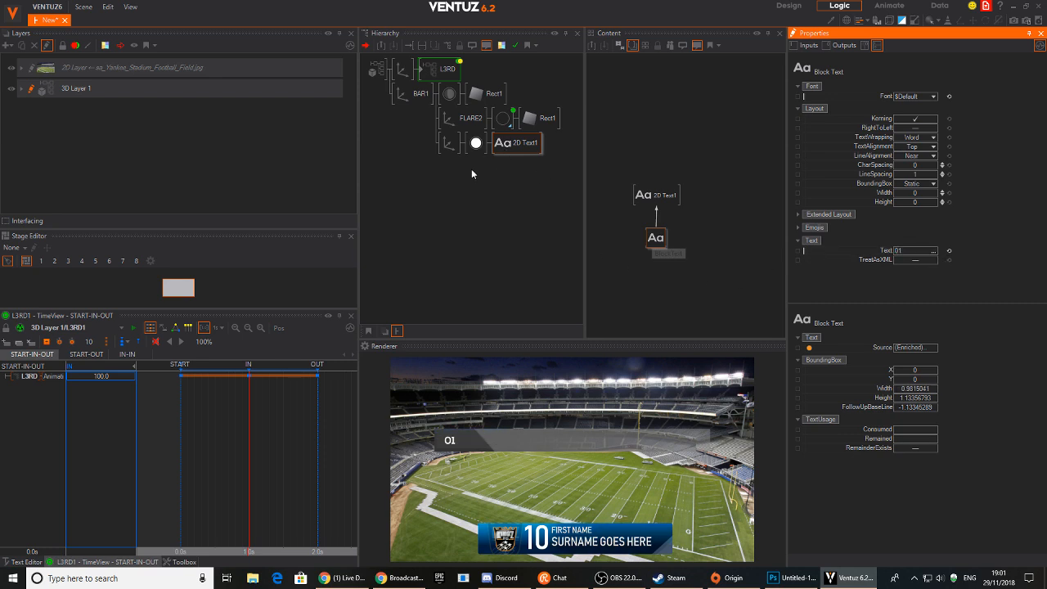
Position the 01 text's axis at X -11.14 and Y 0.408, and reorder the FLARE2 branch below the text branch.
click(448, 143)
mouse_move(916, 101)
mouse_down()
mouse_move(931, 97)
mouse_move(921, 104)
mouse_up()
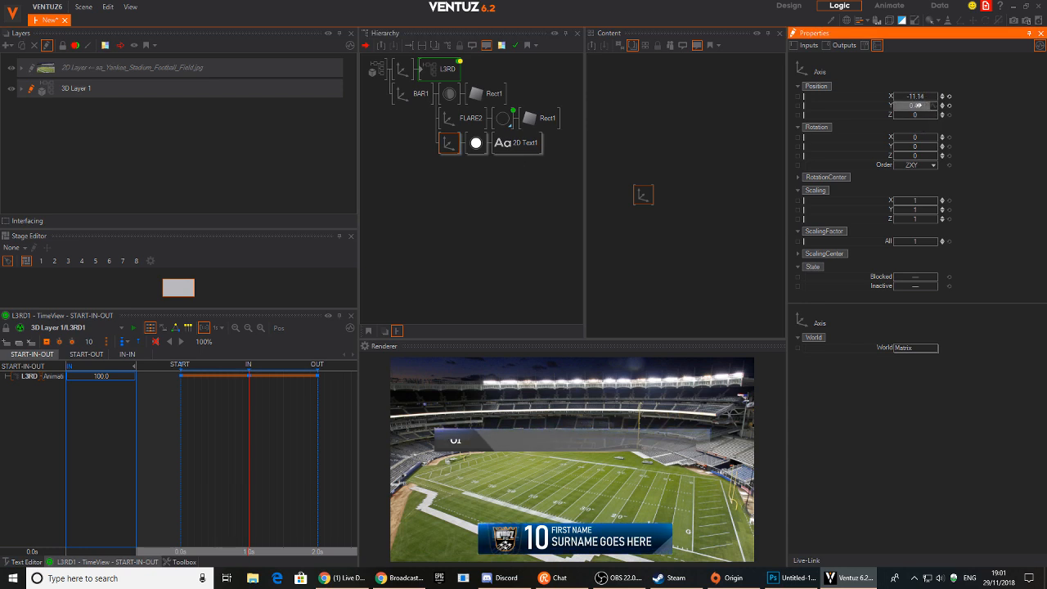
drag(451, 119, 449, 151)
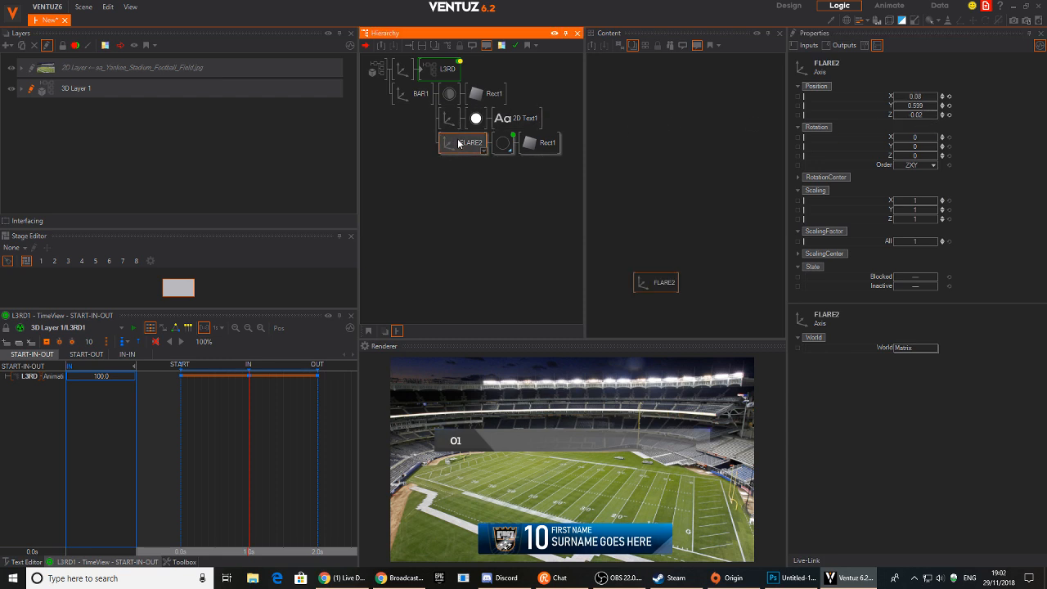
click(449, 119)
drag(920, 107, 907, 102)
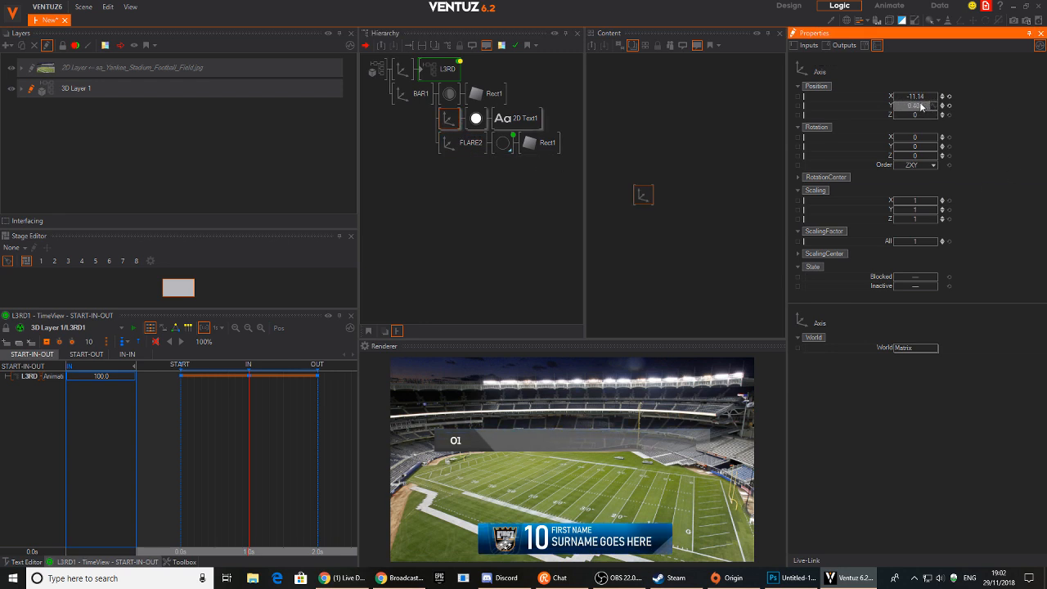
click(466, 157)
Duplicate the 01 text branch and move the copy to X position -6.19.
click(449, 120)
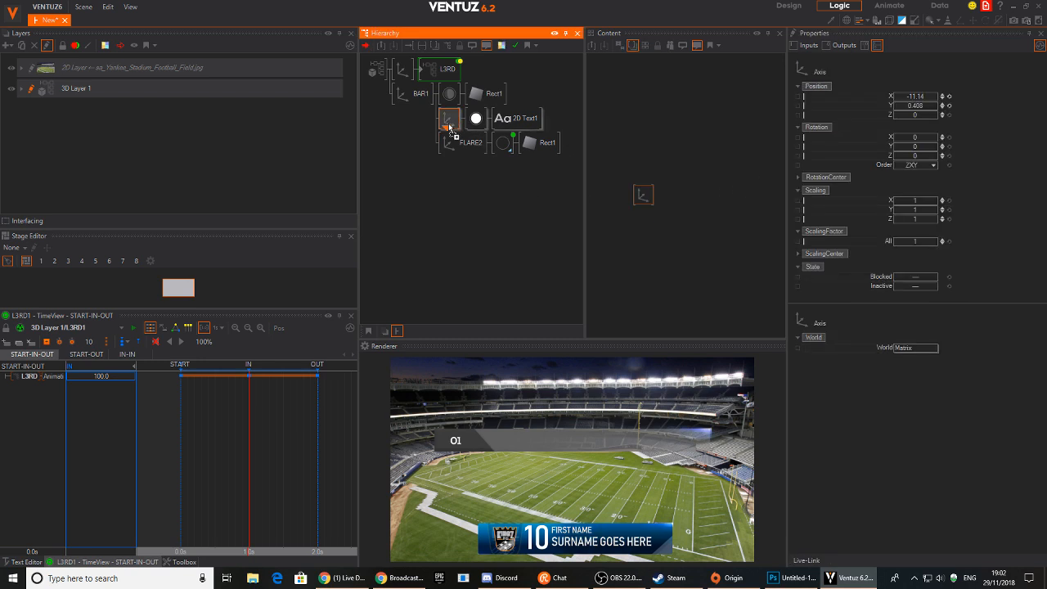
ctrl+drag(449, 127, 449, 131)
drag(940, 96, 936, 96)
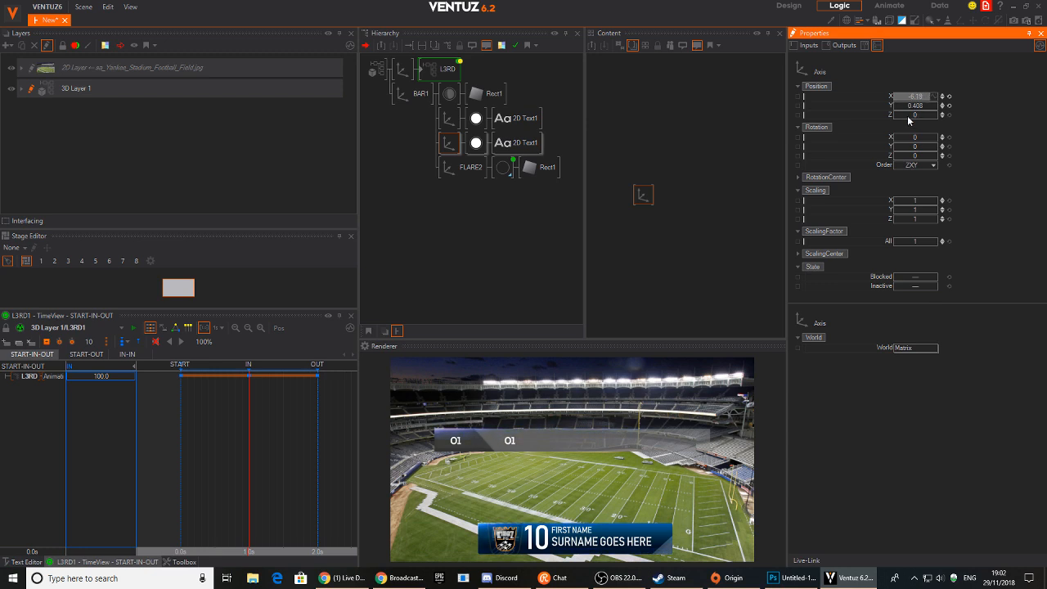
Change the duplicated text's content to TEAM NAME.
click(515, 143)
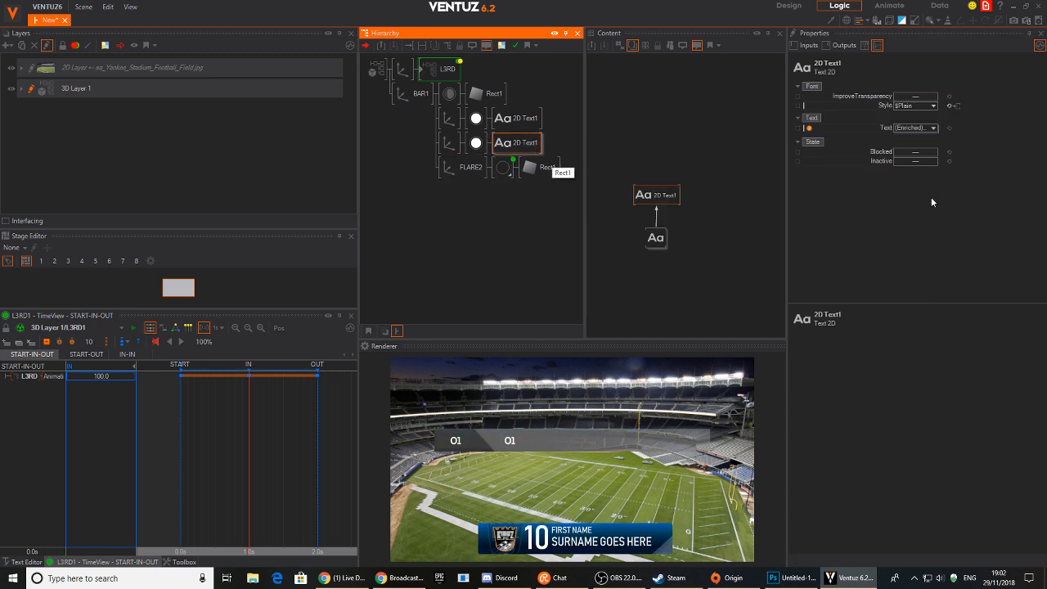
click(652, 237)
click(918, 251)
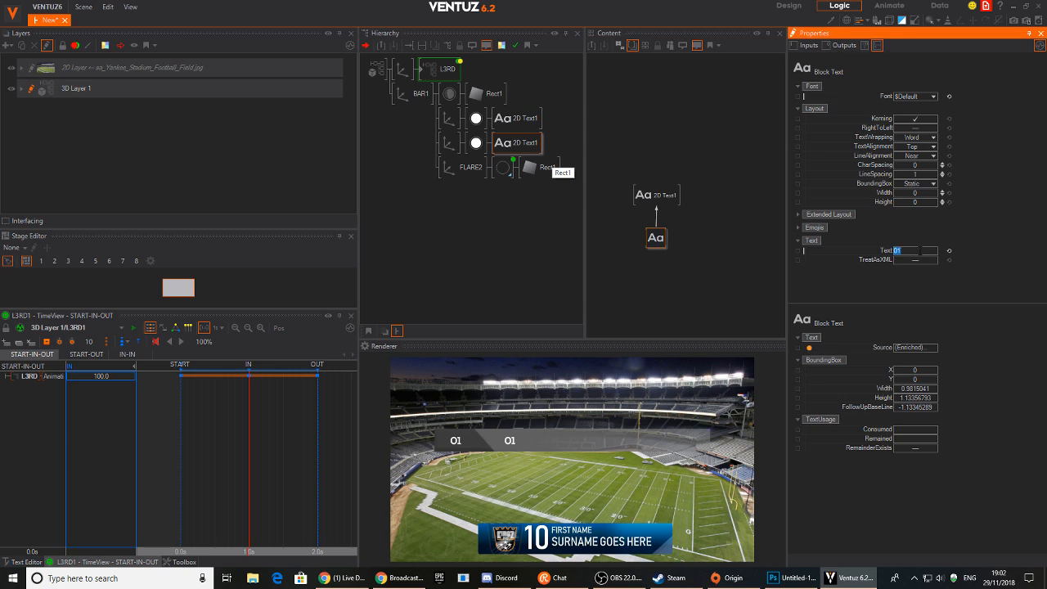
text(TEAM NAME)
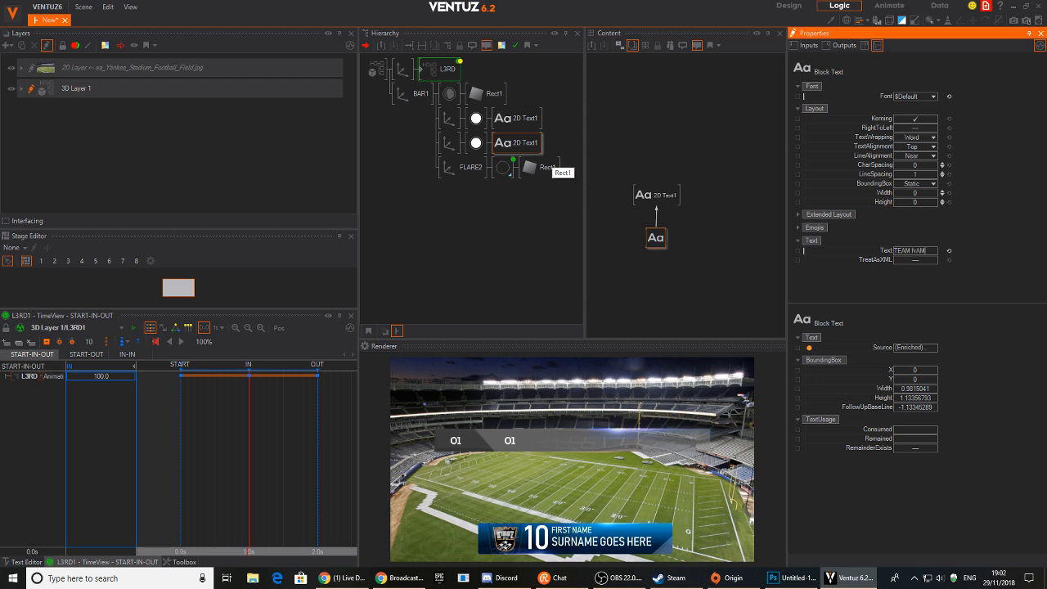
key(Return)
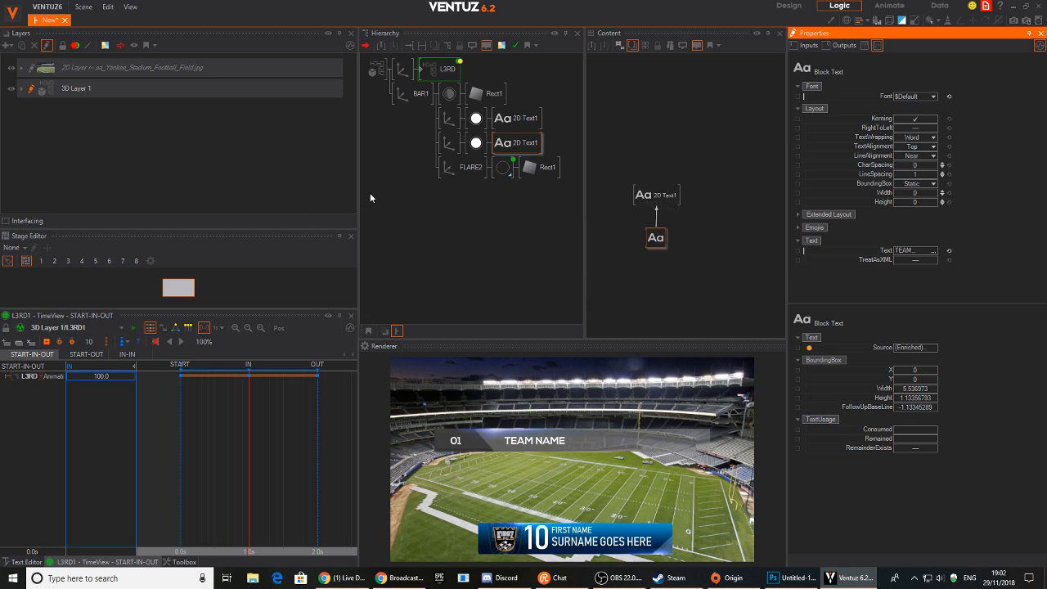
Duplicate the TEAM NAME text branch and move the copy to the bar's right end, at about X 7.1.
click(450, 148)
ctrl+drag(450, 145, 448, 167)
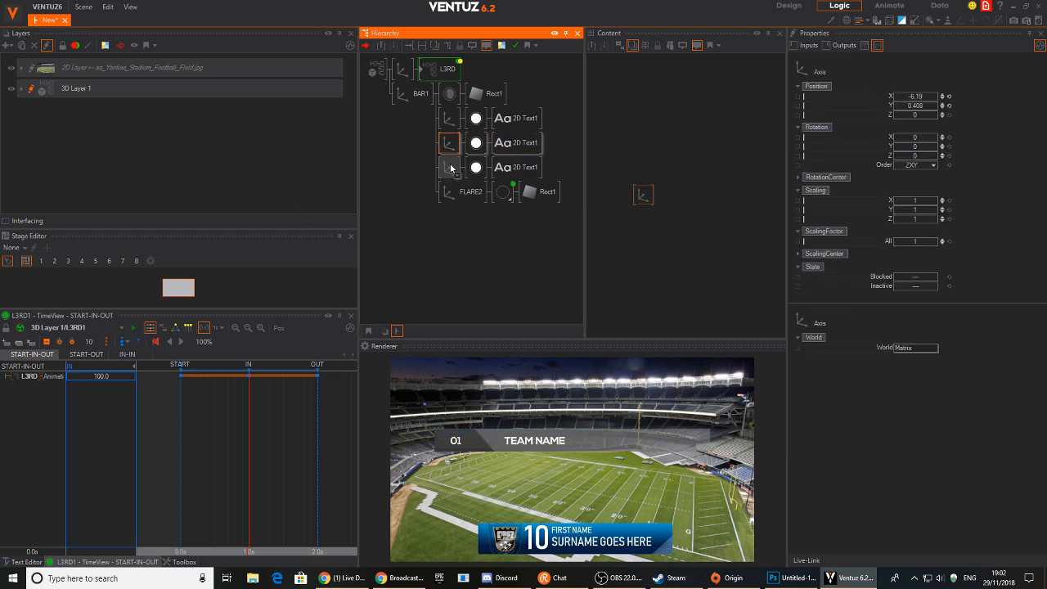
drag(917, 100, 938, 96)
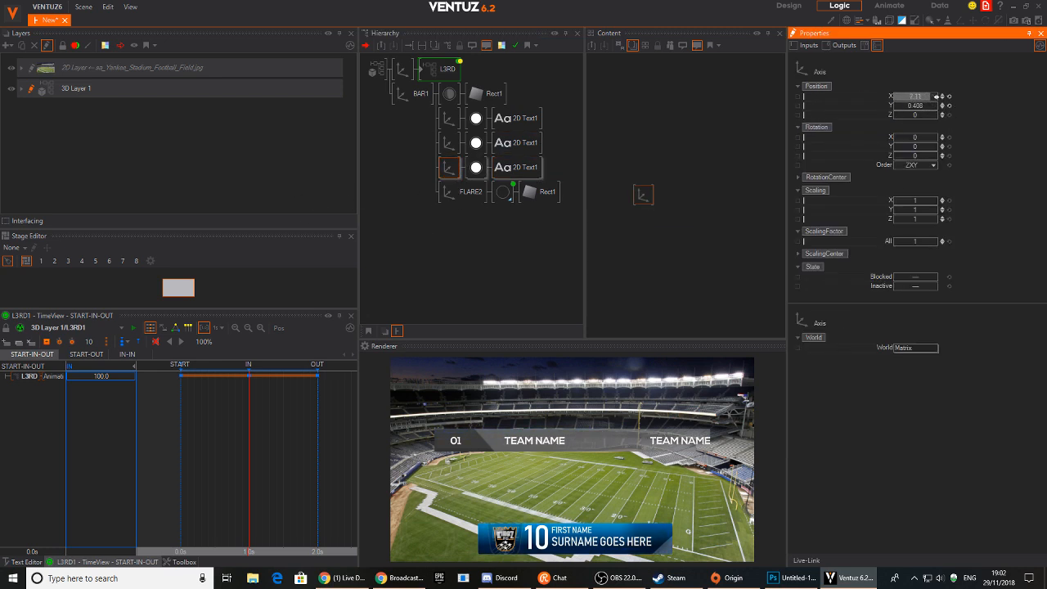
Set the rightmost TEAM NAME text's line alignment to Far and shift its axis along X back to the bar's right end.
click(515, 167)
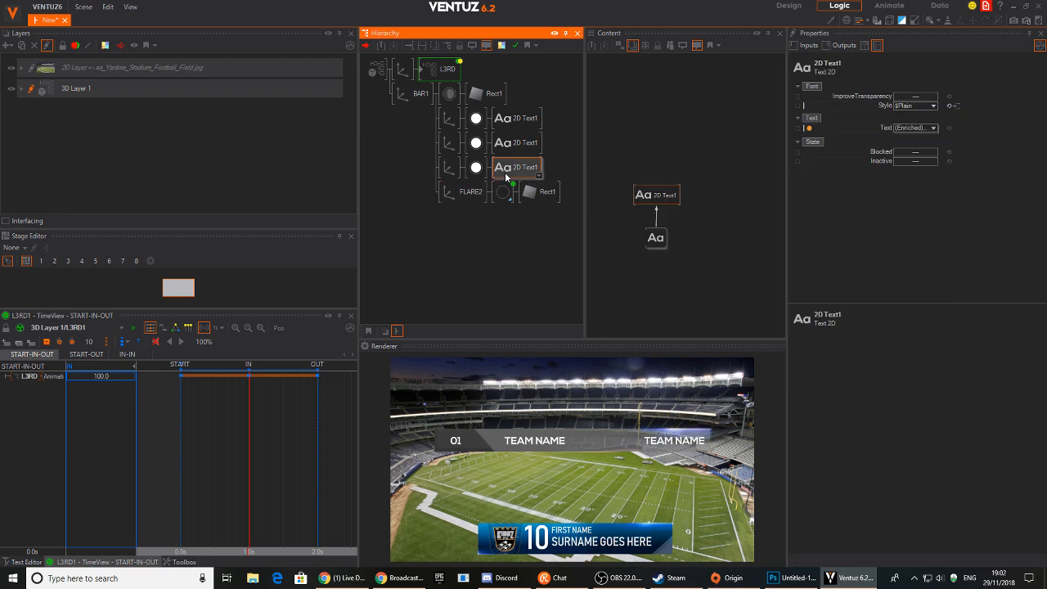
click(659, 239)
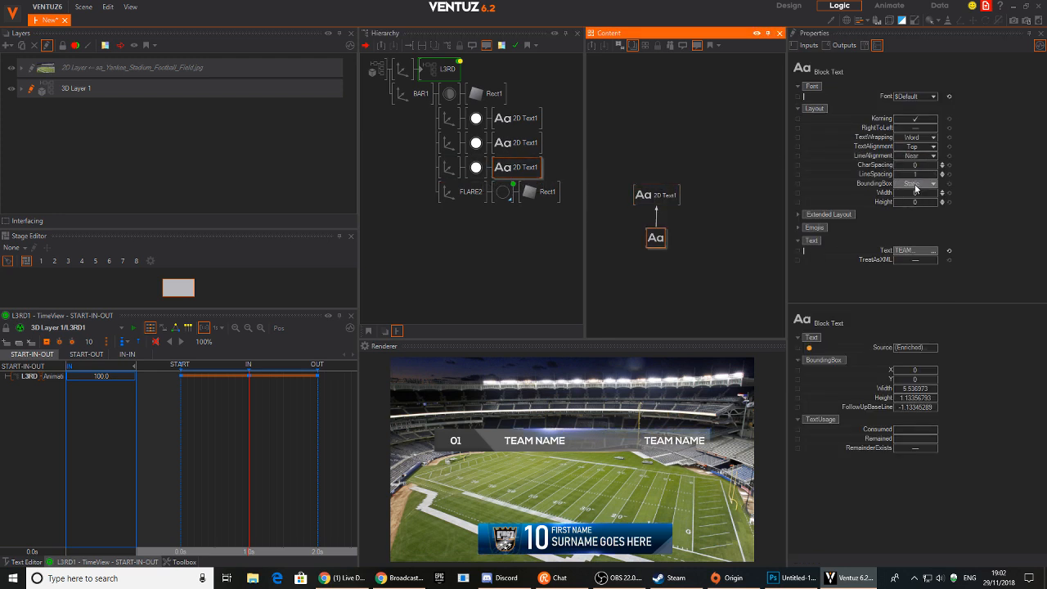
click(932, 148)
click(974, 150)
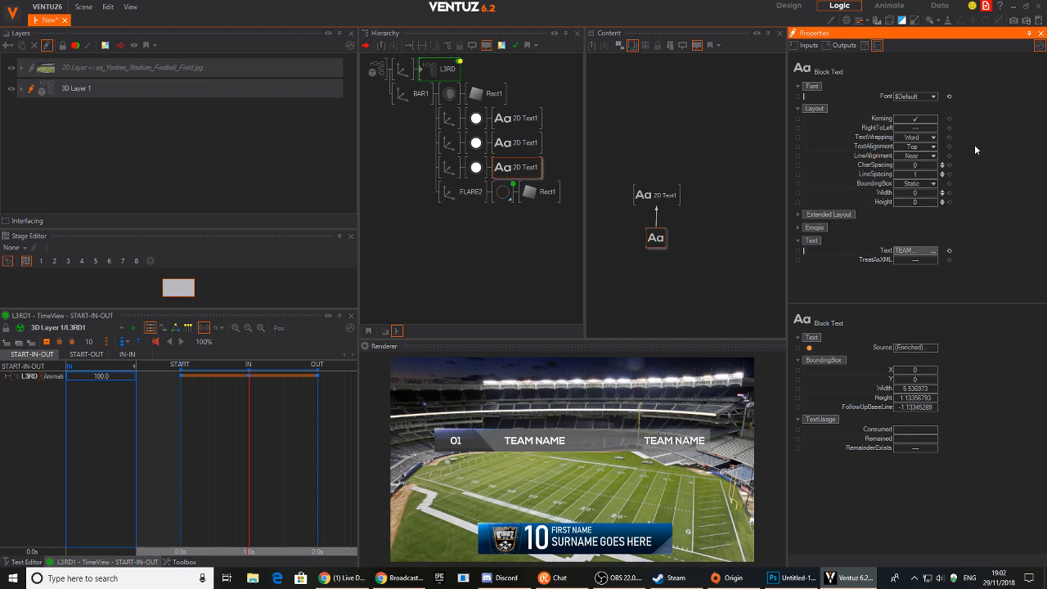
click(932, 156)
click(896, 190)
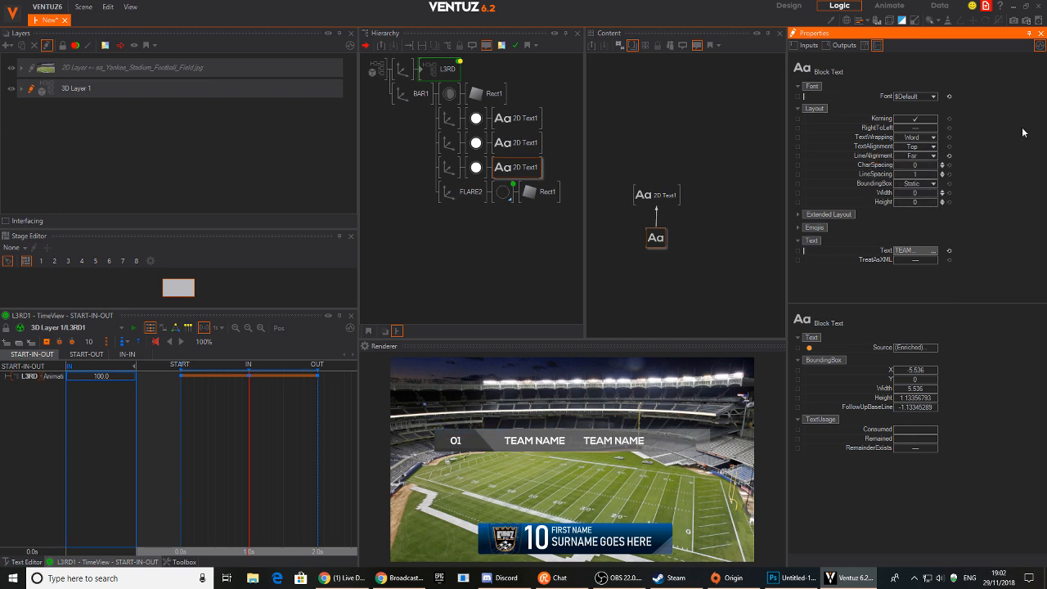
click(449, 167)
drag(918, 97, 926, 97)
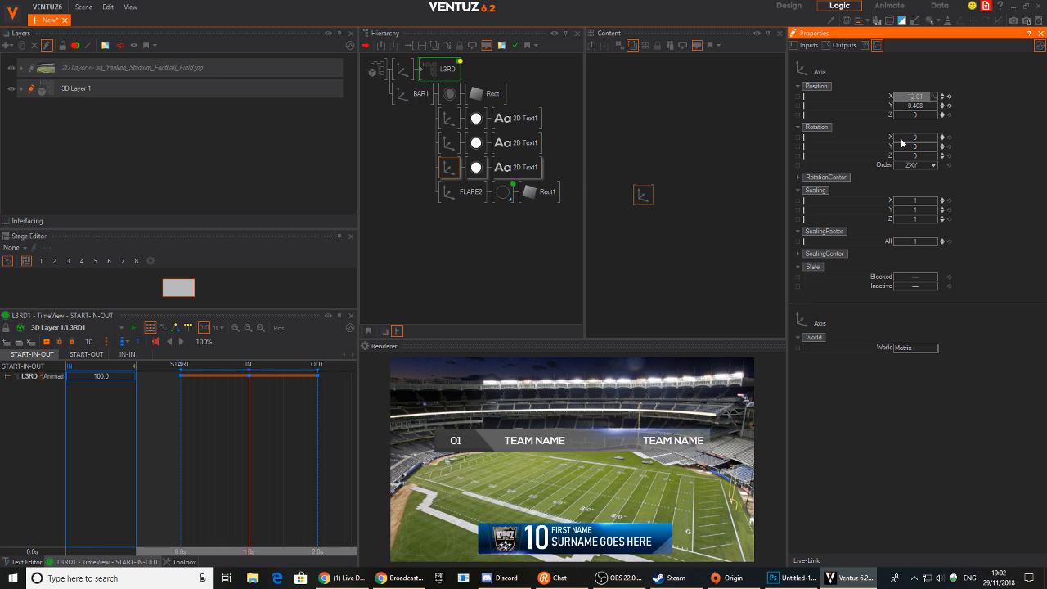
Test the right-aligned text with the string kdjfashgshdfgdsg, and set its content to 48.
click(513, 169)
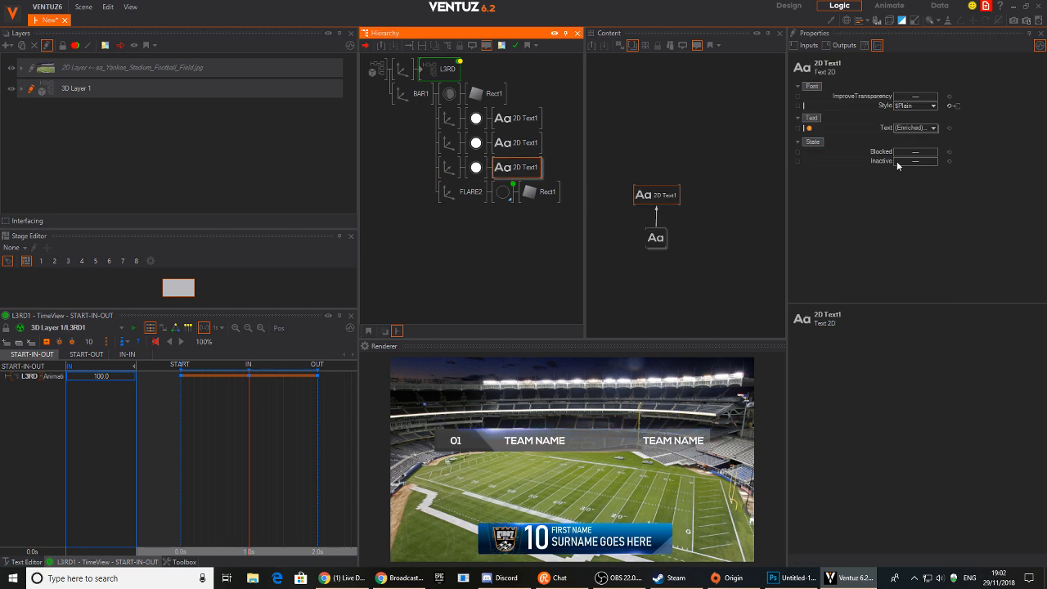
click(656, 237)
click(902, 251)
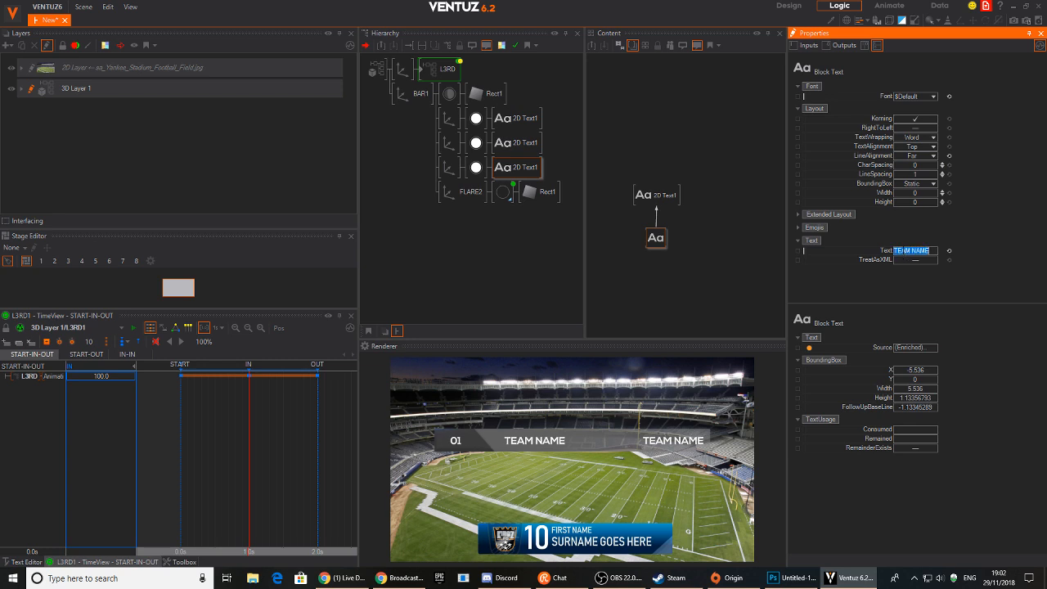
text(kdjfashgshdfgdsg)
key(Return)
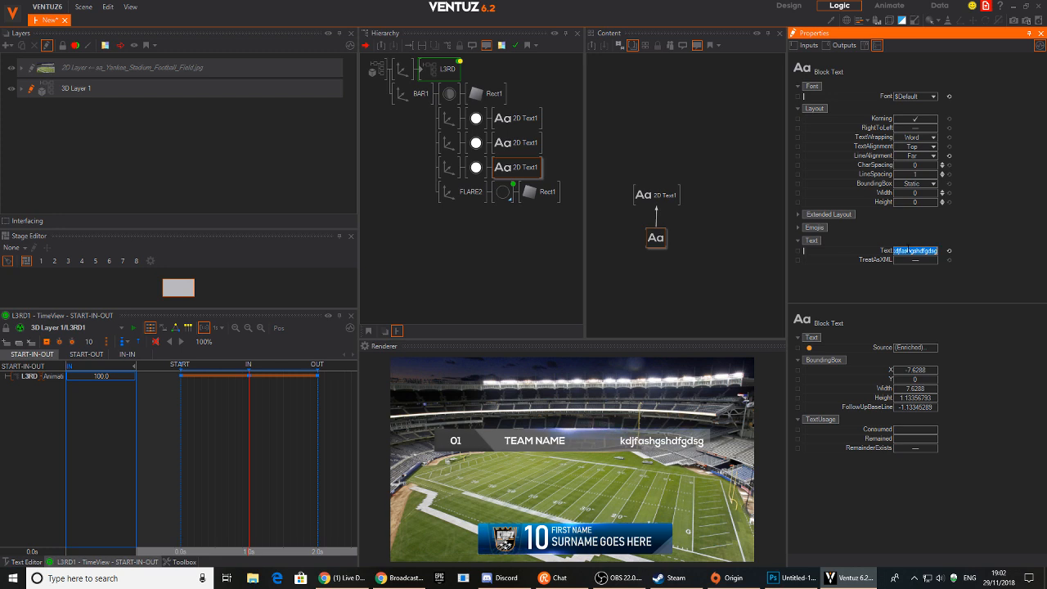
text(48)
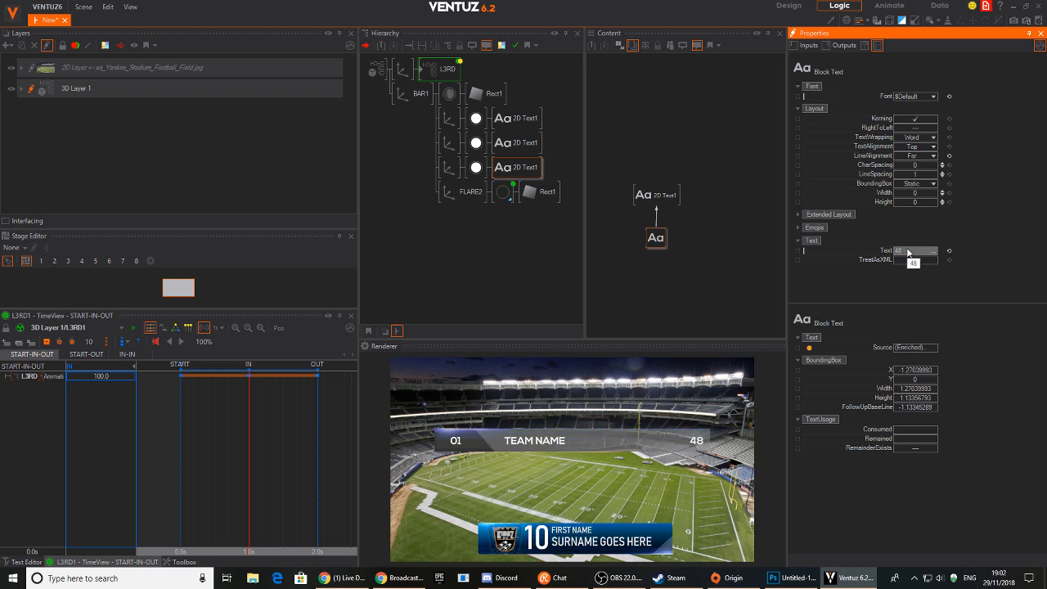
key(Return)
click(456, 212)
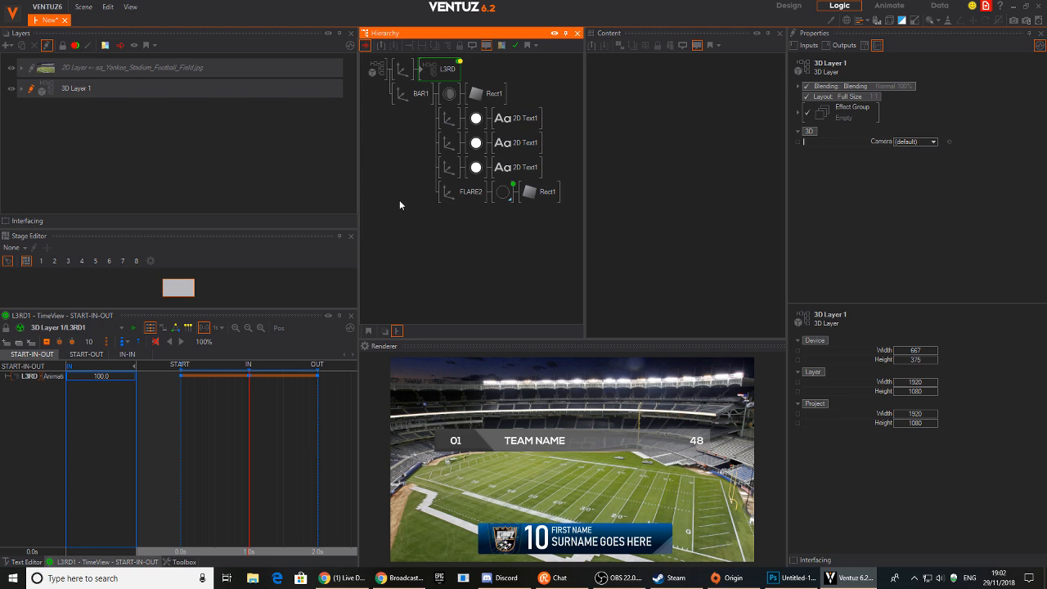
Tilt BAR1 to 38 on X and insert an Axis ahead of its background rectangle's material, with Z position 0.002.
click(411, 95)
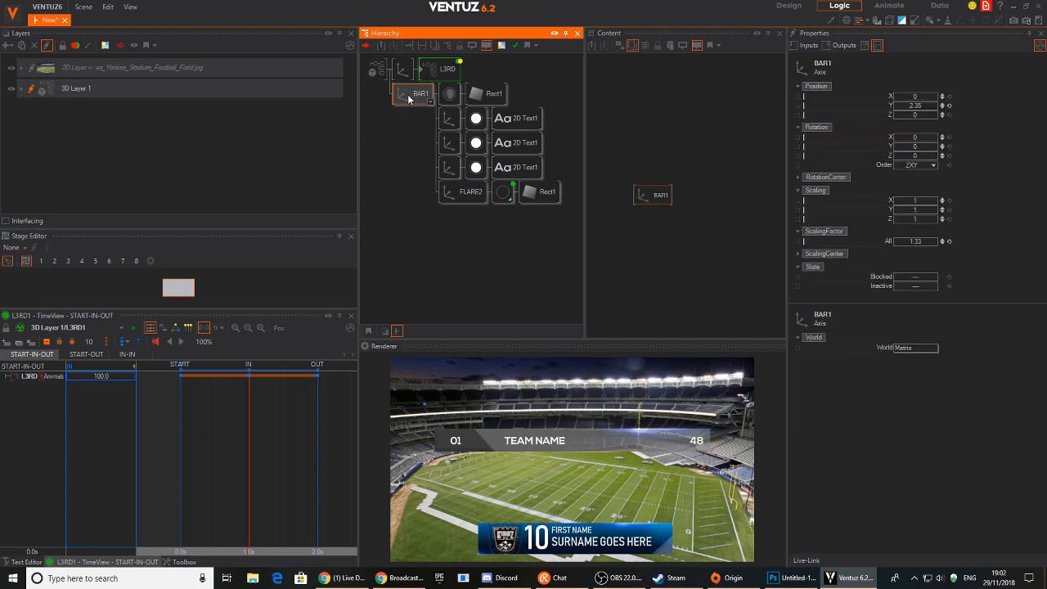
drag(904, 139, 916, 137)
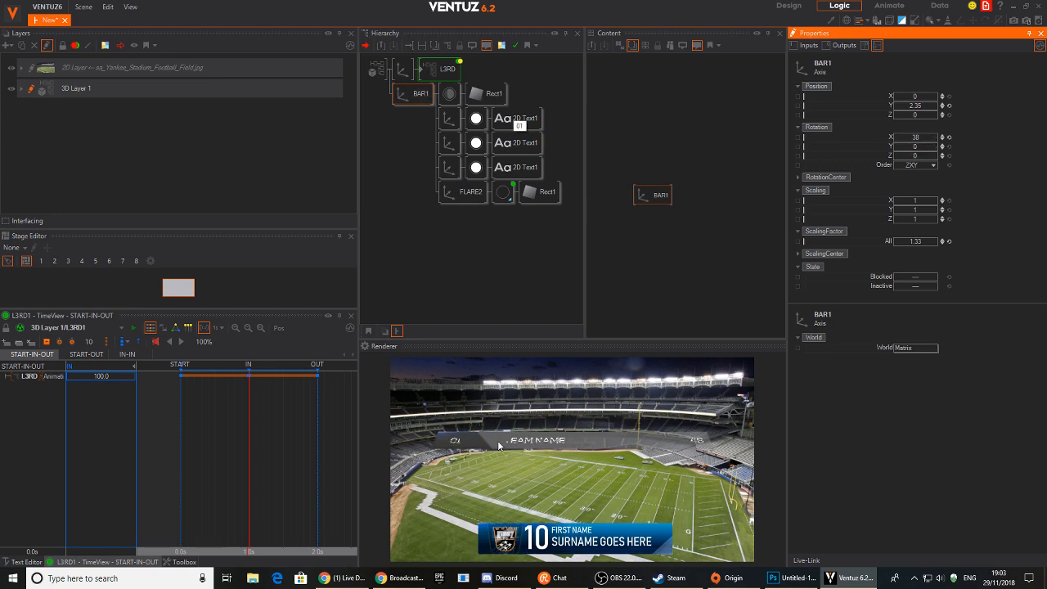
click(446, 97)
text(ax)
key(Return)
click(453, 103)
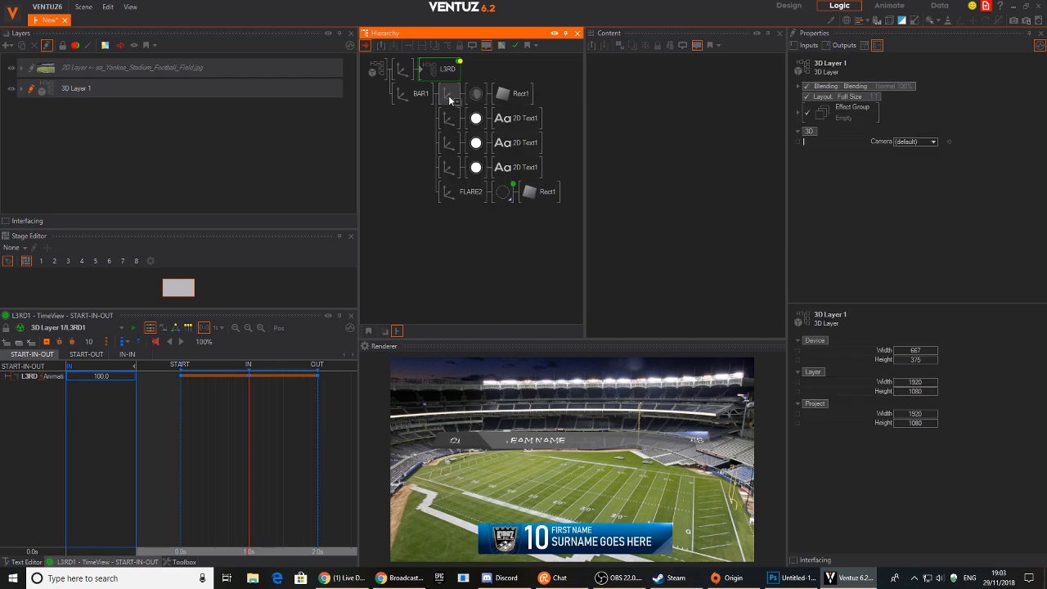
click(942, 115)
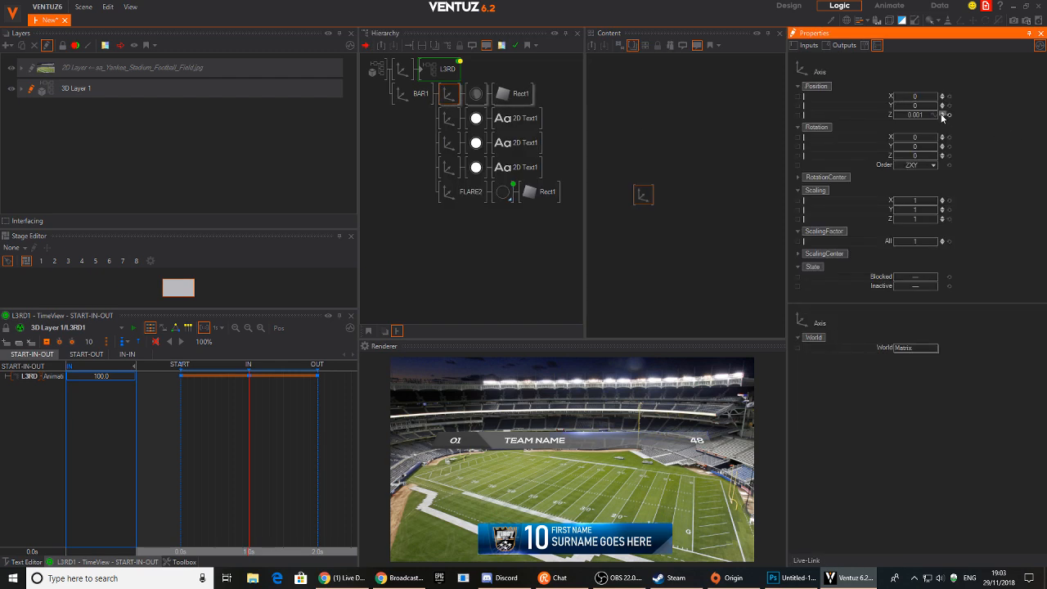
Reset BAR1's X rotation and move the bar to X position -2.5.
click(414, 93)
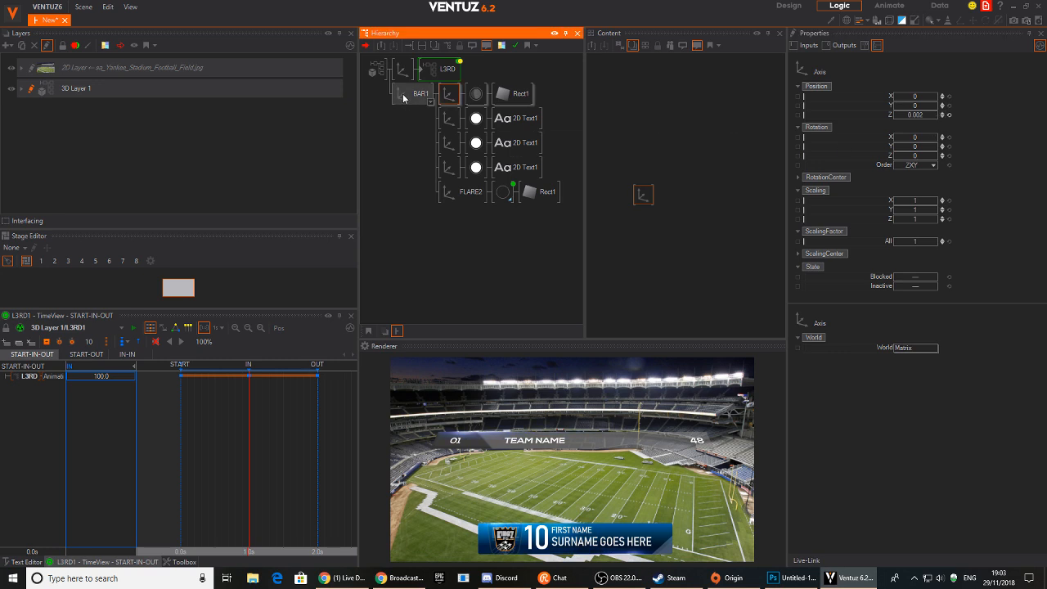
click(948, 137)
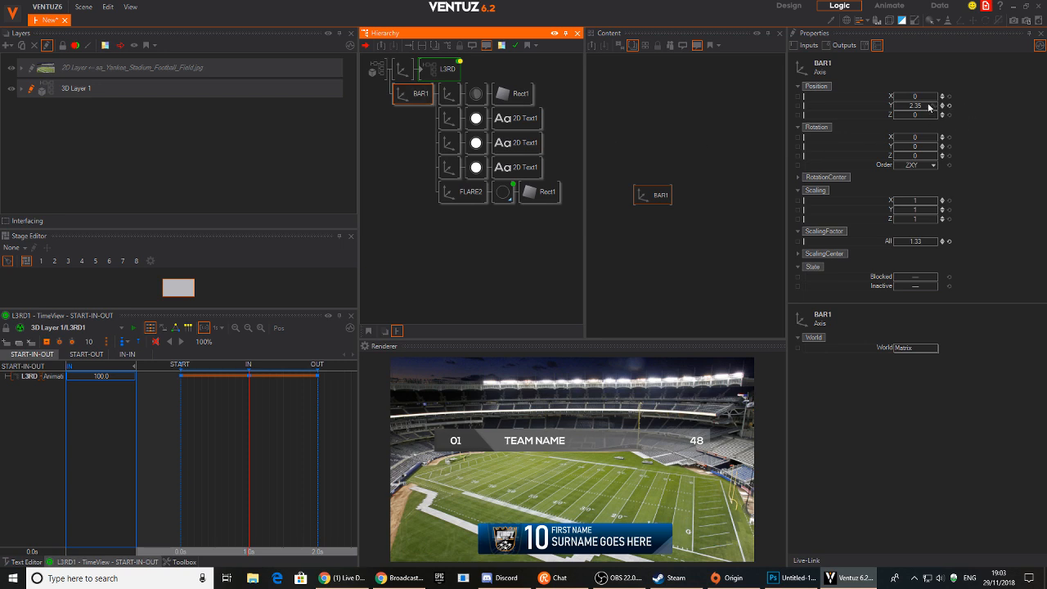
drag(942, 95, 916, 97)
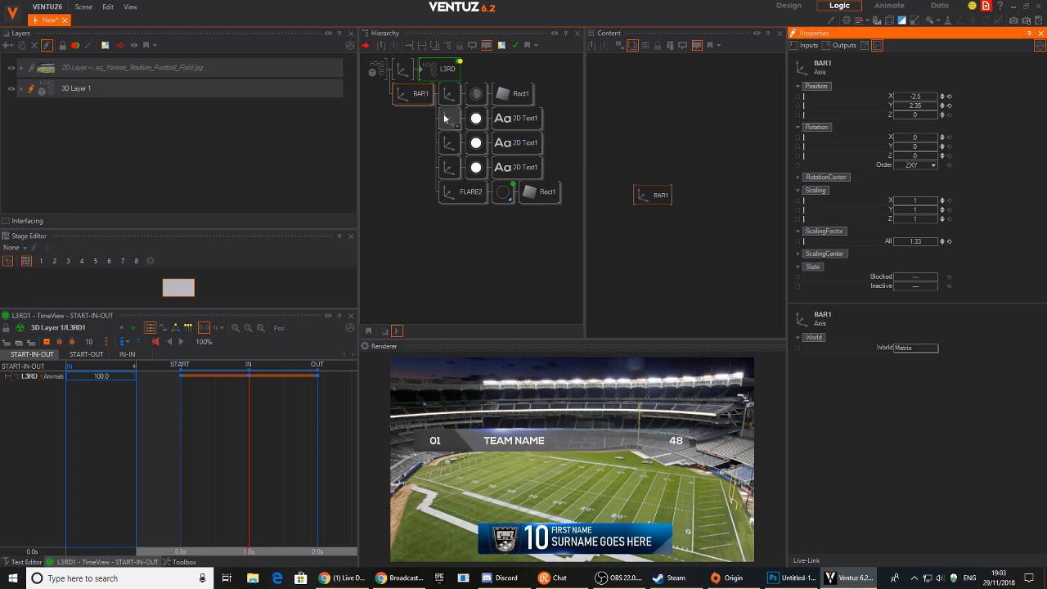
Trigger the OUT animation of L3RD1 to take the lower third off screen.
click(445, 68)
click(687, 153)
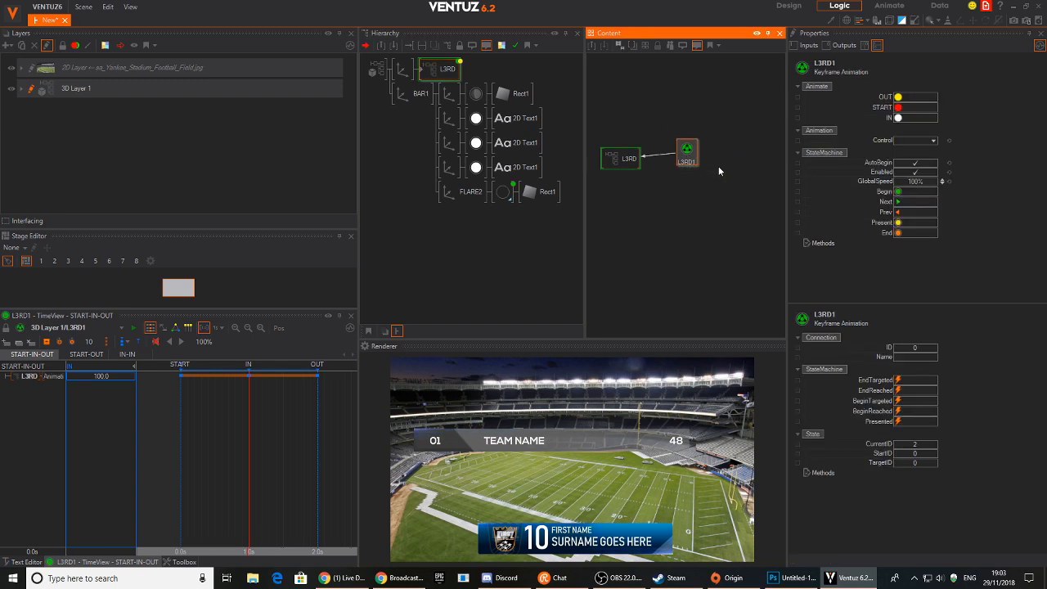
click(898, 95)
click(898, 96)
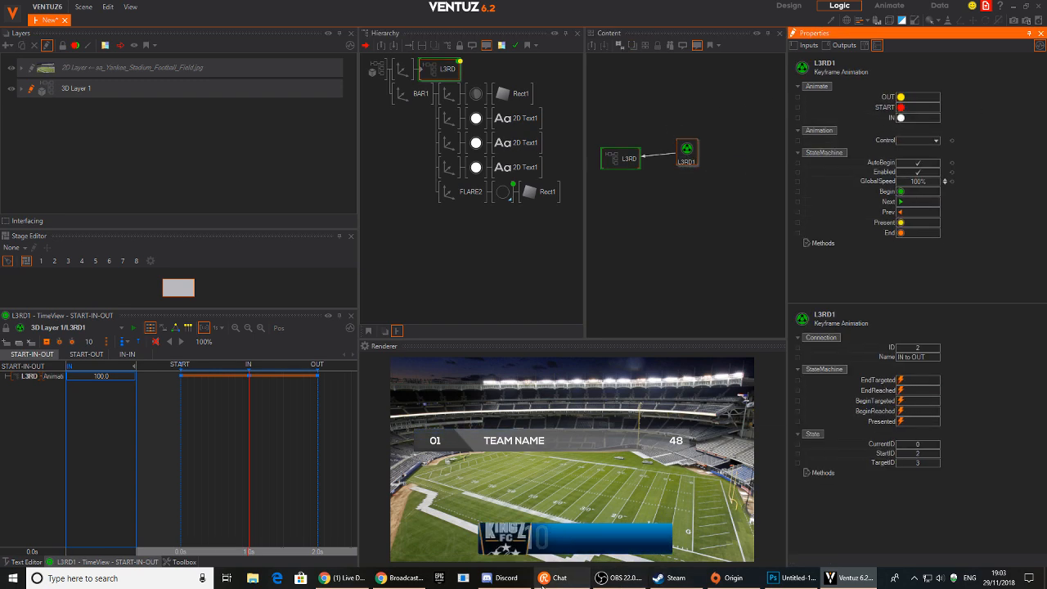
Scale BAR1 uniformly to 1.13 and position it at X 0.02 and Y 5.33.
click(412, 94)
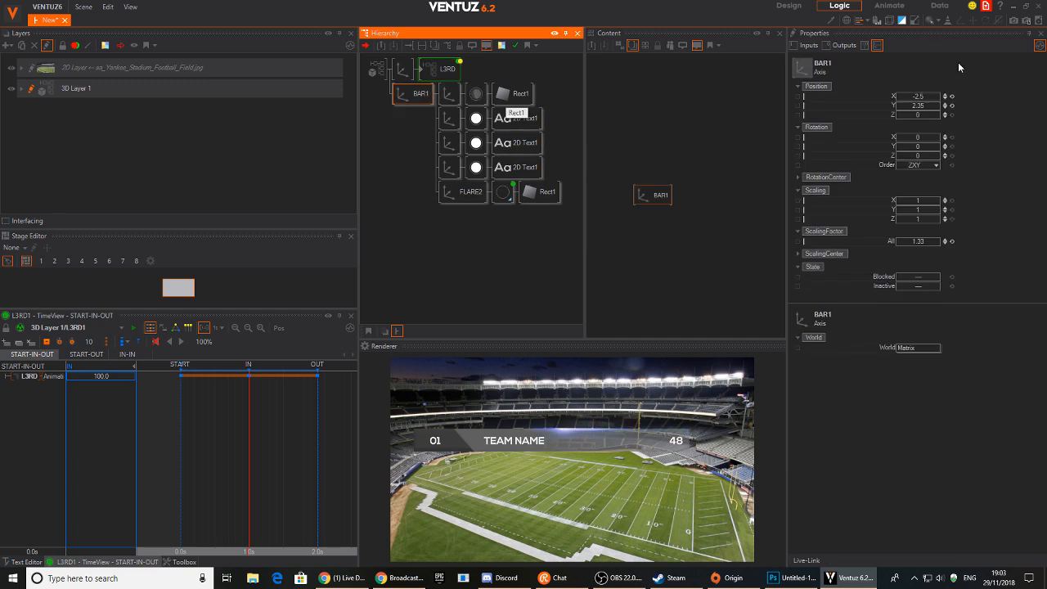
drag(914, 97, 953, 168)
mouse_move(918, 242)
mouse_down()
mouse_move(897, 238)
mouse_move(914, 241)
mouse_up()
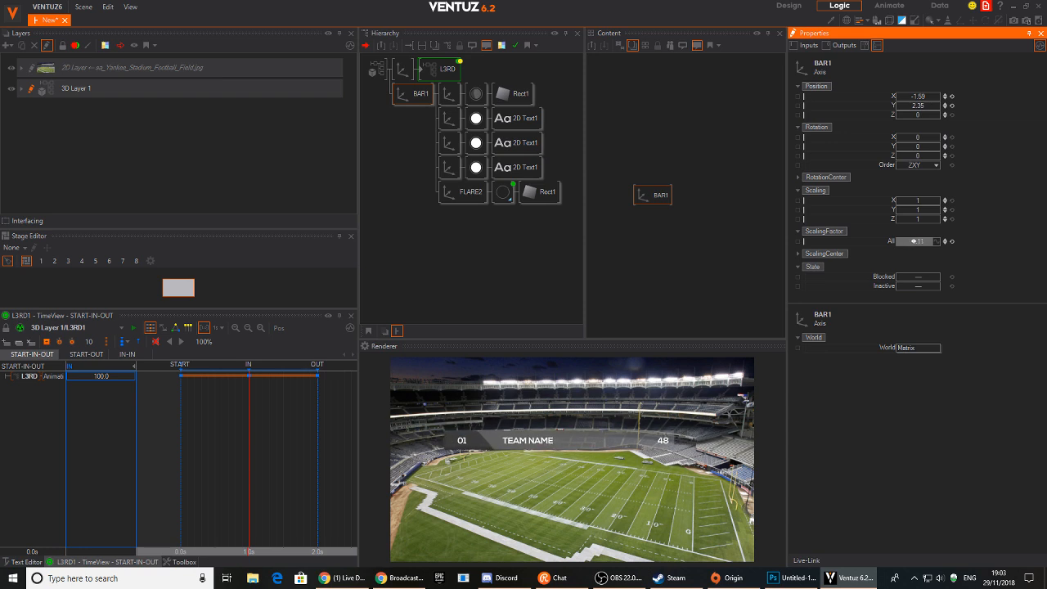
drag(921, 106, 942, 97)
Merge the BAR1 axis and its whole branch into a hierarchy container.
double_click(415, 102)
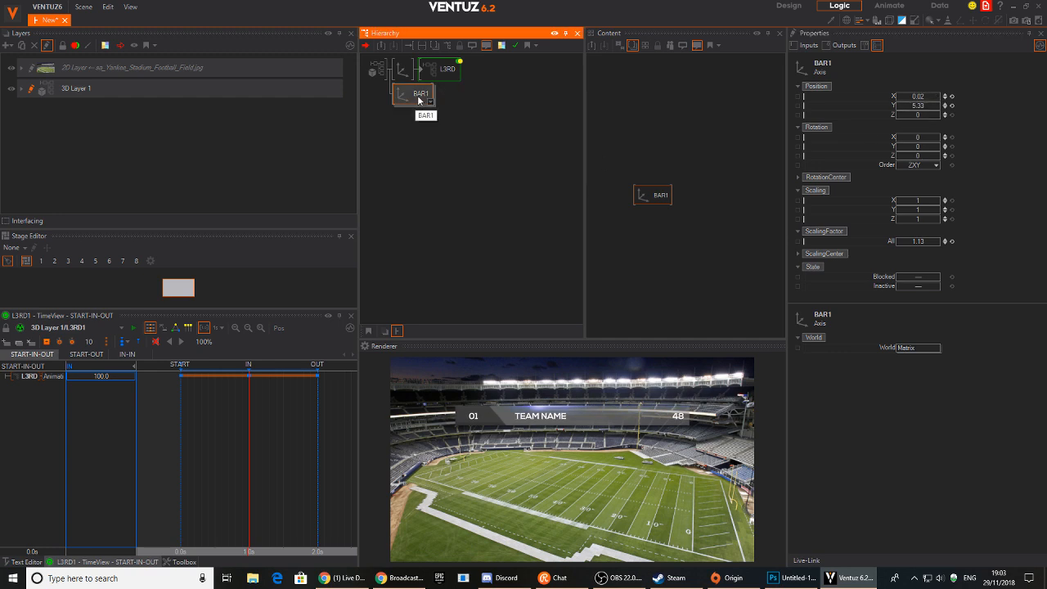
right_click(403, 94)
double_click(402, 98)
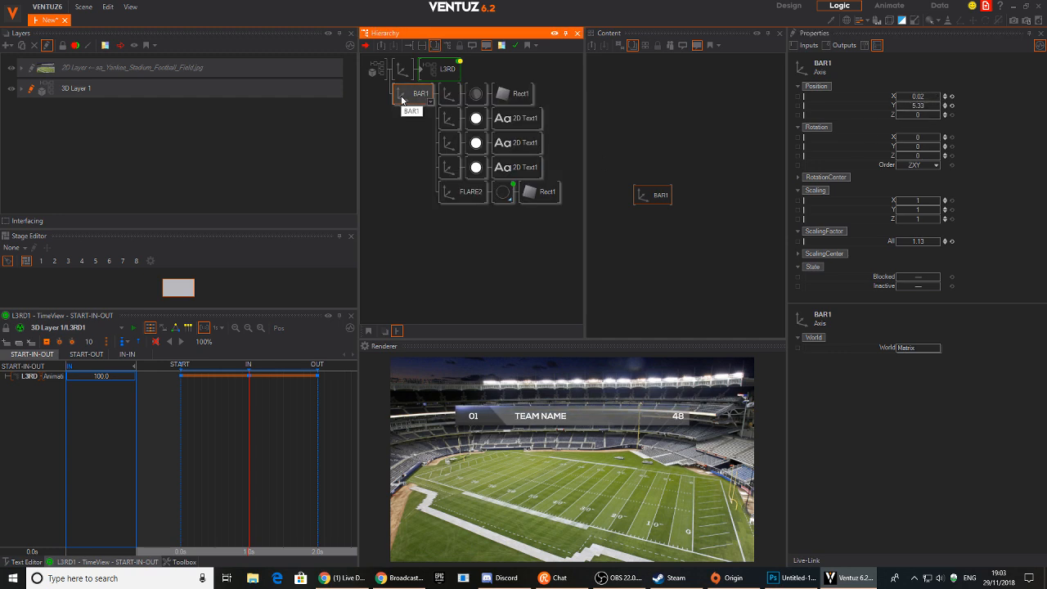
double_click(413, 176)
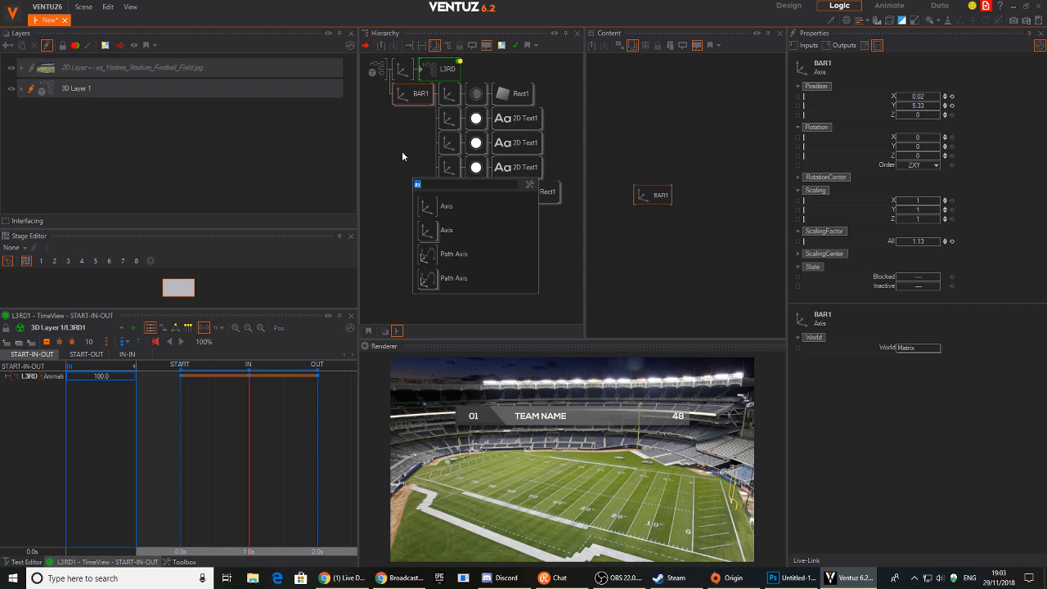
click(407, 95)
right_click(402, 90)
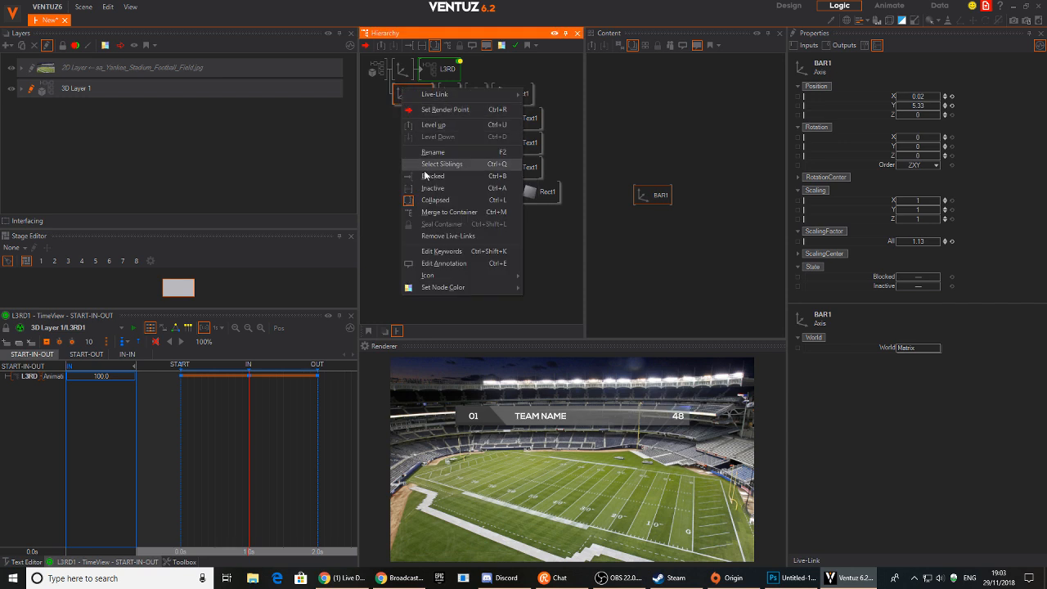
click(439, 213)
double_click(415, 98)
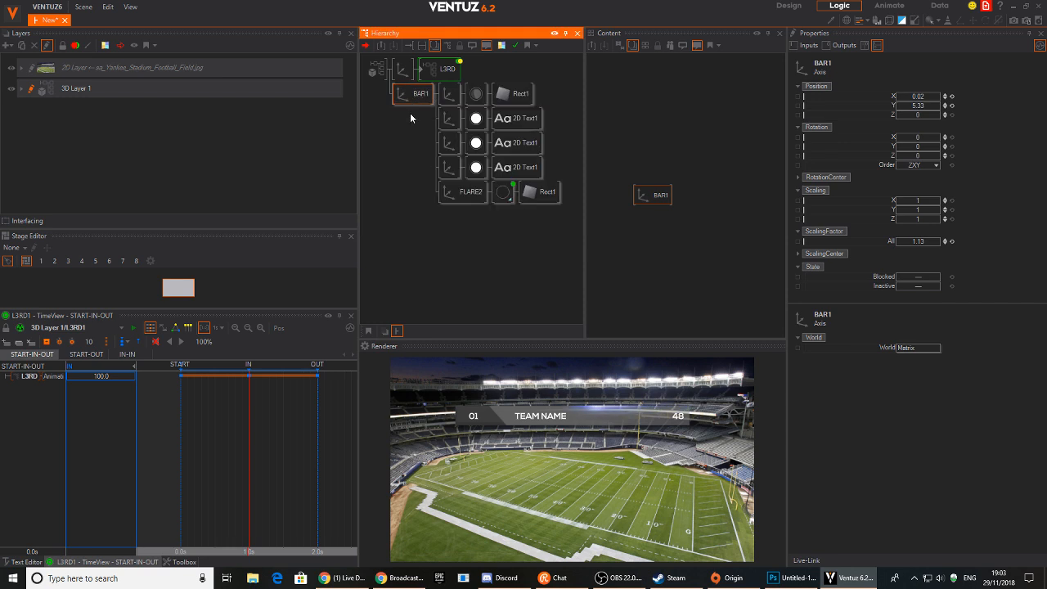
right_click(414, 100)
click(439, 216)
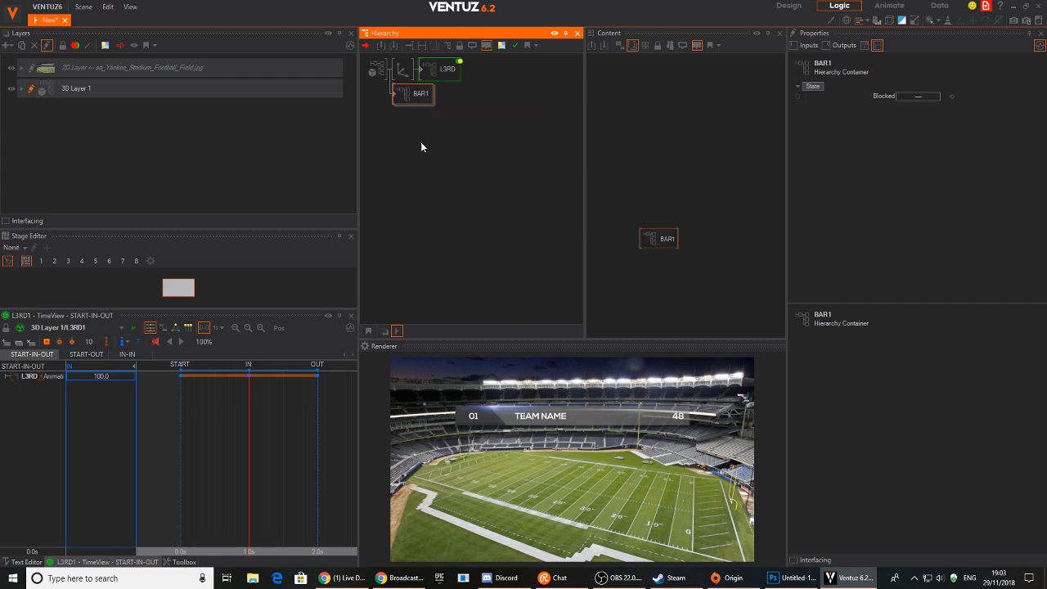
Inside the BAR1 container, add a Container Info node beside the 01 text's Block Text node.
double_click(394, 96)
click(516, 93)
click(656, 240)
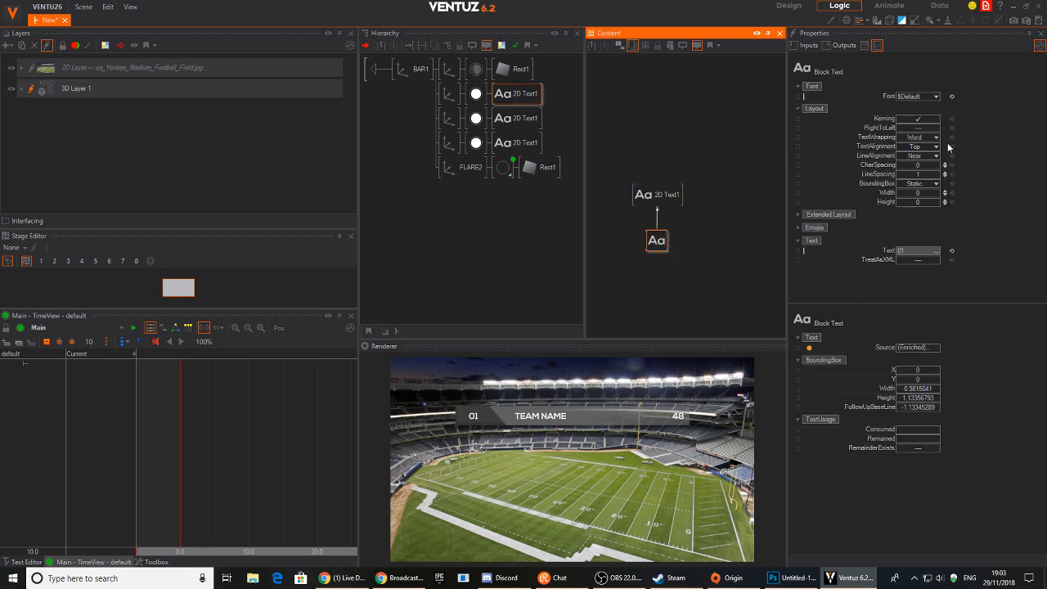
drag(656, 240, 636, 246)
click(682, 255)
double_click(688, 243)
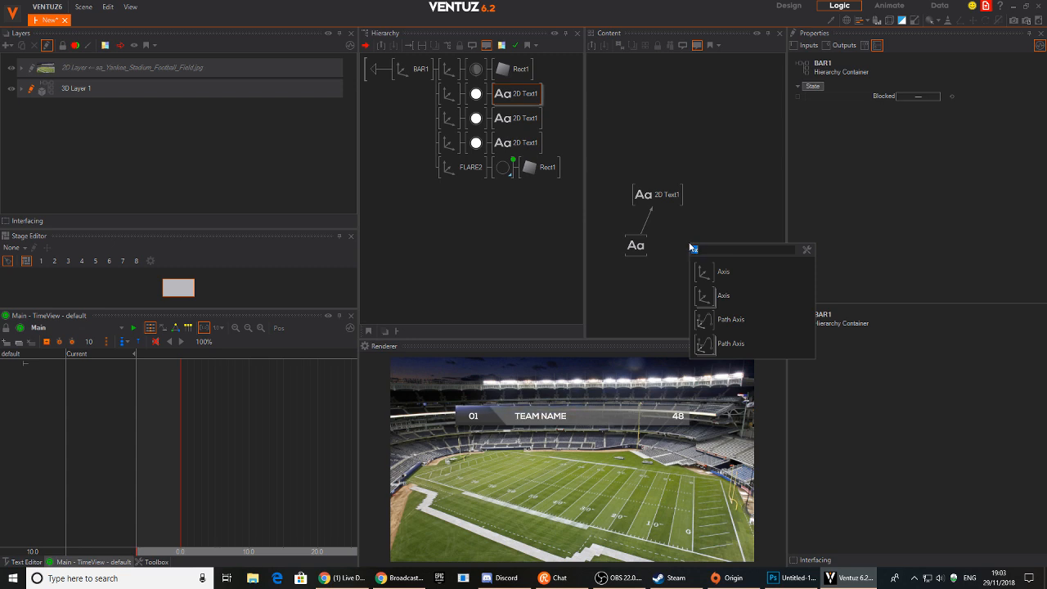
text(con)
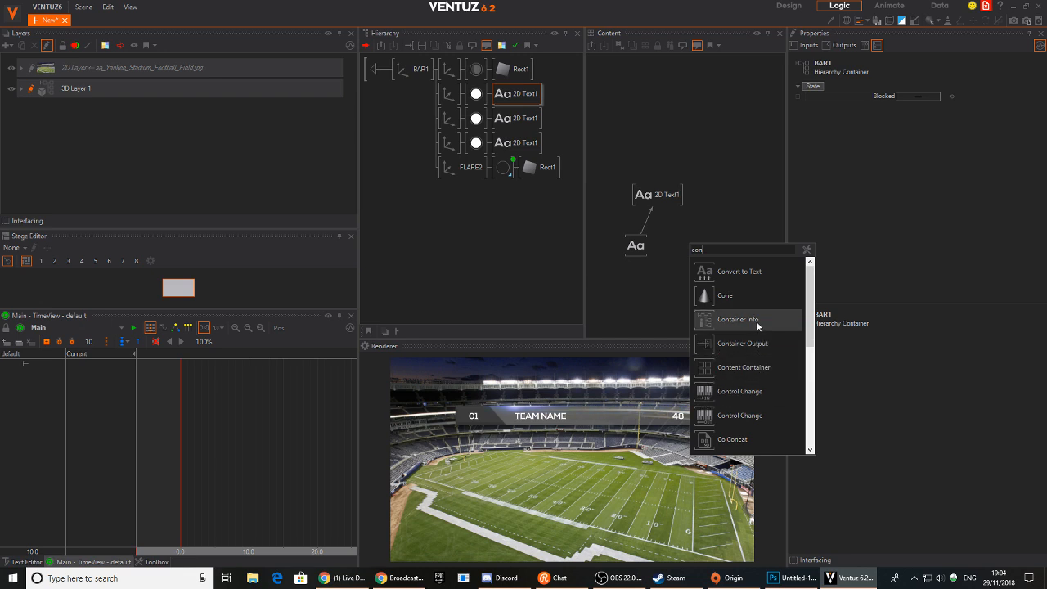
click(712, 321)
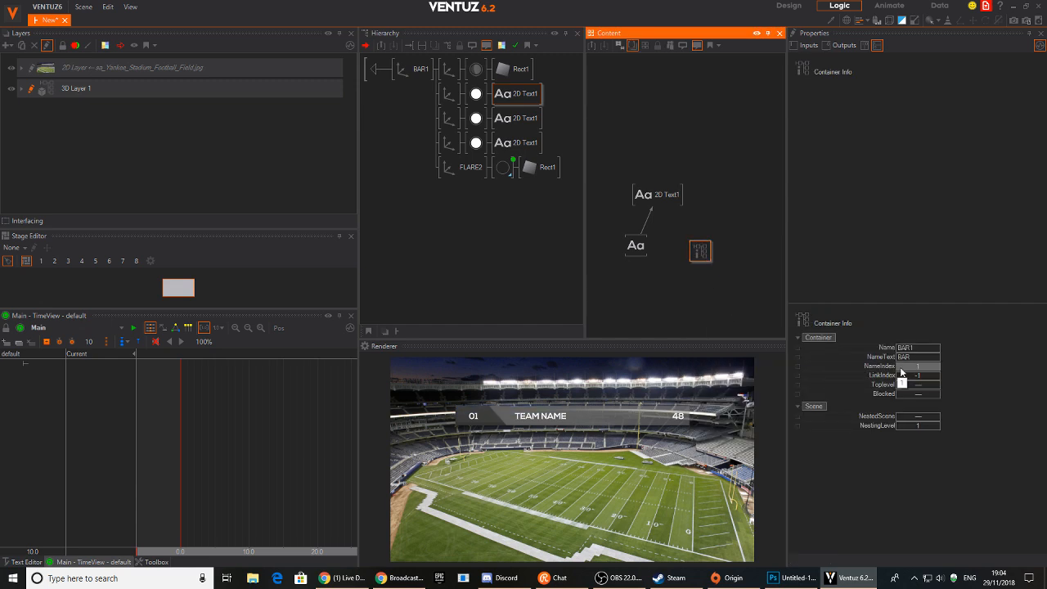
Bind the Container Info node's NameIndex to the Text property of the position number's Block Text.
drag(645, 253, 641, 242)
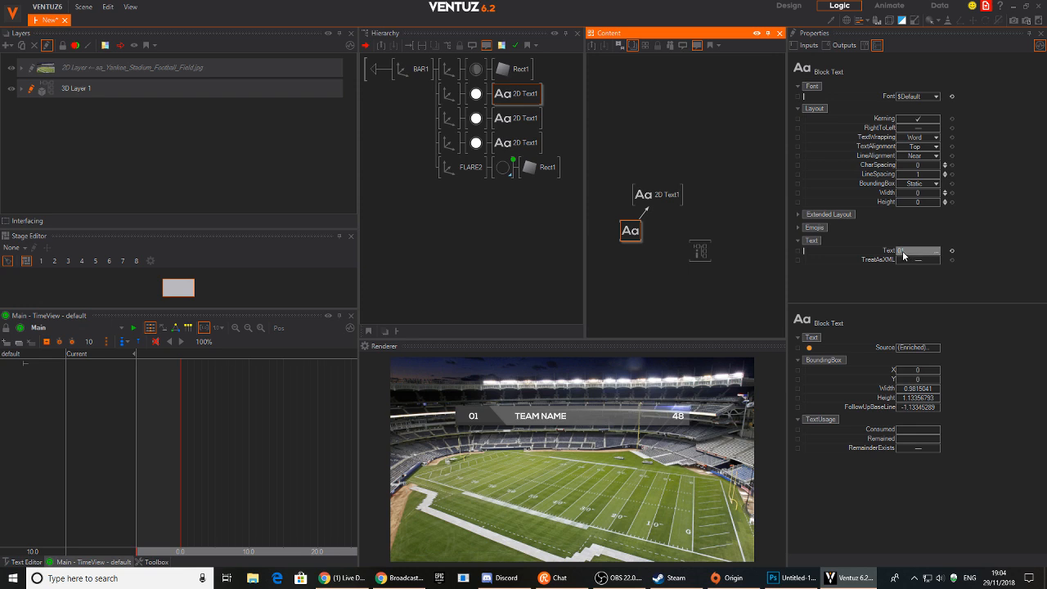
click(702, 256)
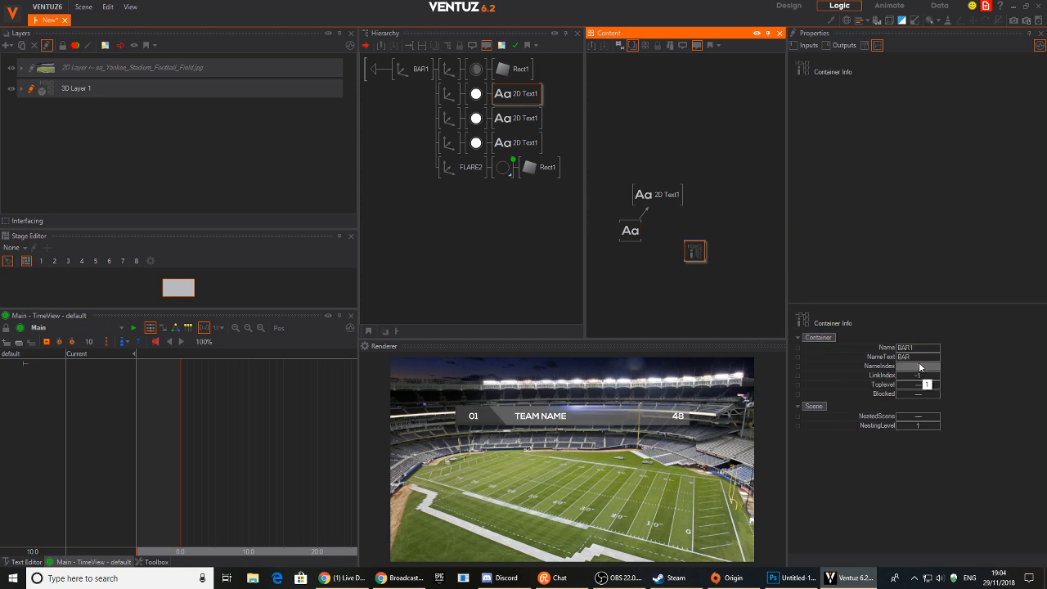
click(630, 232)
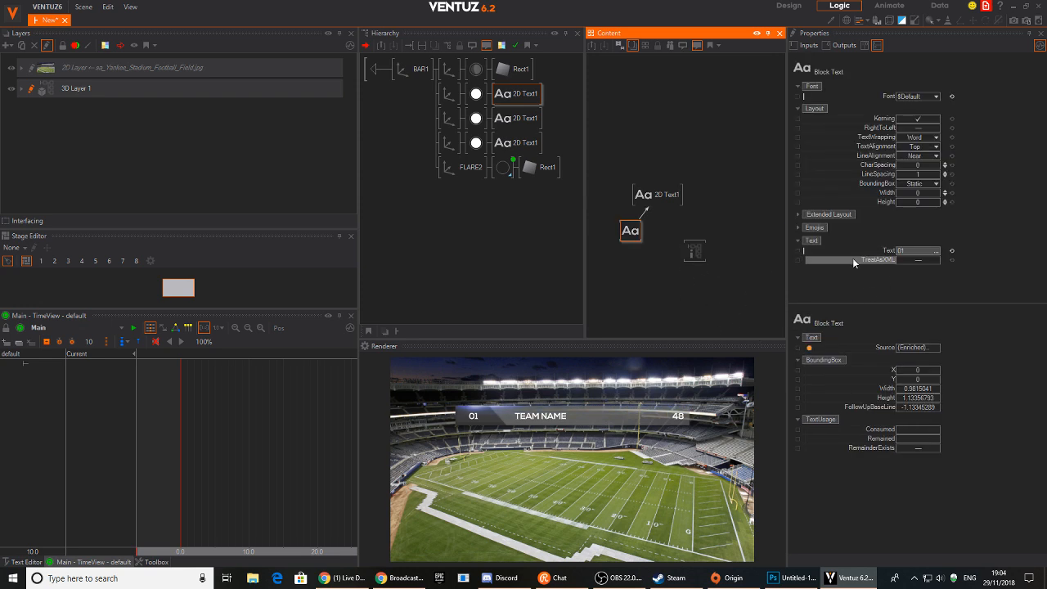
drag(866, 253, 695, 252)
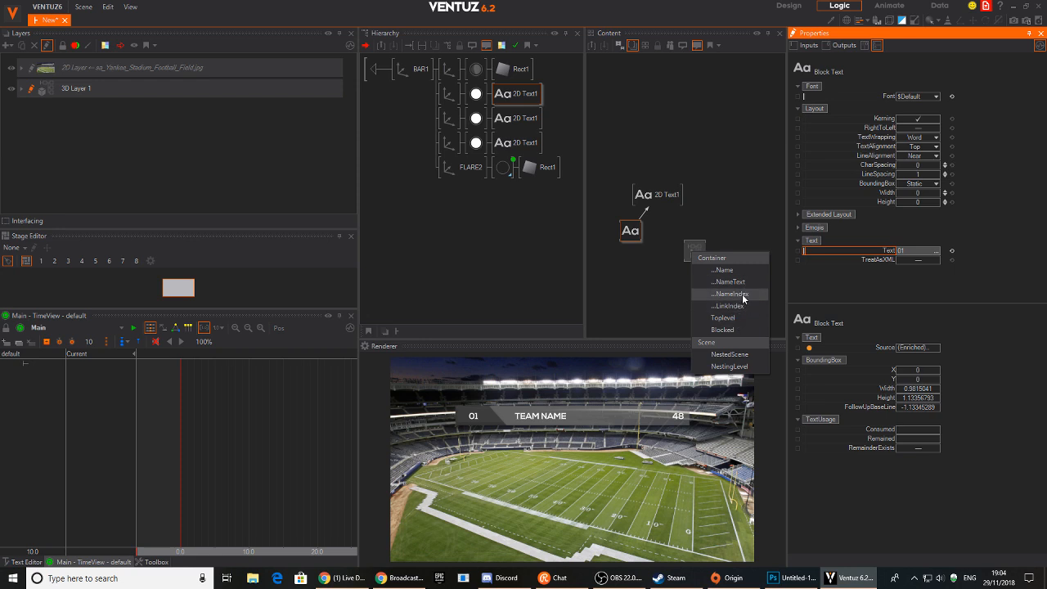
click(742, 294)
click(687, 256)
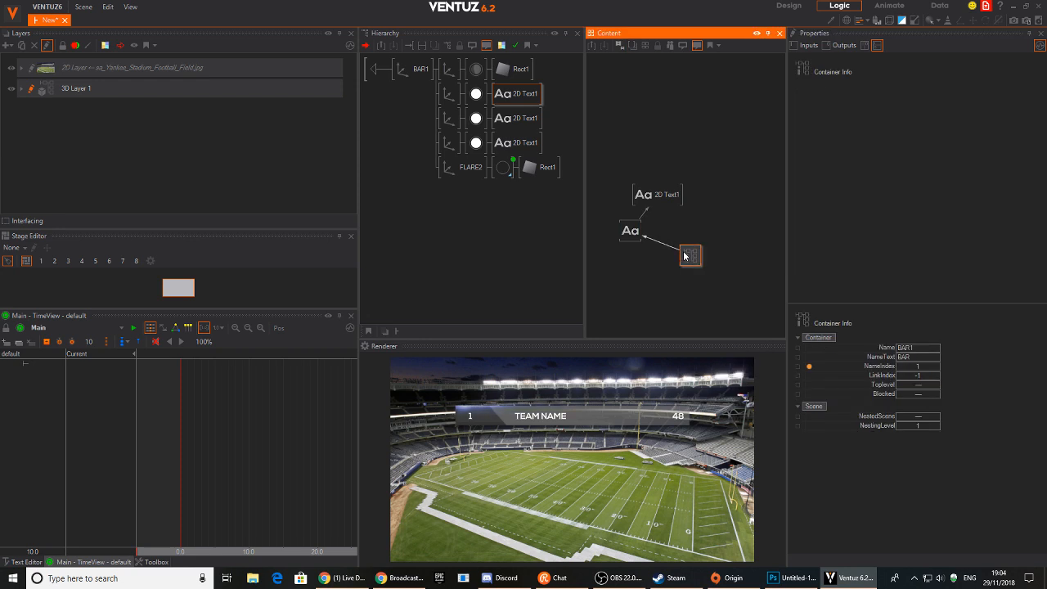
click(621, 237)
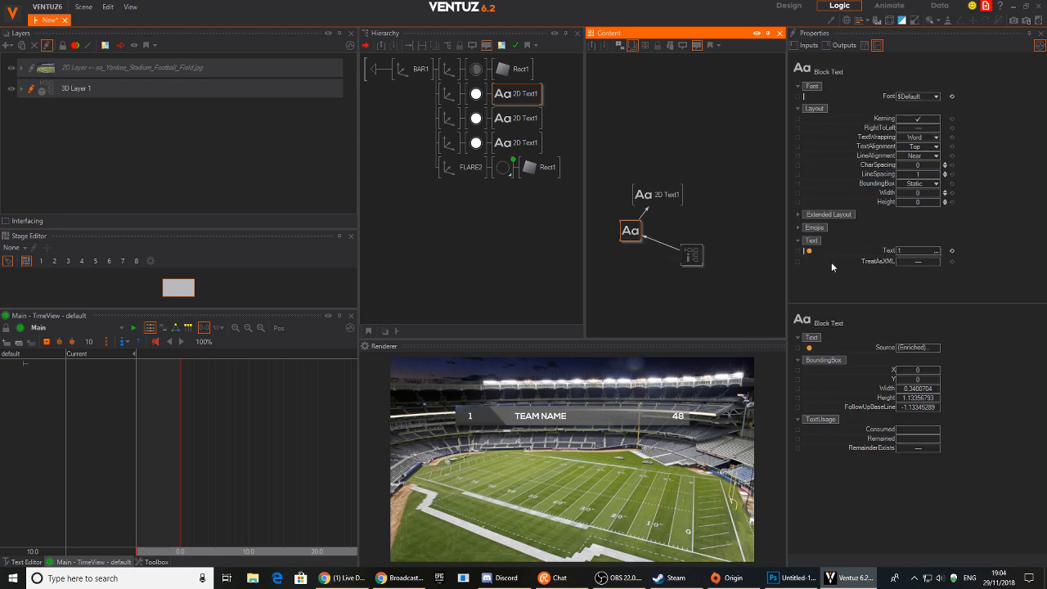
Leave the BAR1 container and duplicate it in the hierarchy to make BAR2 through BAR9.
double_click(373, 71)
click(418, 101)
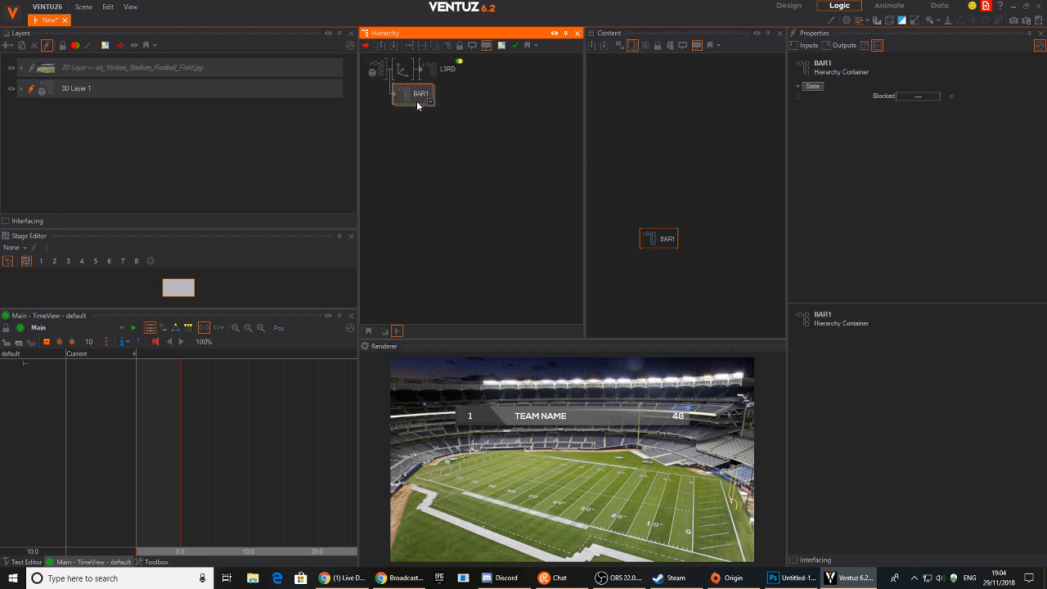
click(368, 127)
click(411, 96)
ctrl+drag(409, 96, 417, 273)
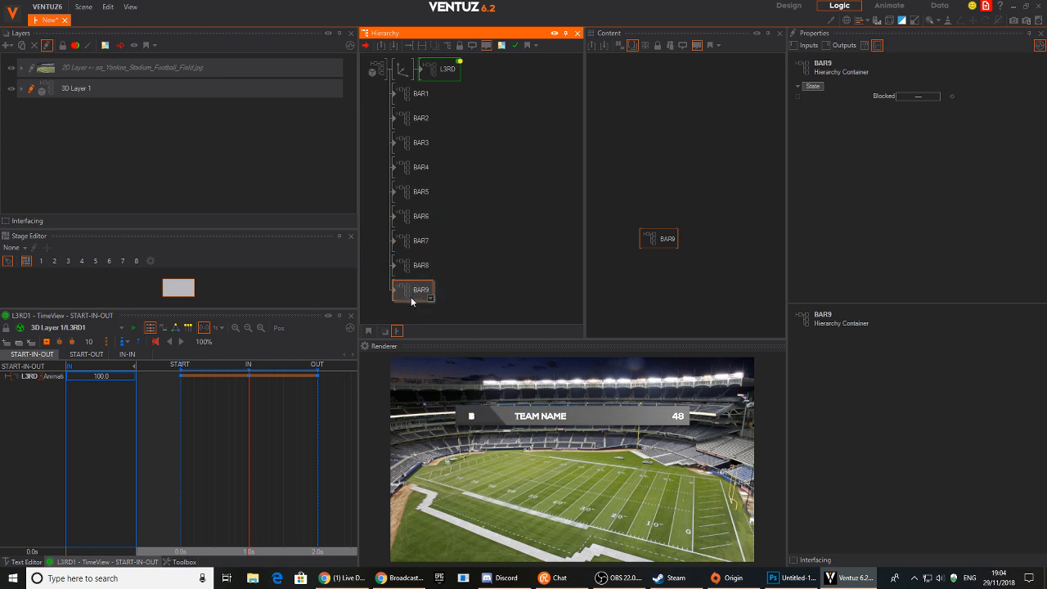
click(457, 178)
Insert an Arrange node as parent of BAR1 to BAR9 and set its Y alignment to TopChain.
double_click(472, 126)
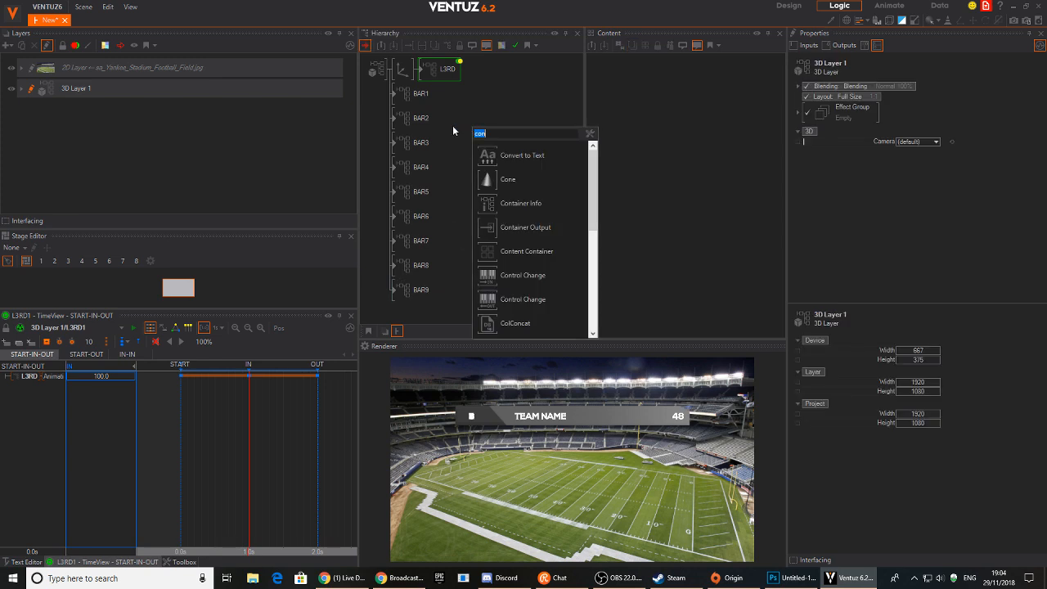
drag(507, 178, 410, 292)
drag(411, 118, 435, 105)
click(403, 94)
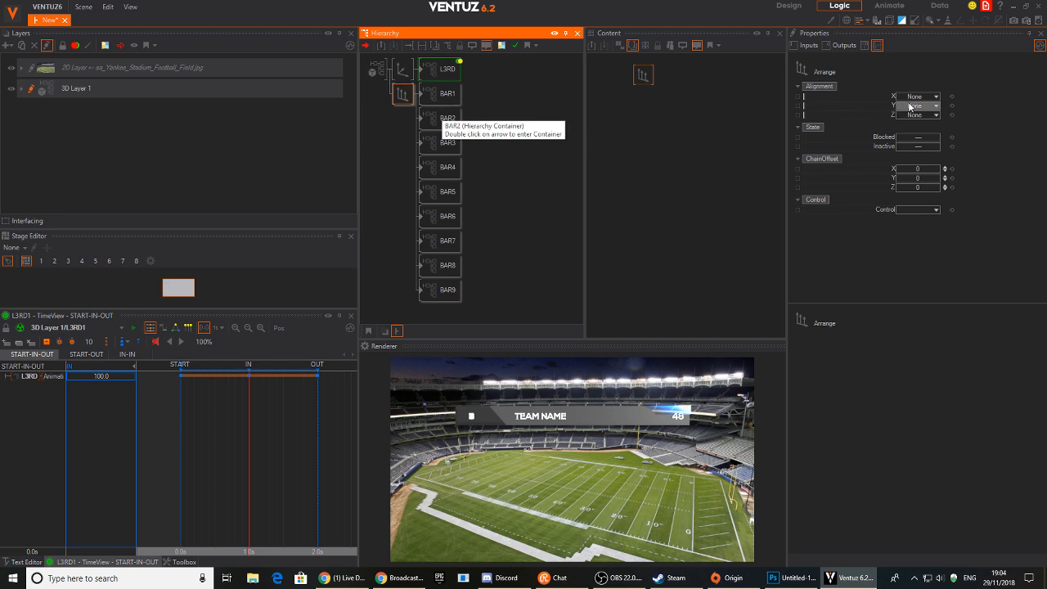
click(910, 106)
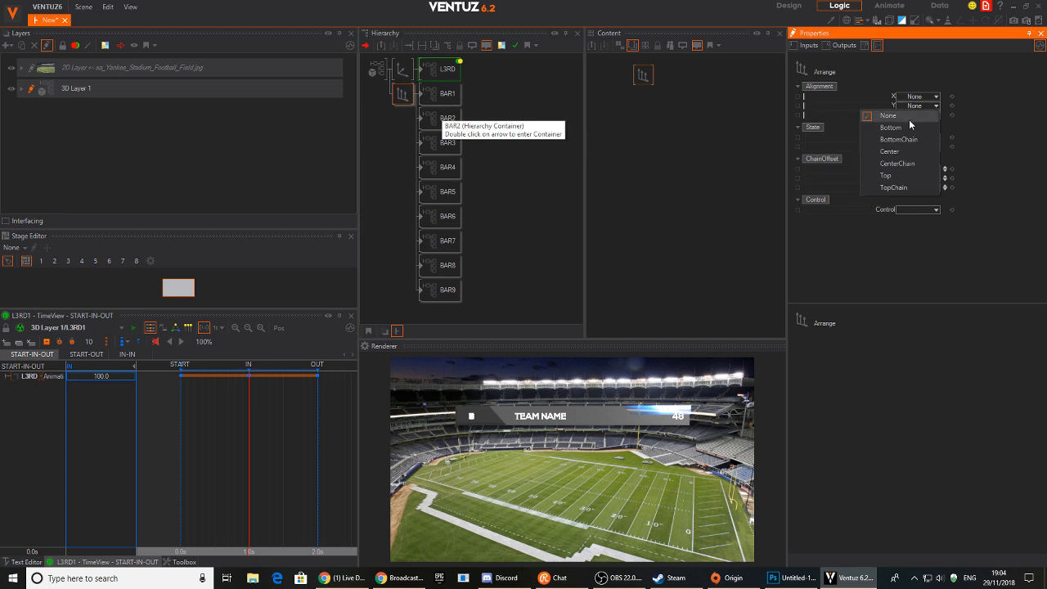
click(894, 188)
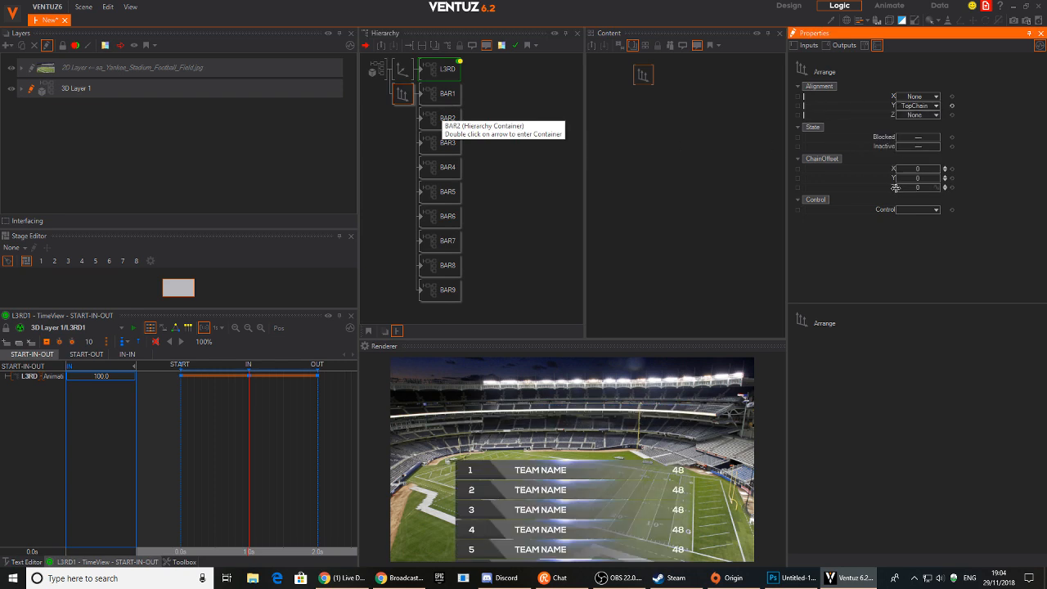
Insert an Axis in front of the Arrange node, scaling all bars to 0.868 and setting Position Y to 8.76.
click(391, 140)
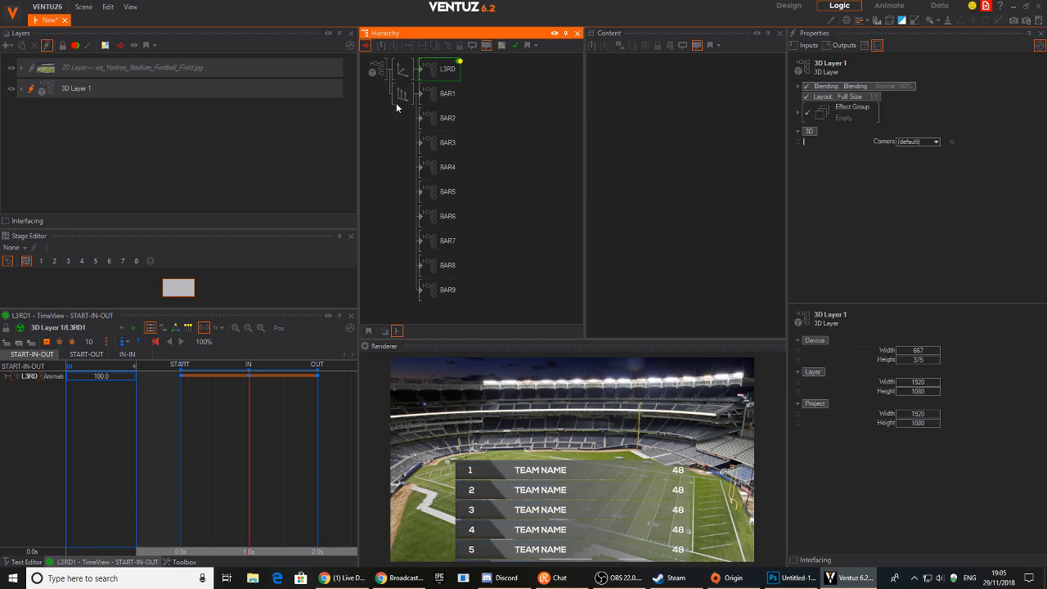
text(ax)
drag(412, 144, 396, 97)
drag(920, 109, 925, 106)
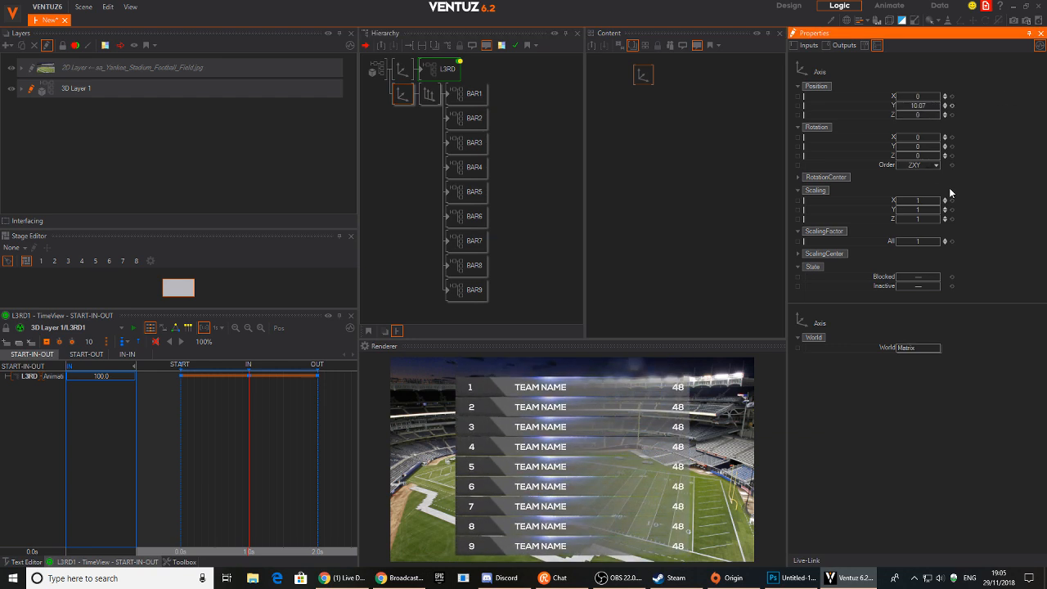
drag(919, 237, 895, 239)
drag(923, 105, 900, 102)
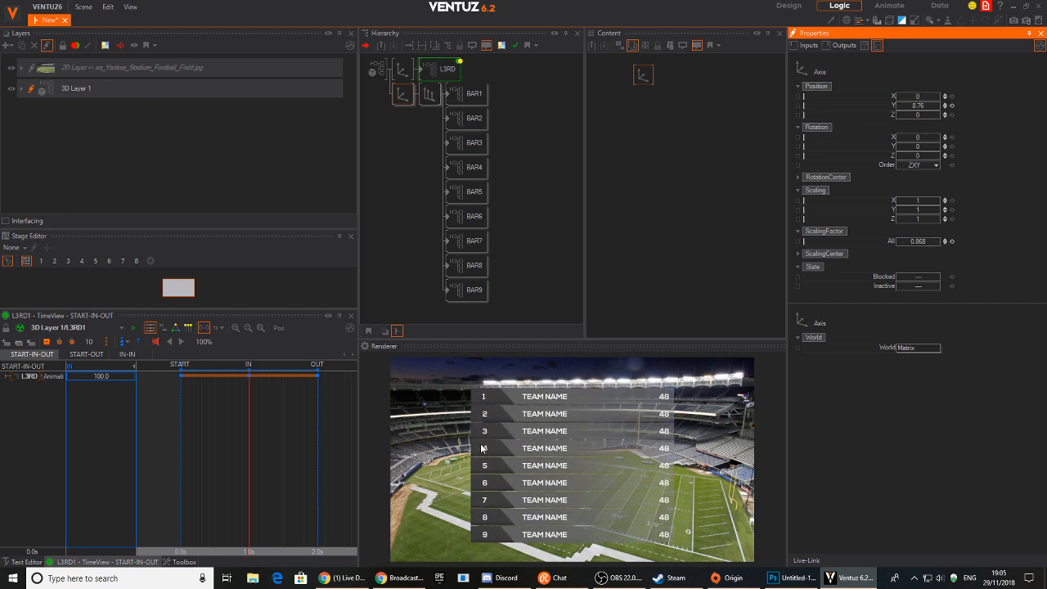
click(464, 95)
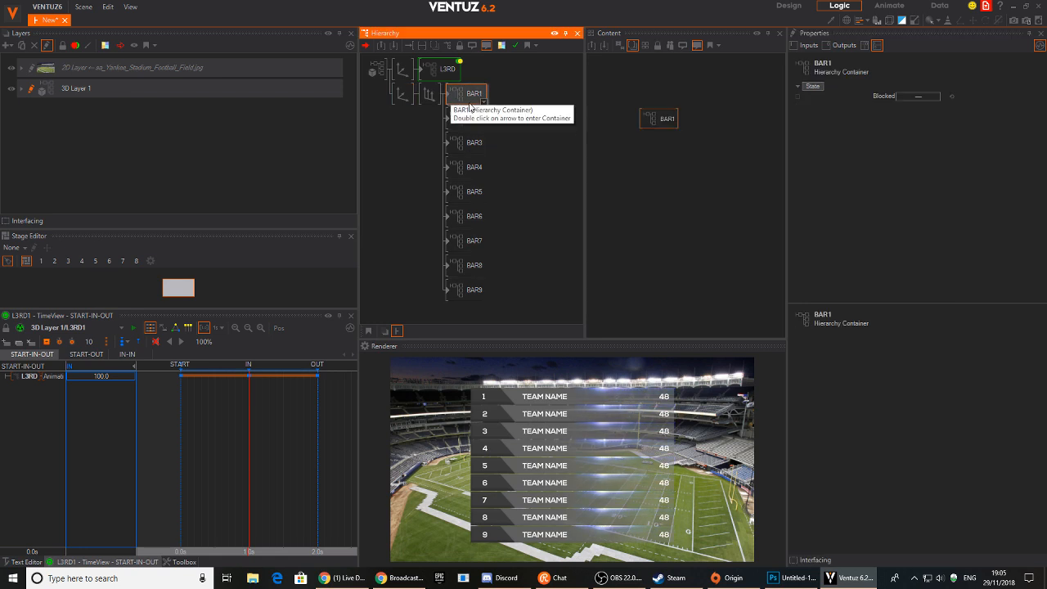
click(481, 144)
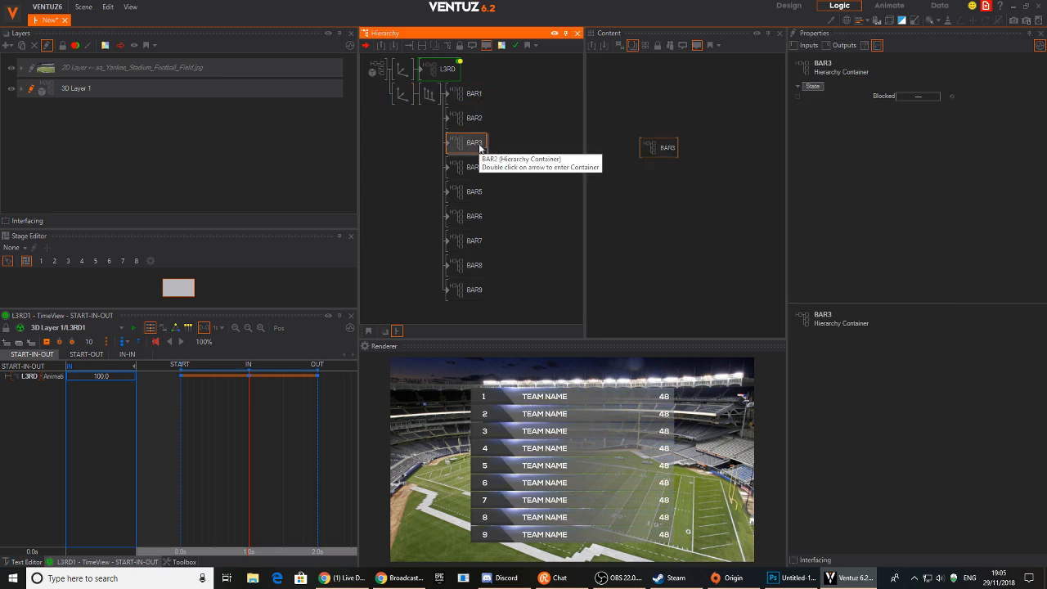
click(474, 169)
click(474, 194)
click(464, 221)
click(465, 245)
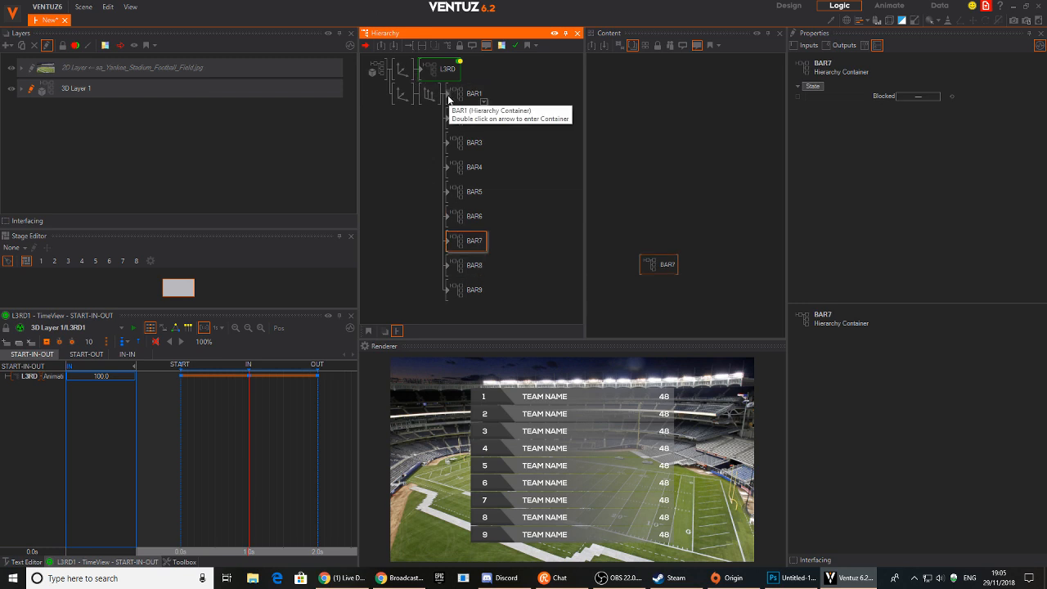
Inside BAR1, expose the Text property of the team name and of the right-aligned value on the container.
double_click(447, 98)
click(521, 109)
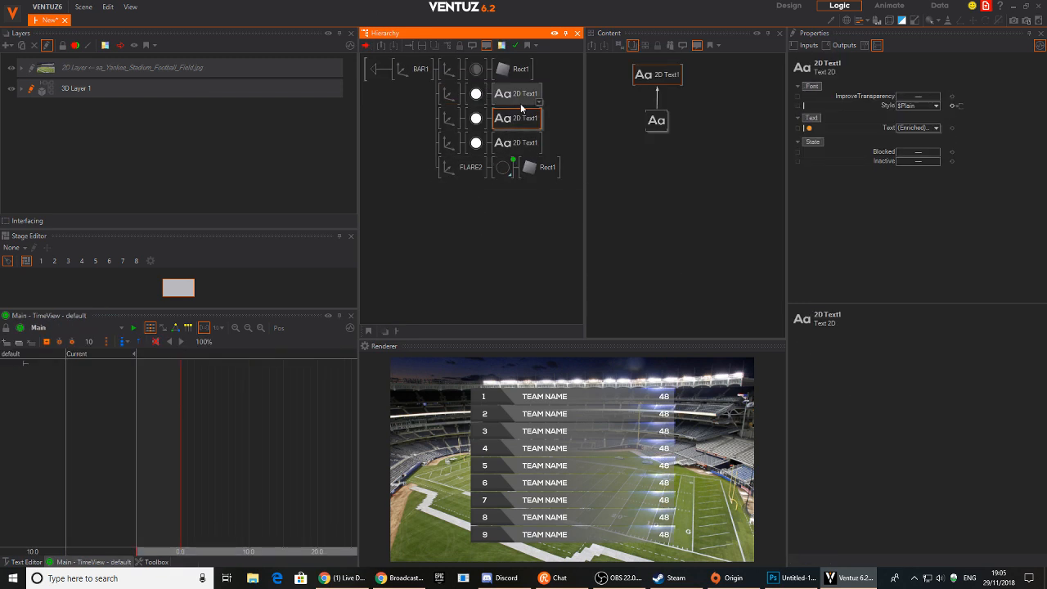
click(657, 120)
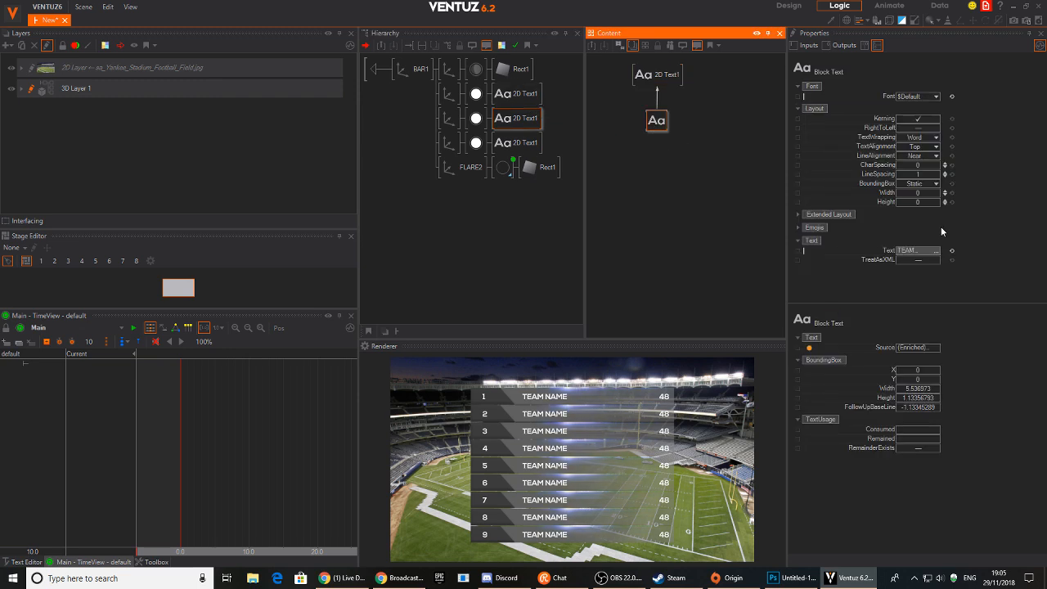
click(797, 250)
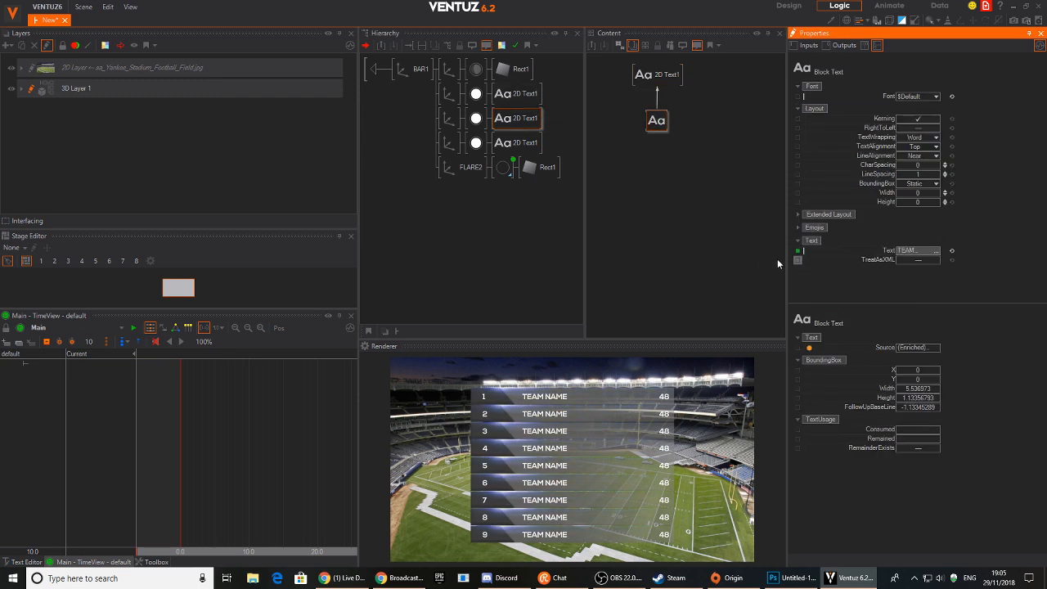
click(515, 141)
click(658, 122)
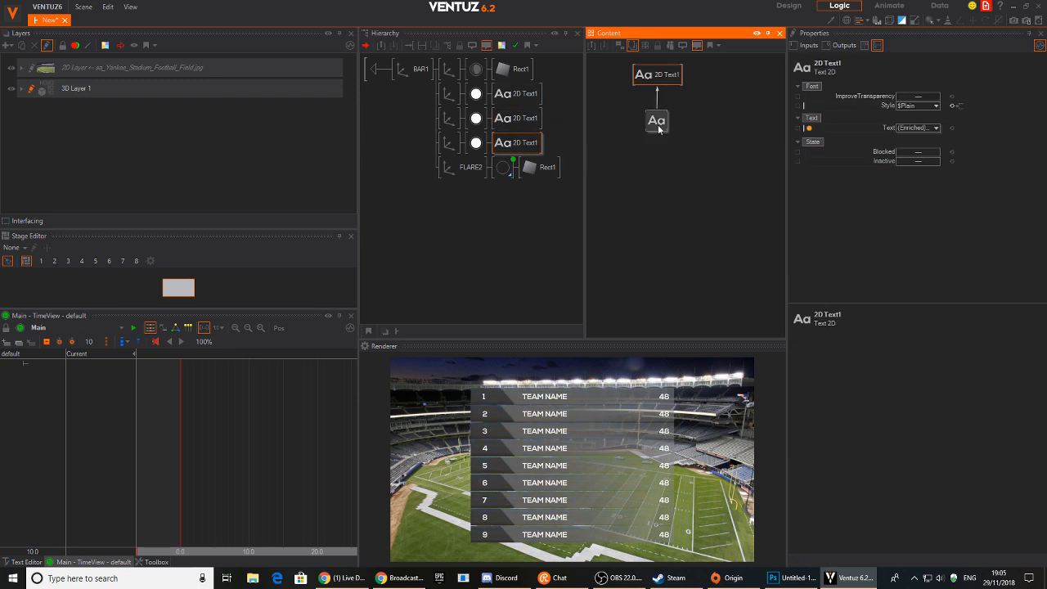
click(798, 251)
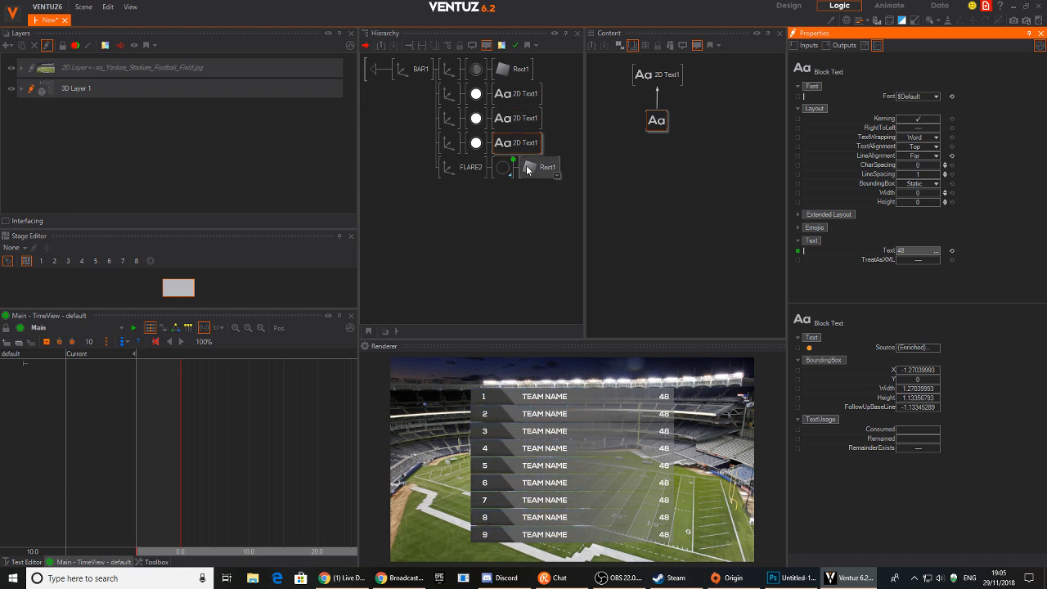
Turn the PositionX animation in the FLARE2 material's texture mapping into a separate Mover node.
click(502, 169)
click(642, 77)
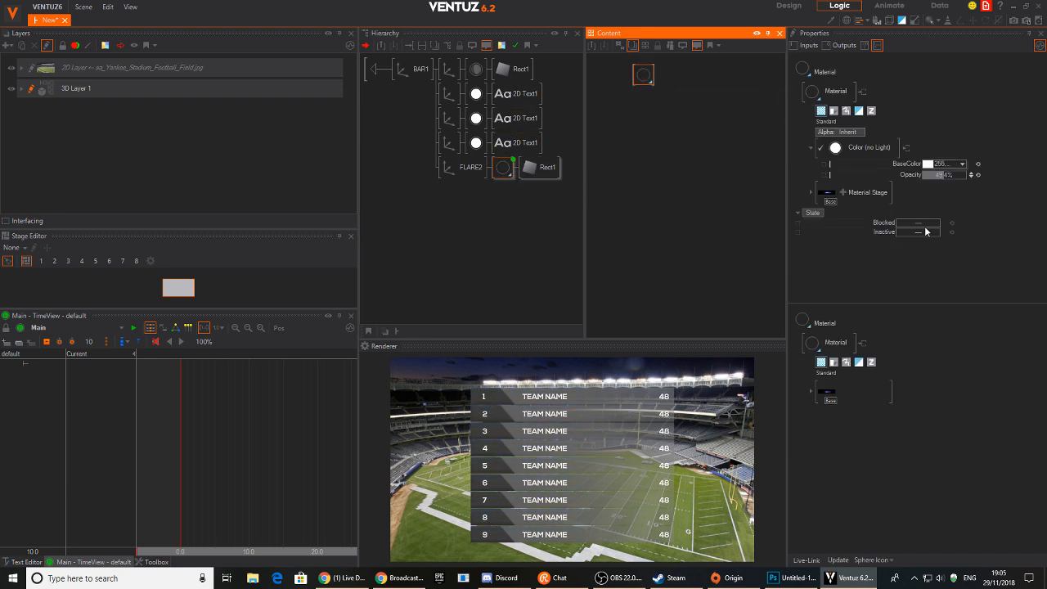
click(810, 193)
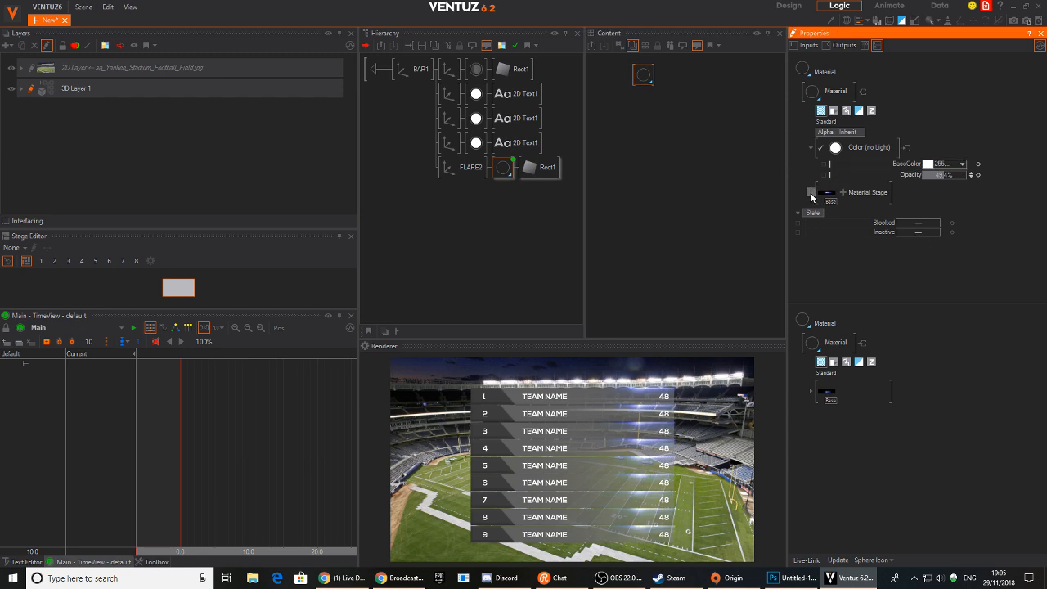
scroll(941, 212, down, 3)
click(988, 237)
scroll(957, 237, down, 2)
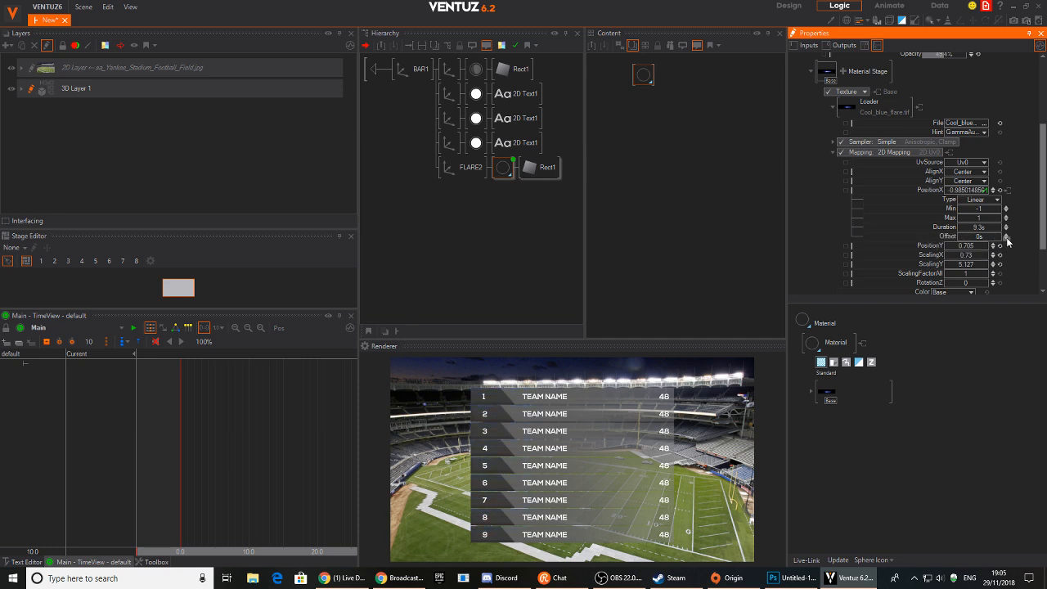
click(999, 192)
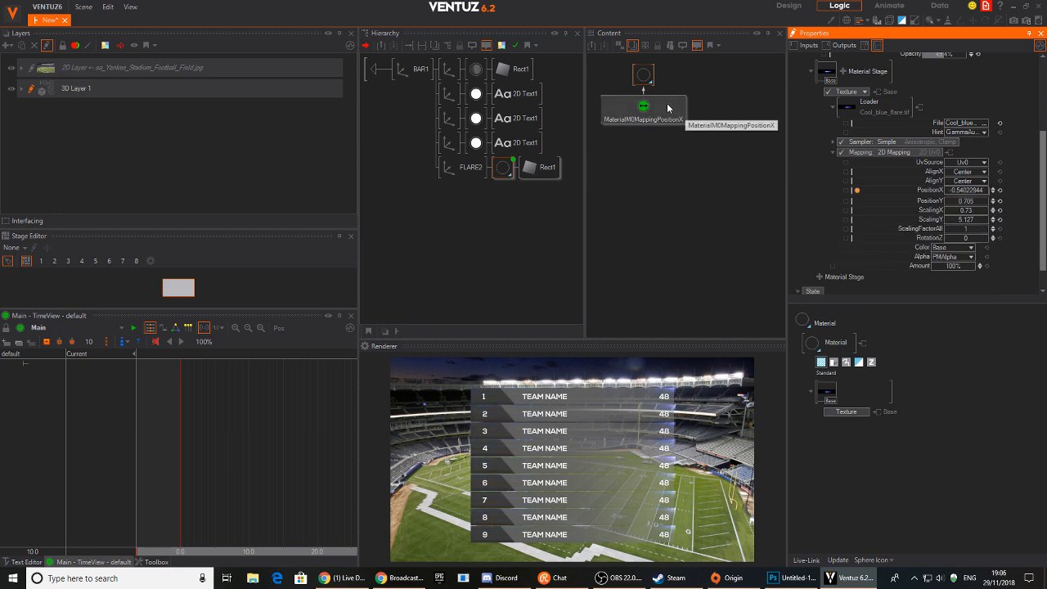
Expose the flare Mover's Offset on the BAR1 container and return to the parent hierarchy.
drag(664, 106, 659, 135)
click(797, 208)
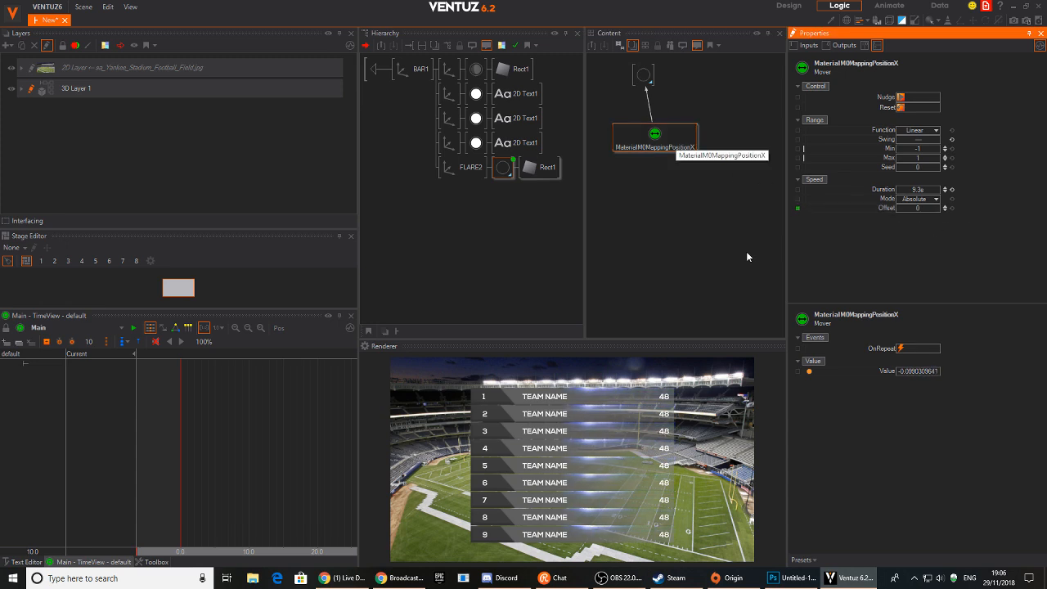
click(379, 72)
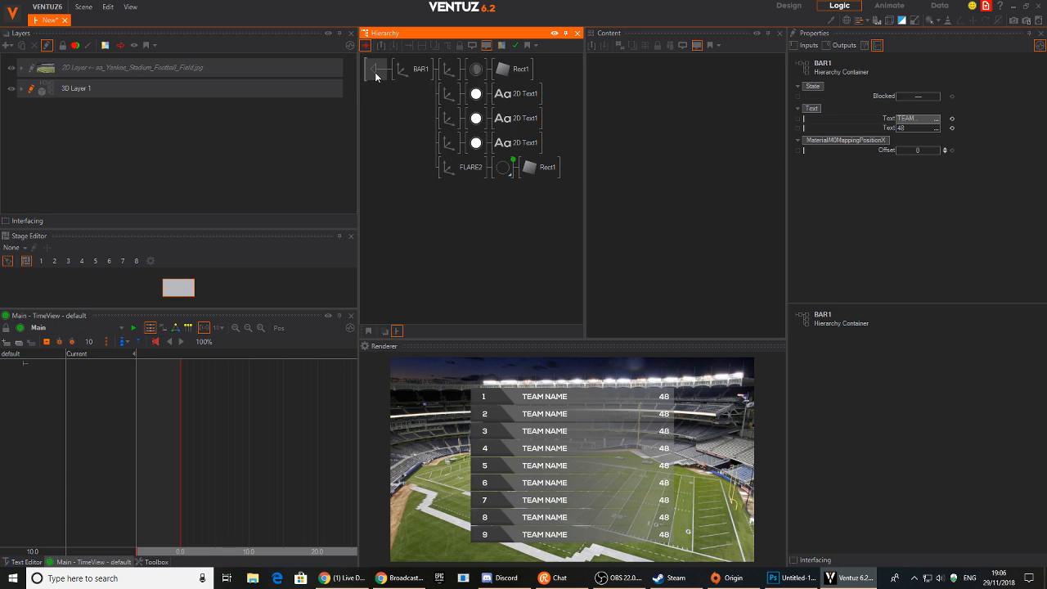
click(374, 70)
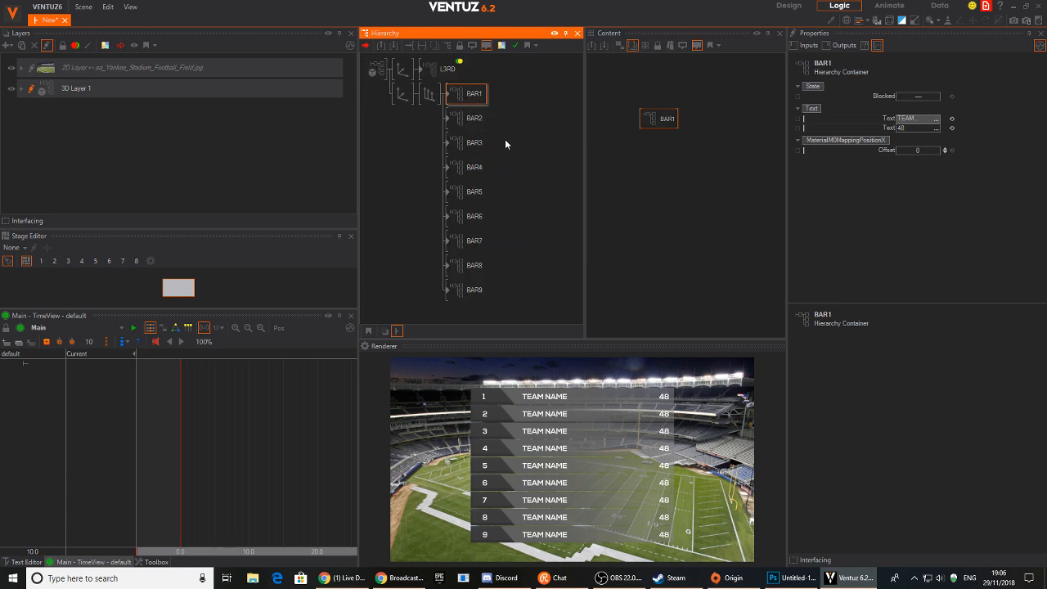
Expose Position X of the axis inside BAR1 on its container and go back to the parent hierarchy.
double_click(450, 101)
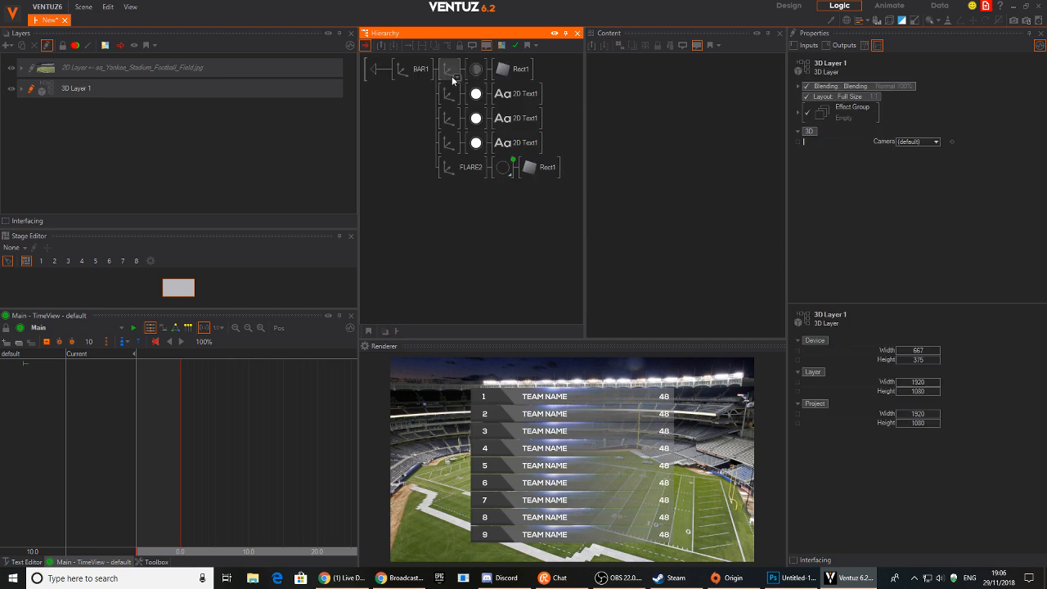
click(417, 71)
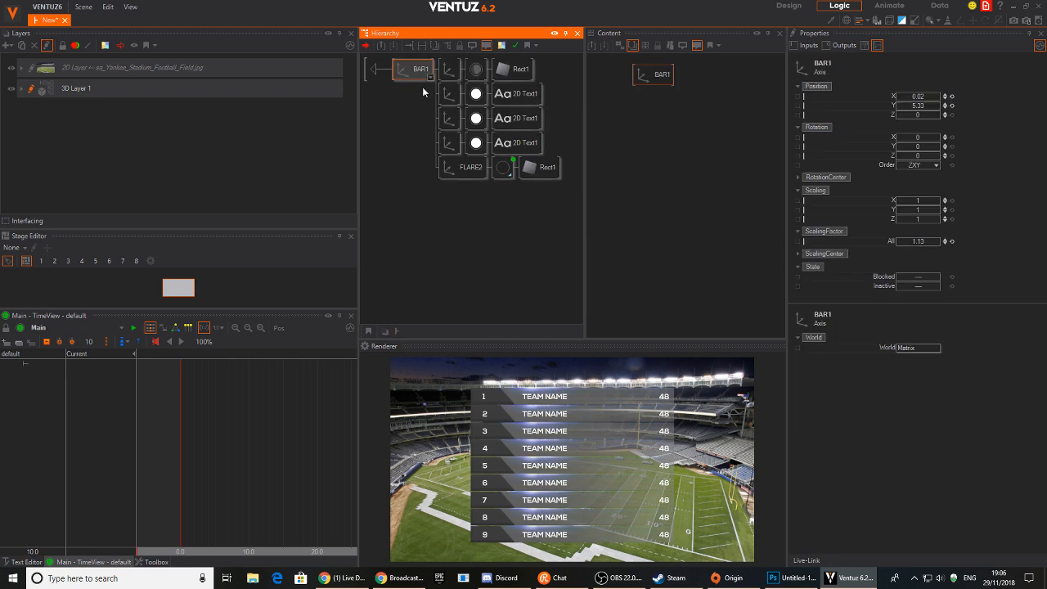
click(804, 97)
click(373, 70)
double_click(373, 74)
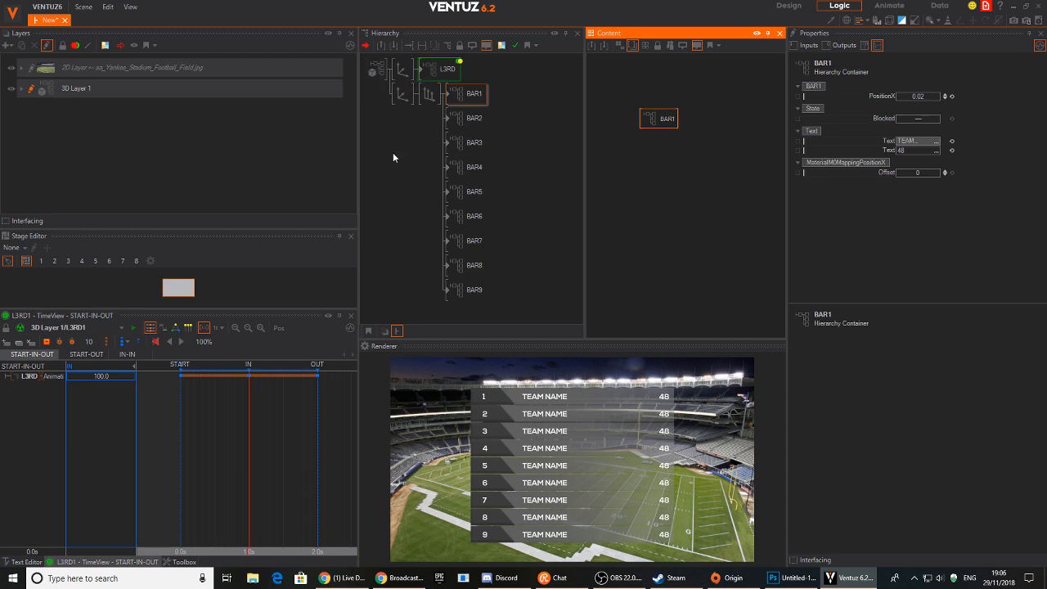
Select BAR1 through BAR9 together, enable Interfacing on all nine containers, and reselect BAR1.
click(394, 155)
click(463, 94)
ctrl+click(468, 118)
ctrl+click(468, 143)
ctrl+click(467, 166)
ctrl+click(467, 191)
ctrl+click(471, 216)
ctrl+click(468, 240)
ctrl+click(468, 265)
ctrl+click(471, 291)
right_click(471, 292)
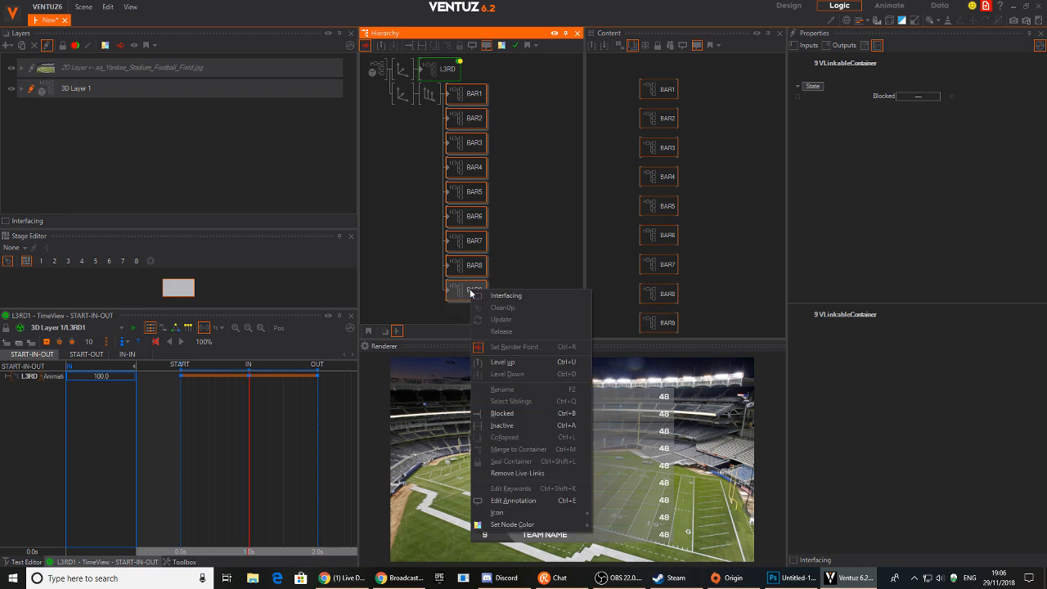
click(501, 298)
click(475, 96)
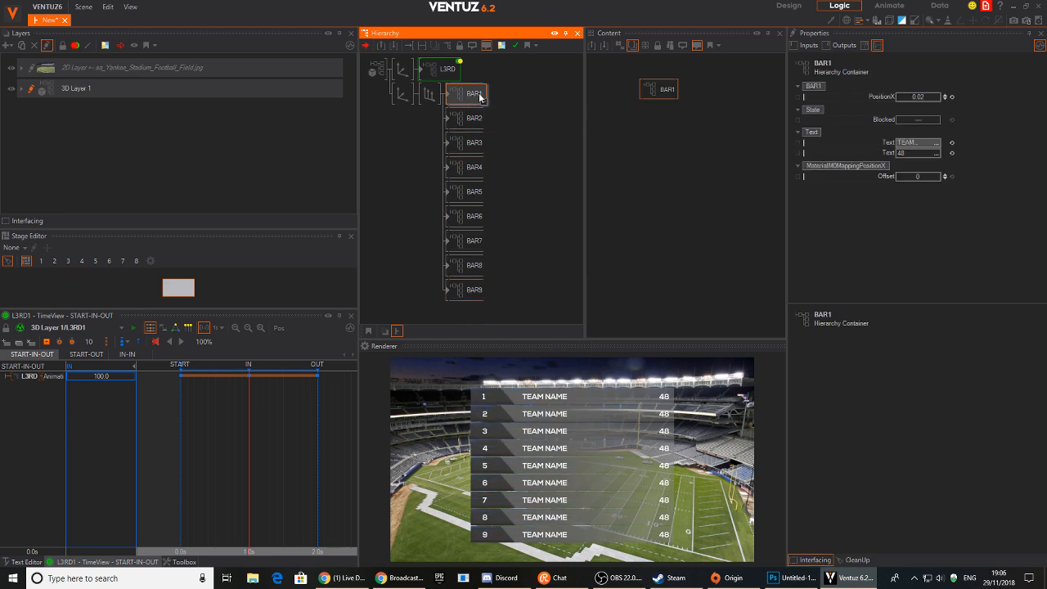
drag(463, 92, 464, 147)
drag(463, 148, 461, 194)
drag(460, 195, 466, 219)
drag(458, 217, 471, 245)
drag(456, 242, 470, 269)
drag(457, 267, 473, 293)
Set the flare Offset of BAR2 to about -0.9 and that of BAR3 to about -1.77.
click(470, 119)
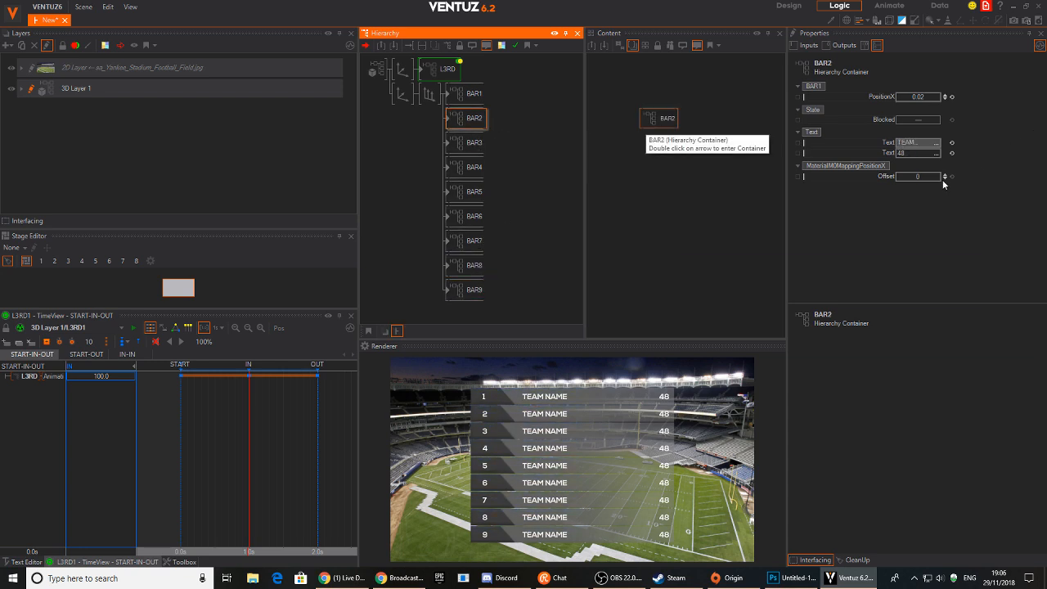
click(918, 177)
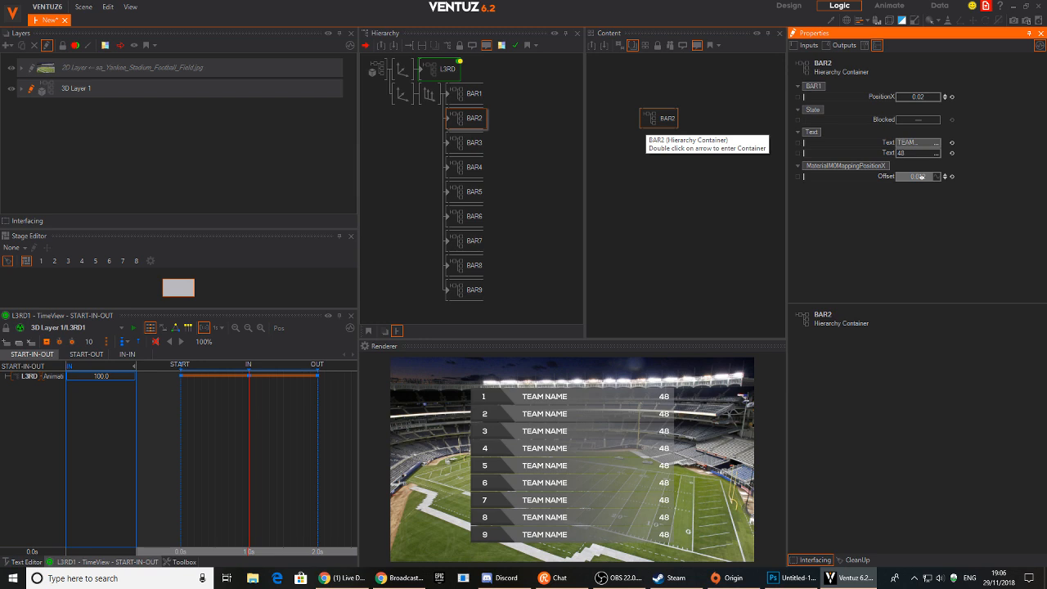
drag(921, 180, 896, 177)
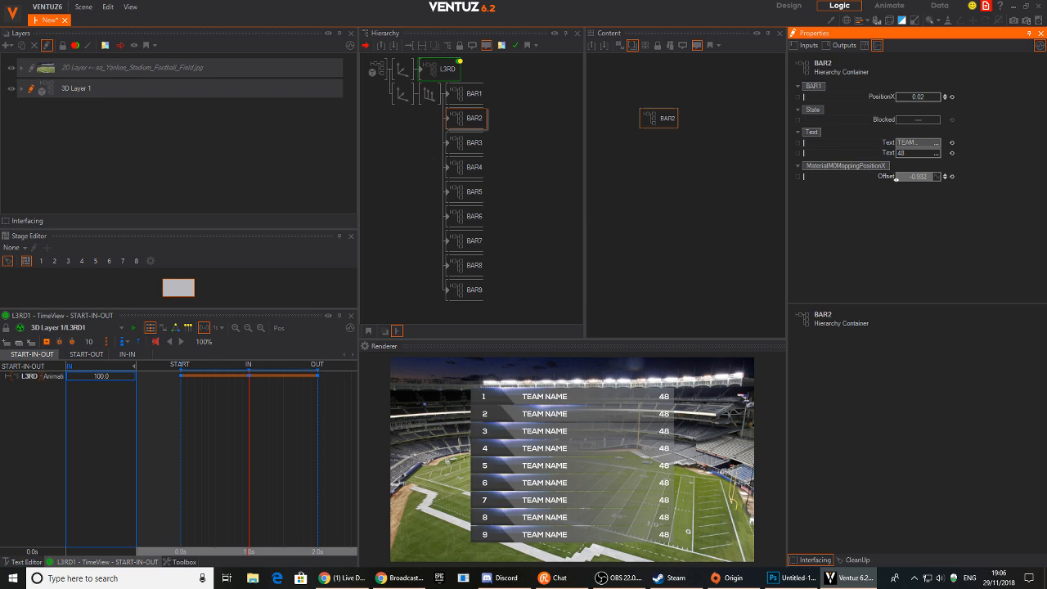
click(468, 143)
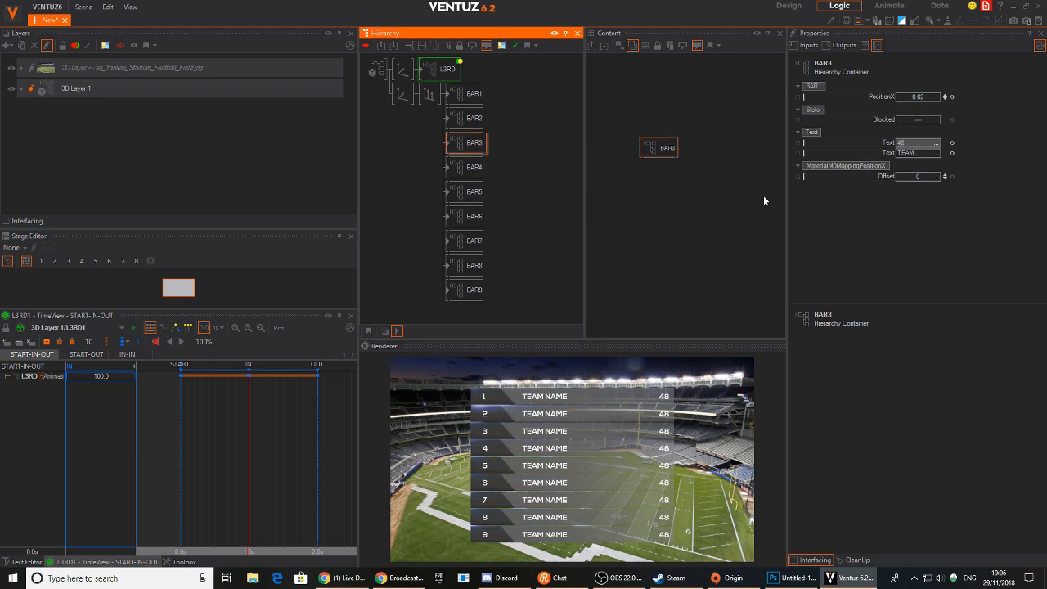
click(920, 179)
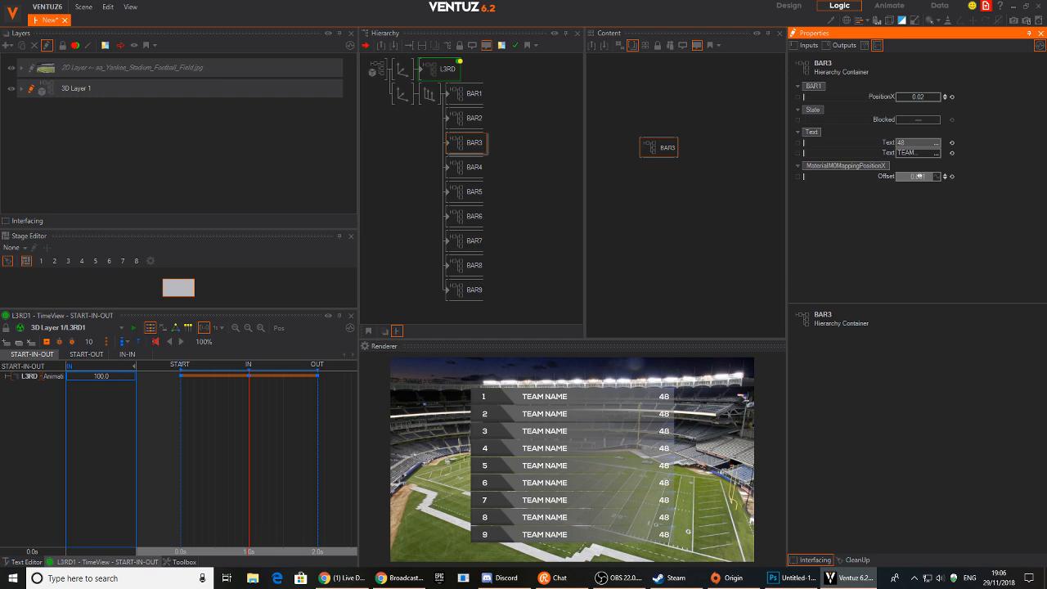
mouse_move(938, 176)
mouse_down()
mouse_move(894, 176)
mouse_move(939, 177)
mouse_up()
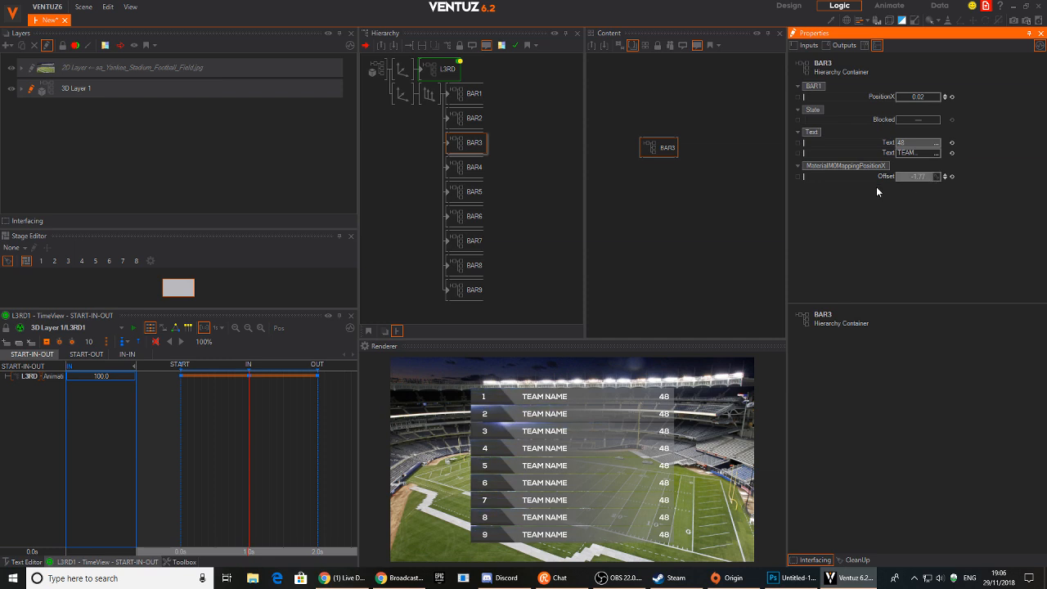
Set the flare Offset of BAR4 to about -2.9 and that of BAR5 to about -5.2.
click(473, 167)
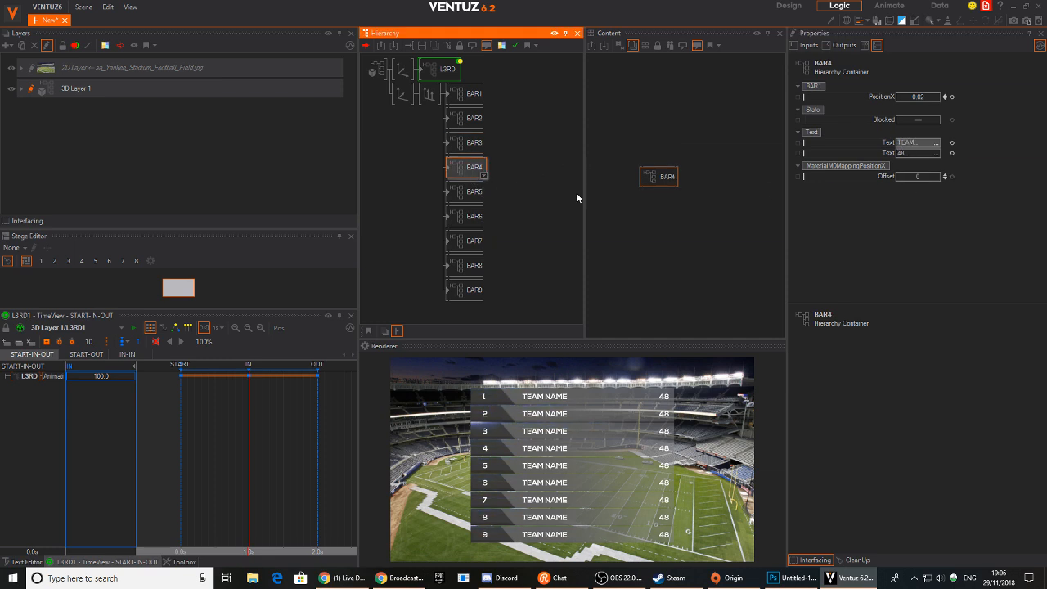
click(918, 177)
drag(918, 177, 909, 177)
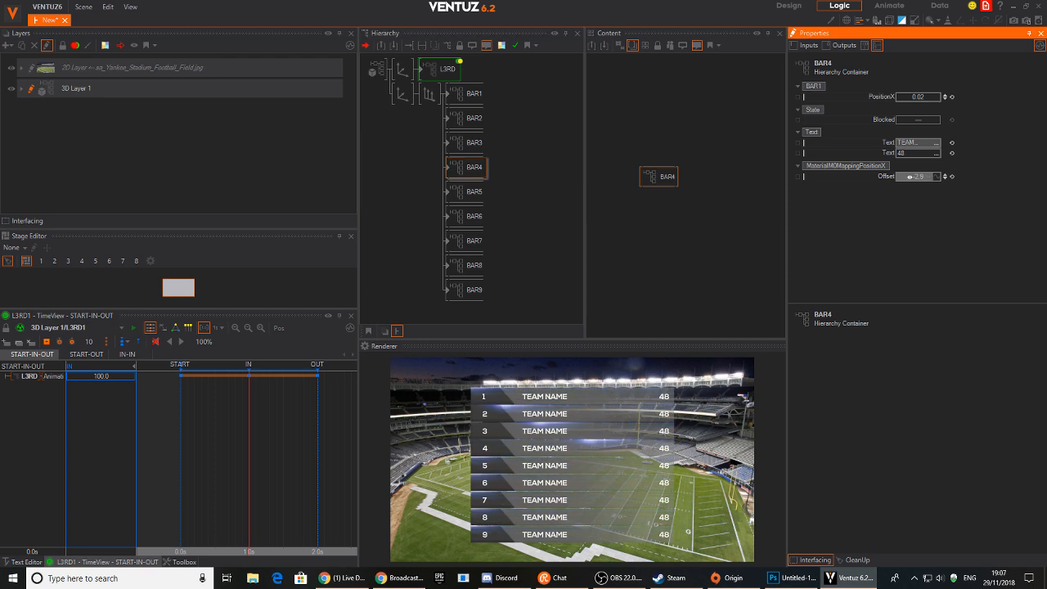
click(472, 196)
click(918, 176)
drag(907, 177, 901, 177)
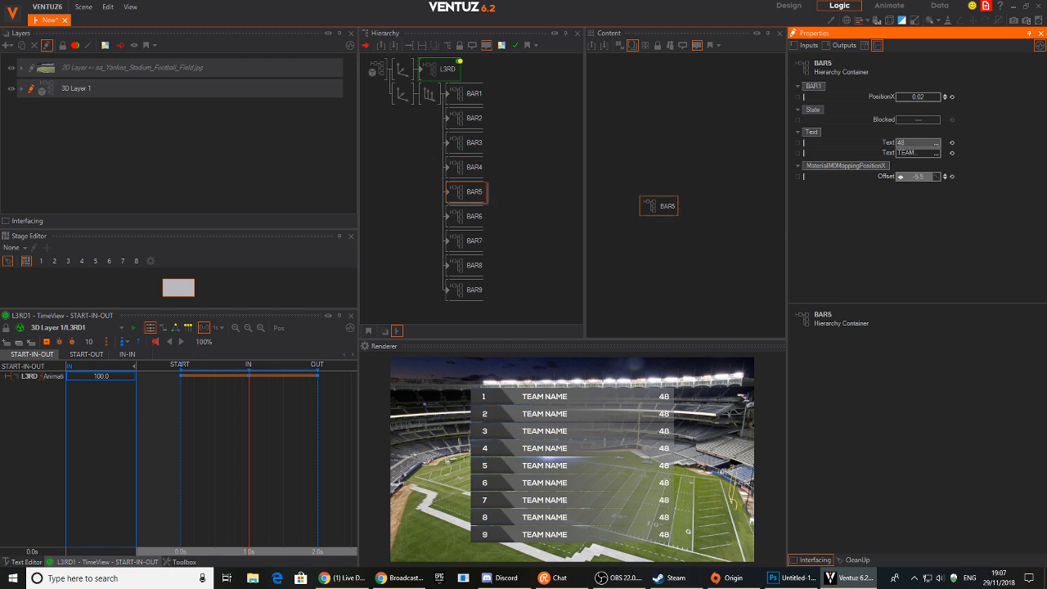
Set the flare Offset of BAR6 to about -6.6 and that of BAR7 to -8.38.
click(473, 216)
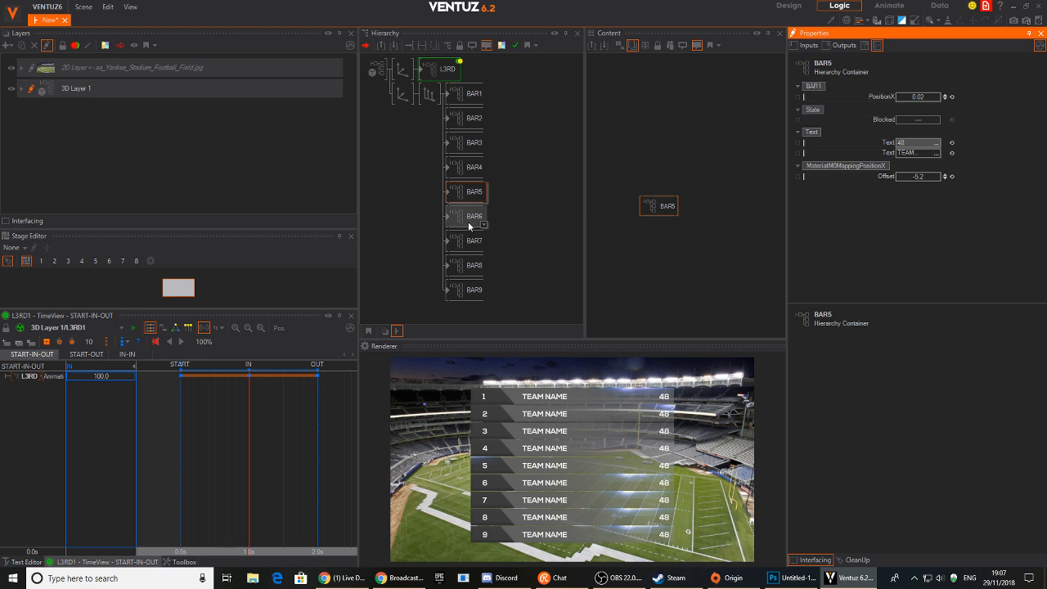
drag(916, 177, 897, 179)
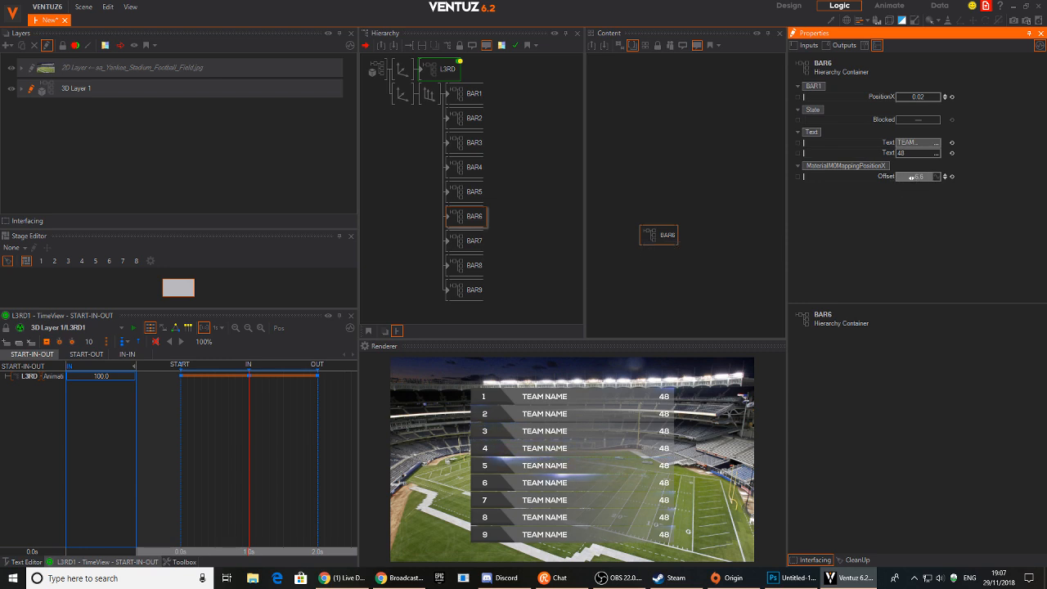
click(473, 241)
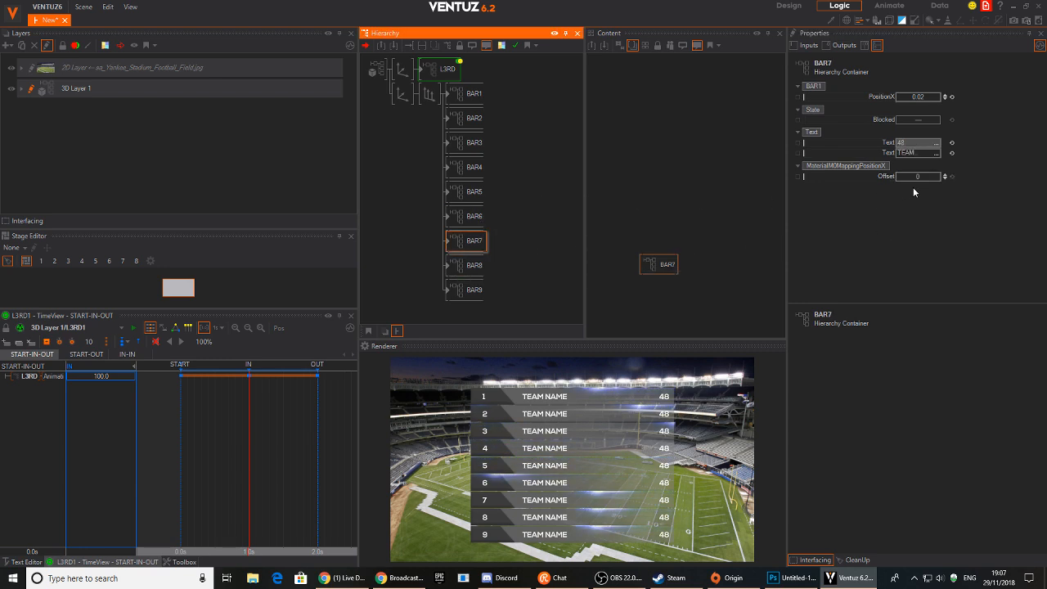
drag(922, 178, 919, 178)
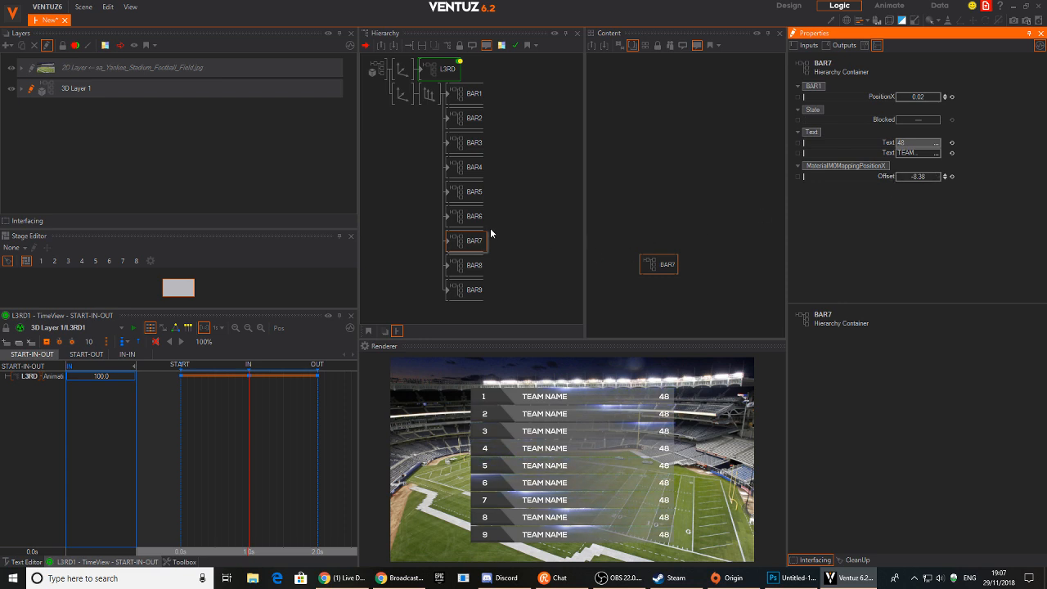
Give BAR8 its own negative flare Offset and set the flare Offset of BAR9 to -20.93.
click(471, 265)
drag(916, 176, 896, 173)
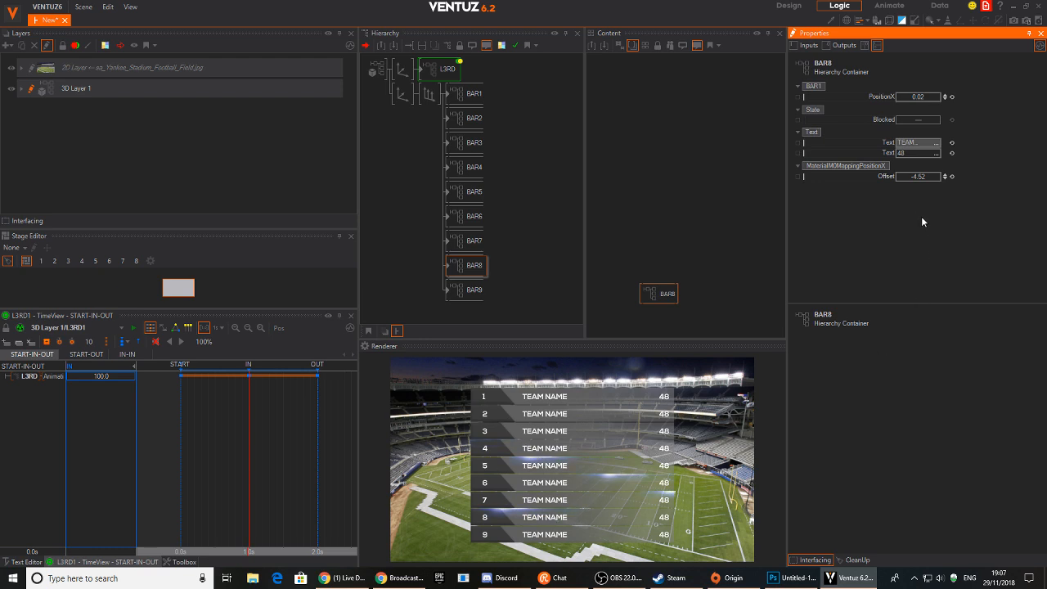
drag(919, 176, 903, 176)
click(471, 293)
click(921, 175)
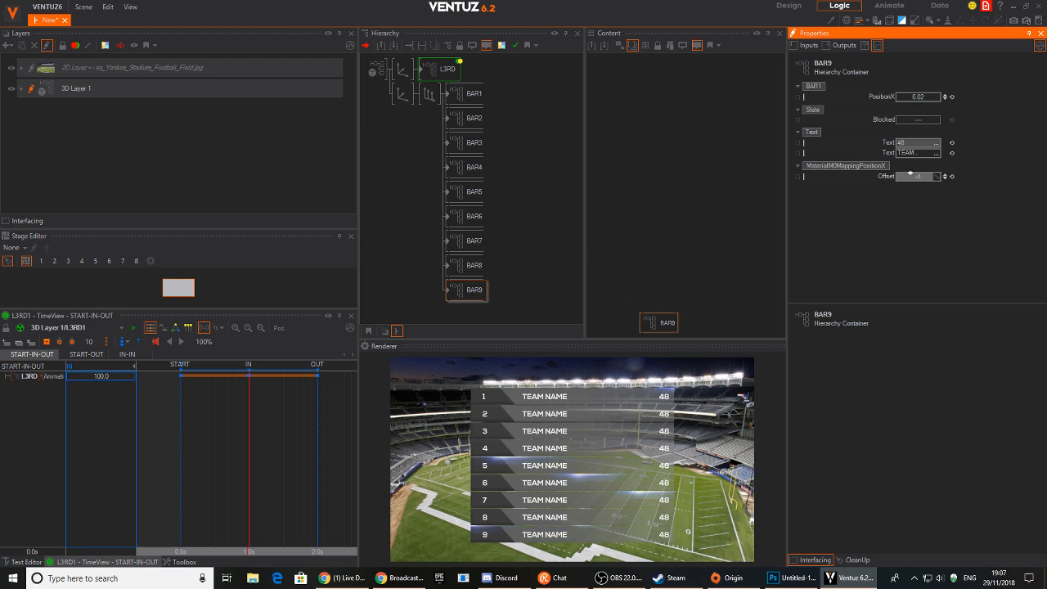
mouse_move(904, 174)
mouse_down()
mouse_move(919, 174)
mouse_move(900, 177)
mouse_up()
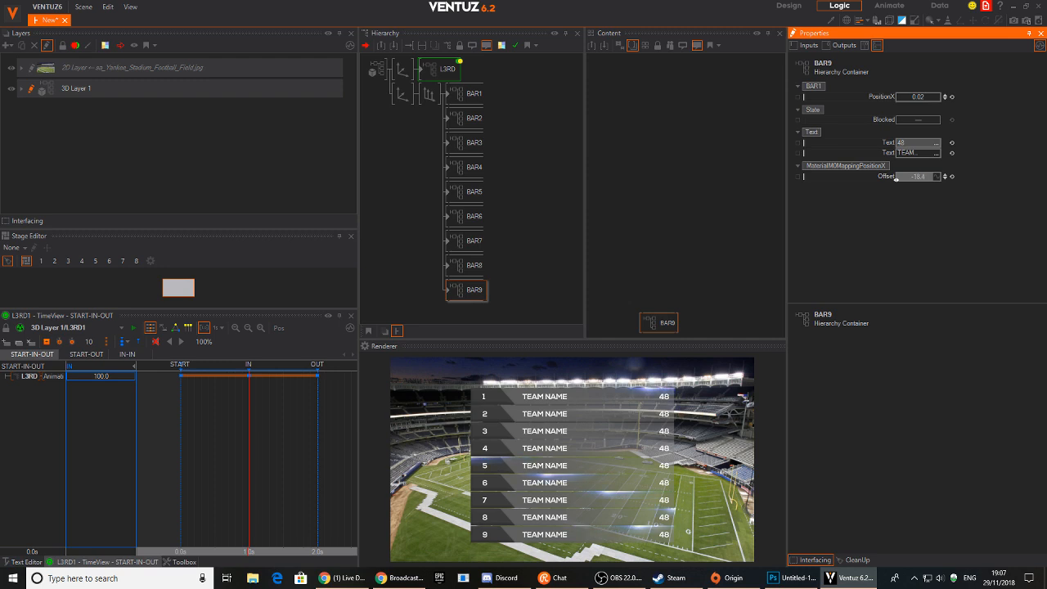
drag(897, 177, 898, 179)
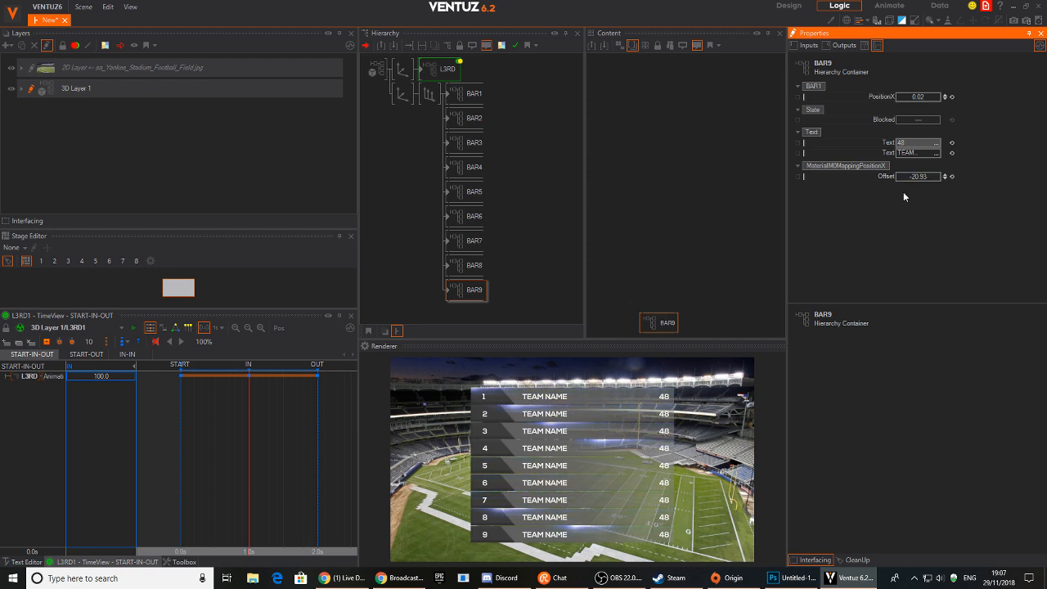
Select the BAR1 through BAR9 containers together in the hierarchy.
click(402, 193)
click(469, 101)
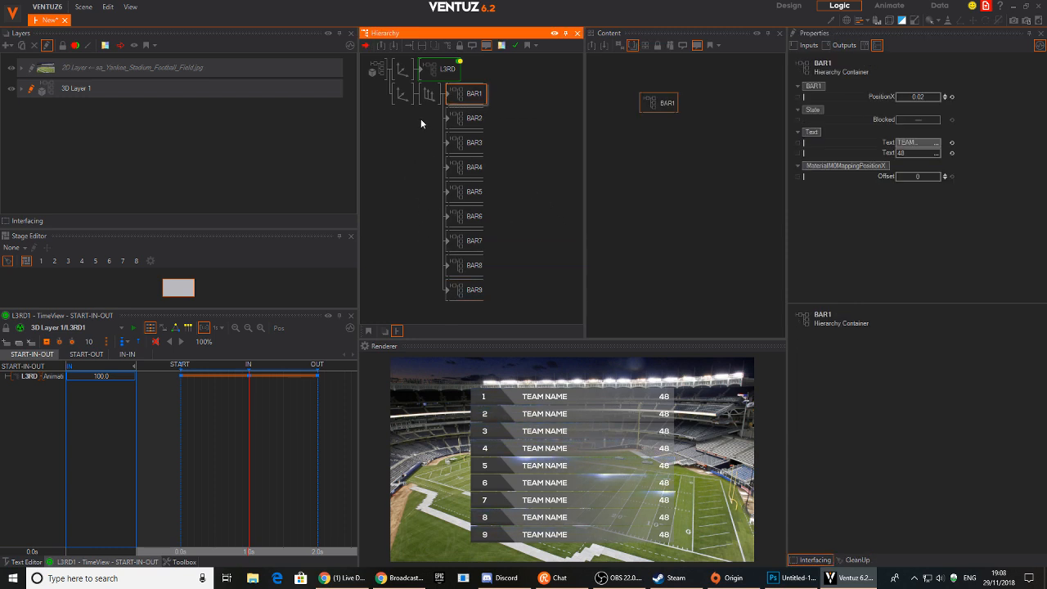
click(420, 123)
click(402, 94)
click(466, 102)
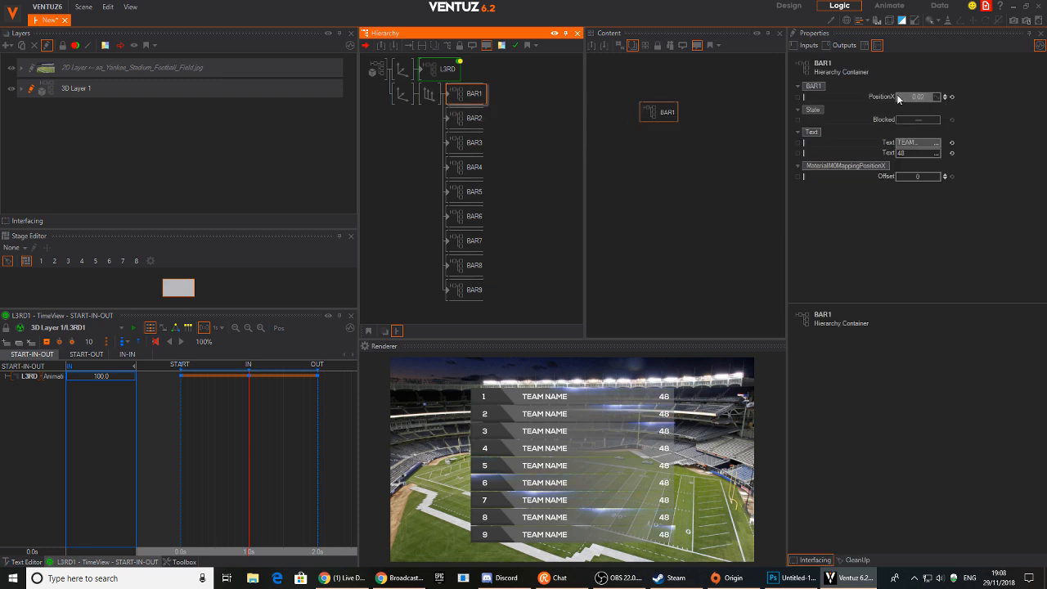
ctrl+click(474, 122)
ctrl+click(475, 147)
ctrl+click(474, 171)
ctrl+click(470, 192)
ctrl+click(470, 216)
ctrl+click(471, 241)
ctrl+click(470, 265)
ctrl+click(470, 289)
Add a Keyframe Animation node to the content area beside the nine bar containers.
middle_drag(725, 151, 696, 133)
scroll(695, 137, down, 3)
click(711, 193)
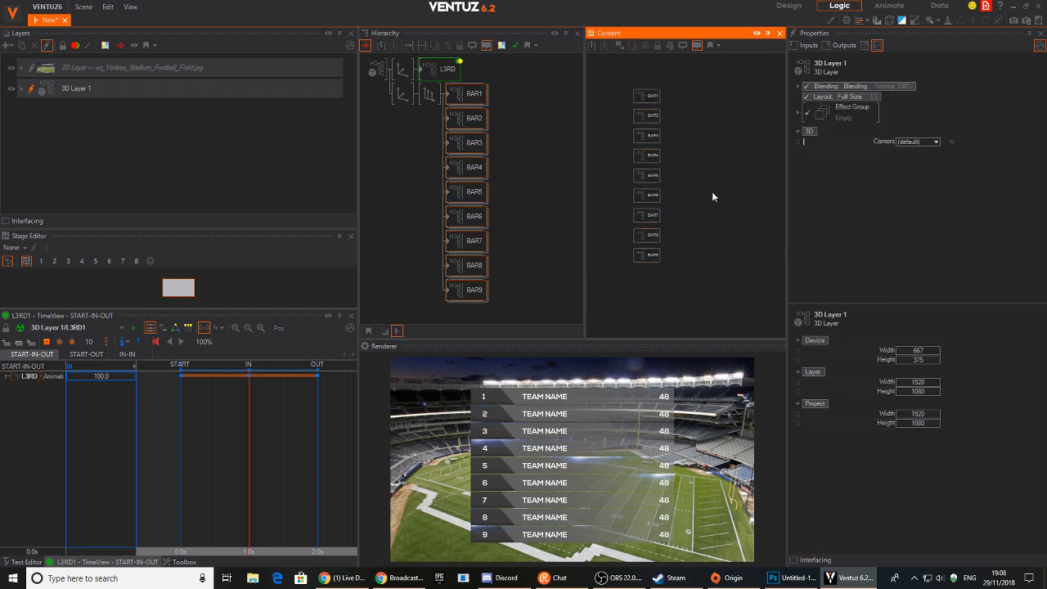
key(space)
text(key)
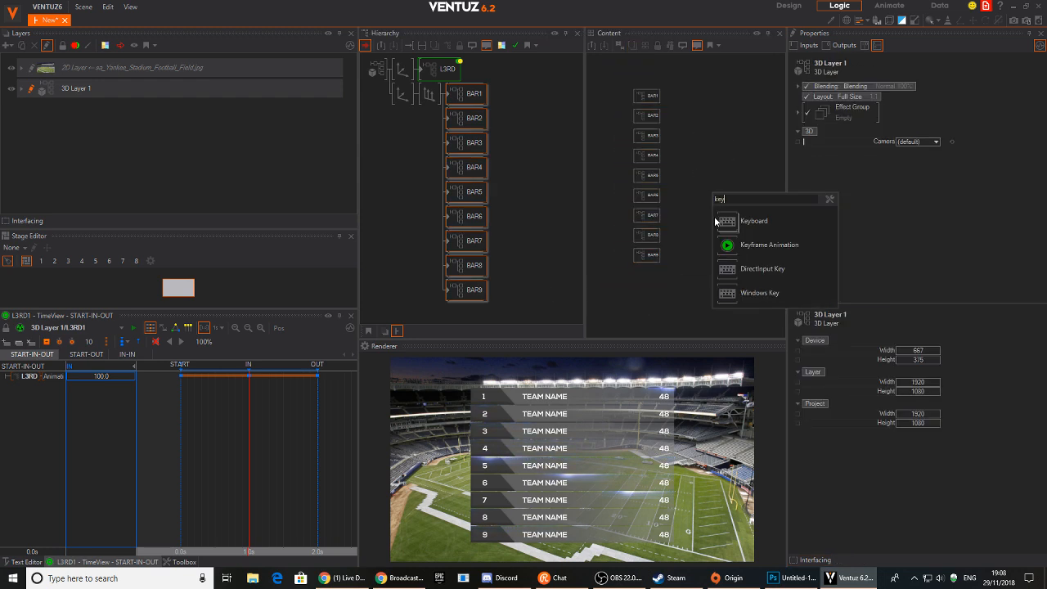
click(726, 238)
Select all nine bar content nodes and bind their PositionX to the new Keyframe Animation.
click(686, 80)
drag(686, 81, 623, 282)
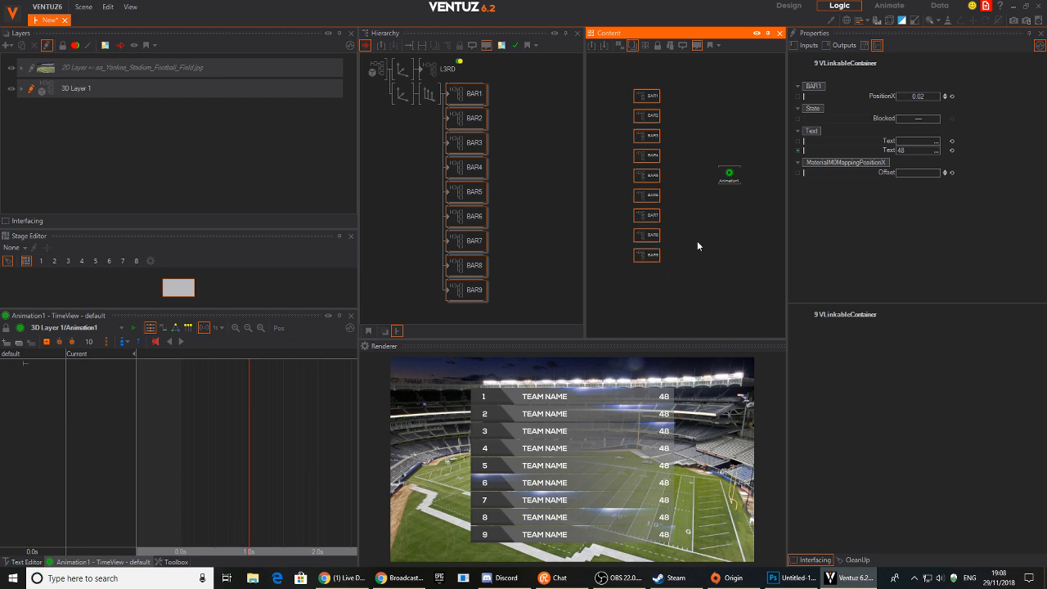
drag(861, 102, 729, 173)
Add PositionX keyframes for all nine bars at 0 s and at 0.5 s.
click(215, 446)
drag(208, 450, 181, 446)
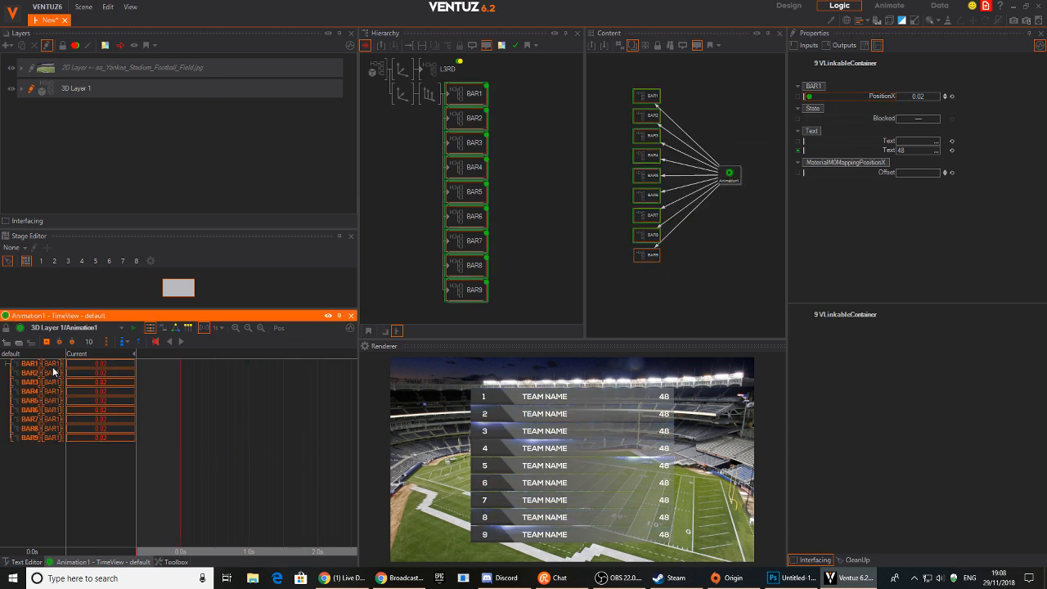
click(47, 342)
click(234, 467)
click(215, 467)
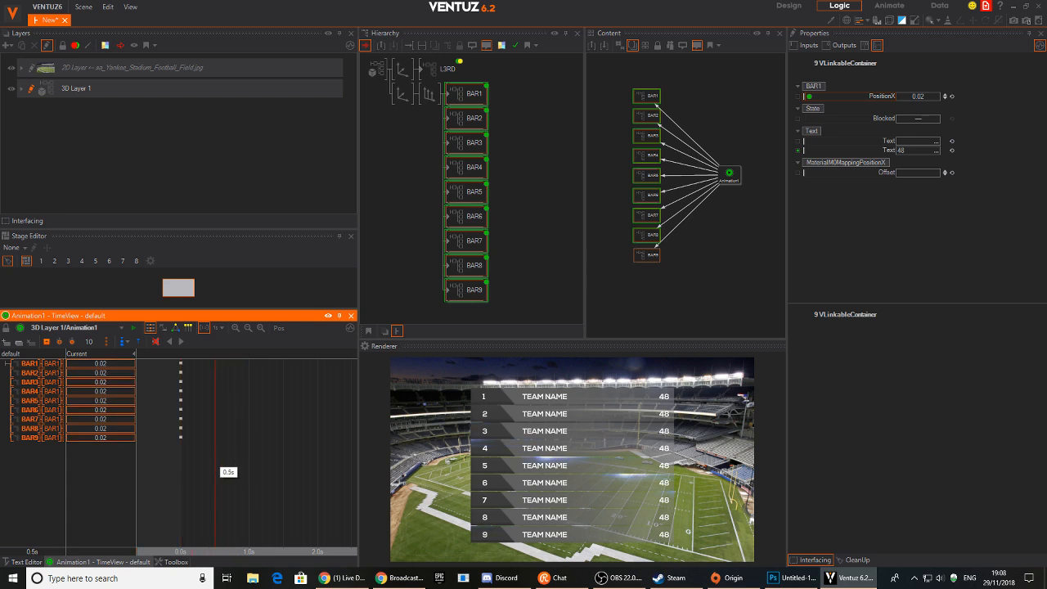
click(47, 342)
At 0 s, lower BAR1's PositionX to about -28.19 so the bar starts off to the left.
click(181, 457)
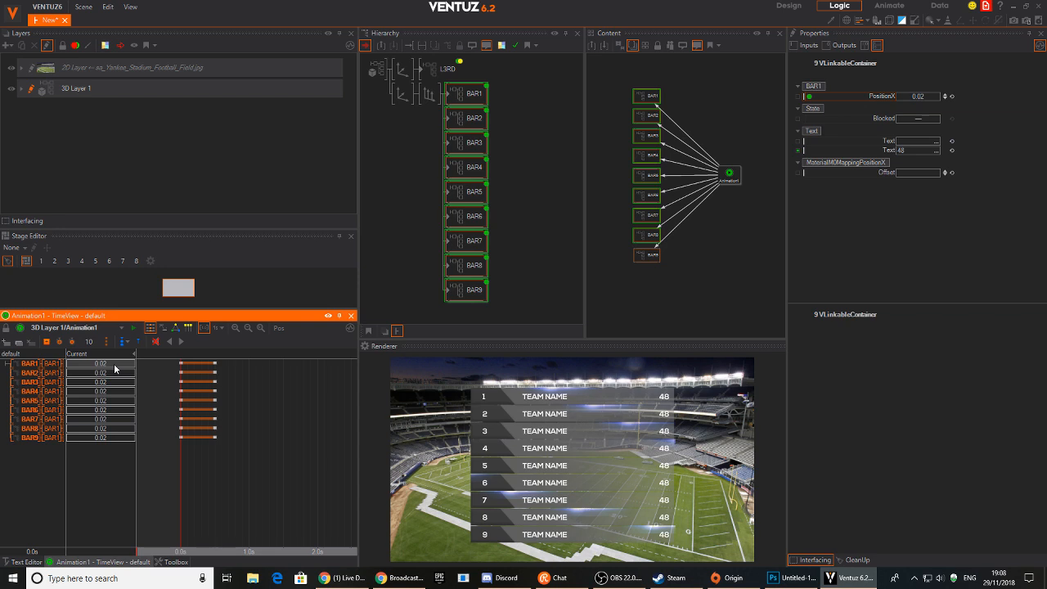
drag(117, 364, 67, 364)
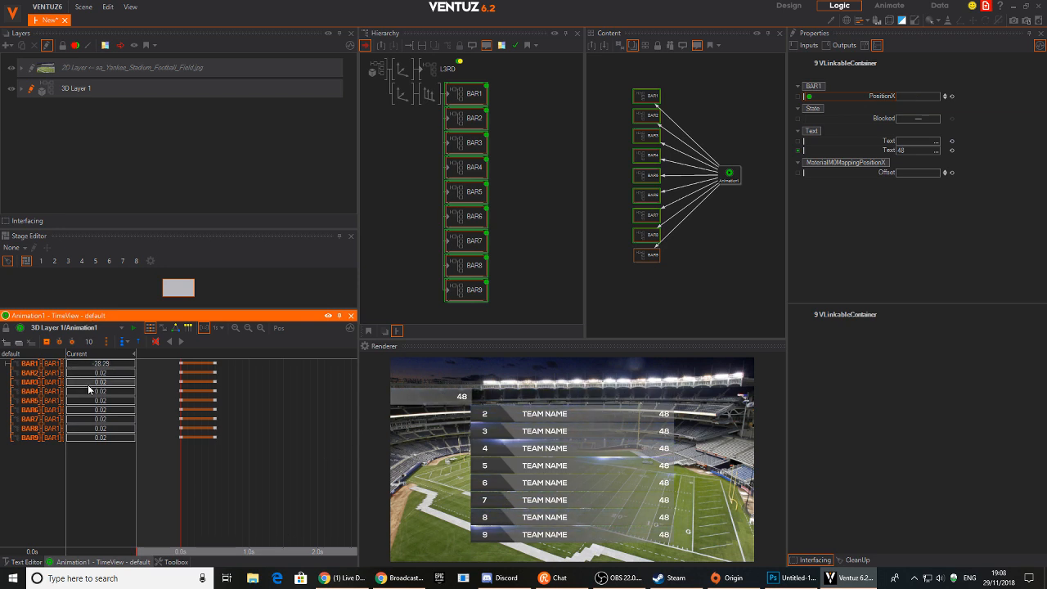
mouse_move(110, 373)
mouse_down()
mouse_move(67, 374)
mouse_move(107, 375)
mouse_up()
Copy BAR1's start PositionX of -28.19 to BAR2 through BAR9 at 0 s and preview the slide-in.
double_click(119, 365)
key(ctrl+c)
double_click(117, 374)
key(ctrl+v)
double_click(115, 384)
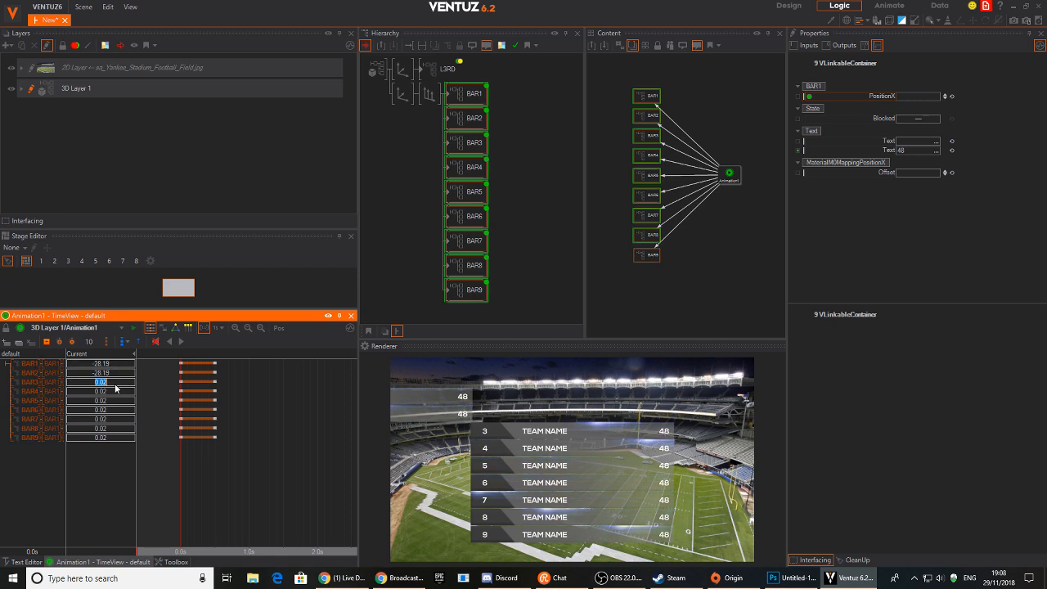
key(ctrl+v)
double_click(115, 392)
key(ctrl+v)
double_click(115, 400)
key(ctrl+v)
double_click(114, 410)
key(ctrl+v)
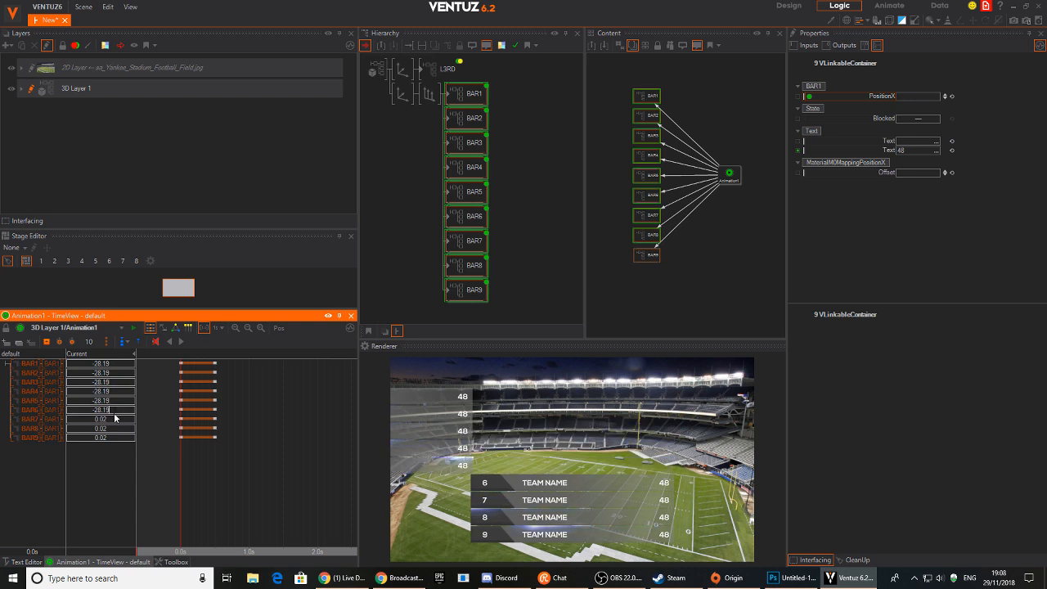
double_click(115, 419)
key(ctrl+v)
double_click(115, 428)
key(ctrl+v)
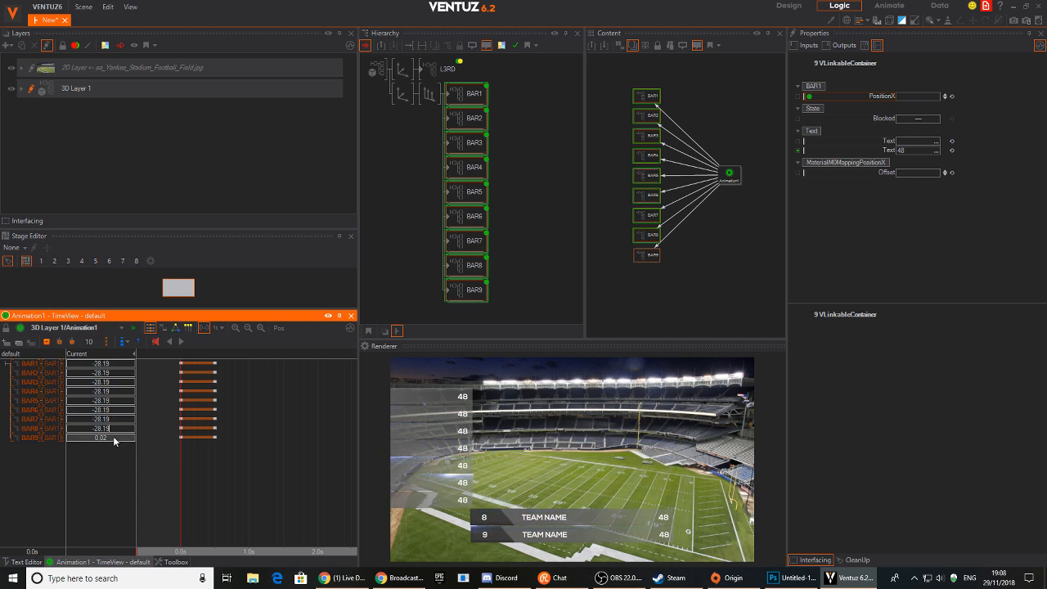
double_click(114, 438)
click(181, 484)
click(182, 341)
click(181, 483)
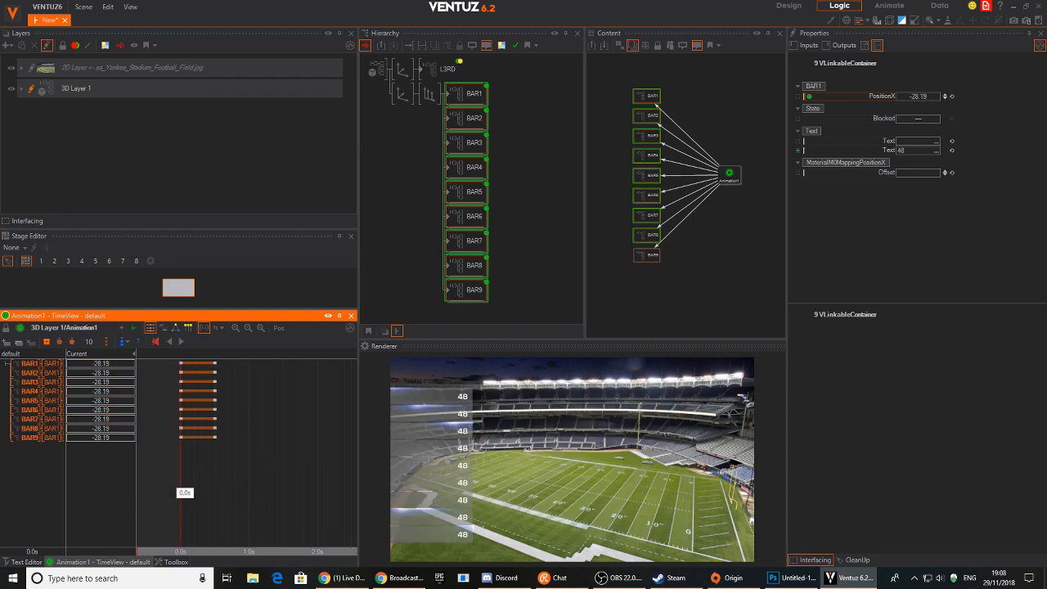
Stagger the keyframe pairs of BAR2 through BAR9 by 0.2 s each, ending with BAR9 at 1.6 s, and play the animation.
drag(253, 490, 194, 378)
mouse_move(265, 472)
mouse_down()
mouse_move(187, 391)
mouse_move(206, 387)
mouse_up()
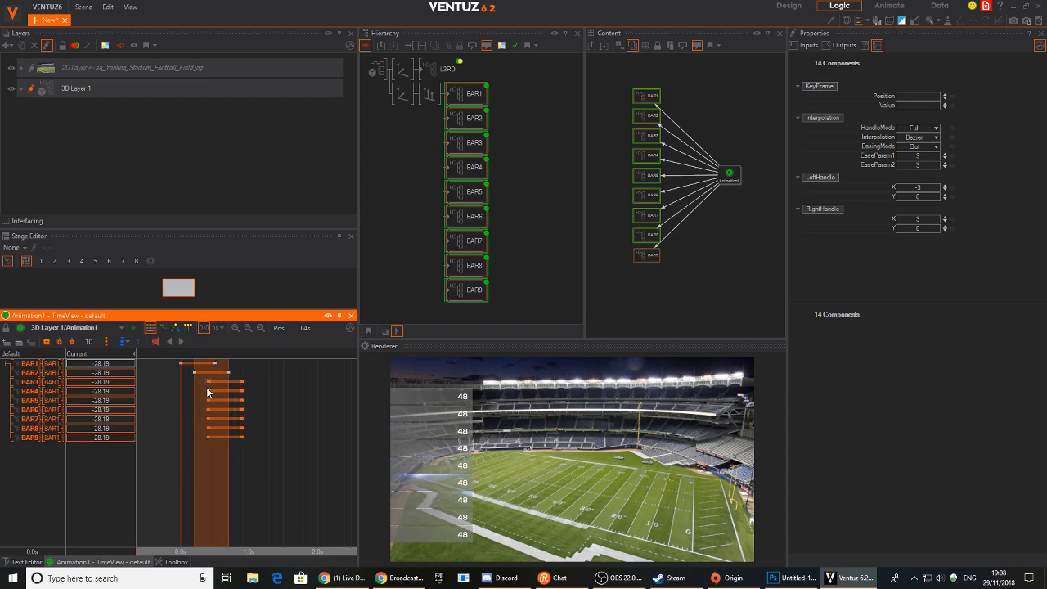
drag(275, 479, 276, 429)
drag(353, 472, 300, 437)
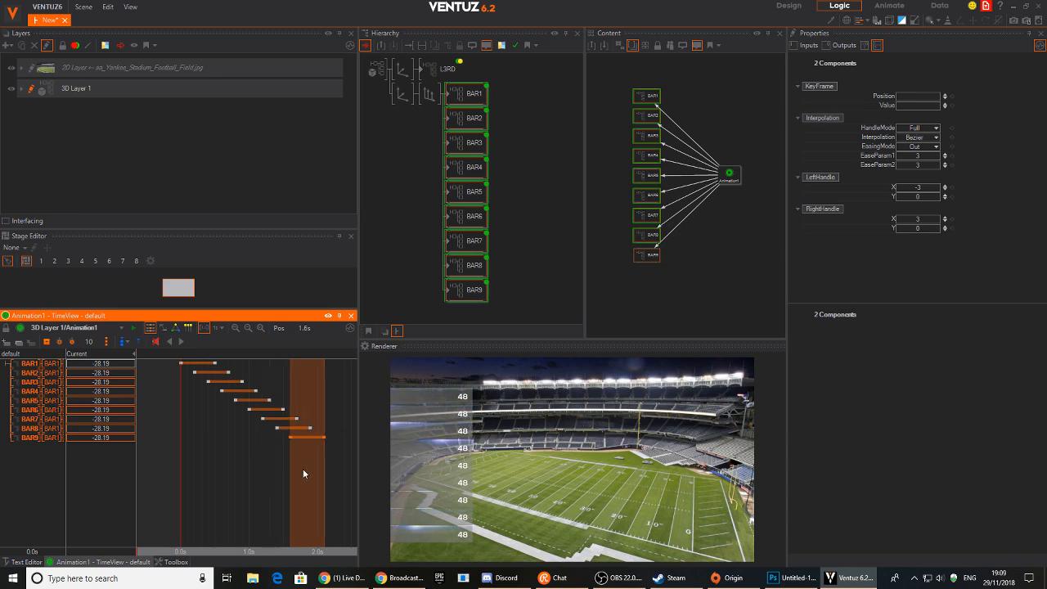
click(180, 343)
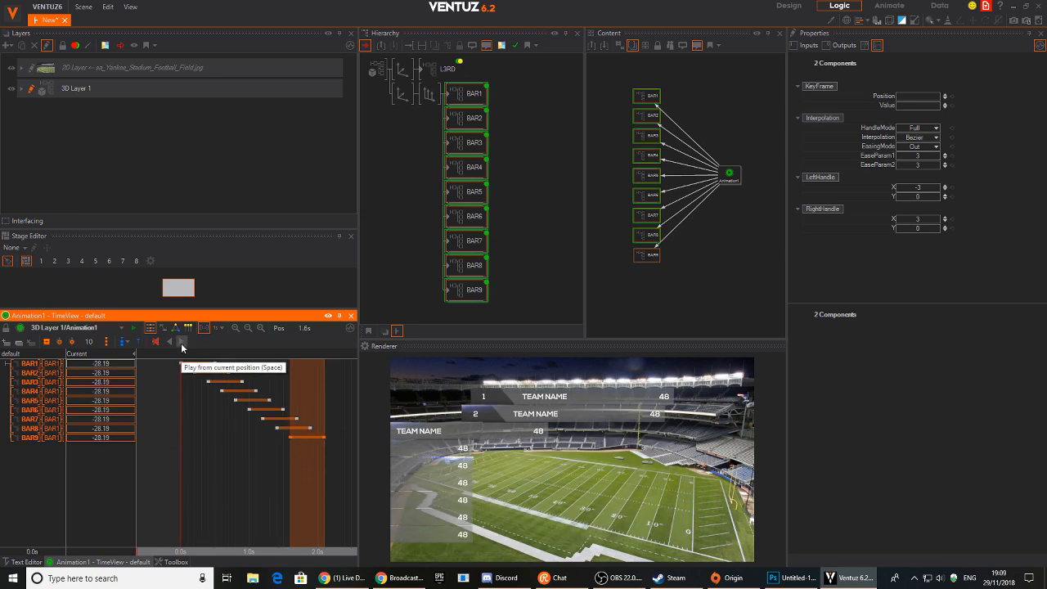
mouse_move(314, 478)
right_down()
mouse_move(208, 489)
mouse_move(342, 484)
mouse_move(197, 487)
mouse_move(324, 487)
right_up()
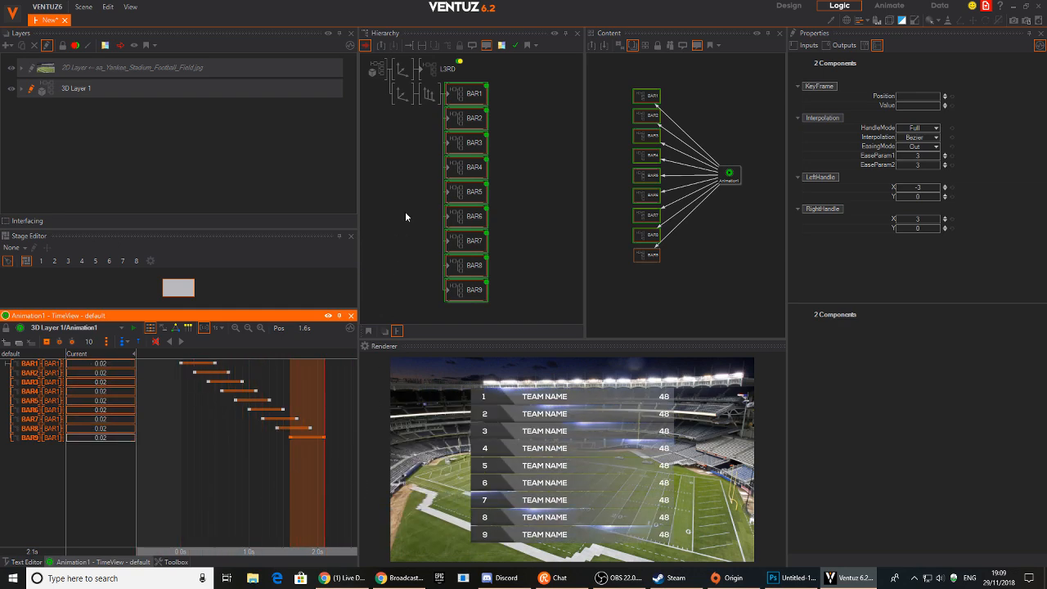
Set the bar group axis's overall scaling factor to 0.785 and its Y position to 8.13, and preview the animation.
click(403, 94)
drag(918, 241, 885, 251)
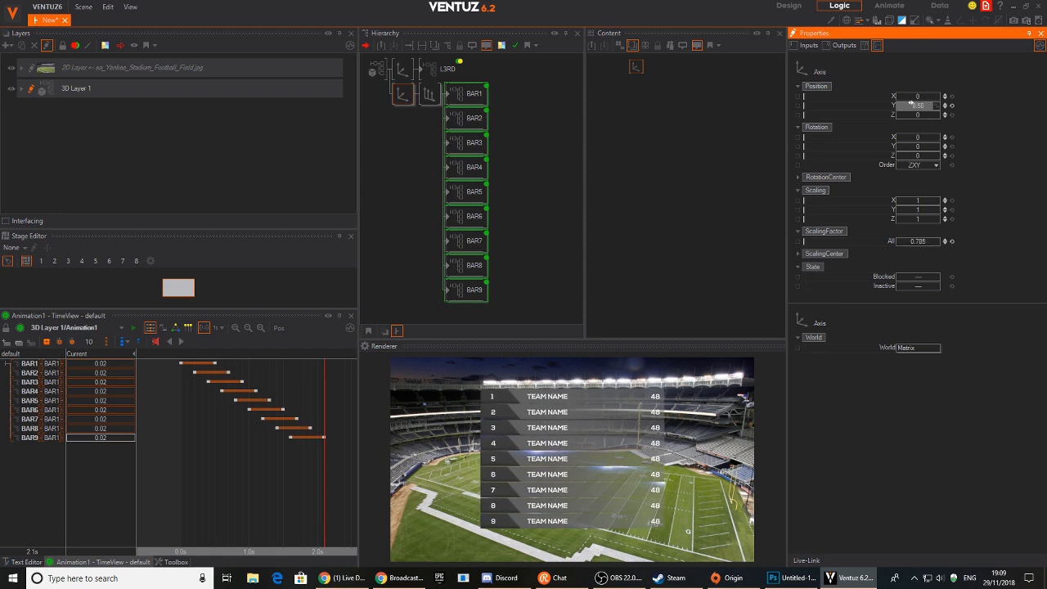
drag(896, 102, 899, 102)
right_drag(306, 503, 178, 479)
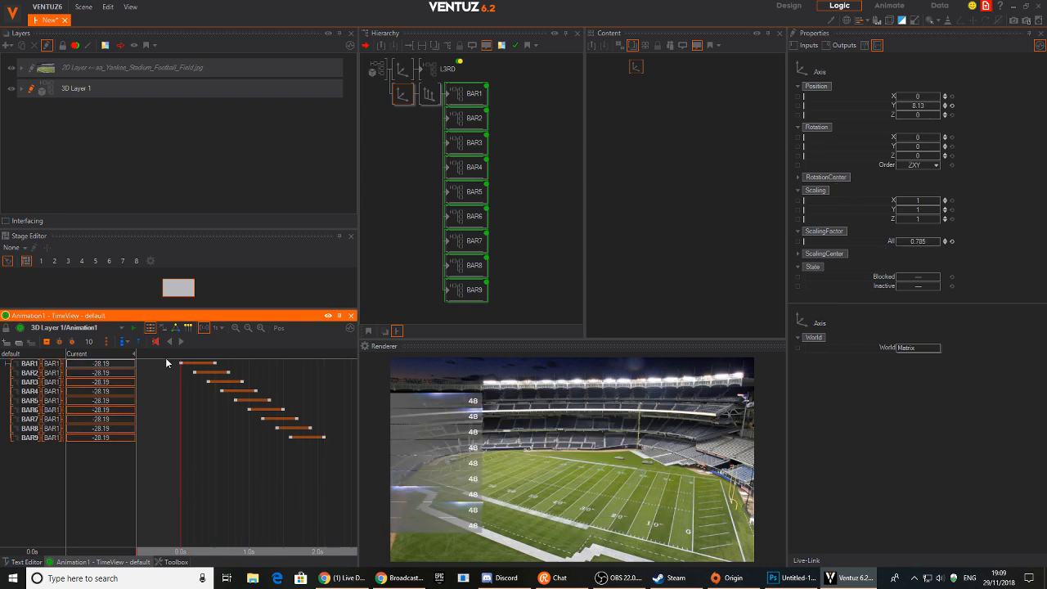
click(180, 342)
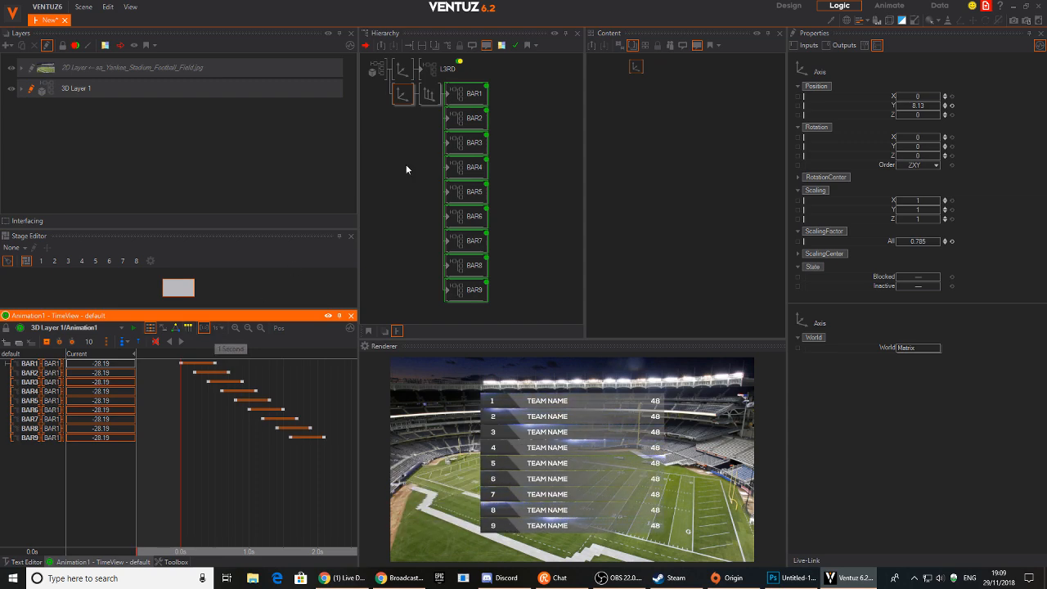
Inside BAR1, try tilting its axis about X, reset the rotation to 0, expose Rotation X on the container and return to the parent hierarchy.
double_click(446, 99)
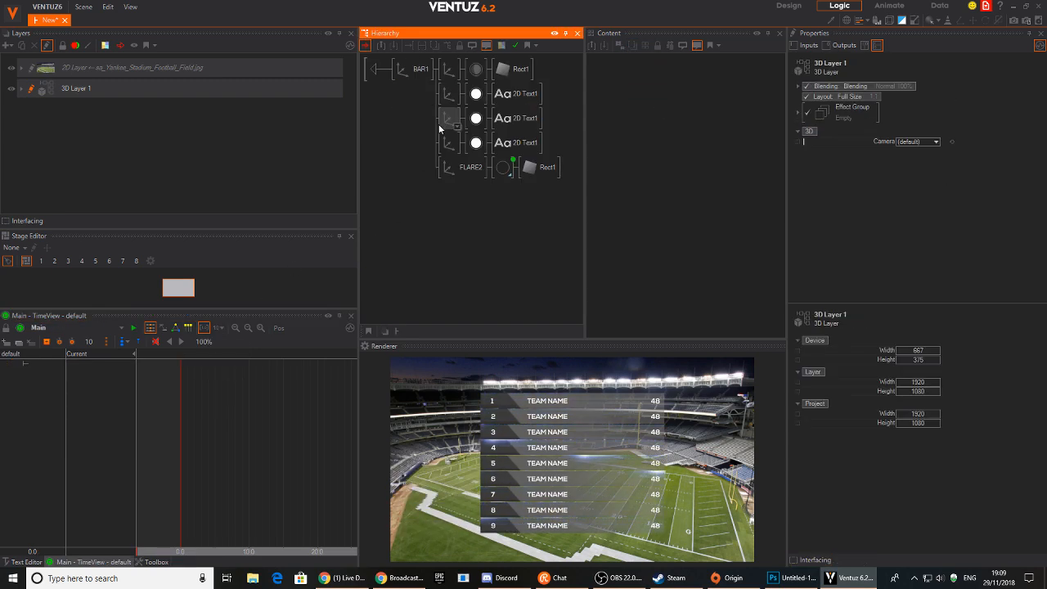
click(419, 70)
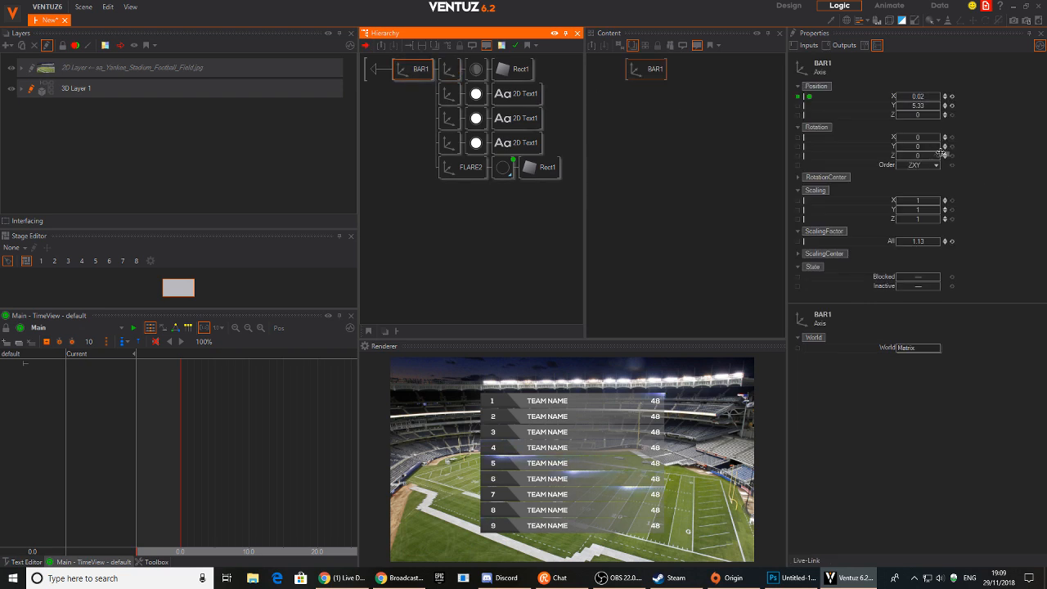
mouse_move(918, 140)
mouse_down()
mouse_move(939, 137)
mouse_move(927, 141)
mouse_up()
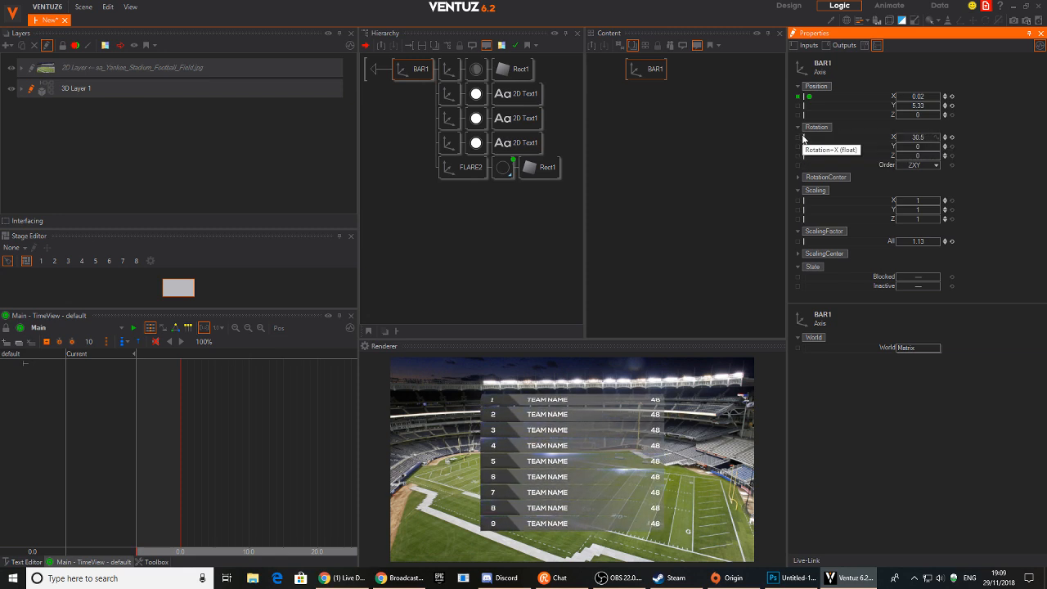
click(951, 138)
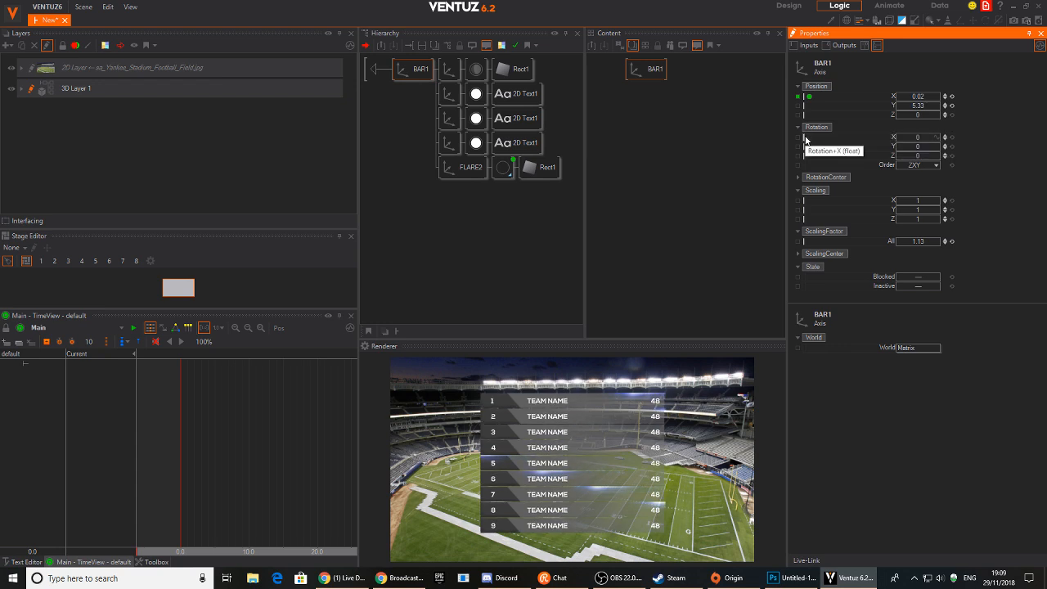
click(373, 69)
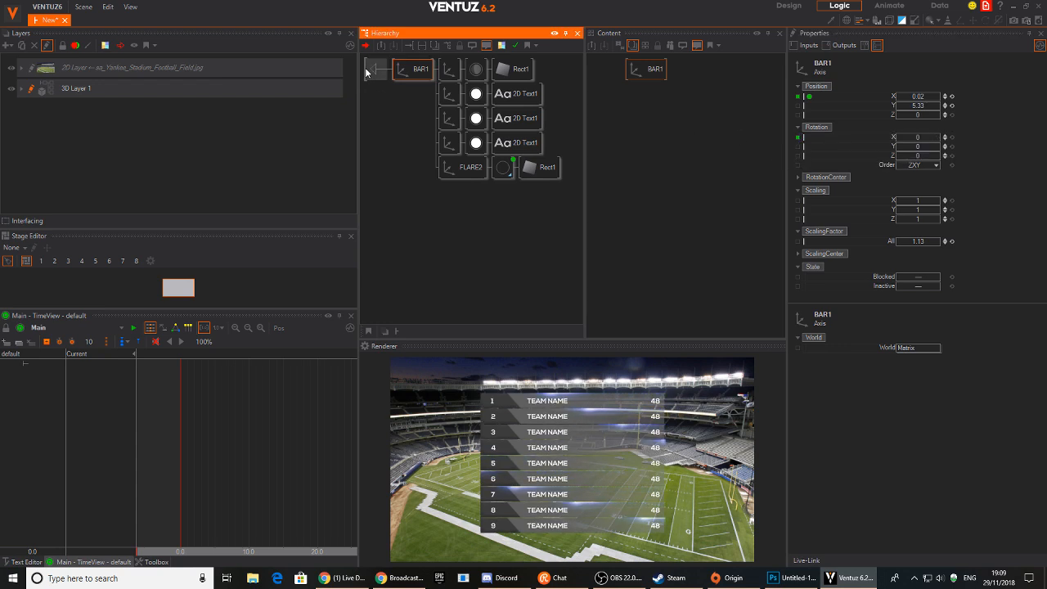
click(374, 69)
Examine the BAR1 through BAR9 containers one by one for the exposed RotationX property.
click(463, 94)
click(467, 122)
click(470, 144)
click(472, 170)
click(472, 193)
click(470, 216)
click(472, 242)
mouse_move(482, 268)
mouse_down()
mouse_move(472, 270)
mouse_move(467, 239)
mouse_move(464, 263)
mouse_up()
click(470, 270)
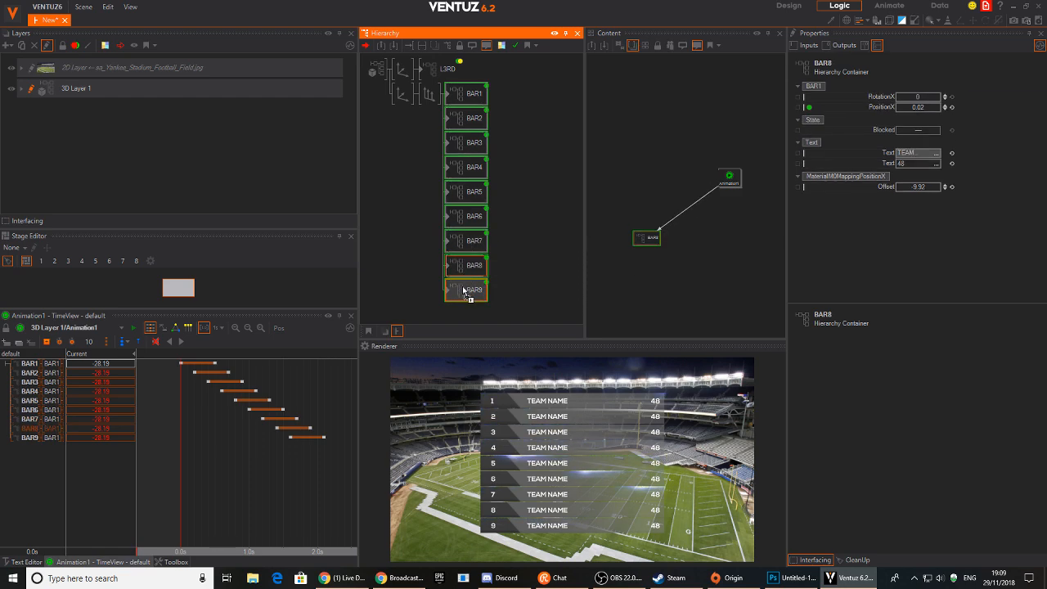
click(470, 290)
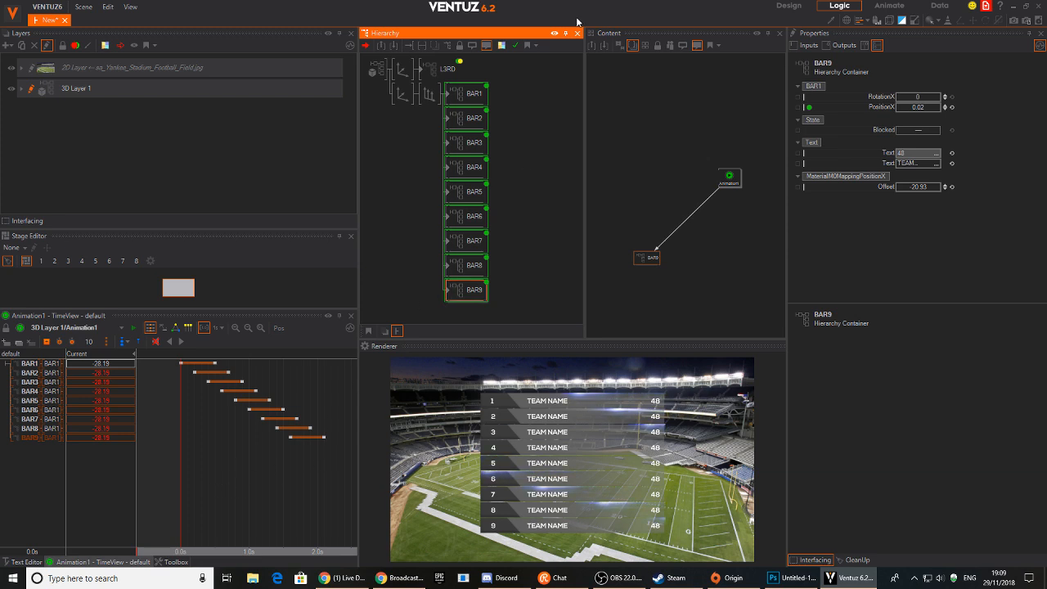
click(522, 95)
click(471, 94)
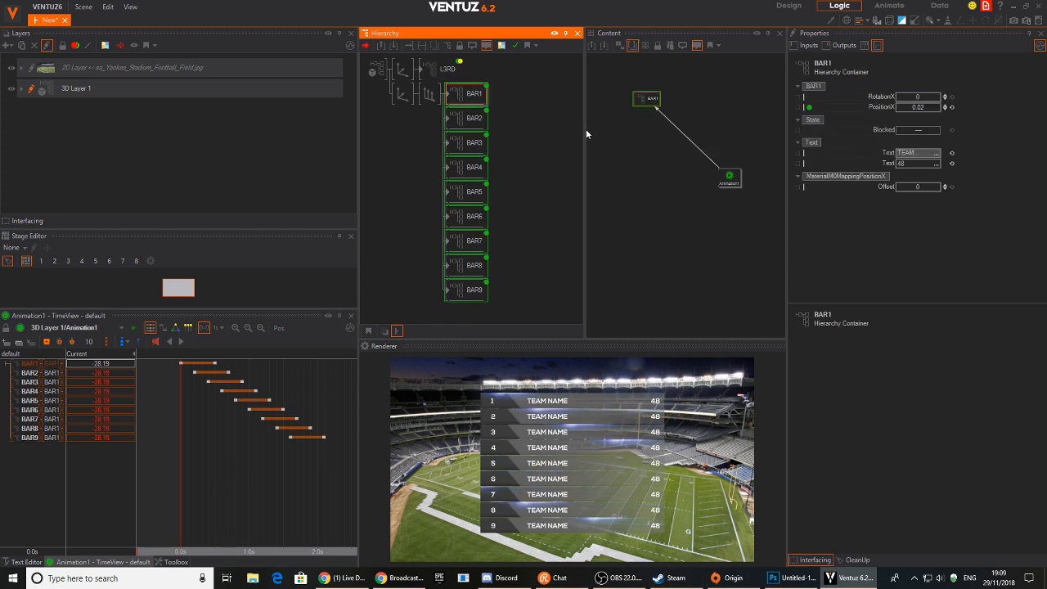
Select all nine bar containers and bind their RotationX property to Animation1.
click(729, 177)
click(645, 260)
drag(637, 270, 636, 80)
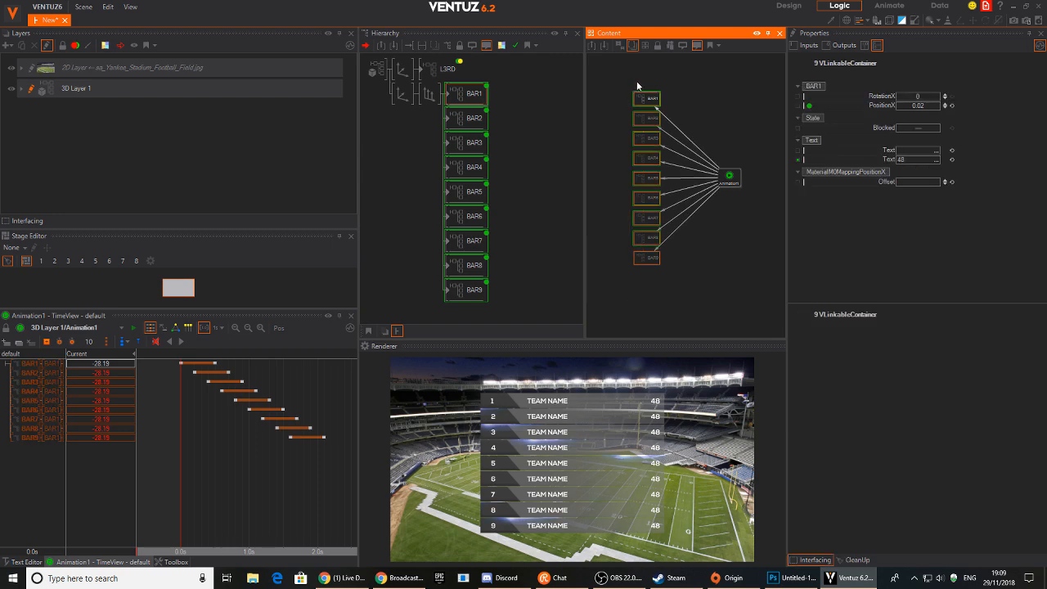
drag(877, 98, 736, 184)
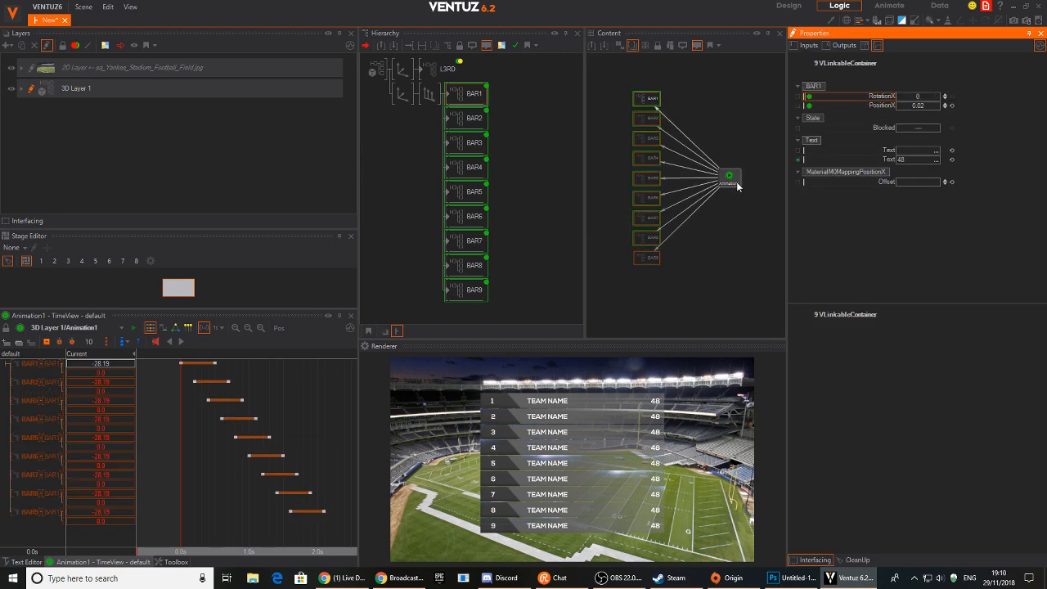
Move the PositionX start keyframes of BAR2 through BAR9 to 0 s in Animation1.
click(187, 492)
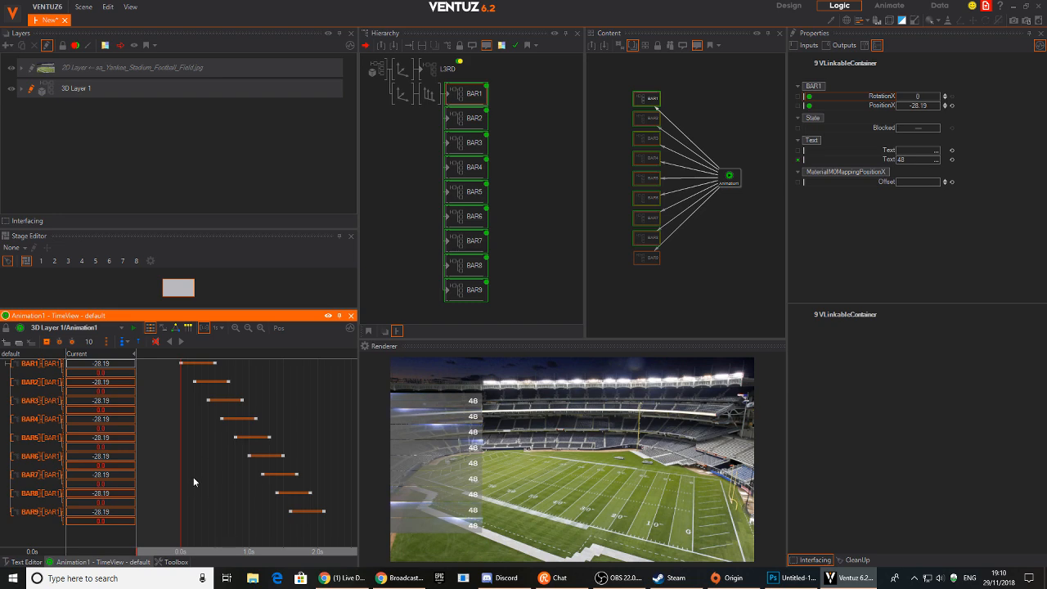
mouse_move(340, 524)
mouse_down()
mouse_move(205, 378)
mouse_move(191, 387)
mouse_move(191, 406)
mouse_move(183, 387)
mouse_move(192, 393)
mouse_up()
right_drag(188, 387, 183, 382)
mouse_move(194, 401)
mouse_down()
mouse_move(233, 466)
mouse_move(219, 431)
mouse_move(280, 506)
mouse_move(180, 511)
mouse_up()
ctrl+click(277, 493)
ctrl+click(290, 512)
Move the PositionX end keyframes of BAR2 through BAR9 earlier together, bringing BAR2's to 0.5 s.
drag(336, 532, 228, 383)
drag(262, 418, 248, 418)
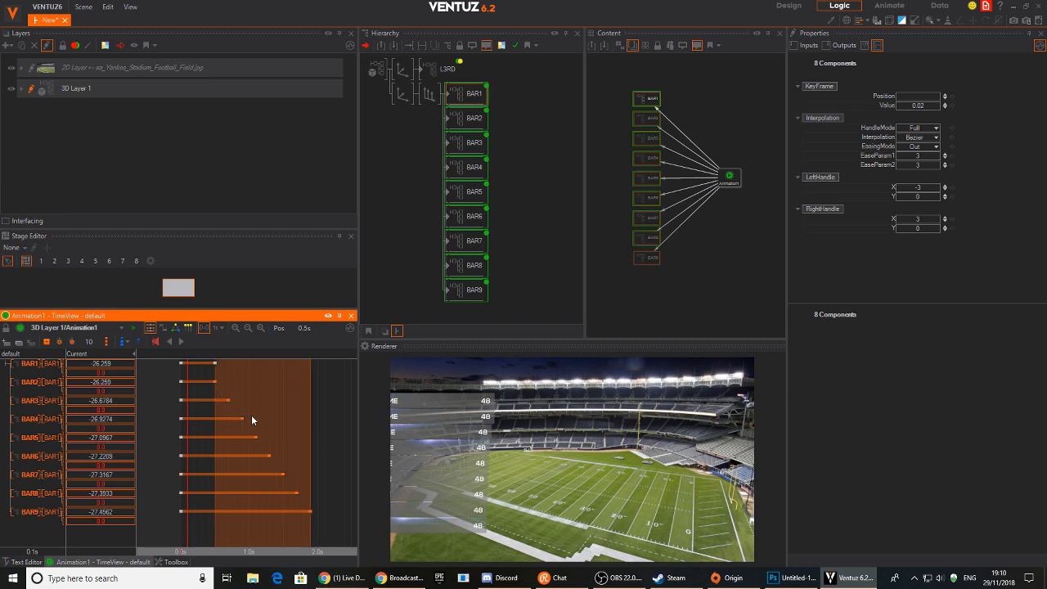
Move the end keyframes of BAR2 through BAR9 back to 0.5 s and return the animation to 0.0 s.
ctrl+click(216, 382)
mouse_move(309, 512)
mouse_down()
mouse_move(275, 509)
mouse_move(297, 513)
mouse_up()
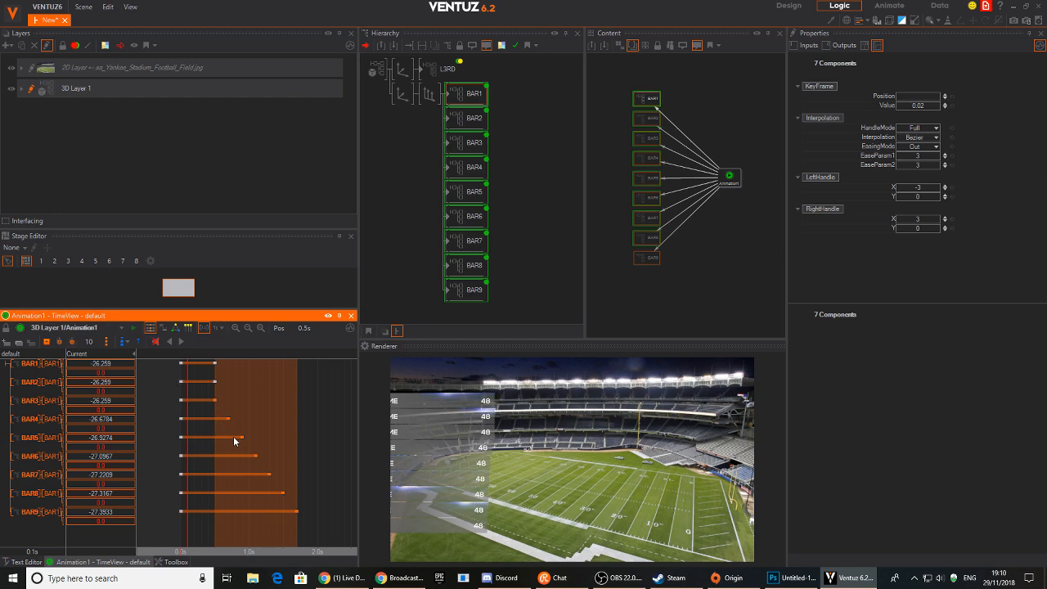
drag(231, 417, 222, 418)
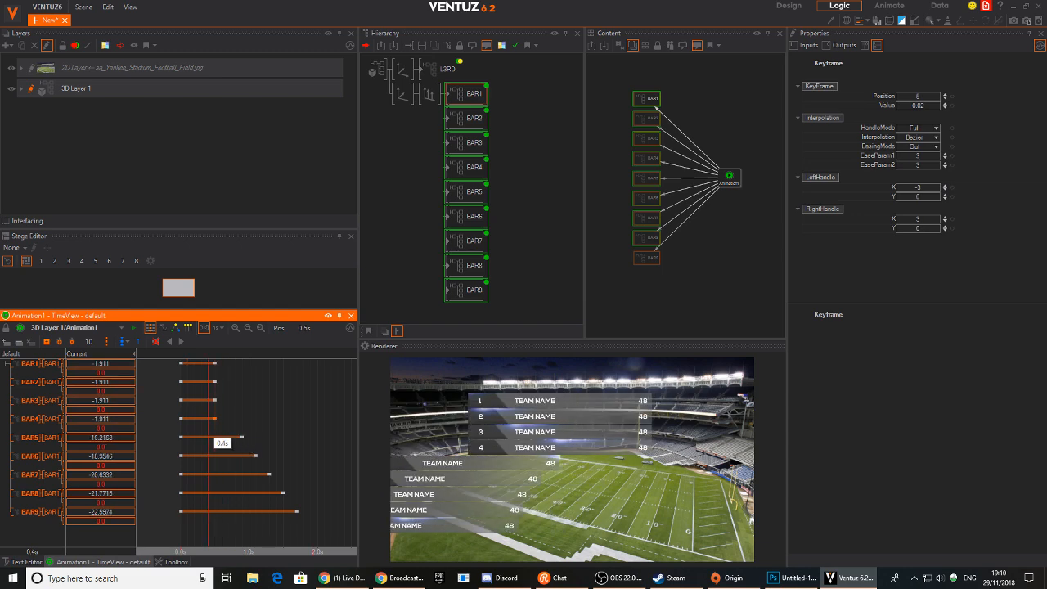
drag(242, 440, 217, 474)
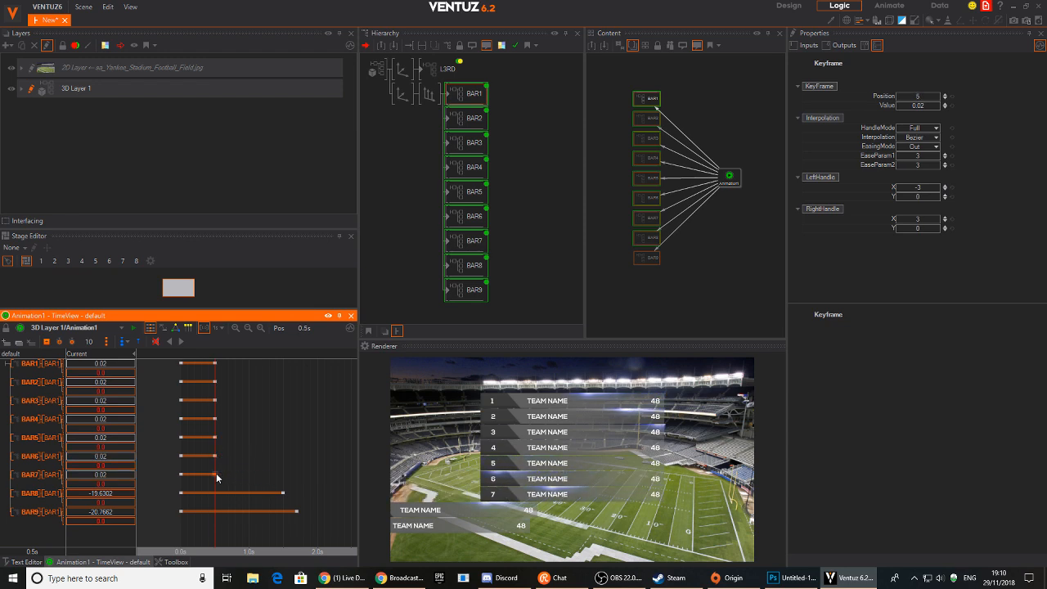
drag(282, 493, 216, 493)
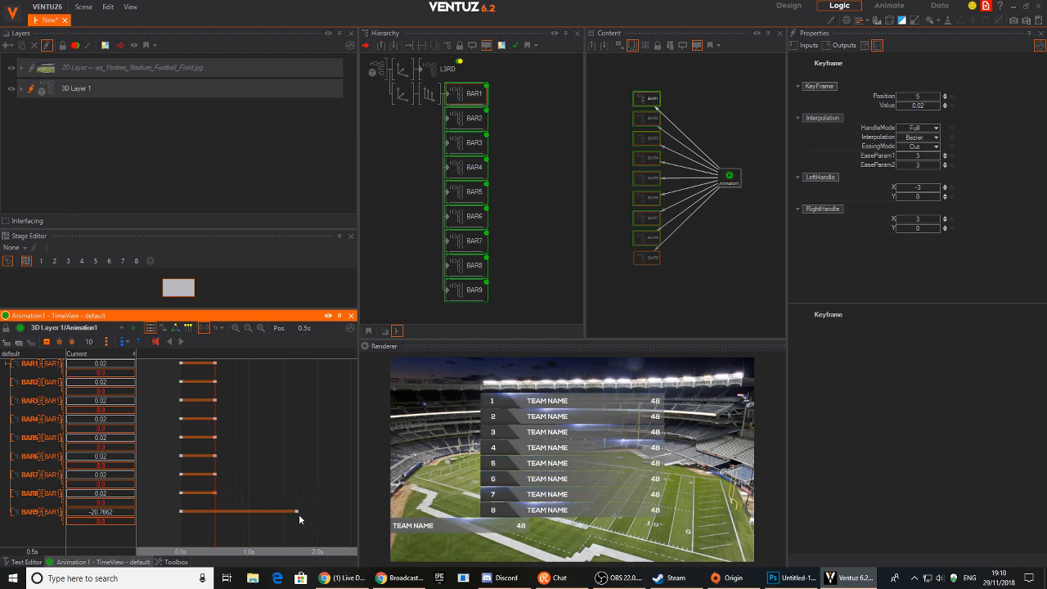
drag(298, 513, 217, 513)
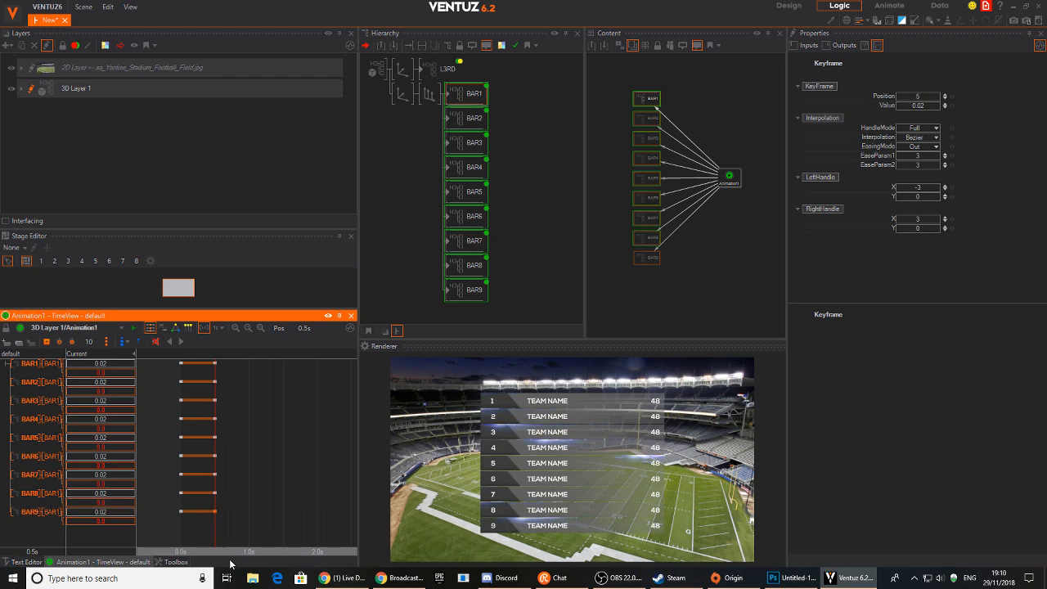
drag(215, 552, 180, 552)
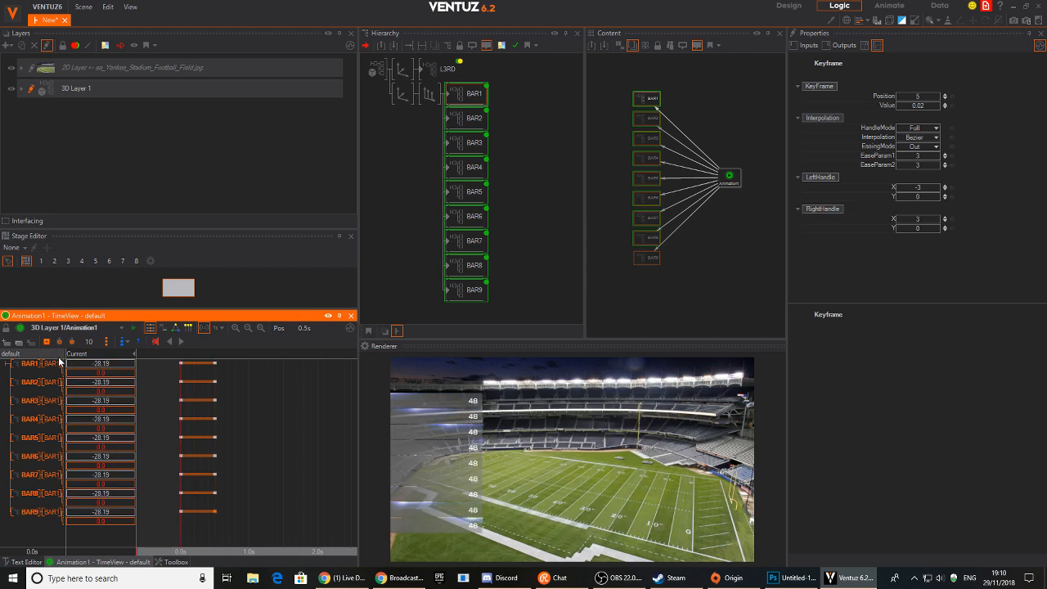
Add RotationX keyframes at 0.0 s and 0.5 s for all nine bars.
drag(64, 357, 132, 372)
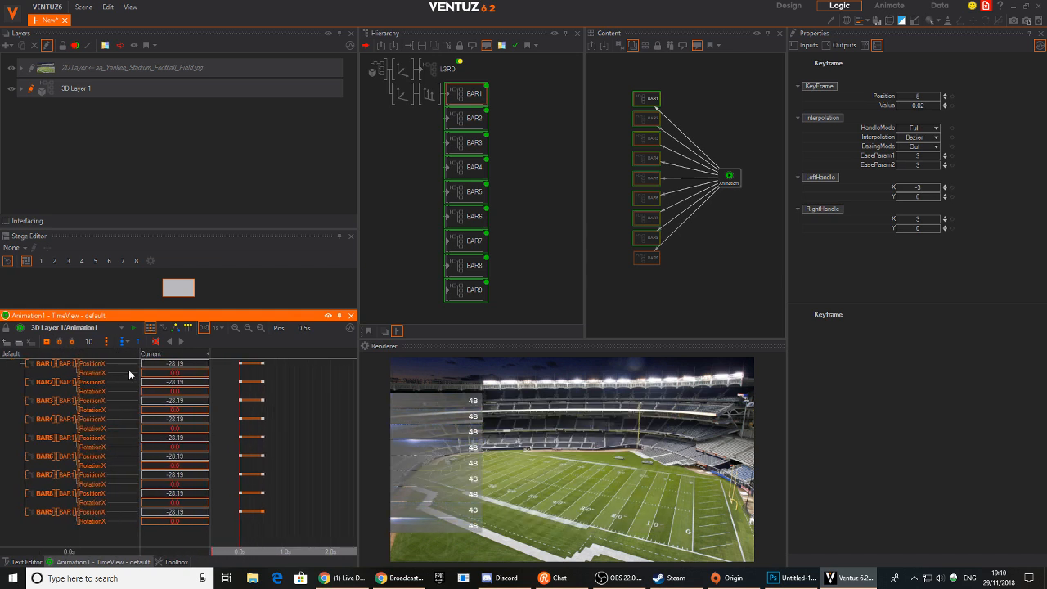
click(95, 373)
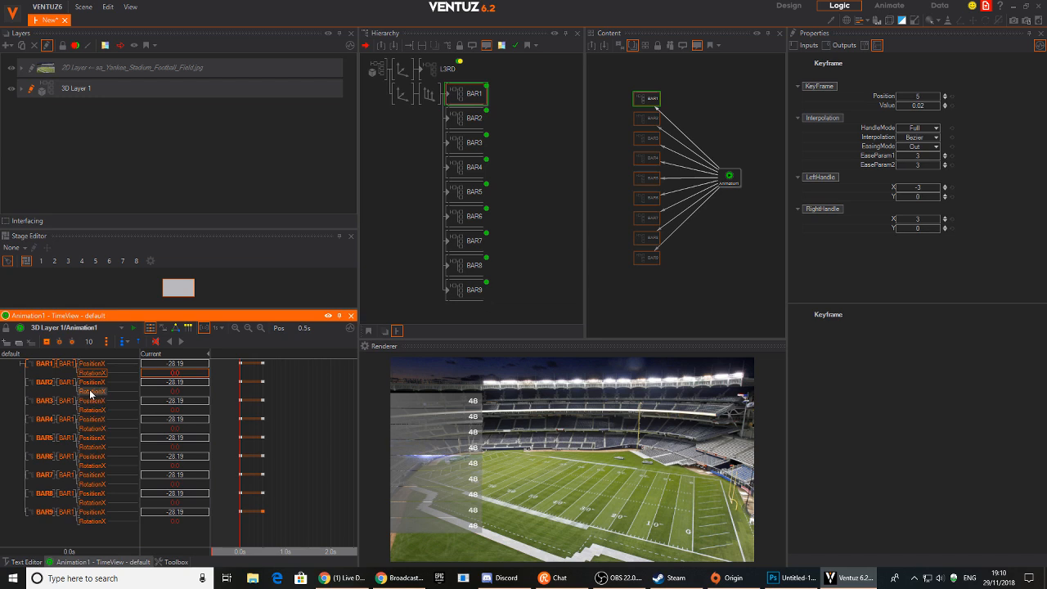
click(91, 393)
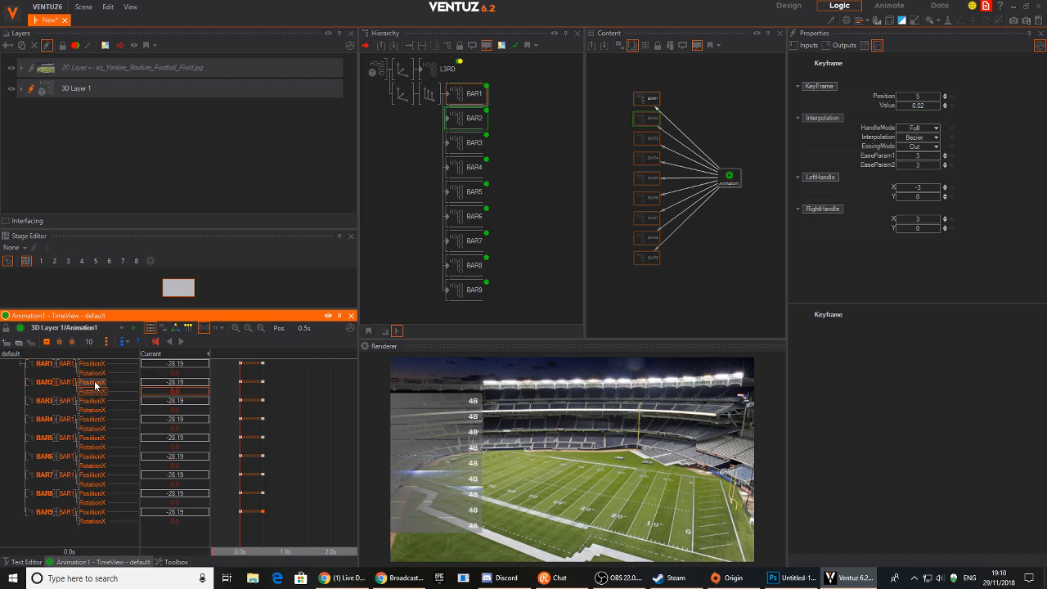
click(95, 374)
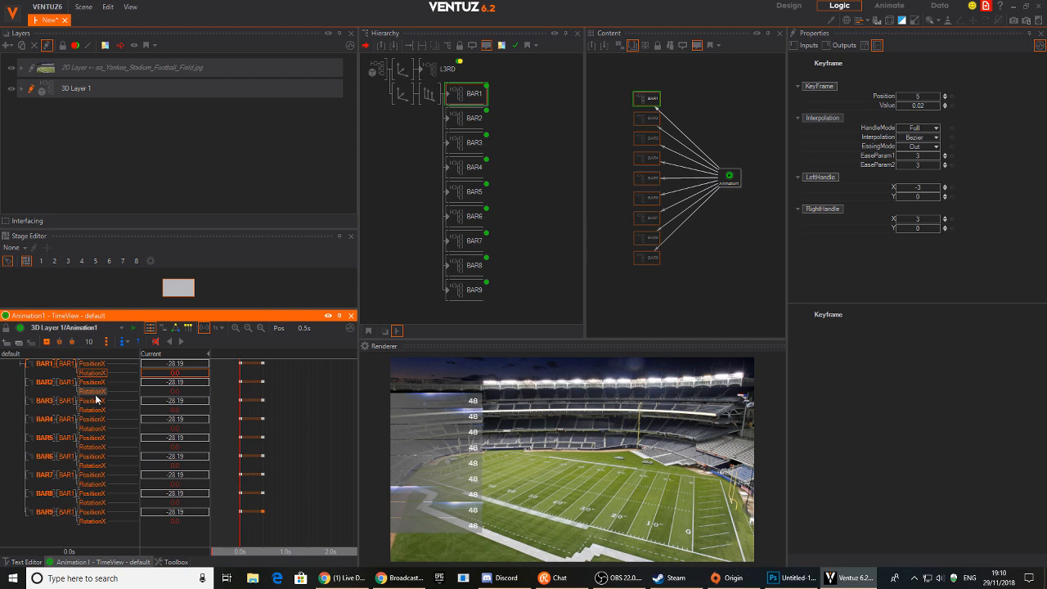
ctrl+click(97, 393)
ctrl+click(92, 410)
ctrl+click(94, 428)
ctrl+click(93, 446)
ctrl+click(93, 465)
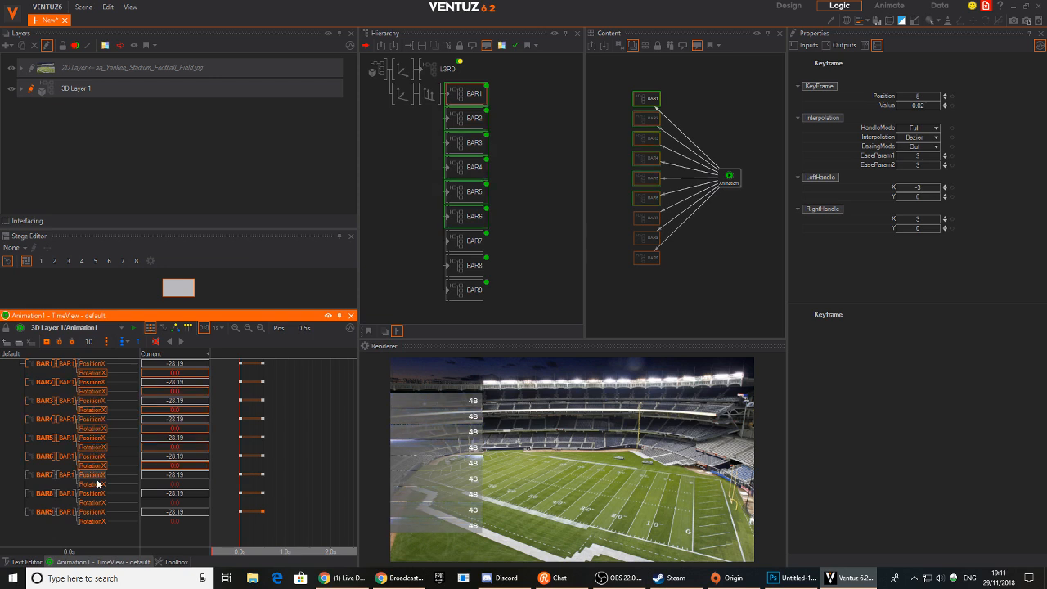
ctrl+click(96, 484)
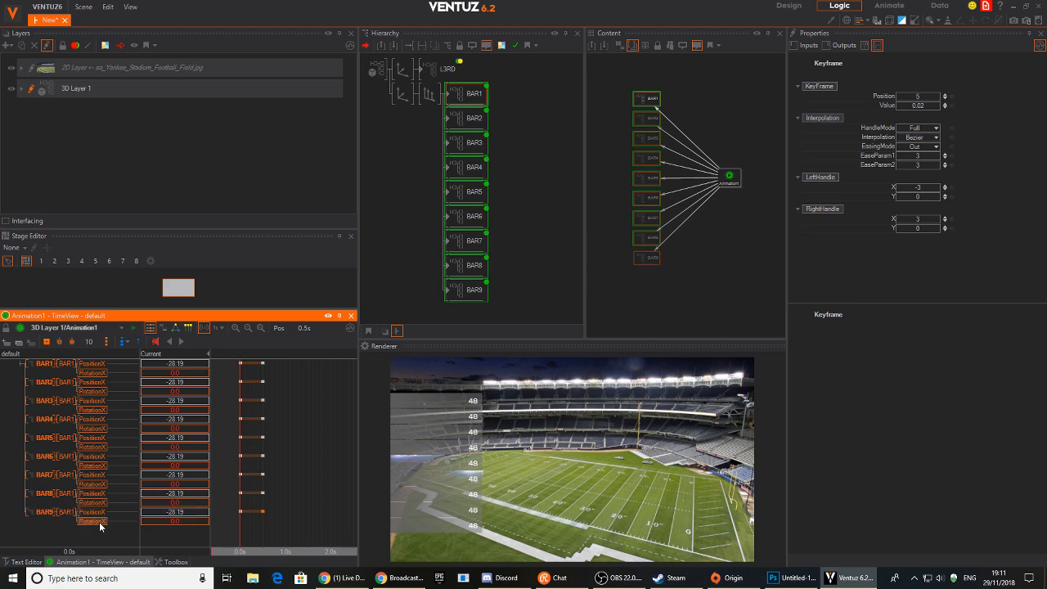
click(47, 342)
drag(254, 551, 240, 551)
click(47, 342)
Set RotationX to 45 at 0.0 s for BAR1 through BAR9.
drag(209, 376, 209, 377)
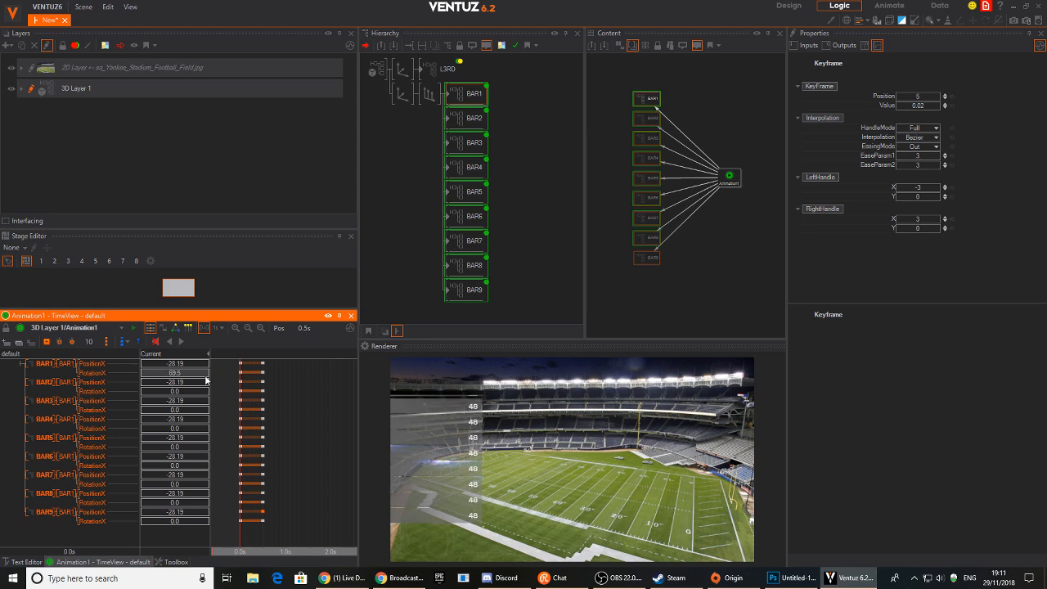
click(187, 375)
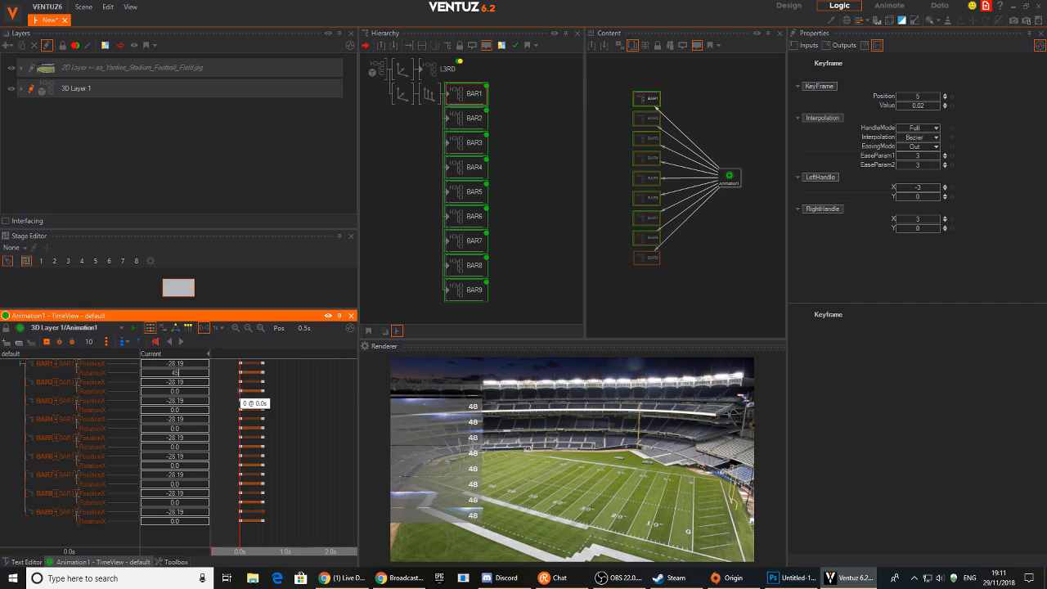
key(Return)
click(187, 376)
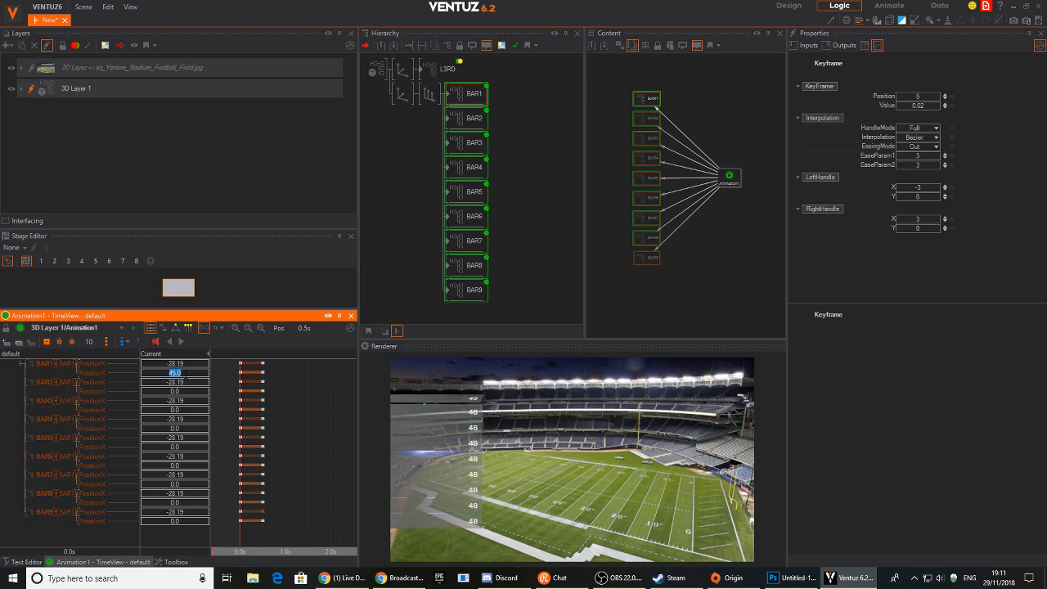
click(185, 391)
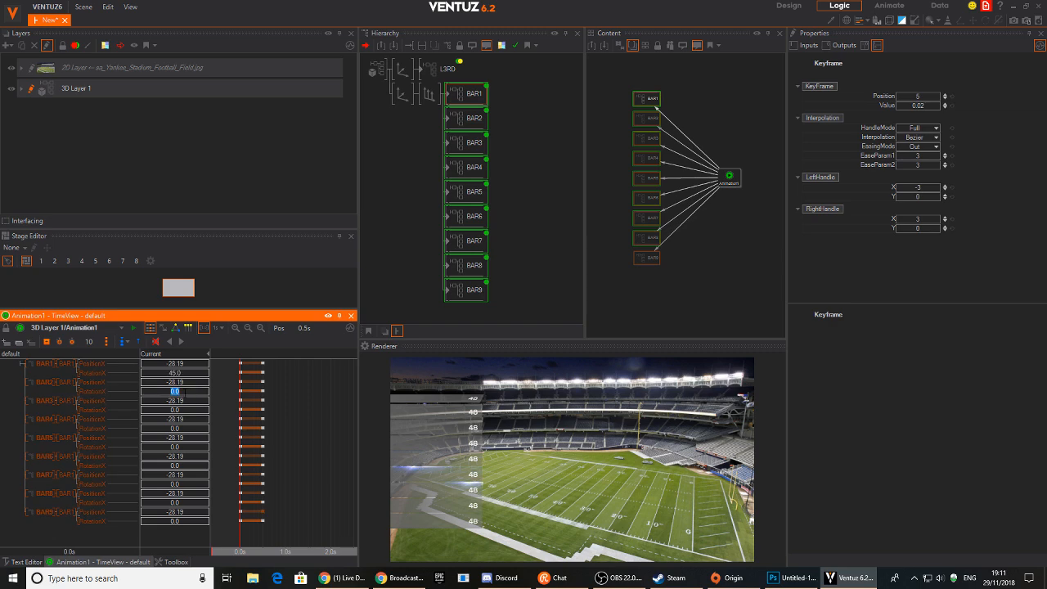
click(186, 409)
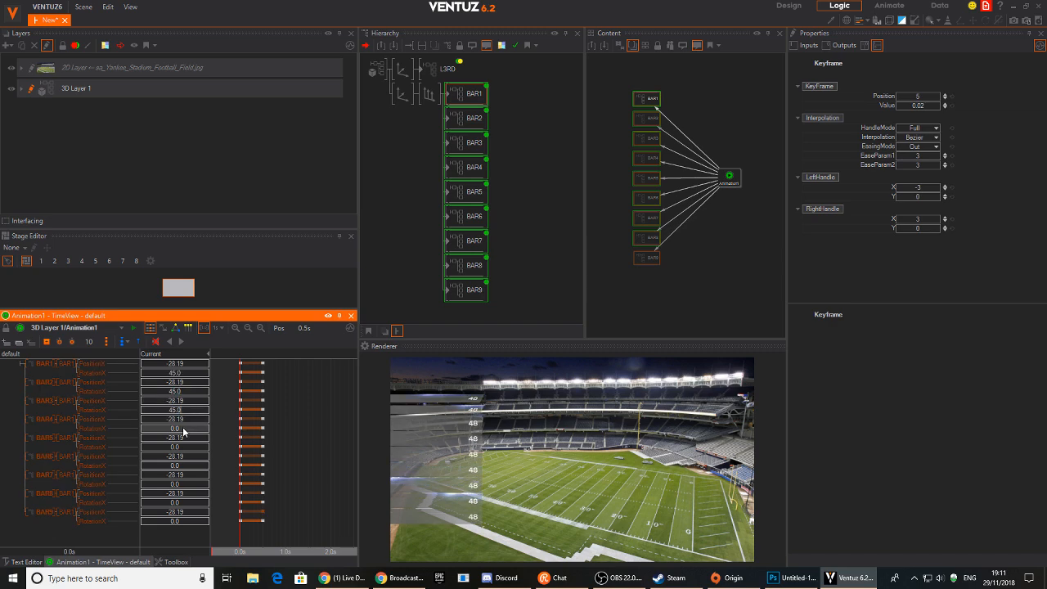
text(45)
click(185, 446)
text(45)
click(186, 466)
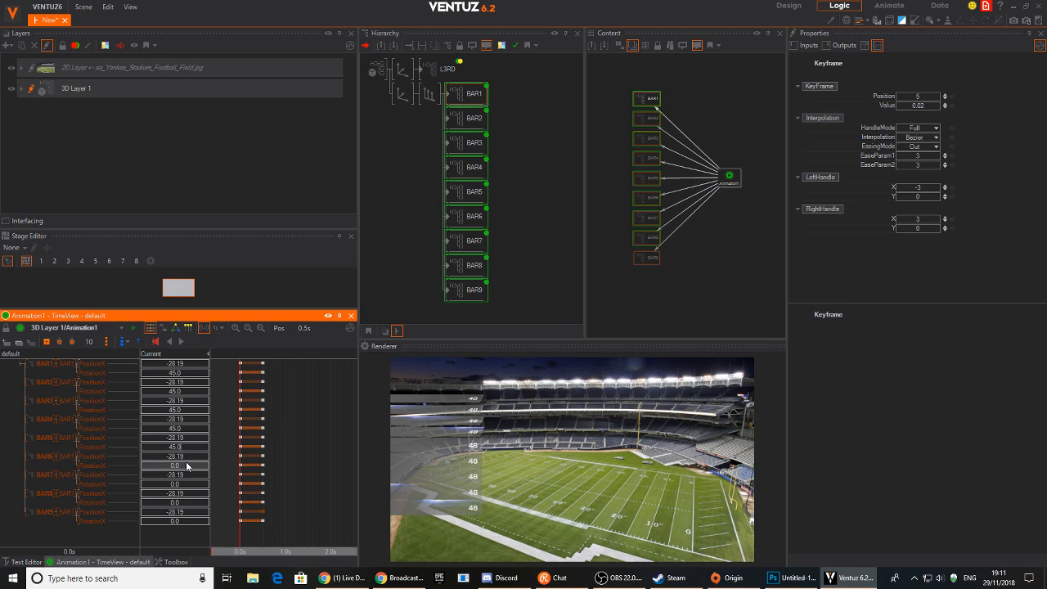
text(45)
click(187, 483)
text(45)
click(191, 503)
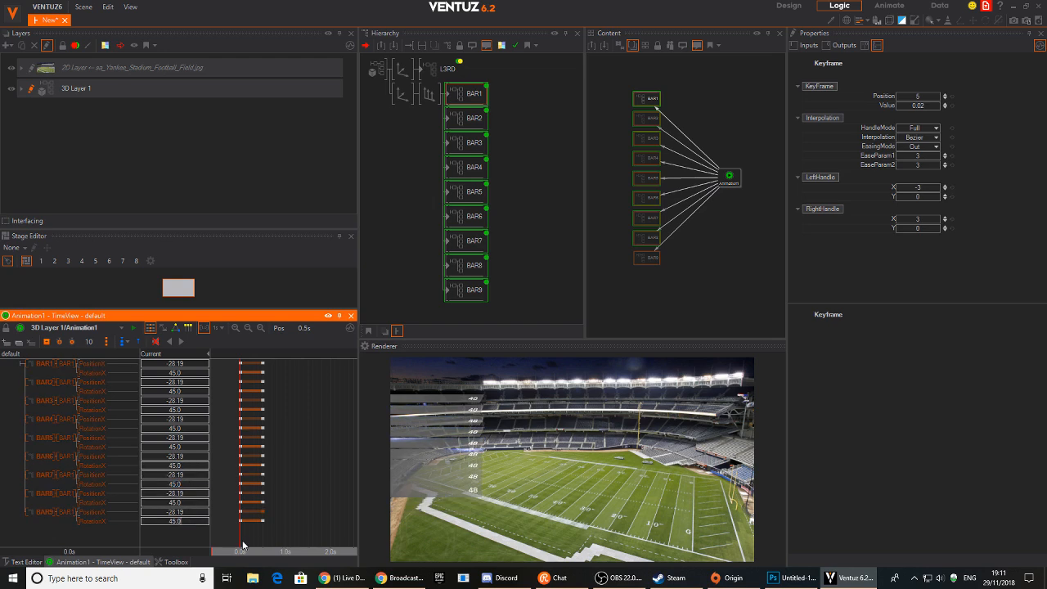
mouse_move(241, 552)
mouse_down()
mouse_move(255, 550)
mouse_move(240, 551)
mouse_up()
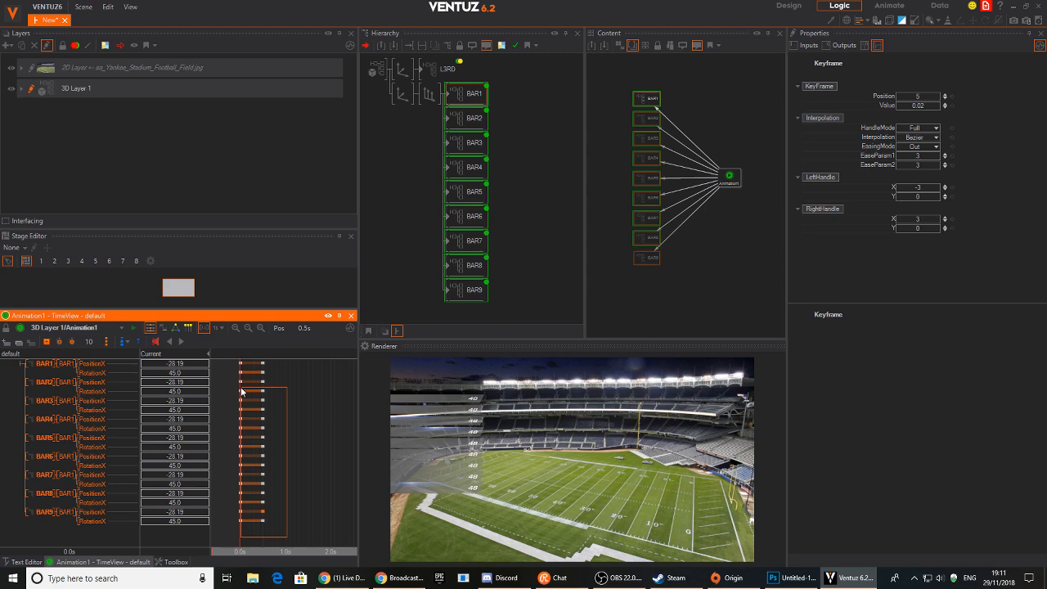
Stagger the position and rotation keyframes so BAR2, BAR3, BAR4 and BAR5 start at 0.2, 0.4, 0.6 and 0.8 s.
drag(237, 382, 252, 386)
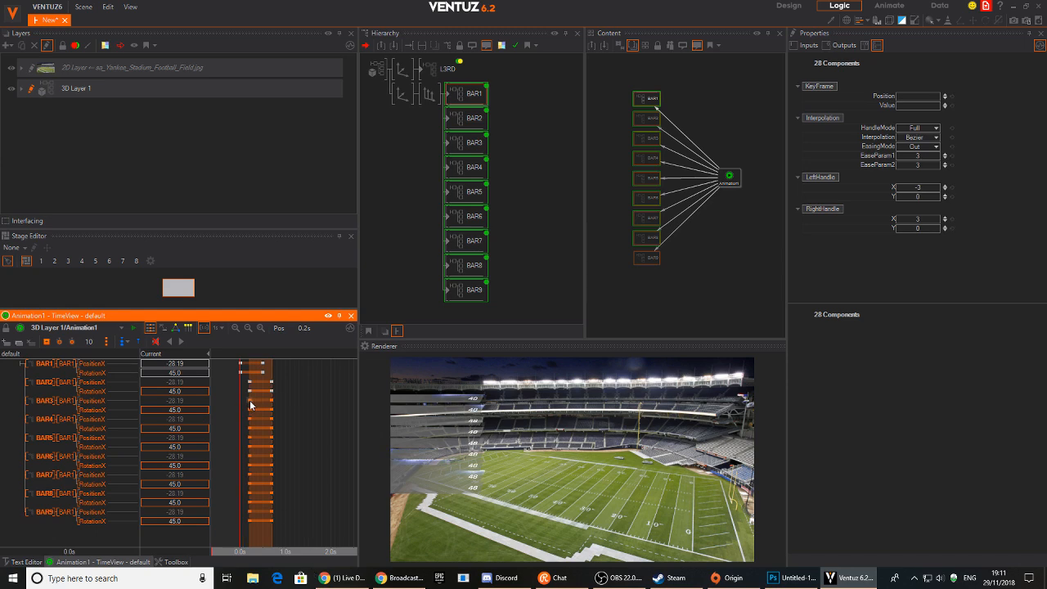
drag(259, 407, 257, 422)
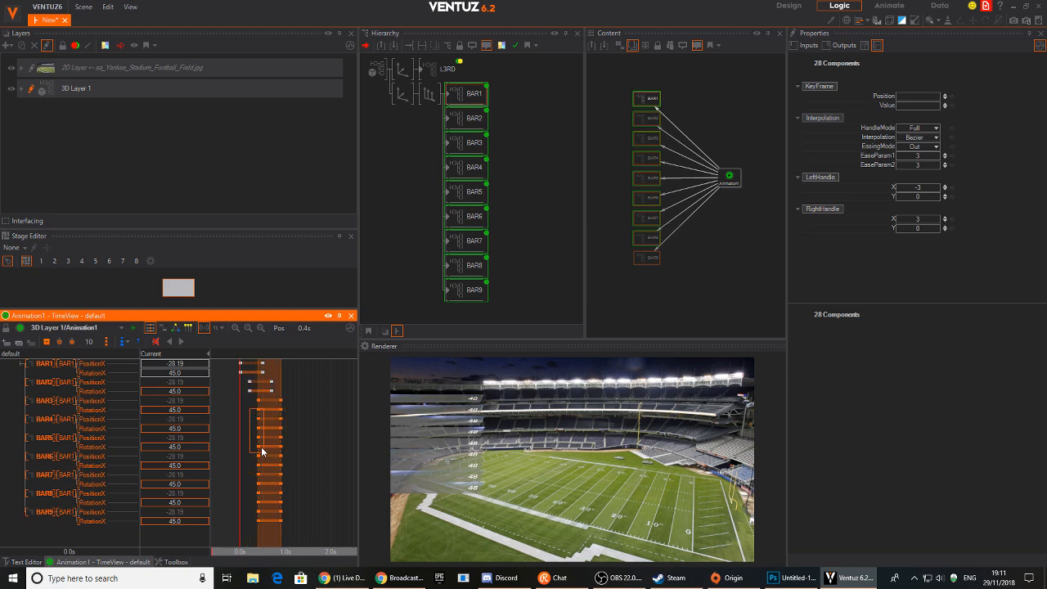
click(253, 418)
drag(336, 557, 336, 557)
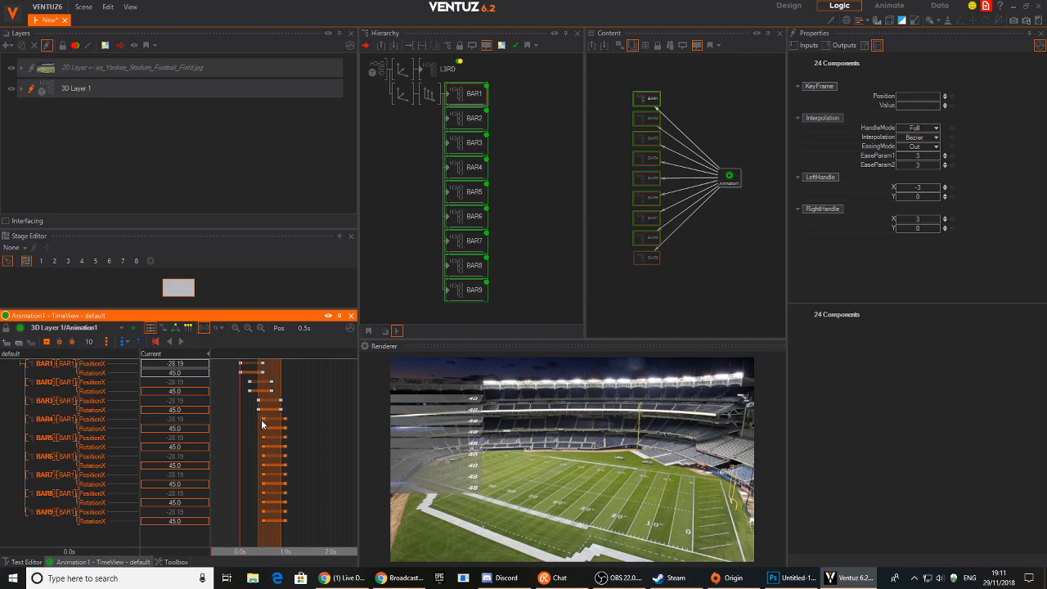
drag(267, 424, 266, 425)
drag(309, 475, 346, 546)
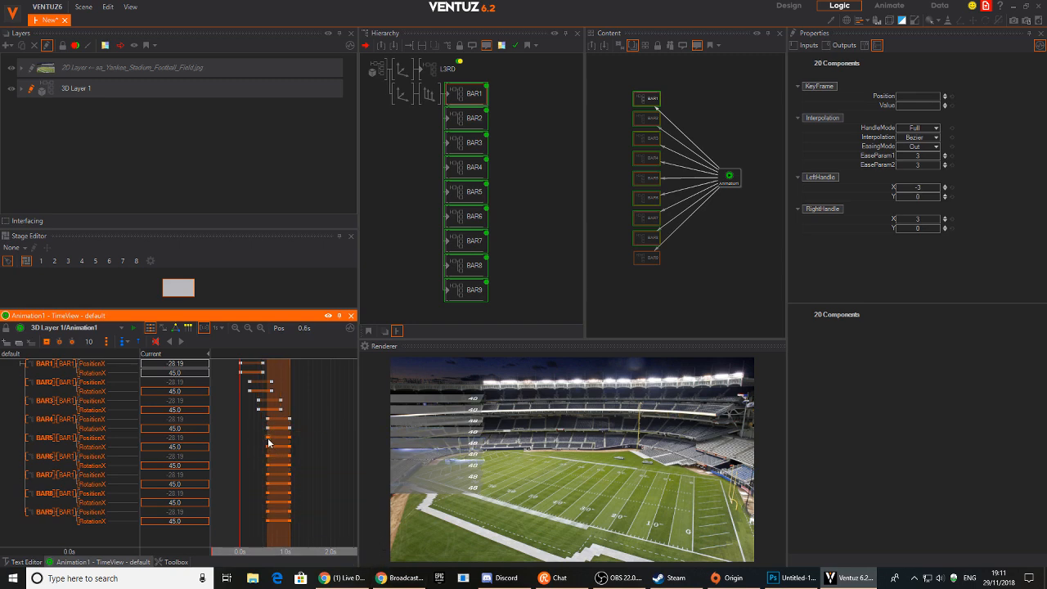
click(272, 454)
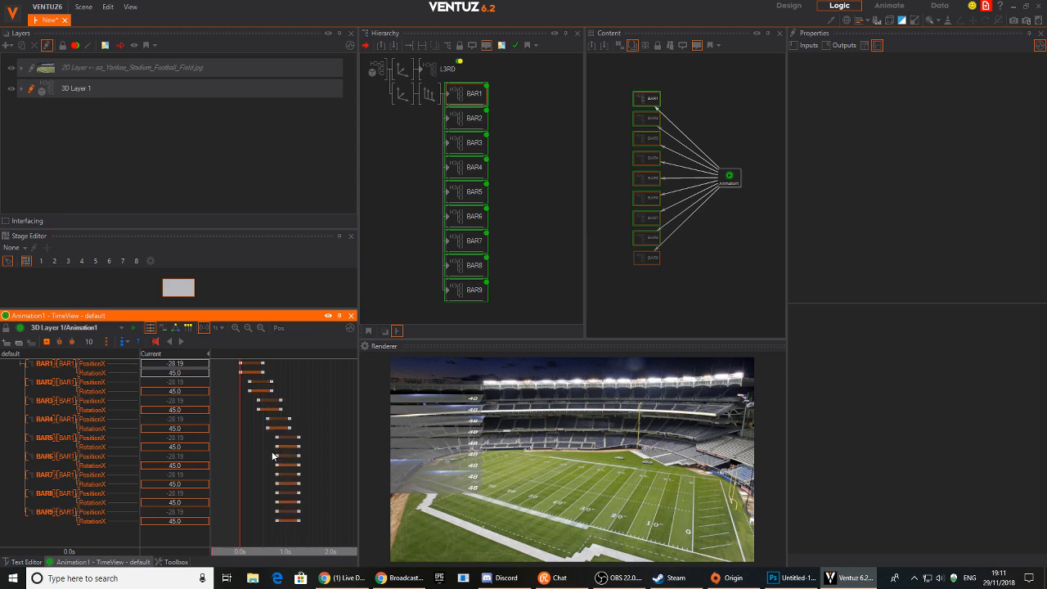
Shift the keyframes of BAR6, BAR7, BAR8 and BAR9 to start at 1.0, 1.2, 1.4 and 1.6 s, and play the animation.
drag(308, 485, 345, 547)
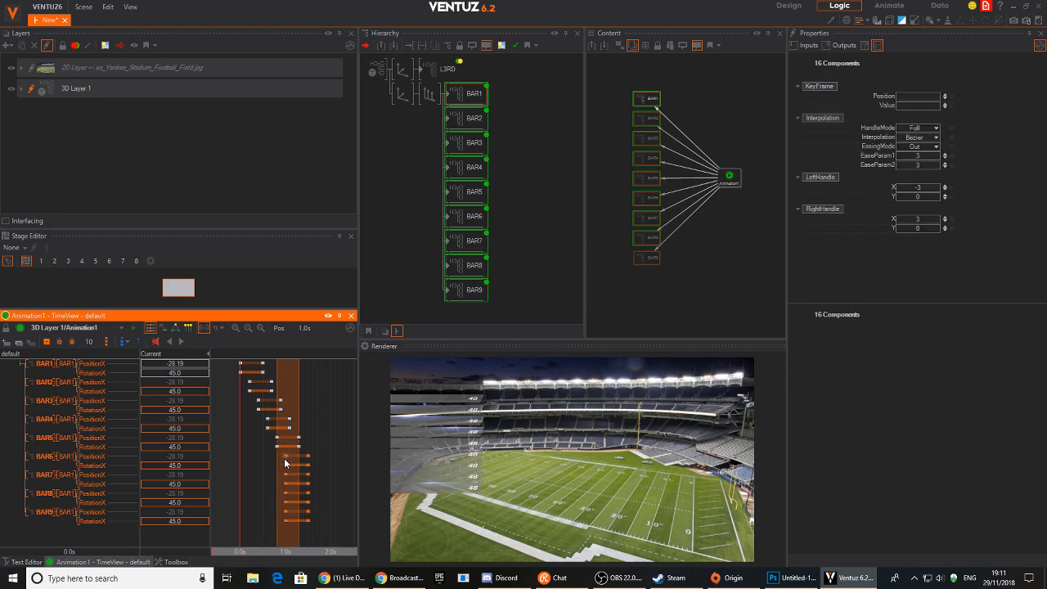
drag(284, 463, 285, 464)
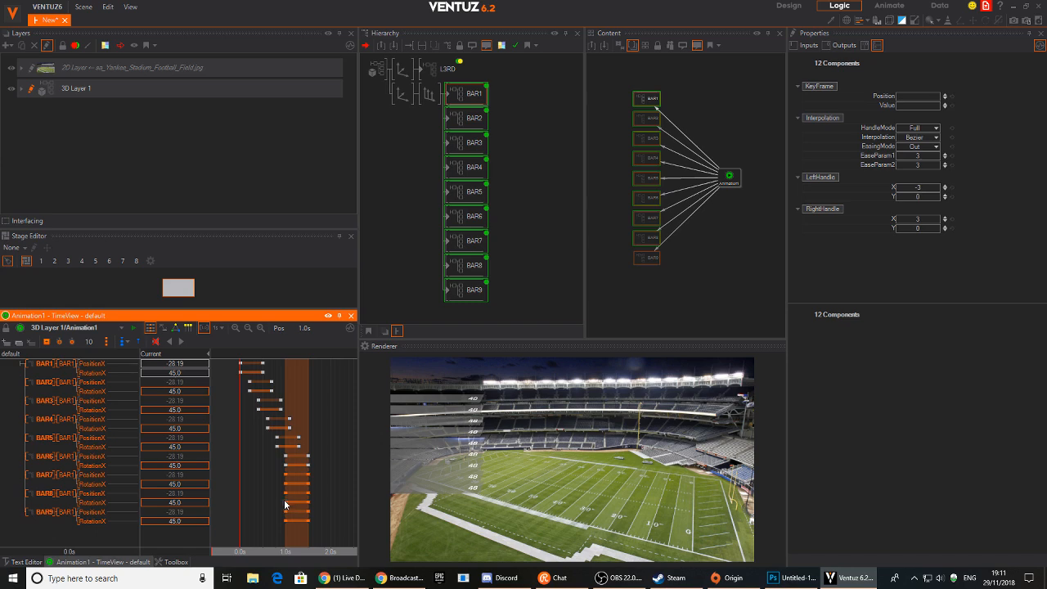
drag(293, 478, 294, 479)
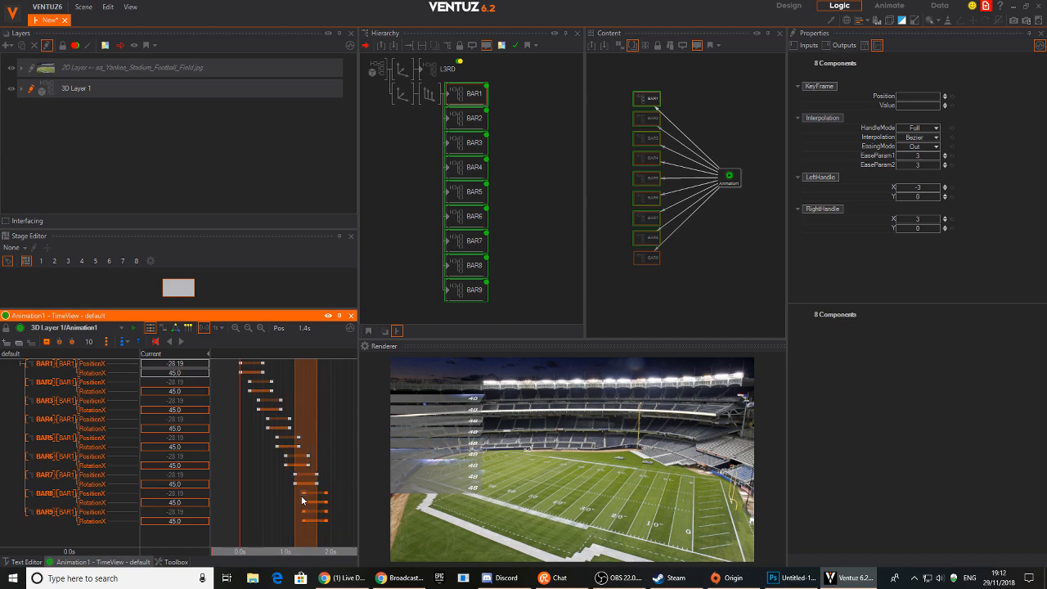
drag(301, 500, 302, 500)
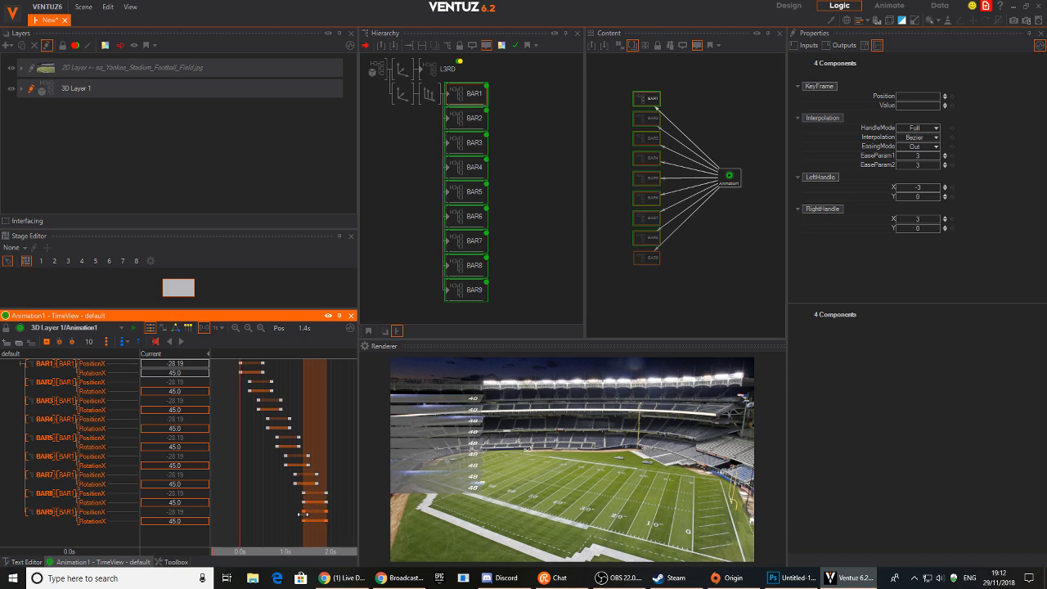
drag(312, 516, 312, 516)
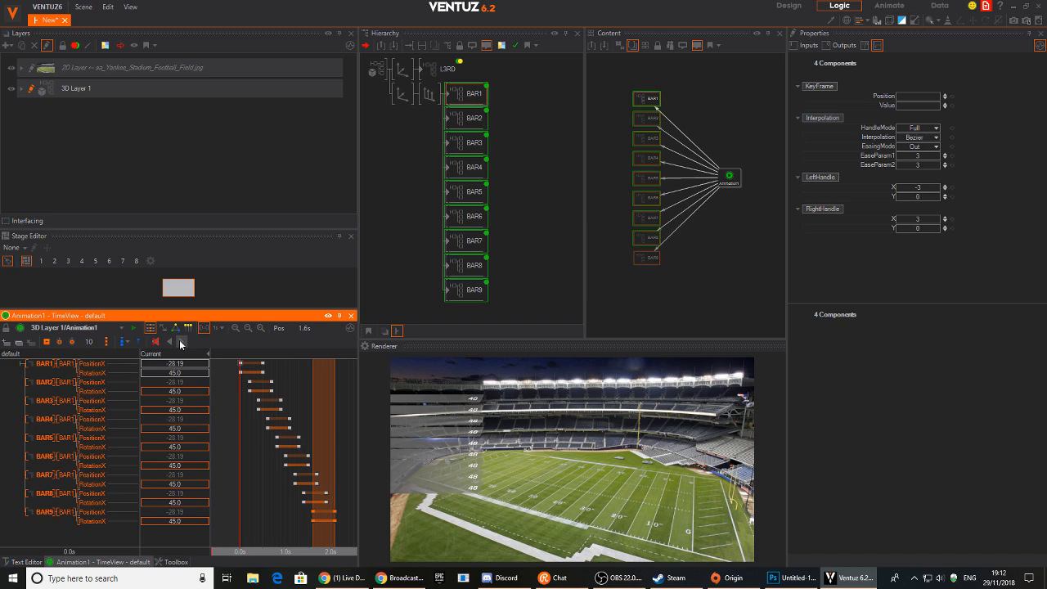
click(180, 344)
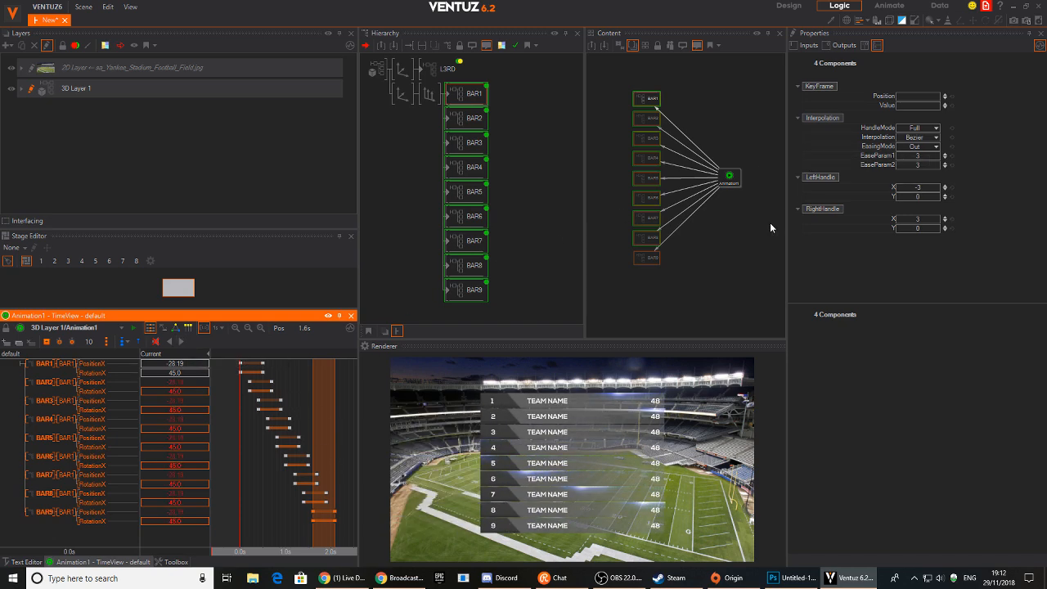
Move the Animation1 node farther away from the column of bar nodes.
click(747, 211)
drag(727, 181, 751, 185)
click(734, 231)
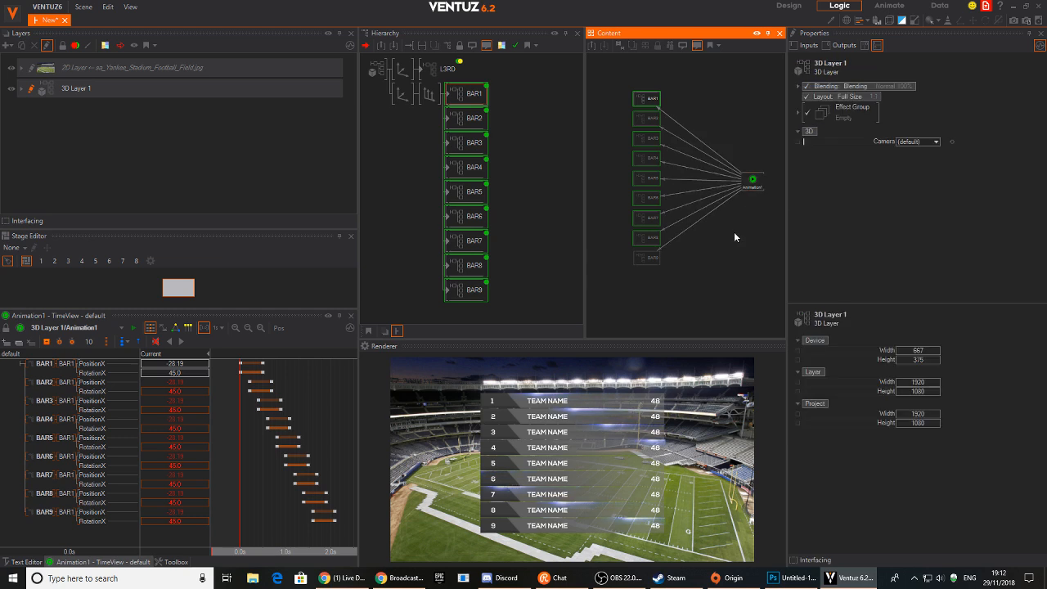
Insert an Oscillator node into the PositionX link between Animation1 and BAR1, and place it beside BAR1.
double_click(734, 231)
text(osc)
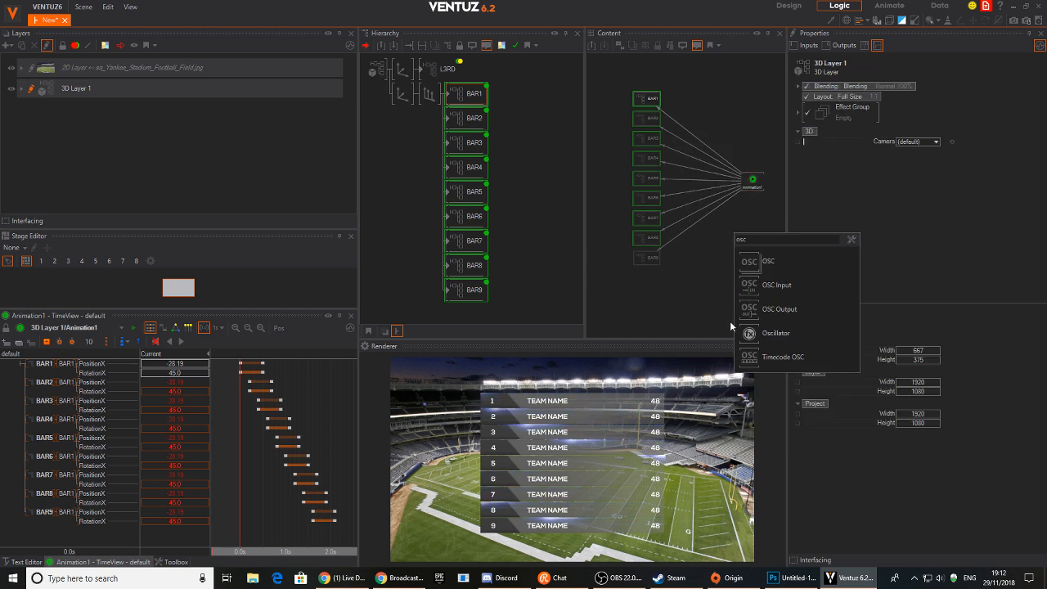
drag(753, 332, 756, 262)
drag(700, 141, 701, 140)
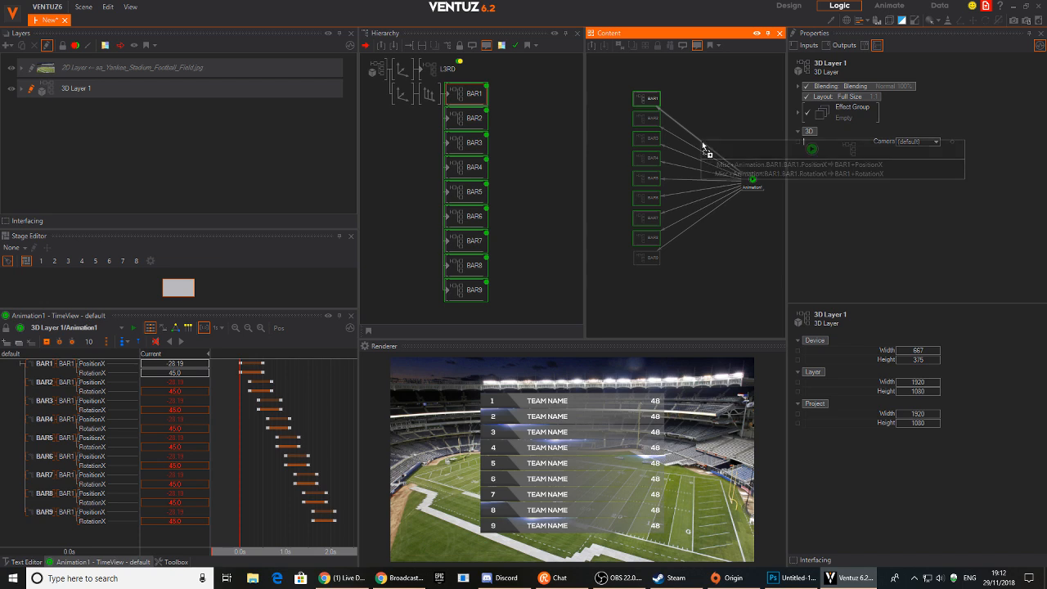
click(809, 167)
drag(699, 144, 714, 104)
Insert an Oscillator into the PositionX link between Animation1 and BAR9, and place it level with BAR9.
key(Tab)
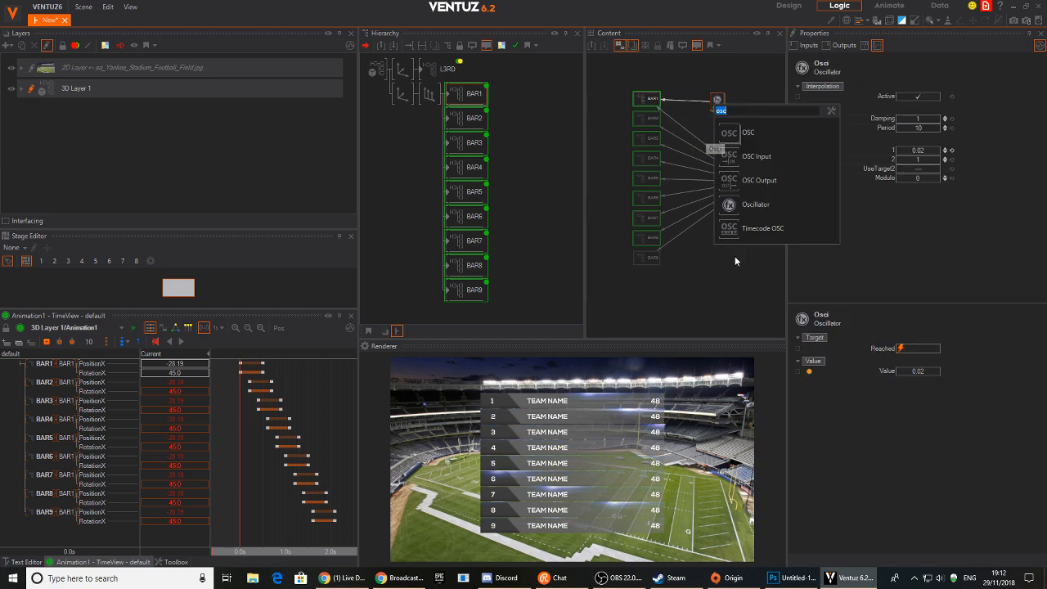
click(749, 205)
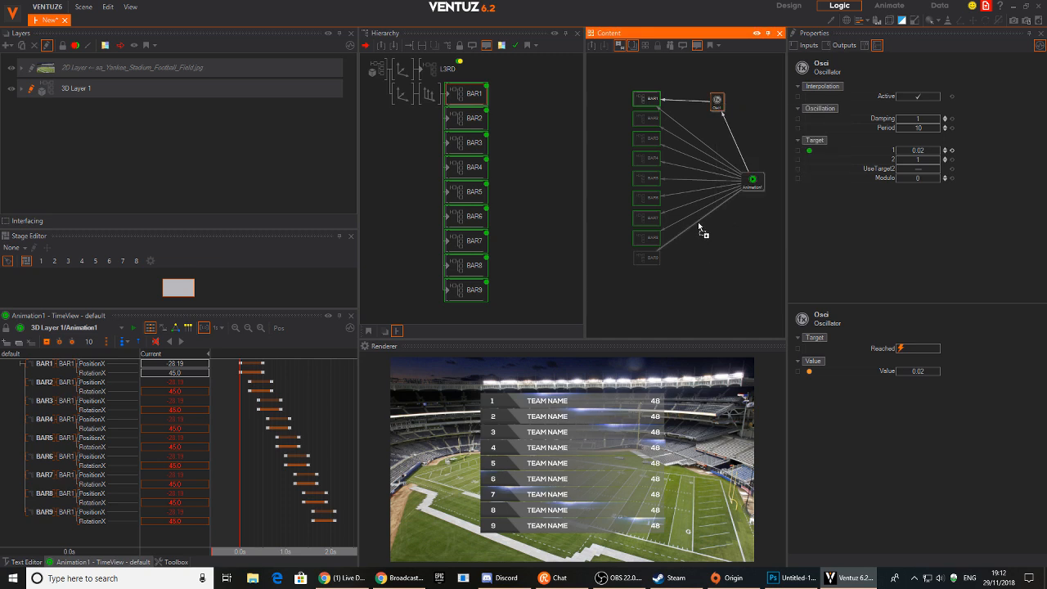
click(698, 221)
click(796, 255)
drag(698, 222, 727, 256)
key(Tab)
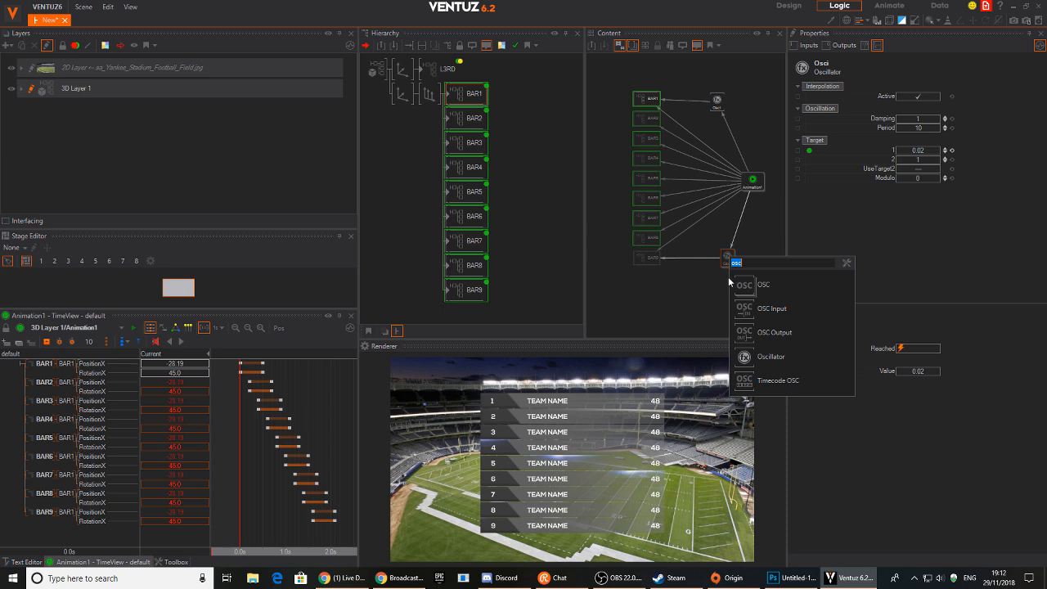
click(671, 291)
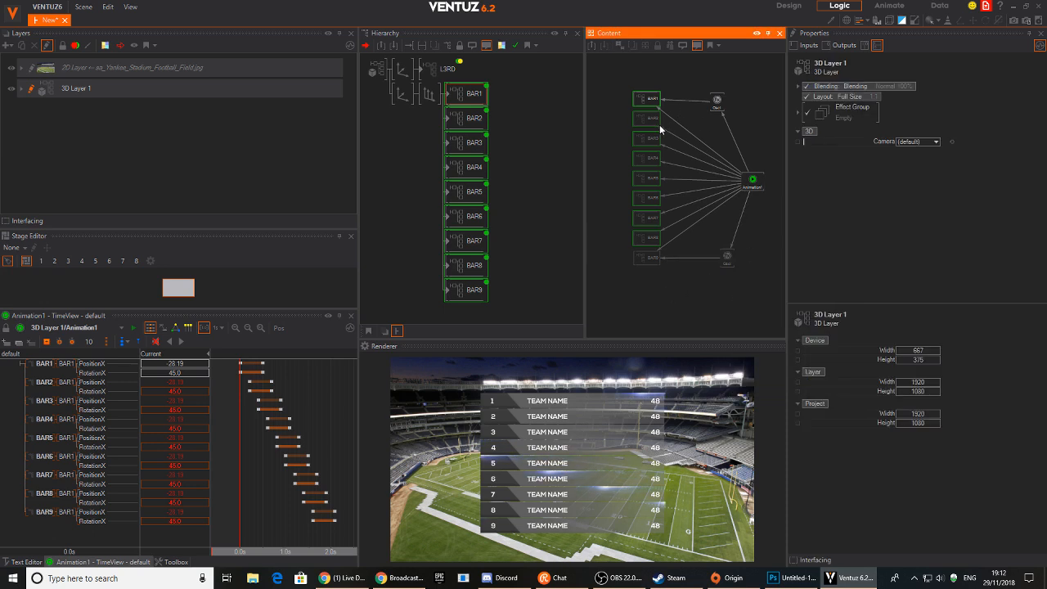
key(Tab)
click(720, 226)
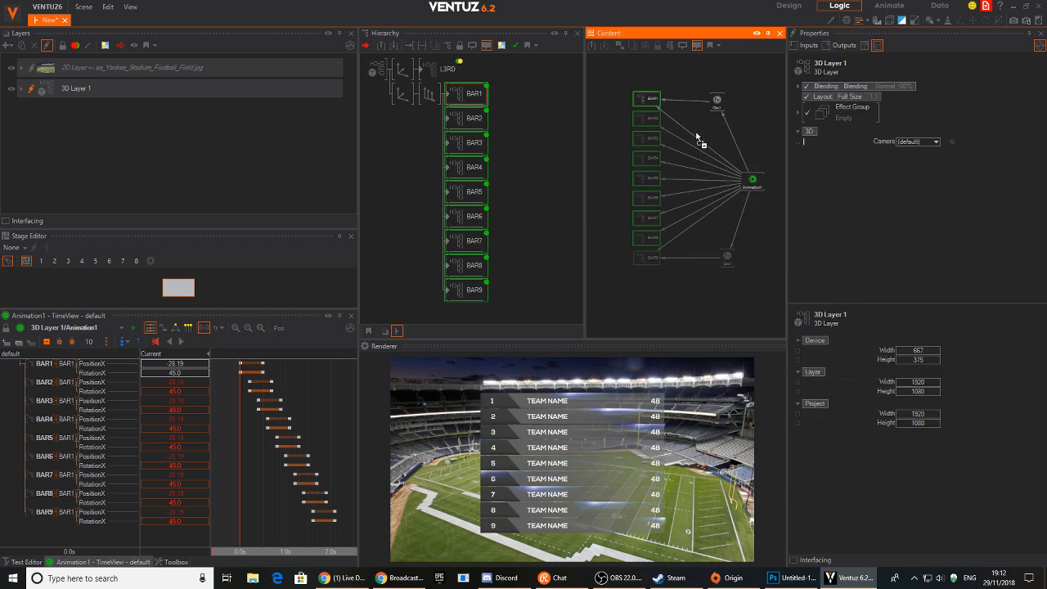
click(701, 128)
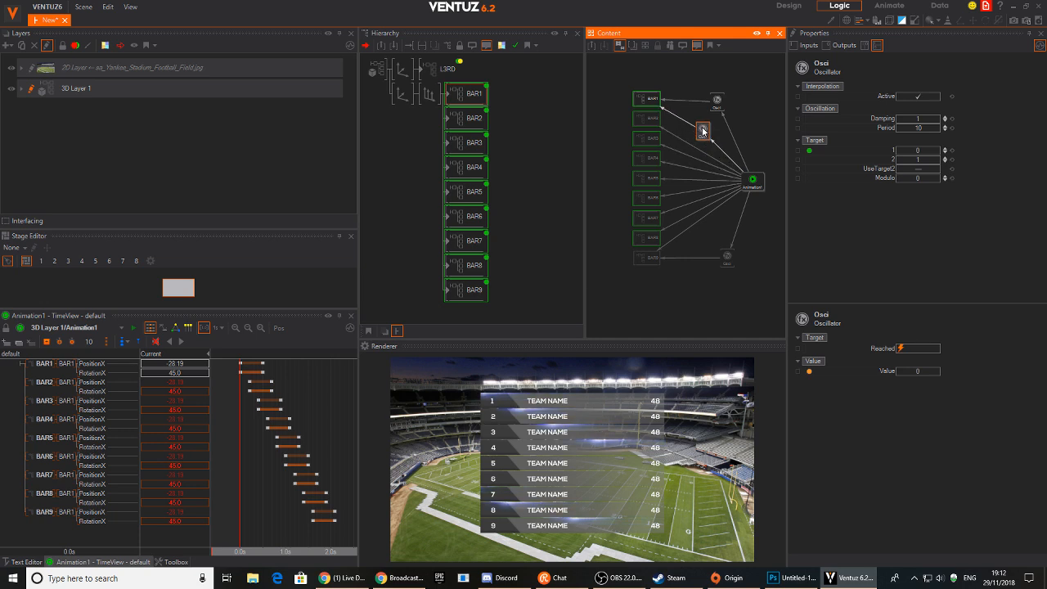
key(Delete)
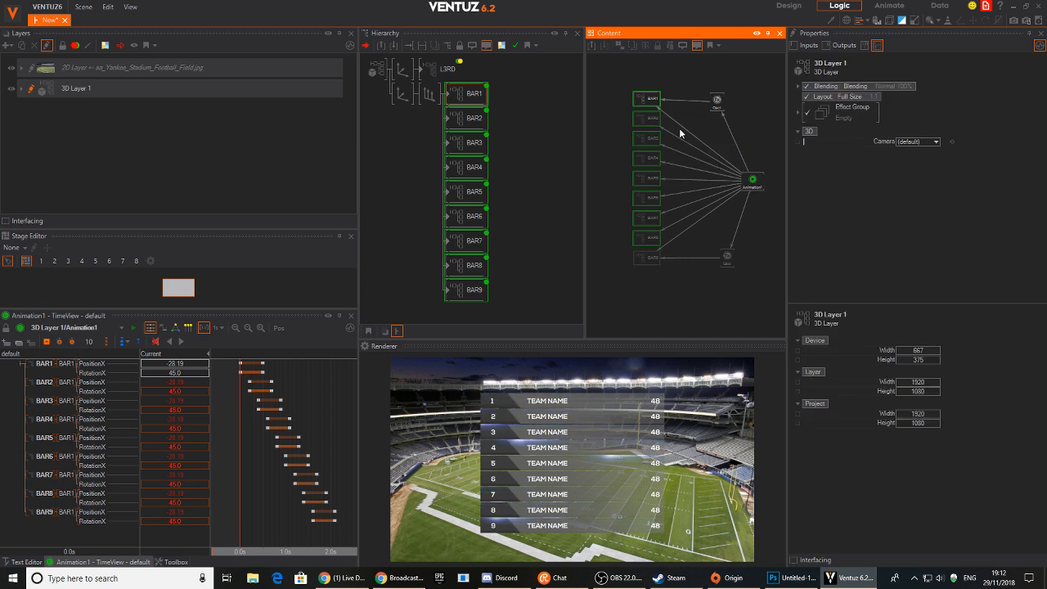
Insert an Oscillator into BAR2's PositionX link, moving BAR1 and BAR2 above the column and the oscillator clear of the other links.
double_click(684, 129)
click(673, 81)
drag(645, 94, 705, 68)
double_click(702, 150)
drag(715, 248, 700, 151)
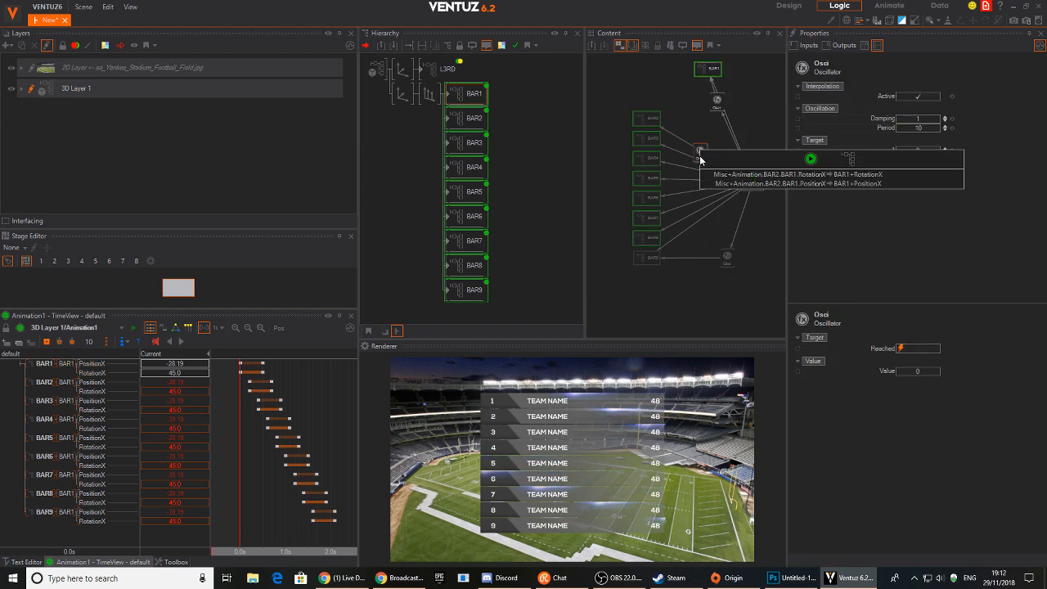
click(740, 184)
drag(646, 119, 663, 70)
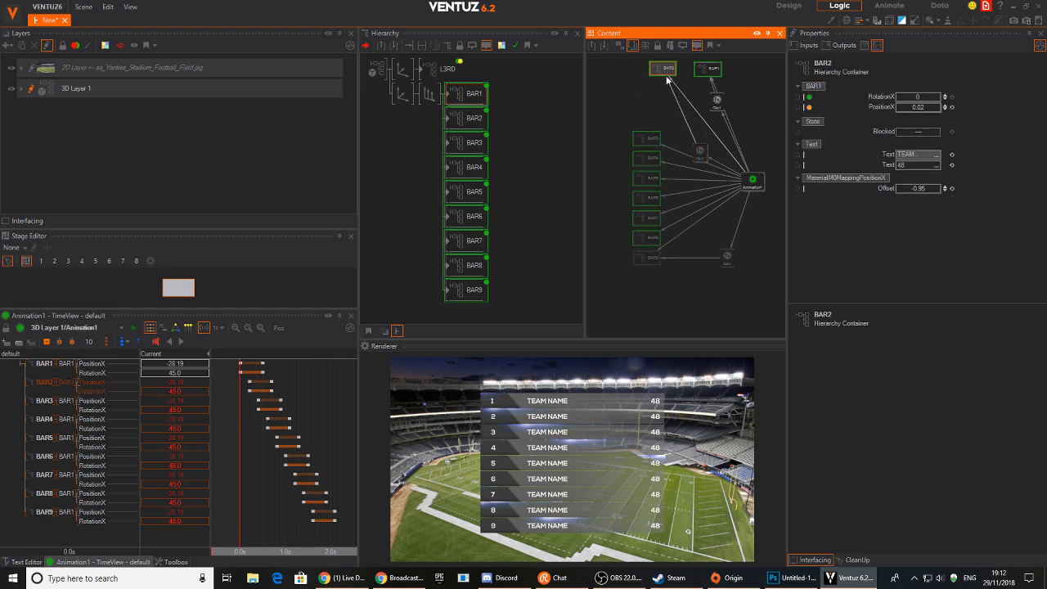
drag(703, 151, 718, 128)
Insert an Oscillator into BAR3's PositionX link and move BAR3 up, away from the remaining bar nodes.
double_click(694, 145)
drag(710, 248, 706, 199)
drag(700, 161, 701, 160)
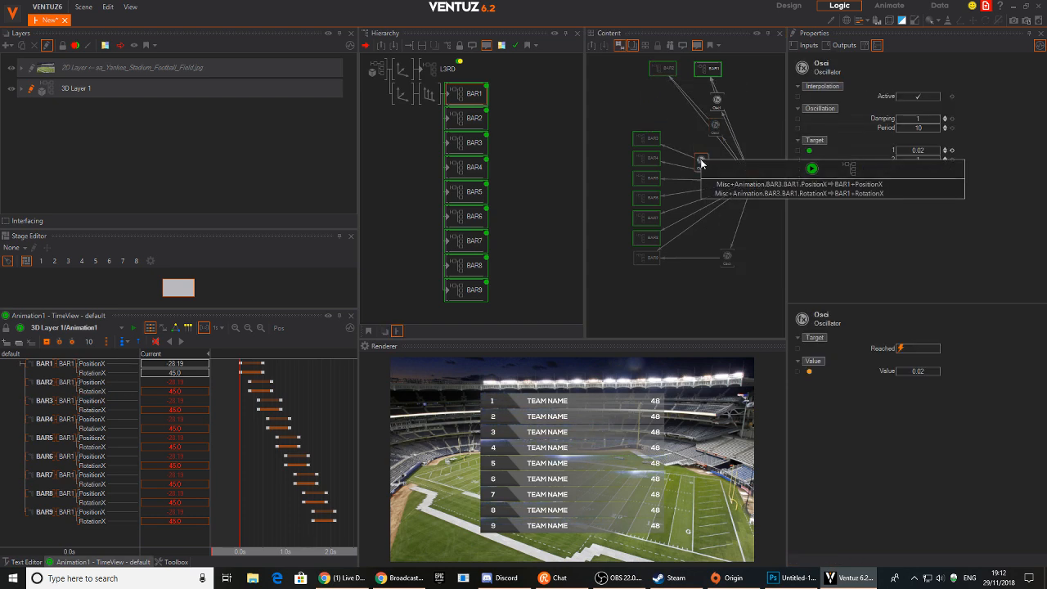
click(776, 193)
drag(646, 137, 647, 97)
Move BAR9 below the column, insert an Oscillator into BAR8's PositionX link, and place BAR8 beside BAR9.
drag(645, 257, 696, 312)
click(673, 271)
right_click(672, 272)
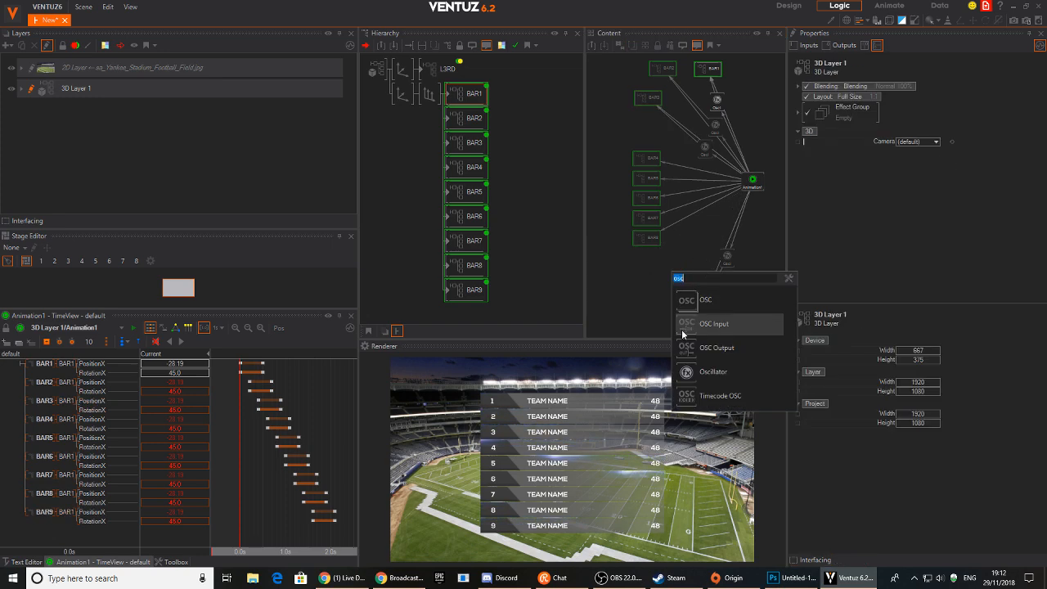
click(691, 229)
click(690, 215)
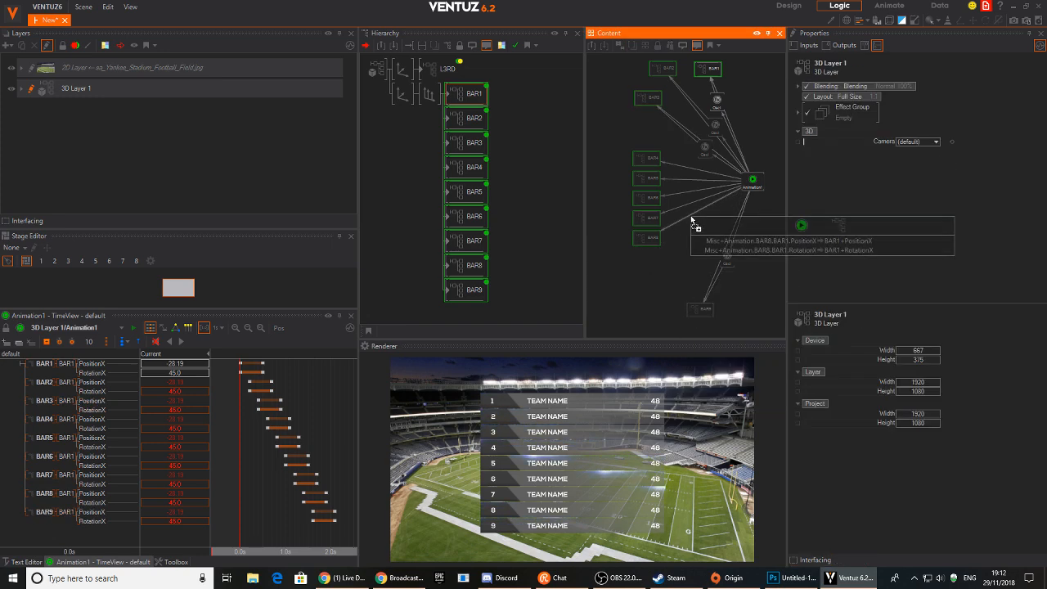
click(729, 245)
drag(691, 217, 692, 248)
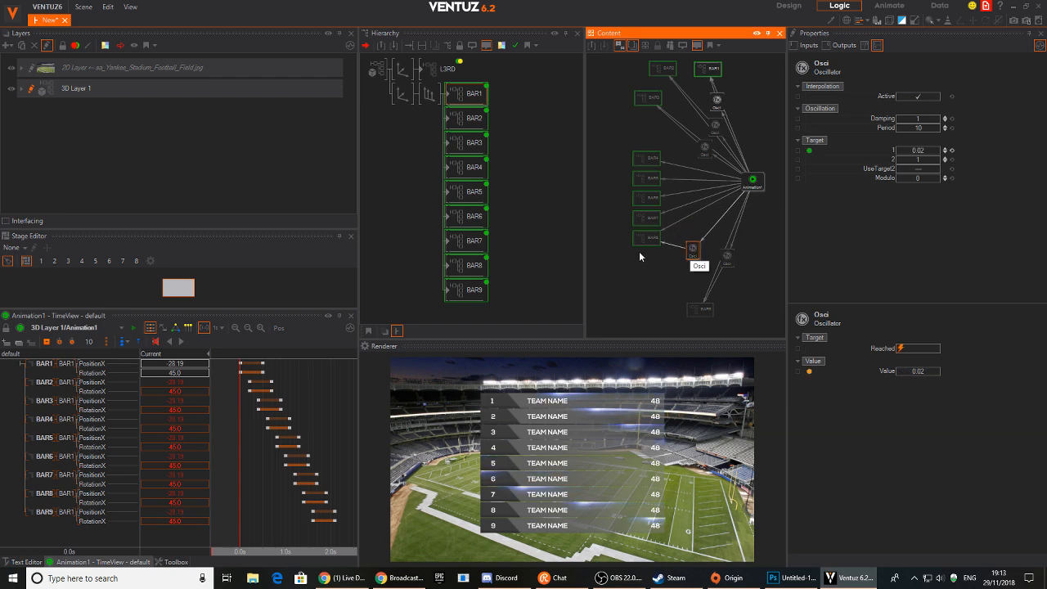
click(647, 306)
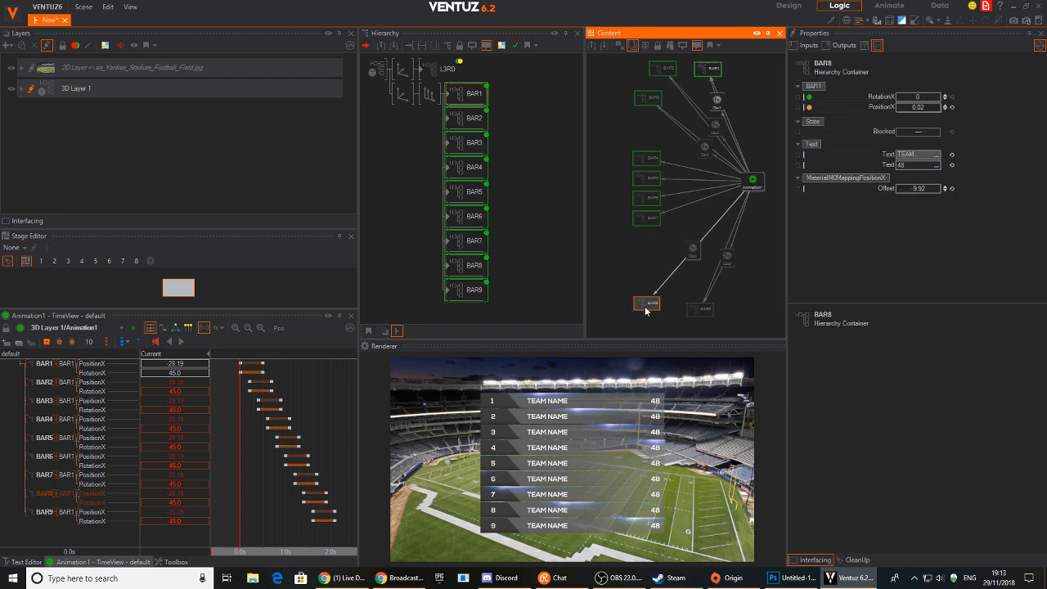
Insert an Oscillator into BAR7's PositionX link and move BAR7 down to just above BAR8.
double_click(673, 239)
text(osc)
click(686, 339)
click(689, 204)
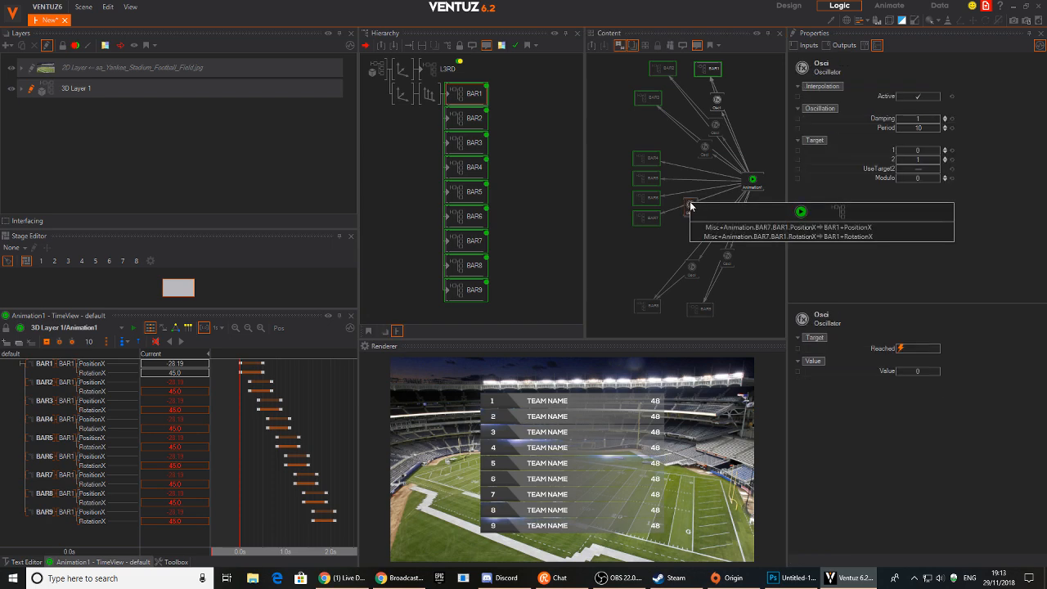
click(733, 228)
drag(679, 207, 673, 234)
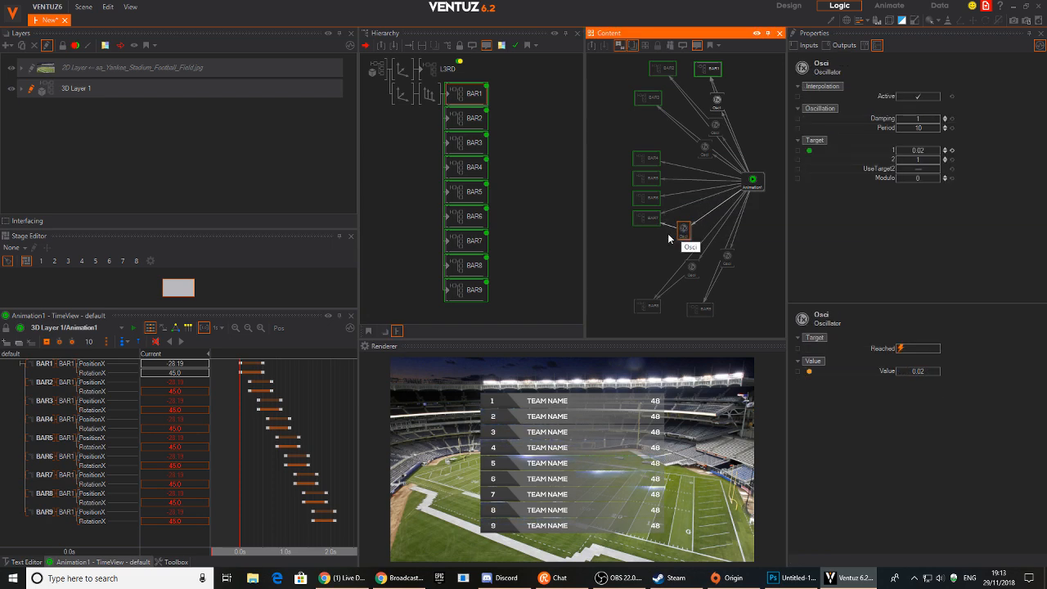
click(627, 281)
Move BAR6 out of the column and insert an Oscillator into its PositionX link from Animation1.
drag(646, 198, 615, 220)
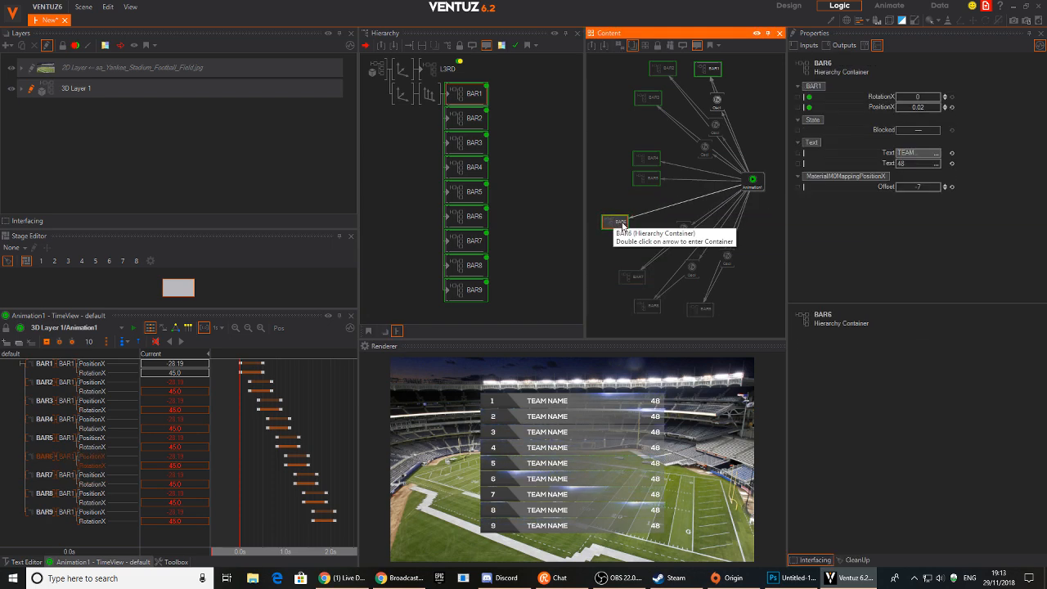
double_click(655, 228)
text(osc)
click(668, 323)
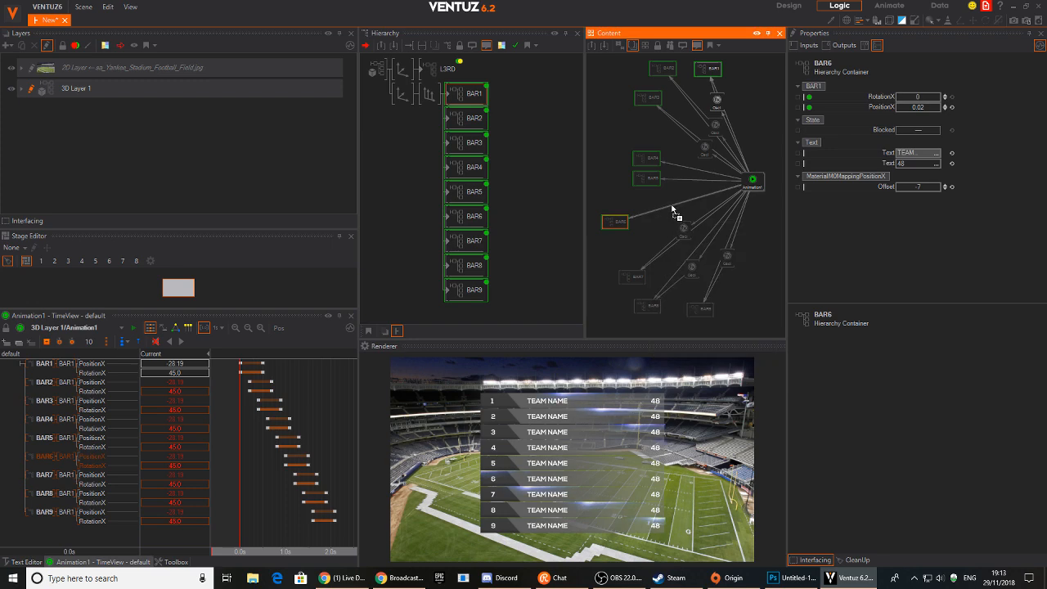
click(672, 213)
click(738, 235)
drag(672, 211, 609, 248)
Insert an Oscillator into BAR5's PositionX link and move BAR5 outward to just above BAR6.
double_click(669, 204)
click(693, 280)
click(689, 180)
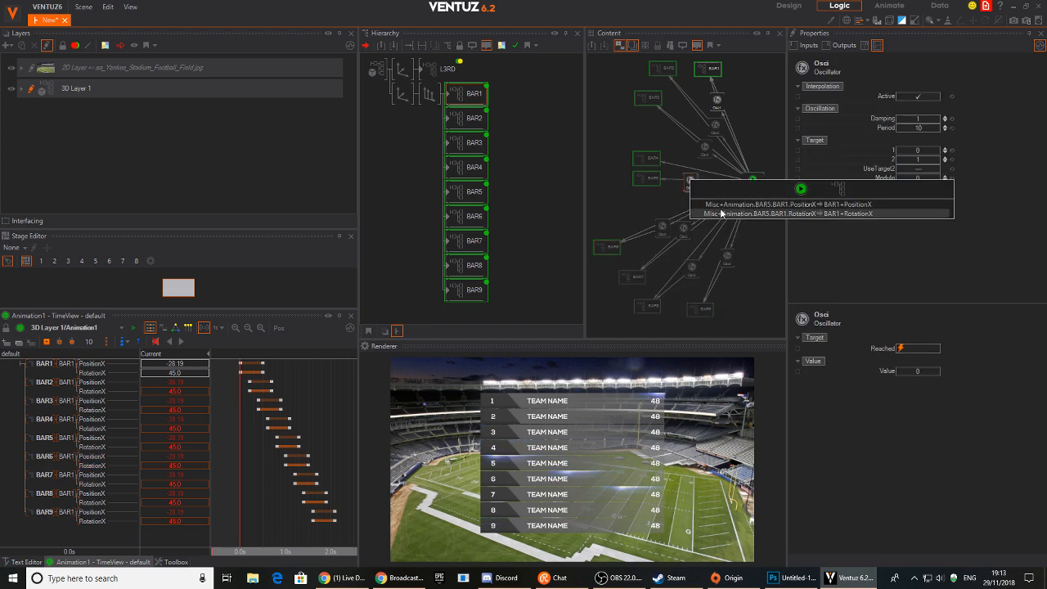
click(695, 190)
drag(696, 192, 598, 214)
Move BAR4 away from Animation1 and insert an Oscillator into its PositionX link.
drag(643, 164, 606, 156)
text(osc)
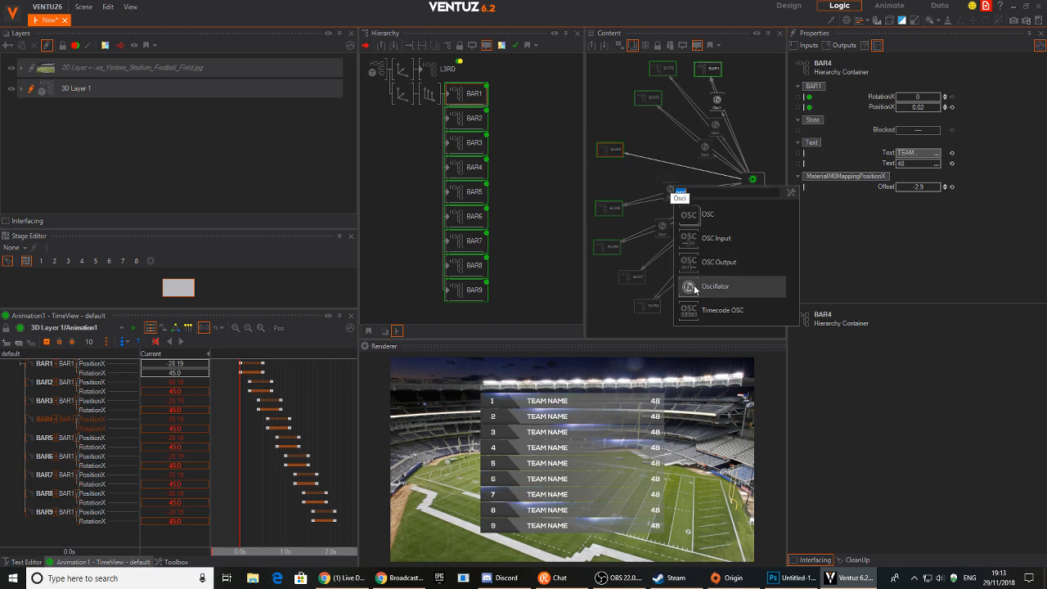
click(693, 287)
click(662, 162)
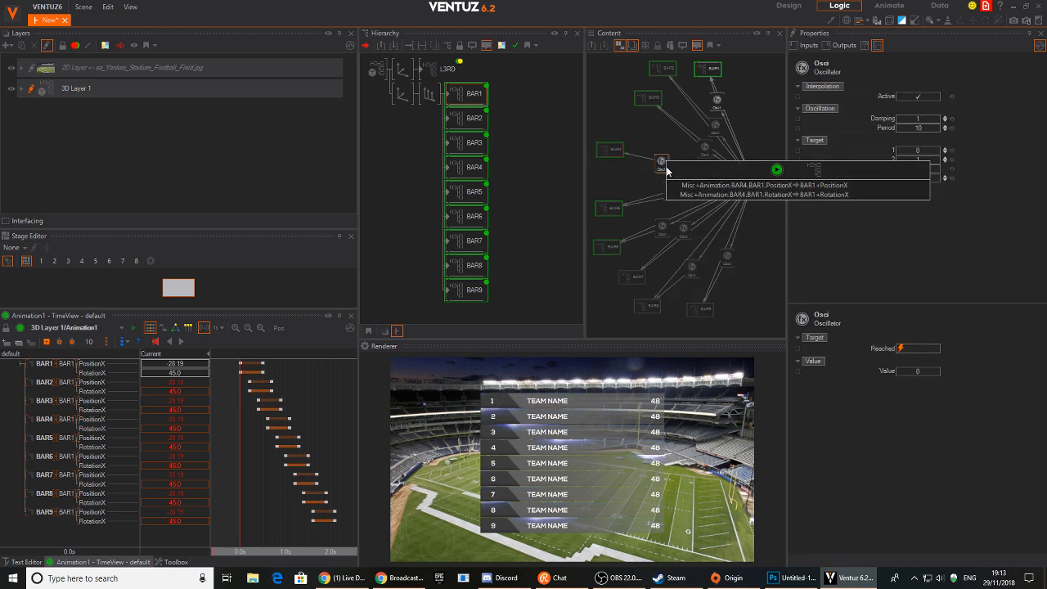
click(736, 185)
Set Damping to 12 on all nine oscillators together and play the bar animation.
drag(746, 98, 665, 241)
drag(735, 101, 665, 190)
drag(736, 103, 691, 270)
double_click(918, 118)
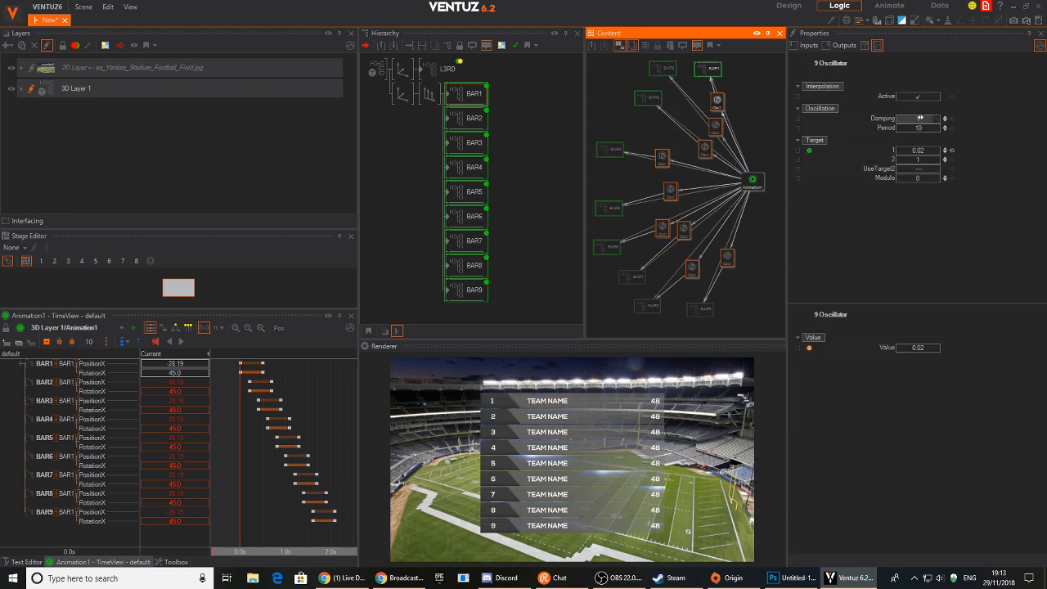
key(Return)
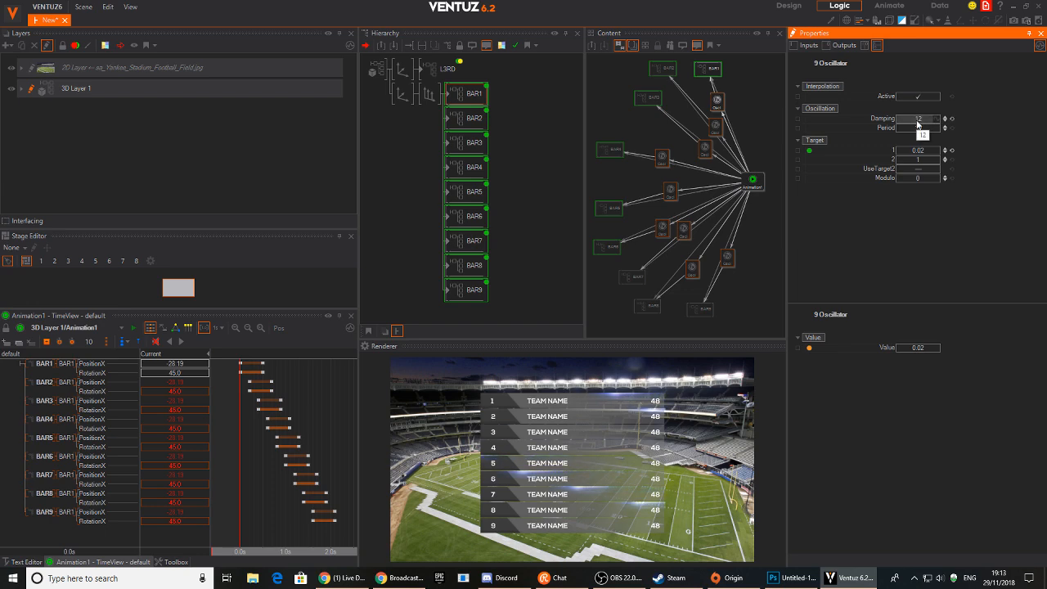
click(234, 428)
click(183, 342)
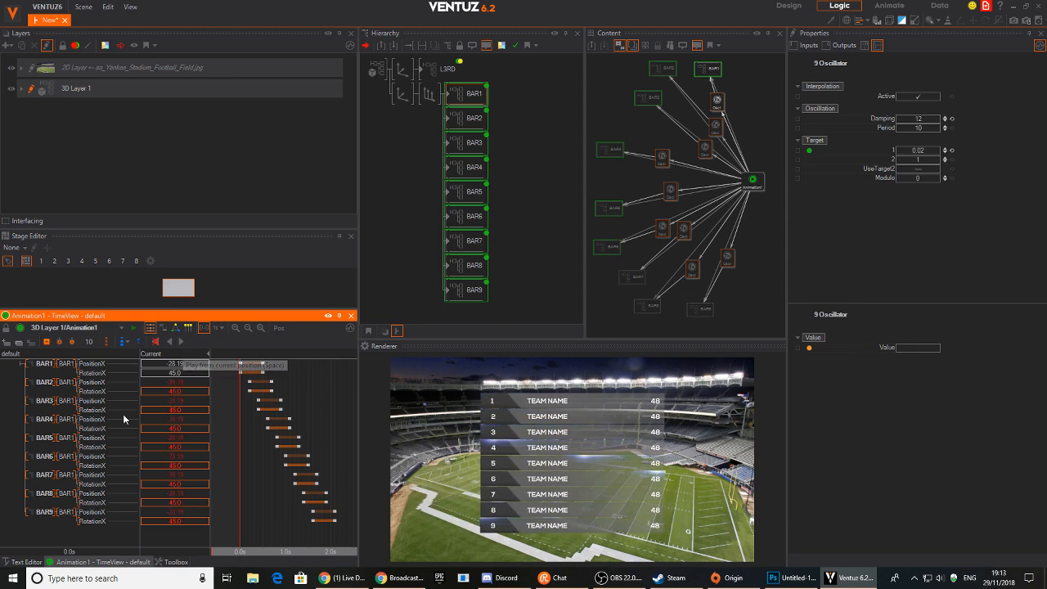
drag(318, 474, 236, 430)
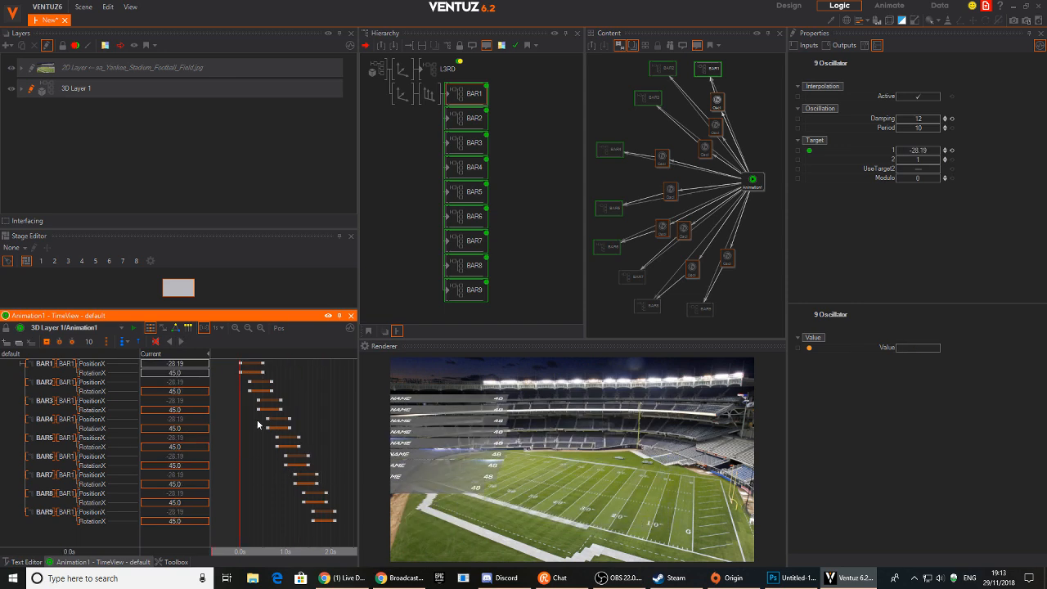
click(182, 342)
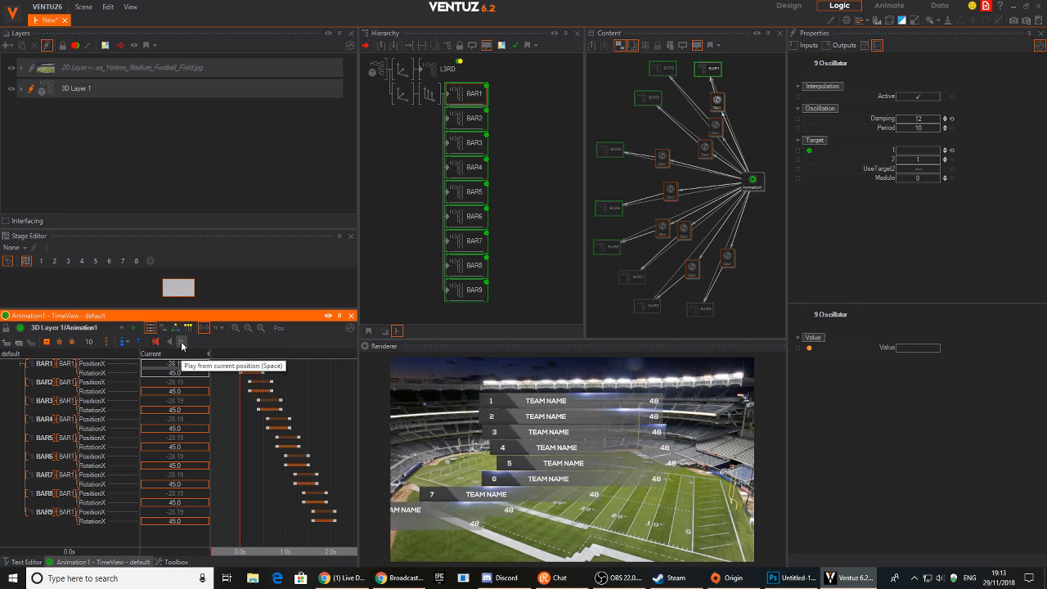
Add a new Axis node below the existing axis branches in the hierarchy and name it MASK.
click(409, 126)
right_click(408, 133)
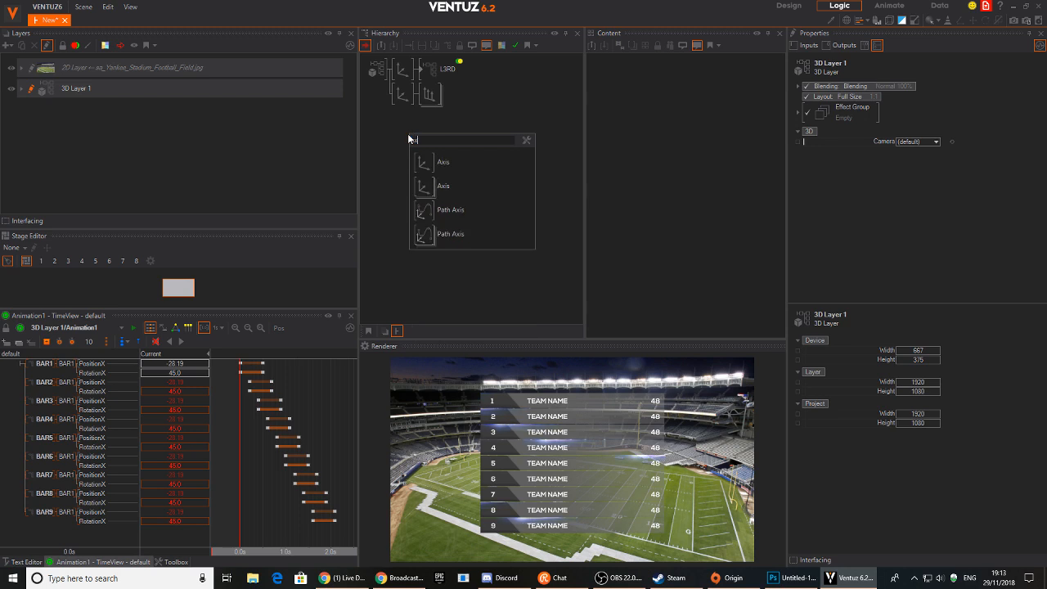
click(422, 161)
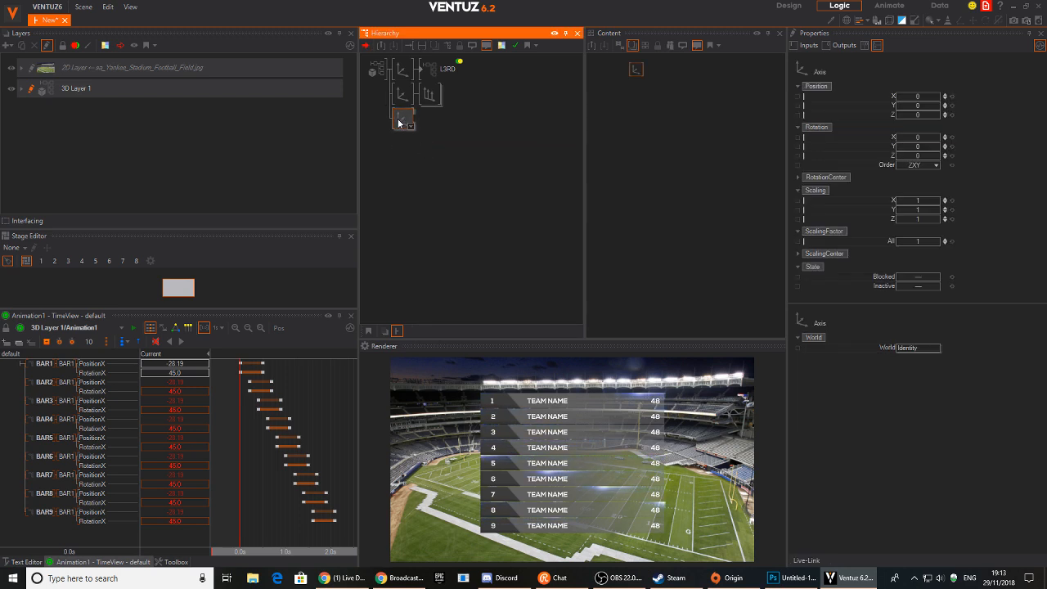
text(MASJ)
key(BackSpace)
text(K)
key(Return)
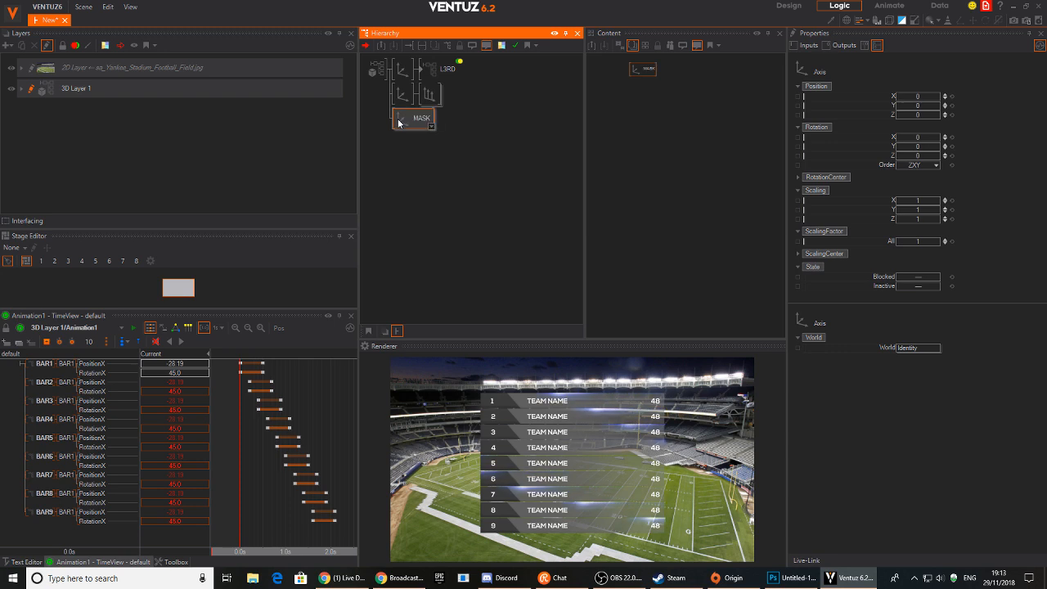
Add a Rectangle geometry as the child of the MASK axis.
key(Tab)
text(re)
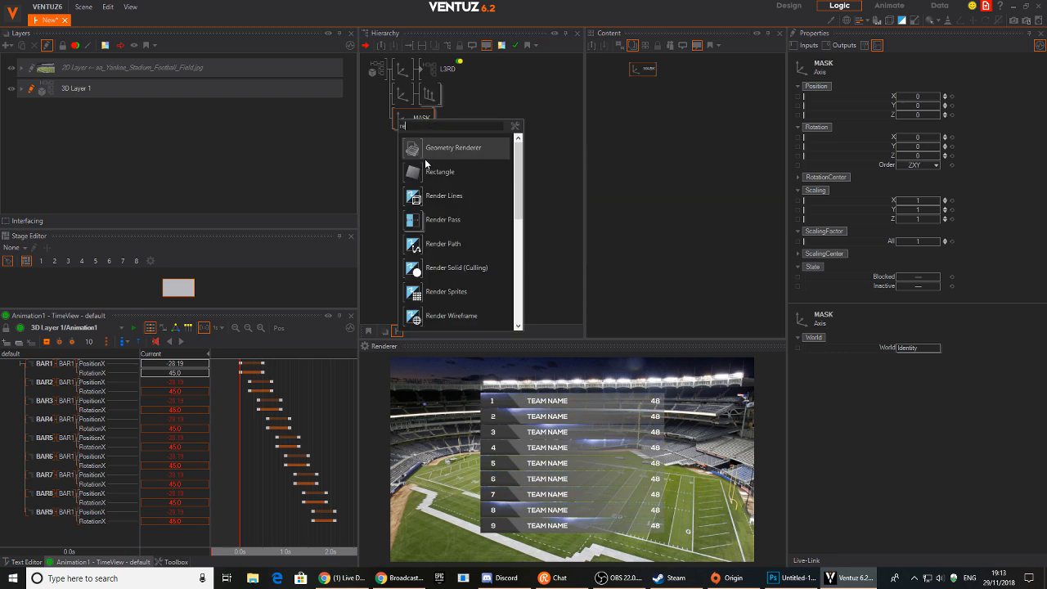
drag(425, 170, 425, 127)
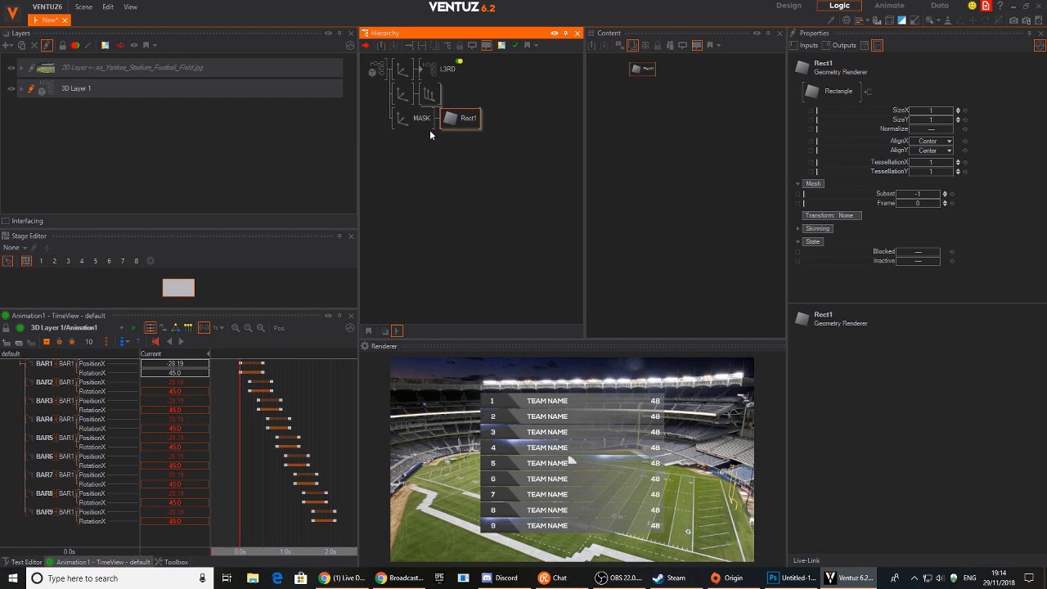
Scale the MASK axis uniformly to 19.55 and shift it along X so the rectangle sits directly beside the bars' left edge.
click(422, 119)
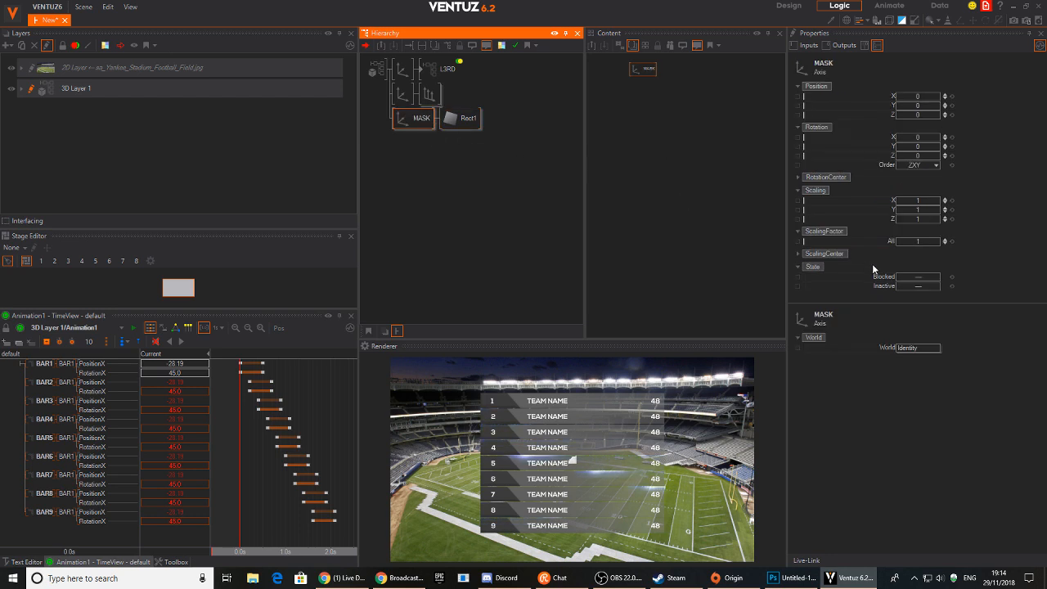
mouse_move(919, 242)
mouse_down()
mouse_move(897, 240)
mouse_move(933, 239)
mouse_up()
drag(919, 97, 895, 95)
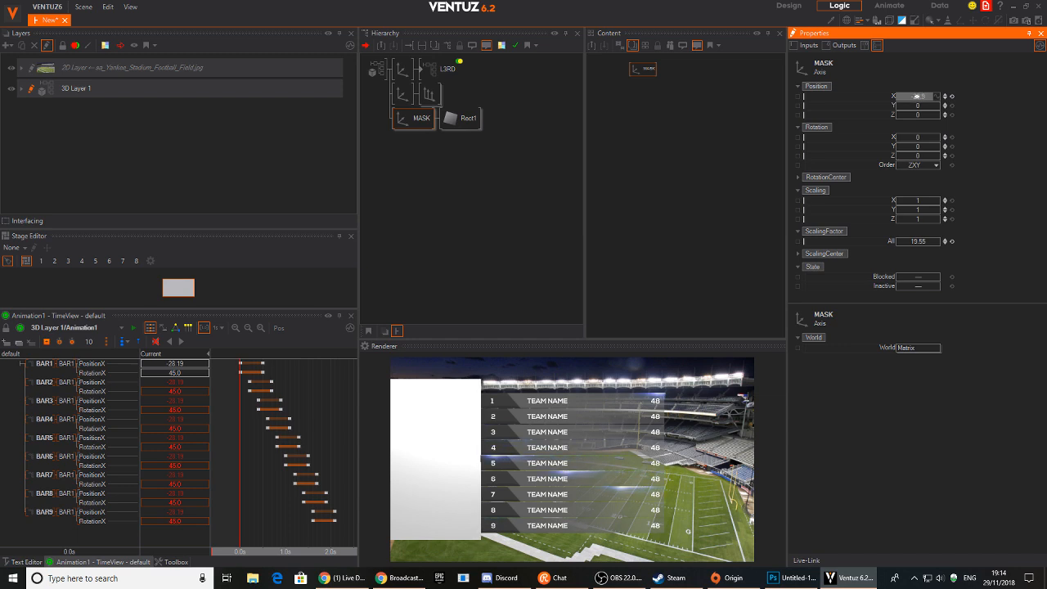
Fine-tune the MASK axis's X position and insert a Stencil Set node in front of it in the hierarchy.
drag(898, 96, 895, 96)
double_click(464, 160)
text(ste)
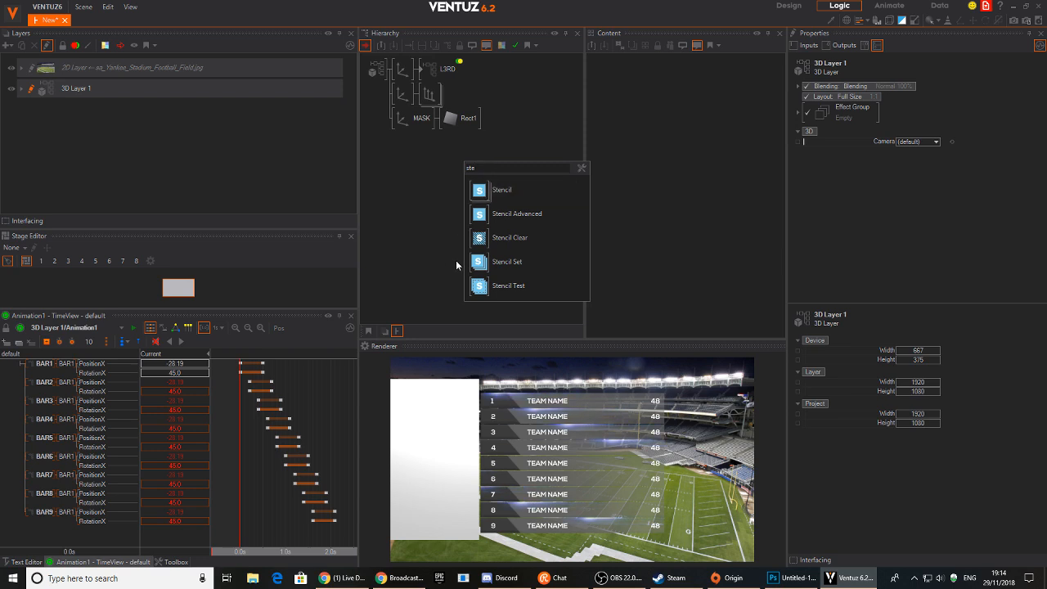
click(503, 262)
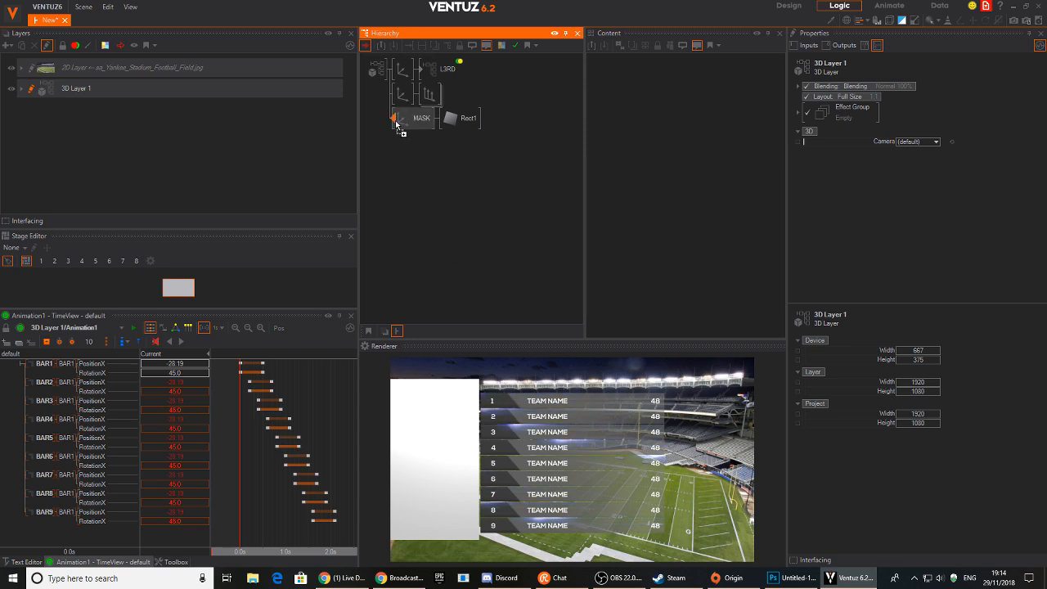
click(396, 123)
Insert a Stencil Test node in front of the axis that holds the leaderboard bars.
double_click(421, 159)
click(437, 276)
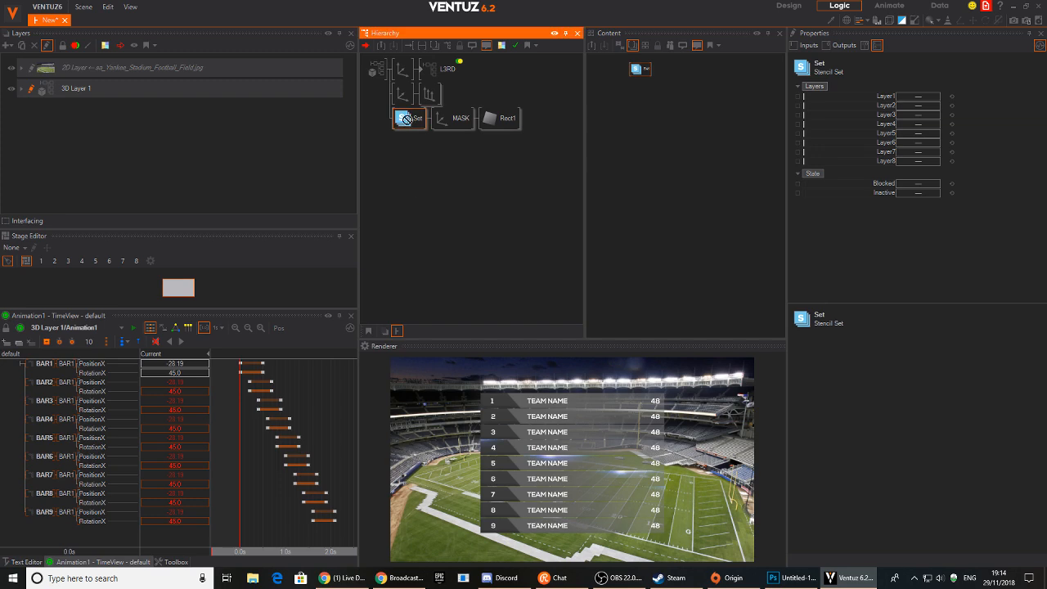
click(396, 97)
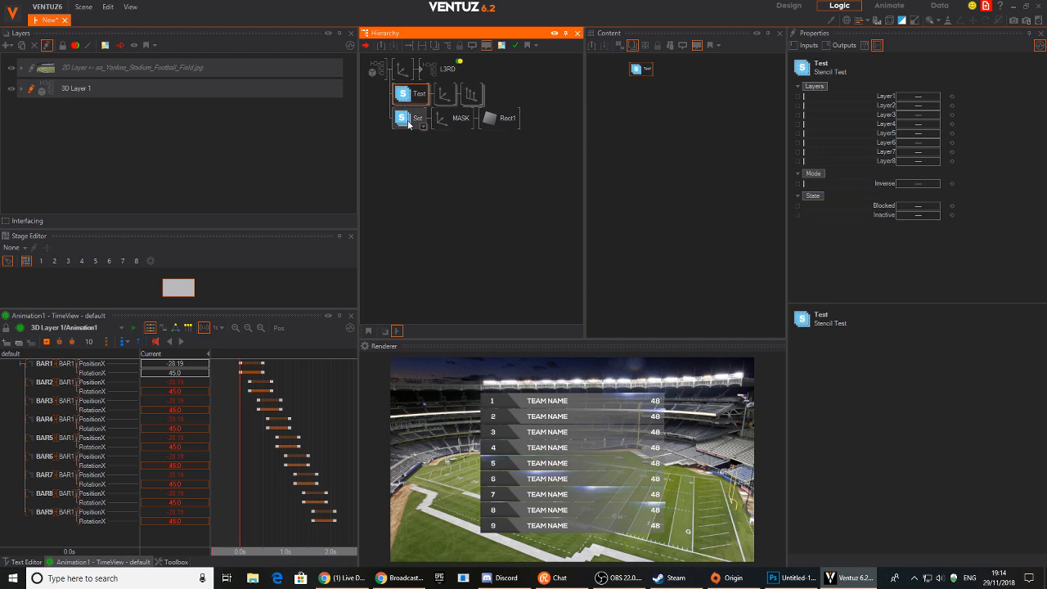
Scrub the animation to about 1.3 s and enable Layer1 on the Stencil Set and Stencil Test nodes together.
click(299, 434)
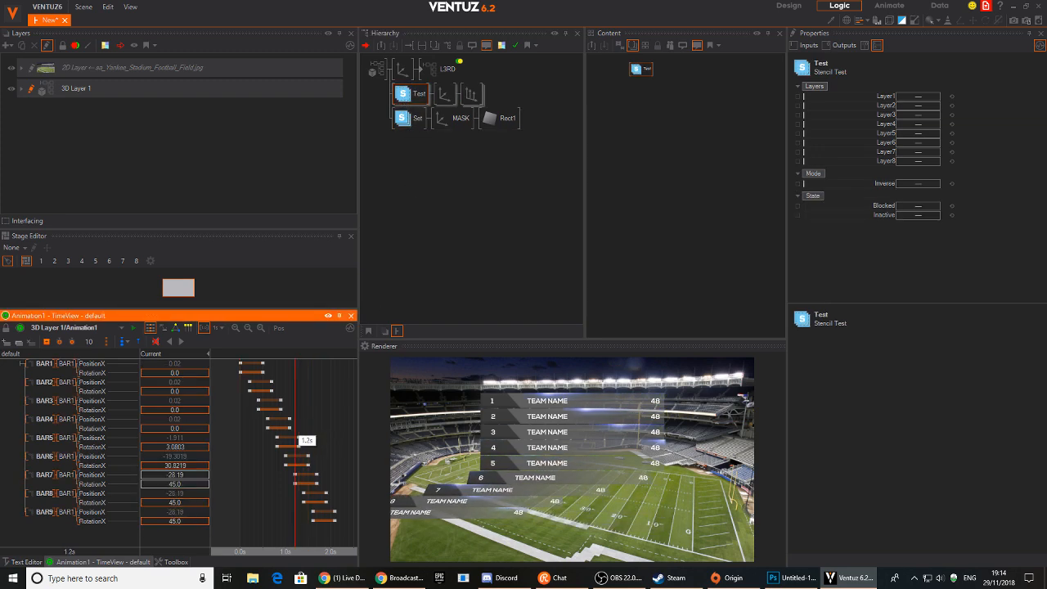
click(404, 120)
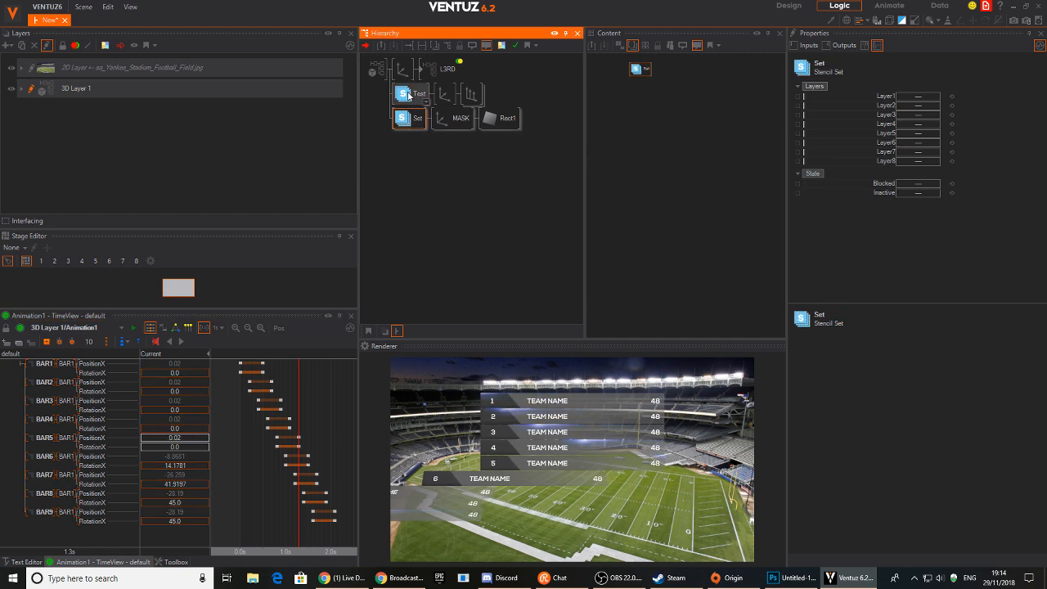
ctrl+click(408, 95)
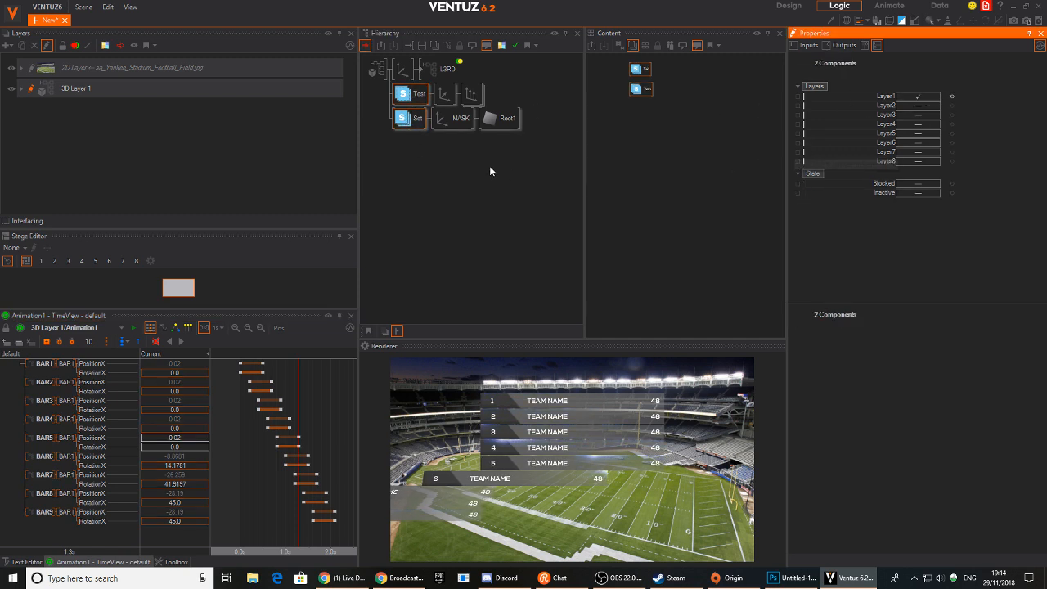
Move the Stencil Set branch with the MASK axis above the Stencil Test branch in the hierarchy.
click(399, 142)
drag(404, 117, 407, 96)
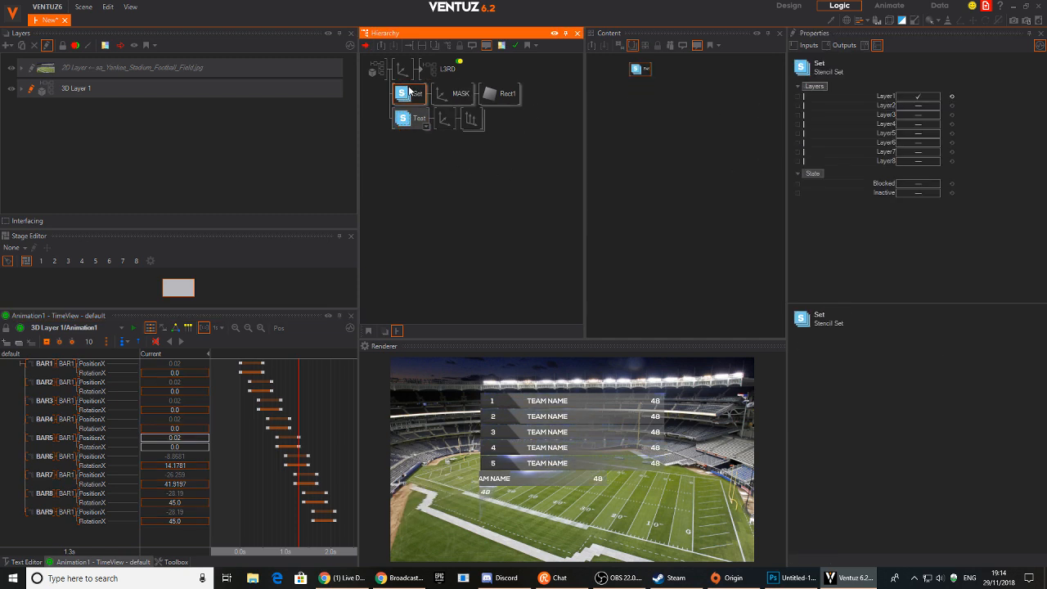
click(411, 121)
click(411, 99)
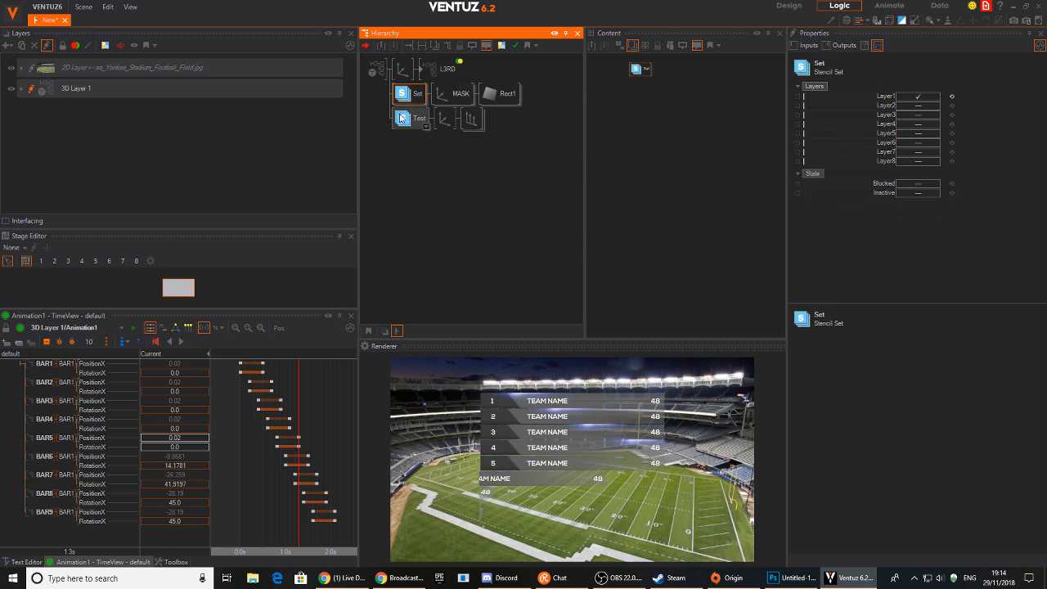
click(401, 121)
click(440, 179)
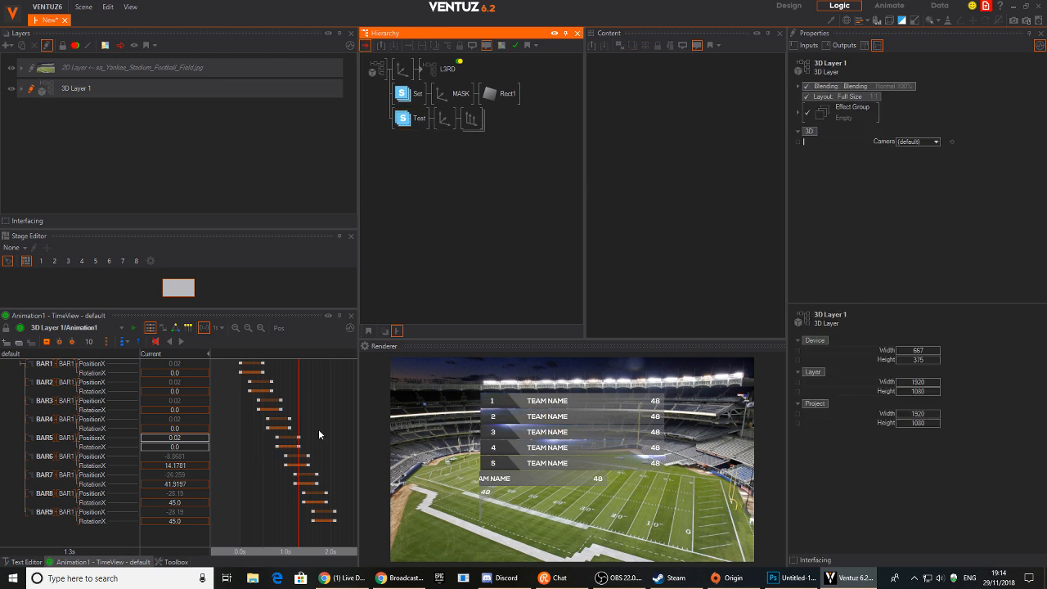
Return the timeline to 0 s and play the bar animation to check the masked slide-in.
drag(317, 431, 216, 418)
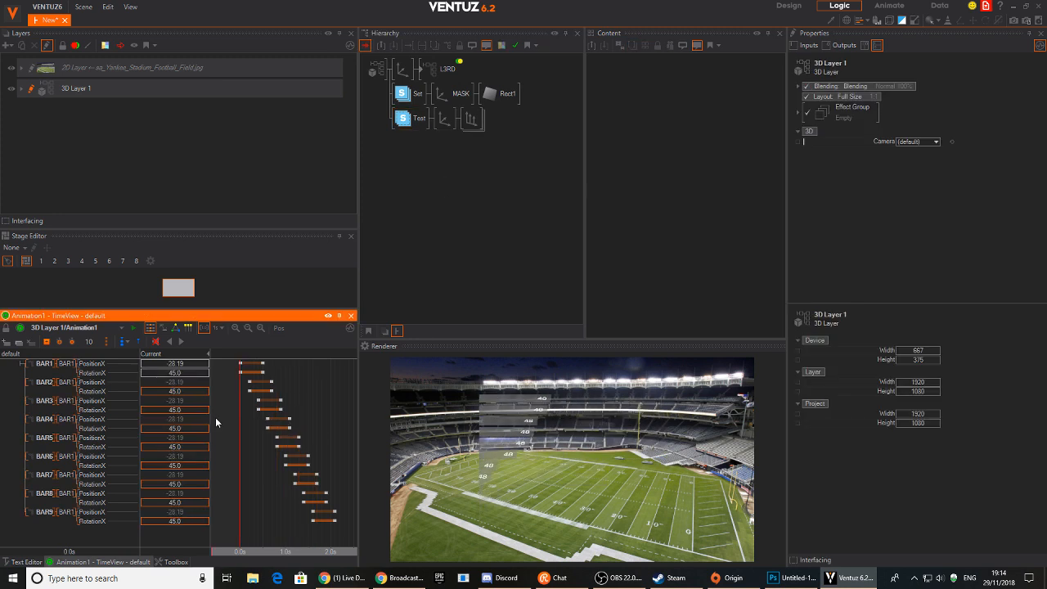
click(181, 341)
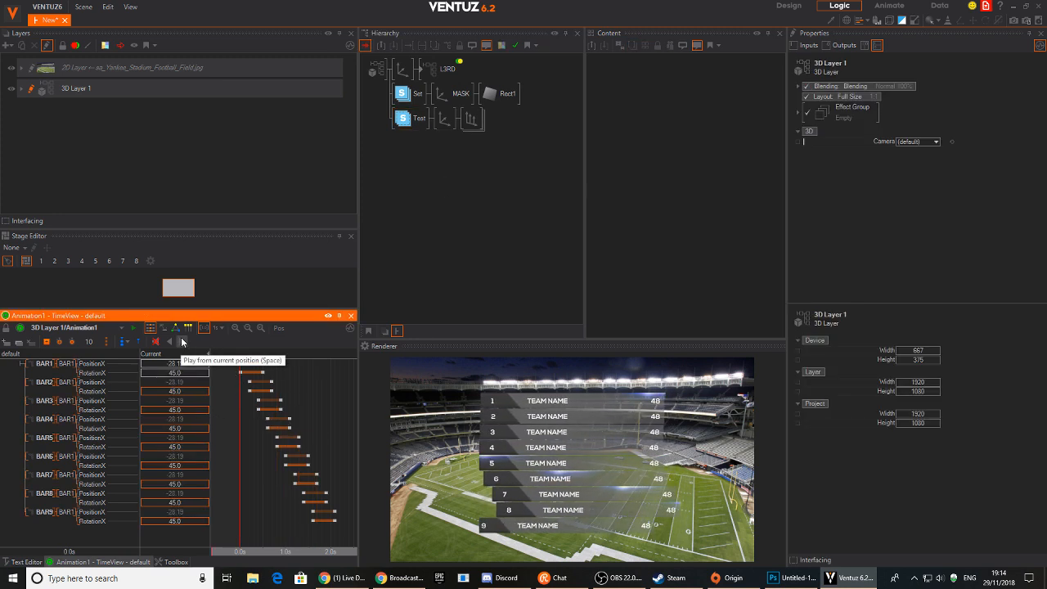
drag(240, 445, 207, 442)
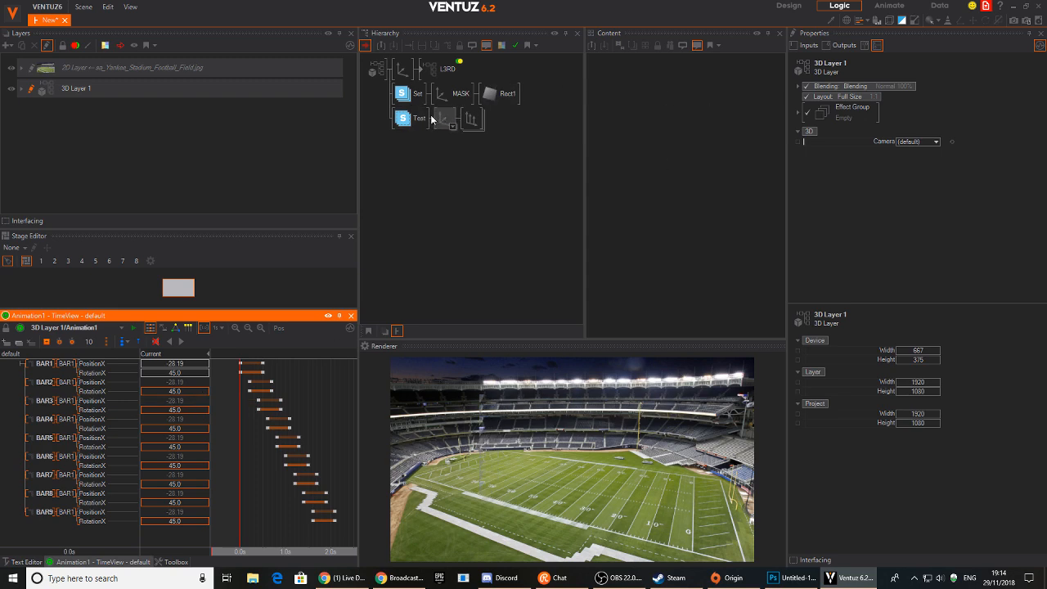
Expand the Arrange node, select BAR1, and play and scrub the animation to 2.1 s to examine the bar's movement.
click(446, 74)
double_click(471, 121)
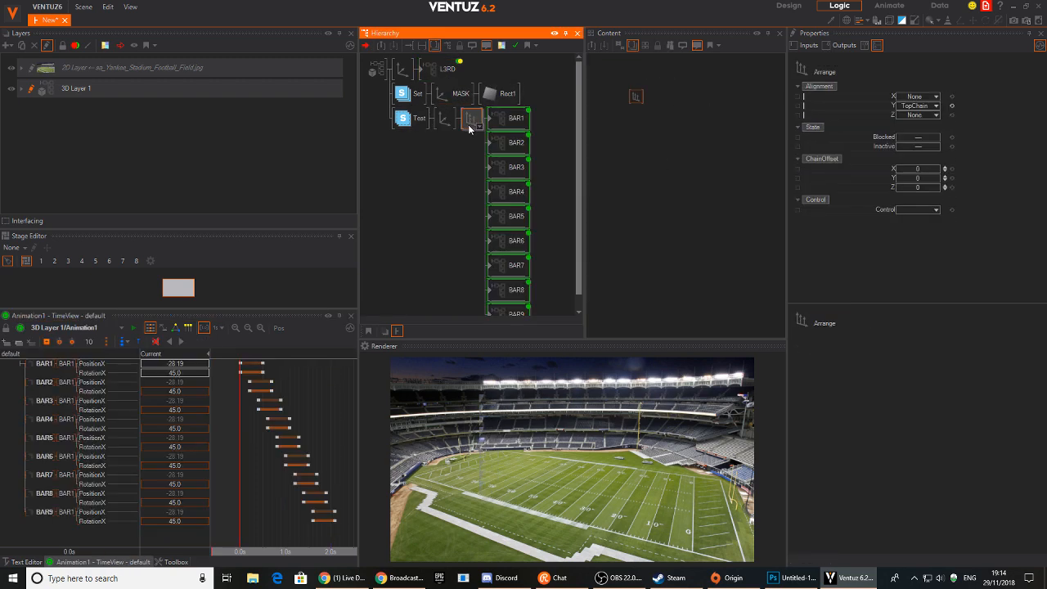
click(181, 342)
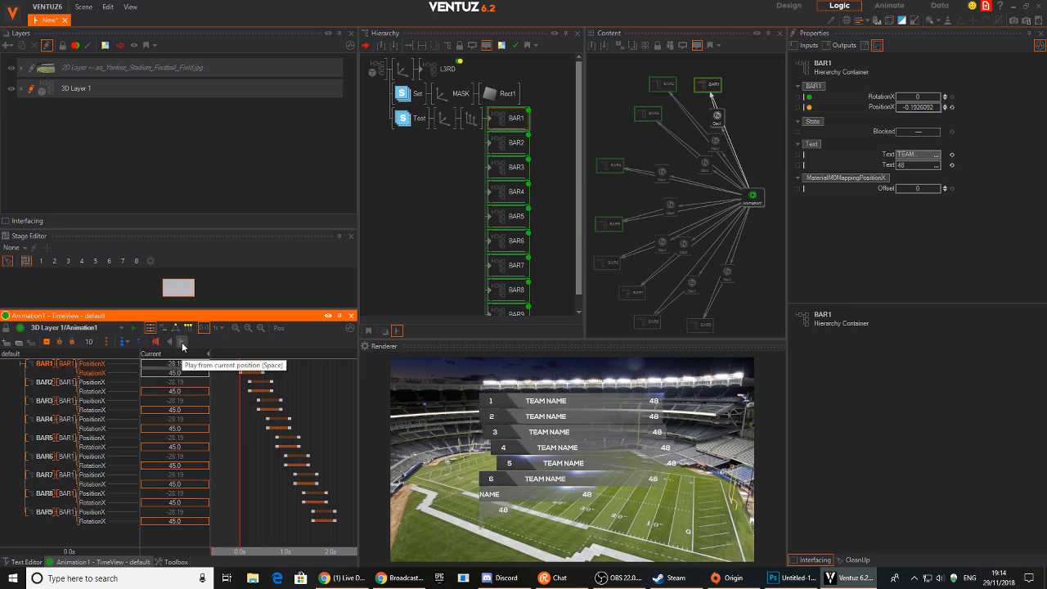
drag(312, 423, 334, 482)
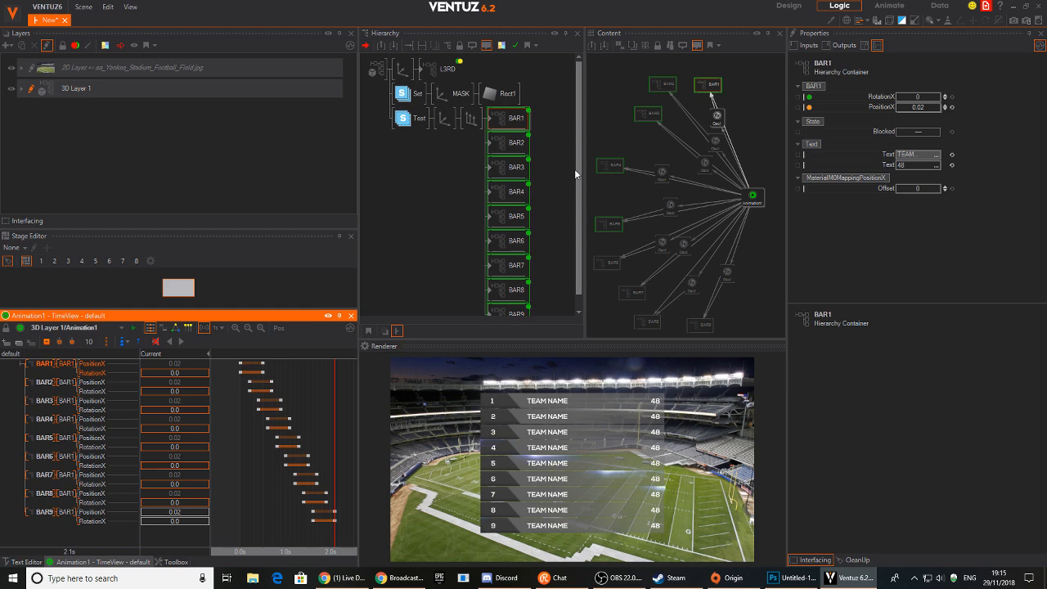
Try a RotationX of 10 on BAR1, replay the animation from the start and collapse the bars' Arrange node.
mouse_move(919, 99)
mouse_down()
mouse_move(897, 98)
mouse_move(913, 97)
mouse_up()
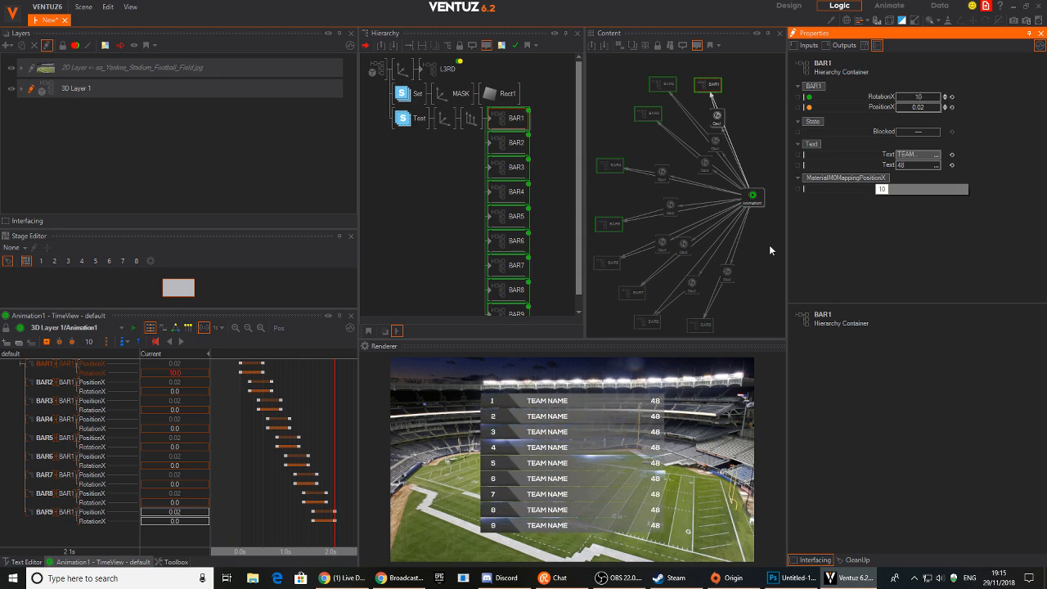
mouse_move(241, 396)
mouse_down()
mouse_move(360, 387)
mouse_move(240, 413)
mouse_up()
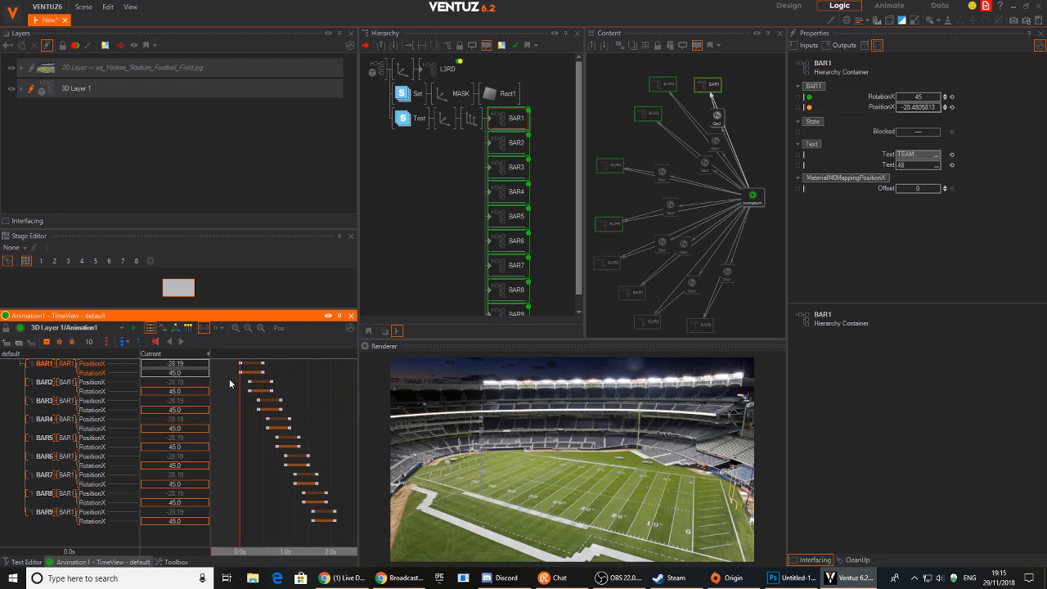
click(179, 346)
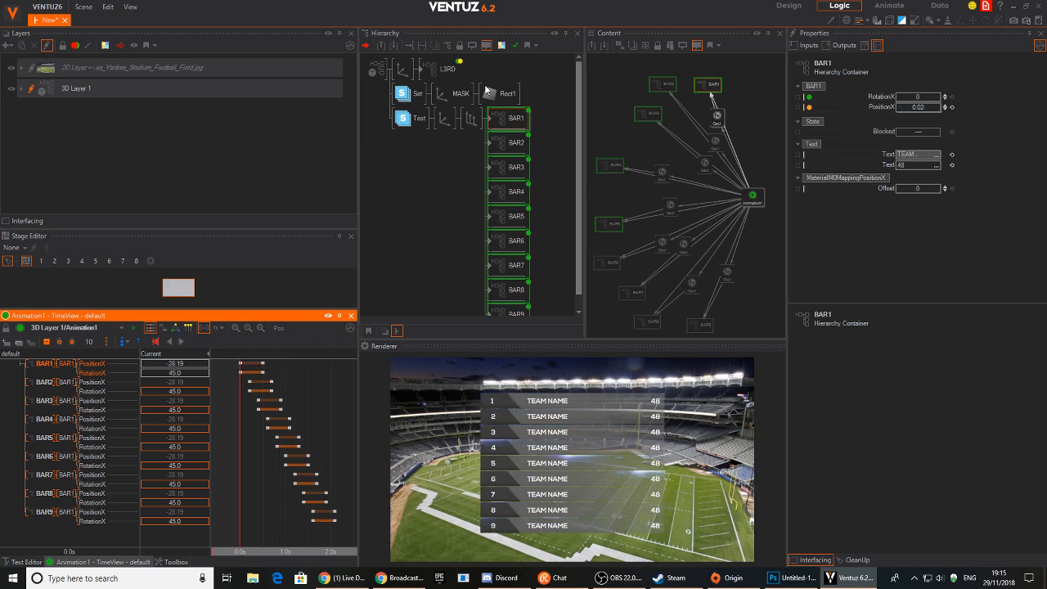
click(476, 121)
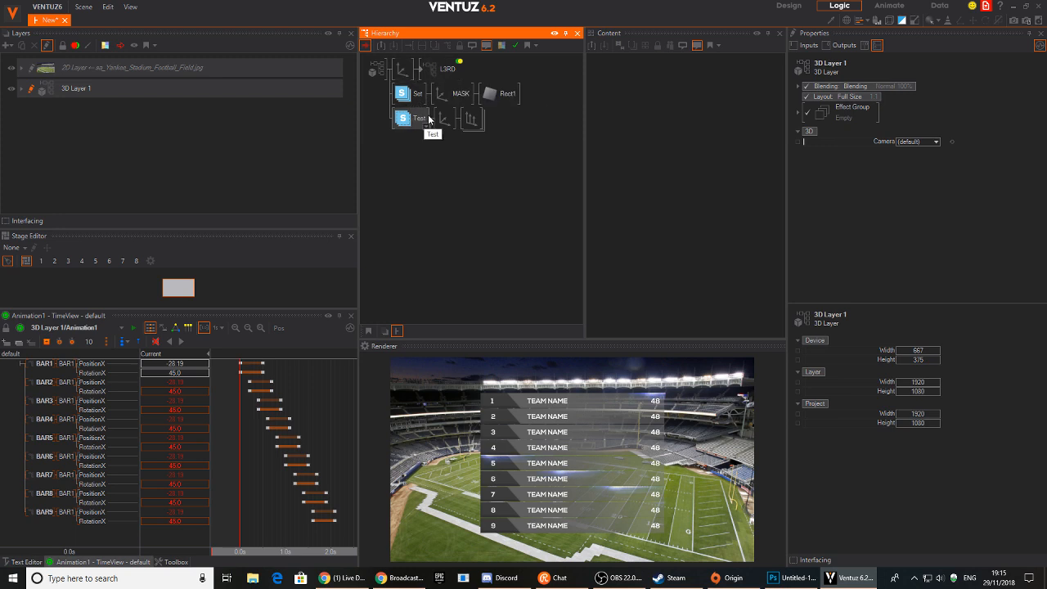
Add a Group node named TABLE and make both the Stencil Set and Stencil Test branches its children.
double_click(411, 169)
text(grou)
drag(422, 211, 393, 75)
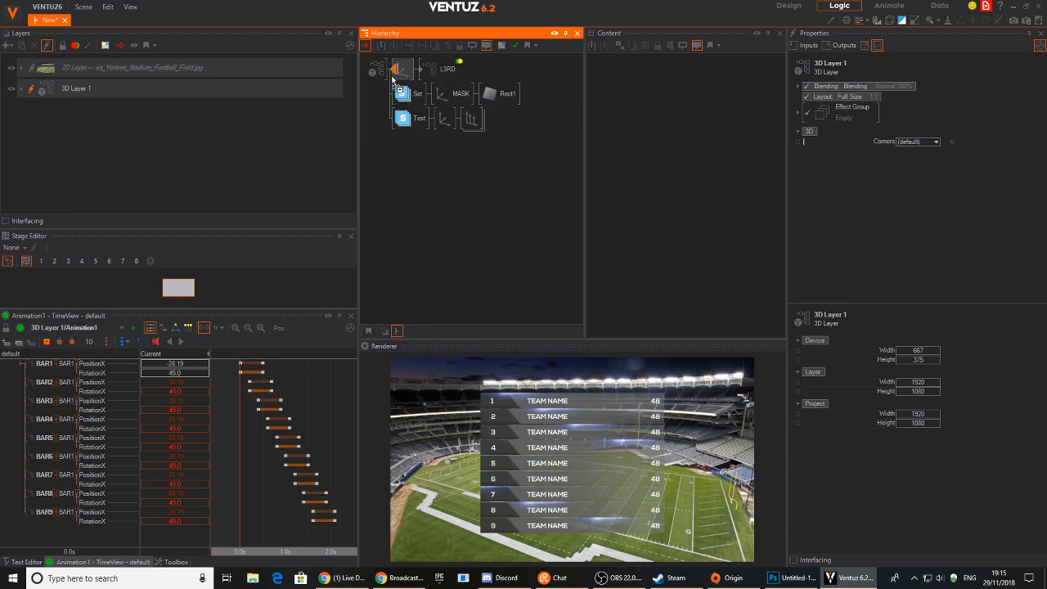
click(402, 94)
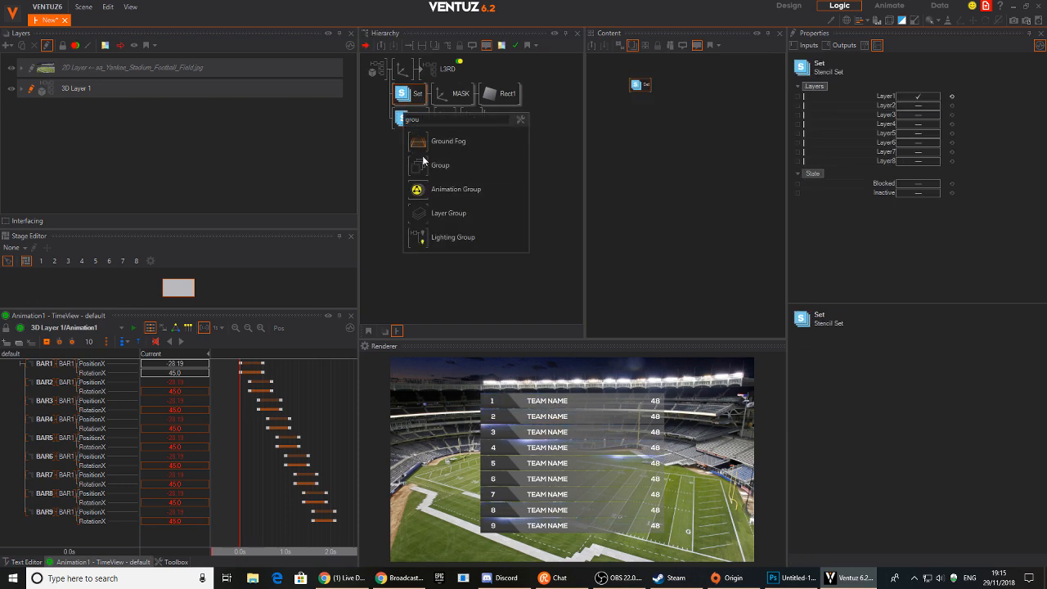
drag(397, 97, 424, 102)
click(399, 95)
text(TABLE)
key(Return)
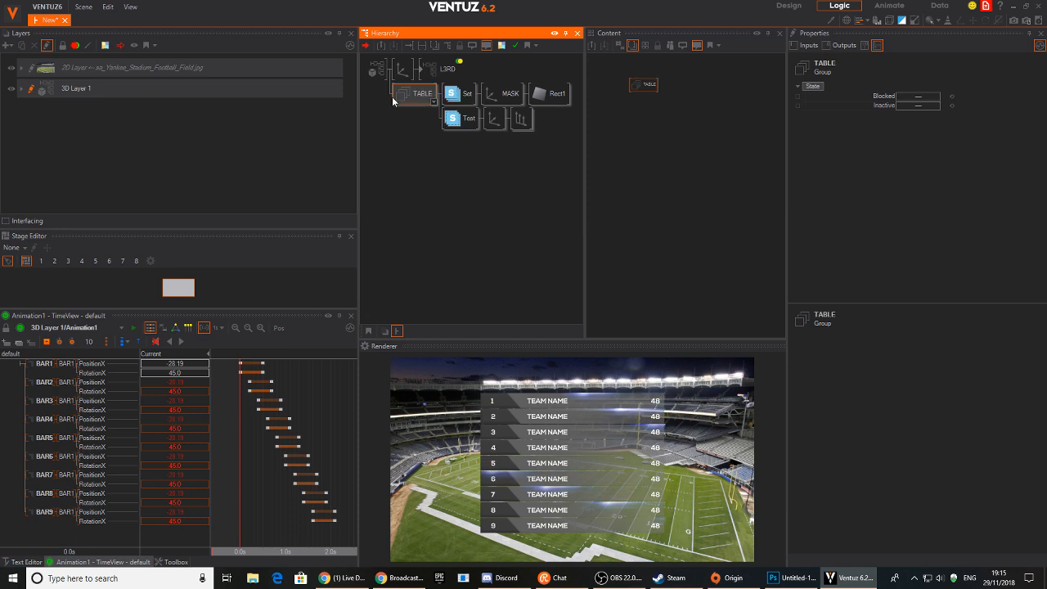
Add an Axis as the first child of the TABLE group and attach a Rectangle geometry to it.
middle_click(409, 145)
text(ax)
drag(426, 177, 453, 93)
middle_click(470, 117)
text(re)
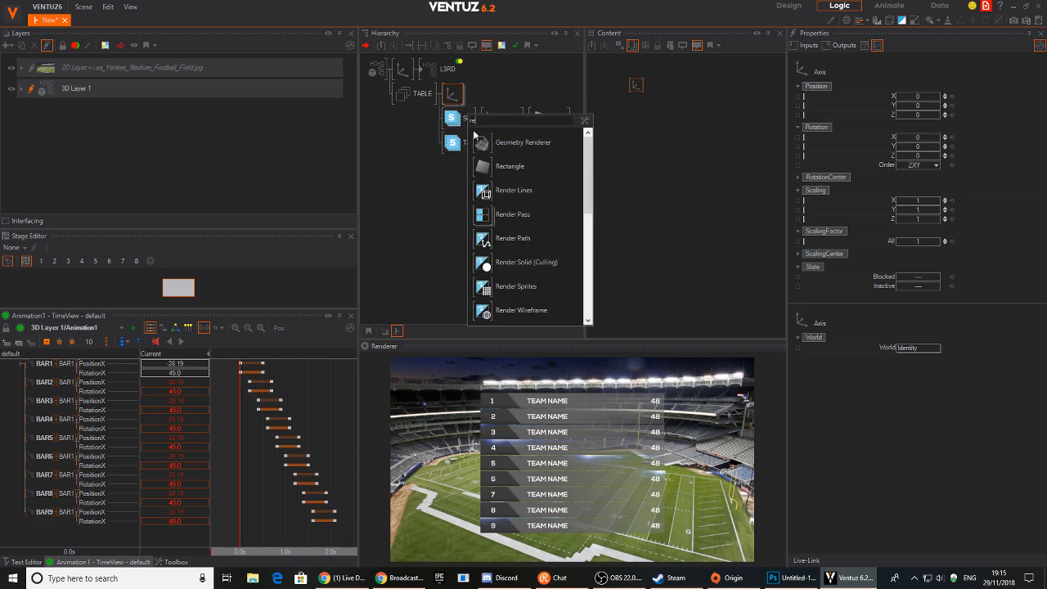
drag(481, 170, 479, 98)
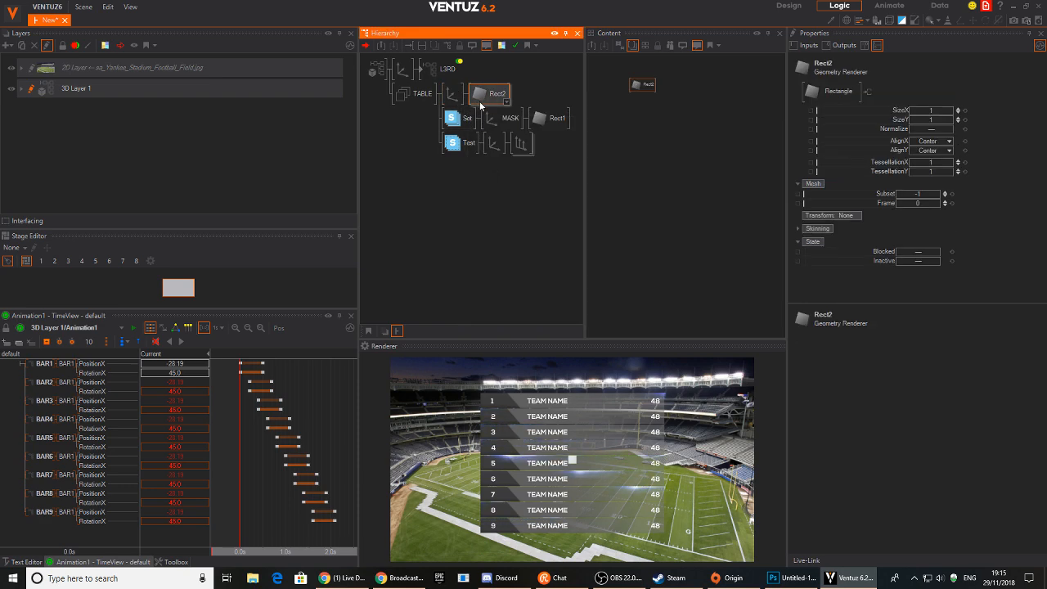
Insert a color node between the new axis and its rectangle in the TABLE group.
middle_click(480, 104)
text(c)
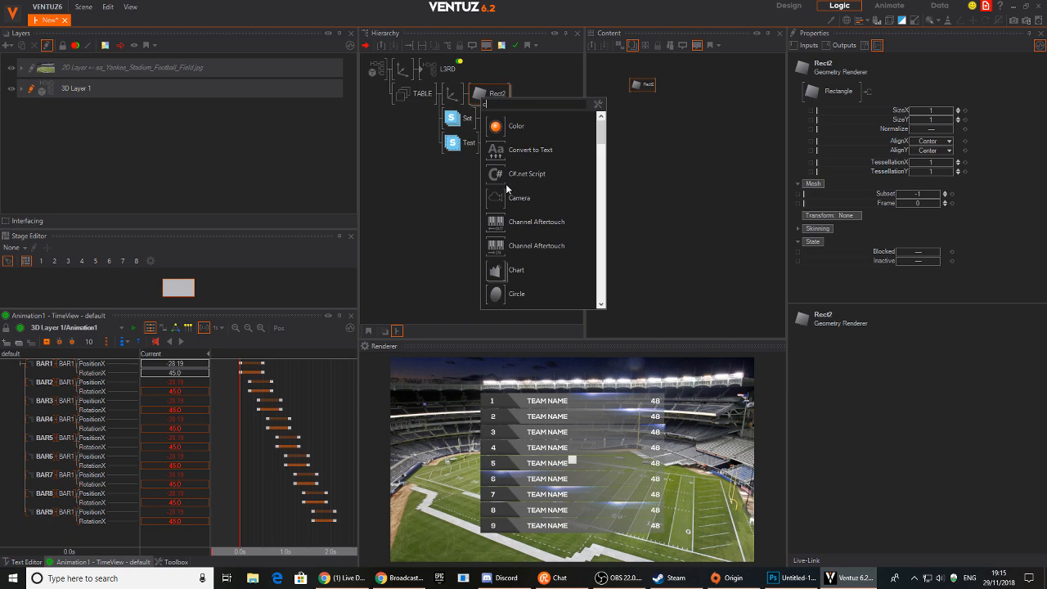
text(ol)
drag(495, 243, 471, 97)
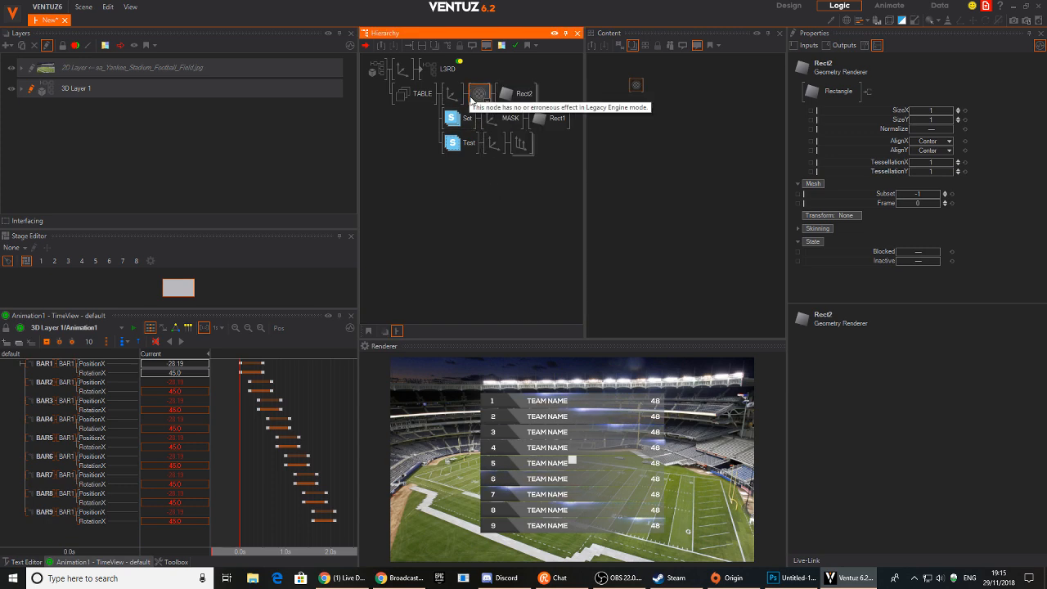
Scale the rectangle's axis uniformly to 17.58 and set its Z position to 0.4 so it sits behind the bars.
click(458, 97)
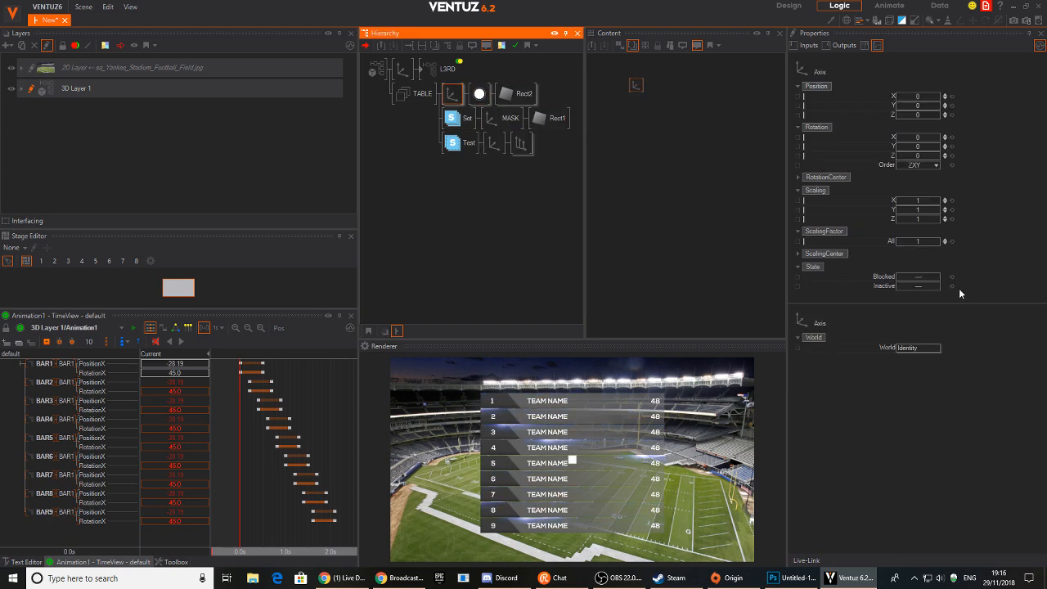
drag(945, 242, 945, 219)
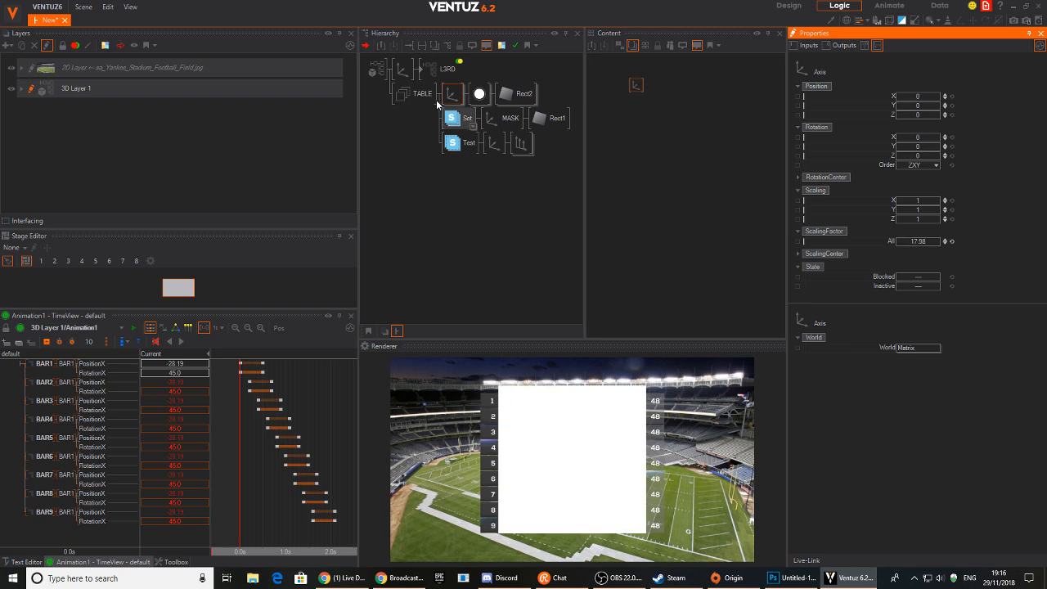
click(946, 114)
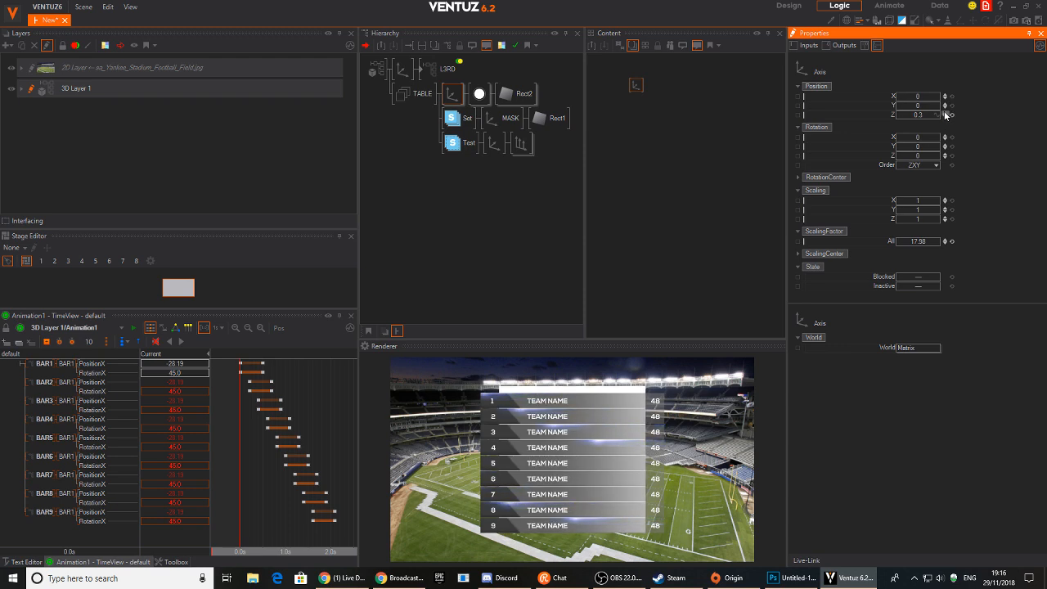
Resize the background rectangle to SizeX 1.315 and SizeY 1.075 so it frames the bars.
click(513, 93)
mouse_move(928, 116)
mouse_down()
mouse_move(952, 112)
mouse_move(937, 118)
mouse_up()
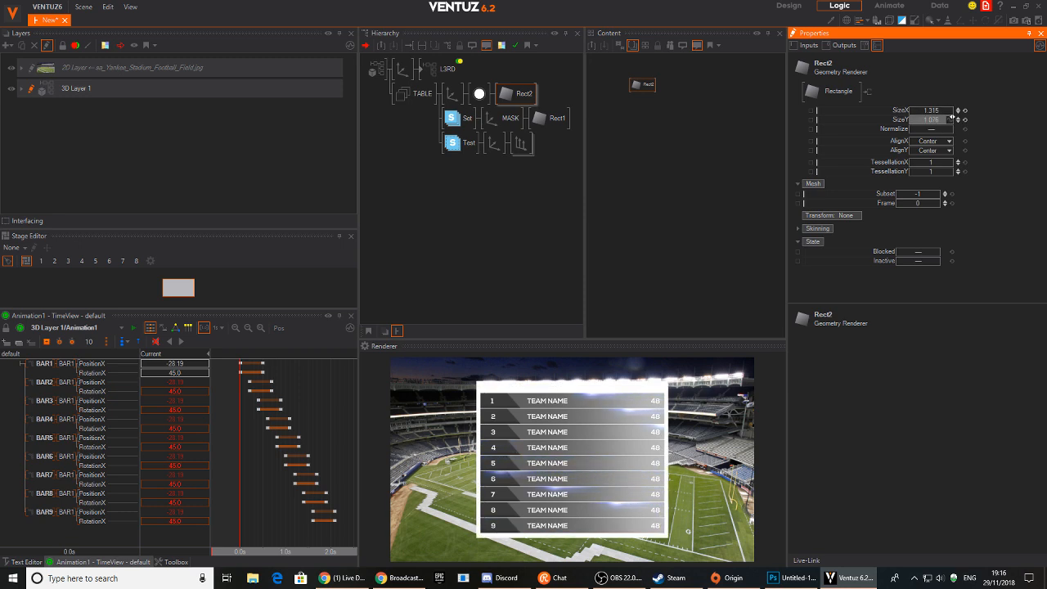
click(450, 93)
click(517, 93)
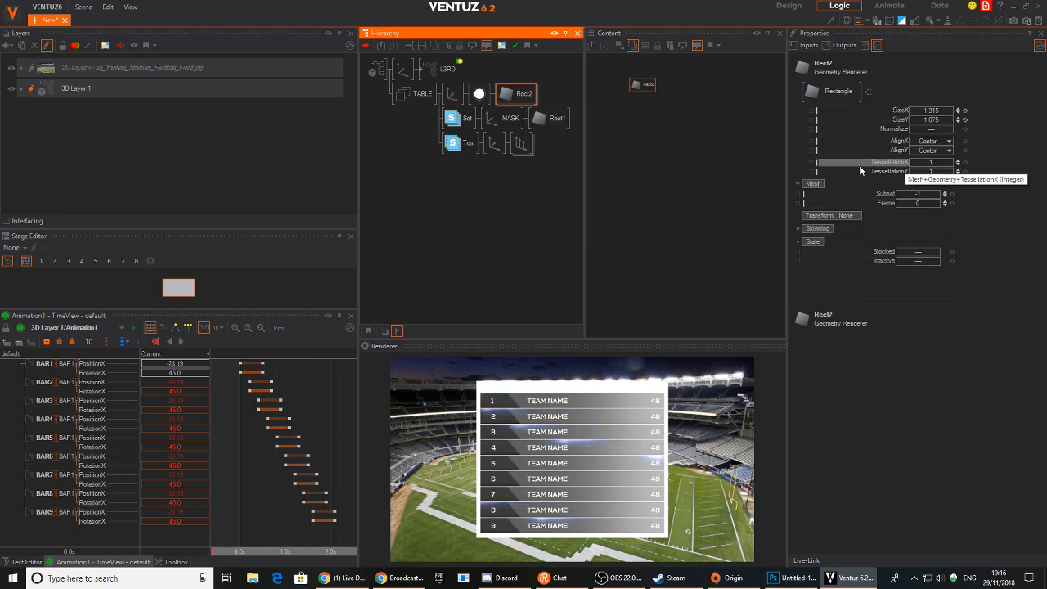
Set the background rectangle's AlignY to Top and raise its axis to a Y position of about 8.75.
click(945, 151)
click(916, 185)
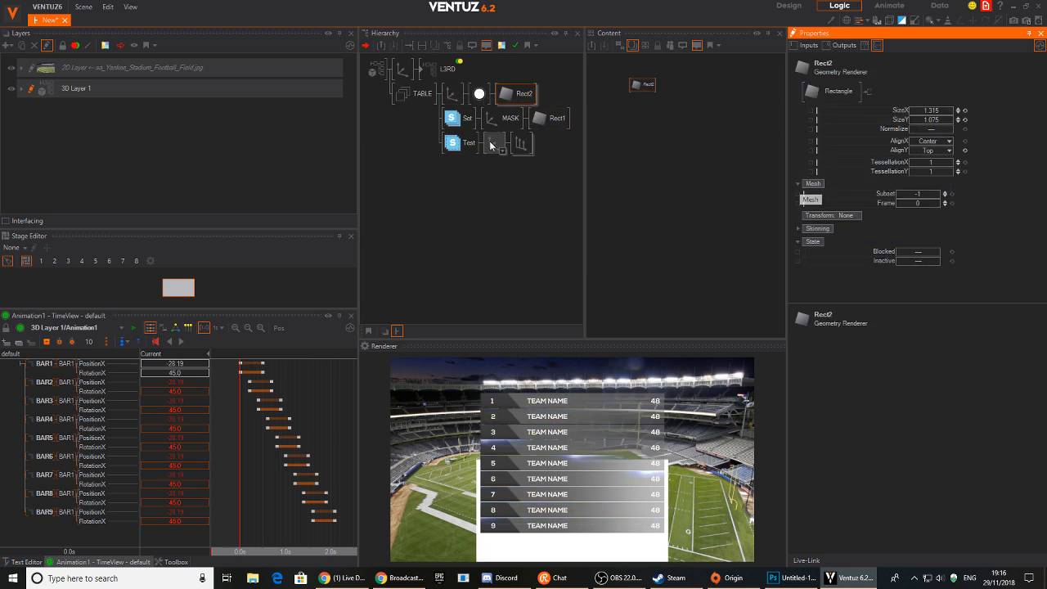
click(451, 94)
click(939, 106)
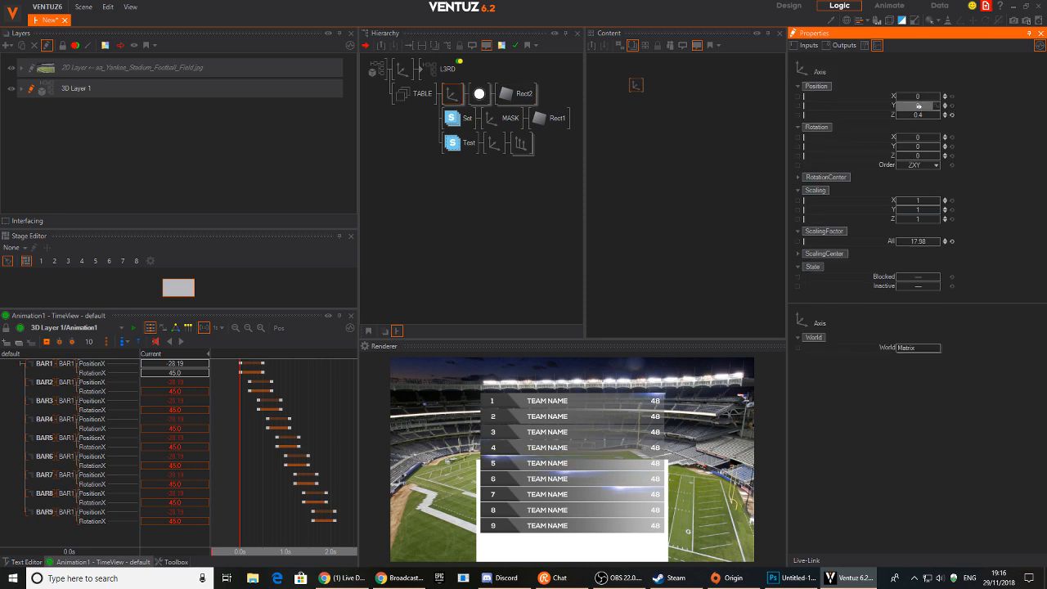
drag(939, 107, 916, 101)
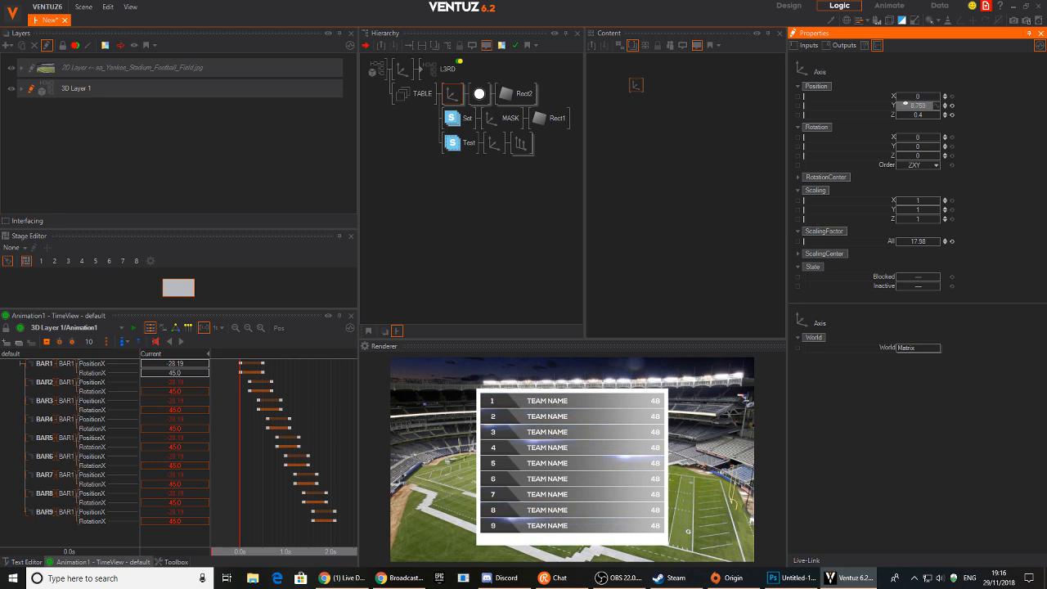
Replace the background rectangle in the TABLE group with a Rounded Rect placed after the color node.
click(520, 94)
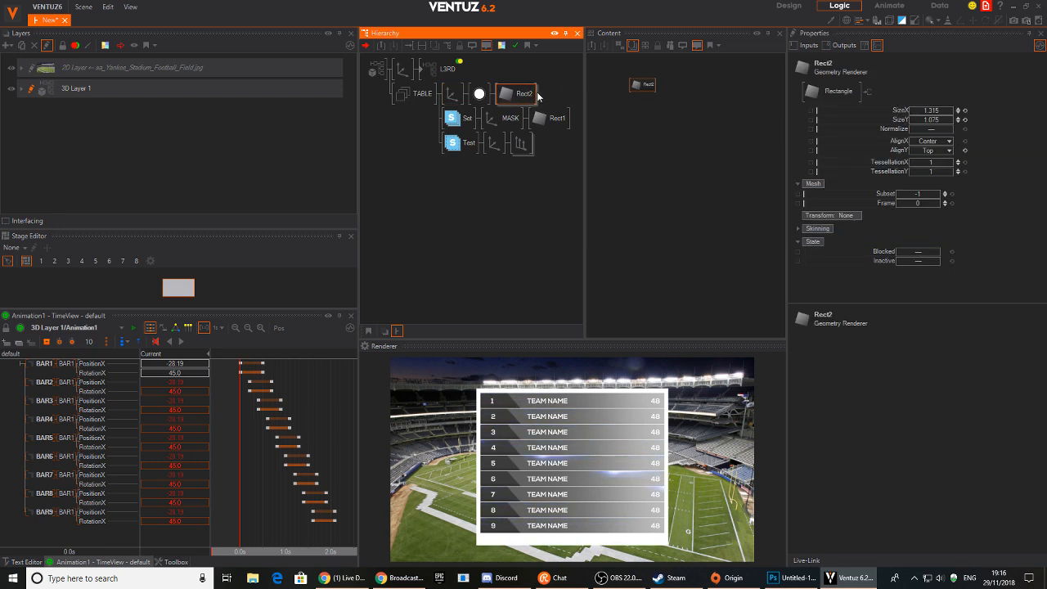
key(Delete)
double_click(510, 94)
text(ro)
click(544, 196)
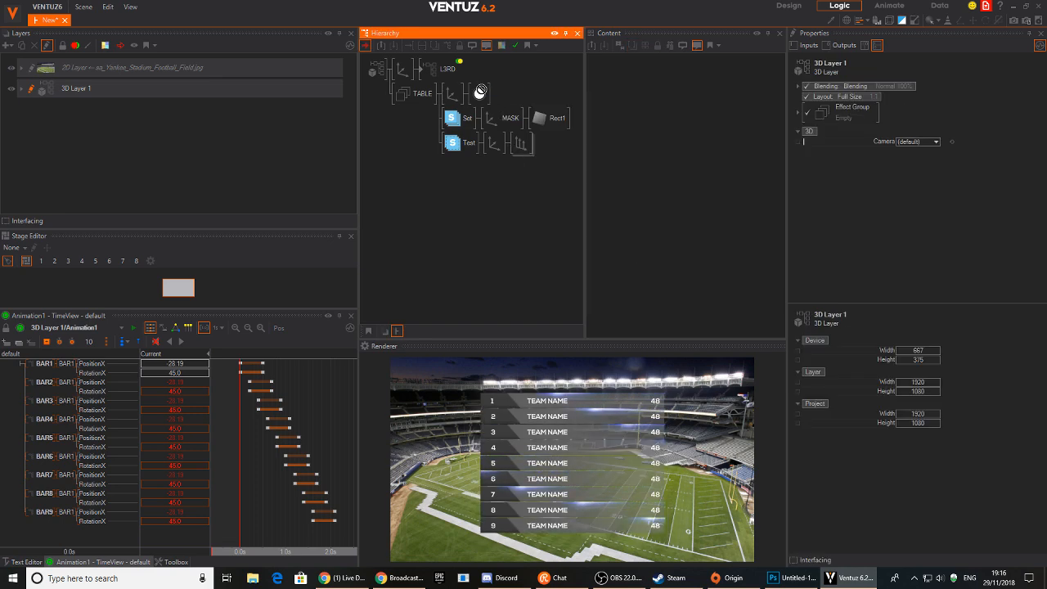
click(488, 98)
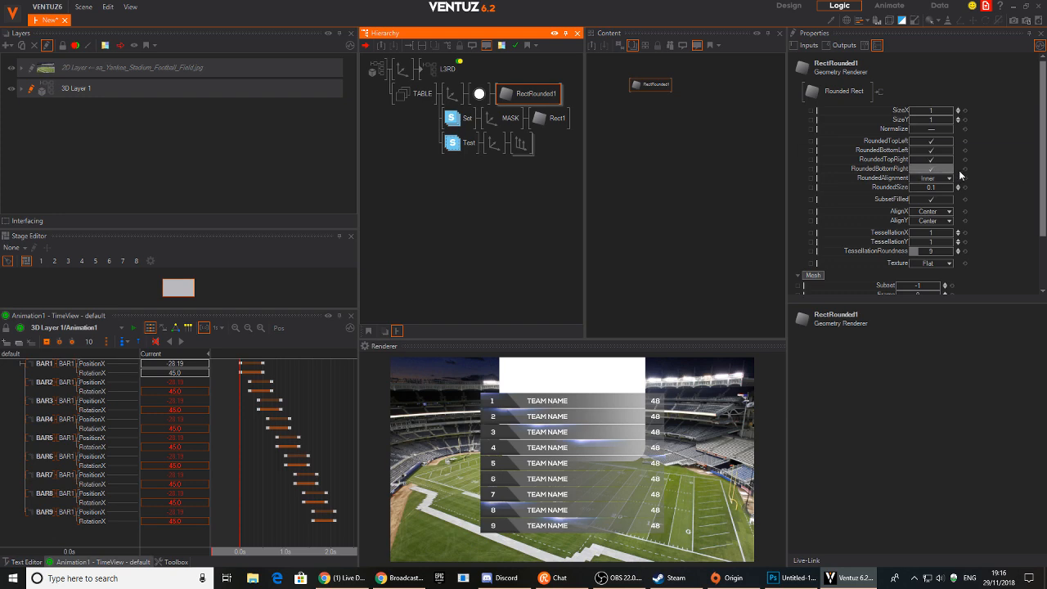
Set the rounded rectangle's AlignY to Top, SizeX to about 1.306, SizeY to 1.014 and RoundedSize to 0.0255.
click(928, 221)
click(924, 232)
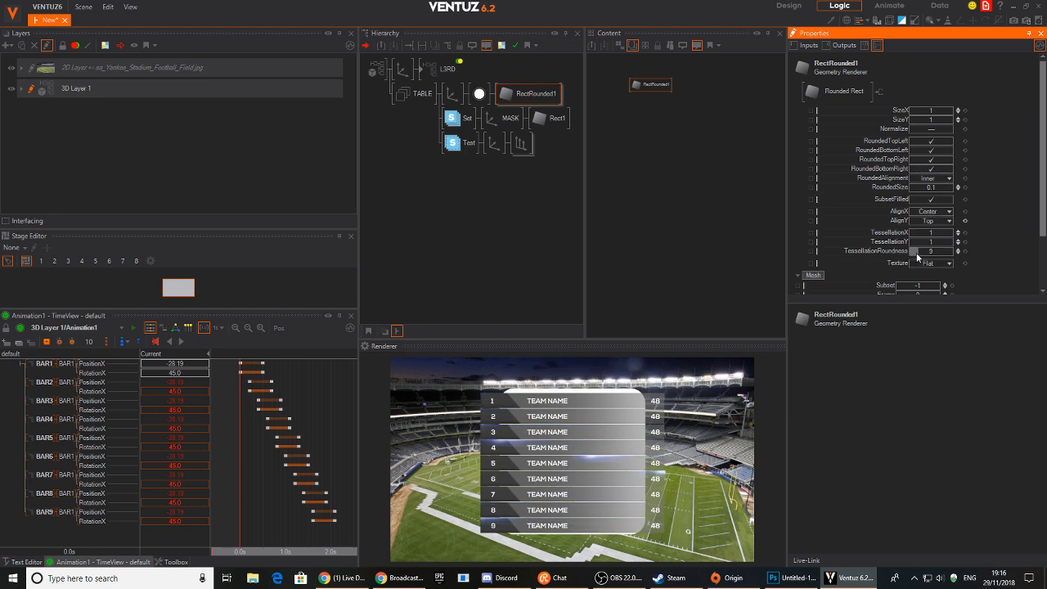
click(535, 99)
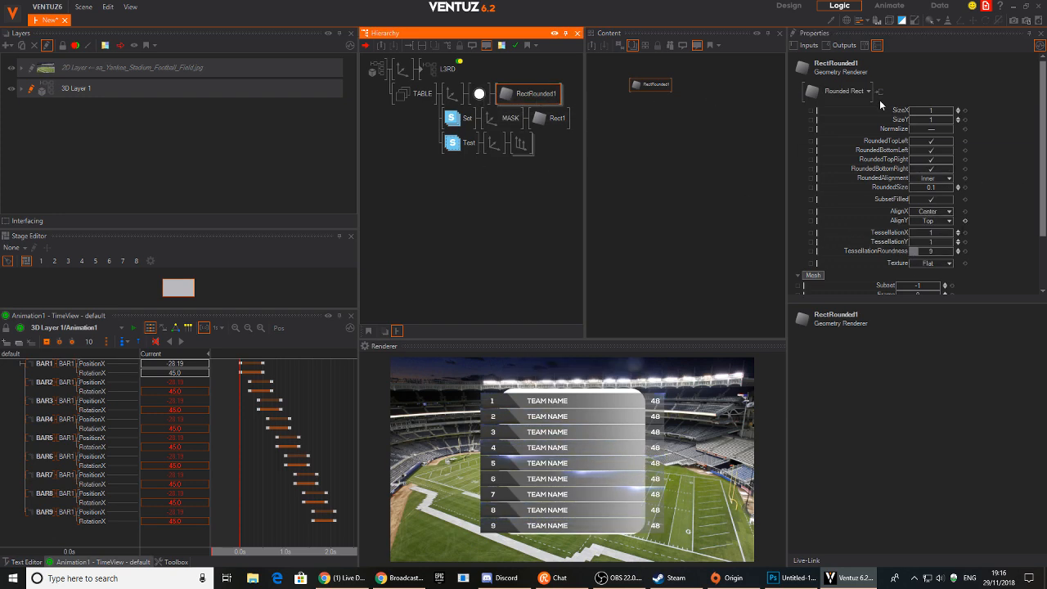
drag(933, 113, 948, 108)
drag(912, 191, 908, 187)
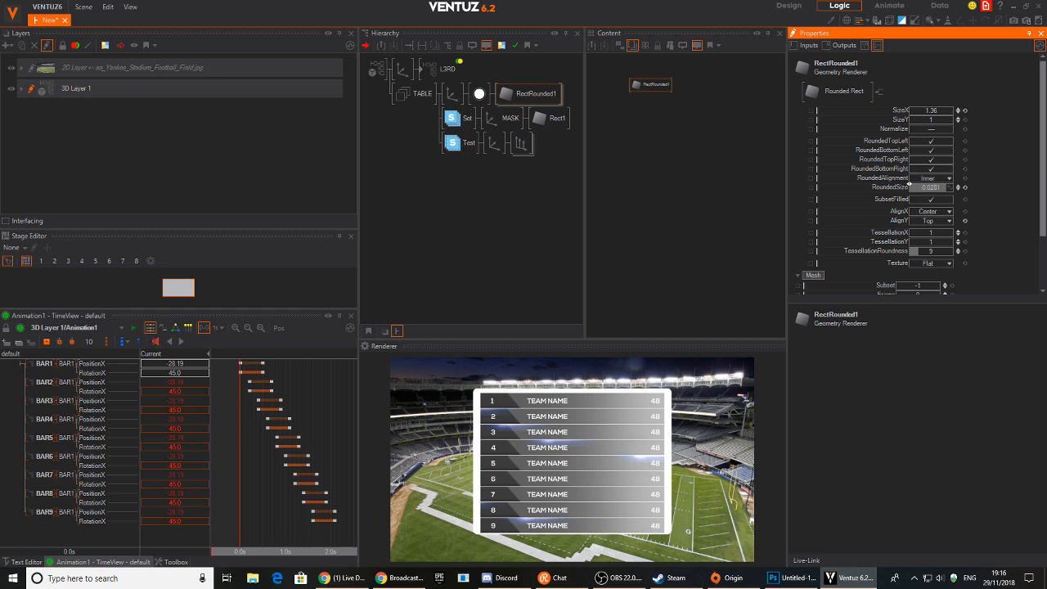
click(505, 95)
click(932, 110)
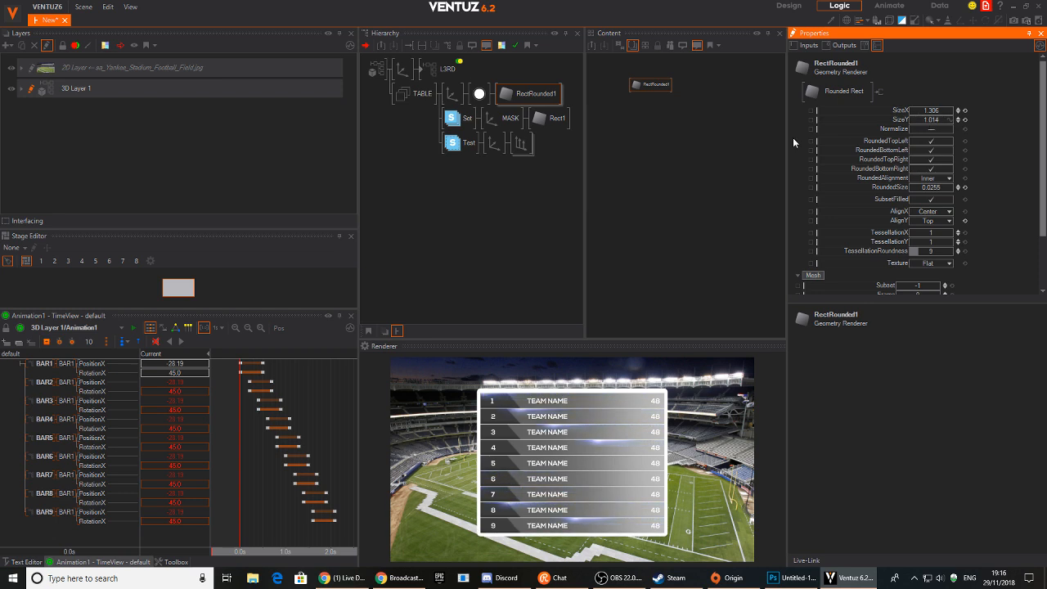
Add a Base texture stage to the background's material and change its source to a white-to-black 1D Gradient.
click(479, 93)
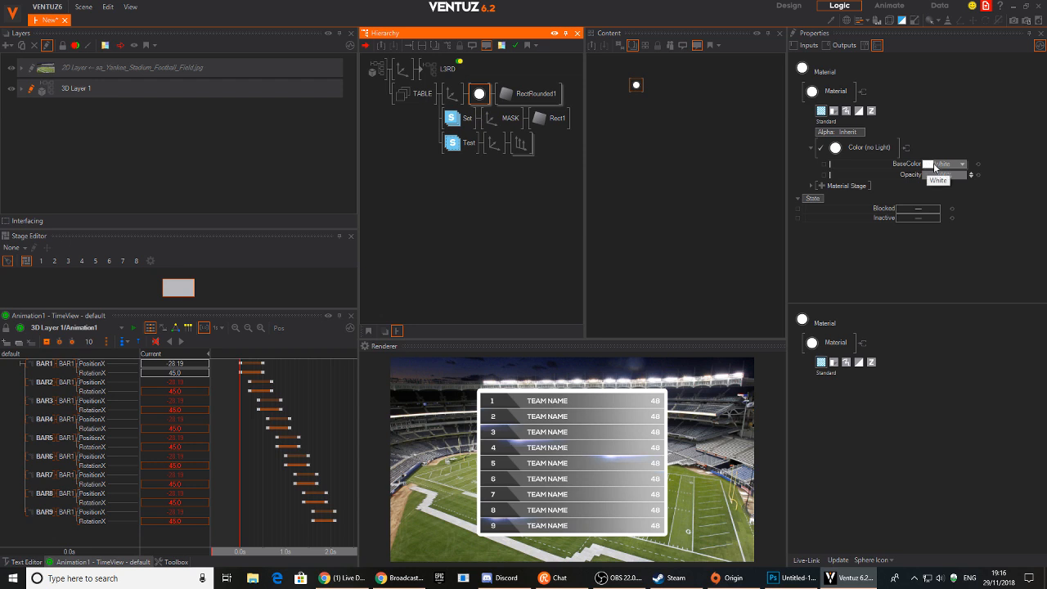
click(821, 186)
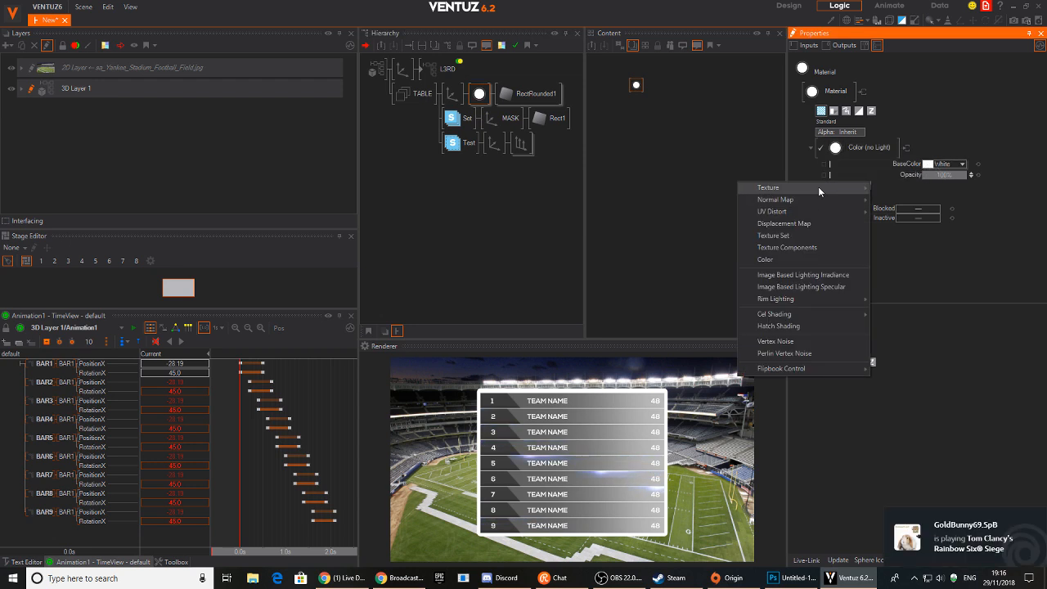
mouse_move(820, 189)
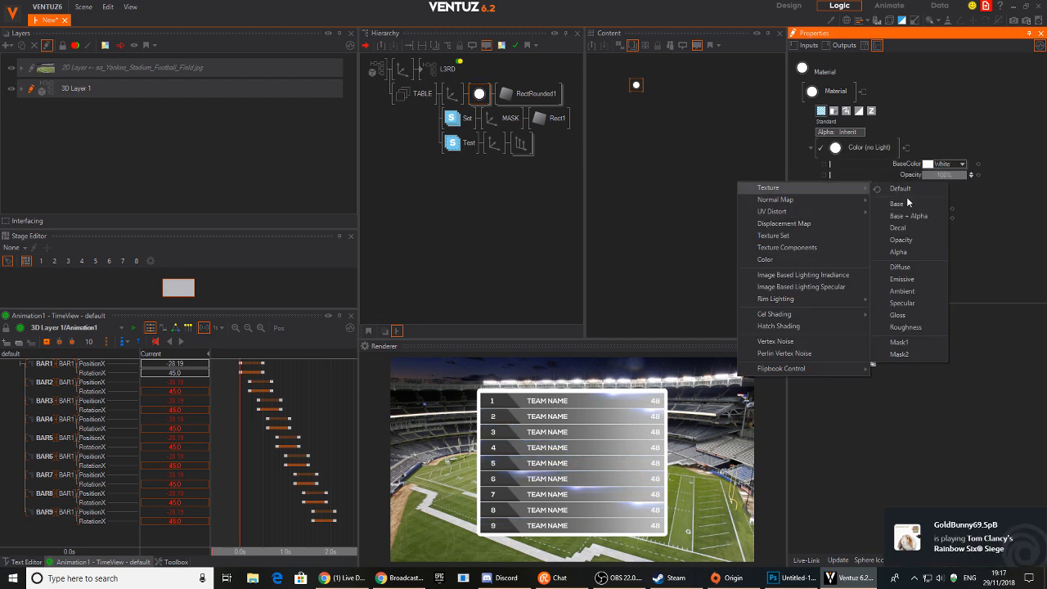
click(900, 206)
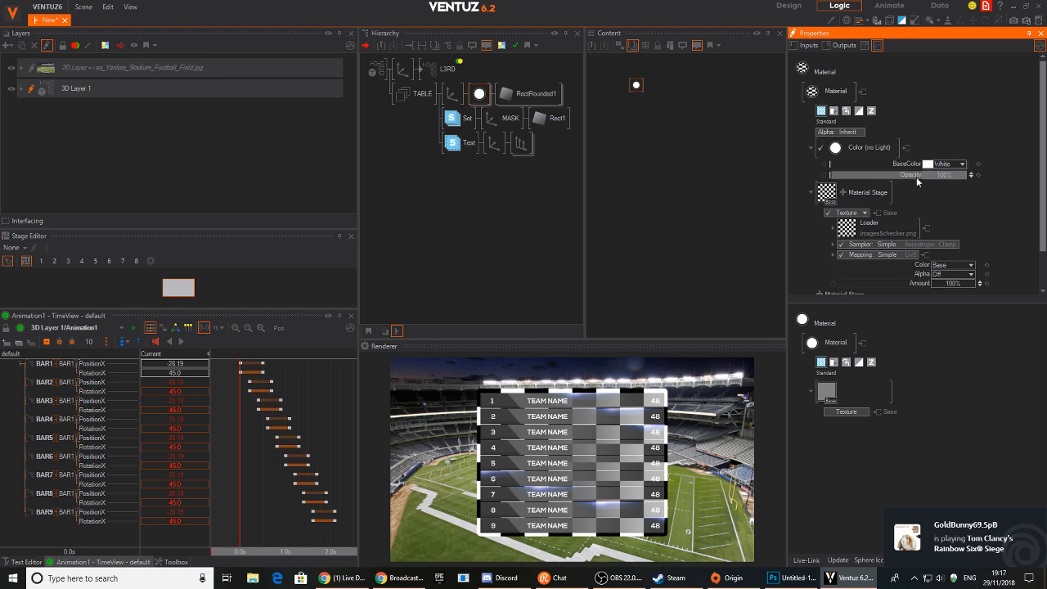
click(874, 222)
mouse_move(849, 259)
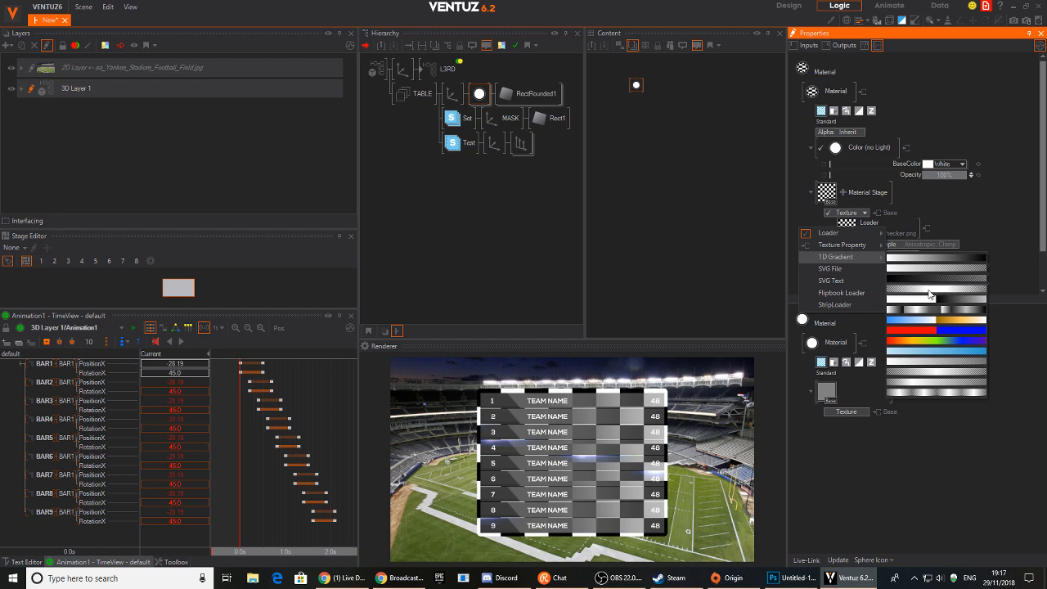
click(947, 257)
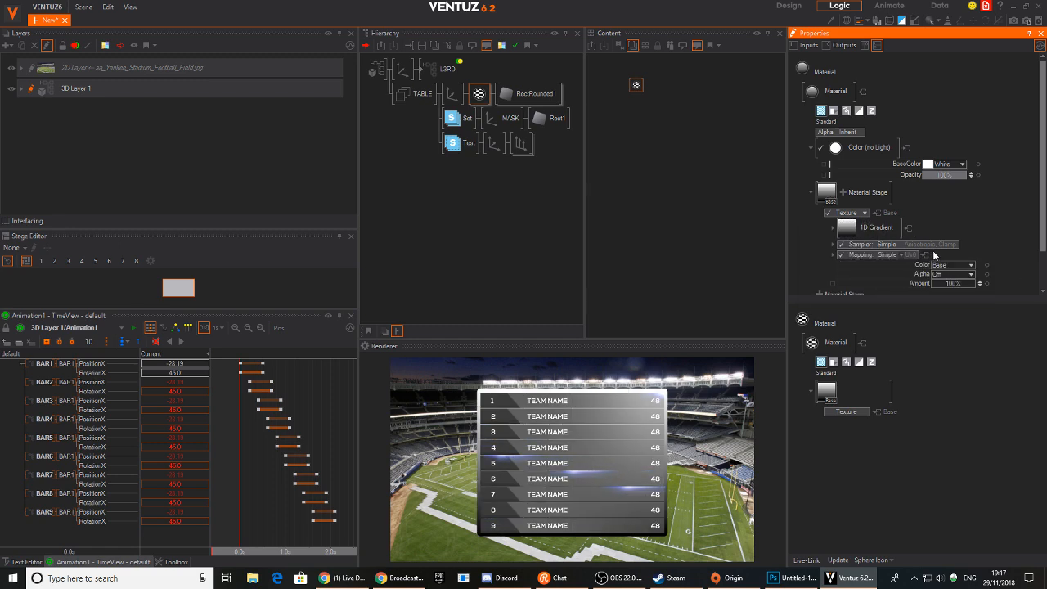
Recolour both ends of the background gradient dark blue, with the start at about RGB 0, 8, 127.
click(854, 239)
click(761, 309)
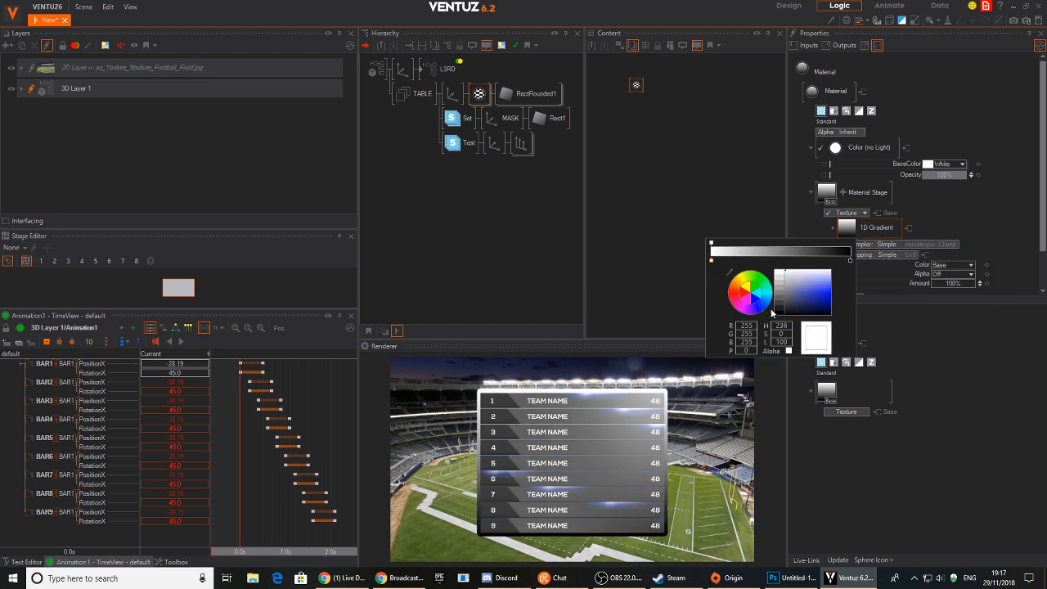
click(830, 305)
drag(855, 303, 855, 303)
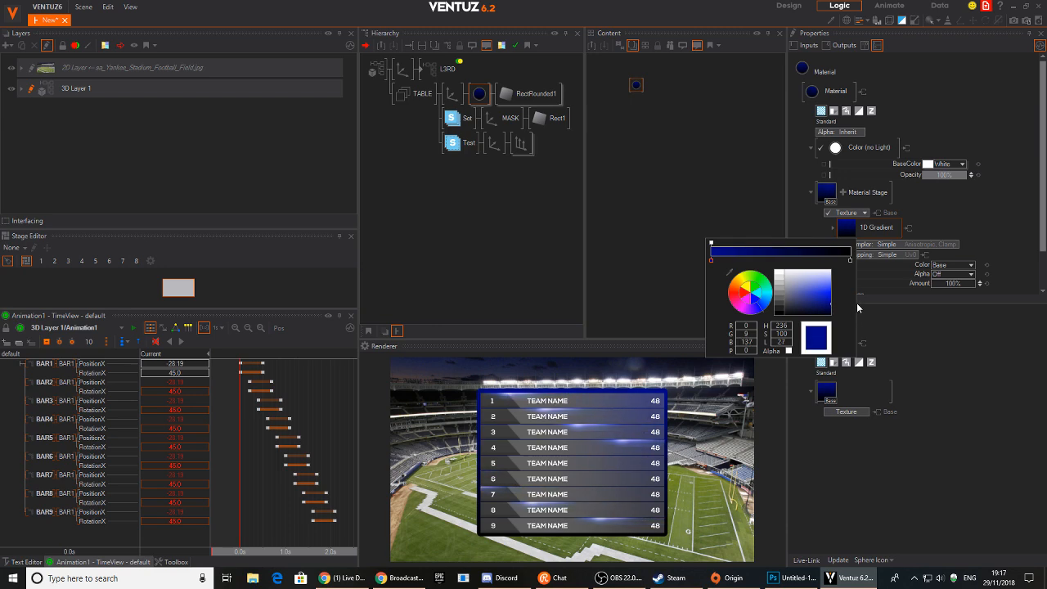
click(850, 261)
drag(759, 310, 860, 313)
click(873, 270)
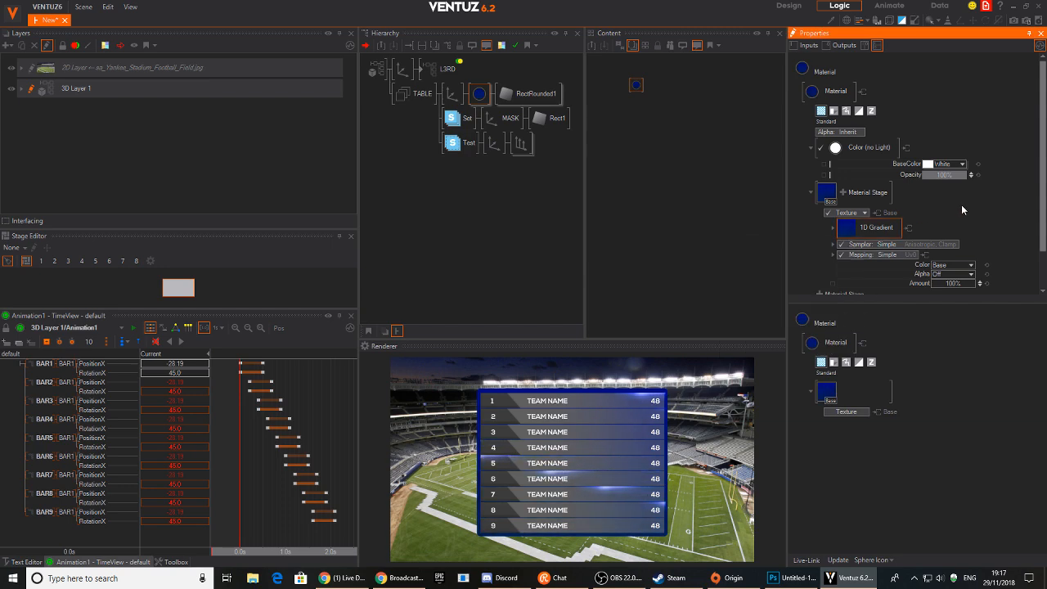
Change the gradient's start colour to dark teal, about RGB 0, 73, 91, and scrub the animation to hide the bars.
double_click(846, 232)
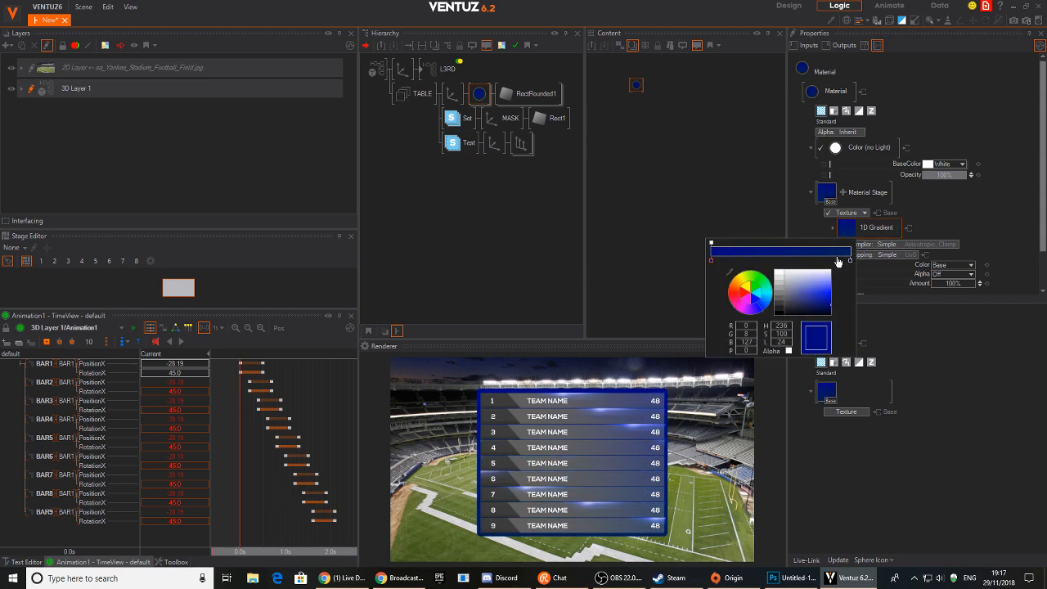
drag(821, 300, 838, 307)
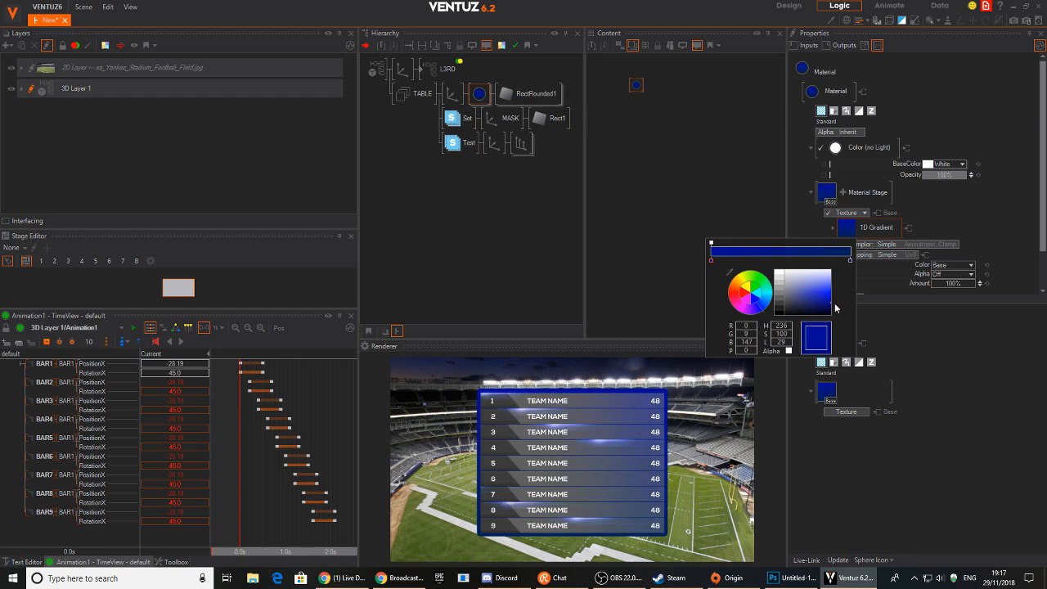
drag(755, 311, 842, 306)
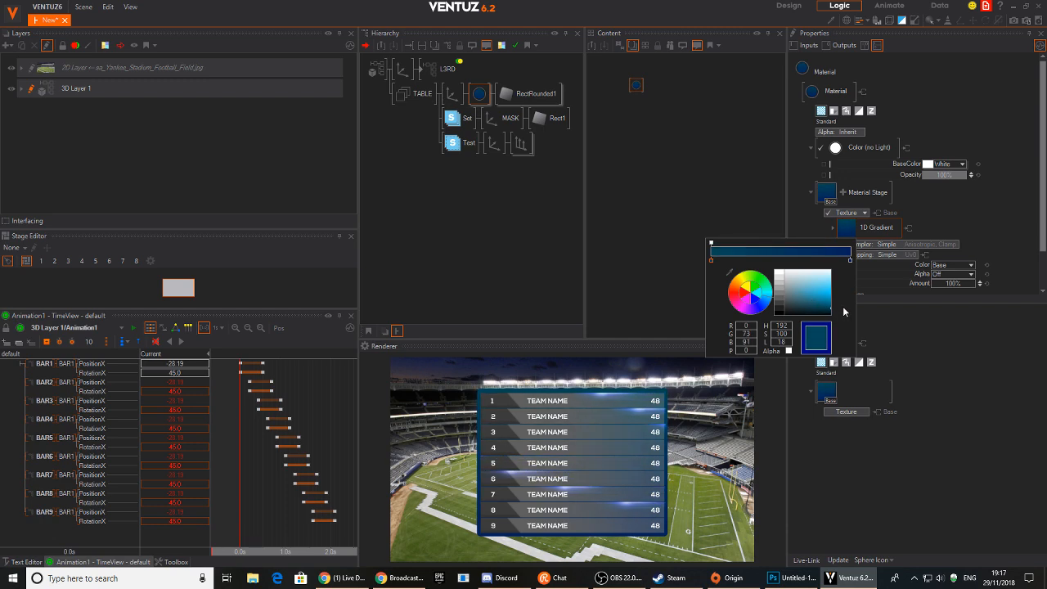
click(1019, 194)
right_drag(343, 467, 240, 467)
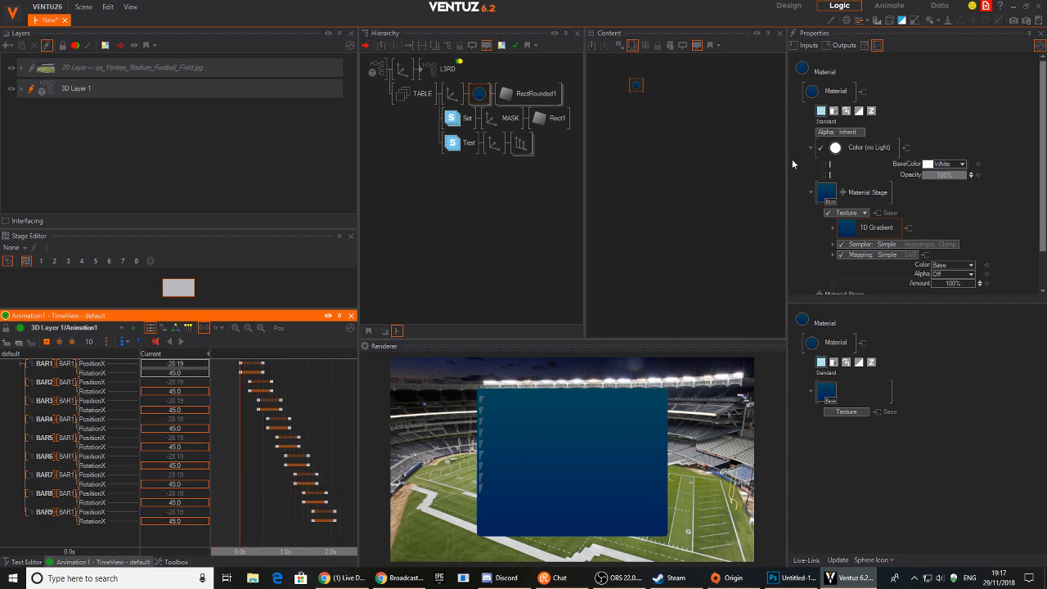
Set the gradient's end colour to dark navy, about RGB 12, 25, 48, and scrub the animation to preview the bars.
click(845, 230)
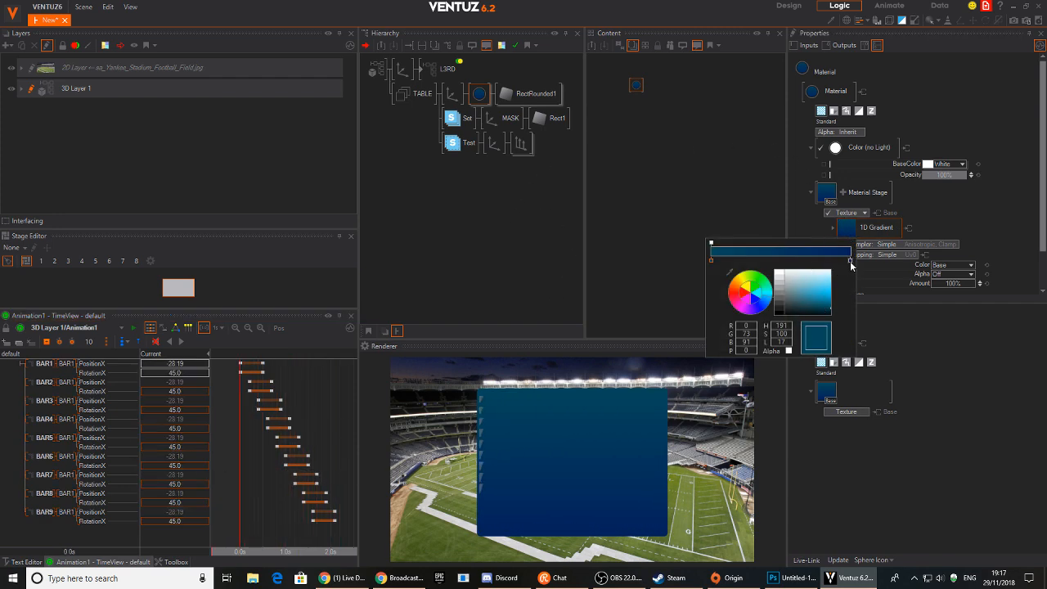
click(850, 262)
drag(769, 304, 812, 311)
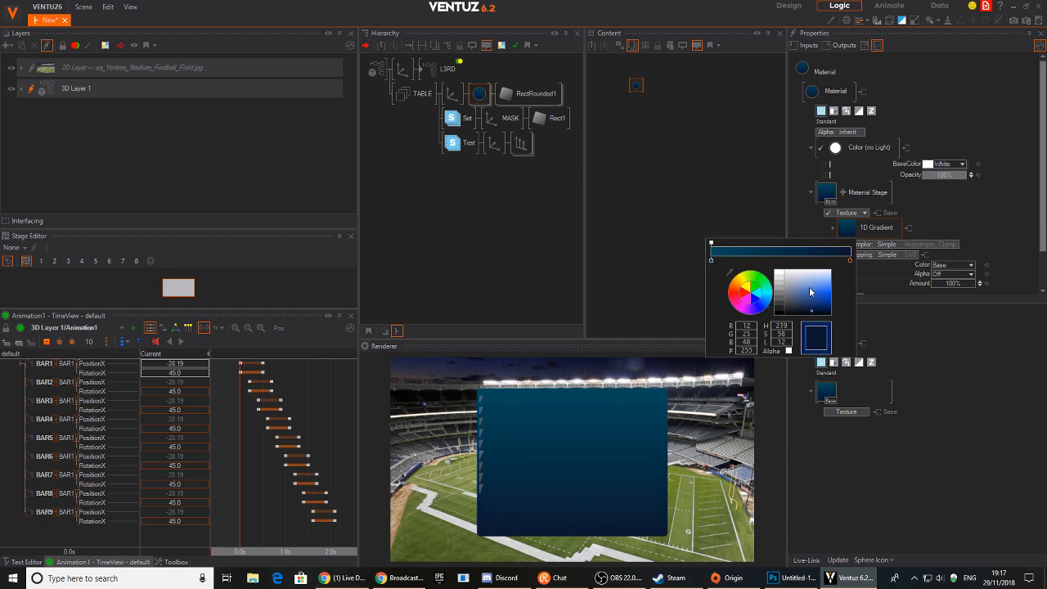
click(956, 214)
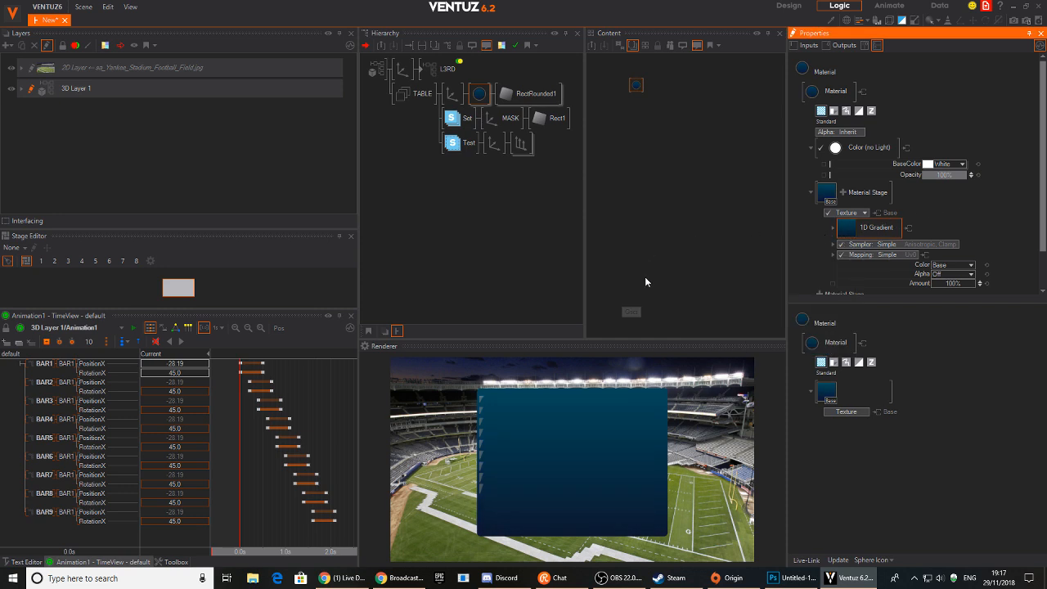
drag(324, 472, 241, 444)
click(181, 342)
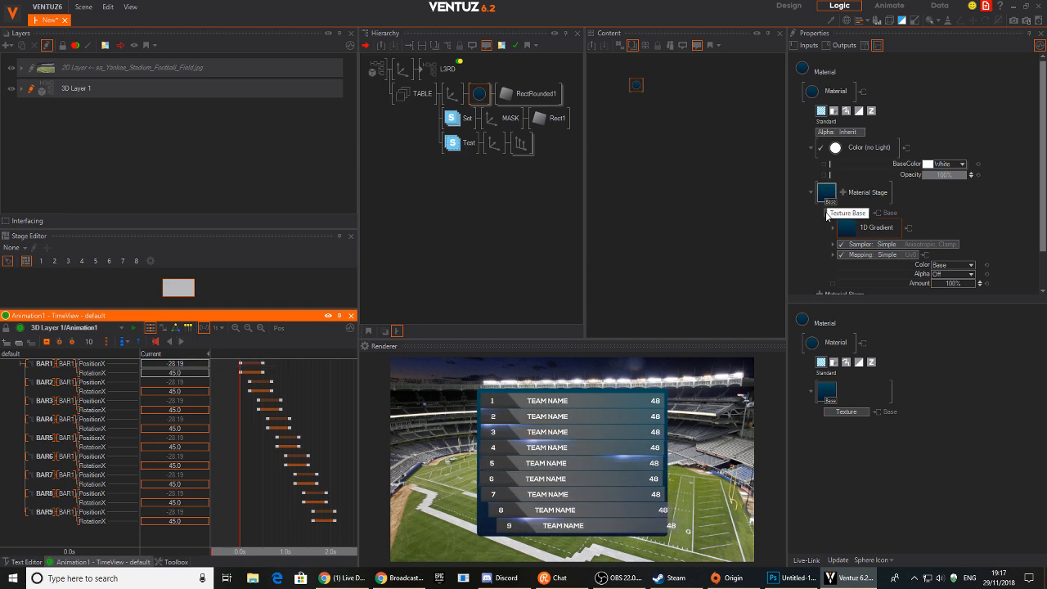
Add an opacity stop at the gradient's end, lower it to about 159, and scrub the animation to check the background.
click(847, 228)
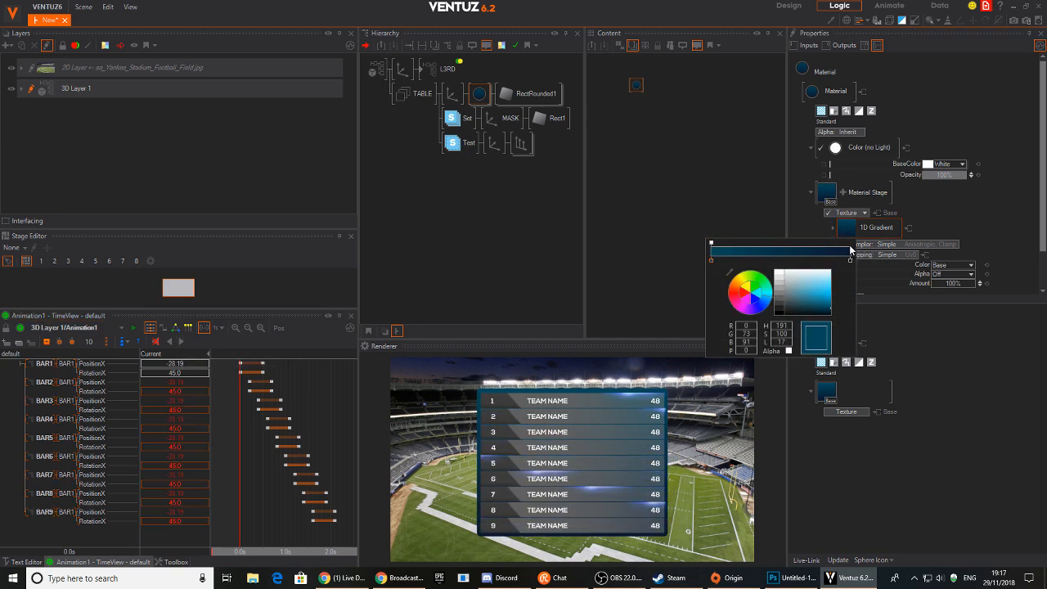
click(851, 243)
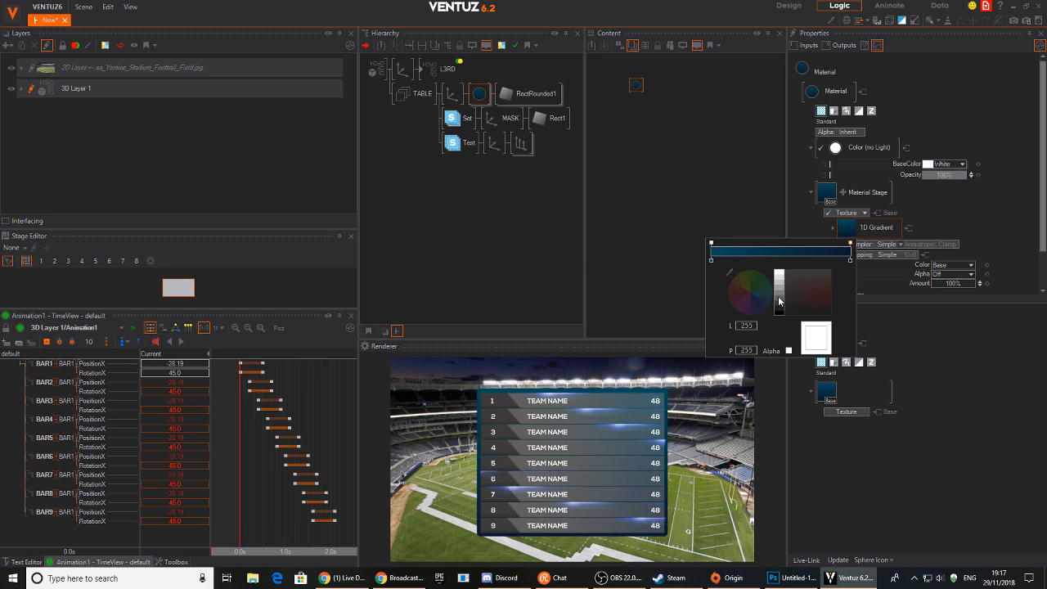
drag(782, 277, 771, 304)
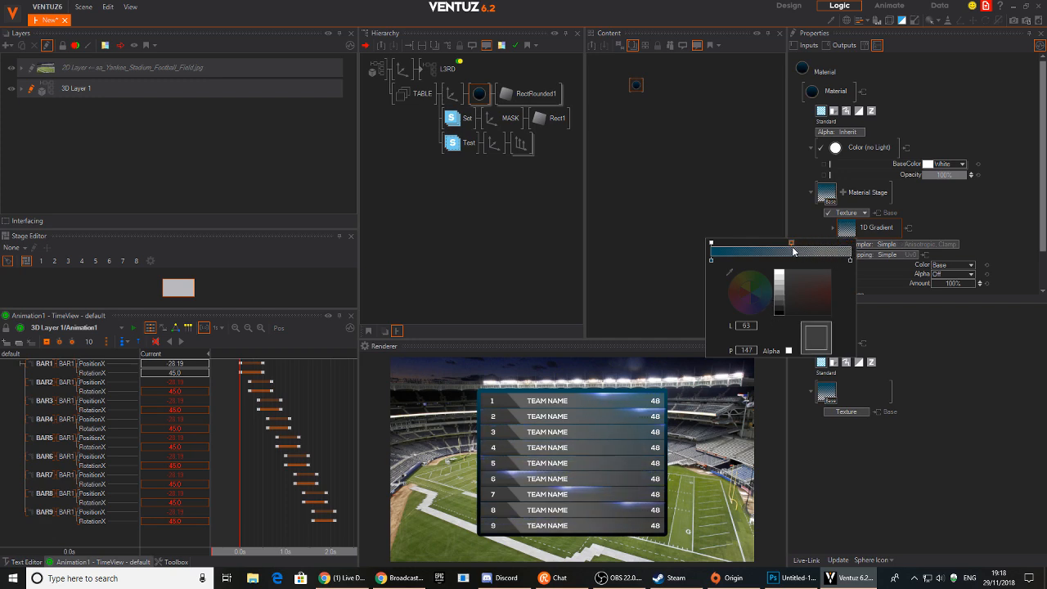
drag(780, 299, 781, 294)
click(1003, 211)
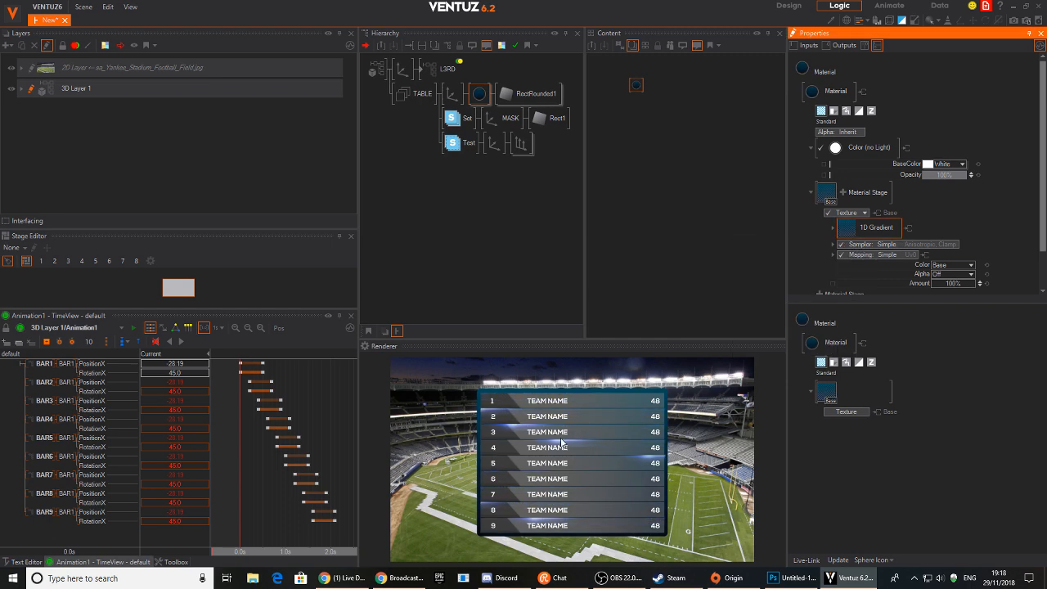
drag(347, 446, 195, 433)
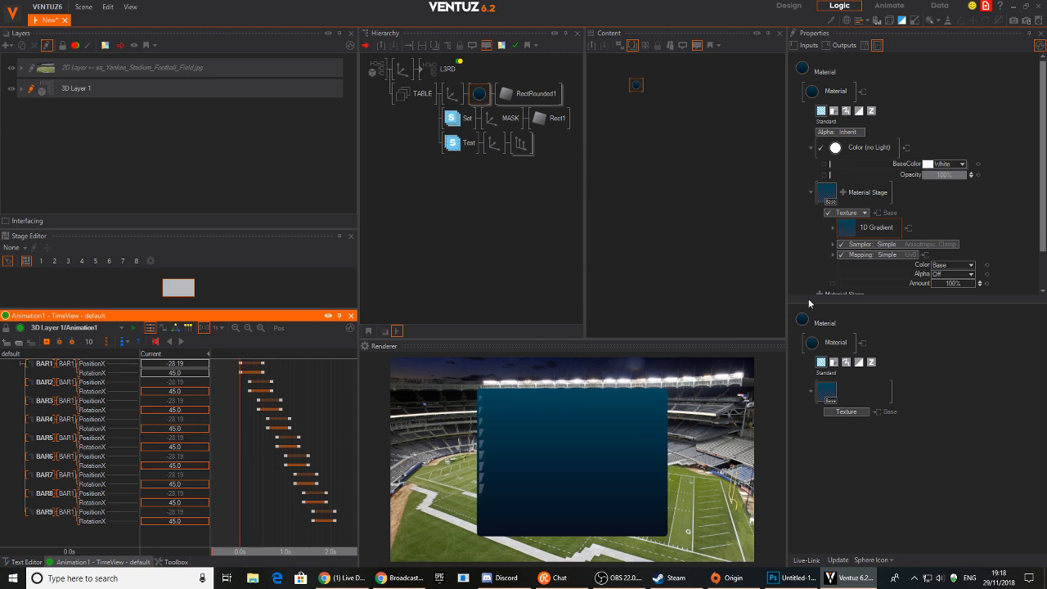
Switch the background material's texture stage to Base + Alpha so the gradient's transparency applies.
click(847, 233)
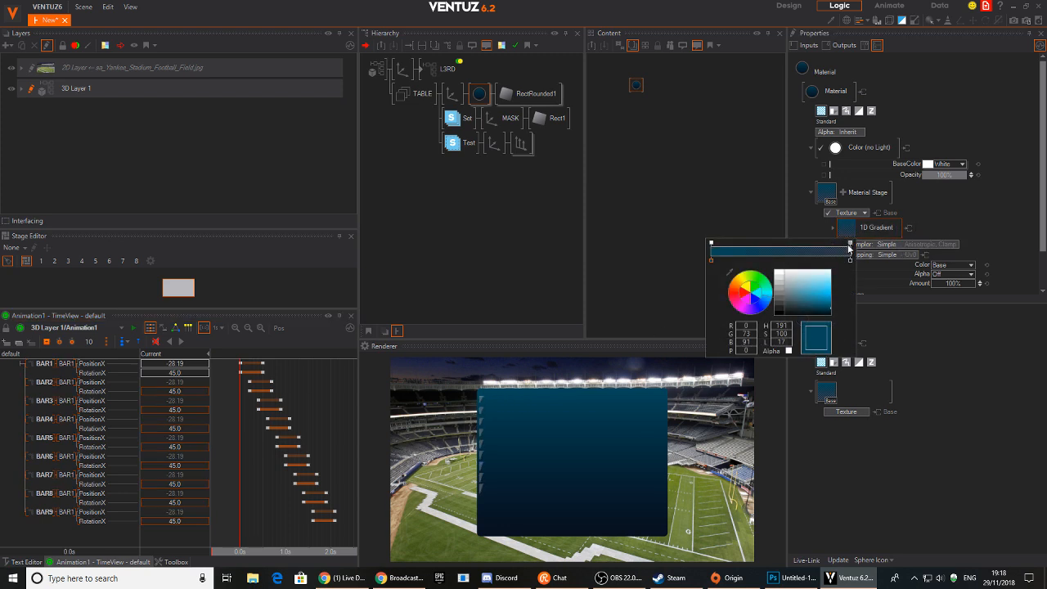
click(864, 219)
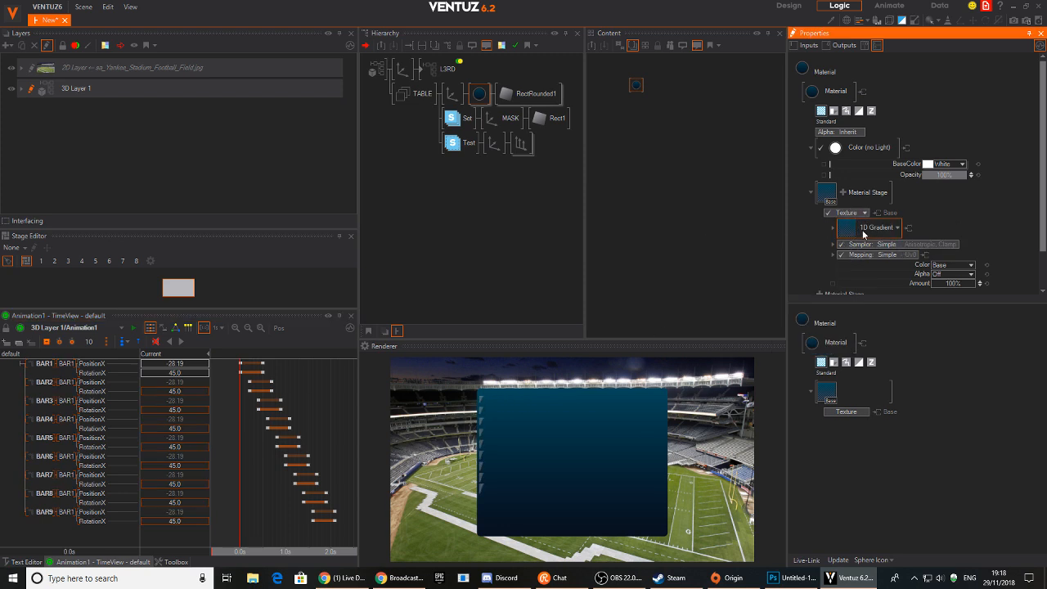
click(864, 213)
mouse_move(855, 224)
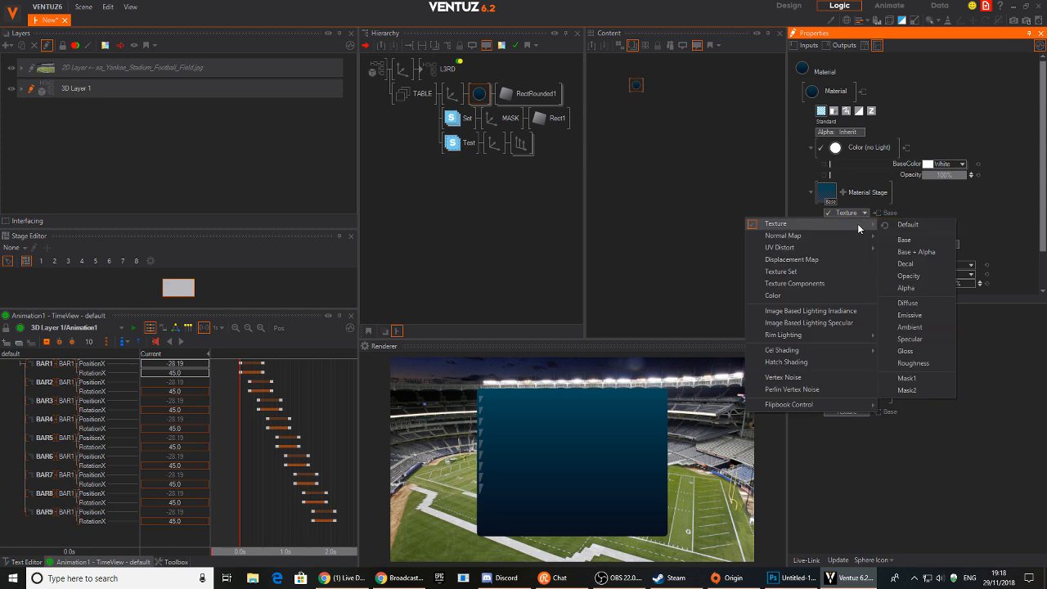
click(907, 253)
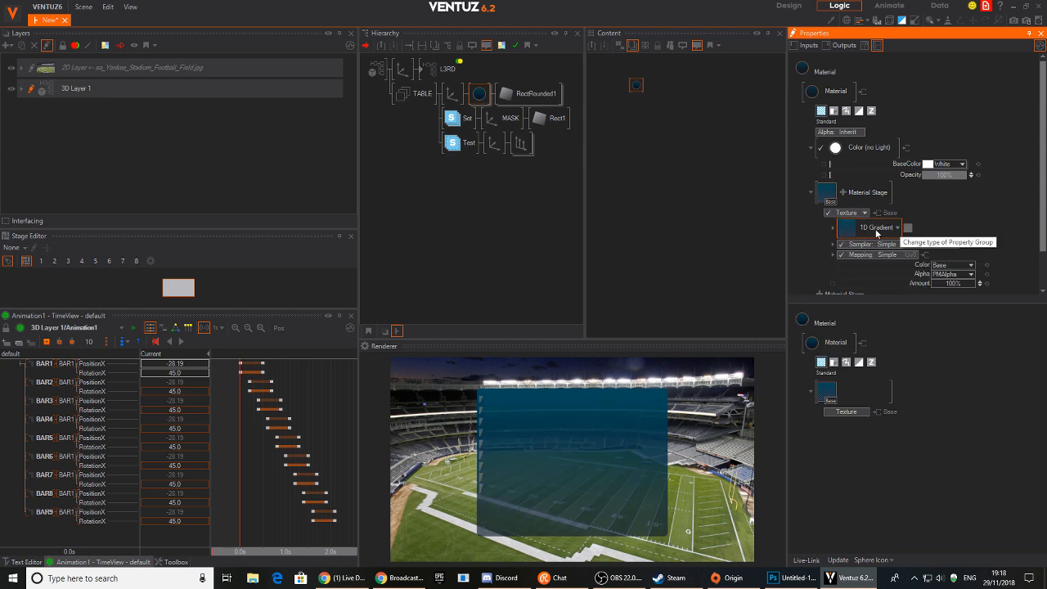
Move the gradient's last opacity stop to position 255 and raise its opacity to about 223.
click(850, 236)
click(802, 250)
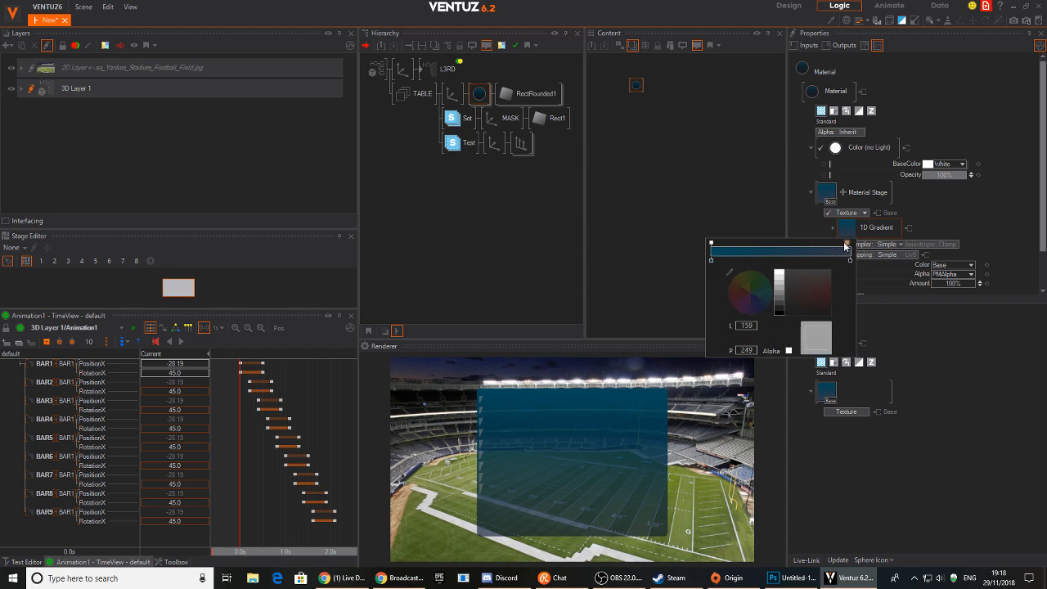
drag(841, 251, 868, 254)
mouse_move(779, 296)
mouse_down()
mouse_move(780, 278)
mouse_move(779, 313)
mouse_move(781, 271)
mouse_move(782, 279)
mouse_up()
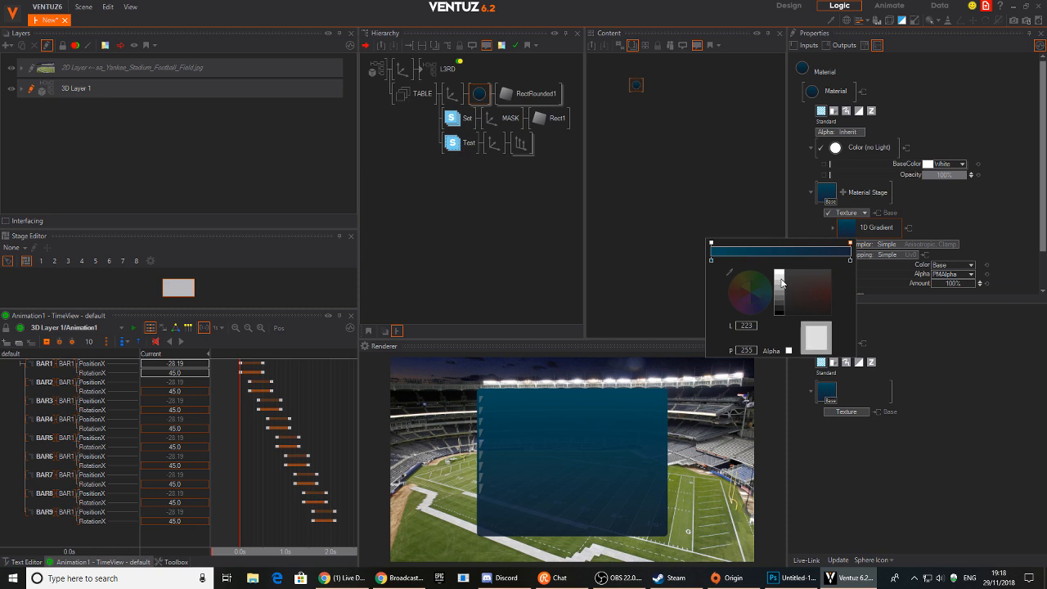
Close the gradient editor, play the bar animation, and return the playhead to the start.
click(906, 233)
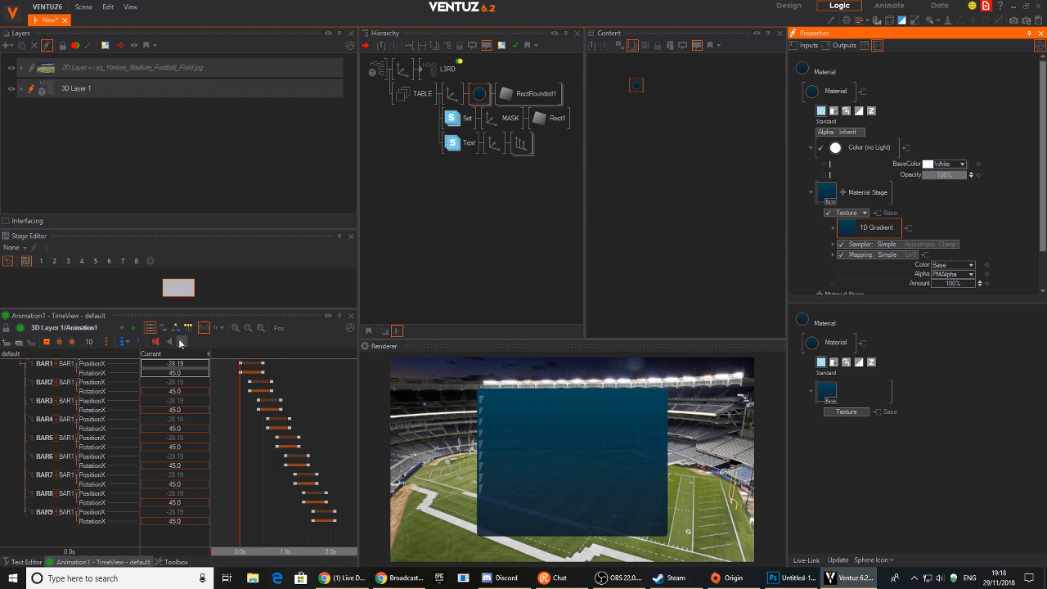
click(180, 340)
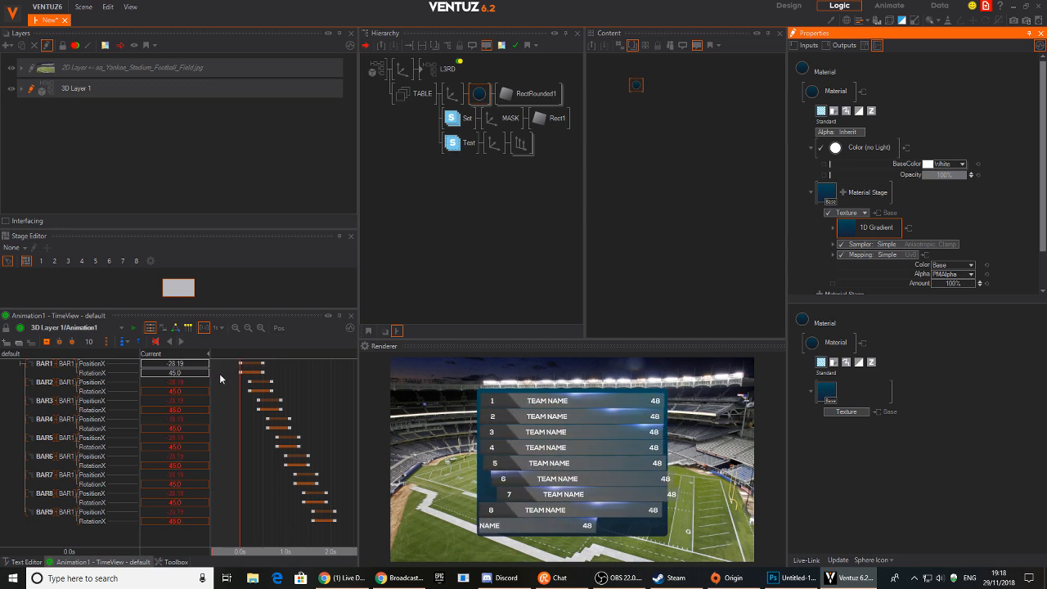
drag(315, 432, 240, 433)
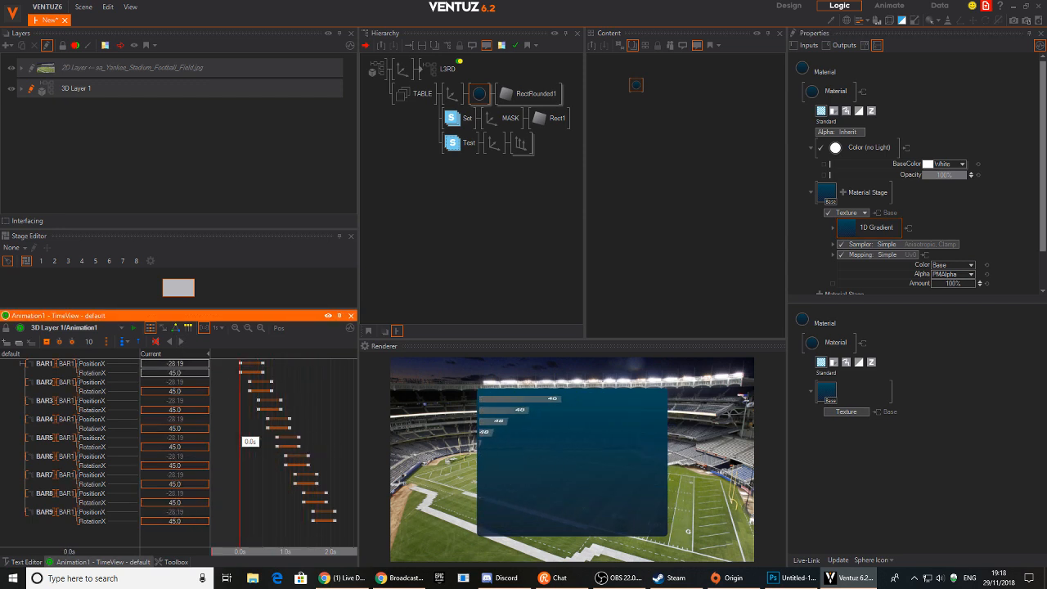
Shift the keyframes of all nine bars later on the timeline to leave room at the start, and return to 0.0 s.
scroll(295, 495, down, 5)
drag(326, 544, 234, 360)
drag(294, 520, 320, 520)
right_drag(303, 473, 238, 467)
Show RectRounded1 together with the bars in the content view and bind its SizeY to the bars' keyframe animation.
ctrl+click(546, 98)
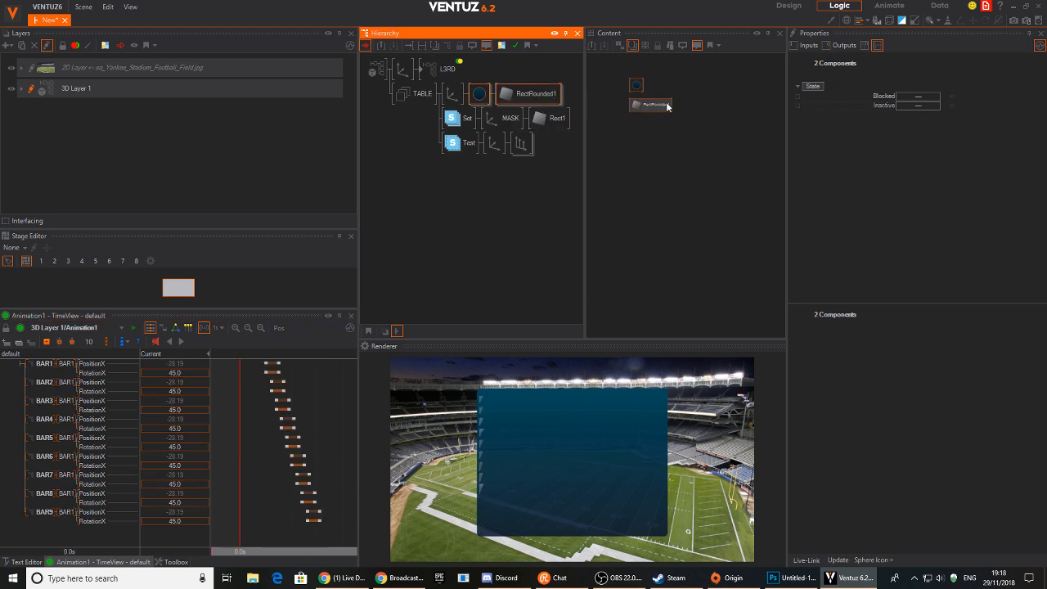
drag(647, 105, 787, 157)
click(644, 127)
click(526, 144)
ctrl+click(561, 144)
click(664, 148)
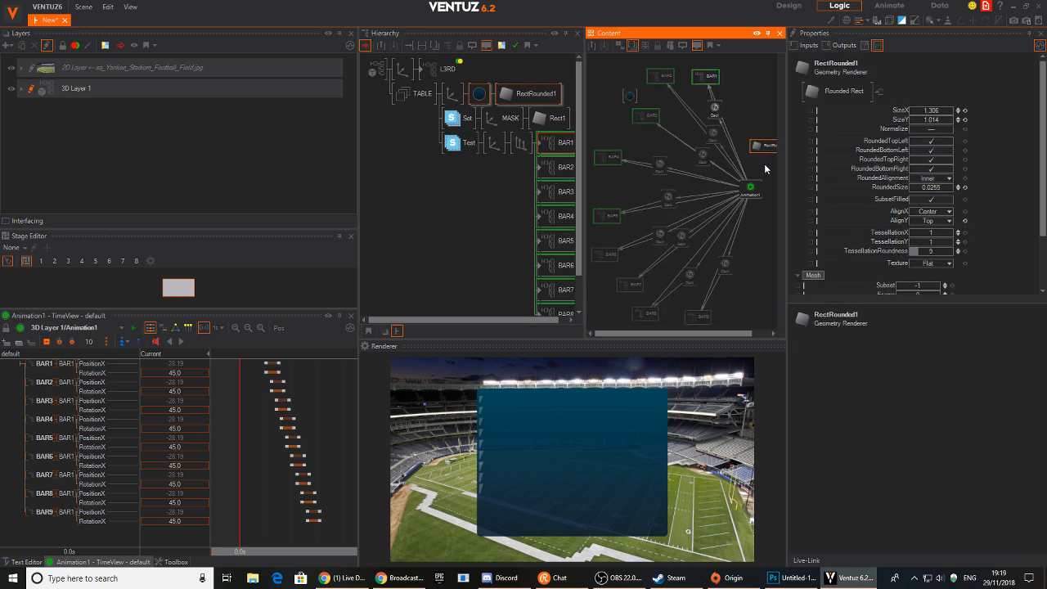
middle_drag(766, 168, 746, 161)
drag(762, 142, 773, 135)
drag(886, 120, 729, 180)
Keyframe RectRounded1's SizeY at 0.0 s and about 0.5 s, and set the first key to 0.
middle_drag(257, 463, 263, 513)
drag(252, 448, 264, 448)
scroll(258, 453, up, 6)
middle_drag(260, 459, 293, 454)
click(271, 453)
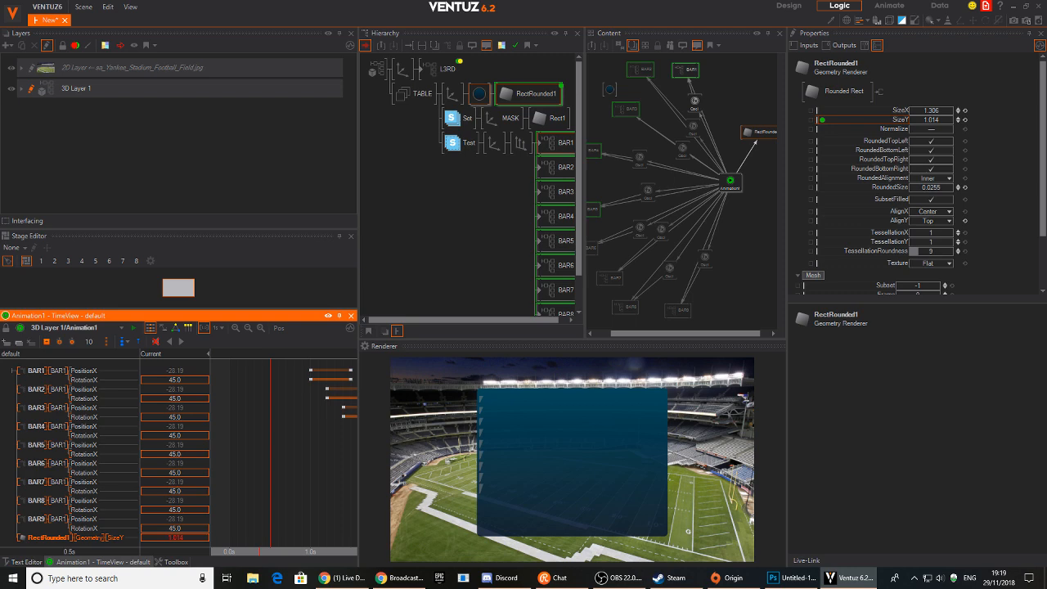
click(64, 540)
click(230, 448)
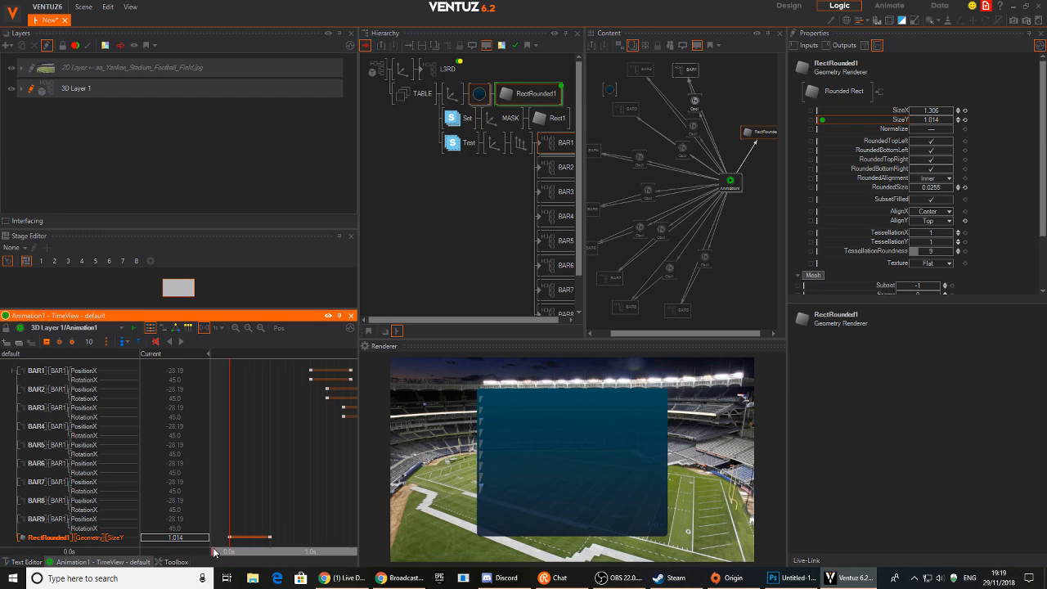
double_click(193, 537)
text(0)
key(Return)
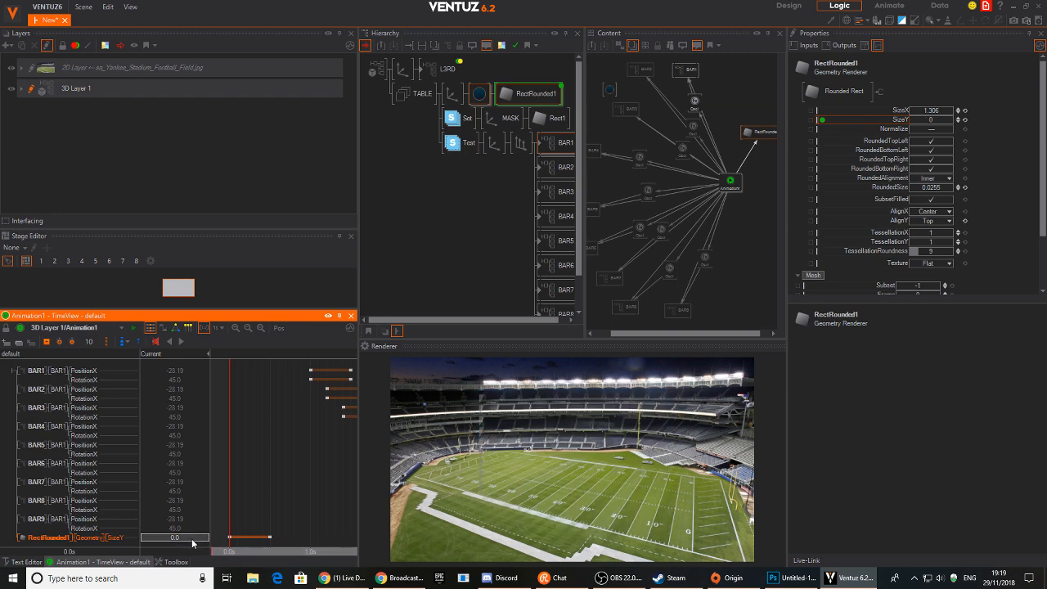
Move all the bars' keyframes earlier to start at 0.3 s, overlapping the background's growth.
drag(234, 482, 271, 490)
scroll(273, 491, down, 2)
scroll(298, 510, down, 2)
drag(315, 535, 238, 399)
Play the combined background and bar animation twice, and scrub the playhead to about 1.2 s.
click(182, 341)
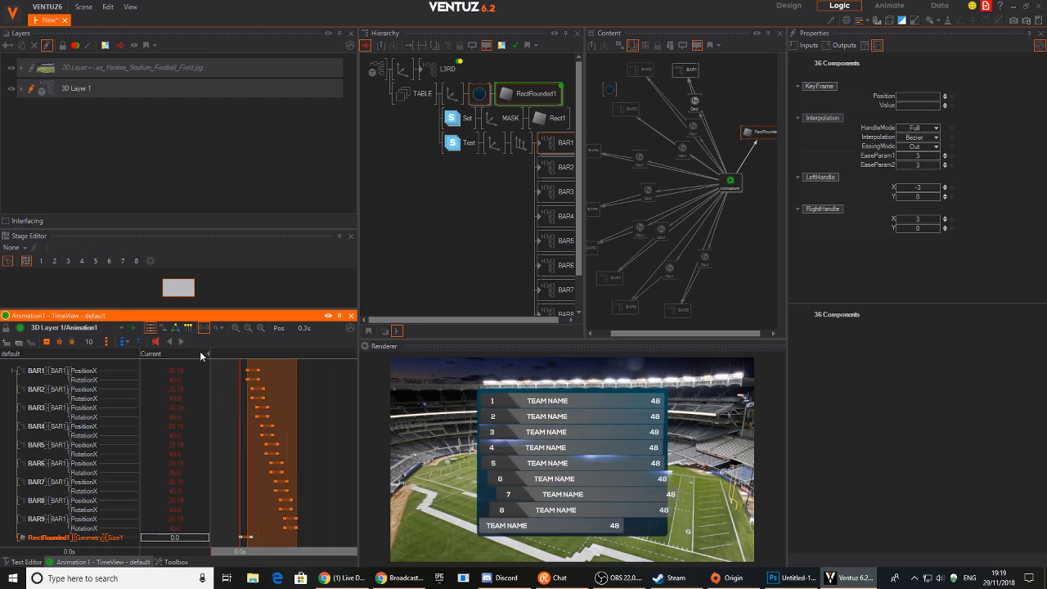
drag(263, 462, 239, 461)
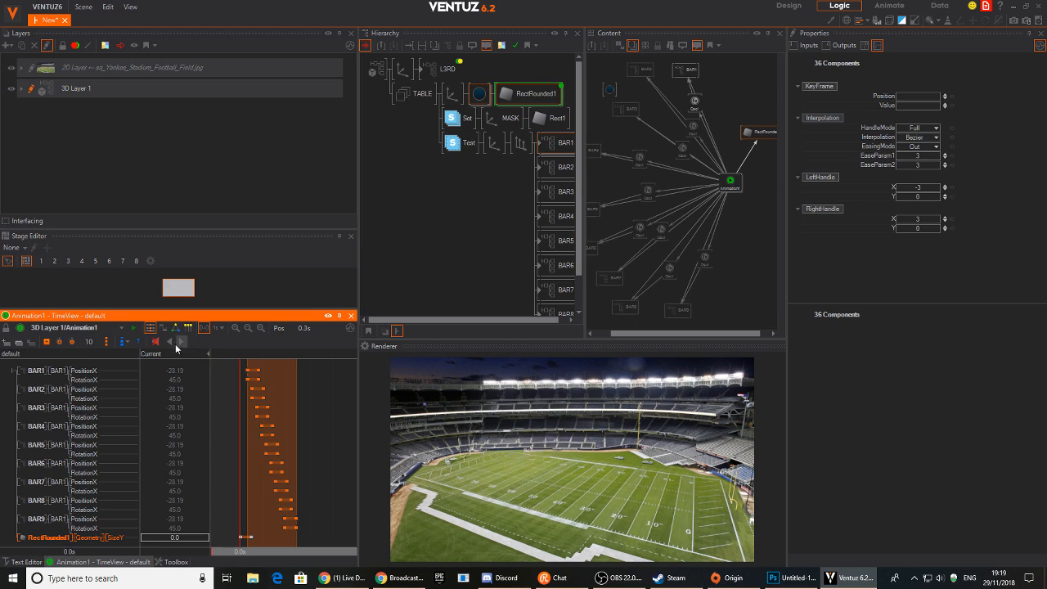
click(182, 342)
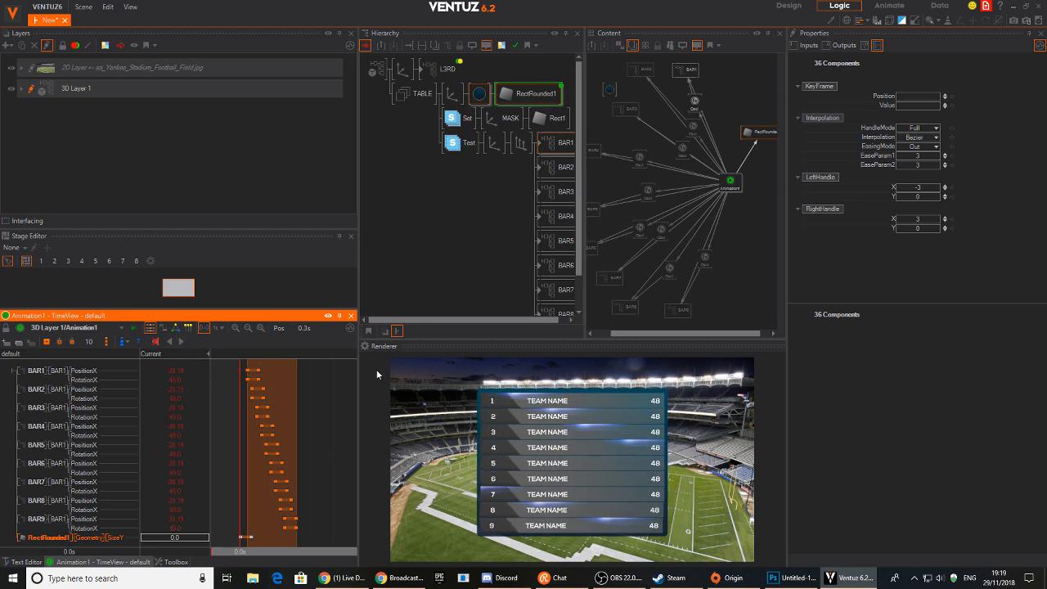
right_drag(324, 409, 268, 421)
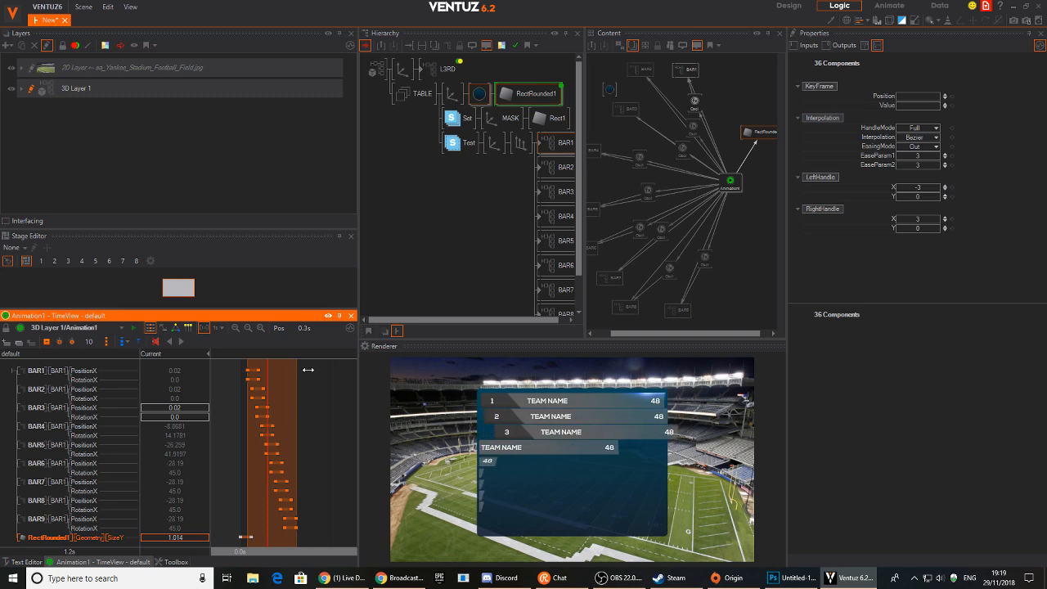
Add a second material stage with a Base texture to the background material.
click(479, 94)
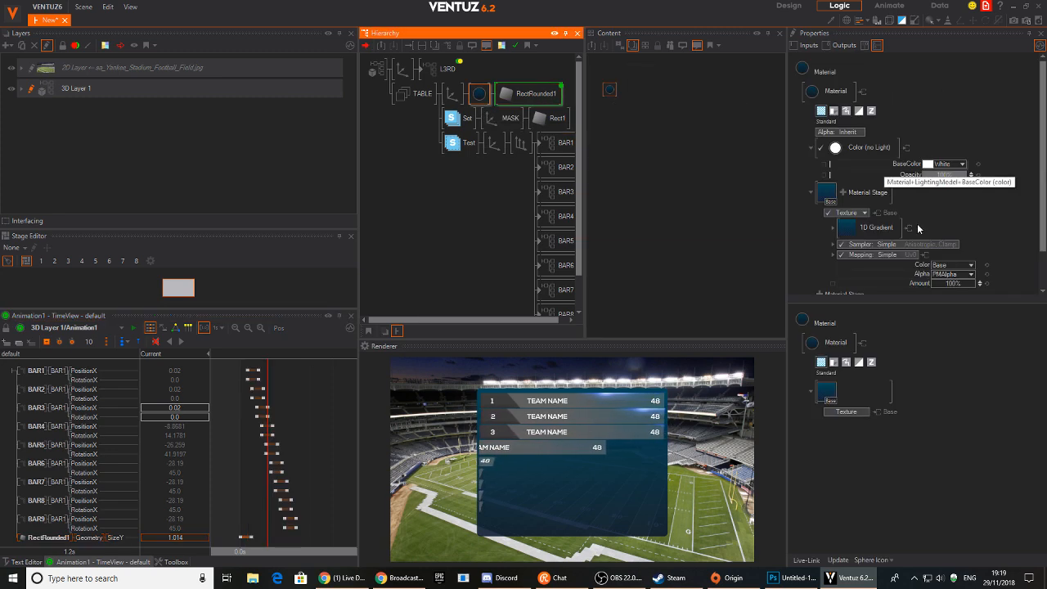
click(843, 193)
mouse_move(822, 187)
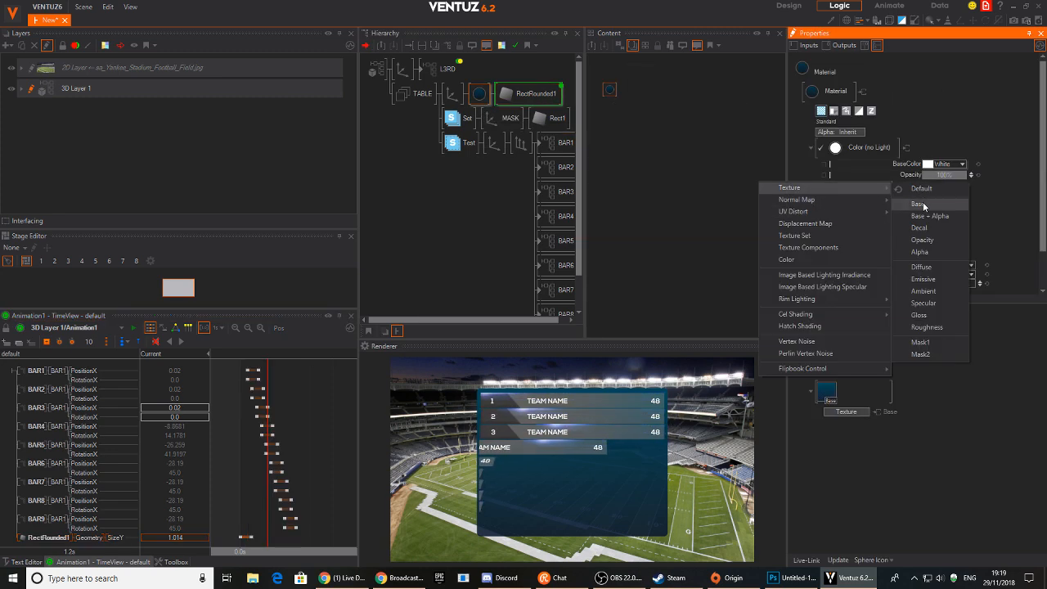
click(922, 204)
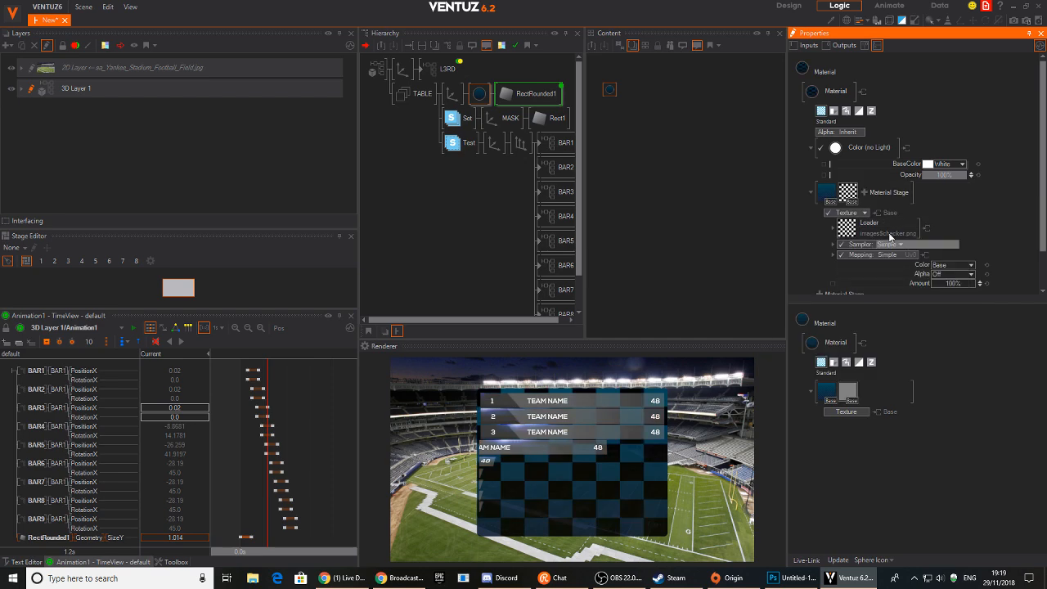
Browse the project's Images folder for a reflection texture for the new stage.
click(845, 233)
scroll(592, 233, down, 10)
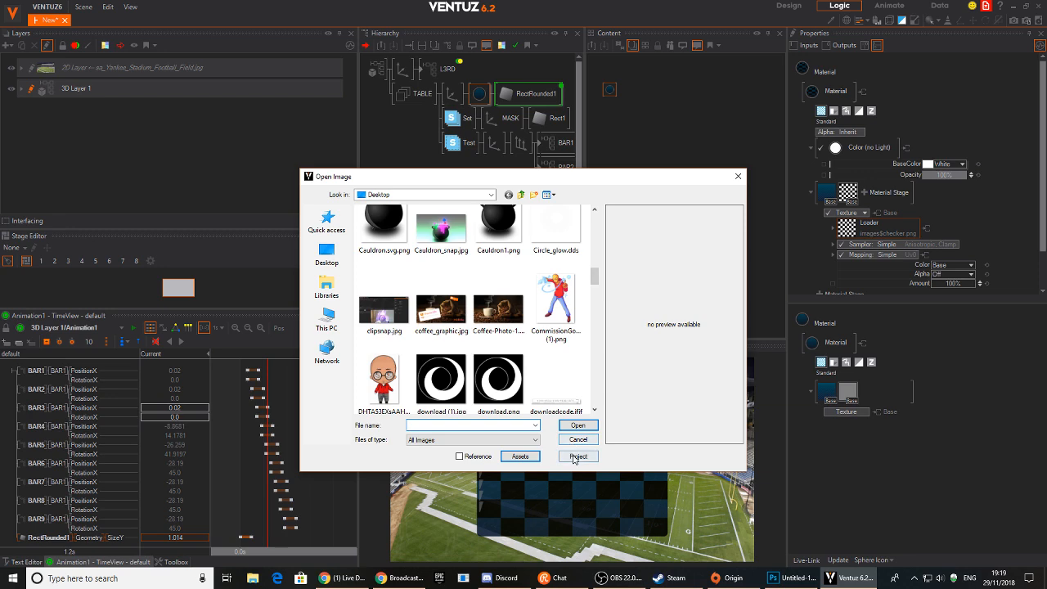
click(577, 457)
drag(598, 224, 588, 408)
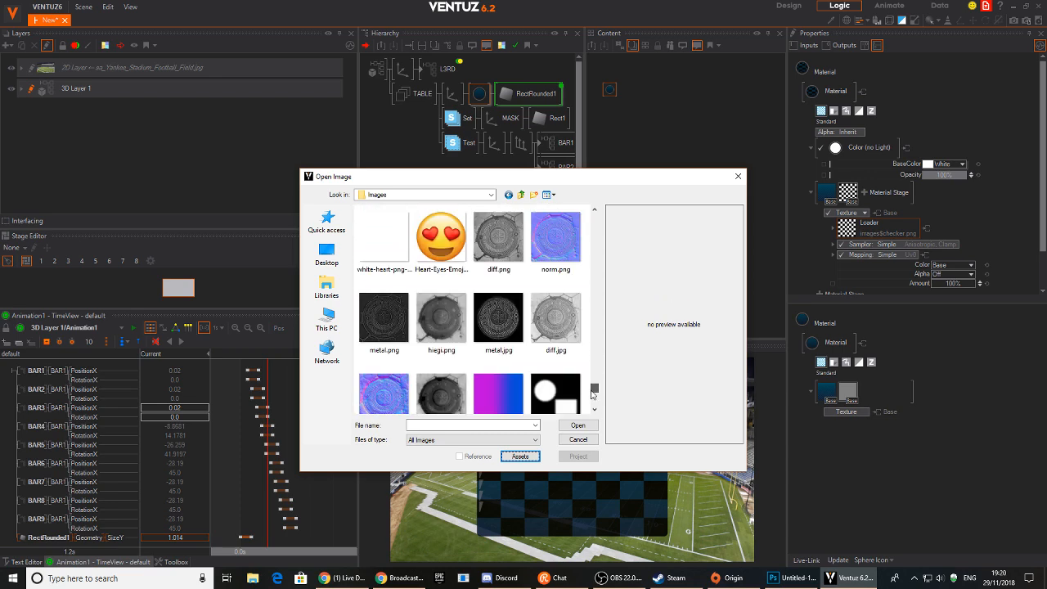
right_click(481, 386)
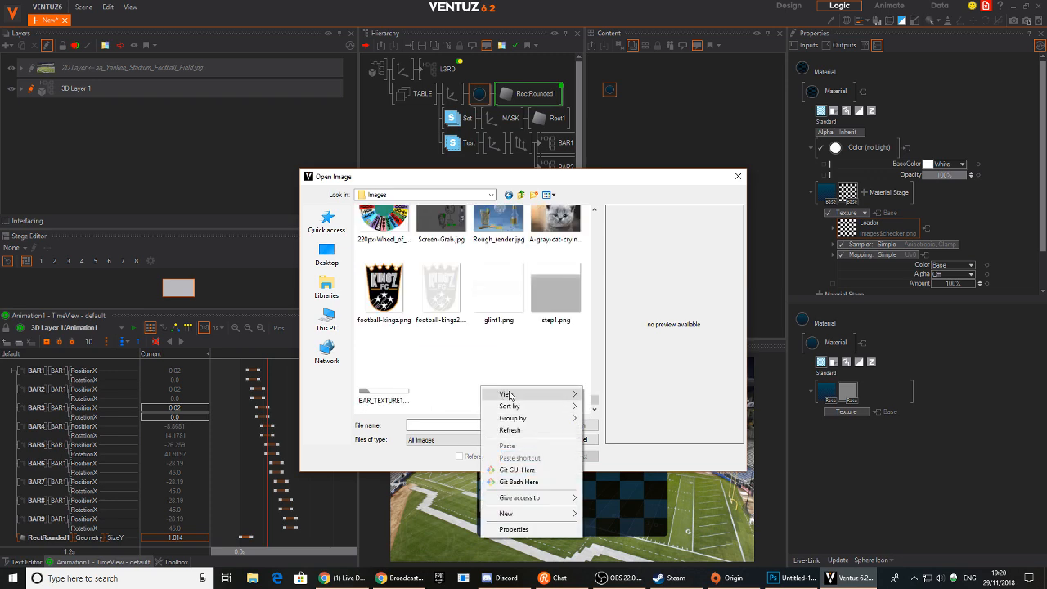
mouse_move(531, 405)
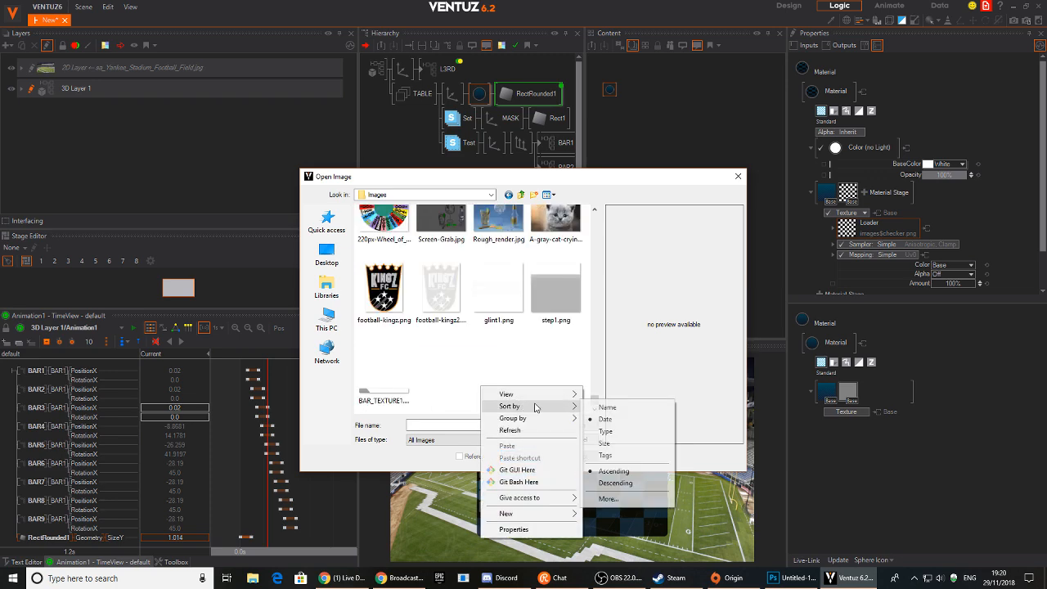
click(513, 357)
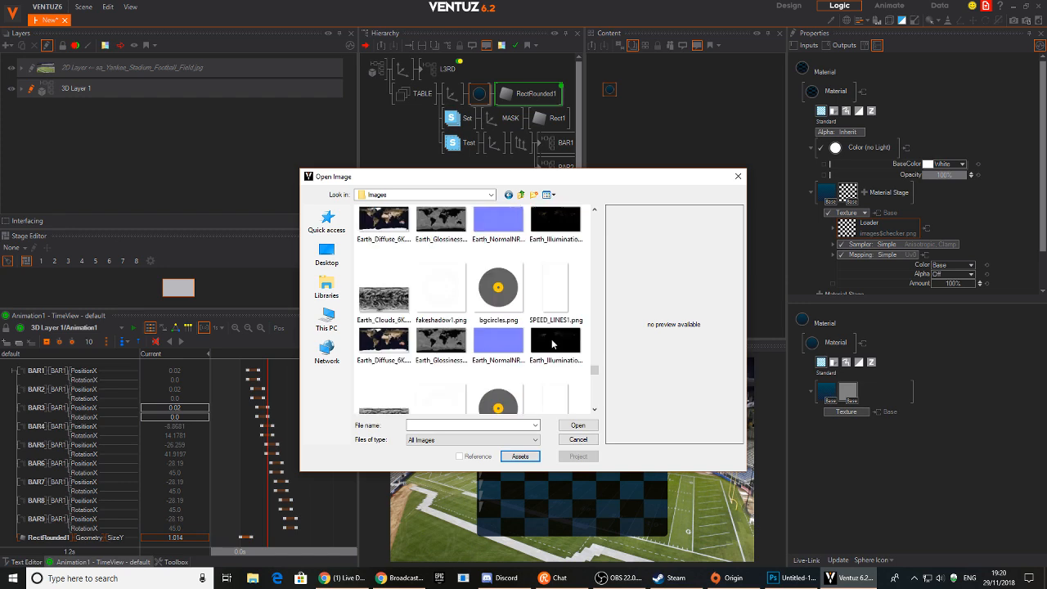
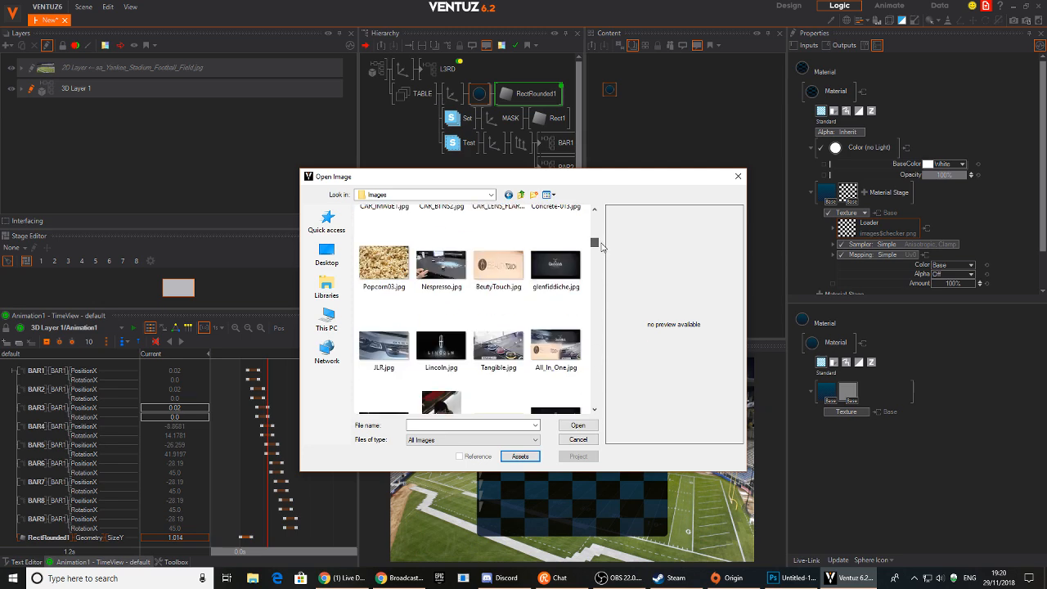
drag(601, 242, 602, 237)
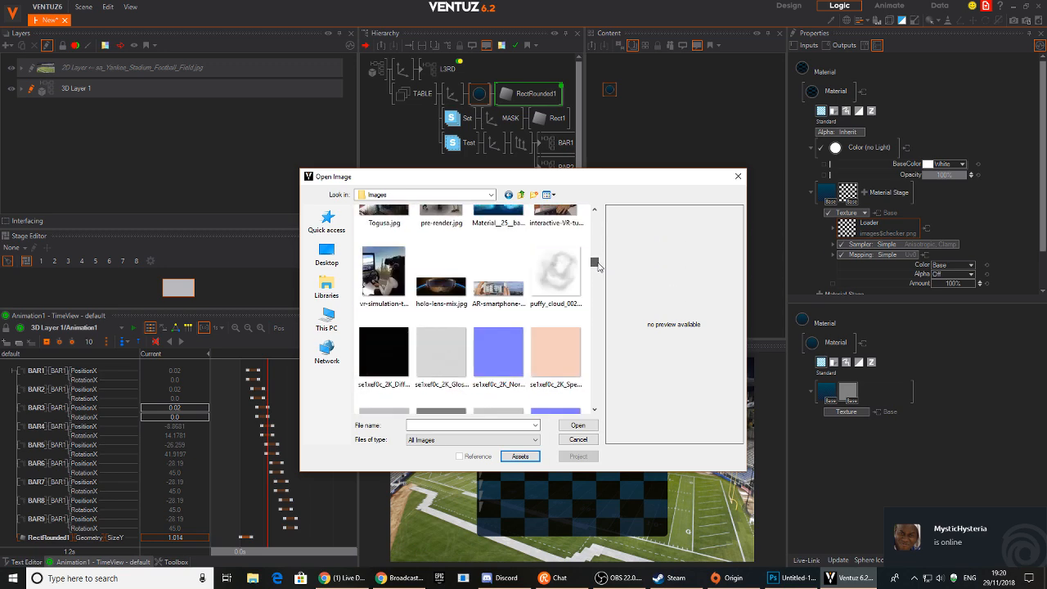
drag(596, 276, 595, 285)
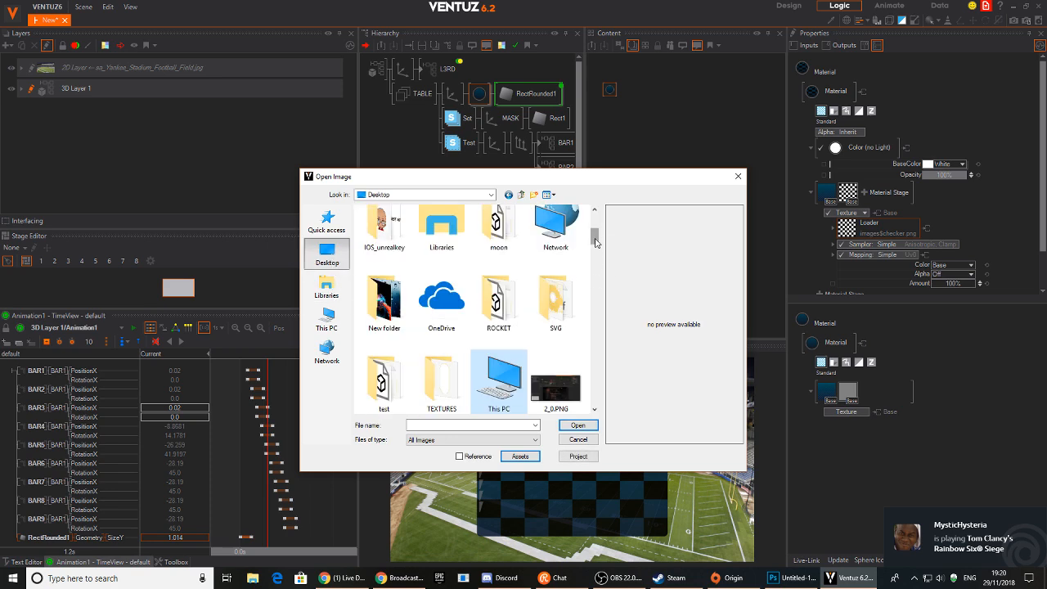
Load reflection1.png from the Desktop into the second texture stage.
drag(596, 255, 595, 262)
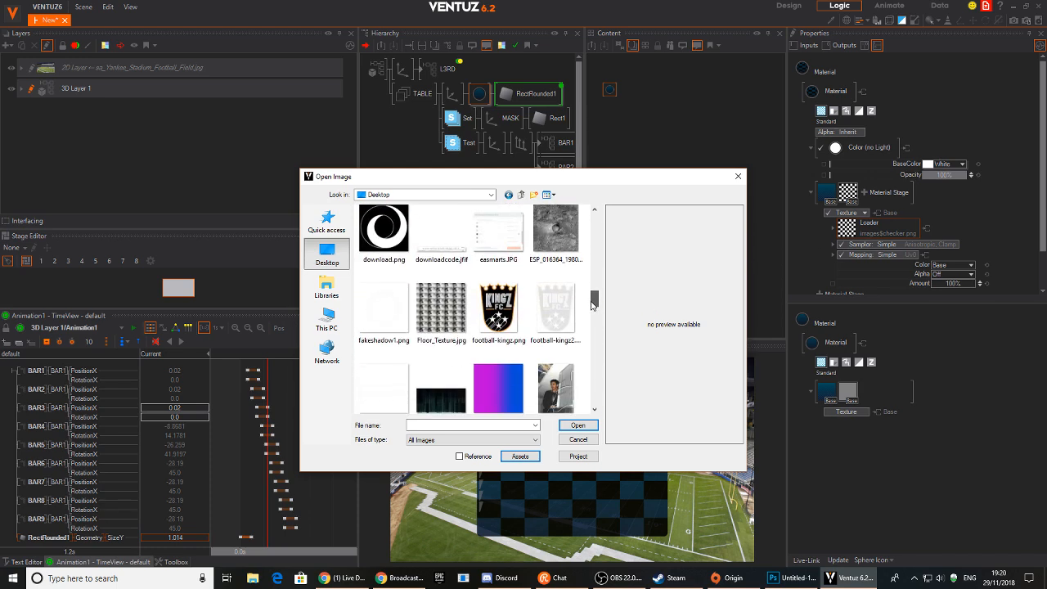
drag(594, 347, 586, 368)
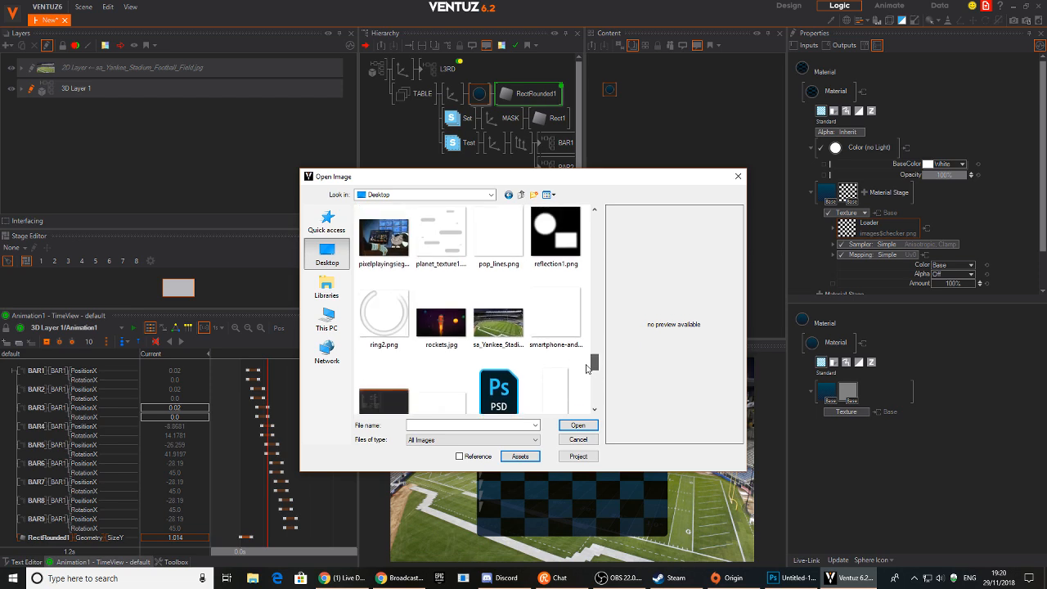
click(568, 266)
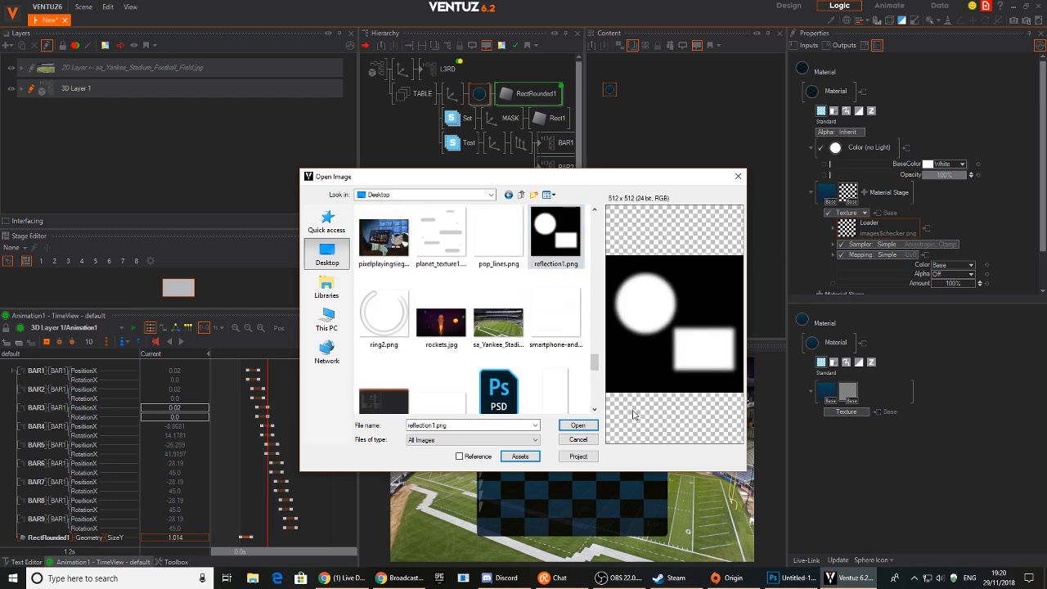
click(580, 427)
scroll(973, 214, down, 2)
scroll(975, 212, down, 1)
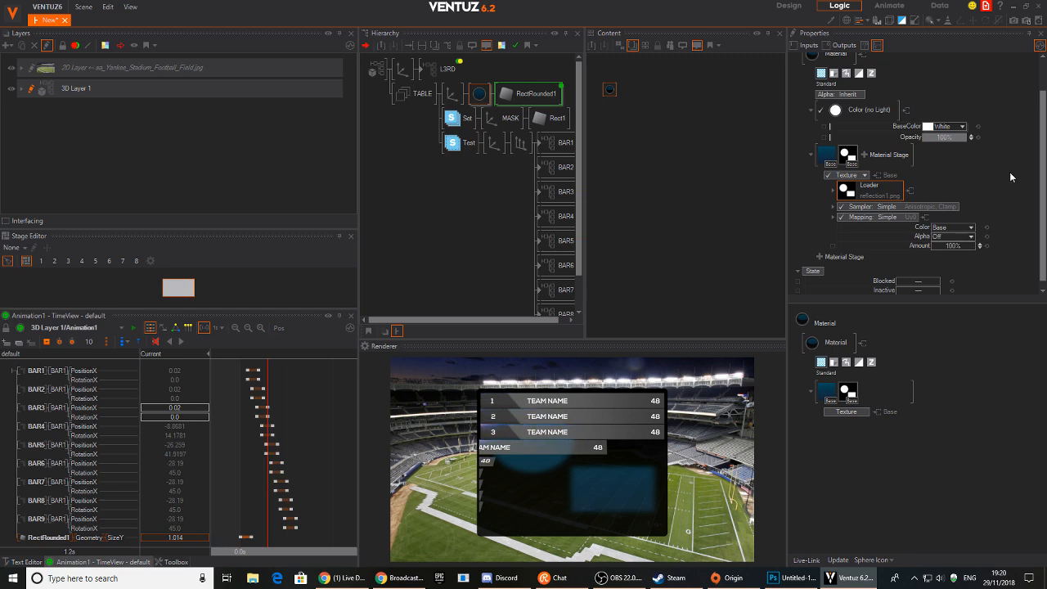
Block the TABLE group so that the leaderboard is hidden.
click(448, 71)
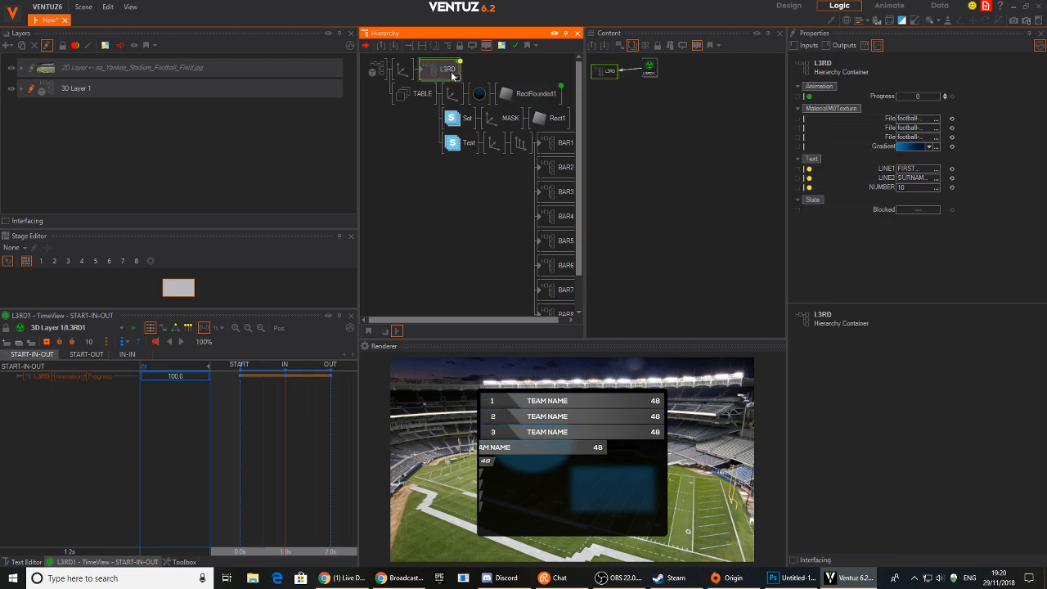
click(406, 95)
key(ctrl+b)
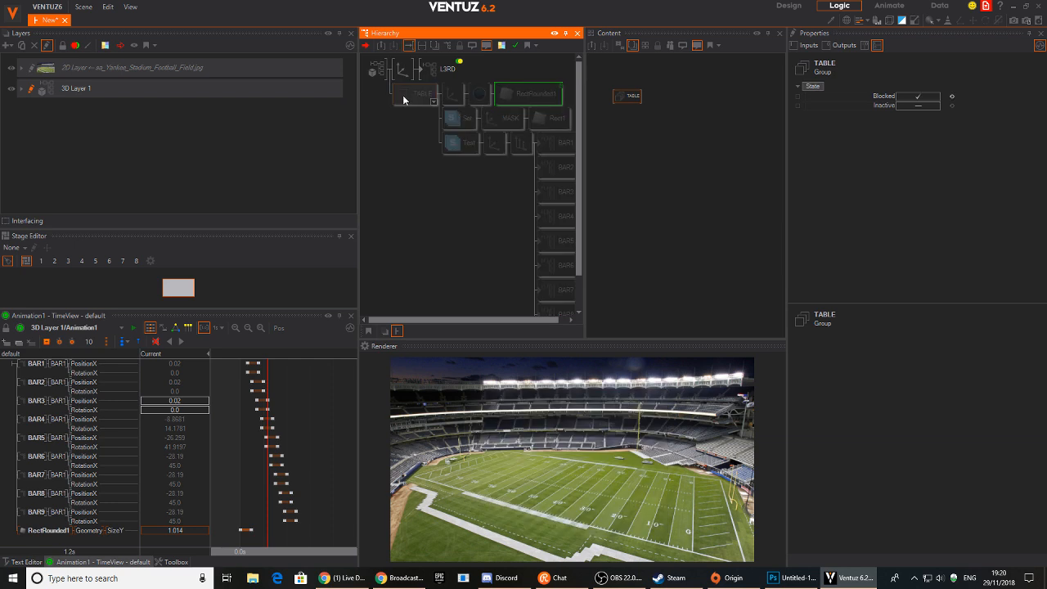
Trigger the IN state of the L3RD lower third's keyframe animation.
click(430, 70)
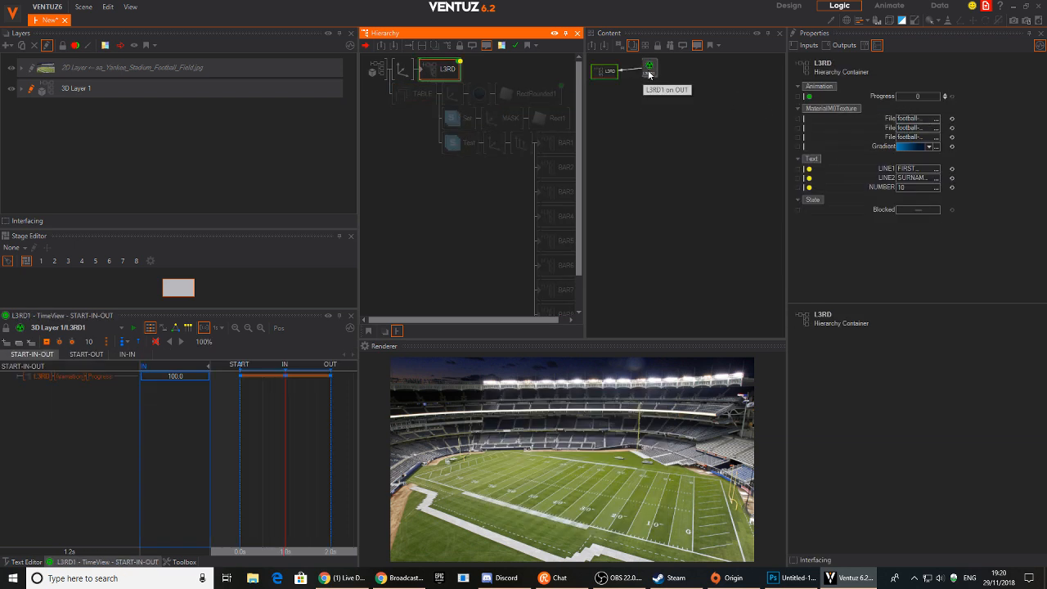
click(649, 69)
click(901, 117)
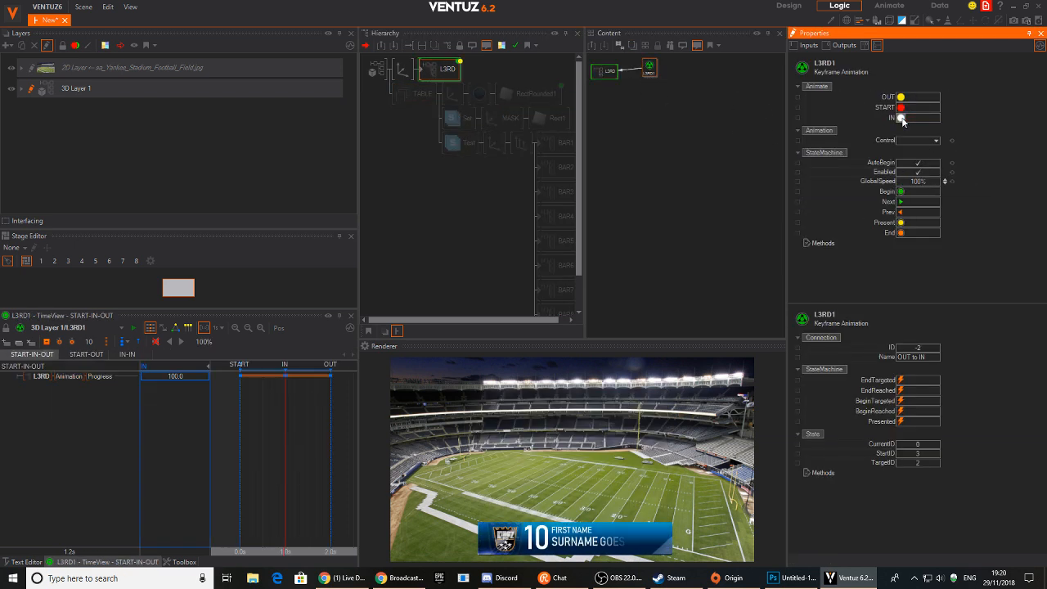
Enlarge the lower third and move it up towards the middle of the frame through its parent axis.
click(401, 71)
drag(918, 107, 939, 106)
mouse_move(924, 241)
mouse_down()
mouse_move(943, 239)
mouse_move(919, 242)
mouse_up()
Trigger the lower third's OUT animation and bring it back with IN to review the reflection effect.
click(448, 70)
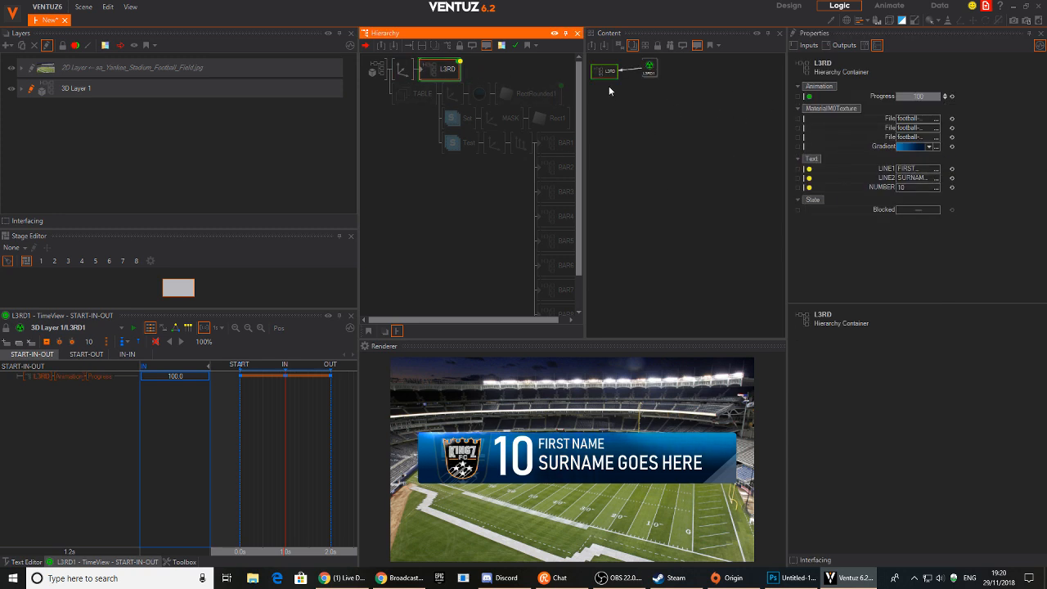
click(651, 69)
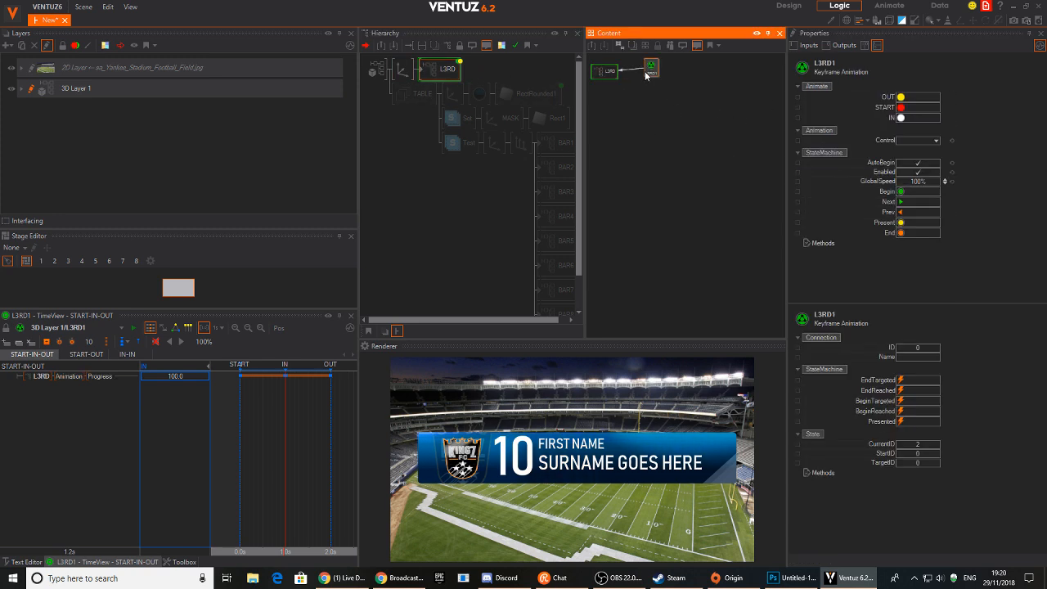
click(901, 96)
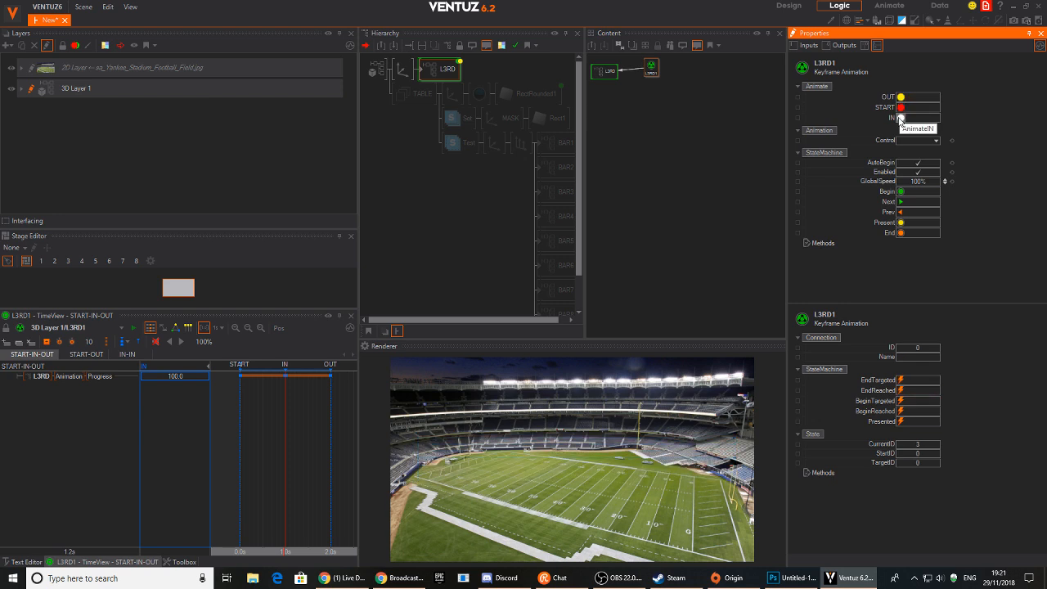
click(901, 118)
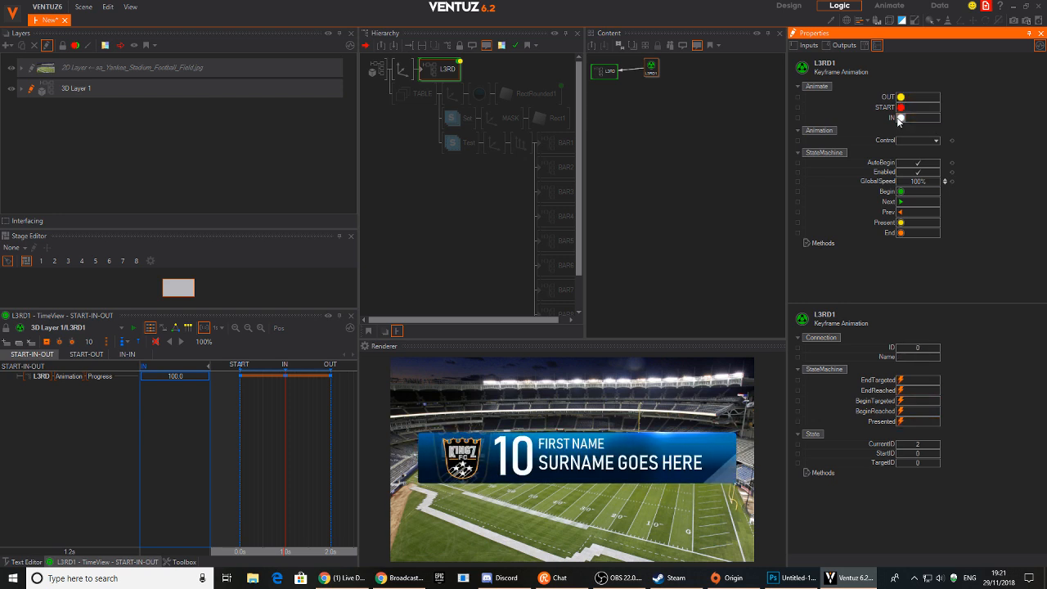
Block the axis above the L3RD lower third and unblock the TABLE group so that the leaderboard shows again.
click(606, 72)
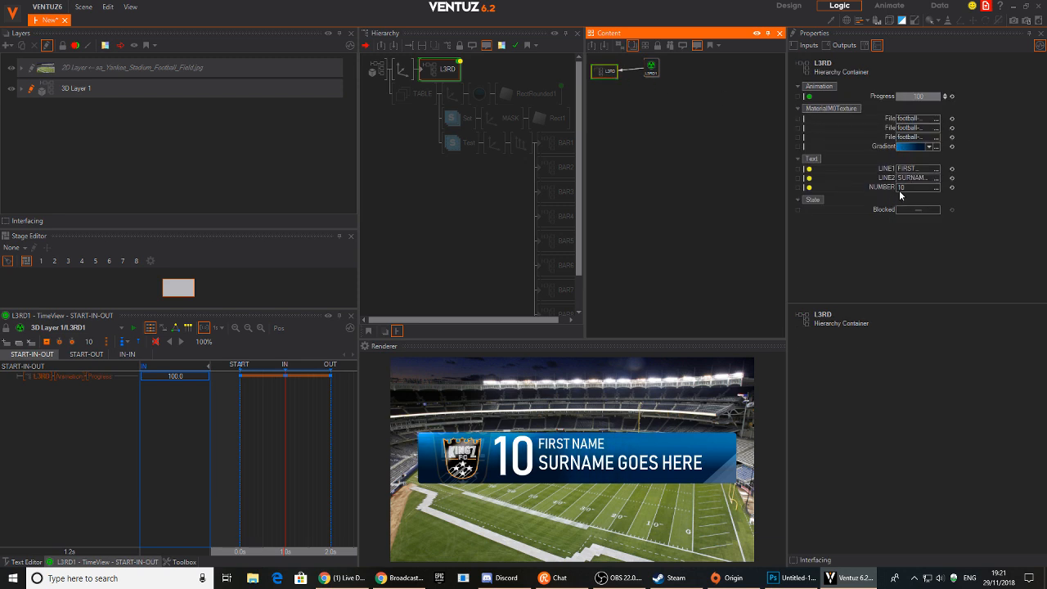
click(444, 91)
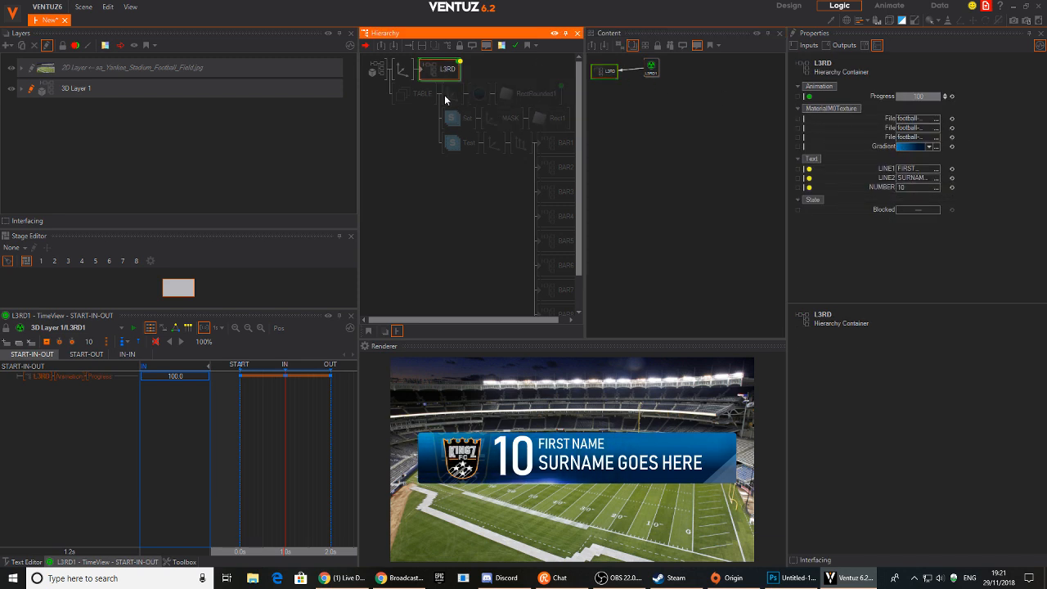
click(406, 72)
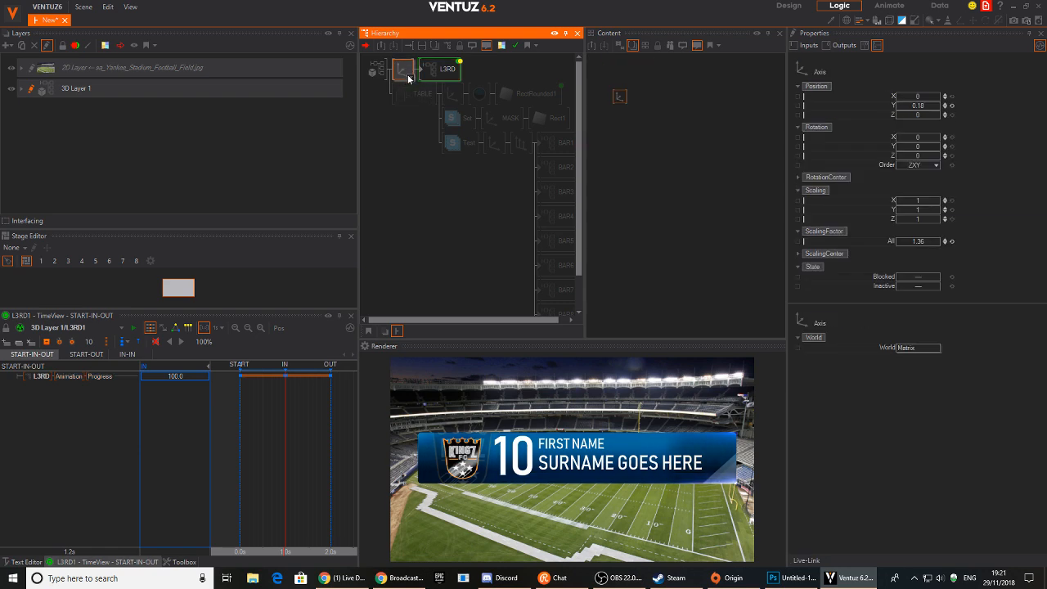
key(ctrl+b)
click(404, 91)
key(ctrl+b)
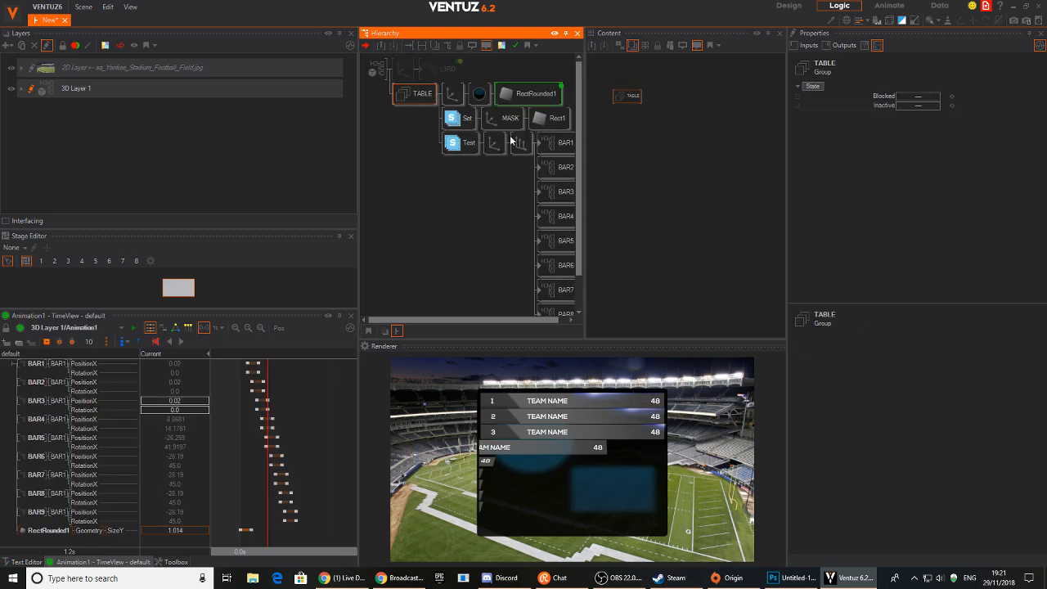
In the table background's material, set the colour operation of the reflection1.png texture stage to Overlay.
click(489, 97)
click(614, 122)
click(871, 227)
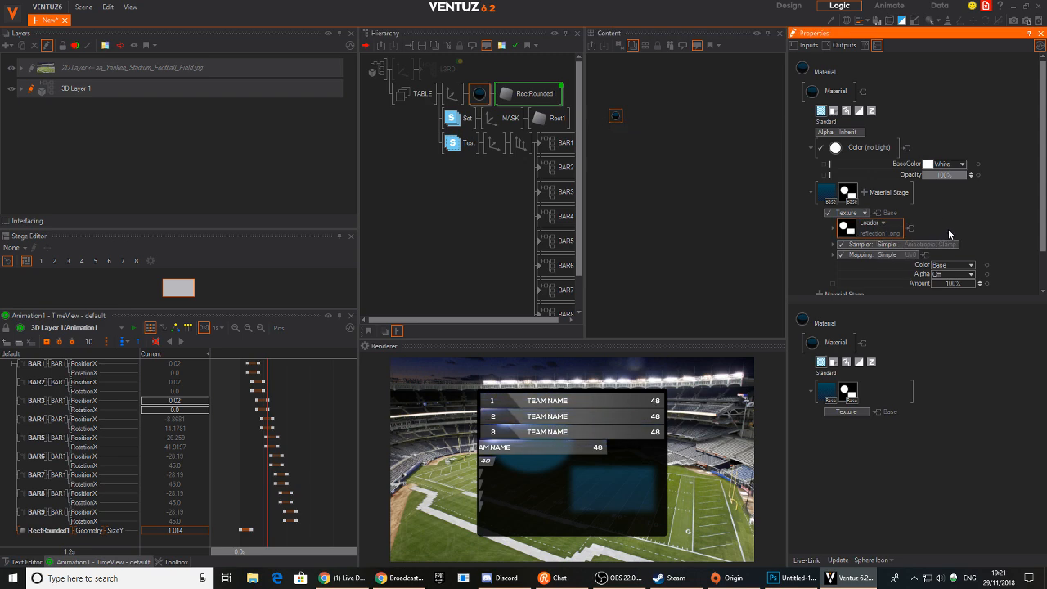
scroll(945, 229, down, 1)
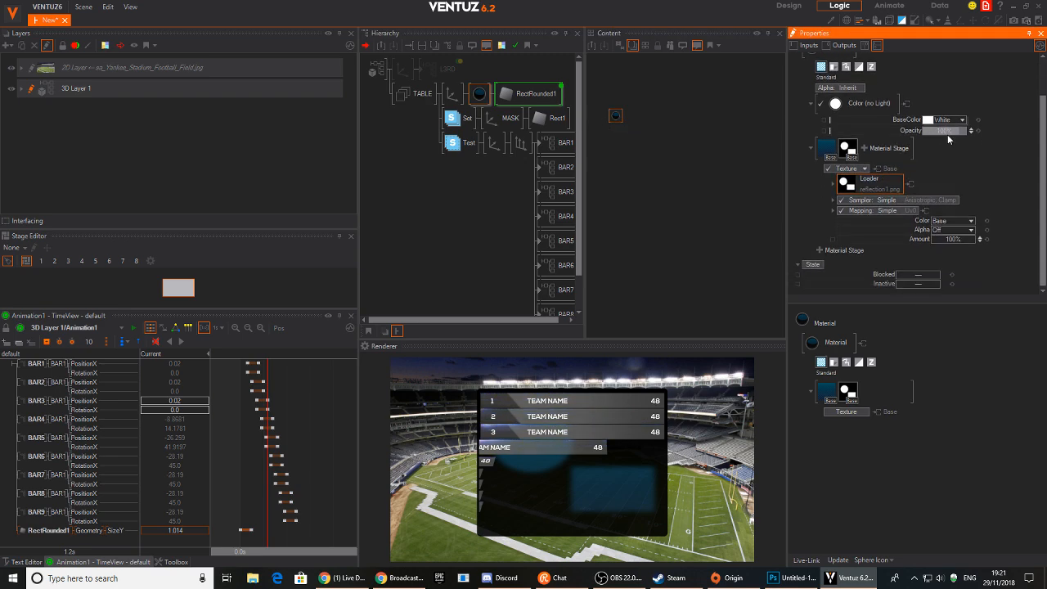
click(964, 220)
mouse_move(941, 243)
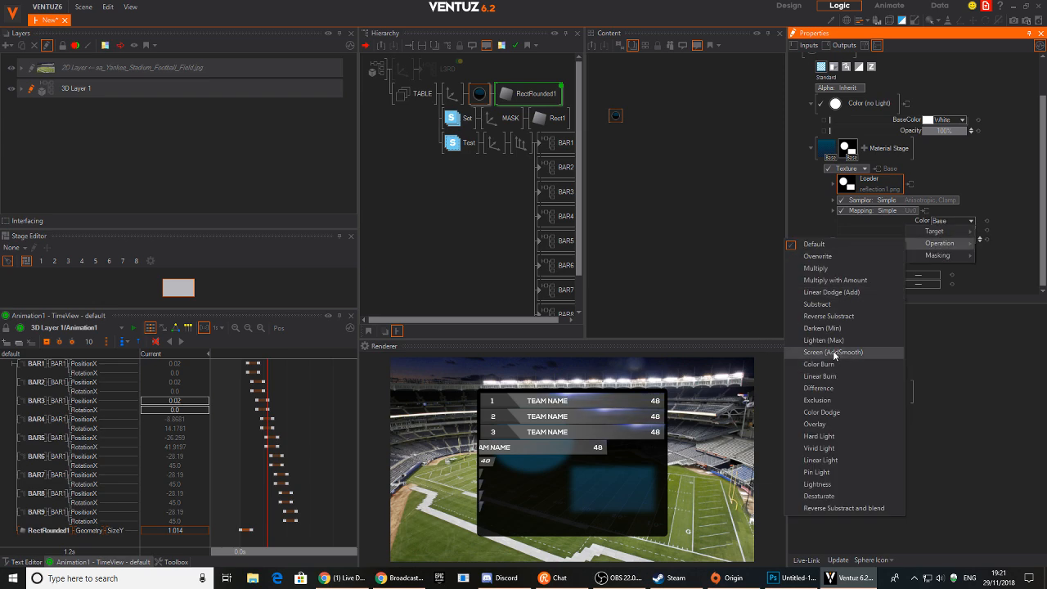
click(815, 424)
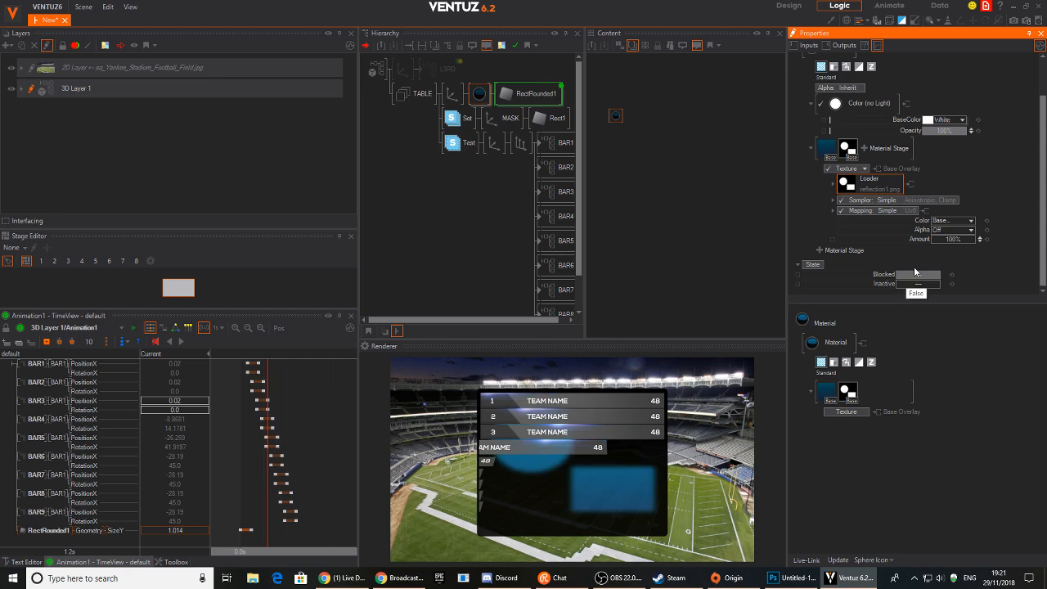
Try the Screen (AddSmooth) colour operation on the reflection texture and return it to Overlay.
click(963, 221)
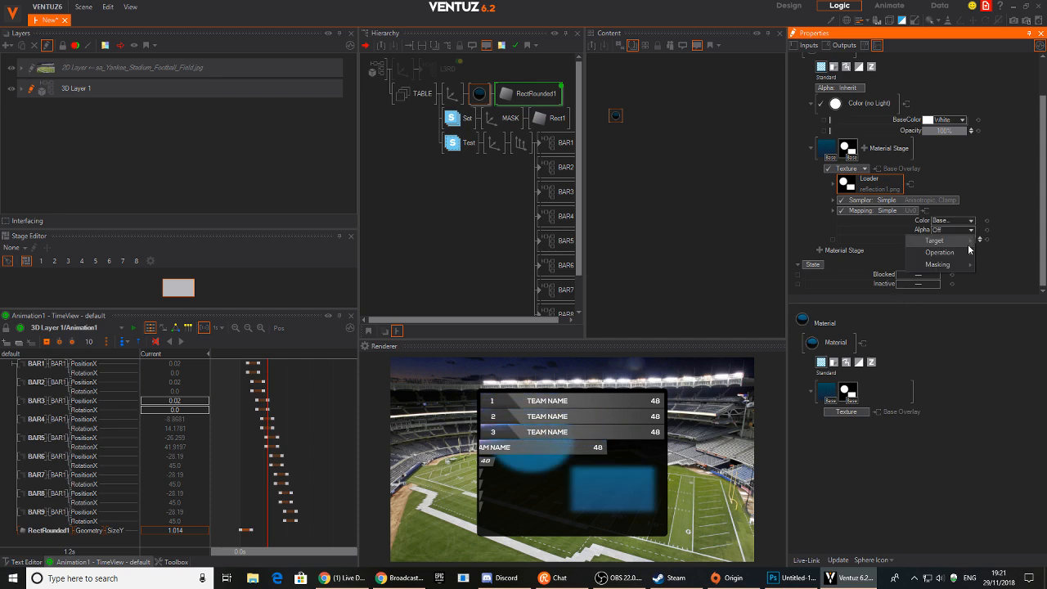
mouse_move(967, 253)
click(971, 222)
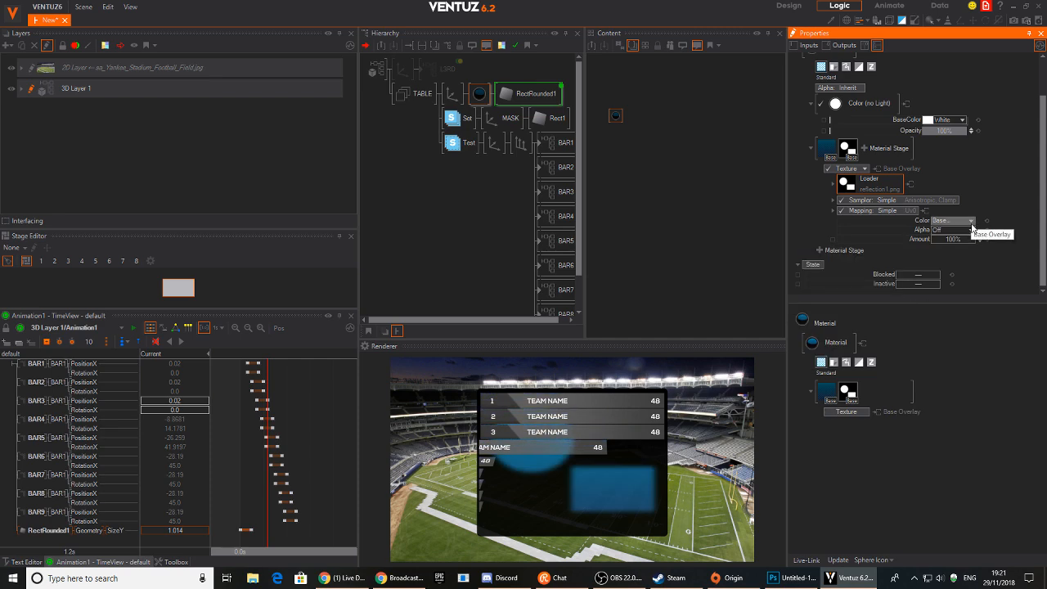
click(973, 228)
mouse_move(940, 243)
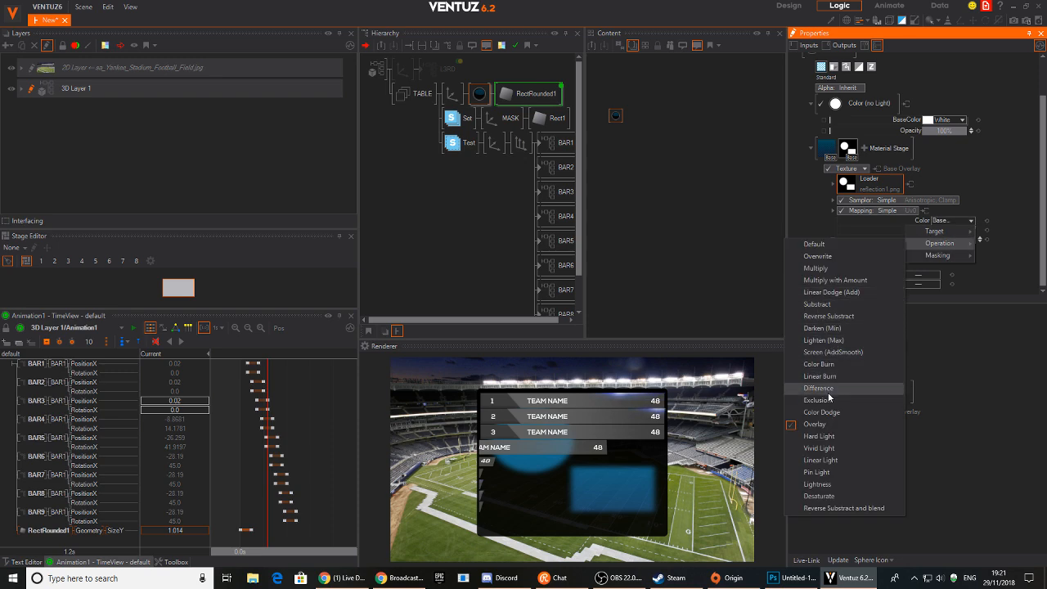
click(831, 351)
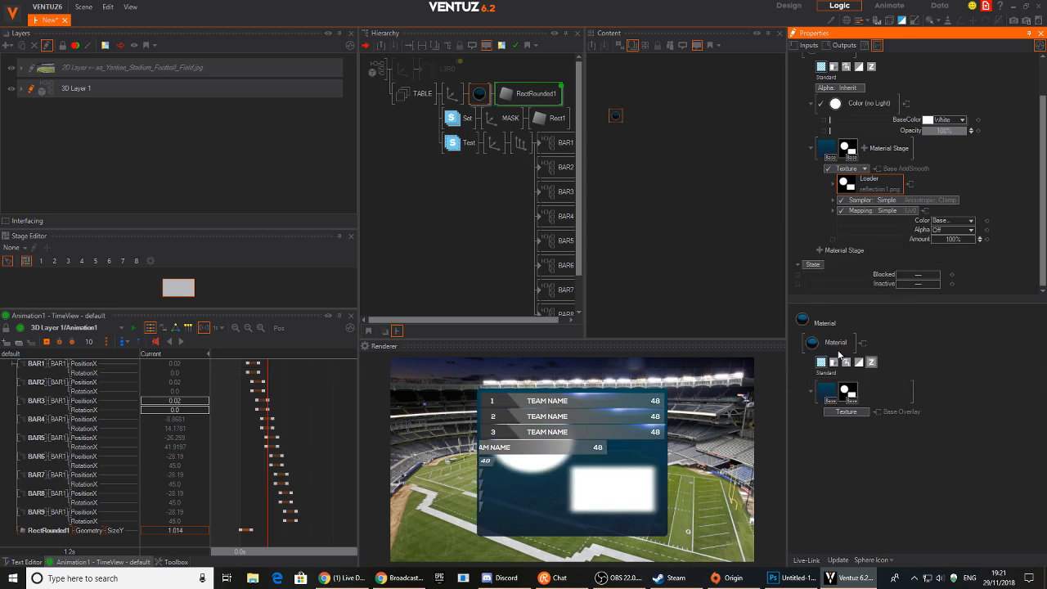
click(971, 220)
mouse_move(940, 244)
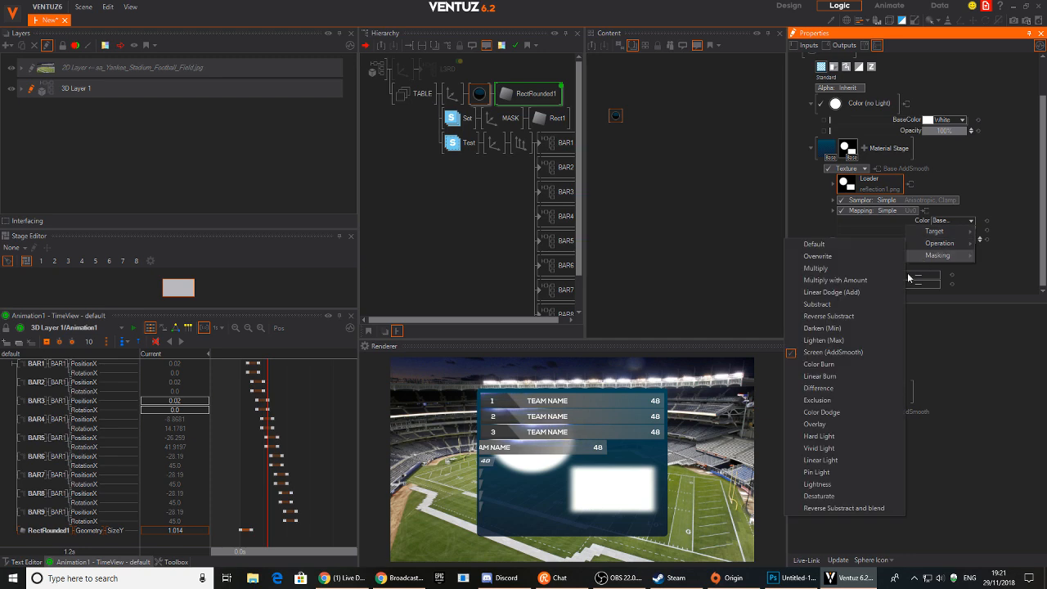
click(841, 425)
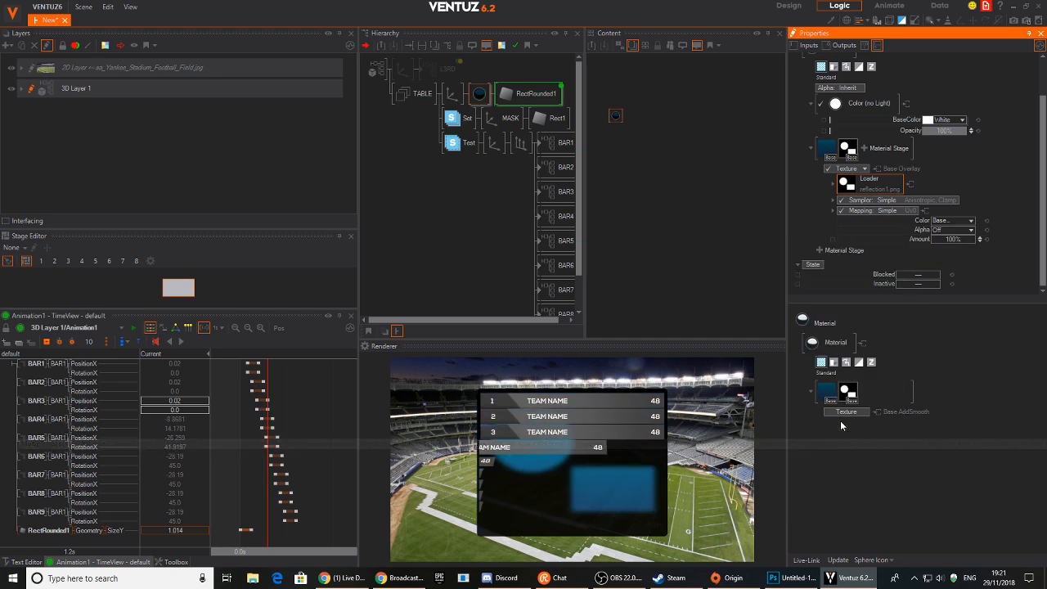
Lower the reflection texture's amount to 23% and change its mapping to 3D Mapping with the Spherical source.
drag(973, 235, 974, 235)
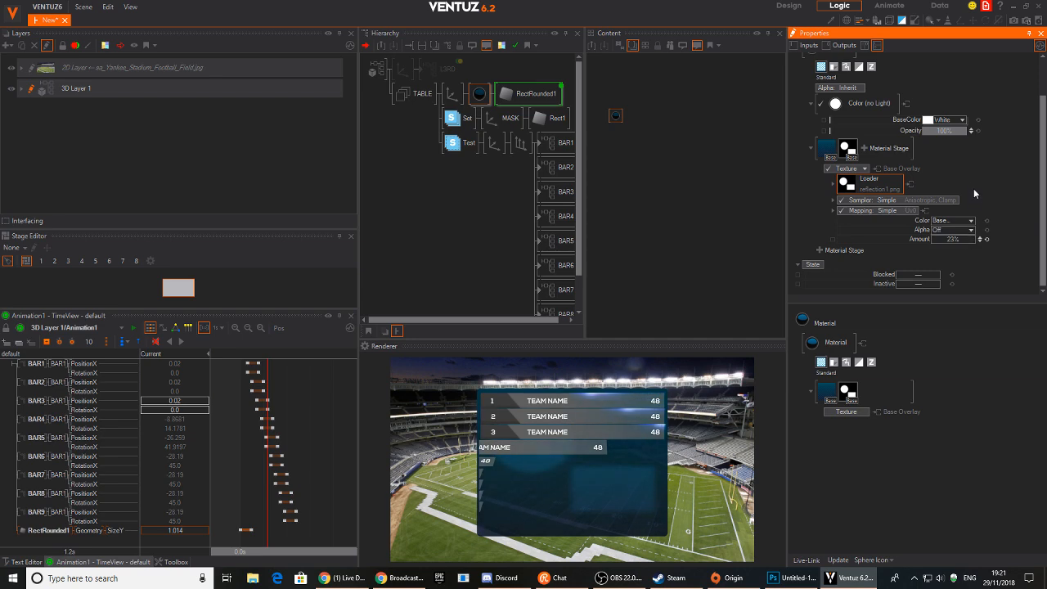
click(886, 211)
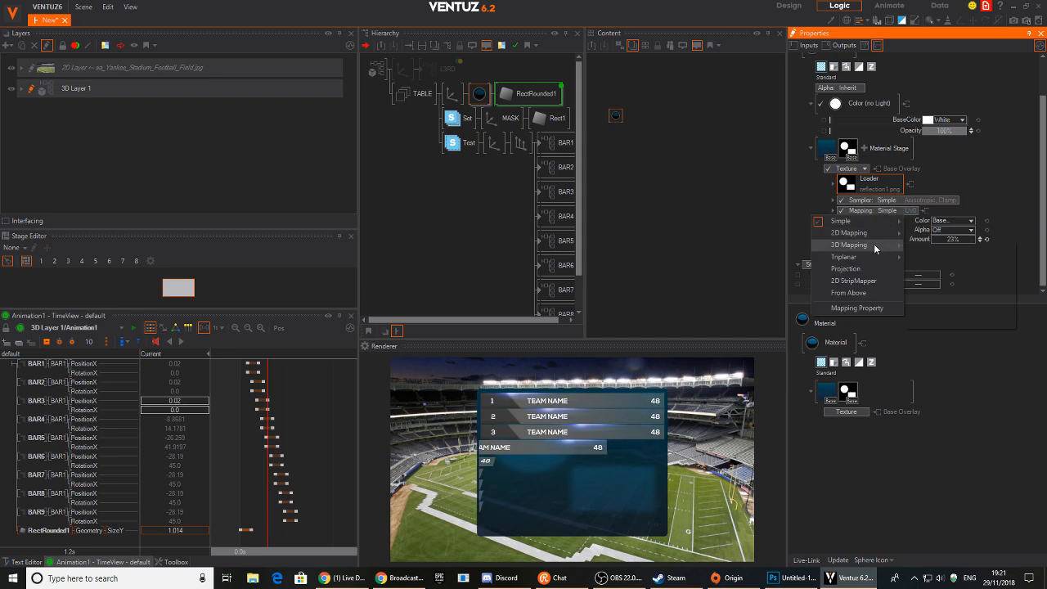
mouse_move(868, 245)
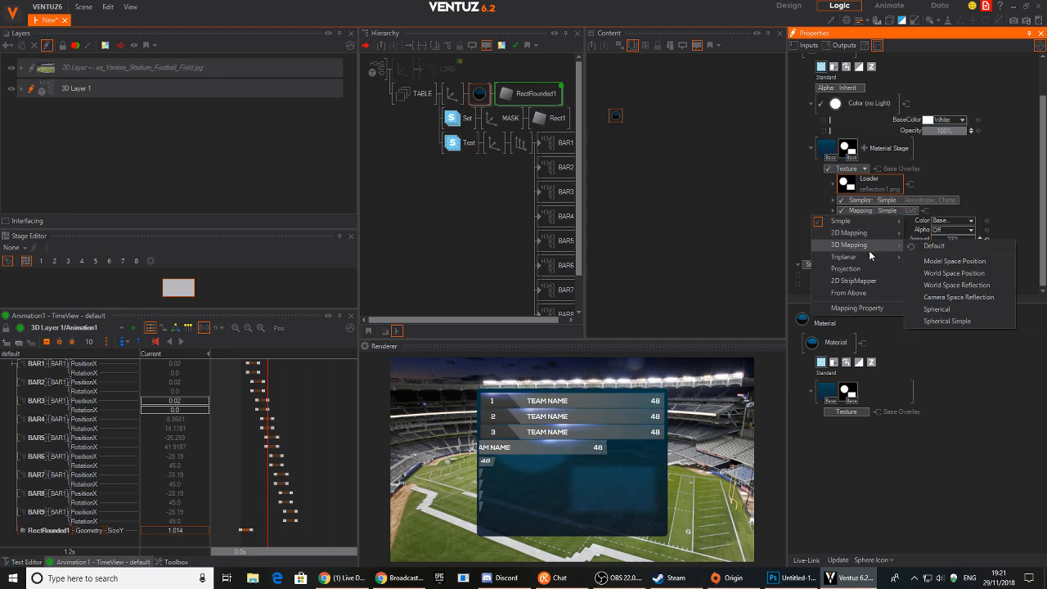
click(938, 309)
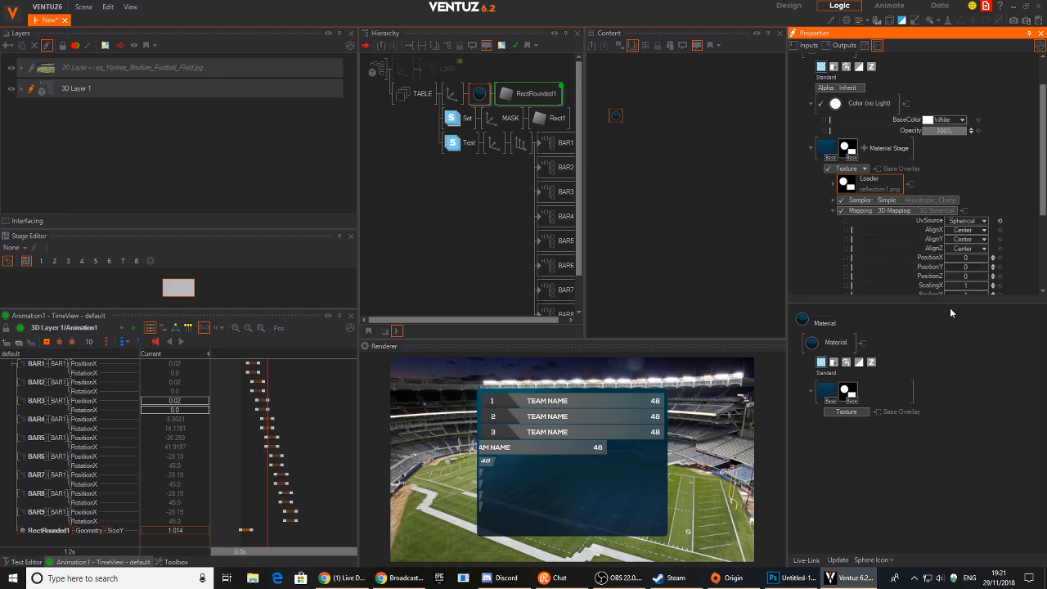
Adjust the reflection's spherical mapping to Position X -0.05, Rotation Z 4 and an overall scaling factor of 0.7111.
scroll(1012, 214, down, 3)
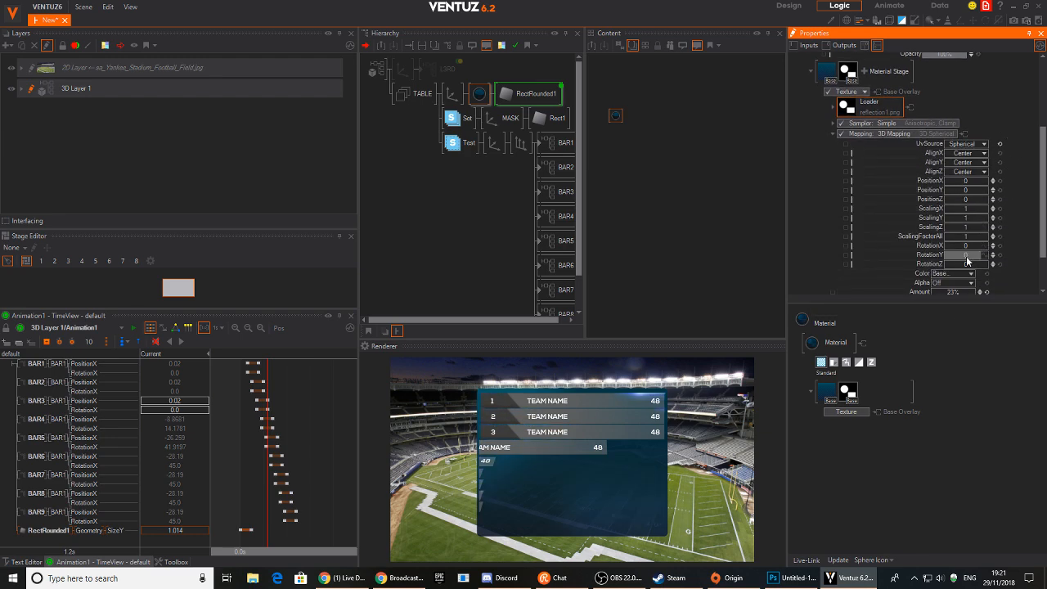
mouse_move(968, 238)
mouse_down()
mouse_move(943, 235)
mouse_move(969, 235)
mouse_up()
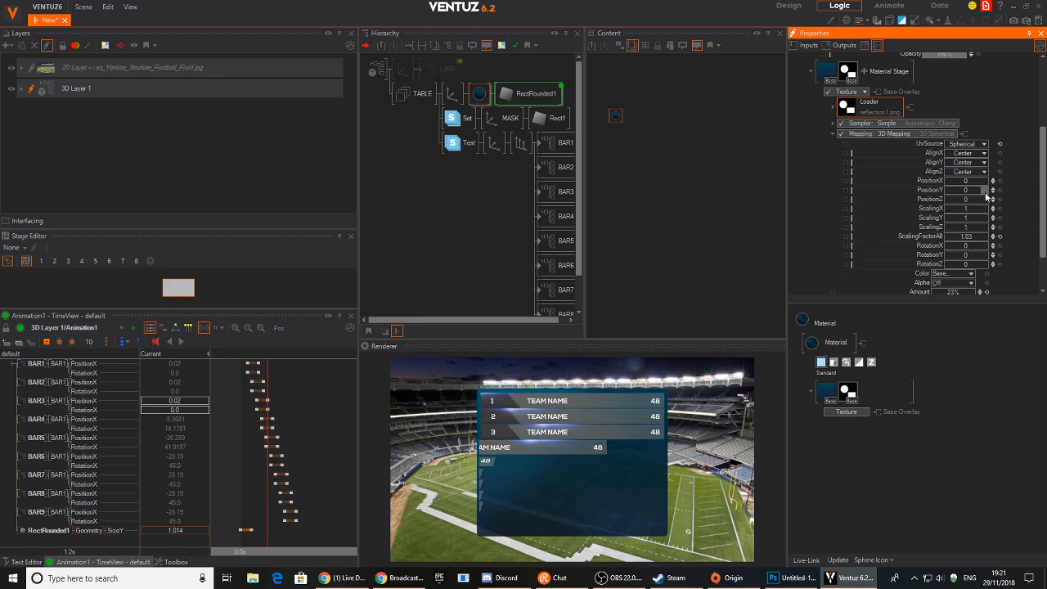
mouse_move(966, 268)
mouse_down()
mouse_move(952, 264)
mouse_move(965, 265)
mouse_up()
mouse_move(964, 180)
mouse_down()
mouse_move(943, 177)
mouse_move(966, 181)
mouse_up()
drag(971, 236, 939, 236)
Switch the reflection texture's simple sampler to Anisotropic Wrap.
click(944, 121)
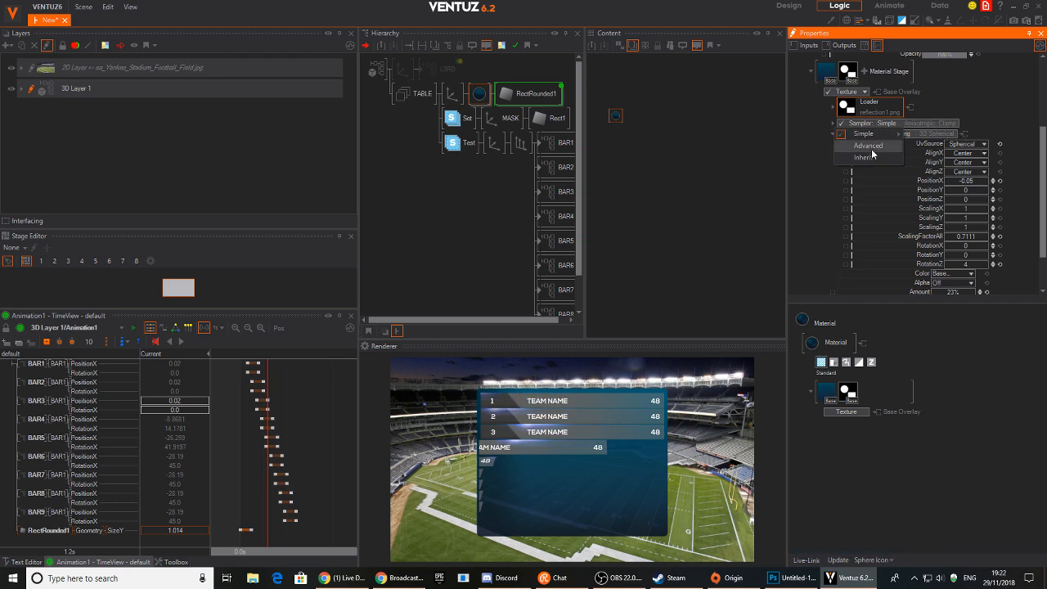
mouse_move(866, 134)
click(941, 162)
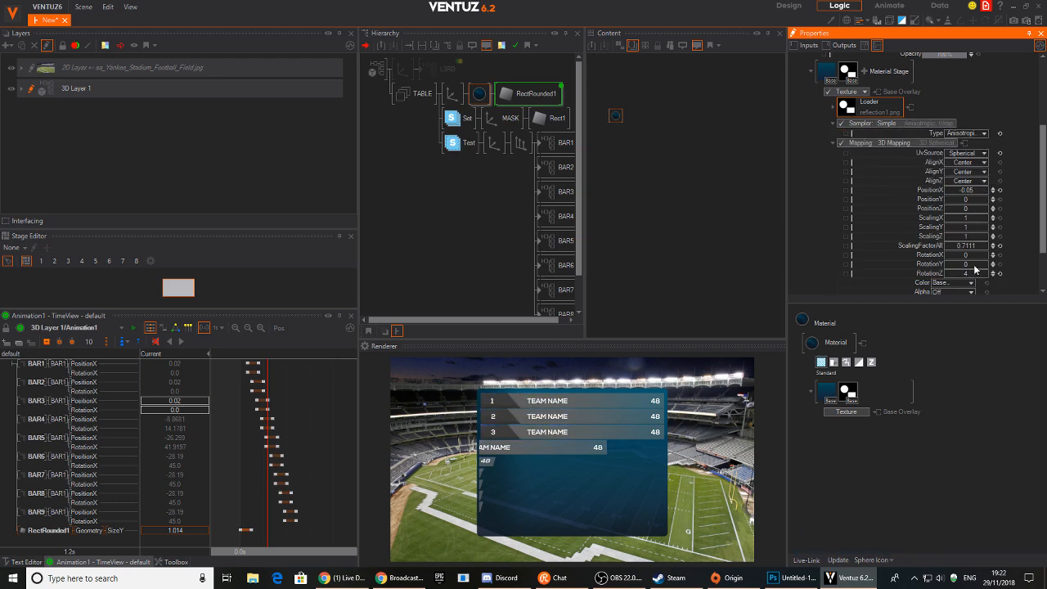
Stretch and rotate the reflection mapping with a scaling factor of 0.5901, Scaling Y 6.25 and Rotation Z 161.5.
drag(964, 244, 982, 277)
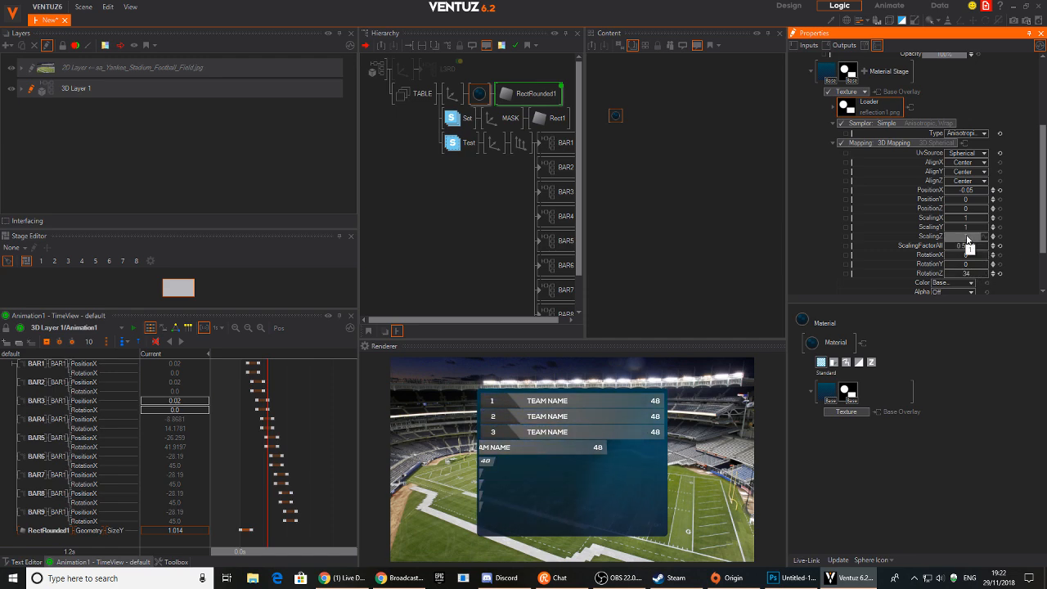
drag(968, 233, 986, 227)
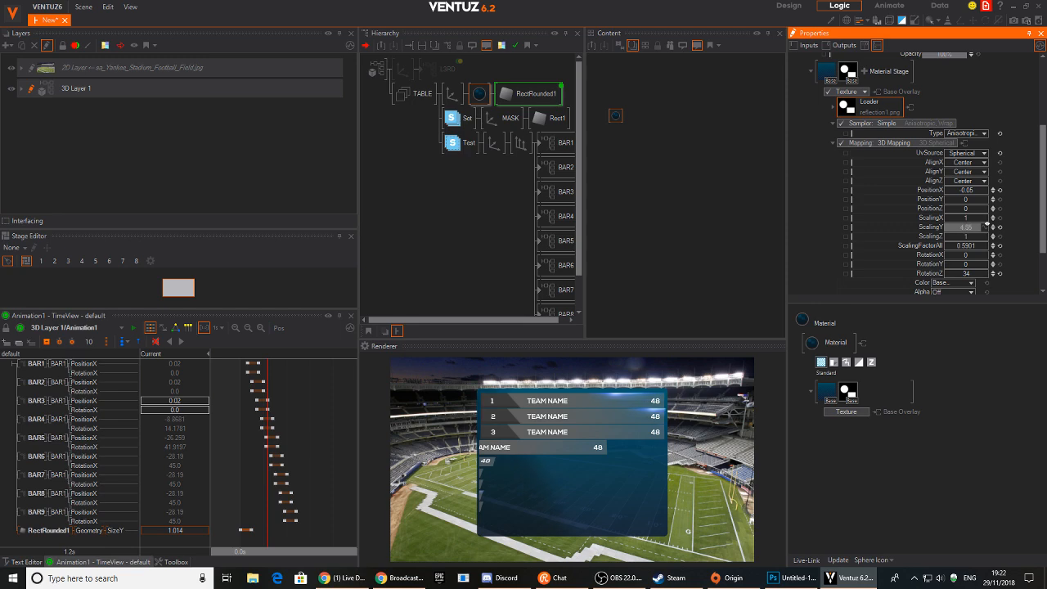
mouse_move(963, 273)
mouse_down()
mouse_move(986, 273)
mouse_move(944, 271)
mouse_move(974, 275)
mouse_up()
Animate the reflection mapping's Rotation Z with a Linear -360 mover, using a duration of 84.7 s and an offset of 16 s.
click(989, 274)
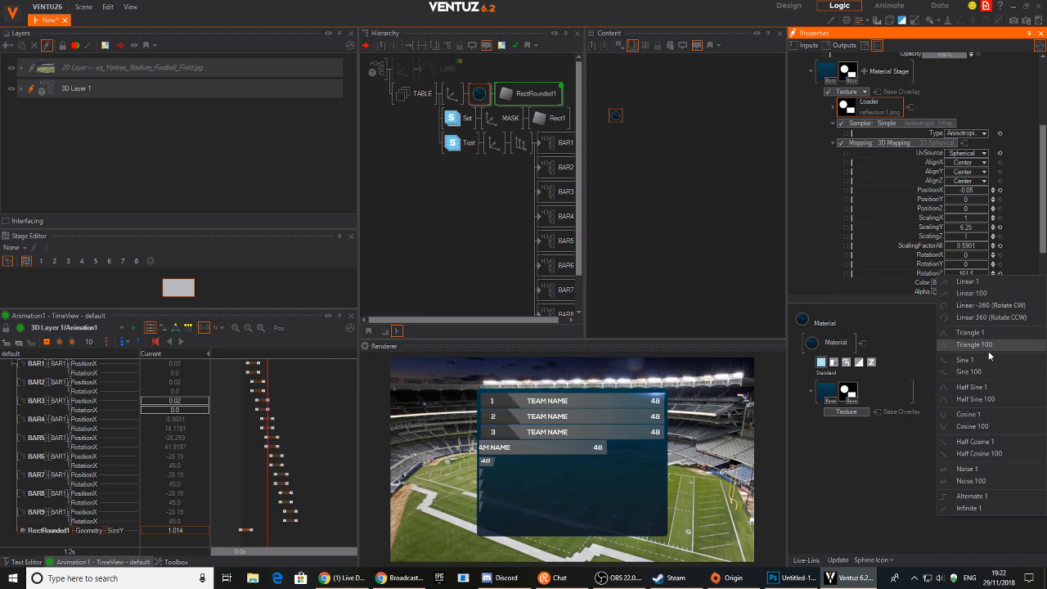
click(990, 306)
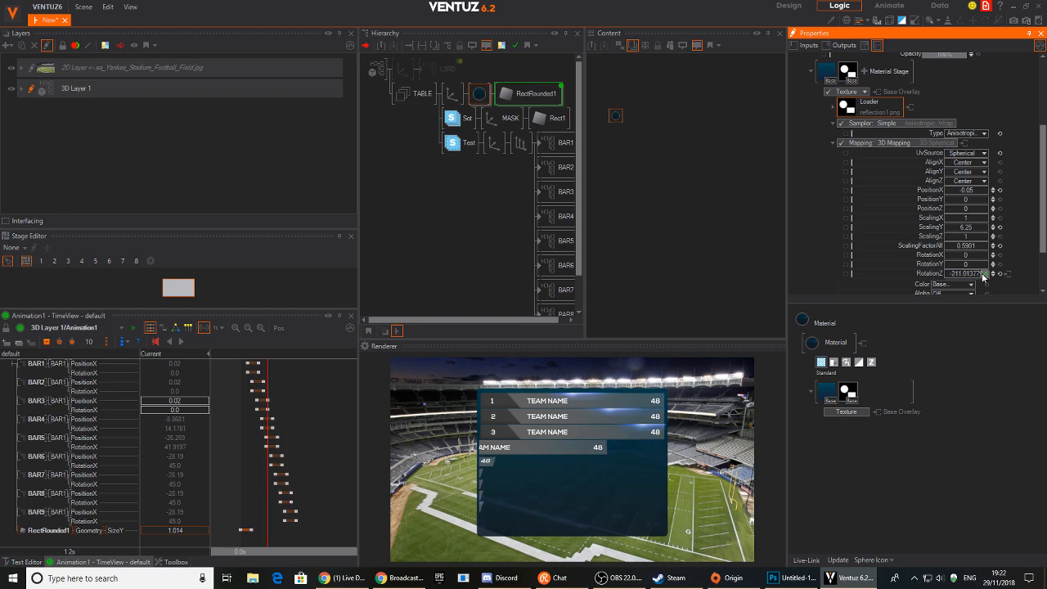
click(985, 275)
drag(1021, 265, 1021, 197)
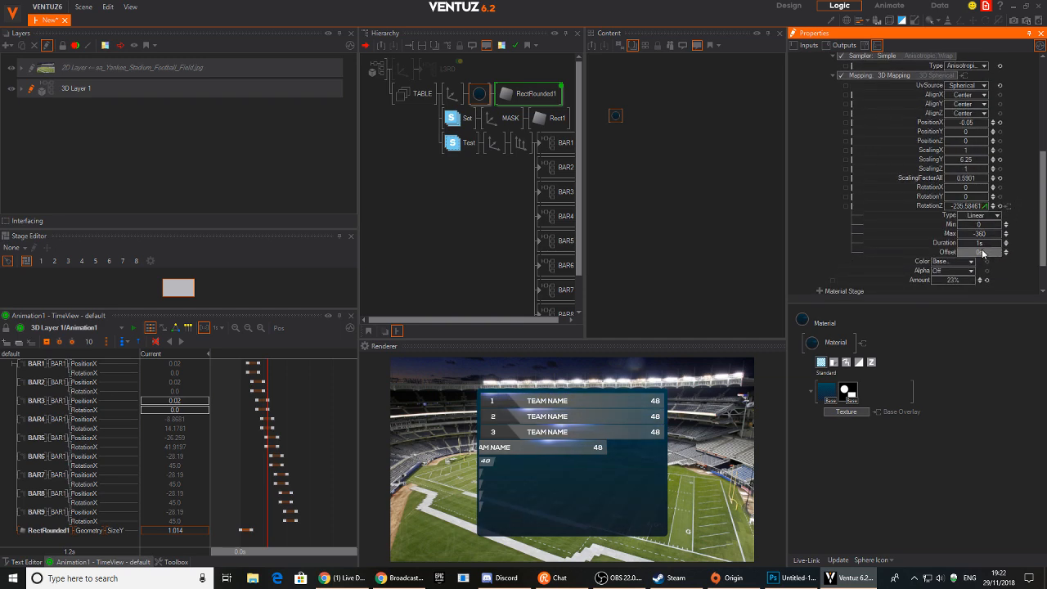
drag(972, 243, 996, 252)
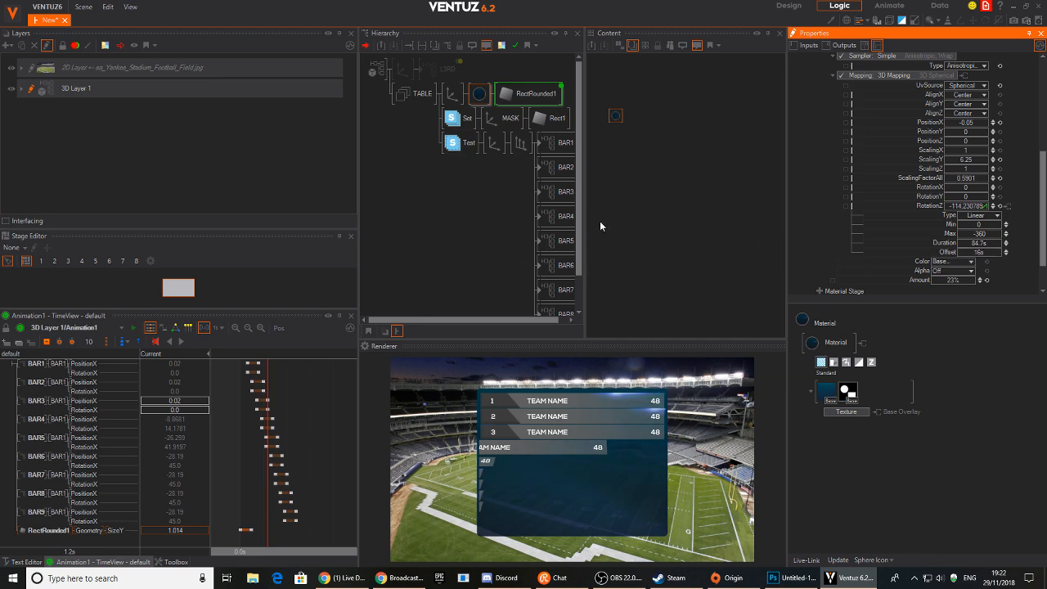
Play the leaderboard animation twice from its start to review the reflection, and look at the reference sports graphics video in Chrome.
drag(328, 433, 201, 417)
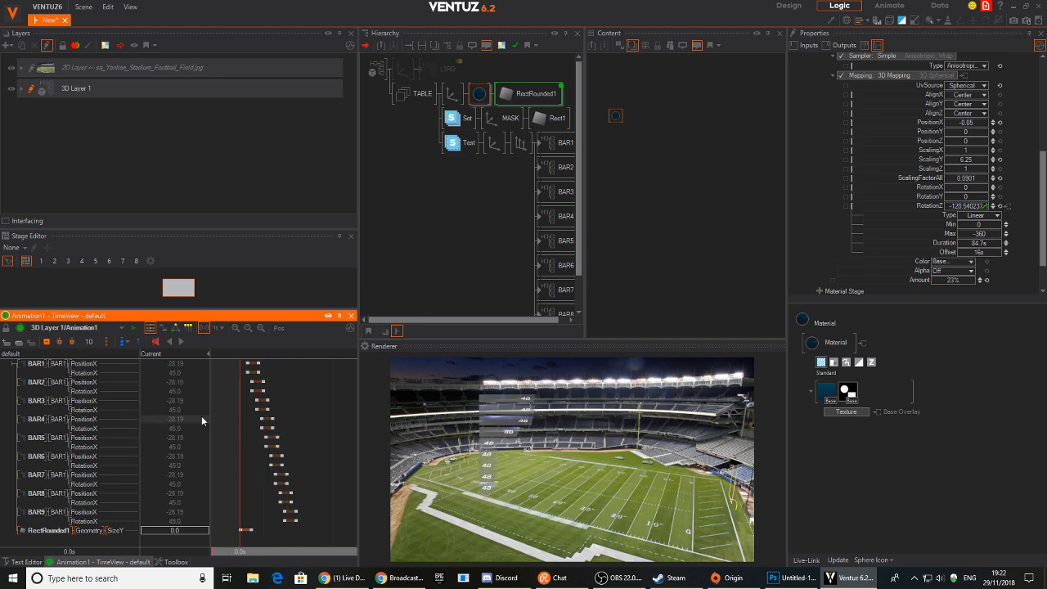
click(183, 342)
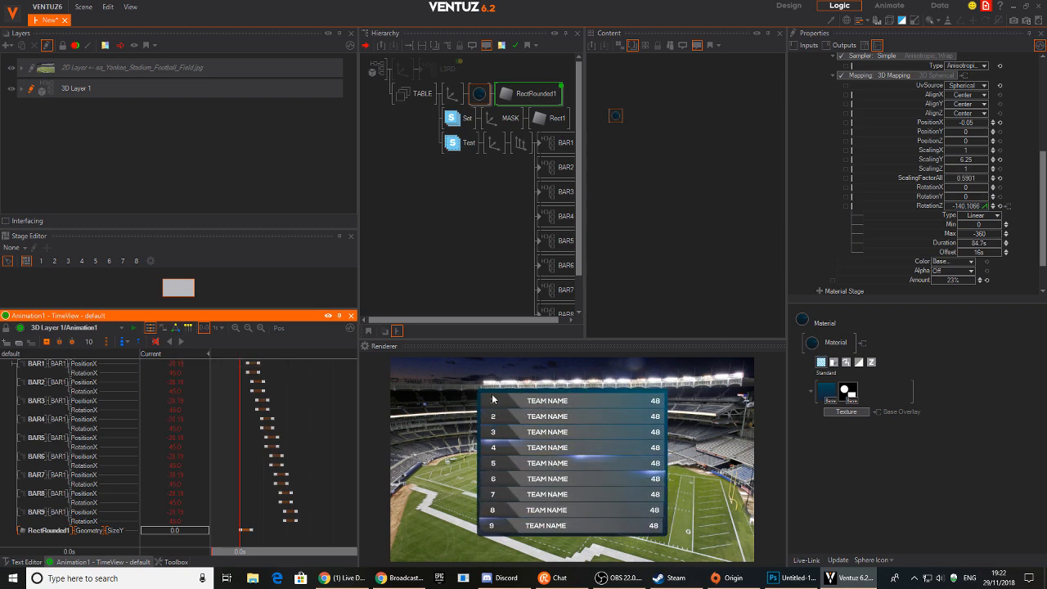
click(241, 465)
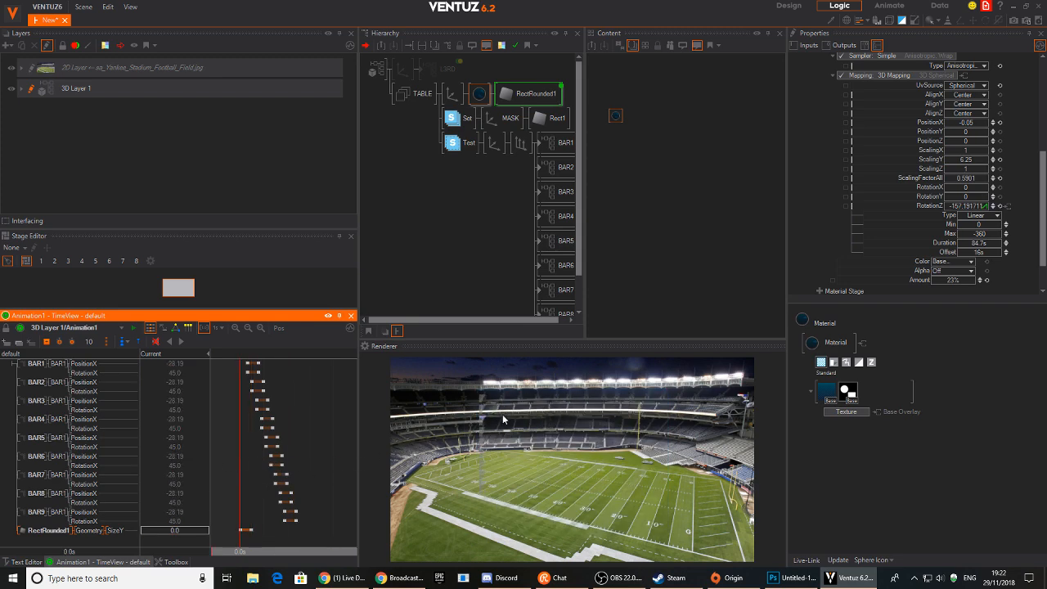
click(179, 342)
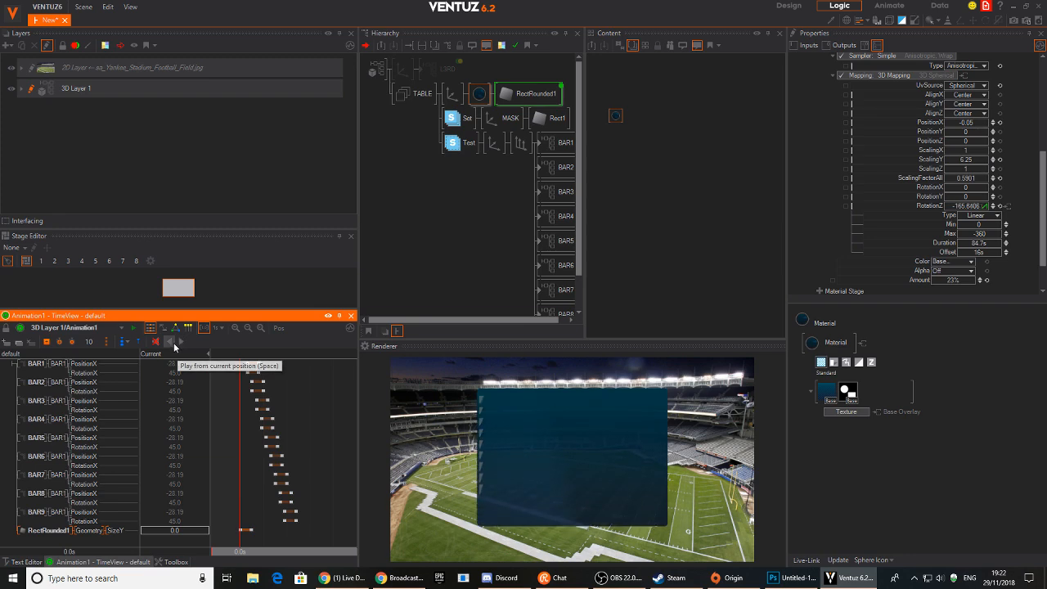
click(403, 577)
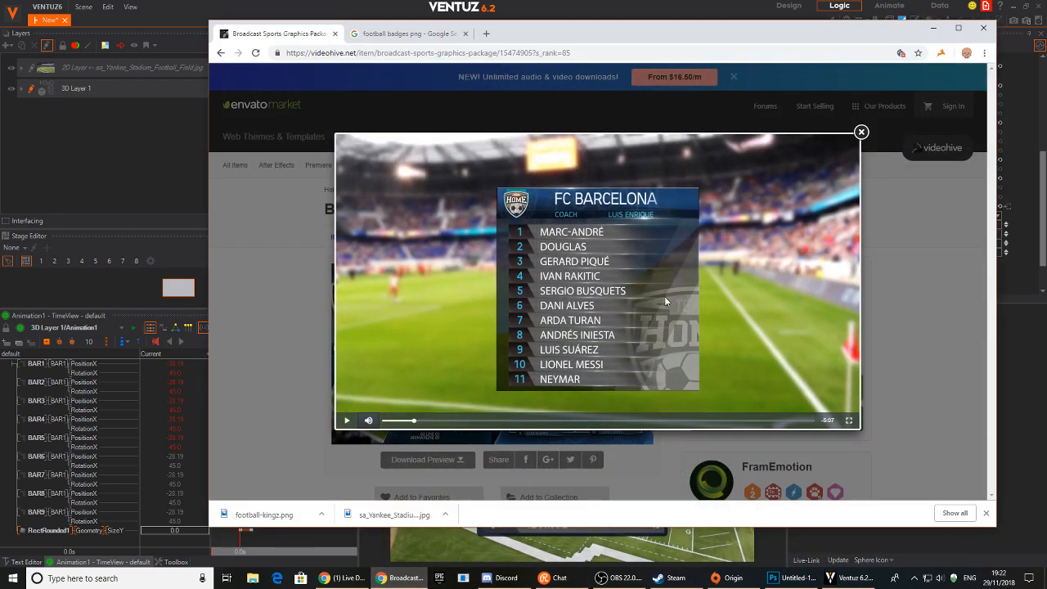
click(403, 578)
Duplicate the blocked lower third branch, including its parent axis, directly above the TABLE group.
click(404, 72)
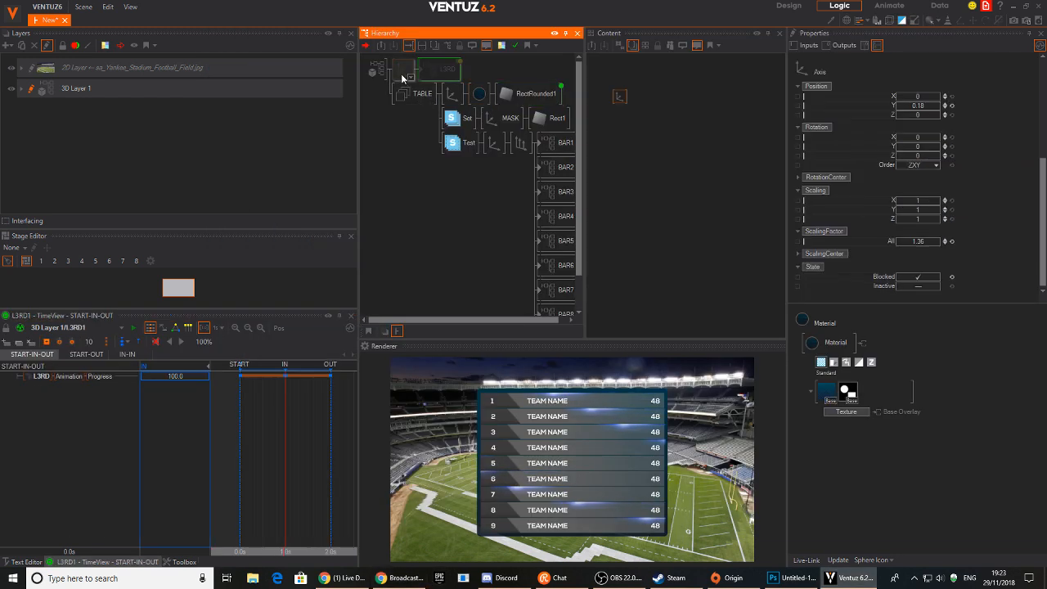
ctrl+drag(406, 74, 405, 87)
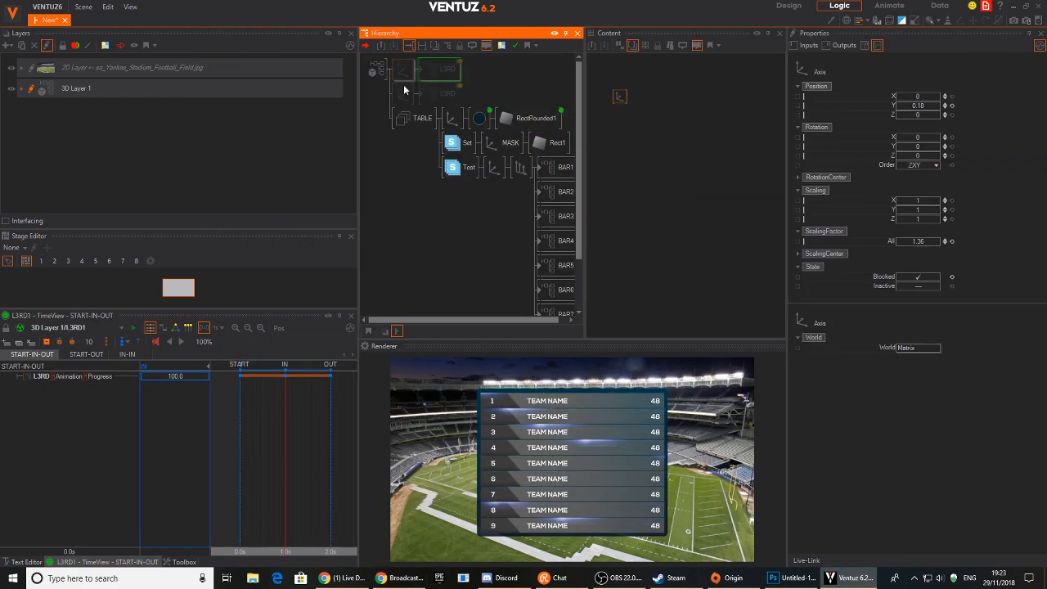
Unblock the duplicated lower third and fit it above the table as a header, with scaling factor 0.827 and Position Y 9.55.
middle_click(405, 99)
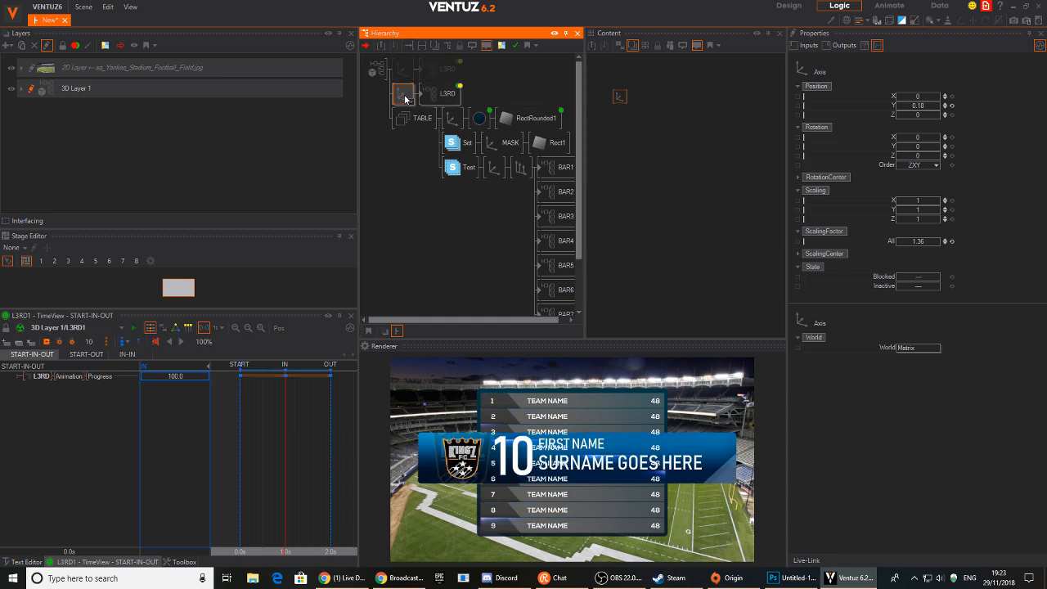
drag(945, 106, 938, 104)
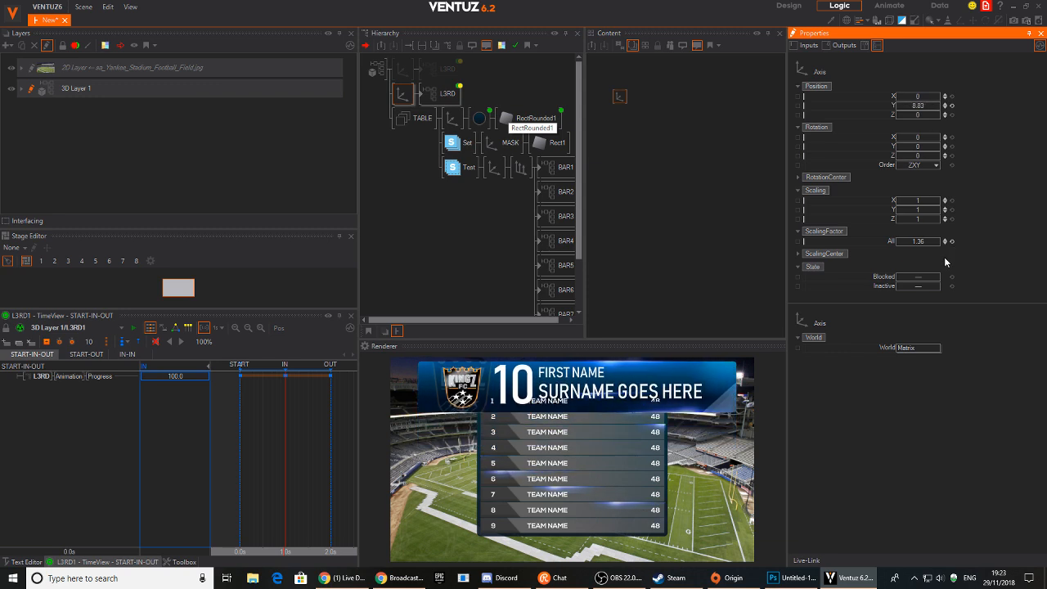
drag(945, 242, 923, 241)
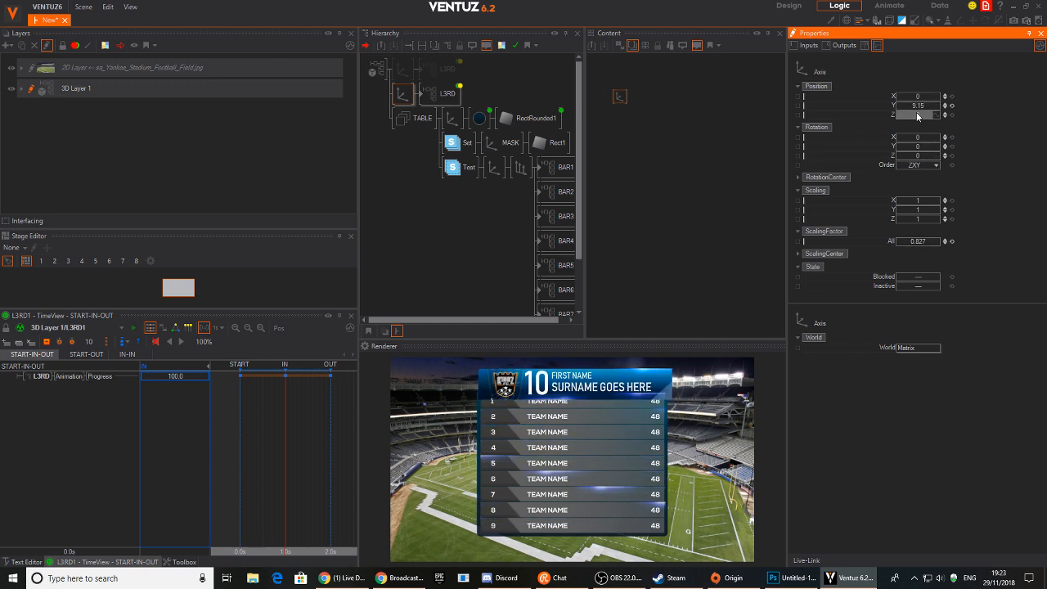
mouse_move(905, 107)
mouse_down()
mouse_move(933, 106)
mouse_move(911, 98)
mouse_up()
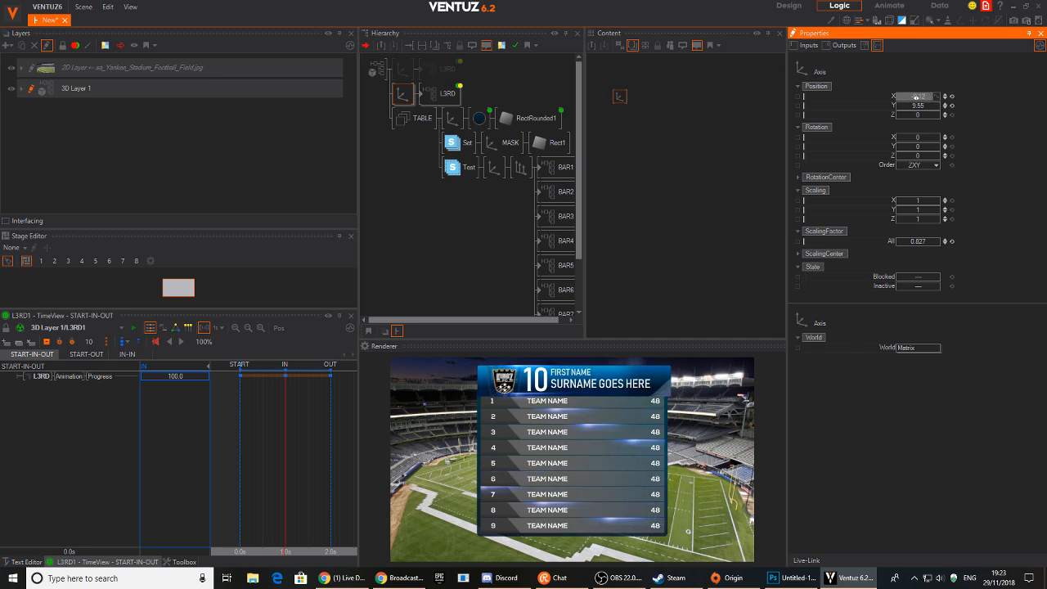
Insert an axis directly inside the TABLE group and lower the table contents to Position Y -0.75.
click(420, 117)
text(ax)
key(Return)
click(442, 122)
drag(908, 105, 933, 109)
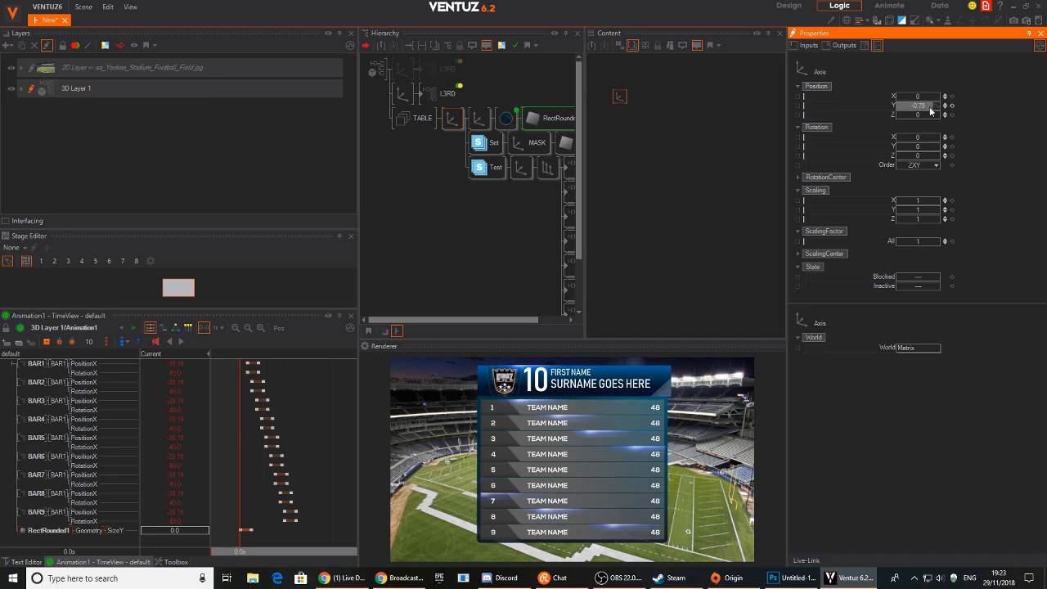
Delete the keyframe animation linked to the duplicated header container.
click(447, 95)
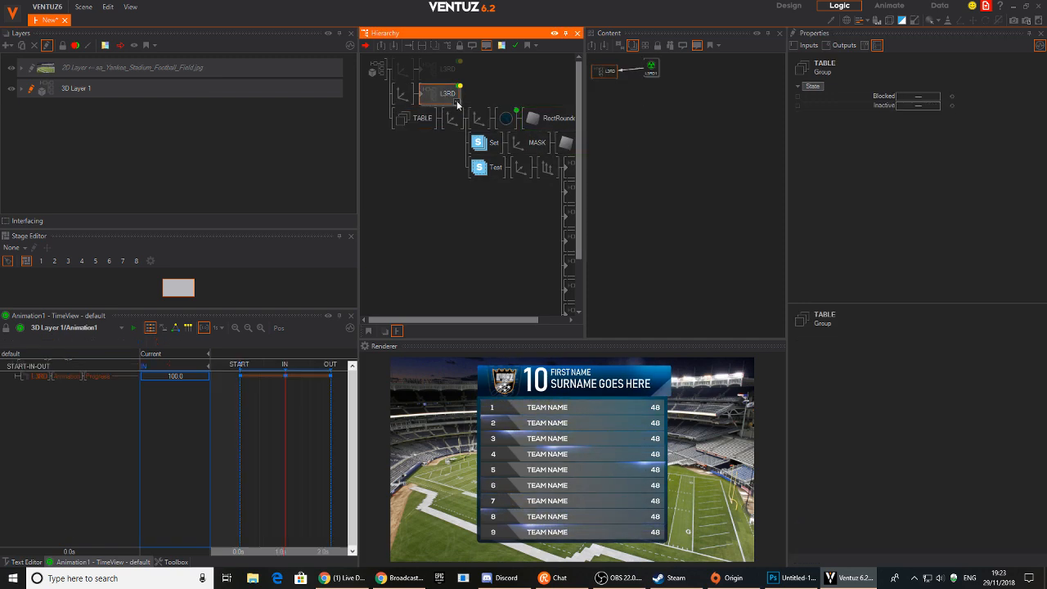
drag(651, 68, 675, 110)
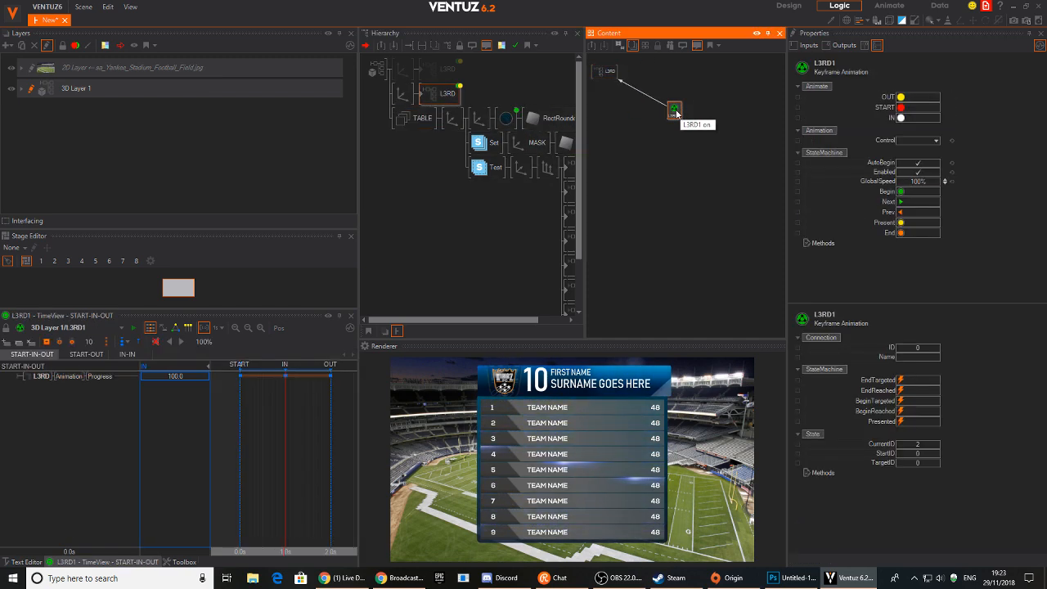
key(Delete)
drag(610, 72, 633, 111)
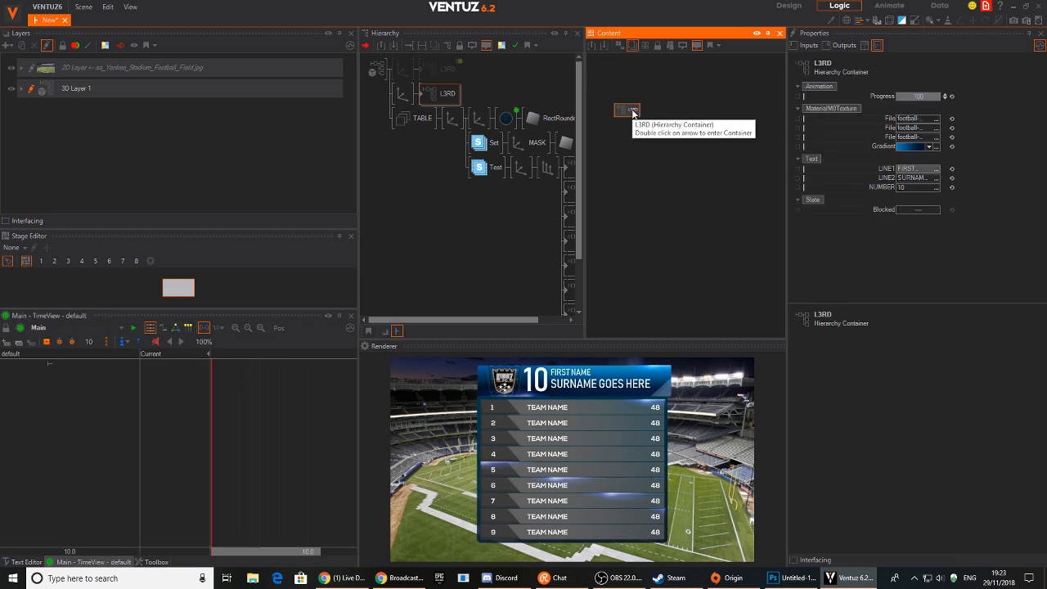
Bind the header container's Progress property to the leaderboard's keyframe animation, Animation1.
click(507, 118)
click(448, 93)
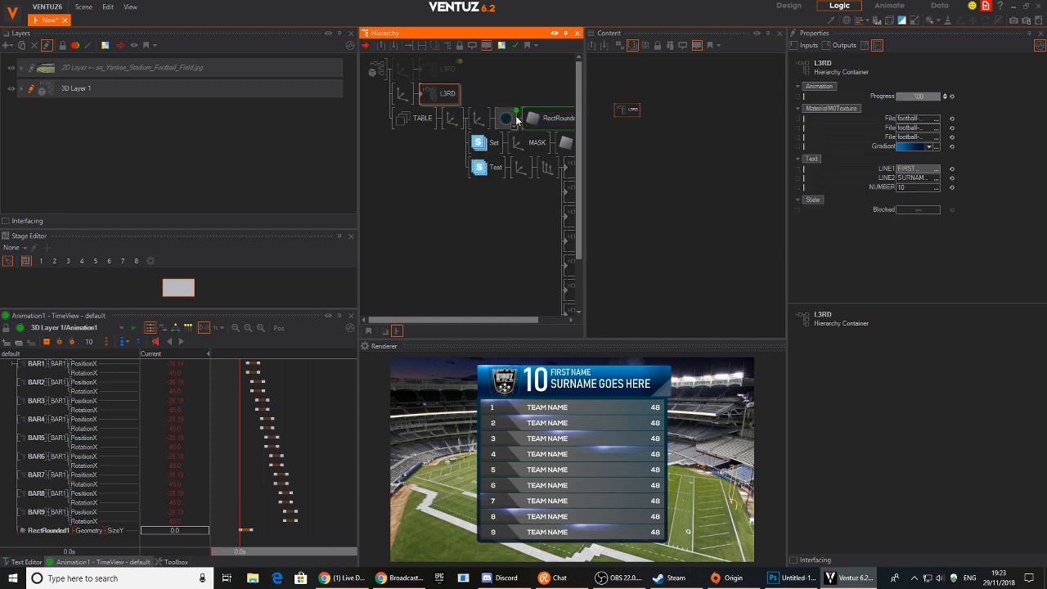
click(556, 141)
drag(626, 90, 753, 222)
drag(883, 96, 738, 190)
click(311, 444)
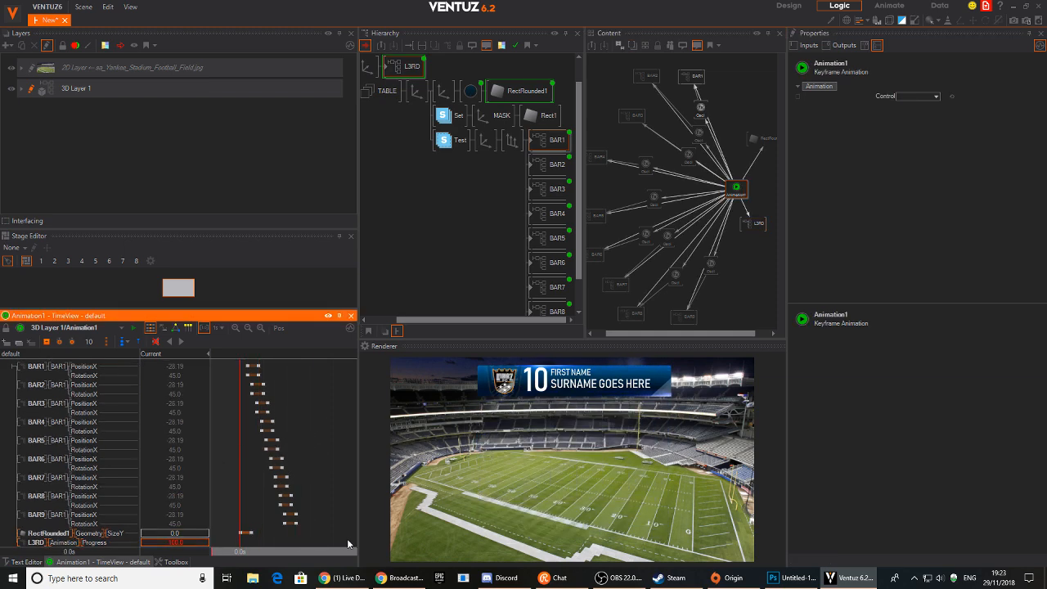
Delay the existing bar and background keyframes, and keyframe the header's Progress from 0 at 0 s to 100 at about 0.8 s.
drag(221, 360, 263, 394)
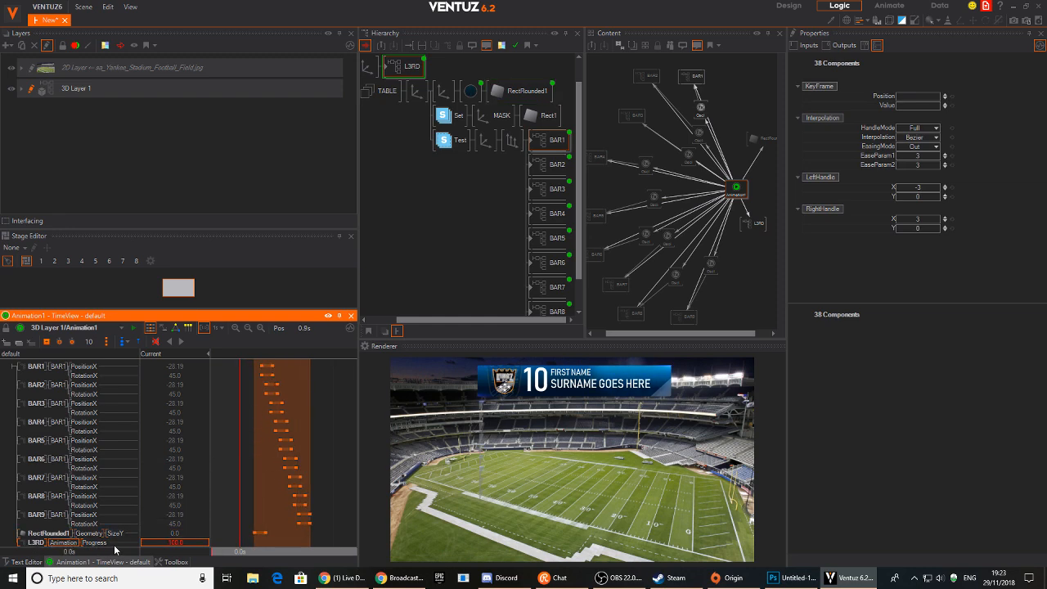
drag(246, 530, 258, 505)
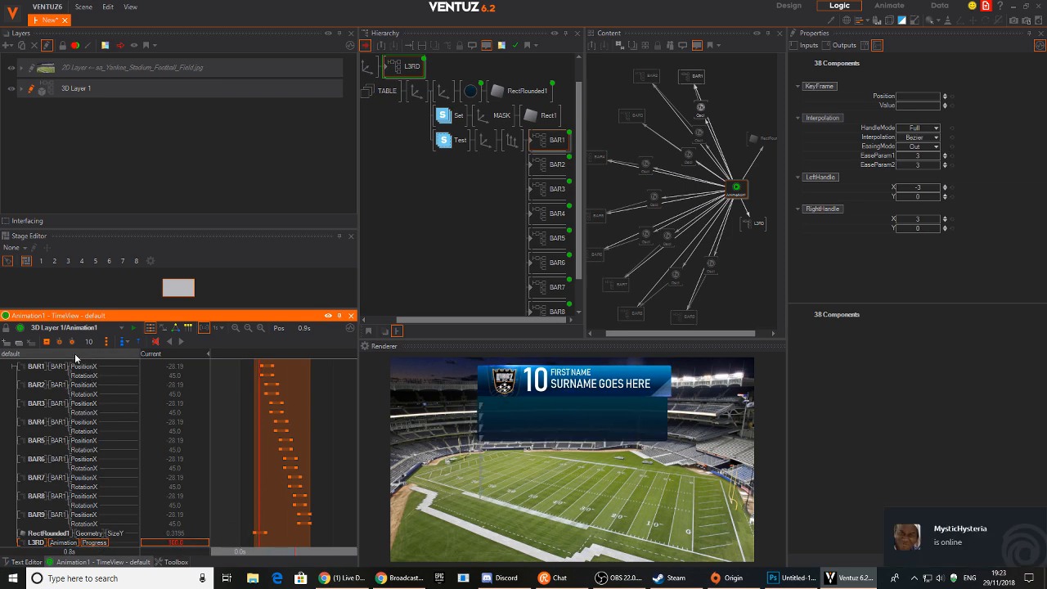
click(48, 342)
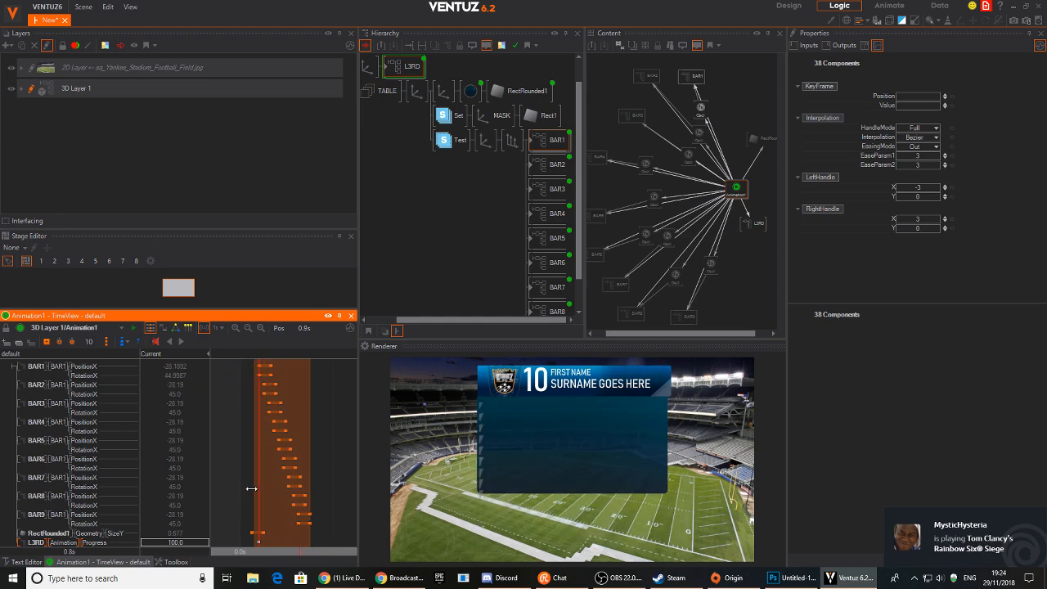
click(245, 407)
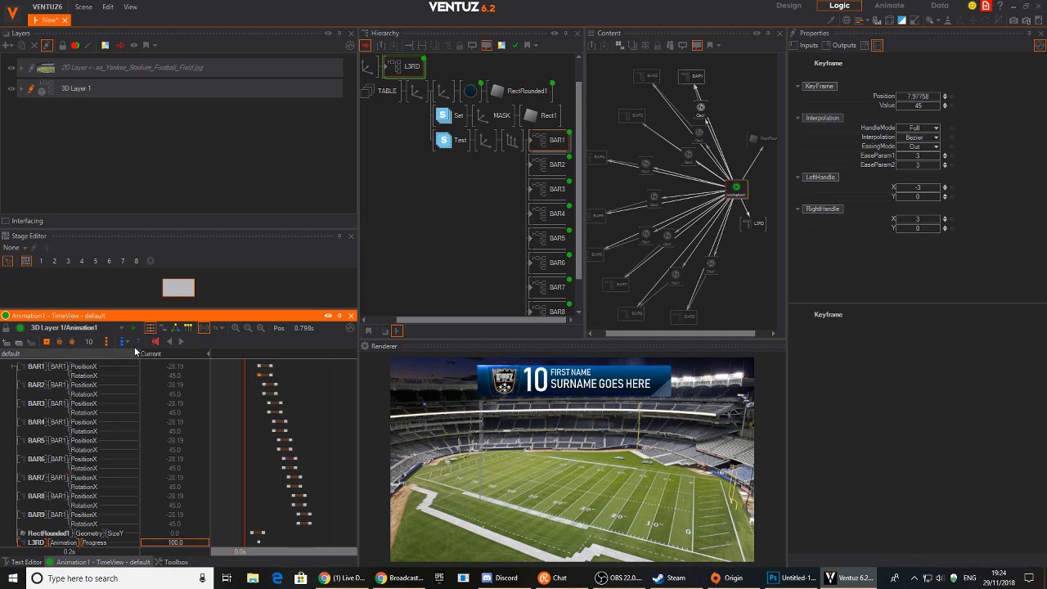
click(48, 342)
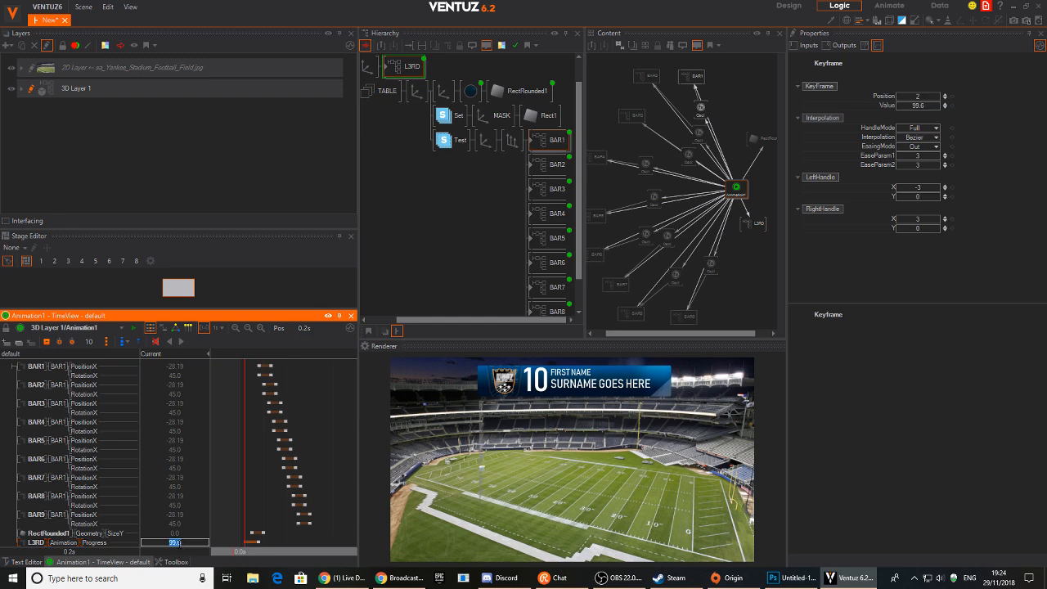
text(0)
key(Return)
drag(245, 543, 240, 542)
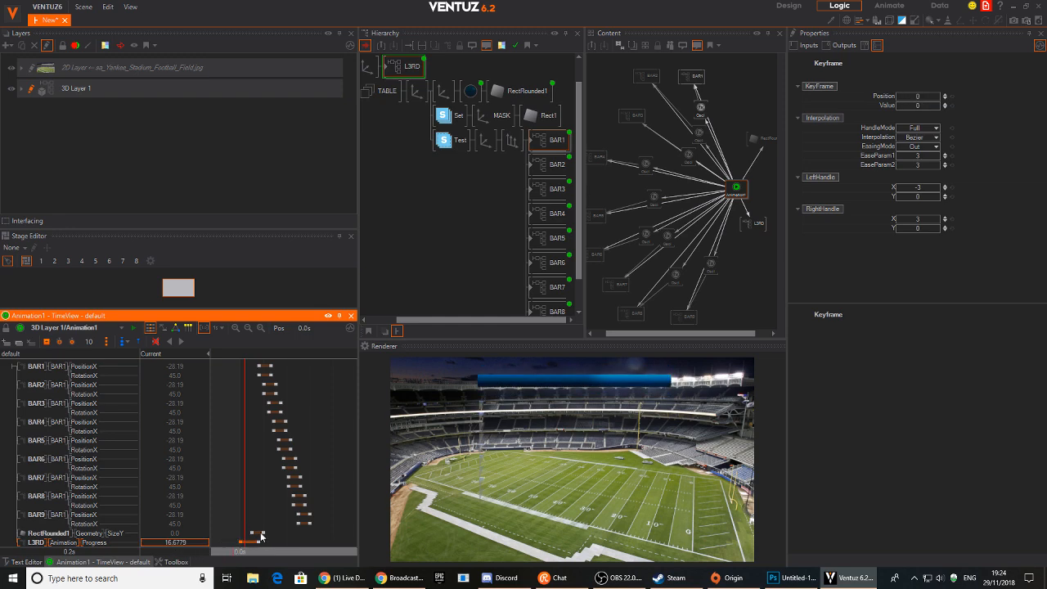
Play the leaderboard animation from its start to review the header's entrance.
drag(247, 442, 237, 421)
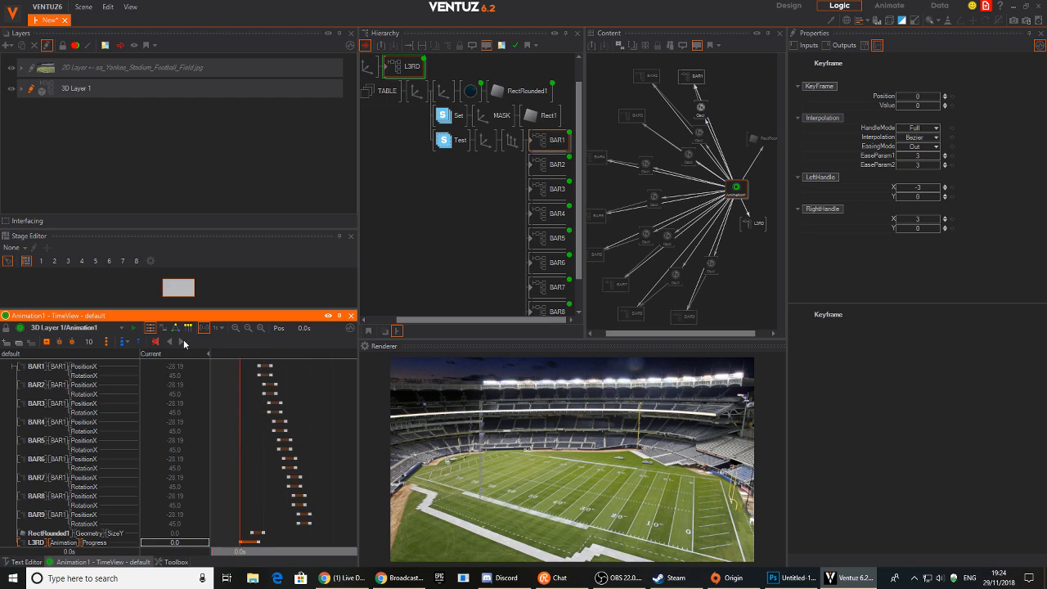
click(181, 340)
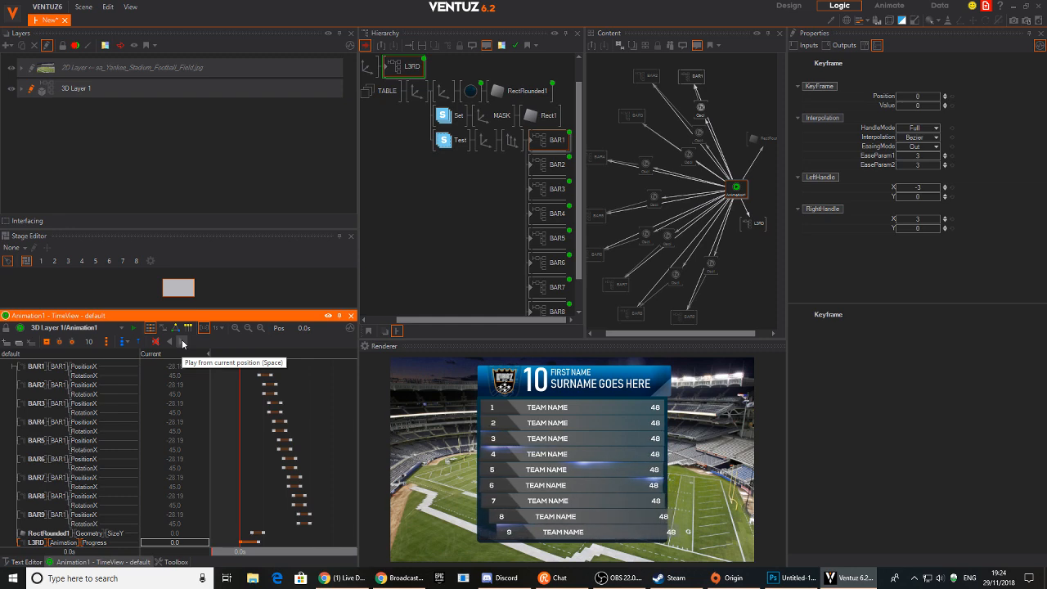
mouse_move(239, 397)
mouse_down()
mouse_move(276, 415)
mouse_move(232, 403)
mouse_up()
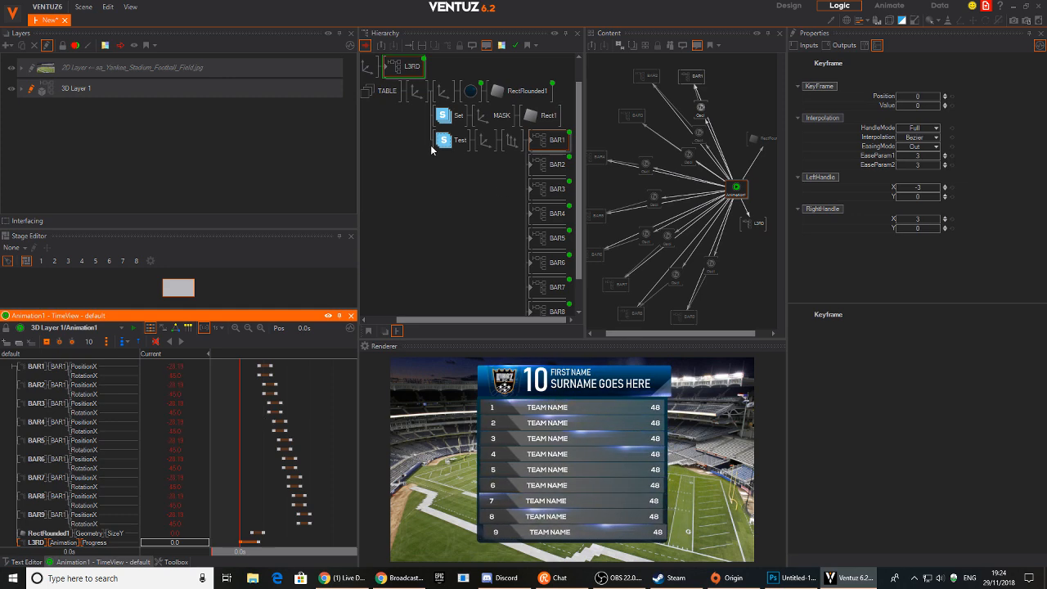
Move the header branch with its axis into the TABLE group, above the table contents.
middle_drag(436, 172, 471, 181)
double_click(406, 144)
text(ax)
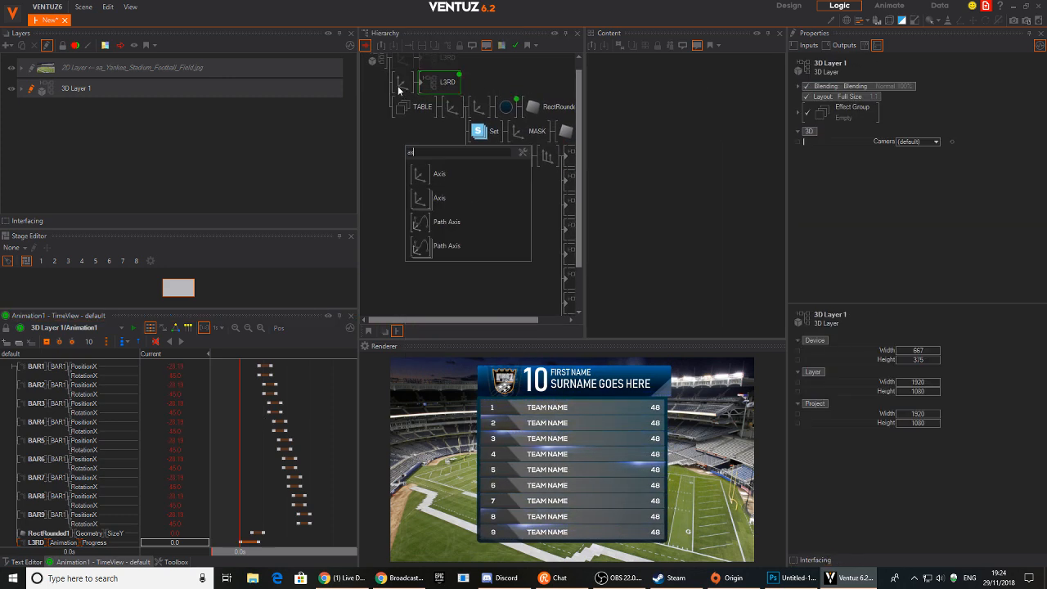
key(Return)
click(452, 104)
drag(450, 99, 451, 99)
Insert a parent axis before the TABLE group and set its Position Y to -1.1 and scaling factor to 1.039.
double_click(424, 112)
text(ax)
key(Return)
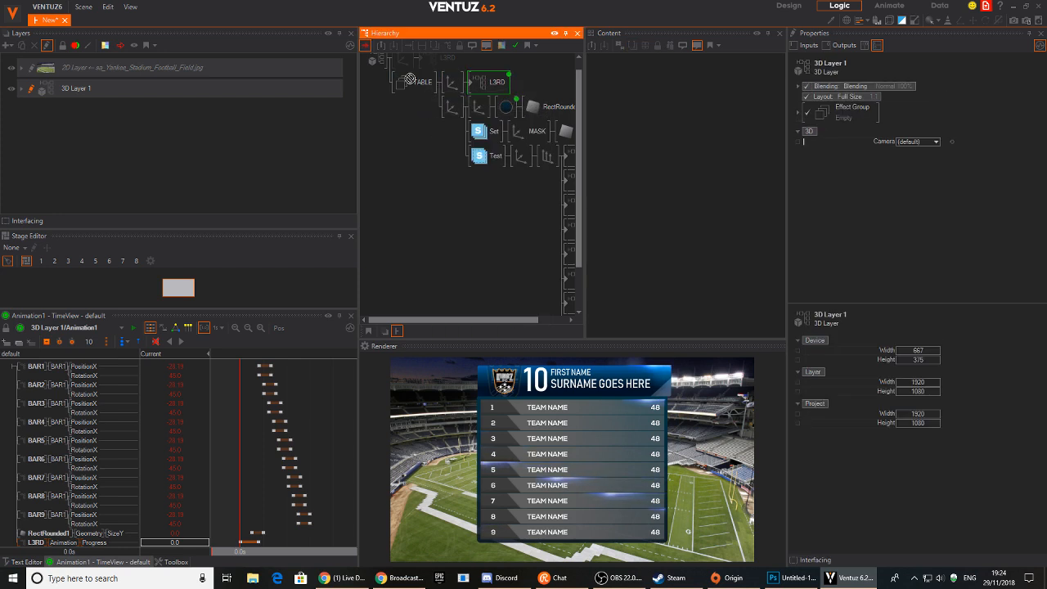
click(399, 90)
drag(917, 105, 899, 104)
mouse_move(920, 241)
mouse_down()
mouse_move(897, 240)
mouse_move(932, 245)
mouse_up()
Set the whole table's Position Z to 6.1 without X rotation and play its animation from the start.
drag(920, 137, 933, 134)
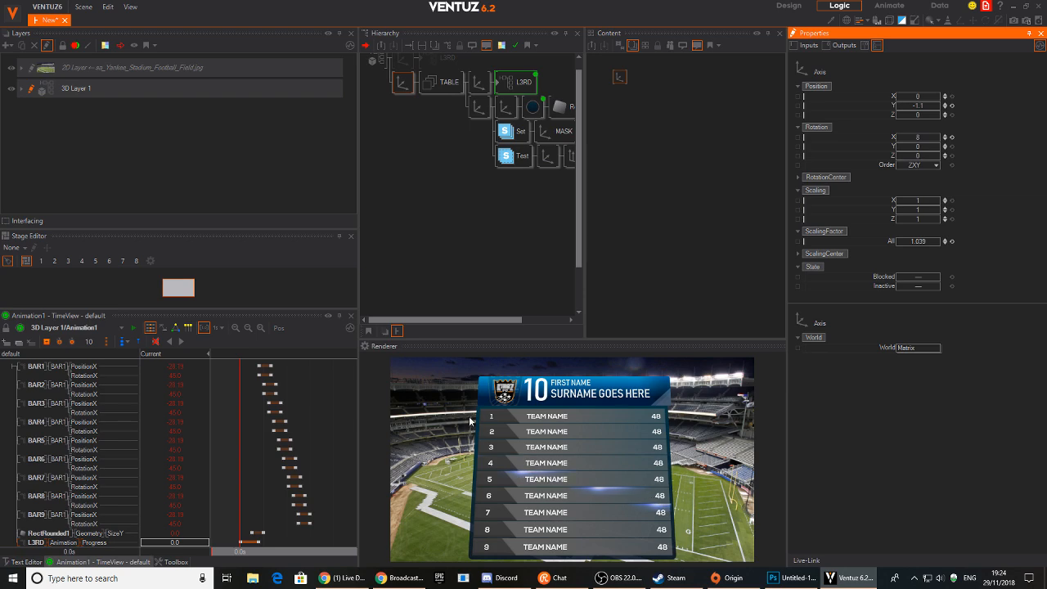
click(951, 137)
drag(906, 113, 905, 112)
click(311, 478)
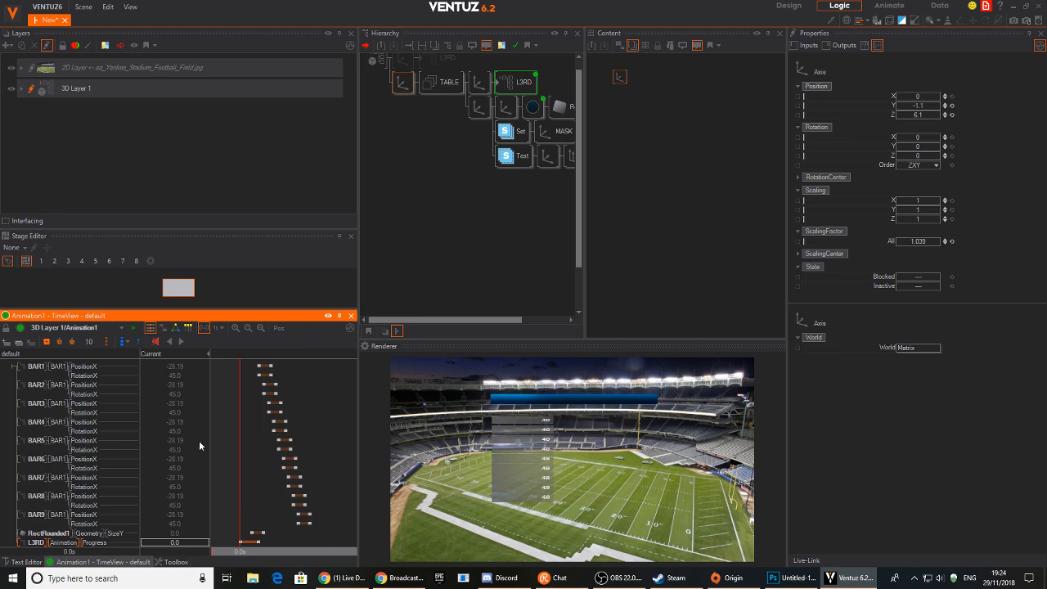
click(181, 342)
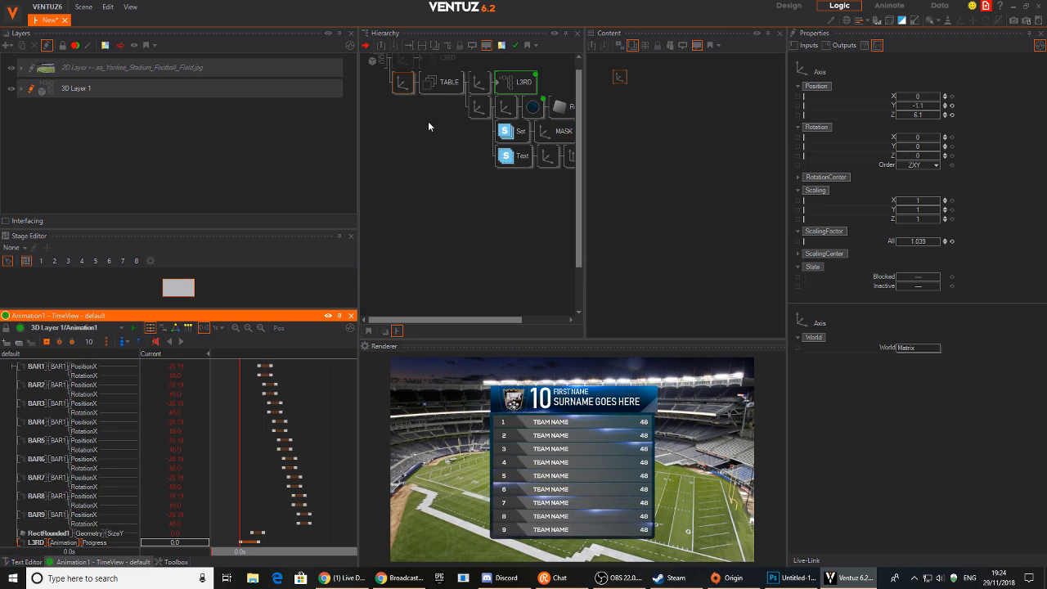
Unblock the original lower third and place it over the table's lower part with Position Y -8.62 and scaling factor 0.96.
click(397, 65)
click(397, 69)
drag(922, 109, 896, 106)
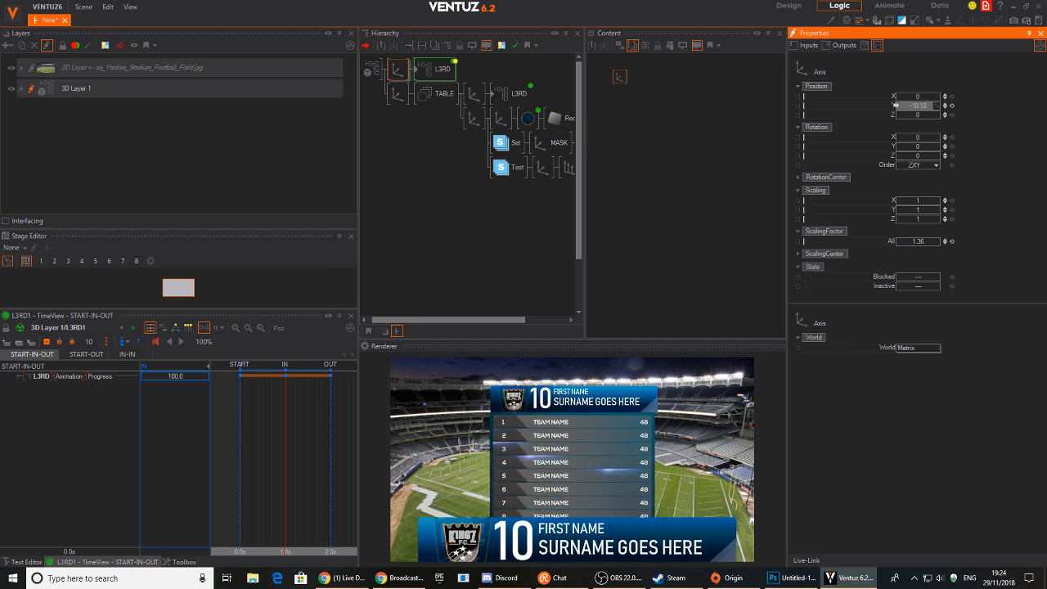
drag(922, 242, 918, 241)
drag(922, 105, 920, 108)
drag(921, 241, 921, 241)
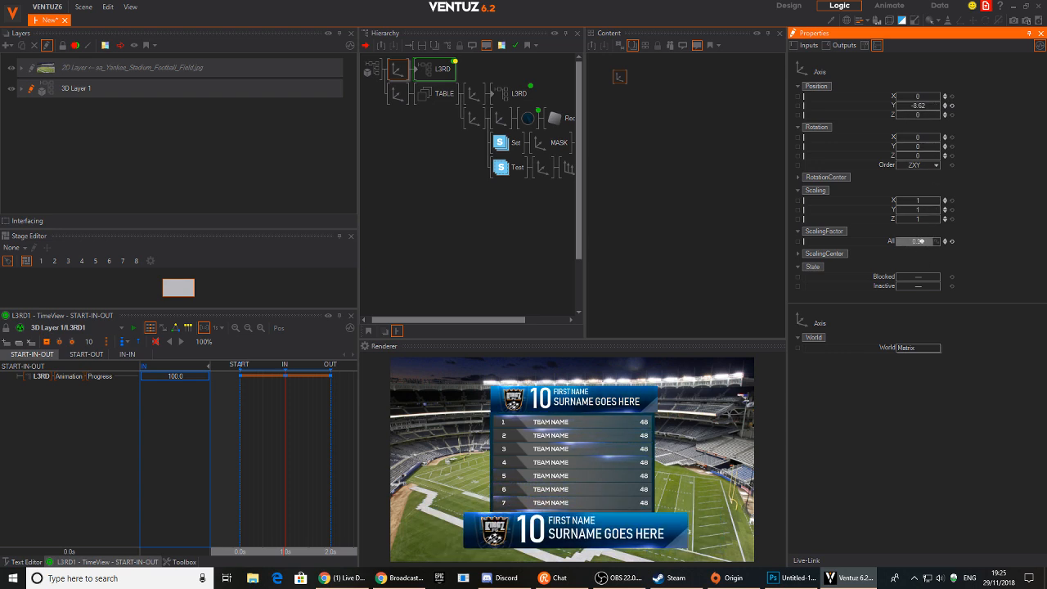
Play the leaderboard animation together with the lower third and hold it at about 0.9 s.
click(434, 96)
click(509, 95)
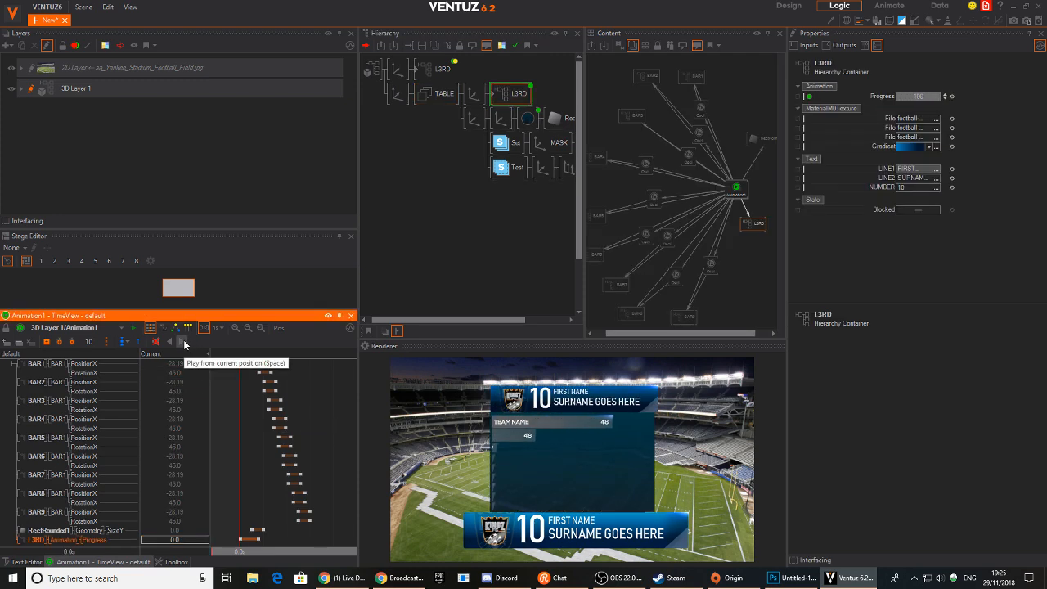
click(183, 342)
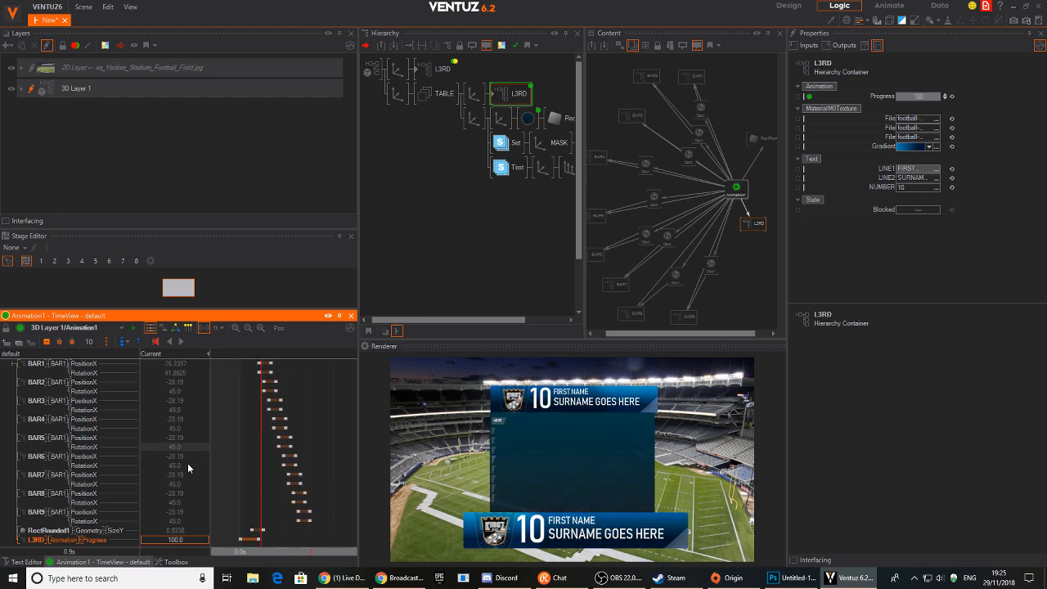
Block the original lower third branch through its parent axis.
middle_drag(541, 128, 484, 123)
click(520, 118)
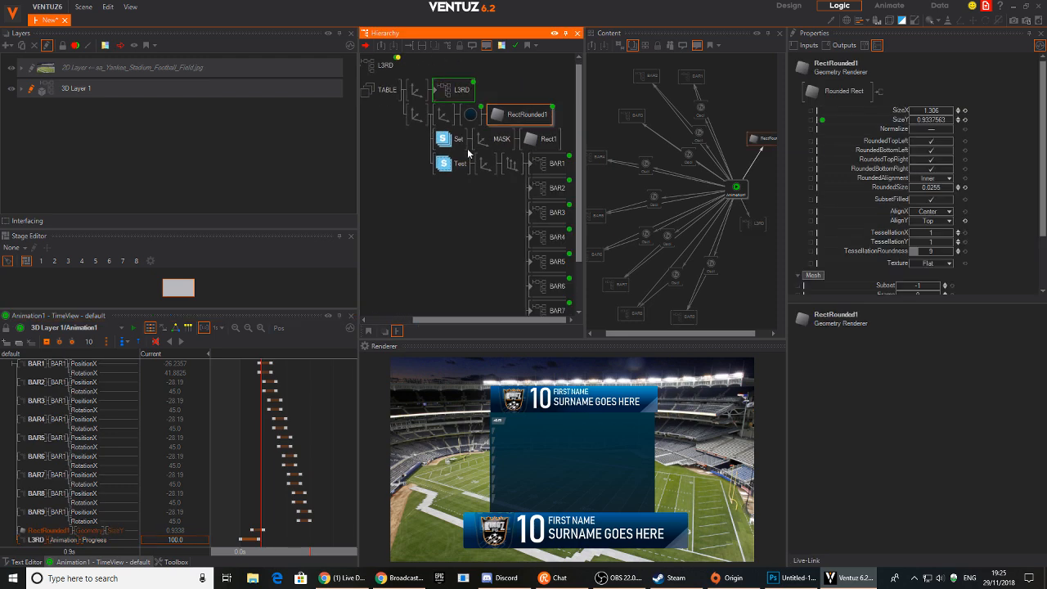
middle_drag(387, 116, 414, 112)
click(376, 63)
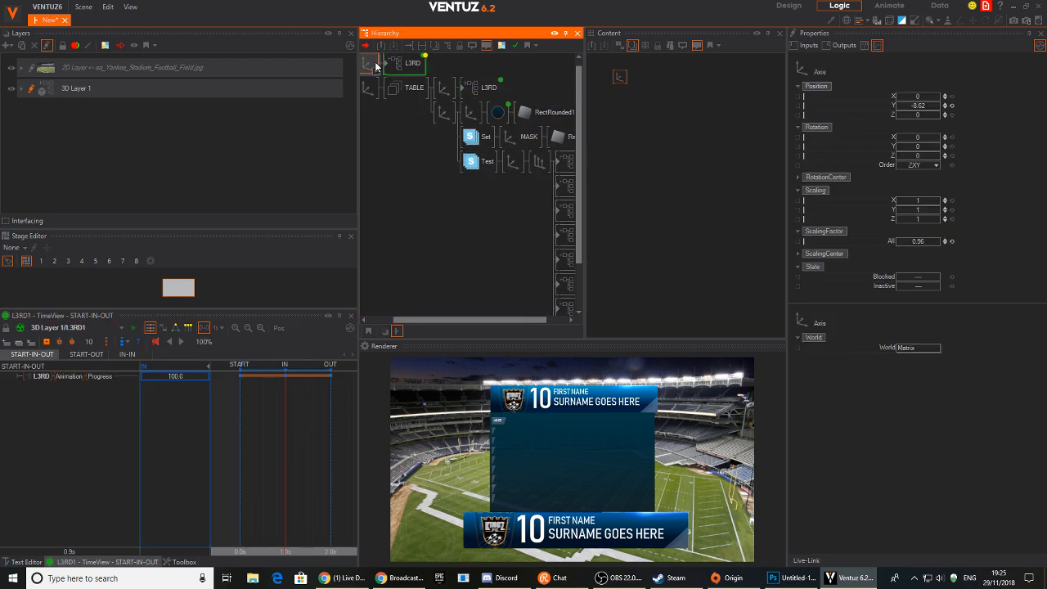
Add a branch under the leaderboard background's axis with an axis, a white Color (no Light) material and a rectangle.
click(526, 92)
text(axi)
drag(526, 136, 496, 122)
click(522, 147)
text(text)
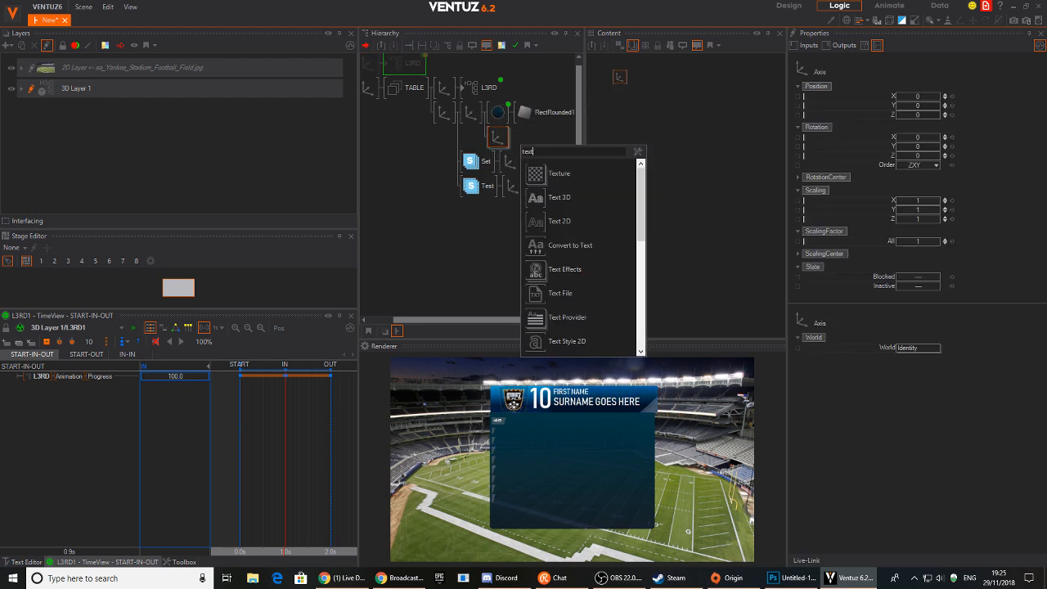
click(528, 142)
text(col)
drag(541, 281, 513, 144)
click(525, 152)
text(re)
drag(548, 199, 526, 140)
click(526, 139)
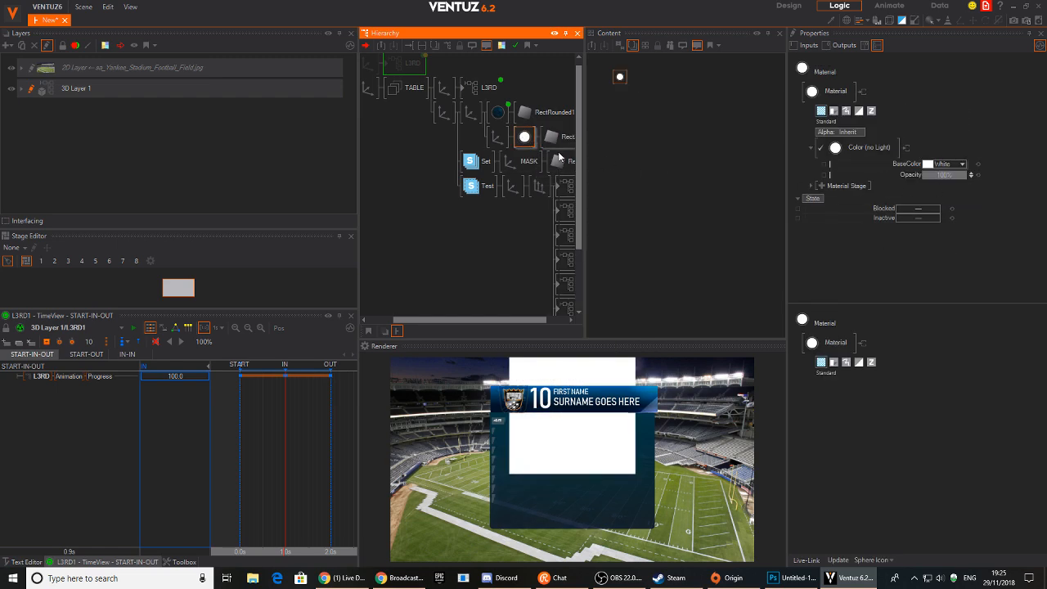
Shift the new white rectangle down and across to the lower right part of the leaderboard background.
middle_drag(549, 154, 523, 144)
click(470, 134)
mouse_move(920, 105)
mouse_down()
mouse_move(895, 101)
mouse_move(916, 112)
mouse_up()
Add a texture stage to the rectangle's material and load the image football-kingz.png into it.
click(497, 126)
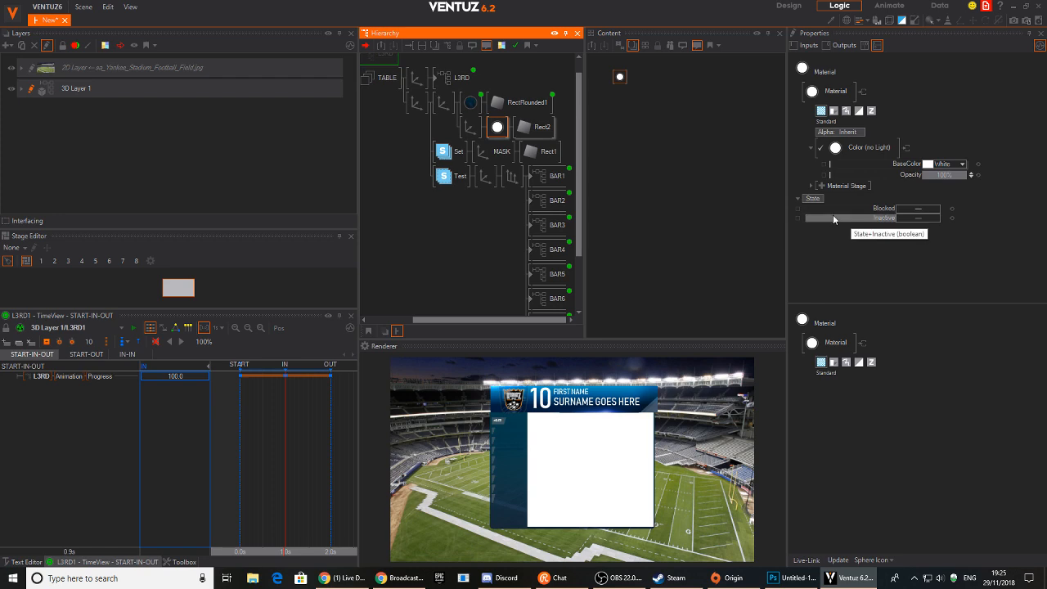
click(821, 187)
mouse_move(826, 188)
click(909, 219)
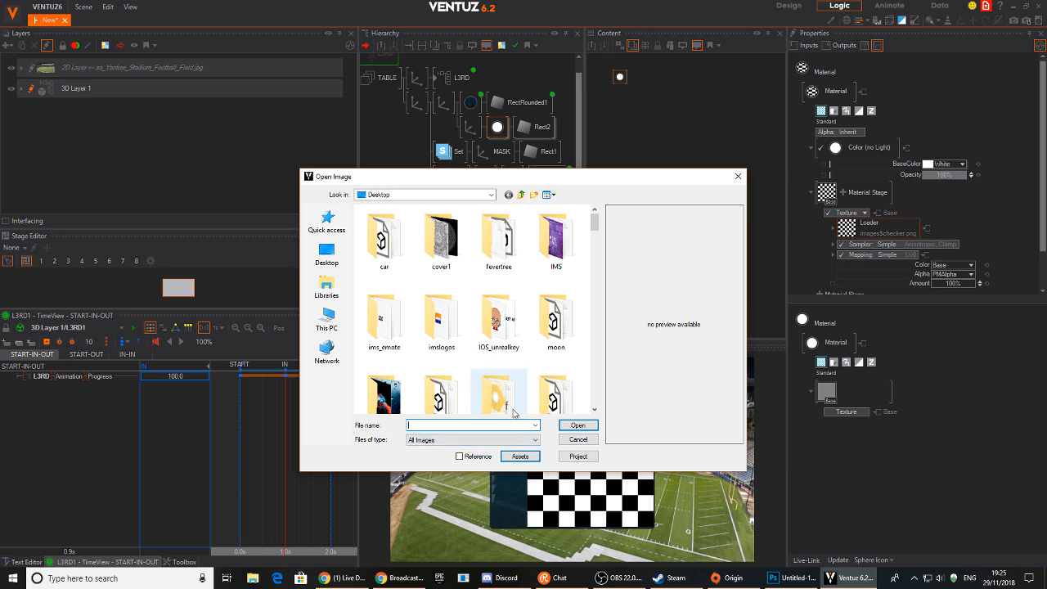
text(foo)
key(Down)
key(Return)
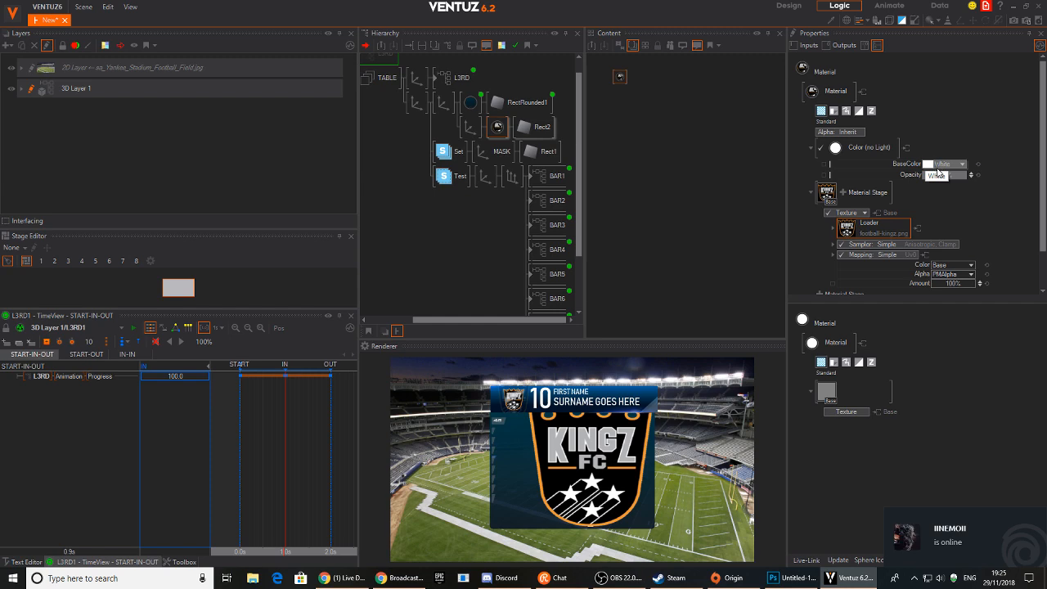
Fade the logo rectangle to 4% opacity, scale it by 0.789 and position it at X 0, Y -0.451.
drag(947, 175, 927, 181)
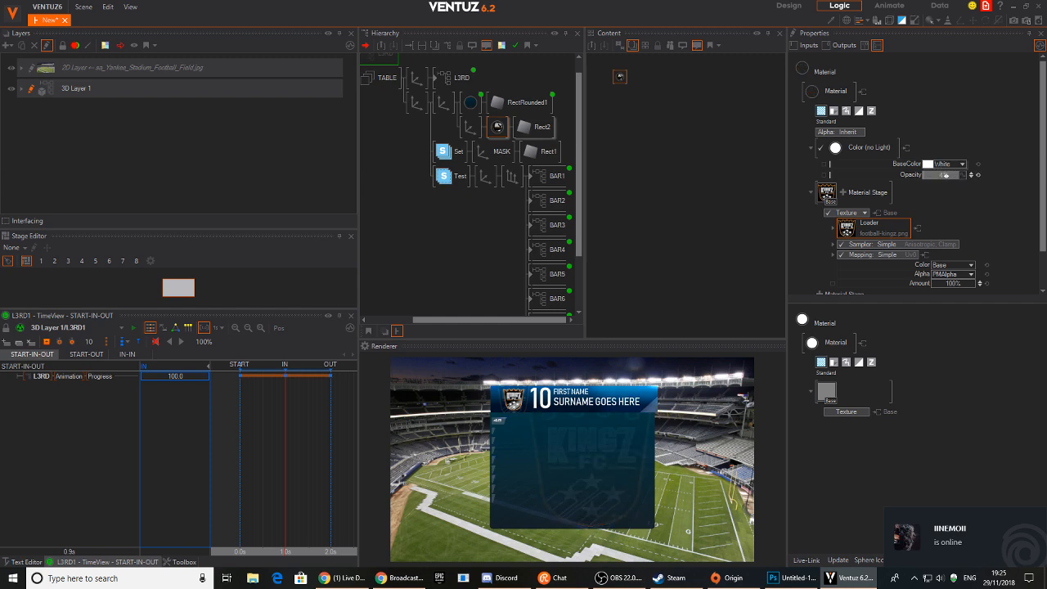
click(469, 128)
mouse_move(928, 99)
mouse_down()
mouse_move(895, 95)
mouse_move(913, 96)
mouse_up()
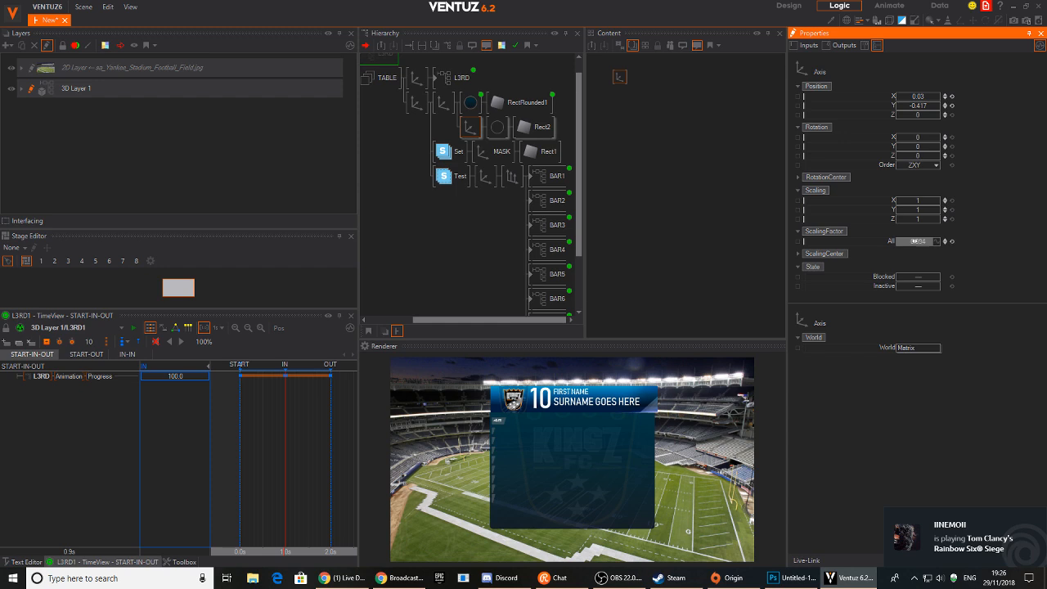
drag(897, 239, 923, 240)
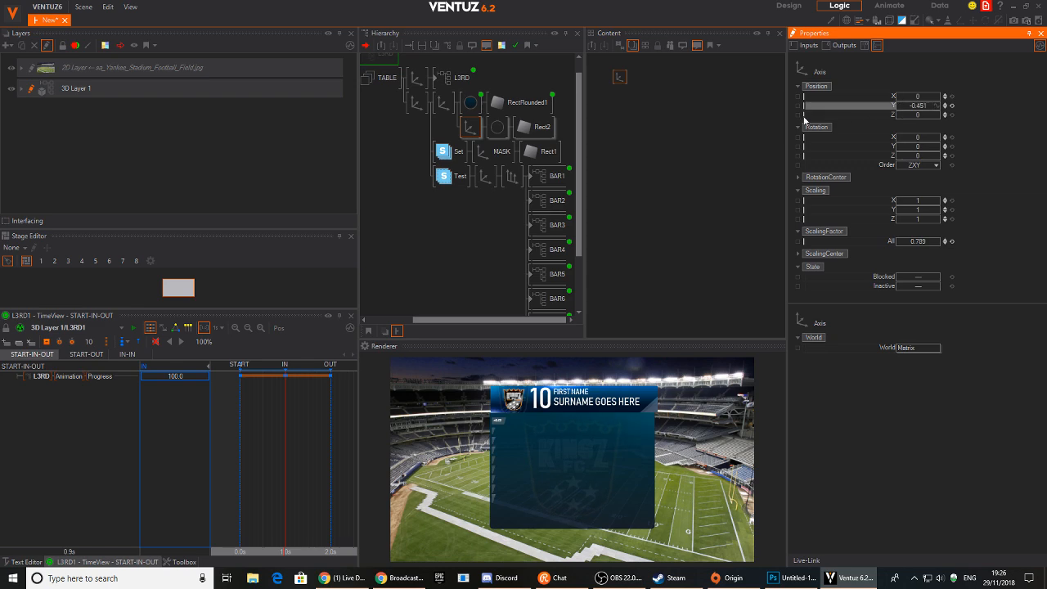
Bind the logo material to Animation1 and add a keyframe of 4.0 for its opacity on the timeline.
click(496, 127)
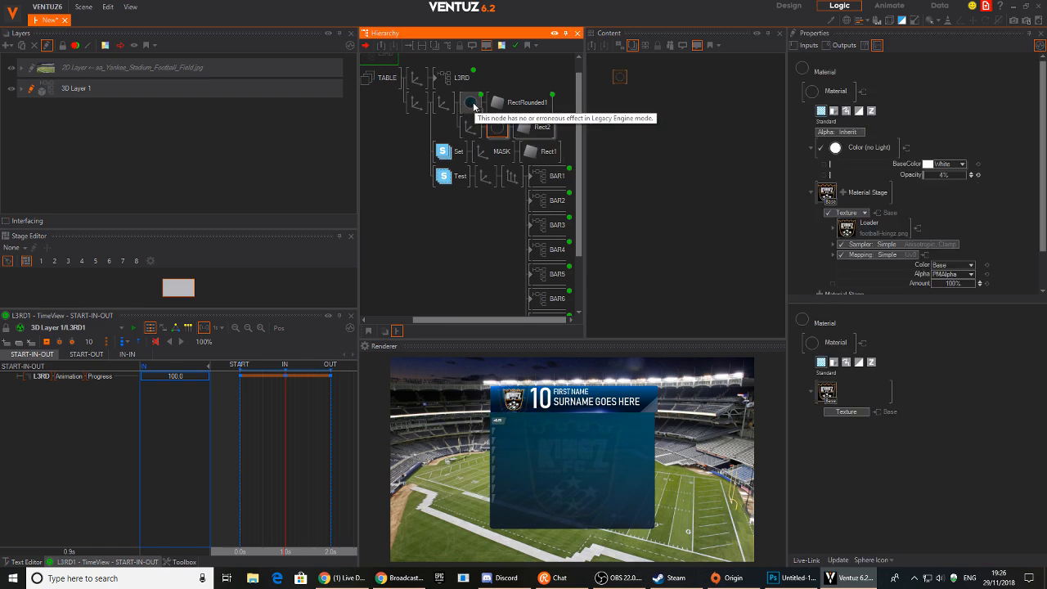
ctrl+click(539, 103)
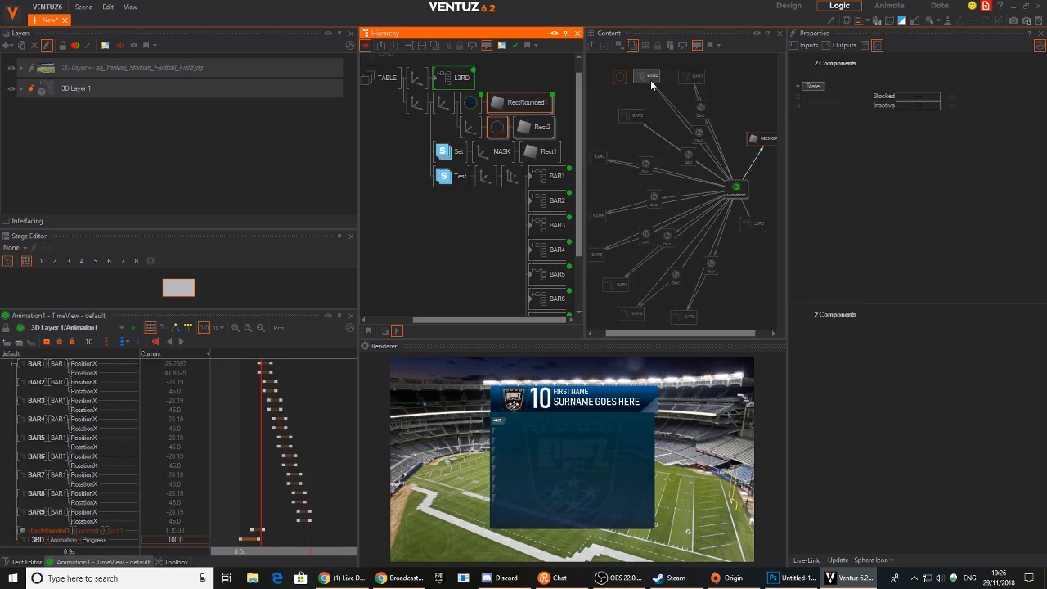
click(616, 95)
click(735, 163)
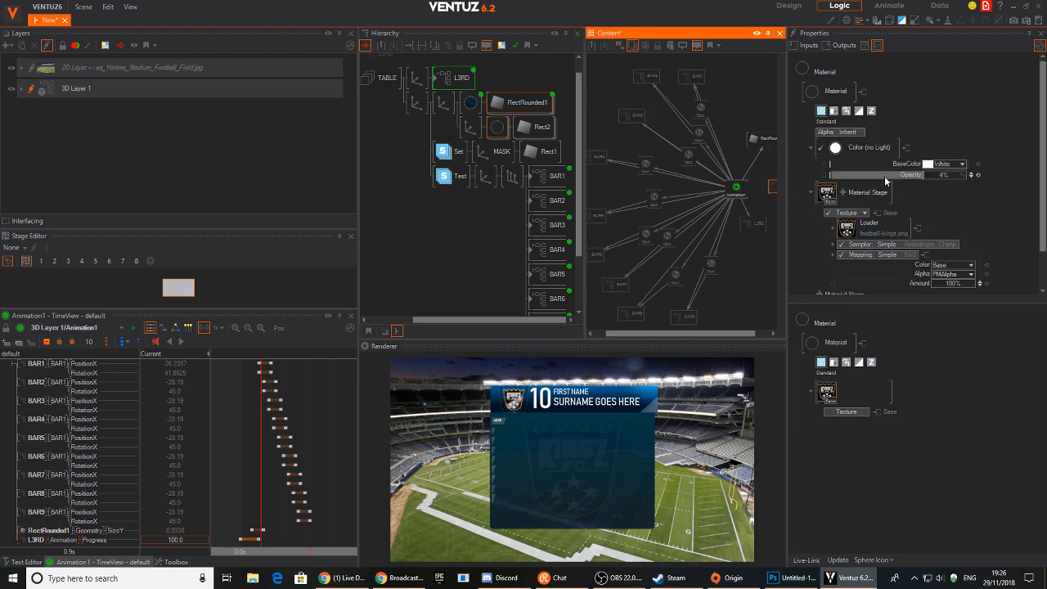
click(738, 191)
mouse_move(274, 533)
mouse_down()
mouse_move(236, 535)
mouse_move(271, 537)
mouse_up()
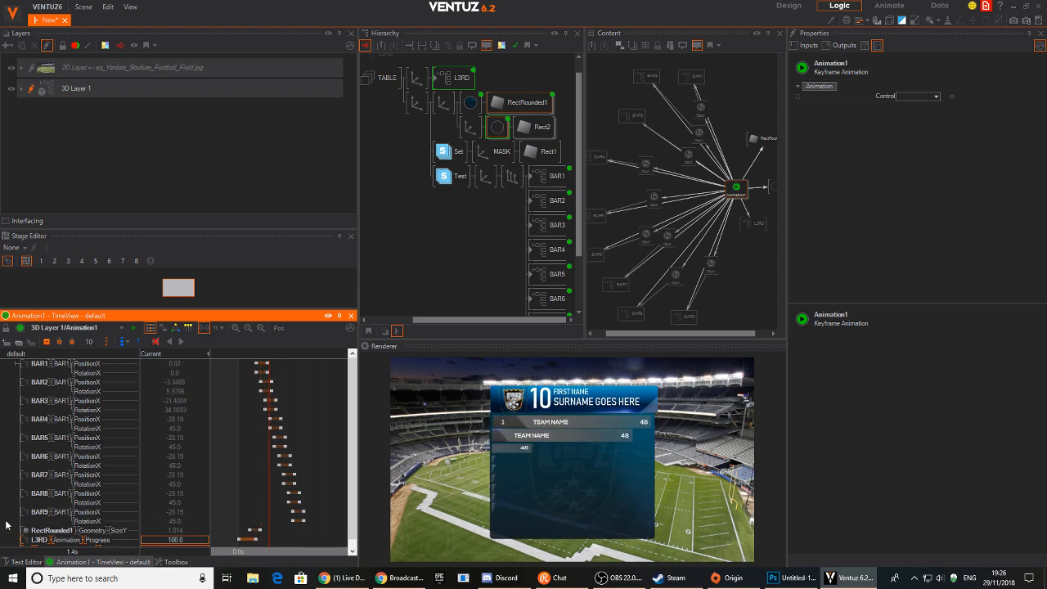
scroll(70, 423, down, 1)
click(94, 543)
click(54, 343)
drag(268, 497, 258, 497)
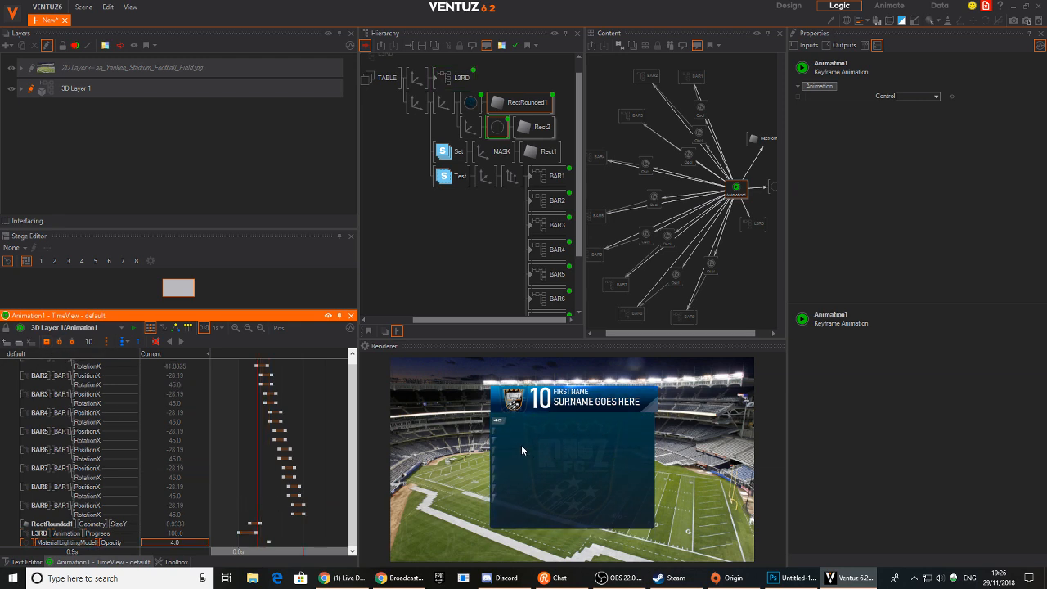
Delete the logo rectangle's branch, including its axis and material, from under the leaderboard background's axis.
click(473, 127)
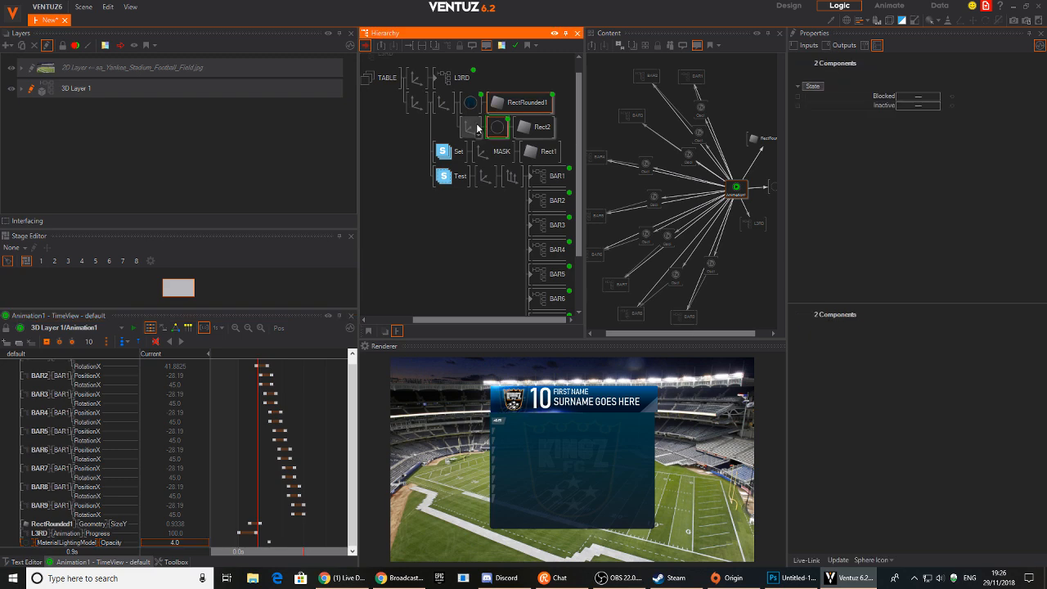
click(477, 128)
key(Delete)
Add a third Base texture stage to the leaderboard background's material and load football-kingz.png into it.
click(474, 107)
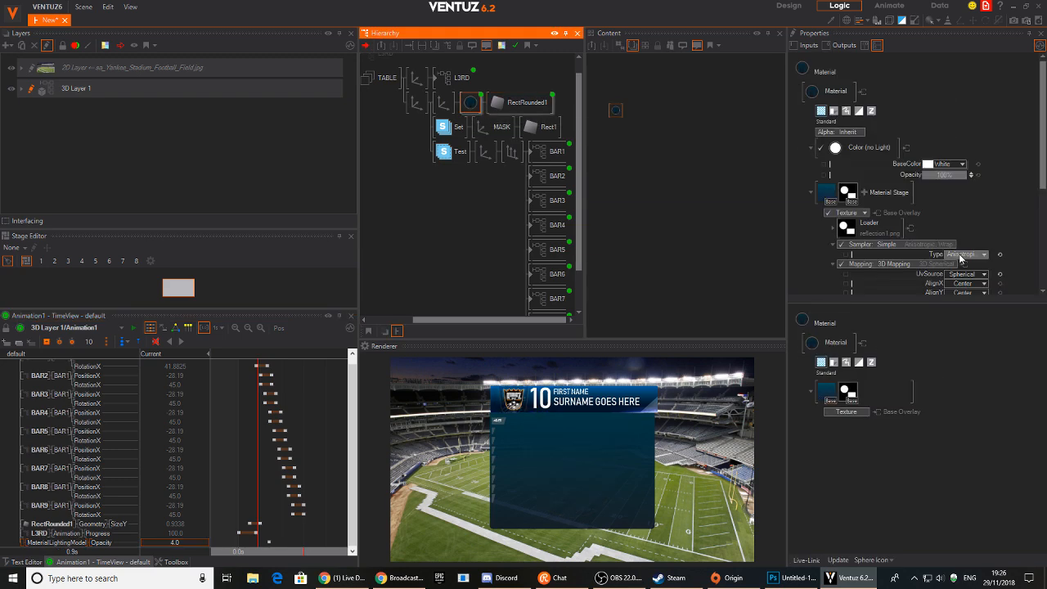
right_click(866, 190)
mouse_move(851, 182)
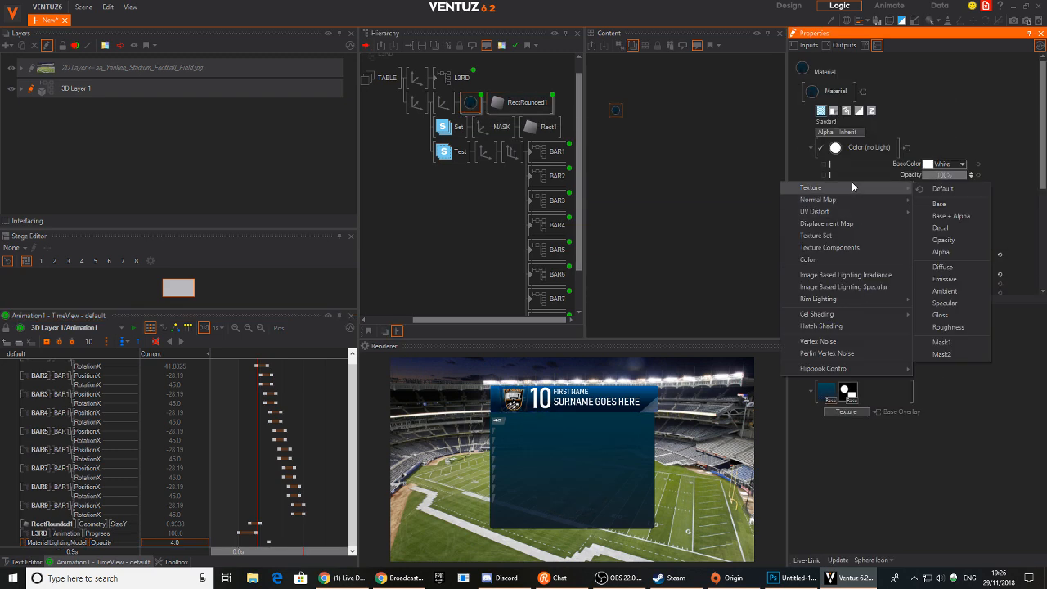
click(951, 206)
click(847, 228)
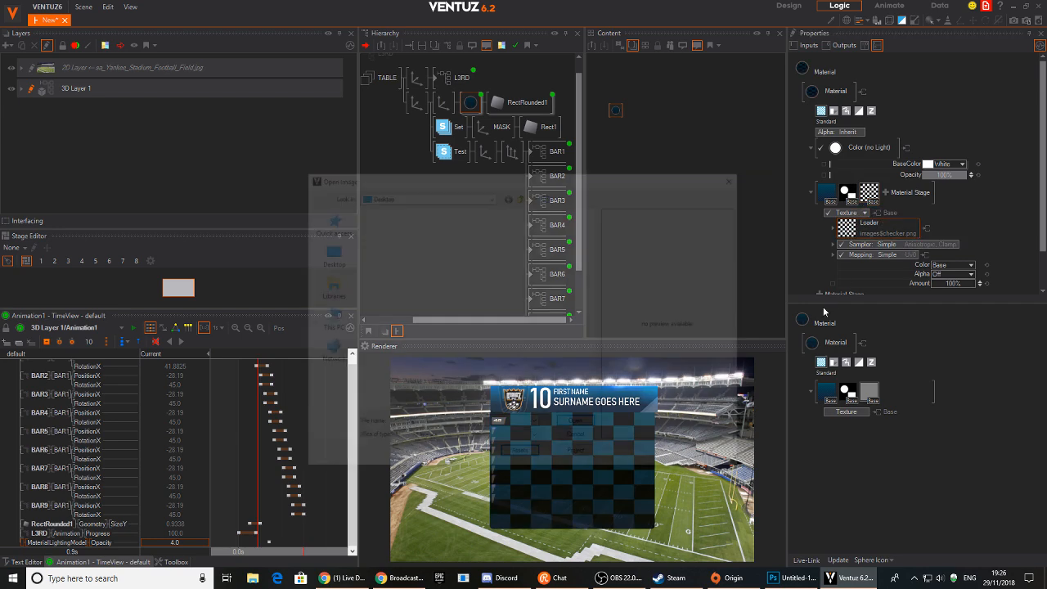
text(fo)
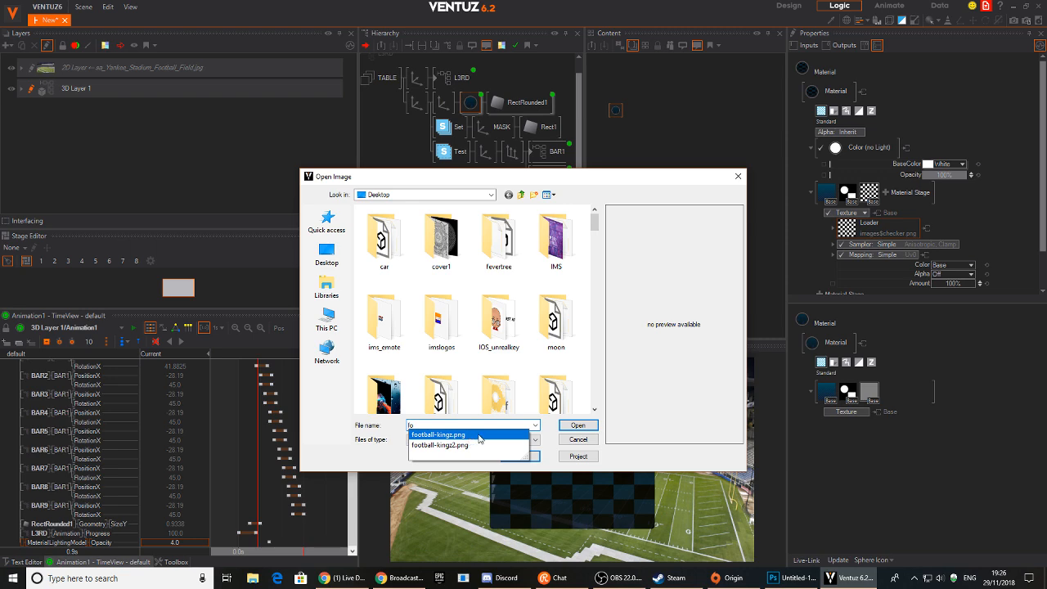
click(480, 435)
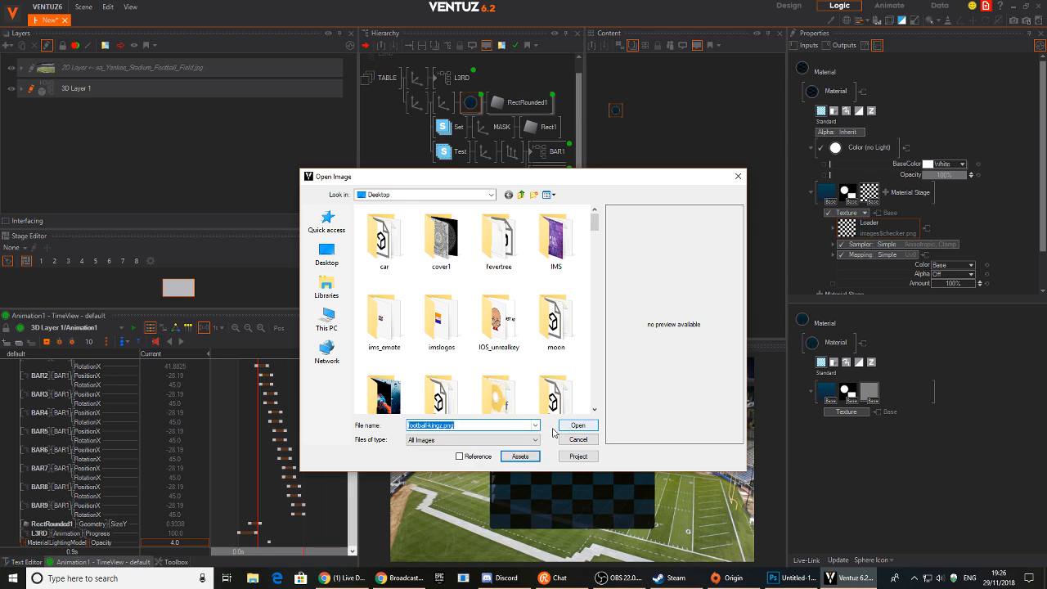
click(577, 425)
Set the logo texture's color operation to Multiply with Amount and its amount to 17.8%.
scroll(957, 180, down, 2)
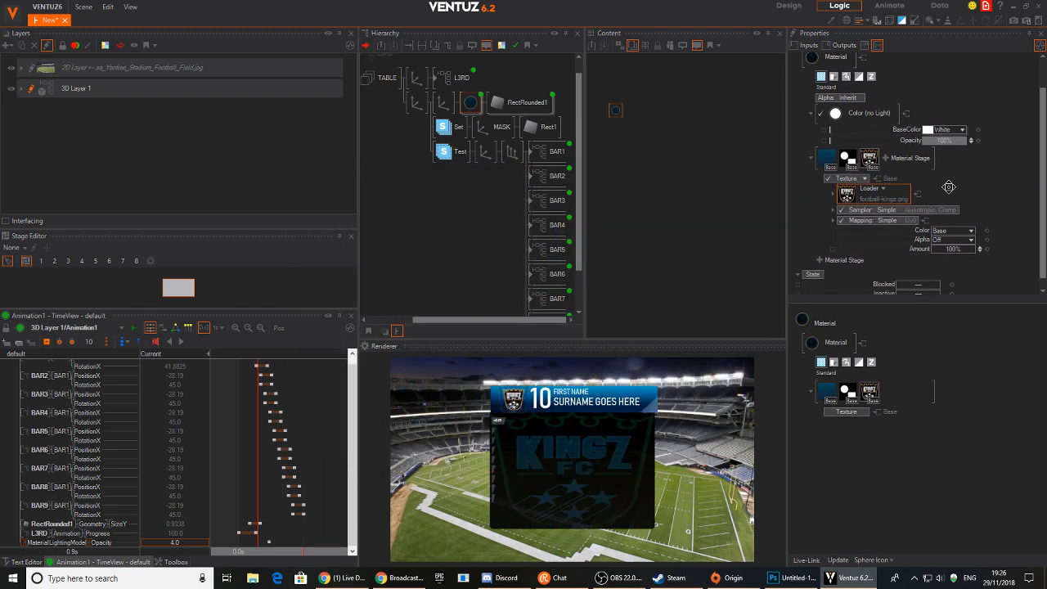
mouse_move(868, 149)
mouse_down()
mouse_move(826, 160)
mouse_move(868, 154)
mouse_up()
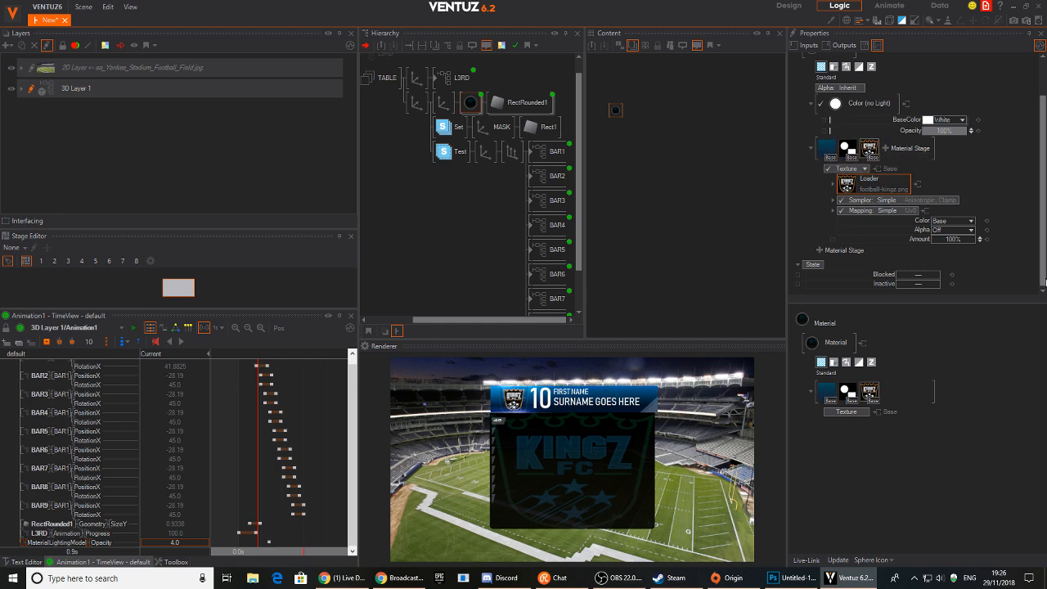
click(955, 221)
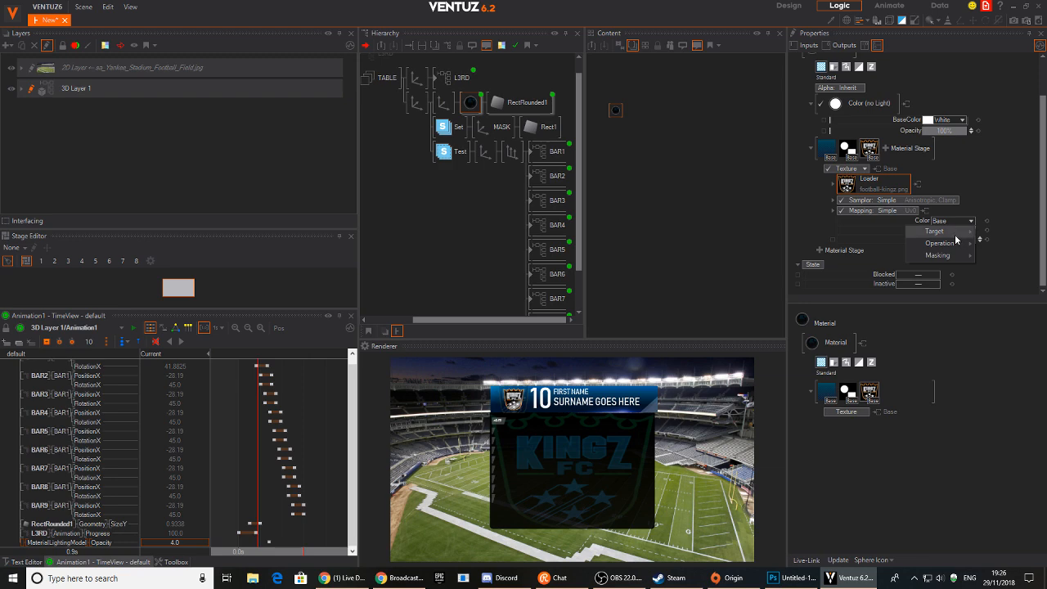
mouse_move(952, 244)
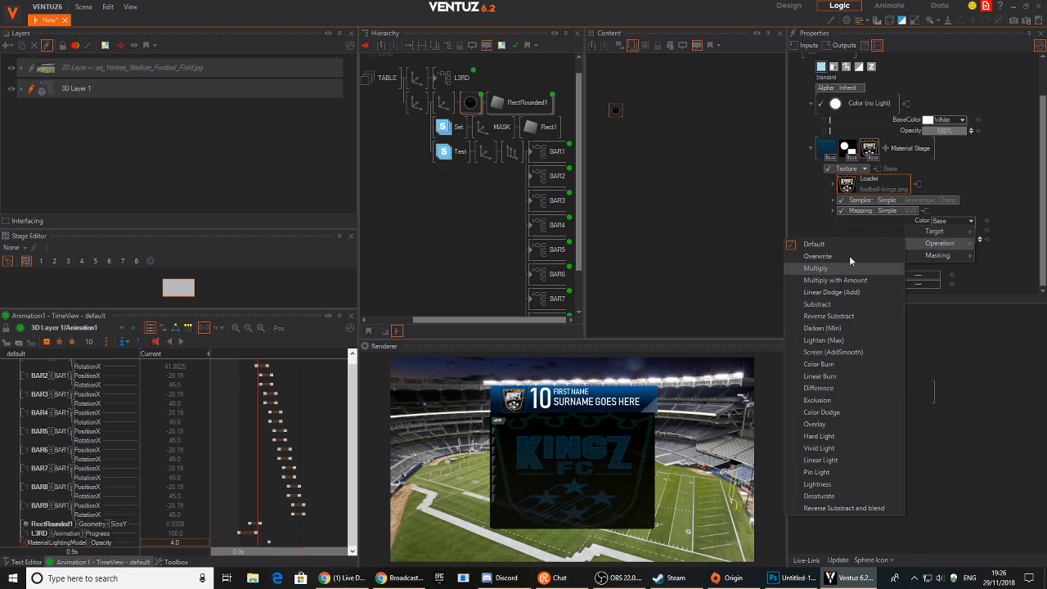
click(841, 280)
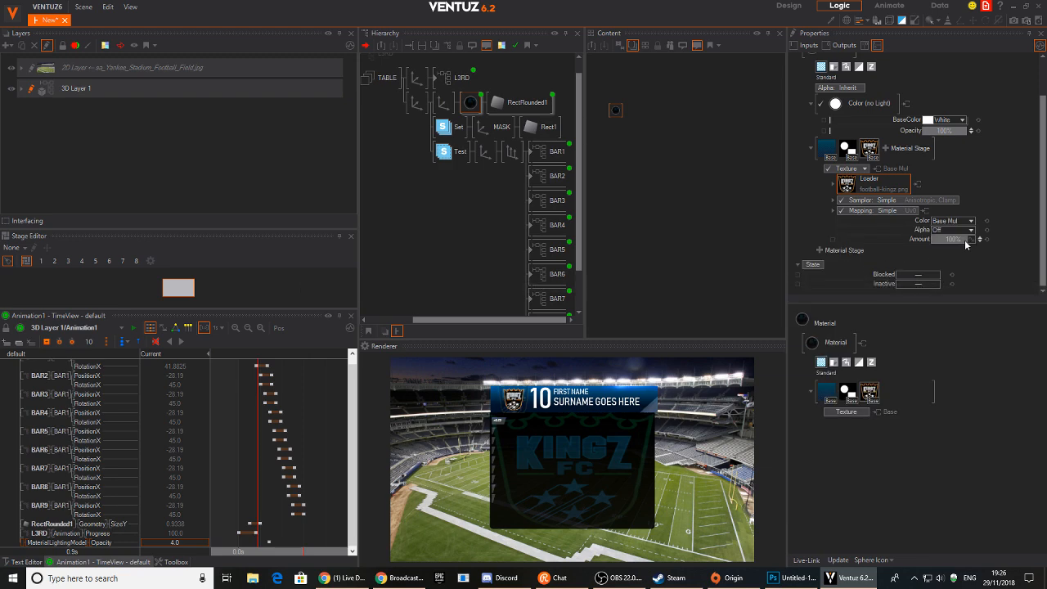
drag(951, 239, 931, 242)
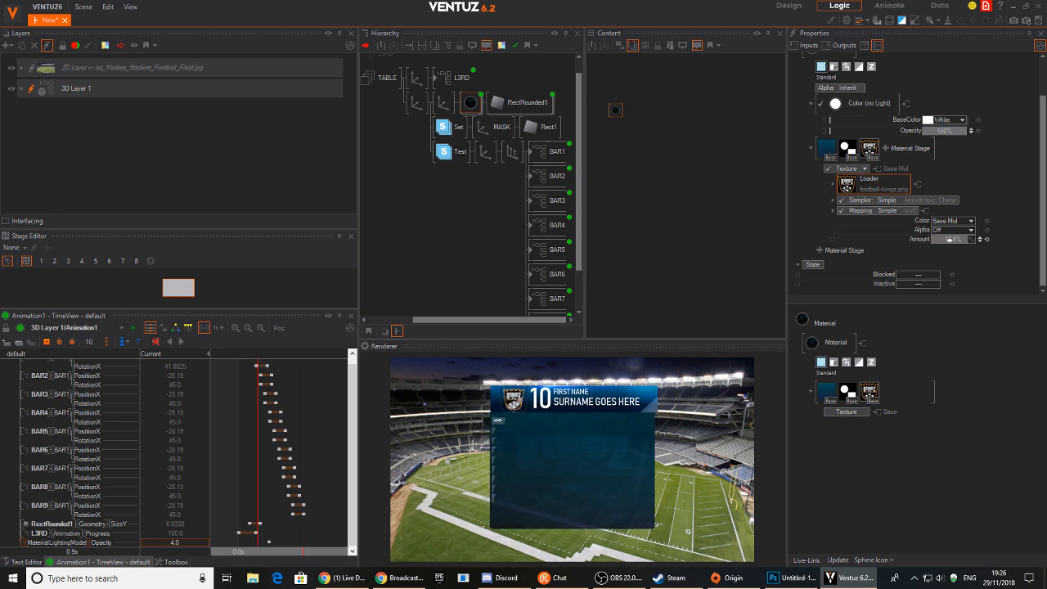
Switch the logo texture to 2D Mapping with UV0, ScalingX 0.66 and ScalingFactorAll 0.73.
click(898, 211)
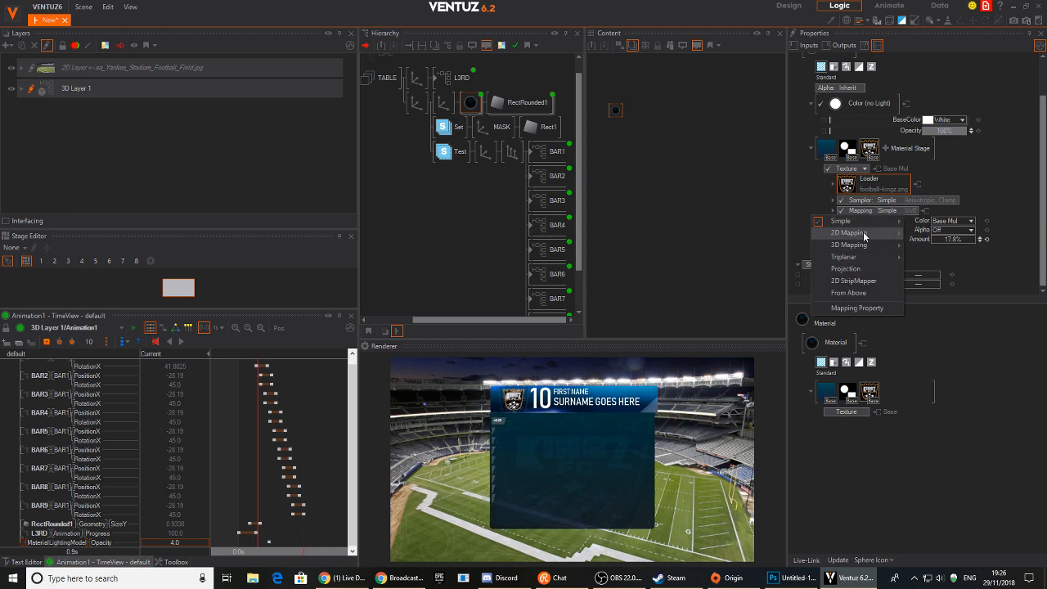
mouse_move(867, 233)
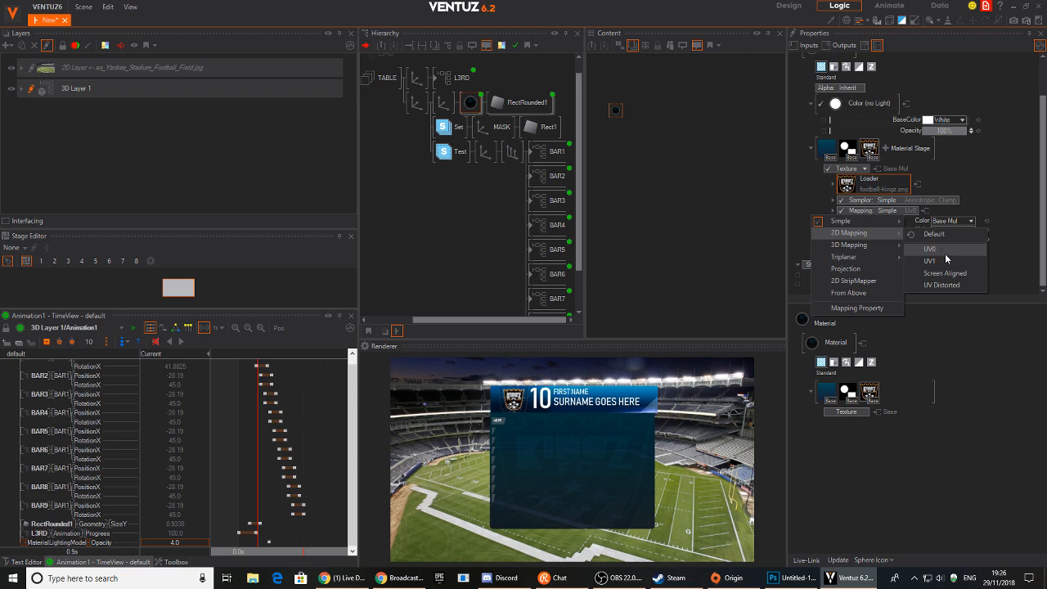
click(945, 251)
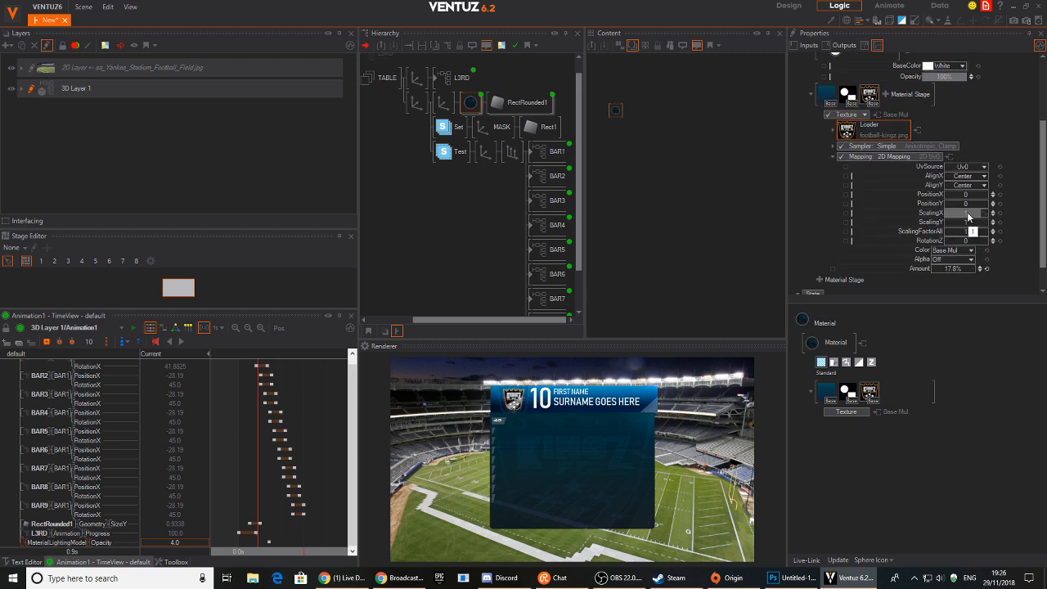
drag(968, 214, 977, 218)
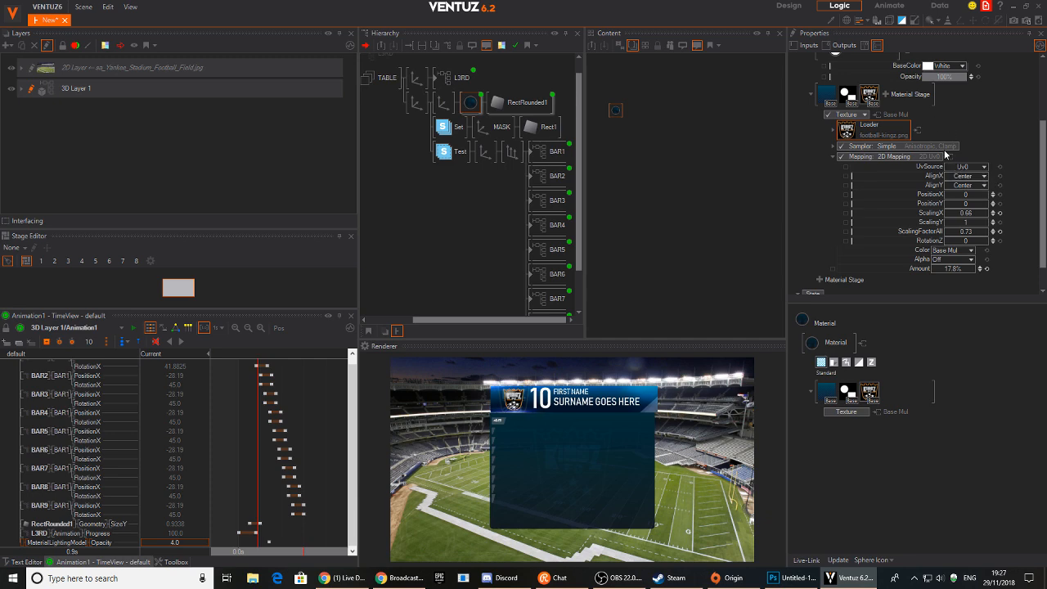
Switch the logo texture's sampler to Advanced and set its U, V and W addressing to Border.
click(881, 145)
click(900, 177)
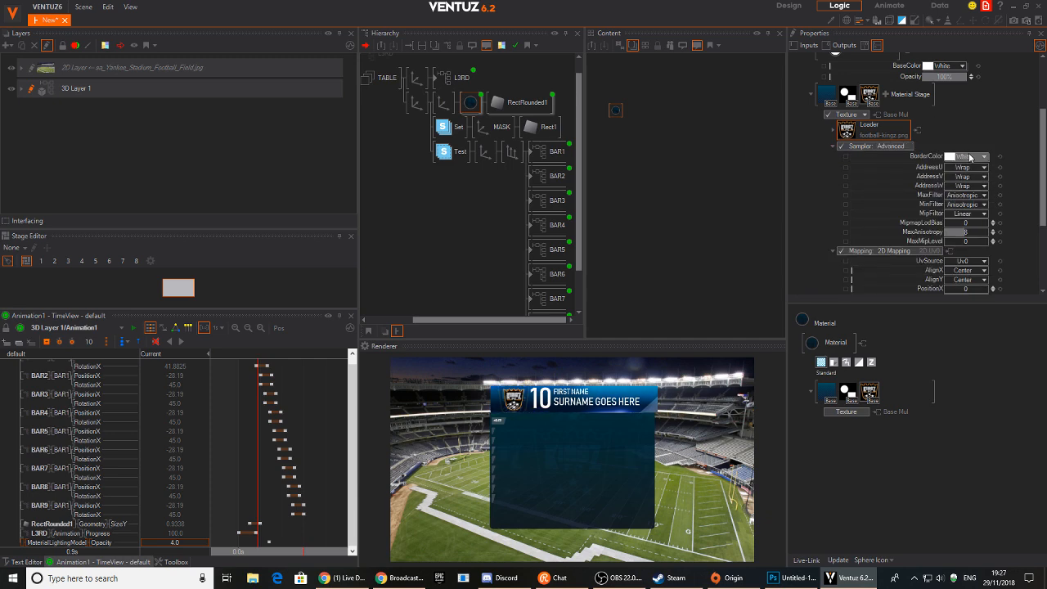
click(965, 177)
click(962, 212)
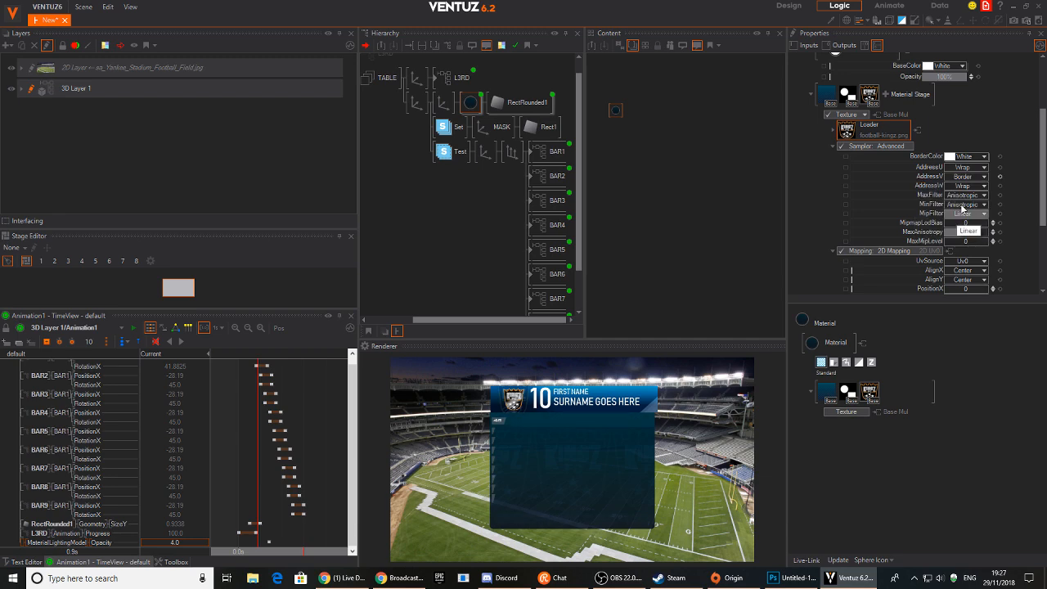
click(965, 185)
click(957, 221)
click(974, 167)
Make the sampler's border color fully transparent with an alpha of 0.
click(982, 156)
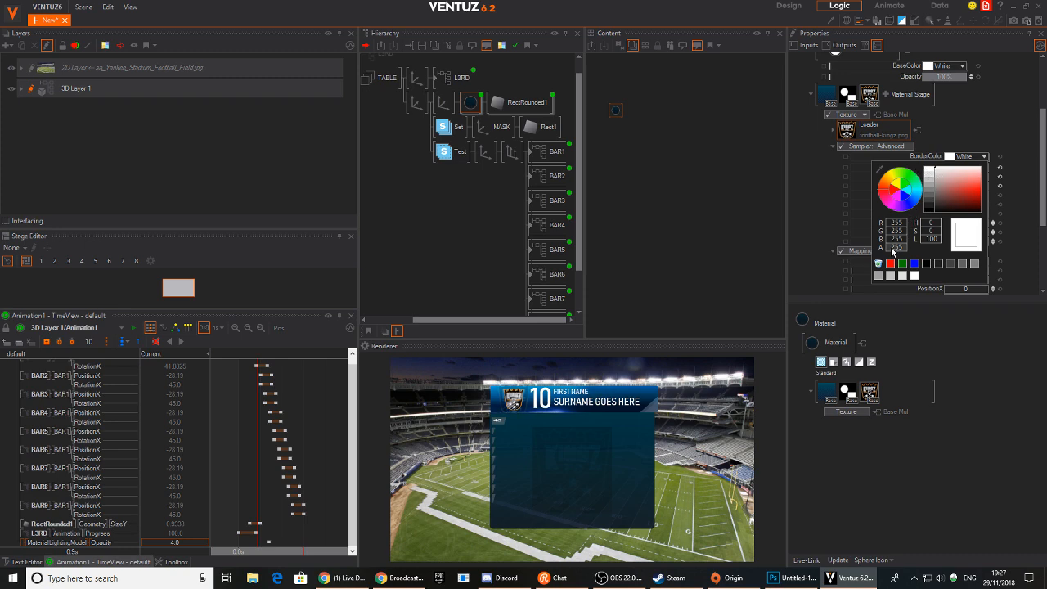
text(0)
key(Return)
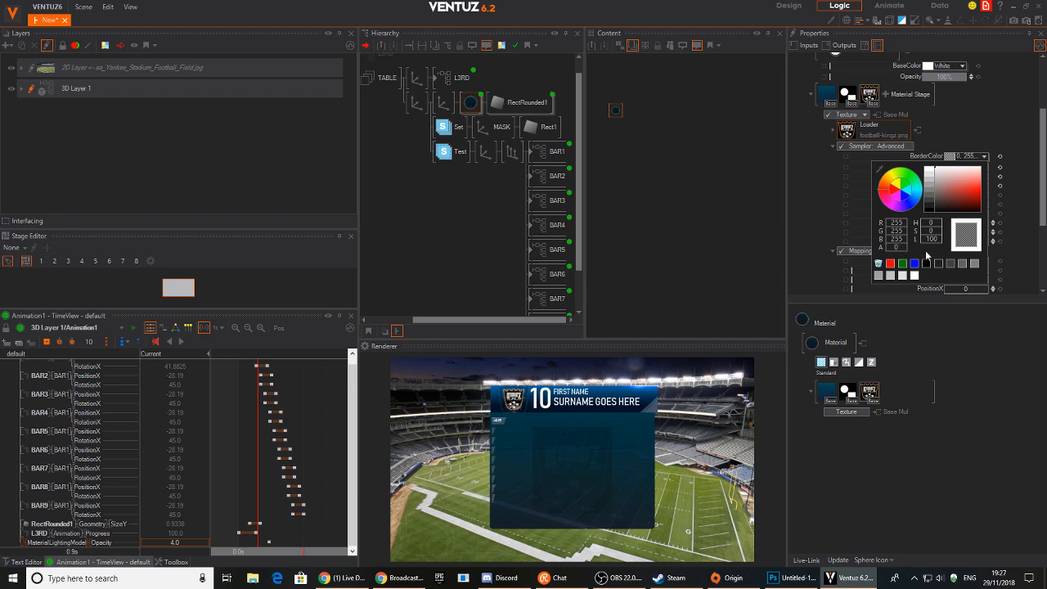
click(1021, 220)
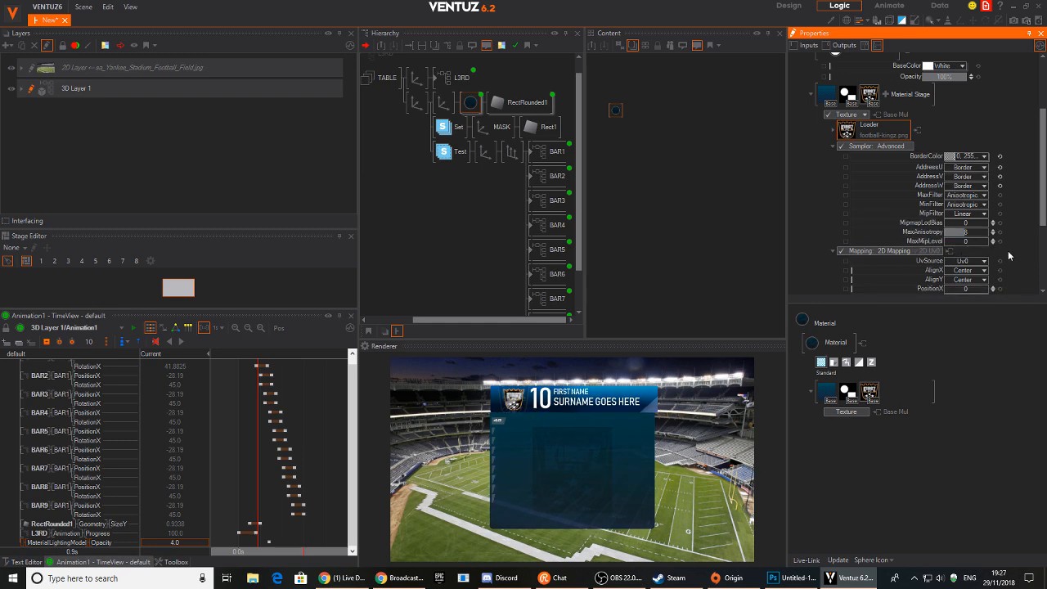
Set the logo texture's amount to 56.2% and try the Multiply operation for its alpha.
scroll(999, 249, down, 5)
mouse_move(974, 255)
mouse_down()
mouse_move(931, 257)
mouse_move(953, 258)
mouse_up()
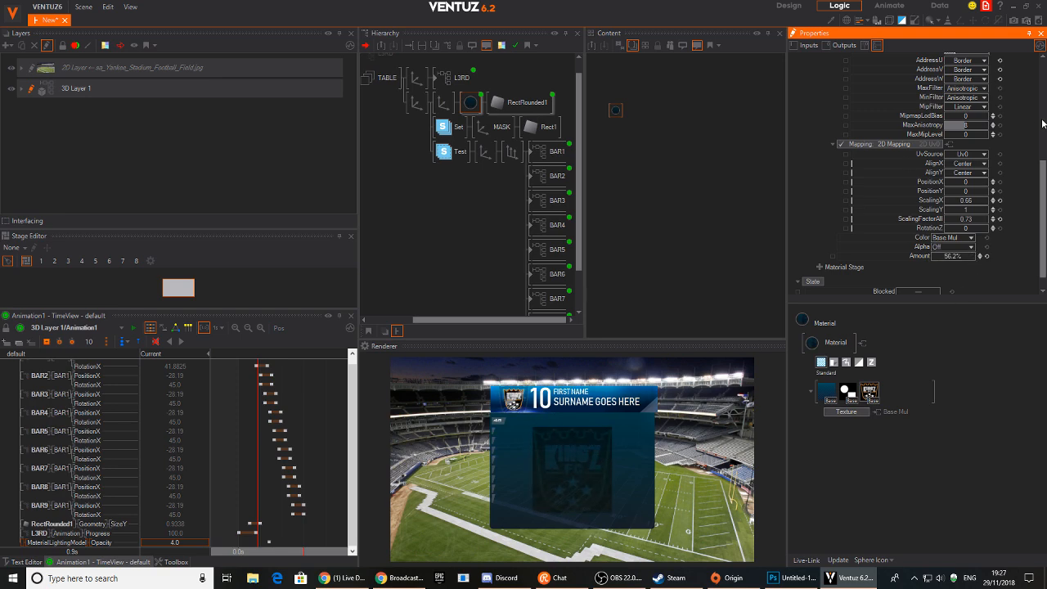
click(973, 246)
mouse_move(940, 270)
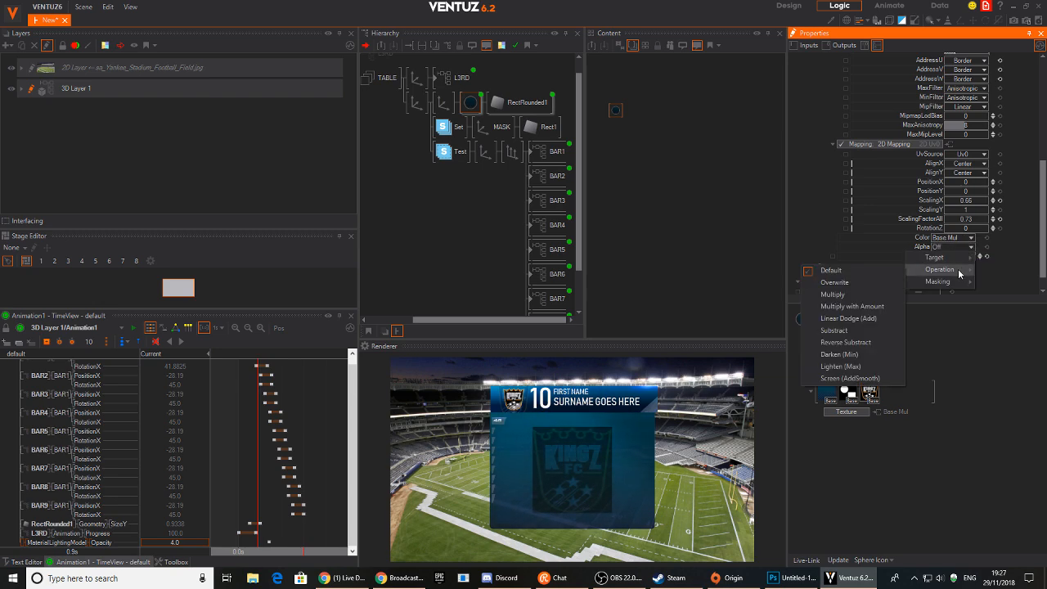
click(864, 295)
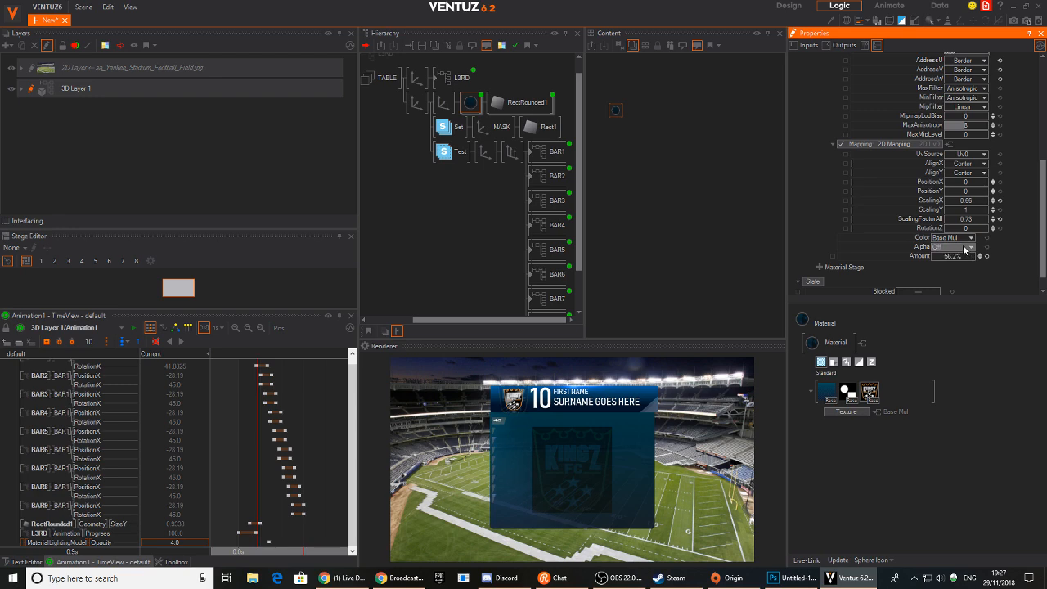
Reset the logo texture's amount to 100% and its U, V and W addressing to Wrap.
drag(957, 256, 974, 257)
click(986, 256)
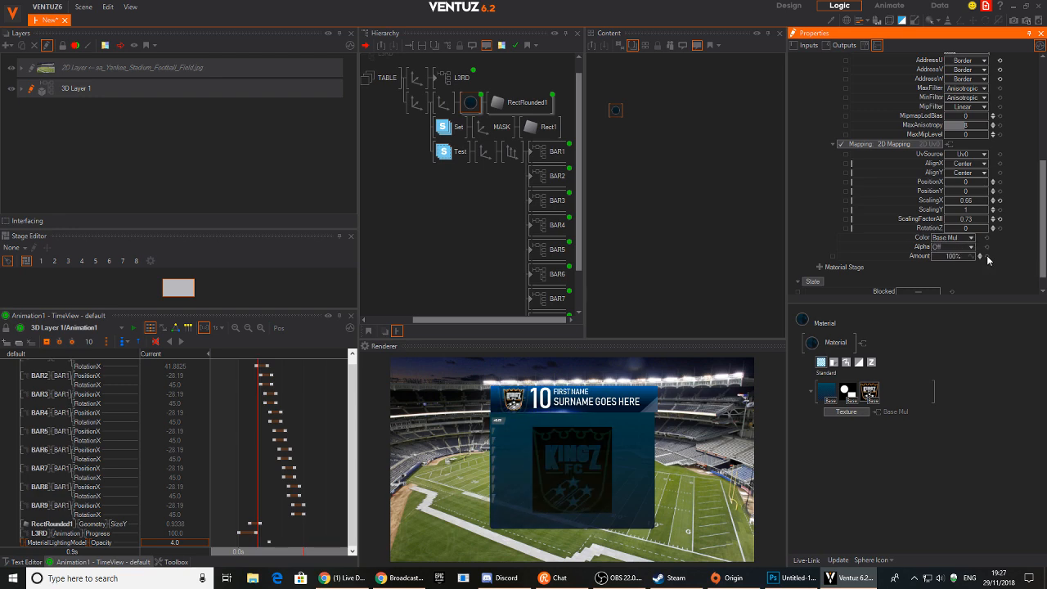
scroll(998, 132, up, 1)
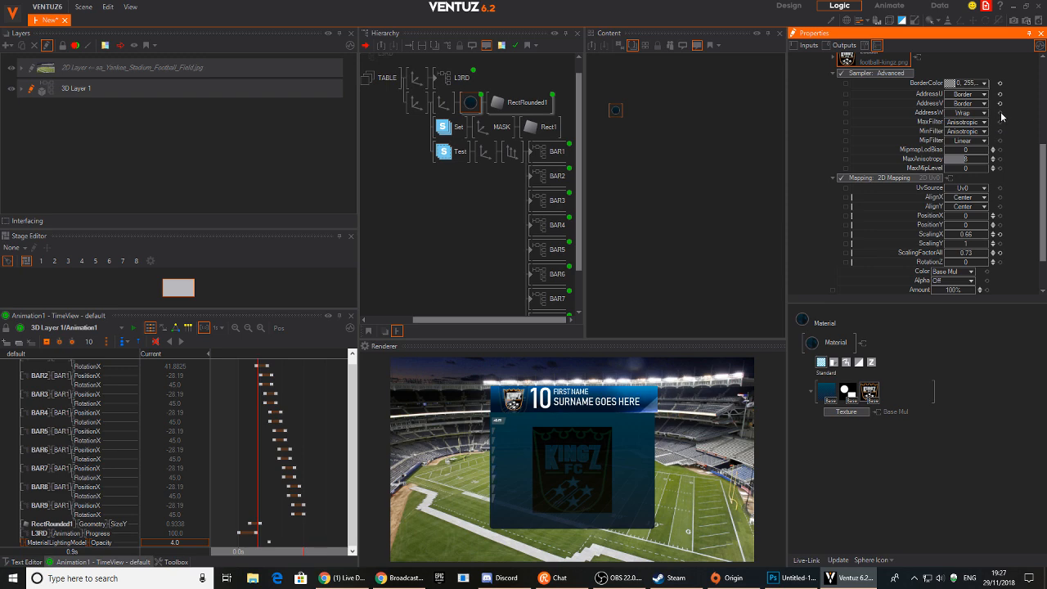
click(999, 112)
click(999, 103)
click(1000, 93)
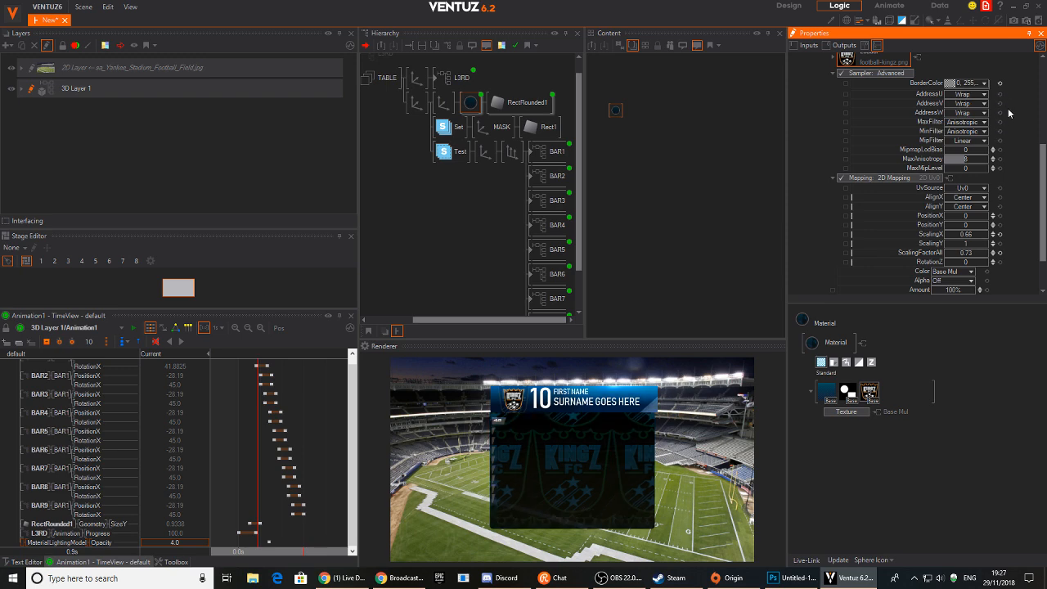
Set the logo texture's X scaling to 0.82 and blend its color with Screen (AddSmooth) at an amount of 6.4%.
drag(973, 235, 969, 235)
scroll(994, 254, down, 3)
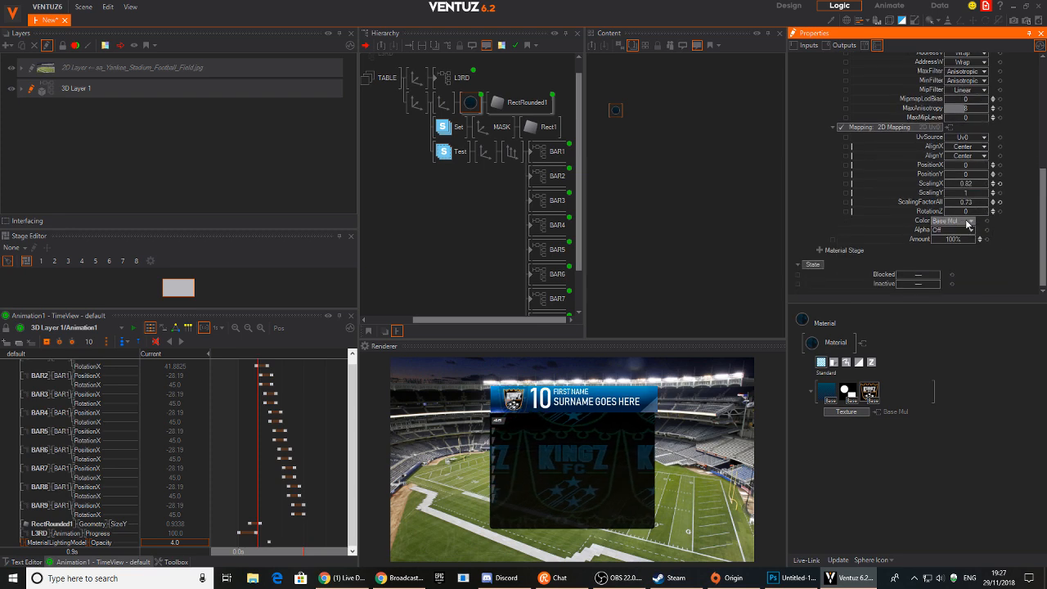
click(972, 222)
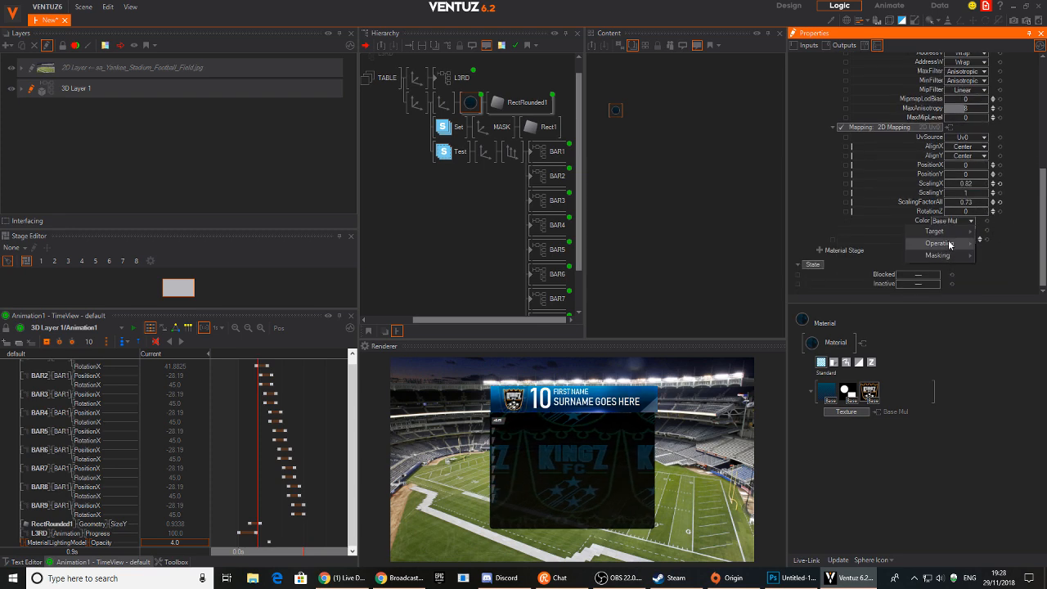
mouse_move(953, 238)
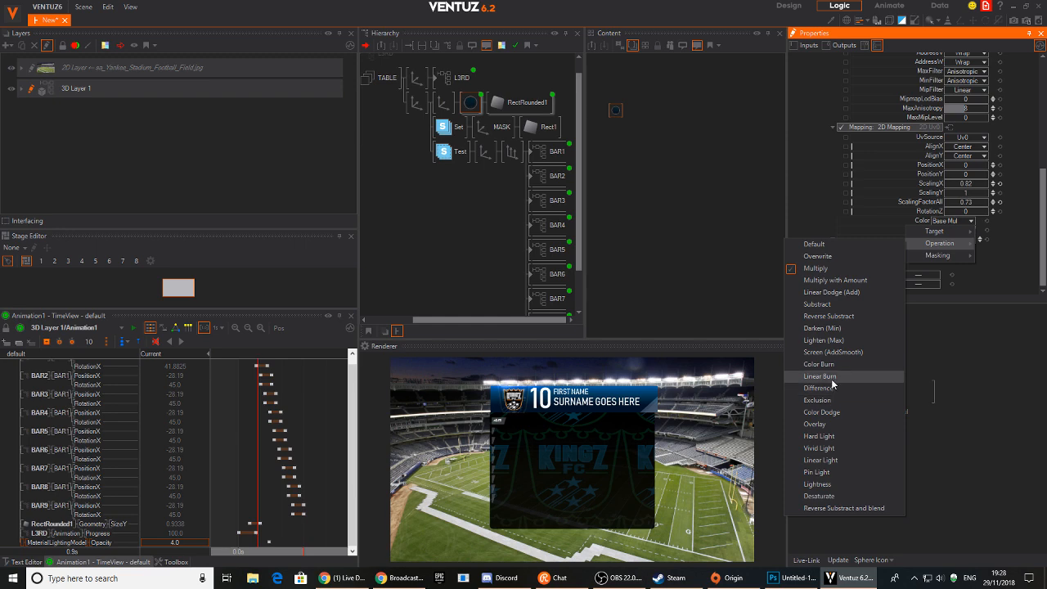
click(832, 350)
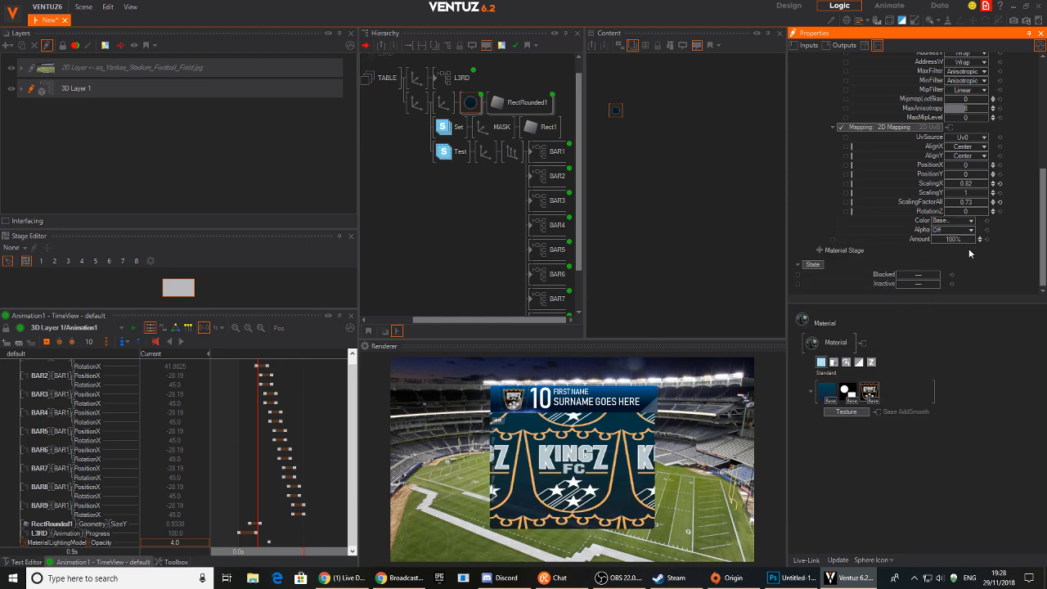
drag(931, 239, 931, 236)
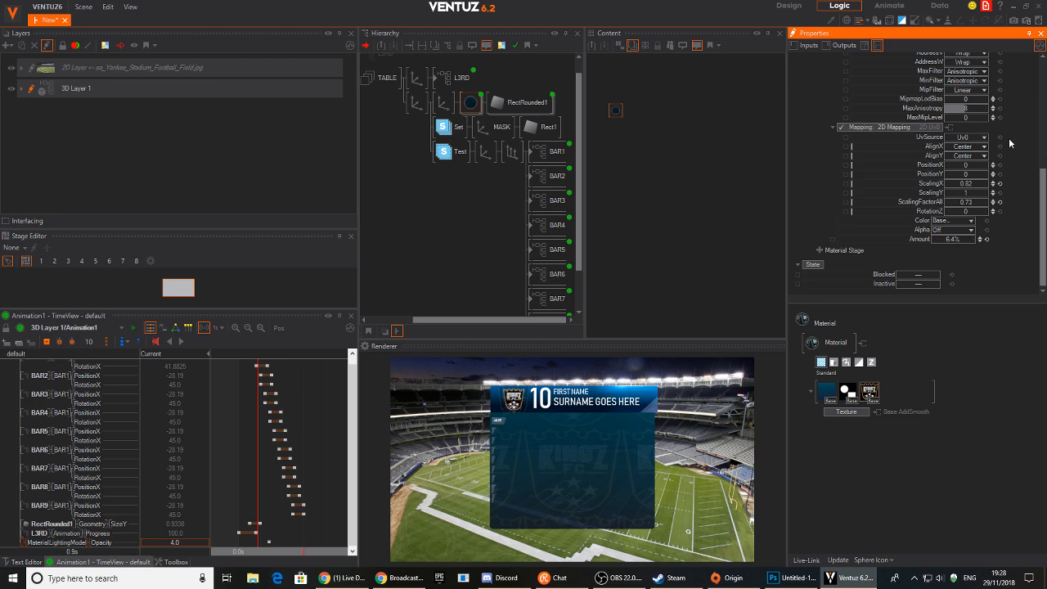
Try Border addressing for the logo texture's U, V and W, and restore all three to Wrap.
scroll(994, 118, up, 1)
click(958, 135)
click(965, 79)
click(958, 123)
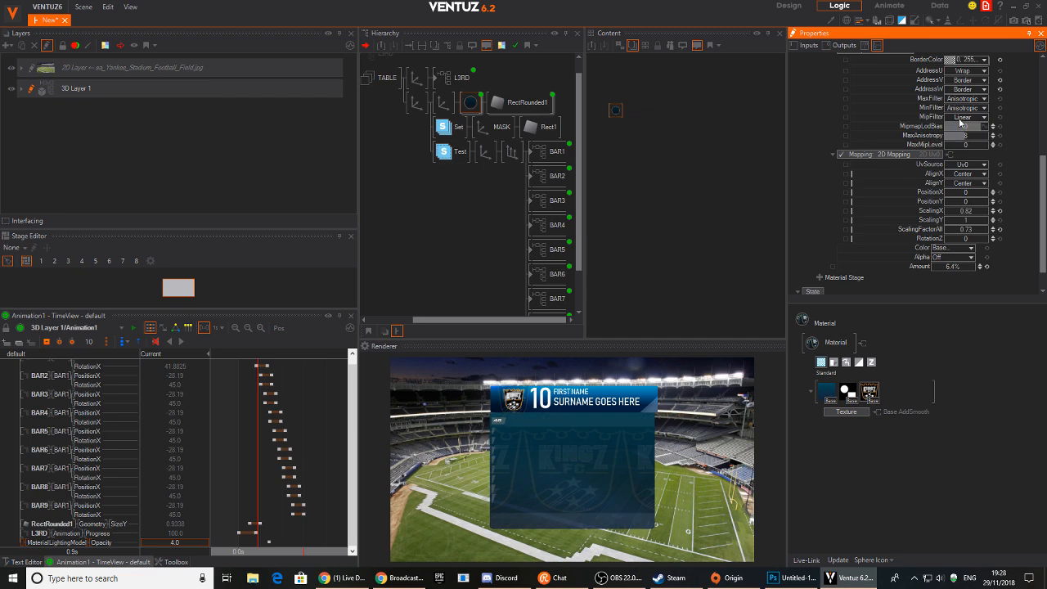
click(969, 70)
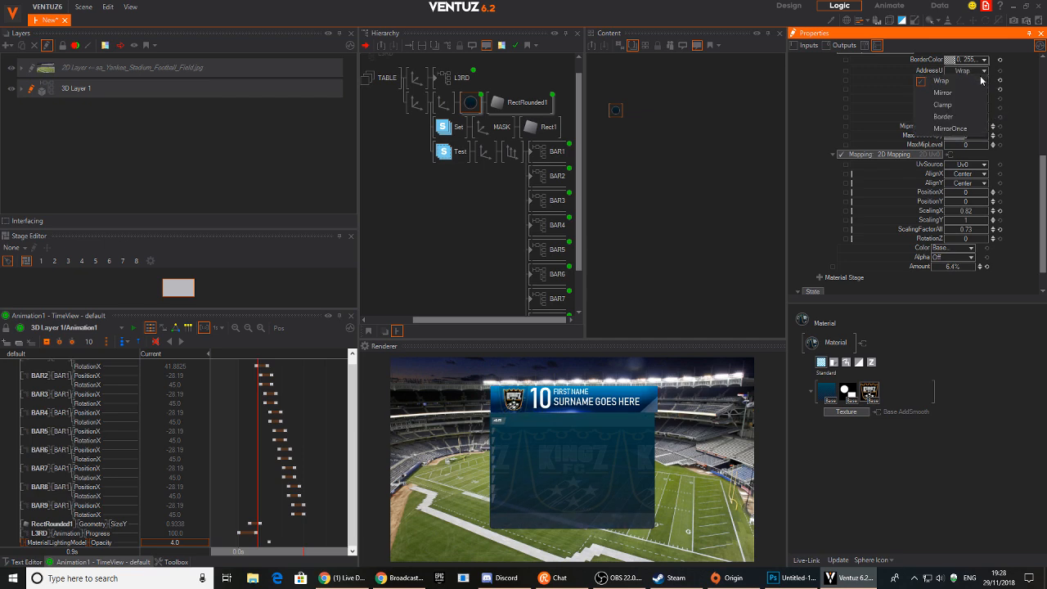
click(958, 115)
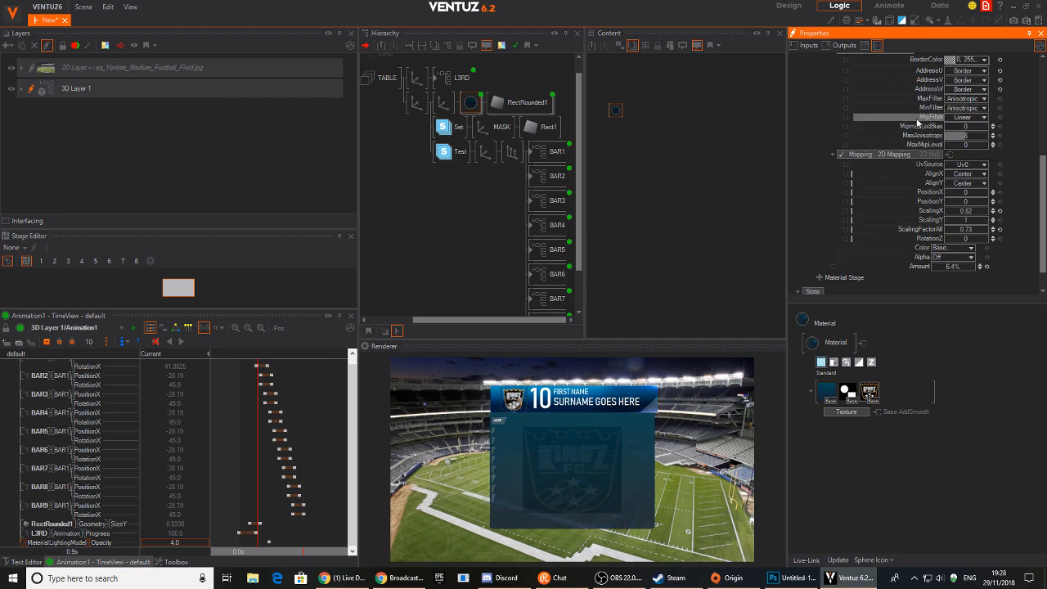
click(967, 89)
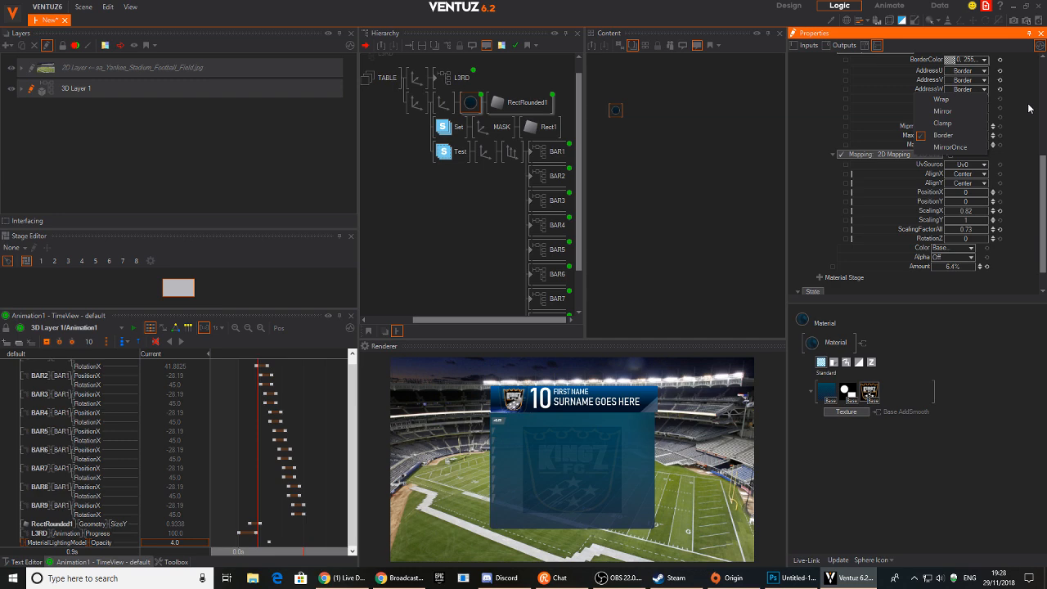
click(951, 100)
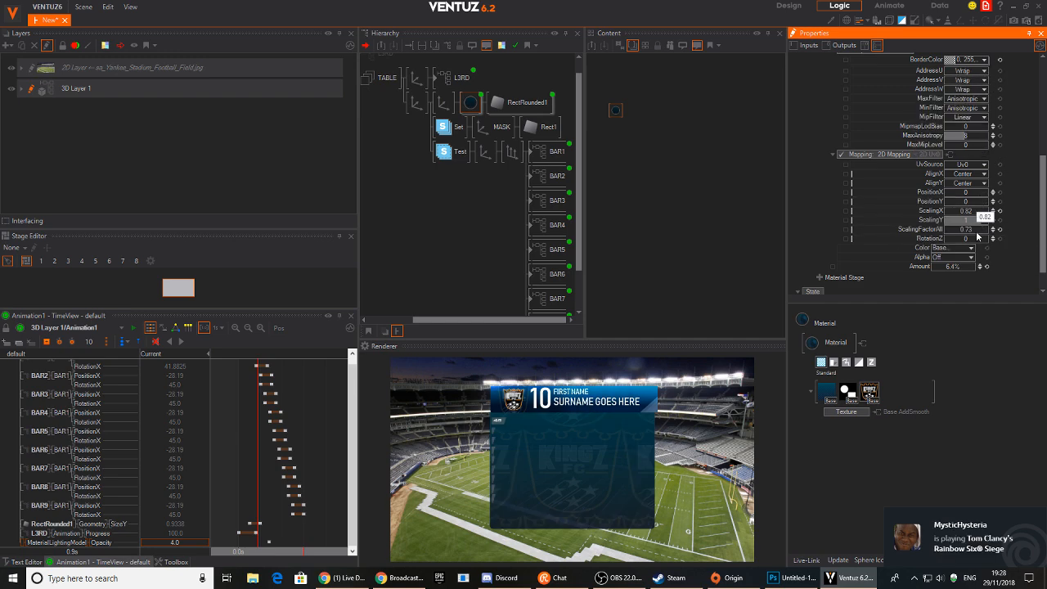
Set the logo texture's scaling to 0.86 in X and 1.01 in Y with a Z rotation of 28, and rewind the animation.
drag(965, 239, 965, 207)
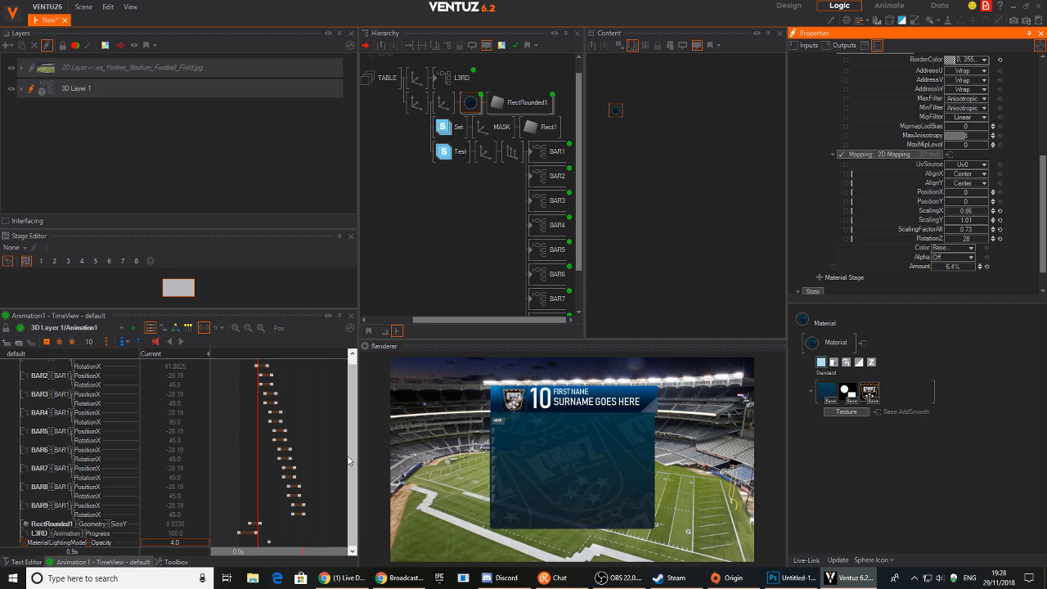
click(181, 341)
click(183, 342)
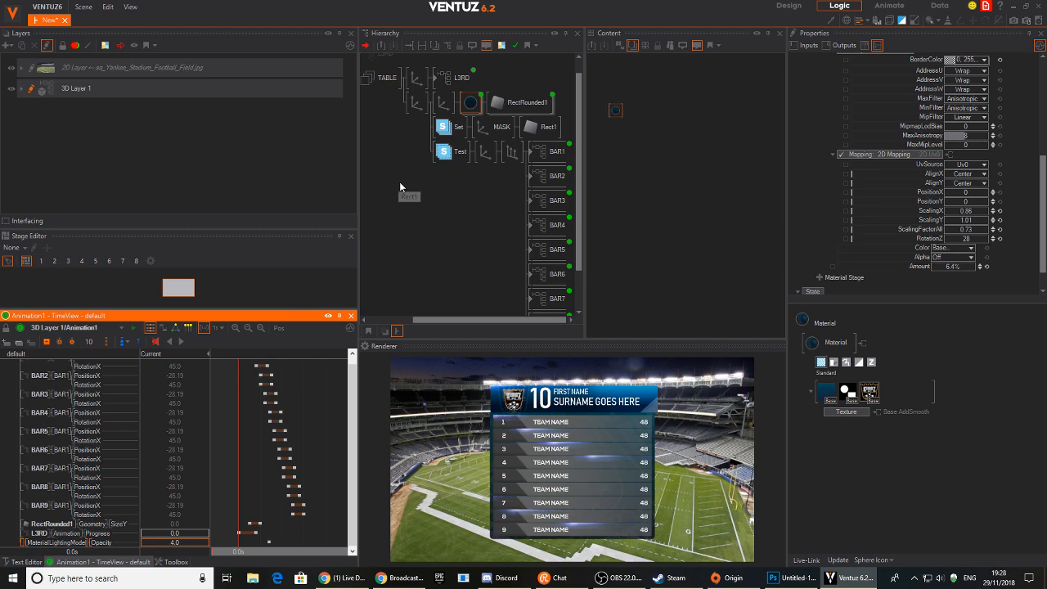
Set the position of the axis in front of the TABLE group to Y -1.8 and Z 12.7.
middle_drag(380, 141, 422, 161)
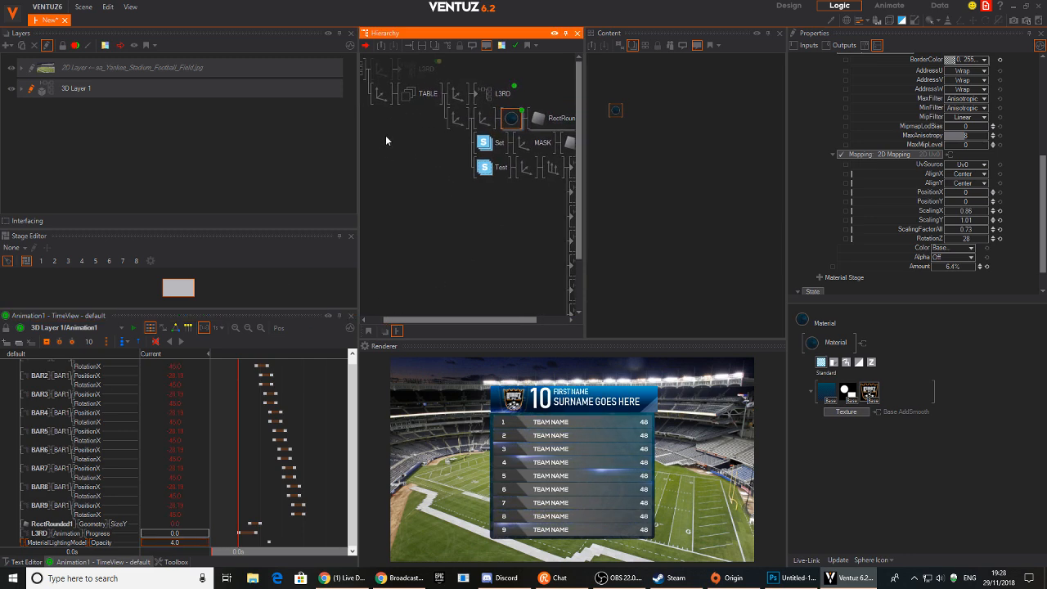
middle_click(385, 97)
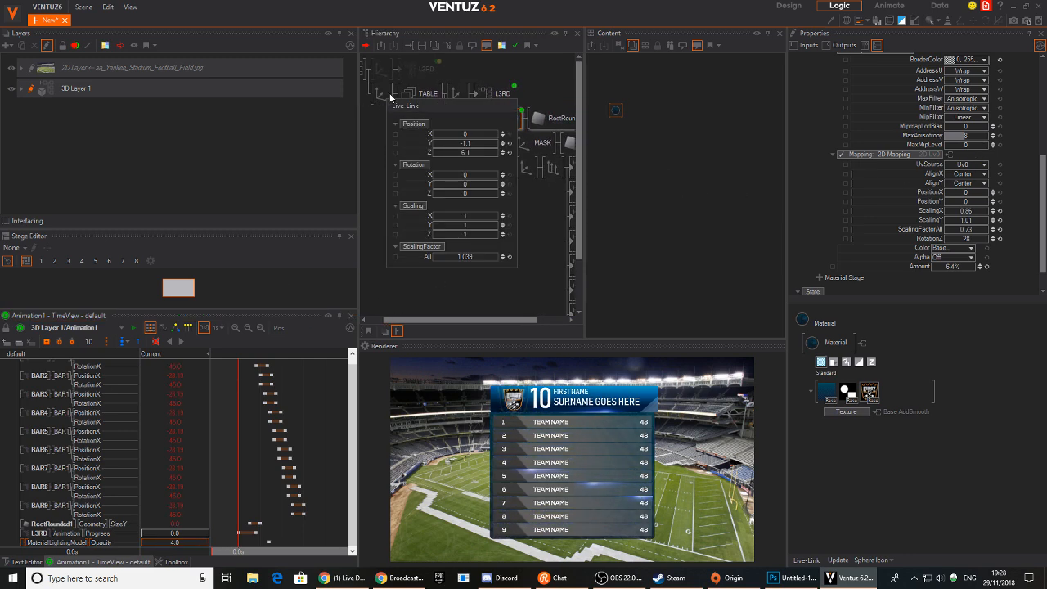
click(390, 97)
drag(898, 106, 939, 111)
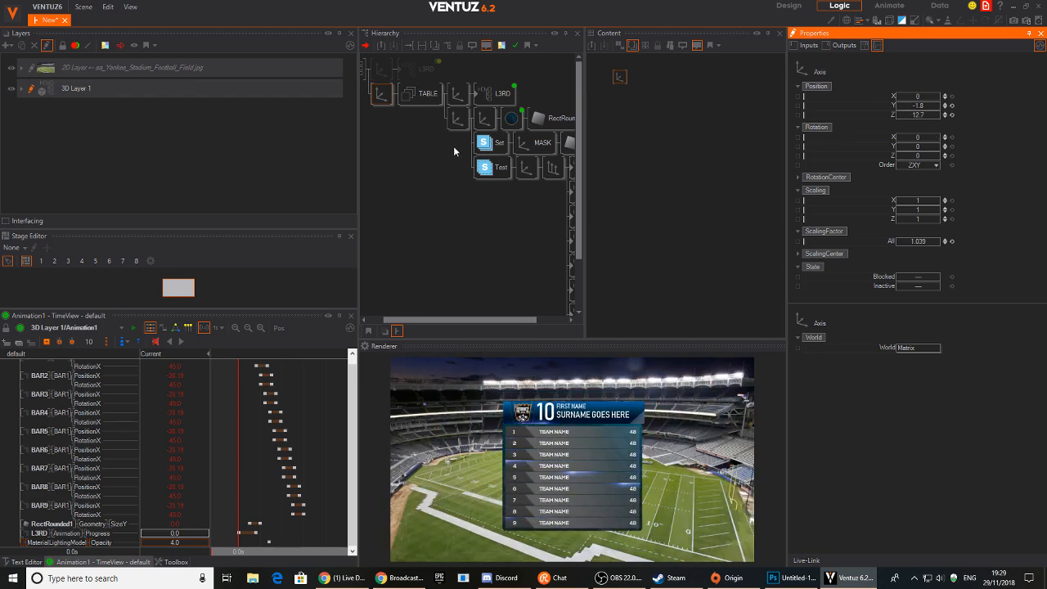
Insert a Color Solid material between the axis and the bars' parent node in the Test branch.
middle_drag(452, 149, 331, 148)
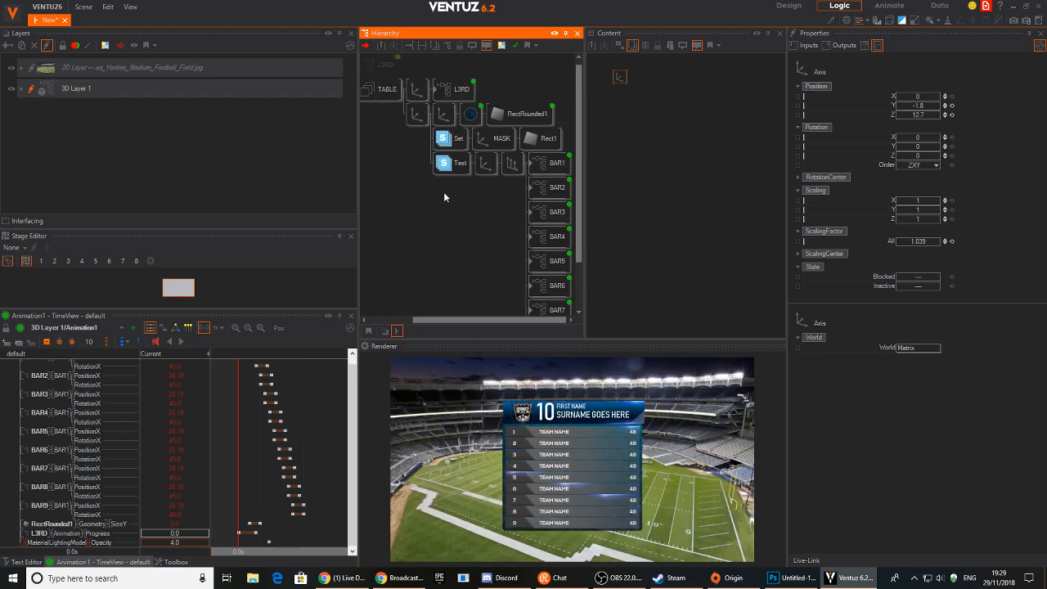
click(486, 192)
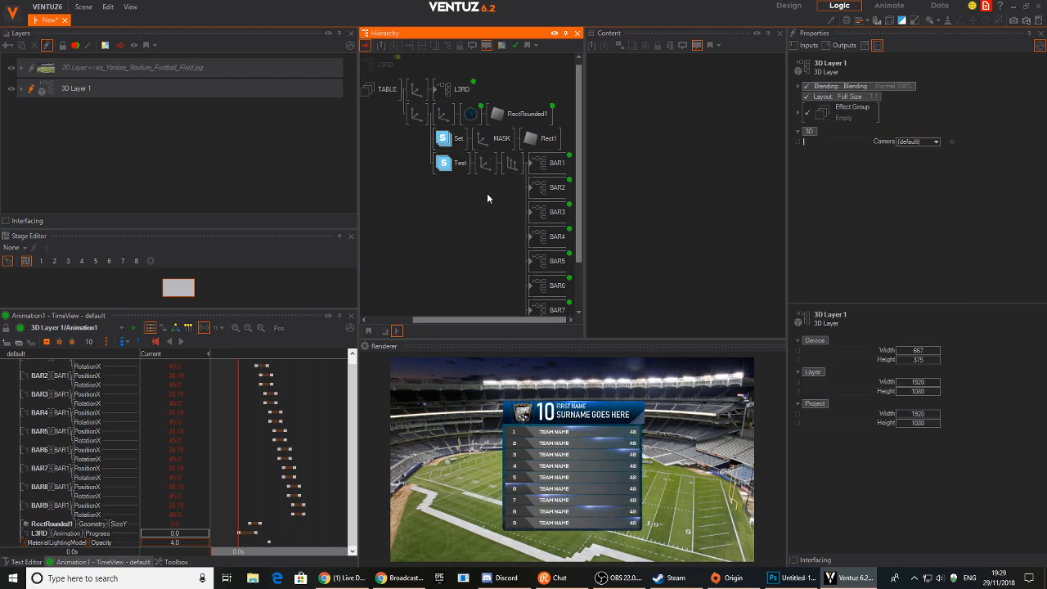
double_click(487, 193)
text(col)
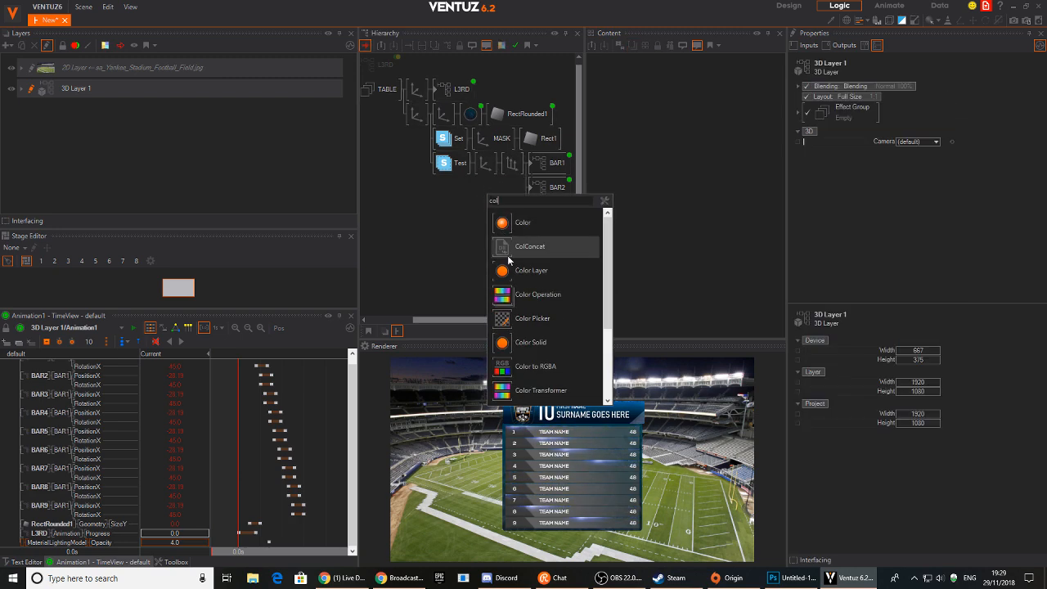
drag(504, 342, 483, 166)
click(507, 165)
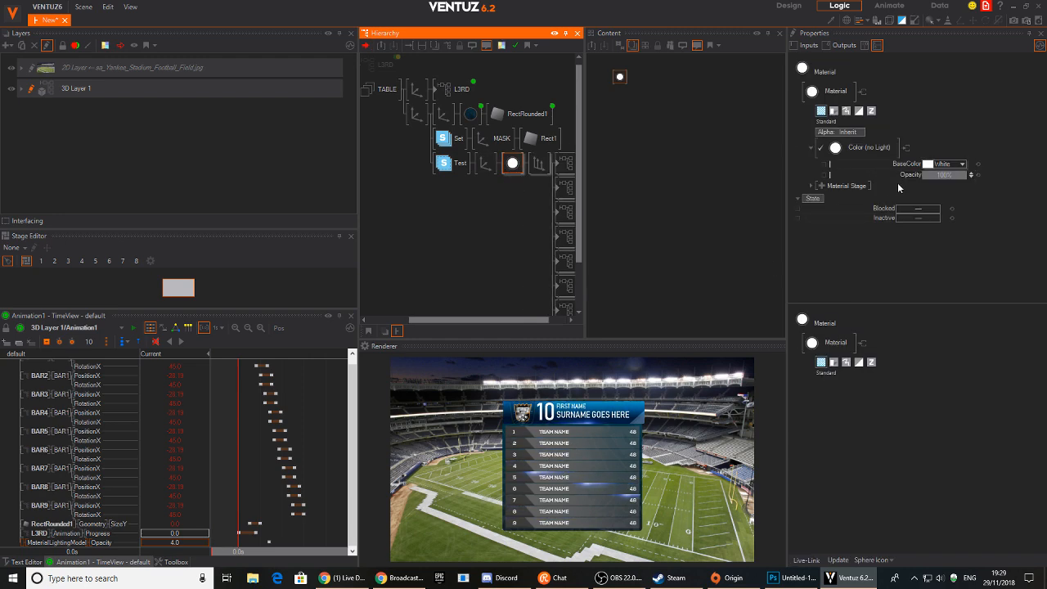
Add a Base texture stage to the bars' new material and load metal_006b.jpg from the Images assets.
click(821, 186)
mouse_move(816, 192)
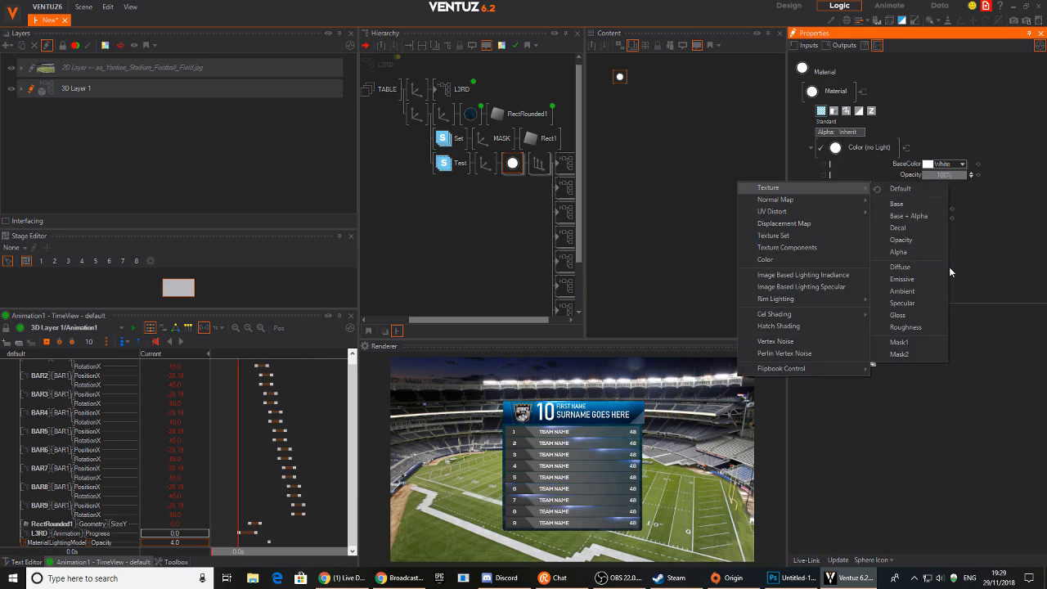
click(918, 211)
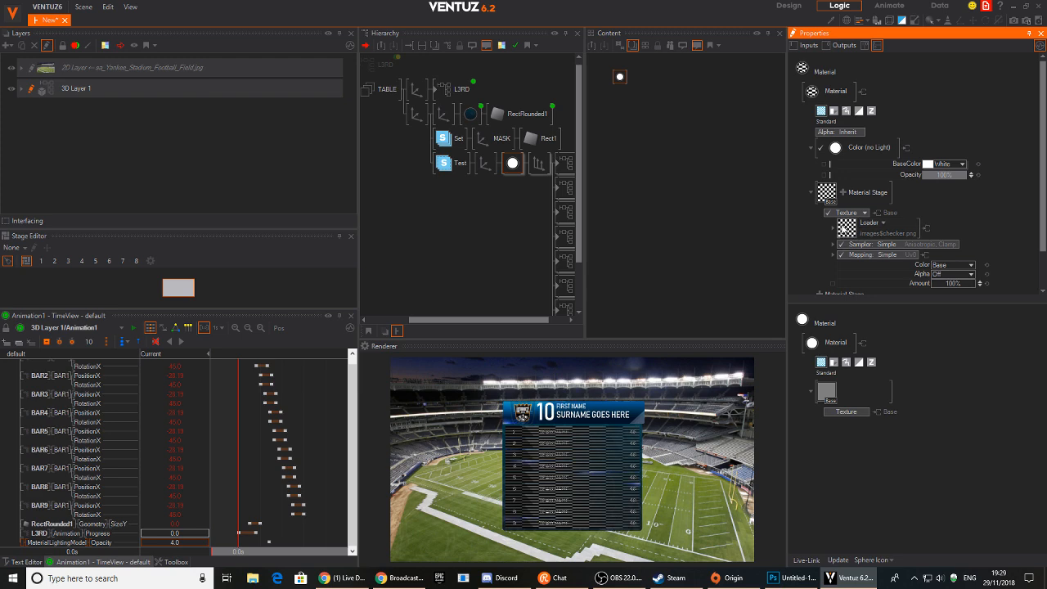
click(845, 228)
drag(595, 225, 595, 282)
click(580, 455)
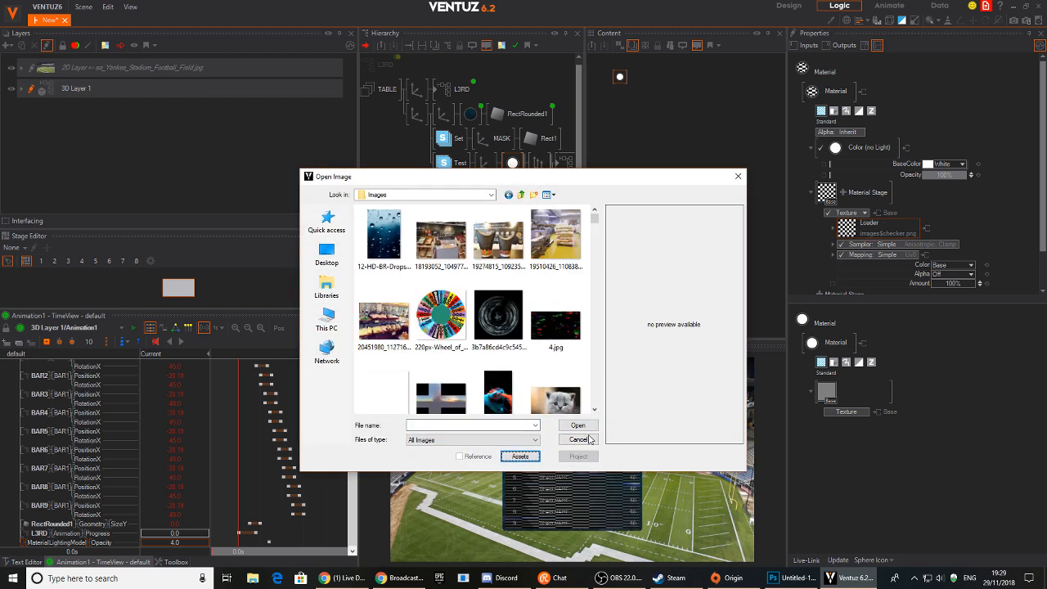
drag(595, 220, 583, 399)
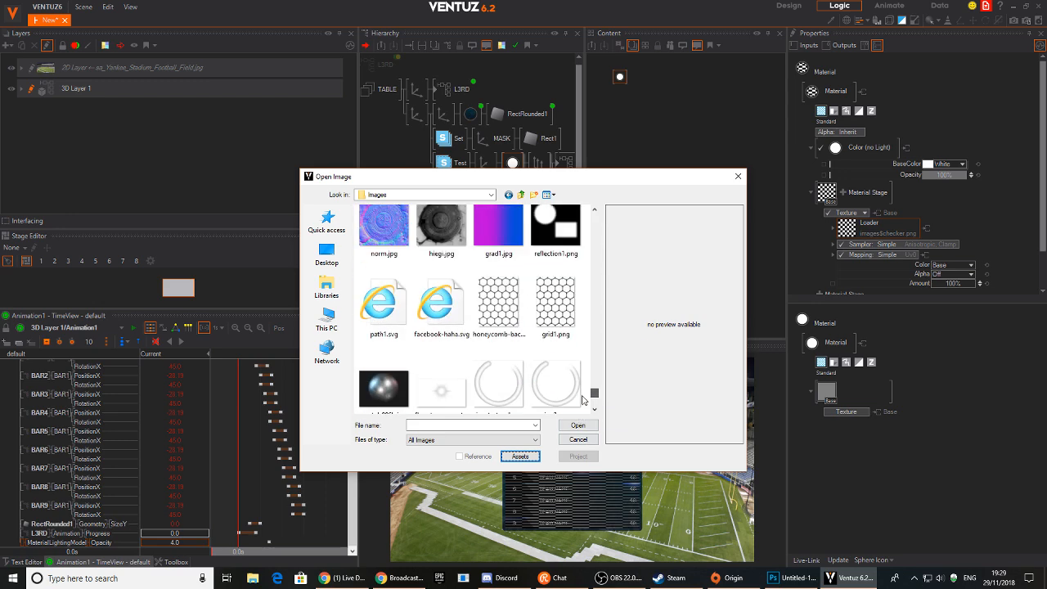
click(383, 389)
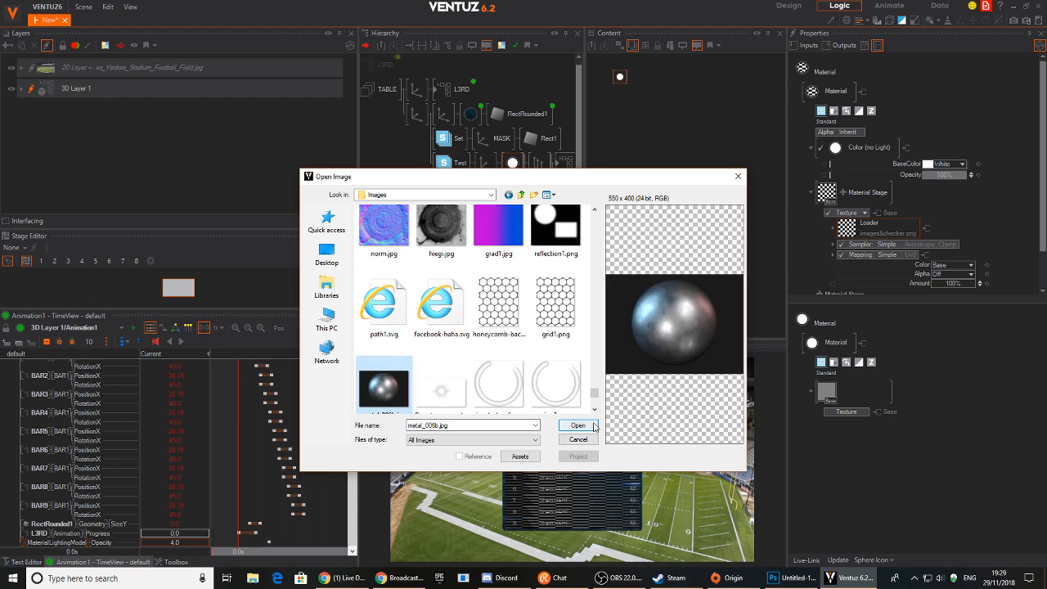
click(577, 425)
Switch the metal texture's mapping to 3D Spherical and set its overall scaling factor to 1.02.
scroll(914, 230, down, 2)
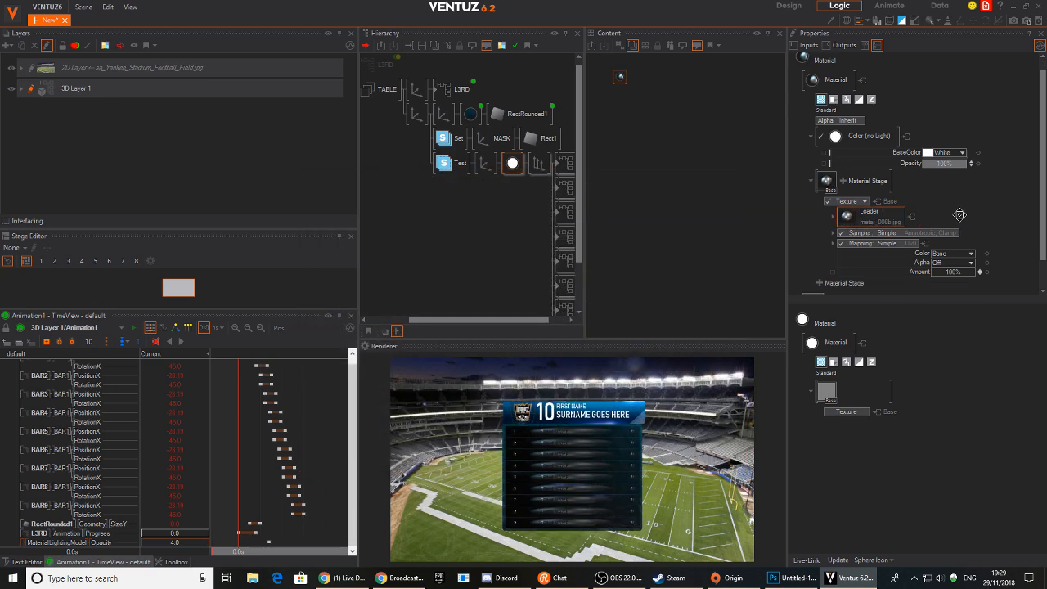
click(915, 200)
click(875, 211)
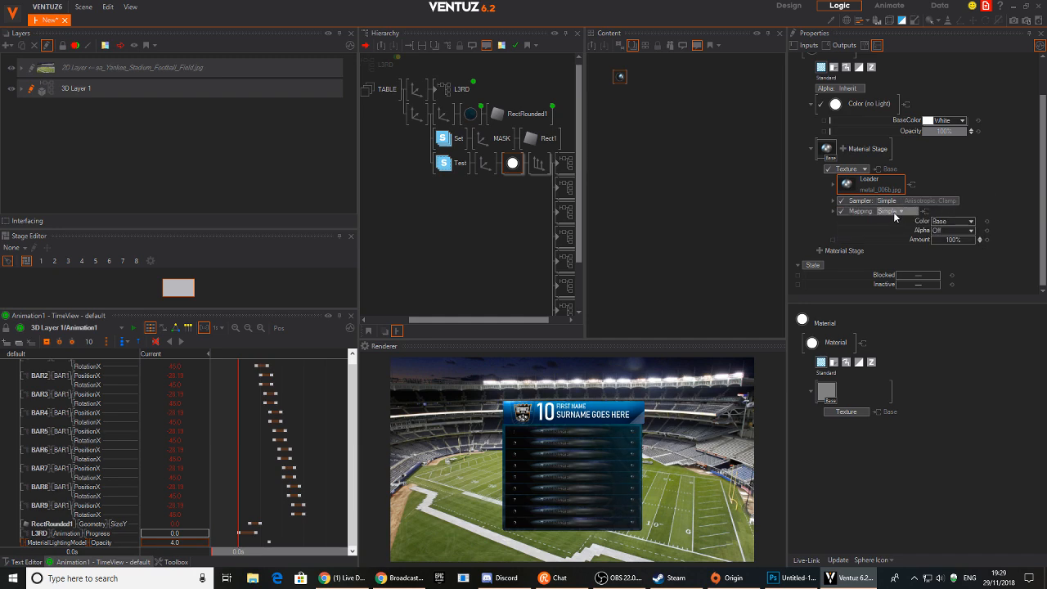
click(893, 212)
mouse_move(875, 244)
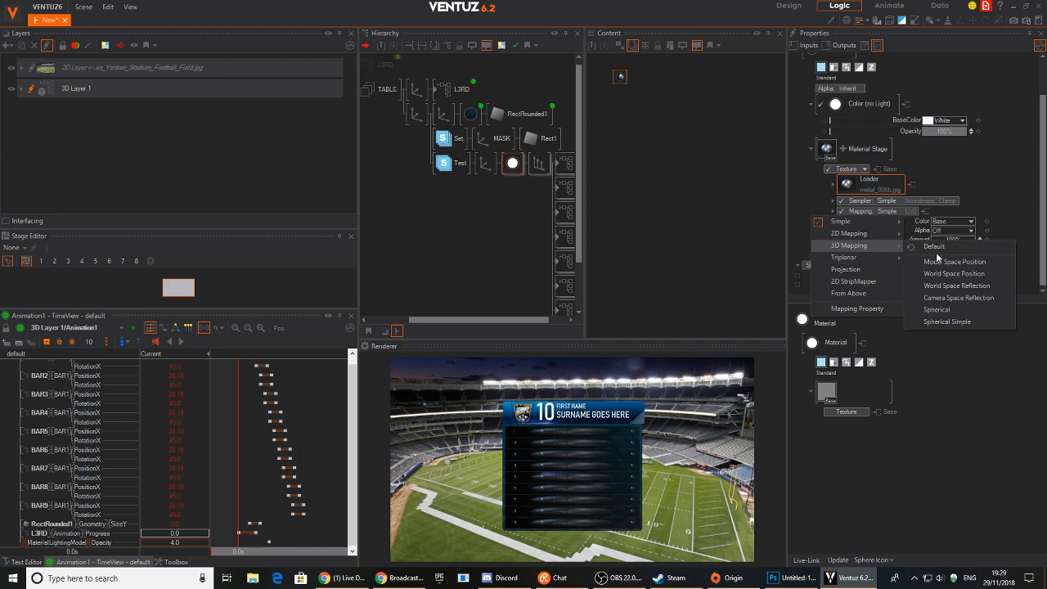
click(958, 313)
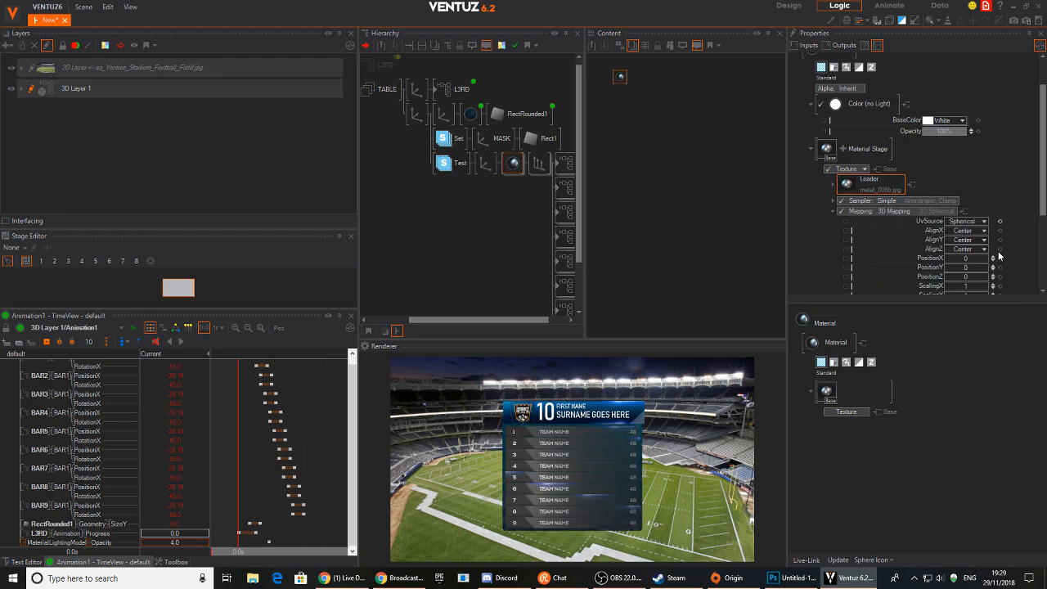
scroll(992, 190, down, 3)
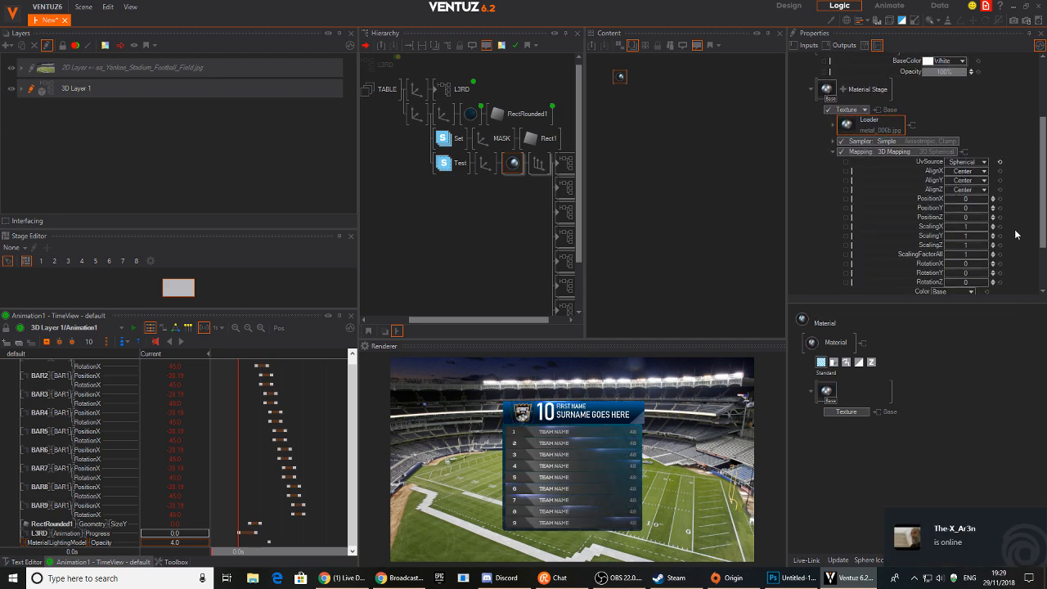
mouse_move(968, 213)
mouse_down()
mouse_move(947, 210)
mouse_move(970, 212)
mouse_up()
scroll(1002, 116, down, 1)
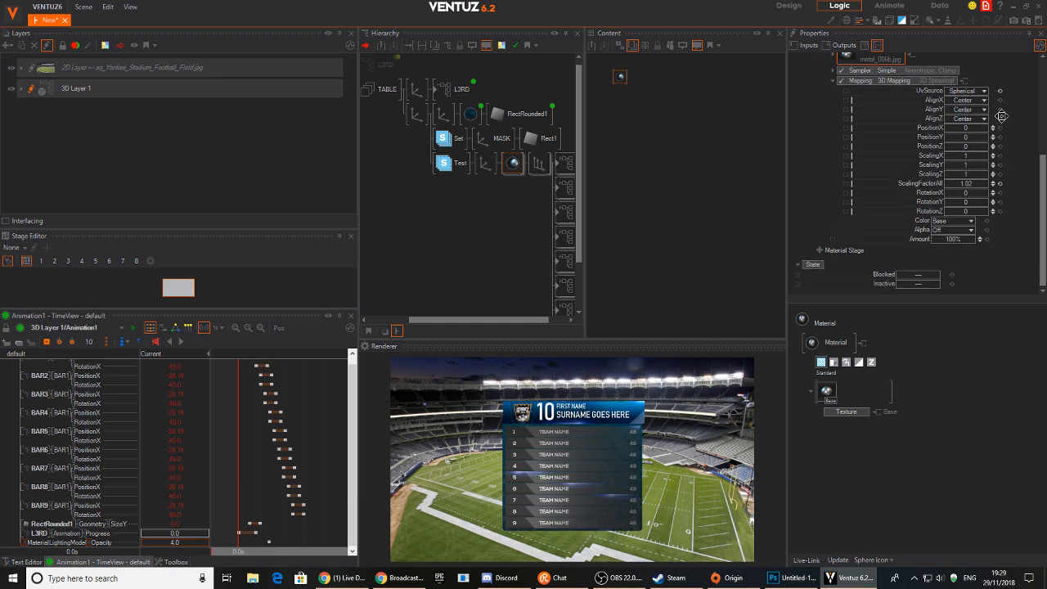
Try Screen (AddSmooth) as the metal texture's color operation and change it to Overlay.
click(969, 223)
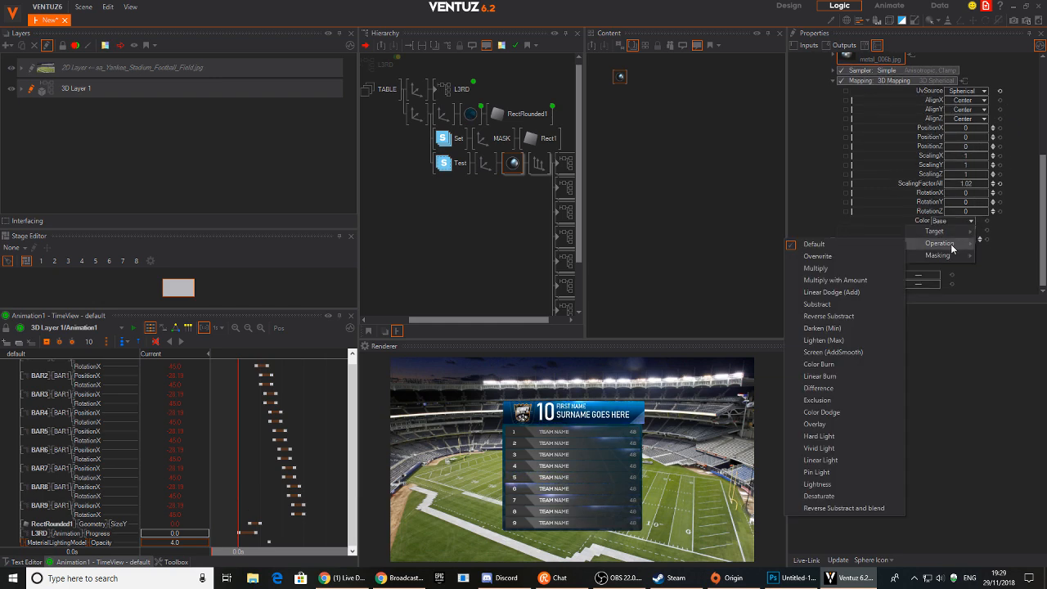
mouse_move(939, 243)
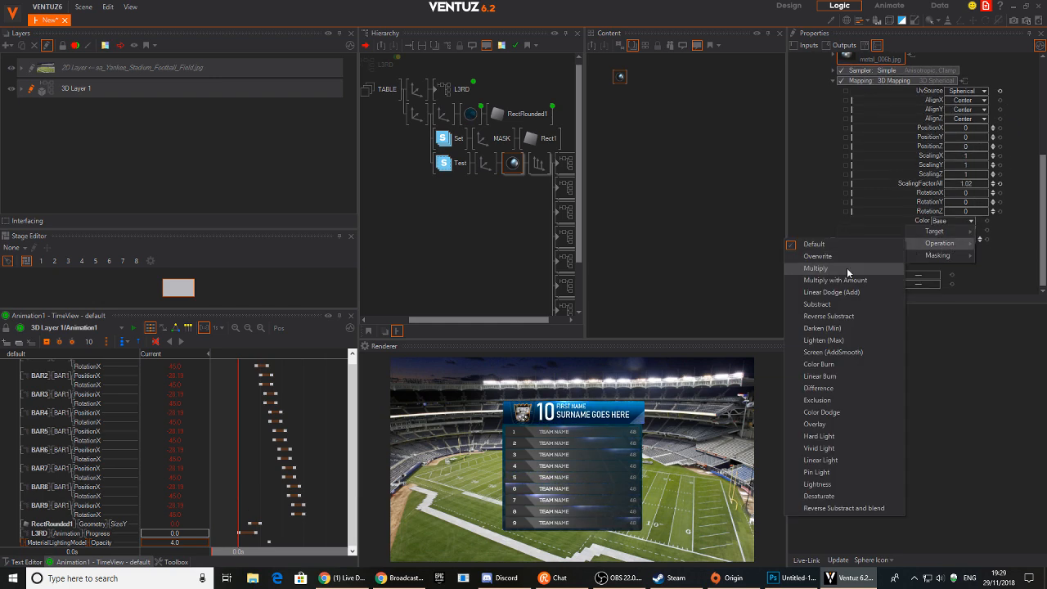
click(834, 352)
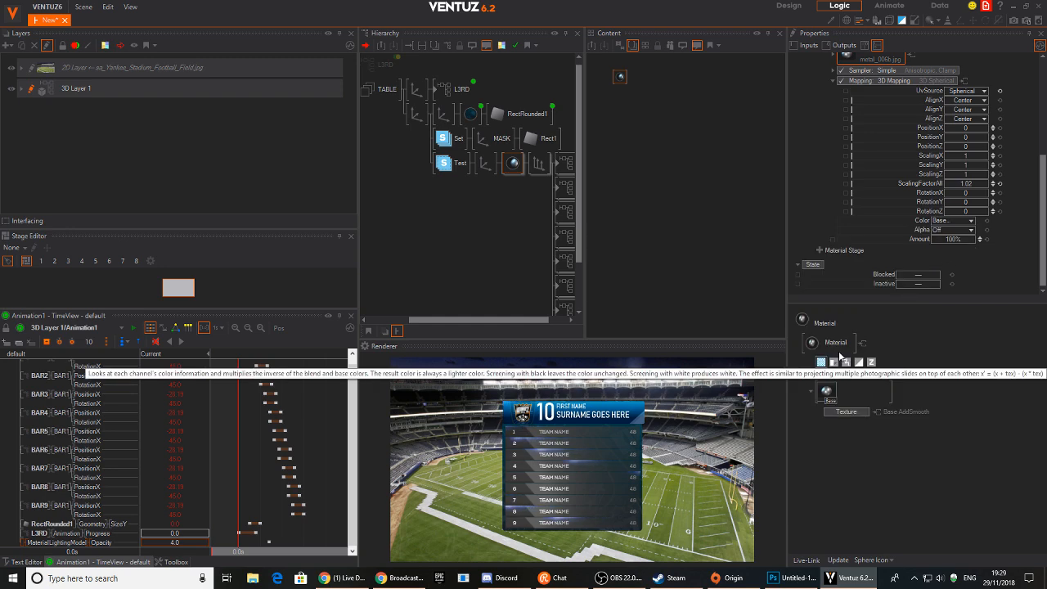
click(970, 223)
mouse_move(940, 243)
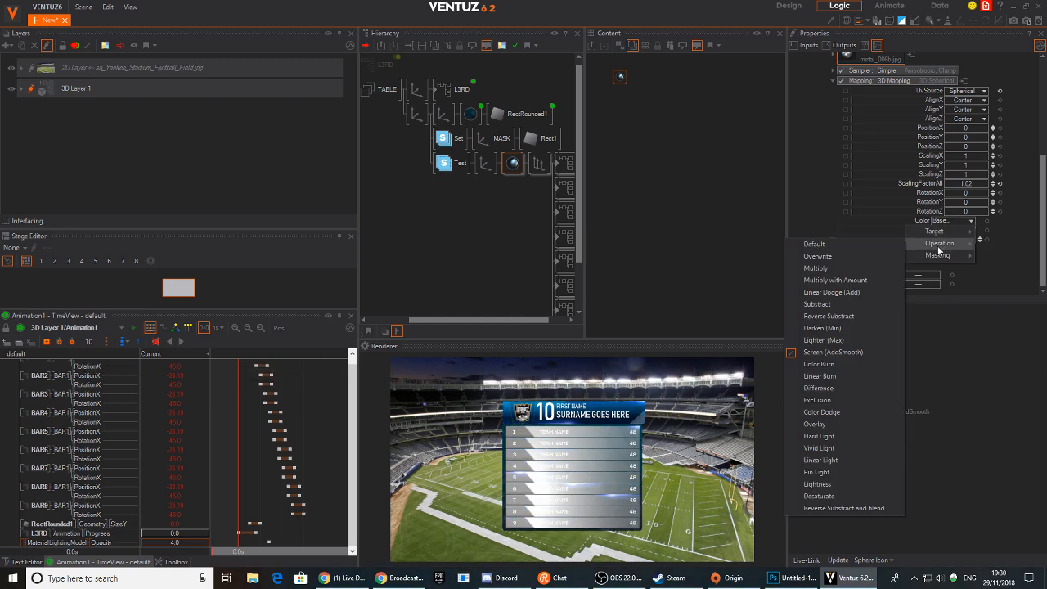
click(826, 424)
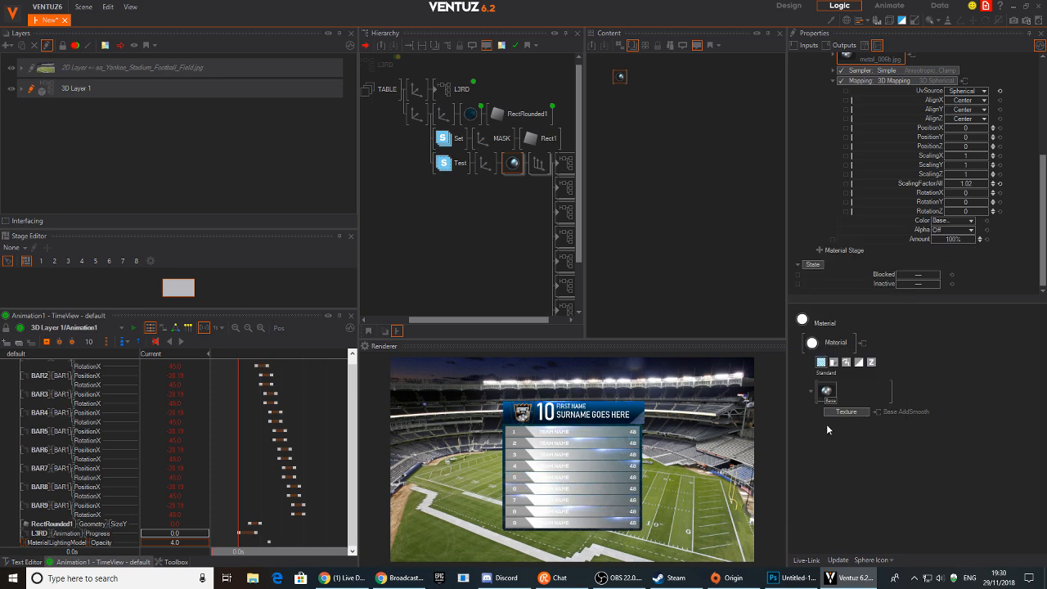
Set the metal texture's overall scaling factor to 1.95 and scale the table's parent axis to about 1.02.
scroll(993, 204, up, 2)
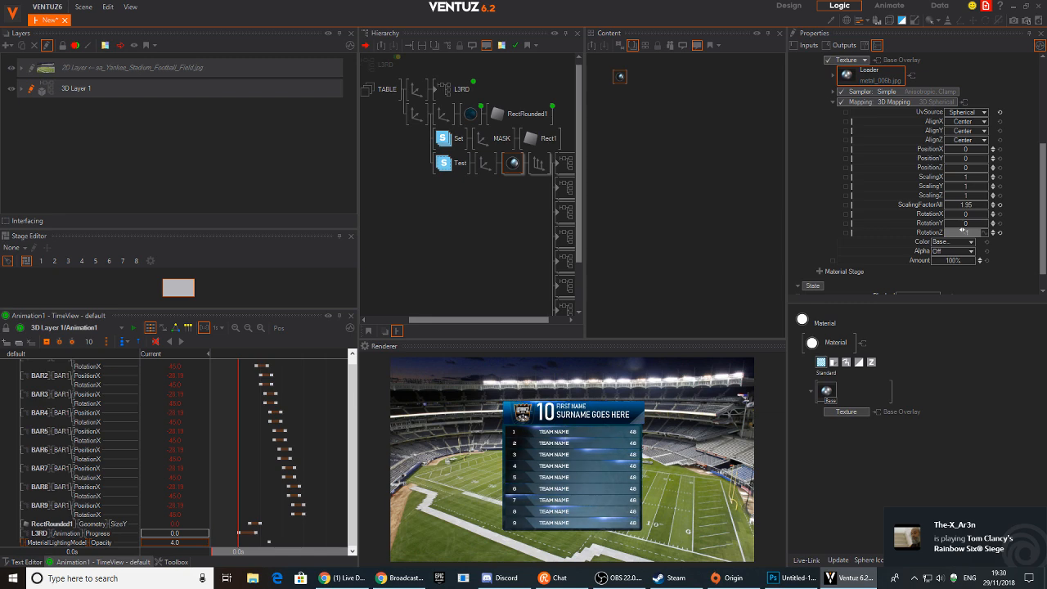
click(415, 117)
drag(943, 240, 901, 239)
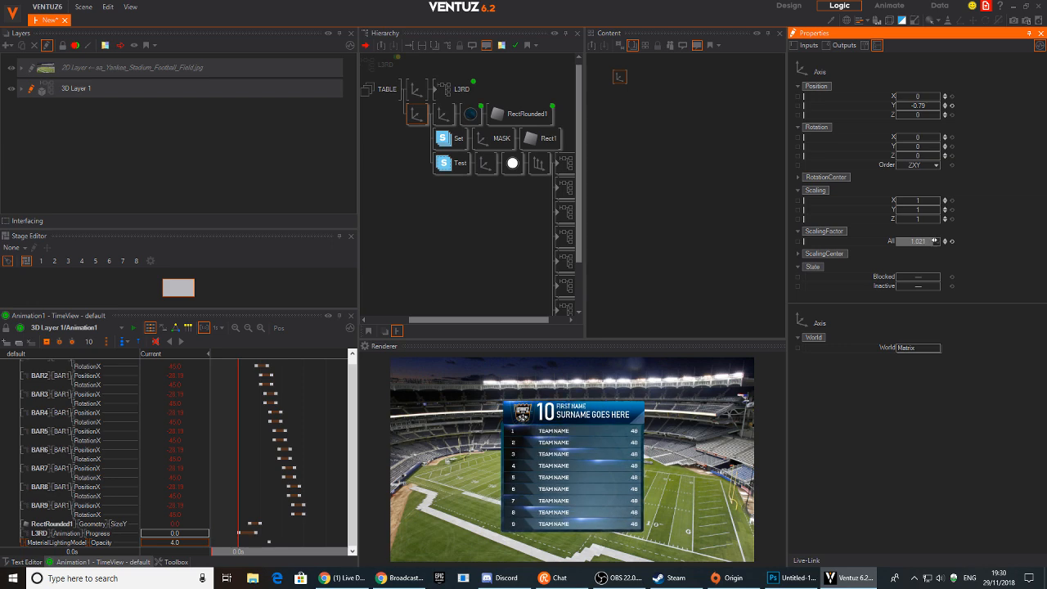
Open the BAR1 container and select the FLARE2 material.
click(397, 160)
scroll(397, 160, down, 1)
click(533, 121)
double_click(533, 121)
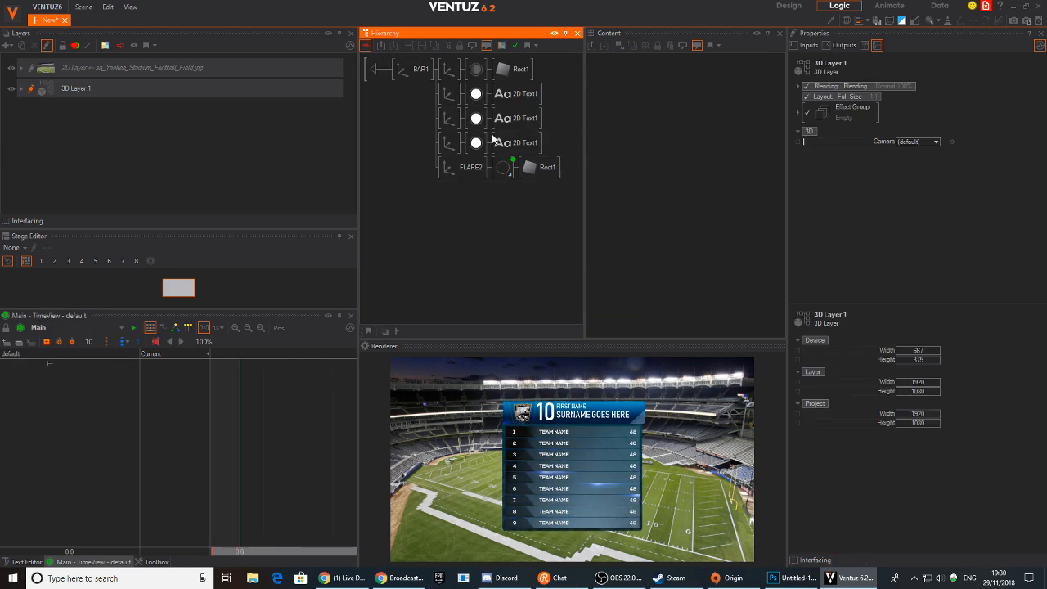
click(502, 168)
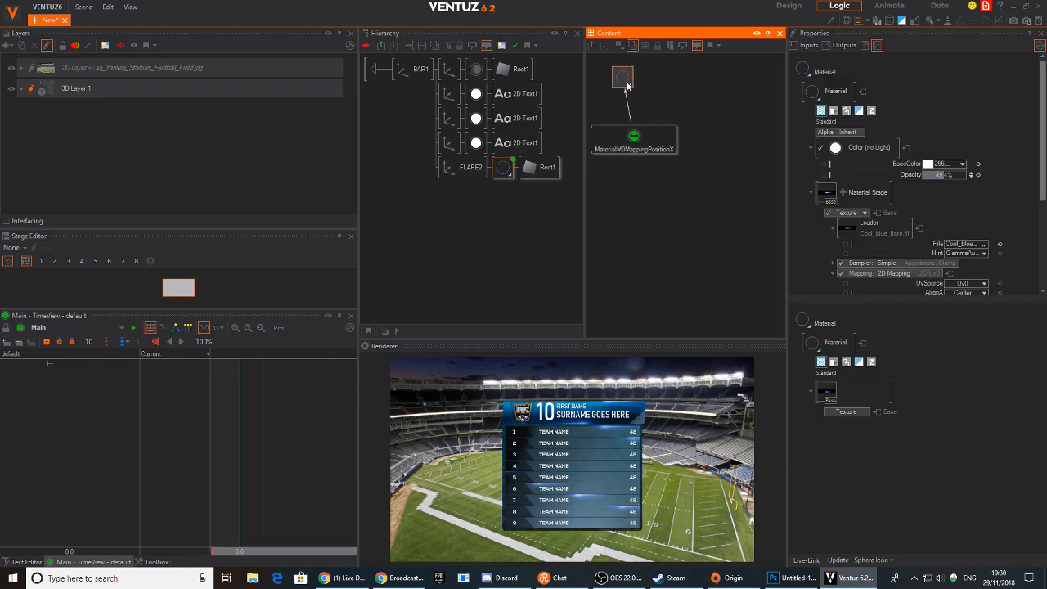
Switch to Photoshop, close the untitled document and bring up Cool_Gold_flare.tif.
click(792, 578)
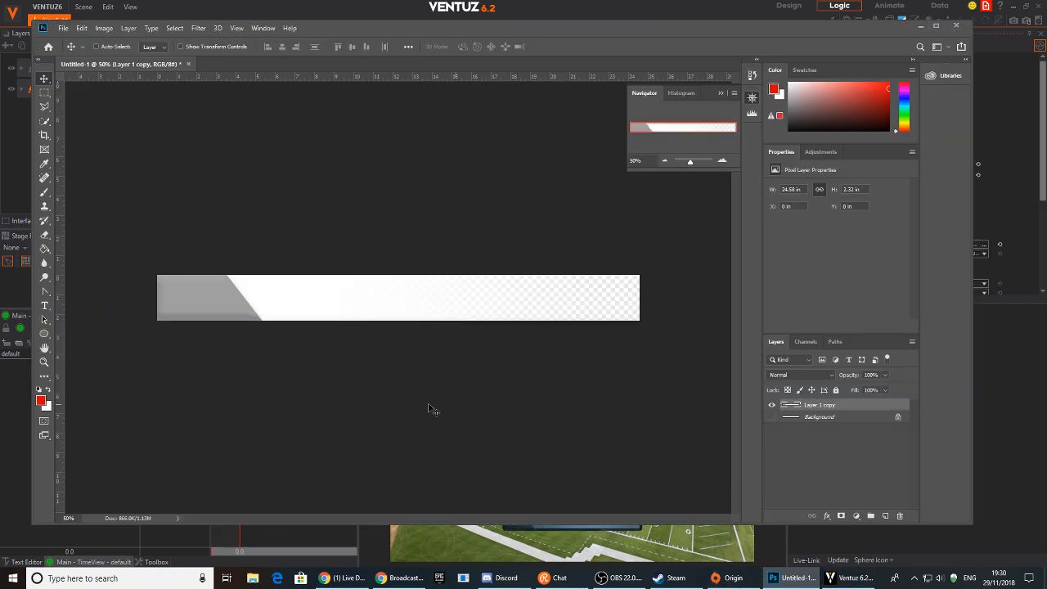
click(190, 65)
click(496, 217)
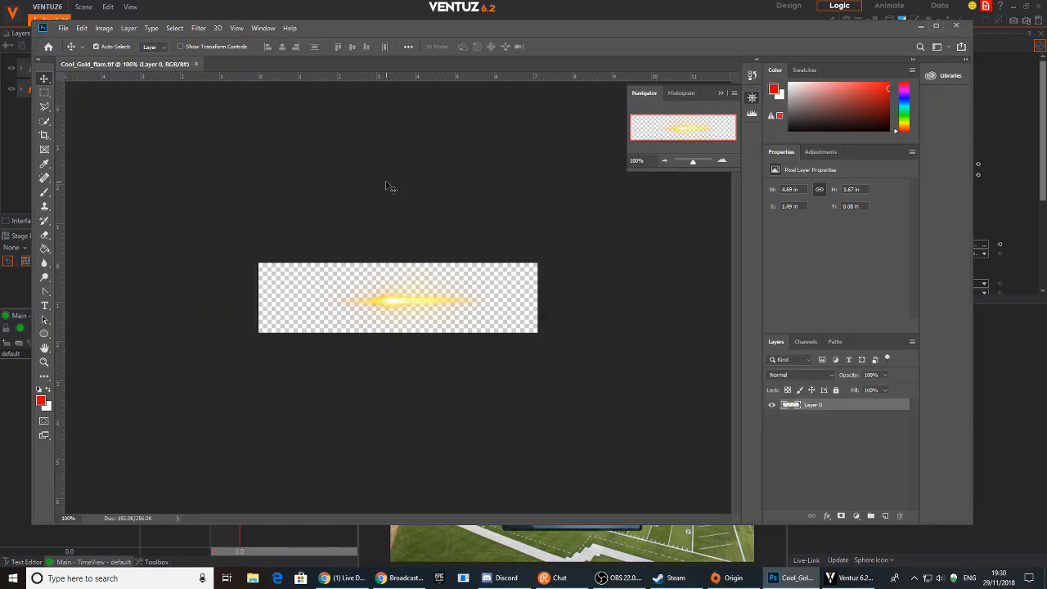
Turn the gold flare white by applying Hue/Saturation with a lightness of +100.
key(ctrl+u)
drag(747, 312, 771, 312)
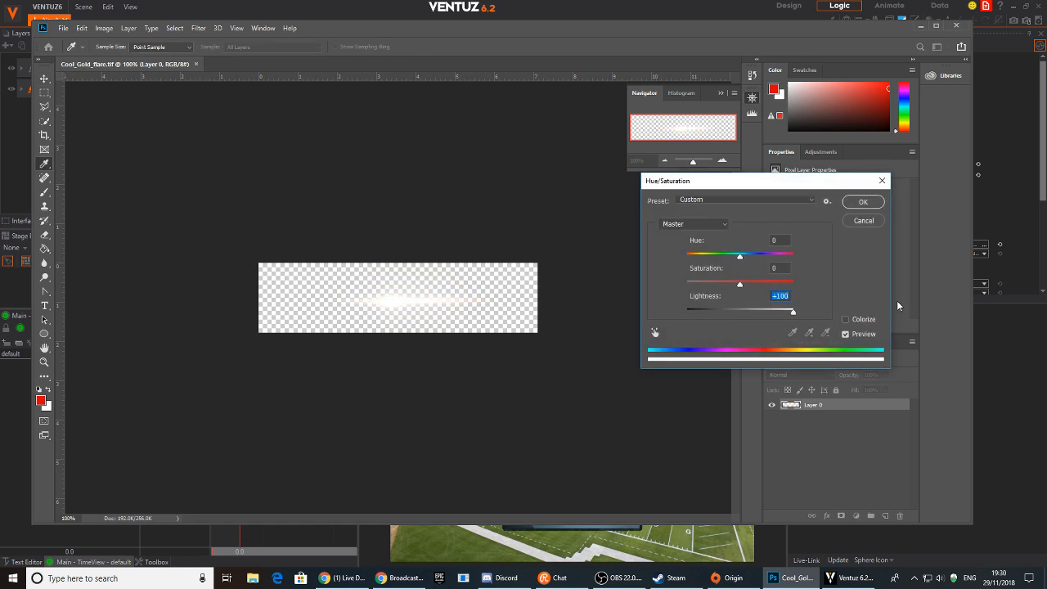
click(864, 201)
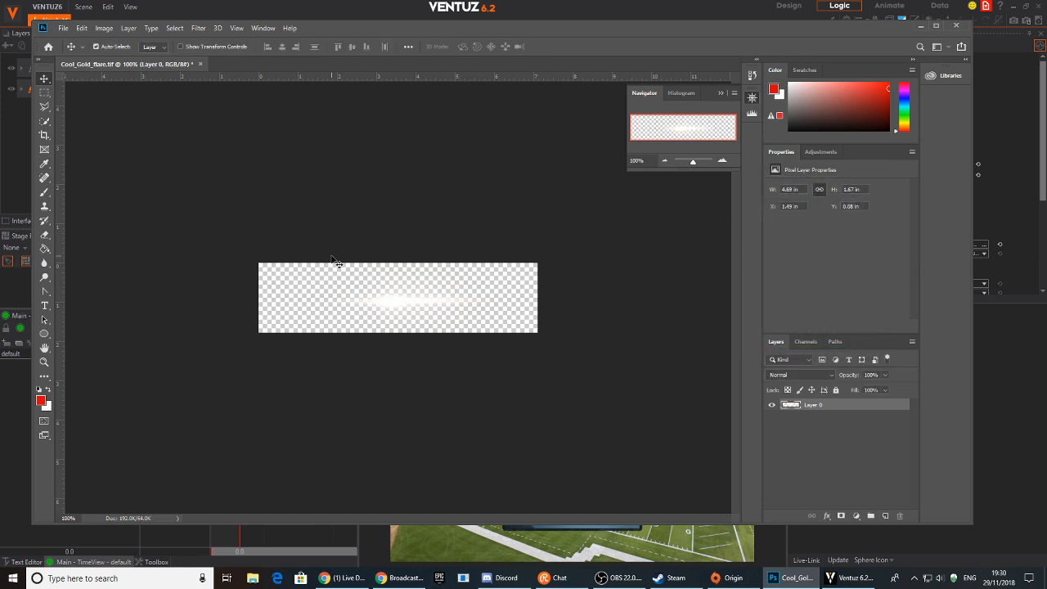
Save the white flare as Cool_W_flare.tif in the Images folder with uncompressed TIFF options and saved transparency, and return to Ventuz.
key(ctrl+shift+s)
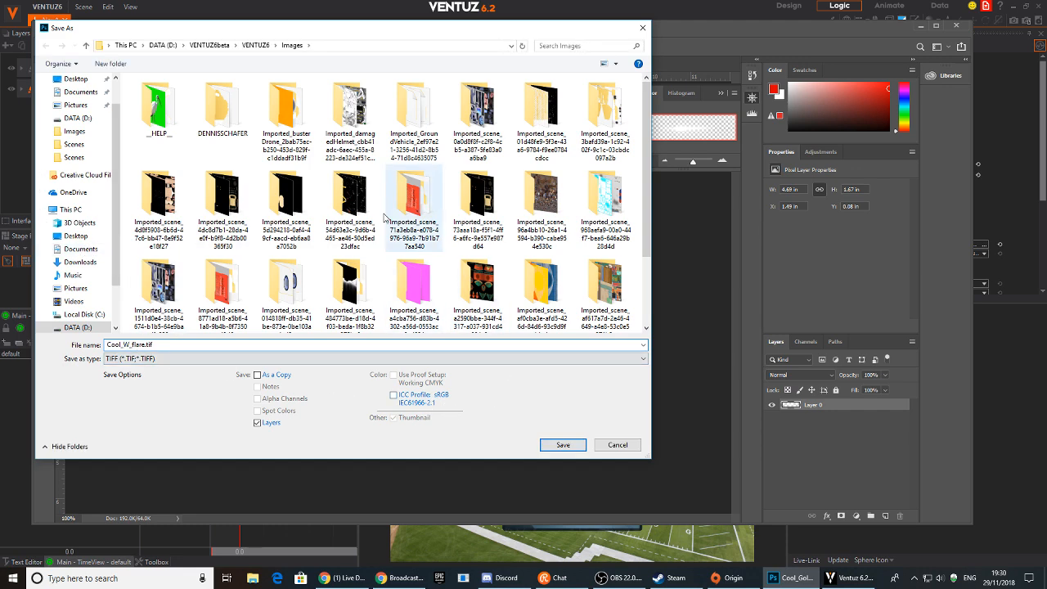
click(558, 443)
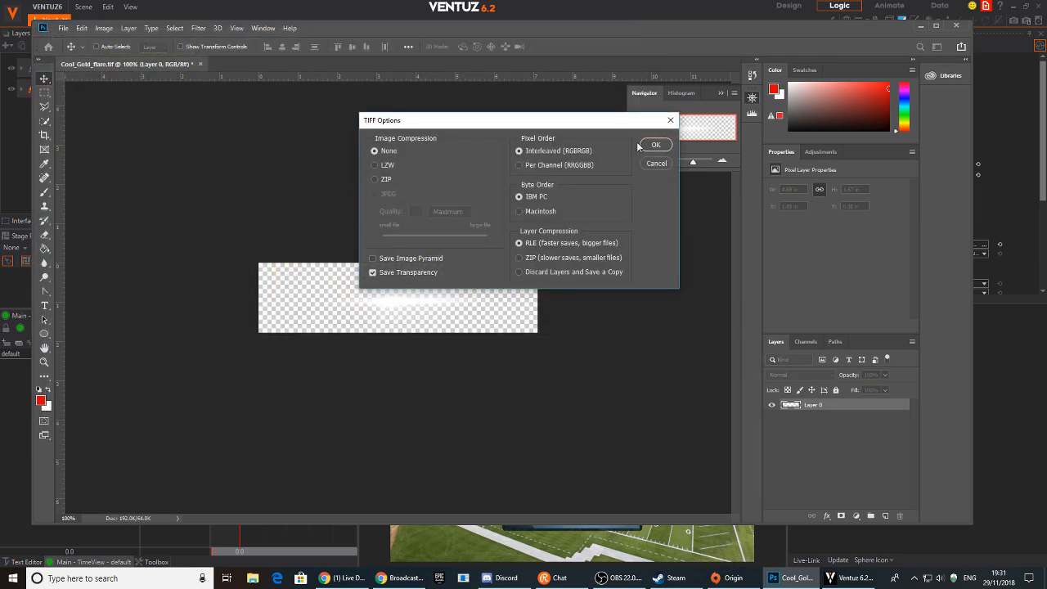
click(652, 145)
click(628, 17)
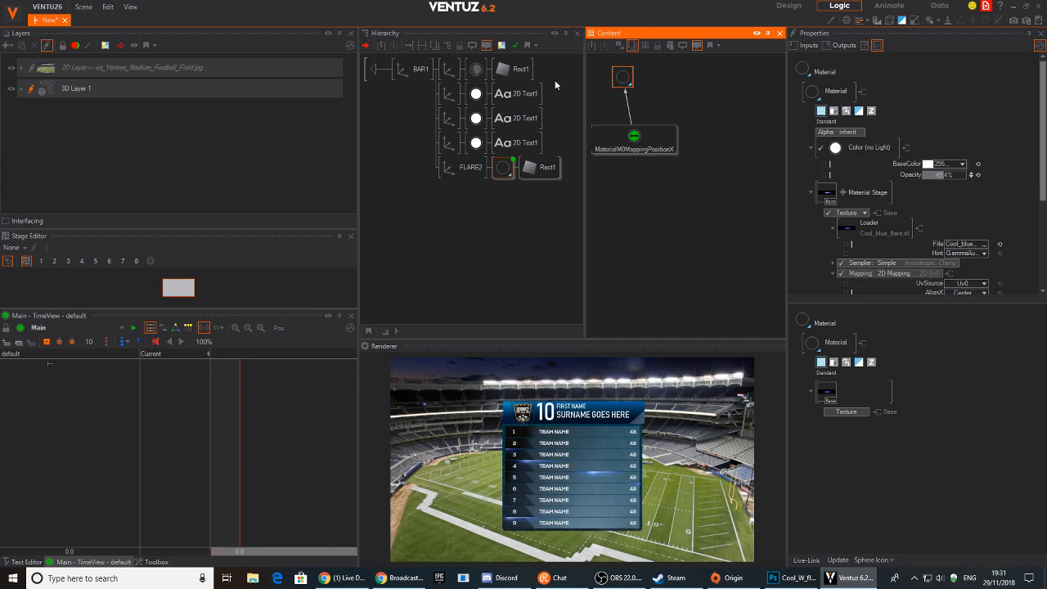
Replace the FLARE2 material's texture in BAR1 with Cool_W_flare.tif from the Images assets.
click(504, 171)
double_click(857, 229)
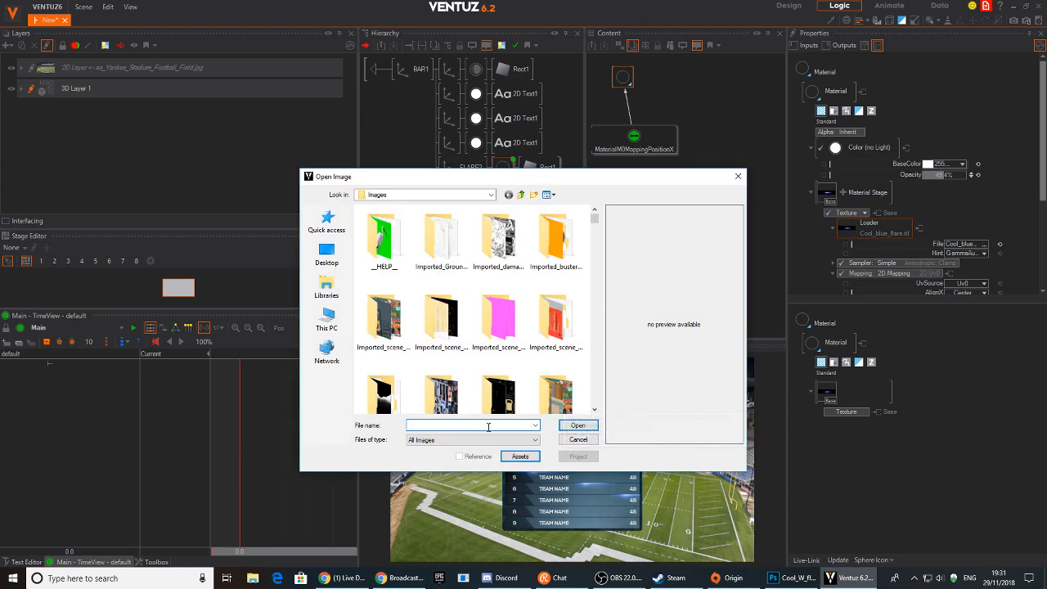
text(colcool)
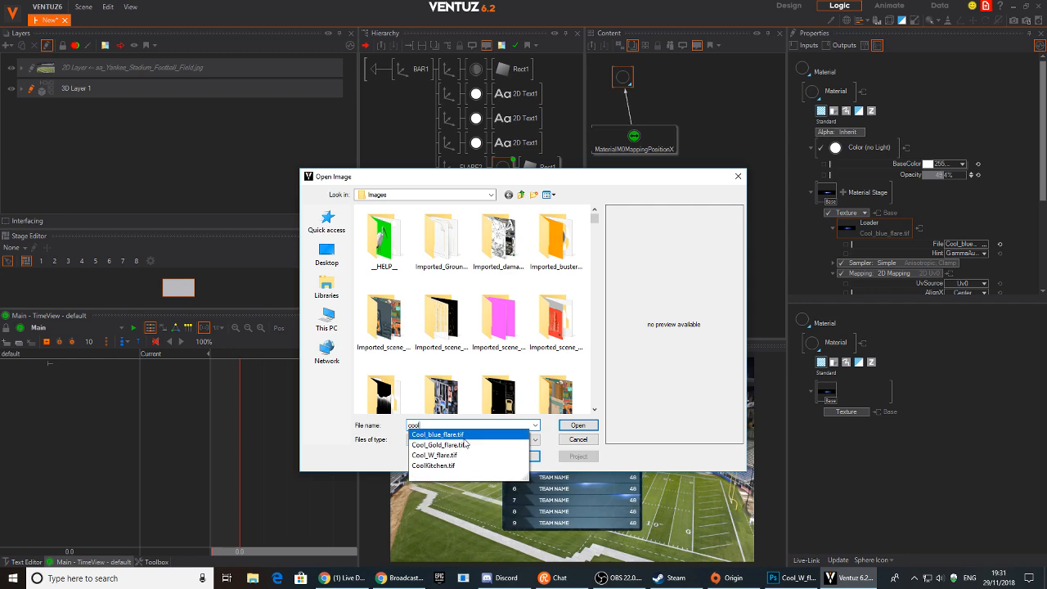
click(460, 456)
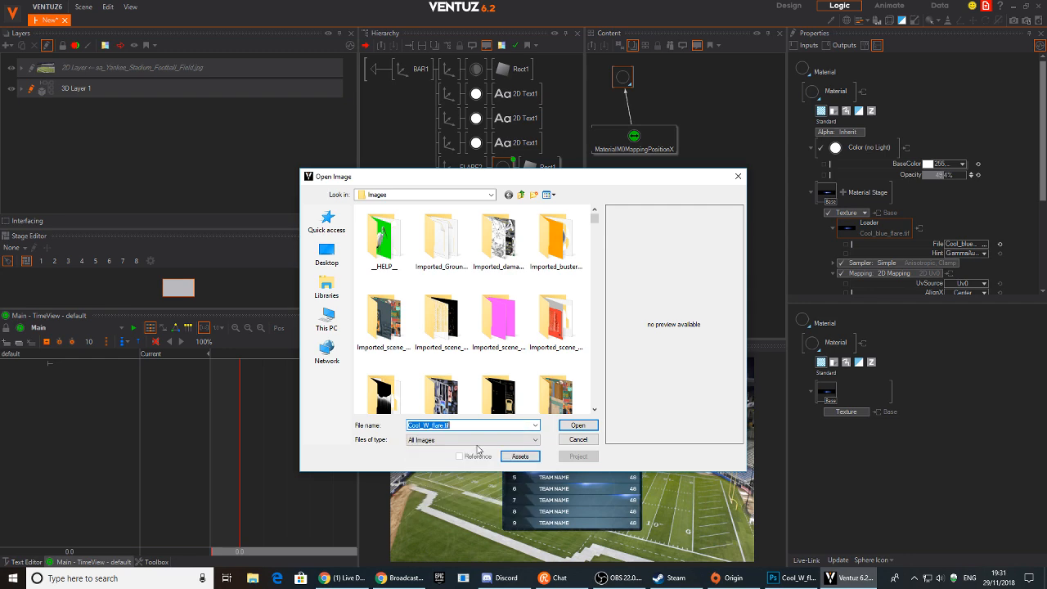
click(564, 427)
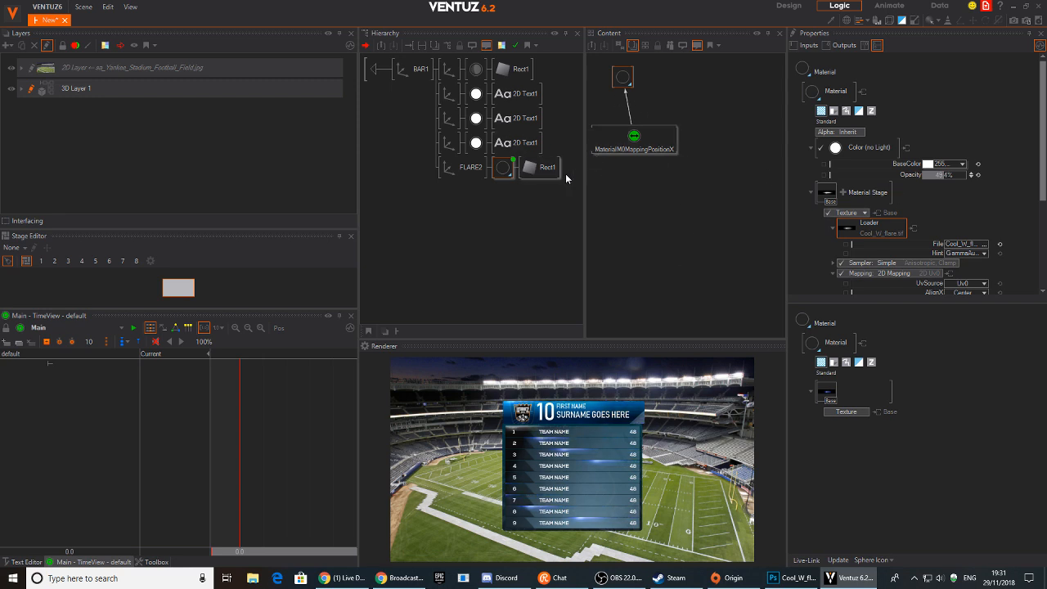
Set the white flare texture's ScalingY to about 2.54 and go back up to the bar list.
scroll(965, 245, down, 3)
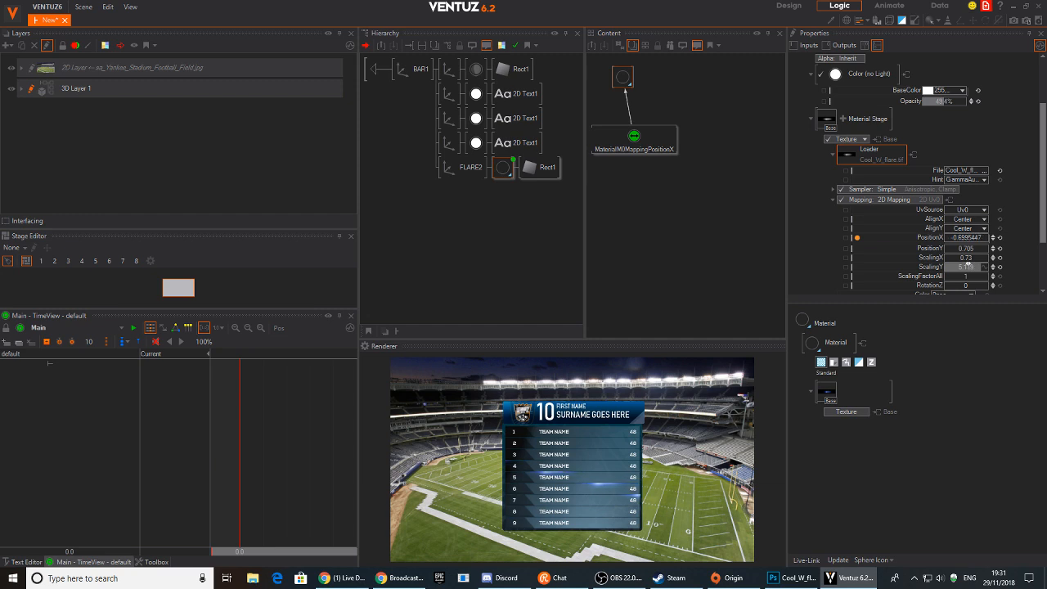
drag(968, 264, 931, 270)
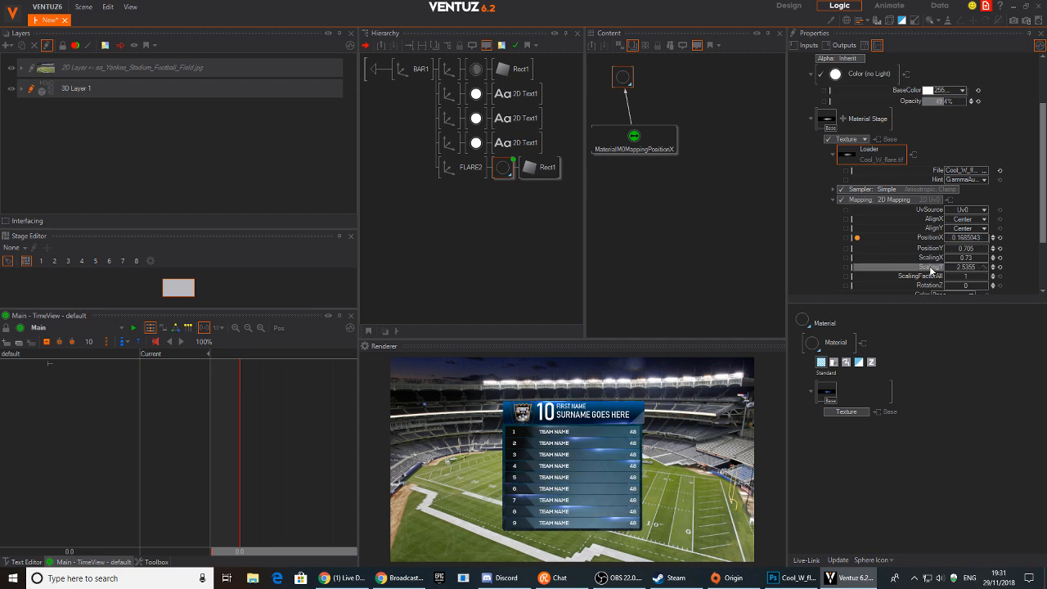
click(372, 70)
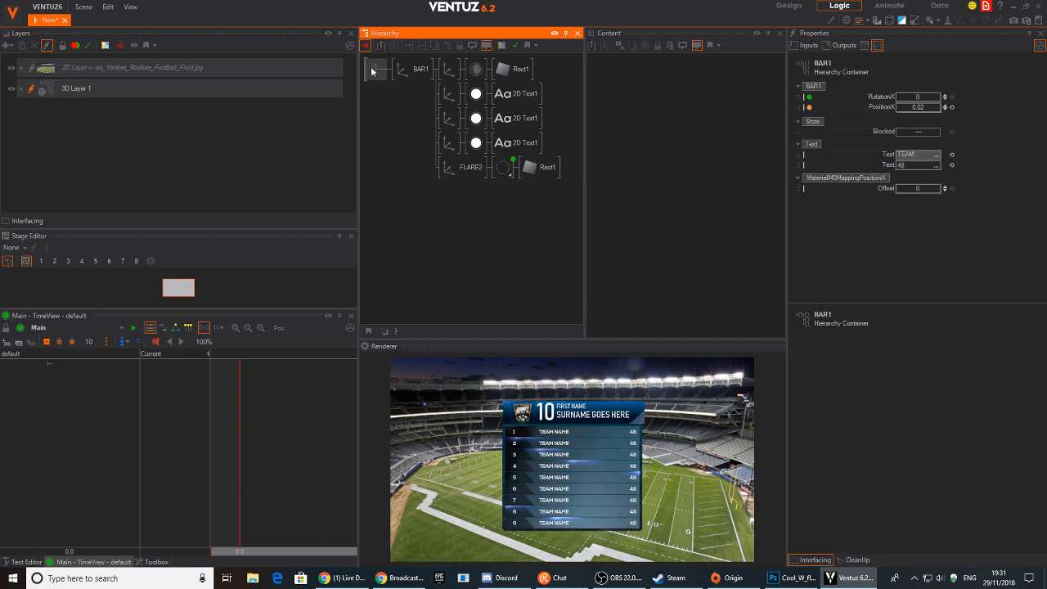
double_click(372, 72)
Update the BAR2 to BAR9 containers one by one with BAR1's white flare content.
click(557, 107)
click(558, 133)
click(558, 154)
click(555, 189)
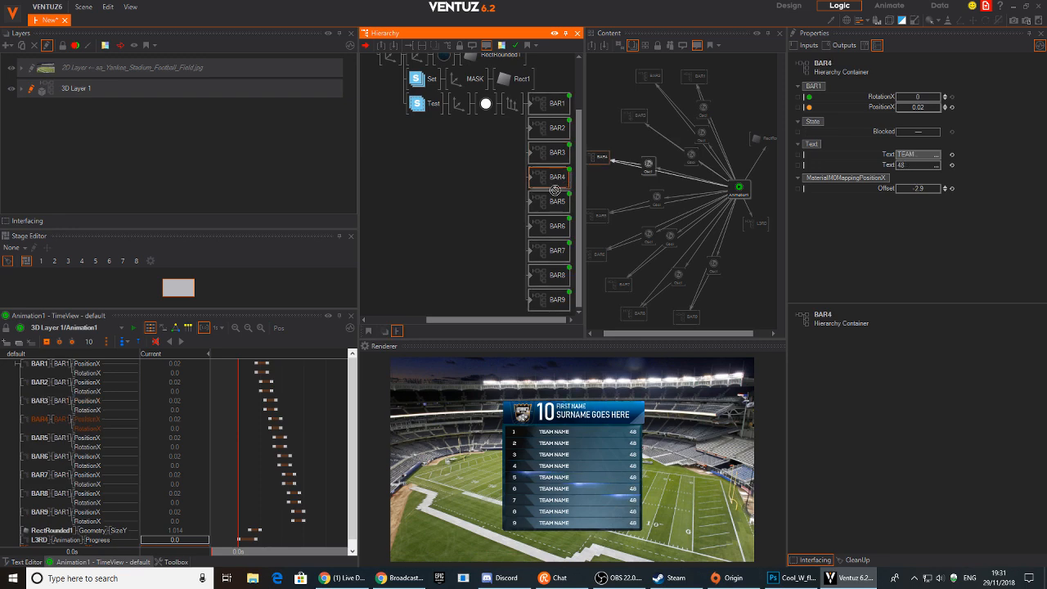
click(551, 203)
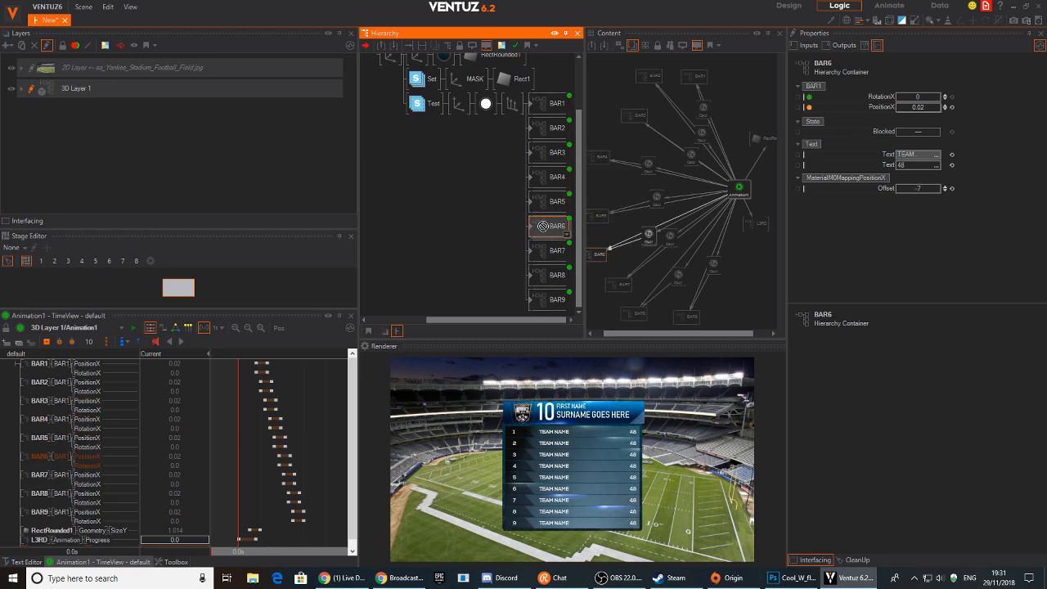
click(552, 254)
click(553, 278)
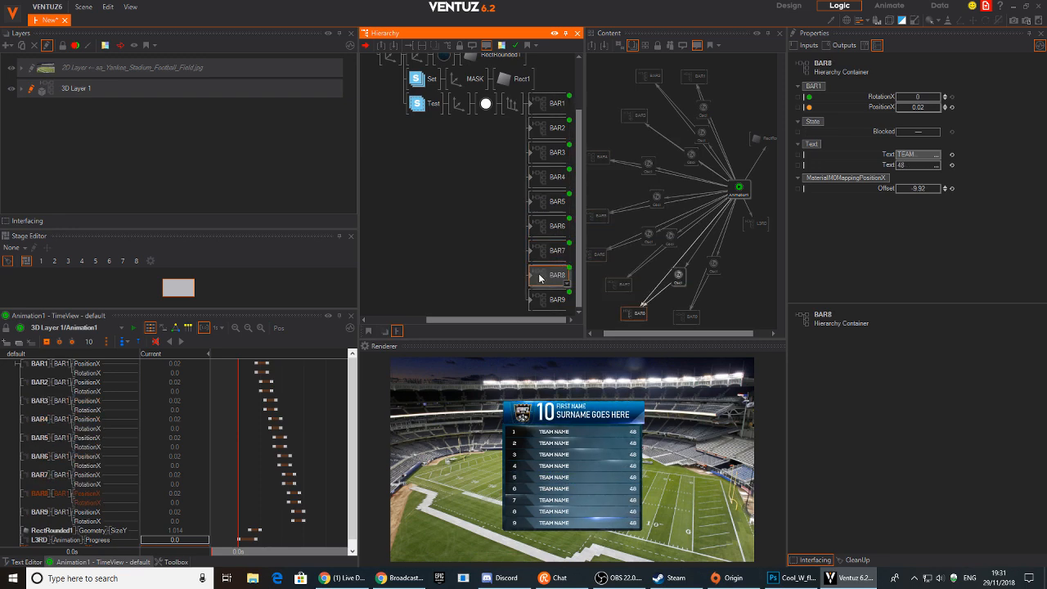
click(557, 301)
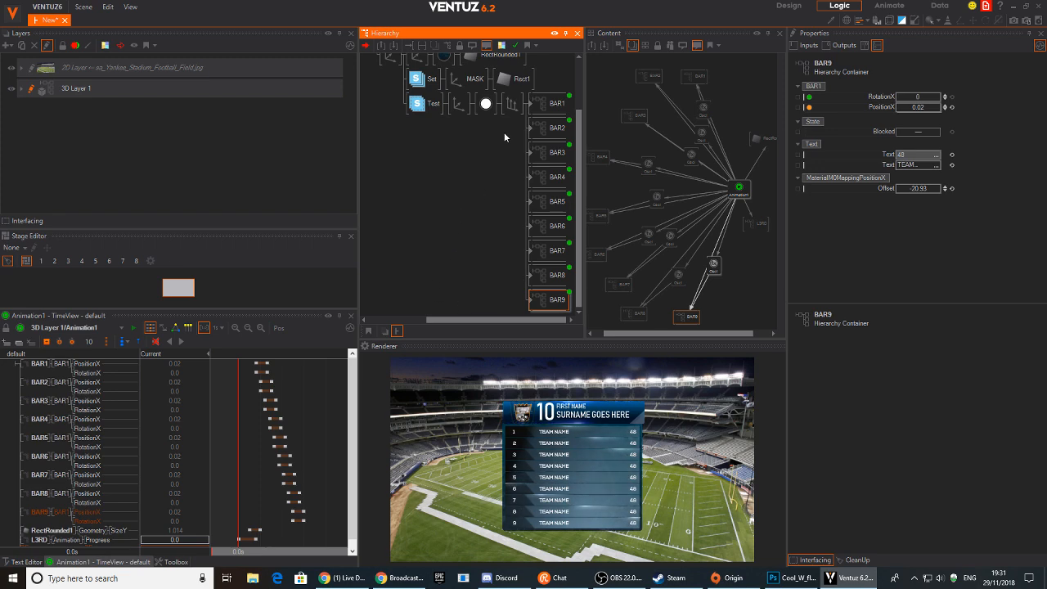
Reopen BAR1, set the flare texture's ScalingX to 5.45 and return to the bar list.
double_click(532, 104)
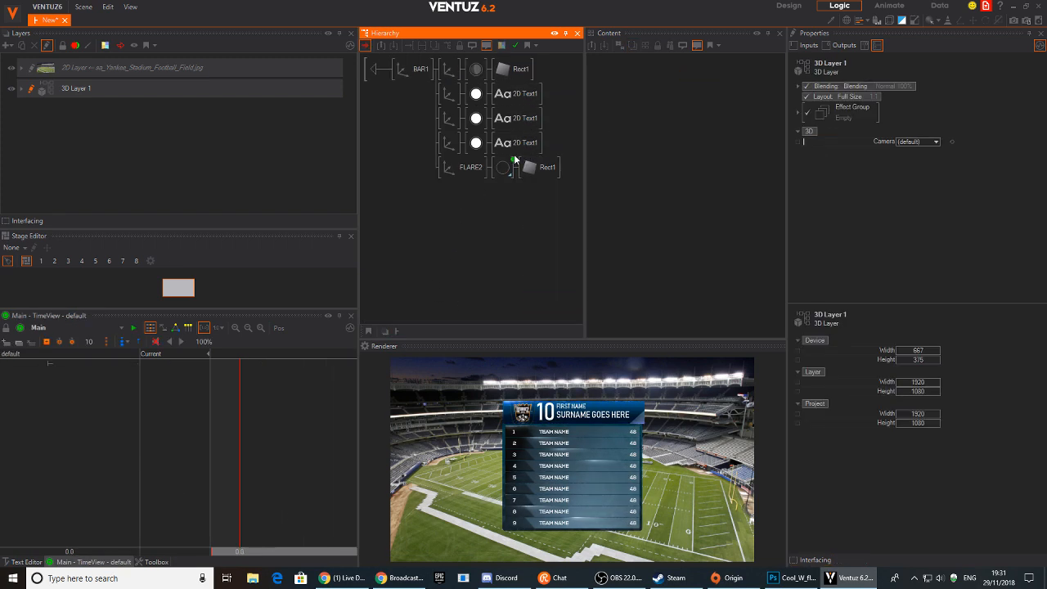
click(503, 167)
click(638, 88)
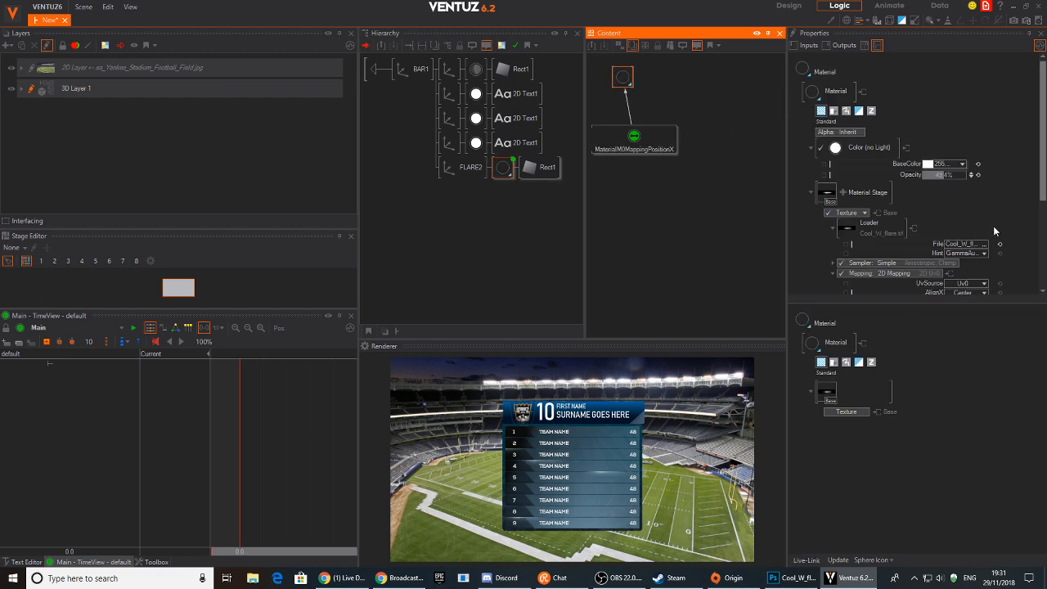
scroll(993, 225, down, 3)
drag(966, 243, 980, 243)
double_click(376, 69)
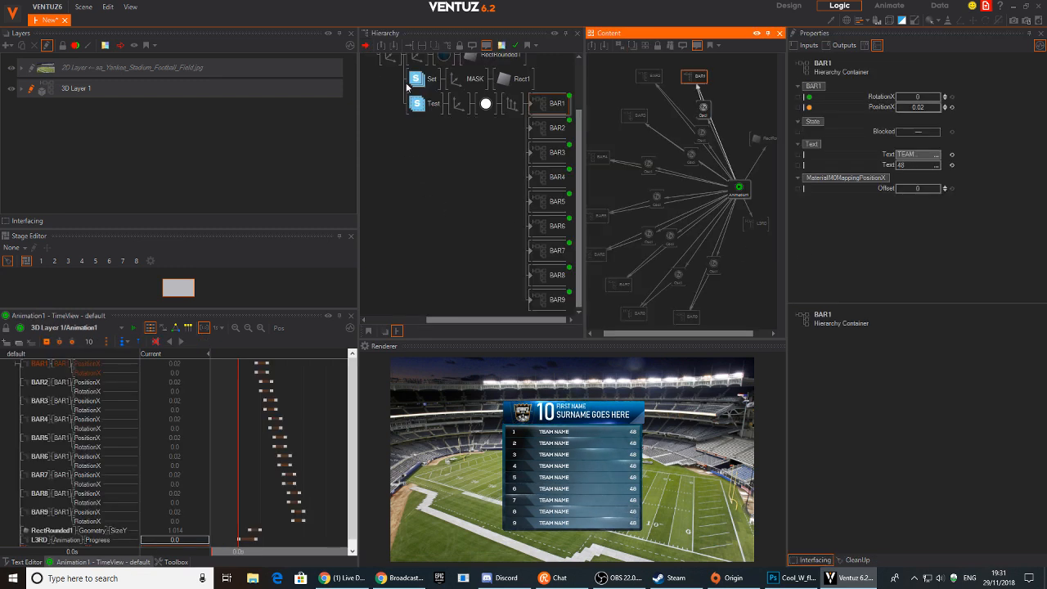
Carry BAR1's rescaled flare over to each of the BAR2 to BAR9 containers.
drag(562, 127, 548, 128)
click(551, 126)
click(549, 107)
drag(543, 128, 552, 156)
drag(542, 154, 551, 181)
drag(543, 179, 549, 300)
click(545, 228)
click(543, 251)
click(541, 280)
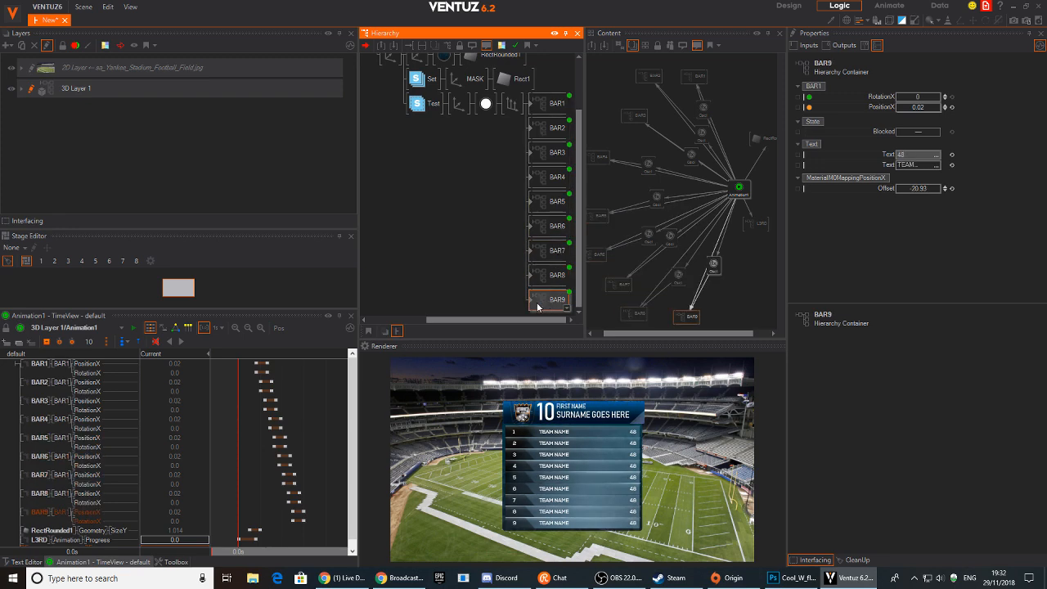
click(544, 301)
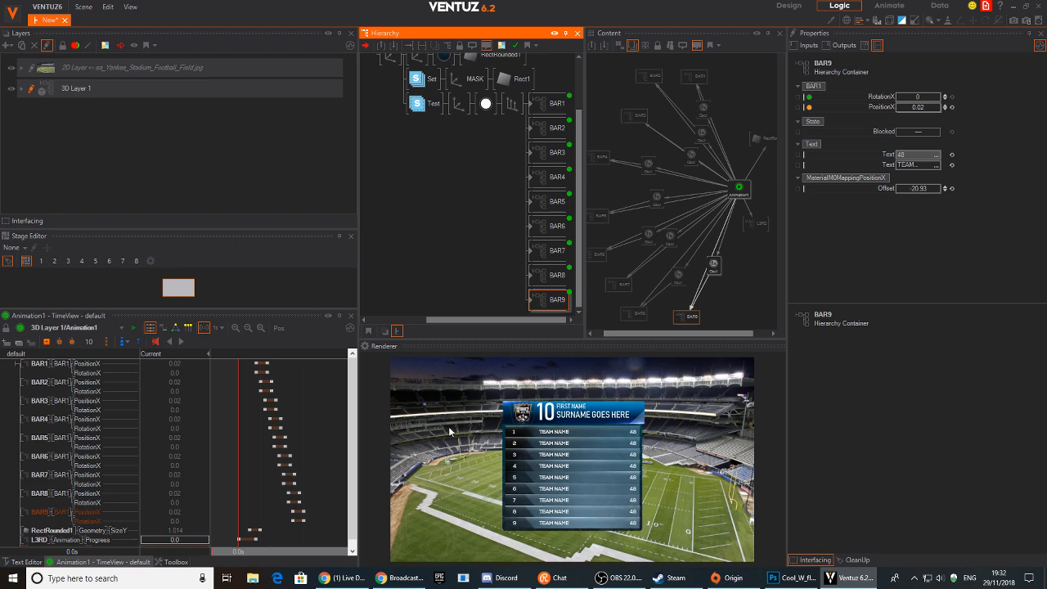
Play Animation1 from its start to review the bars sliding in, and move the playhead near the end.
click(238, 380)
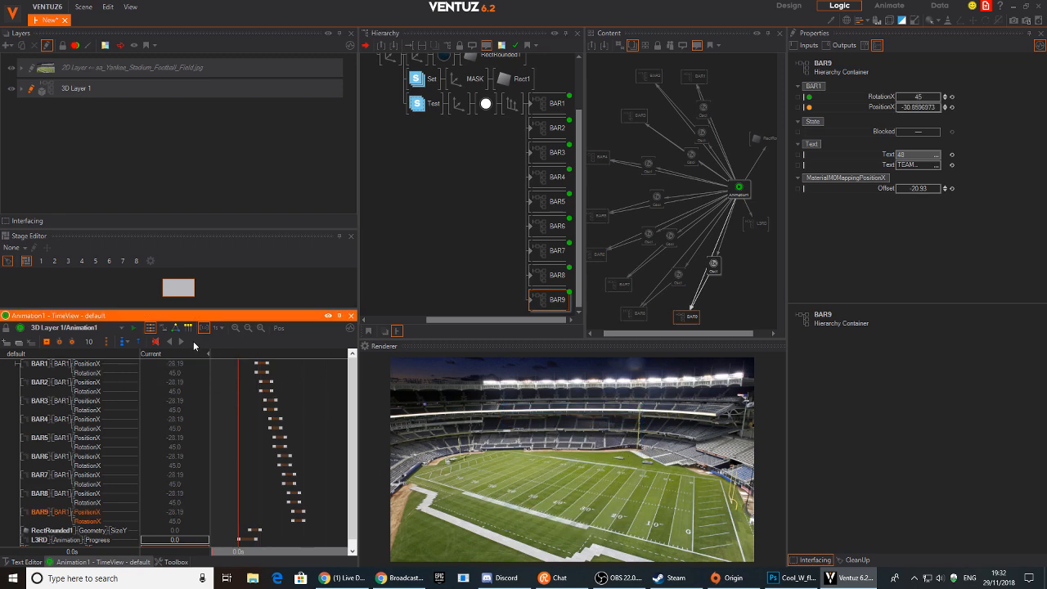
click(181, 341)
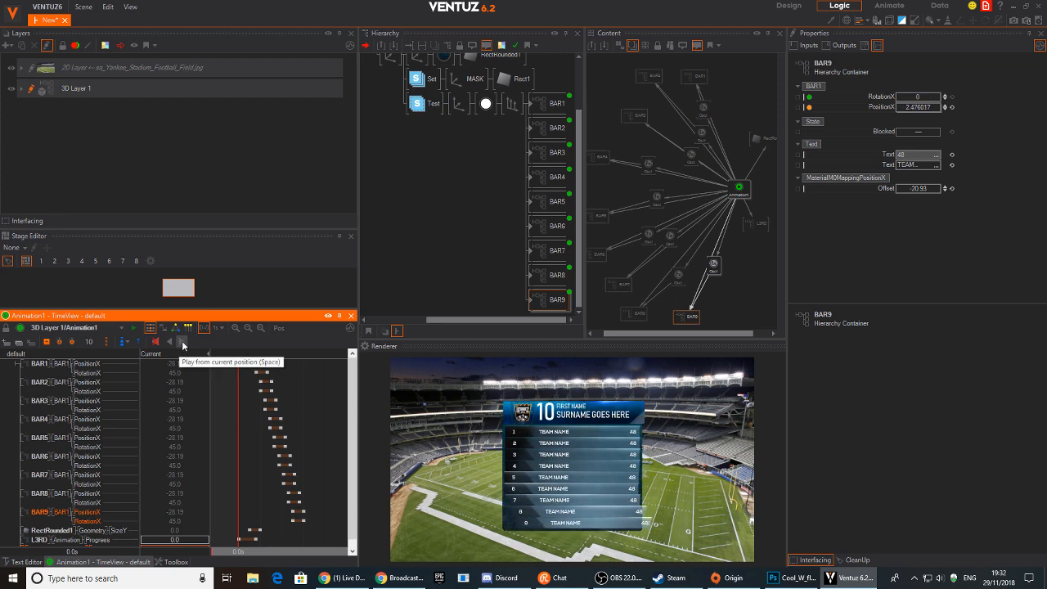
mouse_move(321, 439)
mouse_down()
mouse_move(238, 444)
mouse_move(326, 442)
mouse_up()
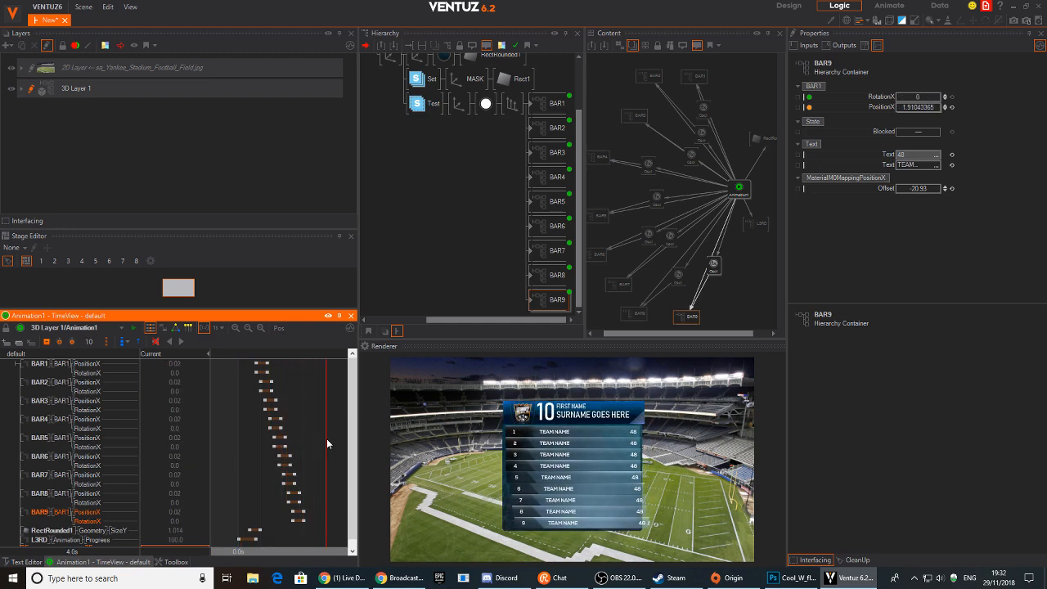
Open BAR1's flare material and remove the link from the Mover's value to the texture mapping's PositionX.
double_click(540, 105)
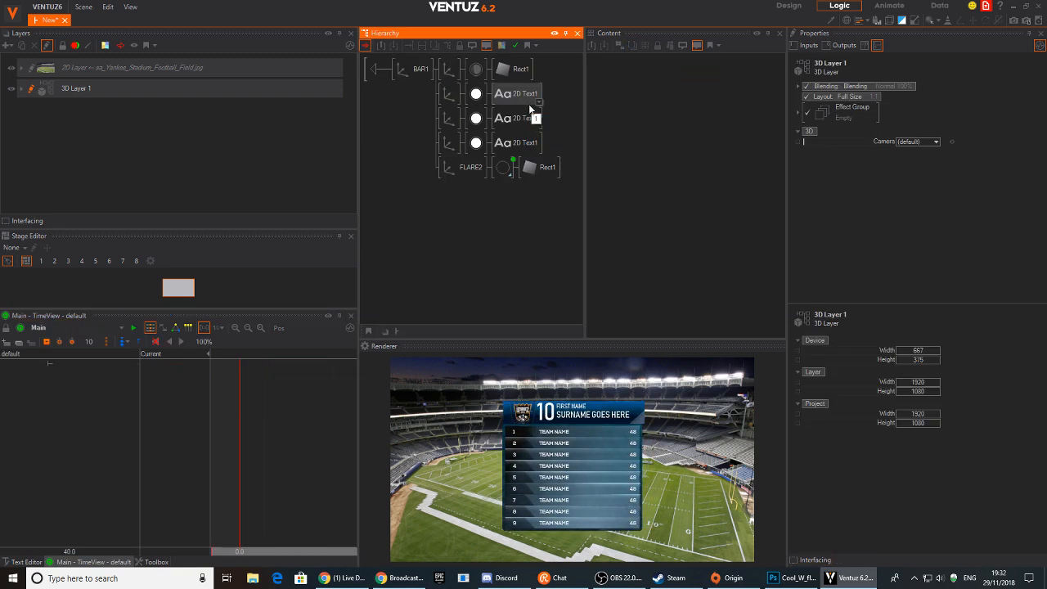
click(503, 167)
drag(632, 139, 657, 152)
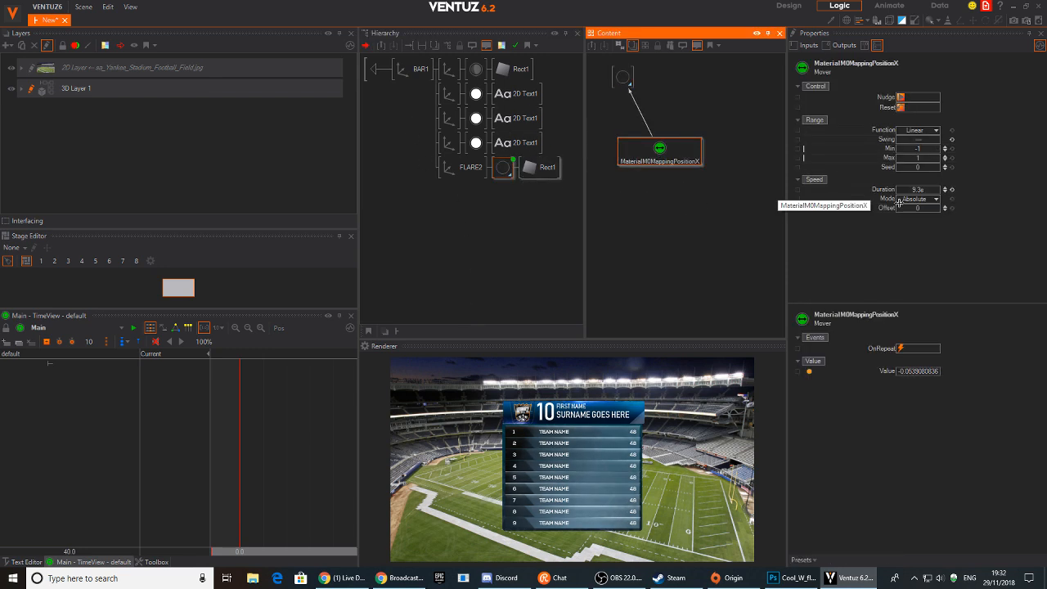
mouse_move(636, 104)
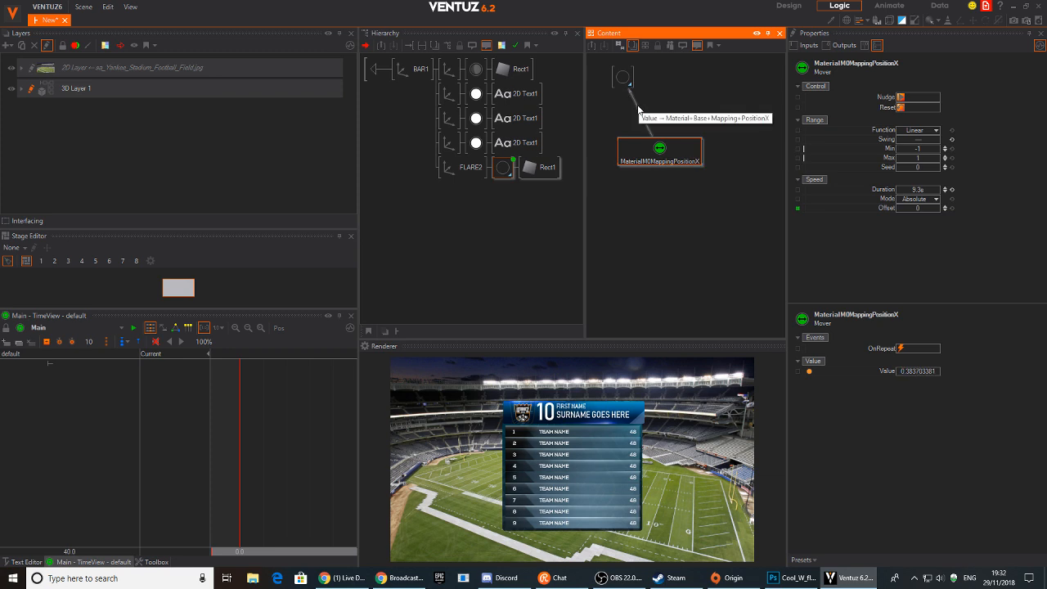
click(646, 131)
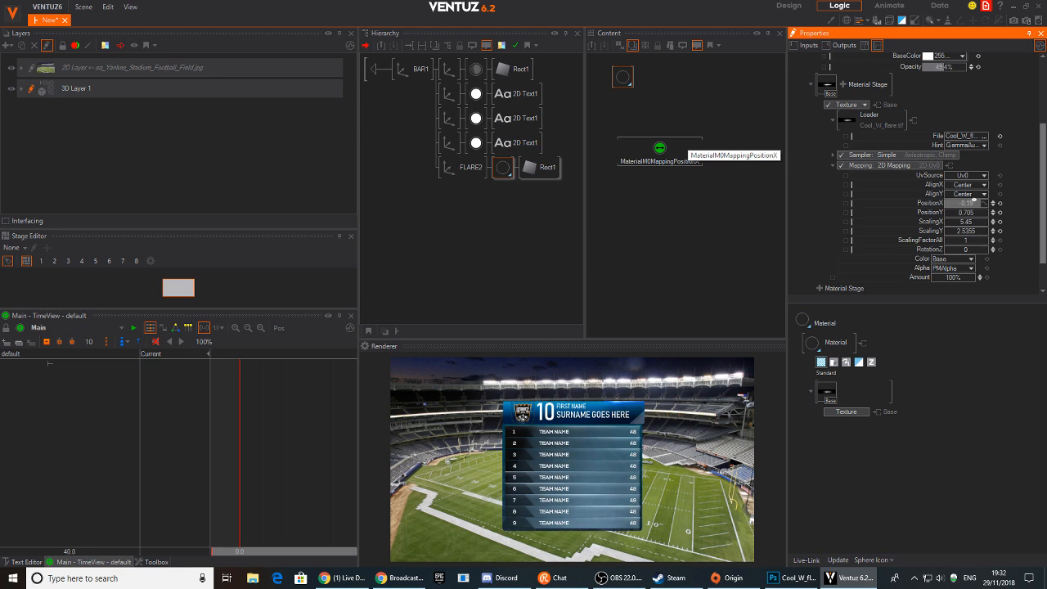
Test the flare's end positions with the texture mapping's PositionX, and set the Mover's range to Min -1.05 and Max 2.2.
click(949, 203)
click(691, 167)
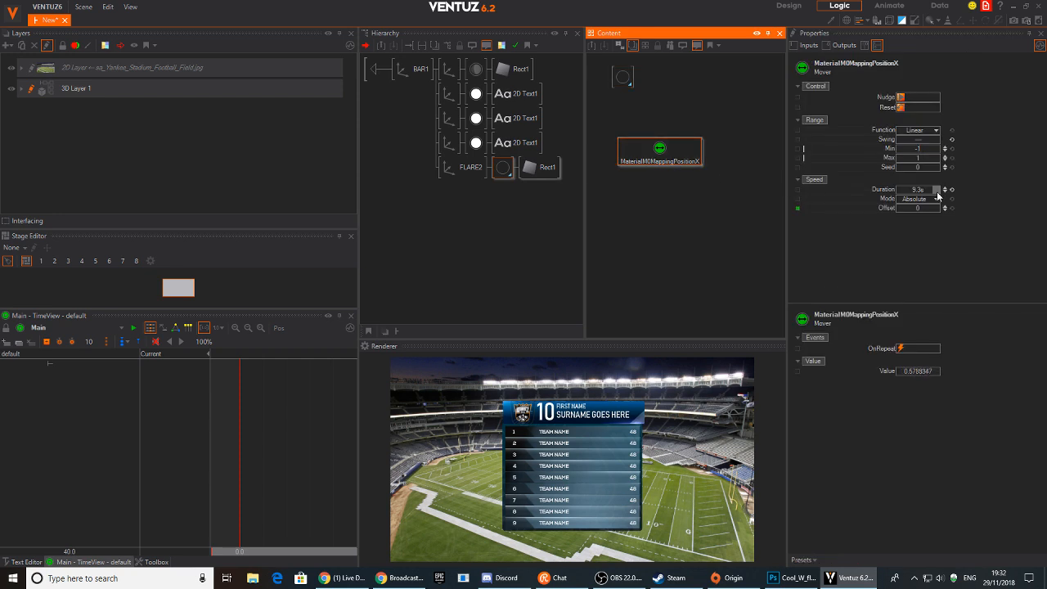
click(622, 77)
scroll(957, 221, down, 5)
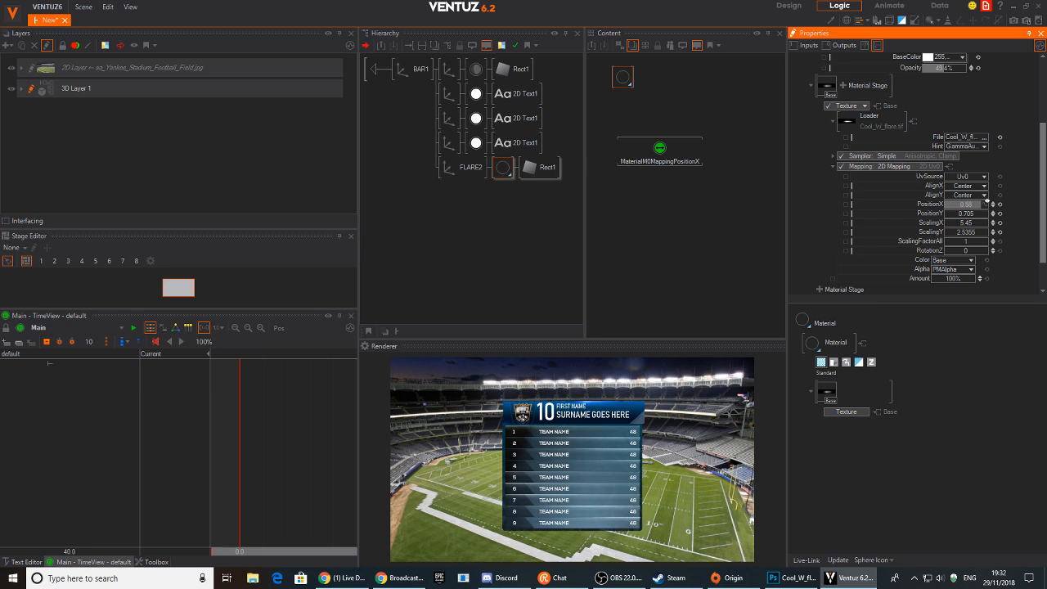
click(969, 203)
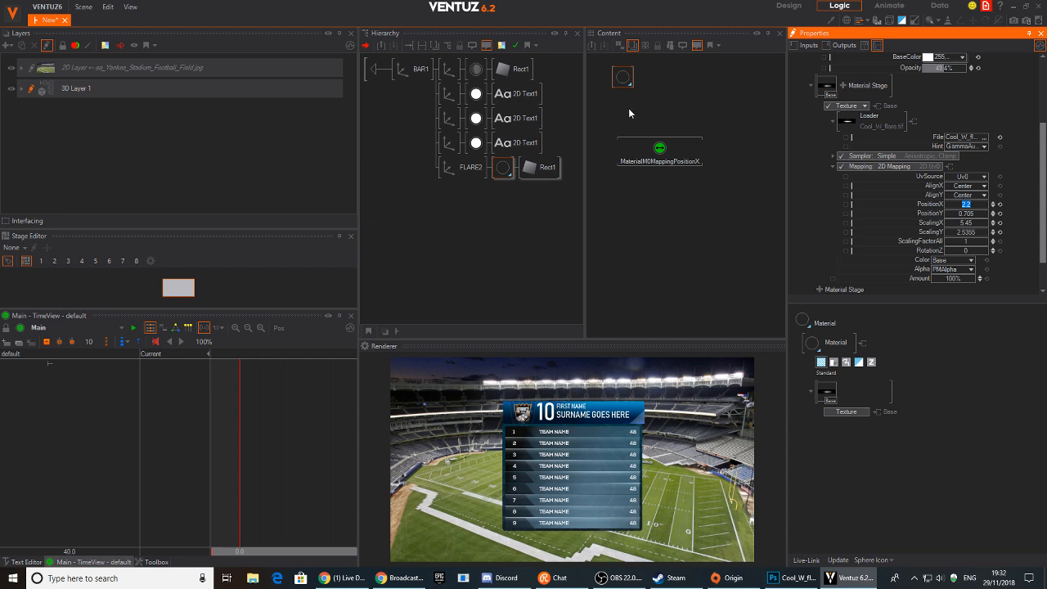
click(659, 151)
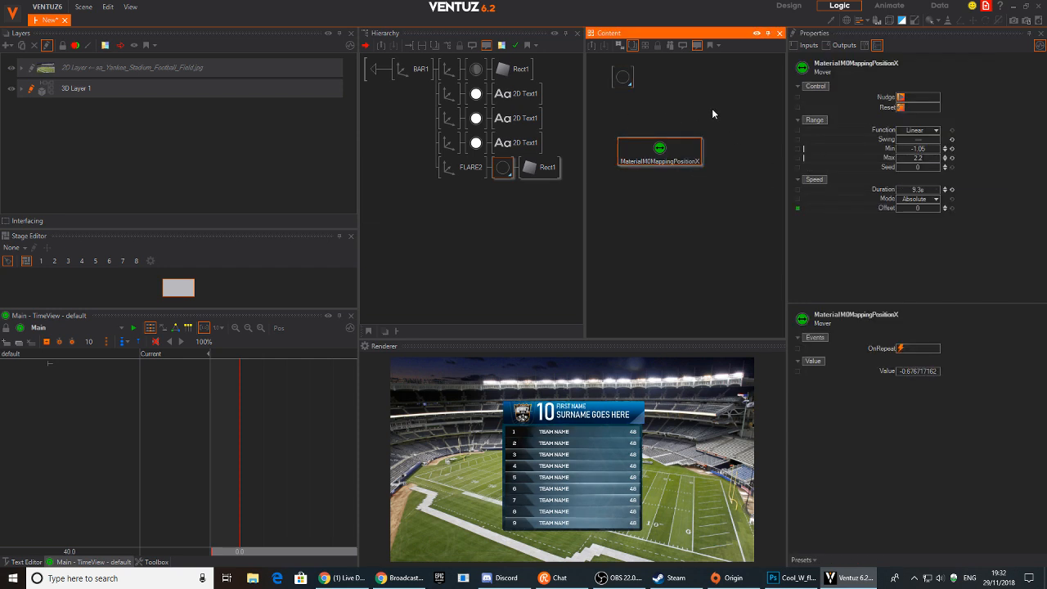
Link the flare material's texture mapping PositionX back to the Mover's value.
click(623, 77)
scroll(931, 206, down, 5)
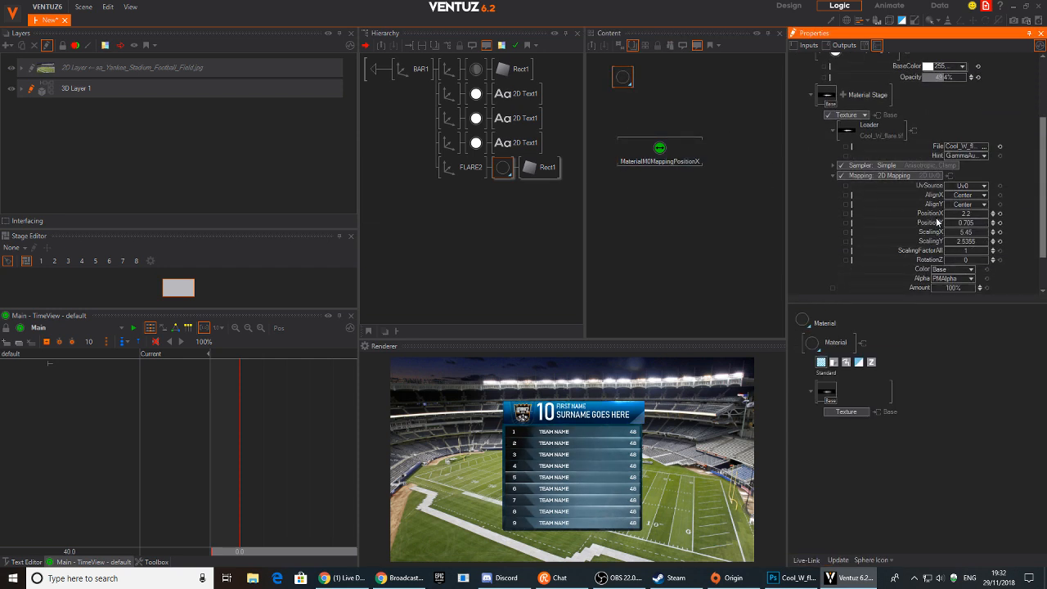
drag(930, 215, 685, 159)
click(685, 160)
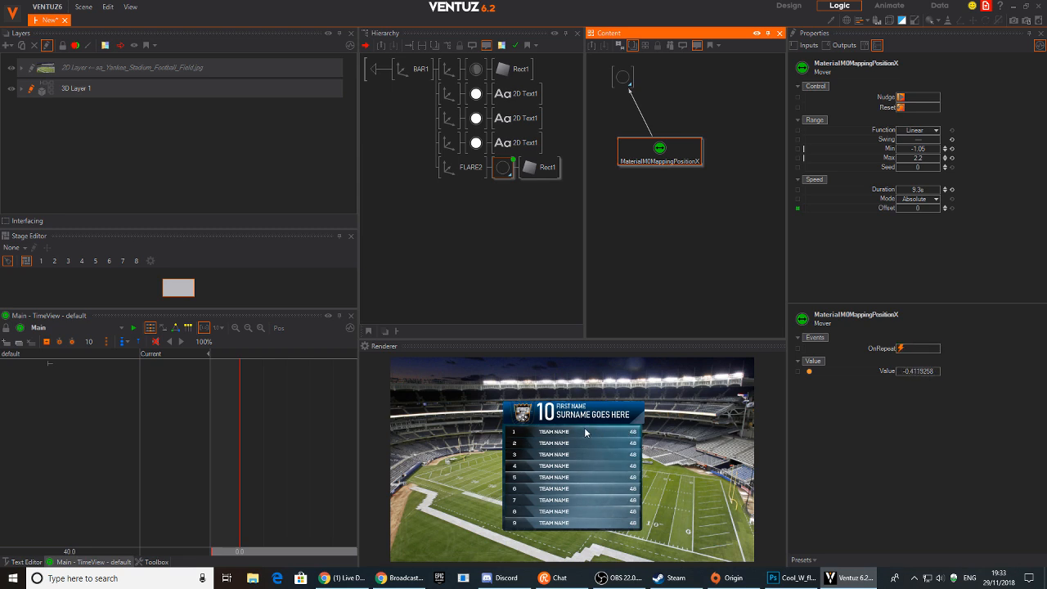
Leave BAR1 and carry its updated flare movement over to the BAR2 to BAR9 containers.
click(405, 68)
click(377, 67)
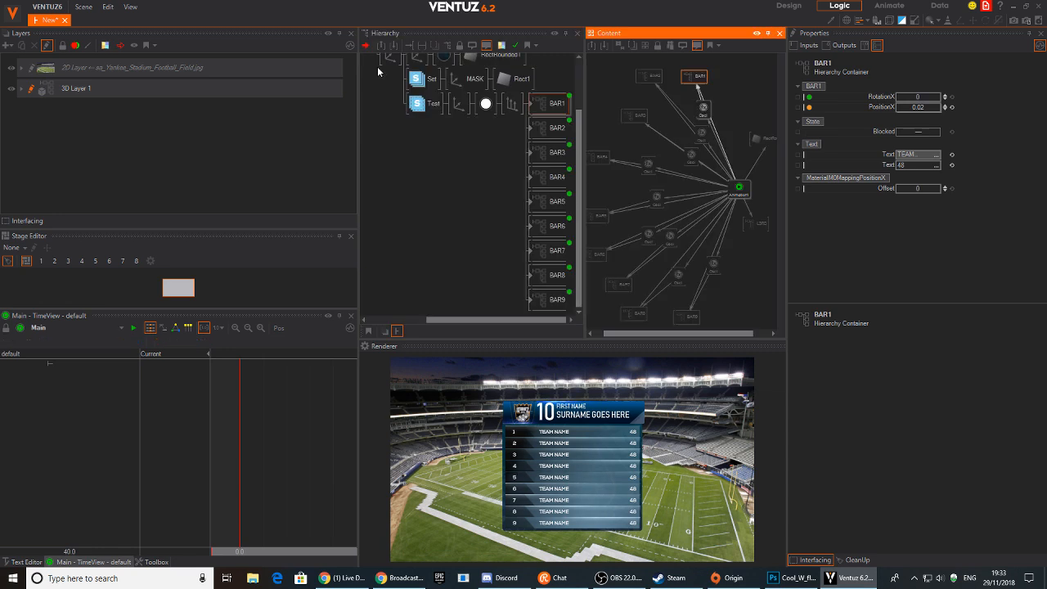
click(550, 107)
ctrl+click(560, 130)
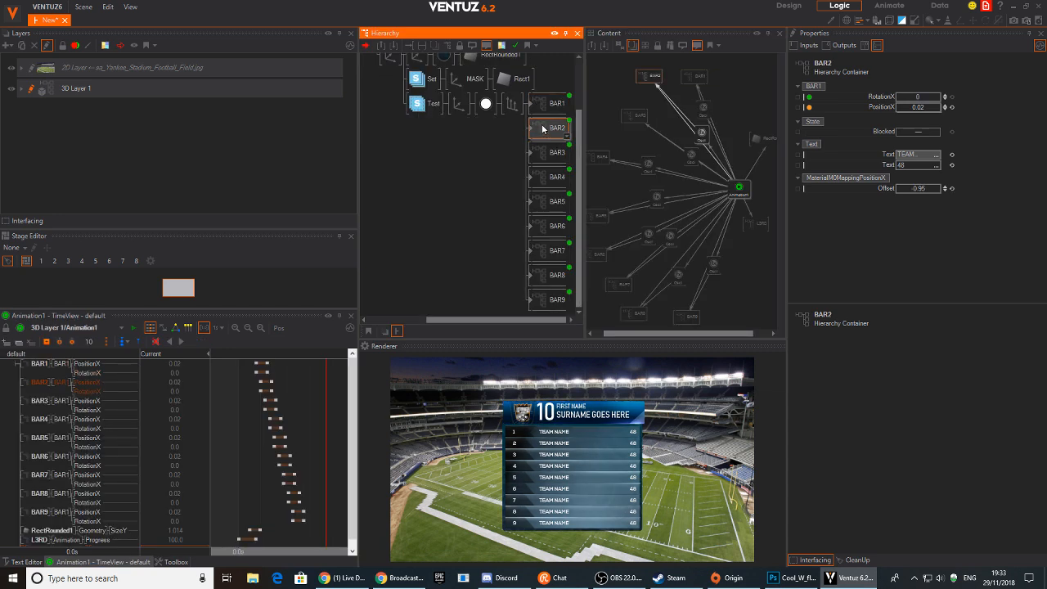
click(550, 154)
ctrl+click(548, 178)
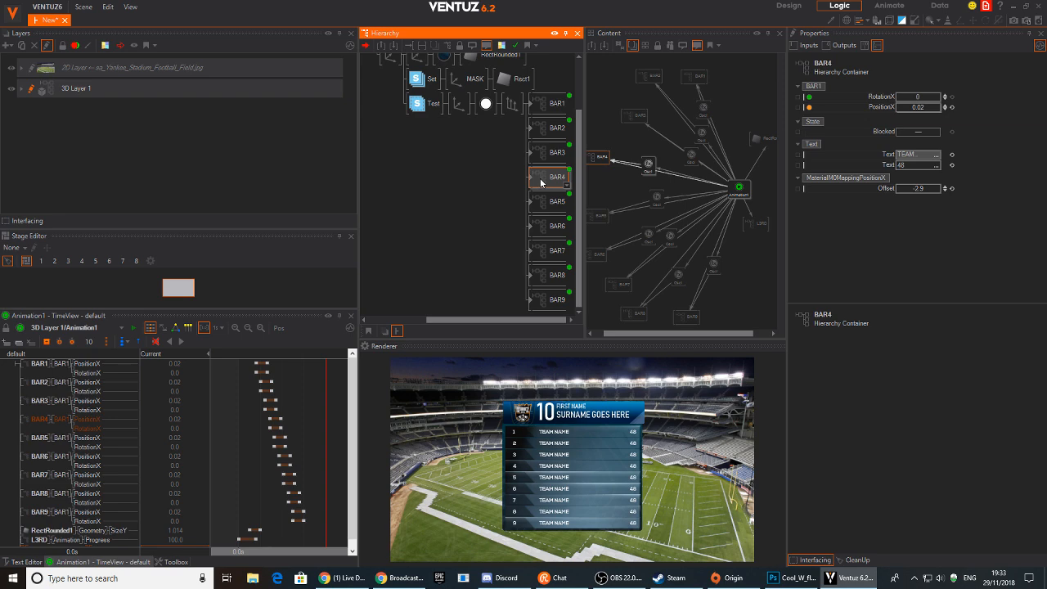
click(550, 201)
drag(559, 224, 554, 303)
click(544, 256)
click(546, 277)
click(486, 226)
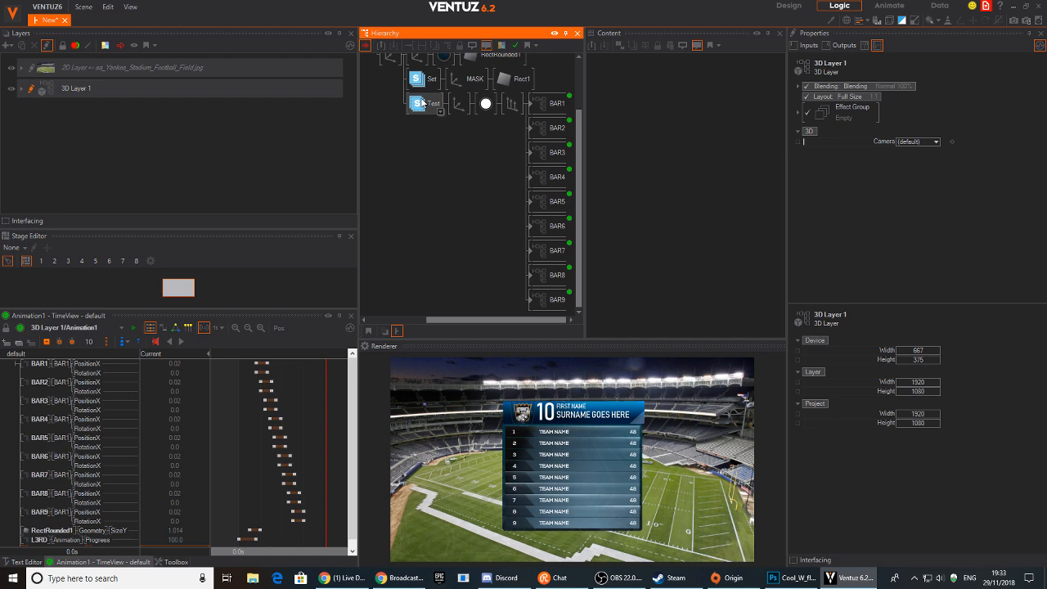
Enlarge the whole leaderboard by setting the overall scaling factor of the axis above the TABLE group to 1.239.
scroll(410, 102, up, 2)
click(389, 100)
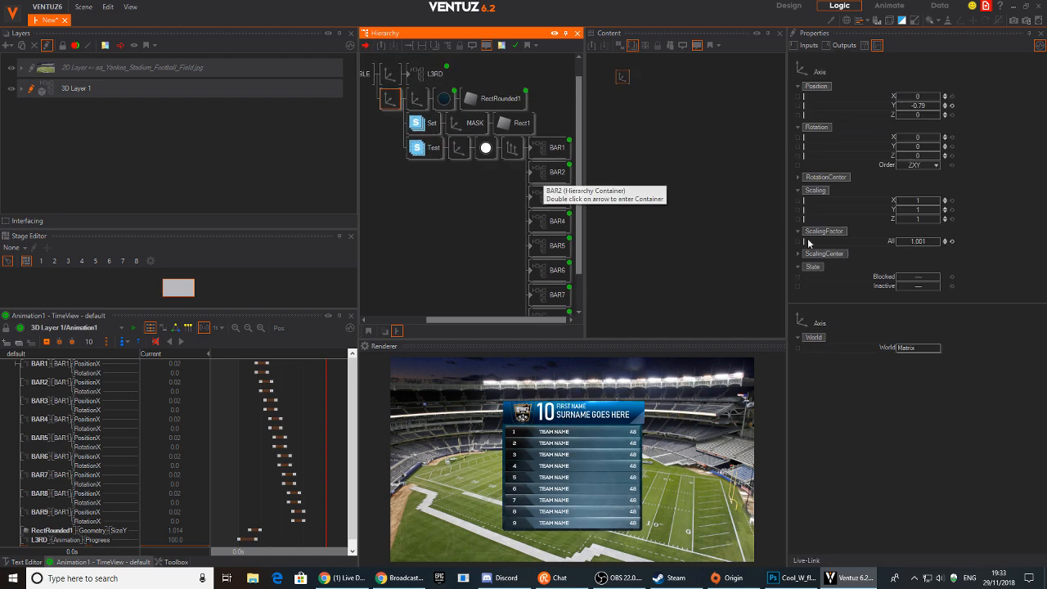
drag(909, 241, 937, 243)
drag(464, 171, 552, 182)
click(403, 85)
mouse_move(917, 243)
mouse_down()
mouse_move(933, 242)
mouse_move(911, 239)
mouse_up()
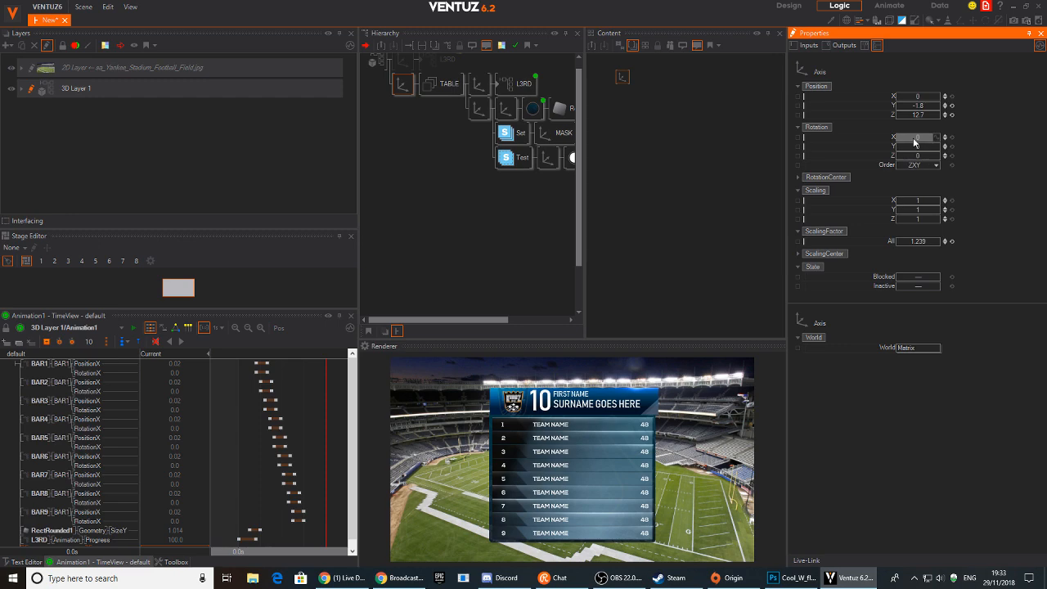
Try out the TABLE axis's Y rotation and animate it with a Half Sine mover, Min 0, Max 8.5 and Duration 6.4s.
drag(913, 146, 938, 149)
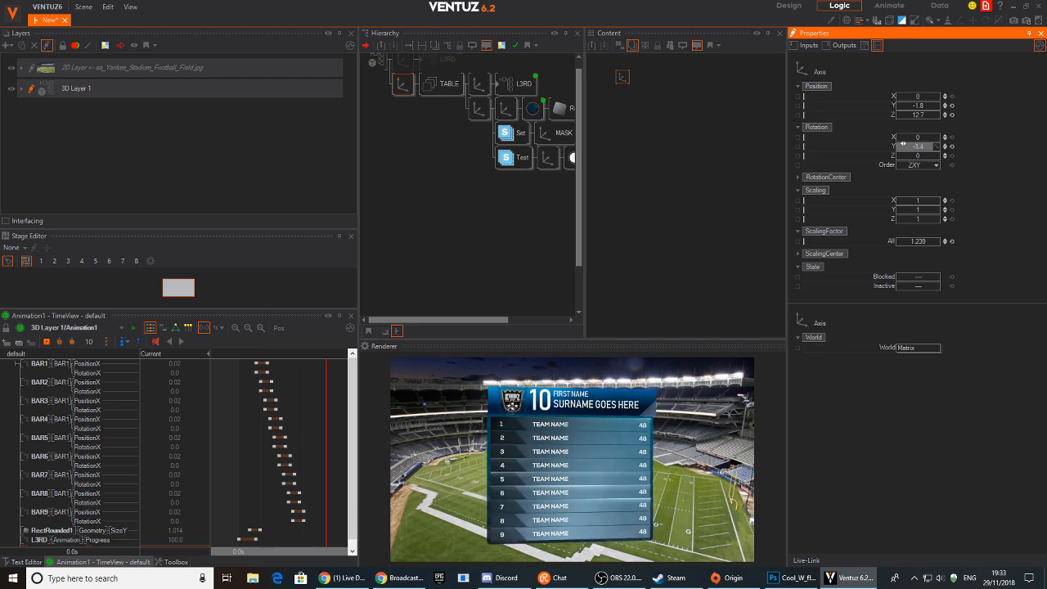
drag(897, 147, 806, 147)
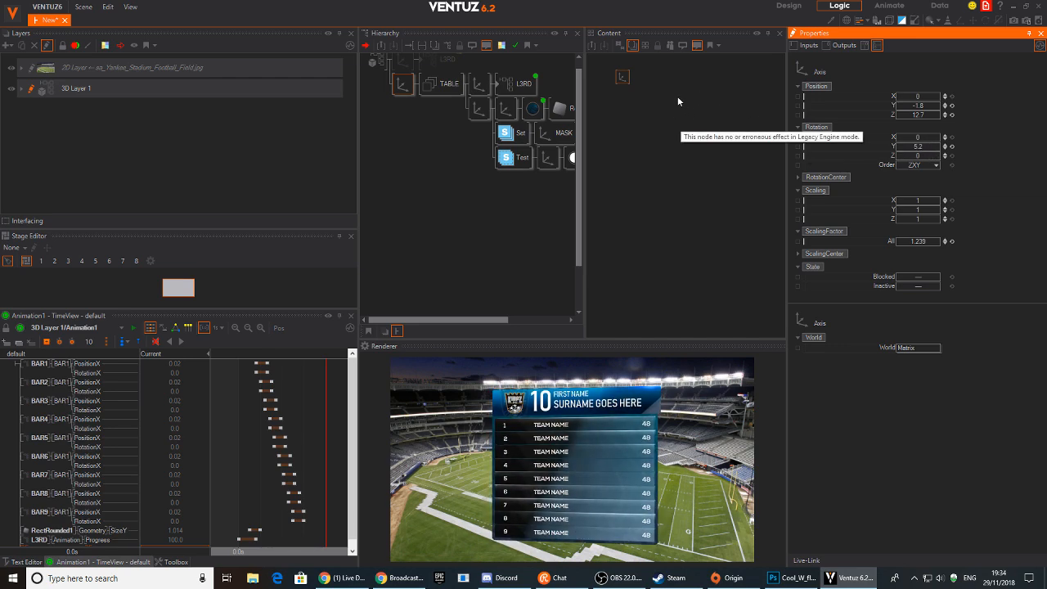
click(943, 148)
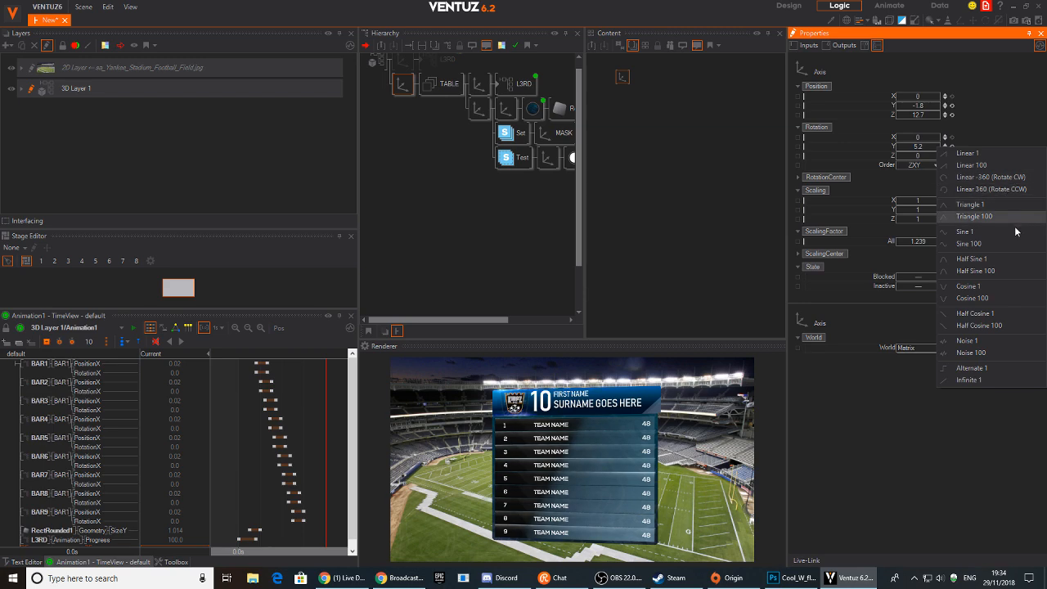
click(999, 260)
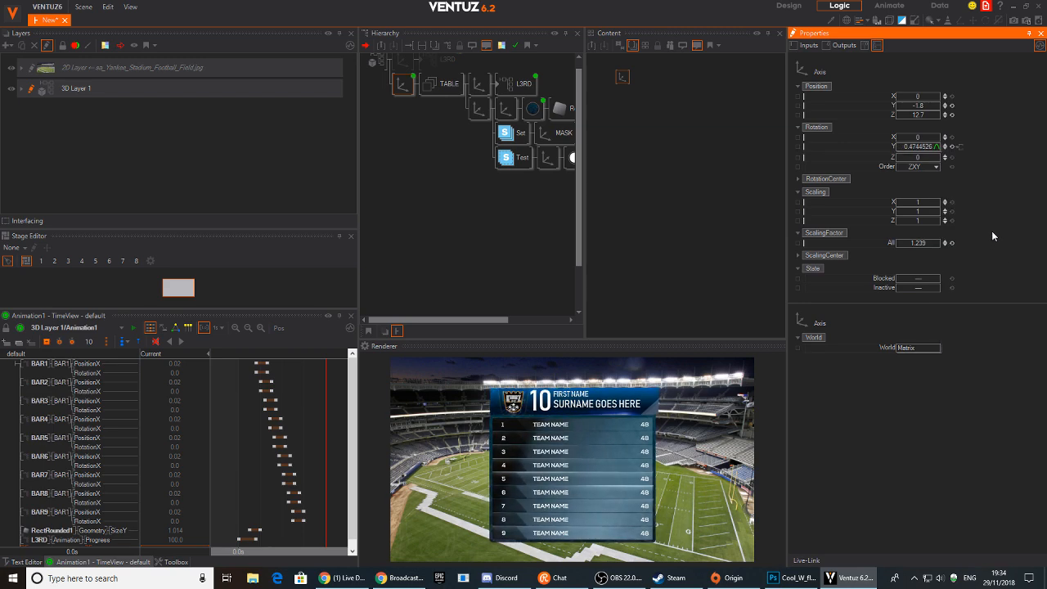
click(936, 146)
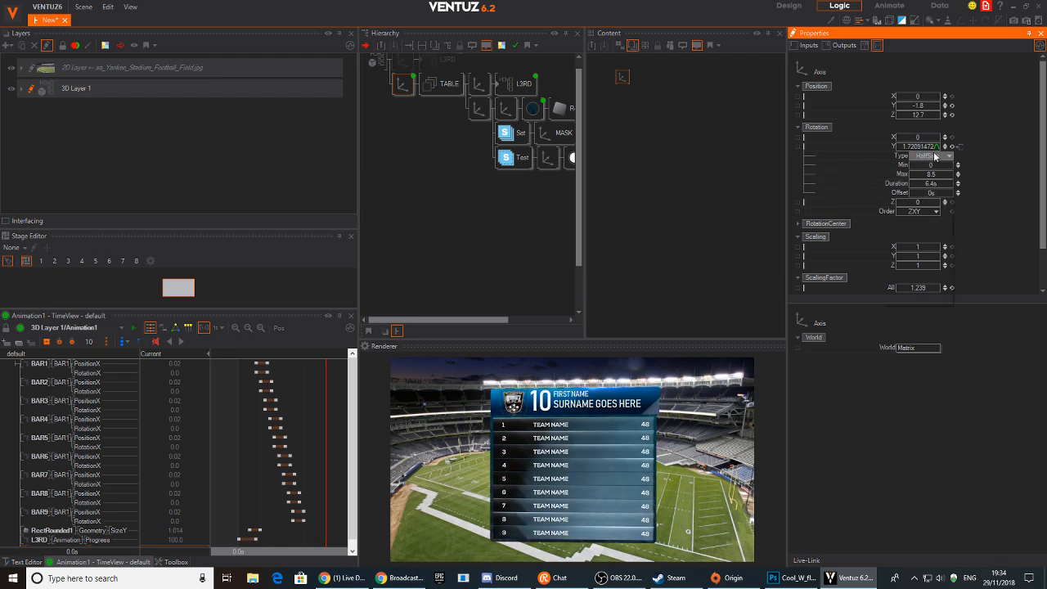
click(934, 156)
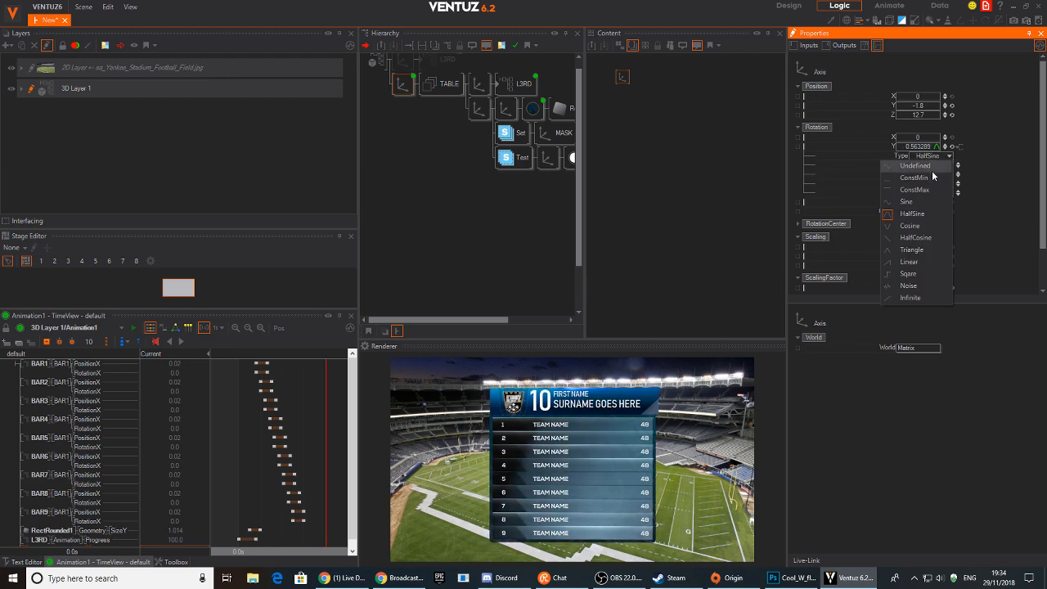
click(993, 200)
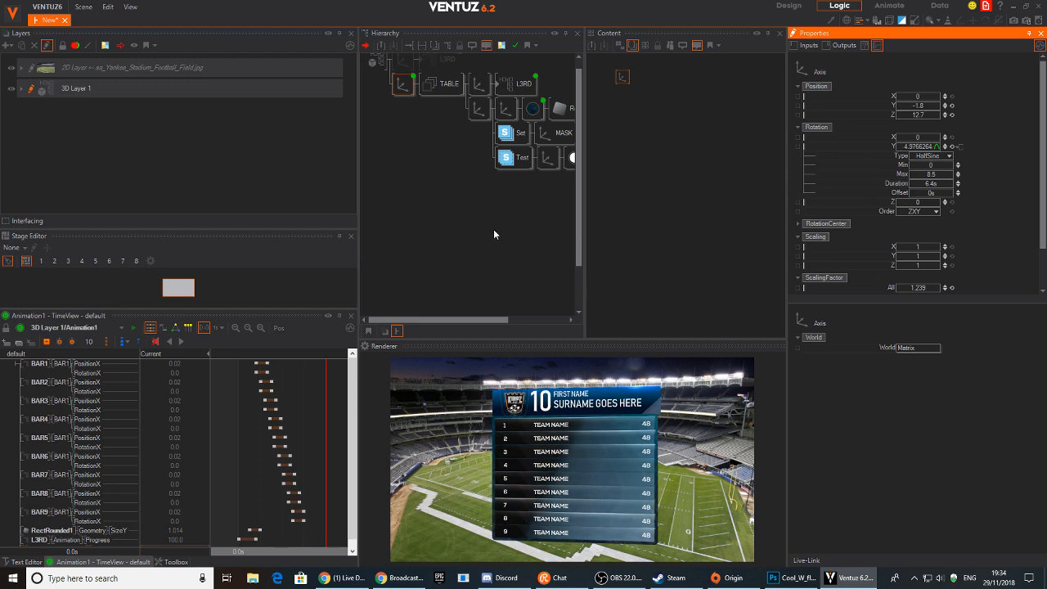
Select the standalone lower third's L3RD1 animation and trigger its OUT and START events to review it.
click(458, 207)
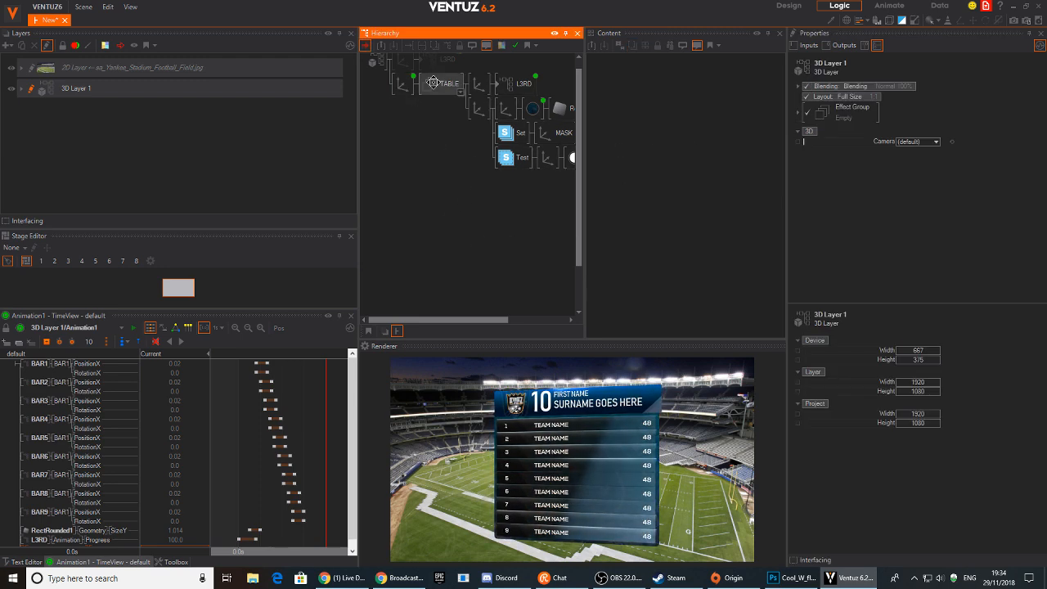
click(392, 71)
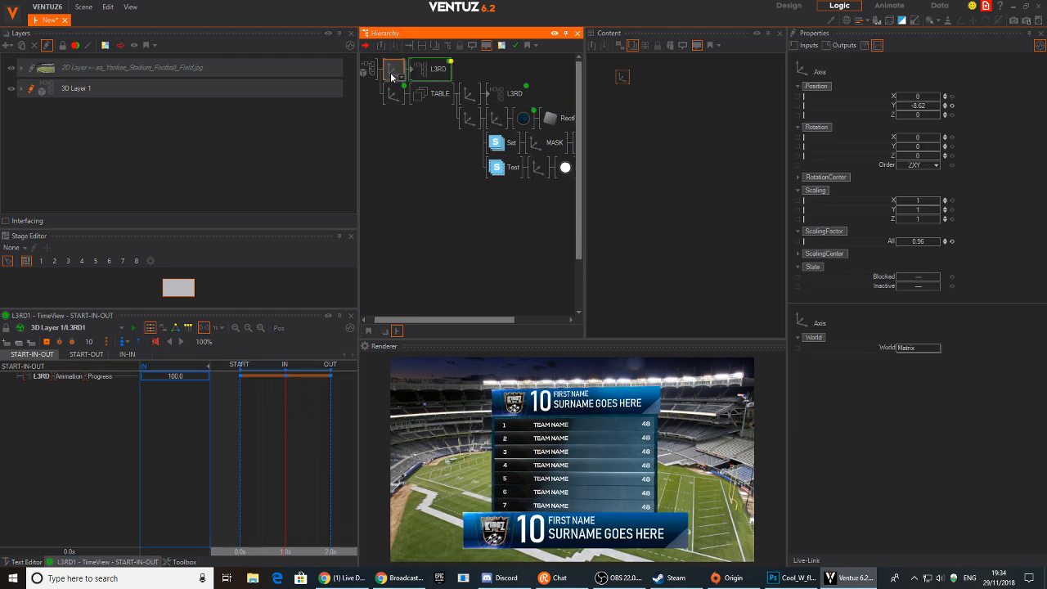
click(431, 70)
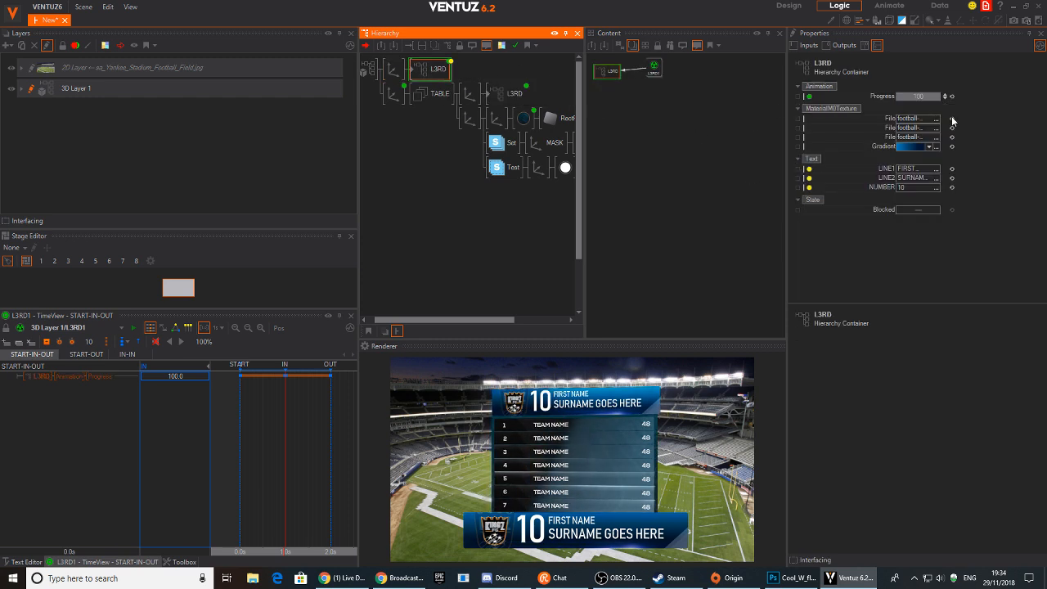
click(653, 68)
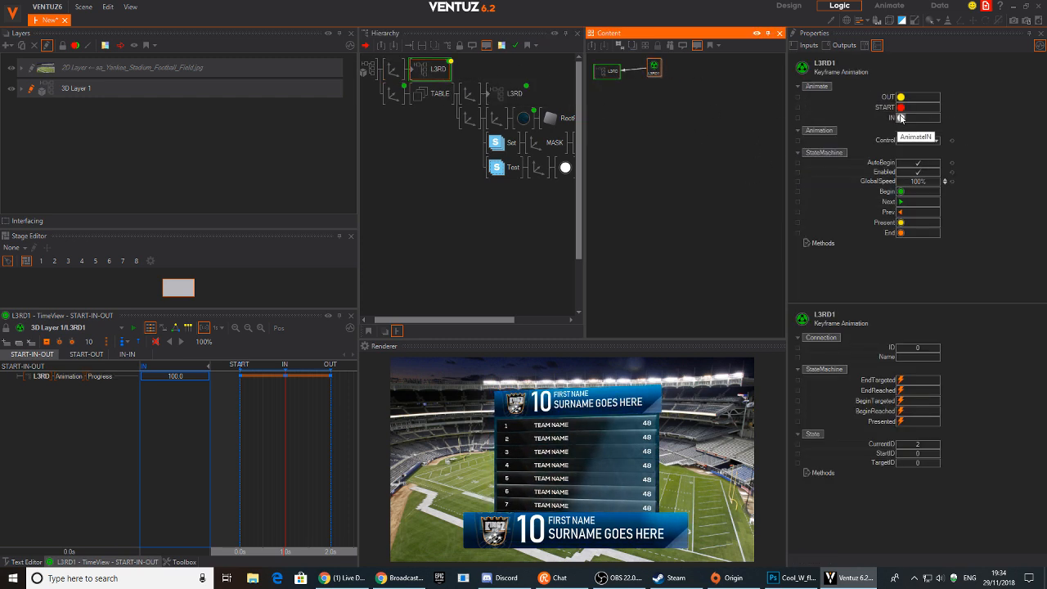
click(901, 97)
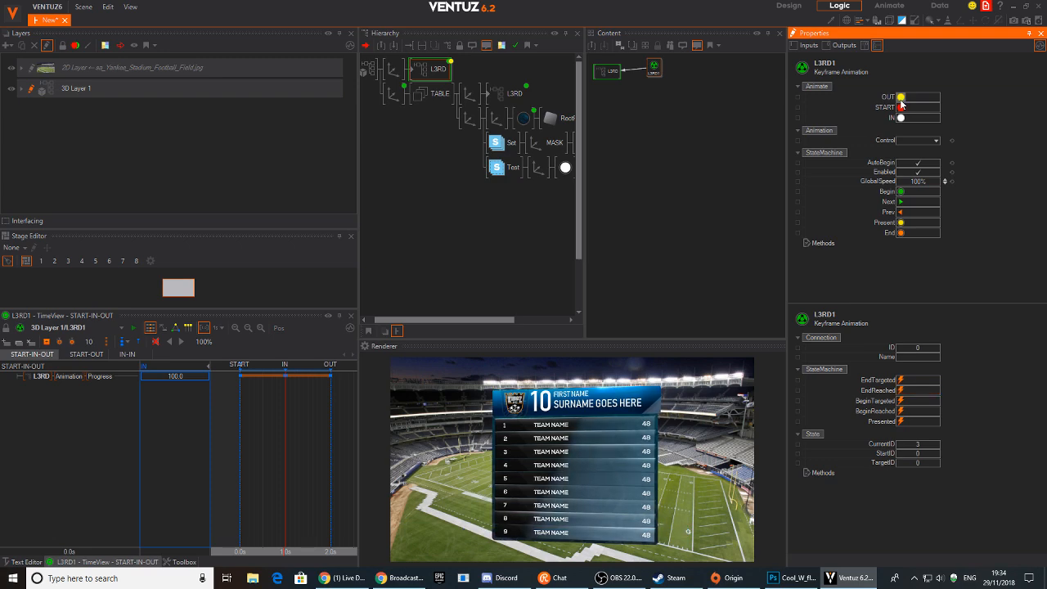
click(901, 106)
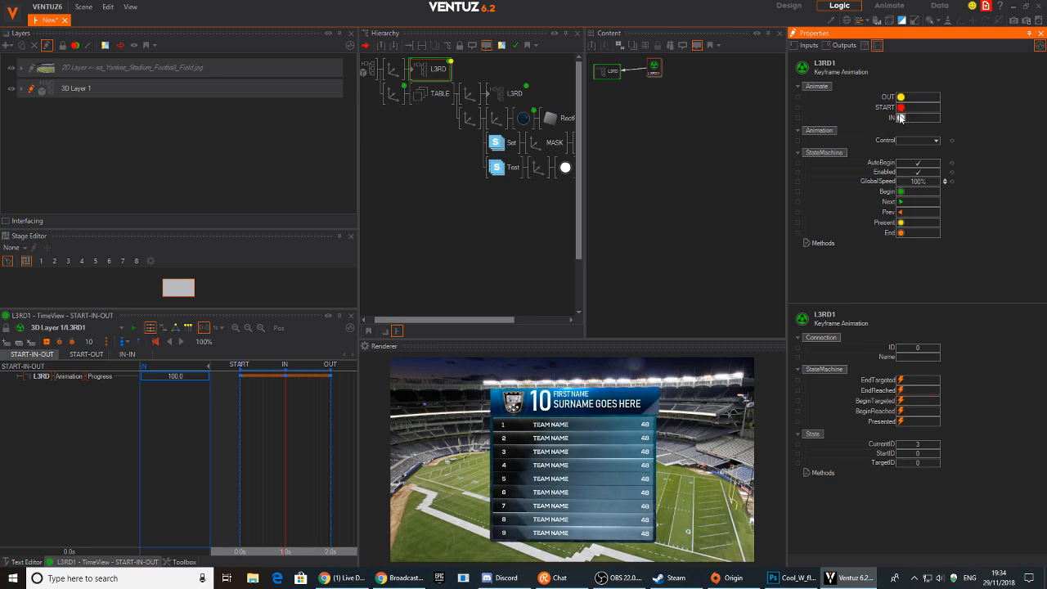
Open the leaderboard's Animation1, move the playhead back to its start, and collapse and re-expand the TABLE group.
click(499, 94)
click(740, 189)
drag(322, 442, 239, 450)
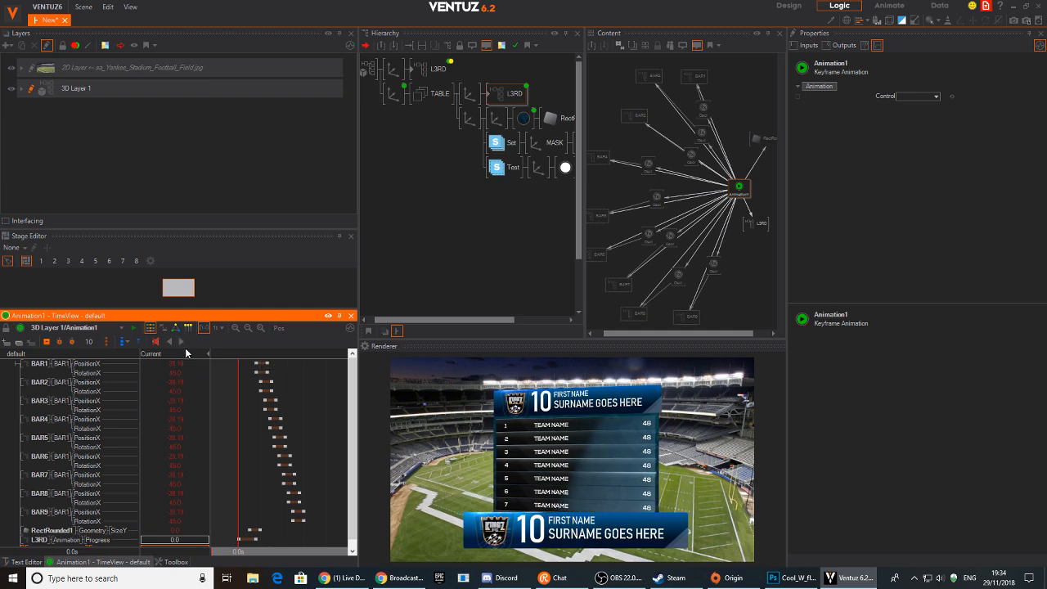
click(445, 103)
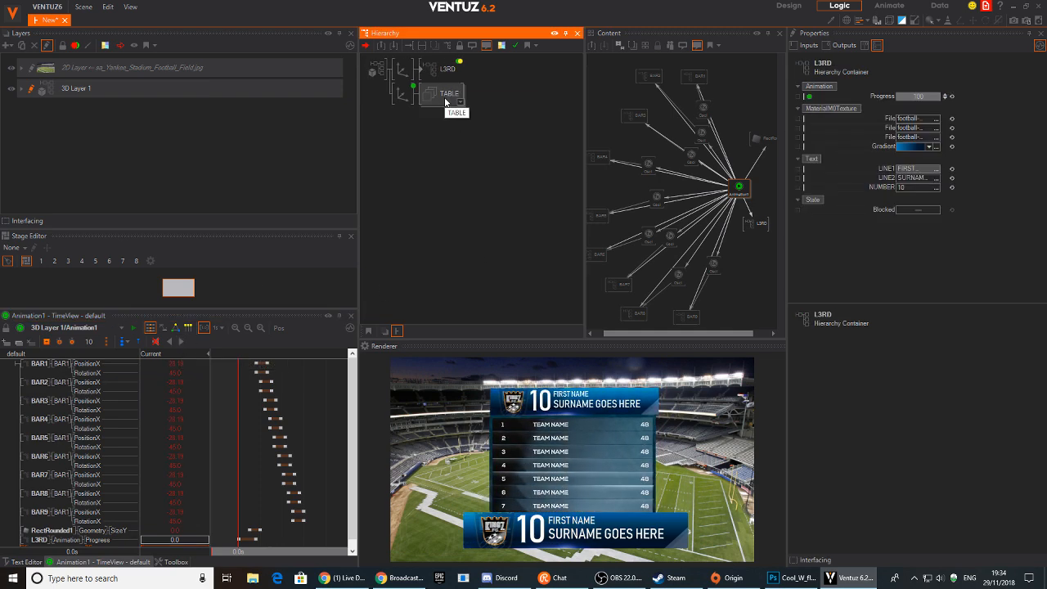
click(444, 97)
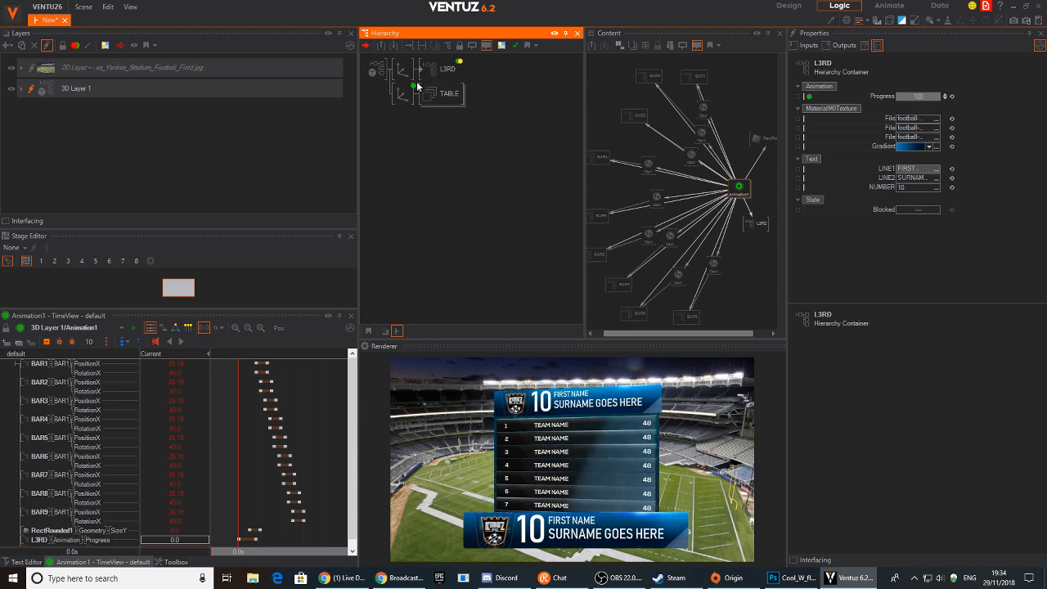
double_click(441, 93)
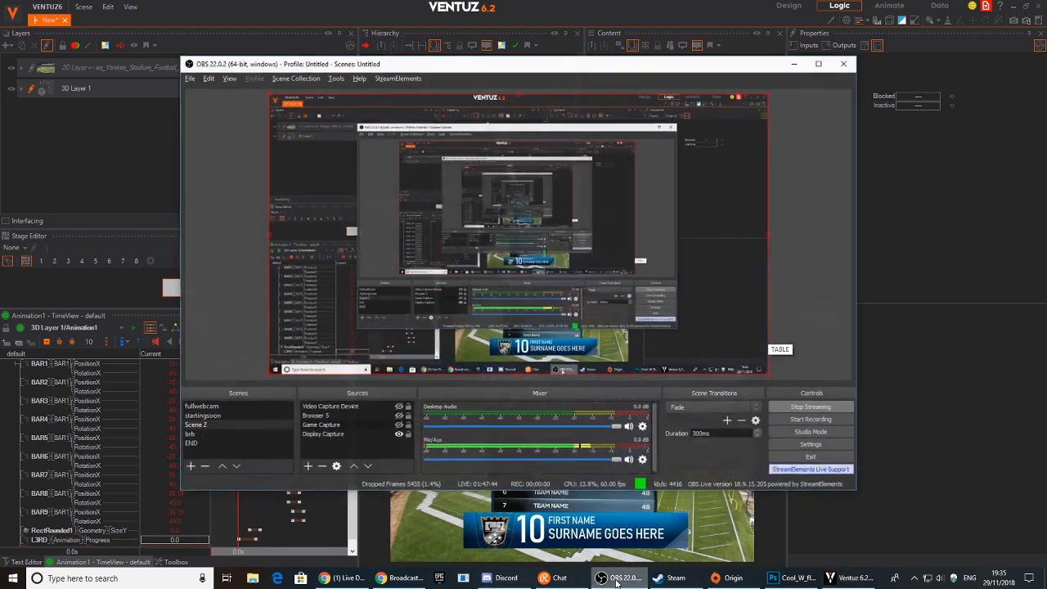
Switch to Chrome and browse page 4 of Videohive's best-selling After Effects broadcast packages for design references.
click(620, 578)
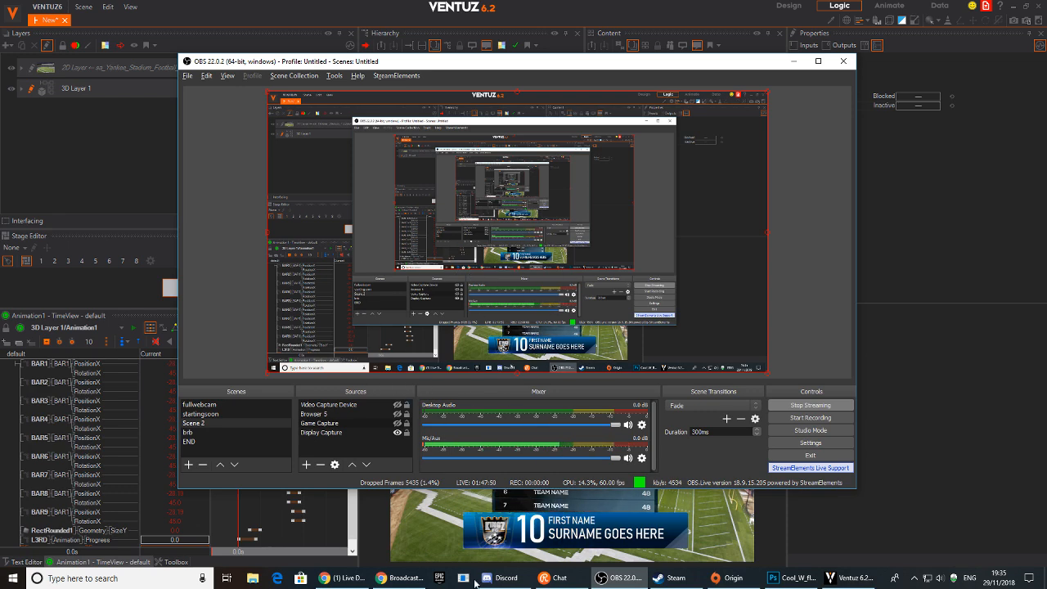
click(402, 578)
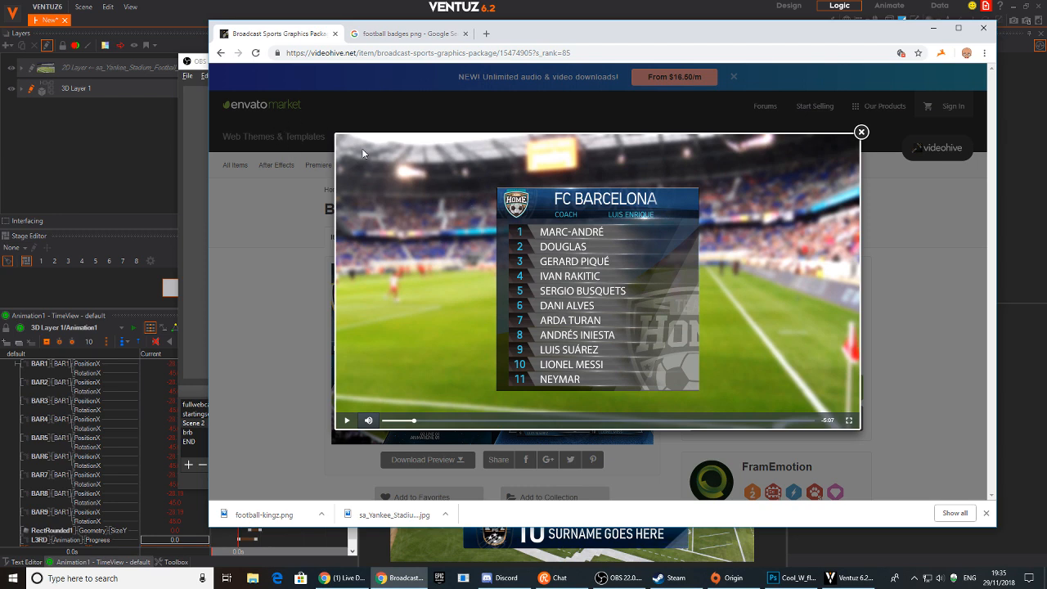
click(220, 52)
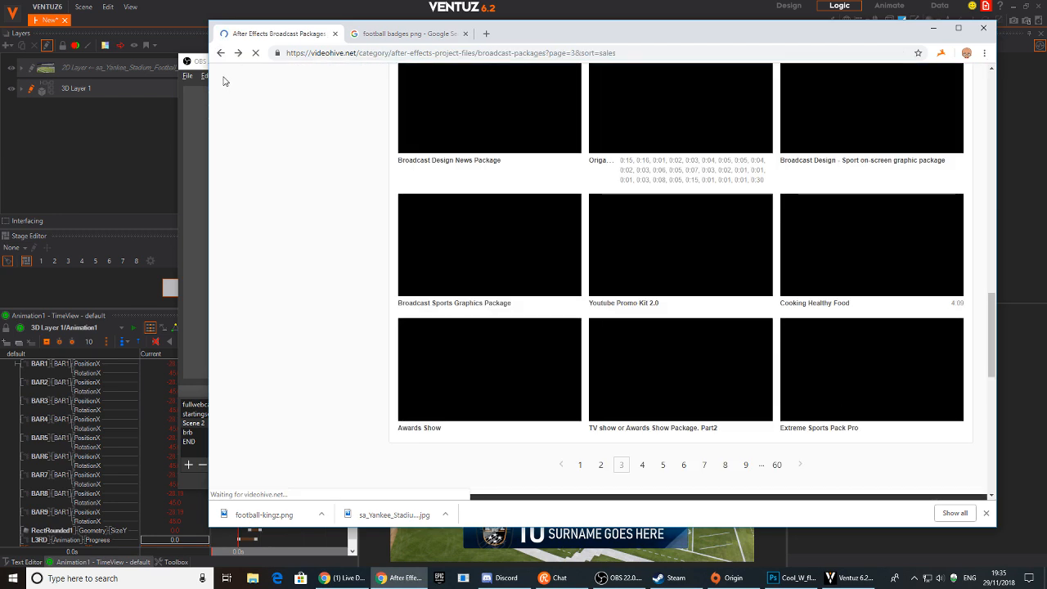
click(642, 492)
scroll(633, 245, down, 5)
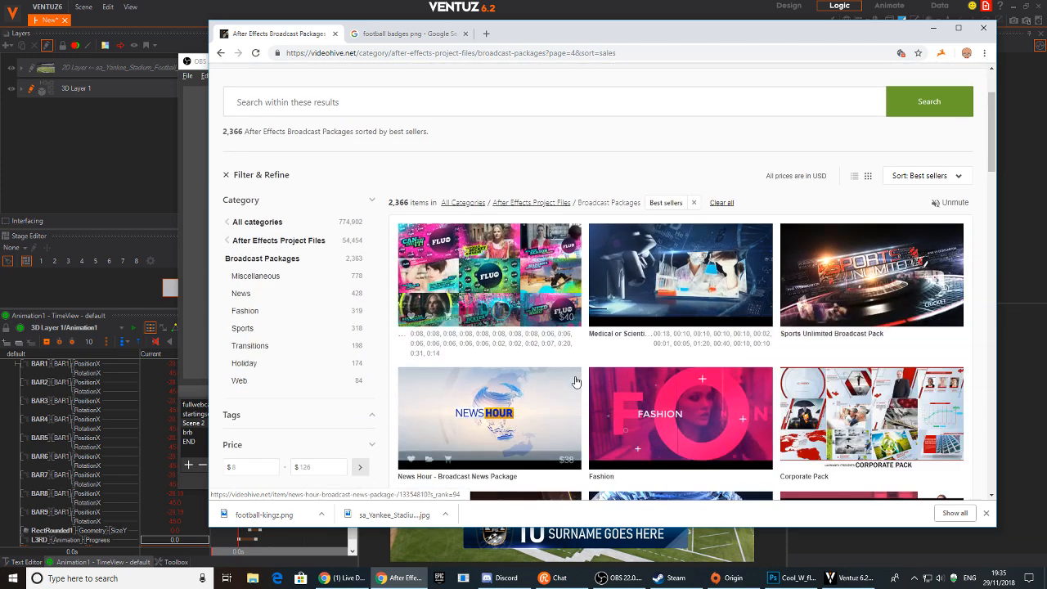
scroll(612, 319, up, 2)
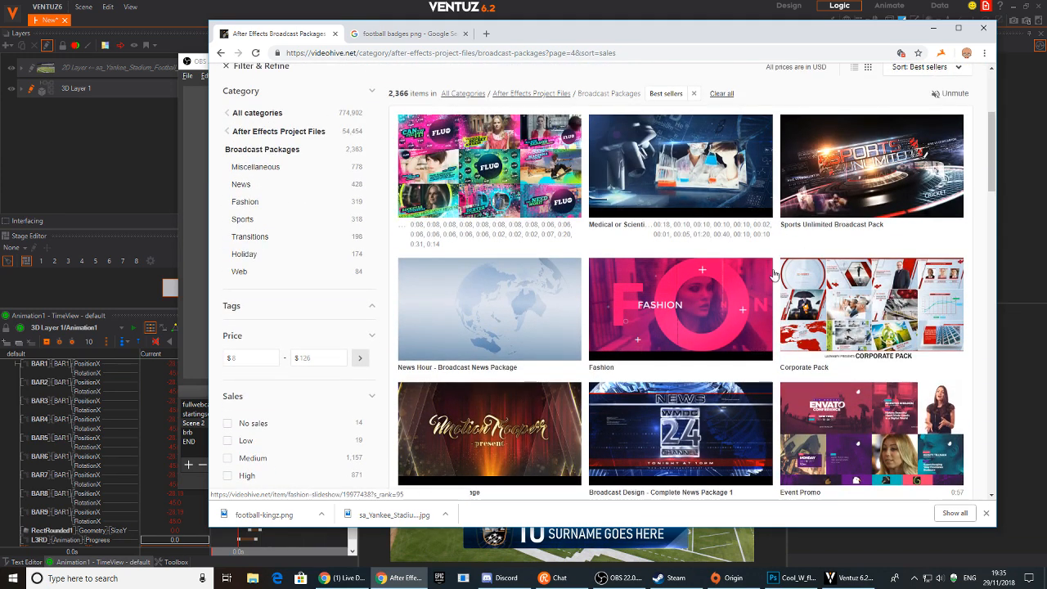
scroll(596, 245, down, 3)
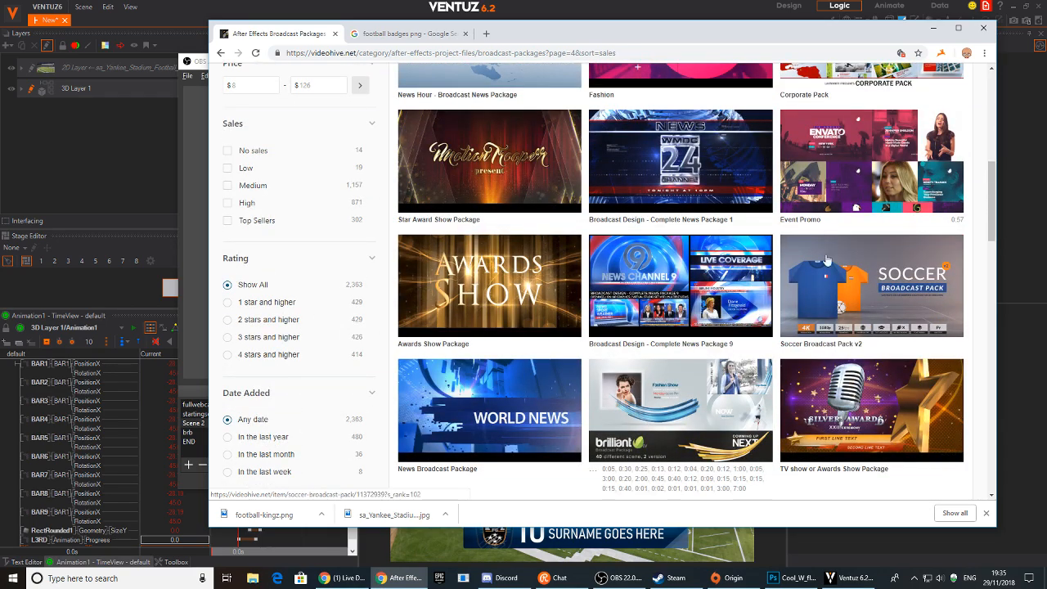
scroll(755, 409, down, 8)
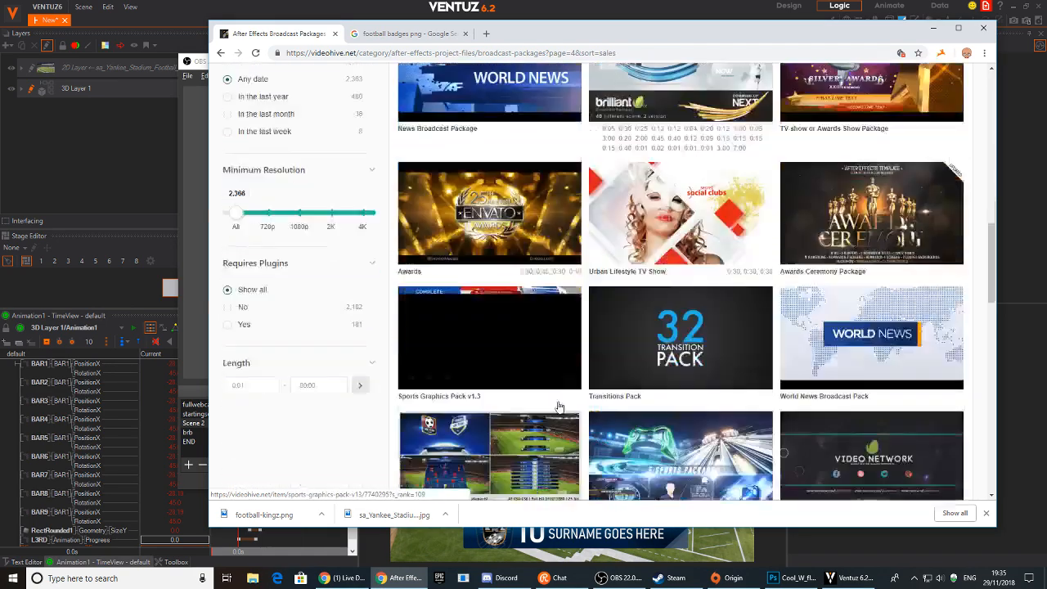
scroll(683, 229, down, 4)
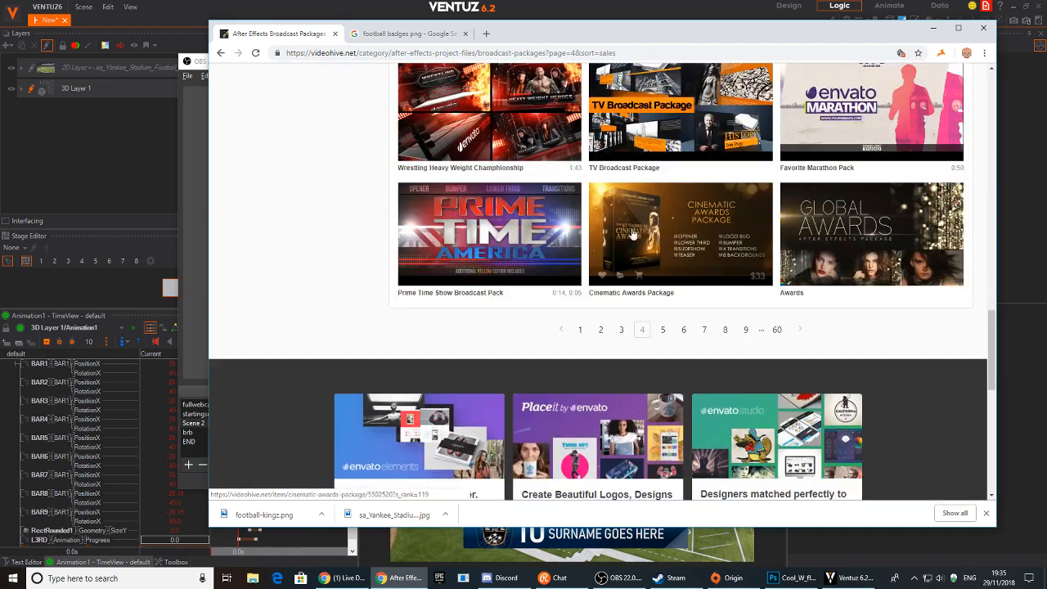
Look through page 5 of the broadcast packages, glance back at the Ventuz leaderboard and return to the listing.
click(678, 327)
scroll(565, 358, down, 3)
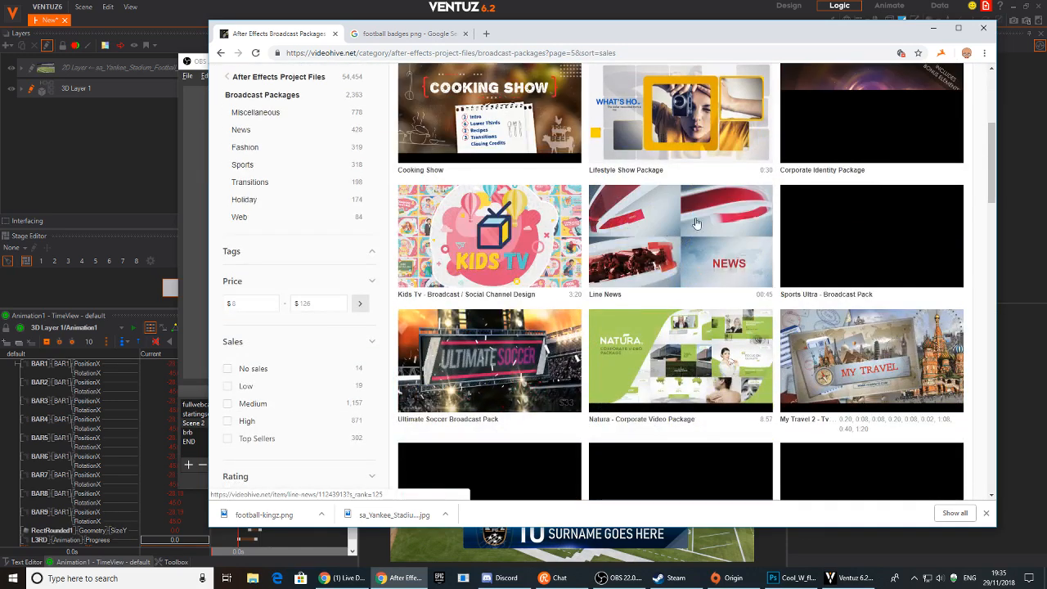
click(608, 12)
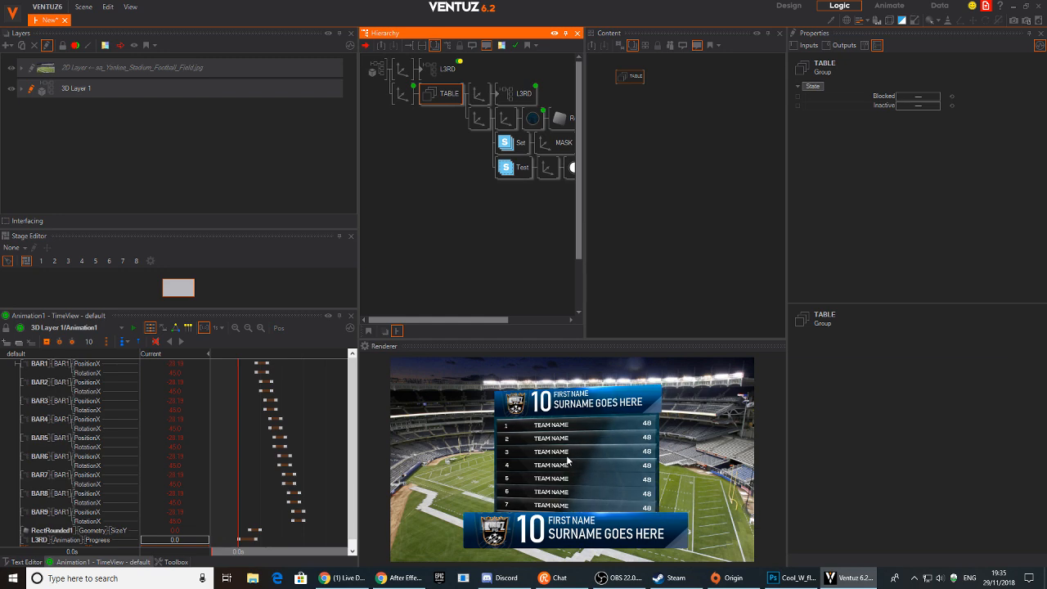
click(355, 582)
click(391, 581)
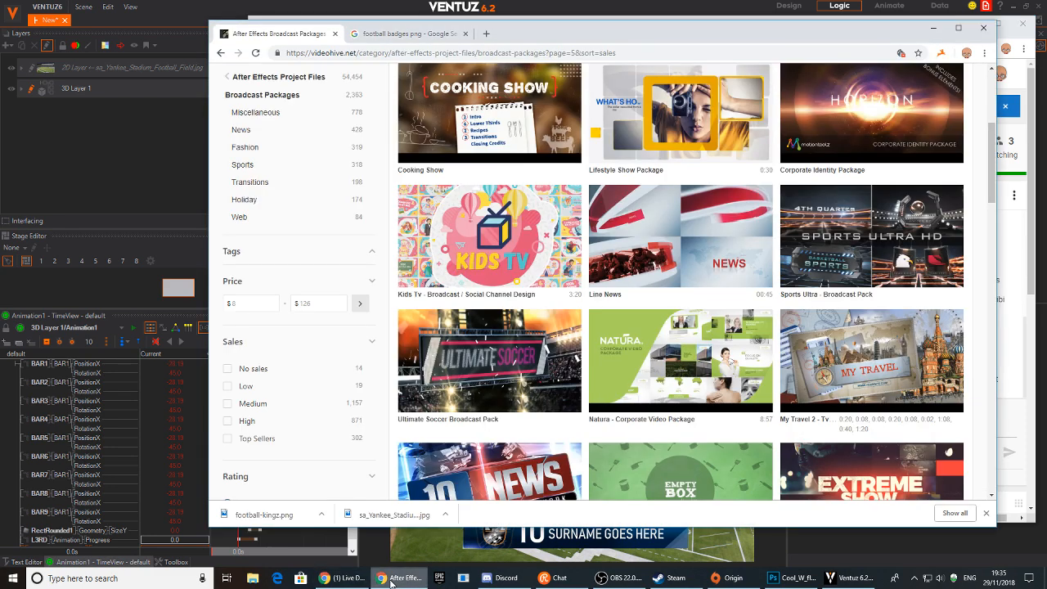